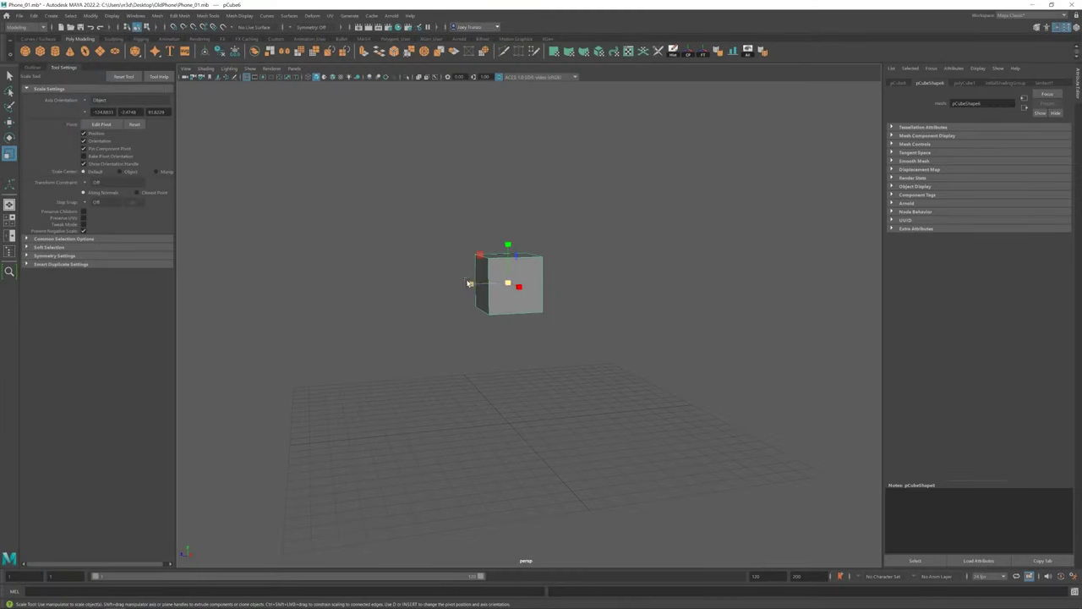
# Step: Stretch the cube to double height and raise its bottom vertices
pyautogui.moveTo(510, 242)
pyautogui.mouseDown()
pyautogui.moveTo(490, 145)
pyautogui.moveTo(500, 175)
pyautogui.moveTo(455, 305)
pyautogui.moveTo(516, 327)
pyautogui.mouseUp()
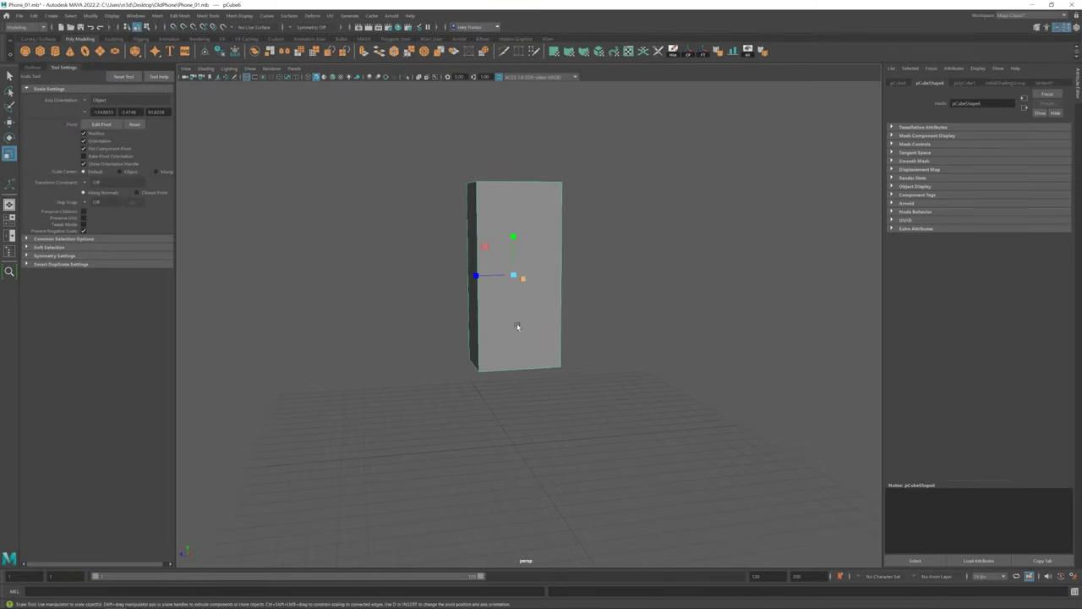
pyautogui.moveTo(513, 236); pyautogui.dragTo(517, 411)
pyautogui.click(658, 389)
pyautogui.press('w')
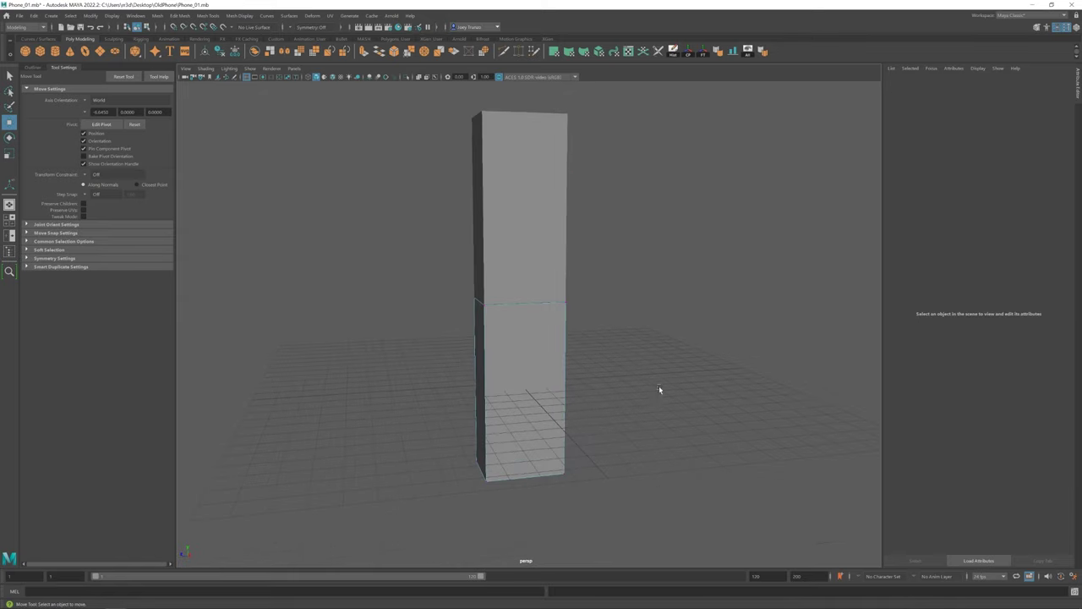
pyautogui.moveTo(659, 389); pyautogui.dragTo(461, 504)
pyautogui.moveTo(519, 433)
pyautogui.mouseDown()
pyautogui.moveTo(519, 326)
pyautogui.moveTo(536, 345)
pyautogui.mouseUp()
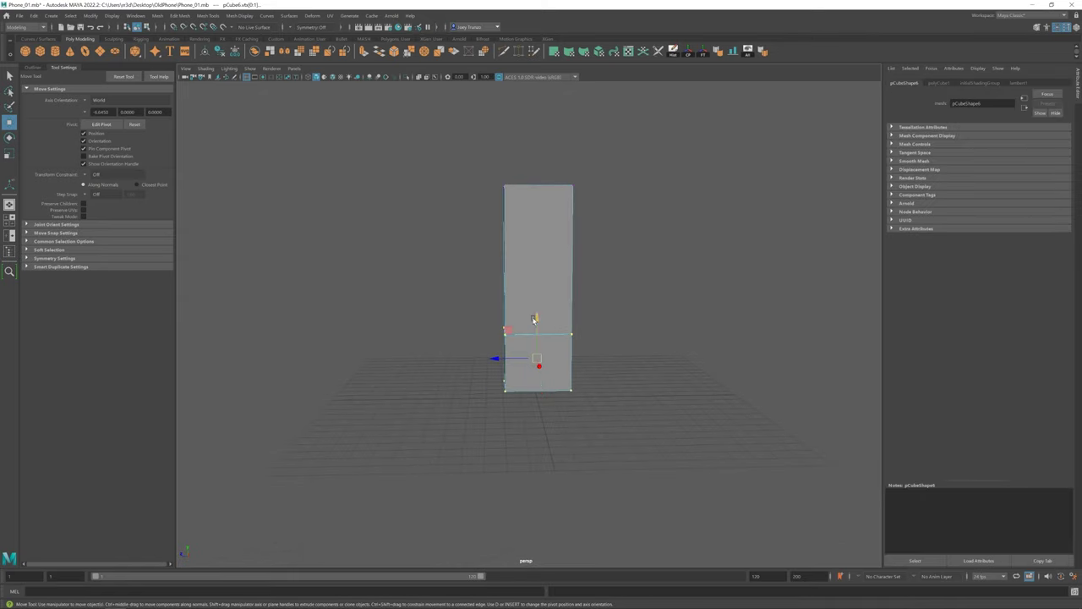
# Step: Reselect the box's top vertices from a new viewing angle
pyautogui.moveTo(534, 302)
pyautogui.keyDown('alt'); pyautogui.mouseDown()
pyautogui.moveTo(714, 381)
pyautogui.moveTo(674, 454)
pyautogui.mouseUp(); pyautogui.keyUp('alt')
pyautogui.moveTo(618, 190); pyautogui.dragTo(486, 224)
pyautogui.keyDown('alt'); pyautogui.moveTo(547, 169); pyautogui.dragTo(553, 202); pyautogui.keyUp('alt')
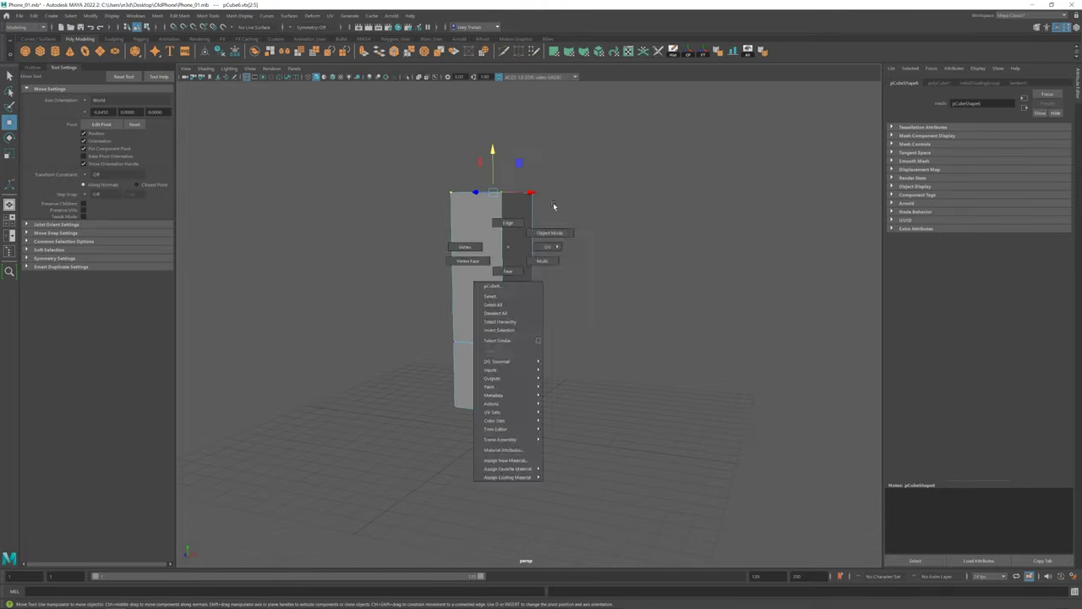
pyautogui.moveTo(553, 202); pyautogui.dragTo(575, 182, button='right')
pyautogui.press('r')
pyautogui.press('w')
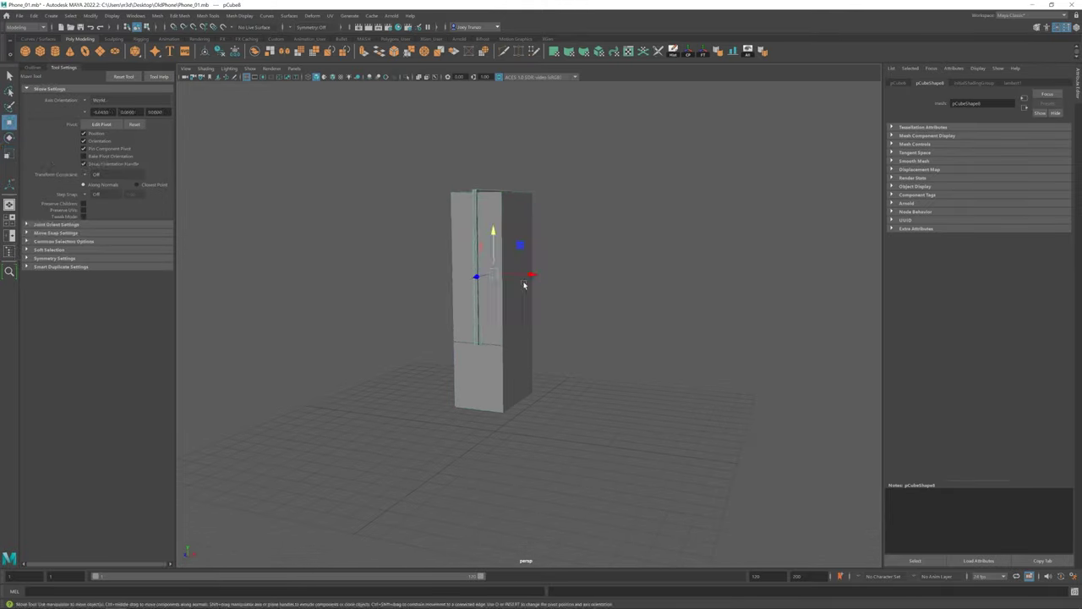
pyautogui.hotkey('ctrl', 'z')
pyautogui.moveTo(453, 286); pyautogui.dragTo(725, 413)
# Step: Undo the recent vertex edits and selections
pyautogui.hotkey('ctrl', 'z')
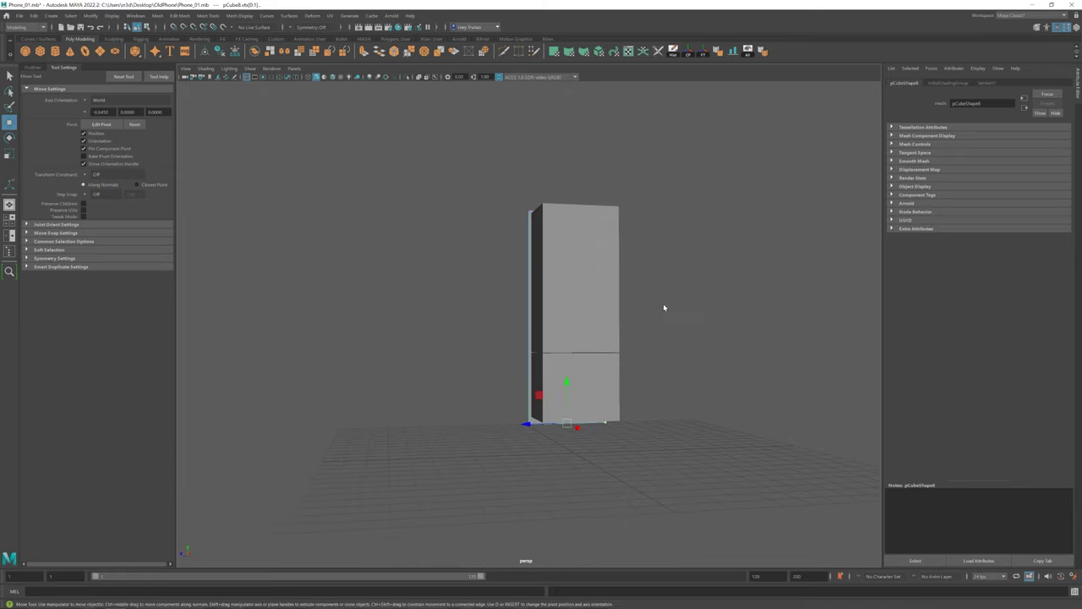
pyautogui.hotkey('ctrl', 'z')
pyautogui.hotkey('ctrl', 'z')
pyautogui.hotkey('ctrl', 'z')
pyautogui.hotkey('ctrl', 'z')
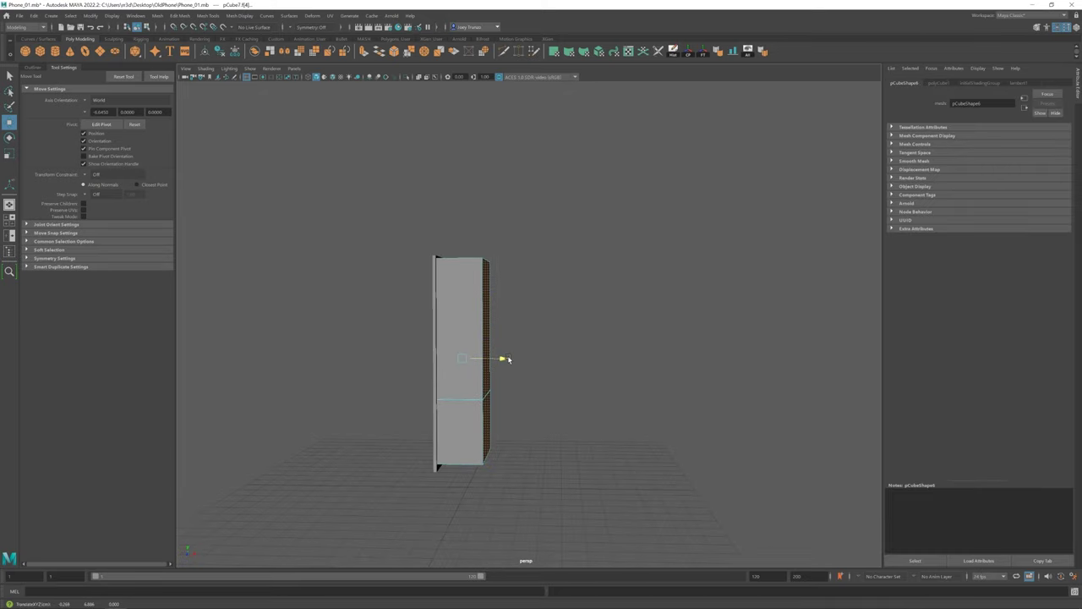
pyautogui.hotkey('ctrl', 'z')
pyautogui.hotkey('ctrl', 'z')
pyautogui.hotkey('ctrl', 'z')
pyautogui.hotkey('ctrl', 'z')
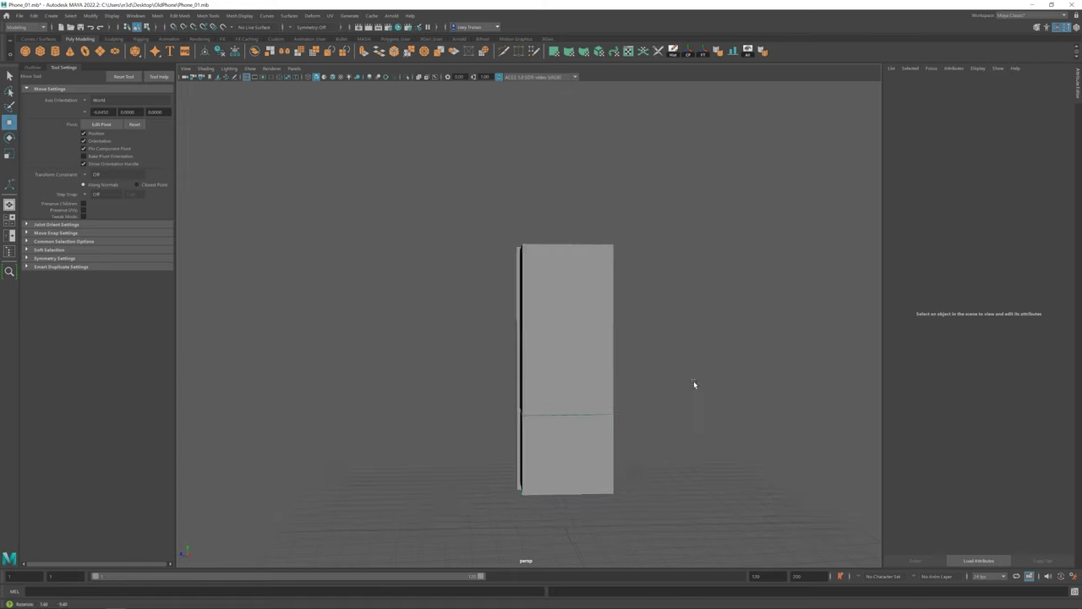
pyautogui.hotkey('ctrl', 'z')
pyautogui.hotkey('ctrl', 'z')
pyautogui.hotkey('ctrl', 'z')
pyautogui.hotkey('ctrl', 'z')
pyautogui.hotkey('ctrl', 'z')
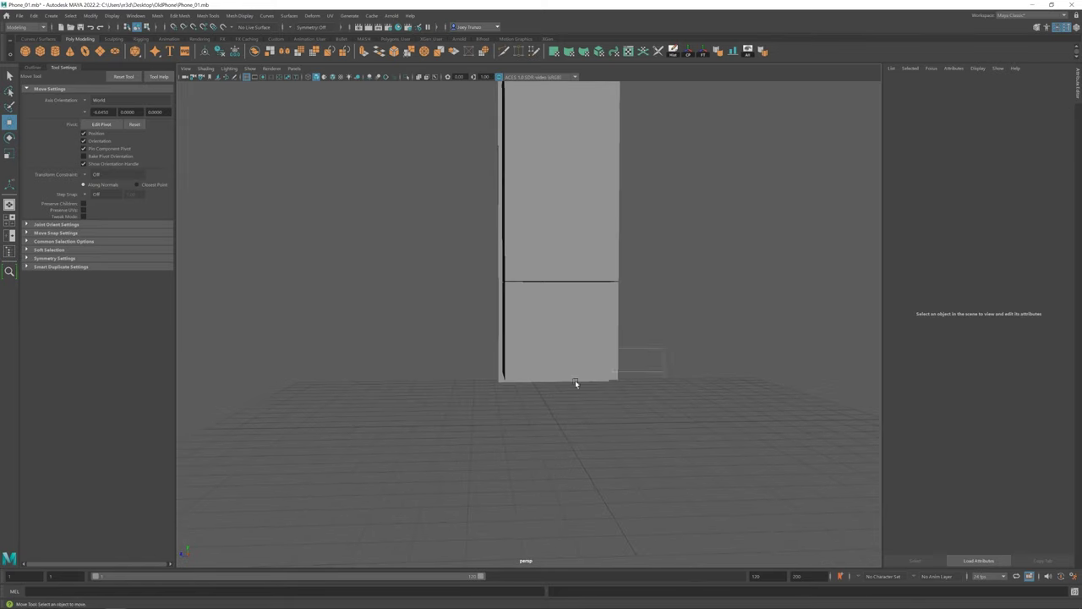
pyautogui.hotkey('ctrl', 'z')
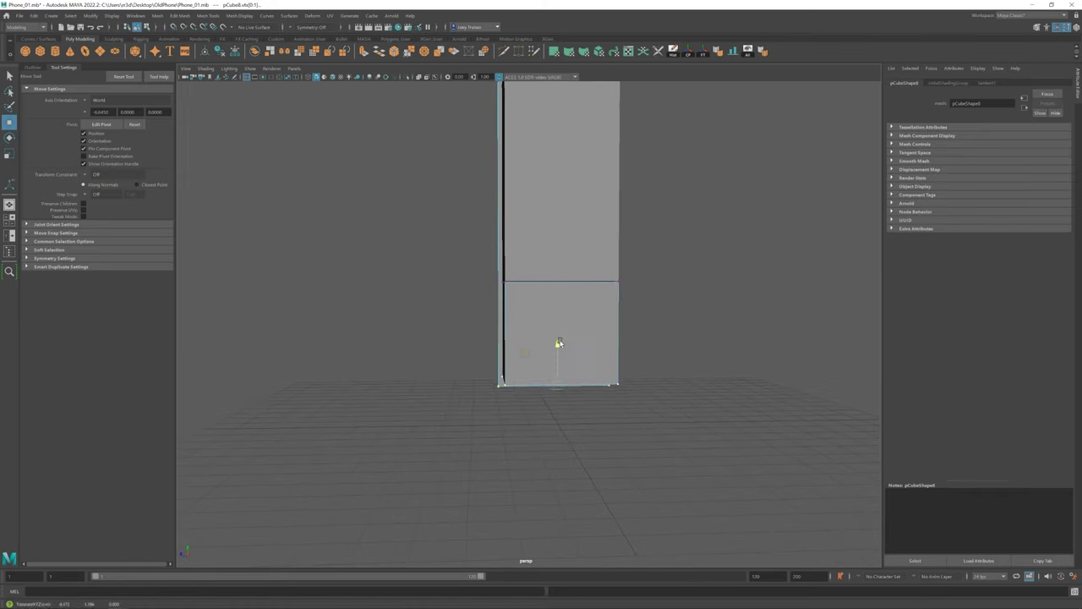
pyautogui.hotkey('ctrl', 'z')
pyautogui.hotkey('ctrl', 'z')
pyautogui.hotkey('ctrl', 'z')
pyautogui.hotkey('ctrl', 'z')
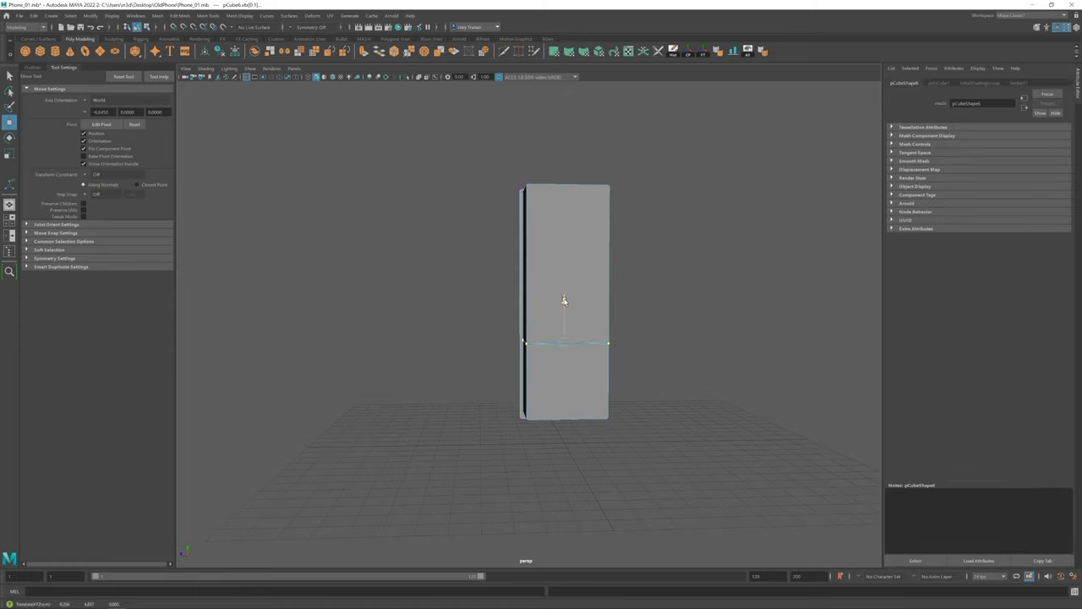
pyautogui.hotkey('ctrl', 'z')
pyautogui.hotkey('ctrl', 'z')
pyautogui.hotkey('ctrl', 'z')
pyautogui.hotkey('ctrl', 'z')
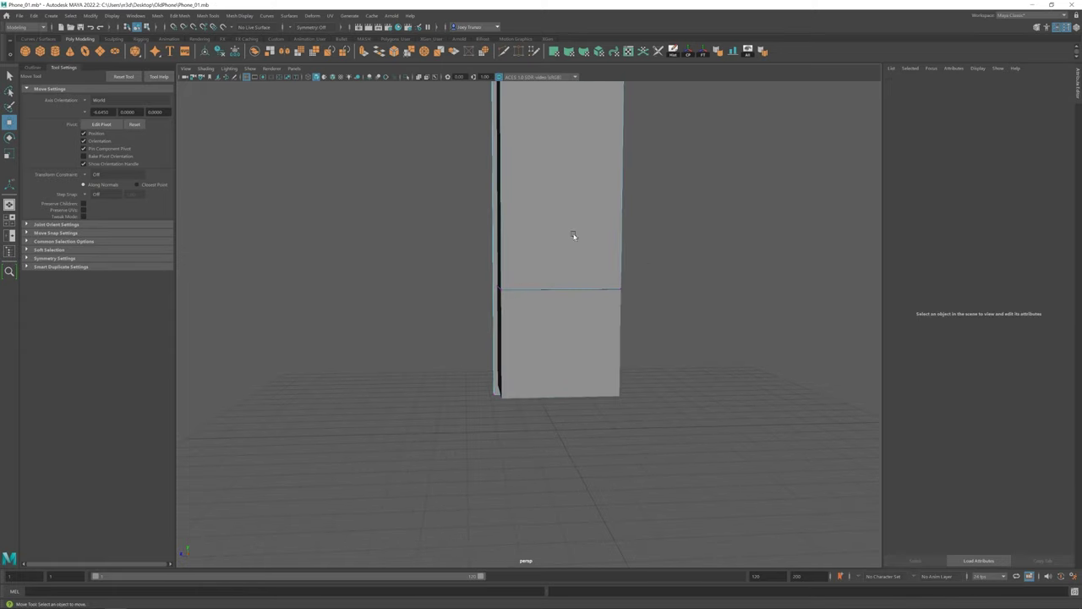
pyautogui.hotkey('ctrl', 'z')
pyautogui.hotkey('ctrl', 'z')
pyautogui.hotkey('ctrl', 'z')
pyautogui.hotkey('ctrl', 'z')
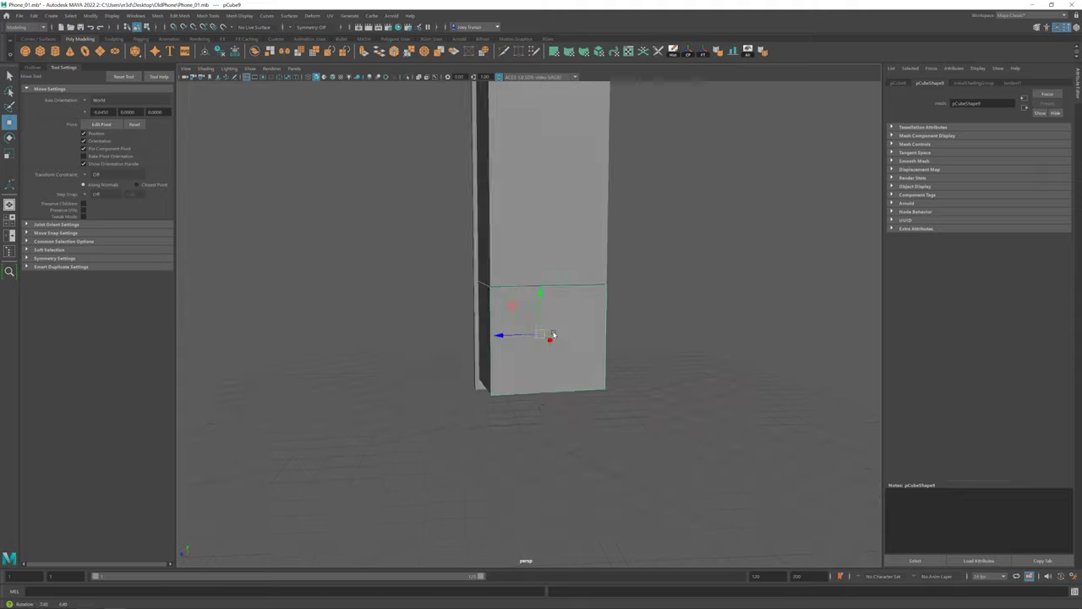
pyautogui.hotkey('ctrl', 'z')
# Step: Undo the block's scaling back to the separate door block
pyautogui.hotkey('ctrl', 'z')
pyautogui.hotkey('ctrl', 'z')
pyautogui.hotkey('ctrl', 'z')
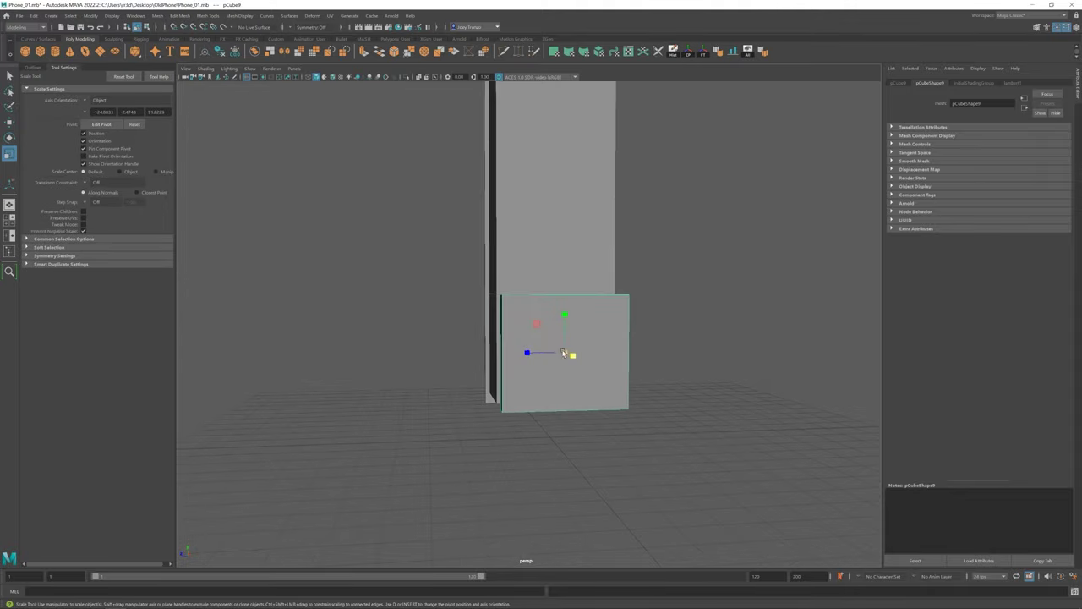
pyautogui.hotkey('ctrl', 'z')
pyautogui.hotkey('ctrl', 'z')
pyautogui.hotkey('ctrl', 'z')
pyautogui.hotkey('ctrl', 'z')
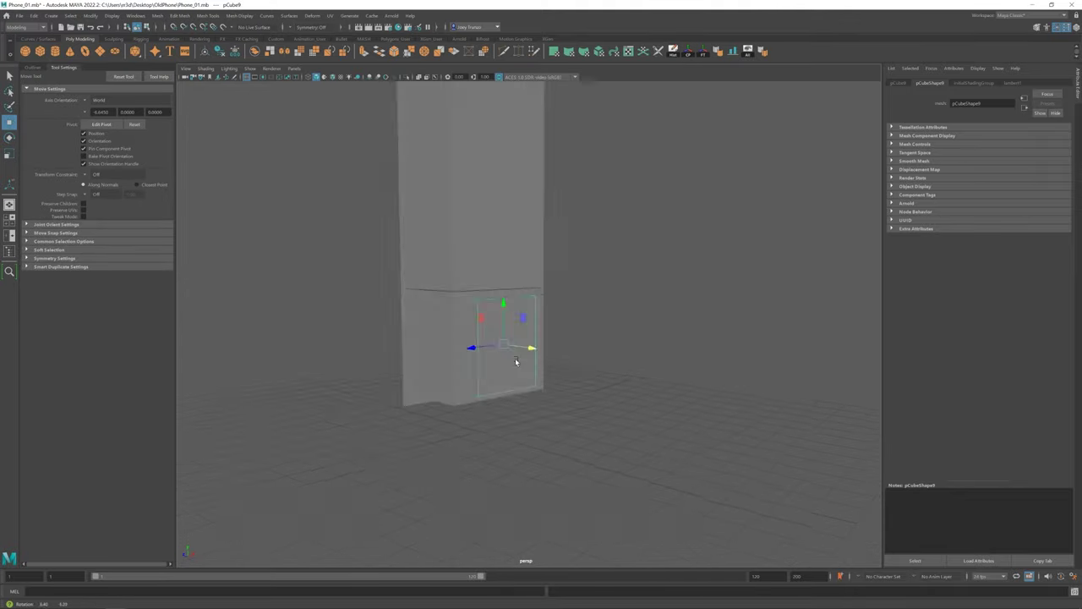
pyautogui.hotkey('ctrl', 'z')
pyautogui.hotkey('ctrl', 'z')
pyautogui.hotkey('ctrl', 'z')
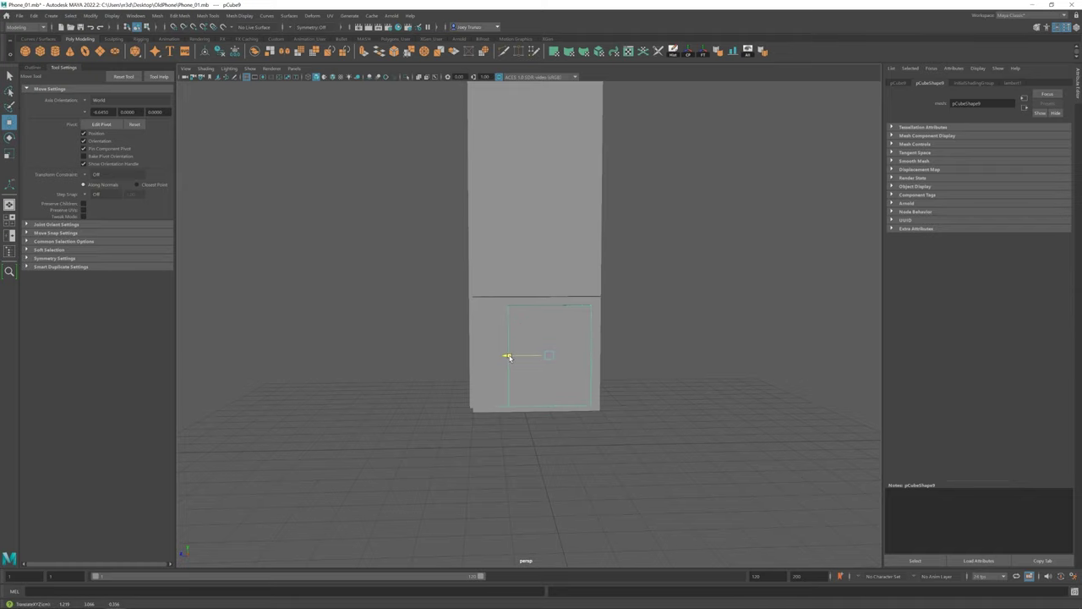
pyautogui.hotkey('ctrl', 'z')
pyautogui.hotkey('ctrl', 'z')
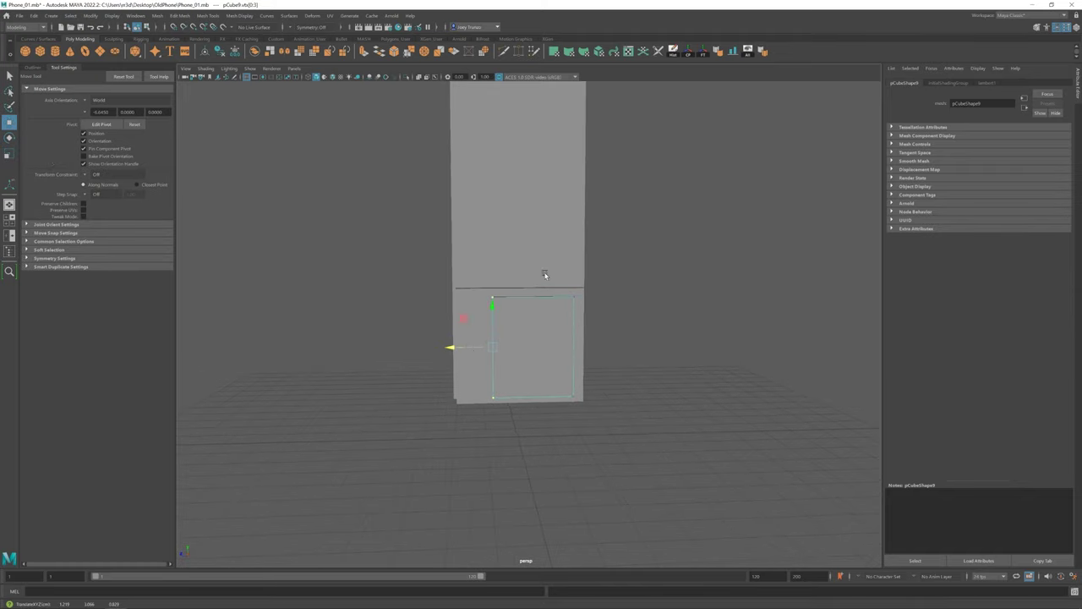
pyautogui.hotkey('ctrl', 'z')
pyautogui.hotkey('ctrl', 'z')
pyautogui.hotkey('ctrl', 'z')
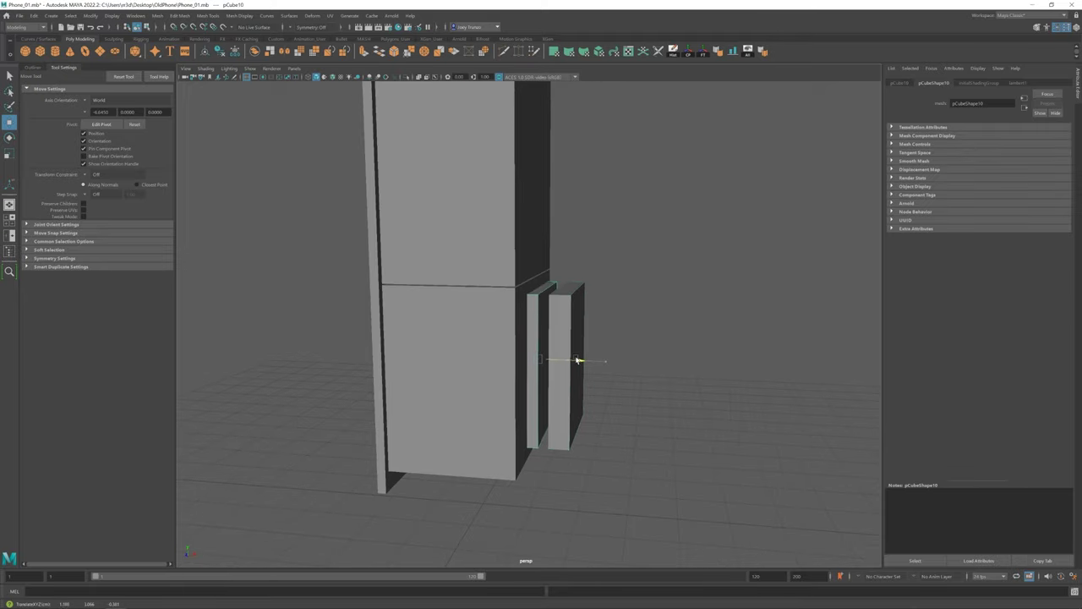
# Step: Try a Boolean Difference of the block from the body, inspect it, then undo it
pyautogui.click(158, 15)
pyautogui.click(195, 37)
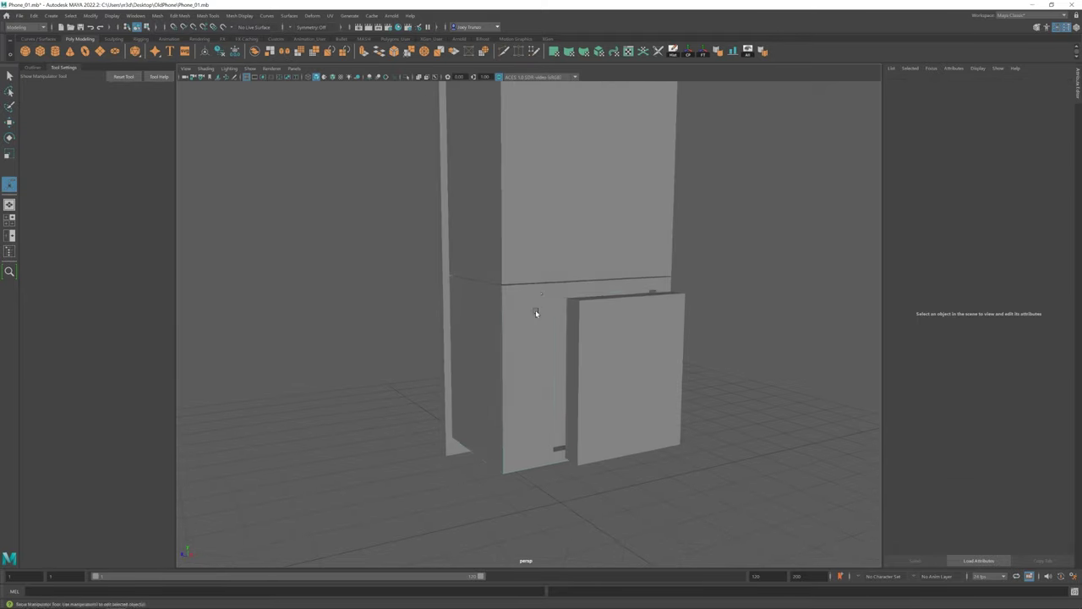
pyautogui.hotkey('ctrl', '1')
pyautogui.keyDown('alt'); pyautogui.moveTo(522, 256); pyautogui.dragTo(592, 270); pyautogui.keyUp('alt')
pyautogui.keyDown('shift'); pyautogui.moveTo(592, 271); pyautogui.dragTo(663, 285, button='right'); pyautogui.keyUp('shift')
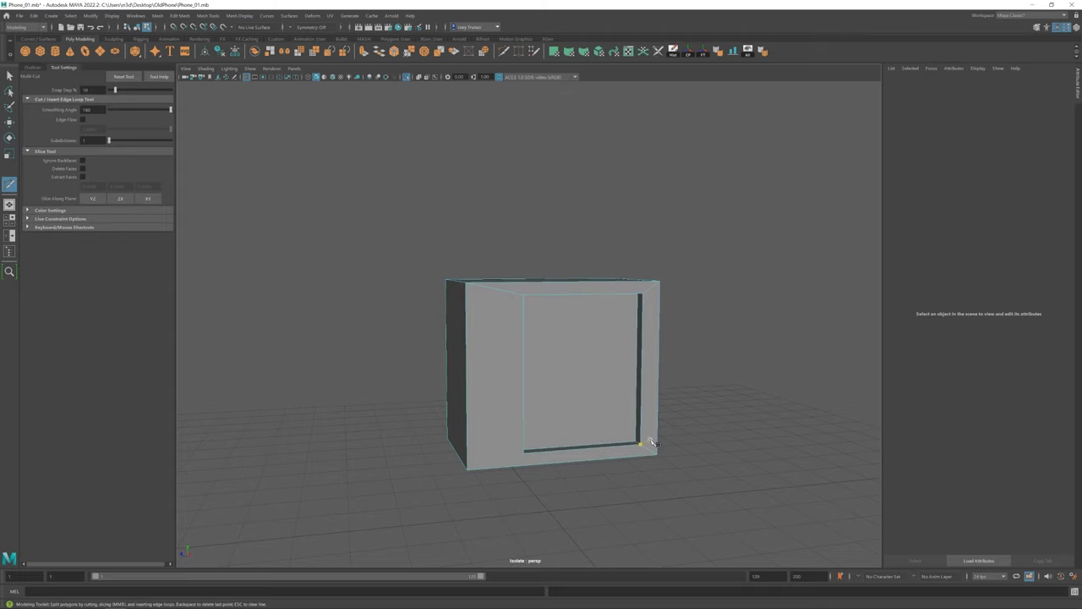
pyautogui.hotkey('ctrl', 'z')
pyautogui.hotkey('ctrl', 'z')
pyautogui.hotkey('ctrl', 'z')
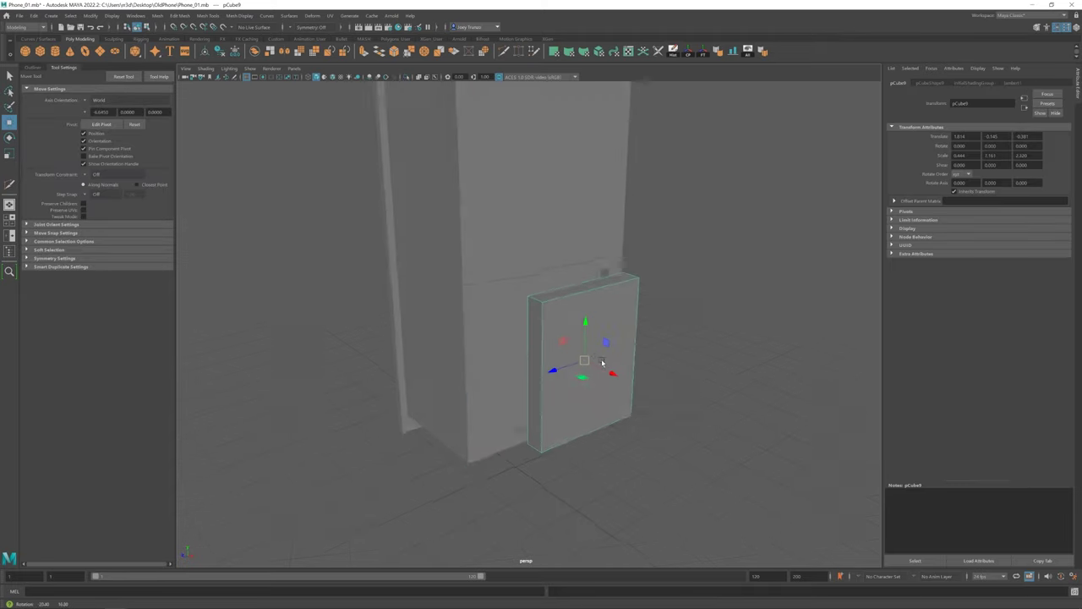
pyautogui.hotkey('ctrl', 'z')
# Step: Bevel the door panel's edges with 4 segments to round its corners
pyautogui.click(544, 289)
pyautogui.hotkey('ctrl', 'b')
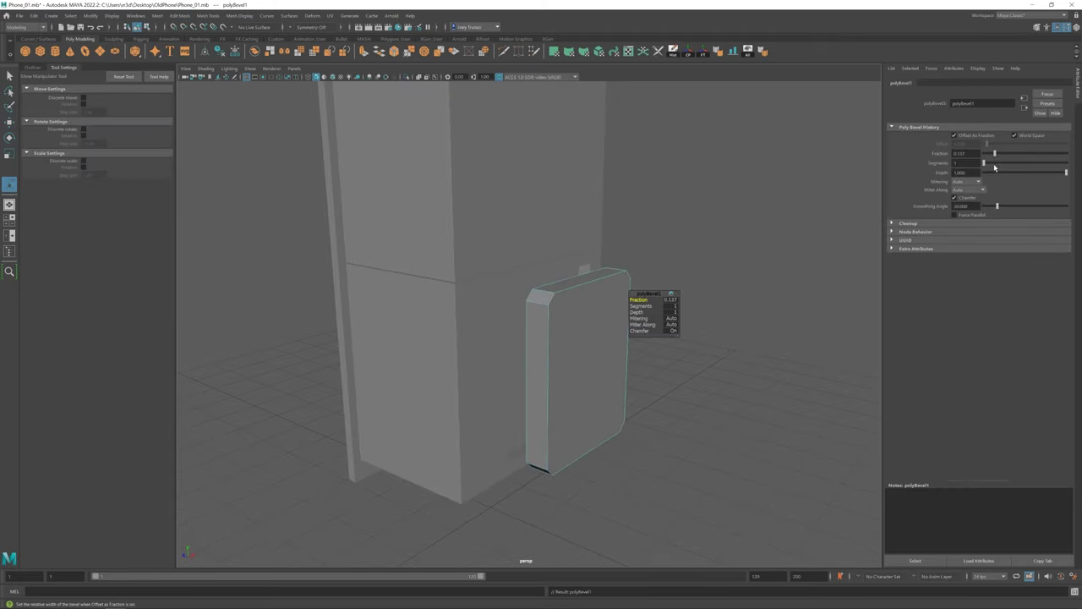
pyautogui.moveTo(985, 162); pyautogui.dragTo(1005, 162)
pyautogui.keyDown('alt'); pyautogui.moveTo(592, 253); pyautogui.dragTo(634, 305); pyautogui.keyUp('alt')
# Step: Bevel the edges of the compartment opening in the body
pyautogui.moveTo(508, 284); pyautogui.dragTo(507, 253, button='right')
pyautogui.keyDown('alt'); pyautogui.moveTo(507, 253); pyautogui.dragTo(518, 463); pyautogui.keyUp('alt')
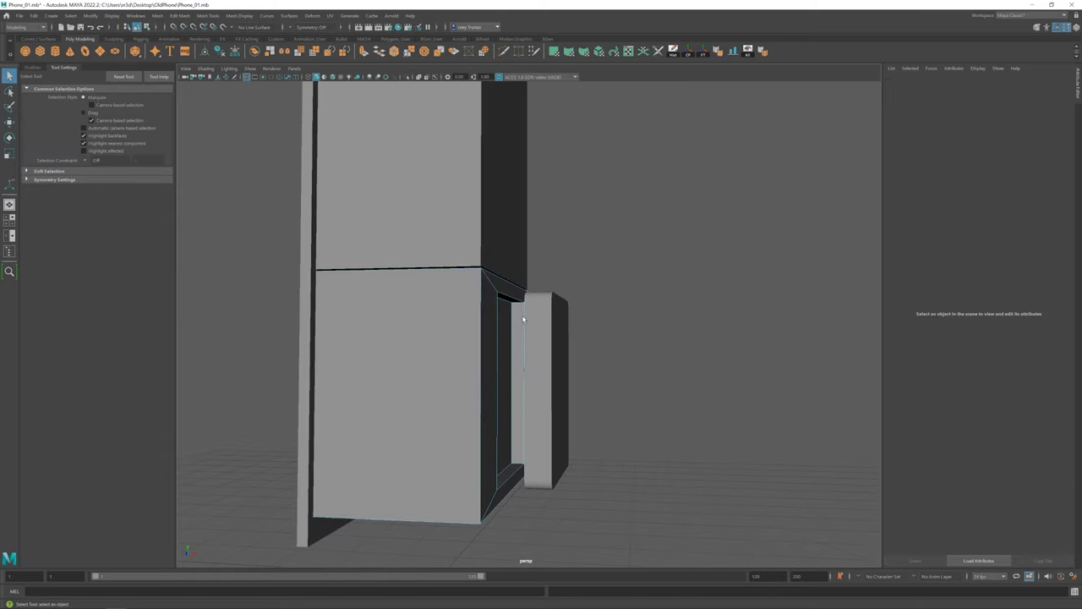
pyautogui.click(518, 463)
pyautogui.hotkey('ctrl', 'b')
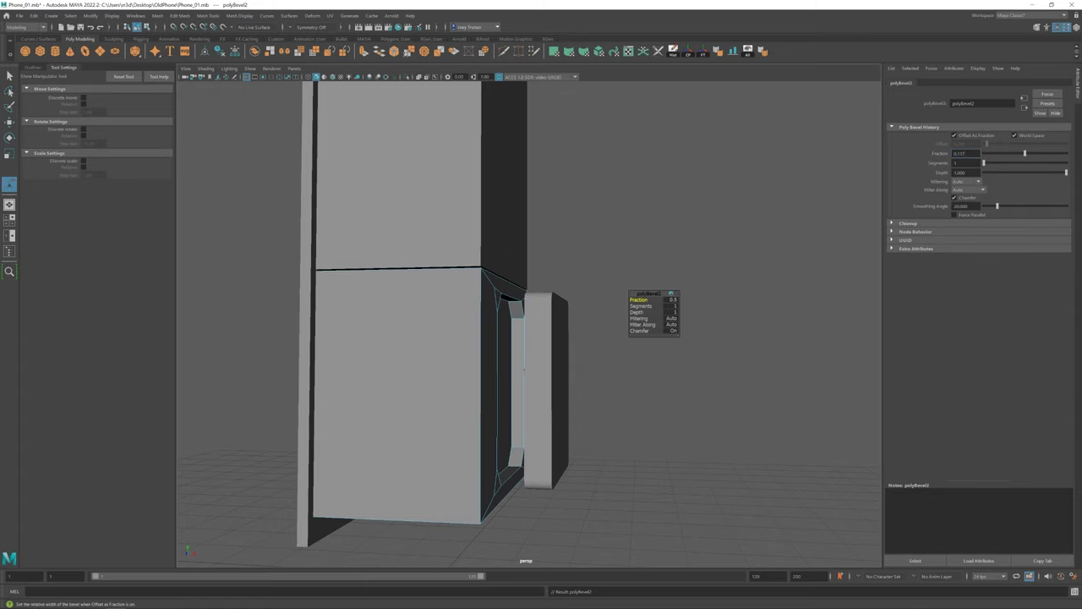
pyautogui.keyDown('alt'); pyautogui.moveTo(592, 296); pyautogui.dragTo(454, 337); pyautogui.keyUp('alt')
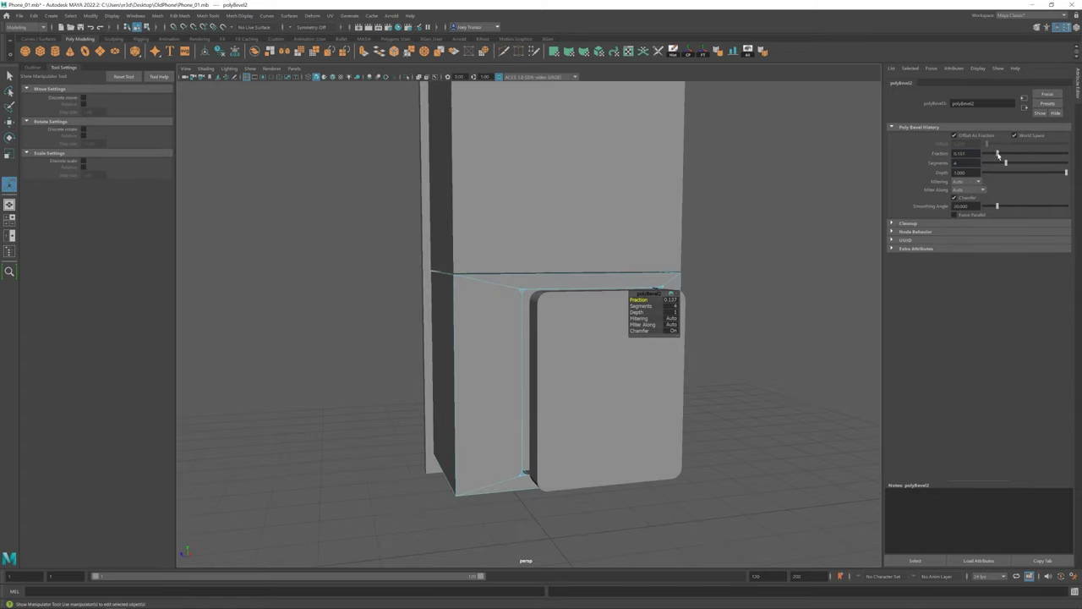
# Step: Select and frame the door panel, then bevel its edge
pyautogui.press('w')
pyautogui.click(622, 383)
pyautogui.click(624, 381)
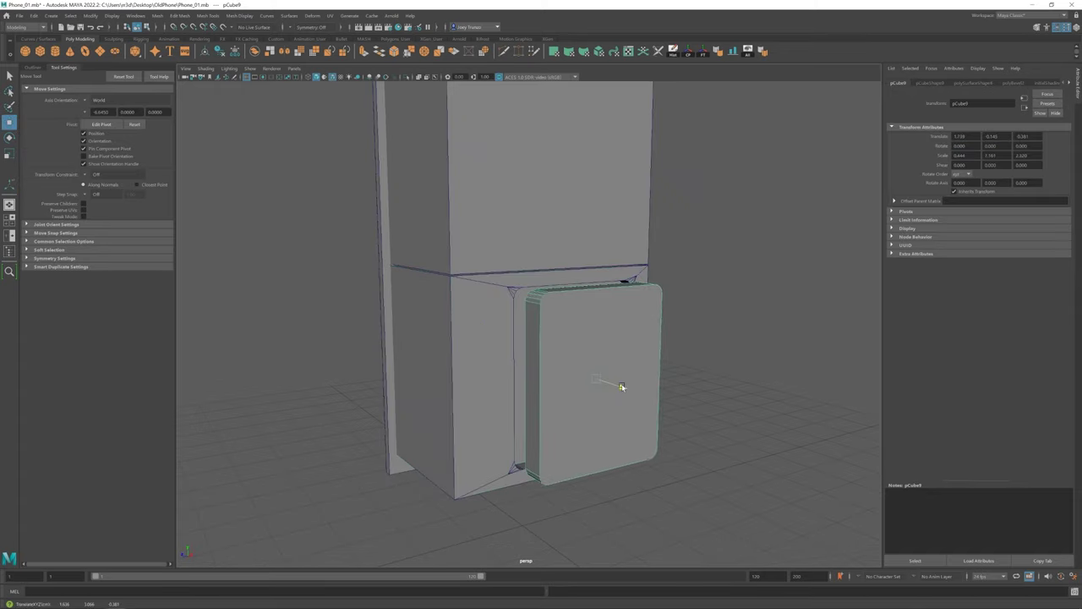
pyautogui.press('f')
pyautogui.hotkey('ctrl', 'b')
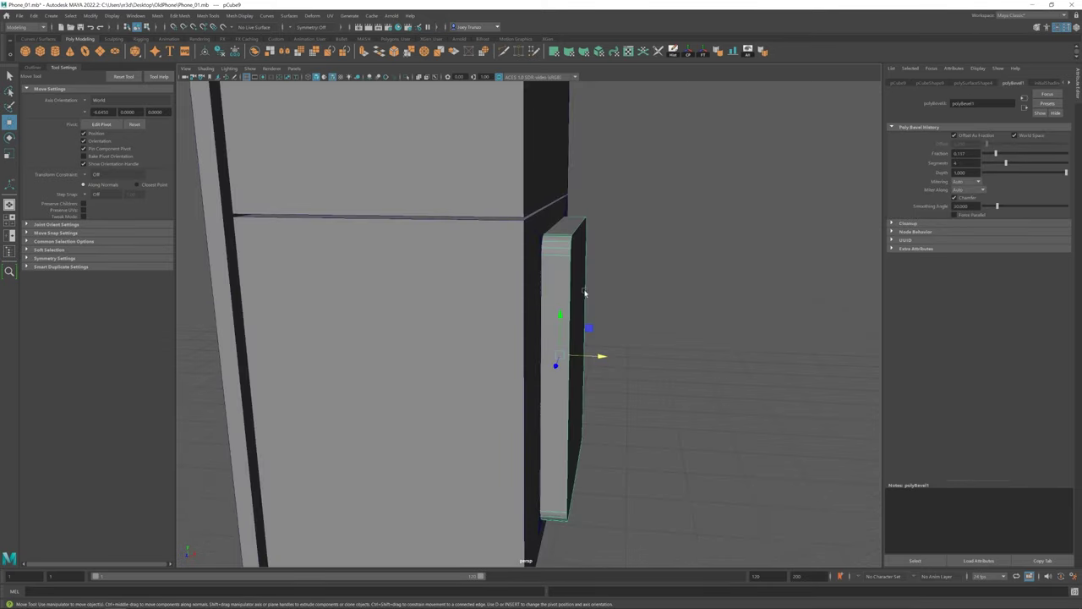
# Step: Nudge the door sideways and bevel its edges with a 0.584 fraction
pyautogui.moveTo(618, 358)
pyautogui.mouseDown()
pyautogui.moveTo(605, 357)
pyautogui.moveTo(550, 281)
pyautogui.mouseUp()
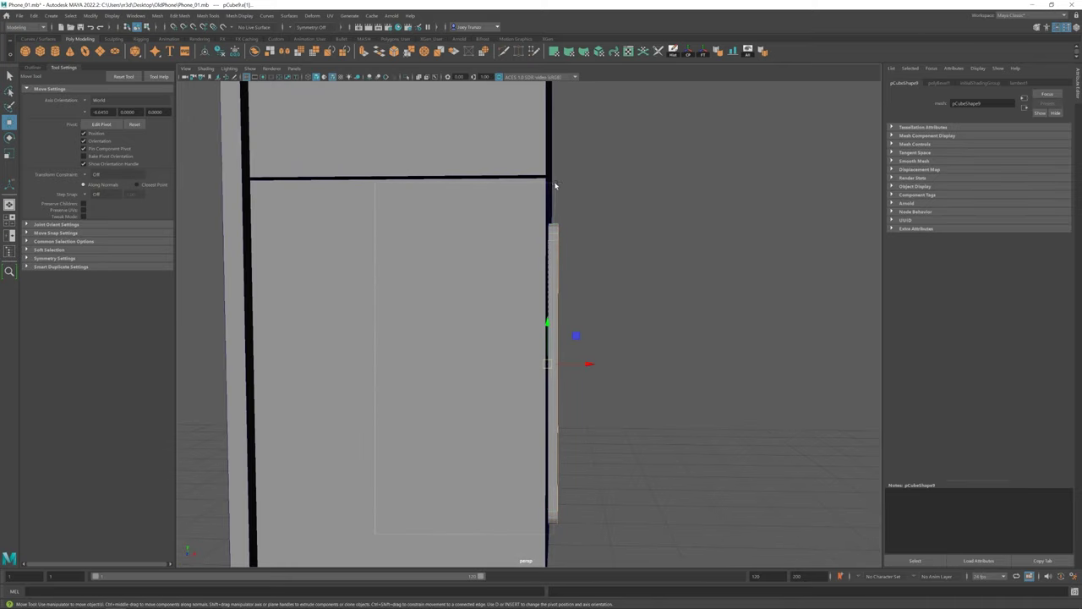
pyautogui.keyDown('alt'); pyautogui.moveTo(555, 185); pyautogui.dragTo(528, 276); pyautogui.keyUp('alt')
pyautogui.click(197, 51)
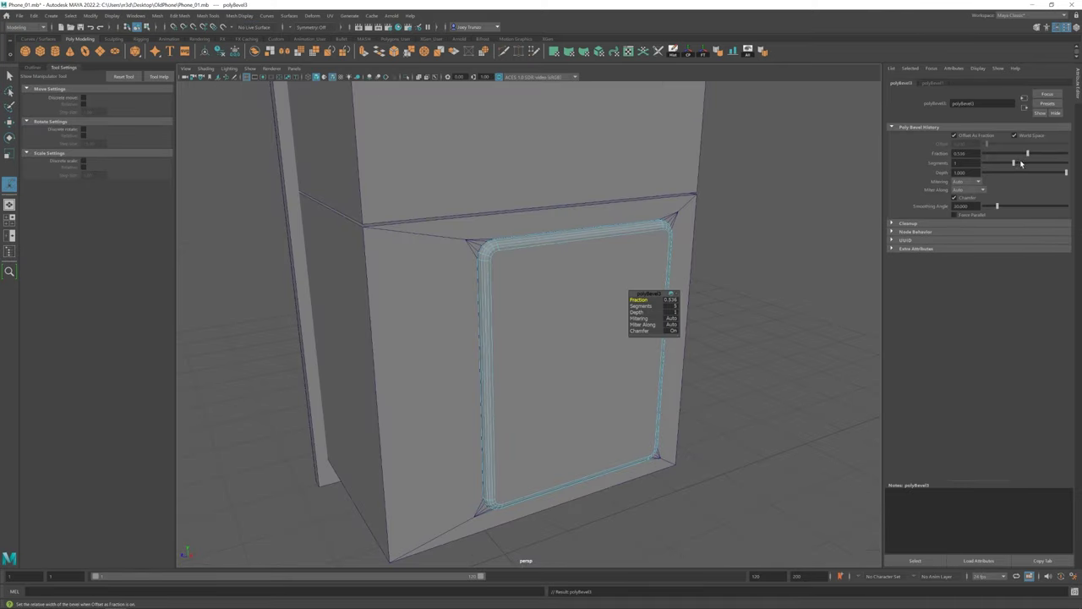
pyautogui.moveTo(1032, 154); pyautogui.dragTo(1033, 155)
pyautogui.keyDown('alt'); pyautogui.moveTo(558, 263); pyautogui.dragTo(583, 251); pyautogui.keyUp('alt')
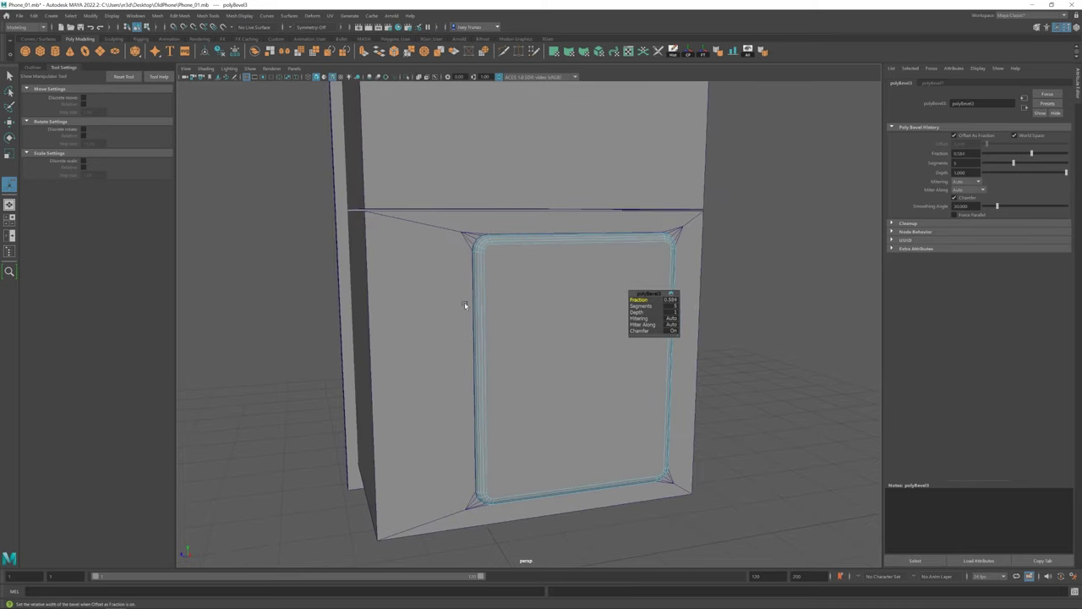
pyautogui.press('w')
pyautogui.moveTo(573, 254); pyautogui.dragTo(609, 229, button='right')
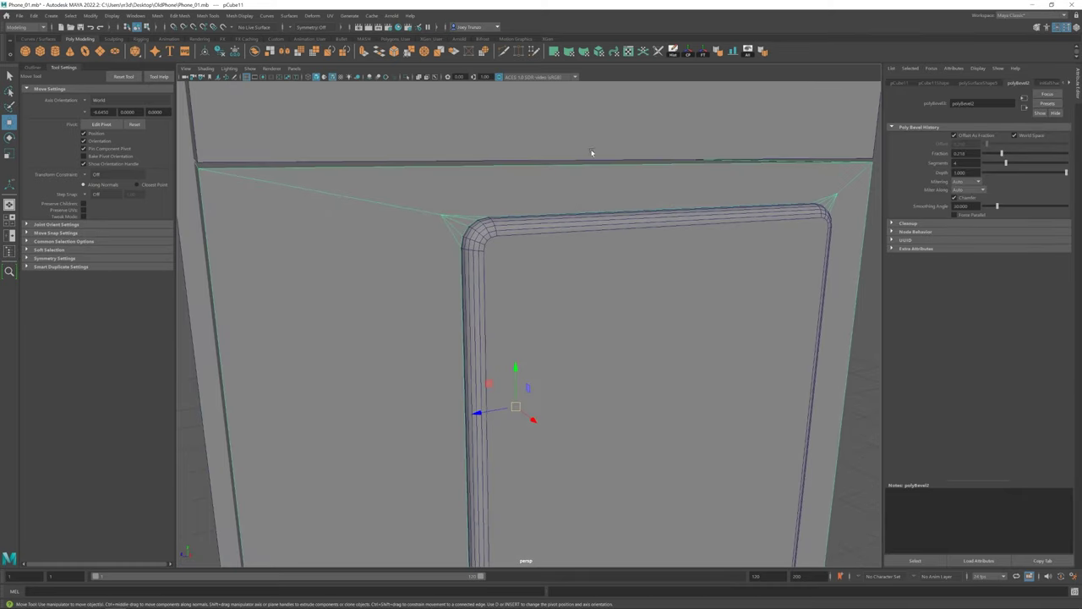
# Step: Bevel the compartment panel's outline edges and check the whole phone
pyautogui.click(592, 163)
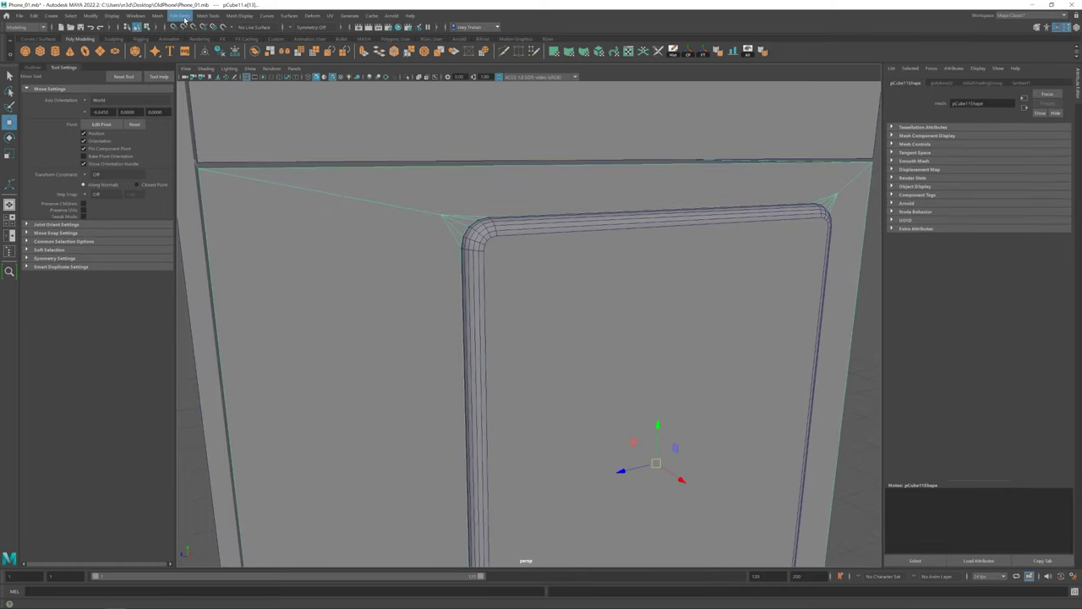
pyautogui.click(180, 15)
pyautogui.click(195, 43)
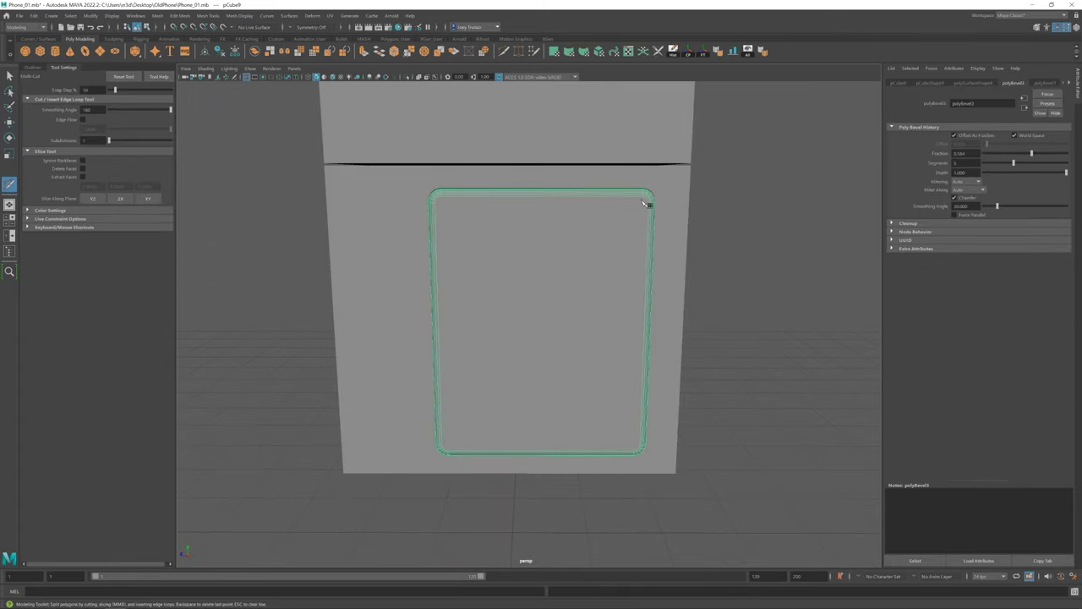
pyautogui.moveTo(652, 205)
pyautogui.keyDown('alt'); pyautogui.mouseDown()
pyautogui.moveTo(584, 283)
pyautogui.moveTo(673, 232)
pyautogui.mouseUp(); pyautogui.keyUp('alt')
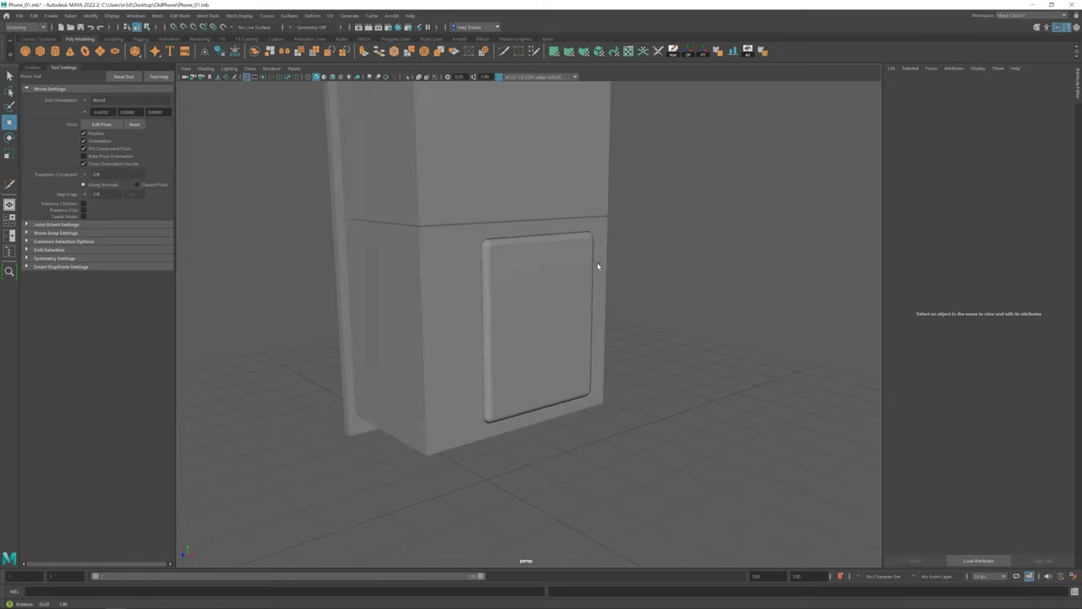
pyautogui.moveTo(597, 262)
pyautogui.keyDown('alt'); pyautogui.mouseDown()
pyautogui.moveTo(653, 253)
pyautogui.moveTo(625, 273)
pyautogui.mouseUp(); pyautogui.keyUp('alt')
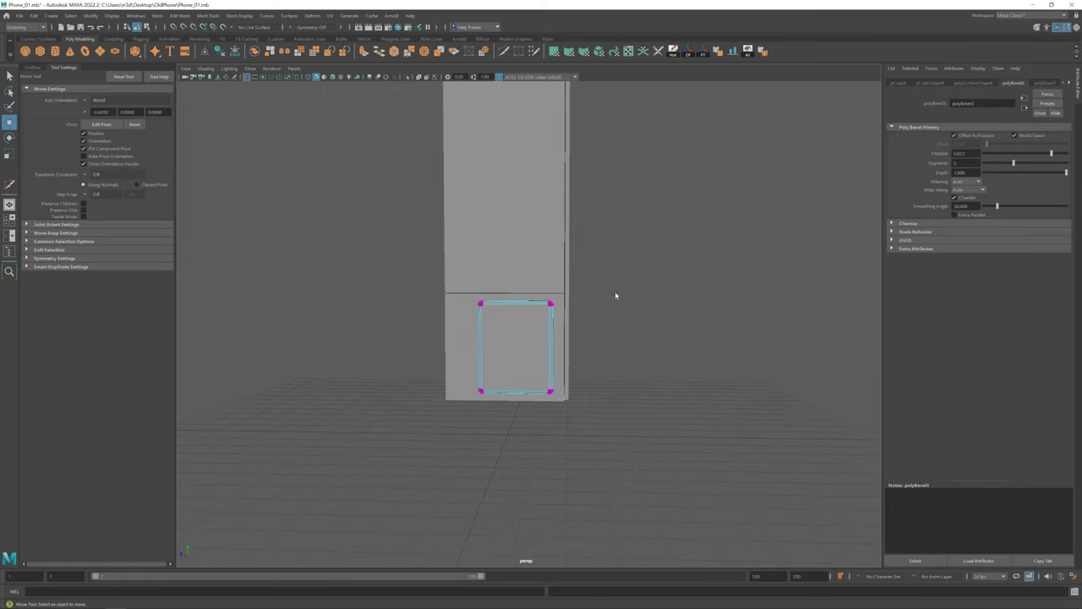
# Step: Return to object mode and select the phone's upper body
pyautogui.hotkey('ctrl', 'F9')
pyautogui.keyDown('alt'); pyautogui.moveTo(507, 350); pyautogui.dragTo(548, 354, button='middle'); pyautogui.keyUp('alt')
pyautogui.press('F8')
pyautogui.moveTo(708, 247)
pyautogui.keyDown('alt'); pyautogui.mouseDown()
pyautogui.moveTo(580, 331)
pyautogui.moveTo(614, 459)
pyautogui.moveTo(580, 370)
pyautogui.moveTo(1011, 46)
pyautogui.mouseUp(); pyautogui.keyUp('alt')
pyautogui.click(580, 331)
# Step: Fill the cylinder's open top with a cap face using Fill Hole
pyautogui.press('r')
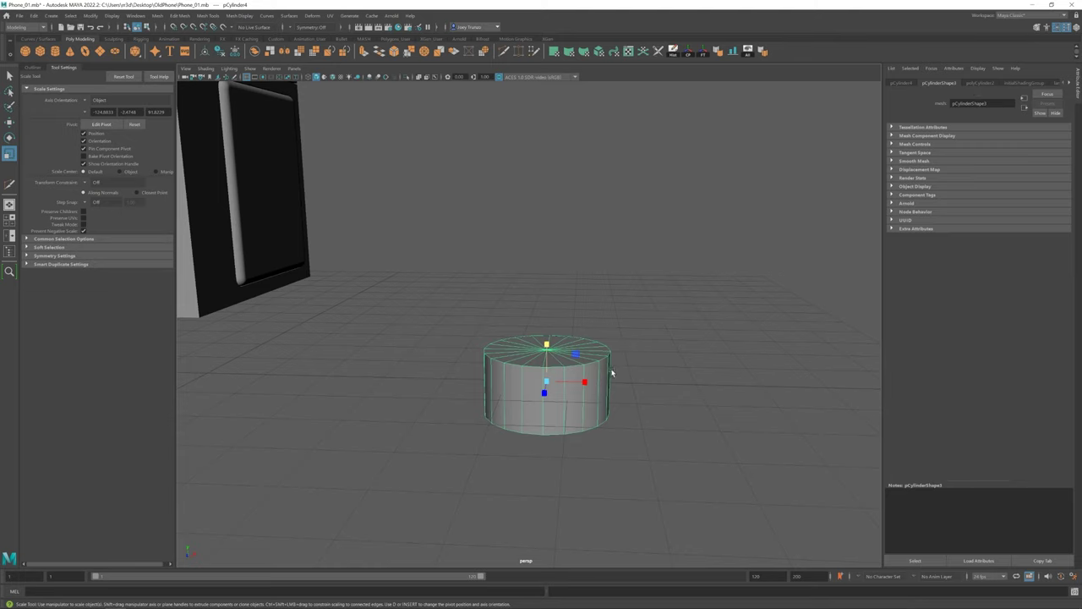
pyautogui.moveTo(611, 349)
pyautogui.keyDown('alt'); pyautogui.mouseDown()
pyautogui.moveTo(592, 338)
pyautogui.moveTo(609, 338)
pyautogui.moveTo(537, 318)
pyautogui.mouseUp(); pyautogui.keyUp('alt')
pyautogui.press('w')
pyautogui.click(179, 15)
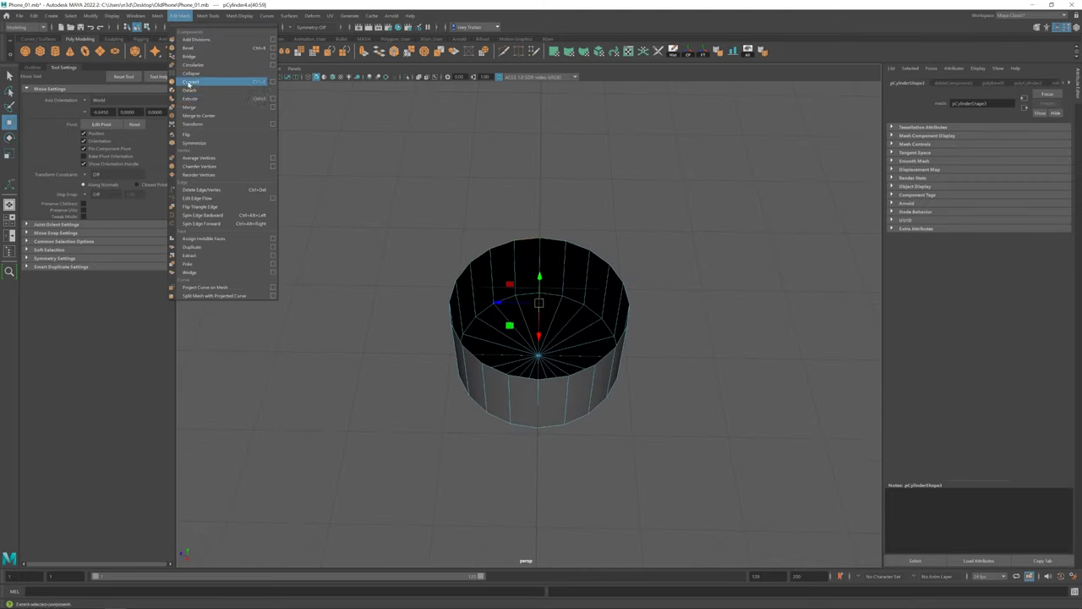
pyautogui.click(182, 91)
# Step: Cut lines across the new cap with Multi-Cut, then reselect the cylinder
pyautogui.keyDown('shift'); pyautogui.moveTo(548, 286); pyautogui.dragTo(542, 326, button='right'); pyautogui.keyUp('shift')
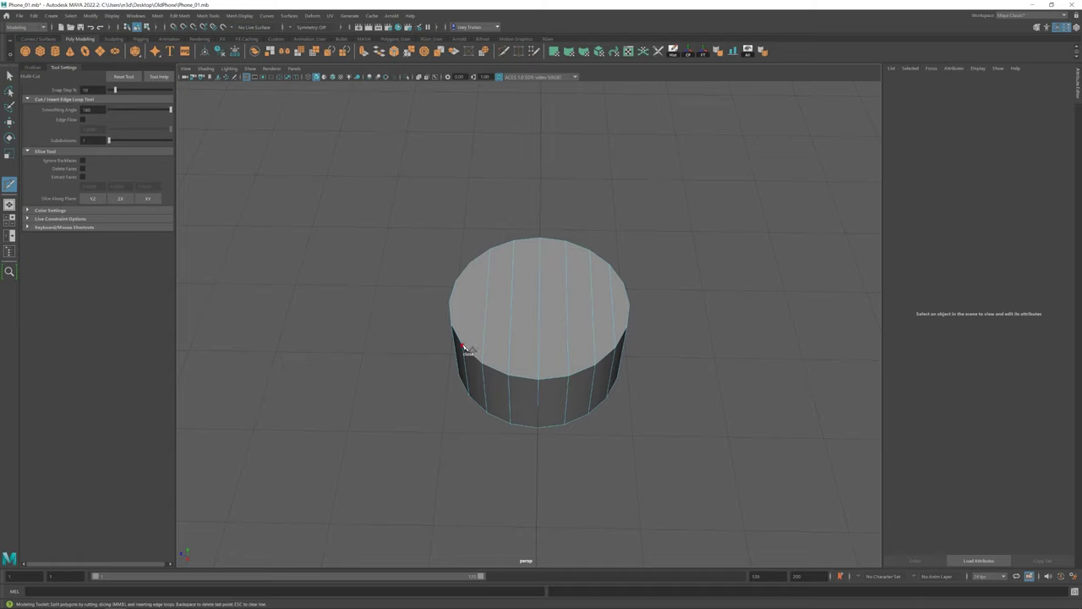
pyautogui.press('q')
pyautogui.moveTo(464, 346)
pyautogui.keyDown('alt'); pyautogui.mouseDown()
pyautogui.moveTo(504, 341)
pyautogui.moveTo(507, 313)
pyautogui.mouseUp(); pyautogui.keyUp('alt')
pyautogui.scroll(2, 510, 303)
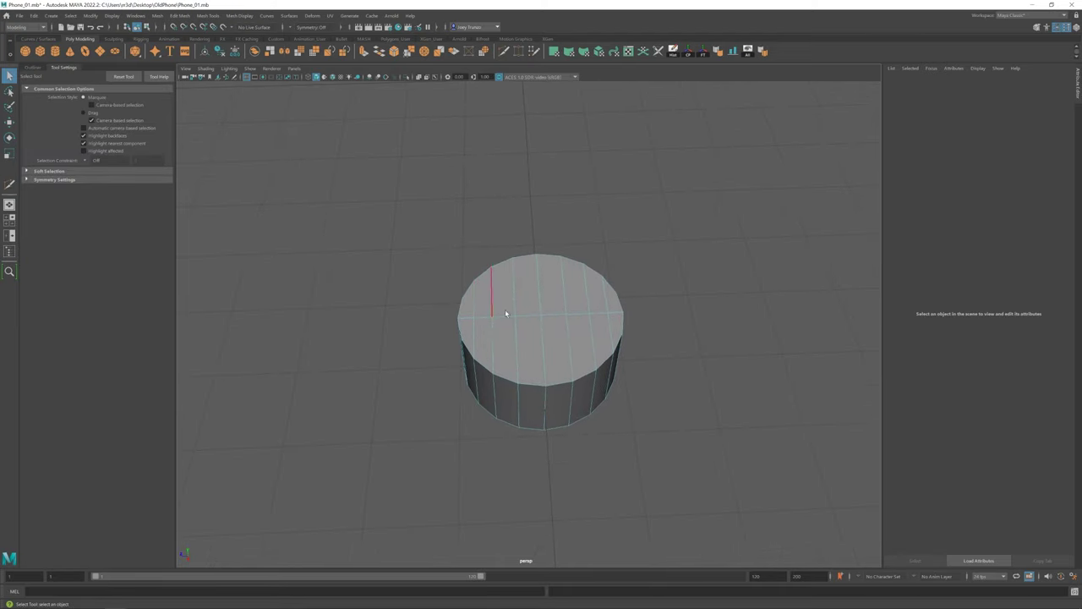
pyautogui.scroll(-3, 506, 314)
pyautogui.press('w')
pyautogui.click(499, 322)
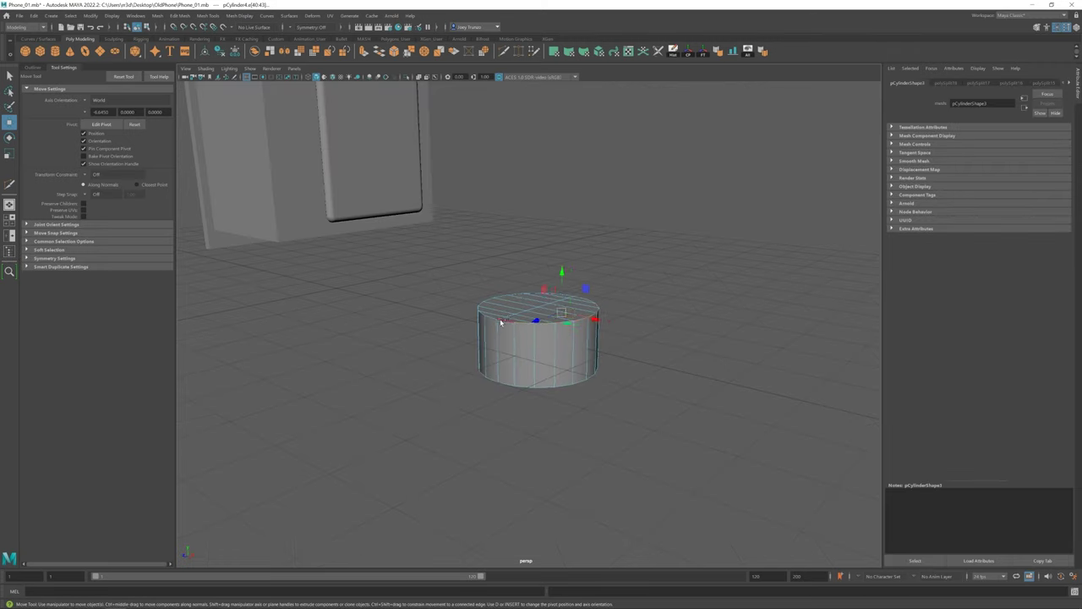
# Step: Bevel the cylinder's top edge, undo it, and inspect the top from above
pyautogui.click(180, 15)
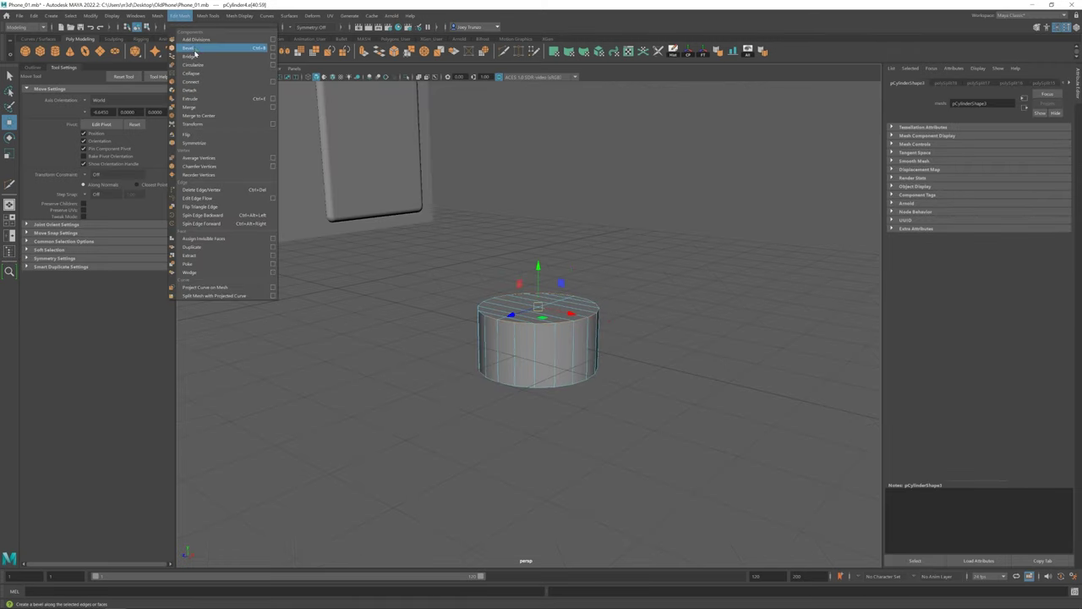
pyautogui.click(203, 39)
pyautogui.keyDown('alt'); pyautogui.moveTo(503, 337); pyautogui.dragTo(460, 363); pyautogui.keyUp('alt')
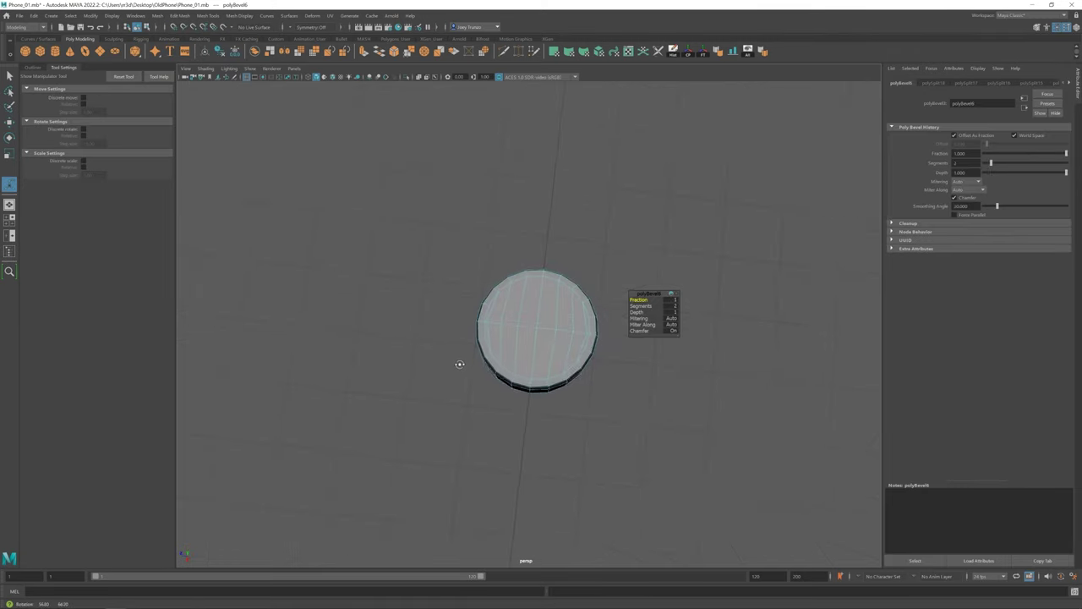
pyautogui.hotkey('ctrl', 'z')
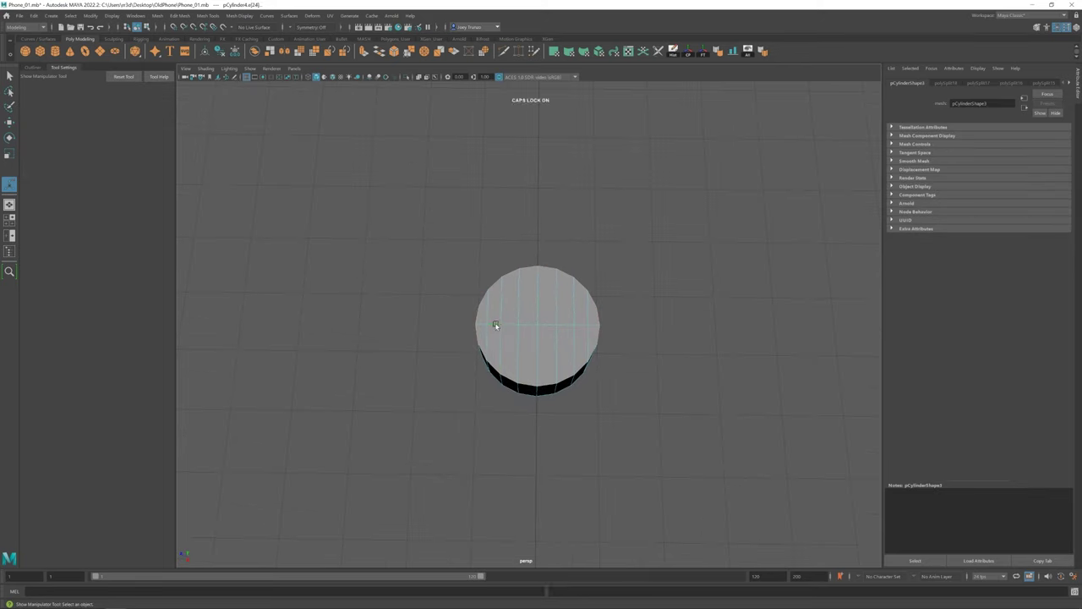
pyautogui.press('r')
pyautogui.moveTo(495, 326)
pyautogui.keyDown('alt'); pyautogui.mouseDown()
pyautogui.moveTo(511, 313)
pyautogui.moveTo(511, 343)
pyautogui.mouseUp(); pyautogui.keyUp('alt')
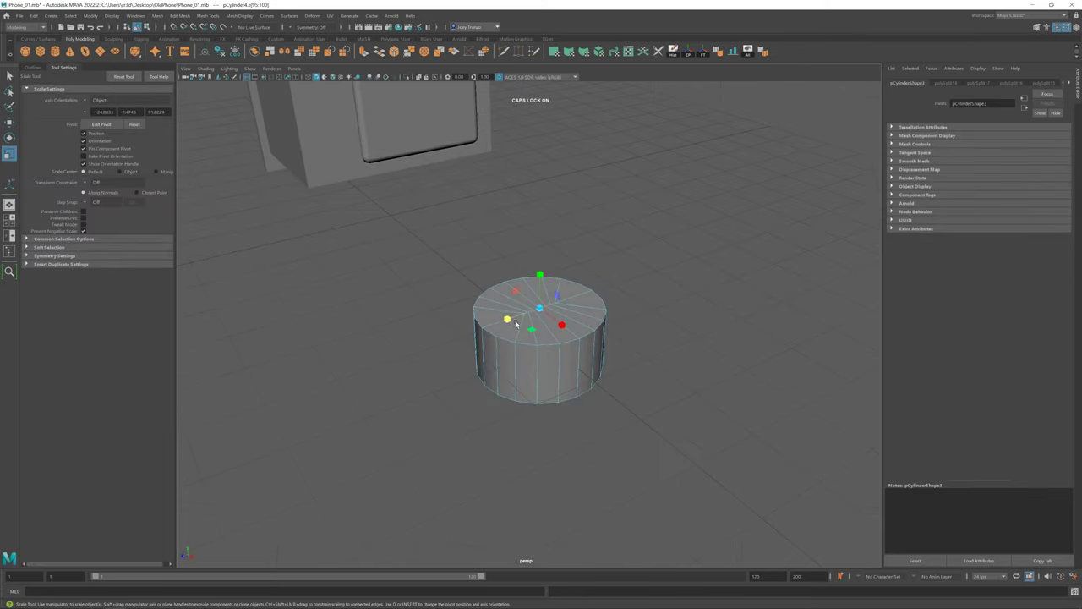
pyautogui.keyDown('alt'); pyautogui.moveTo(504, 344); pyautogui.dragTo(571, 330, button='right'); pyautogui.keyUp('alt')
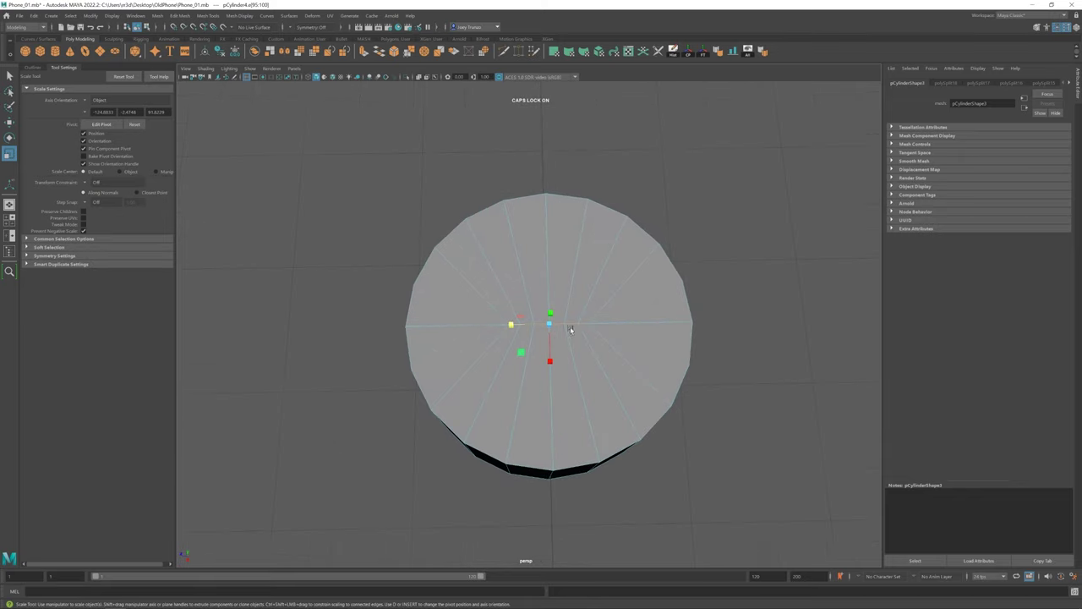
pyautogui.keyDown('alt'); pyautogui.moveTo(535, 329); pyautogui.dragTo(556, 334); pyautogui.keyUp('alt')
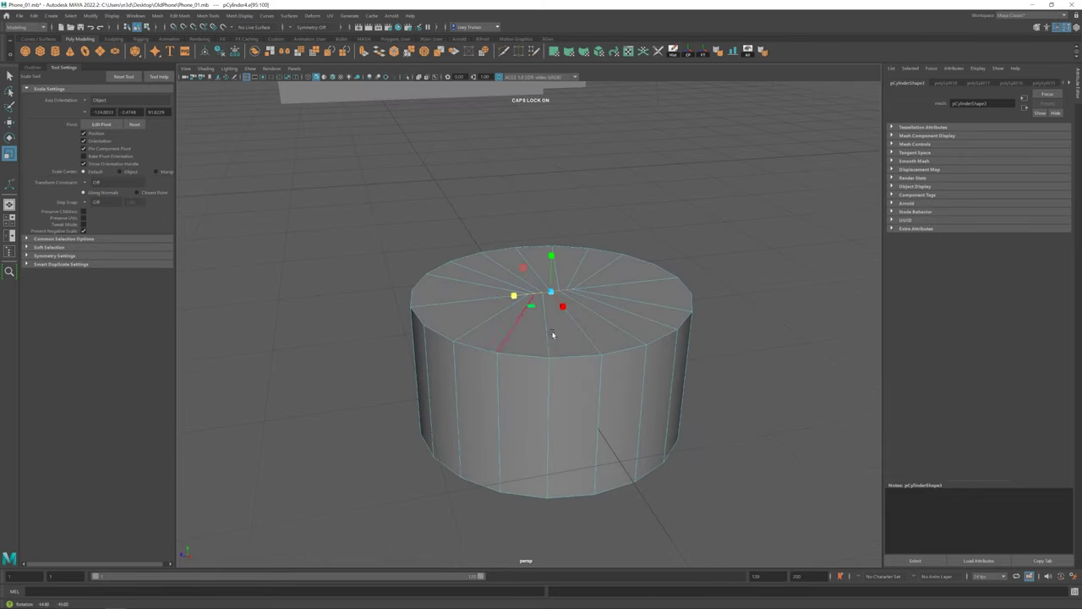
pyautogui.press('w')
# Step: Re-bevel the top edge with fraction 0.959 and 6 segments to form a dome
pyautogui.click(189, 14)
pyautogui.click(203, 47)
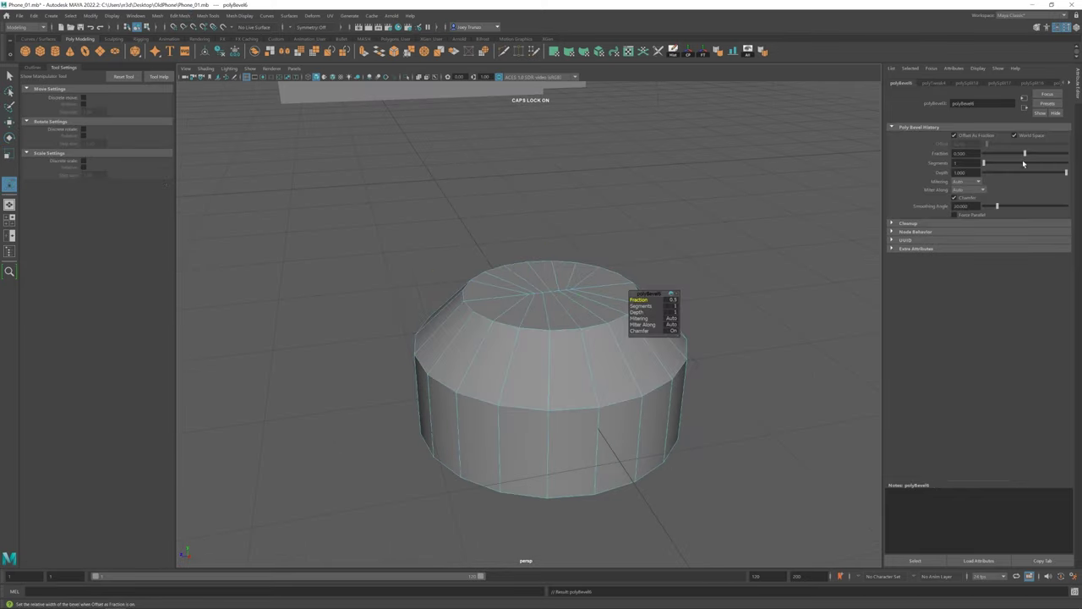
pyautogui.moveTo(988, 153); pyautogui.dragTo(1071, 159)
pyautogui.keyDown('alt'); pyautogui.moveTo(524, 380); pyautogui.dragTo(437, 426); pyautogui.keyUp('alt')
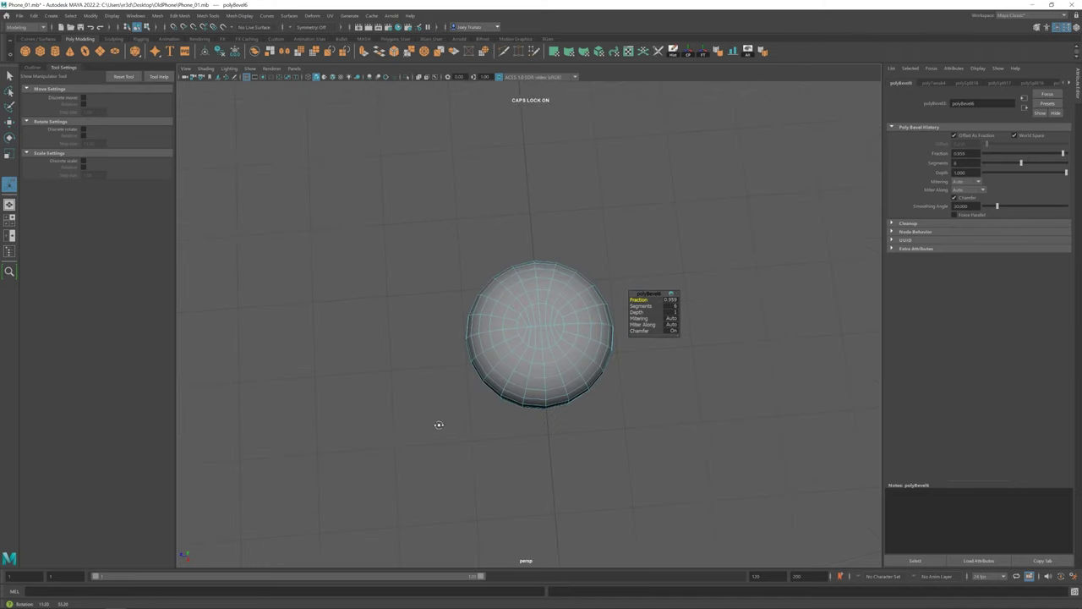
pyautogui.press('w')
pyautogui.moveTo(619, 295)
pyautogui.keyDown('alt'); pyautogui.mouseDown()
pyautogui.moveTo(559, 362)
pyautogui.moveTo(538, 369)
pyautogui.moveTo(540, 355)
pyautogui.mouseUp(); pyautogui.keyUp('alt')
pyautogui.click(559, 362)
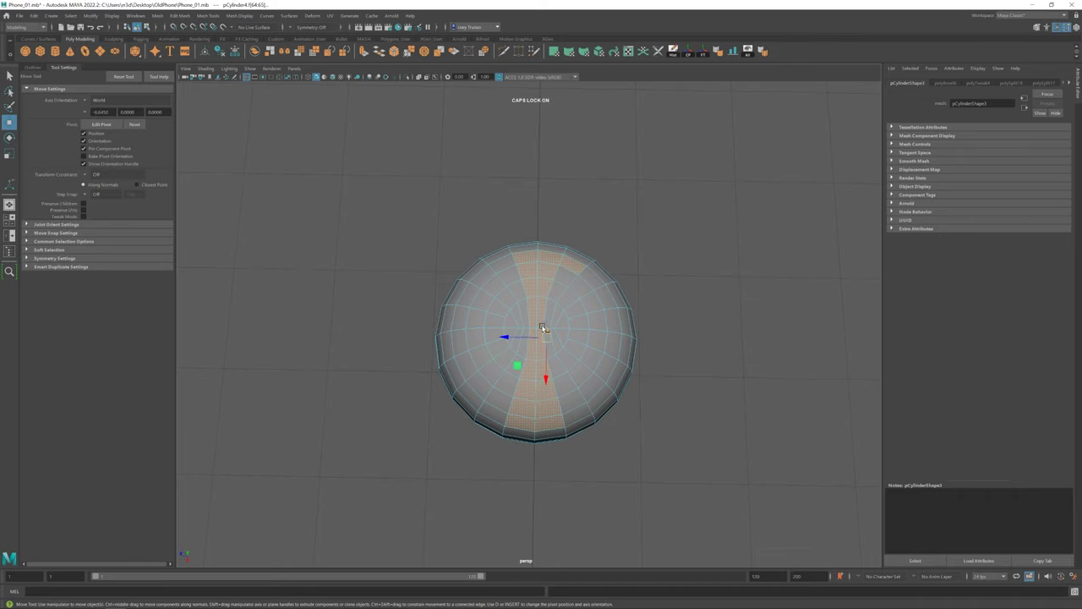
# Step: Select a strip of faces across the dome top
pyautogui.scroll(3, 543, 329)
pyautogui.click(526, 331)
pyautogui.press('r')
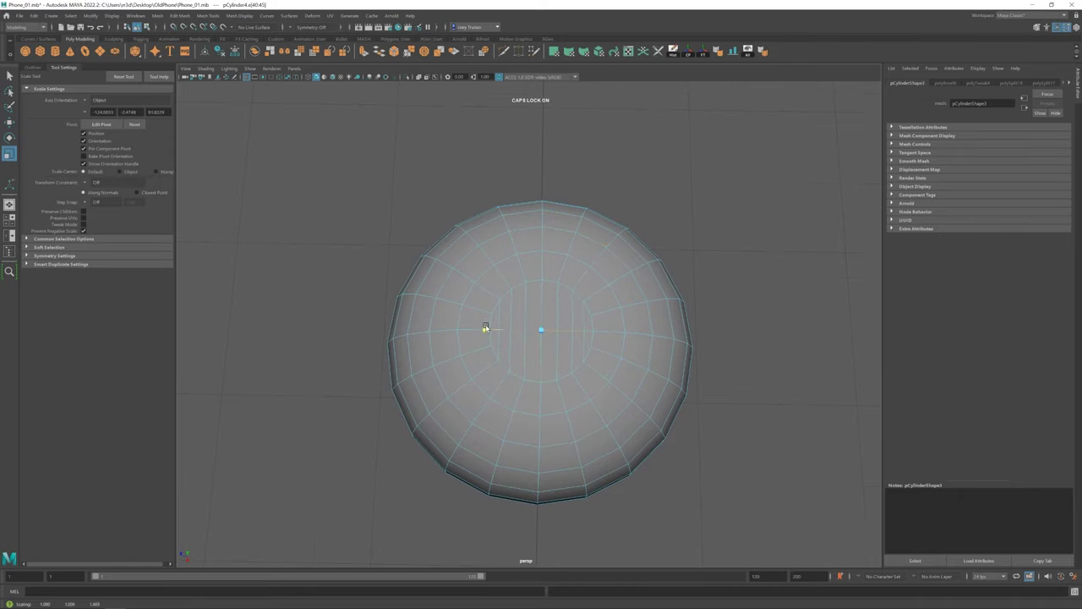
pyautogui.click(704, 270)
pyautogui.click(570, 340)
pyautogui.press('w')
pyautogui.scroll(-3, 570, 341)
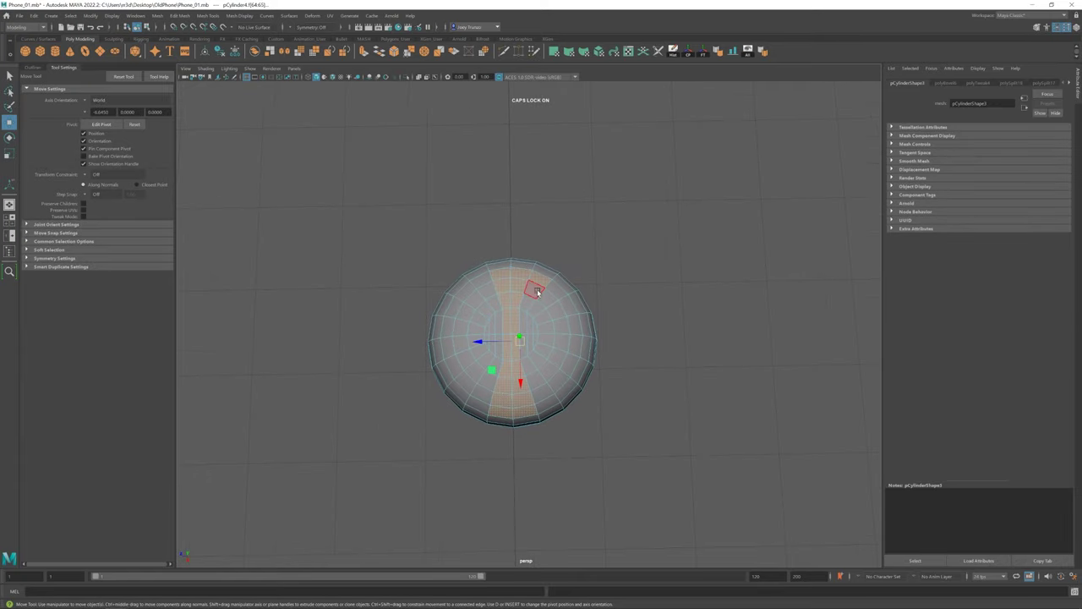
pyautogui.click(619, 363)
pyautogui.click(520, 295)
pyautogui.press('e')
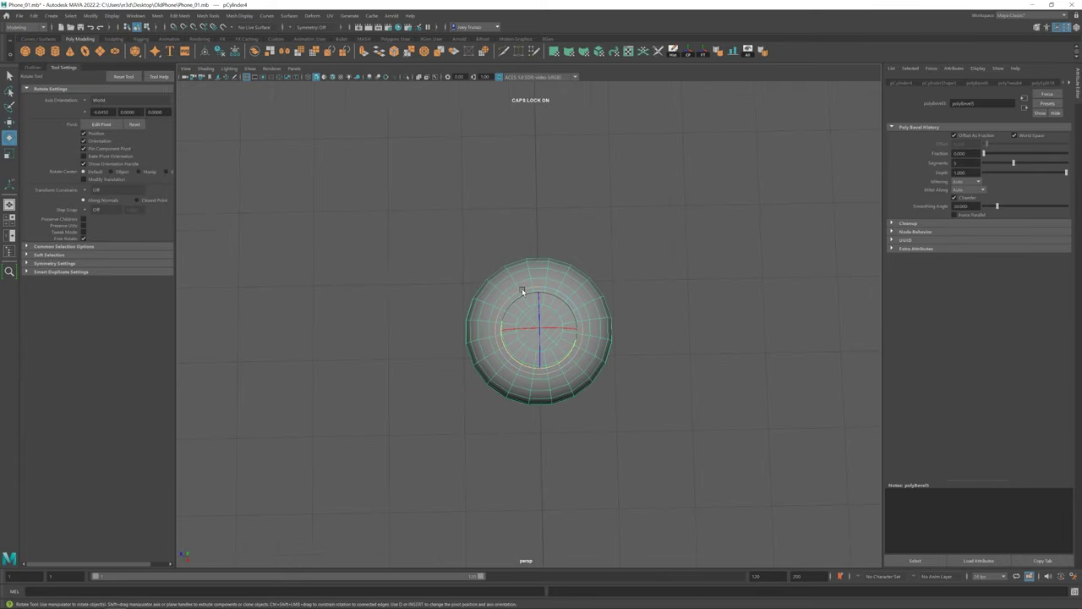
# Step: Start a Multi-Cut across the dome top, then cancel it
pyautogui.press('F10')
pyautogui.keyDown('shift'); pyautogui.moveTo(552, 258); pyautogui.dragTo(501, 269, button='right'); pyautogui.keyUp('shift')
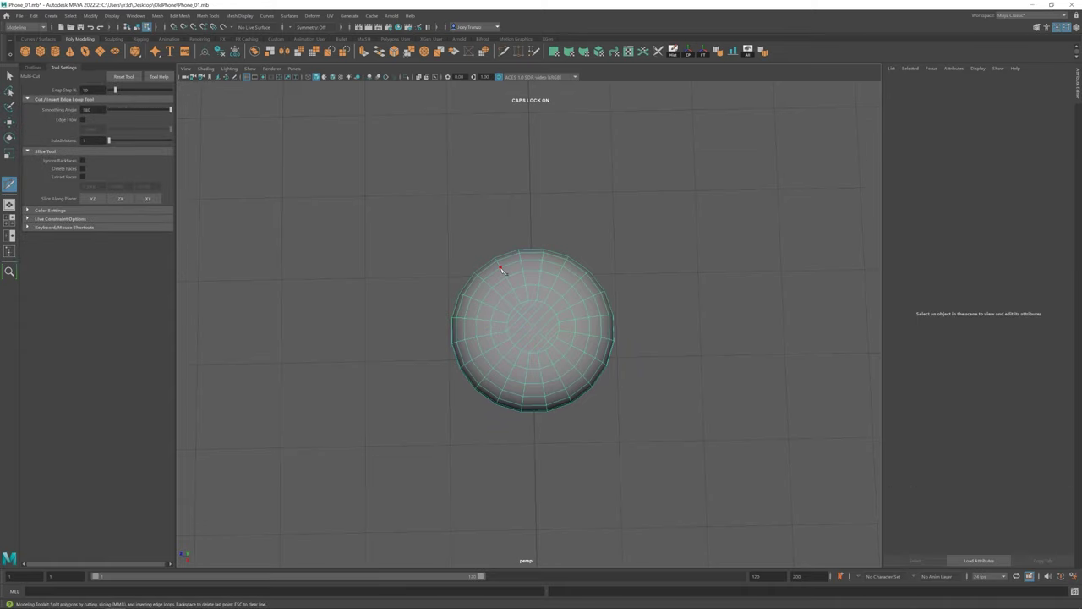
pyautogui.keyDown('alt'); pyautogui.moveTo(502, 392); pyautogui.dragTo(544, 364, button='middle'); pyautogui.keyUp('alt')
pyautogui.press('Return')
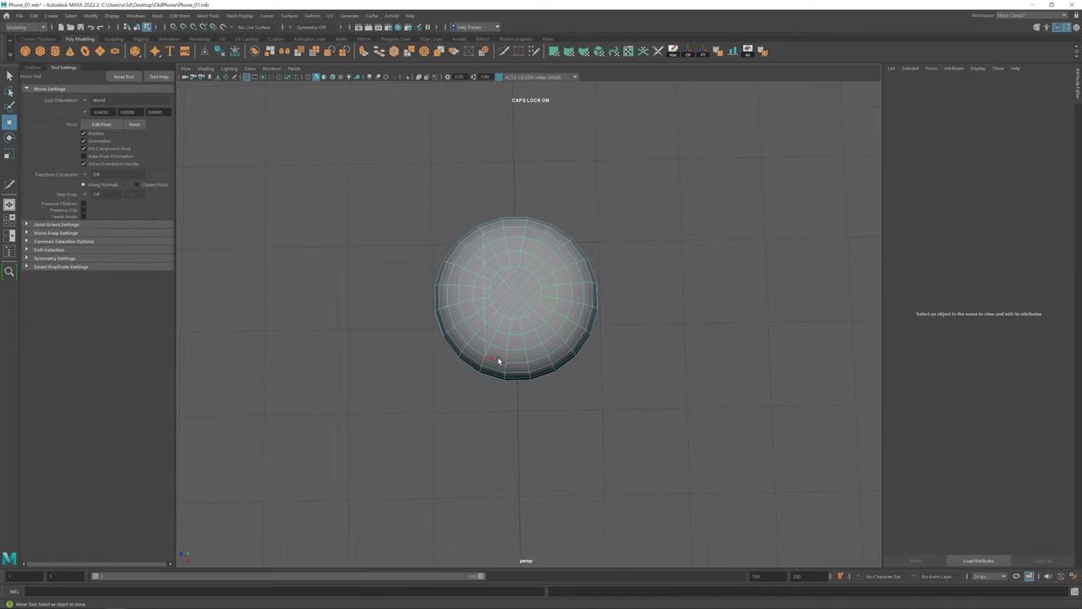
# Step: Frame the dome in top view and extrude the selected faces with Ctrl+E
pyautogui.press('w')
pyautogui.keyDown('alt'); pyautogui.moveTo(550, 331); pyautogui.dragTo(544, 342); pyautogui.keyUp('alt')
pyautogui.keyDown('alt'); pyautogui.moveTo(516, 283); pyautogui.dragTo(510, 304); pyautogui.keyUp('alt')
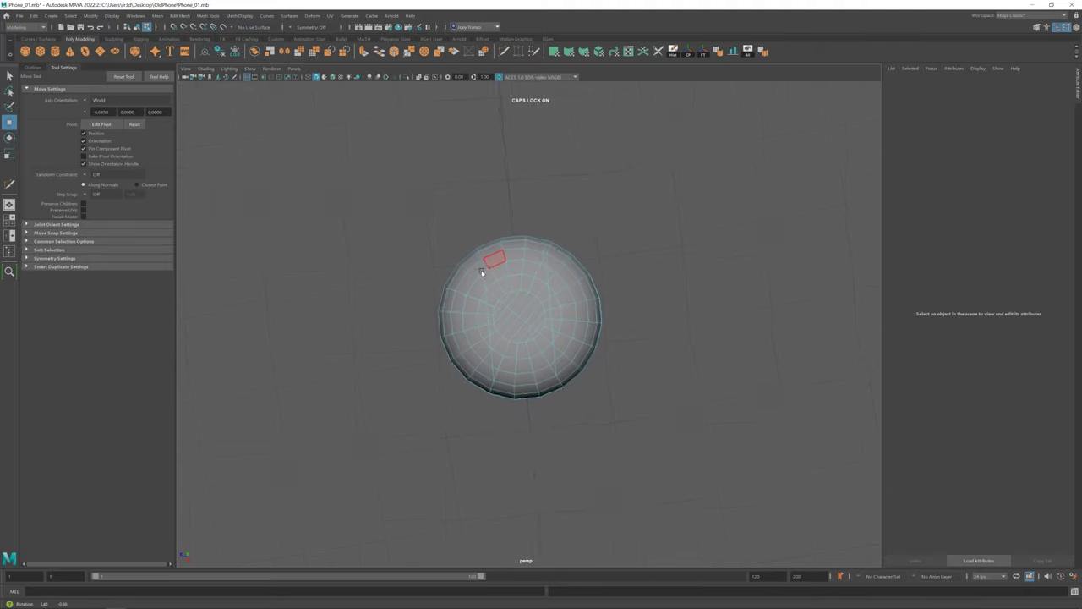
pyautogui.press('space')
pyautogui.press('space')
pyautogui.press('f')
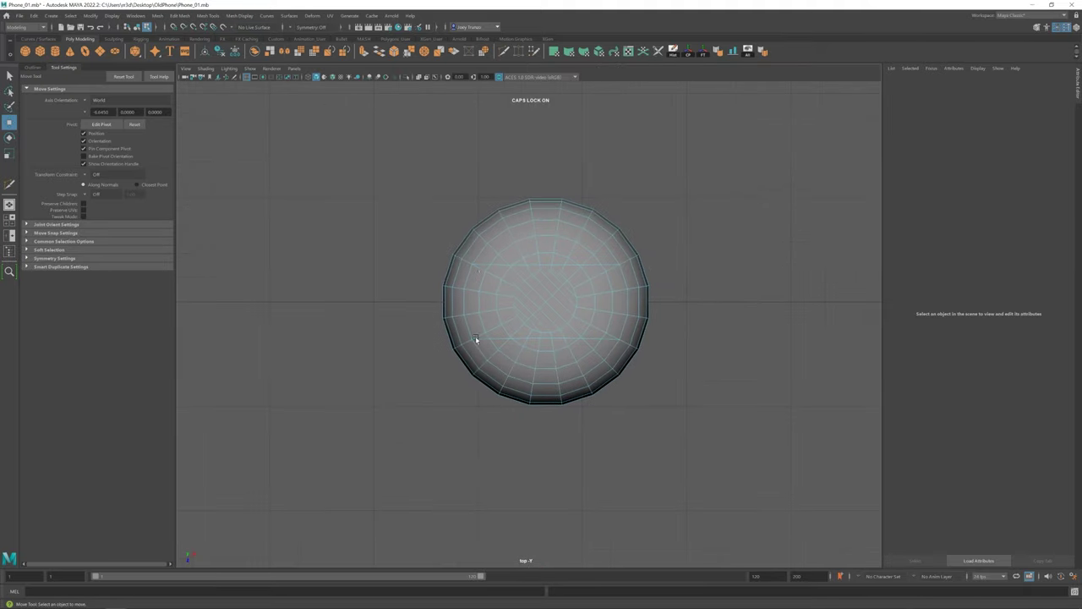
pyautogui.hotkey('ctrl', 'e')
pyautogui.press('space')
pyautogui.press('space')
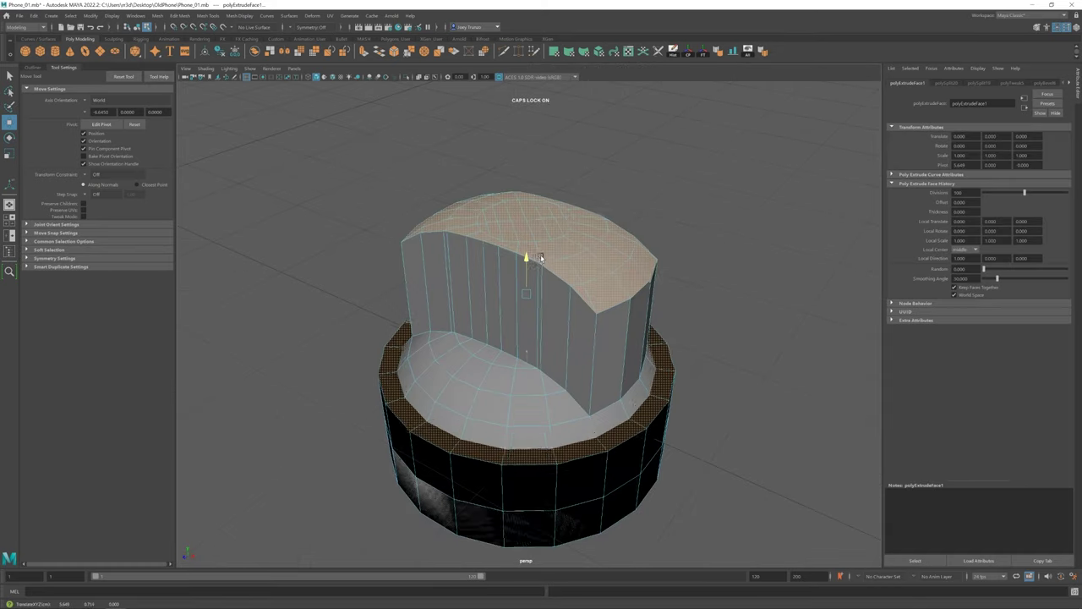
# Step: Pull the extruded faces up into a raised block and adjust its height
pyautogui.moveTo(478, 401)
pyautogui.keyDown('alt'); pyautogui.mouseDown()
pyautogui.moveTo(647, 367)
pyautogui.moveTo(648, 398)
pyautogui.mouseUp(); pyautogui.keyUp('alt')
pyautogui.moveTo(648, 398); pyautogui.dragTo(591, 345, button='middle')
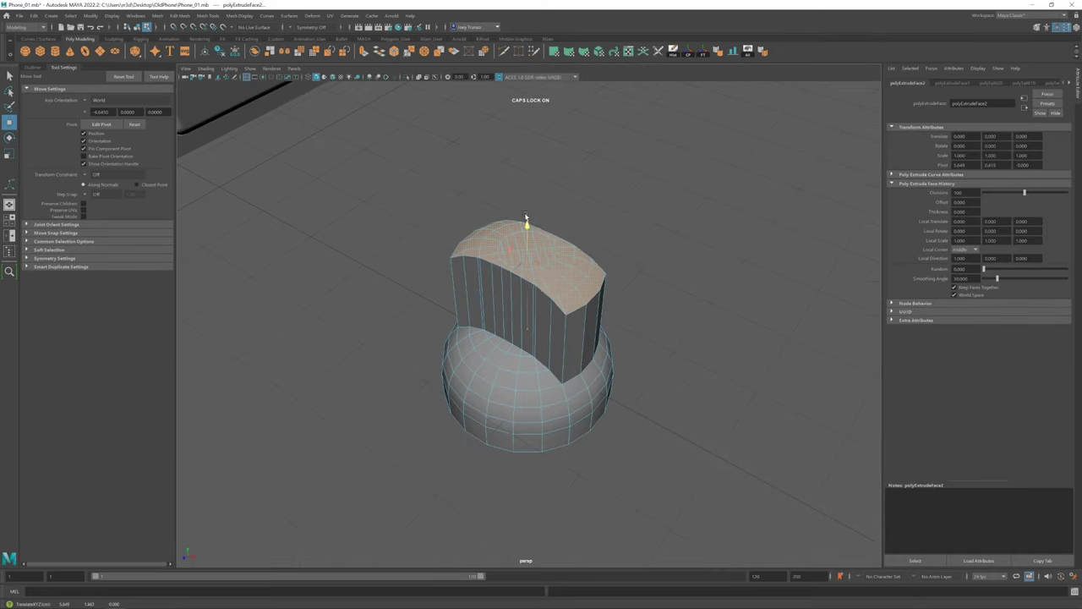
pyautogui.press('r')
pyautogui.press('w')
pyautogui.moveTo(590, 345)
pyautogui.keyDown('alt'); pyautogui.mouseDown()
pyautogui.moveTo(534, 247)
pyautogui.moveTo(537, 279)
pyautogui.mouseUp(); pyautogui.keyUp('alt')
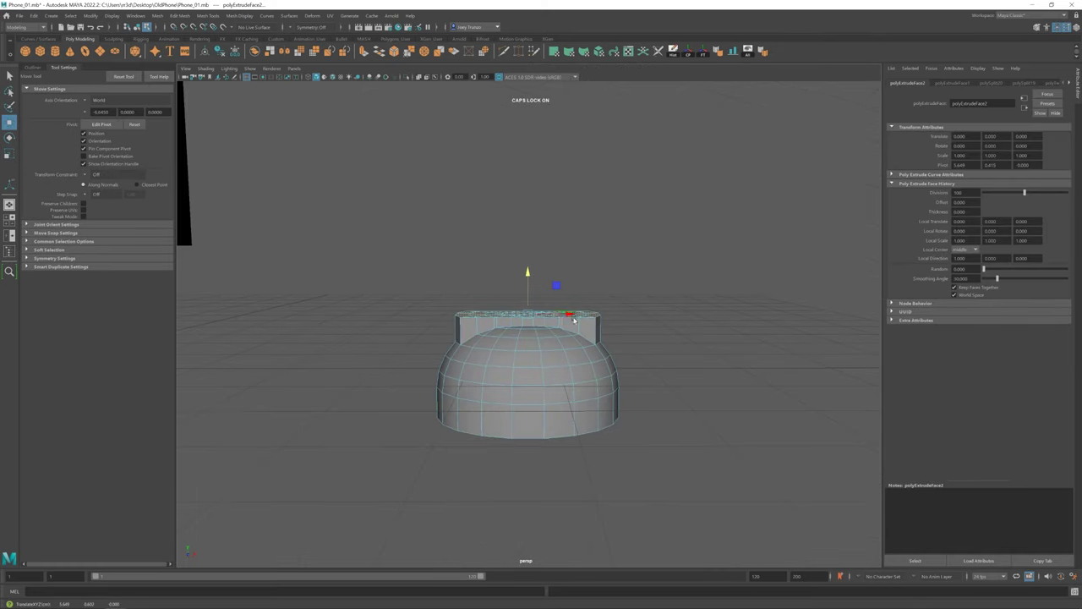
# Step: Select the flap, extrude its end face and tilt it level
pyautogui.moveTo(589, 315)
pyautogui.keyDown('alt'); pyautogui.mouseDown()
pyautogui.moveTo(468, 351)
pyautogui.moveTo(434, 349)
pyautogui.moveTo(664, 297)
pyautogui.mouseUp(); pyautogui.keyUp('alt')
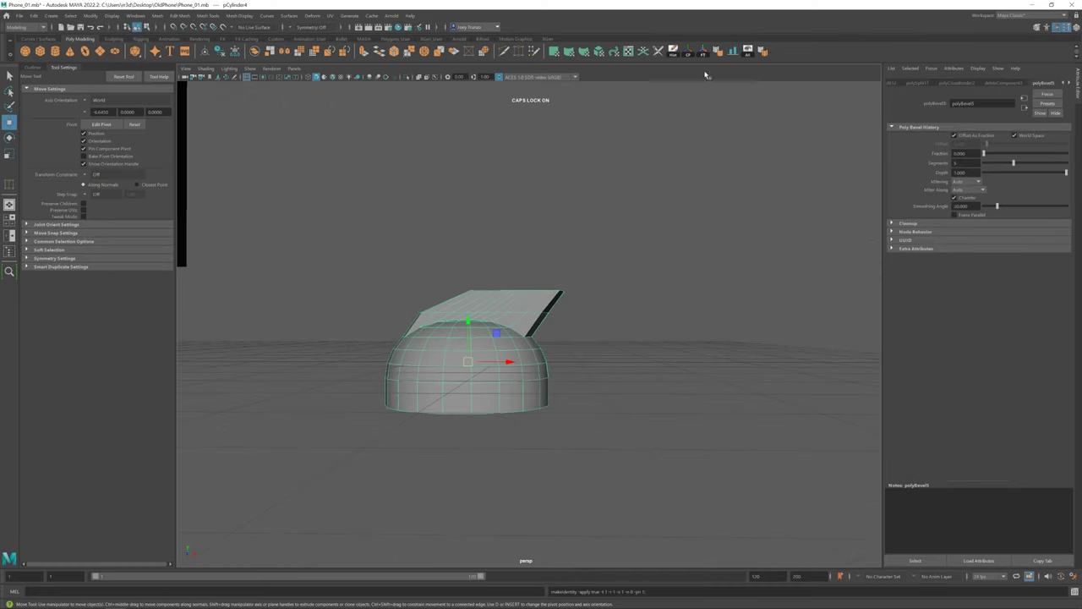
pyautogui.click(665, 297)
pyautogui.click(541, 306)
pyautogui.press('e')
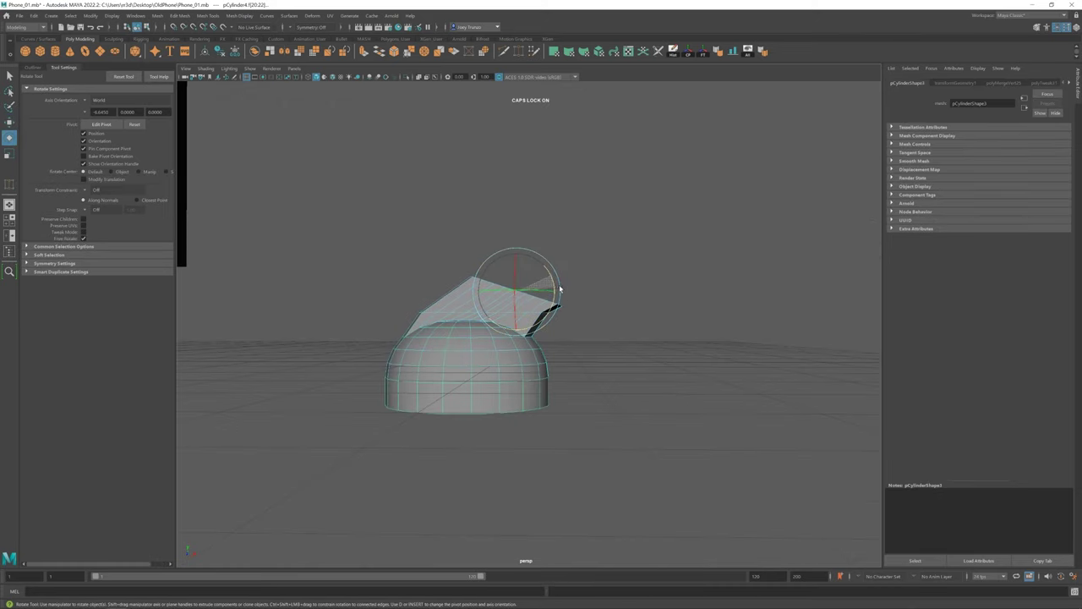
pyautogui.keyDown('alt'); pyautogui.moveTo(559, 290); pyautogui.dragTo(582, 313); pyautogui.keyUp('alt')
pyautogui.press('w')
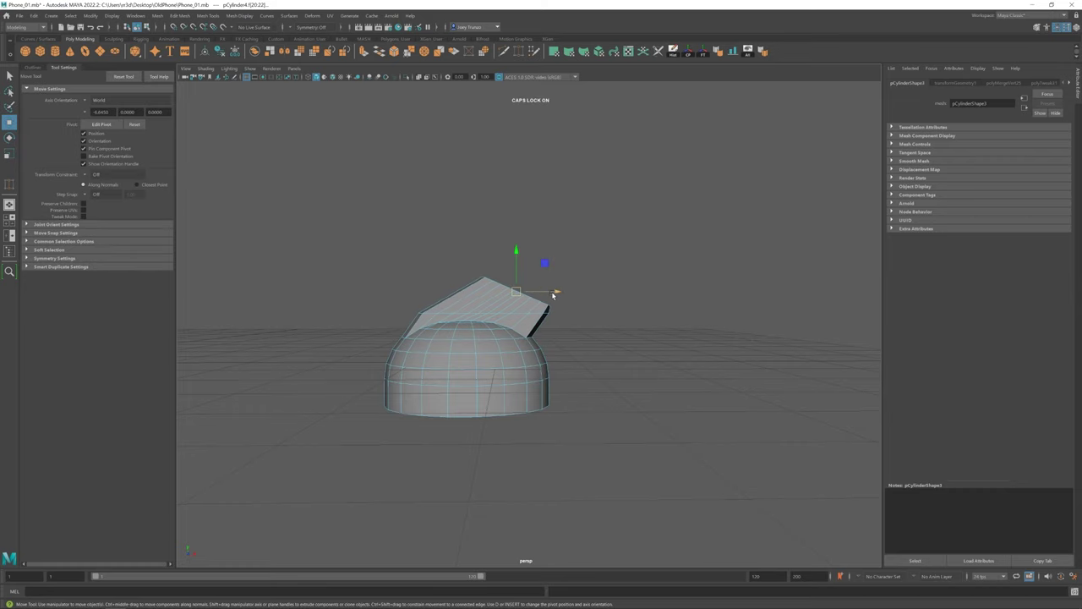
pyautogui.hotkey('ctrl', 'e')
pyautogui.press('r')
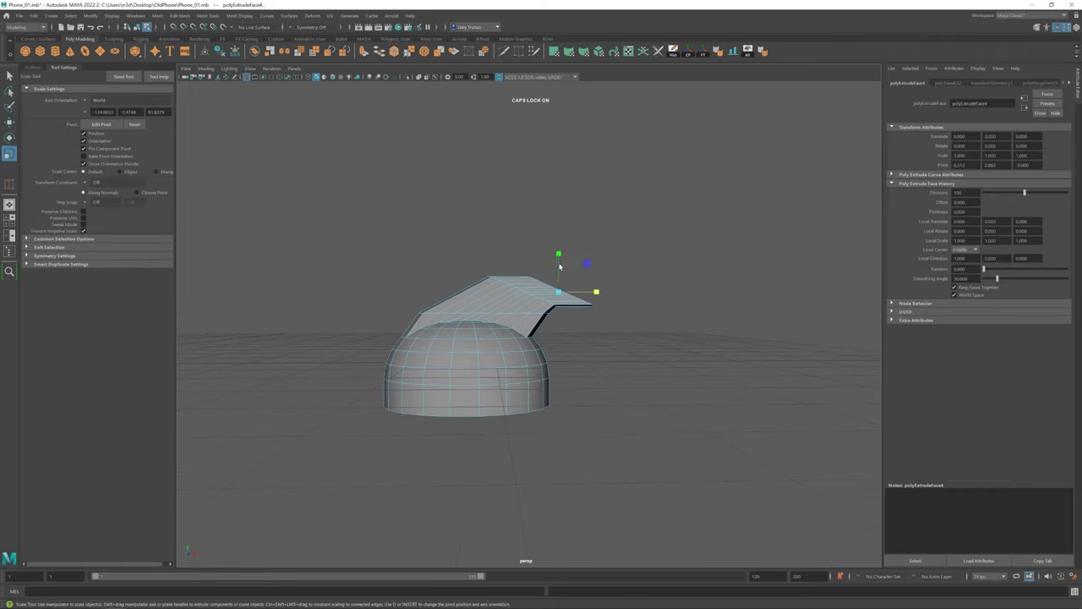
pyautogui.press('e')
pyautogui.moveTo(556, 248); pyautogui.dragTo(584, 270)
pyautogui.press('r')
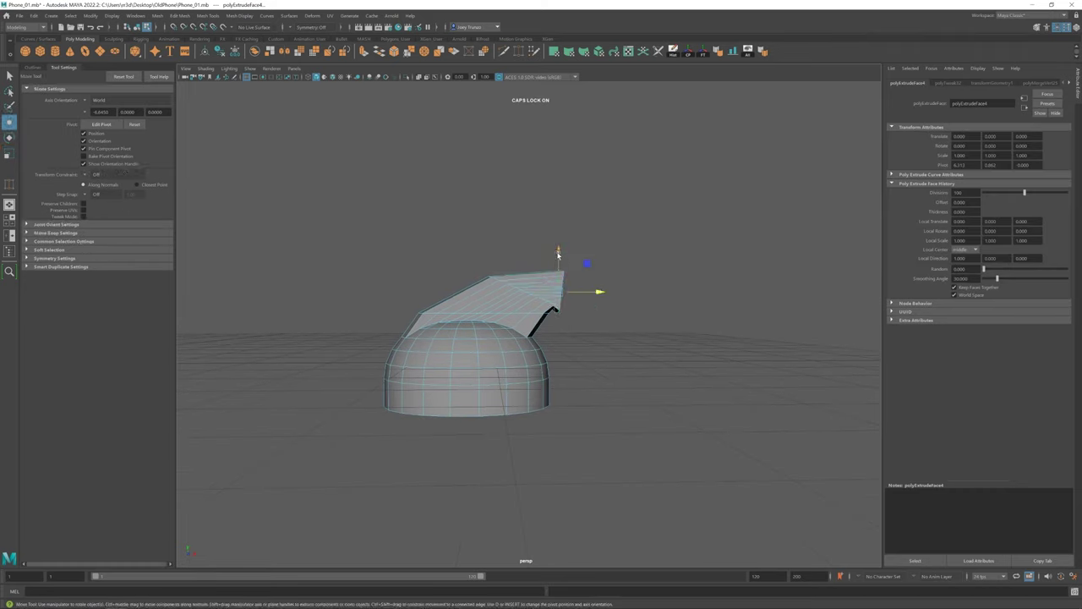
# Step: Extrude the end face again and pull it out to lengthen the arm
pyautogui.hotkey('ctrl', 'e')
pyautogui.moveTo(528, 304)
pyautogui.keyDown('alt'); pyautogui.mouseDown()
pyautogui.moveTo(516, 279)
pyautogui.moveTo(614, 285)
pyautogui.mouseUp(); pyautogui.keyUp('alt')
pyautogui.moveTo(567, 247)
pyautogui.keyDown('alt'); pyautogui.mouseDown()
pyautogui.moveTo(549, 265)
pyautogui.moveTo(534, 355)
pyautogui.moveTo(496, 321)
pyautogui.mouseUp(); pyautogui.keyUp('alt')
pyautogui.click(569, 320)
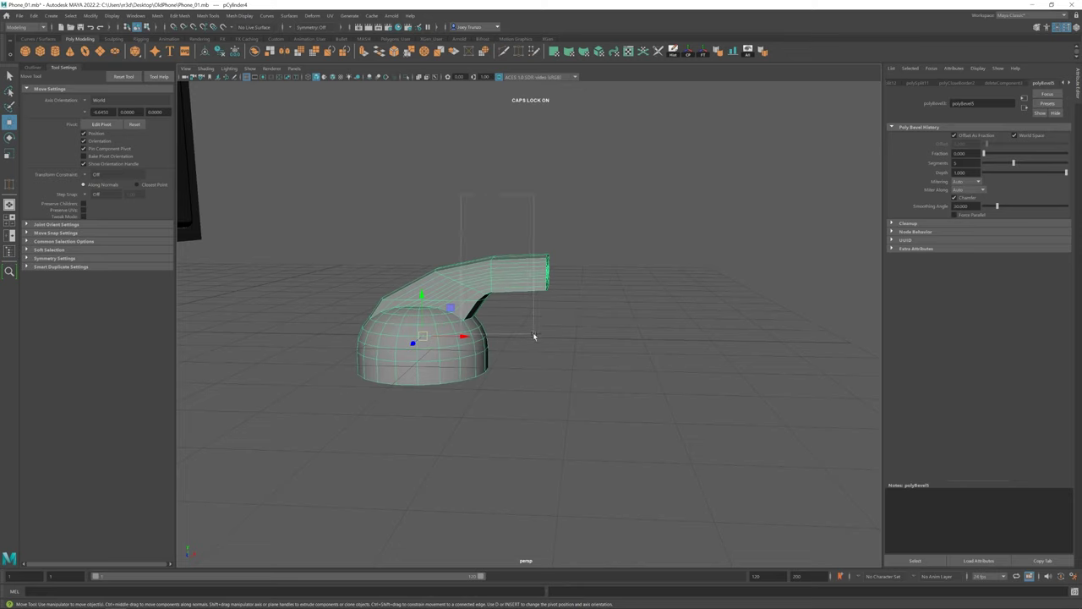
# Step: Combine the two handset halves into one mesh and bridge the gap between the arm ends
pyautogui.hotkey('ctrl', 'z')
pyautogui.hotkey('ctrl', 'z')
pyautogui.hotkey('ctrl', 'z')
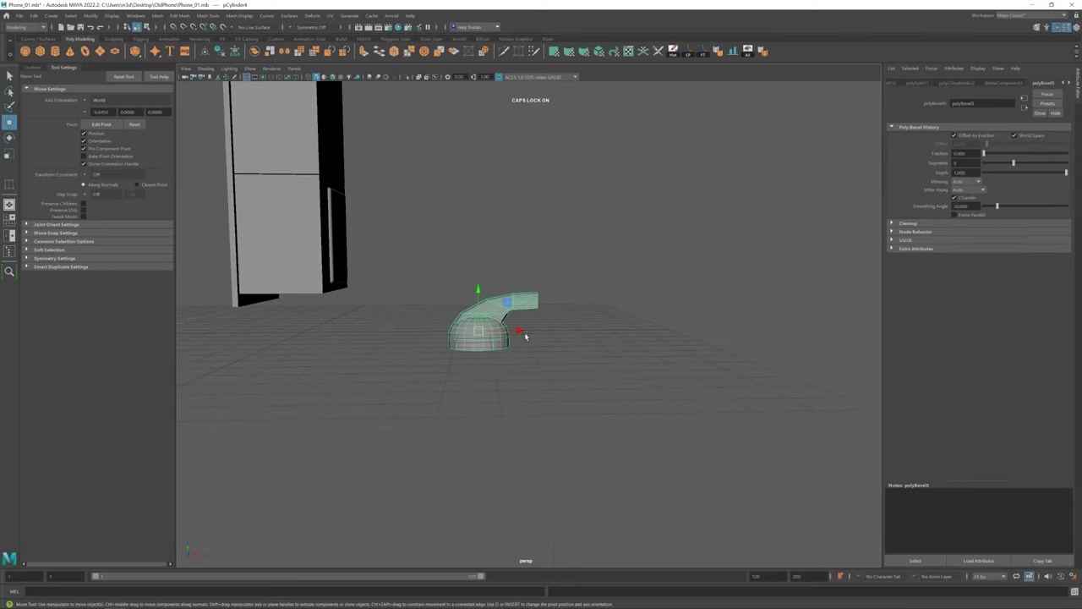
pyautogui.click(491, 337)
pyautogui.press('e')
pyautogui.hotkey('ctrl', 'z')
pyautogui.hotkey('ctrl', 'z')
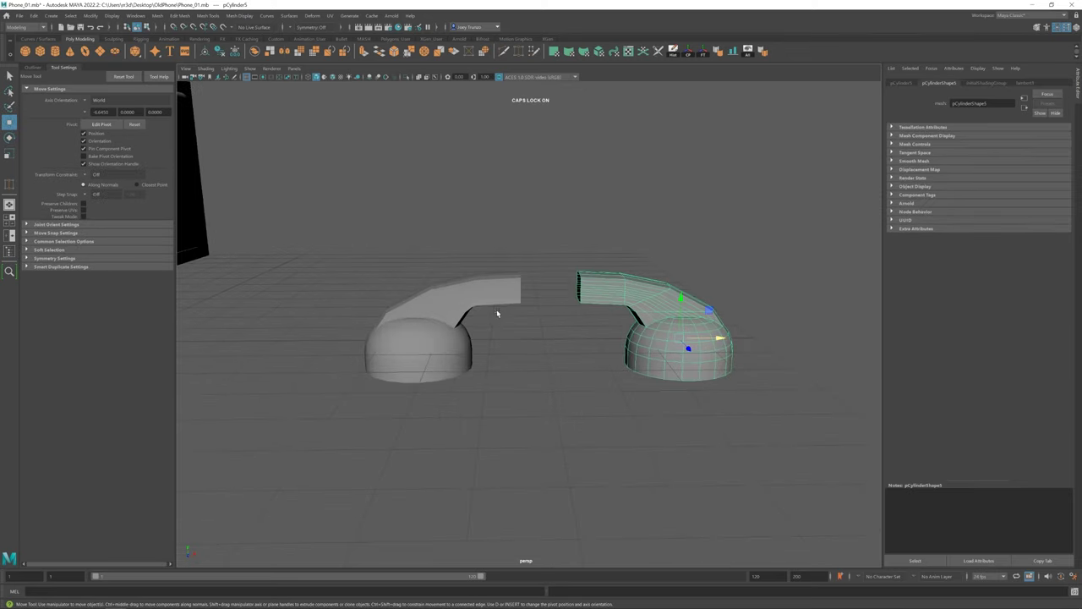
pyautogui.click(157, 15)
pyautogui.click(173, 39)
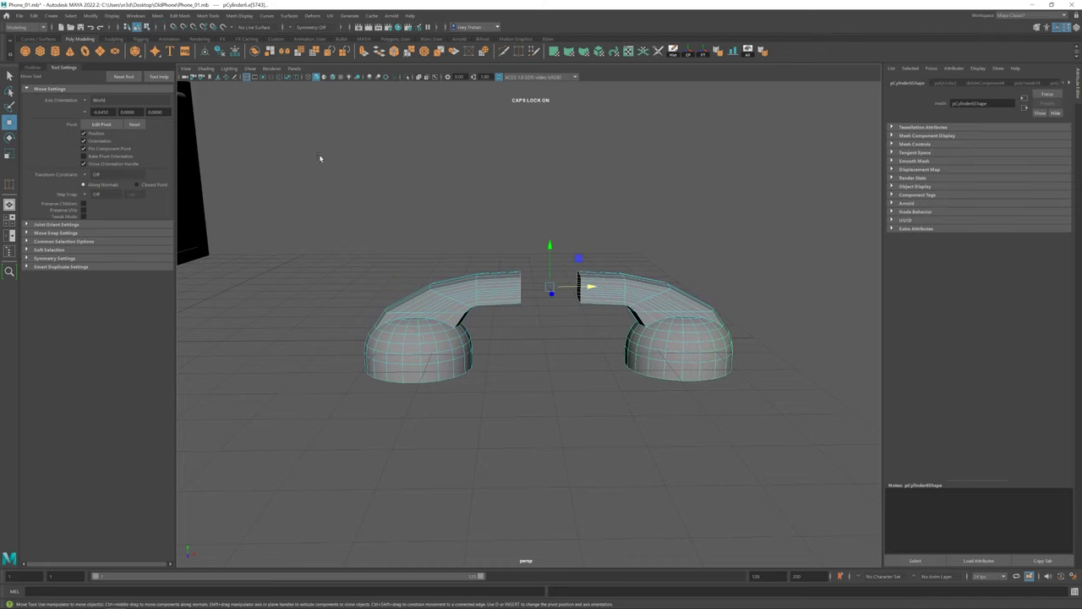
pyautogui.click(180, 16)
pyautogui.click(193, 56)
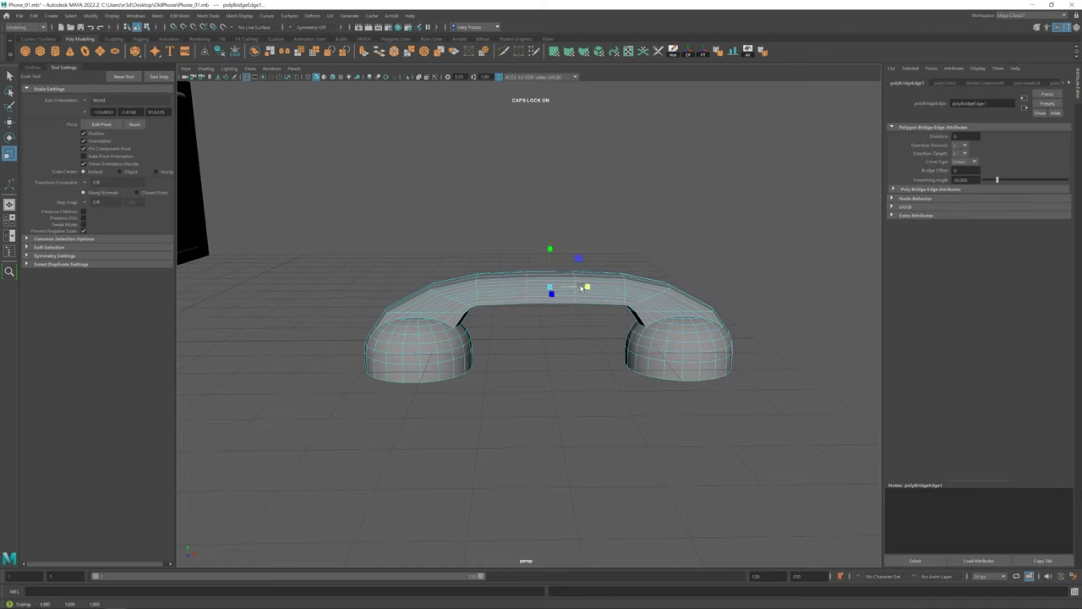
# Step: Reselect the joined handset and orbit around it to inspect the result
pyautogui.click(486, 373)
pyautogui.click(548, 369)
pyautogui.press('f')
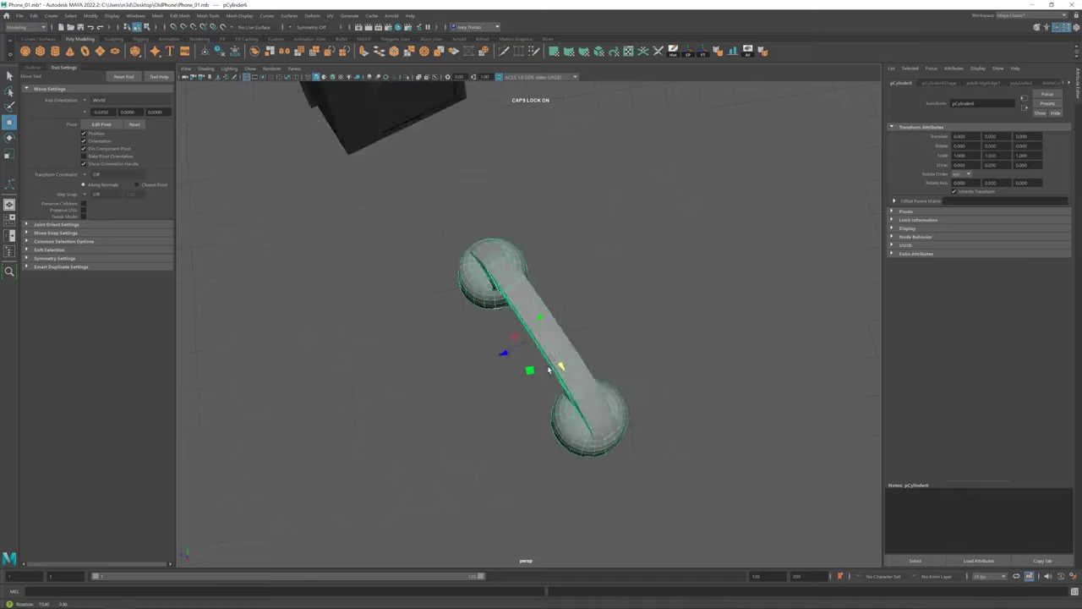
pyautogui.keyDown('alt'); pyautogui.moveTo(548, 368); pyautogui.dragTo(780, 428); pyautogui.keyUp('alt')
pyautogui.keyDown('alt'); pyautogui.moveTo(780, 428); pyautogui.dragTo(283, 143, button='right'); pyautogui.keyUp('alt')
pyautogui.click(618, 336)
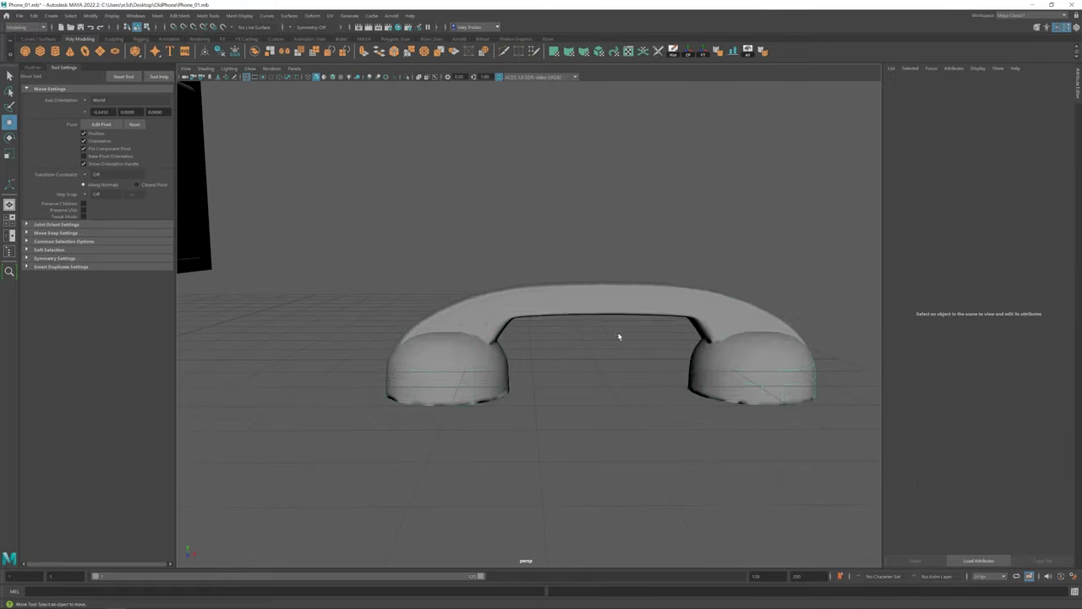
pyautogui.click(494, 292)
pyautogui.scroll(5, 493, 294)
# Step: Try deleting a face on the left earpiece, then restore it
pyautogui.press('F11')
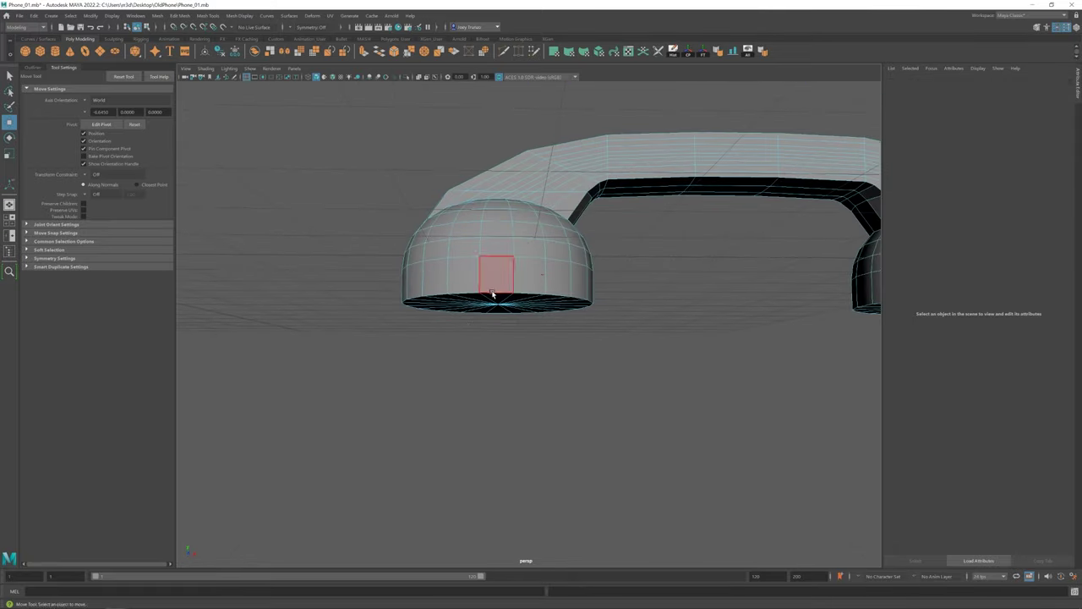
pyautogui.click(493, 293)
pyautogui.press('Delete')
pyautogui.hotkey('ctrl', 'z')
# Step: Try the Insert Edge Loop Tool on the handset, then return to object selection
pyautogui.click(180, 16)
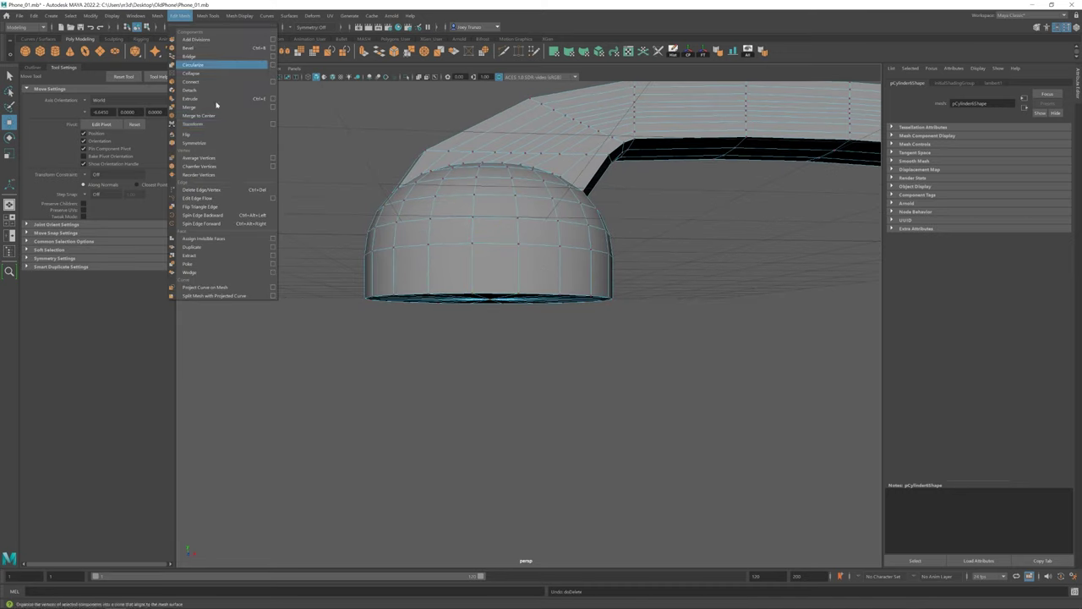
pyautogui.click(222, 73)
pyautogui.keyDown('alt'); pyautogui.moveTo(406, 304); pyautogui.dragTo(535, 306); pyautogui.keyUp('alt')
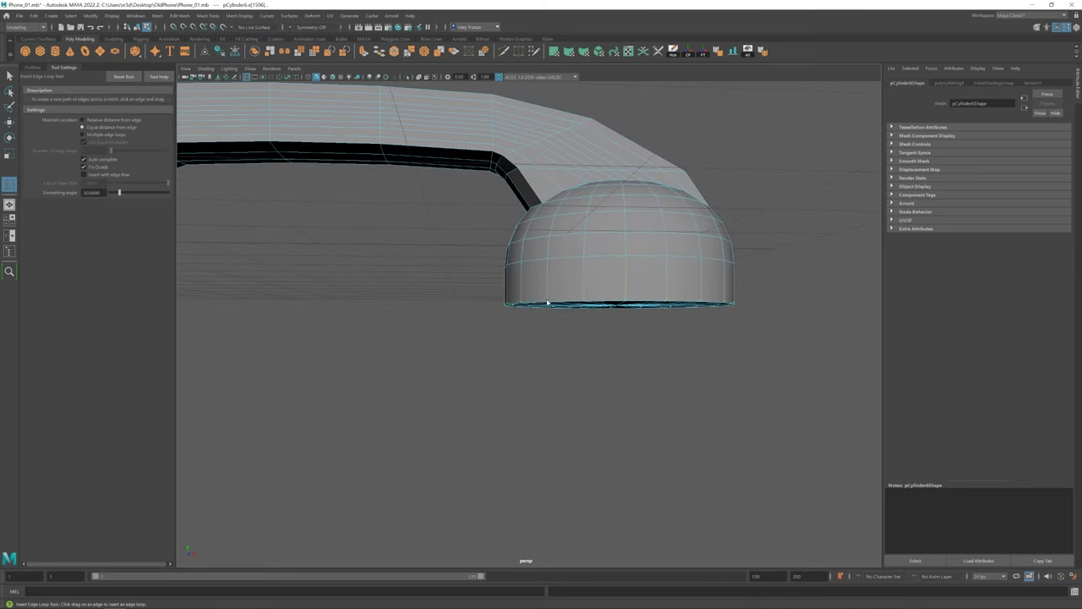
pyautogui.press('F8')
pyautogui.press('w')
# Step: Orbit around the earpieces to inspect the open bottoms of the domes
pyautogui.scroll(-5, 457, 358)
pyautogui.keyDown('alt'); pyautogui.moveTo(456, 358); pyautogui.dragTo(401, 372); pyautogui.keyUp('alt')
pyautogui.scroll(5, 563, 350)
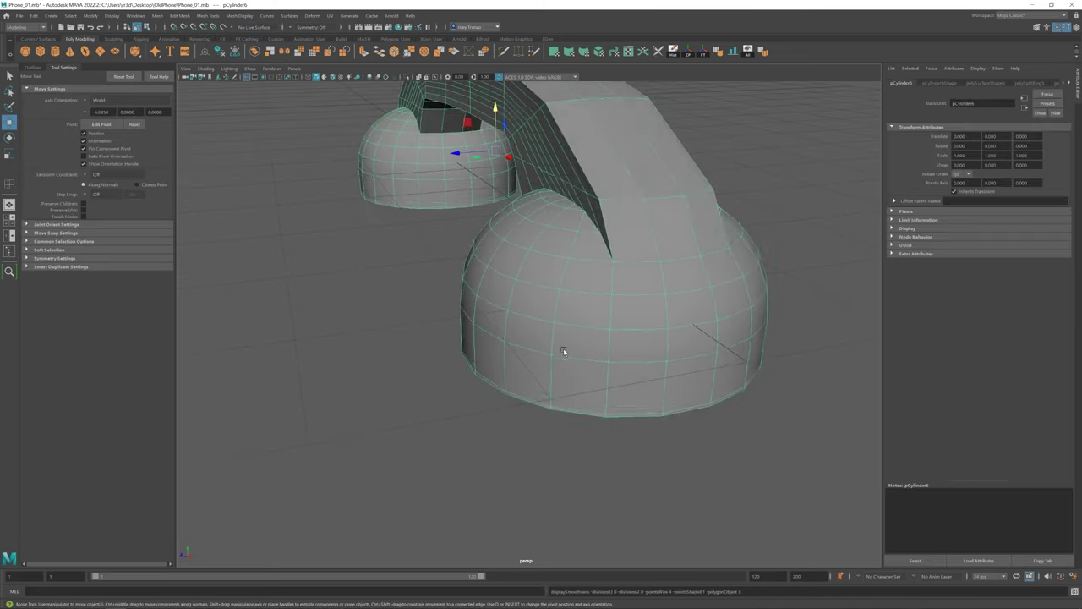
pyautogui.keyDown('alt'); pyautogui.moveTo(563, 350); pyautogui.dragTo(591, 334); pyautogui.keyUp('alt')
pyautogui.rightClick(423, 321)
pyautogui.click(180, 16)
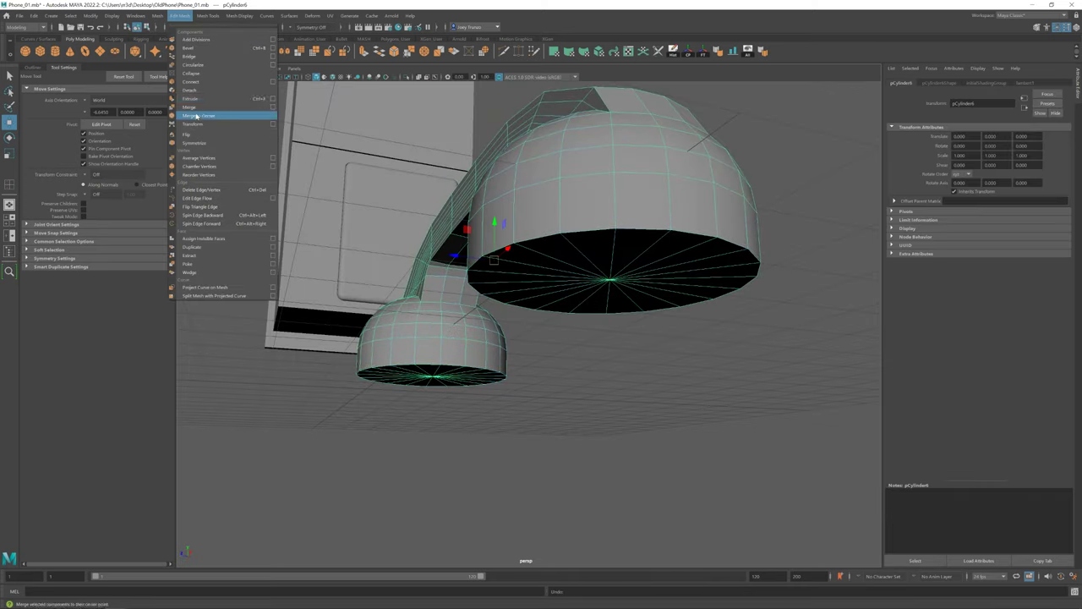
pyautogui.press('Escape')
pyautogui.moveTo(423, 321)
pyautogui.keyDown('alt'); pyautogui.mouseDown()
pyautogui.moveTo(474, 254)
pyautogui.moveTo(463, 227)
pyautogui.mouseUp(); pyautogui.keyUp('alt')
pyautogui.scroll(-5, 474, 254)
# Step: Reselect the whole handset and start adding edge loops to it
pyautogui.click(507, 254)
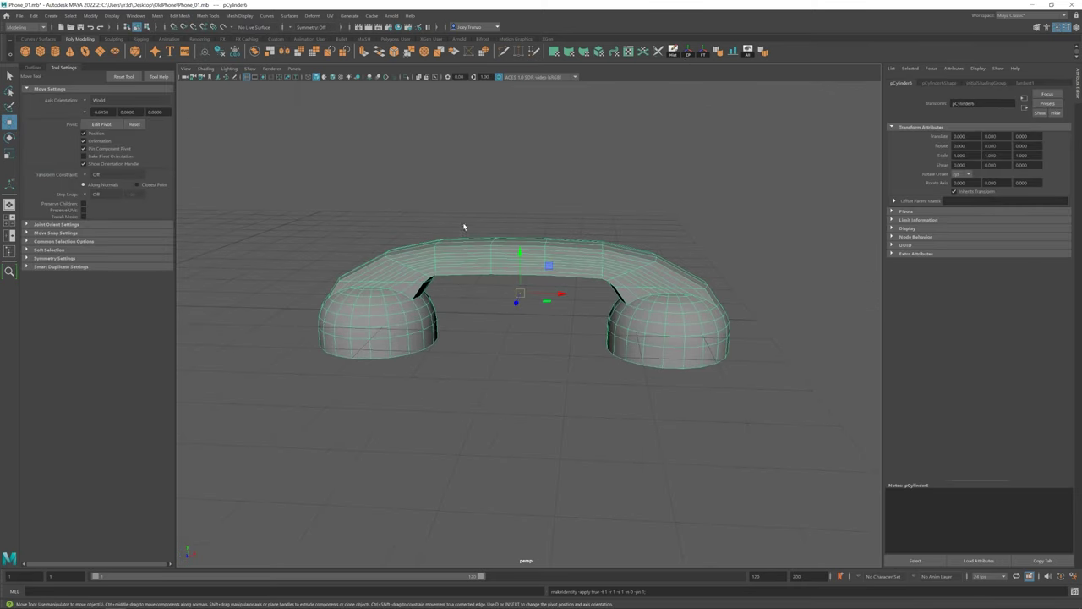
pyautogui.click(473, 212)
pyautogui.click(446, 261)
pyautogui.click(180, 15)
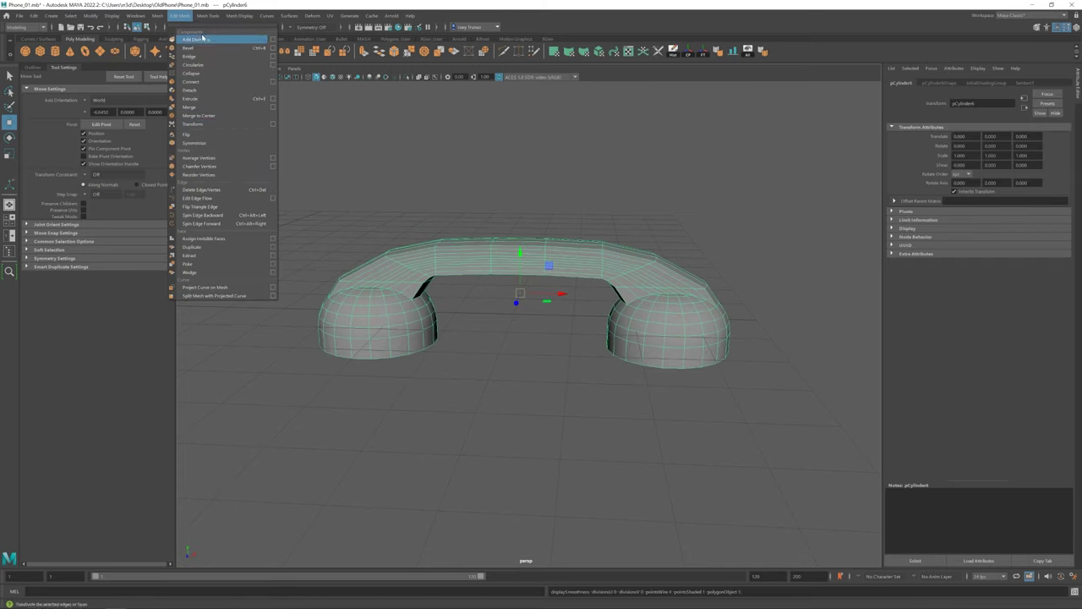
pyautogui.click(213, 65)
# Step: Rotate the handset upright against the phone body and scale it to fit
pyautogui.press('w')
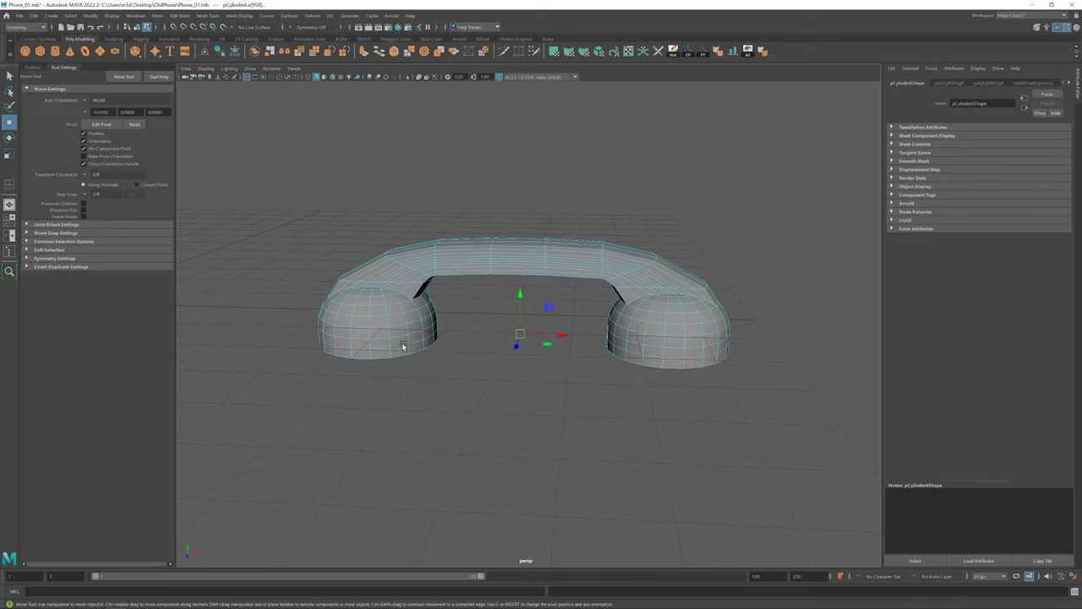
pyautogui.moveTo(635, 339)
pyautogui.keyDown('alt'); pyautogui.mouseDown()
pyautogui.moveTo(365, 406)
pyautogui.moveTo(503, 321)
pyautogui.mouseUp(); pyautogui.keyUp('alt')
pyautogui.press('e')
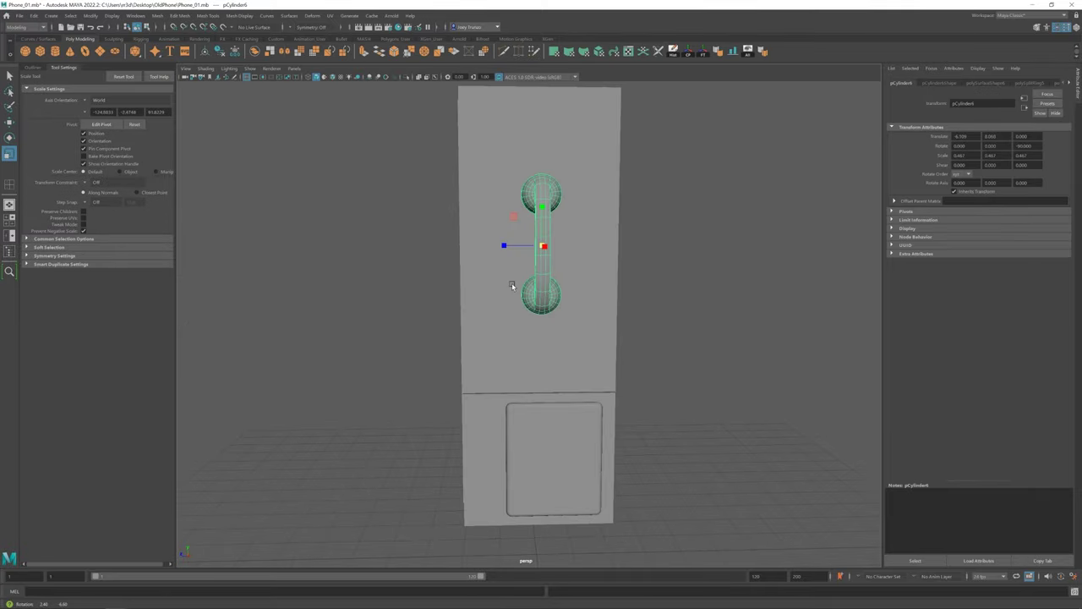
pyautogui.moveTo(512, 285)
pyautogui.keyDown('alt'); pyautogui.mouseDown()
pyautogui.moveTo(440, 288)
pyautogui.moveTo(511, 285)
pyautogui.mouseUp(); pyautogui.keyUp('alt')
pyautogui.moveTo(543, 246); pyautogui.dragTo(560, 246)
pyautogui.press('w')
pyautogui.scroll(-2, 500, 300)
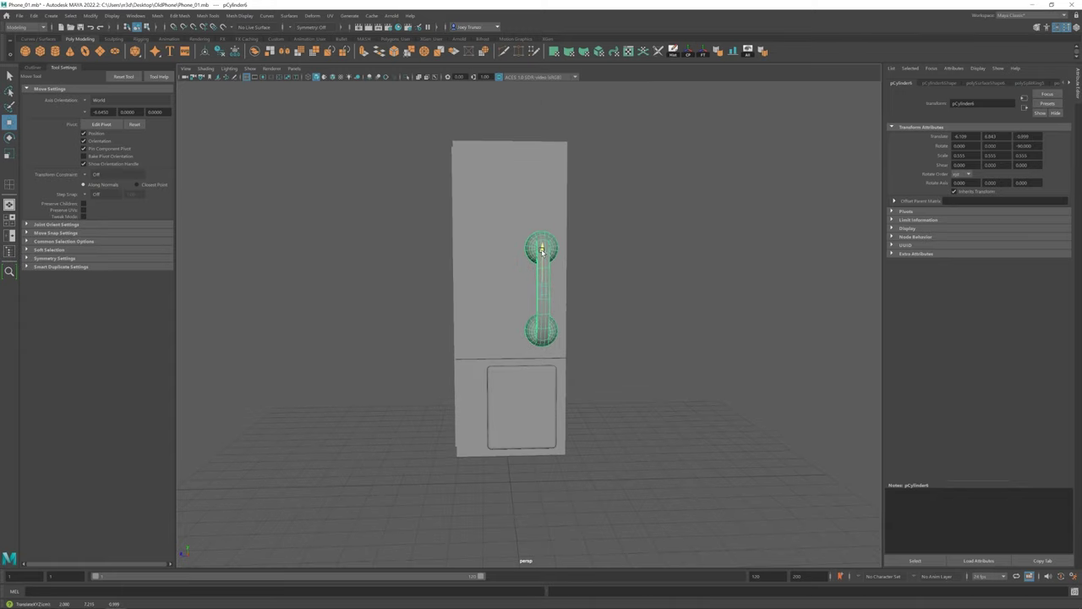
pyautogui.press('r')
pyautogui.scroll(2, 566, 296)
# Step: Check the handset's placement from side angles, then select the small block and the handset
pyautogui.press('w')
pyautogui.click(659, 297)
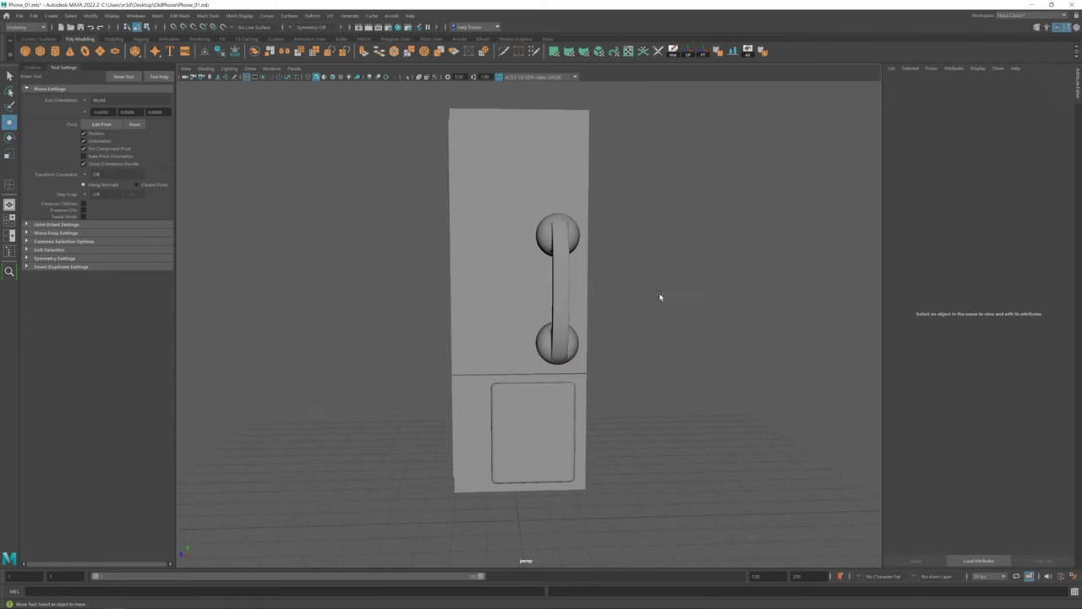
pyautogui.keyDown('alt'); pyautogui.moveTo(660, 296); pyautogui.dragTo(623, 331); pyautogui.keyUp('alt')
pyautogui.scroll(3, 583, 312)
pyautogui.scroll(2, 553, 333)
pyautogui.click(494, 355)
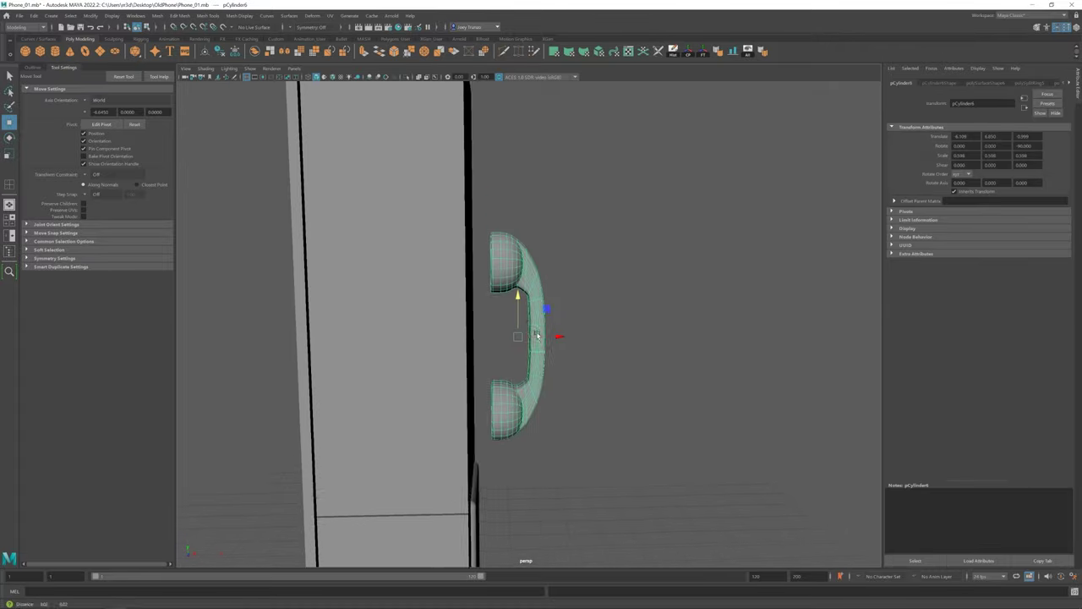
pyautogui.keyDown('alt'); pyautogui.moveTo(495, 355); pyautogui.dragTo(481, 313); pyautogui.keyUp('alt')
pyautogui.moveTo(550, 296)
pyautogui.keyDown('alt'); pyautogui.mouseDown()
pyautogui.moveTo(455, 314)
pyautogui.moveTo(614, 289)
pyautogui.mouseUp(); pyautogui.keyUp('alt')
pyautogui.scroll(-4, 507, 304)
pyautogui.scroll(3, 565, 294)
pyautogui.click(464, 333)
pyautogui.click(514, 311)
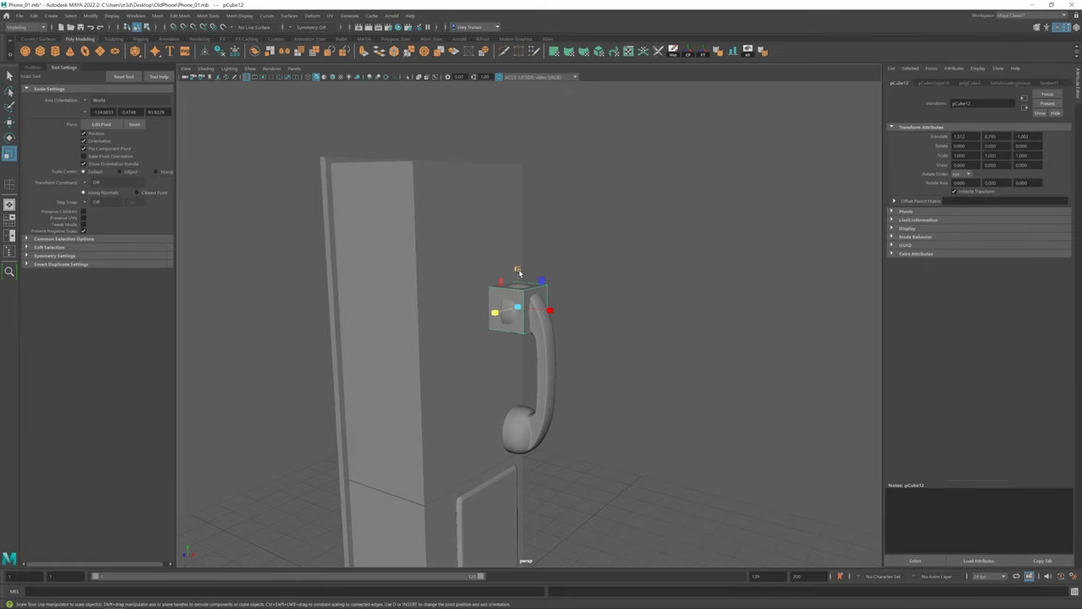
# Step: Position the small block beside the handset's top and extrude its edges
pyautogui.press('r')
pyautogui.moveTo(519, 271)
pyautogui.keyDown('alt'); pyautogui.mouseDown()
pyautogui.moveTo(563, 324)
pyautogui.moveTo(540, 318)
pyautogui.moveTo(509, 335)
pyautogui.mouseUp(); pyautogui.keyUp('alt')
pyautogui.press('w')
pyautogui.keyDown('alt'); pyautogui.moveTo(469, 303); pyautogui.dragTo(511, 269); pyautogui.keyUp('alt')
pyautogui.press('w')
pyautogui.keyDown('alt'); pyautogui.moveTo(488, 208); pyautogui.dragTo(457, 279); pyautogui.keyUp('alt')
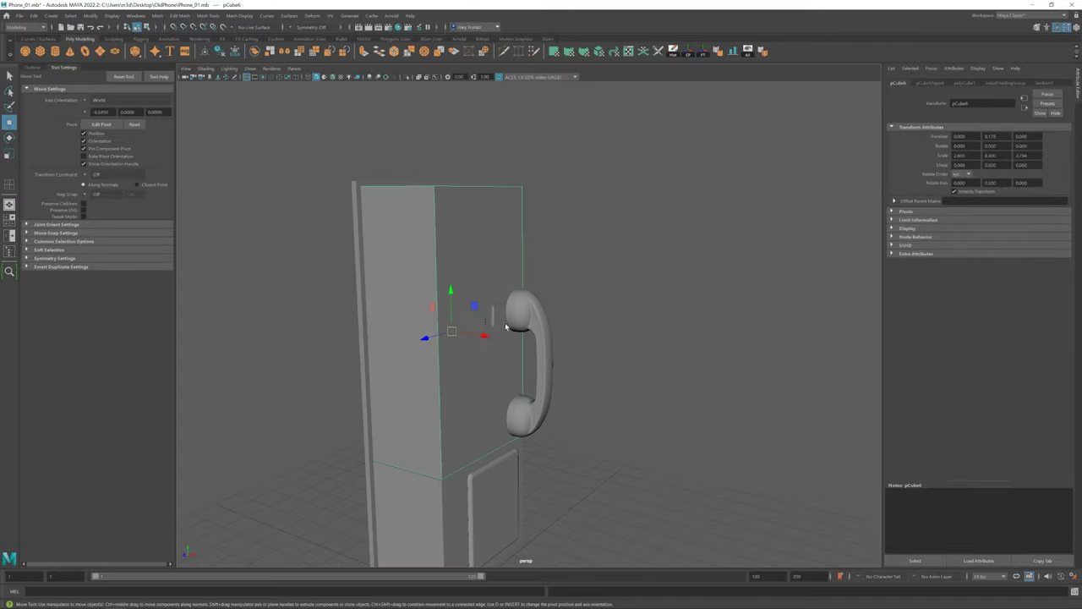
pyautogui.scroll(5, 456, 296)
pyautogui.moveTo(449, 299); pyautogui.dragTo(471, 307, button='right')
pyautogui.moveTo(472, 307)
pyautogui.keyDown('alt'); pyautogui.mouseDown()
pyautogui.moveTo(541, 287)
pyautogui.moveTo(434, 298)
pyautogui.mouseUp(); pyautogui.keyUp('alt')
pyautogui.keyDown('alt'); pyautogui.moveTo(453, 230); pyautogui.dragTo(480, 280); pyautogui.keyUp('alt')
pyautogui.press('r')
pyautogui.hotkey('ctrl', 'e')
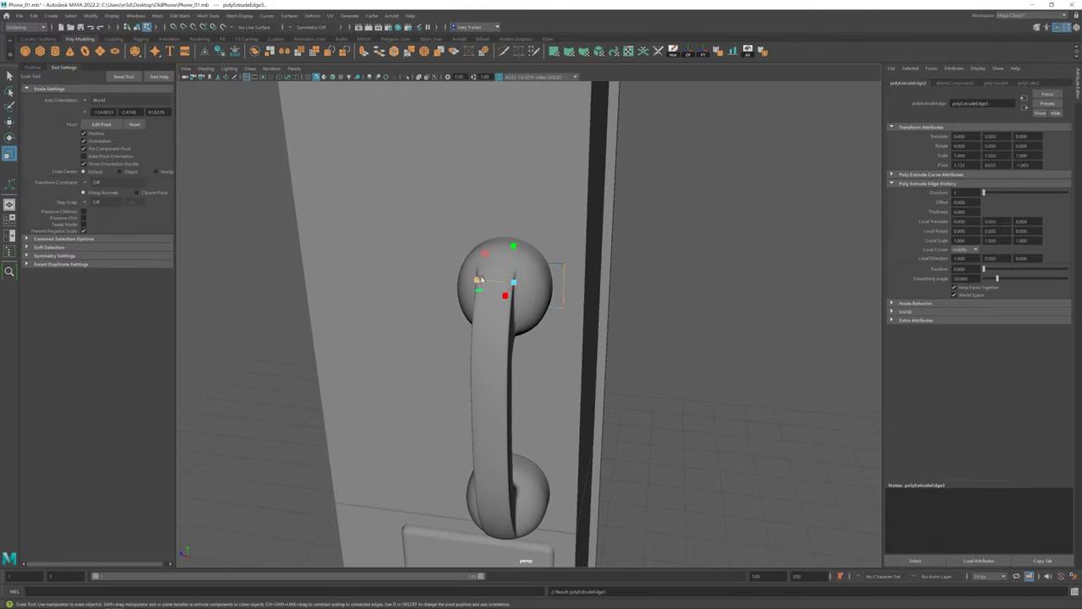
# Step: Extrude a flap from a face of the block and move it into place
pyautogui.moveTo(556, 271); pyautogui.dragTo(541, 254, button='right')
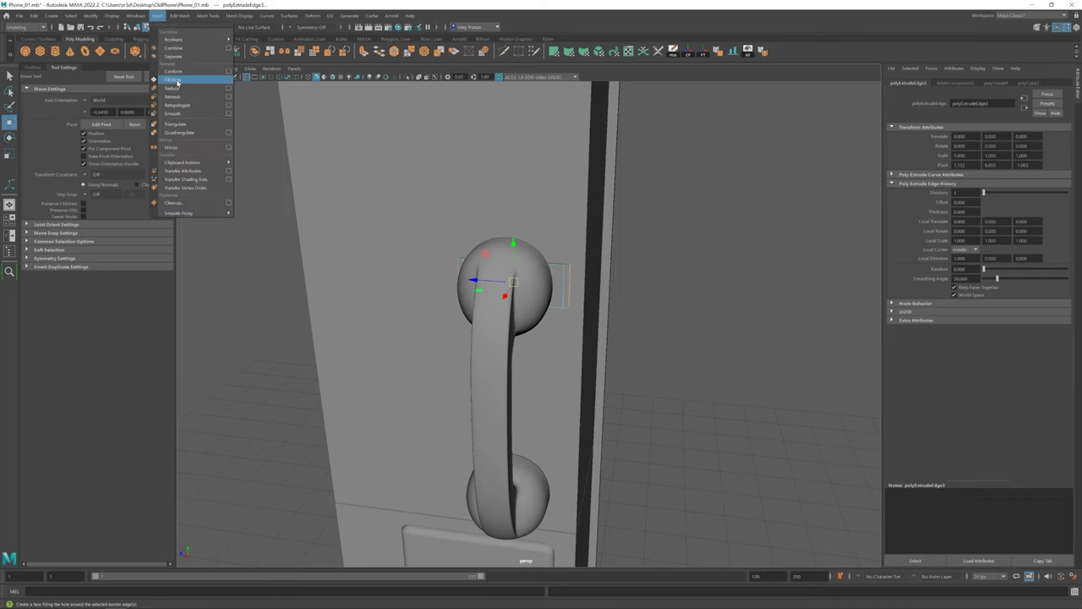
pyautogui.press('w')
pyautogui.click(564, 278)
pyautogui.moveTo(563, 278)
pyautogui.keyDown('alt'); pyautogui.mouseDown()
pyautogui.moveTo(437, 294)
pyautogui.moveTo(541, 307)
pyautogui.moveTo(520, 338)
pyautogui.moveTo(501, 330)
pyautogui.mouseUp(); pyautogui.keyUp('alt')
pyautogui.hotkey('ctrl', 'e')
pyautogui.hotkey('ctrl', 'z')
pyautogui.hotkey('ctrl', 'z')
pyautogui.keyDown('alt'); pyautogui.moveTo(501, 260); pyautogui.dragTo(509, 266); pyautogui.keyUp('alt')
pyautogui.press('w')
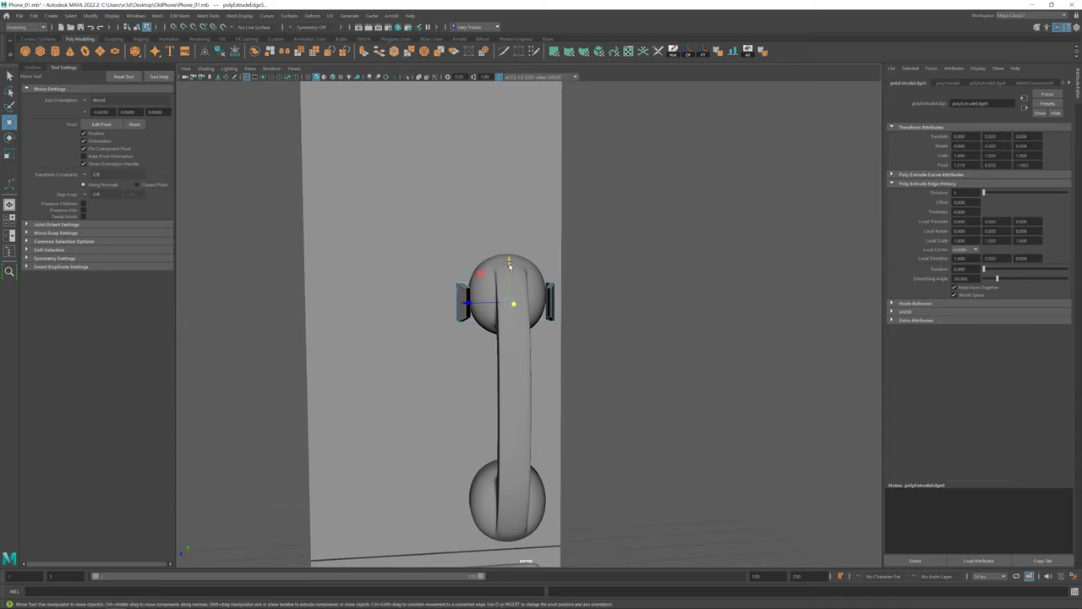
pyautogui.press('w')
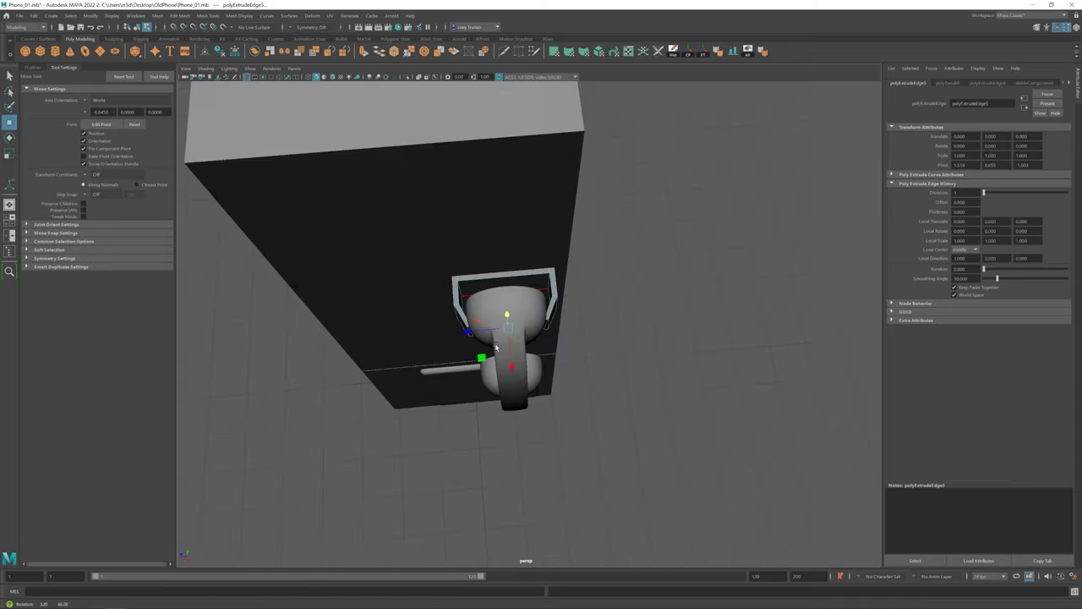
pyautogui.keyDown('alt'); pyautogui.moveTo(504, 320); pyautogui.dragTo(562, 336); pyautogui.keyUp('alt')
pyautogui.press('F8')
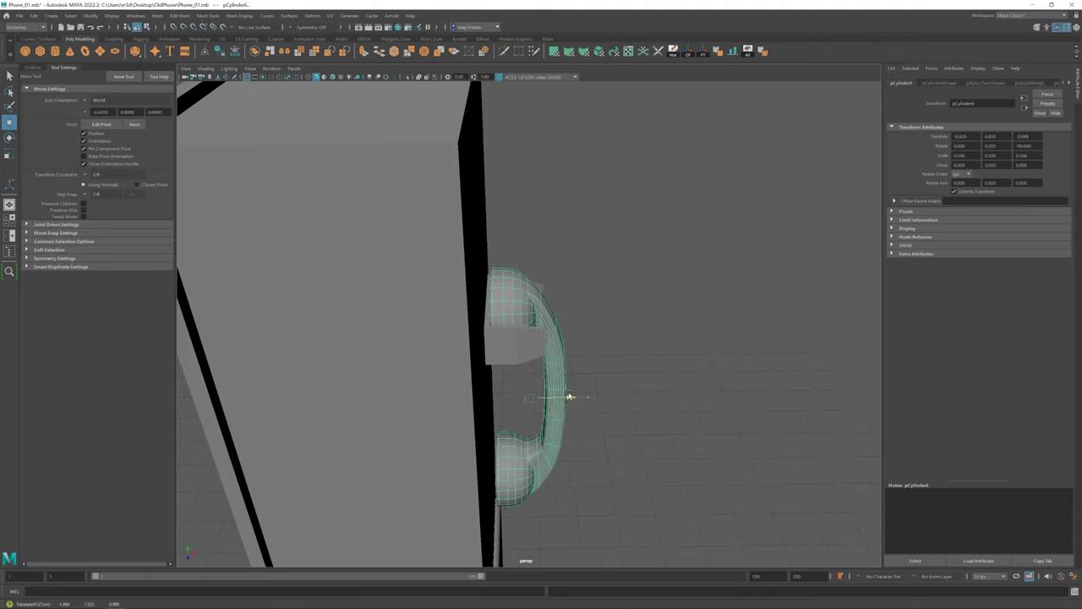
pyautogui.keyDown('alt'); pyautogui.moveTo(568, 395); pyautogui.dragTo(530, 384); pyautogui.keyUp('alt')
# Step: Adjust the handset's rotation and scale, and tweak the block's outer vertices
pyautogui.press('e')
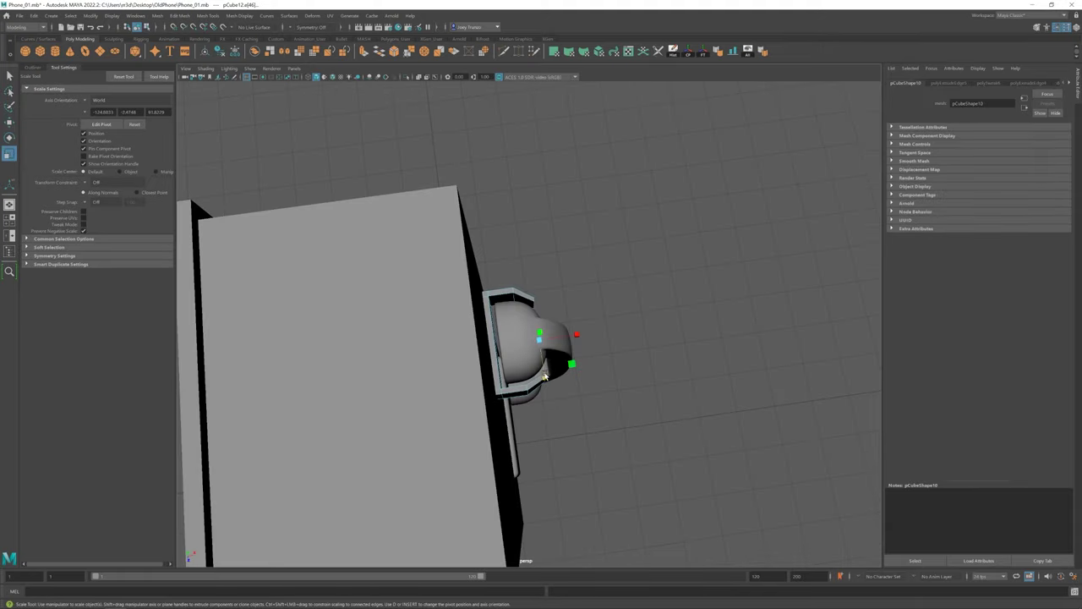
pyautogui.keyDown('alt'); pyautogui.moveTo(600, 349); pyautogui.dragTo(549, 355); pyautogui.keyUp('alt')
pyautogui.scroll(5, 548, 360)
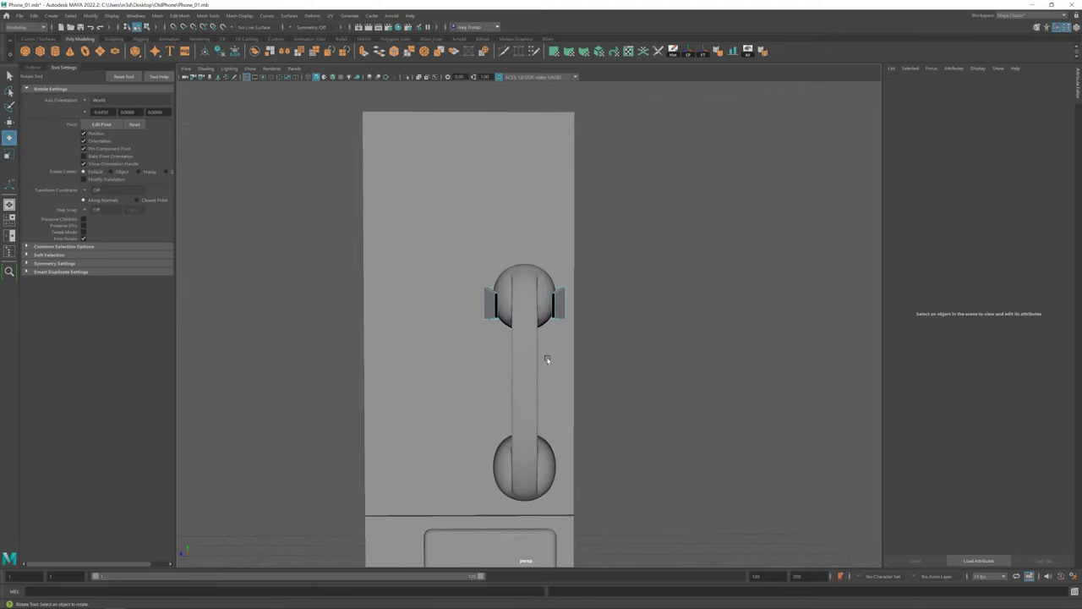
pyautogui.click(524, 390)
pyautogui.press('r')
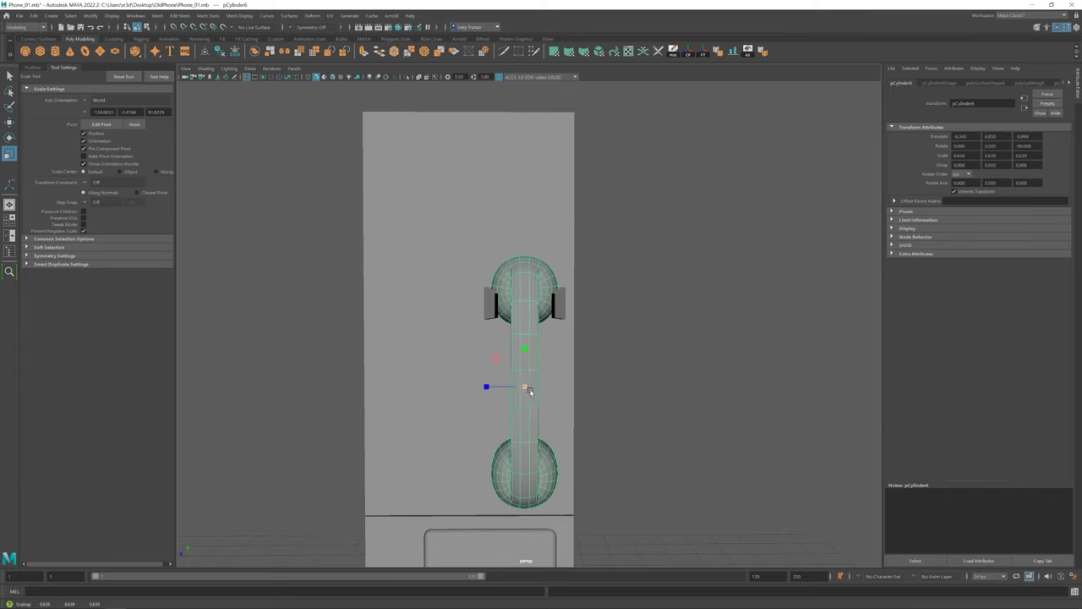
pyautogui.press('r')
pyautogui.click(558, 311)
pyautogui.keyDown('alt'); pyautogui.moveTo(558, 311); pyautogui.dragTo(556, 311); pyautogui.keyUp('alt')
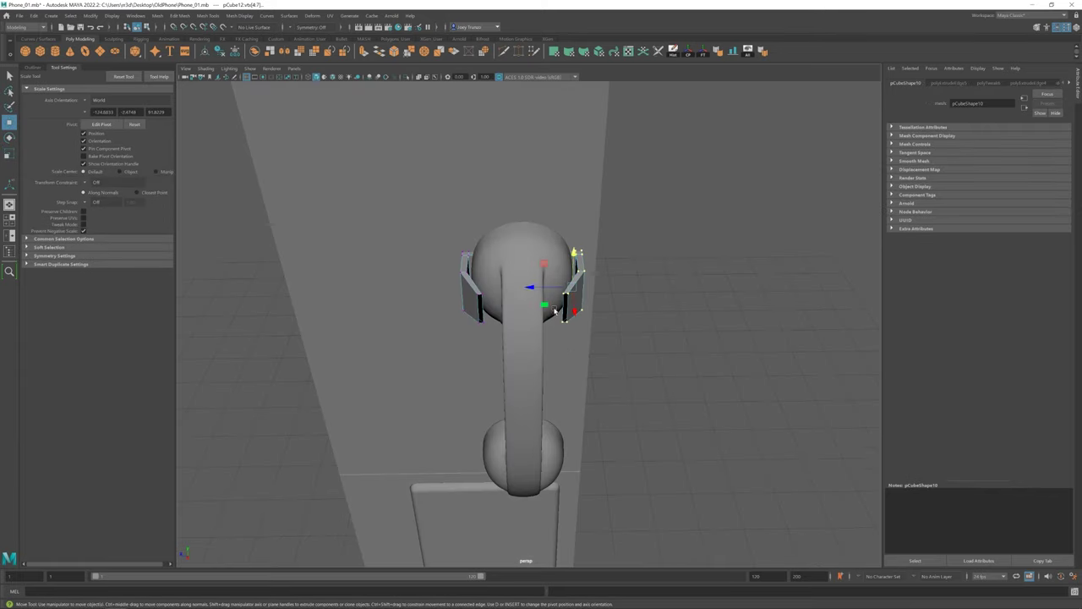
pyautogui.keyDown('alt'); pyautogui.moveTo(432, 290); pyautogui.dragTo(472, 318); pyautogui.keyUp('alt')
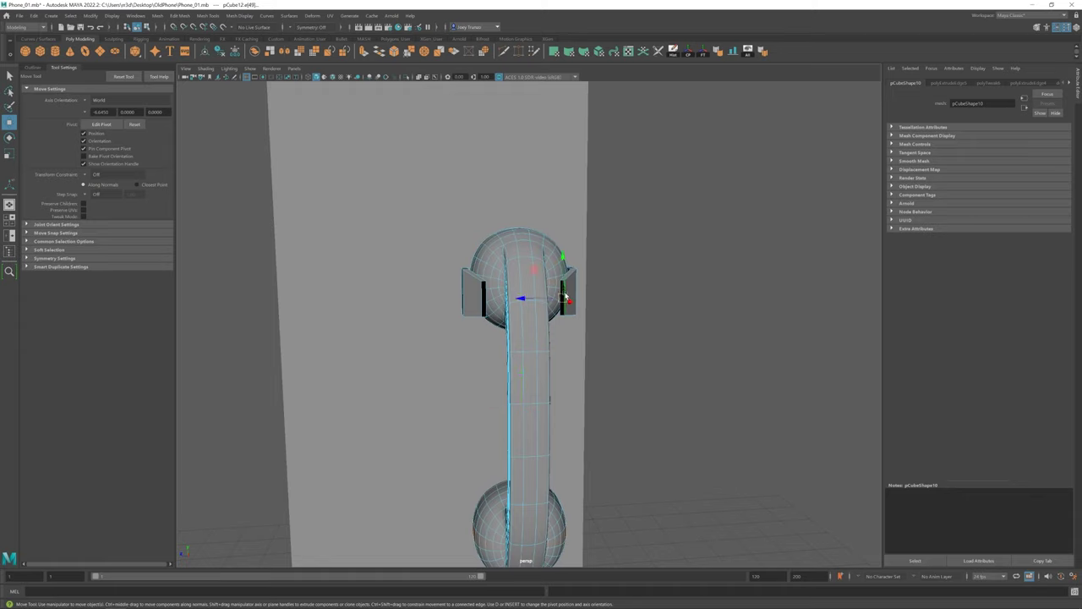
pyautogui.click(451, 193)
pyautogui.scroll(-5, 508, 383)
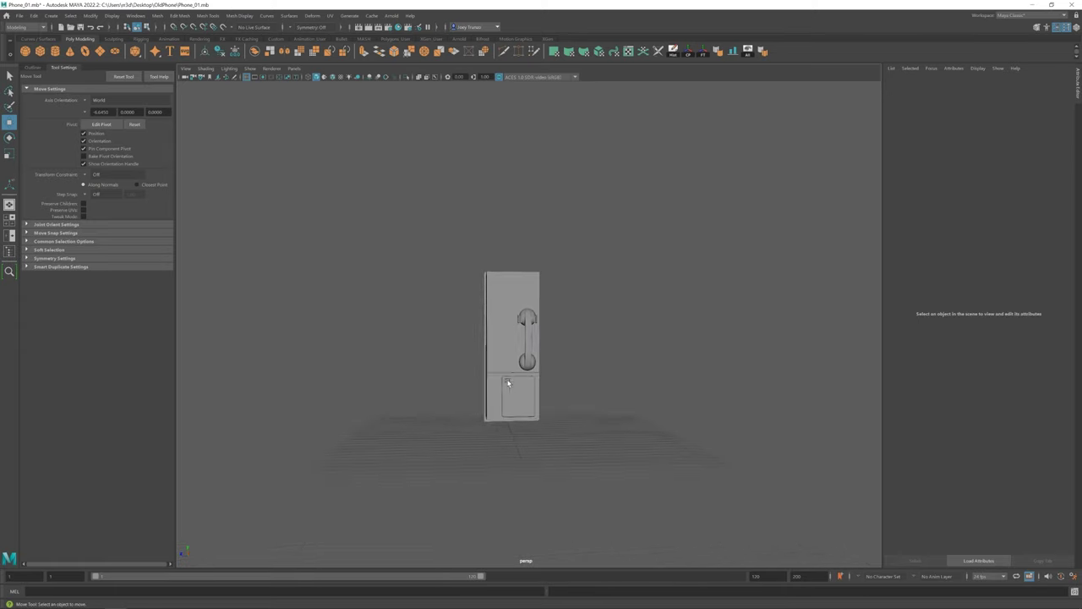
pyautogui.scroll(5, 507, 383)
# Step: Select the two cradle hook pieces and bevel their faces
pyautogui.click(480, 352)
pyautogui.moveTo(481, 352)
pyautogui.keyDown('alt'); pyautogui.mouseDown()
pyautogui.moveTo(526, 286)
pyautogui.moveTo(475, 302)
pyautogui.mouseUp(); pyautogui.keyUp('alt')
pyautogui.scroll(3, 526, 286)
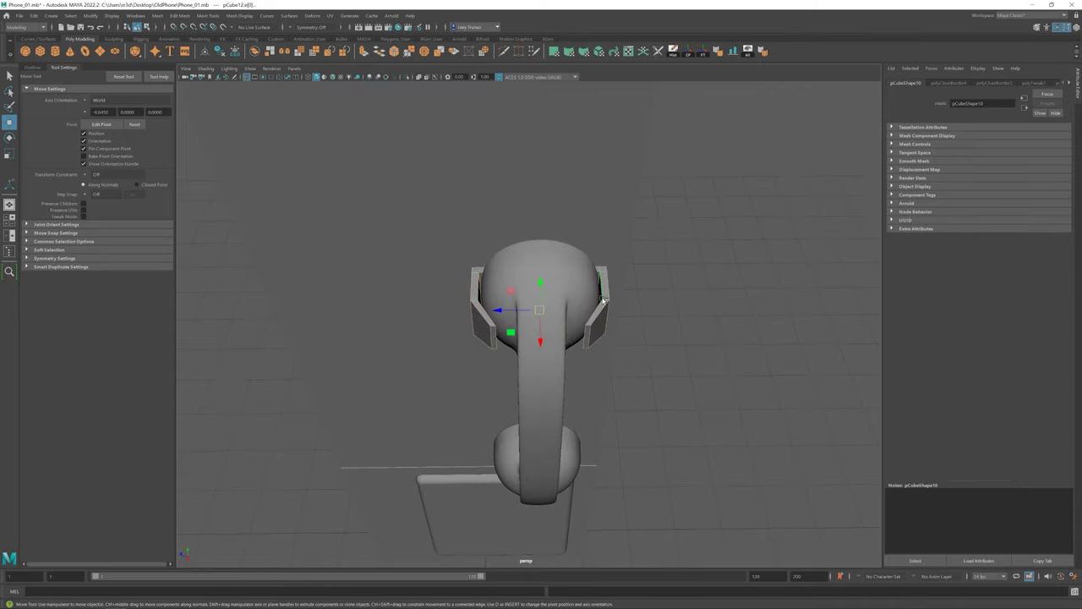
pyautogui.keyDown('alt'); pyautogui.moveTo(604, 299); pyautogui.dragTo(574, 315); pyautogui.keyUp('alt')
pyautogui.click(180, 15)
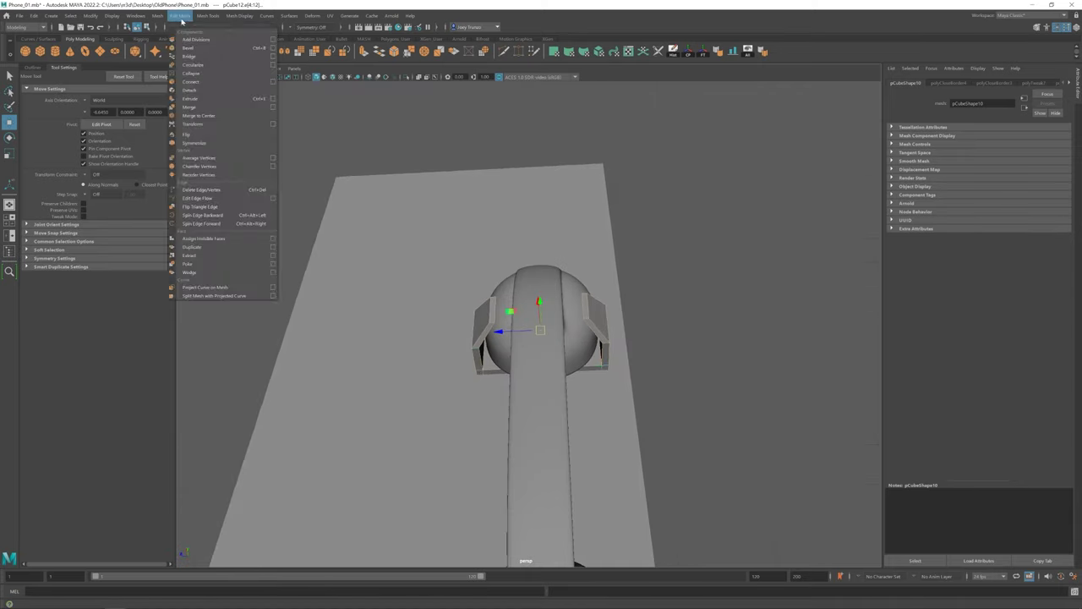
pyautogui.click(196, 35)
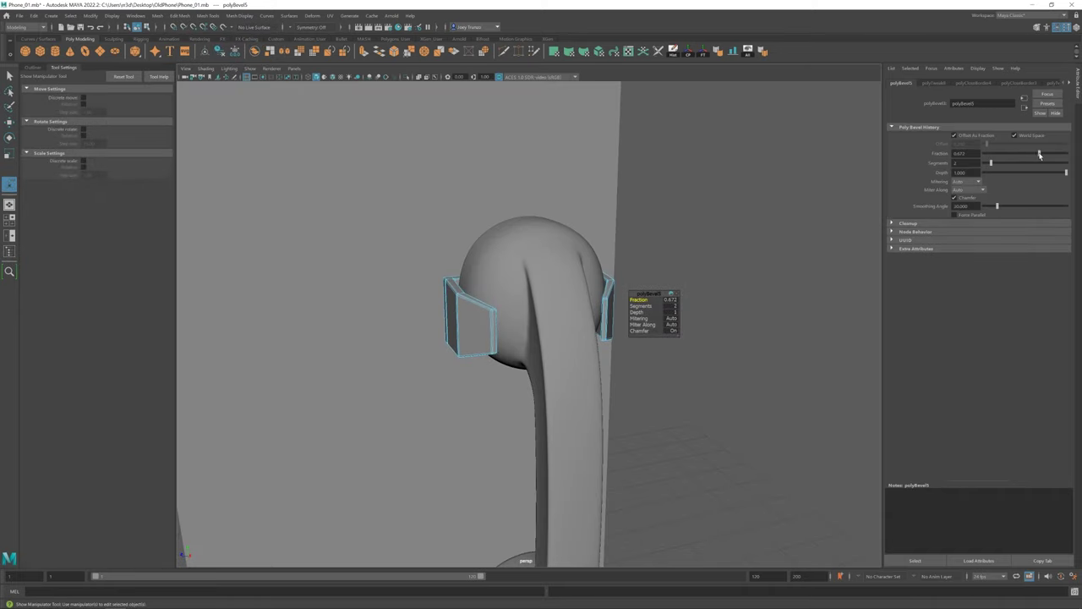
pyautogui.press('F8')
pyautogui.press('w')
# Step: Select the faces of both hooks and check the bevel from an angle
pyautogui.scroll(3, 460, 354)
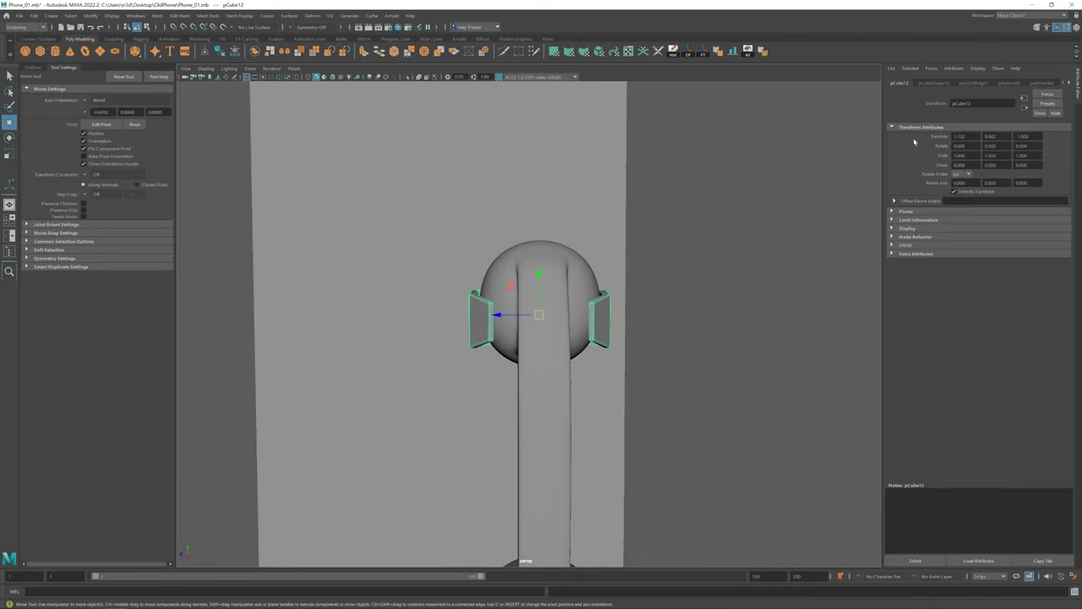
pyautogui.scroll(-5, 559, 351)
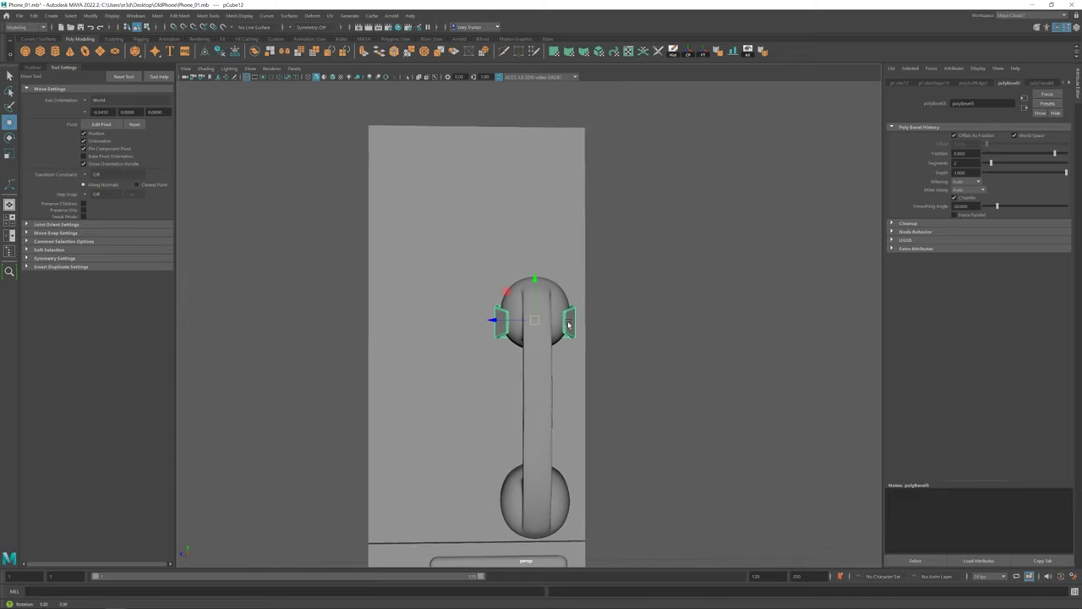
pyautogui.moveTo(416, 396); pyautogui.dragTo(649, 323)
pyautogui.keyDown('alt'); pyautogui.moveTo(603, 297); pyautogui.dragTo(527, 275, button='middle'); pyautogui.keyUp('alt')
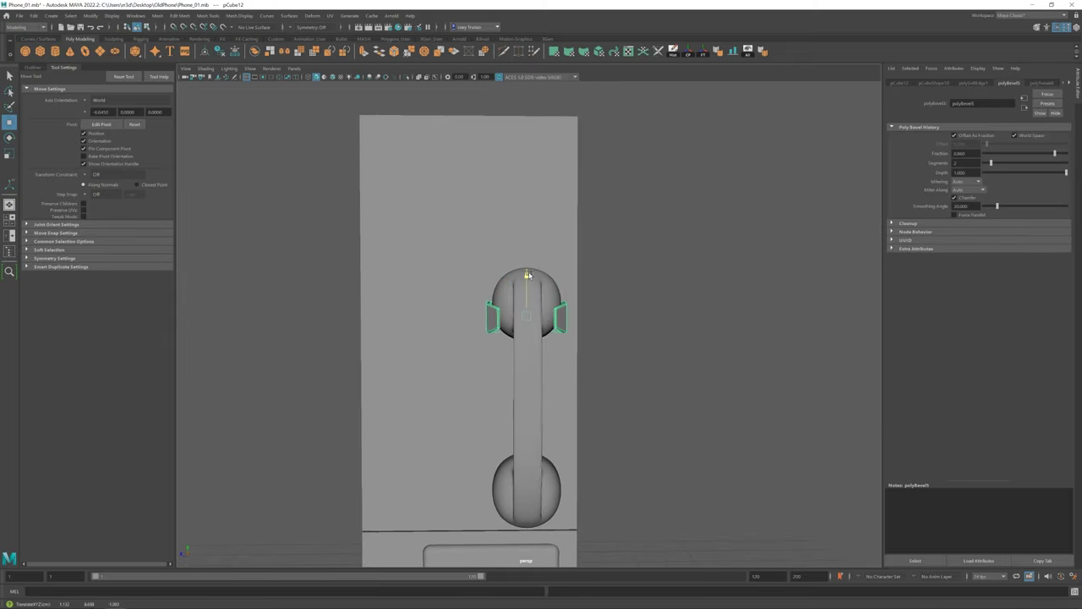
pyautogui.scroll(-3, 411, 363)
pyautogui.keyDown('alt'); pyautogui.moveTo(411, 363); pyautogui.dragTo(571, 376); pyautogui.keyUp('alt')
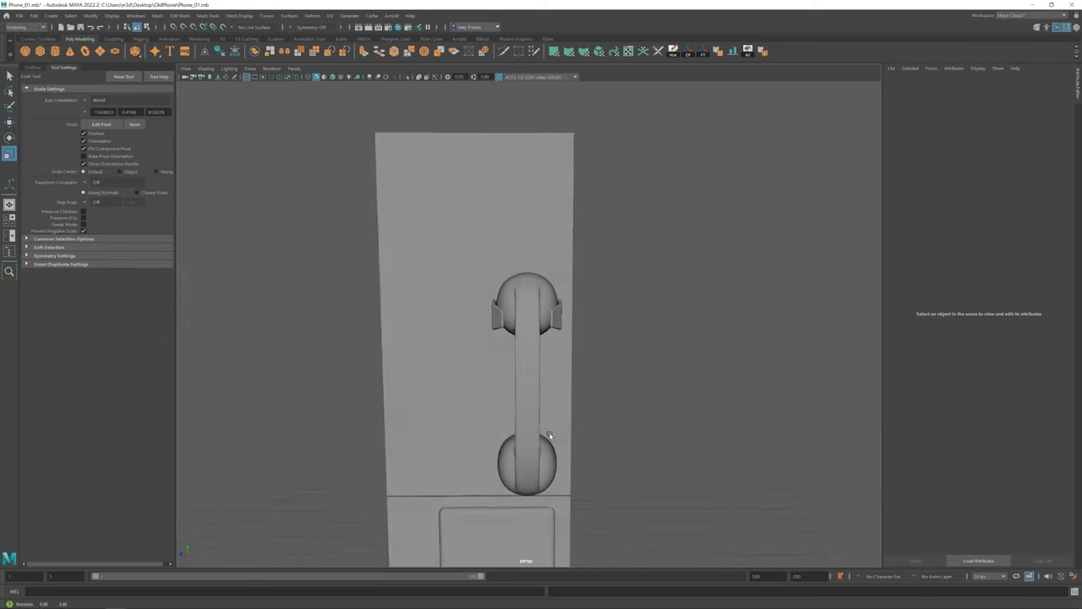
pyautogui.scroll(3, 572, 376)
pyautogui.click(572, 377)
# Step: Orbit to a frontal view and switch the hook piece to vertex editing
pyautogui.scroll(-3, 572, 376)
pyautogui.keyDown('alt'); pyautogui.moveTo(497, 383); pyautogui.dragTo(578, 390); pyautogui.keyUp('alt')
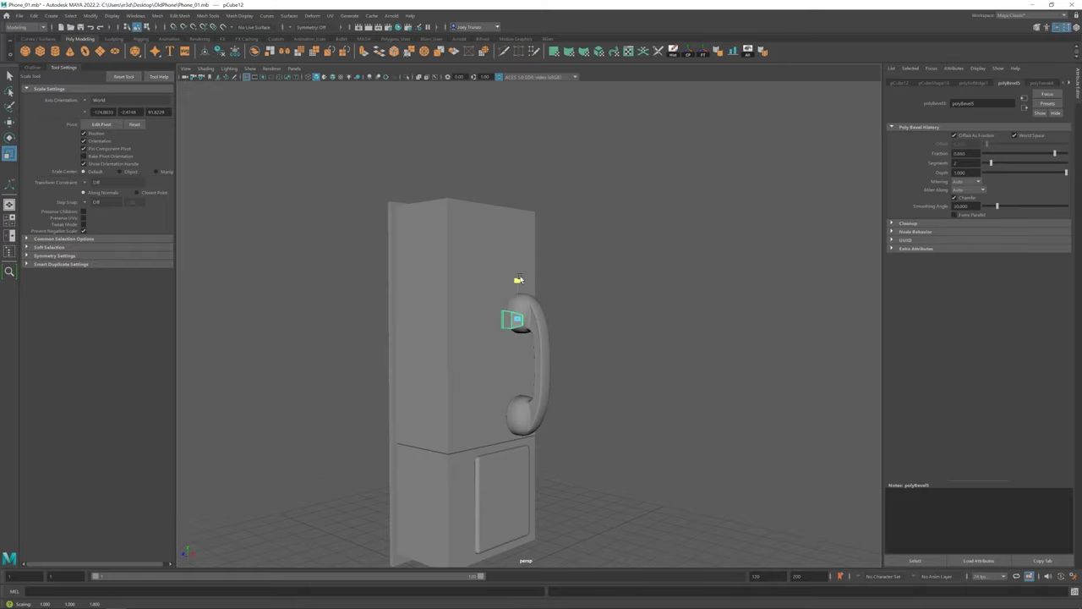
pyautogui.moveTo(549, 327)
pyautogui.keyDown('alt'); pyautogui.mouseDown()
pyautogui.moveTo(546, 361)
pyautogui.moveTo(513, 360)
pyautogui.moveTo(555, 353)
pyautogui.mouseUp(); pyautogui.keyUp('alt')
pyautogui.scroll(3, 542, 355)
pyautogui.scroll(3, 538, 356)
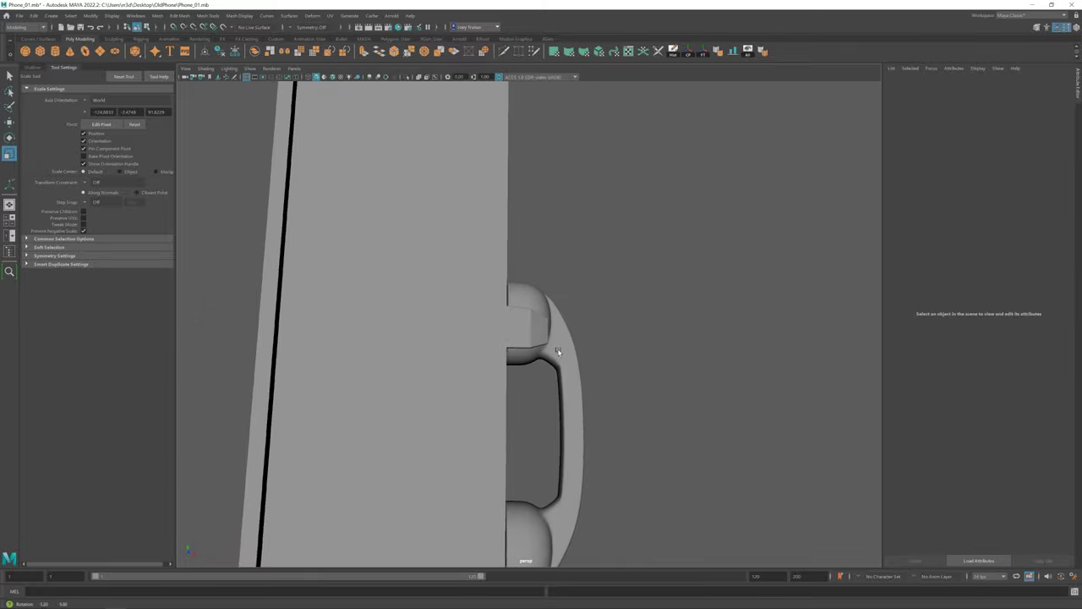
pyautogui.moveTo(513, 319); pyautogui.dragTo(469, 319, button='right')
pyautogui.moveTo(470, 320)
pyautogui.keyDown('alt'); pyautogui.mouseDown()
pyautogui.moveTo(447, 334)
pyautogui.moveTo(536, 319)
pyautogui.moveTo(510, 275)
pyautogui.moveTo(524, 304)
pyautogui.moveTo(507, 322)
pyautogui.mouseUp(); pyautogui.keyUp('alt')
# Step: Select the phone body and chamfer its edges with a Ctrl+B bevel
pyautogui.press('w')
pyautogui.scroll(-3, 474, 338)
pyautogui.click(422, 357)
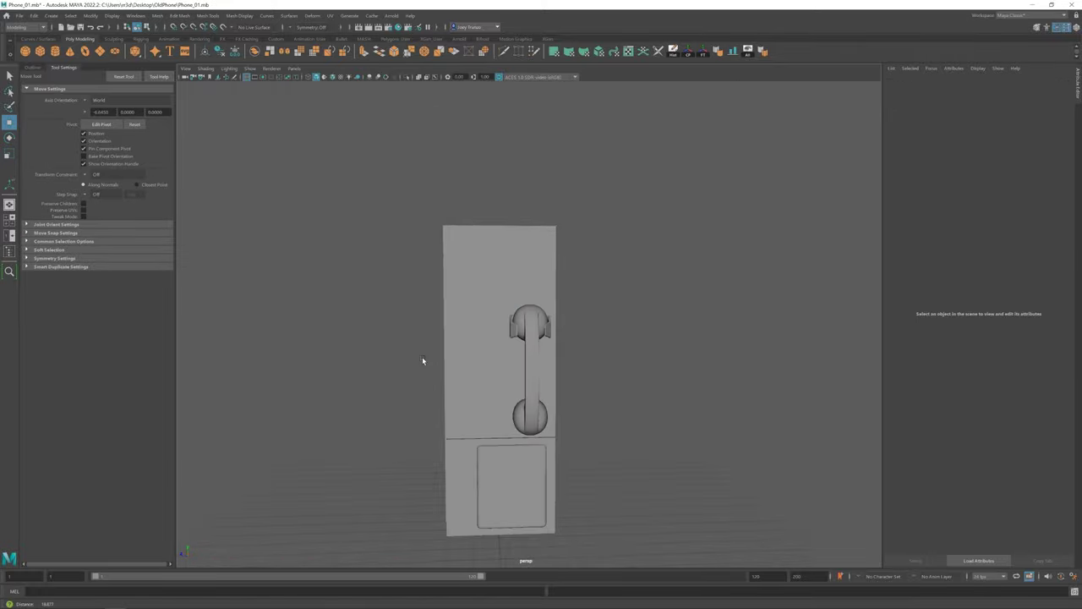
pyautogui.keyDown('alt'); pyautogui.moveTo(422, 357); pyautogui.dragTo(447, 361); pyautogui.keyUp('alt')
pyautogui.click(446, 361)
pyautogui.scroll(5, 447, 362)
pyautogui.scroll(-5, 392, 285)
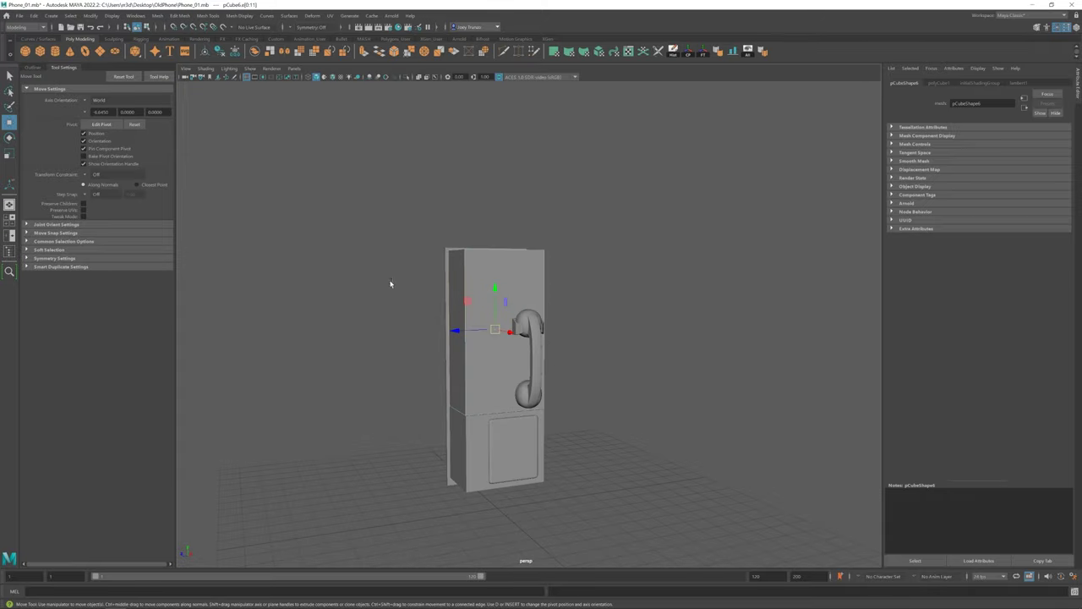
pyautogui.moveTo(362, 224)
pyautogui.keyDown('alt'); pyautogui.mouseDown()
pyautogui.moveTo(397, 265)
pyautogui.moveTo(381, 203)
pyautogui.moveTo(454, 355)
pyautogui.moveTo(474, 345)
pyautogui.moveTo(460, 389)
pyautogui.moveTo(440, 321)
pyautogui.mouseUp(); pyautogui.keyUp('alt')
pyautogui.hotkey('ctrl', 'b')
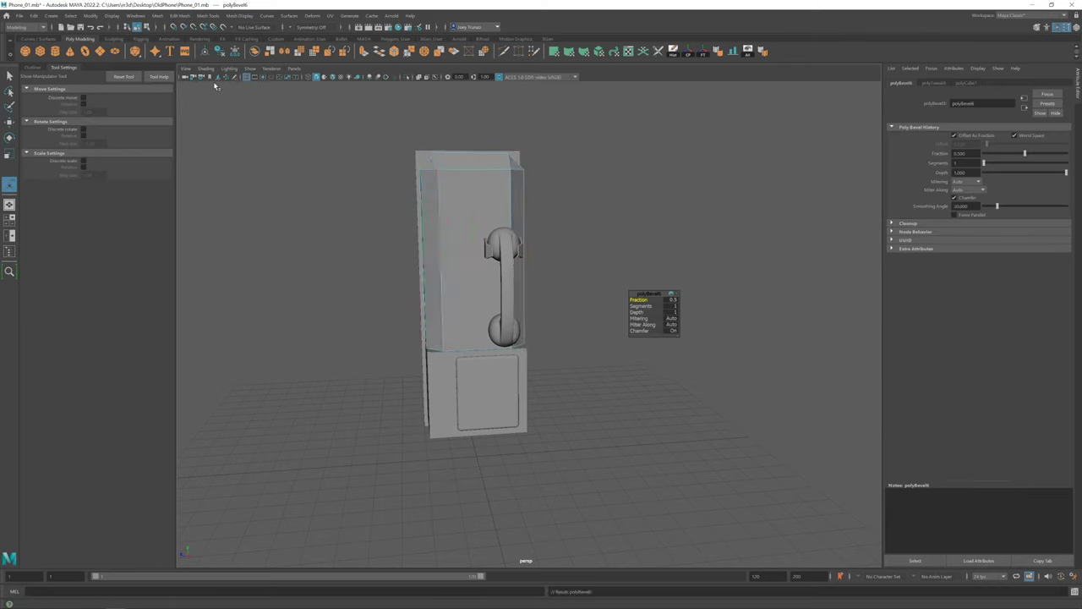
pyautogui.moveTo(985, 153); pyautogui.dragTo(1004, 153)
# Step: Insert an edge loop on the body just above the compartment top
pyautogui.press('w')
pyautogui.click(657, 335)
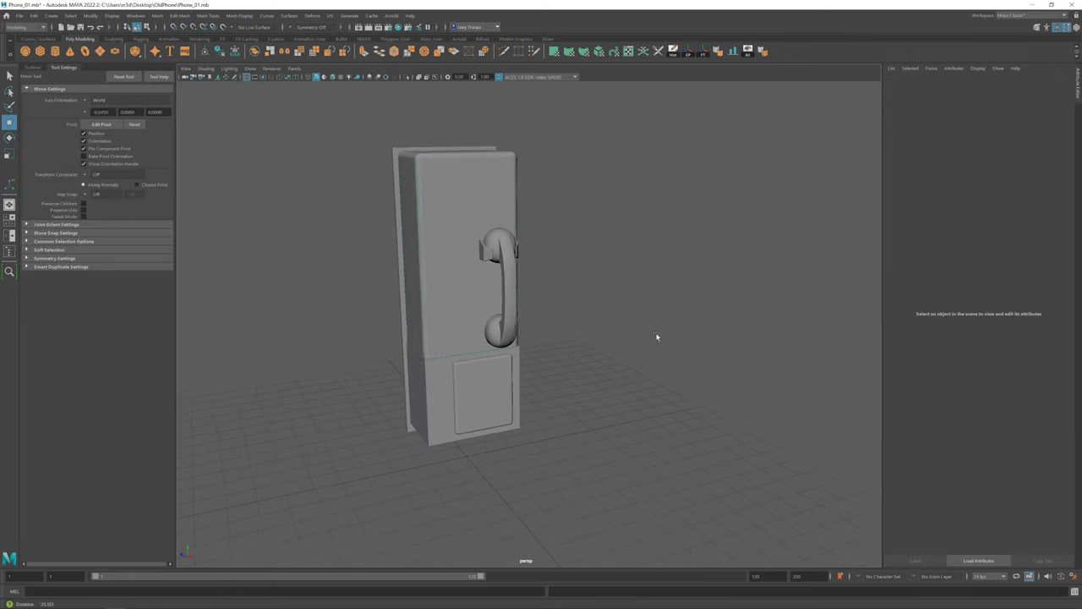
pyautogui.moveTo(657, 336)
pyautogui.keyDown('alt'); pyautogui.mouseDown()
pyautogui.moveTo(575, 392)
pyautogui.moveTo(541, 355)
pyautogui.mouseUp(); pyautogui.keyUp('alt')
pyautogui.scroll(3, 509, 267)
pyautogui.scroll(3, 509, 267)
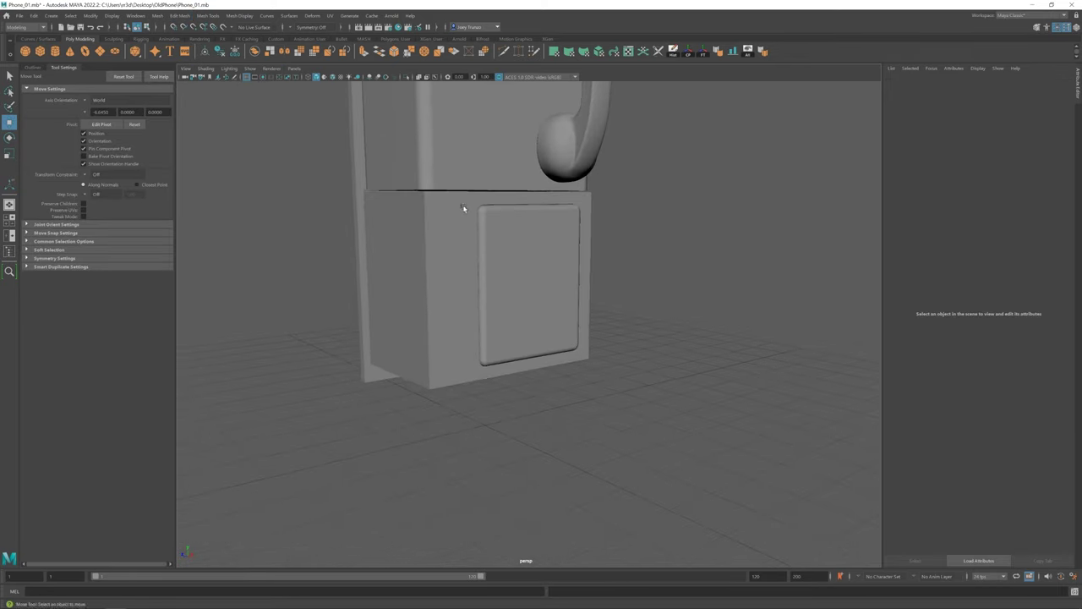
pyautogui.click(459, 208)
pyautogui.click(208, 15)
pyautogui.click(221, 84)
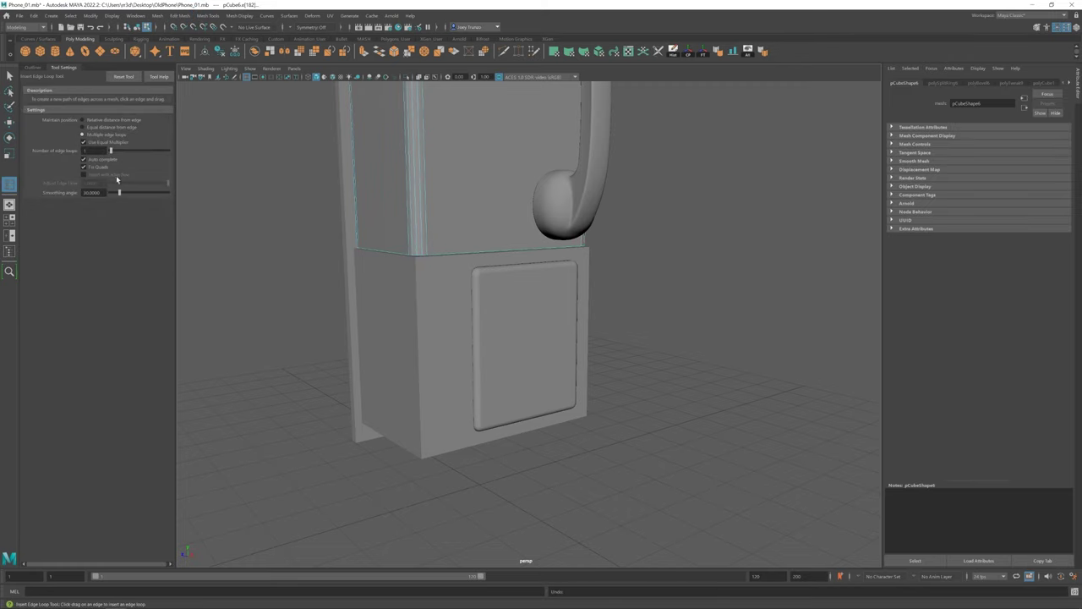
pyautogui.click(427, 243)
# Step: Extrude the new edge loop and push it outward into a thin ledge
pyautogui.scroll(-3, 454, 242)
pyautogui.press('w')
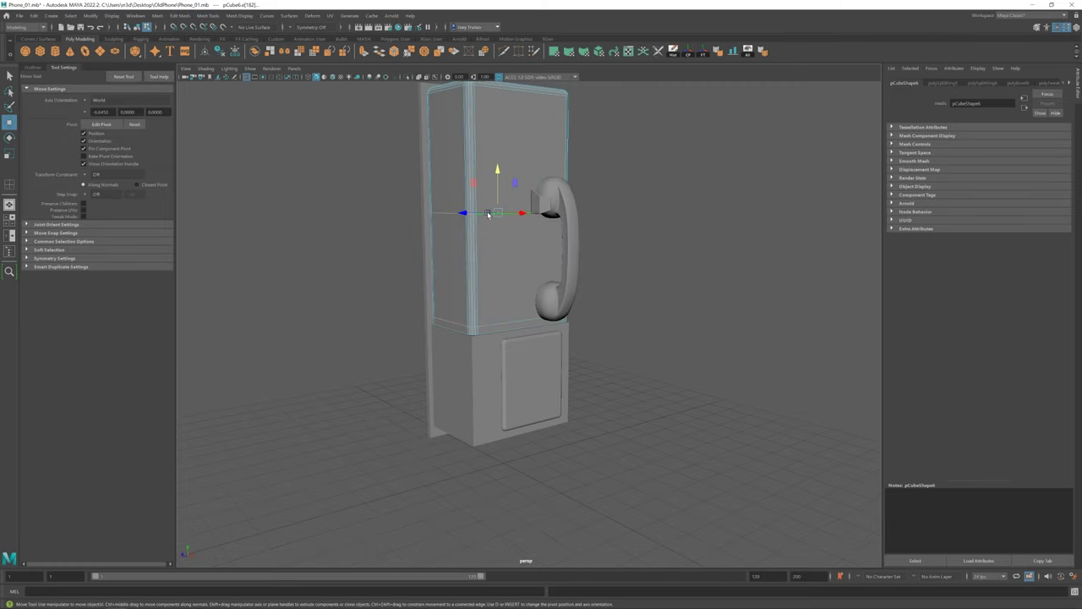
pyautogui.scroll(3, 496, 233)
pyautogui.scroll(2, 495, 232)
pyautogui.keyDown('alt'); pyautogui.moveTo(564, 306); pyautogui.dragTo(651, 288); pyautogui.keyUp('alt')
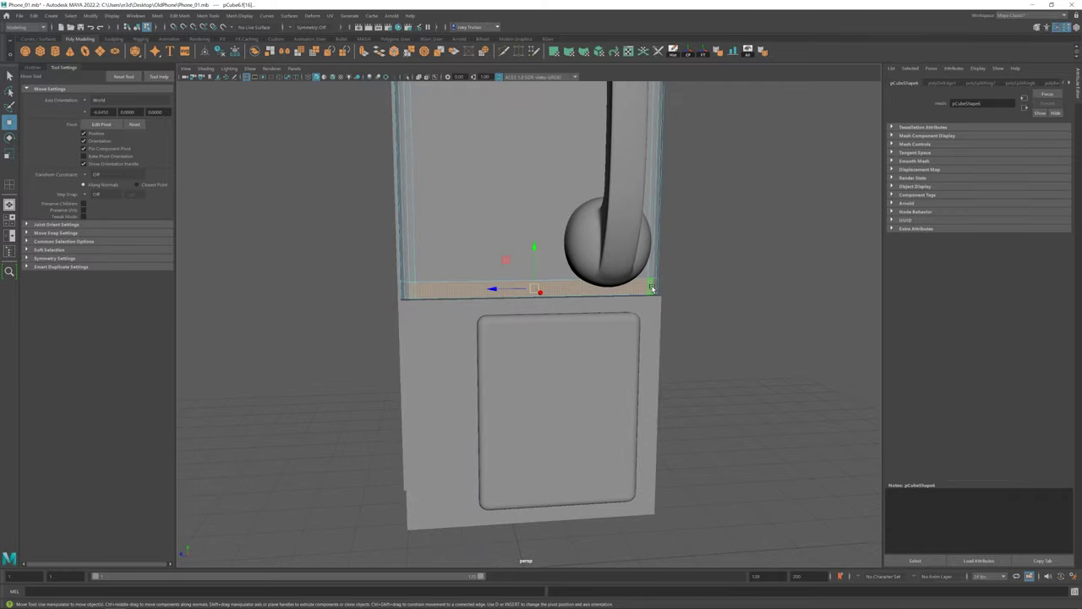
pyautogui.hotkey('ctrl', 'e')
pyautogui.moveTo(543, 282)
pyautogui.keyDown('alt'); pyautogui.mouseDown()
pyautogui.moveTo(532, 310)
pyautogui.moveTo(481, 311)
pyautogui.moveTo(531, 323)
pyautogui.moveTo(544, 297)
pyautogui.moveTo(512, 285)
pyautogui.moveTo(423, 287)
pyautogui.mouseUp(); pyautogui.keyUp('alt')
pyautogui.press('w')
pyautogui.click(179, 15)
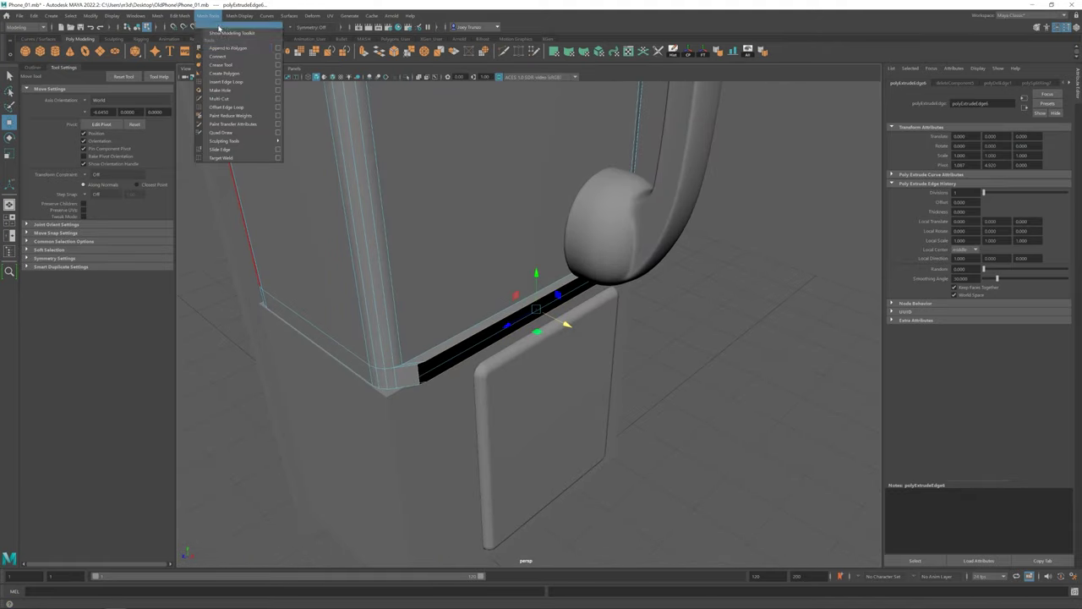
# Step: Fill the ledge's corner gap with Append to Polygon and adjust the corner vertex
pyautogui.click(246, 41)
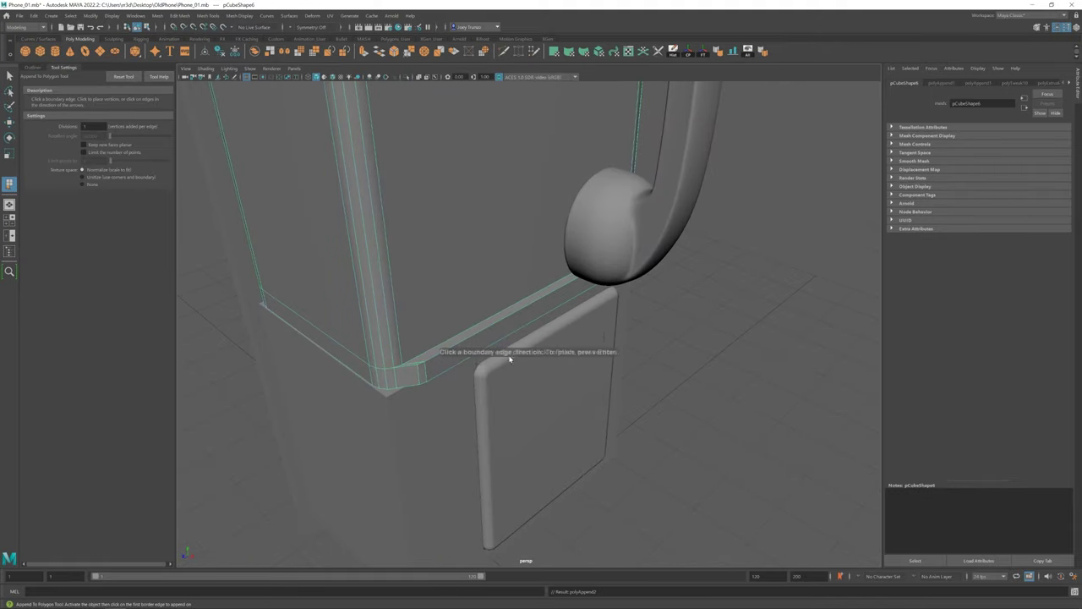
pyautogui.moveTo(510, 360)
pyautogui.keyDown('alt'); pyautogui.mouseDown()
pyautogui.moveTo(283, 330)
pyautogui.moveTo(411, 314)
pyautogui.moveTo(442, 350)
pyautogui.moveTo(611, 315)
pyautogui.mouseUp(); pyautogui.keyUp('alt')
pyautogui.press('w')
pyautogui.moveTo(476, 309)
pyautogui.keyDown('alt'); pyautogui.mouseDown()
pyautogui.moveTo(483, 330)
pyautogui.moveTo(456, 389)
pyautogui.mouseUp(); pyautogui.keyUp('alt')
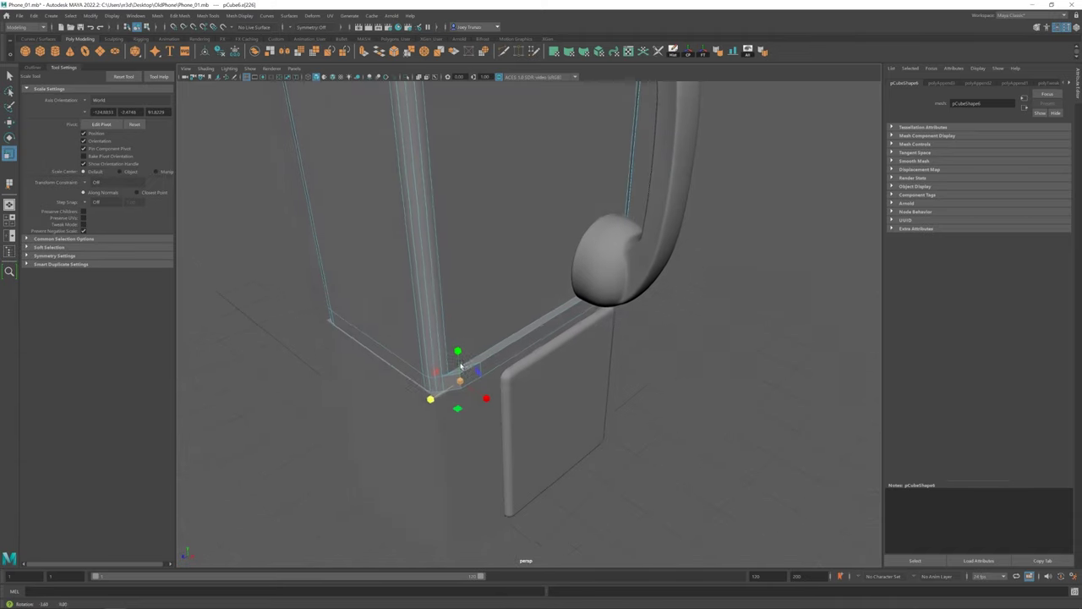
pyautogui.press('w')
pyautogui.moveTo(789, 398)
pyautogui.keyDown('alt'); pyautogui.mouseDown()
pyautogui.moveTo(516, 383)
pyautogui.moveTo(541, 356)
pyautogui.moveTo(592, 338)
pyautogui.mouseUp(); pyautogui.keyUp('alt')
pyautogui.scroll(2, 512, 372)
pyautogui.scroll(-2, 507, 356)
pyautogui.scroll(4, 507, 368)
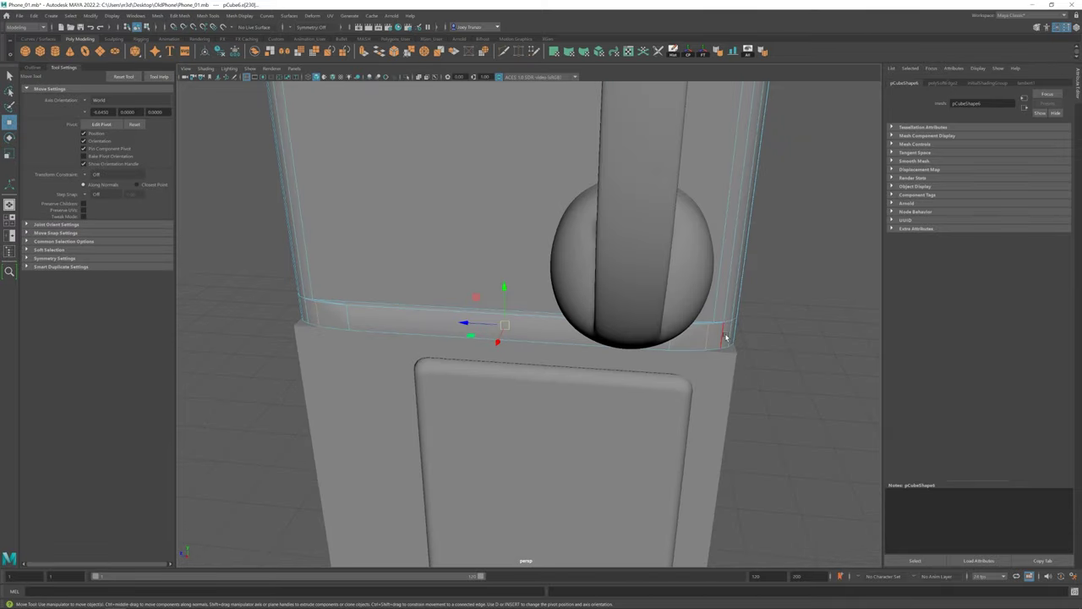
pyautogui.click(731, 277)
# Step: Select the ledge's edge loop and bevel it at 1 segment, 1.000 fraction
pyautogui.moveTo(427, 250); pyautogui.dragTo(429, 181, button='right')
pyautogui.keyDown('alt'); pyautogui.moveTo(428, 181); pyautogui.dragTo(299, 240); pyautogui.keyUp('alt')
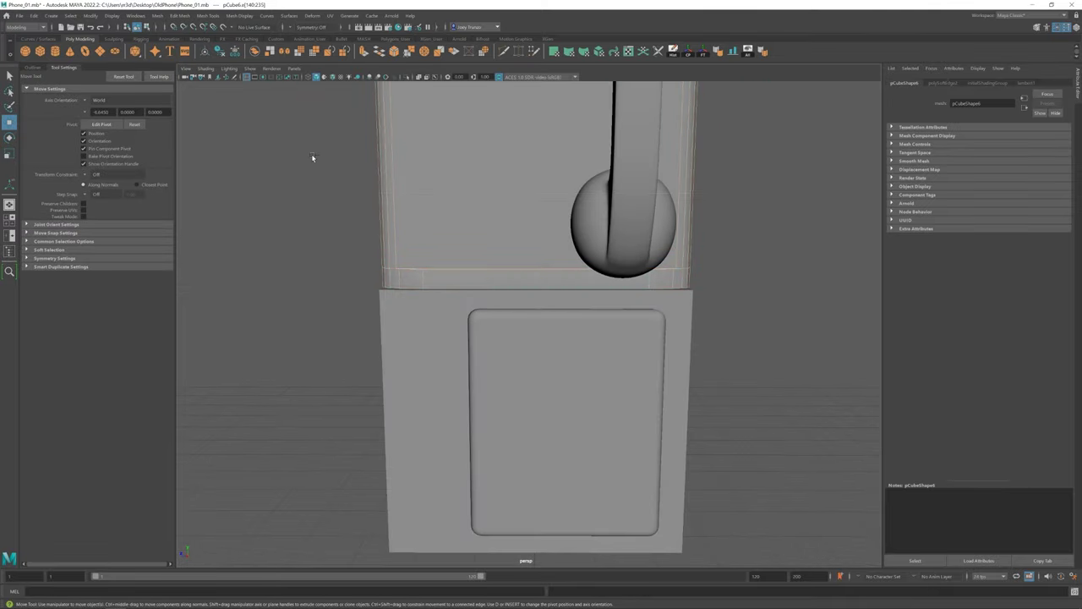
pyautogui.scroll(3, 317, 392)
pyautogui.keyDown('alt'); pyautogui.moveTo(316, 392); pyautogui.dragTo(614, 362); pyautogui.keyUp('alt')
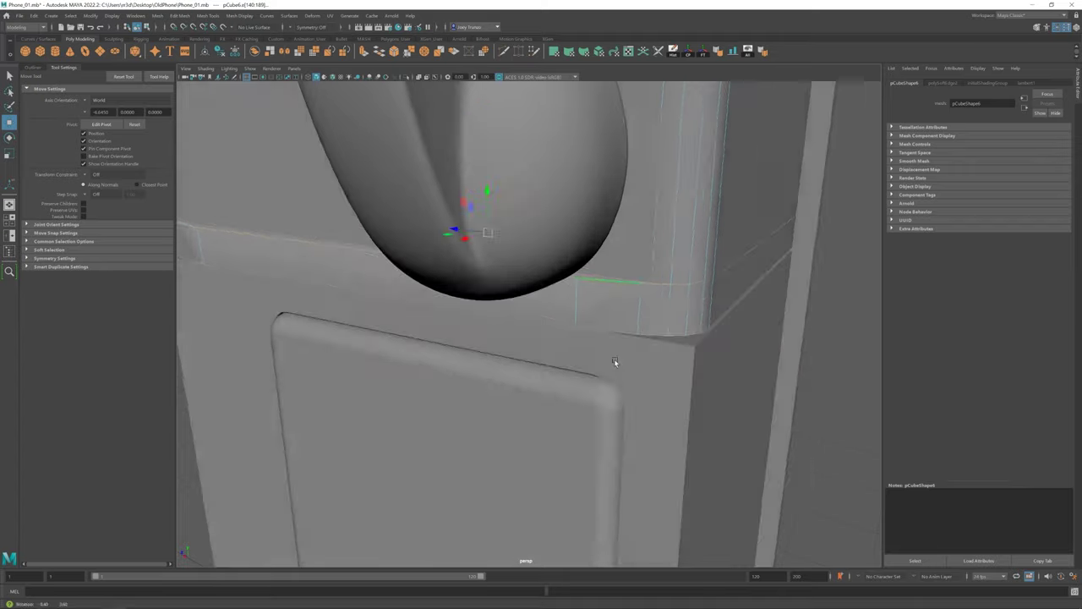
pyautogui.scroll(-1, 614, 363)
pyautogui.keyDown('alt'); pyautogui.moveTo(664, 143); pyautogui.dragTo(490, 209); pyautogui.keyUp('alt')
pyautogui.moveTo(596, 267)
pyautogui.keyDown('alt'); pyautogui.mouseDown()
pyautogui.moveTo(508, 279)
pyautogui.moveTo(440, 254)
pyautogui.mouseUp(); pyautogui.keyUp('alt')
pyautogui.click(209, 16)
pyautogui.click(191, 49)
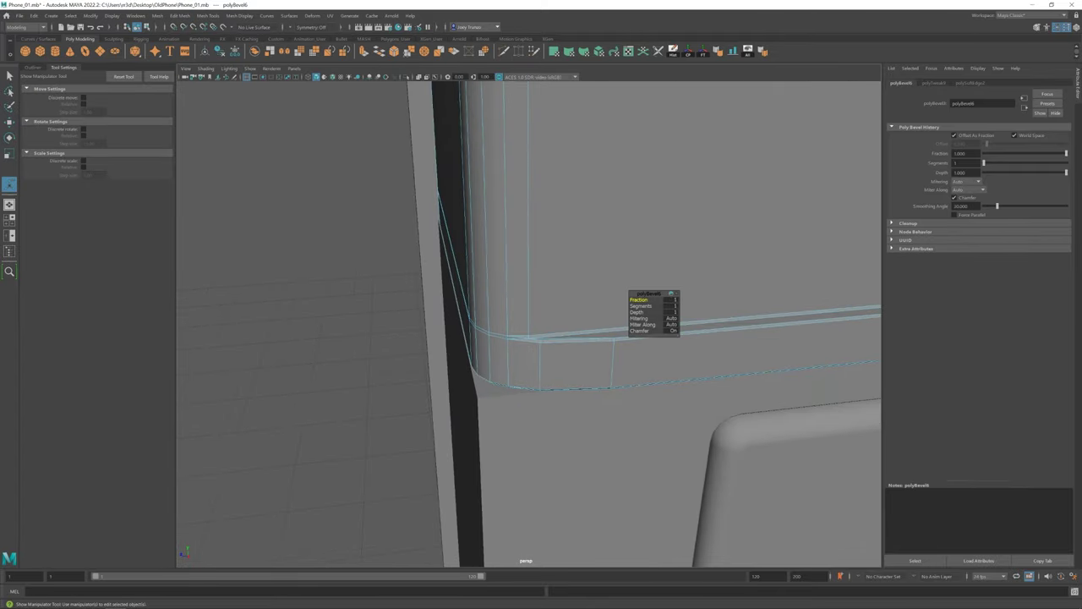
# Step: Bevel the compartment's top edges in wireframe view, narrowing the bevel to half width
pyautogui.press('w')
pyautogui.press('F8')
pyautogui.scroll(2, 595, 355)
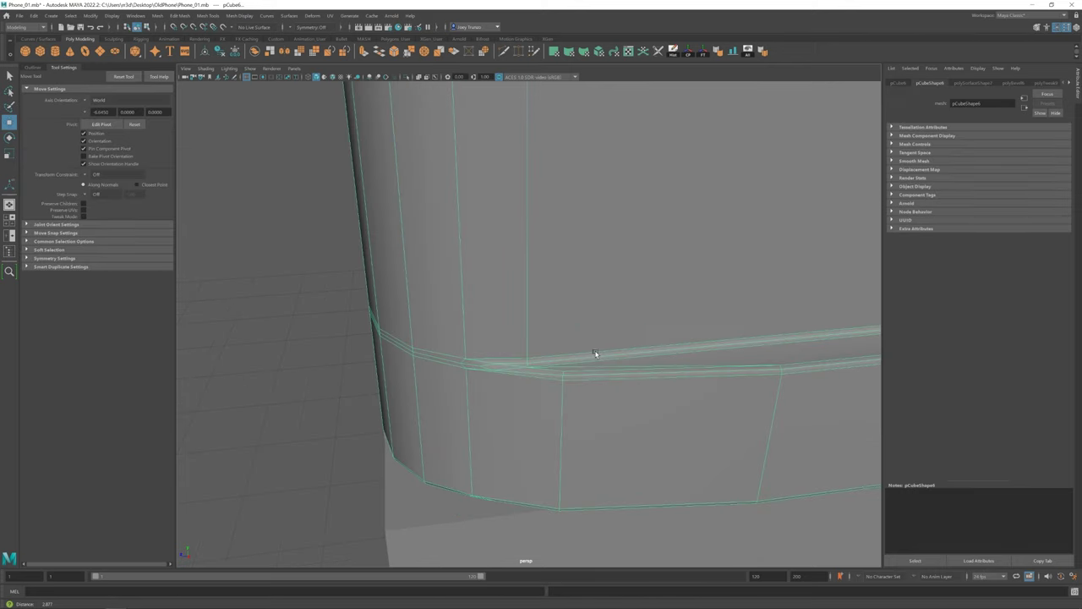
pyautogui.scroll(-2, 495, 322)
pyautogui.press('F8')
pyautogui.scroll(-3, 504, 309)
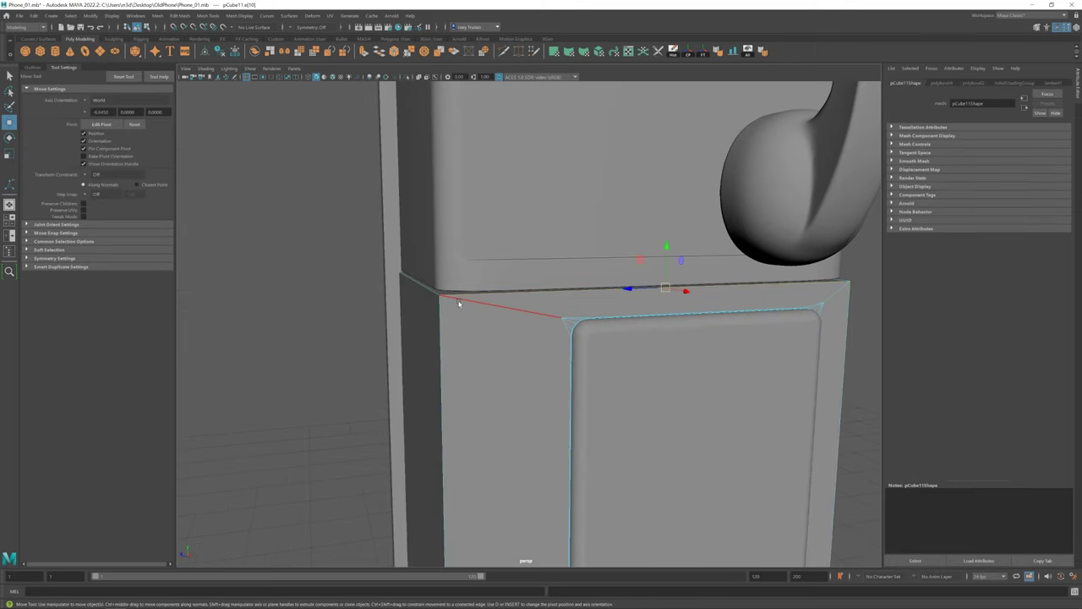
pyautogui.click(309, 77)
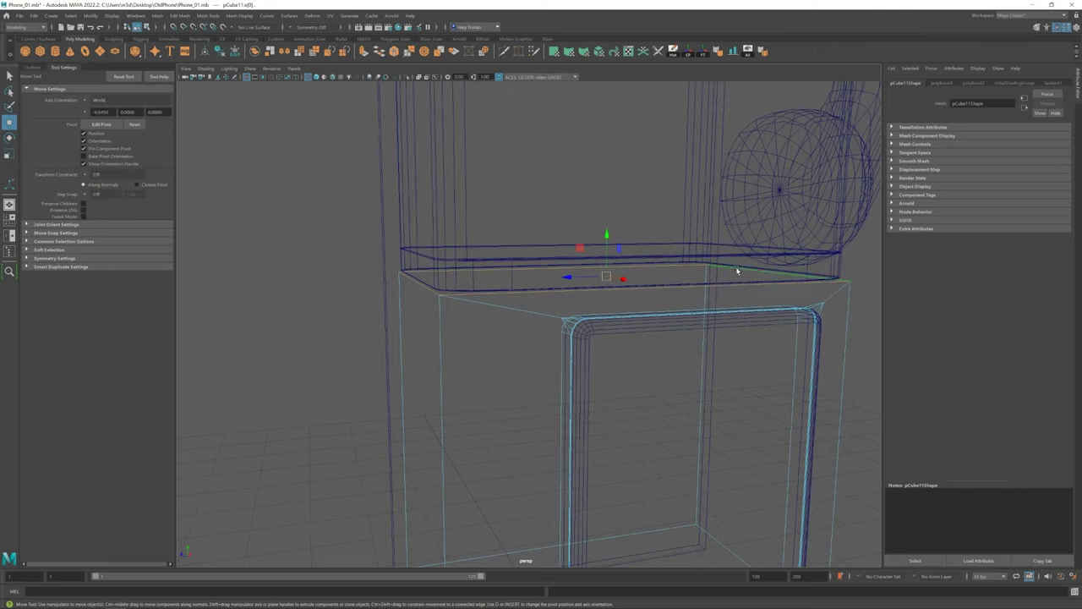
pyautogui.hotkey('ctrl', 'b')
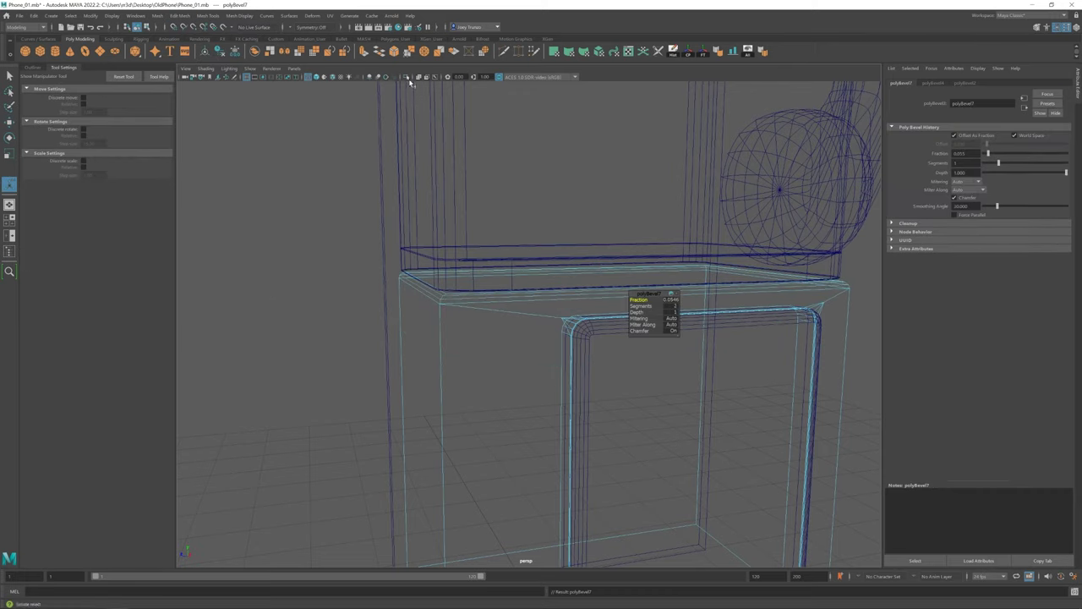
pyautogui.click(332, 76)
pyautogui.moveTo(761, 280); pyautogui.dragTo(710, 280, button='middle')
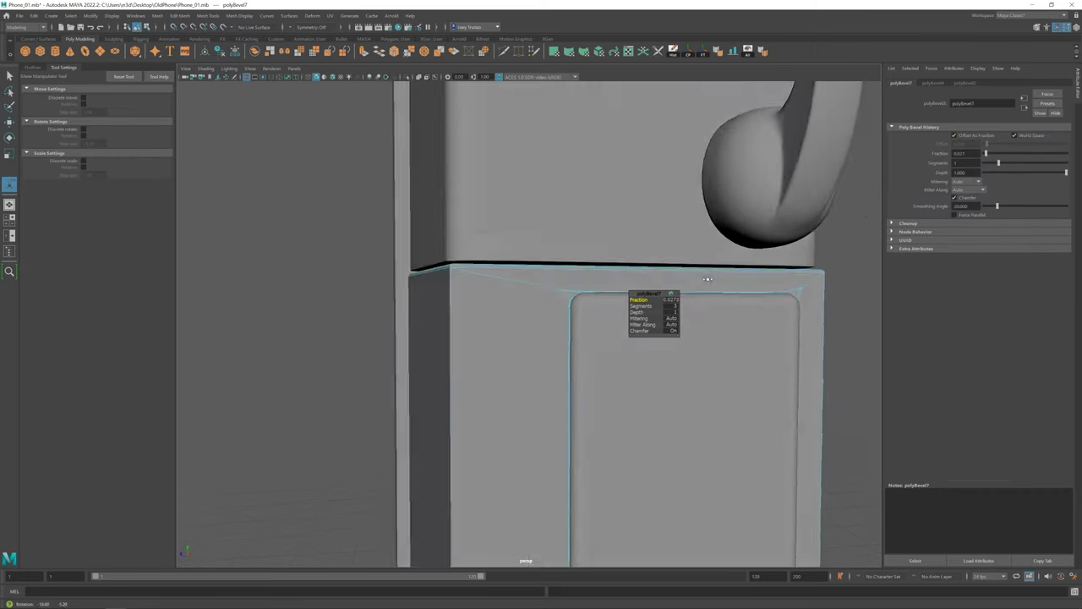
pyautogui.scroll(3, 519, 249)
pyautogui.press('F8')
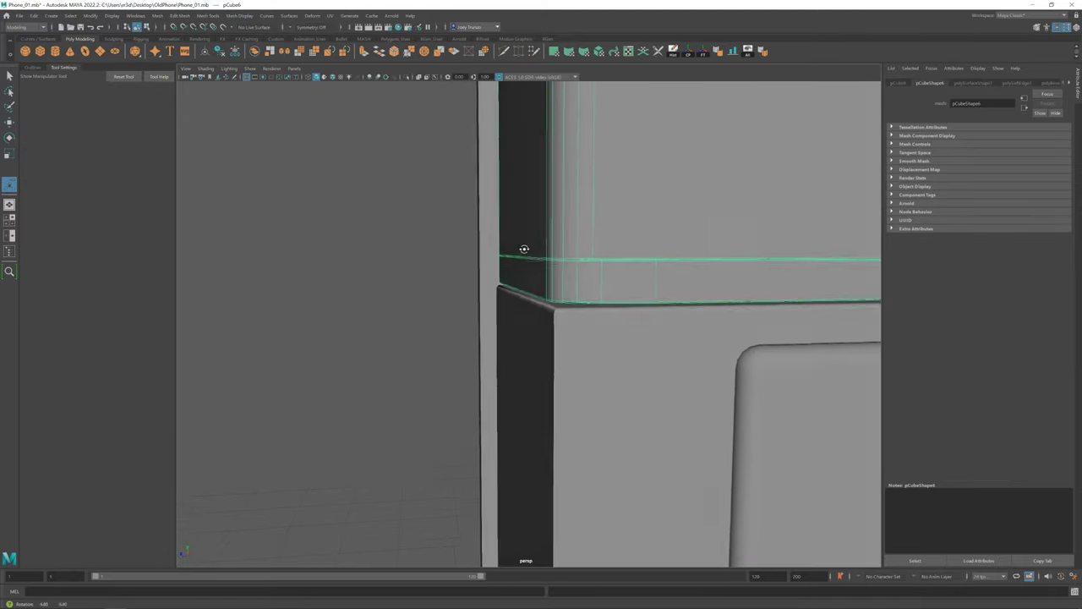
# Step: Review the latest bevel's settings, inspect the lower box, and undo its bevel
pyautogui.click(1016, 83)
pyautogui.press('w')
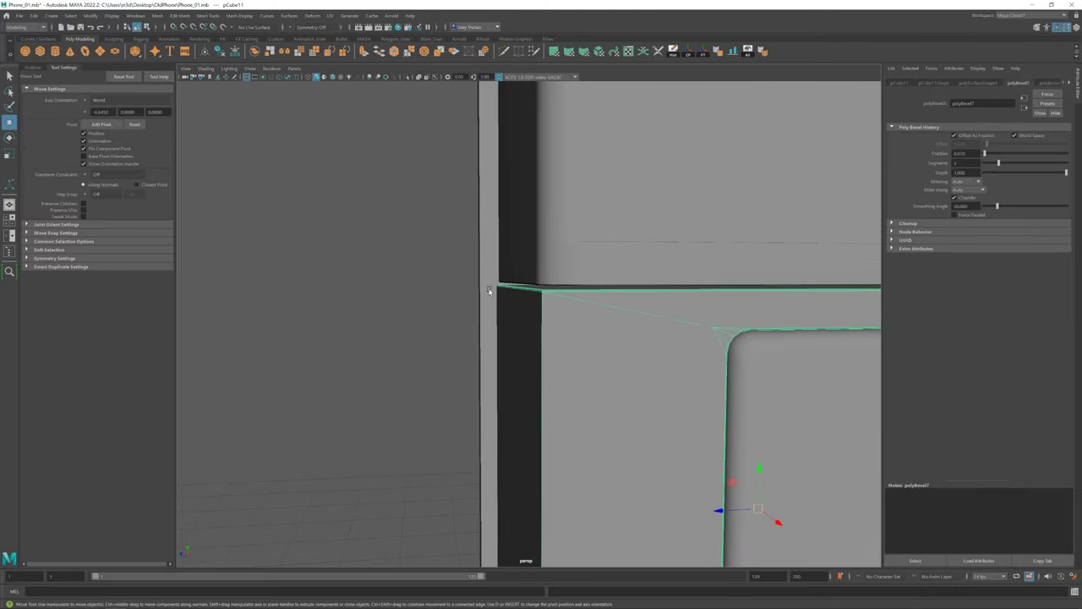
pyautogui.scroll(-5, 541, 365)
pyautogui.click(504, 319)
pyautogui.scroll(4, 561, 309)
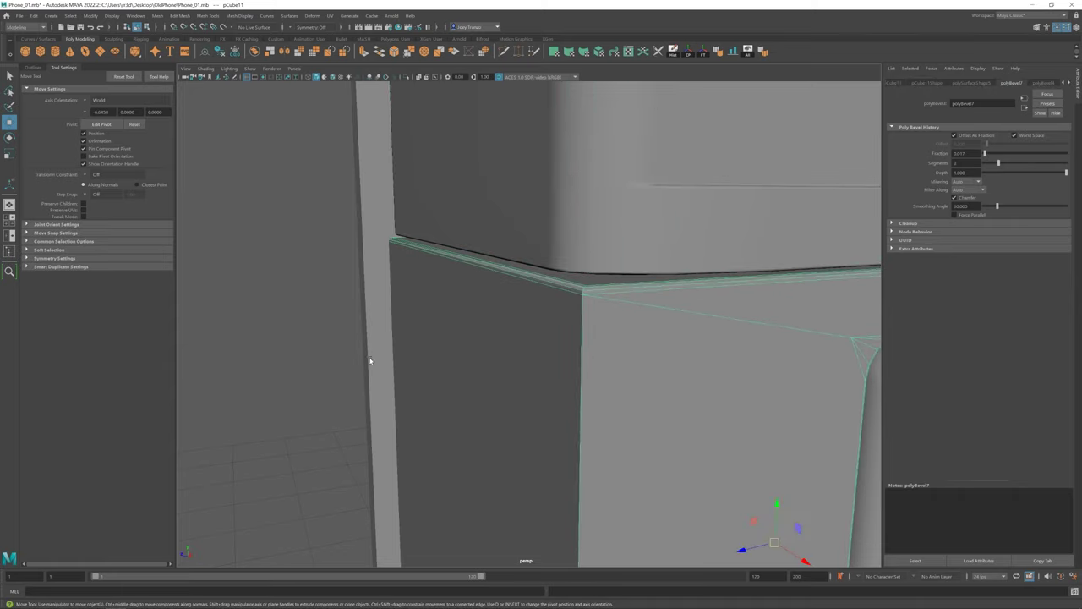
pyautogui.scroll(-2, 576, 367)
pyautogui.scroll(-5, 541, 347)
pyautogui.keyDown('alt'); pyautogui.moveTo(533, 347); pyautogui.dragTo(631, 359); pyautogui.keyUp('alt')
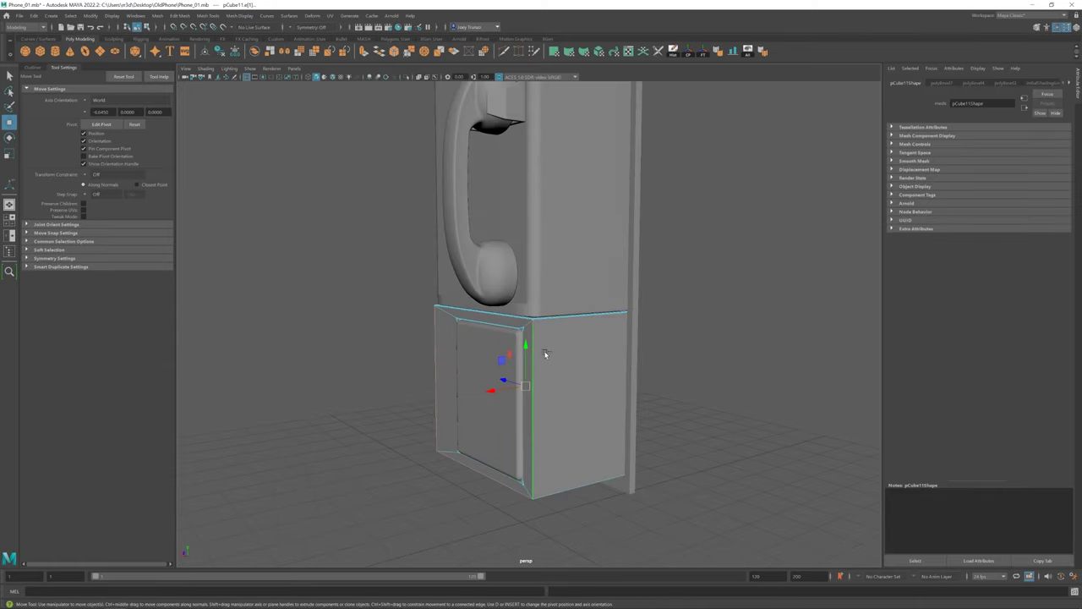
pyautogui.moveTo(545, 353)
pyautogui.keyDown('alt'); pyautogui.mouseDown()
pyautogui.moveTo(547, 426)
pyautogui.moveTo(587, 466)
pyautogui.mouseUp(); pyautogui.keyUp('alt')
pyautogui.click(135, 15)
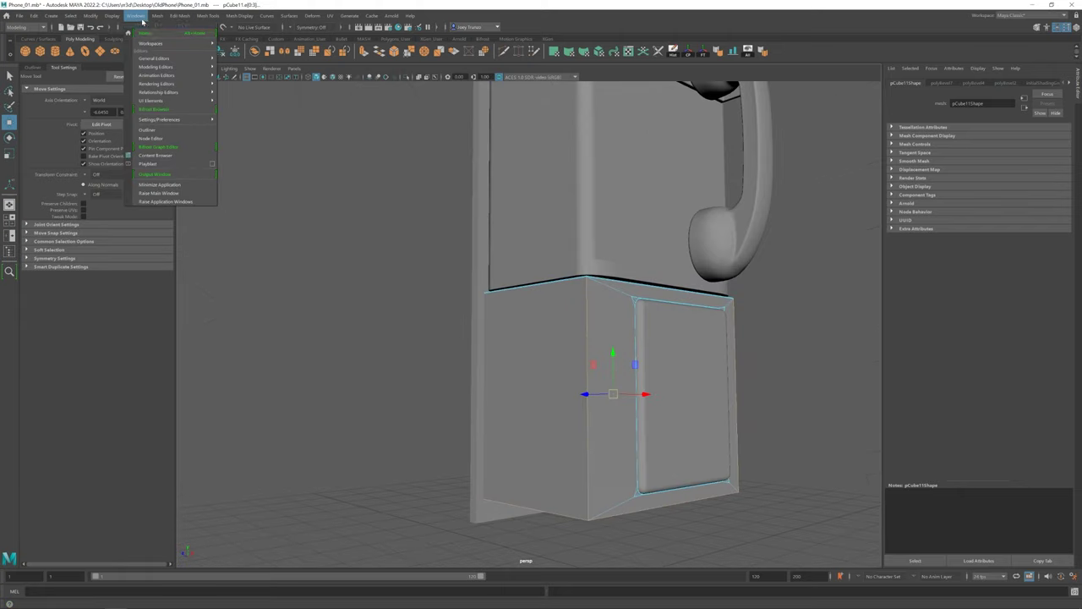
pyautogui.hotkey('ctrl', 'z')
# Step: Bevel the lower box's edges with 4 segments at 0.174 fraction for smooth rounding
pyautogui.scroll(3, 626, 321)
pyautogui.scroll(3, 597, 355)
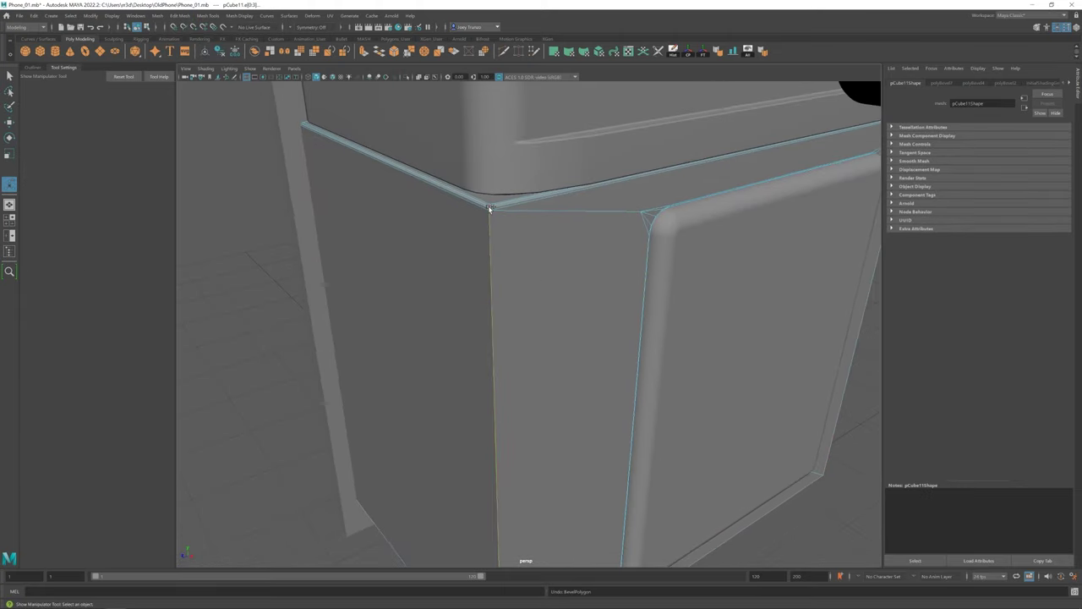
pyautogui.moveTo(307, 129)
pyautogui.keyDown('alt'); pyautogui.mouseDown()
pyautogui.moveTo(526, 268)
pyautogui.moveTo(555, 259)
pyautogui.moveTo(479, 305)
pyautogui.moveTo(774, 319)
pyautogui.moveTo(600, 321)
pyautogui.moveTo(550, 338)
pyautogui.mouseUp(); pyautogui.keyUp('alt')
pyautogui.click(179, 15)
pyautogui.click(194, 52)
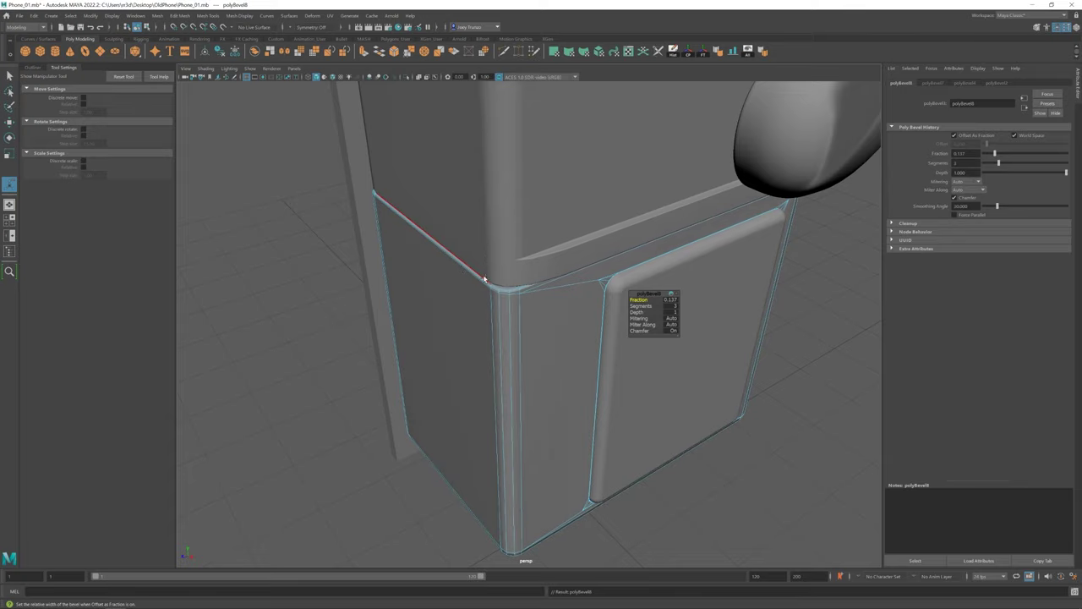
pyautogui.keyDown('alt'); pyautogui.moveTo(485, 279); pyautogui.dragTo(532, 229); pyautogui.keyUp('alt')
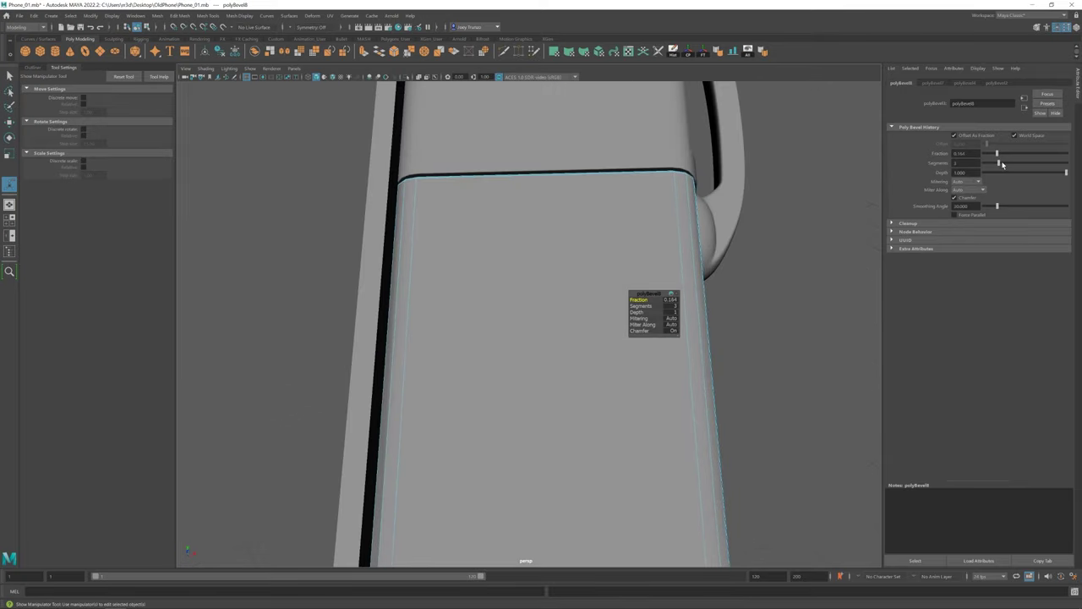
pyautogui.click(1003, 164)
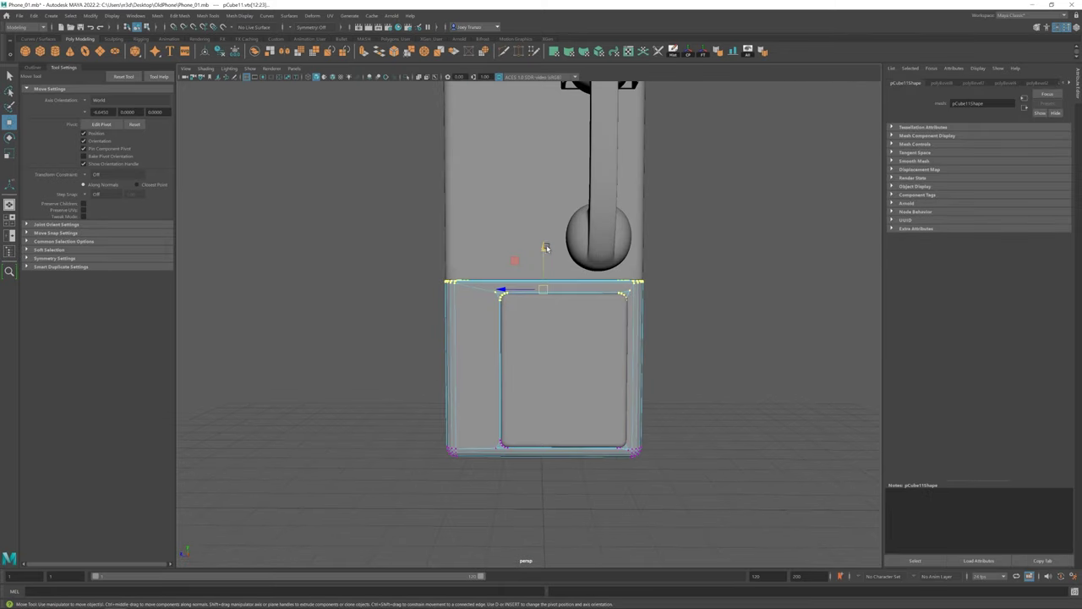
pyautogui.keyDown('shift'); pyautogui.moveTo(551, 322); pyautogui.dragTo(696, 261, button='right'); pyautogui.keyUp('shift')
pyautogui.moveTo(696, 261)
pyautogui.keyDown('alt'); pyautogui.mouseDown()
pyautogui.moveTo(688, 375)
pyautogui.moveTo(682, 354)
pyautogui.mouseUp(); pyautogui.keyUp('alt')
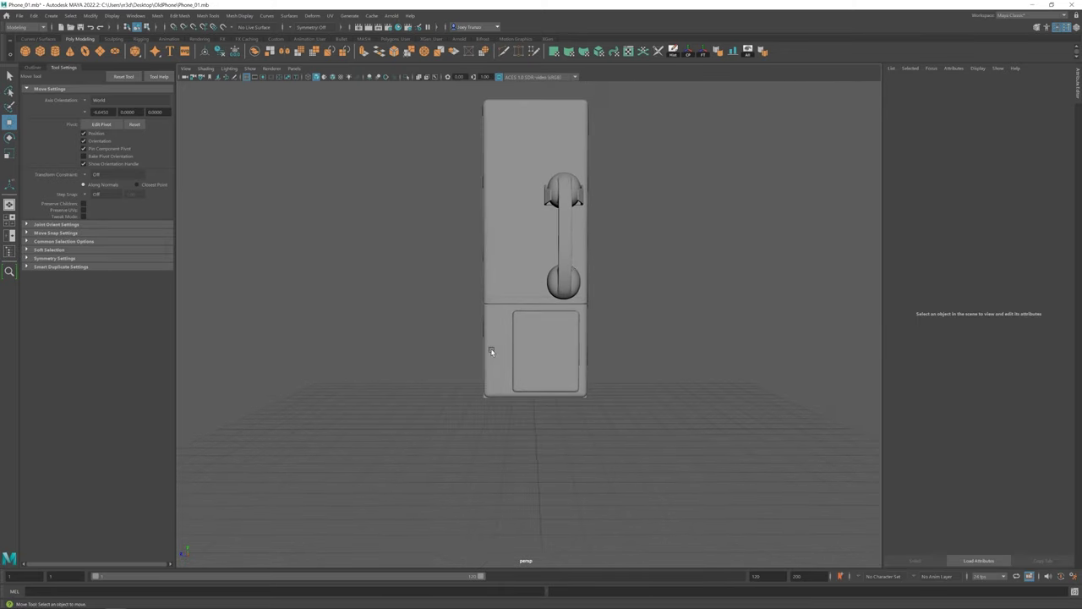
# Step: Select the box's corner vertices and orbit around to check the rounded edges
pyautogui.moveTo(330, 144); pyautogui.dragTo(592, 212)
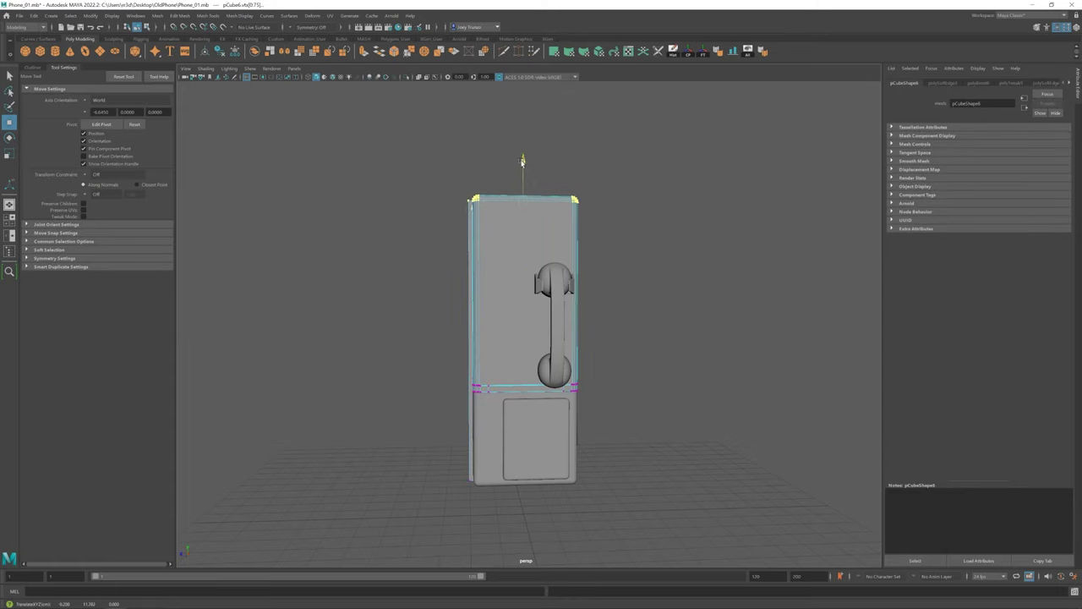
pyautogui.click(592, 406)
pyautogui.keyDown('alt'); pyautogui.moveTo(592, 406); pyautogui.dragTo(582, 426); pyautogui.keyUp('alt')
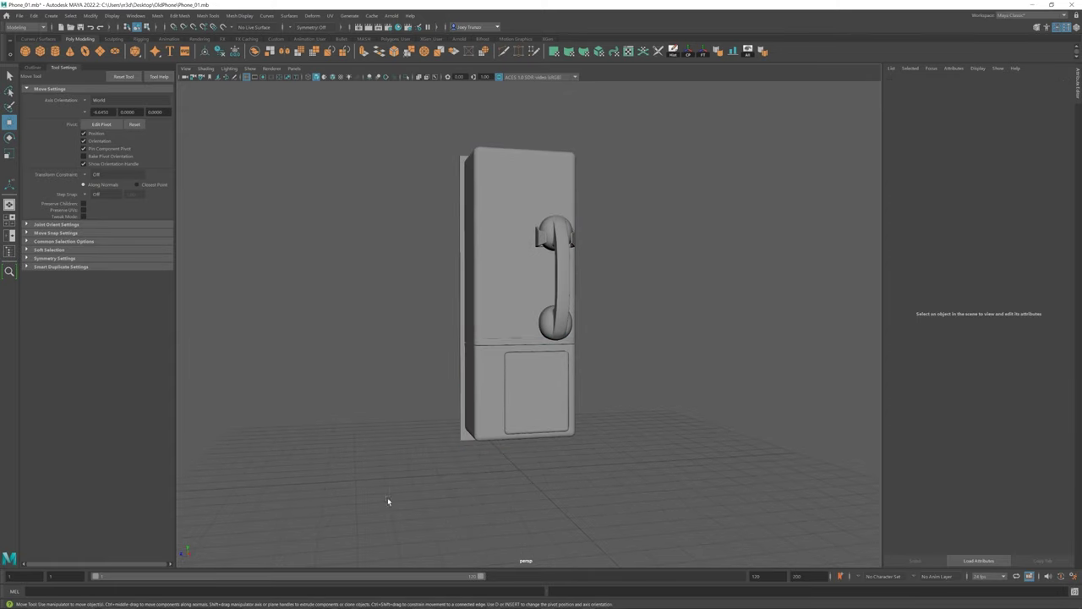
pyautogui.moveTo(330, 514); pyautogui.dragTo(646, 410)
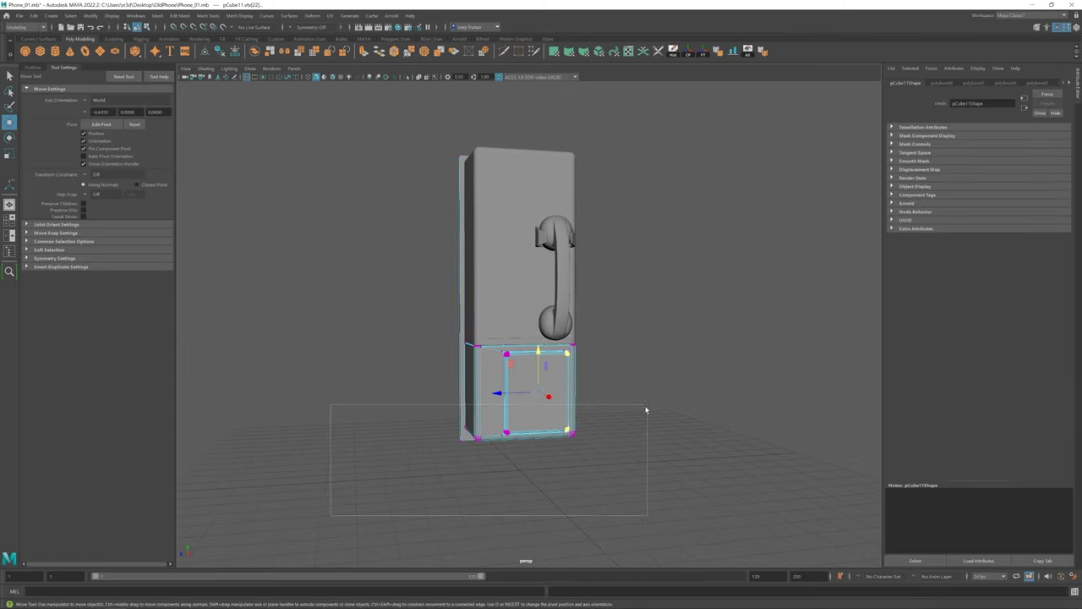
pyautogui.click(653, 170)
pyautogui.keyDown('alt'); pyautogui.moveTo(653, 170); pyautogui.dragTo(733, 271); pyautogui.keyUp('alt')
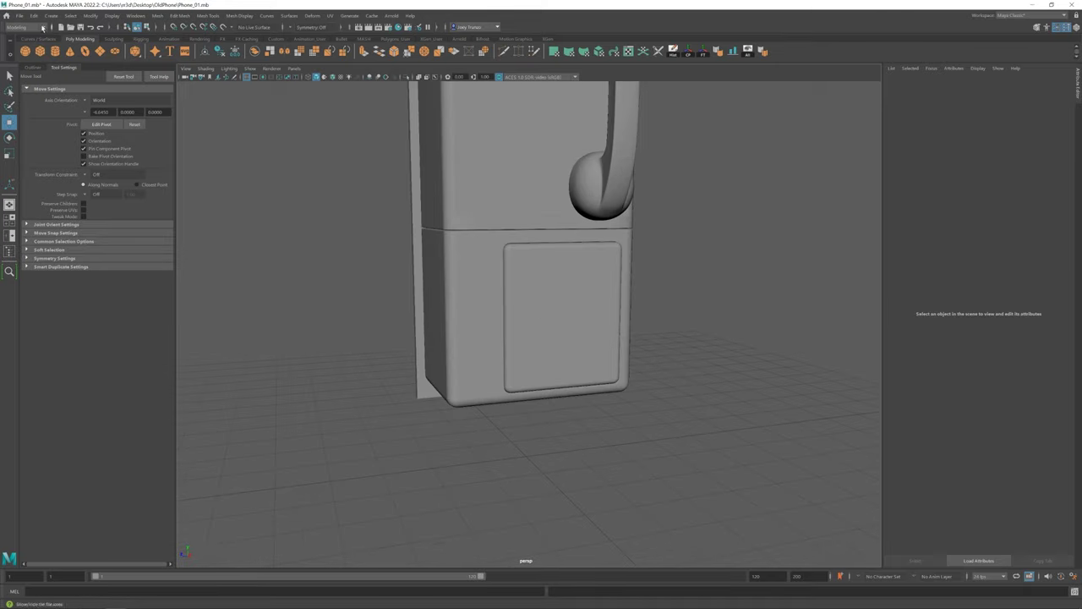
# Step: Flatten a small cube into a thin slab beside the compartment door and isolate it
pyautogui.moveTo(513, 320); pyautogui.dragTo(389, 321)
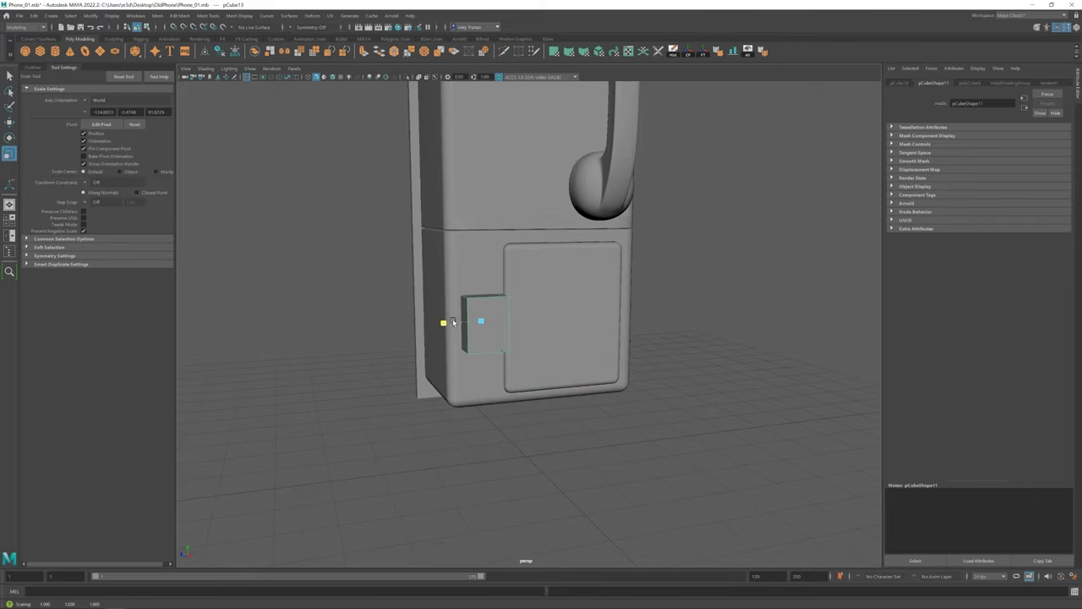
pyautogui.moveTo(454, 321)
pyautogui.keyDown('alt'); pyautogui.mouseDown()
pyautogui.moveTo(614, 387)
pyautogui.moveTo(553, 375)
pyautogui.mouseUp(); pyautogui.keyUp('alt')
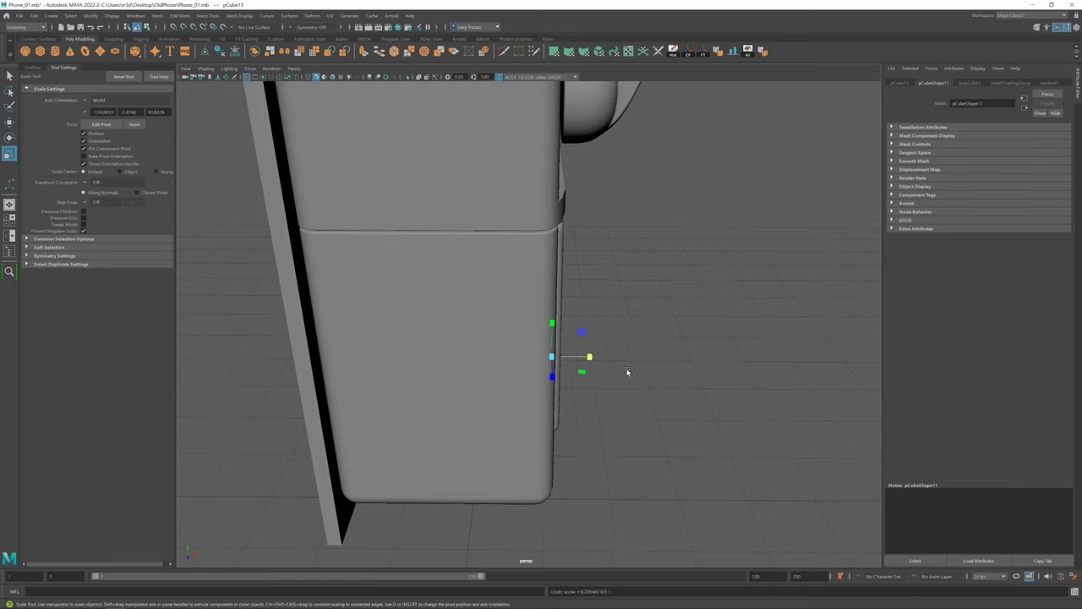
pyautogui.press('w')
pyautogui.moveTo(558, 361)
pyautogui.keyDown('alt'); pyautogui.mouseDown()
pyautogui.moveTo(564, 348)
pyautogui.moveTo(479, 356)
pyautogui.mouseUp(); pyautogui.keyUp('alt')
pyautogui.keyDown('alt'); pyautogui.moveTo(413, 338); pyautogui.dragTo(454, 345); pyautogui.keyUp('alt')
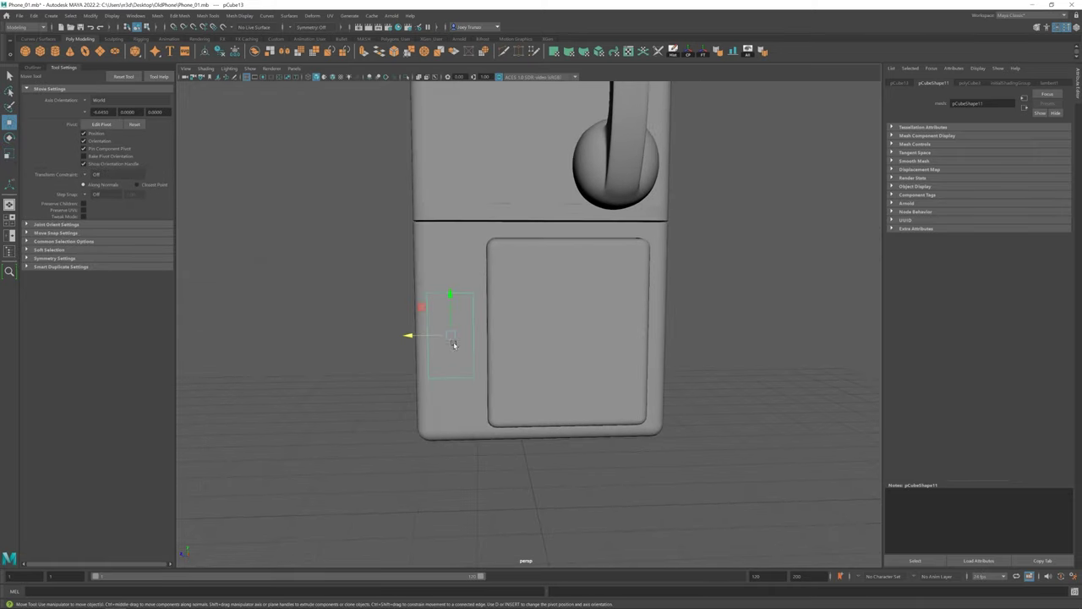
pyautogui.press('w')
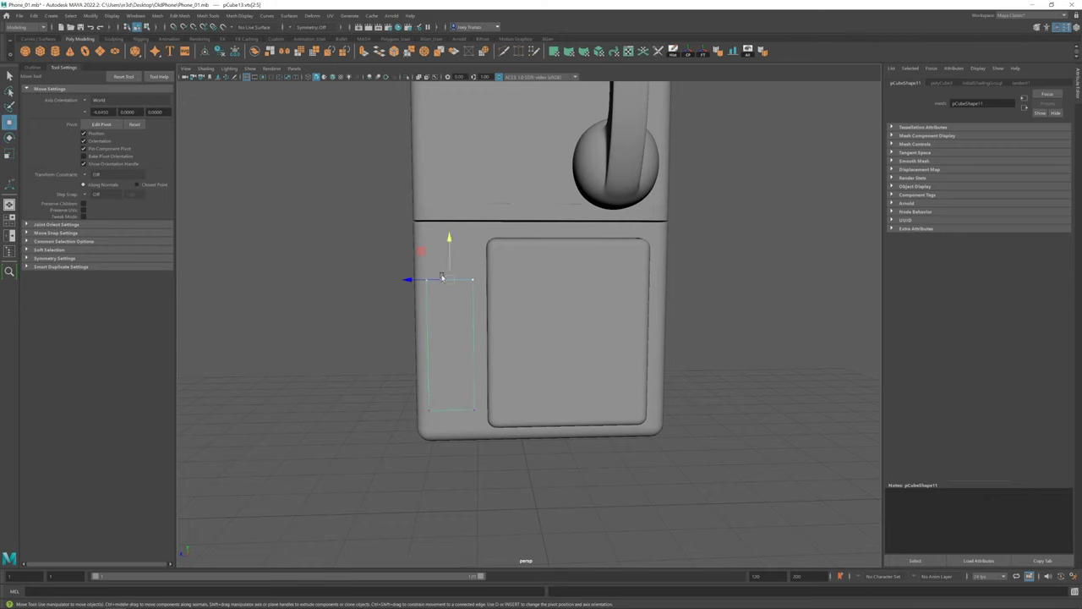
pyautogui.moveTo(448, 305)
pyautogui.keyDown('alt'); pyautogui.mouseDown()
pyautogui.moveTo(423, 355)
pyautogui.moveTo(437, 390)
pyautogui.moveTo(499, 406)
pyautogui.mouseUp(); pyautogui.keyUp('alt')
pyautogui.click(438, 389)
pyautogui.click(498, 405)
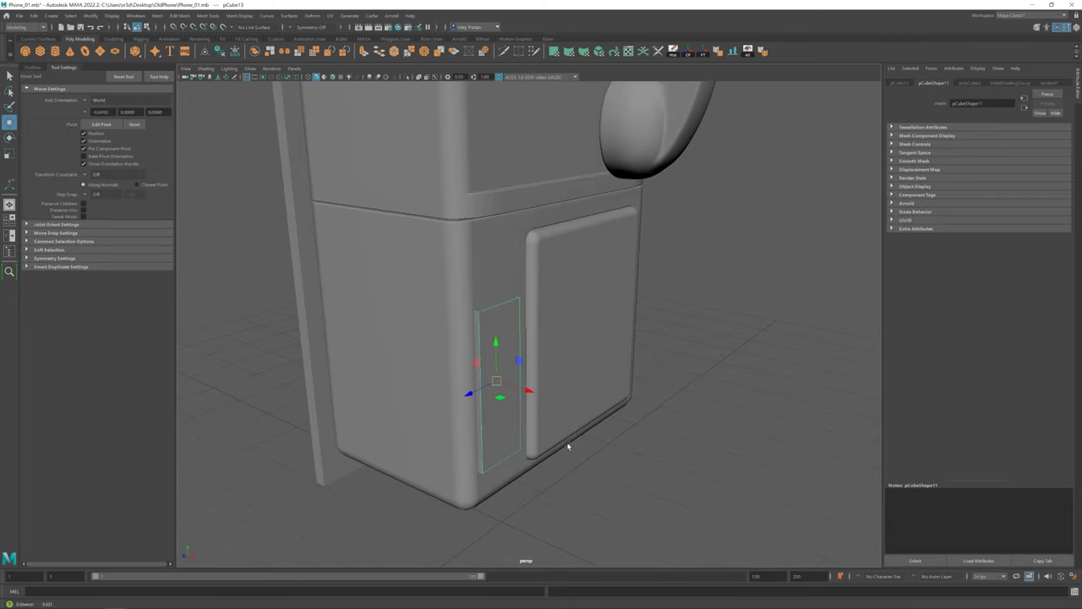
pyautogui.hotkey('ctrl', '1')
pyautogui.press('f')
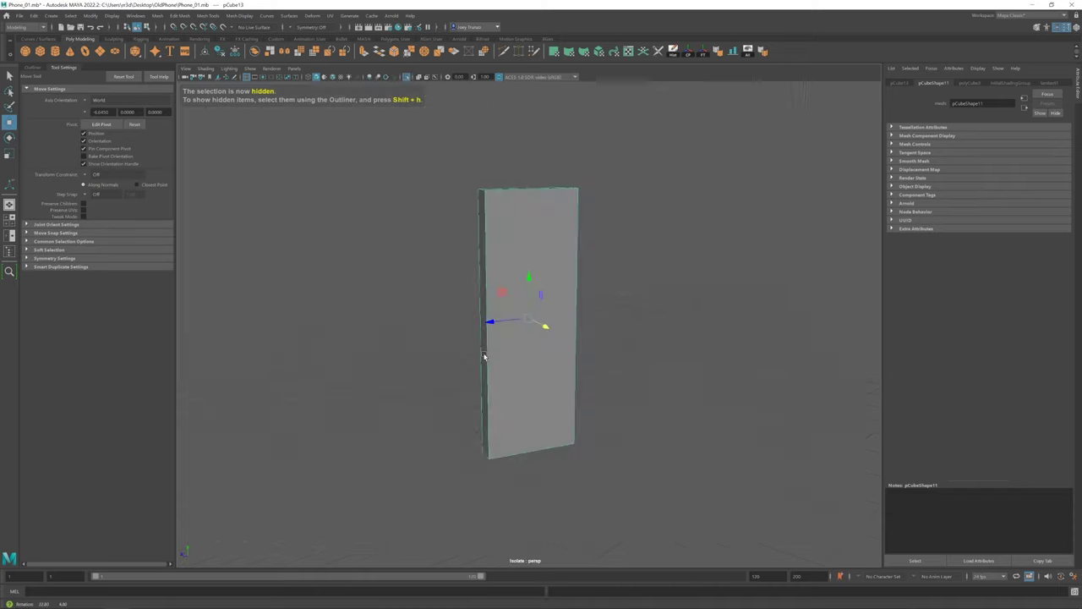
# Step: Insert edge loops across the strip and extrude-inset its front face
pyautogui.click(207, 16)
pyautogui.click(237, 84)
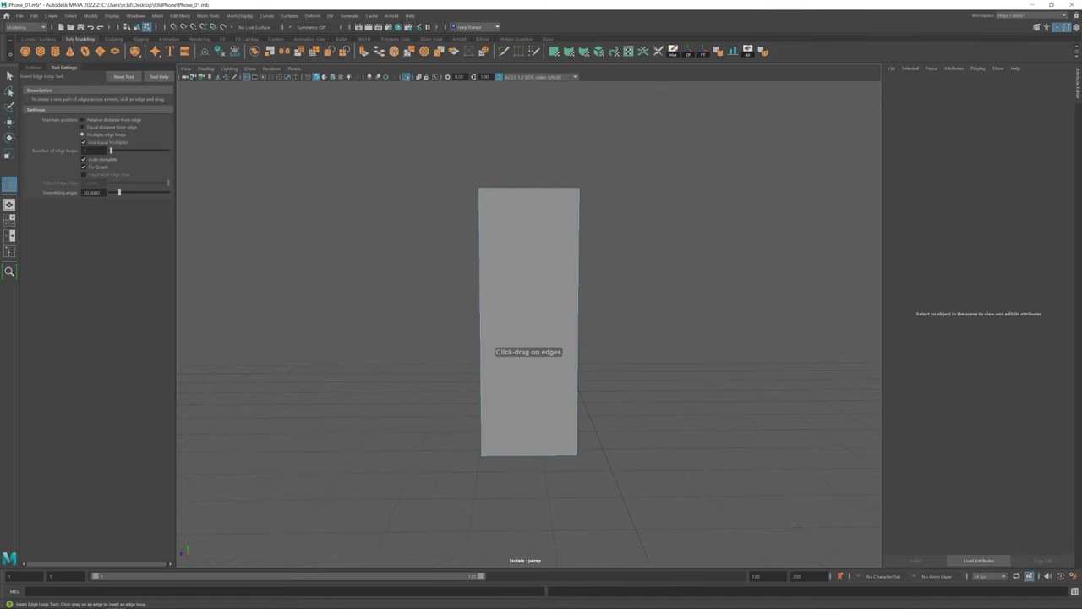
pyautogui.click(488, 263)
pyautogui.press('r')
pyautogui.press('g')
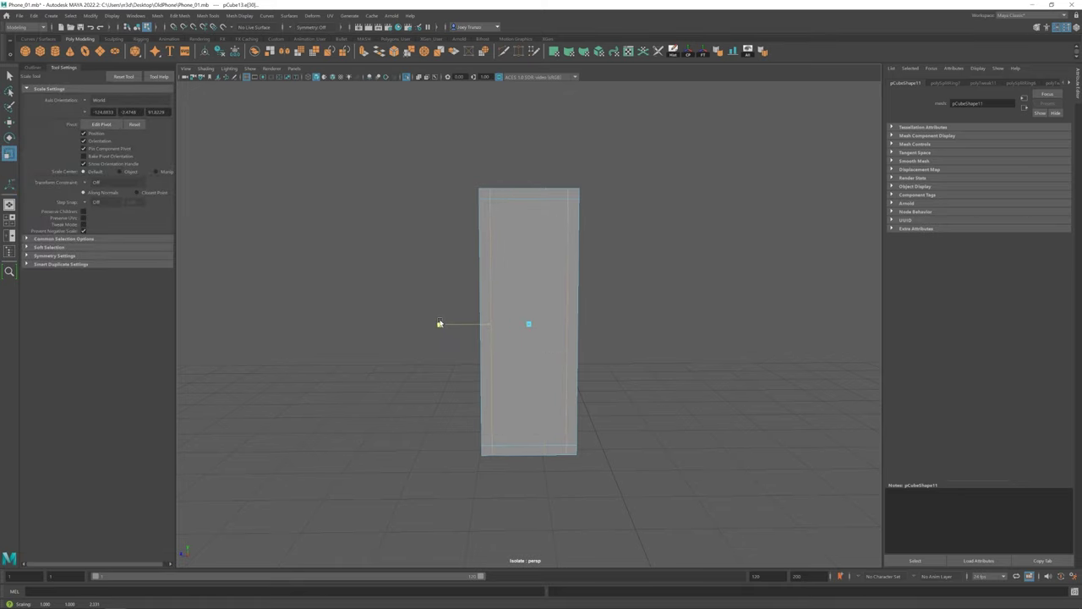
pyautogui.keyDown('shift'); pyautogui.moveTo(524, 268); pyautogui.dragTo(561, 258, button='right'); pyautogui.keyUp('shift')
# Step: Bridge the frame's inner edges closed, bevel it at 2 segments, 0.597 fraction, then exit isolation
pyautogui.click(179, 15)
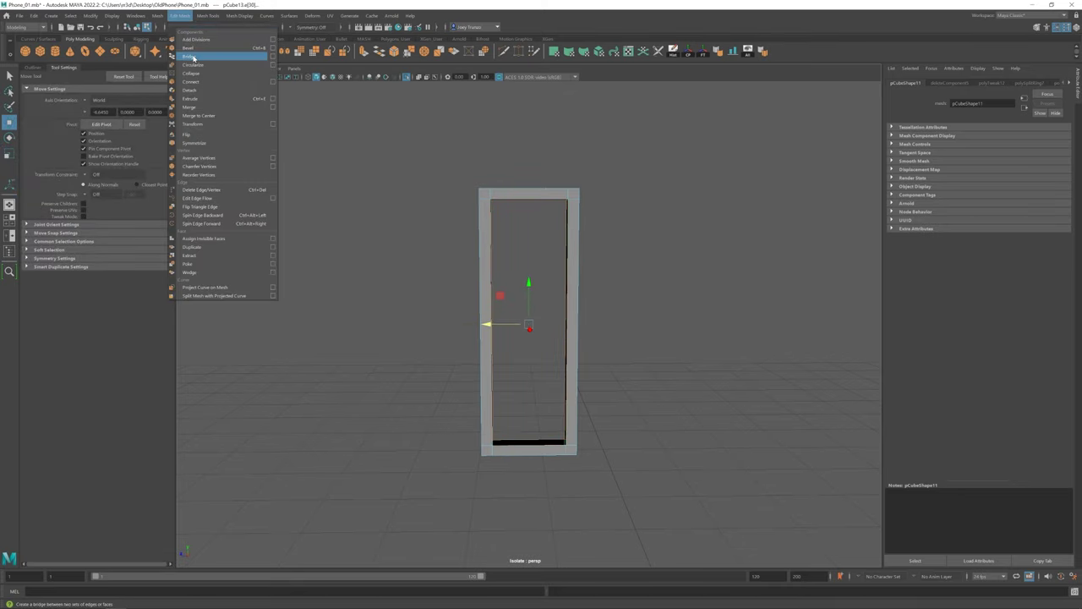
pyautogui.click(652, 184)
pyautogui.keyDown('alt'); pyautogui.moveTo(652, 184); pyautogui.dragTo(585, 247); pyautogui.keyUp('alt')
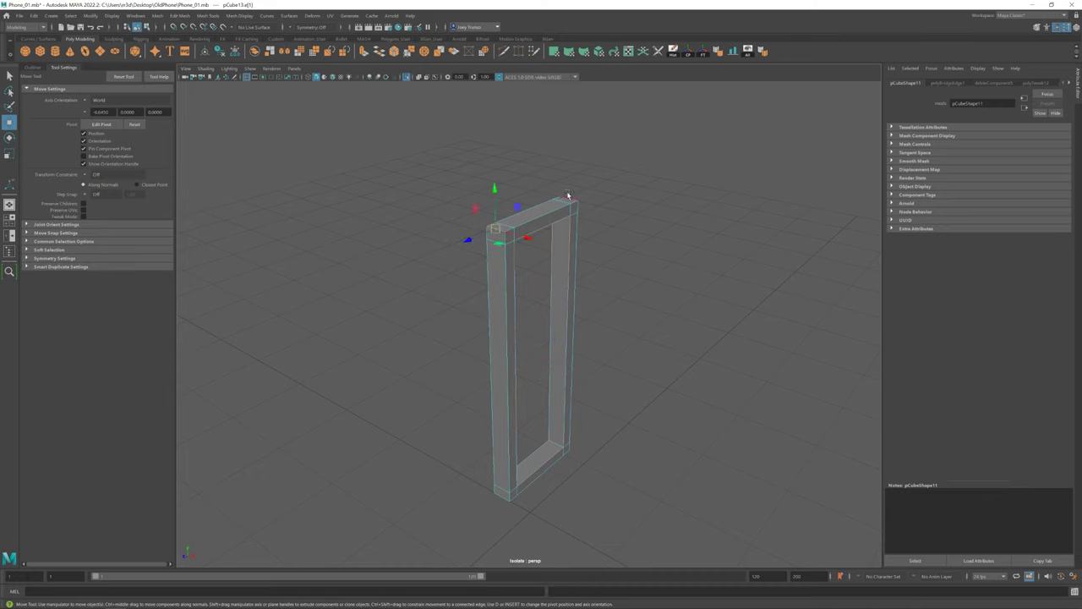
pyautogui.hotkey('ctrl', 'b')
pyautogui.hotkey('ctrl', '1')
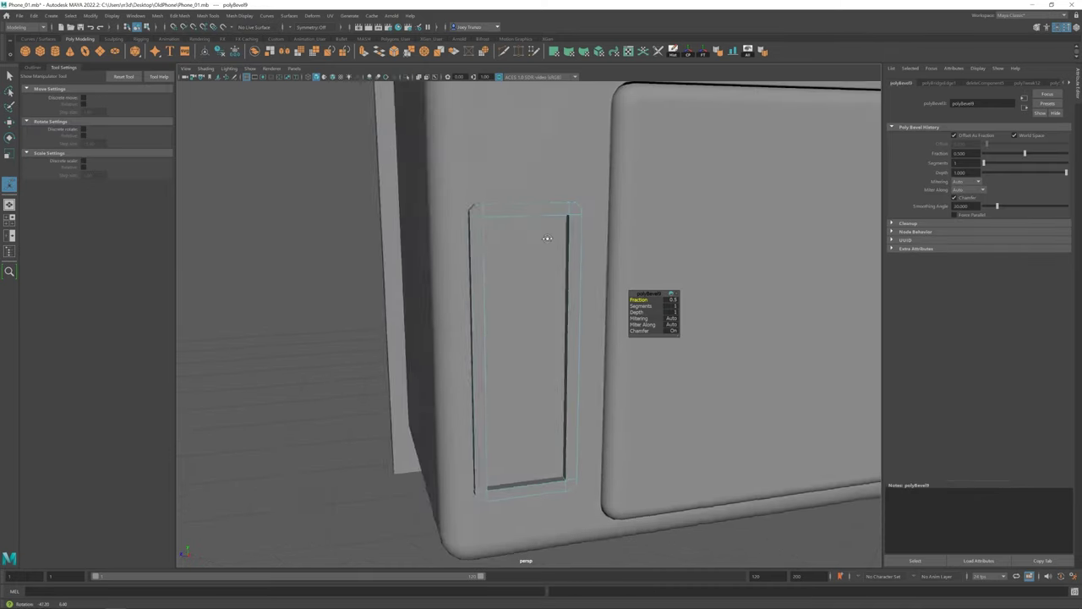
pyautogui.press('w')
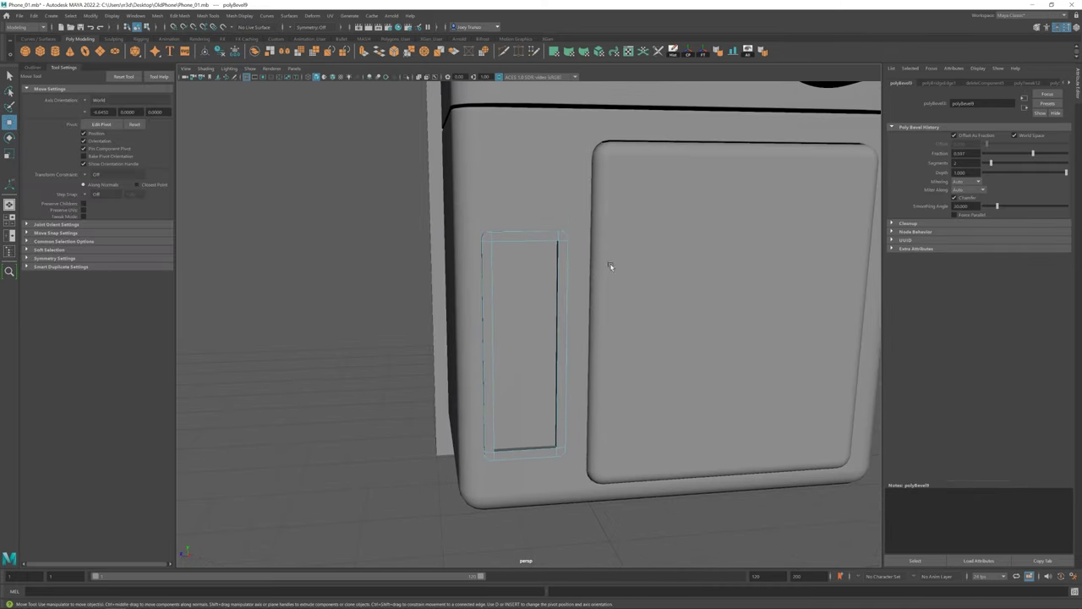
pyautogui.keyDown('alt'); pyautogui.moveTo(609, 265); pyautogui.dragTo(476, 320); pyautogui.keyUp('alt')
pyautogui.click(476, 320)
pyautogui.press('f')
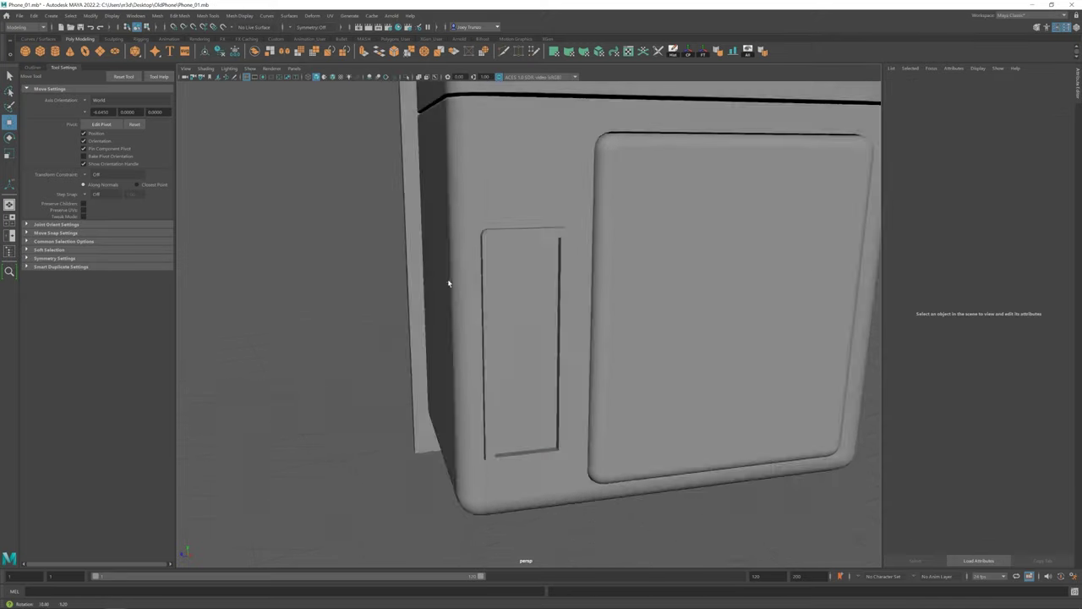
pyautogui.keyDown('alt'); pyautogui.moveTo(447, 283); pyautogui.dragTo(398, 88); pyautogui.keyUp('alt')
# Step: Isolate the frame and bevel its selected inner edges at 0.242 fraction
pyautogui.hotkey('ctrl', '1')
pyautogui.press('f')
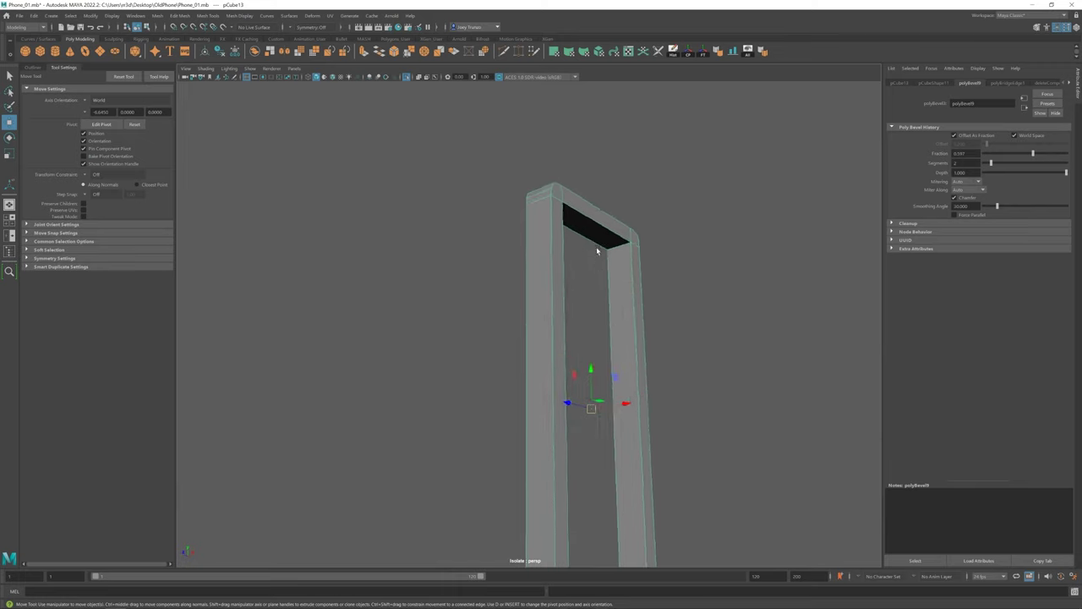
pyautogui.keyDown('alt'); pyautogui.moveTo(592, 237); pyautogui.dragTo(525, 220); pyautogui.keyUp('alt')
pyautogui.click(180, 15)
pyautogui.click(195, 35)
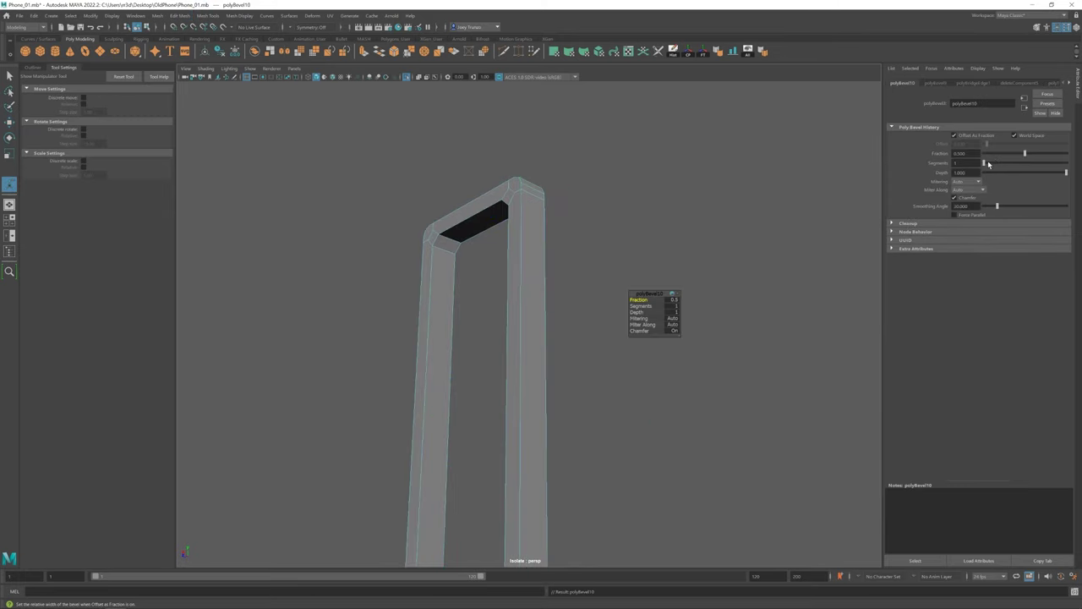
pyautogui.moveTo(524, 279)
pyautogui.keyDown('alt'); pyautogui.mouseDown()
pyautogui.moveTo(382, 211)
pyautogui.moveTo(391, 203)
pyautogui.mouseUp(); pyautogui.keyUp('alt')
# Step: Bevel the frame's outer edges again with 2 segments at 1.000 fraction
pyautogui.hotkey('ctrl', '1')
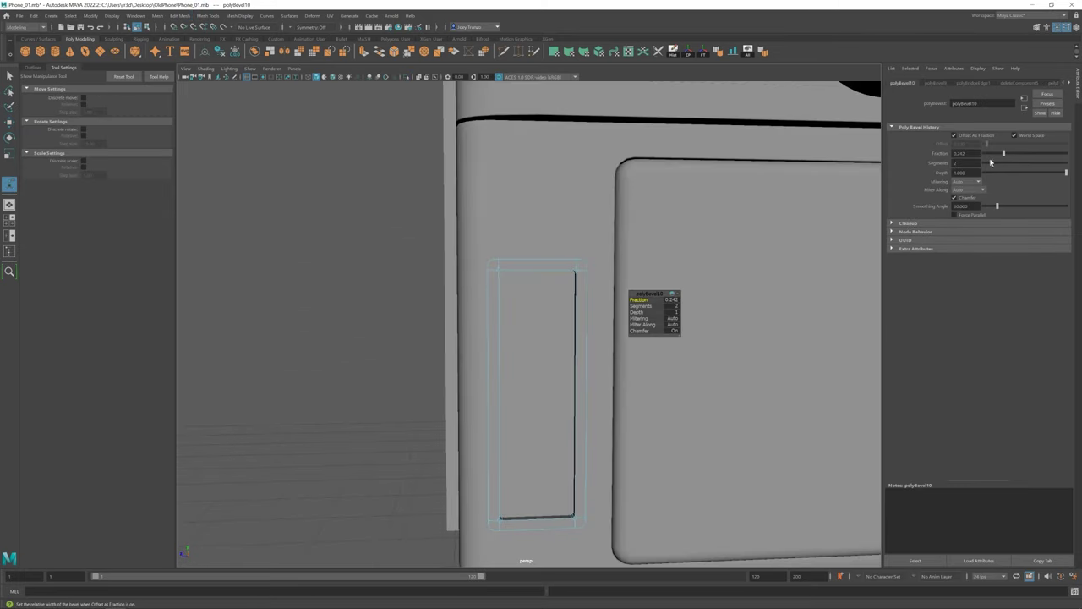
pyautogui.press('w')
pyautogui.keyDown('alt'); pyautogui.moveTo(358, 343); pyautogui.dragTo(473, 355); pyautogui.keyUp('alt')
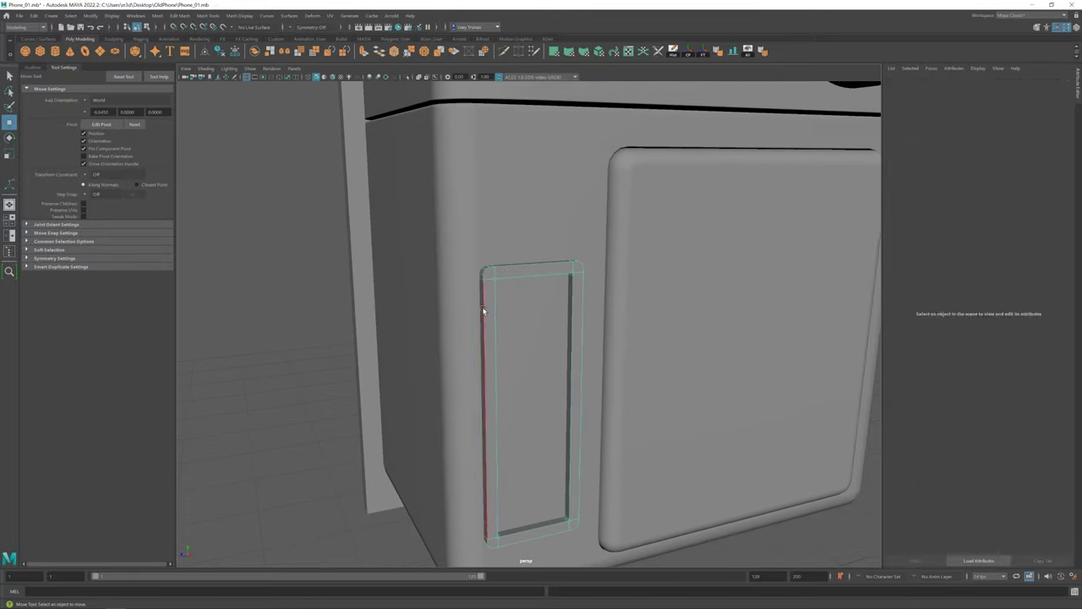
pyautogui.click(483, 397)
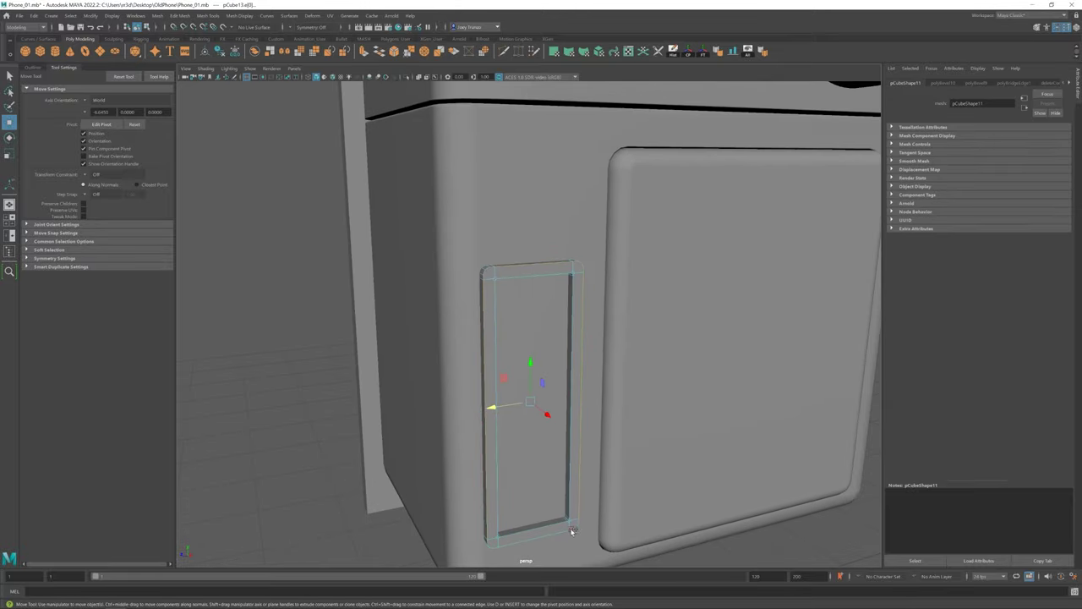
pyautogui.moveTo(489, 546)
pyautogui.keyDown('alt'); pyautogui.mouseDown()
pyautogui.moveTo(495, 495)
pyautogui.moveTo(640, 428)
pyautogui.moveTo(623, 430)
pyautogui.mouseUp(); pyautogui.keyUp('alt')
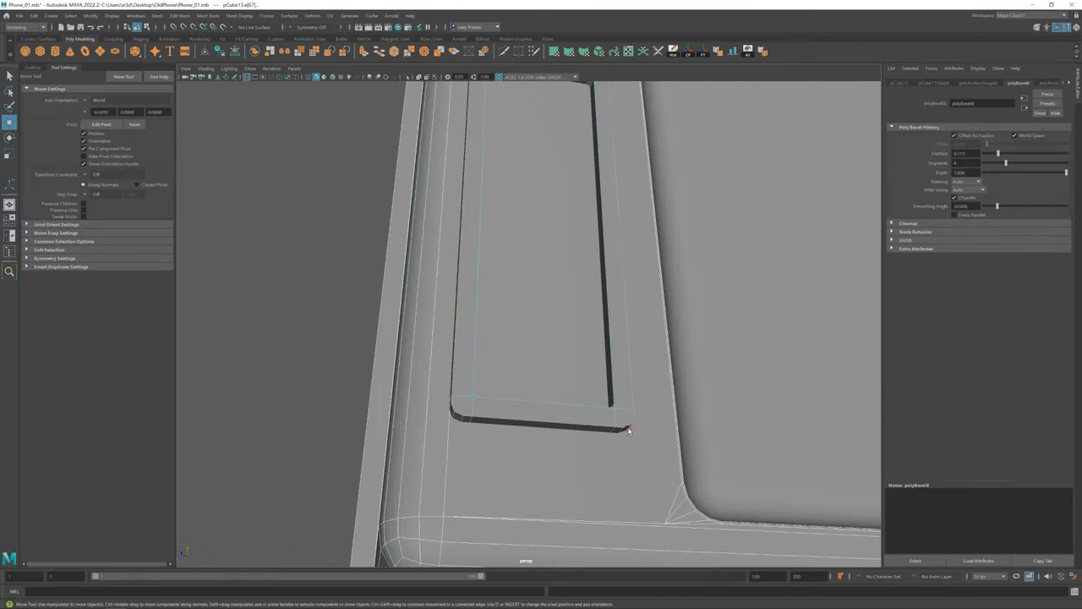
pyautogui.keyDown('alt'); pyautogui.moveTo(627, 423); pyautogui.dragTo(483, 409, button='right'); pyautogui.keyUp('alt')
pyautogui.keyDown('alt'); pyautogui.moveTo(483, 409); pyautogui.dragTo(470, 364); pyautogui.keyUp('alt')
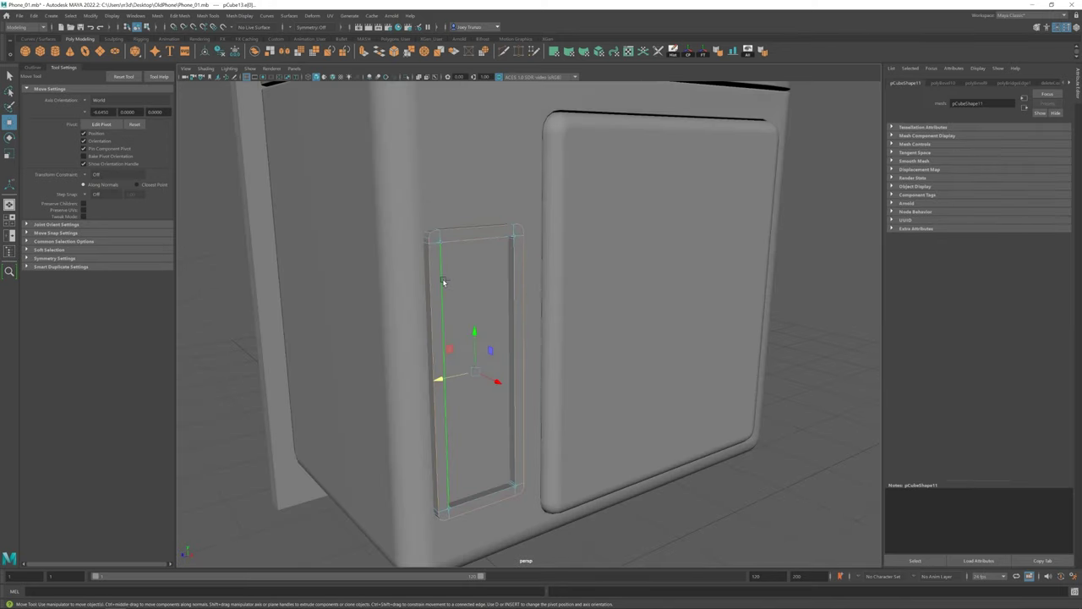
pyautogui.hotkey('ctrl', 'b')
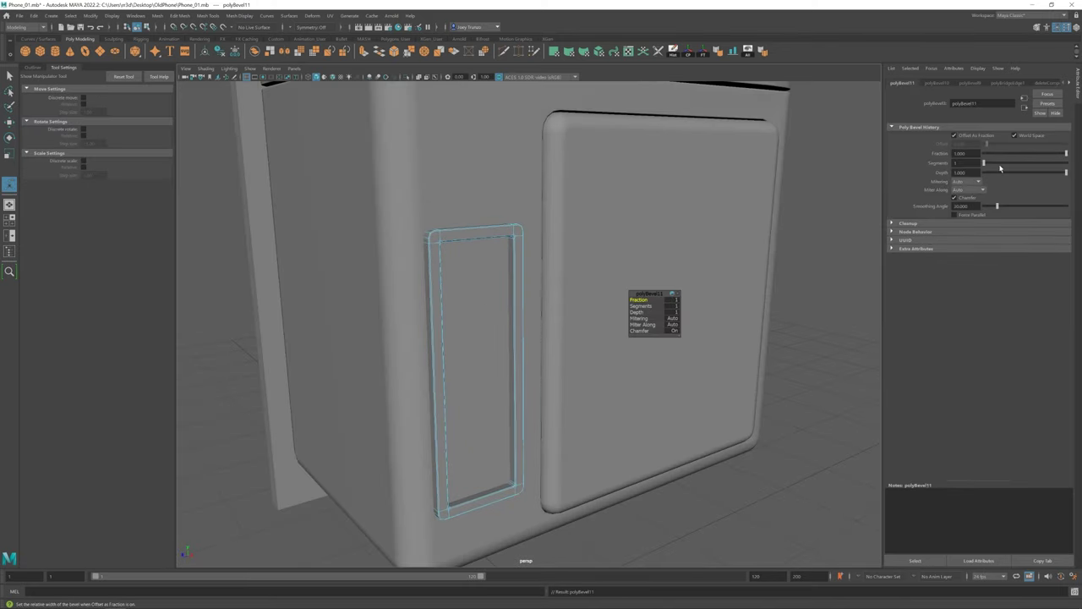
pyautogui.press('r')
pyautogui.moveTo(643, 355)
pyautogui.keyDown('alt'); pyautogui.mouseDown()
pyautogui.moveTo(487, 347)
pyautogui.moveTo(507, 298)
pyautogui.moveTo(465, 279)
pyautogui.mouseUp(); pyautogui.keyUp('alt')
pyautogui.click(507, 298)
pyautogui.hotkey('ctrl', '1')
# Step: Scale and move the thin panel pCube14 so it sits inside the side frame
pyautogui.moveTo(465, 279); pyautogui.dragTo(465, 277, button='right')
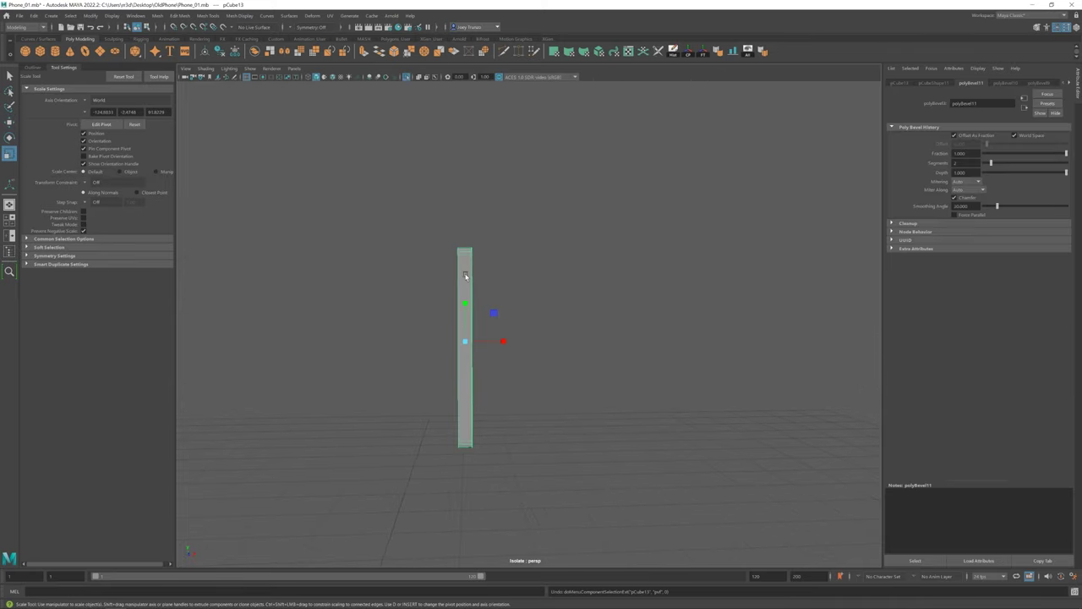
pyautogui.moveTo(389, 183); pyautogui.dragTo(461, 497)
pyautogui.moveTo(407, 216); pyautogui.dragTo(485, 460)
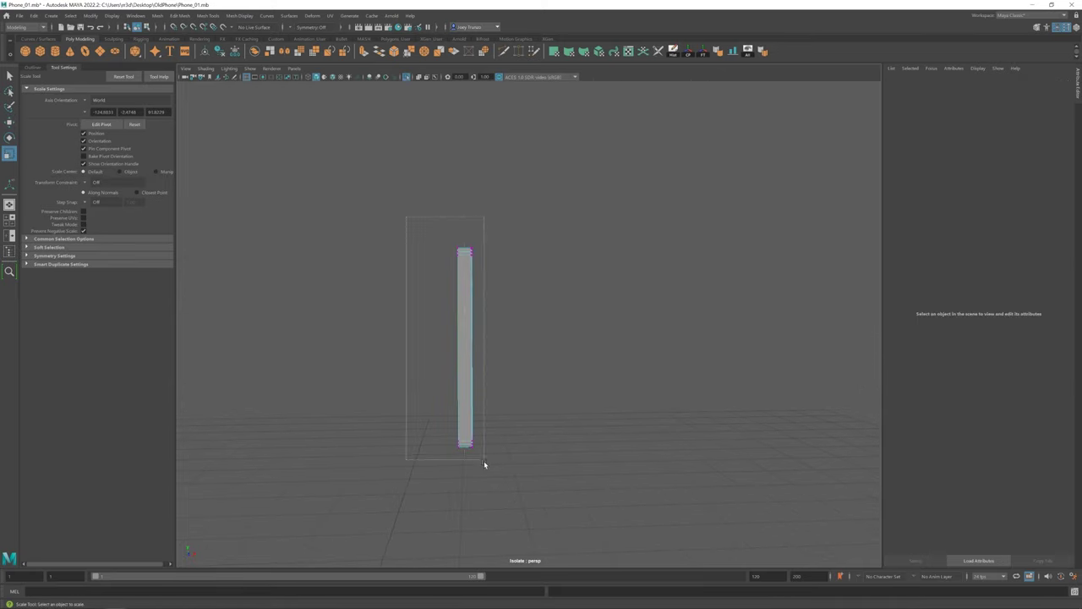
pyautogui.press('w')
pyautogui.click(407, 77)
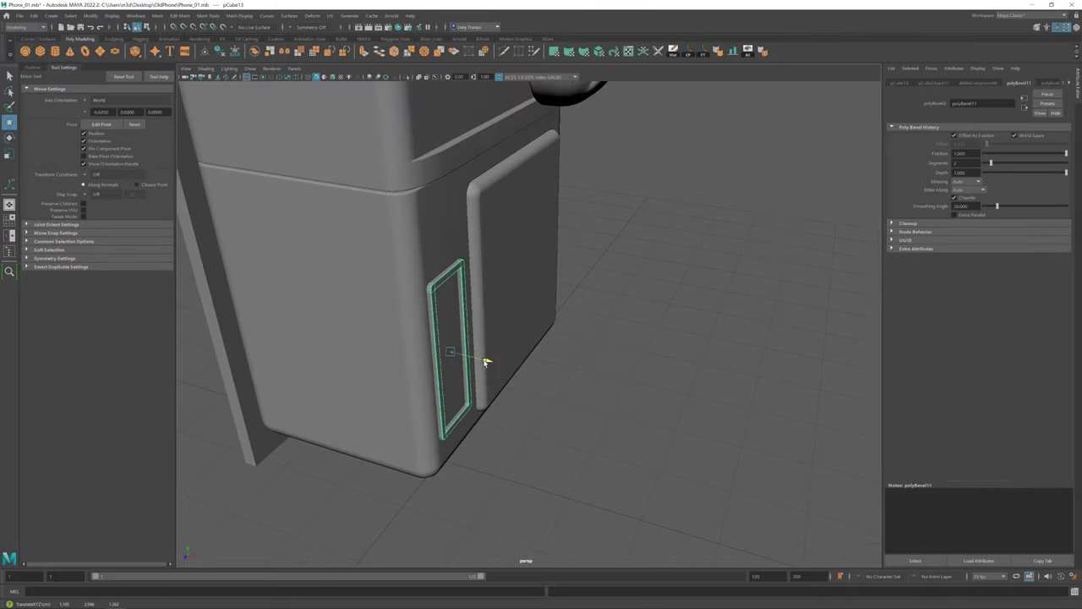
pyautogui.click(594, 466)
pyautogui.keyDown('alt'); pyautogui.moveTo(593, 466); pyautogui.dragTo(456, 277); pyautogui.keyUp('alt')
pyautogui.keyDown('alt'); pyautogui.moveTo(485, 361); pyautogui.dragTo(575, 355); pyautogui.keyUp('alt')
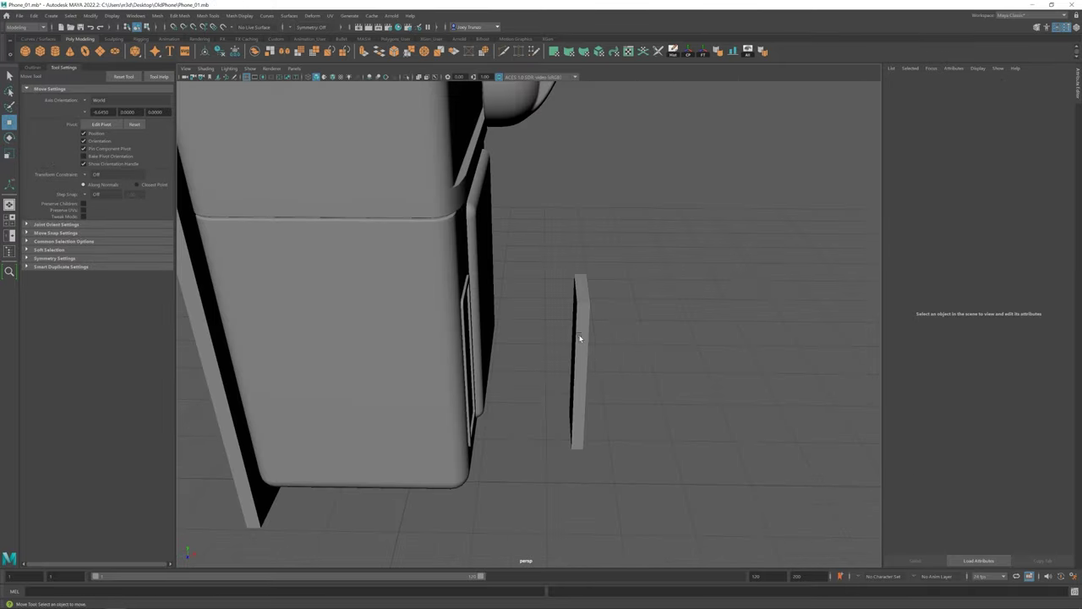
pyautogui.click(575, 363)
pyautogui.press('r')
pyautogui.moveTo(508, 360)
pyautogui.keyDown('alt'); pyautogui.mouseDown()
pyautogui.moveTo(490, 349)
pyautogui.moveTo(484, 304)
pyautogui.moveTo(495, 372)
pyautogui.moveTo(437, 372)
pyautogui.mouseUp(); pyautogui.keyUp('alt')
pyautogui.press('w')
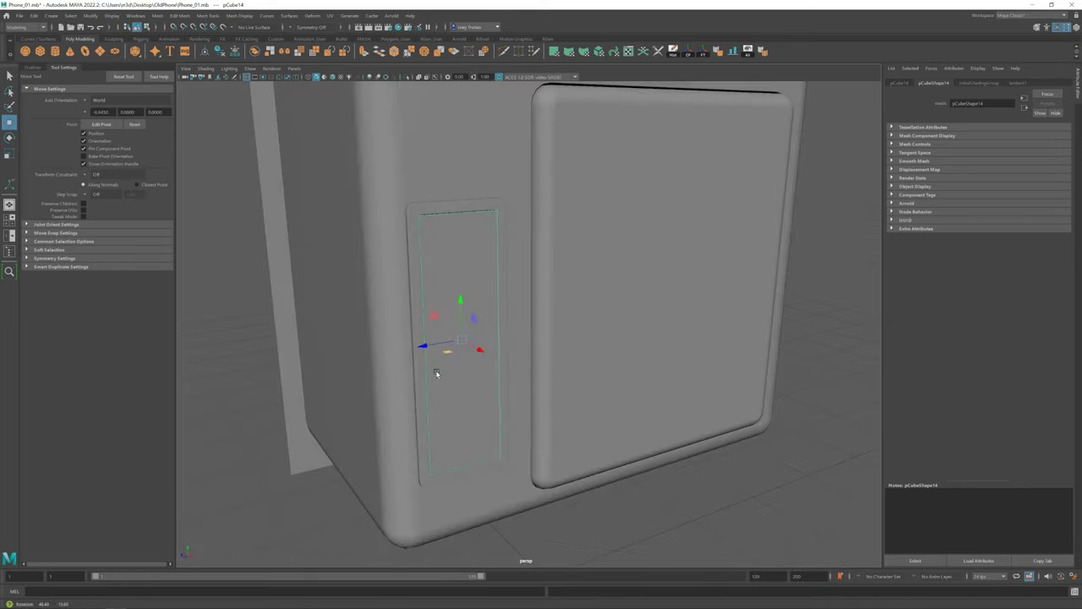
pyautogui.scroll(3, 481, 324)
pyautogui.keyDown('alt'); pyautogui.moveTo(481, 324); pyautogui.dragTo(394, 252); pyautogui.keyUp('alt')
# Step: Round the panel's vertical edge with a 2-segment bevel and shift its edge loops into place
pyautogui.click(518, 230)
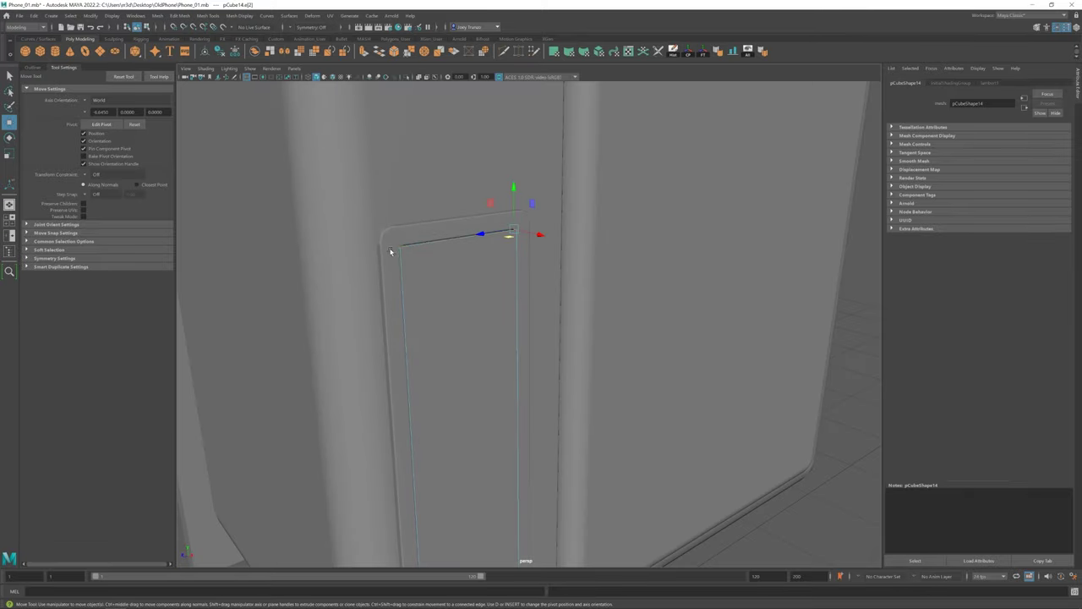
pyautogui.hotkey('ctrl', 'b')
pyautogui.moveTo(984, 164); pyautogui.dragTo(991, 163)
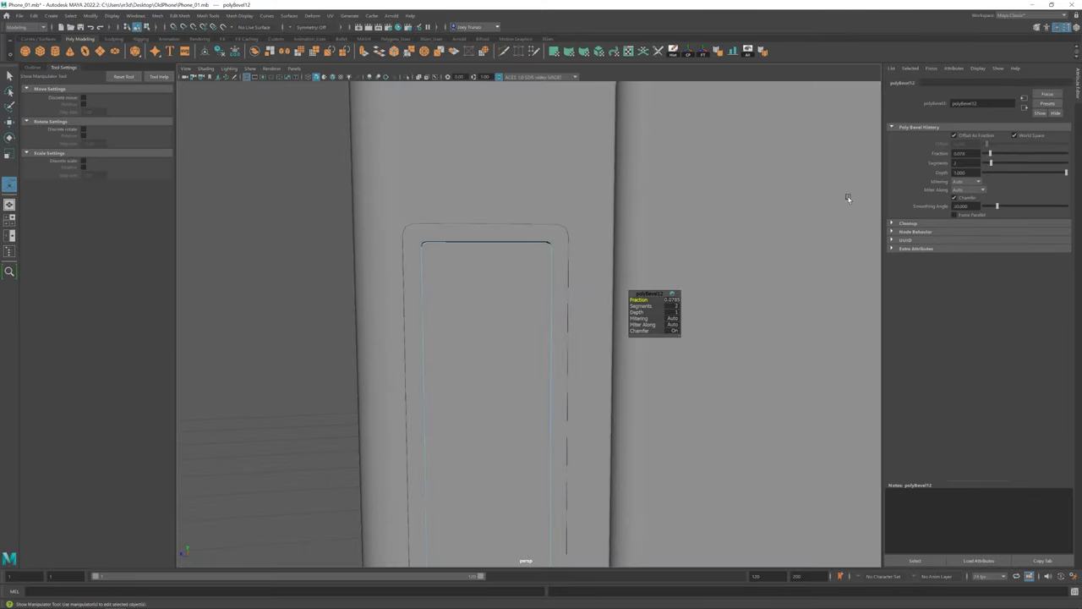
pyautogui.press('w')
pyautogui.doubleClick(489, 244)
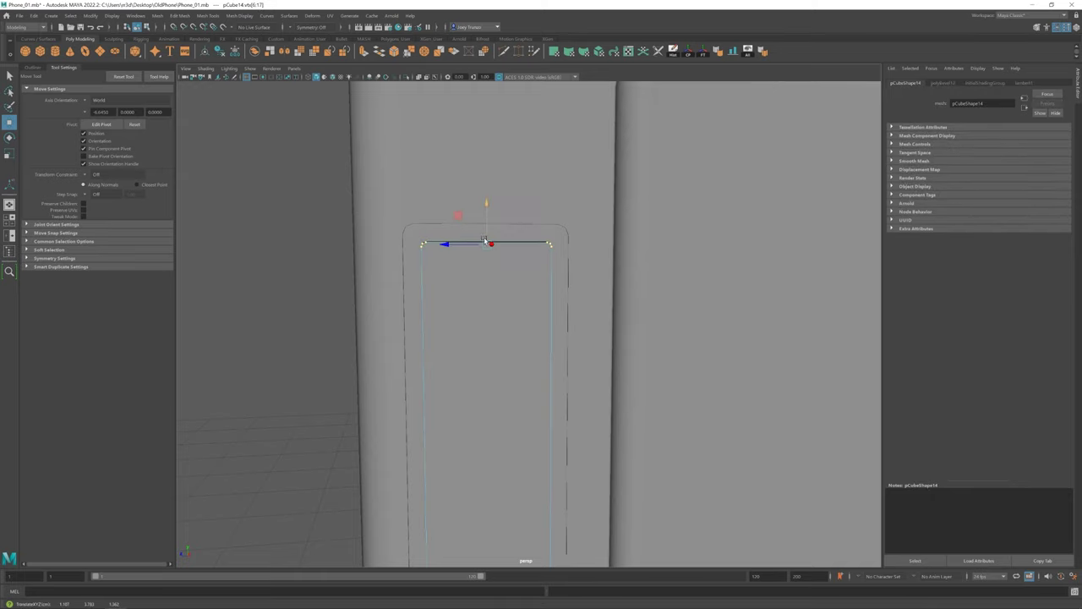
pyautogui.scroll(-2, 372, 355)
pyautogui.click(489, 378)
pyautogui.scroll(-3, 418, 169)
pyautogui.scroll(3, 417, 248)
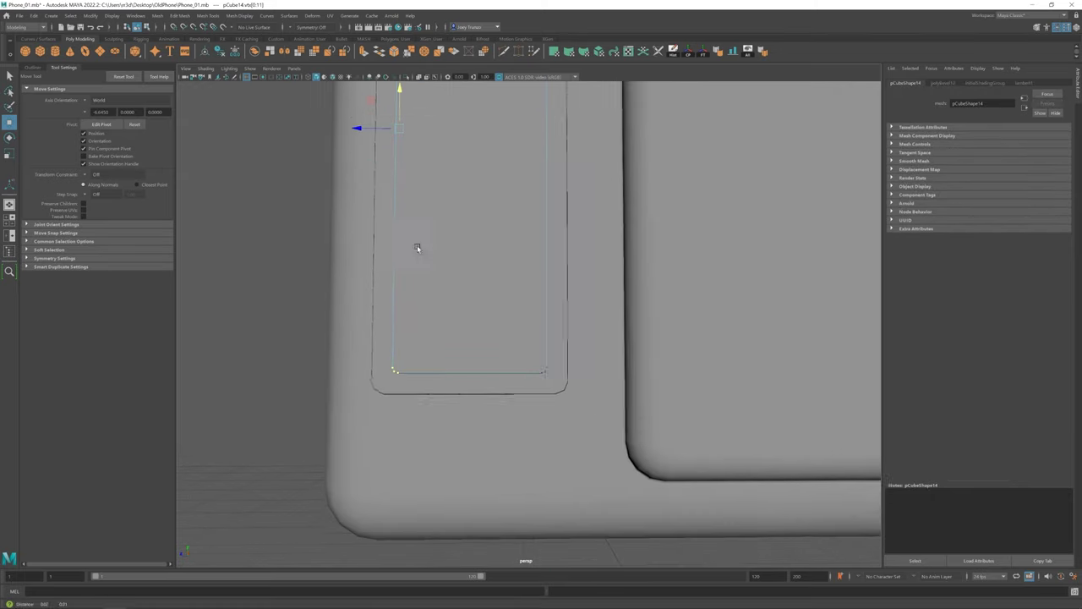
pyautogui.click(422, 211)
pyautogui.keyDown('alt'); pyautogui.moveTo(550, 280); pyautogui.dragTo(550, 390); pyautogui.keyUp('alt')
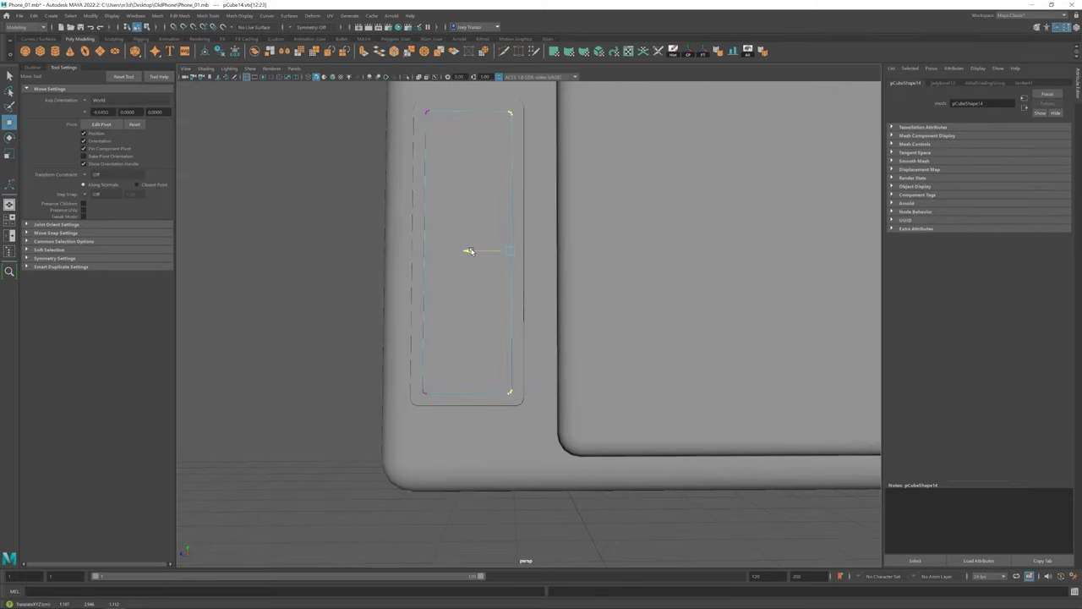
pyautogui.moveTo(469, 251)
pyautogui.keyDown('alt'); pyautogui.mouseDown()
pyautogui.moveTo(527, 285)
pyautogui.moveTo(553, 321)
pyautogui.moveTo(570, 489)
pyautogui.moveTo(645, 319)
pyautogui.mouseUp(); pyautogui.keyUp('alt')
# Step: Bevel the panel's face edge loop with Edit Mesh > Bevel to form the inset border
pyautogui.press('4')
pyautogui.press('5')
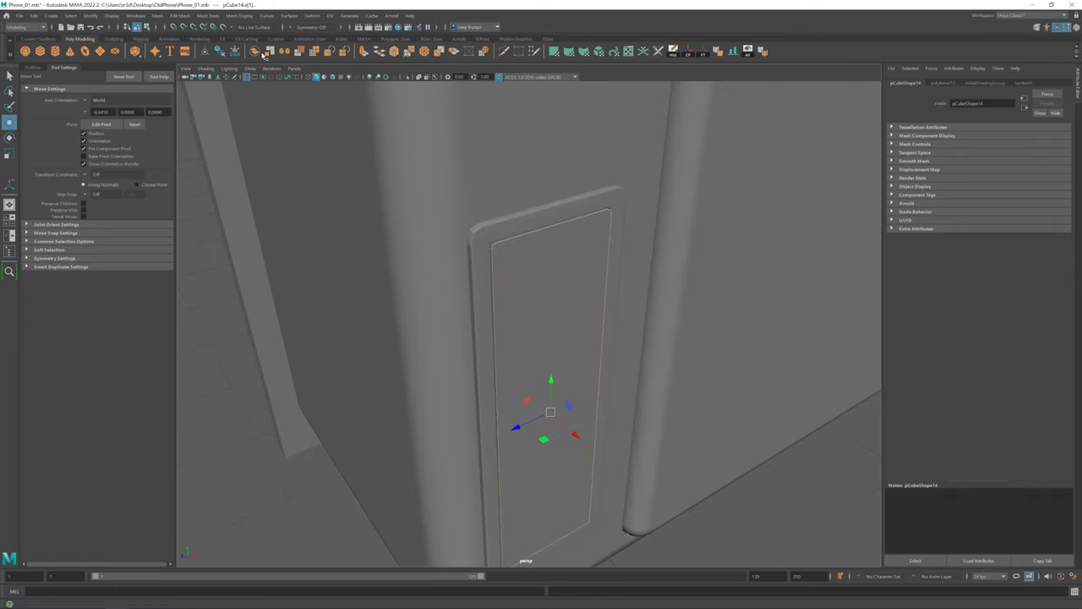
pyautogui.click(179, 16)
pyautogui.click(192, 41)
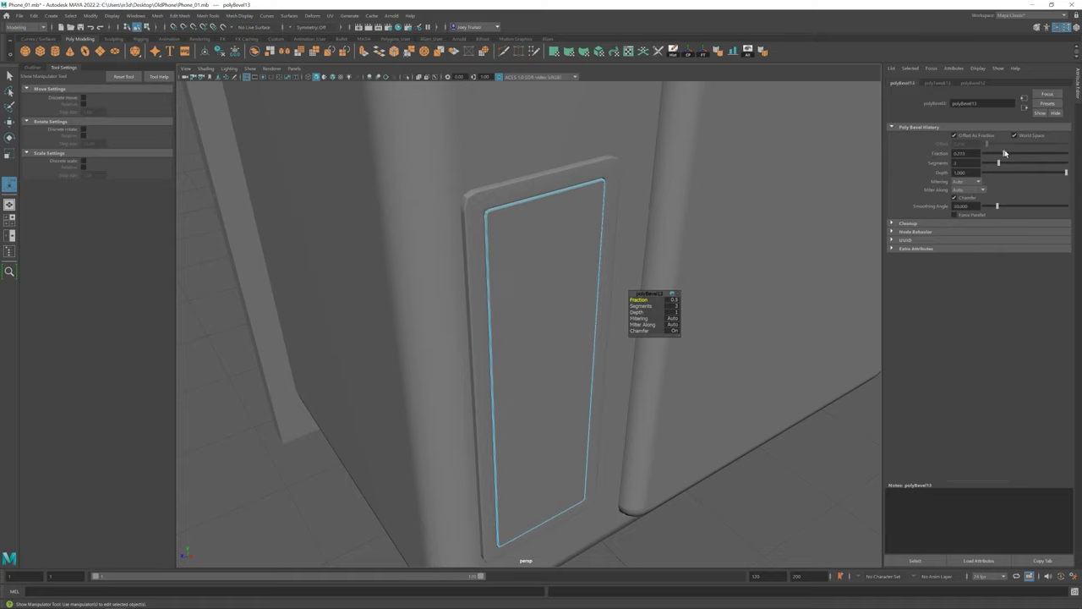
pyautogui.press('w')
pyautogui.keyDown('alt'); pyautogui.moveTo(636, 201); pyautogui.dragTo(473, 387); pyautogui.keyUp('alt')
pyautogui.scroll(3, 512, 271)
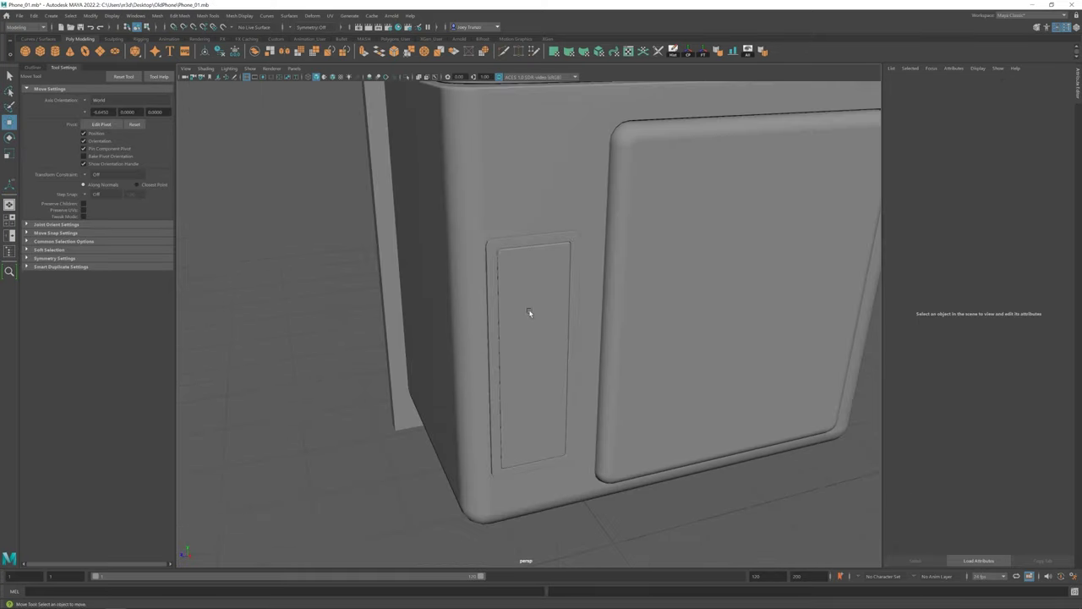
pyautogui.keyDown('alt'); pyautogui.moveTo(592, 329); pyautogui.dragTo(548, 353); pyautogui.keyUp('alt')
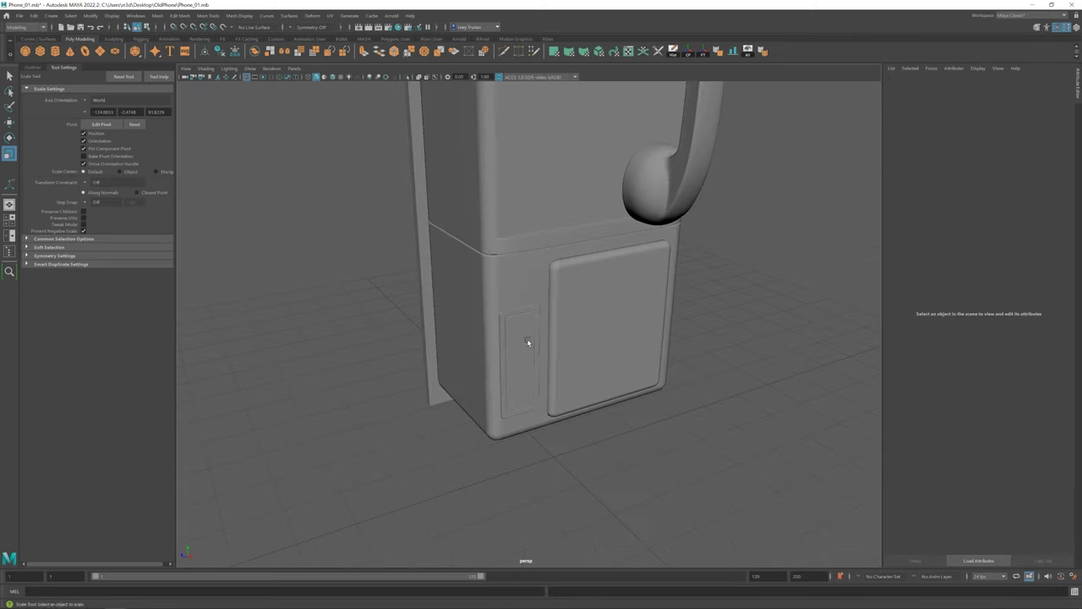
pyautogui.click(528, 341)
pyautogui.moveTo(528, 341)
pyautogui.keyDown('alt'); pyautogui.mouseDown()
pyautogui.moveTo(501, 371)
pyautogui.moveTo(597, 396)
pyautogui.moveTo(581, 338)
pyautogui.moveTo(592, 316)
pyautogui.moveTo(552, 290)
pyautogui.moveTo(540, 237)
pyautogui.mouseUp(); pyautogui.keyUp('alt')
pyautogui.press('w')
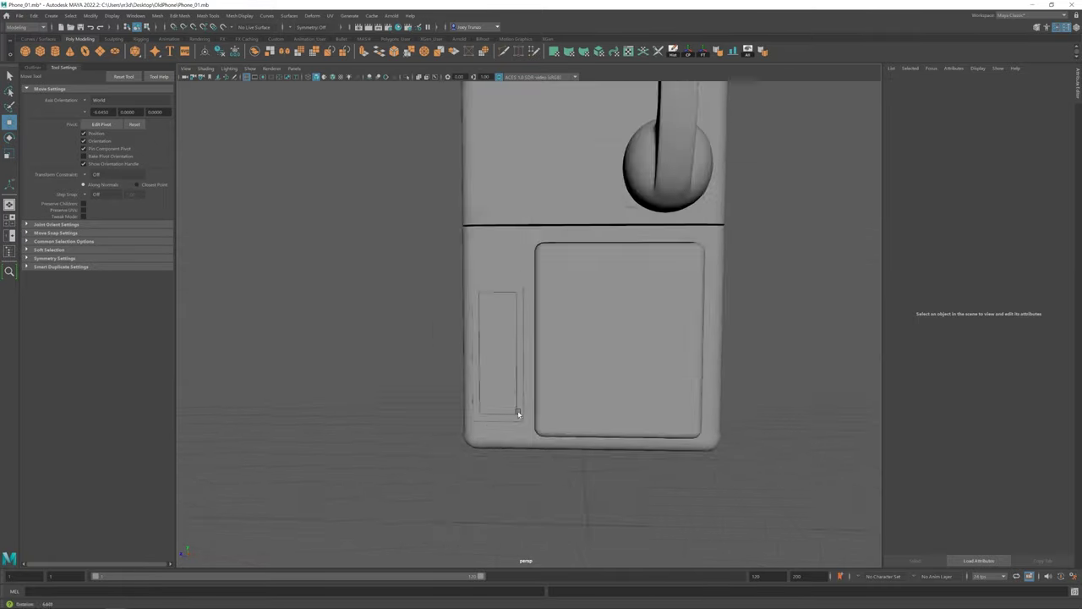
pyautogui.scroll(-5, 580, 379)
pyautogui.press('r')
pyautogui.click(549, 246)
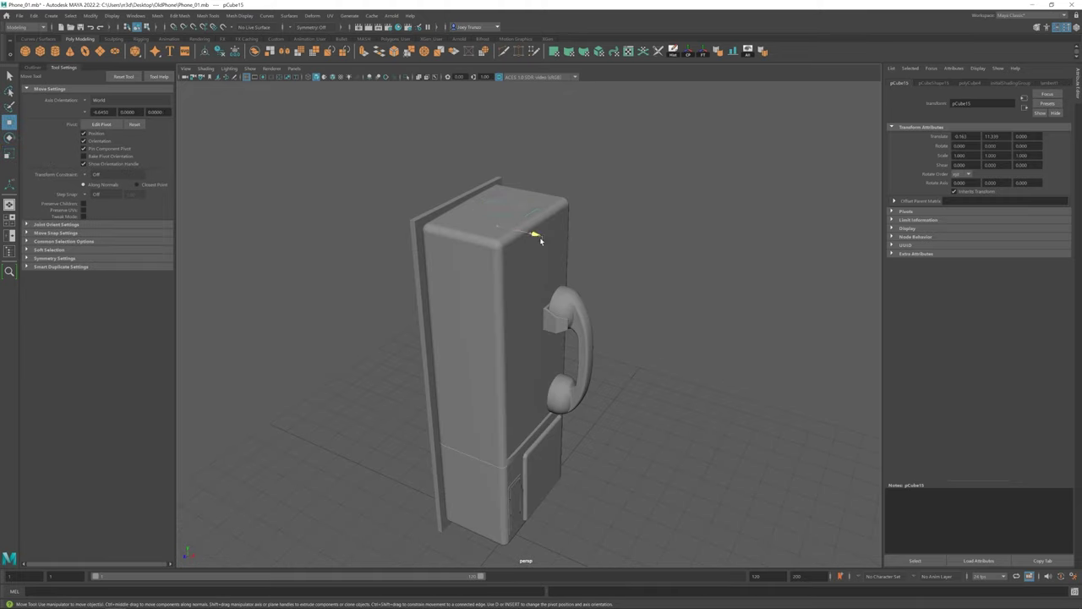
# Step: Reposition the small top block and select a pair of its vertices
pyautogui.press('w')
pyautogui.scroll(3, 571, 280)
pyautogui.moveTo(571, 280)
pyautogui.keyDown('alt'); pyautogui.mouseDown()
pyautogui.moveTo(499, 237)
pyautogui.moveTo(599, 291)
pyautogui.moveTo(495, 282)
pyautogui.mouseUp(); pyautogui.keyUp('alt')
pyautogui.press('r')
pyautogui.press('w')
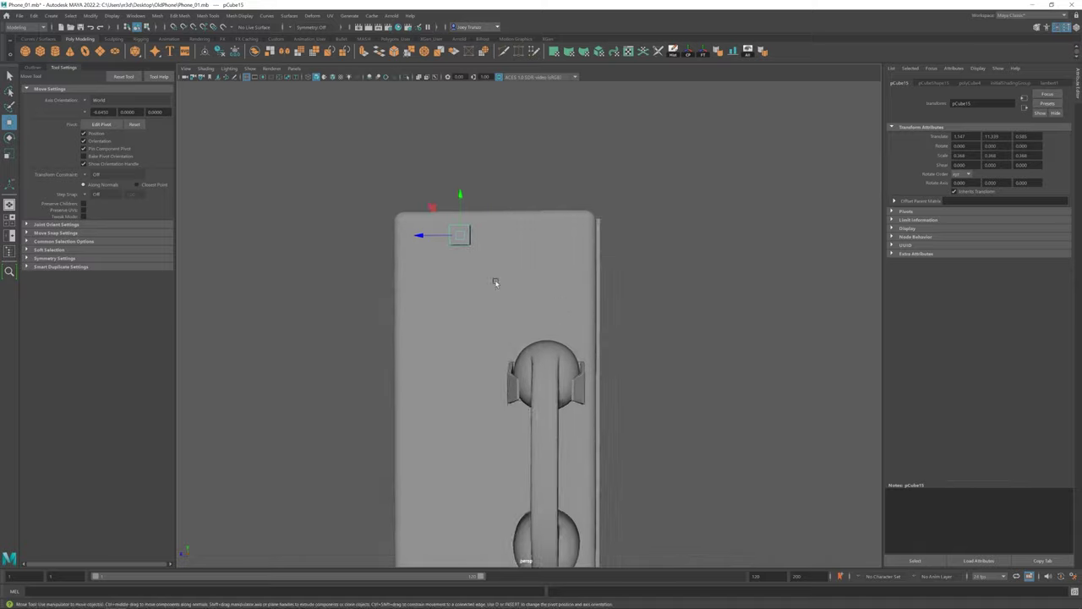
pyautogui.keyDown('alt'); pyautogui.moveTo(496, 282); pyautogui.dragTo(510, 302, button='middle'); pyautogui.keyUp('alt')
pyautogui.moveTo(480, 241)
pyautogui.mouseDown()
pyautogui.moveTo(503, 258)
pyautogui.moveTo(536, 258)
pyautogui.mouseUp()
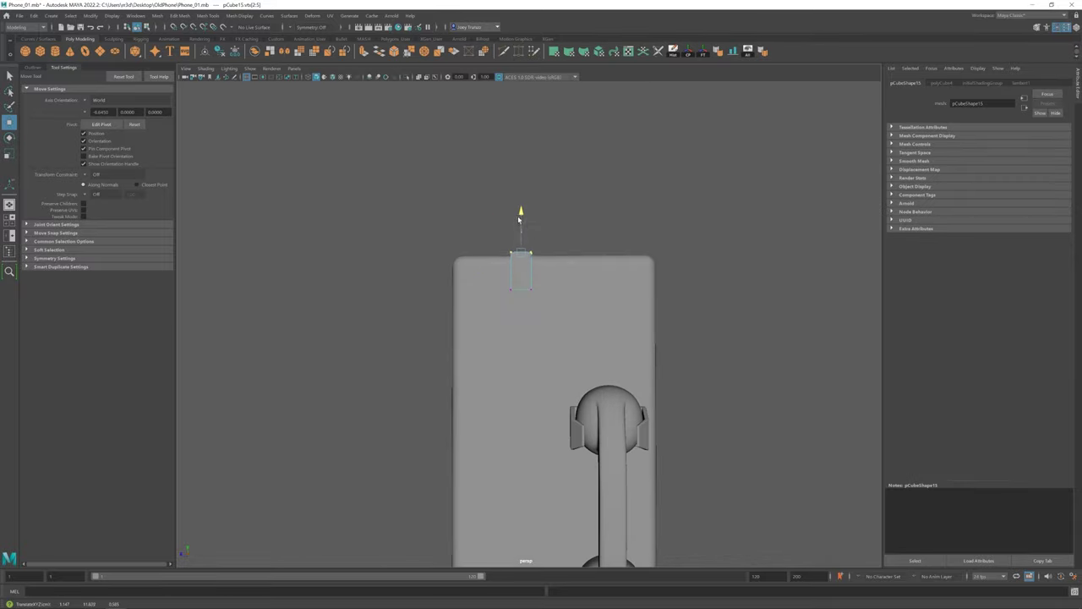
pyautogui.moveTo(520, 218)
pyautogui.keyDown('alt'); pyautogui.mouseDown()
pyautogui.moveTo(521, 246)
pyautogui.moveTo(648, 367)
pyautogui.mouseUp(); pyautogui.keyUp('alt')
pyautogui.keyDown('alt'); pyautogui.moveTo(563, 327); pyautogui.dragTo(609, 301); pyautogui.keyUp('alt')
pyautogui.scroll(2, 604, 332)
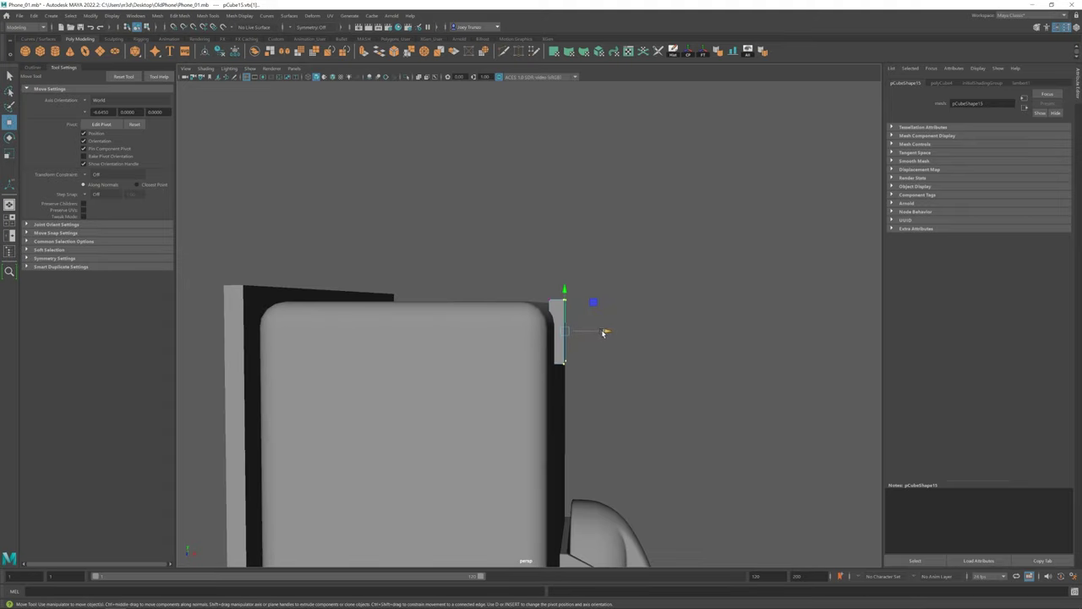
pyautogui.scroll(2, 604, 332)
pyautogui.scroll(2, 597, 297)
# Step: Try an edge loop, an edge extrusion and a repositioning of the block, then undo them
pyautogui.click(210, 15)
pyautogui.click(232, 76)
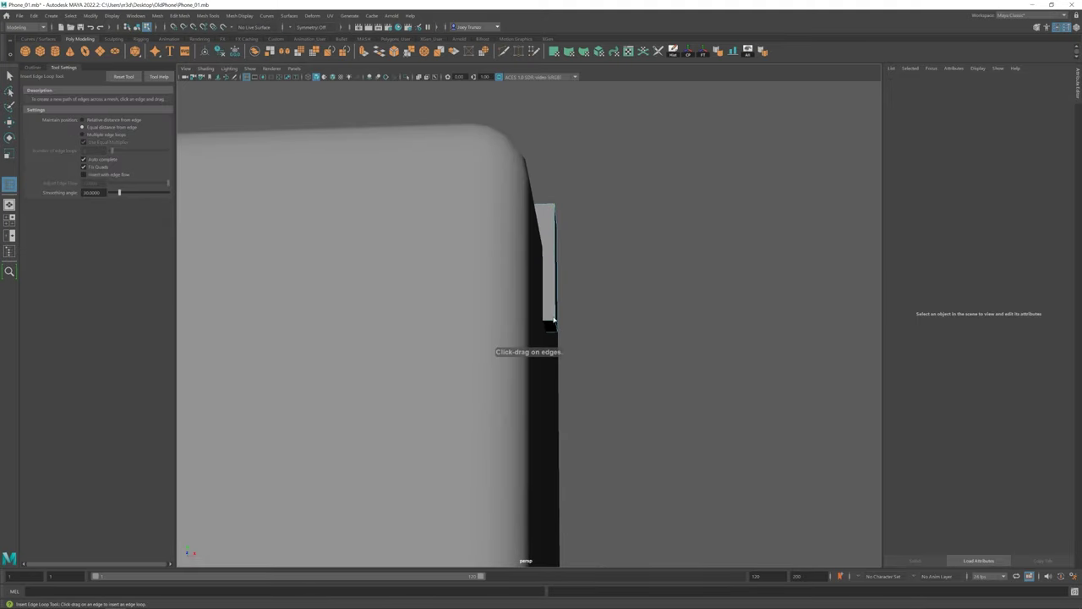
pyautogui.press('w')
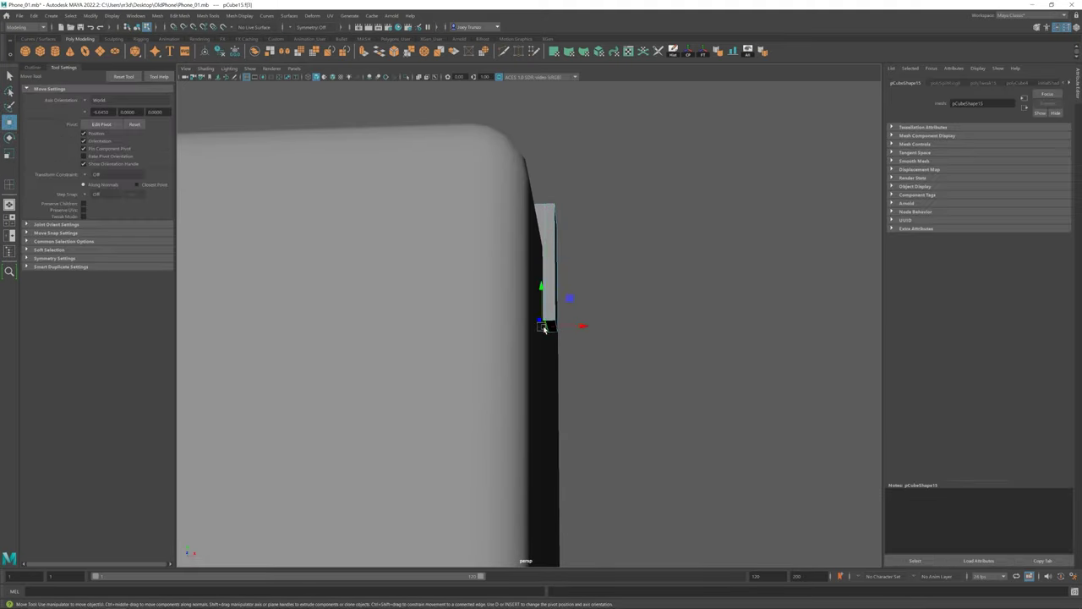
pyautogui.hotkey('ctrl', 'e')
pyautogui.moveTo(546, 322)
pyautogui.keyDown('alt'); pyautogui.mouseDown()
pyautogui.moveTo(510, 328)
pyautogui.moveTo(519, 309)
pyautogui.mouseUp(); pyautogui.keyUp('alt')
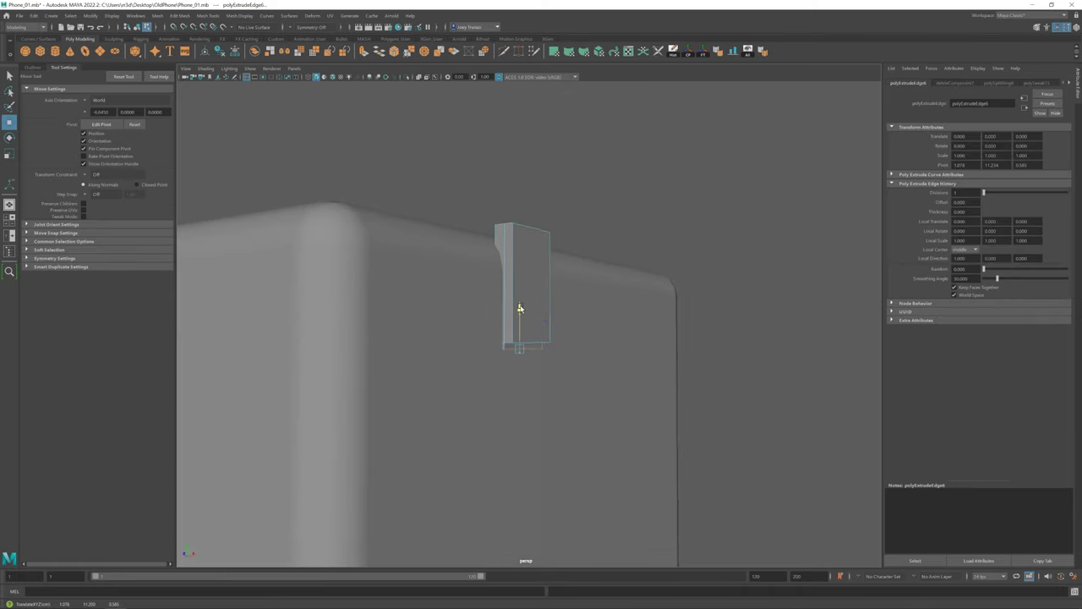
pyautogui.click(636, 203)
pyautogui.keyDown('alt'); pyautogui.moveTo(635, 203); pyautogui.dragTo(590, 341); pyautogui.keyUp('alt')
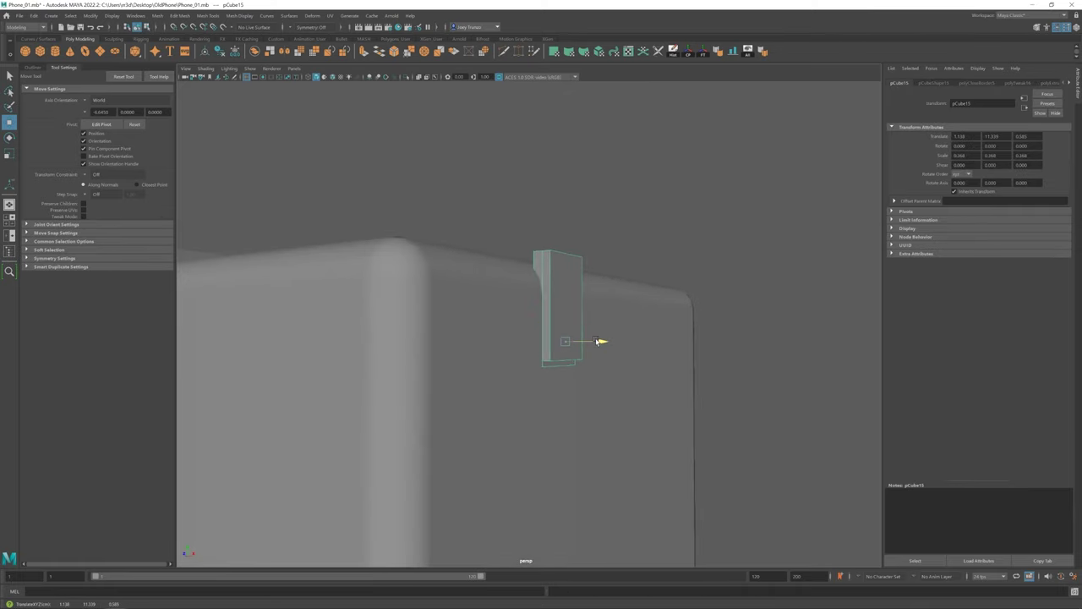
pyautogui.hotkey('ctrl', 'z')
pyautogui.hotkey('ctrl', 'z')
pyautogui.hotkey('ctrl', 'z')
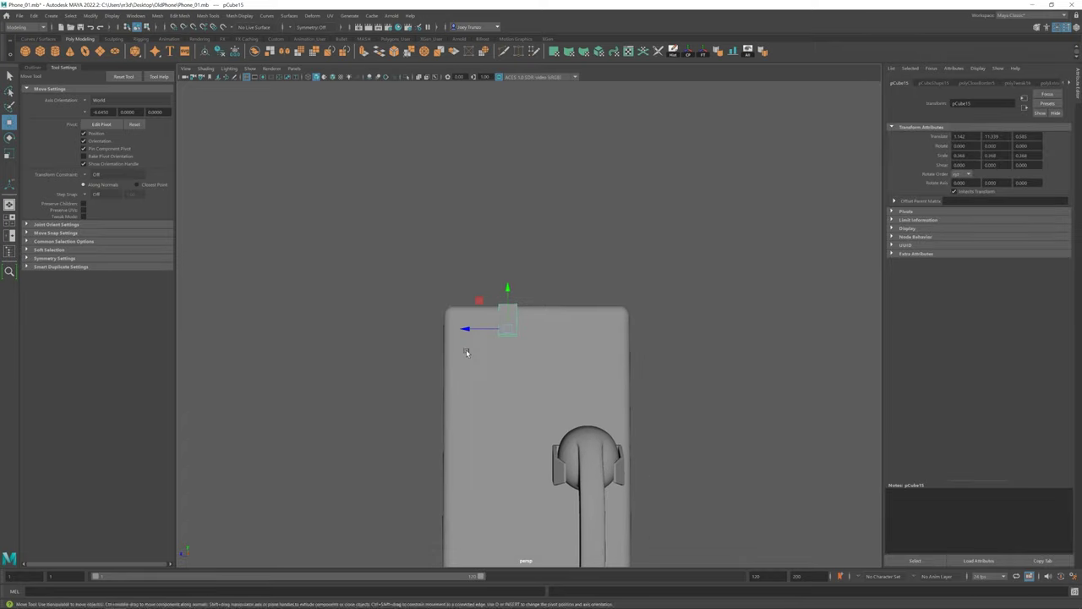
pyautogui.hotkey('ctrl', 'z')
pyautogui.hotkey('ctrl', 'z')
pyautogui.hotkey('ctrl', 'z')
pyautogui.hotkey('ctrl', 'z')
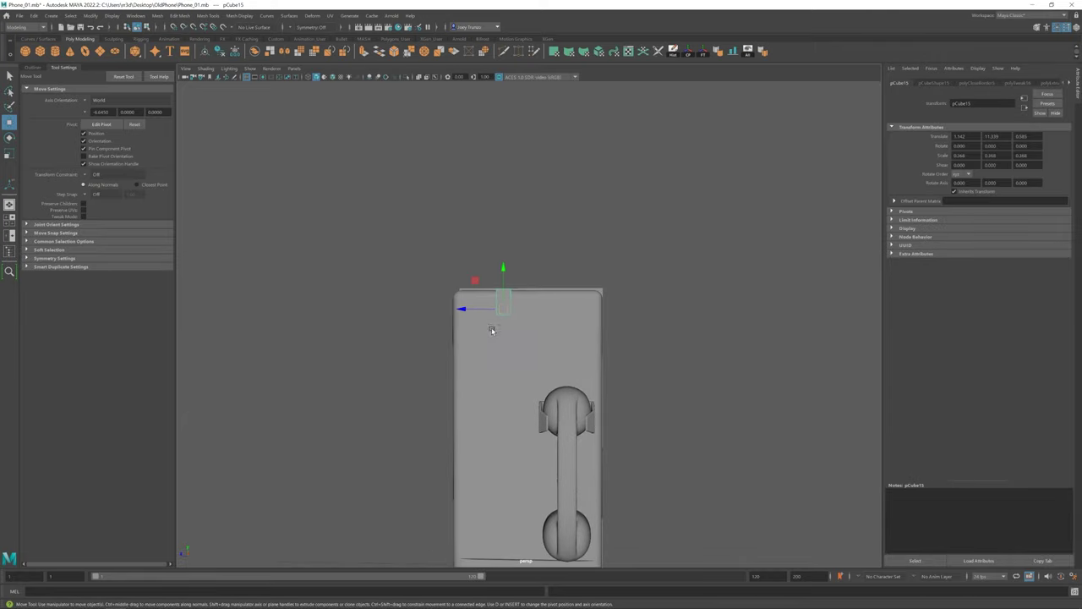
pyautogui.hotkey('ctrl', 'z')
pyautogui.hotkey('ctrl', 'z')
pyautogui.hotkey('ctrl', 'z')
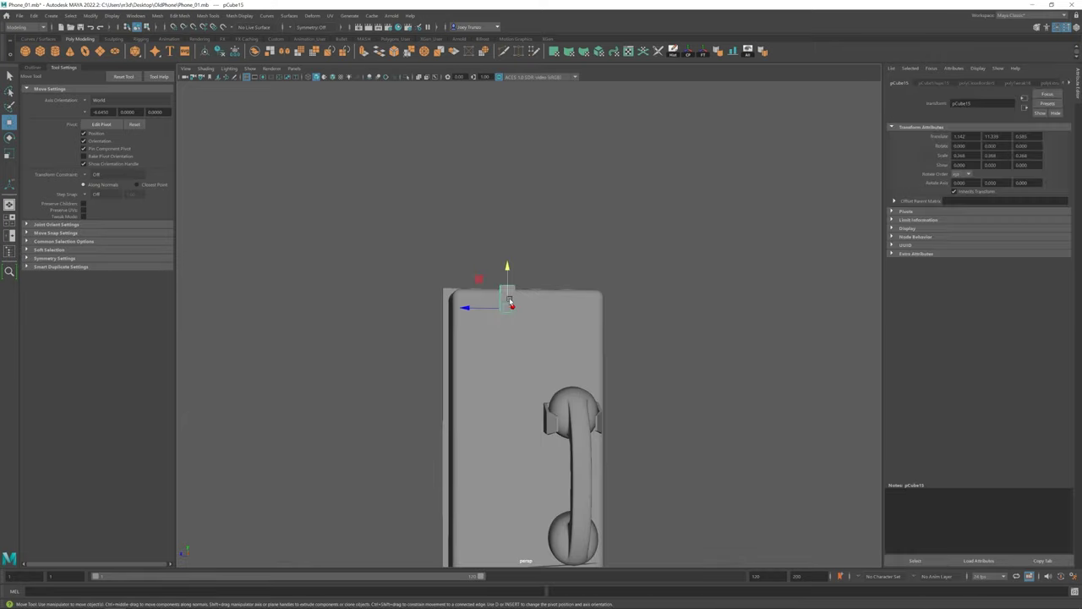
pyautogui.hotkey('ctrl', 'z')
pyautogui.click(180, 15)
pyautogui.hotkey('ctrl', 'z')
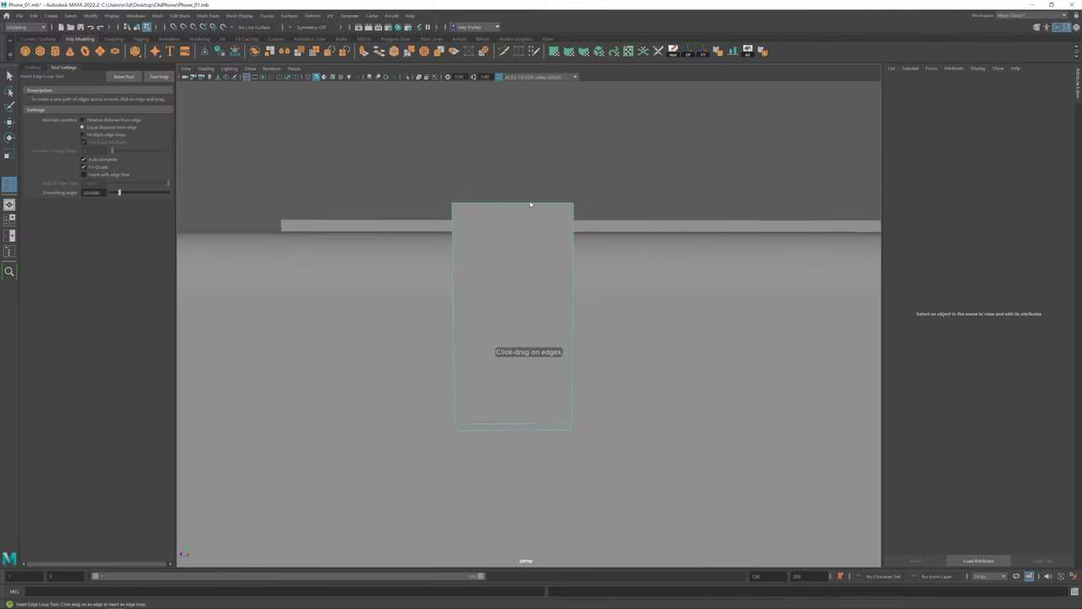
# Step: Add an edge loop across the small block
pyautogui.moveTo(530, 204); pyautogui.dragTo(548, 206)
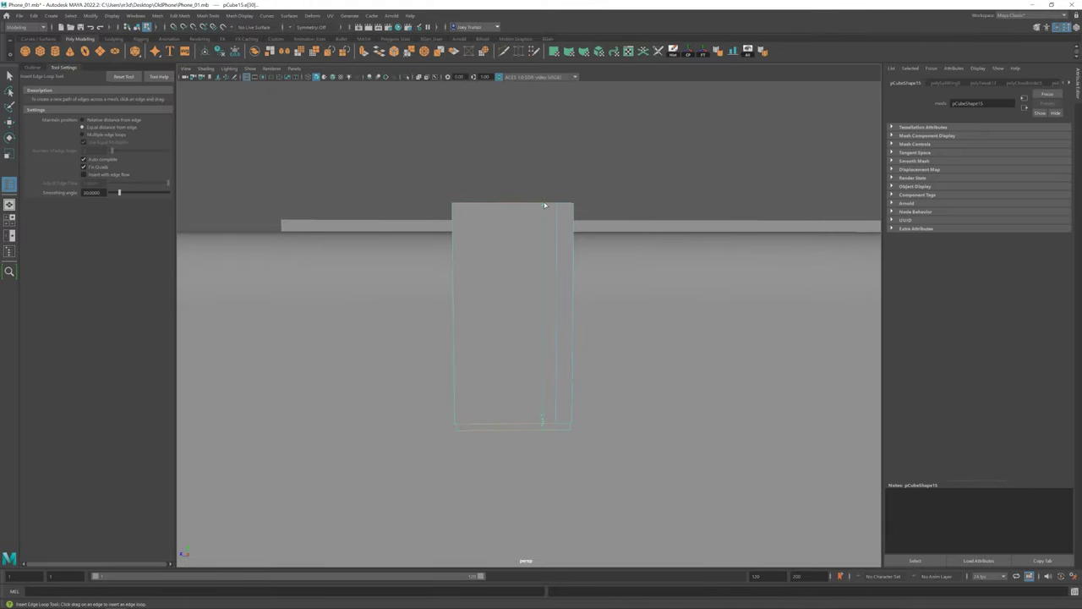
pyautogui.press('w')
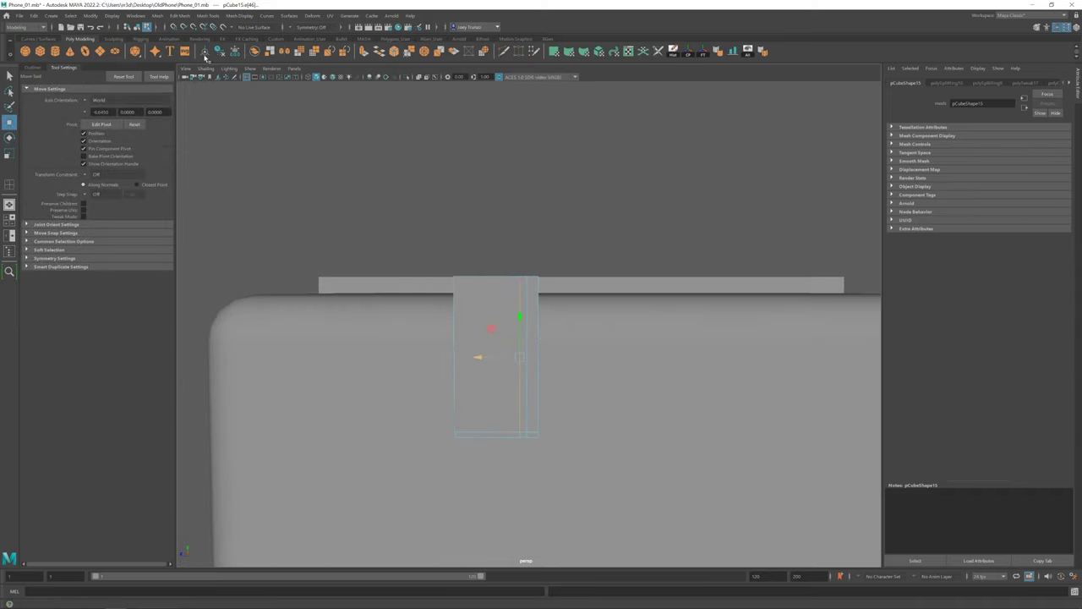
pyautogui.click(207, 15)
pyautogui.click(222, 82)
pyautogui.press('r')
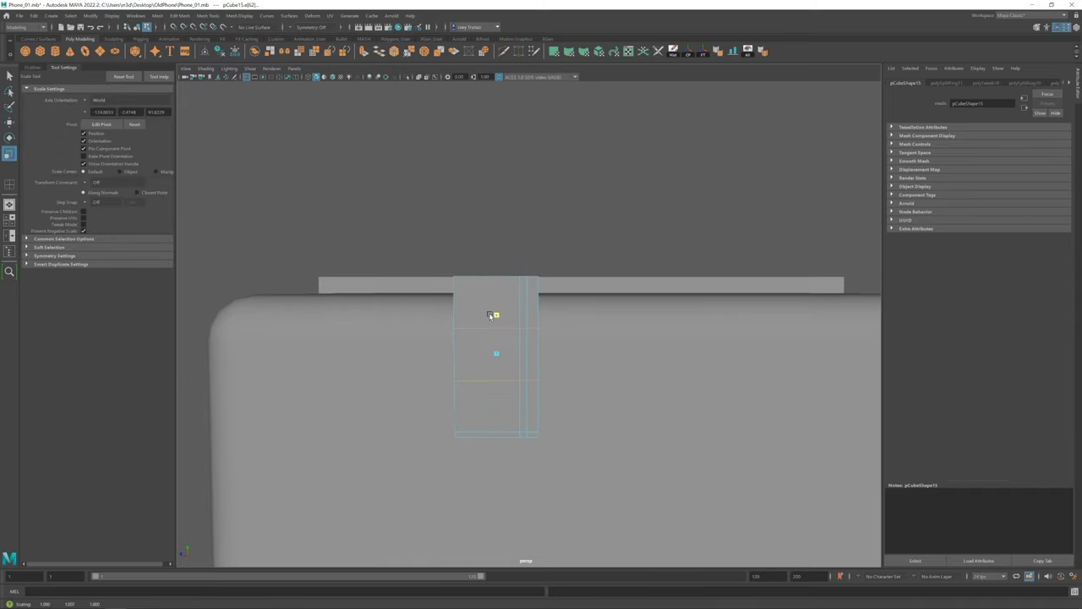
pyautogui.keyDown('alt'); pyautogui.moveTo(476, 262); pyautogui.dragTo(508, 285); pyautogui.keyUp('alt')
pyautogui.keyDown('alt'); pyautogui.moveTo(508, 285); pyautogui.dragTo(514, 355, button='right'); pyautogui.keyUp('alt')
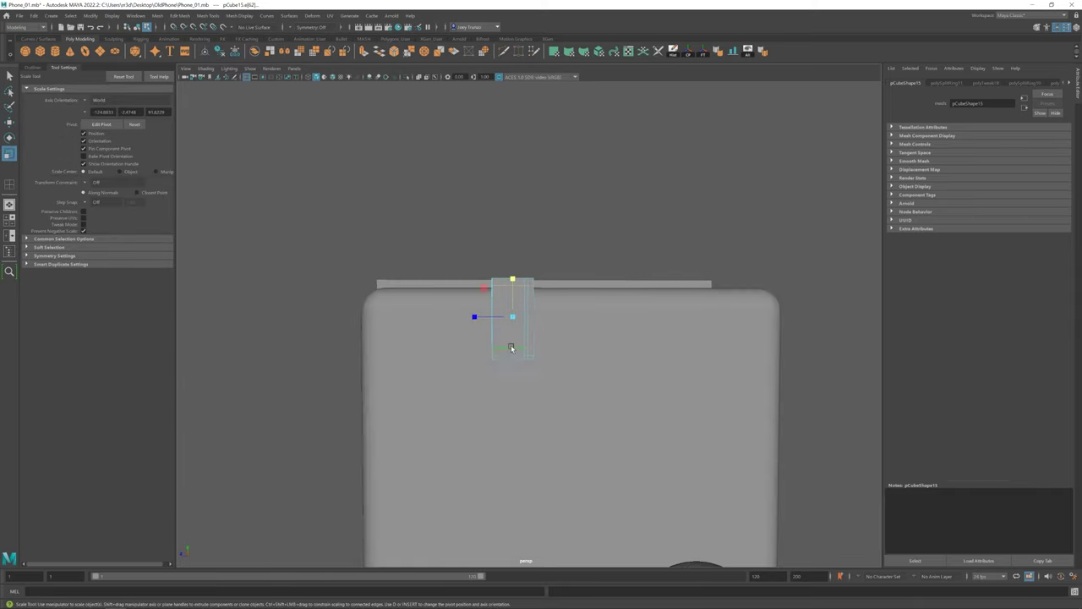
pyautogui.keyDown('alt'); pyautogui.moveTo(515, 355); pyautogui.dragTo(474, 358); pyautogui.keyUp('alt')
pyautogui.press('w')
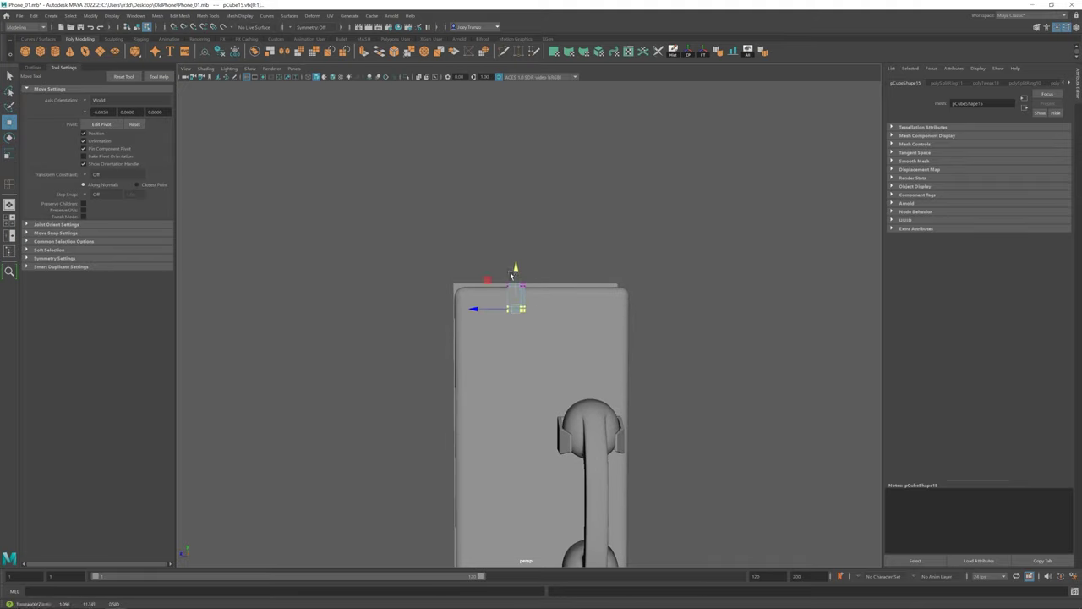
pyautogui.keyDown('alt'); pyautogui.moveTo(511, 275); pyautogui.dragTo(511, 347, button='right'); pyautogui.keyUp('alt')
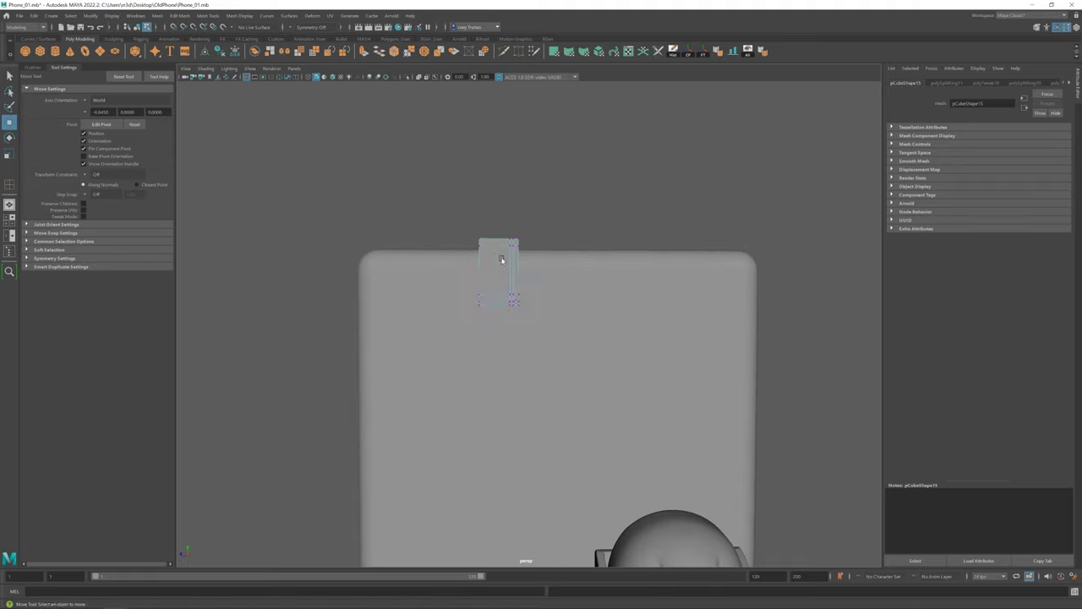
pyautogui.keyDown('alt'); pyautogui.moveTo(523, 298); pyautogui.dragTo(527, 254); pyautogui.keyUp('alt')
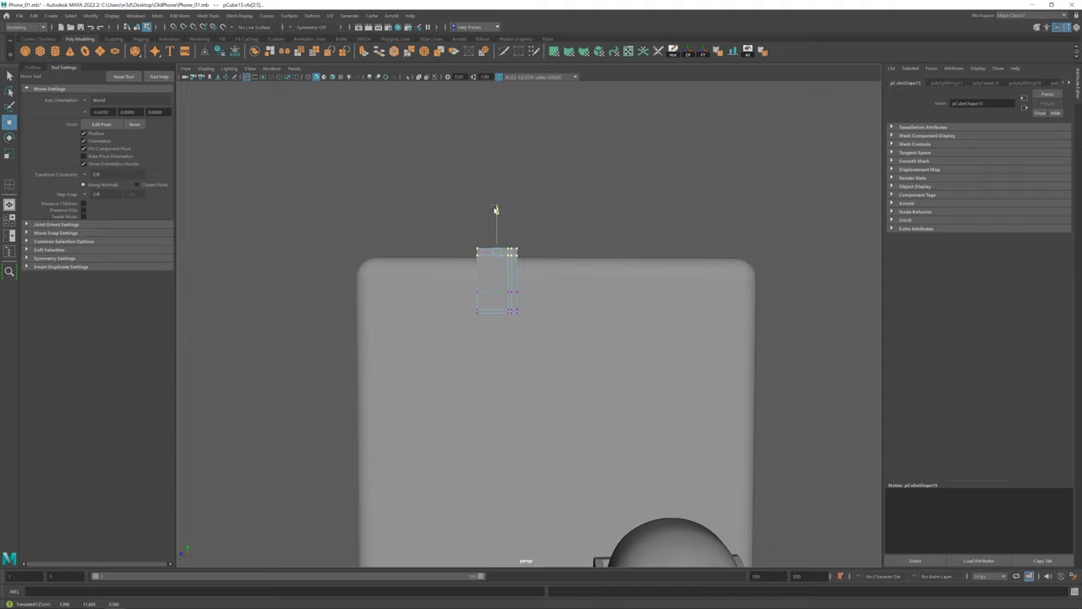
# Step: Select the slotted block and a row of its vertices to line up with the body top
pyautogui.click(551, 210)
pyautogui.moveTo(550, 210)
pyautogui.keyDown('alt'); pyautogui.mouseDown()
pyautogui.moveTo(547, 319)
pyautogui.moveTo(515, 305)
pyautogui.mouseUp(); pyautogui.keyUp('alt')
pyautogui.click(515, 293)
pyautogui.click(533, 330)
pyautogui.scroll(3, 473, 311)
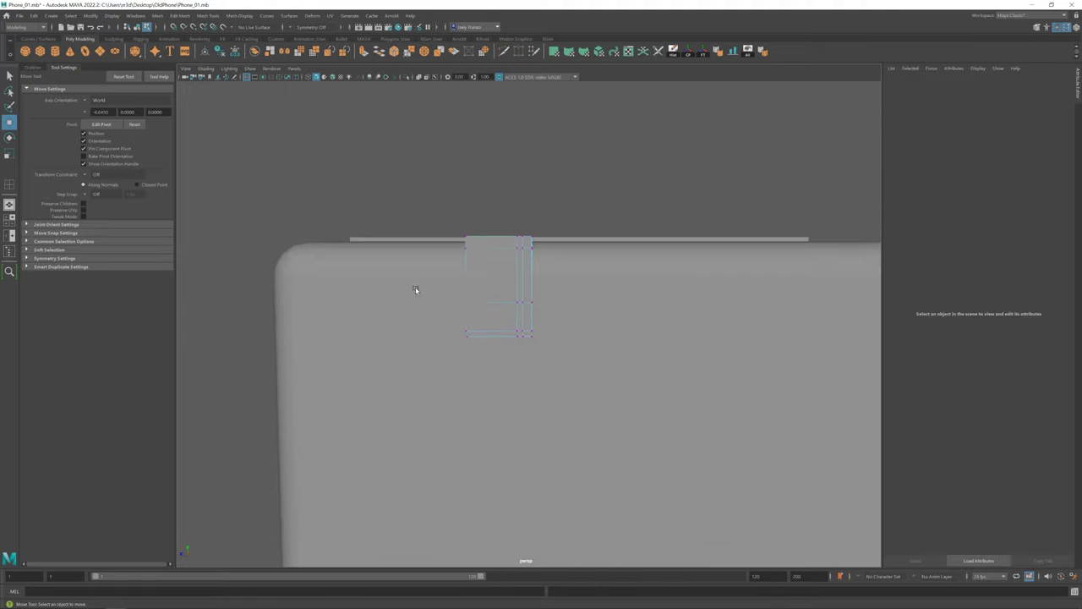
pyautogui.scroll(-2, 413, 292)
pyautogui.moveTo(466, 249)
pyautogui.mouseDown()
pyautogui.moveTo(540, 323)
pyautogui.moveTo(516, 297)
pyautogui.mouseUp()
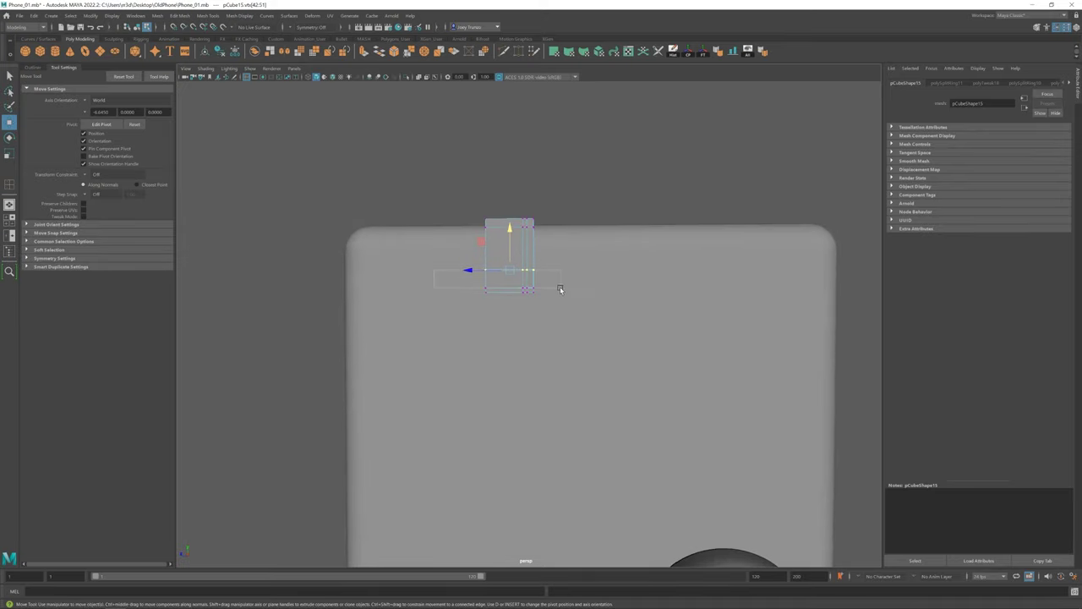
pyautogui.moveTo(510, 251)
pyautogui.keyDown('alt'); pyautogui.mouseDown()
pyautogui.moveTo(561, 282)
pyautogui.moveTo(500, 333)
pyautogui.moveTo(464, 300)
pyautogui.moveTo(499, 306)
pyautogui.moveTo(533, 274)
pyautogui.moveTo(491, 317)
pyautogui.moveTo(564, 326)
pyautogui.moveTo(548, 318)
pyautogui.mouseUp(); pyautogui.keyUp('alt')
pyautogui.scroll(-1, 499, 306)
# Step: Return to object mode in a front view and select the slot's inner side face
pyautogui.click(534, 274)
pyautogui.click(491, 317)
pyautogui.click(532, 290)
pyautogui.click(490, 304)
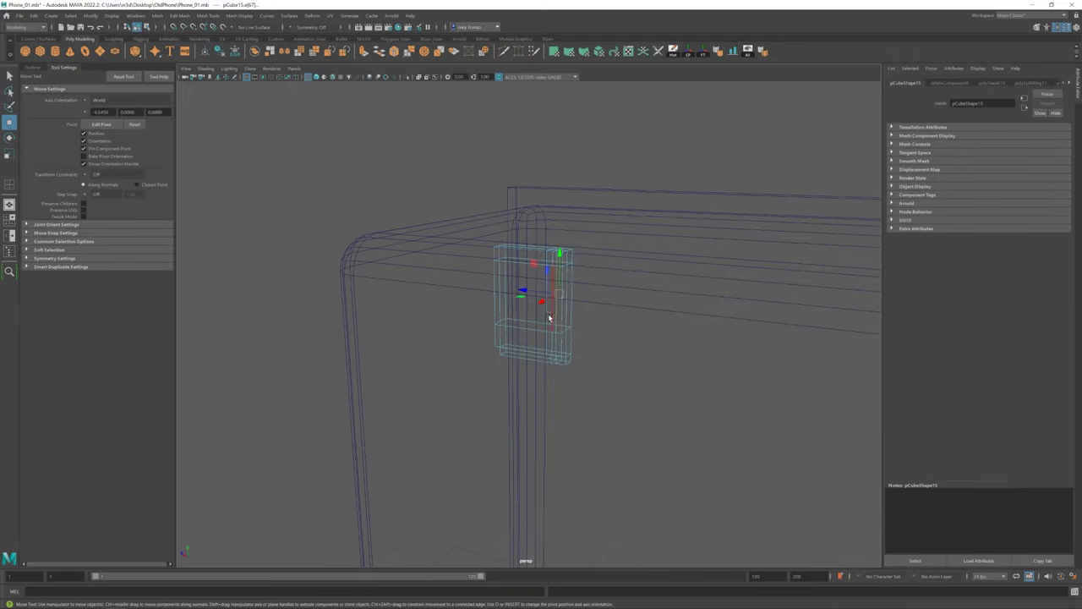
pyautogui.click(319, 79)
pyautogui.rightClick(524, 309)
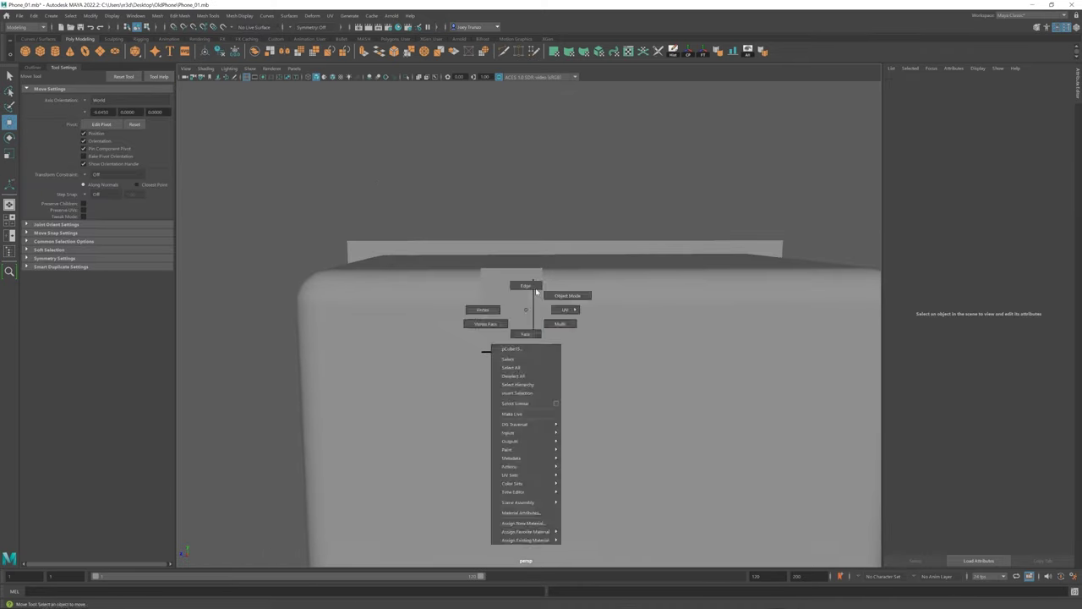
pyautogui.click(592, 296)
pyautogui.keyDown('alt'); pyautogui.moveTo(807, 521); pyautogui.dragTo(580, 357); pyautogui.keyUp('alt')
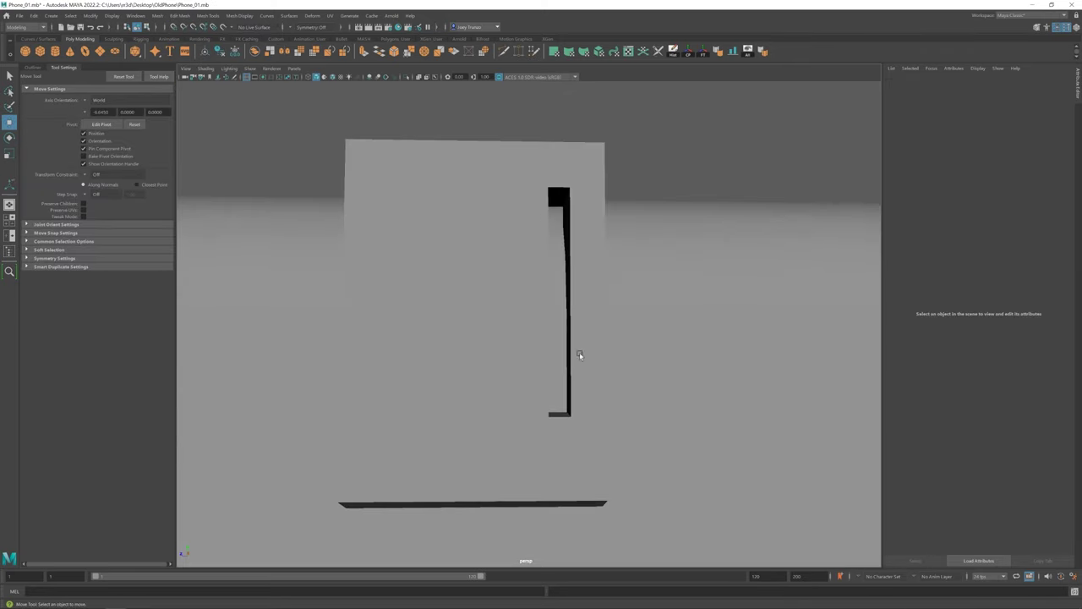
pyautogui.click(207, 15)
pyautogui.moveTo(444, 225)
pyautogui.keyDown('alt'); pyautogui.mouseDown()
pyautogui.moveTo(507, 220)
pyautogui.moveTo(568, 294)
pyautogui.moveTo(530, 278)
pyautogui.mouseUp(); pyautogui.keyUp('alt')
pyautogui.click(519, 225)
# Step: Select the slot edge and the block's top edge and scale them to narrow the slot
pyautogui.press('r')
pyautogui.keyDown('alt'); pyautogui.moveTo(603, 340); pyautogui.dragTo(541, 324); pyautogui.keyUp('alt')
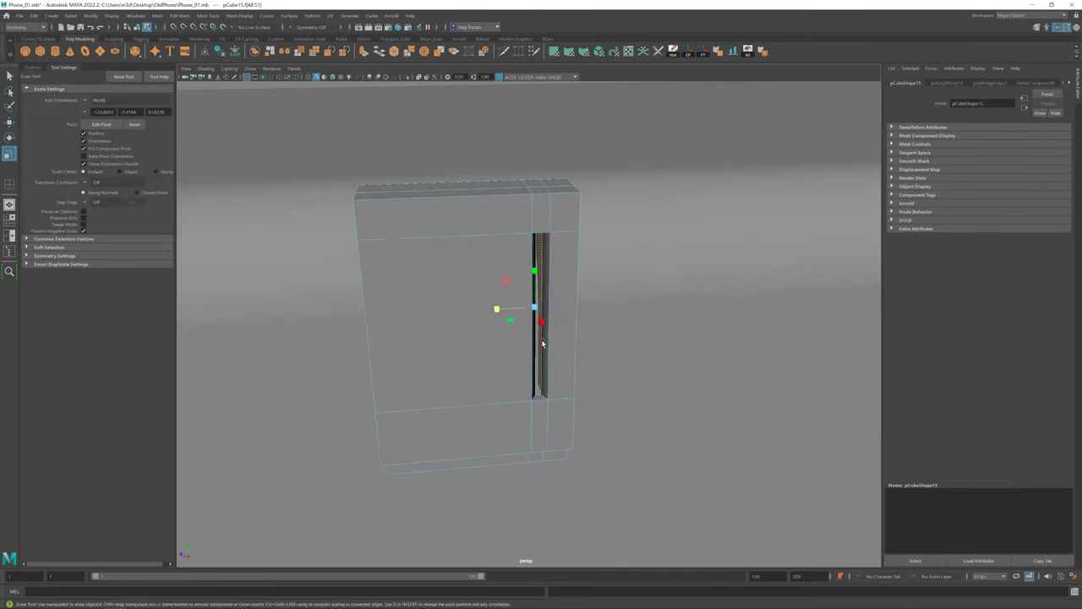
pyautogui.press('w')
pyautogui.keyDown('alt'); pyautogui.moveTo(642, 280); pyautogui.dragTo(674, 290); pyautogui.keyUp('alt')
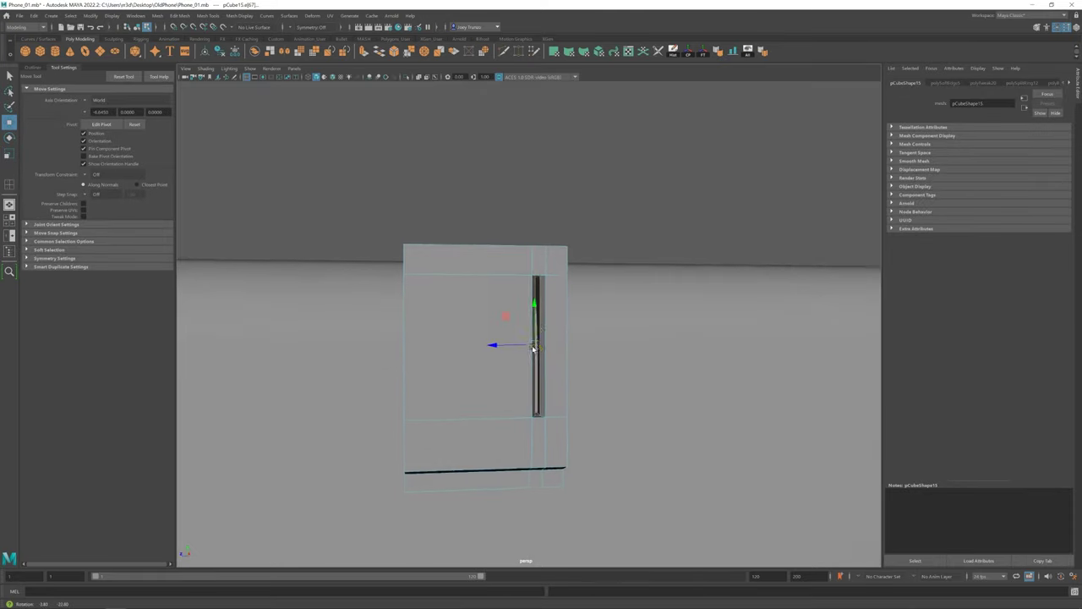
pyautogui.click(674, 290)
pyautogui.scroll(5, 582, 410)
pyautogui.scroll(-5, 582, 410)
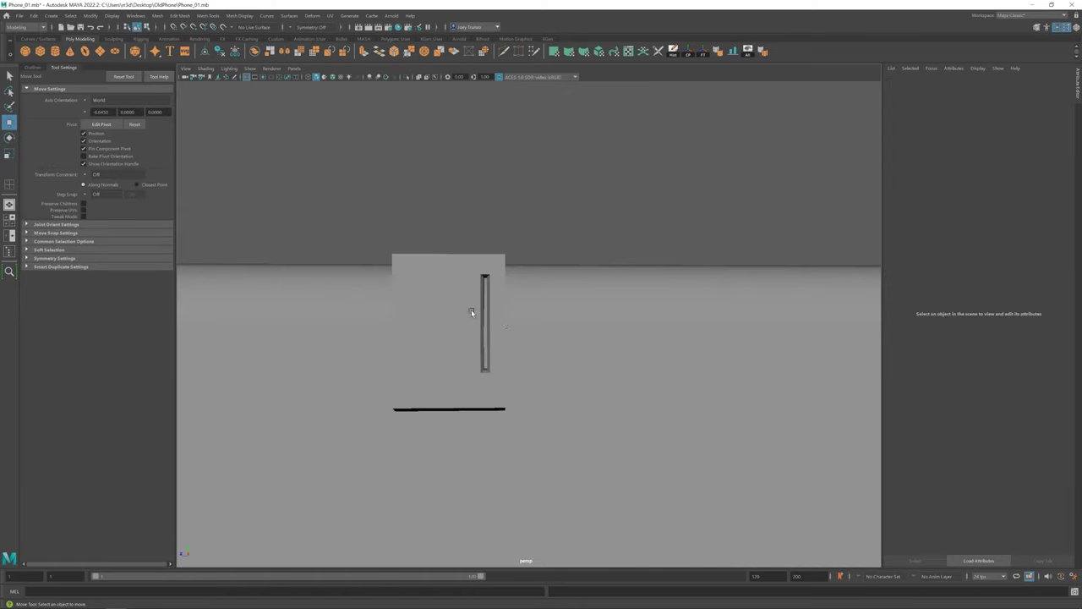
pyautogui.click(475, 307)
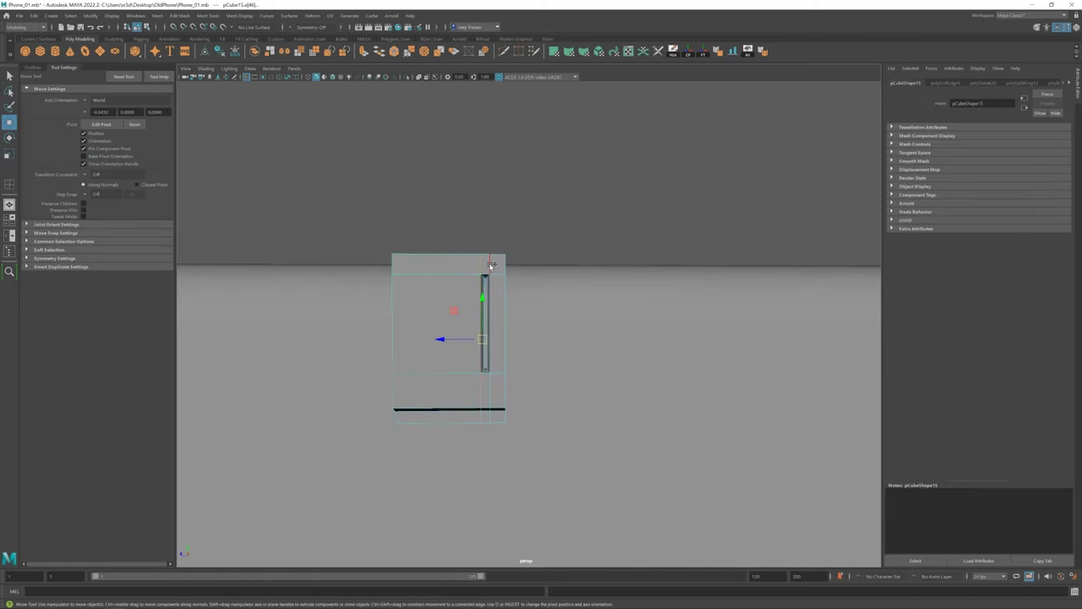
pyautogui.press('r')
pyautogui.scroll(-2, 427, 338)
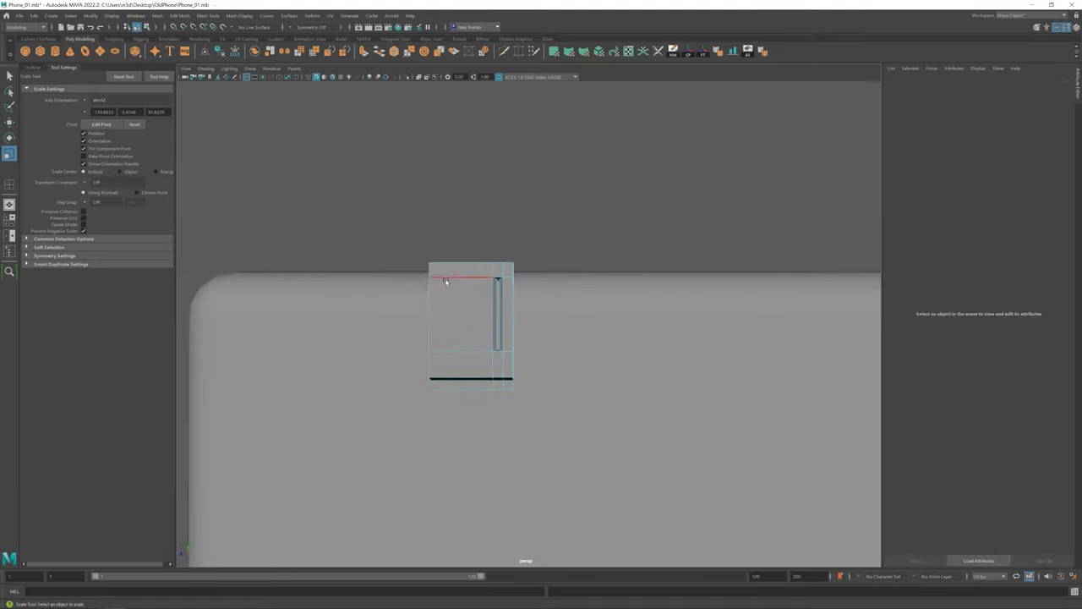
pyautogui.click(498, 279)
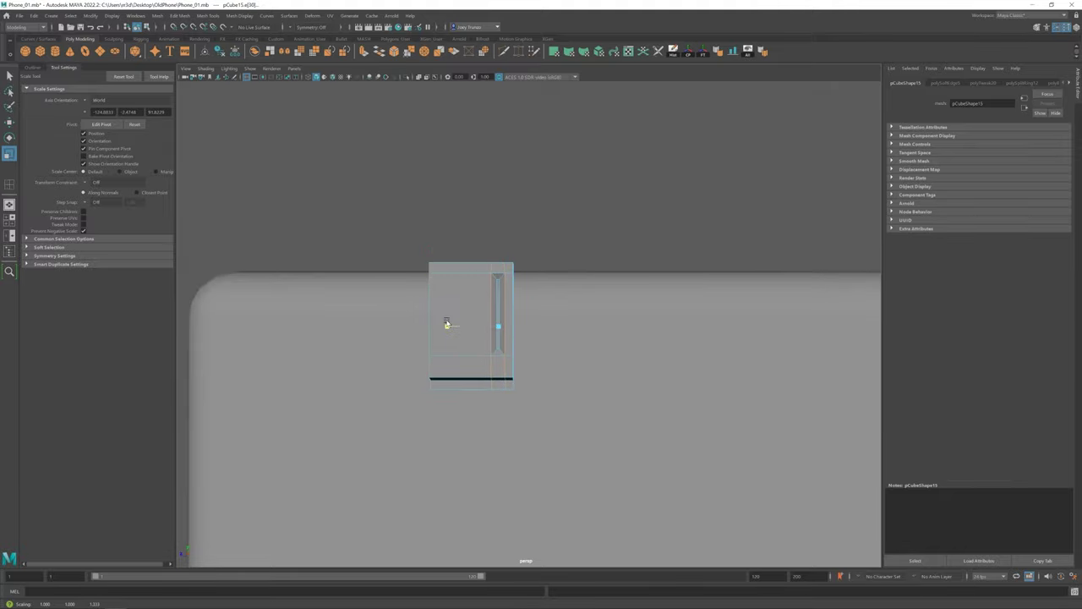
# Step: Bevel the selected slot edges with Ctrl+B
pyautogui.press('w')
pyautogui.keyDown('alt'); pyautogui.moveTo(448, 324); pyautogui.dragTo(522, 295); pyautogui.keyUp('alt')
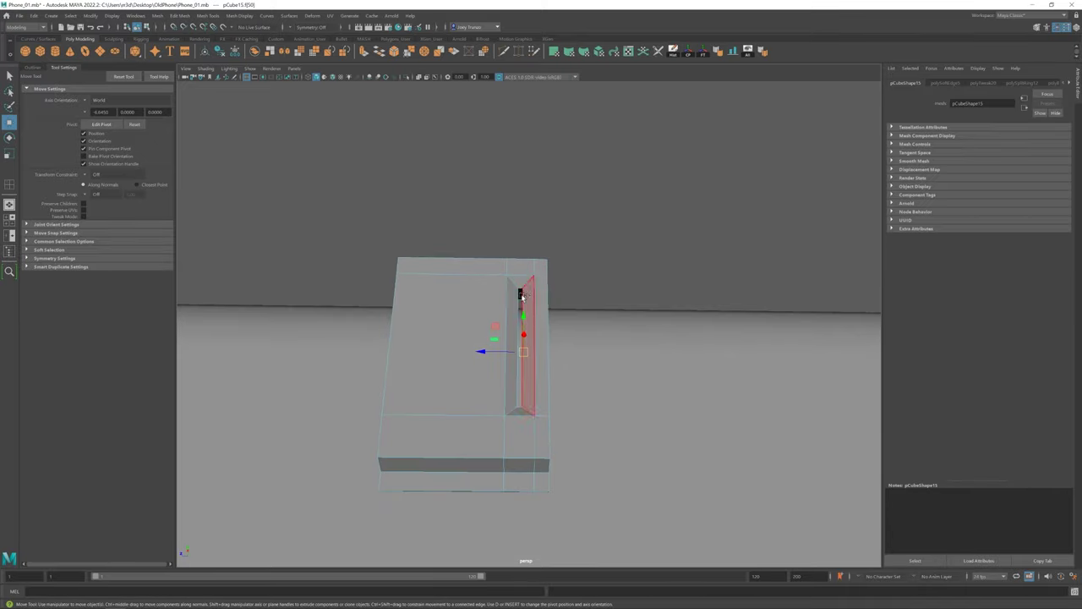
pyautogui.press('r')
pyautogui.hotkey('ctrl', 'z')
pyautogui.hotkey('ctrl', 'z')
pyautogui.hotkey('ctrl', 'z')
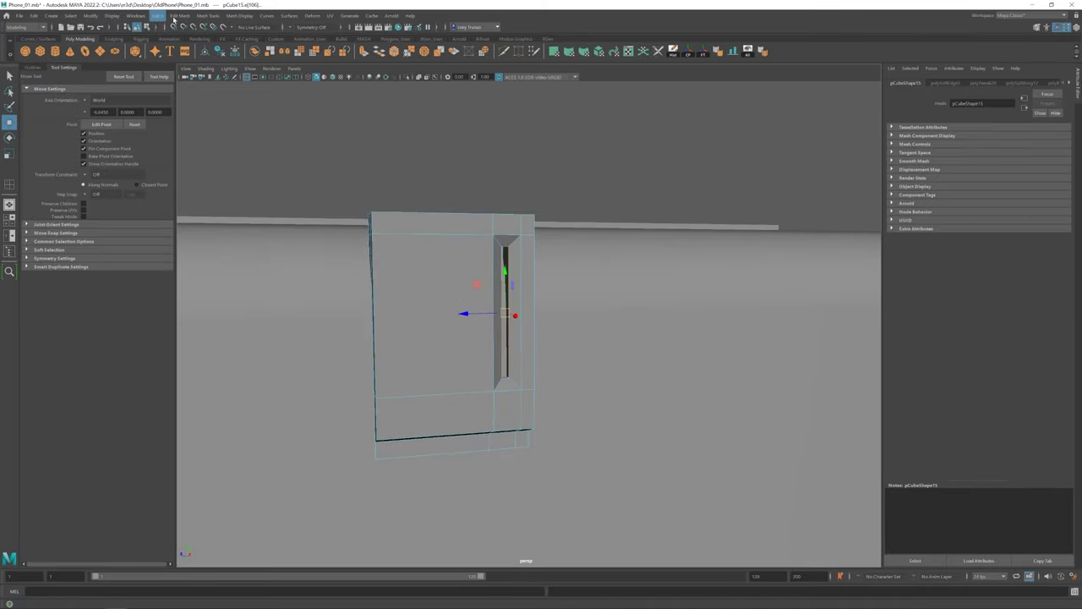
pyautogui.hotkey('ctrl', 'b')
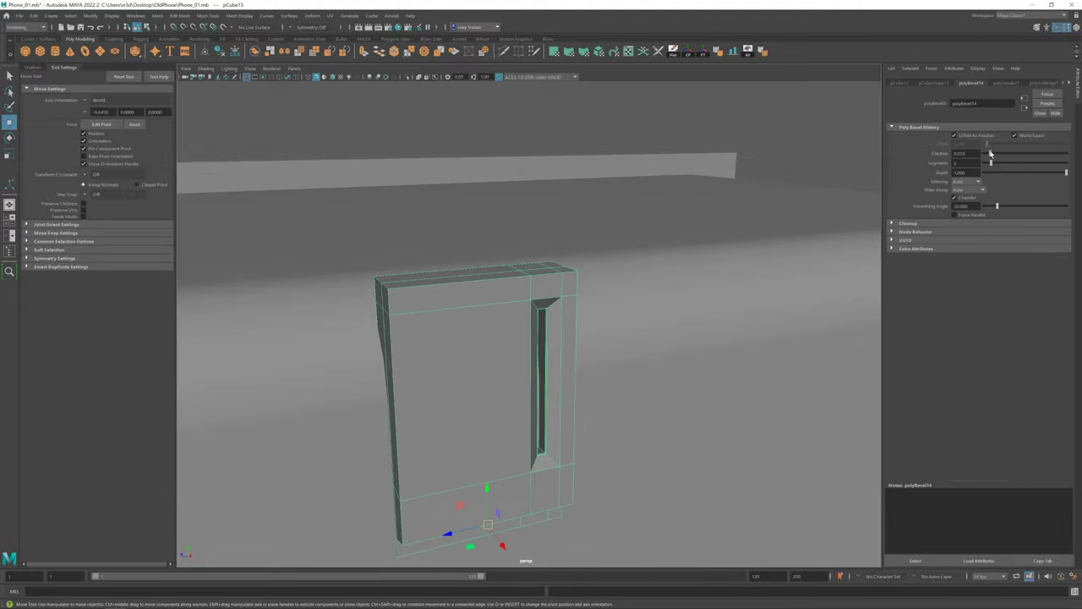
# Step: Reselect the slotted block and its lower vertices from a close front view
pyautogui.click(625, 358)
pyautogui.moveTo(626, 358)
pyautogui.keyDown('alt'); pyautogui.mouseDown()
pyautogui.moveTo(519, 369)
pyautogui.moveTo(490, 244)
pyautogui.mouseUp(); pyautogui.keyUp('alt')
pyautogui.click(491, 351)
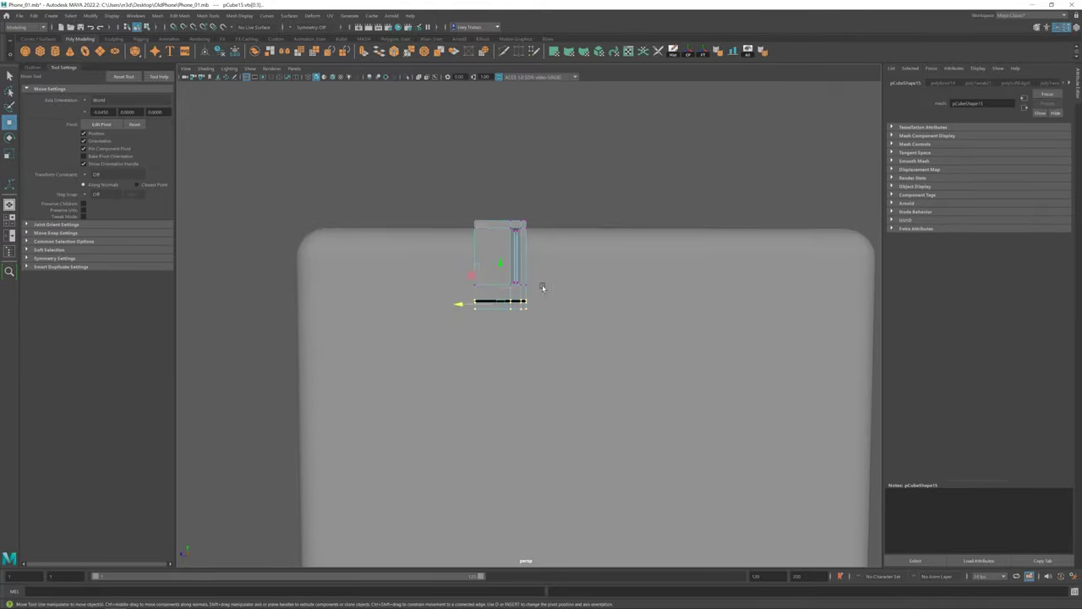
pyautogui.moveTo(432, 217); pyautogui.dragTo(597, 240)
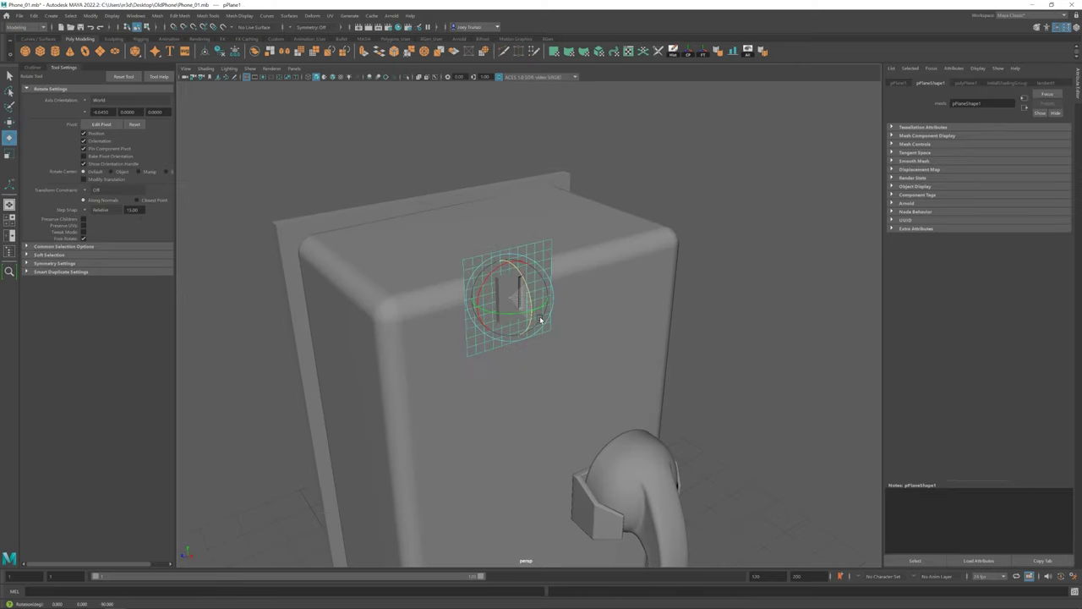
# Step: Scale pPlane1 and move its corner vertices vtx[0:1] in wireframe so it fits the slot
pyautogui.click(965, 83)
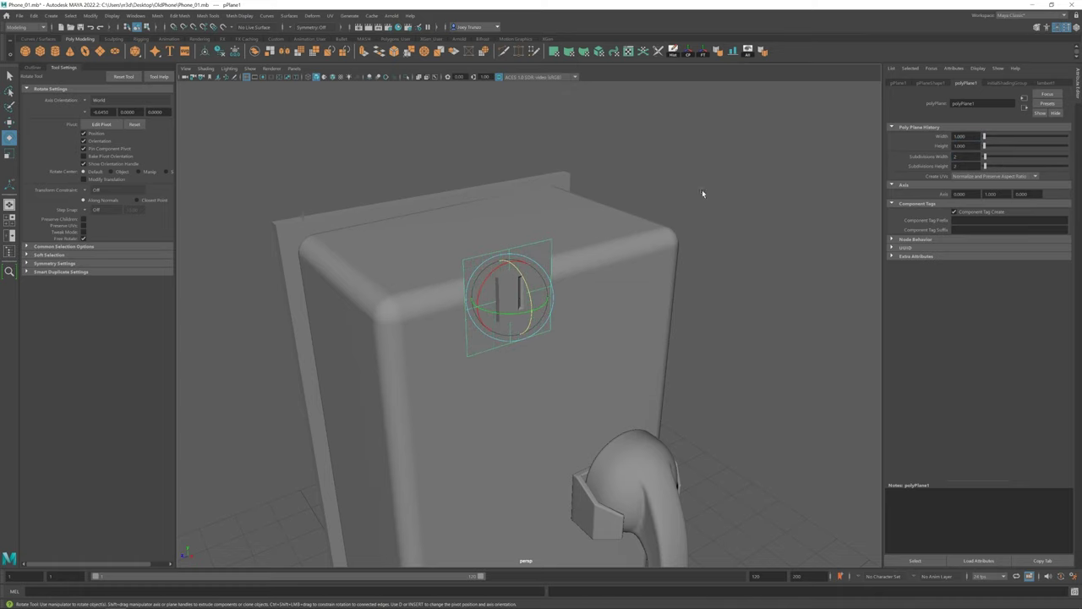
pyautogui.press('r')
pyautogui.keyDown('alt'); pyautogui.moveTo(702, 194); pyautogui.dragTo(497, 240); pyautogui.keyUp('alt')
pyautogui.press('4')
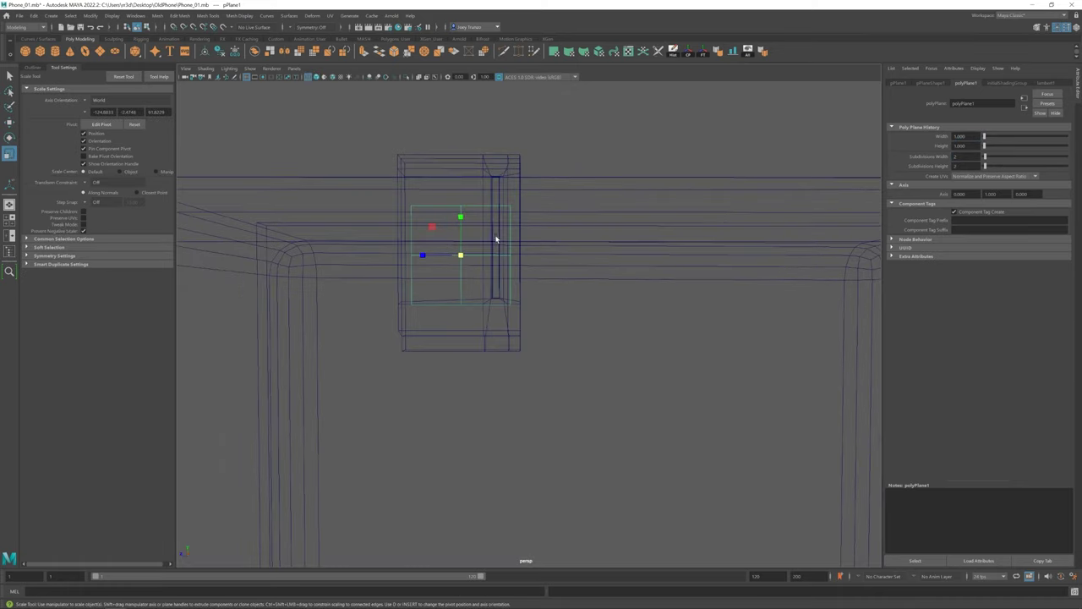
pyautogui.press('F9')
pyautogui.moveTo(579, 231); pyautogui.dragTo(476, 204)
pyautogui.press('w')
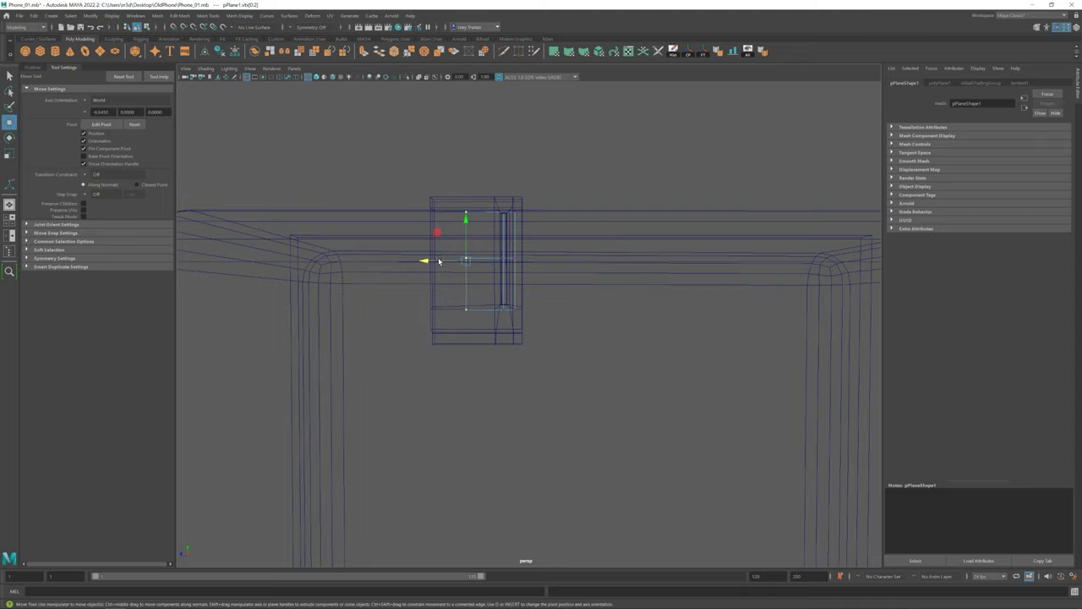
pyautogui.moveTo(504, 194); pyautogui.dragTo(448, 126, button='right')
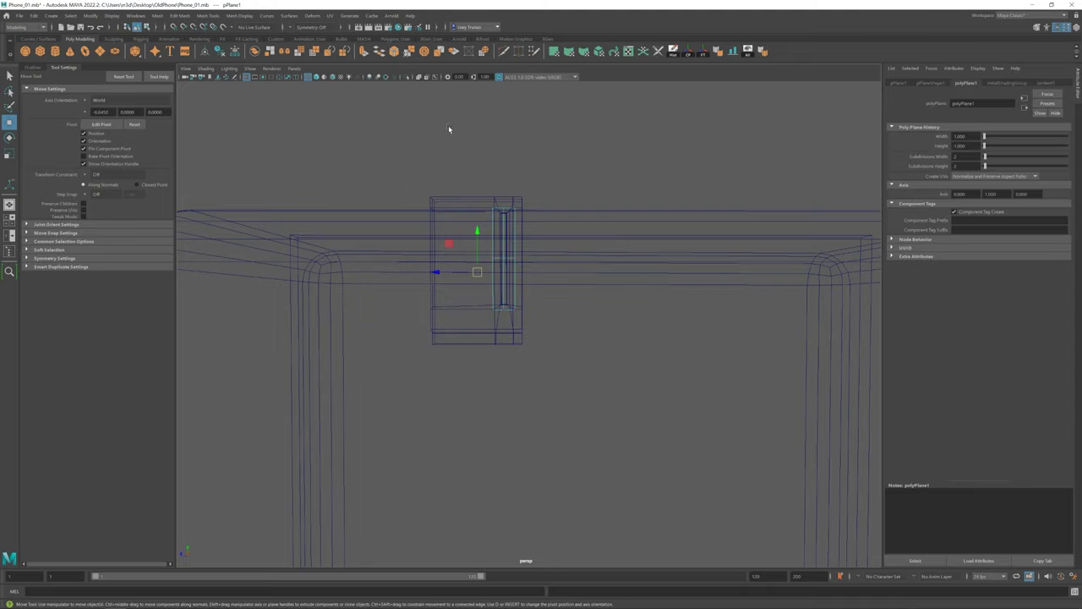
pyautogui.press('5')
pyautogui.moveTo(449, 125)
pyautogui.keyDown('alt'); pyautogui.mouseDown()
pyautogui.moveTo(533, 252)
pyautogui.moveTo(451, 259)
pyautogui.moveTo(542, 273)
pyautogui.moveTo(527, 314)
pyautogui.moveTo(492, 231)
pyautogui.moveTo(491, 282)
pyautogui.moveTo(572, 313)
pyautogui.moveTo(553, 323)
pyautogui.moveTo(529, 297)
pyautogui.mouseUp(); pyautogui.keyUp('alt')
# Step: Select pCube15 and switch to edge mode to pick its edge e[81]
pyautogui.click(529, 297)
pyautogui.press('f')
pyautogui.keyDown('alt'); pyautogui.moveTo(314, 260); pyautogui.dragTo(510, 278); pyautogui.keyUp('alt')
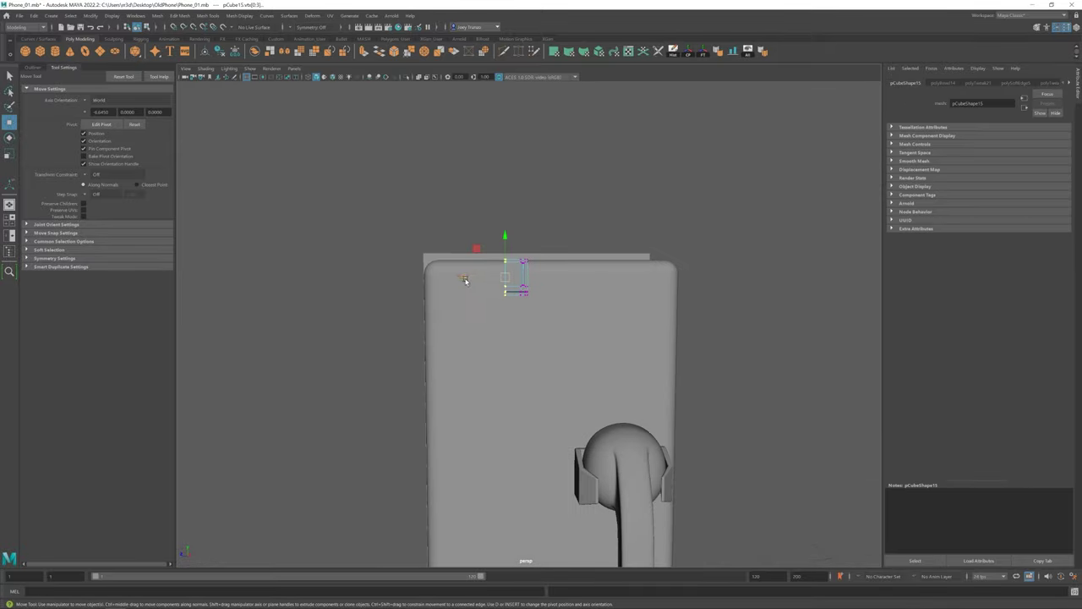
pyautogui.click(519, 296)
pyautogui.rightClick(530, 240)
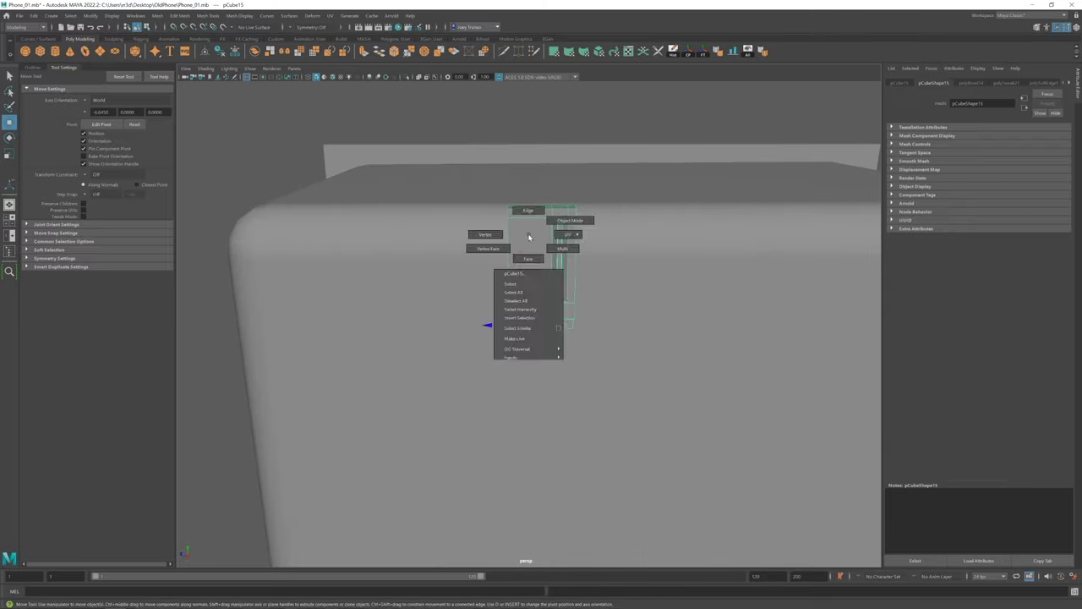
pyautogui.click(549, 282)
pyautogui.moveTo(648, 344)
pyautogui.keyDown('alt'); pyautogui.mouseDown()
pyautogui.moveTo(555, 392)
pyautogui.moveTo(612, 290)
pyautogui.moveTo(573, 338)
pyautogui.moveTo(565, 404)
pyautogui.moveTo(553, 351)
pyautogui.moveTo(496, 380)
pyautogui.moveTo(549, 398)
pyautogui.mouseUp(); pyautogui.keyUp('alt')
pyautogui.press('4')
pyautogui.press('5')
# Step: Bevel the block's selected edge with 2 segments using Edit Mesh > Bevel
pyautogui.click(180, 15)
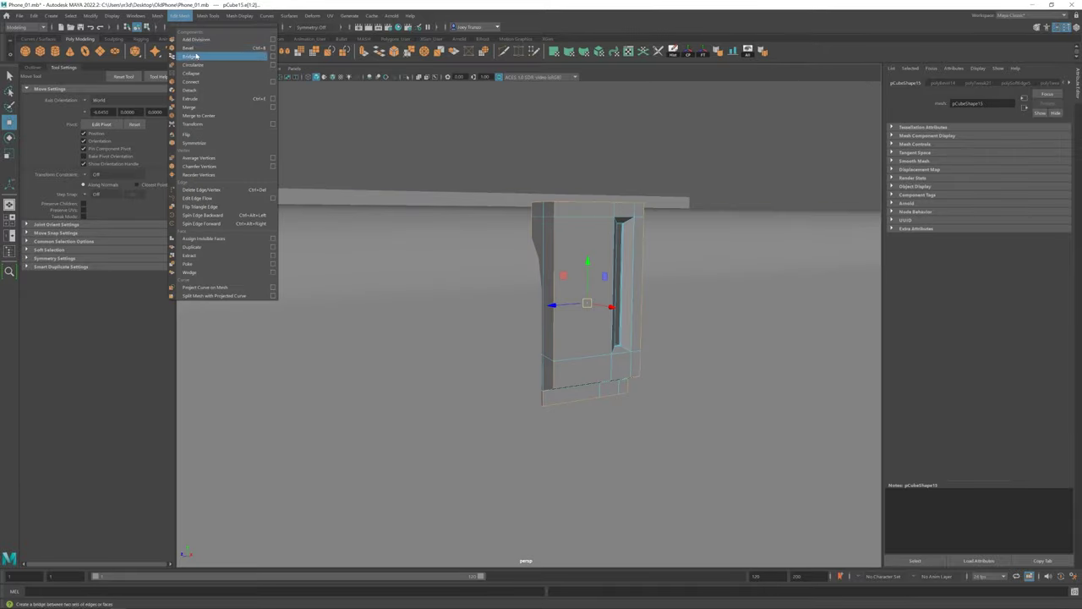
pyautogui.click(203, 51)
pyautogui.press('w')
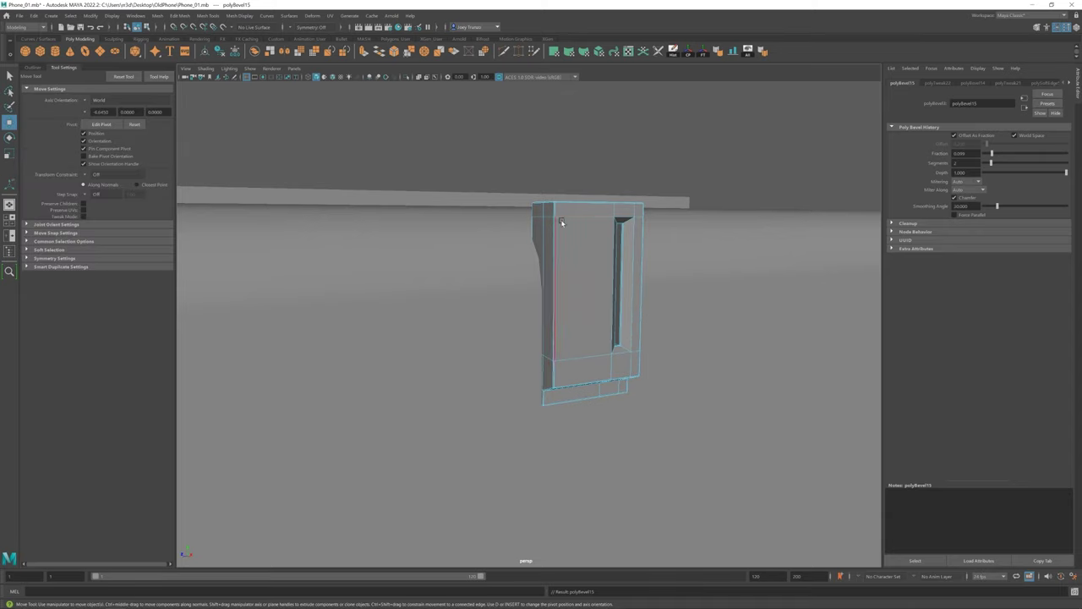
pyautogui.click(561, 219)
pyautogui.moveTo(560, 220)
pyautogui.keyDown('alt'); pyautogui.mouseDown()
pyautogui.moveTo(560, 319)
pyautogui.moveTo(530, 374)
pyautogui.moveTo(689, 304)
pyautogui.moveTo(583, 334)
pyautogui.mouseUp(); pyautogui.keyUp('alt')
pyautogui.scroll(-2, 561, 319)
pyautogui.scroll(-2, 556, 337)
pyautogui.scroll(2, 556, 337)
pyautogui.scroll(2, 527, 346)
pyautogui.click(528, 350)
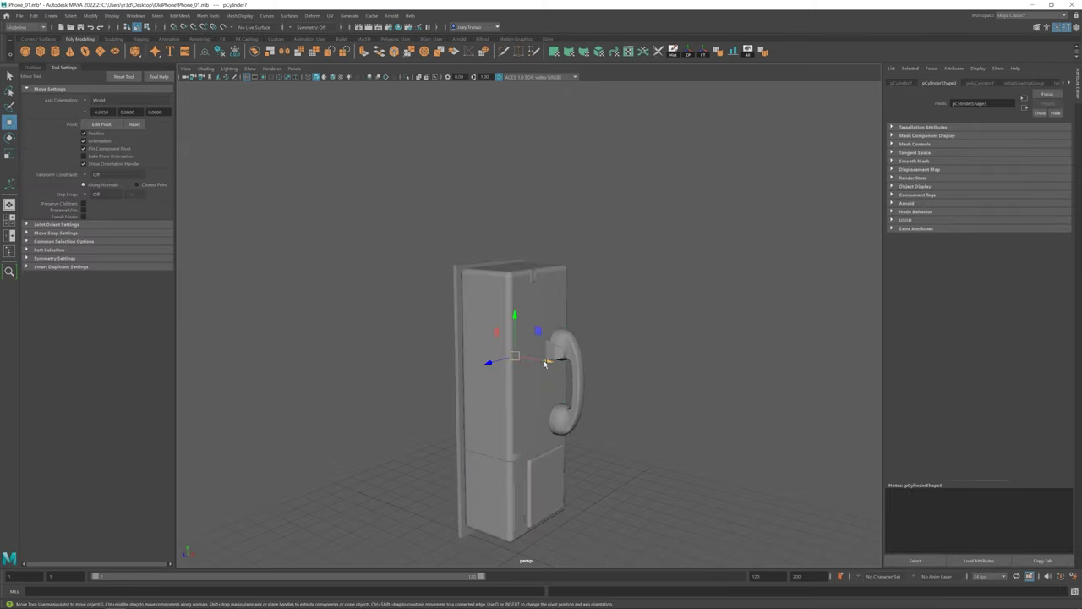
# Step: Slide the small cylinder left along X toward the bracket on the phone's top
pyautogui.click(572, 339)
pyautogui.press('e')
pyautogui.press('r')
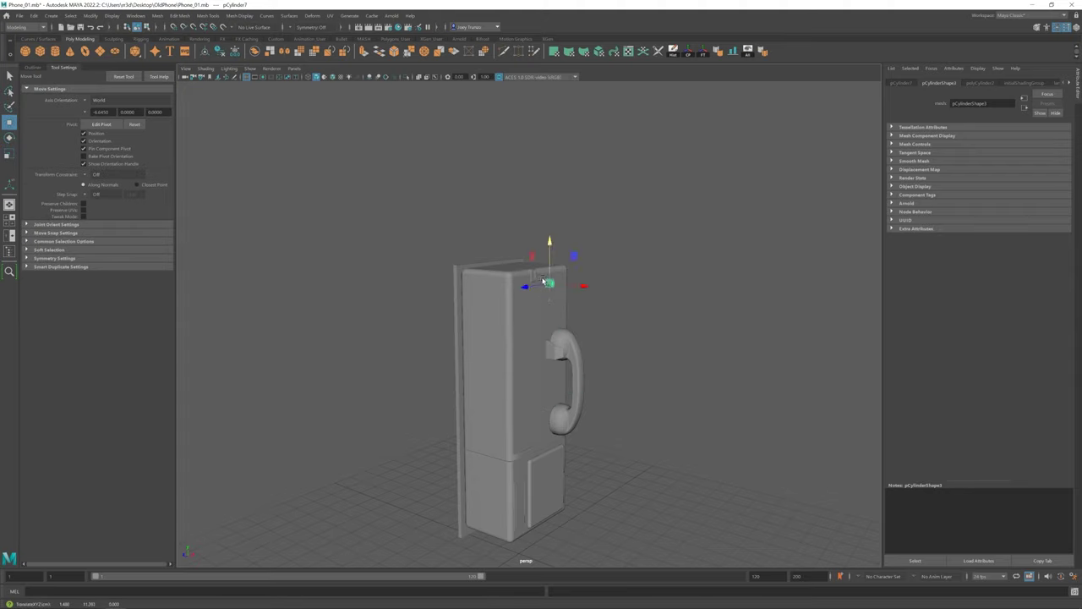
pyautogui.scroll(5, 575, 325)
pyautogui.scroll(1, 581, 329)
pyautogui.press('w')
pyautogui.moveTo(584, 313); pyautogui.dragTo(558, 310)
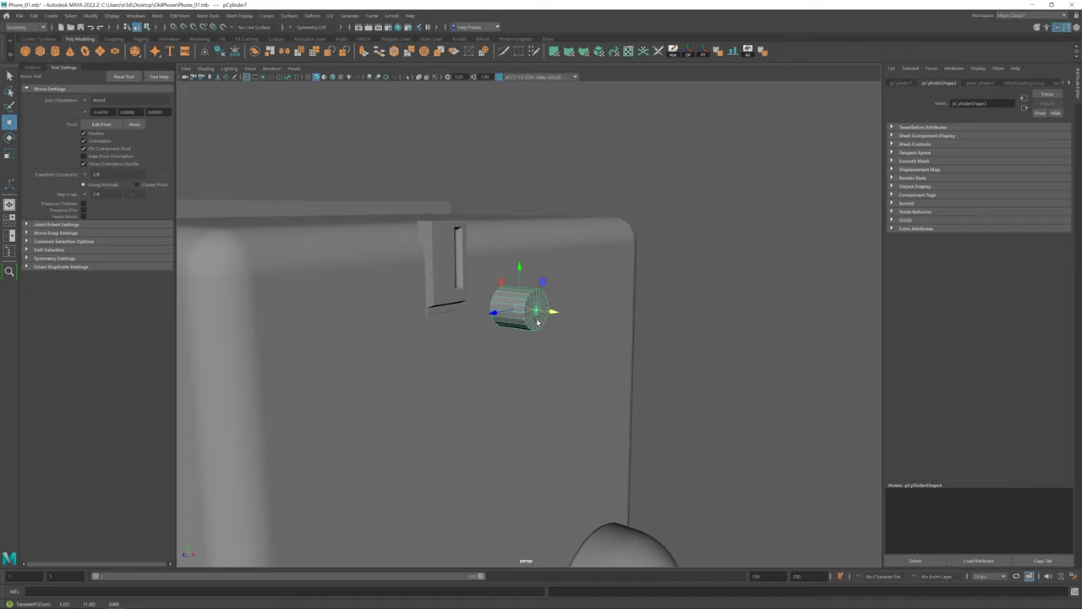
pyautogui.moveTo(531, 304)
pyautogui.keyDown('alt'); pyautogui.mouseDown()
pyautogui.moveTo(542, 302)
pyautogui.moveTo(457, 288)
pyautogui.moveTo(448, 324)
pyautogui.moveTo(540, 281)
pyautogui.mouseUp(); pyautogui.keyUp('alt')
# Step: Group the slotted block with its plane insert into group2
pyautogui.click(541, 307)
pyautogui.hotkey('ctrl', 'z')
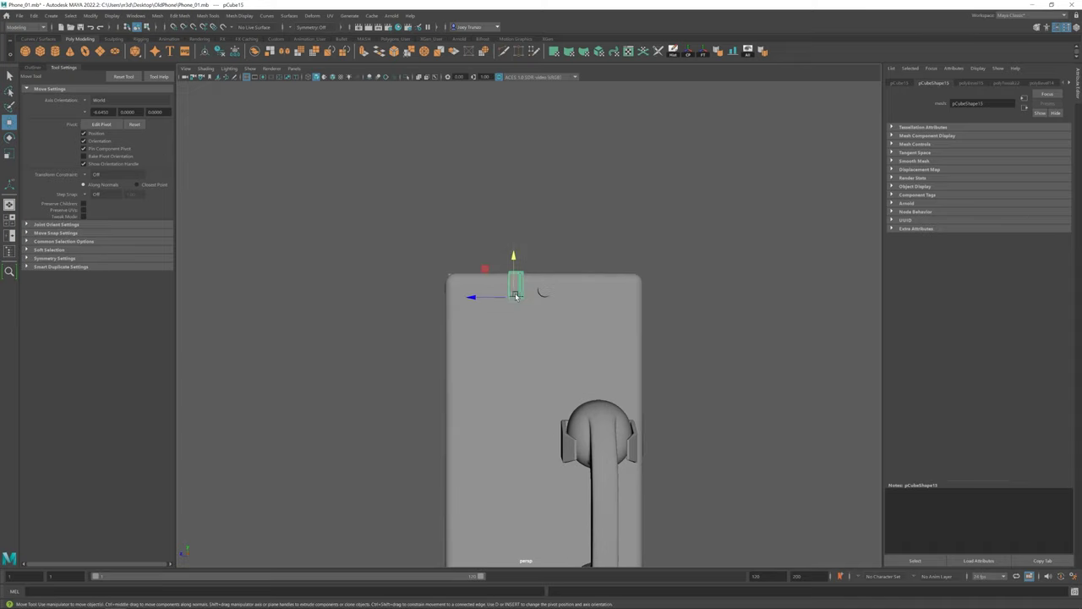
pyautogui.press('r')
pyautogui.click(33, 68)
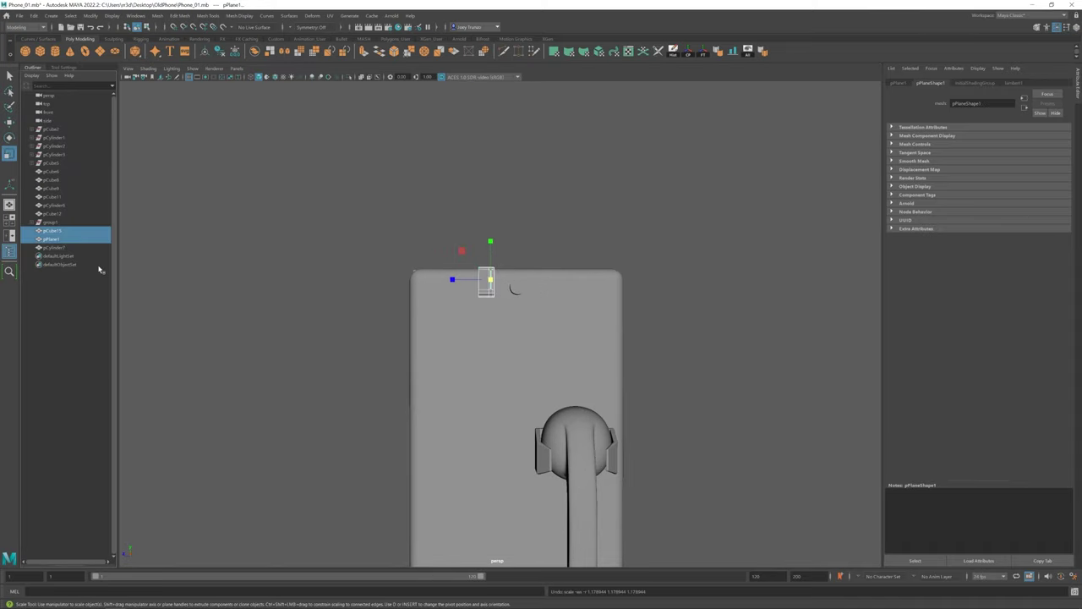
pyautogui.hotkey('ctrl', 'g')
pyautogui.press('w')
# Step: Scale group2 uniformly to 1.246 on the phone's top
pyautogui.scroll(-3, 485, 245)
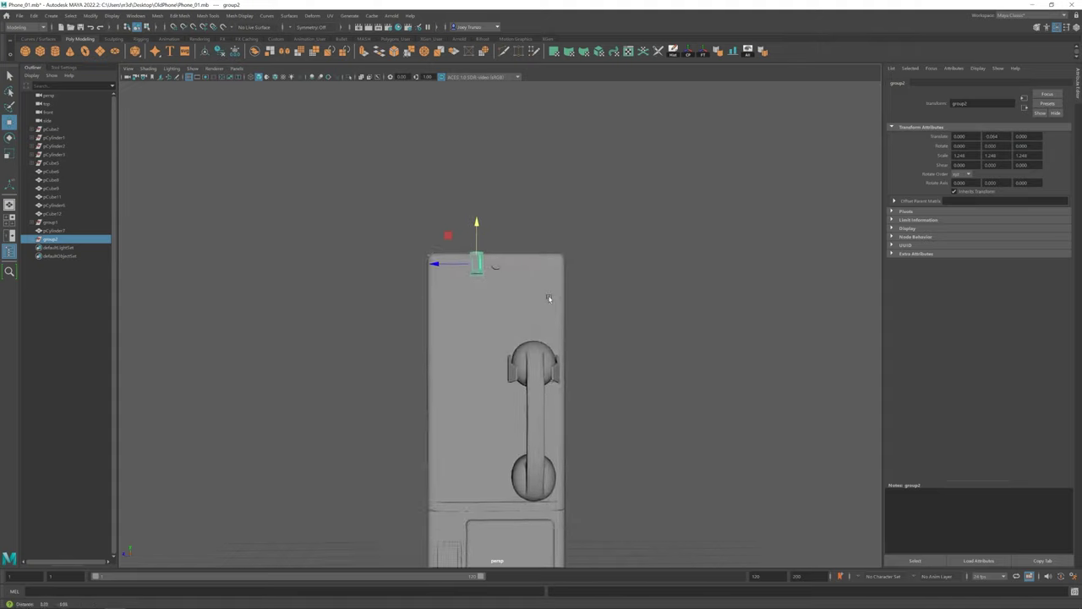
pyautogui.click(631, 293)
pyautogui.scroll(-3, 630, 292)
pyautogui.moveTo(630, 293)
pyautogui.keyDown('alt'); pyautogui.mouseDown()
pyautogui.moveTo(601, 363)
pyautogui.moveTo(590, 313)
pyautogui.mouseUp(); pyautogui.keyUp('alt')
pyautogui.scroll(1, 594, 309)
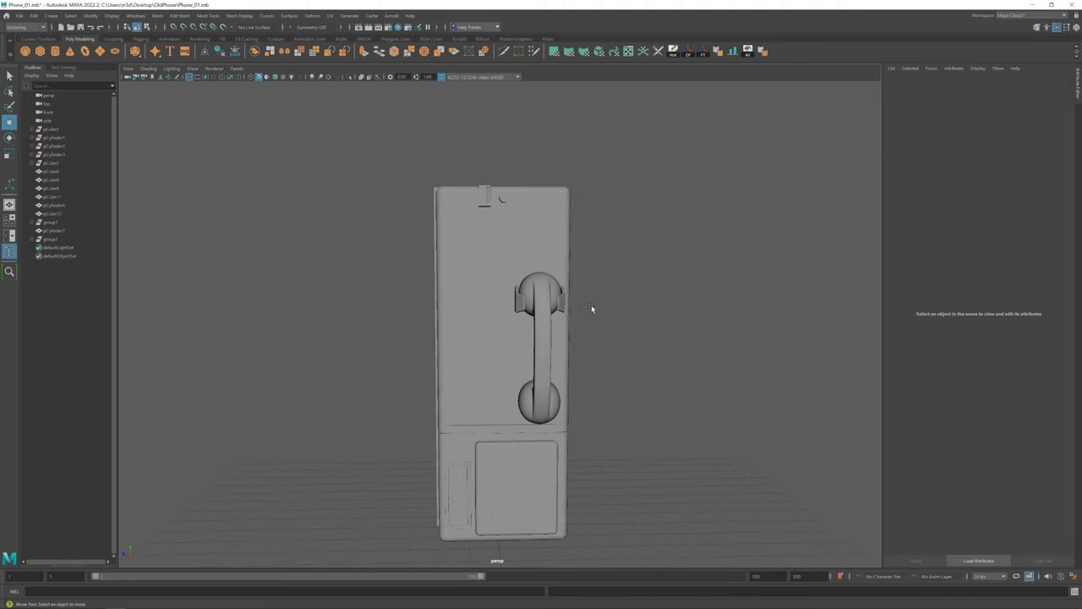
pyautogui.click(486, 201)
pyautogui.press('r')
pyautogui.scroll(2, 487, 203)
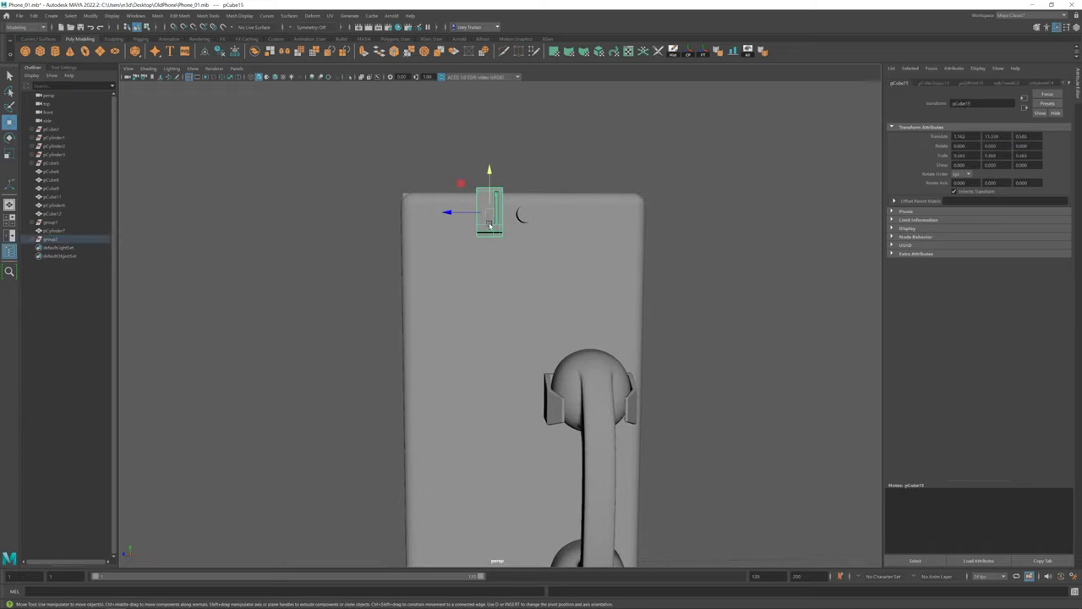
pyautogui.press('F9')
pyautogui.moveTo(429, 279); pyautogui.dragTo(523, 217)
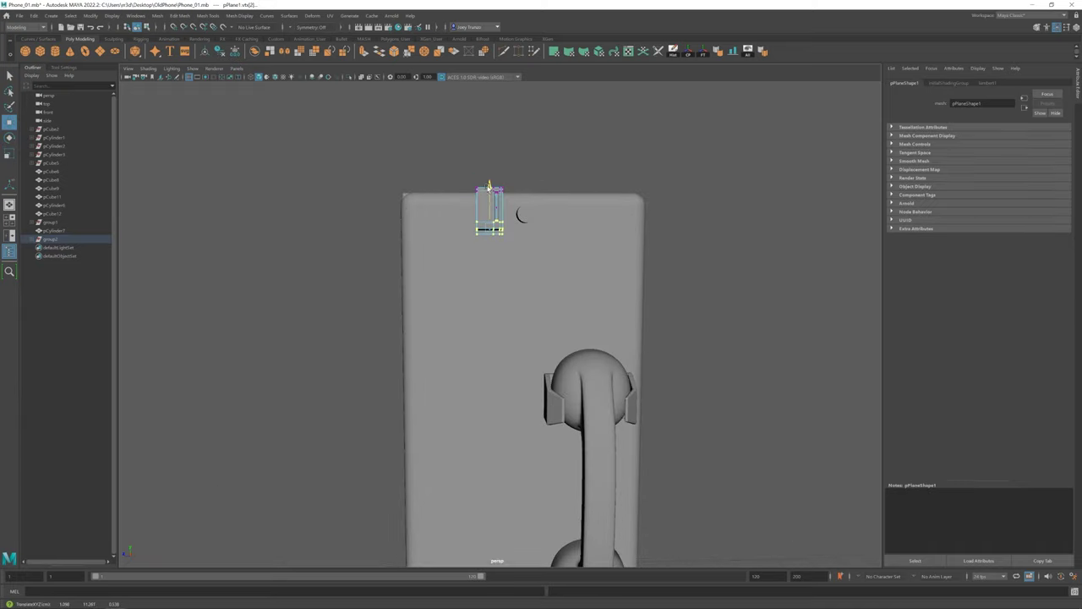
# Step: Reselect the small cylinder sitting on top of the phone body
pyautogui.click(515, 222)
pyautogui.press('w')
pyautogui.scroll(-3, 627, 250)
pyautogui.scroll(3, 575, 338)
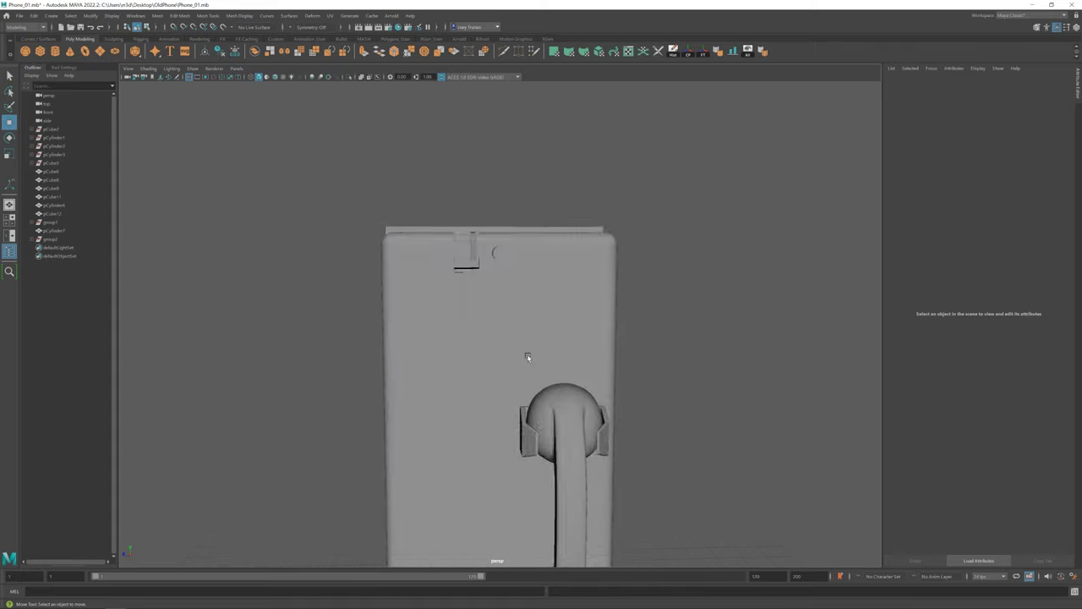
pyautogui.scroll(1, 515, 334)
pyautogui.click(506, 256)
# Step: Insert two edge loops across the phone body near the cylinder
pyautogui.keyDown('alt'); pyautogui.moveTo(466, 254); pyautogui.dragTo(817, 346); pyautogui.keyUp('alt')
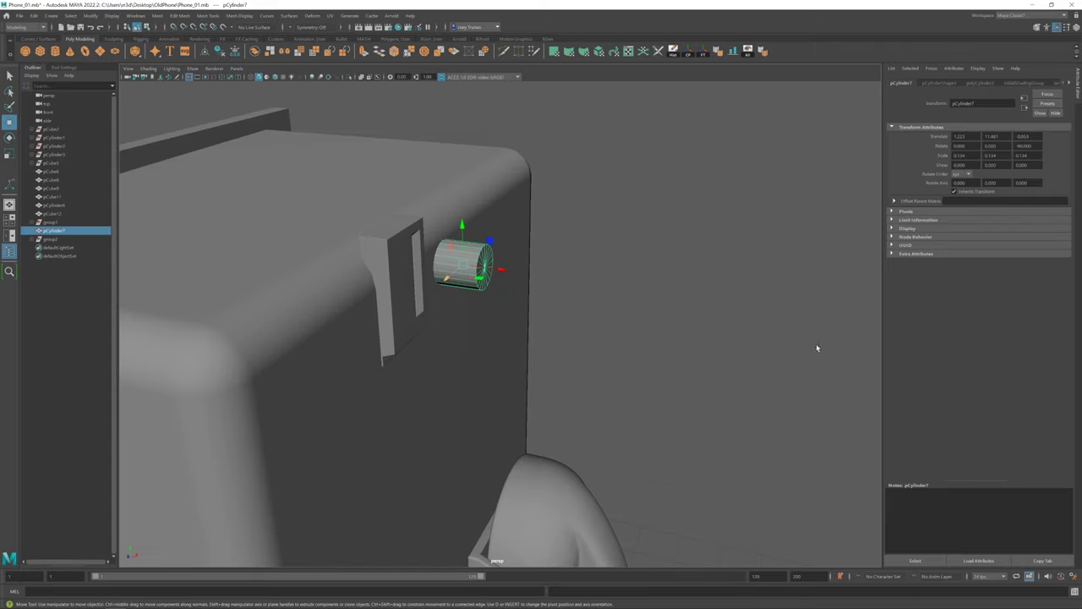
pyautogui.click(981, 83)
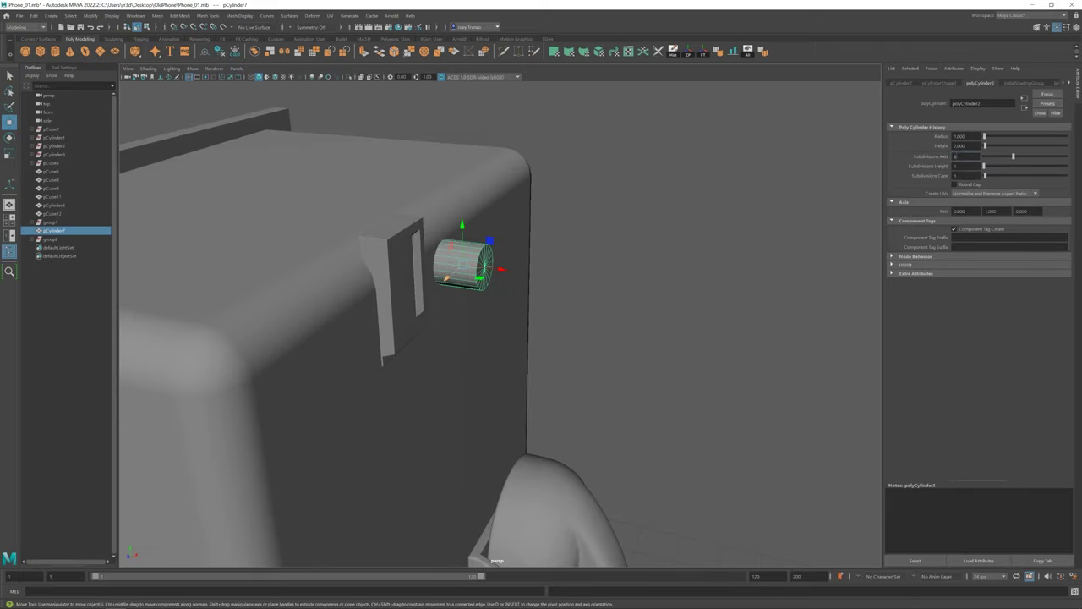
pyautogui.click(402, 365)
pyautogui.click(207, 15)
pyautogui.click(229, 68)
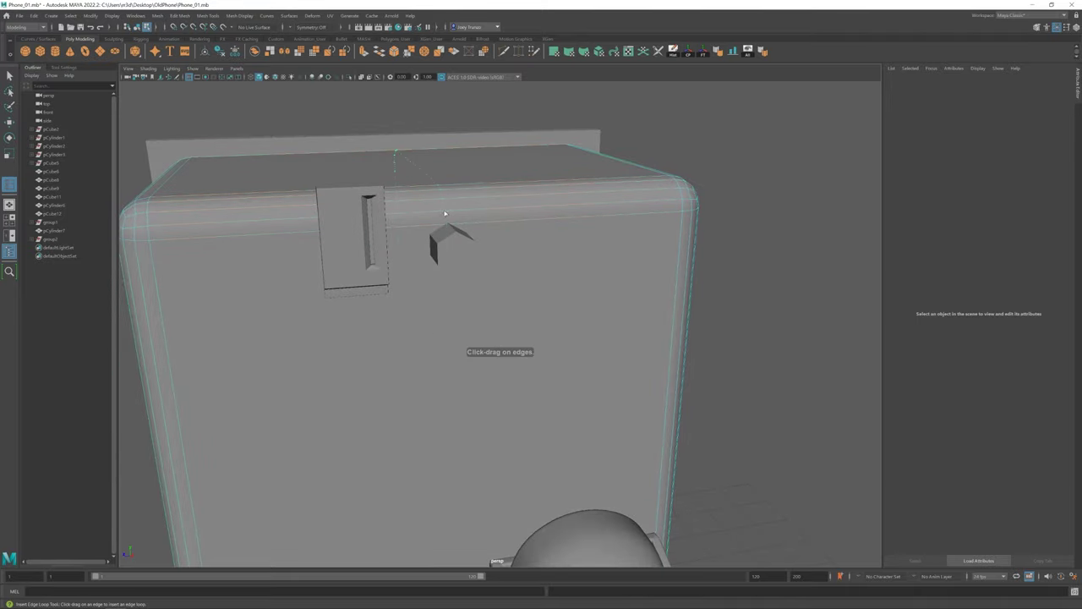
pyautogui.moveTo(444, 251)
pyautogui.keyDown('alt'); pyautogui.mouseDown()
pyautogui.moveTo(435, 244)
pyautogui.moveTo(505, 239)
pyautogui.moveTo(528, 220)
pyautogui.mouseUp(); pyautogui.keyUp('alt')
pyautogui.moveTo(498, 260)
pyautogui.keyDown('alt'); pyautogui.mouseDown()
pyautogui.moveTo(541, 292)
pyautogui.moveTo(551, 280)
pyautogui.moveTo(507, 293)
pyautogui.mouseUp(); pyautogui.keyUp('alt')
# Step: Sink the cylinder into the body top and Boolean-subtract it to cut the hexagonal hole
pyautogui.keyDown('shift'); pyautogui.click(503, 288); pyautogui.keyUp('shift')
pyautogui.click(180, 16)
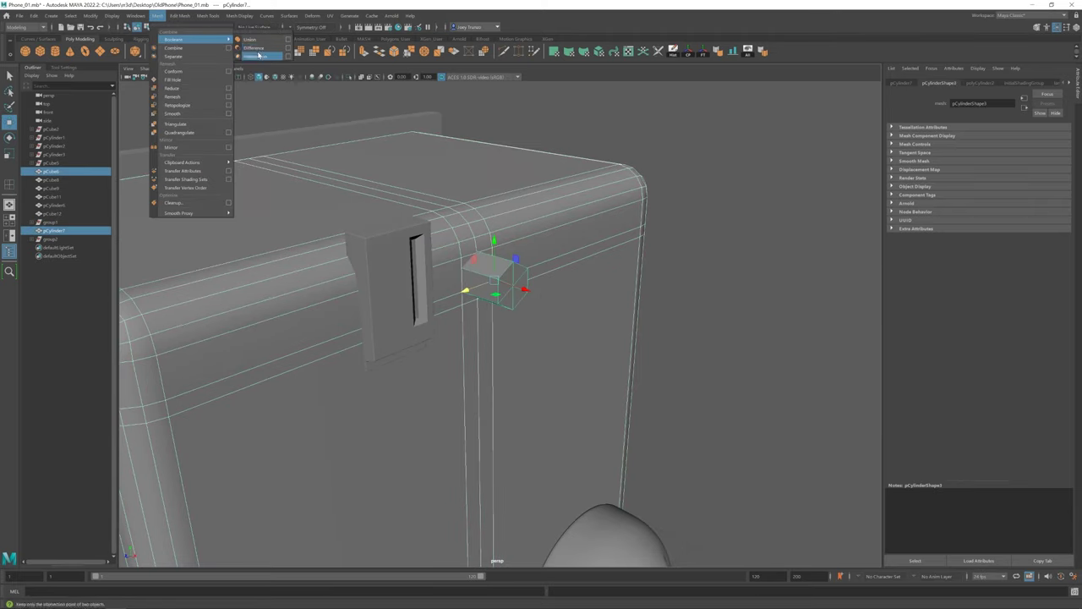
pyautogui.click(195, 48)
pyautogui.click(508, 285)
pyautogui.keyDown('alt'); pyautogui.moveTo(508, 285); pyautogui.dragTo(531, 291); pyautogui.keyUp('alt')
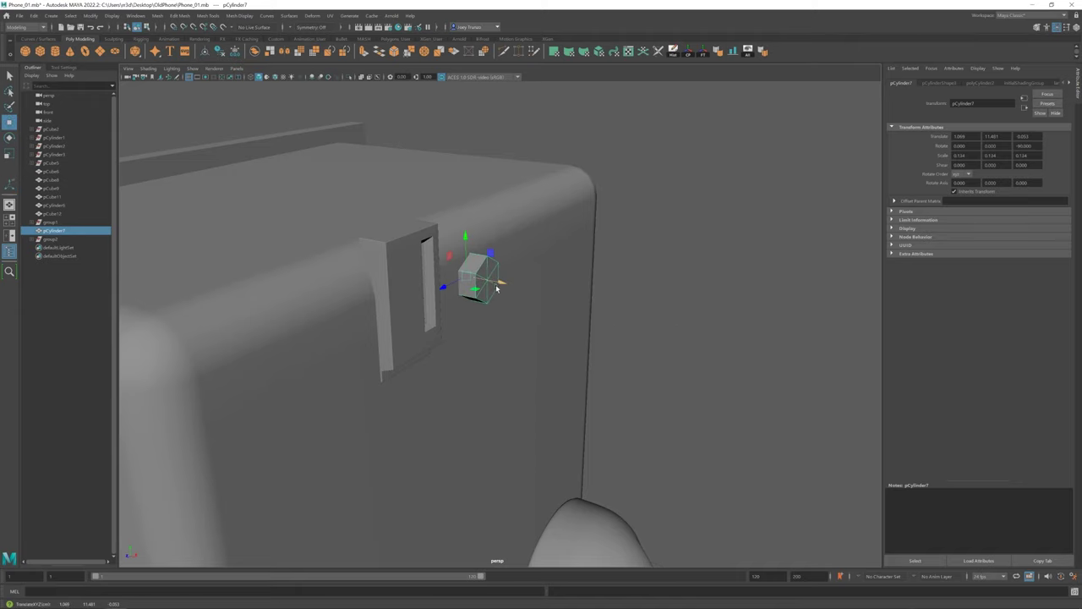
pyautogui.keyDown('shift'); pyautogui.click(512, 324); pyautogui.keyUp('shift')
pyautogui.click(157, 15)
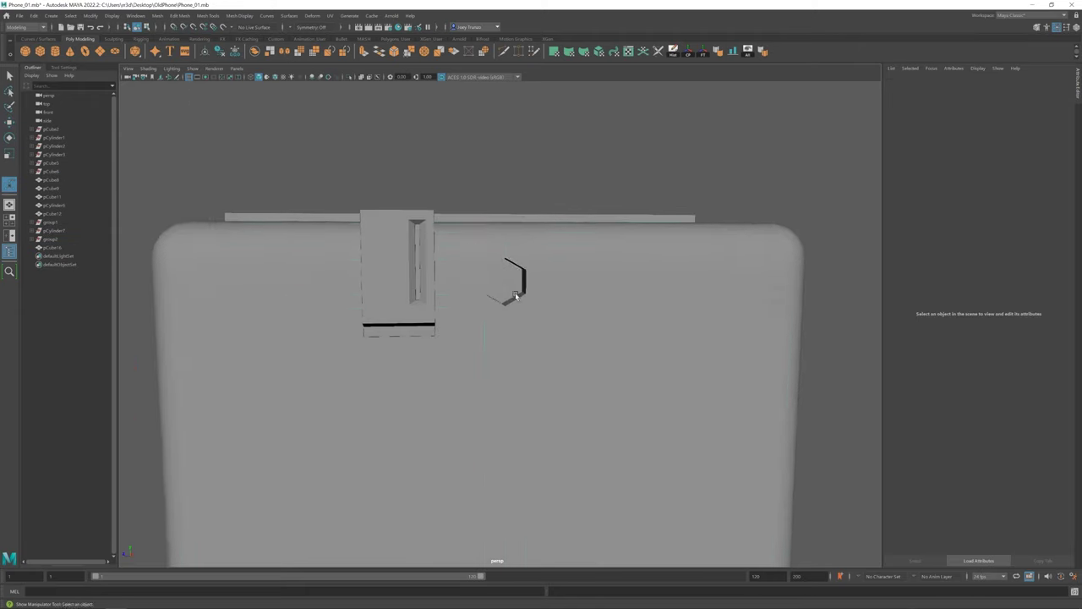
# Step: Add an edge loop beside the hole and extrude the hole's border edges inward
pyautogui.moveTo(508, 274)
pyautogui.keyDown('alt'); pyautogui.mouseDown()
pyautogui.moveTo(497, 295)
pyautogui.moveTo(486, 286)
pyautogui.mouseUp(); pyautogui.keyUp('alt')
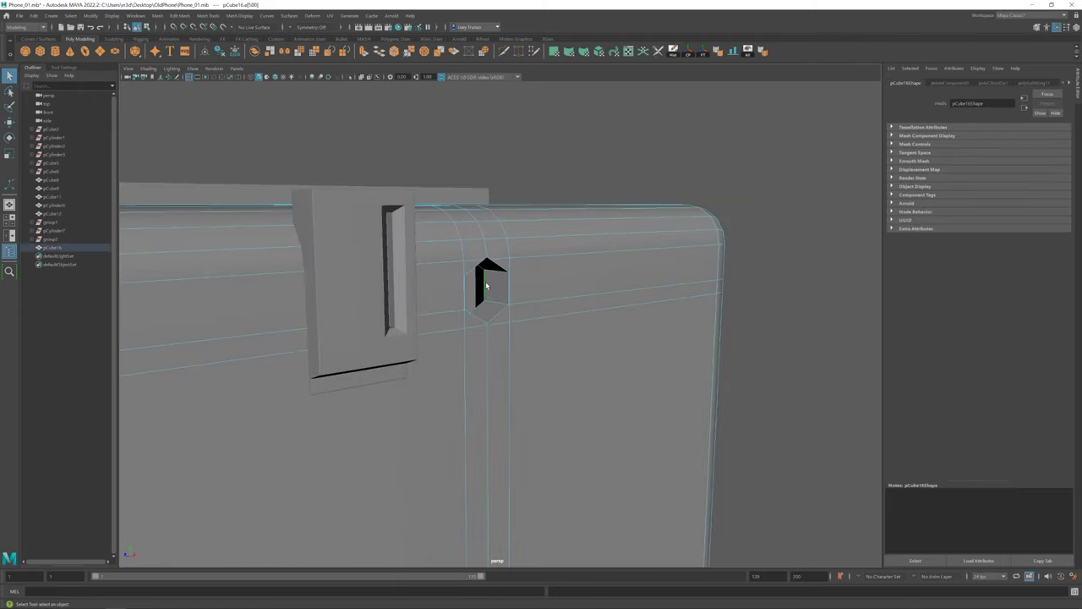
pyautogui.press('f')
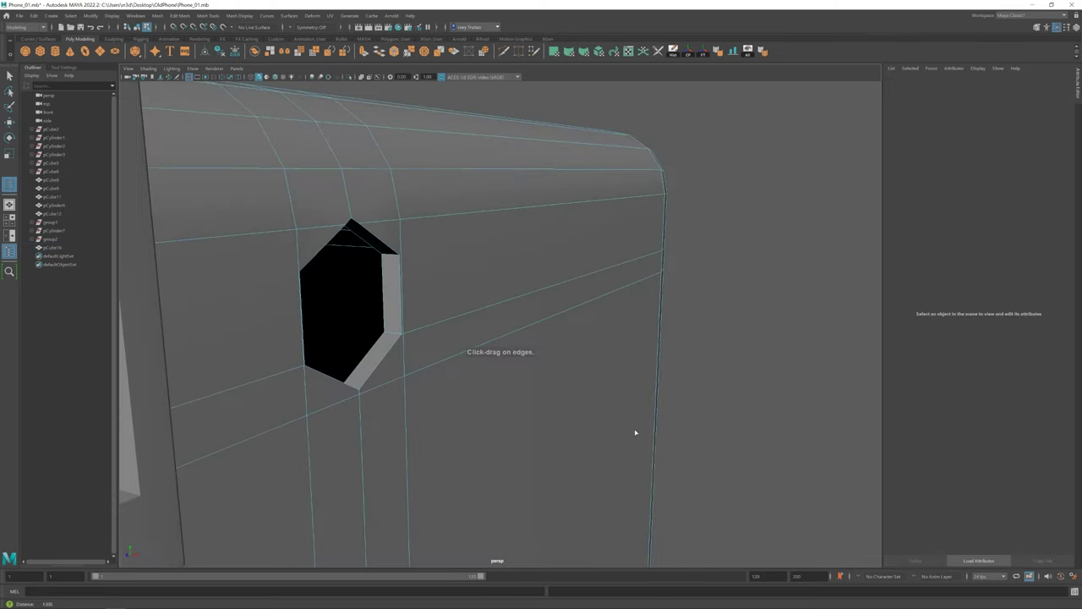
pyautogui.click(401, 339)
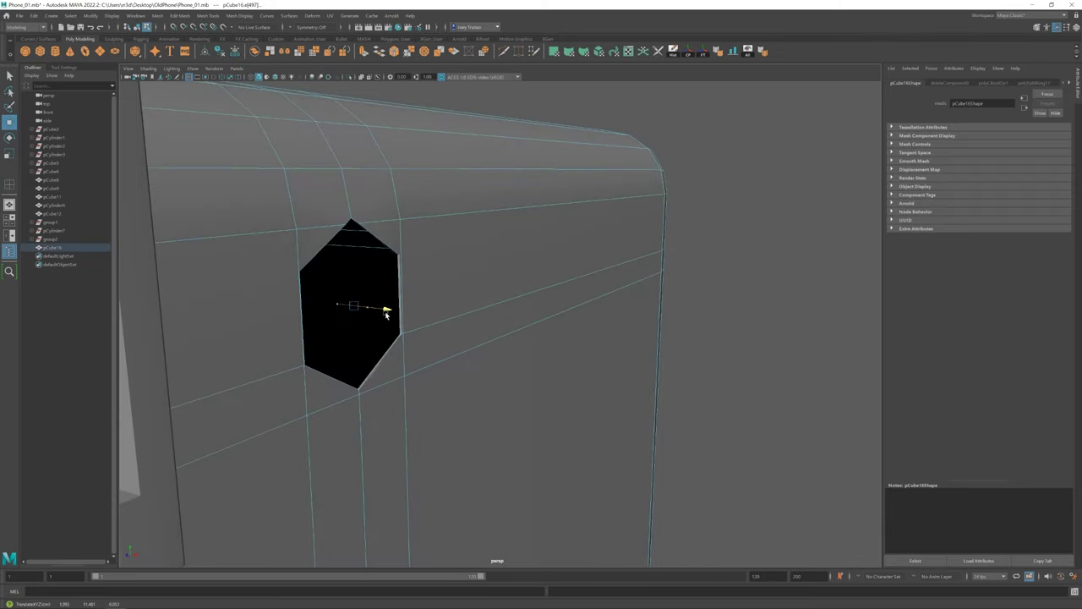
pyautogui.hotkey('ctrl', 'e')
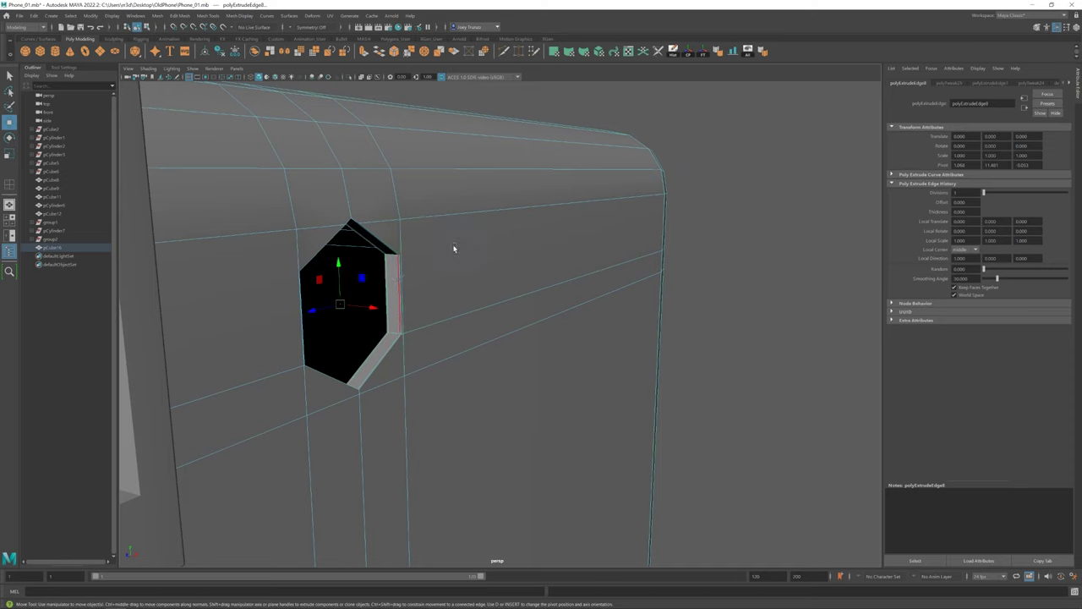
pyautogui.keyDown('alt'); pyautogui.moveTo(454, 247); pyautogui.dragTo(413, 307); pyautogui.keyUp('alt')
# Step: Select an edge on the hole's rim and inspect the hexagonal opening
pyautogui.click(301, 137)
pyautogui.moveTo(301, 137)
pyautogui.keyDown('alt'); pyautogui.mouseDown()
pyautogui.moveTo(386, 237)
pyautogui.moveTo(372, 290)
pyautogui.moveTo(380, 235)
pyautogui.mouseUp(); pyautogui.keyUp('alt')
pyautogui.scroll(-3, 372, 290)
pyautogui.click(391, 254)
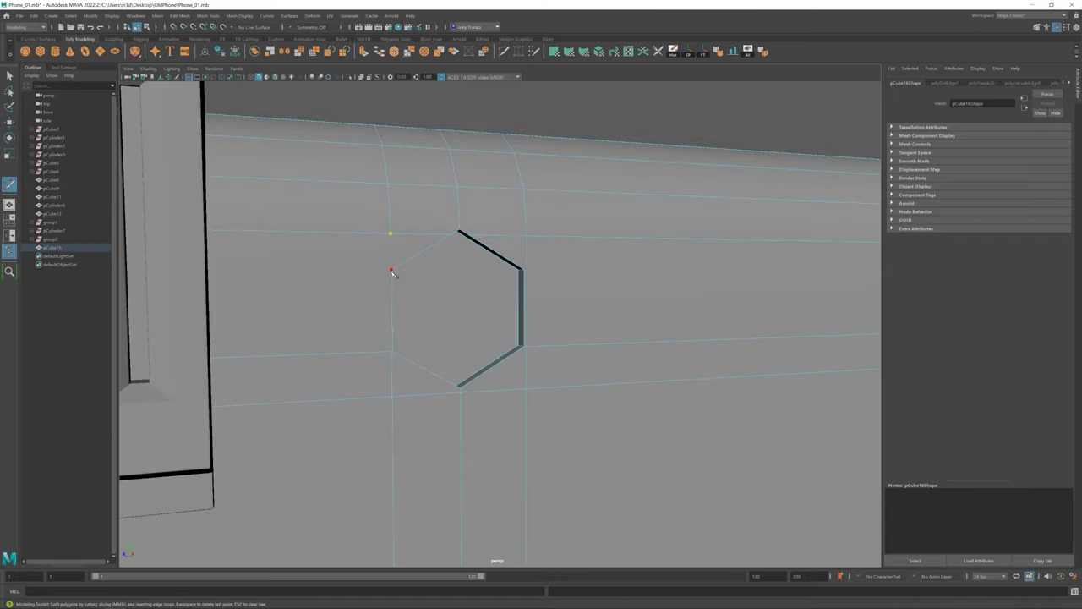
pyautogui.press('w')
pyautogui.scroll(-2, 391, 271)
pyautogui.moveTo(375, 355)
pyautogui.keyDown('alt'); pyautogui.mouseDown()
pyautogui.moveTo(363, 330)
pyautogui.moveTo(519, 330)
pyautogui.moveTo(234, 321)
pyautogui.moveTo(543, 362)
pyautogui.moveTo(415, 358)
pyautogui.moveTo(340, 322)
pyautogui.mouseUp(); pyautogui.keyUp('alt')
pyautogui.scroll(-1, 367, 331)
pyautogui.scroll(-3, 341, 321)
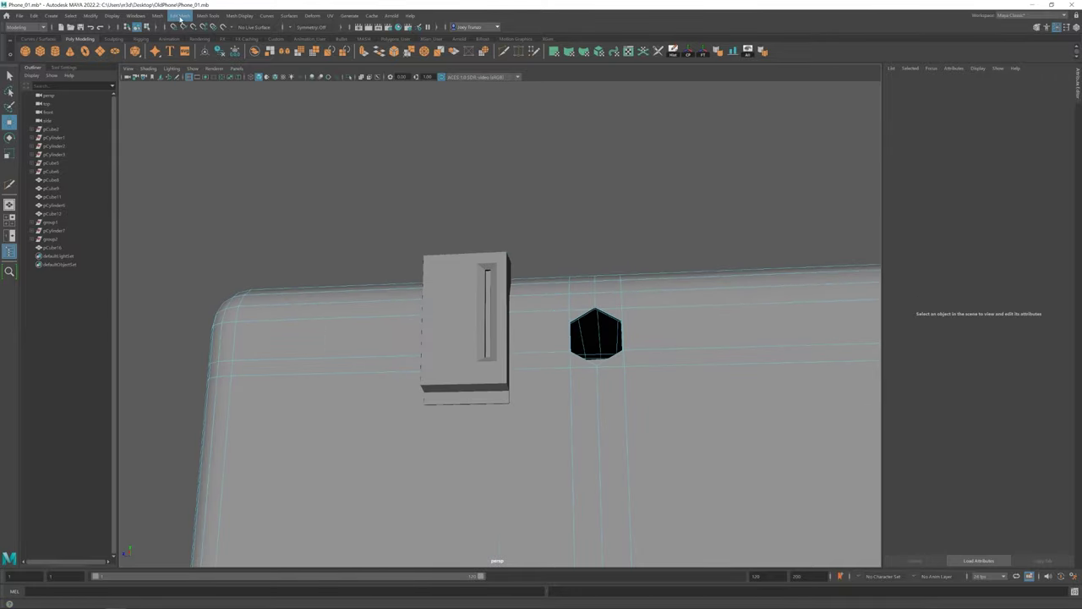
# Step: Insert another edge loop running through the hole area
pyautogui.click(208, 16)
pyautogui.click(233, 81)
pyautogui.click(235, 336)
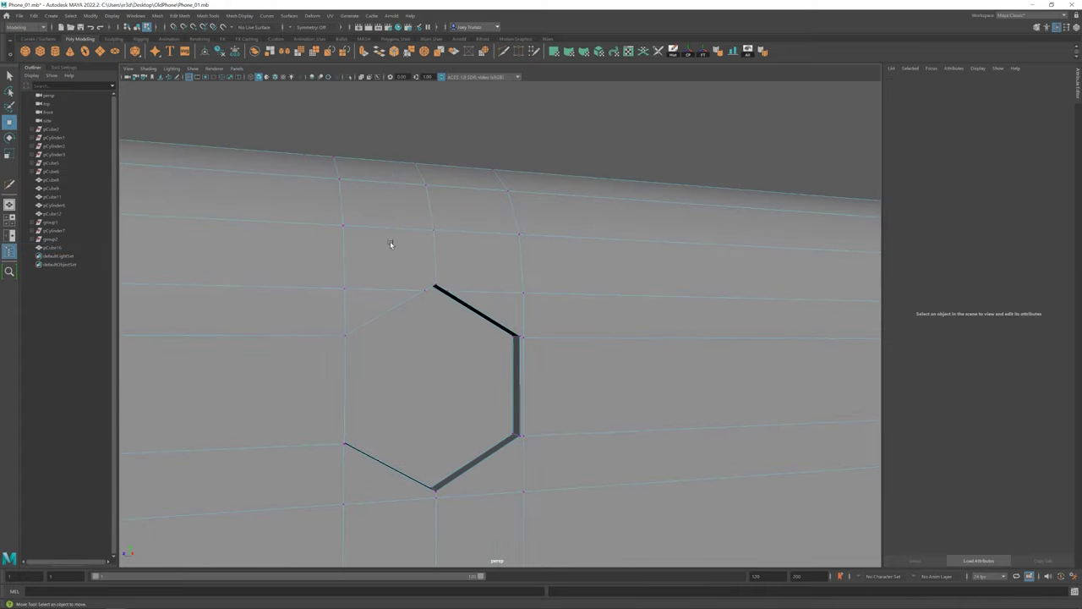
pyautogui.keyDown('alt'); pyautogui.moveTo(390, 245); pyautogui.dragTo(471, 289); pyautogui.keyUp('alt')
pyautogui.scroll(3, 364, 176)
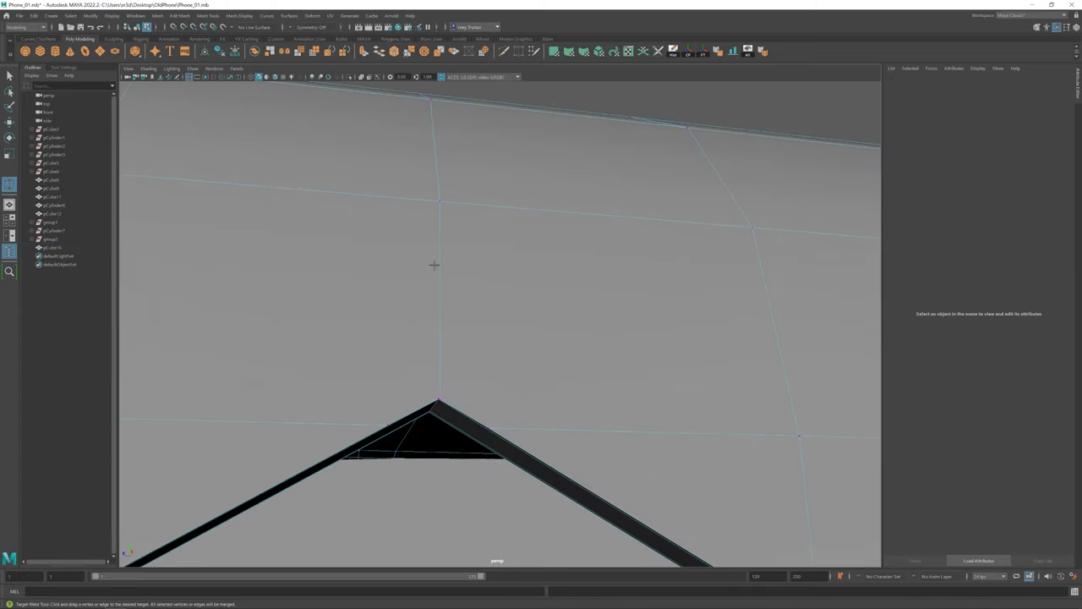
pyautogui.scroll(2, 423, 302)
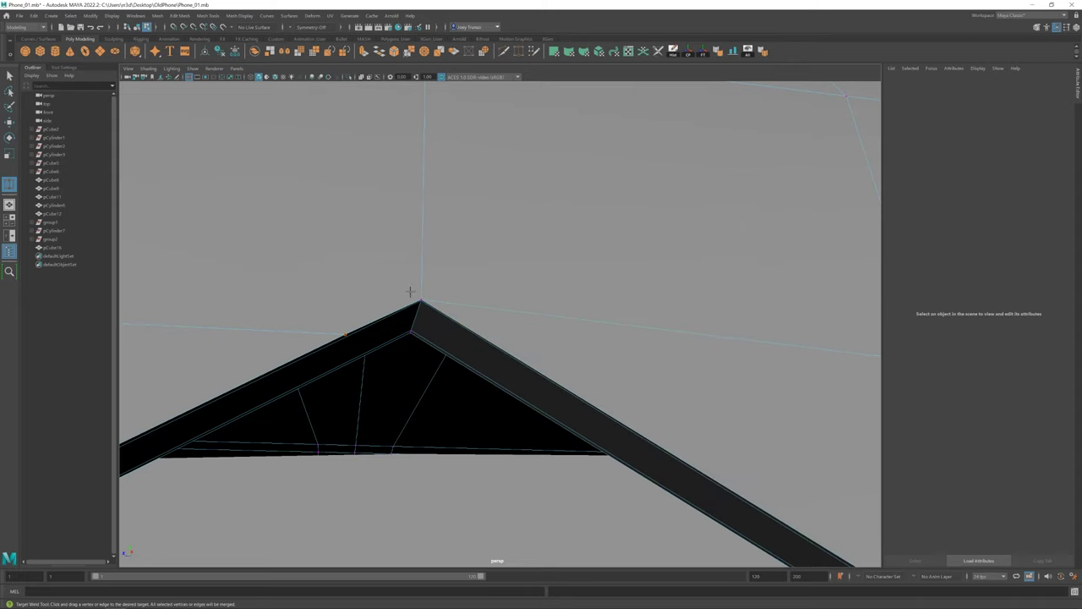
pyautogui.scroll(-3, 409, 291)
pyautogui.scroll(-3, 449, 338)
pyautogui.moveTo(449, 339)
pyautogui.keyDown('alt'); pyautogui.mouseDown()
pyautogui.moveTo(573, 356)
pyautogui.moveTo(547, 321)
pyautogui.mouseUp(); pyautogui.keyUp('alt')
pyautogui.scroll(2, 534, 203)
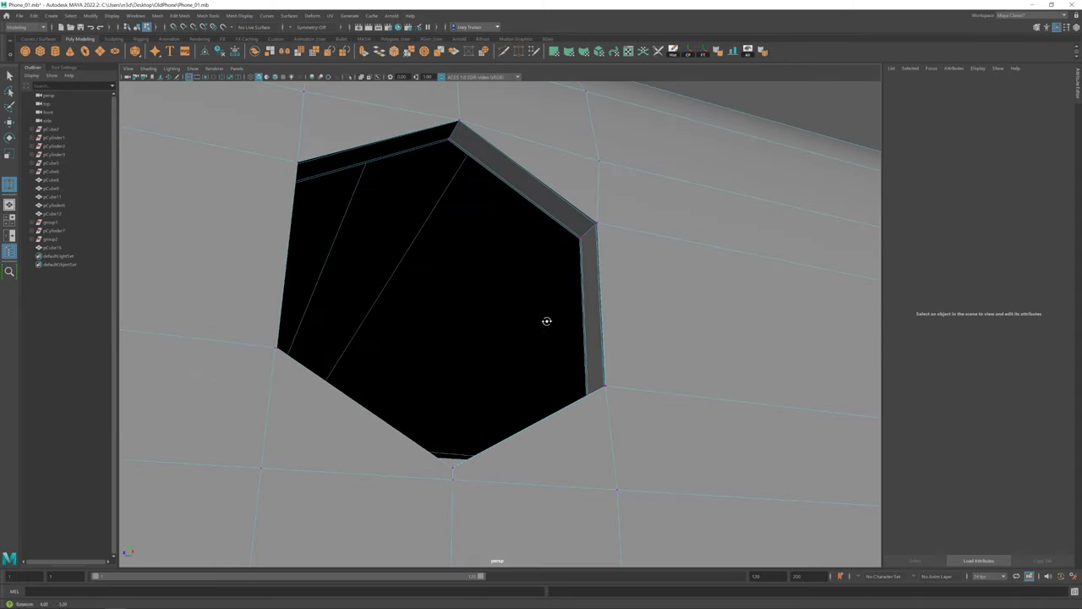
# Step: Check the body with smooth preview (3), then switch back to normal display (1)
pyautogui.press('w')
pyautogui.click(621, 397)
pyautogui.press('3')
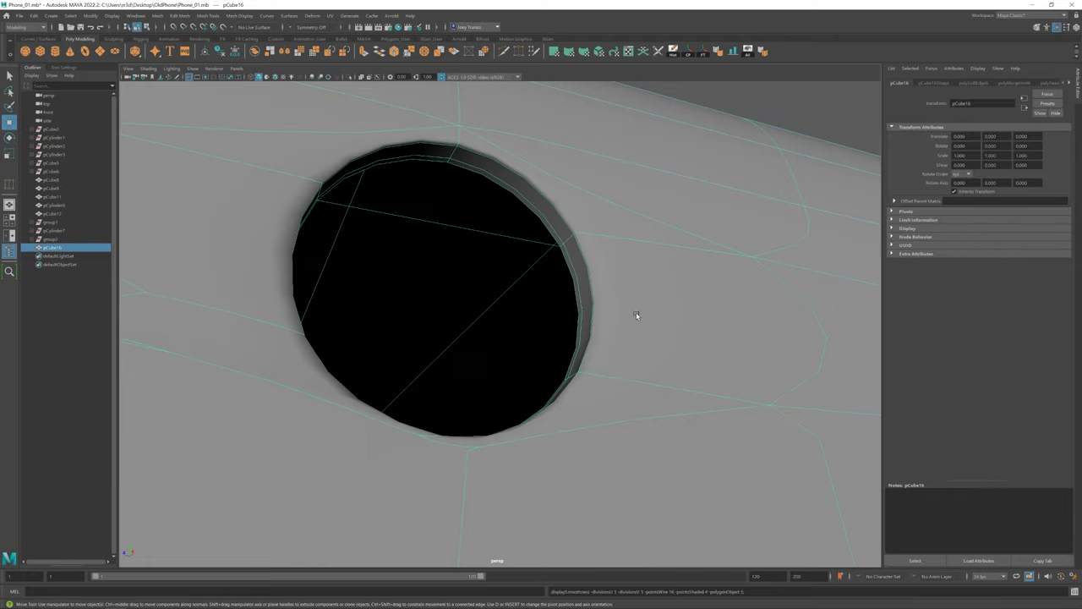
pyautogui.press('1')
pyautogui.moveTo(536, 375)
pyautogui.keyDown('alt'); pyautogui.mouseDown()
pyautogui.moveTo(628, 398)
pyautogui.moveTo(522, 386)
pyautogui.mouseUp(); pyautogui.keyUp('alt')
pyautogui.scroll(5, 522, 386)
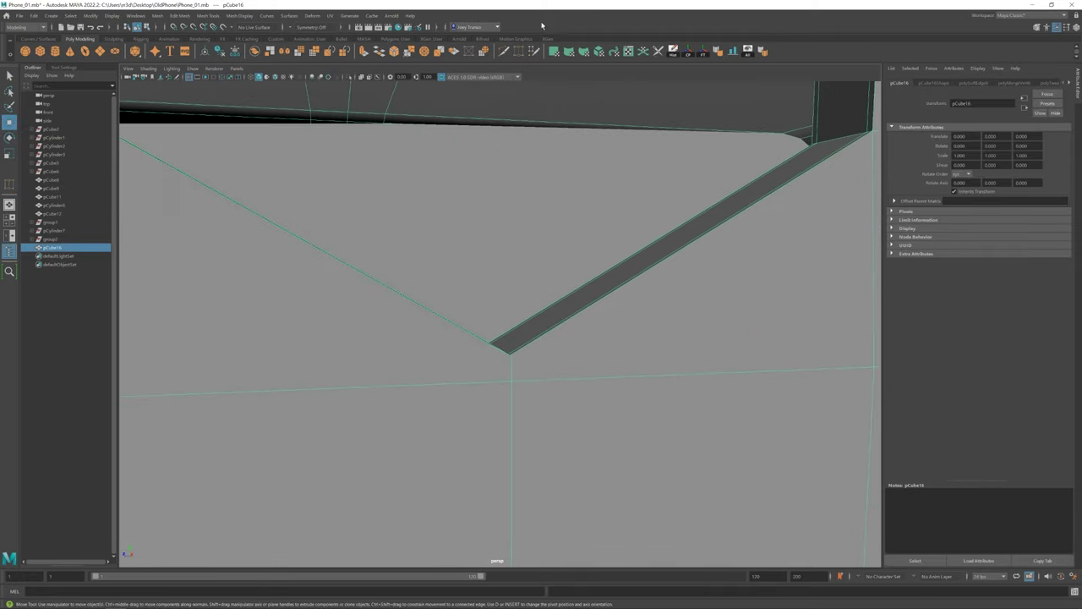
pyautogui.click(522, 386)
pyautogui.scroll(-3, 588, 410)
pyautogui.scroll(-2, 588, 410)
# Step: Weld stray vertices onto the hexagon's corners and adjust the left corner vertex
pyautogui.keyDown('shift'); pyautogui.moveTo(588, 409); pyautogui.dragTo(465, 414, button='right'); pyautogui.keyUp('shift')
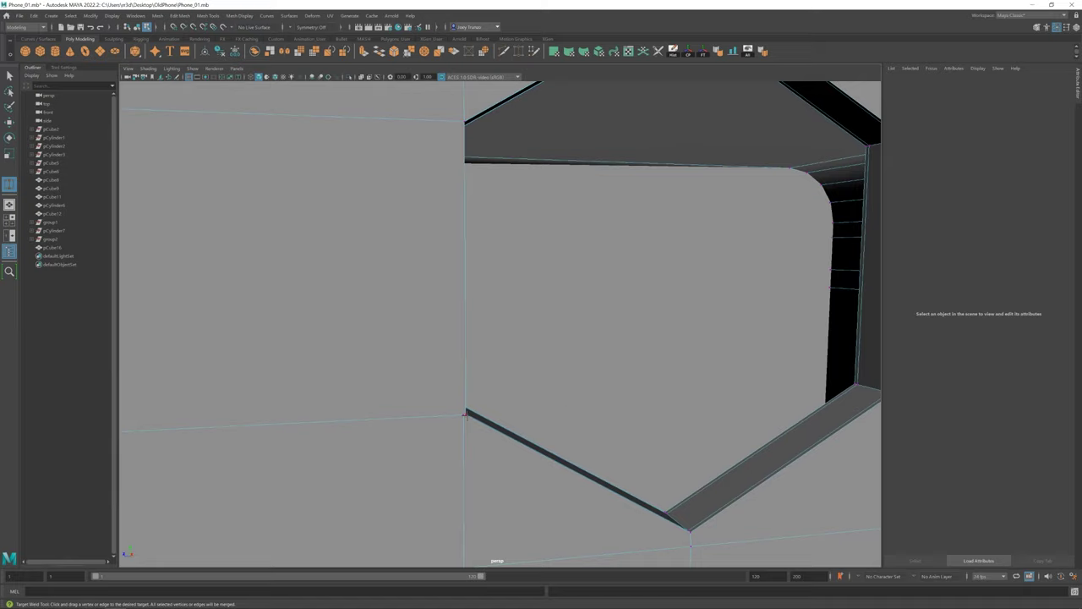
pyautogui.keyDown('alt'); pyautogui.moveTo(463, 425); pyautogui.dragTo(491, 422); pyautogui.keyUp('alt')
pyautogui.scroll(-3, 391, 399)
pyautogui.scroll(3, 331, 397)
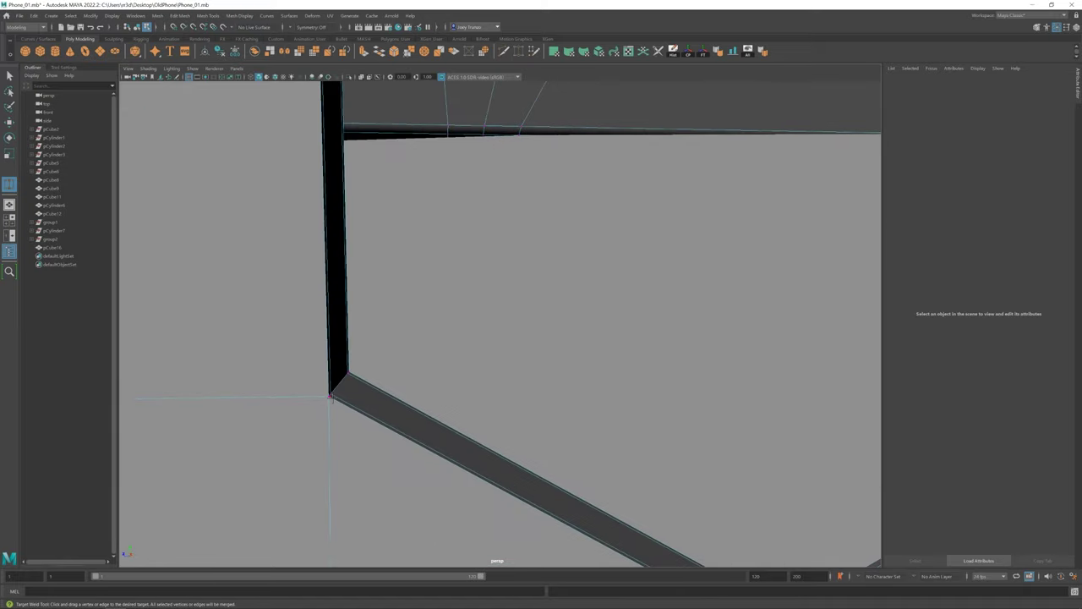
pyautogui.scroll(-3, 327, 399)
pyautogui.keyDown('alt'); pyautogui.moveTo(254, 355); pyautogui.dragTo(203, 321); pyautogui.keyUp('alt')
pyautogui.press('w')
pyautogui.click(203, 320)
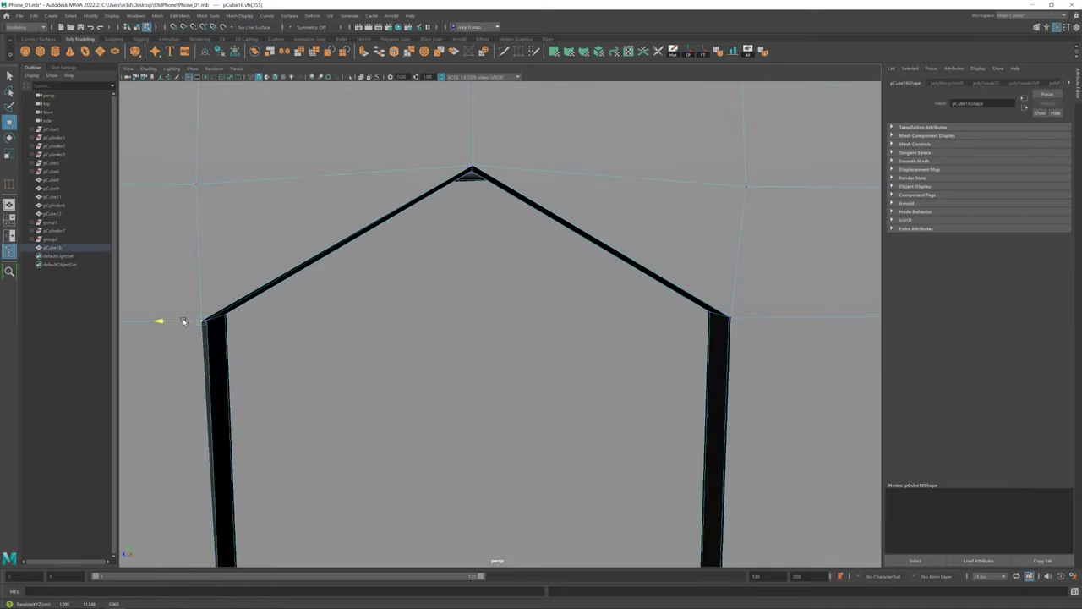
pyautogui.scroll(-5, 580, 339)
pyautogui.click(536, 379)
# Step: Bevel the opening's top edges with 1 segment and 0.5 fraction
pyautogui.keyDown('alt'); pyautogui.moveTo(536, 380); pyautogui.dragTo(604, 369); pyautogui.keyUp('alt')
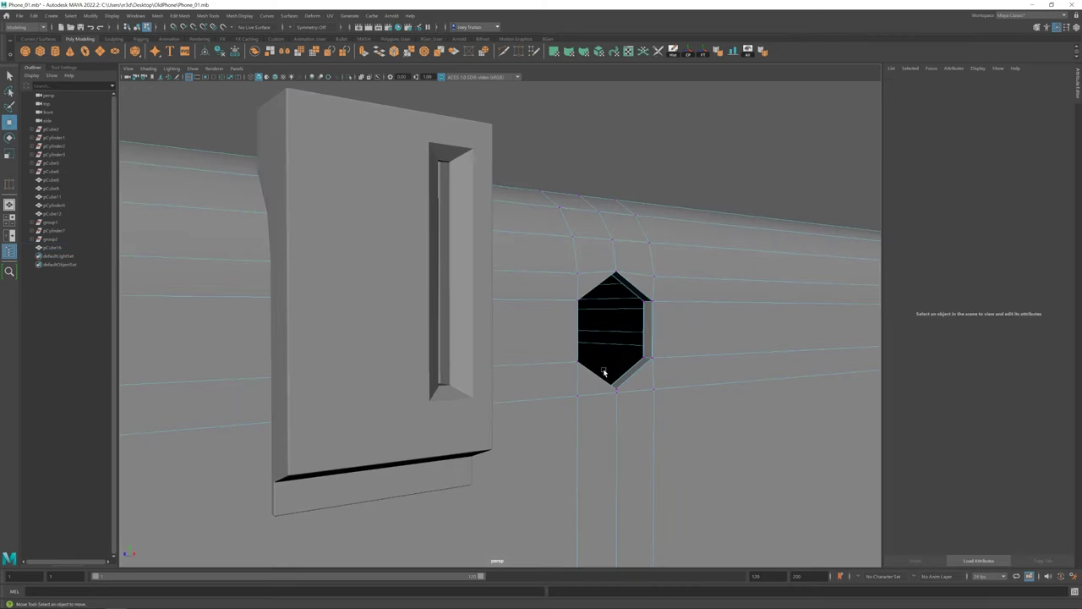
pyautogui.scroll(4, 604, 370)
pyautogui.click(550, 217)
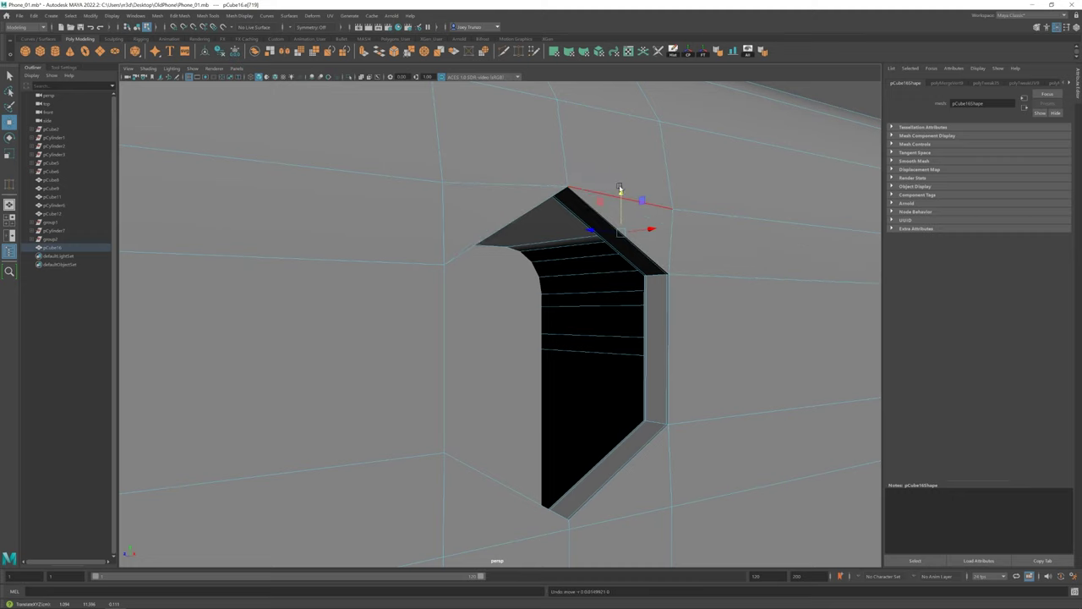
pyautogui.keyDown('alt'); pyautogui.moveTo(620, 188); pyautogui.dragTo(521, 113); pyautogui.keyUp('alt')
pyautogui.scroll(3, 521, 113)
pyautogui.click(517, 175)
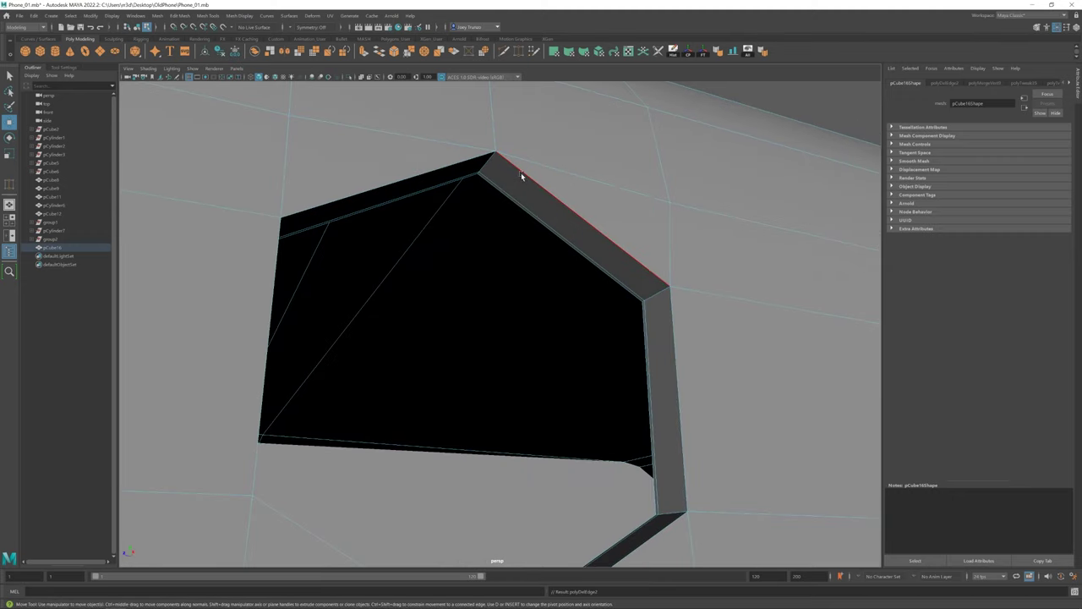
pyautogui.scroll(-3, 522, 174)
pyautogui.click(181, 16)
pyautogui.click(194, 44)
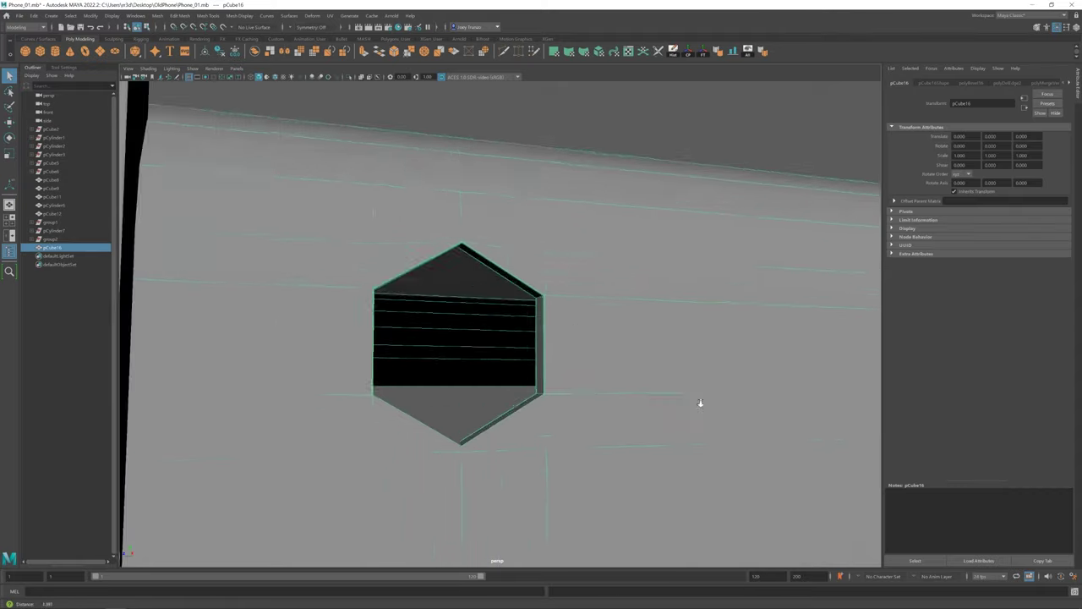
# Step: Bevel another rim edge of the hexagonal hole and inspect the result face-on
pyautogui.click(630, 342)
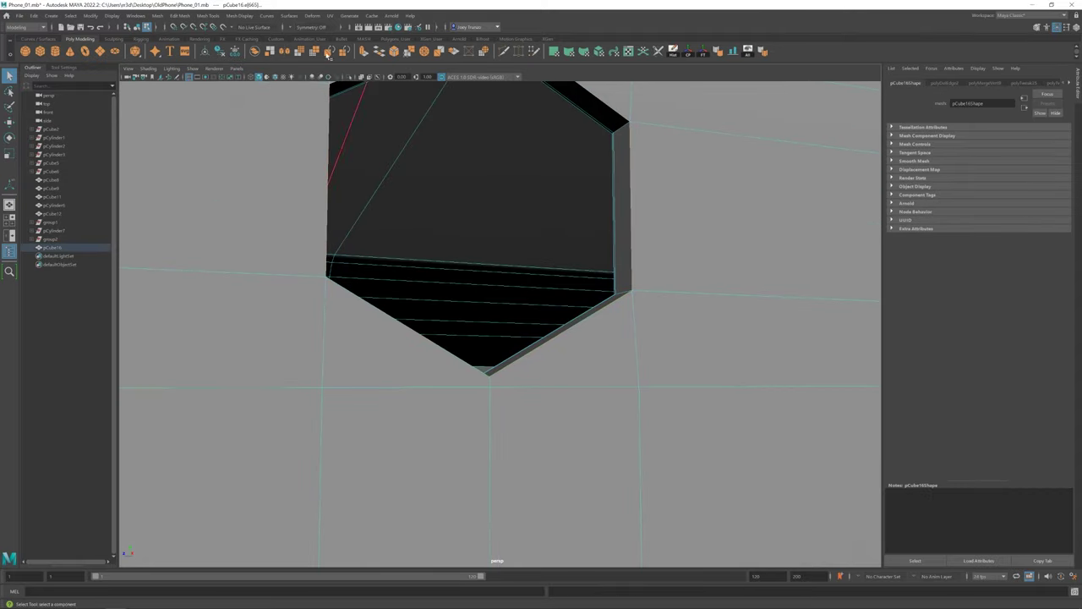
pyautogui.click(180, 15)
pyautogui.click(195, 44)
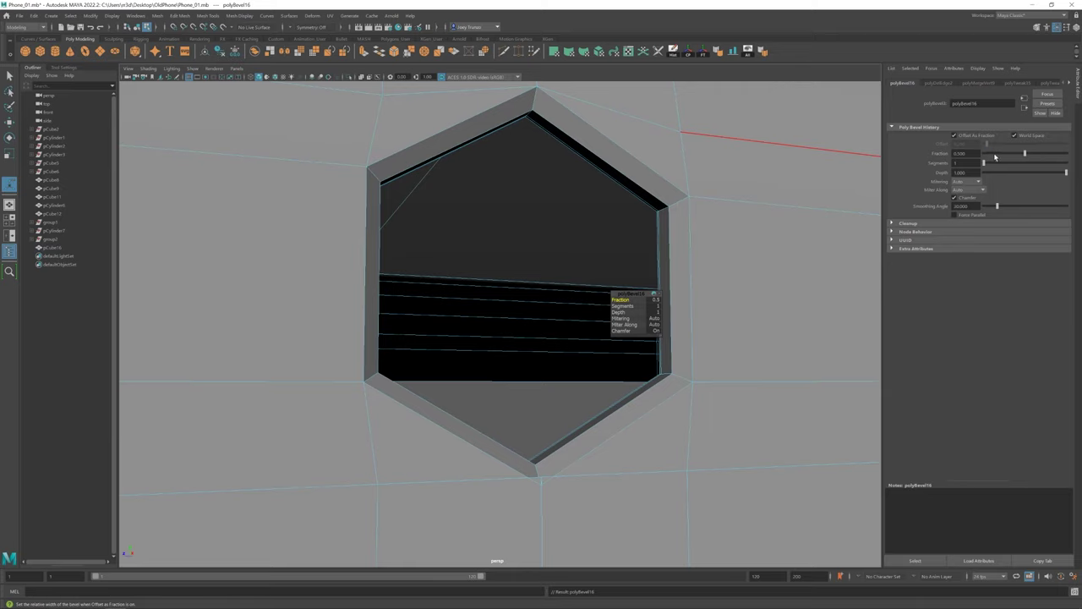
pyautogui.moveTo(725, 216); pyautogui.dragTo(706, 203, button='right')
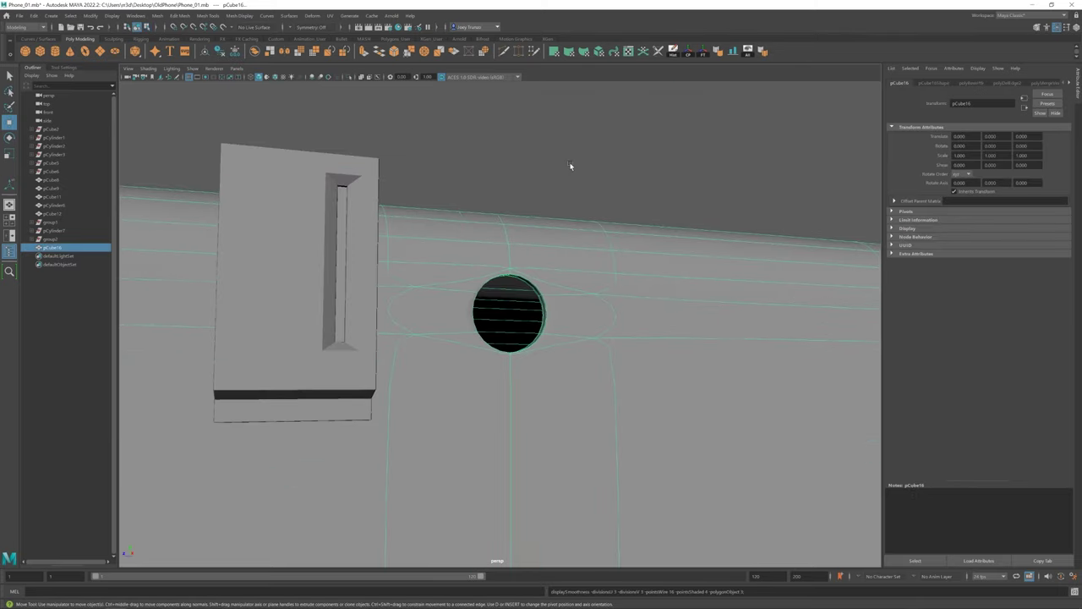
pyautogui.scroll(-5, 536, 367)
pyautogui.keyDown('alt'); pyautogui.moveTo(536, 367); pyautogui.dragTo(483, 380); pyautogui.keyUp('alt')
pyautogui.scroll(8, 614, 370)
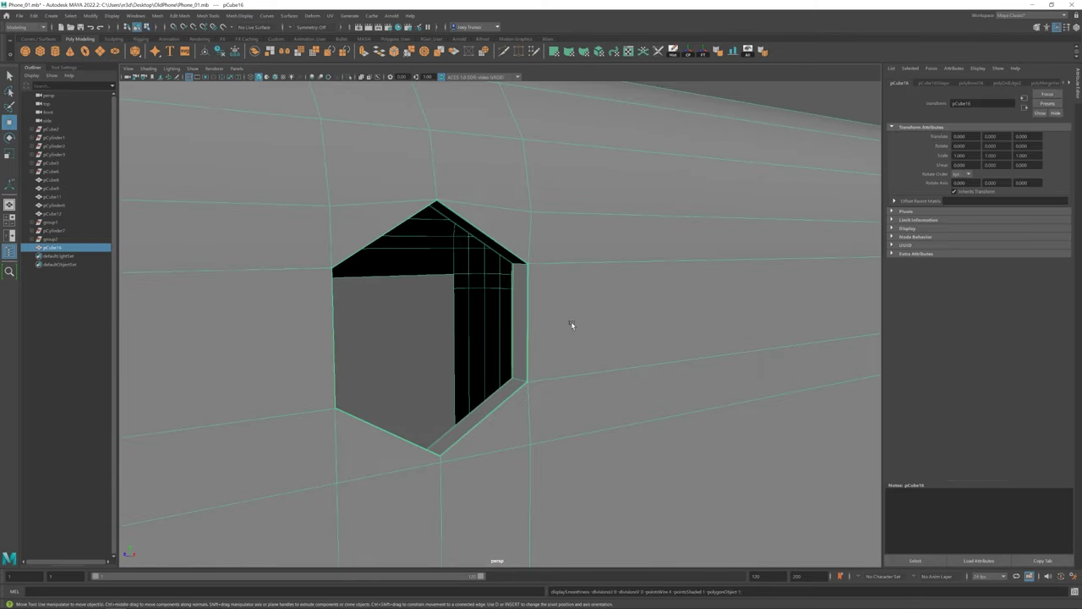
pyautogui.scroll(-3, 572, 325)
pyautogui.keyDown('alt'); pyautogui.moveTo(551, 318); pyautogui.dragTo(375, 295); pyautogui.keyUp('alt')
# Step: Activate the Insert Edge Loop tool with nothing selected, viewing the phone at an angle
pyautogui.click(209, 16)
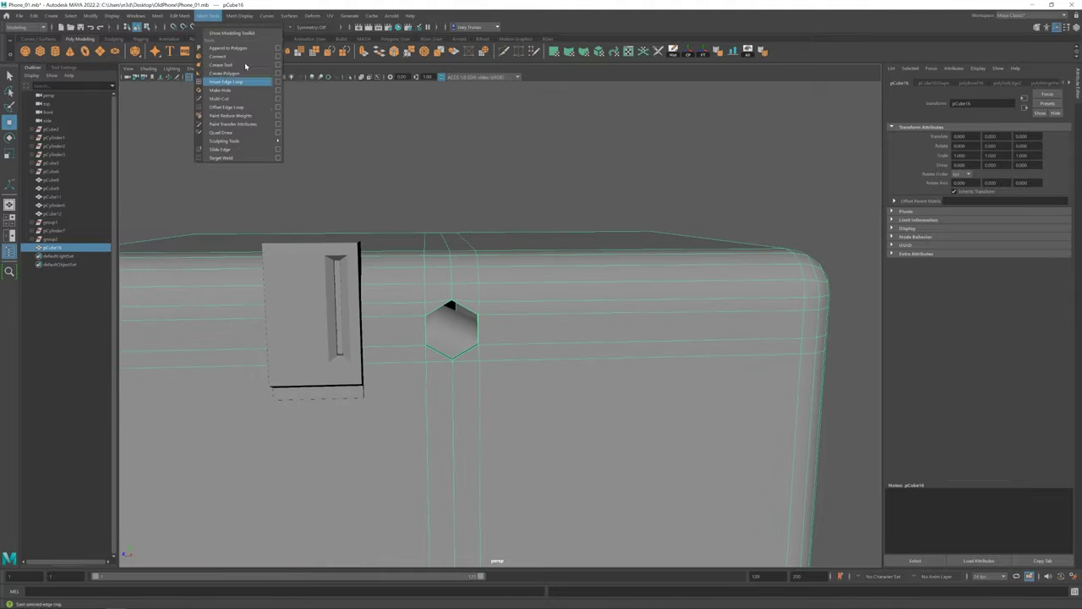
pyautogui.click(226, 82)
pyautogui.scroll(-3, 361, 211)
pyautogui.scroll(-1, 360, 210)
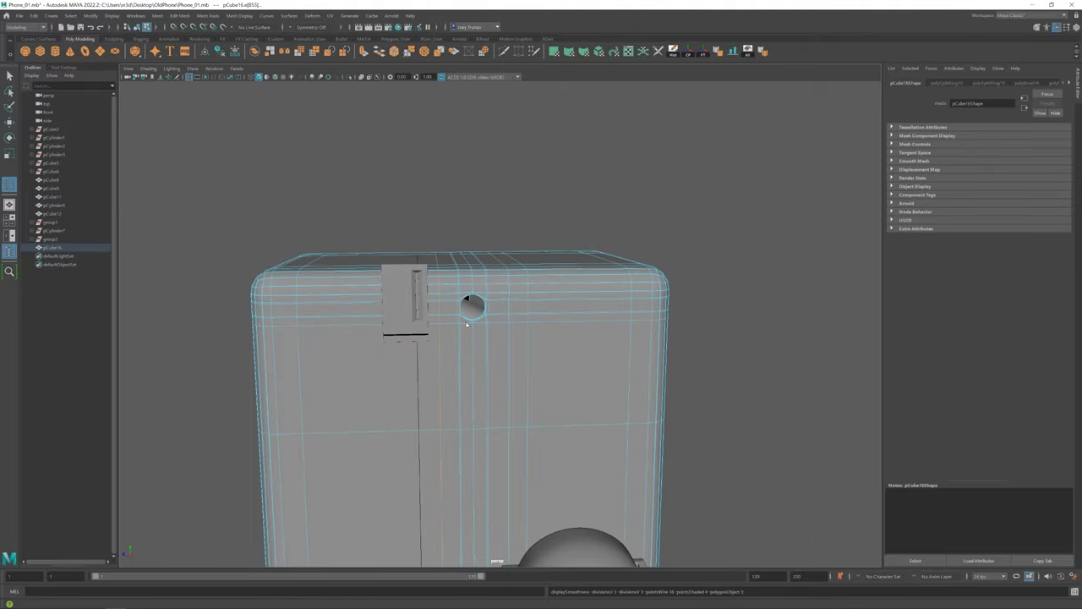
pyautogui.click(686, 335)
pyautogui.scroll(-3, 686, 336)
pyautogui.keyDown('alt'); pyautogui.moveTo(271, 288); pyautogui.dragTo(491, 372); pyautogui.keyUp('alt')
# Step: Bevel pCube17 and lower the bevel Fraction to tighten it
pyautogui.rightClick(491, 372)
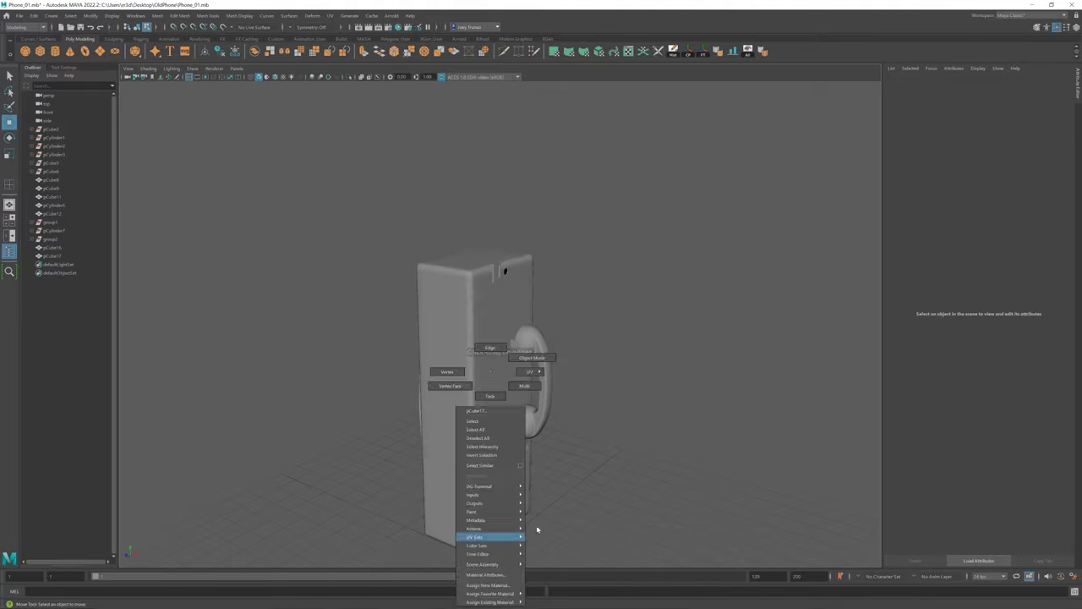
pyautogui.click(500, 339)
pyautogui.click(255, 78)
pyautogui.press('w')
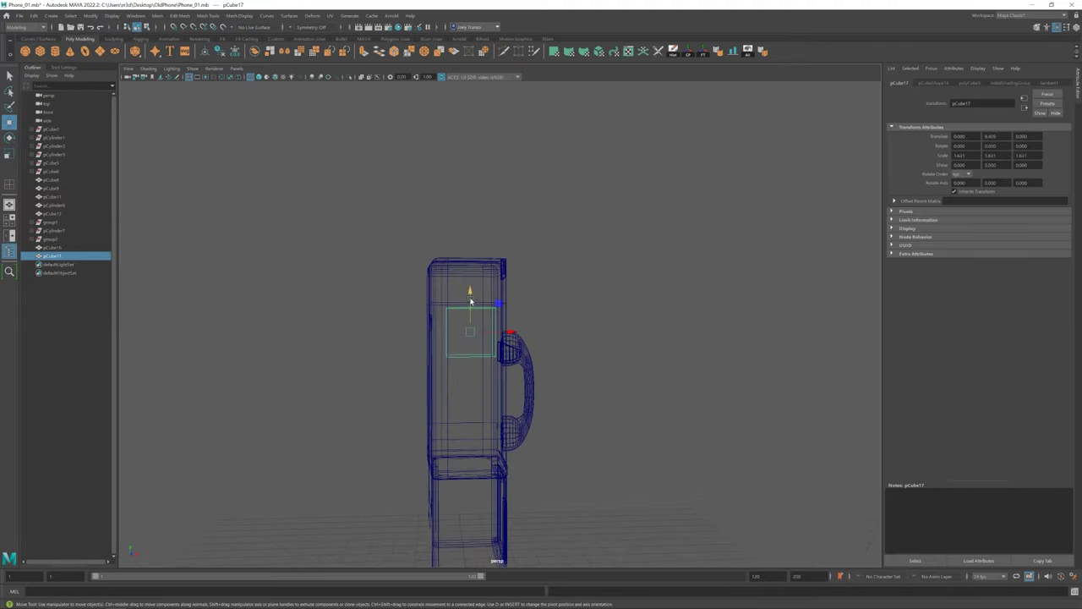
pyautogui.keyDown('alt'); pyautogui.moveTo(510, 300); pyautogui.dragTo(520, 329); pyautogui.keyUp('alt')
pyautogui.press('5')
pyautogui.scroll(3, 520, 335)
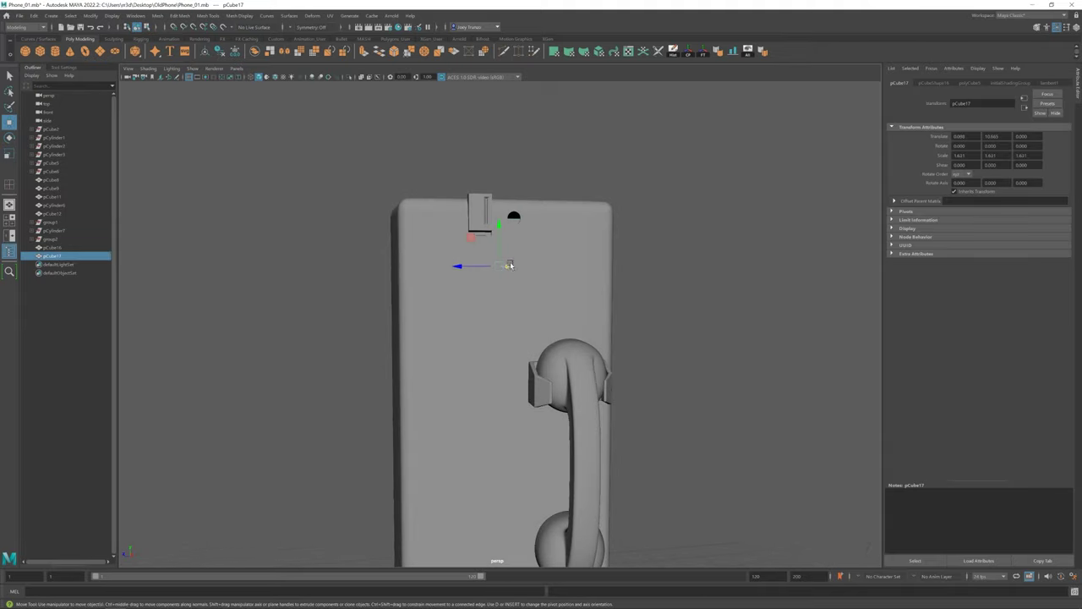
pyautogui.scroll(5, 722, 431)
pyautogui.click(51, 255)
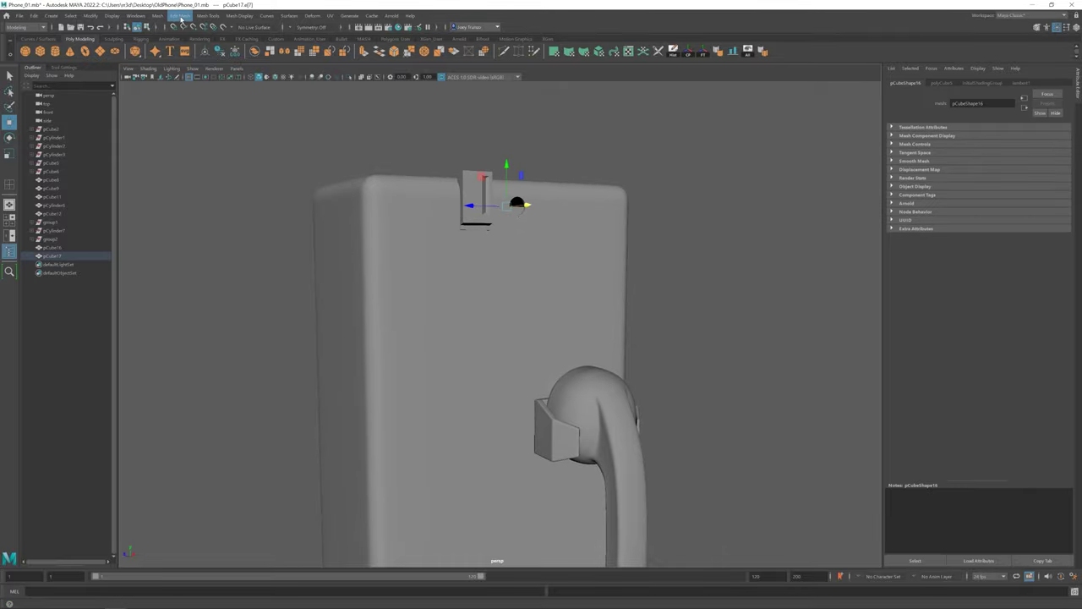
pyautogui.hotkey('ctrl', 'b')
pyautogui.scroll(2, 735, 381)
pyautogui.moveTo(1025, 153); pyautogui.dragTo(989, 152)
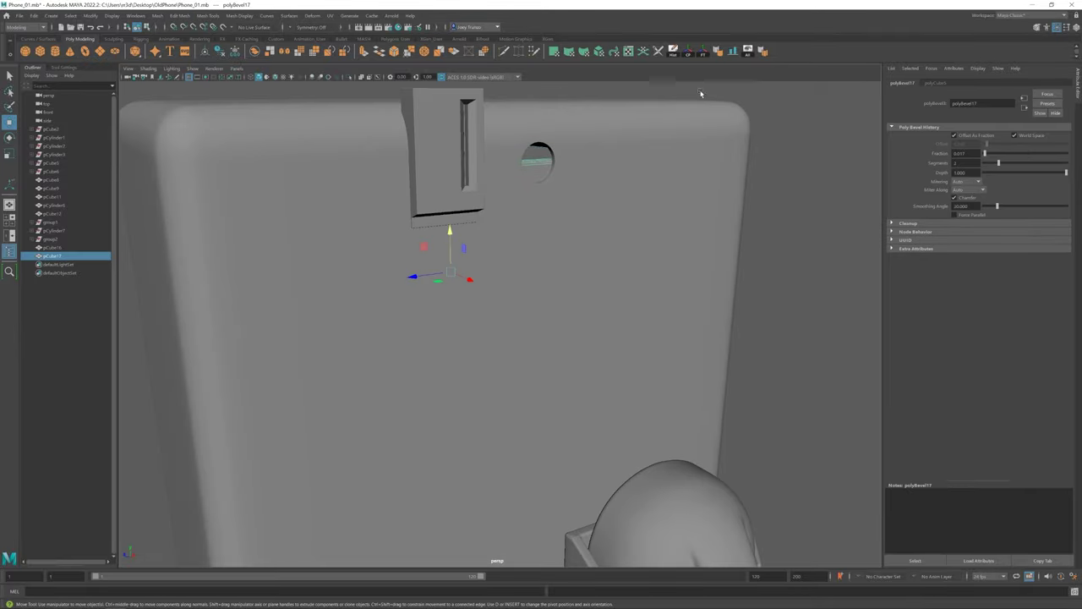
pyautogui.scroll(-5, 700, 93)
# Step: Duplicate the phone body pCube16 and move the copy to the right of the phone
pyautogui.click(513, 309)
pyautogui.scroll(-3, 513, 310)
pyautogui.keyDown('alt'); pyautogui.moveTo(399, 321); pyautogui.dragTo(435, 298); pyautogui.keyUp('alt')
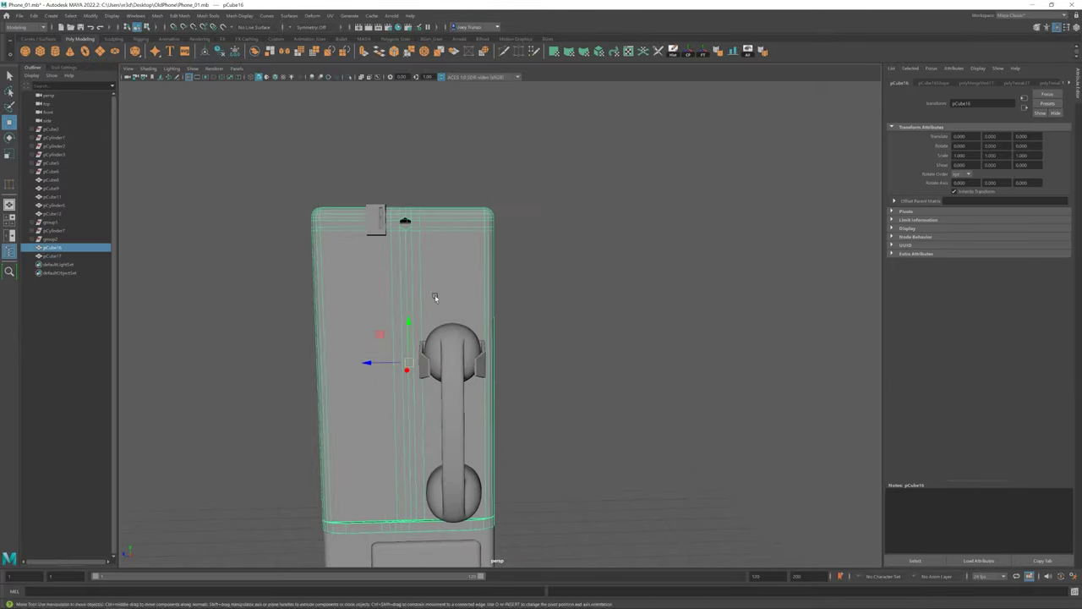
pyautogui.click(208, 15)
pyautogui.click(221, 89)
pyautogui.scroll(2, 471, 183)
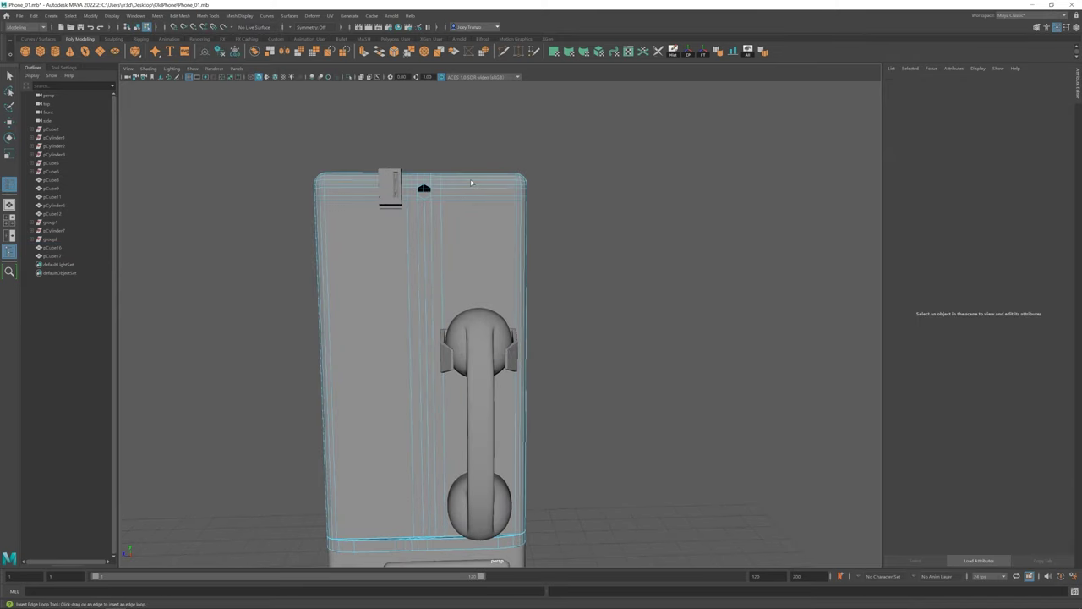
pyautogui.press('w')
pyautogui.hotkey('ctrl', 'd')
pyautogui.moveTo(553, 292); pyautogui.dragTo(633, 341, button='middle')
pyautogui.scroll(-3, 632, 341)
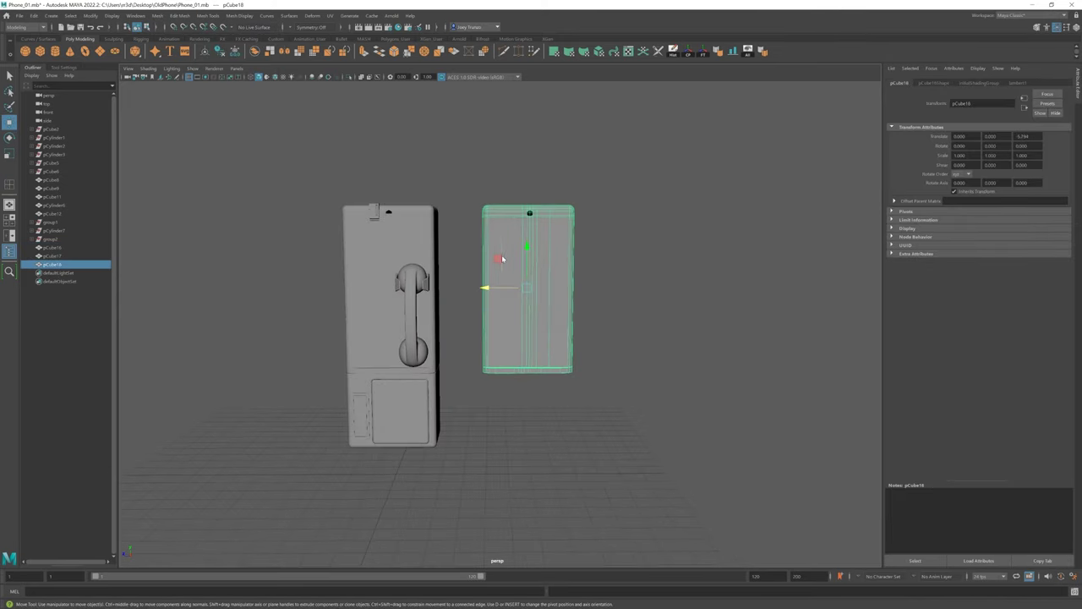
pyautogui.click(498, 333)
# Step: Select the top vertices of the copied strip, then return to object selection
pyautogui.keyDown('alt'); pyautogui.moveTo(546, 273); pyautogui.dragTo(459, 444); pyautogui.keyUp('alt')
pyautogui.keyDown('alt'); pyautogui.moveTo(483, 383); pyautogui.dragTo(430, 419); pyautogui.keyUp('alt')
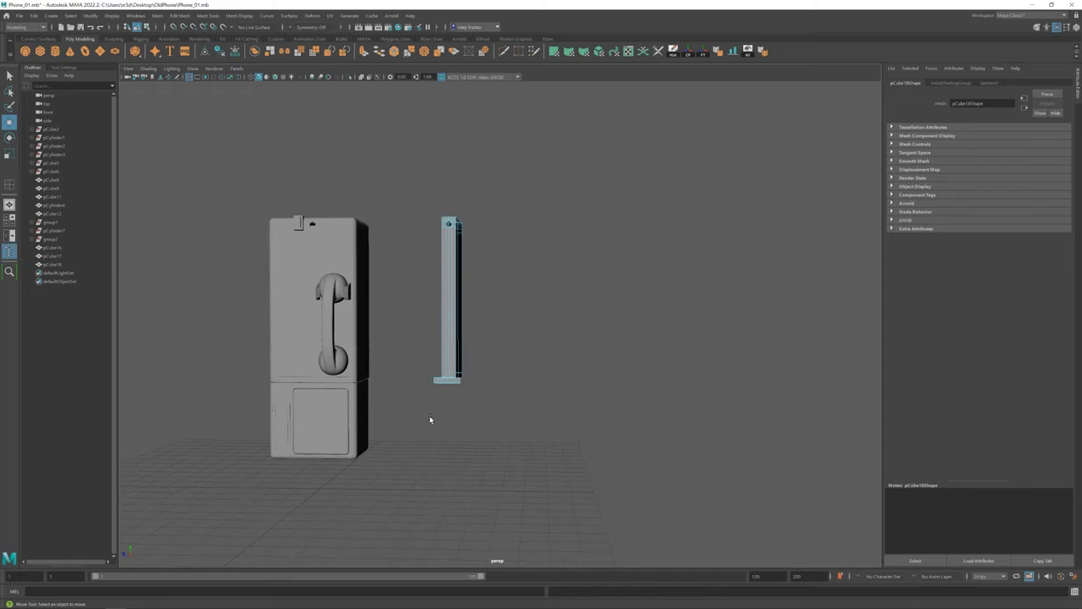
pyautogui.moveTo(524, 311)
pyautogui.keyDown('alt'); pyautogui.mouseDown()
pyautogui.moveTo(604, 179)
pyautogui.moveTo(561, 225)
pyautogui.moveTo(392, 310)
pyautogui.moveTo(522, 450)
pyautogui.moveTo(566, 454)
pyautogui.mouseUp(); pyautogui.keyUp('alt')
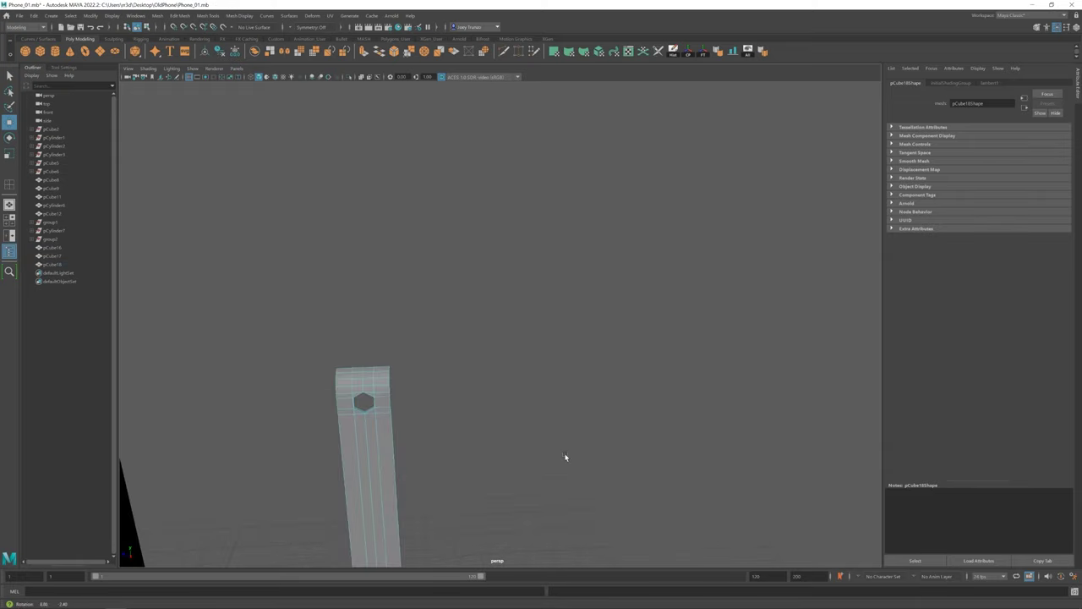
pyautogui.moveTo(380, 217)
pyautogui.mouseDown()
pyautogui.moveTo(532, 249)
pyautogui.moveTo(508, 259)
pyautogui.moveTo(352, 243)
pyautogui.moveTo(307, 350)
pyautogui.moveTo(526, 333)
pyautogui.moveTo(604, 313)
pyautogui.moveTo(445, 299)
pyautogui.mouseUp()
pyautogui.press('F8')
# Step: Select the phone body and pick vertical edges along its side
pyautogui.press('4')
pyautogui.press('5')
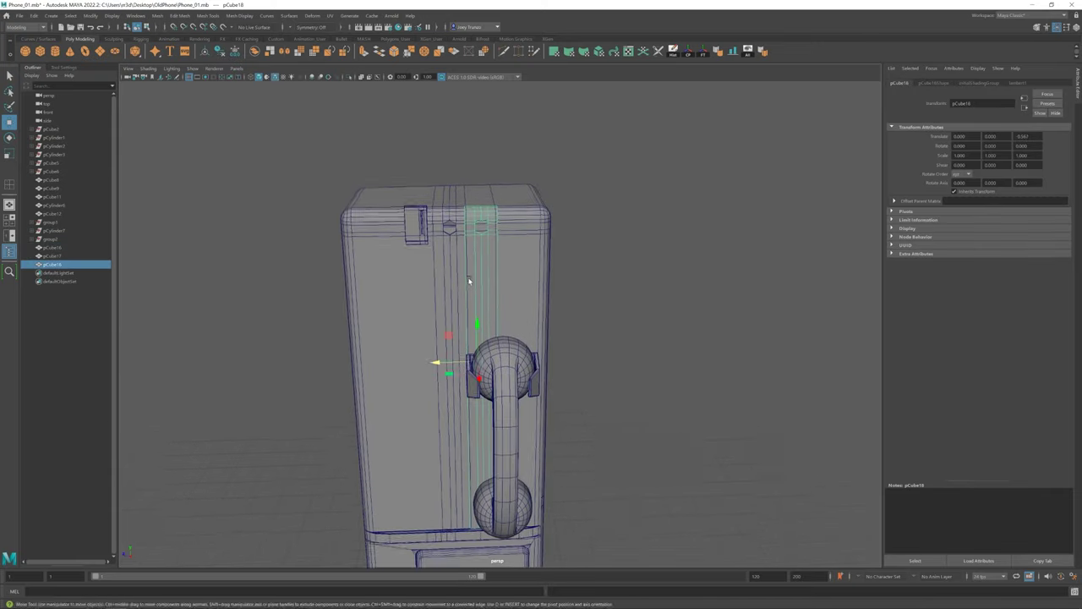
pyautogui.scroll(3, 550, 228)
pyautogui.click(488, 146)
pyautogui.press('F10')
pyautogui.click(433, 414)
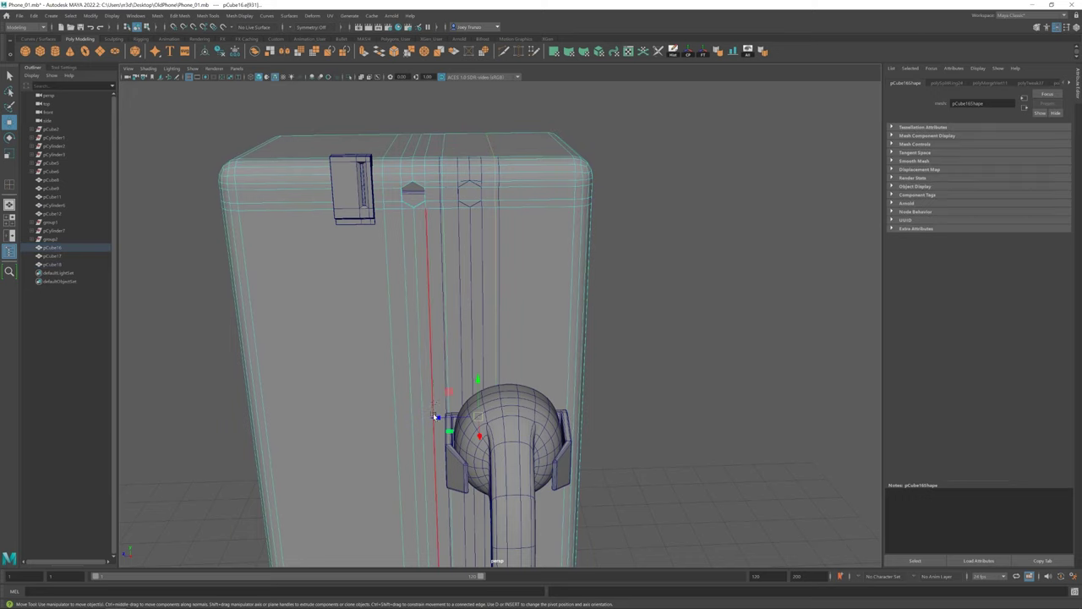
pyautogui.keyDown('alt'); pyautogui.moveTo(441, 416); pyautogui.dragTo(473, 432, button='middle'); pyautogui.keyUp('alt')
pyautogui.click(430, 423)
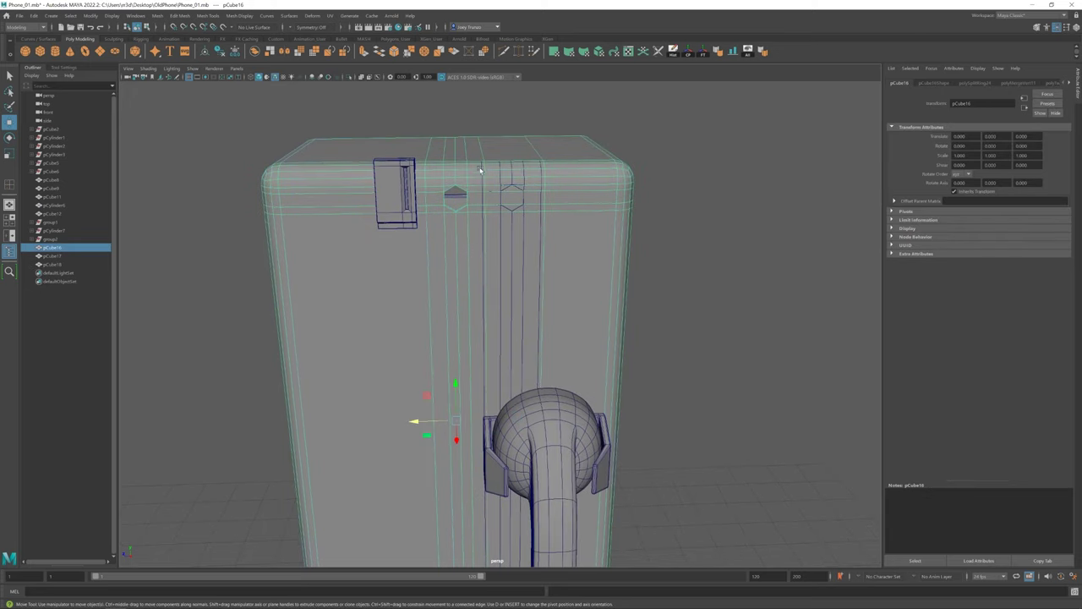
# Step: Select the long face strip beside the handset and Combine the strip and body into one mesh
pyautogui.press('F11')
pyautogui.scroll(-3, 474, 338)
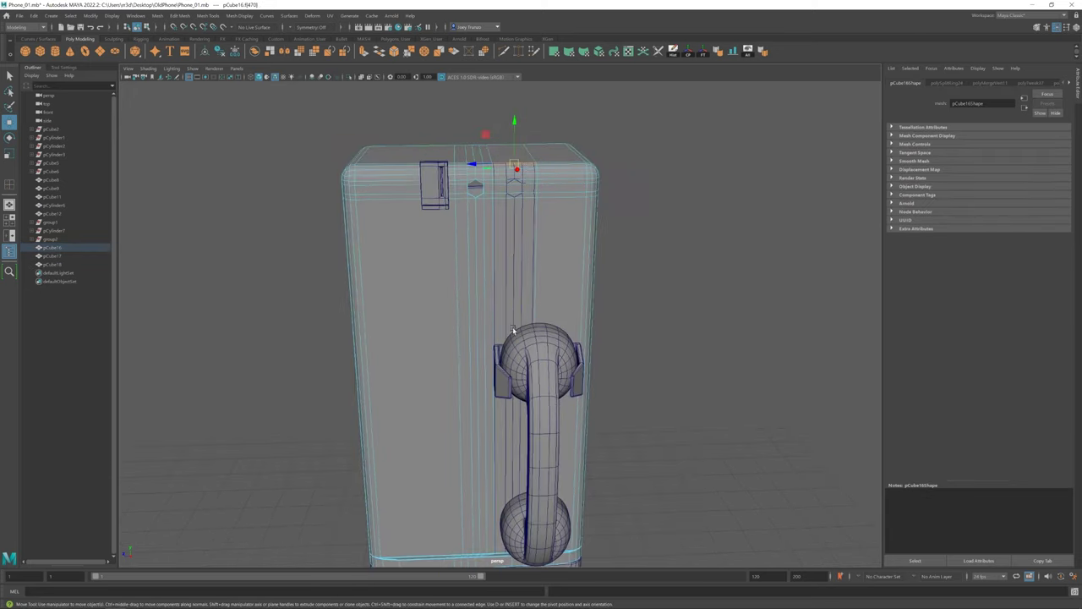
pyautogui.click(563, 279)
pyautogui.press('F8')
pyautogui.click(180, 15)
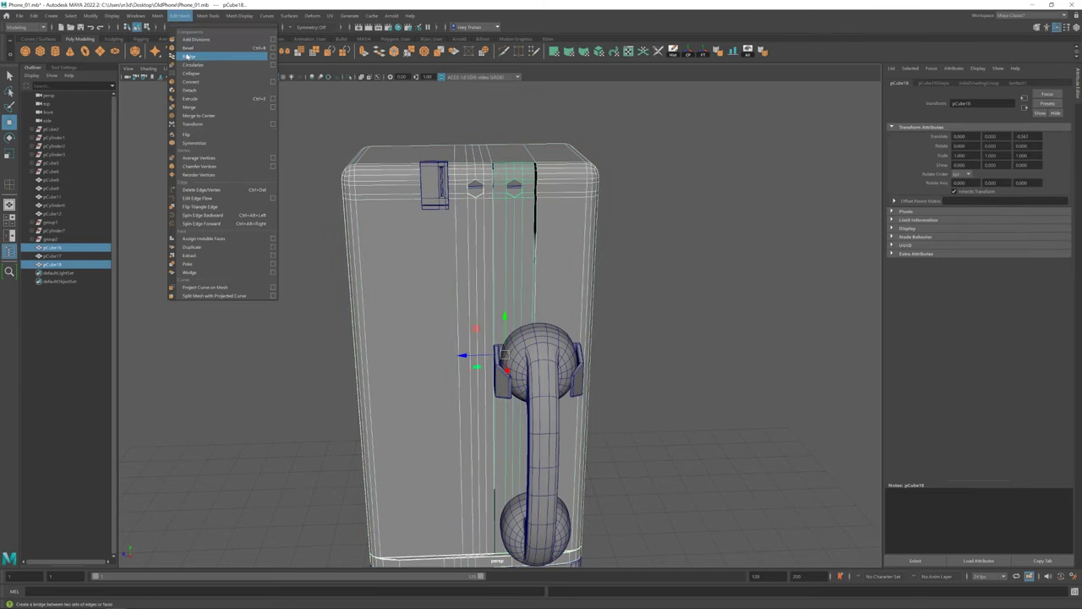
pyautogui.click(182, 48)
pyautogui.scroll(3, 559, 265)
pyautogui.moveTo(559, 265)
pyautogui.keyDown('alt'); pyautogui.mouseDown()
pyautogui.moveTo(526, 235)
pyautogui.moveTo(466, 304)
pyautogui.mouseUp(); pyautogui.keyUp('alt')
# Step: Insert an edge loop along the strip on the top rim
pyautogui.press('F10')
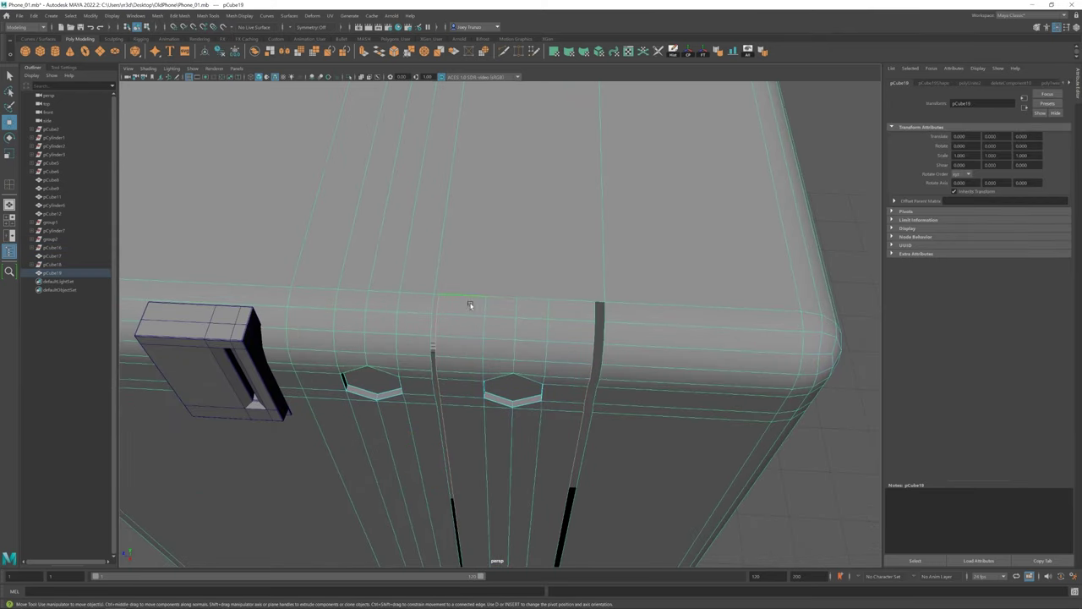
pyautogui.click(507, 294)
pyautogui.scroll(-3, 508, 294)
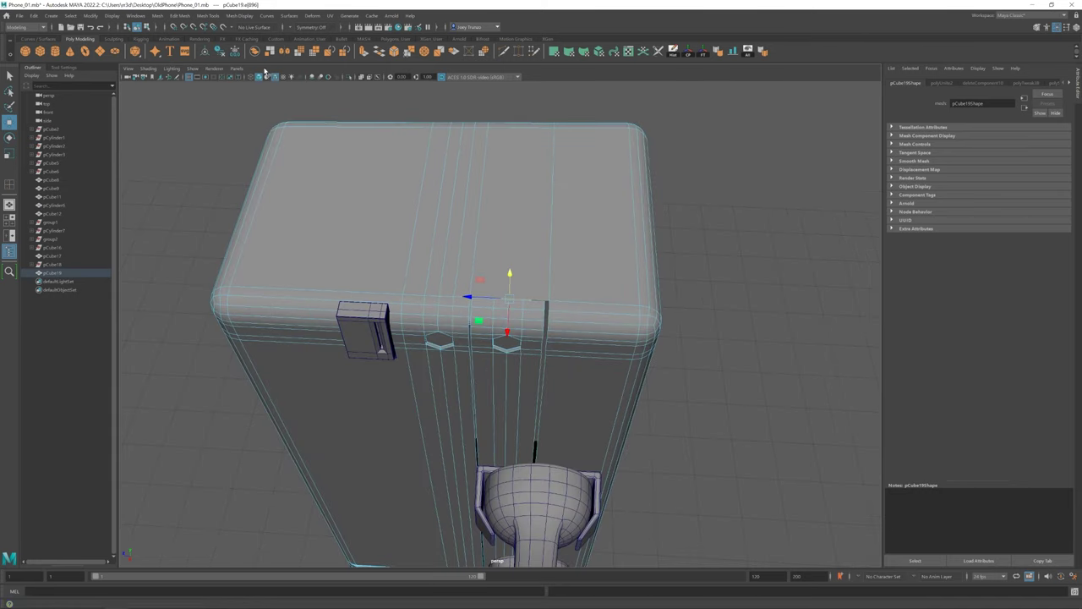
pyautogui.click(208, 15)
pyautogui.click(275, 77)
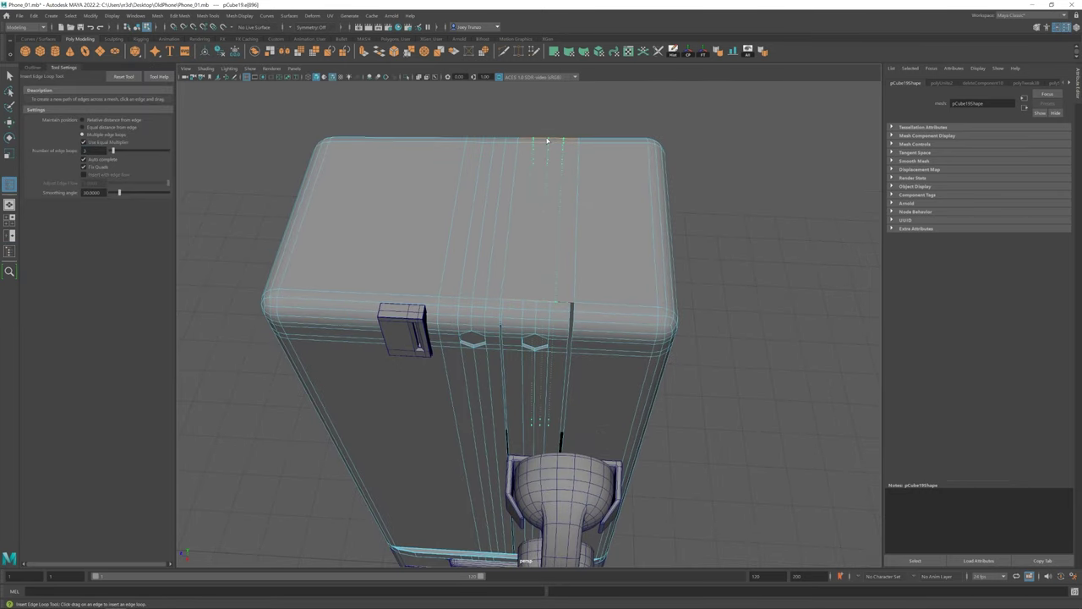
pyautogui.keyDown('shift'); pyautogui.moveTo(547, 141); pyautogui.dragTo(520, 386, button='right'); pyautogui.keyUp('shift')
pyautogui.scroll(5, 529, 253)
# Step: Switch to vertex selection and move the view to the next seam region for welding
pyautogui.rightClick(530, 254)
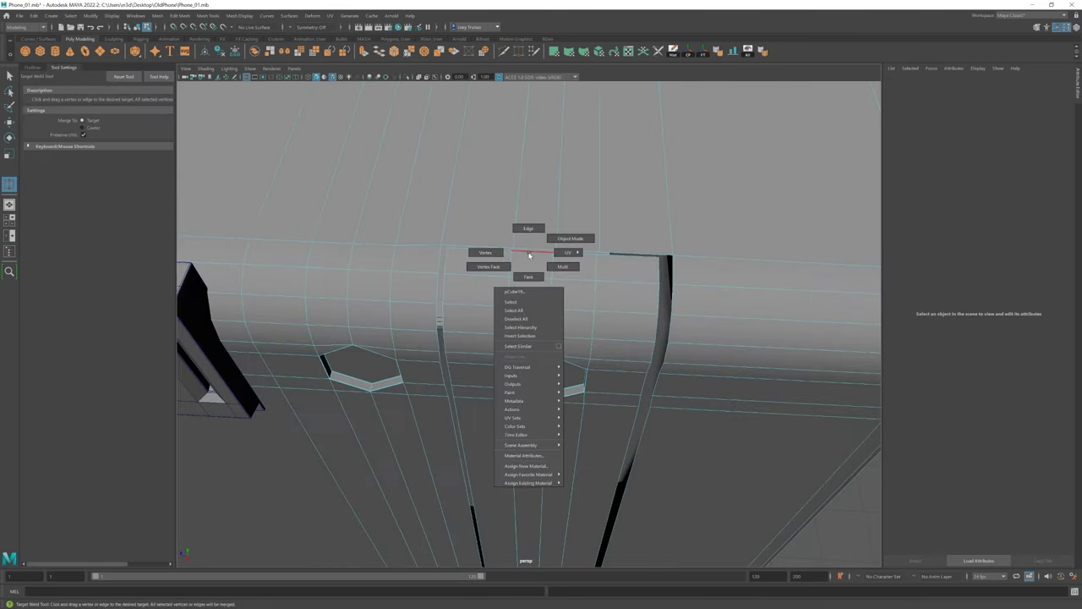
pyautogui.click(512, 253)
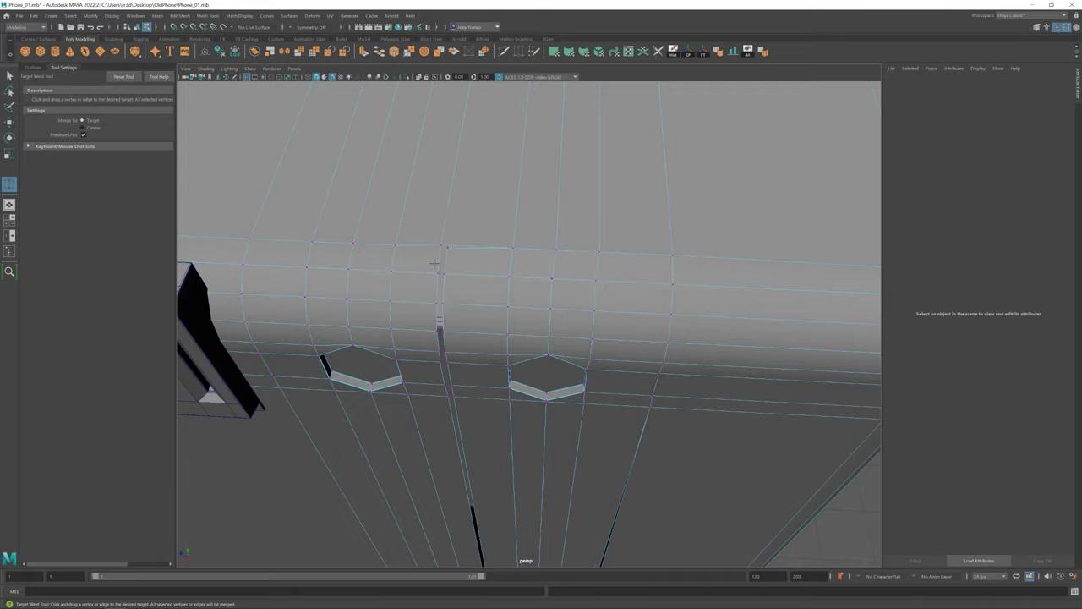
pyautogui.keyDown('alt'); pyautogui.moveTo(448, 386); pyautogui.dragTo(431, 355); pyautogui.keyUp('alt')
pyautogui.scroll(5, 425, 337)
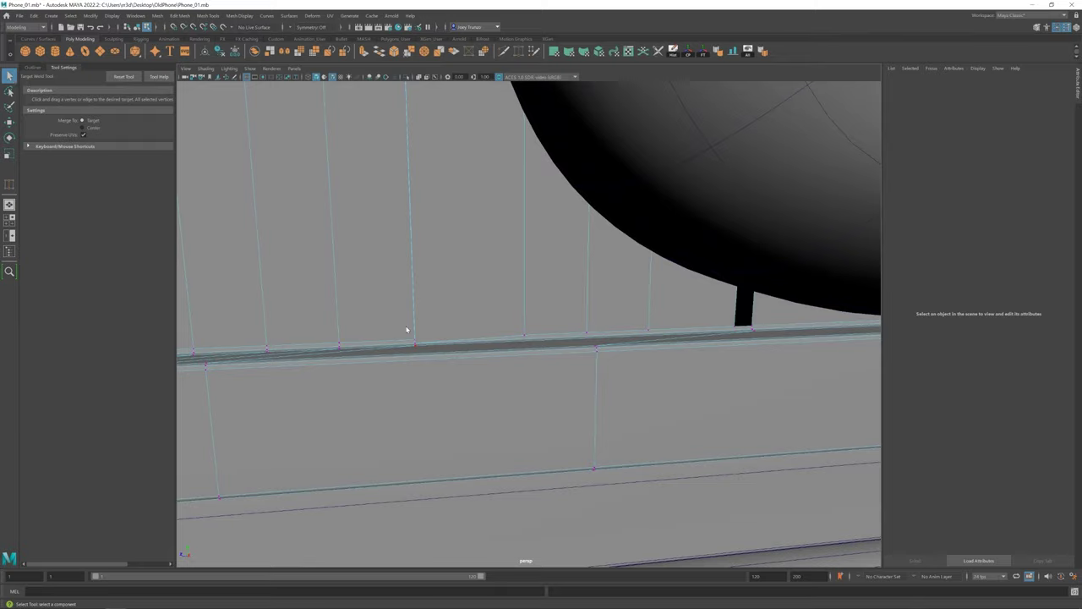
# Step: Target Weld seam vertices, then isolate and frame the combined phone body
pyautogui.keyDown('alt'); pyautogui.moveTo(300, 330); pyautogui.dragTo(301, 332); pyautogui.keyUp('alt')
pyautogui.press('w')
pyautogui.keyDown('alt'); pyautogui.moveTo(366, 215); pyautogui.dragTo(467, 100); pyautogui.keyUp('alt')
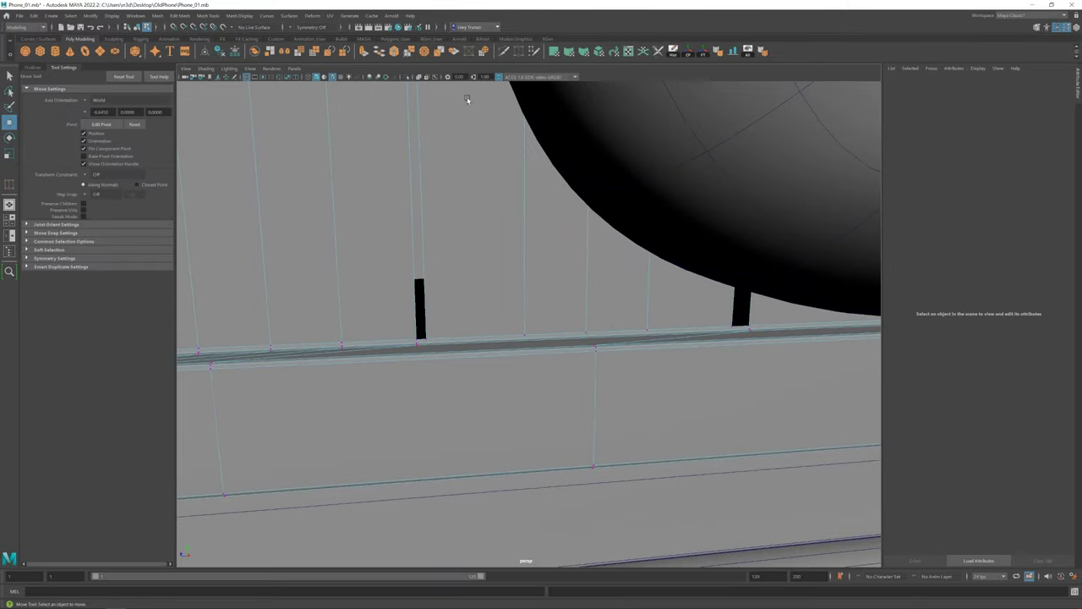
pyautogui.press('g')
pyautogui.moveTo(464, 228)
pyautogui.keyDown('alt'); pyautogui.mouseDown()
pyautogui.moveTo(578, 301)
pyautogui.moveTo(397, 266)
pyautogui.mouseUp(); pyautogui.keyUp('alt')
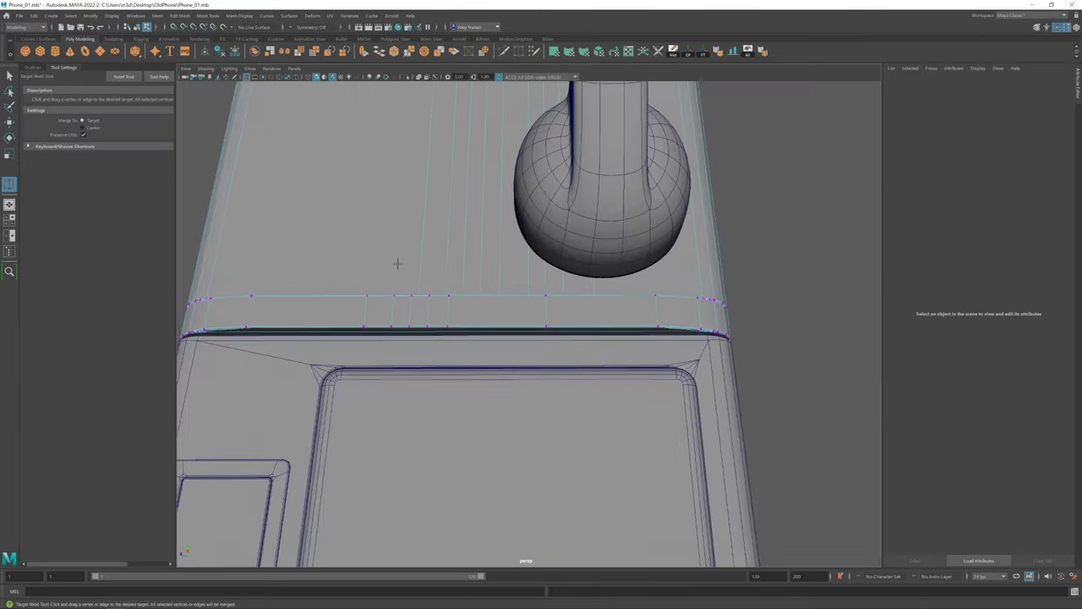
pyautogui.press('w')
pyautogui.click(396, 266)
pyautogui.hotkey('ctrl', '1')
pyautogui.press('f')
pyautogui.moveTo(556, 333)
pyautogui.keyDown('alt'); pyautogui.mouseDown()
pyautogui.moveTo(429, 328)
pyautogui.moveTo(524, 244)
pyautogui.moveTo(648, 338)
pyautogui.moveTo(440, 343)
pyautogui.moveTo(517, 401)
pyautogui.moveTo(705, 389)
pyautogui.moveTo(533, 399)
pyautogui.moveTo(462, 397)
pyautogui.moveTo(461, 385)
pyautogui.mouseUp(); pyautogui.keyUp('alt')
pyautogui.scroll(5, 463, 377)
# Step: Insert an edge loop across the lower rim and move the rim edge to close the gap
pyautogui.press('F10')
pyautogui.moveTo(367, 367)
pyautogui.keyDown('alt'); pyautogui.mouseDown()
pyautogui.moveTo(428, 380)
pyautogui.moveTo(479, 367)
pyautogui.moveTo(554, 382)
pyautogui.mouseUp(); pyautogui.keyUp('alt')
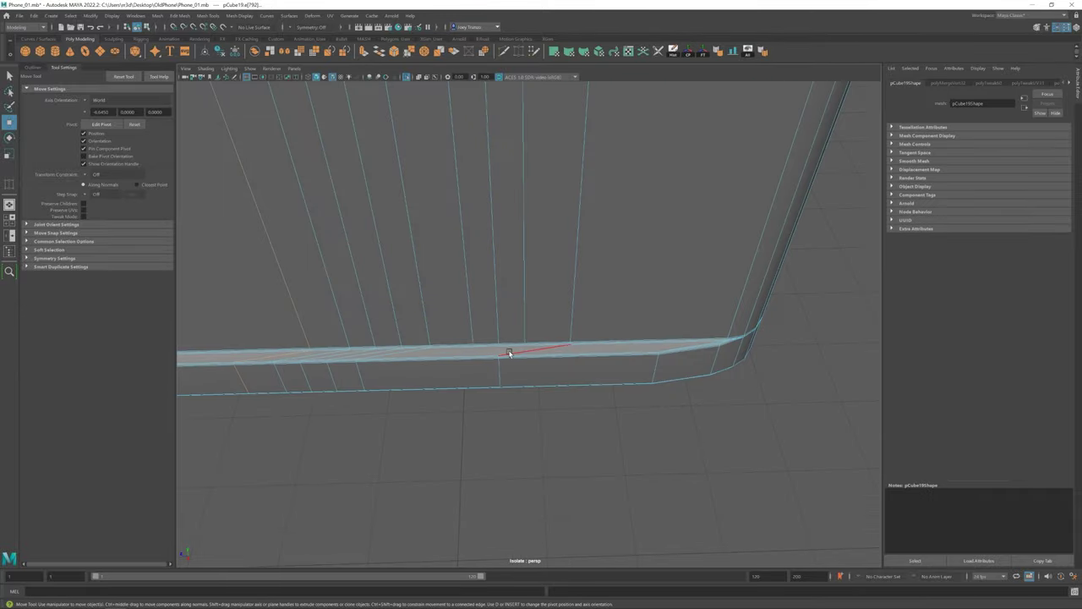
pyautogui.click(543, 346)
pyautogui.moveTo(542, 345)
pyautogui.keyDown('alt'); pyautogui.mouseDown()
pyautogui.moveTo(497, 360)
pyautogui.moveTo(514, 346)
pyautogui.moveTo(534, 380)
pyautogui.mouseUp(); pyautogui.keyUp('alt')
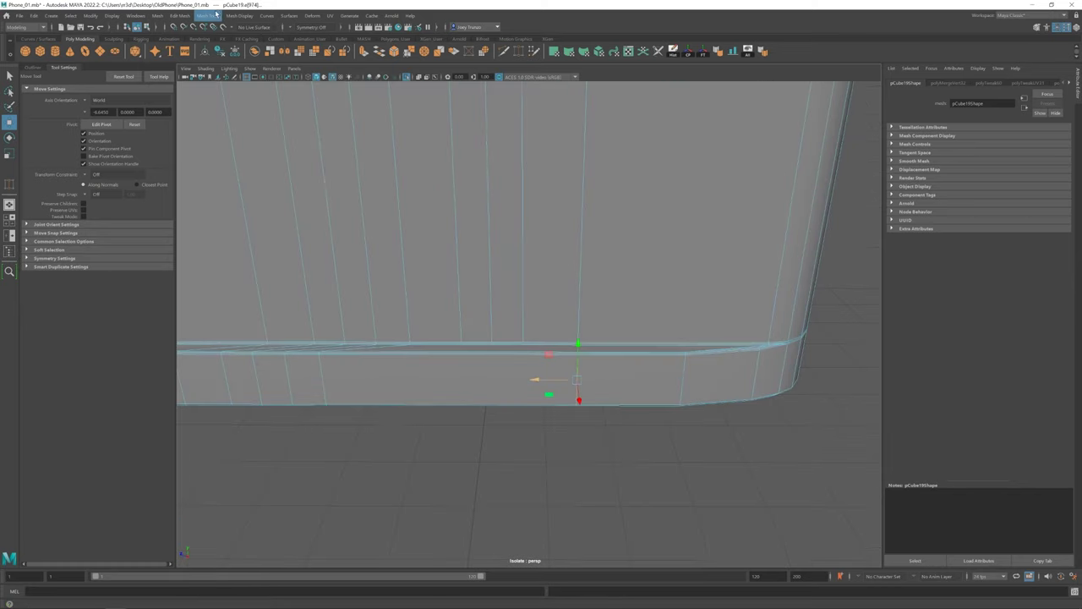
pyautogui.click(209, 15)
pyautogui.click(231, 79)
pyautogui.click(470, 356)
pyautogui.press('r')
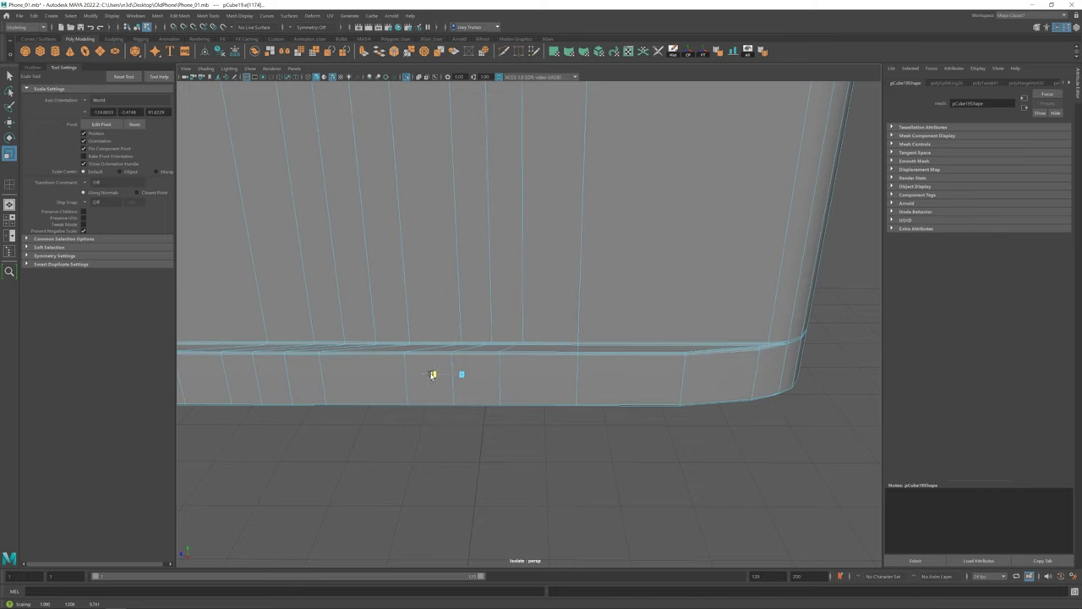
pyautogui.press('r')
pyautogui.scroll(3, 448, 387)
pyautogui.keyDown('alt'); pyautogui.moveTo(448, 388); pyautogui.dragTo(504, 318); pyautogui.keyUp('alt')
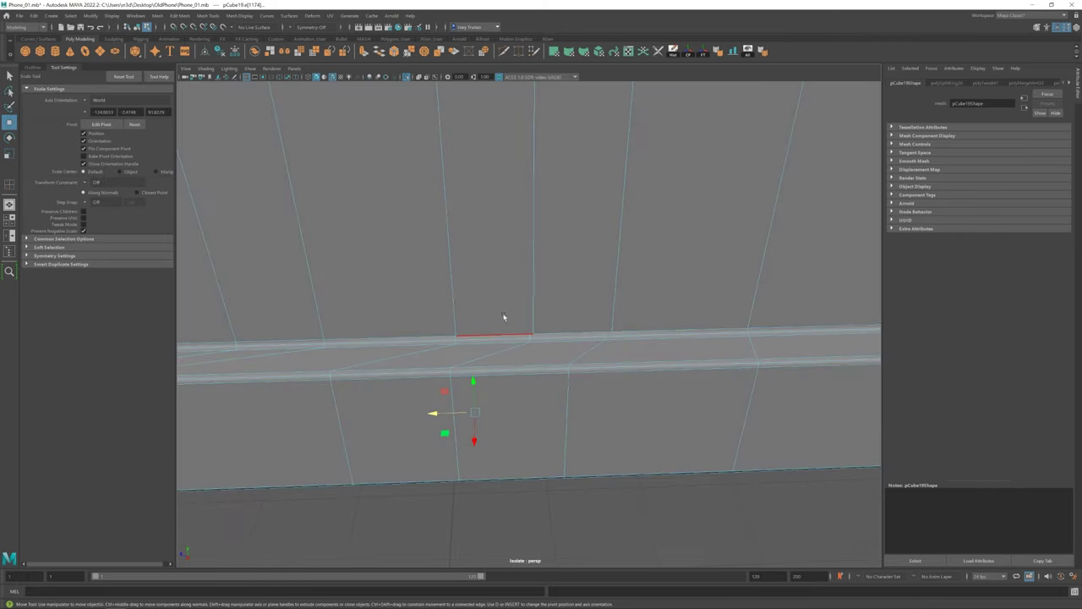
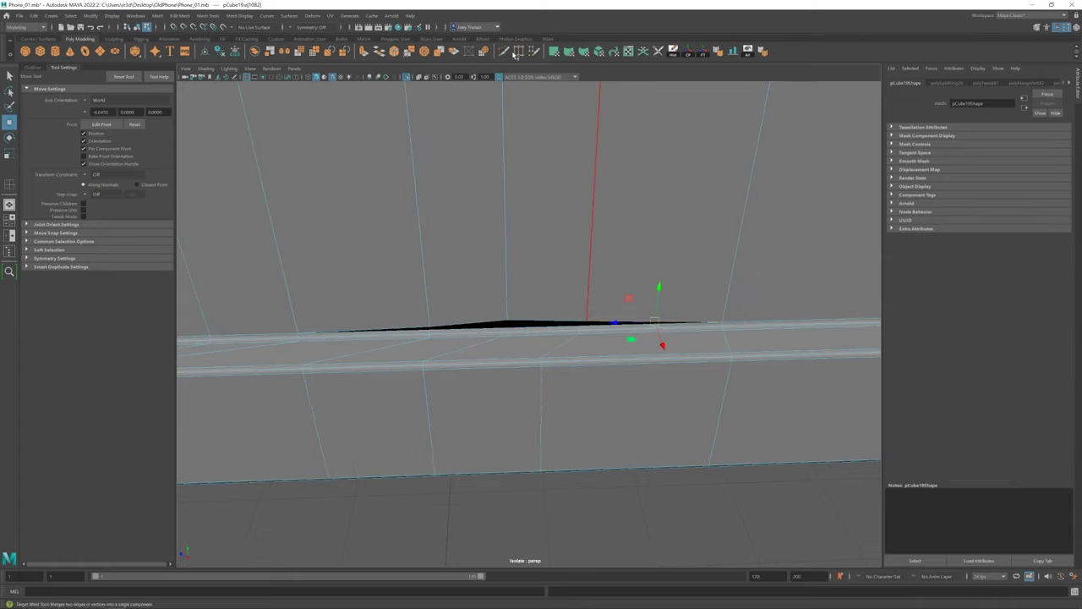
# Step: Activate Target Weld and orbit around the phone body to inspect its edges
pyautogui.keyDown('shift'); pyautogui.moveTo(686, 291); pyautogui.dragTo(642, 397, button='right'); pyautogui.keyUp('shift')
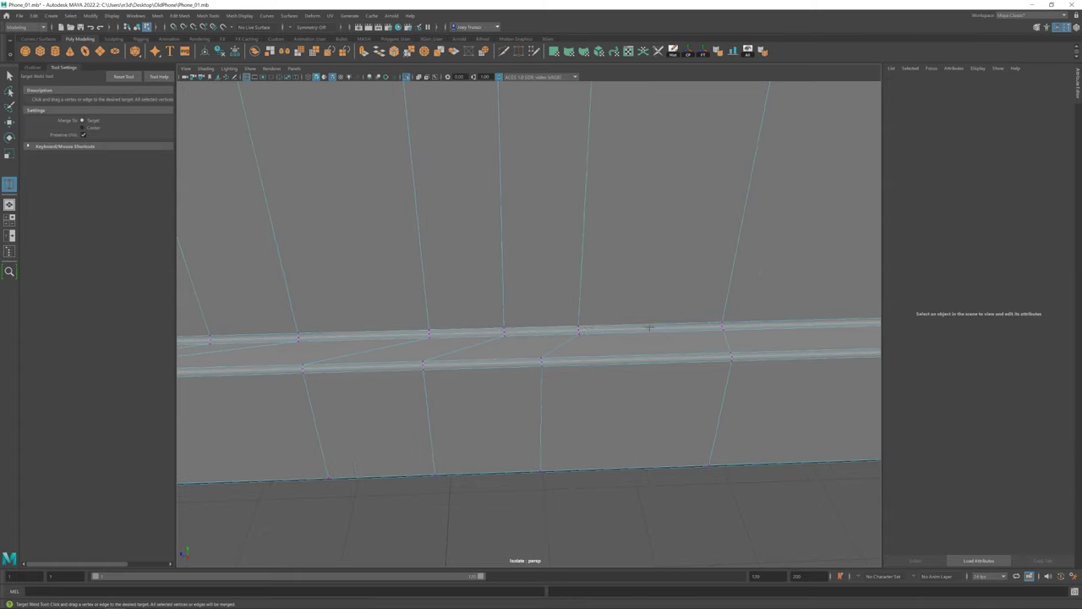
pyautogui.scroll(-5, 650, 328)
pyautogui.scroll(-3, 493, 425)
pyautogui.keyDown('alt'); pyautogui.moveTo(495, 389); pyautogui.dragTo(423, 338); pyautogui.keyUp('alt')
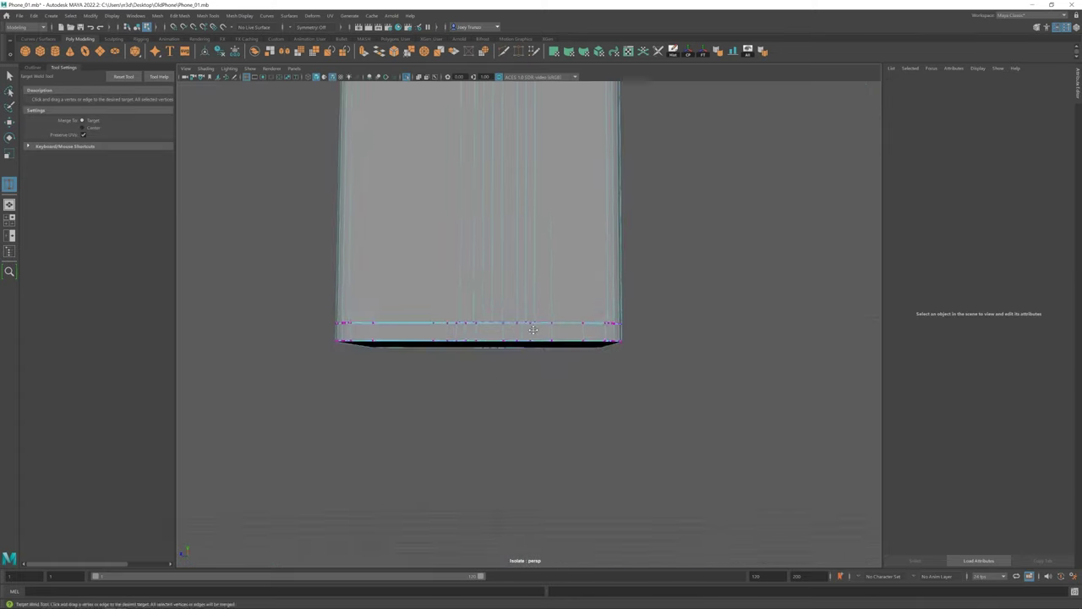
pyautogui.scroll(3, 423, 338)
pyautogui.scroll(-5, 374, 326)
pyautogui.scroll(-3, 456, 309)
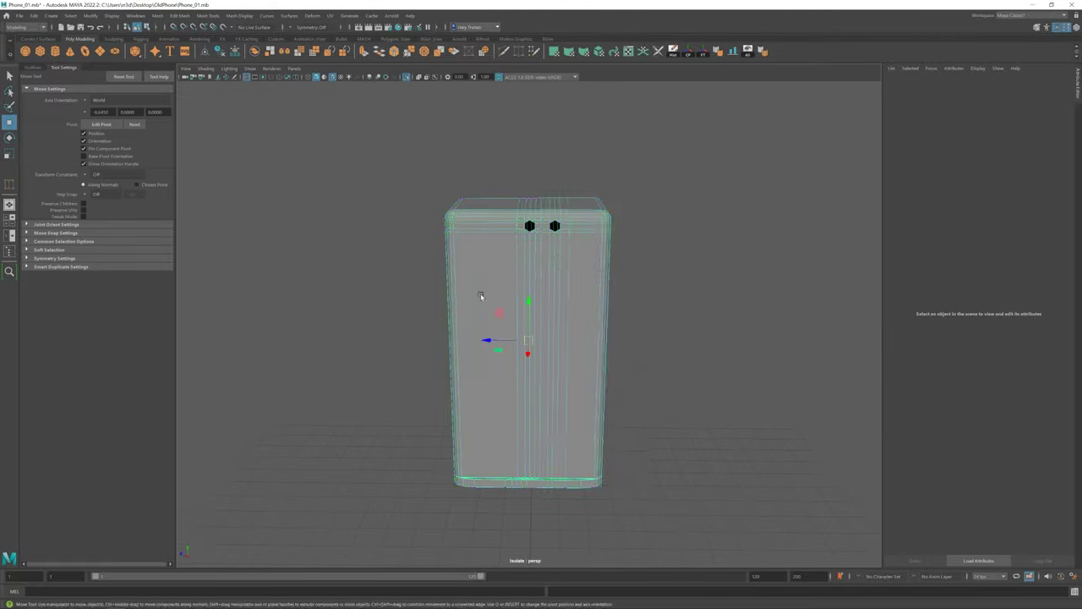
pyautogui.keyDown('alt'); pyautogui.moveTo(480, 295); pyautogui.dragTo(364, 338); pyautogui.keyUp('alt')
pyautogui.click(364, 339)
pyautogui.scroll(-5, 341, 99)
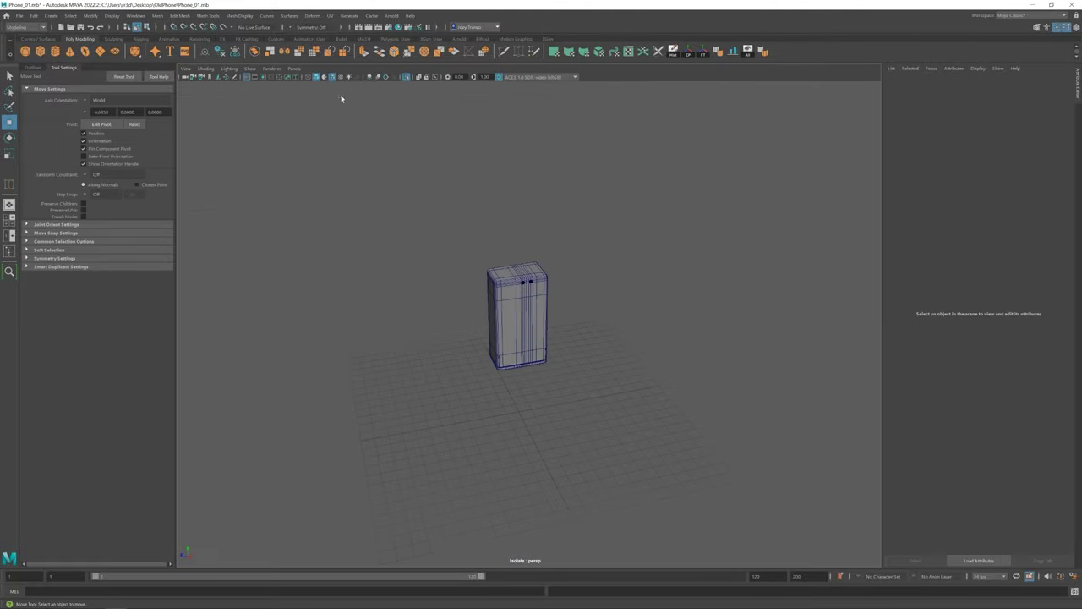
pyautogui.click(531, 356)
pyautogui.keyDown('alt'); pyautogui.moveTo(526, 269); pyautogui.dragTo(545, 311); pyautogui.keyUp('alt')
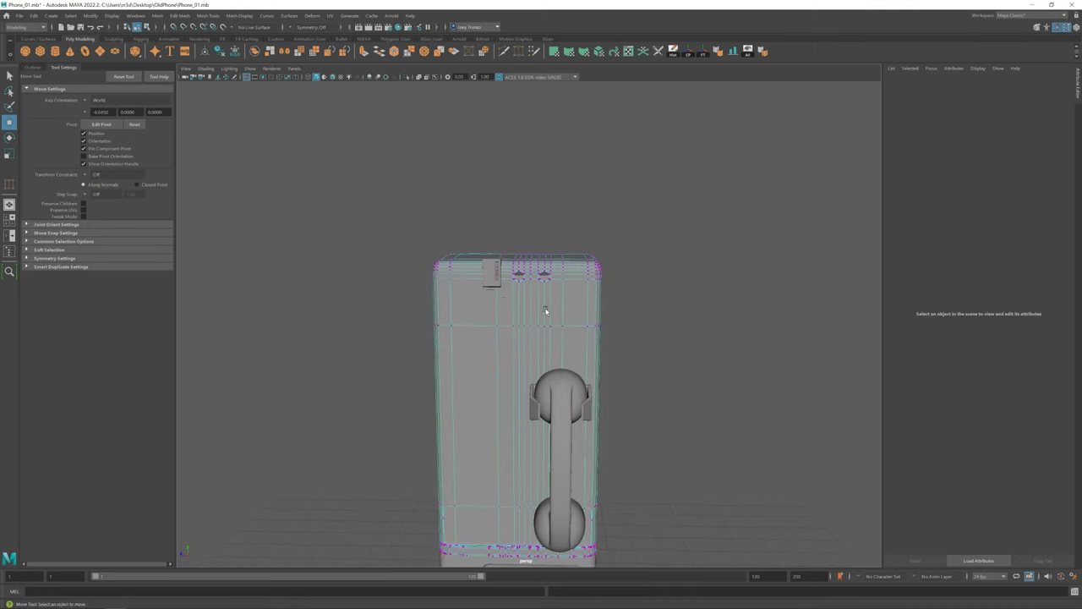
# Step: In the enlarged side view, select the vertices around the right-hand hole
pyautogui.press('space')
pyautogui.press('space')
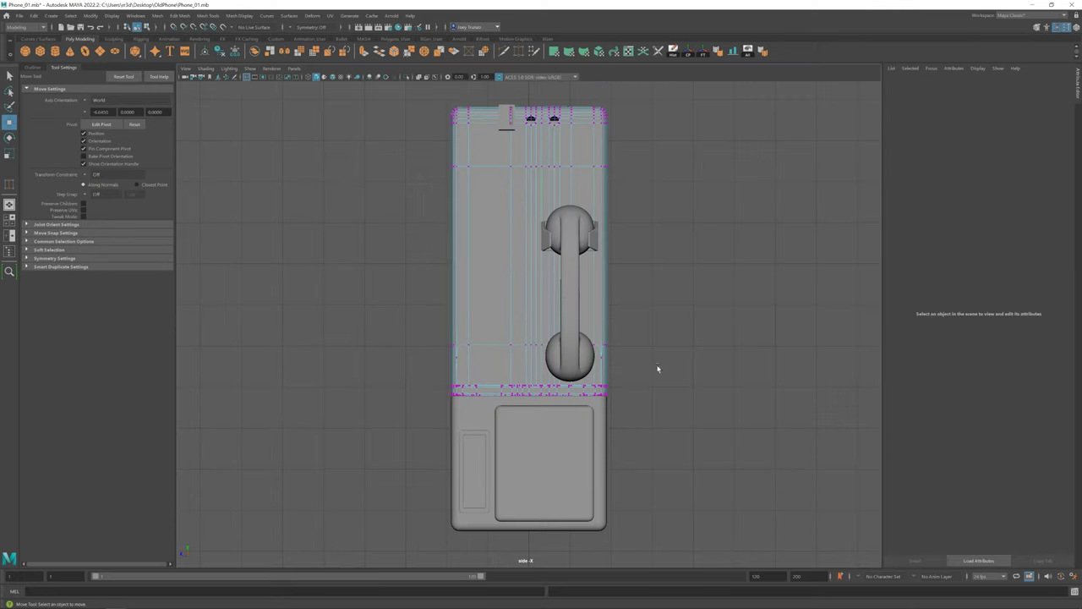
pyautogui.keyDown('alt'); pyautogui.moveTo(657, 367); pyautogui.dragTo(499, 144, button='middle'); pyautogui.keyUp('alt')
pyautogui.click(526, 408)
pyautogui.scroll(5, 526, 408)
pyautogui.scroll(-2, 478, 306)
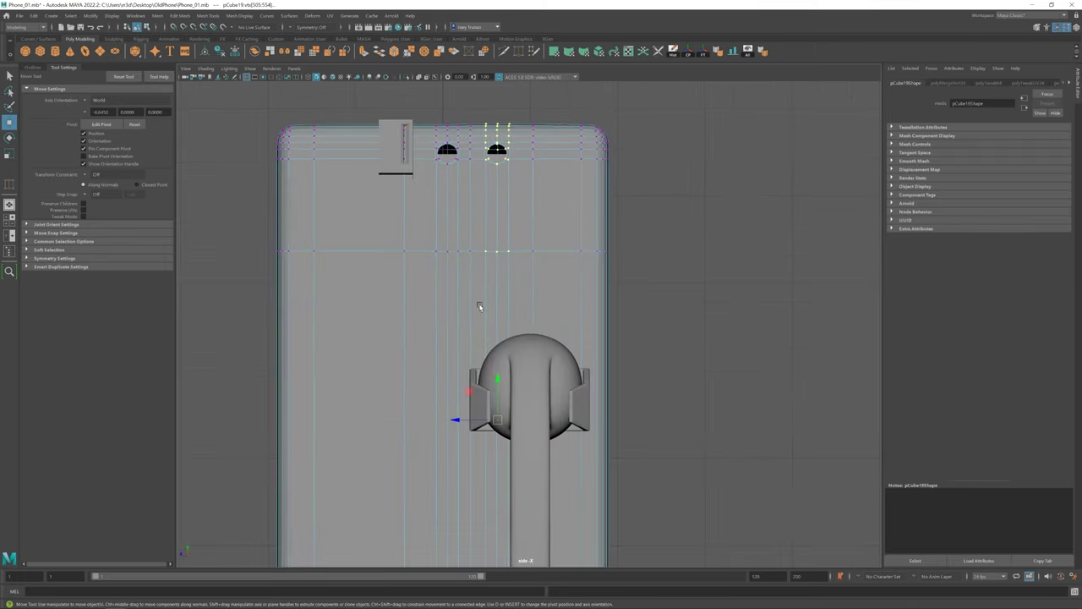
pyautogui.scroll(-5, 524, 226)
pyautogui.scroll(1, 500, 362)
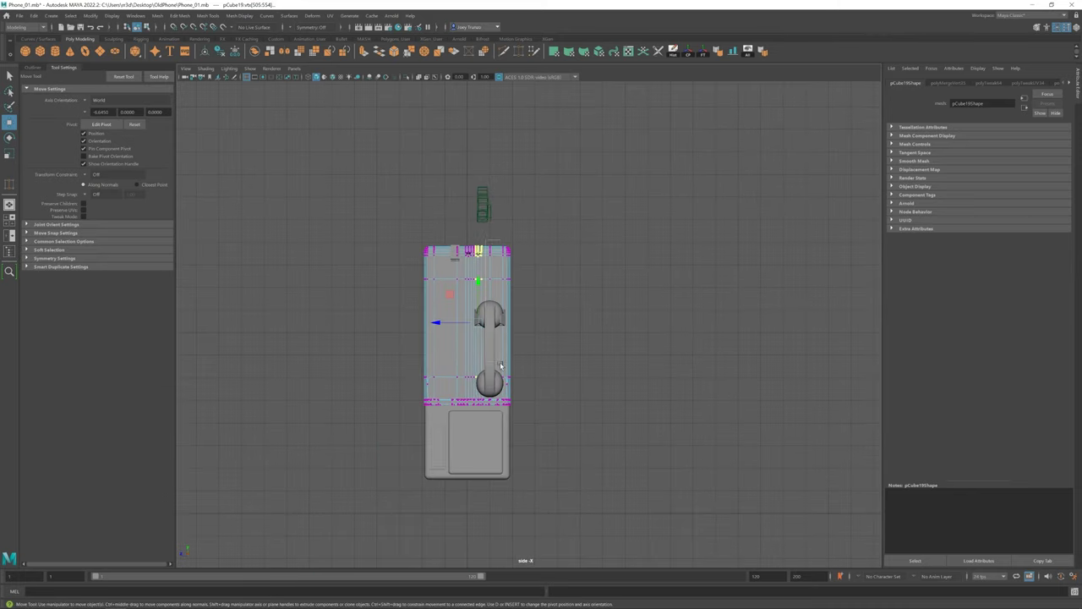
pyautogui.scroll(2, 448, 362)
# Step: Return to the perspective view framed on the phone's back and exit vertex editing
pyautogui.press('space')
pyautogui.press('space')
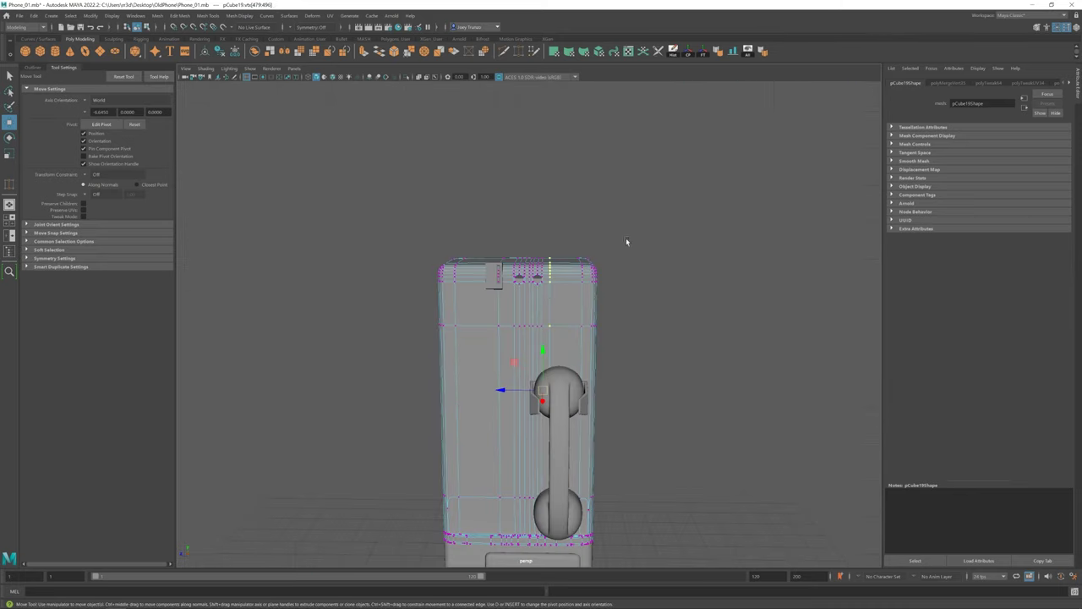
pyautogui.press('f')
pyautogui.press('F8')
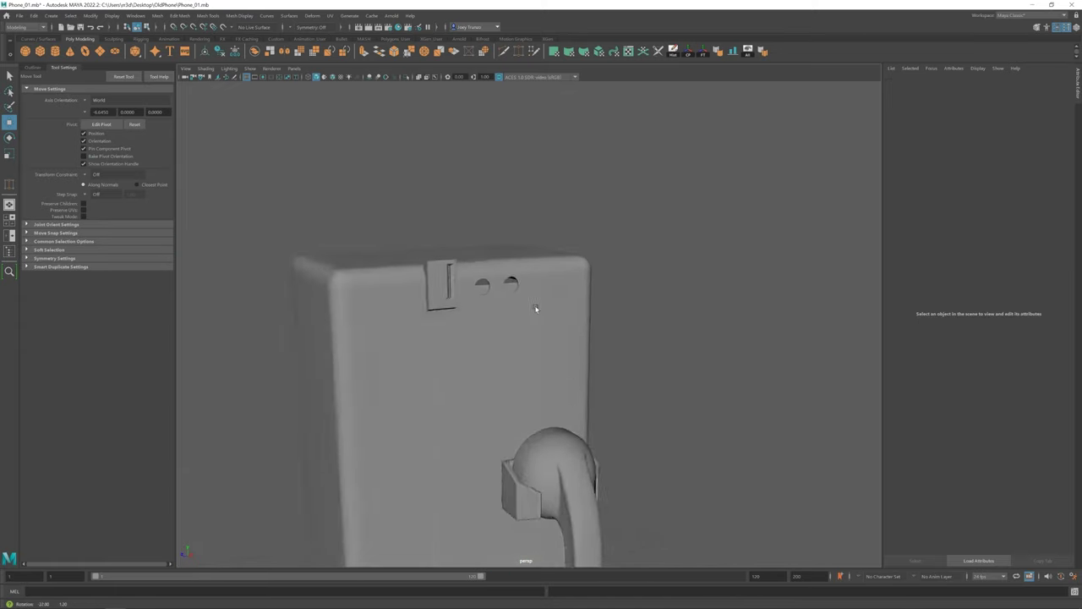
pyautogui.scroll(-5, 367, 249)
# Step: Rotate the small cylinder -90°, scale it to 0.111 and move it into the right hole
pyautogui.click(514, 500)
pyautogui.press('e')
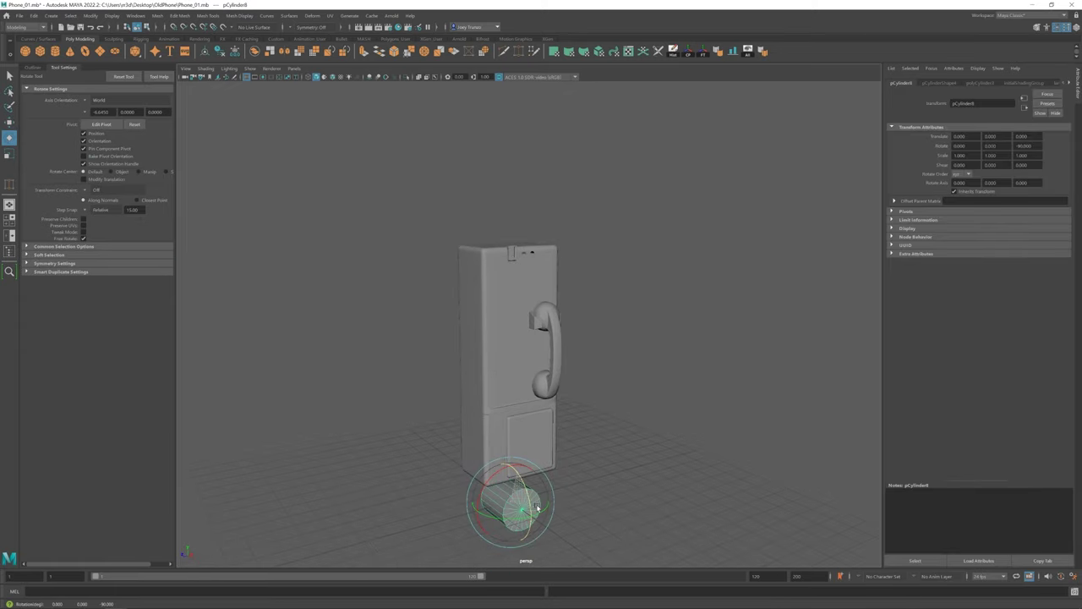
pyautogui.press('f')
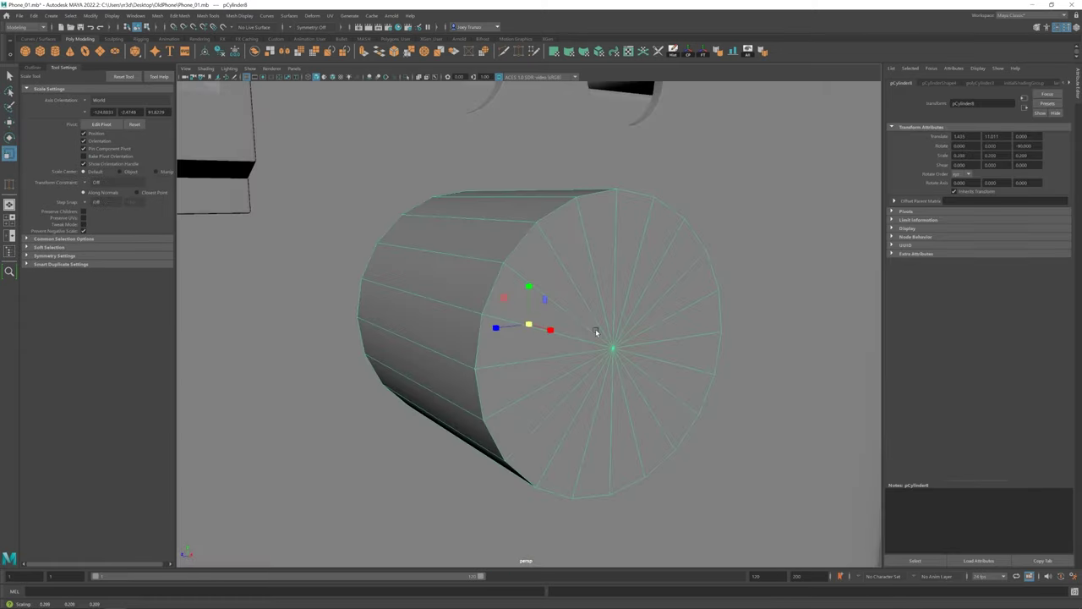
pyautogui.scroll(-4, 597, 330)
pyautogui.press('w')
pyautogui.keyDown('alt'); pyautogui.moveTo(532, 321); pyautogui.dragTo(599, 307); pyautogui.keyUp('alt')
pyautogui.keyDown('alt'); pyautogui.moveTo(500, 206); pyautogui.dragTo(588, 256); pyautogui.keyUp('alt')
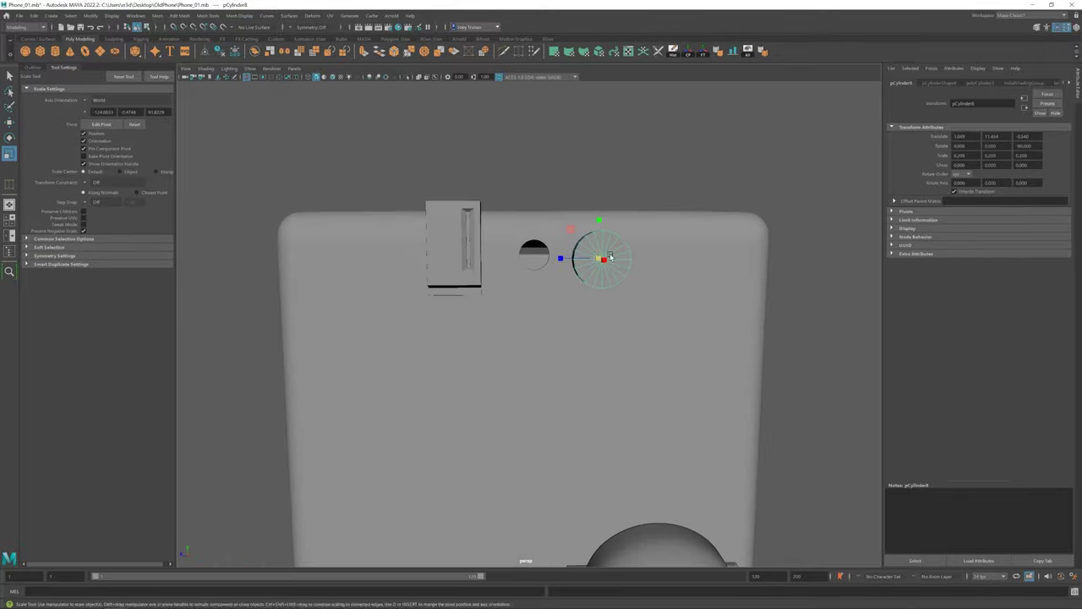
pyautogui.press('r')
# Step: Overlay the wireframe on the shaded model and check the cylinder's fit from an oblique angle
pyautogui.click(324, 77)
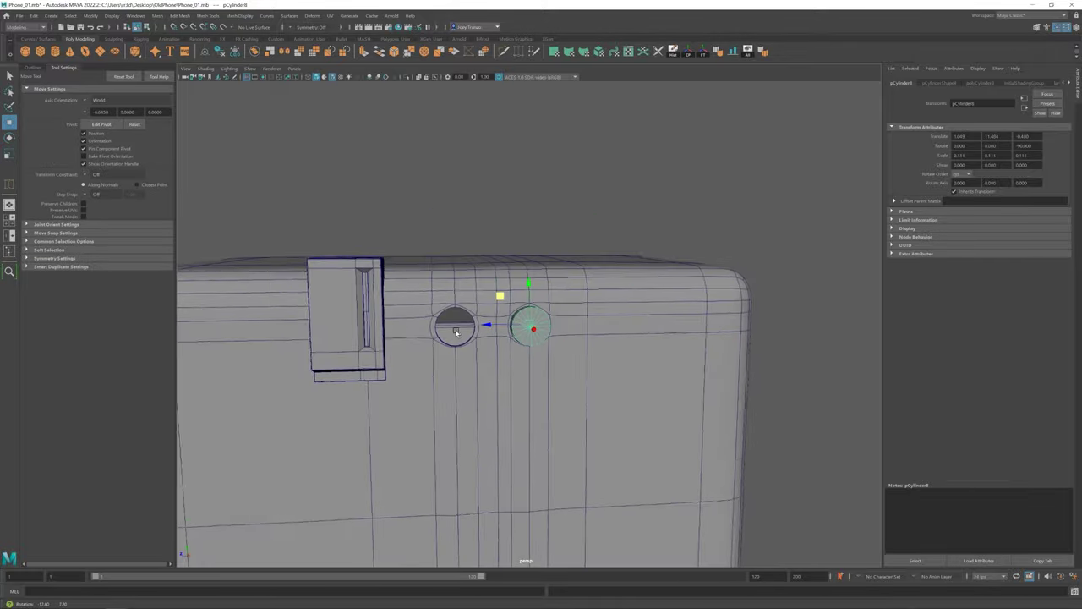
pyautogui.scroll(6, 511, 381)
pyautogui.keyDown('alt'); pyautogui.moveTo(484, 325); pyautogui.dragTo(525, 281); pyautogui.keyUp('alt')
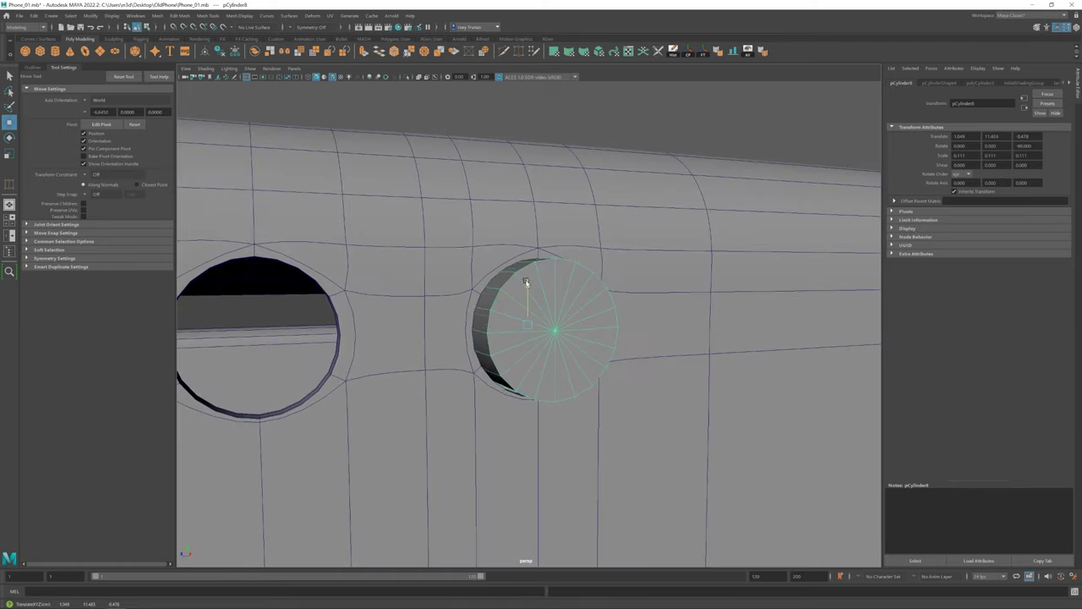
pyautogui.scroll(-5, 526, 284)
pyautogui.moveTo(406, 310)
pyautogui.keyDown('alt'); pyautogui.mouseDown()
pyautogui.moveTo(497, 362)
pyautogui.moveTo(641, 415)
pyautogui.mouseUp(); pyautogui.keyUp('alt')
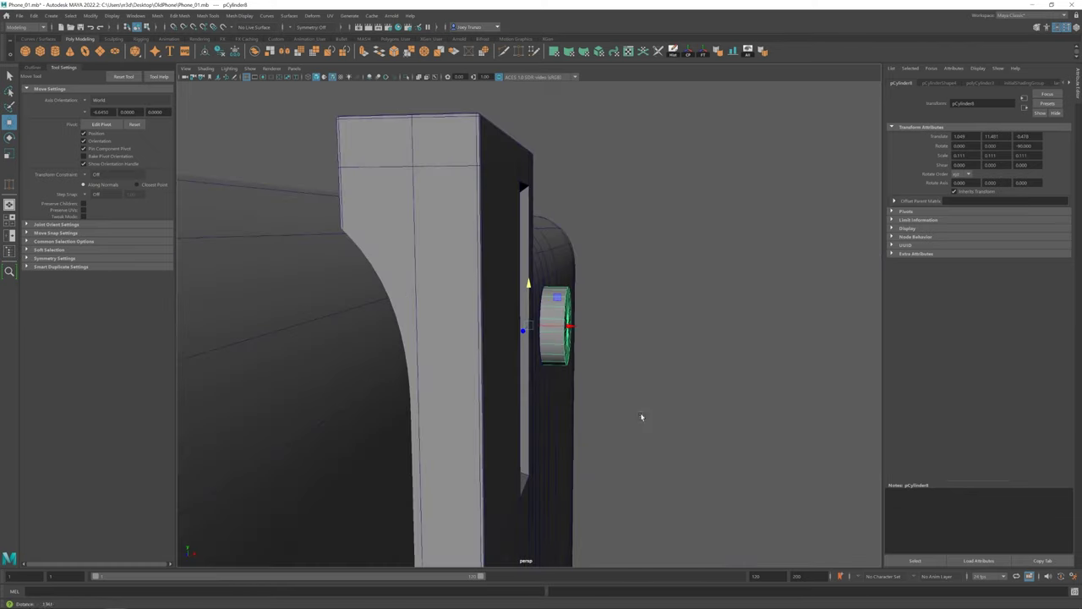
# Step: Select the cylinder's edges, extrude them and scale the new ring
pyautogui.press('F9')
pyautogui.moveTo(633, 255); pyautogui.dragTo(551, 394)
pyautogui.keyDown('alt'); pyautogui.moveTo(597, 328); pyautogui.dragTo(546, 392); pyautogui.keyUp('alt')
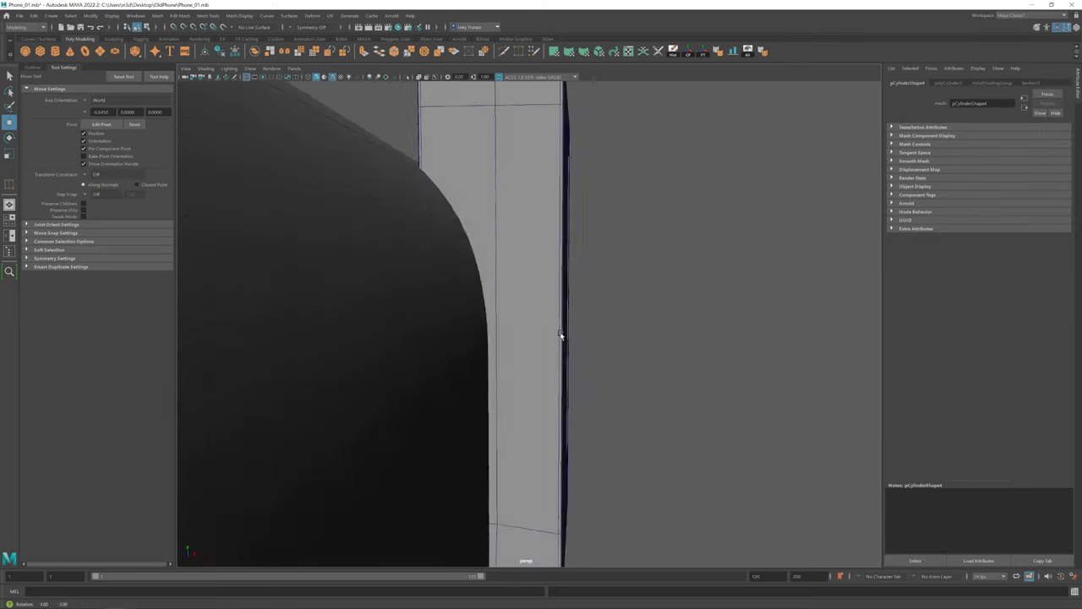
pyautogui.hotkey('ctrl', 'F11')
pyautogui.hotkey('ctrl', 'e')
pyautogui.press('r')
# Step: Extrude the edges twice more, pulling the rings outward into a protruding flange
pyautogui.moveTo(557, 309)
pyautogui.keyDown('alt'); pyautogui.mouseDown()
pyautogui.moveTo(551, 328)
pyautogui.moveTo(640, 338)
pyautogui.moveTo(575, 364)
pyautogui.moveTo(611, 365)
pyautogui.moveTo(614, 343)
pyautogui.mouseUp(); pyautogui.keyUp('alt')
pyautogui.hotkey('ctrl', 'e')
pyautogui.press('w')
pyautogui.hotkey('ctrl', 'e')
pyautogui.press('w')
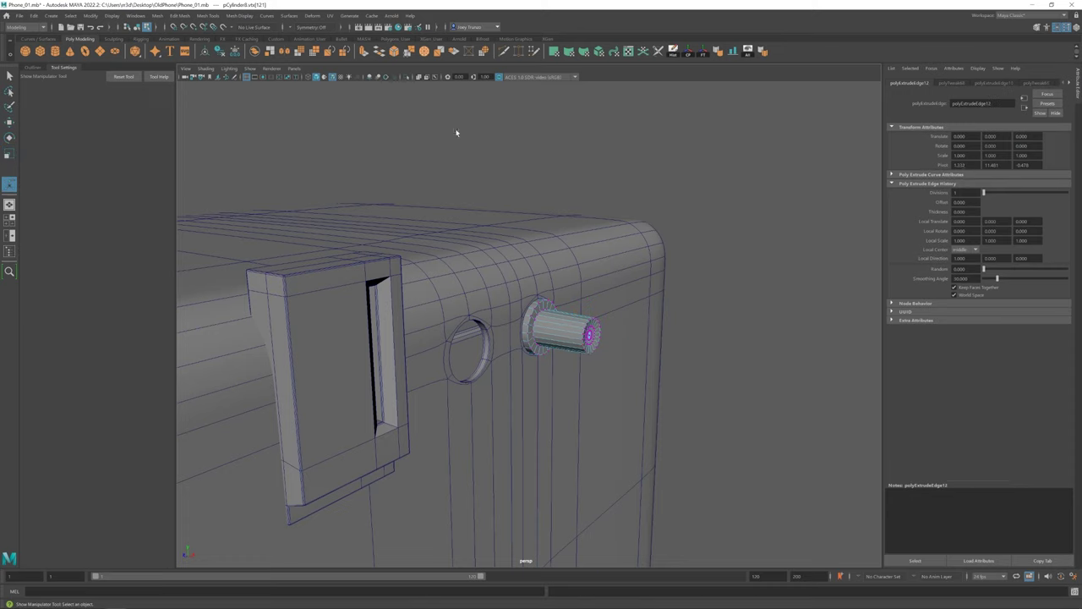
# Step: Try a bevel on the cylinder's edges, then undo it
pyautogui.keyDown('alt'); pyautogui.moveTo(456, 132); pyautogui.dragTo(694, 404); pyautogui.keyUp('alt')
pyautogui.scroll(3, 571, 325)
pyautogui.hotkey('ctrl', 'b')
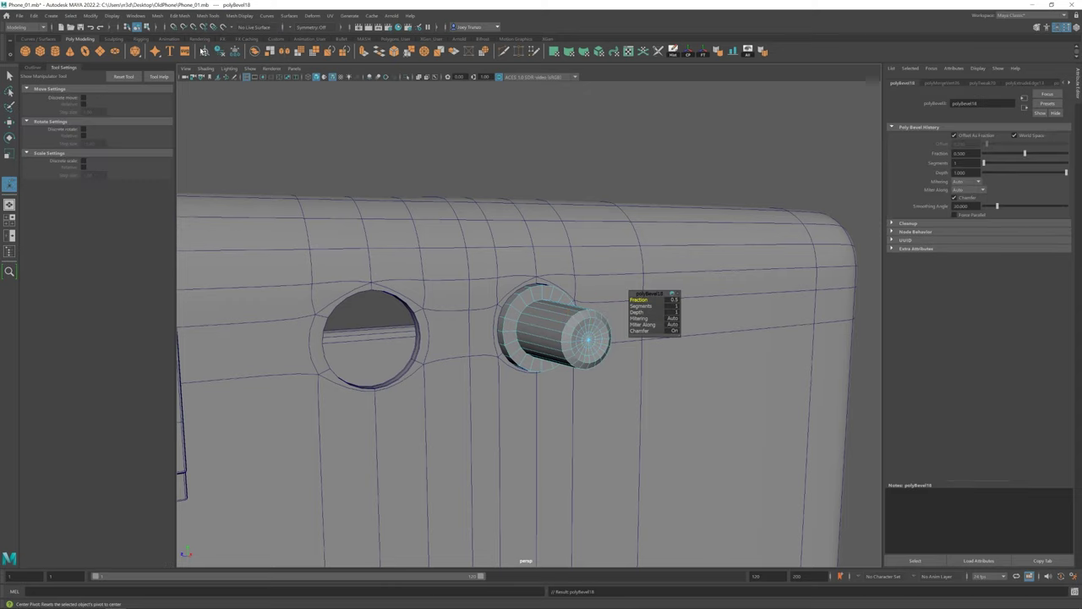
pyautogui.scroll(-3, 519, 382)
pyautogui.press('w')
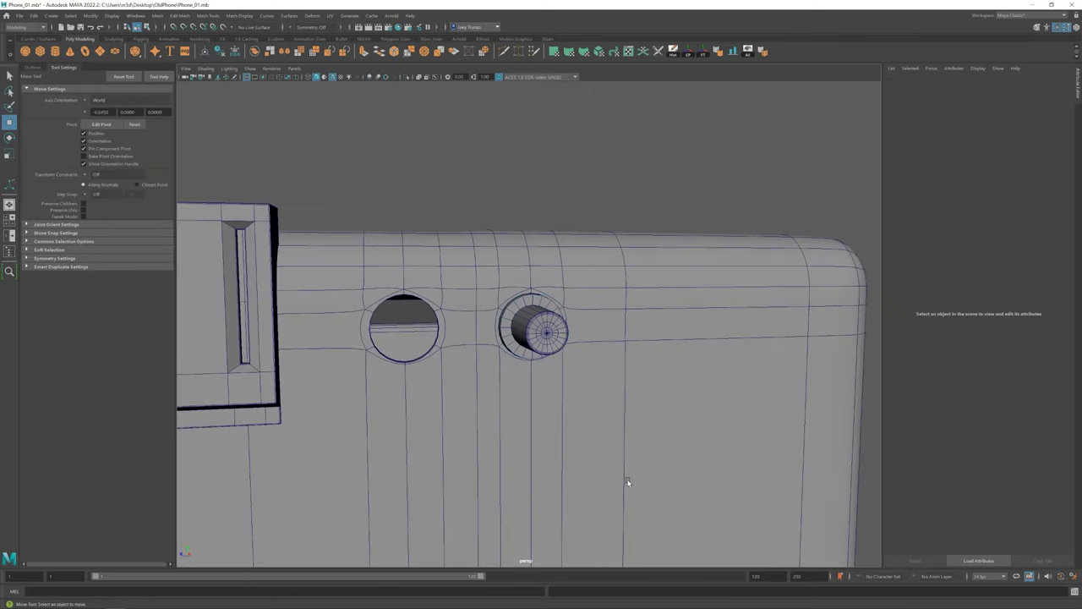
pyautogui.scroll(-5, 496, 367)
pyautogui.scroll(5, 604, 435)
pyautogui.hotkey('ctrl', 'z')
pyautogui.hotkey('ctrl', 'z')
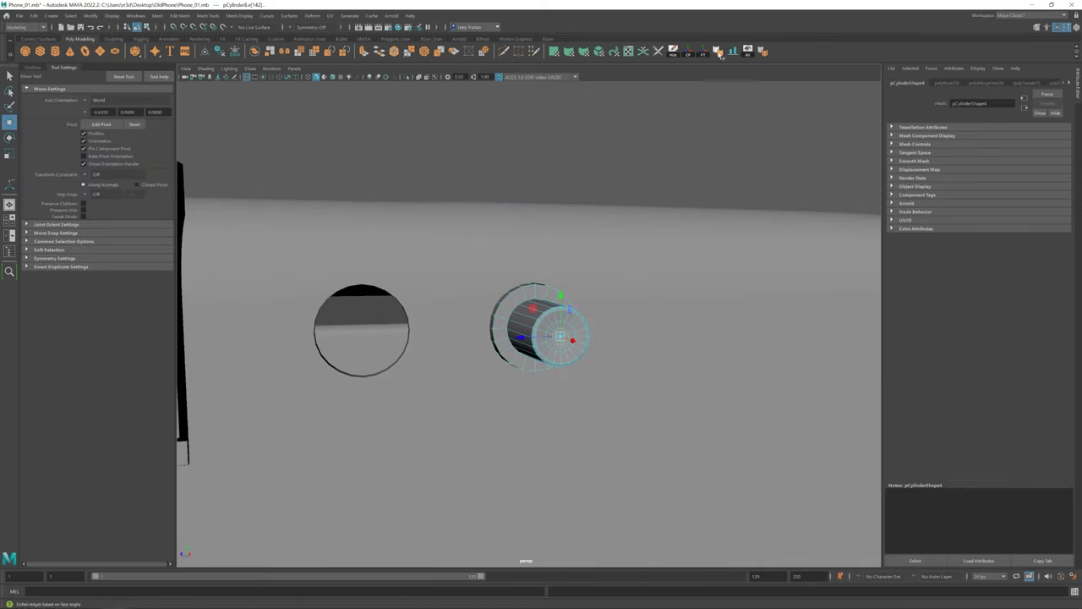
pyautogui.hotkey('ctrl', 'z')
pyautogui.hotkey('ctrl', 'z')
pyautogui.hotkey('ctrl', 'z')
# Step: Scale down the right button cylinder
pyautogui.scroll(5, 563, 397)
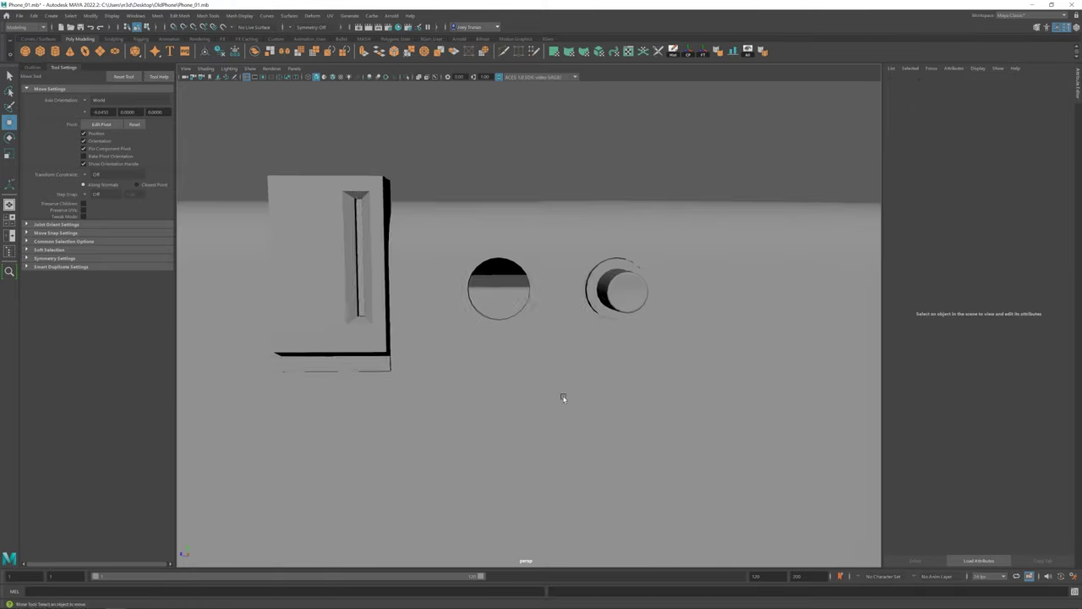
pyautogui.click(603, 283)
pyautogui.press('r')
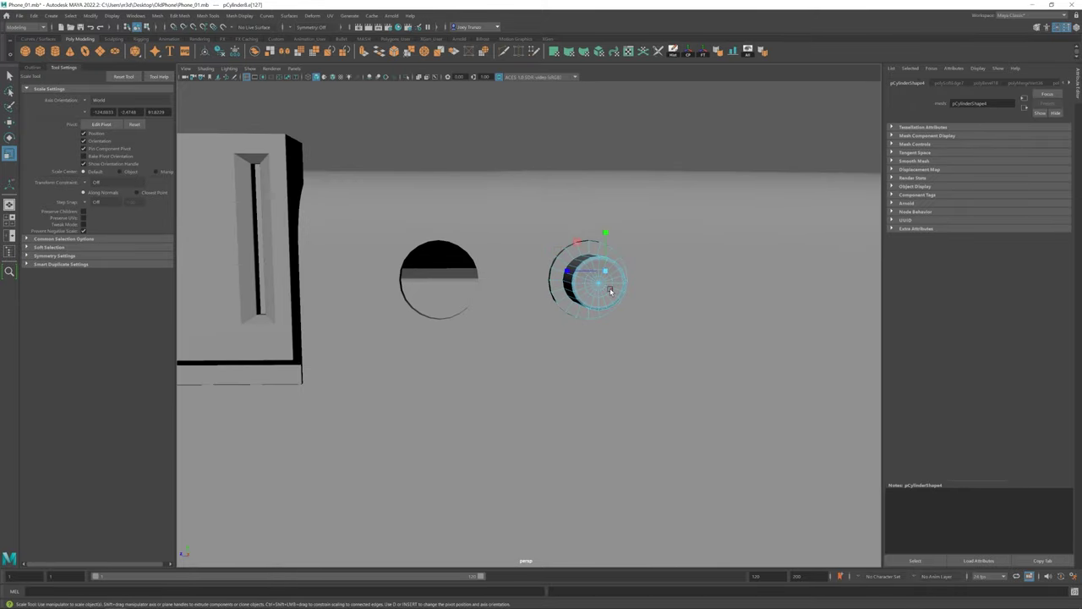
pyautogui.click(671, 154)
pyautogui.press('w')
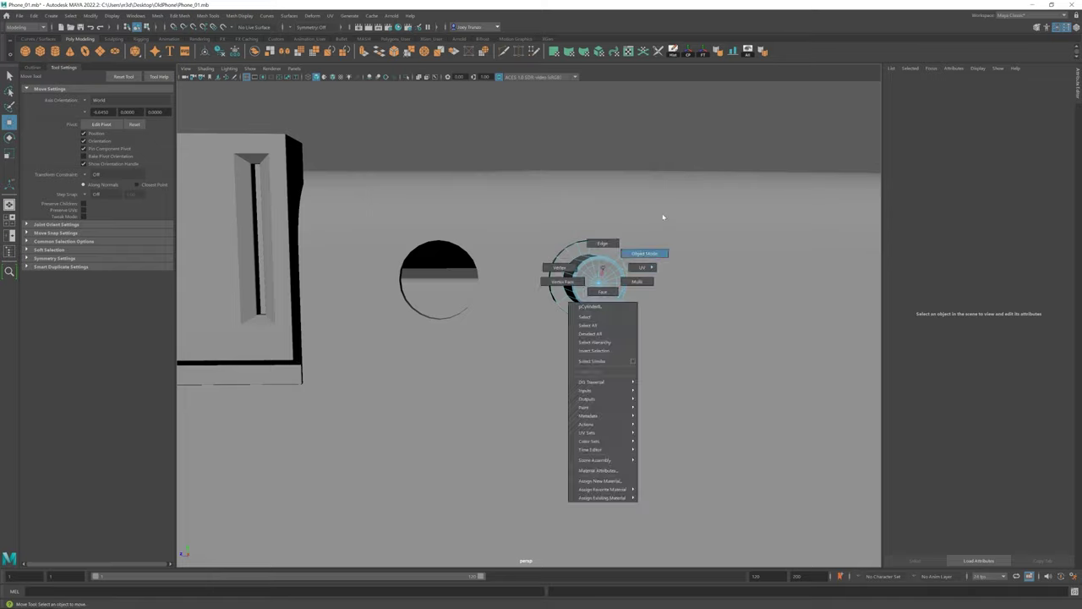
pyautogui.scroll(-5, 482, 370)
# Step: Bevel the right cylinder's outer edges from an angled close-up
pyautogui.click(553, 309)
pyautogui.scroll(3, 553, 309)
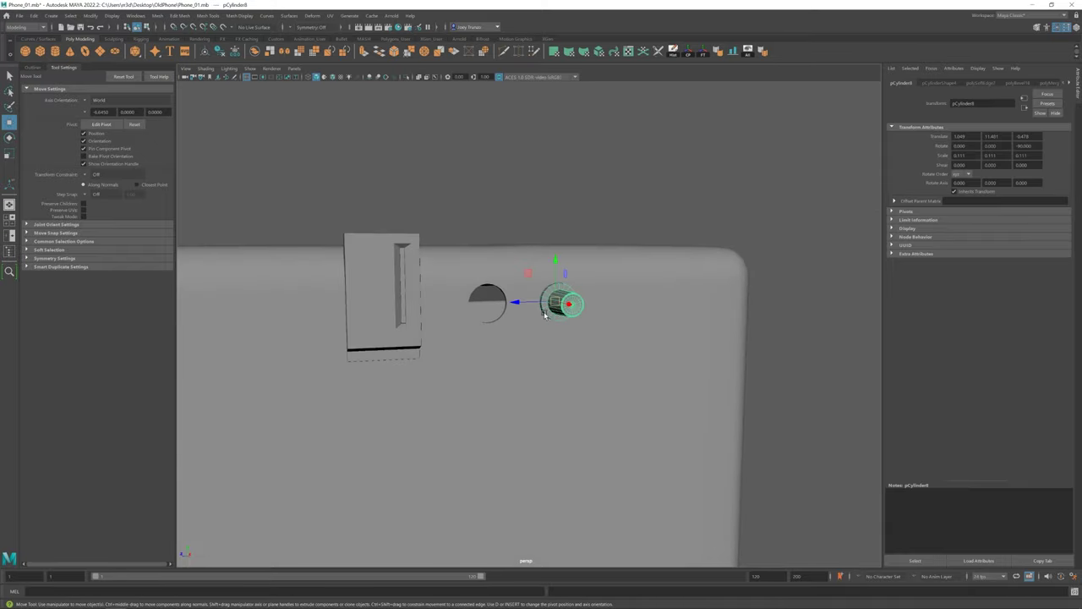
pyautogui.scroll(2, 553, 309)
pyautogui.click(524, 397)
pyautogui.scroll(-4, 524, 397)
pyautogui.keyDown('alt'); pyautogui.moveTo(525, 397); pyautogui.dragTo(537, 289); pyautogui.keyUp('alt')
pyautogui.click(538, 288)
pyautogui.scroll(2, 541, 287)
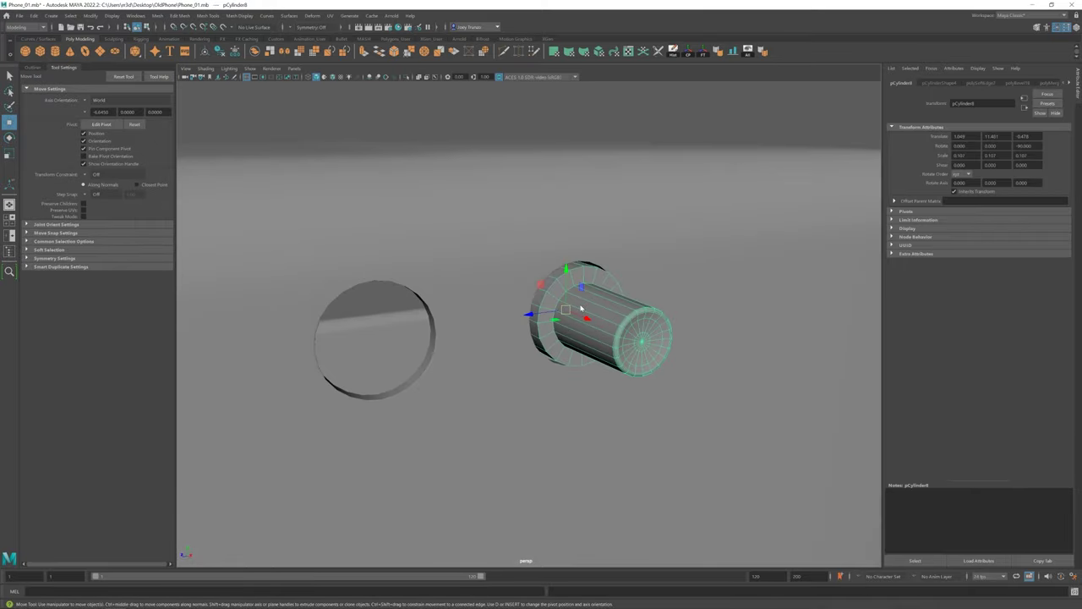
pyautogui.hotkey('ctrl', 'b')
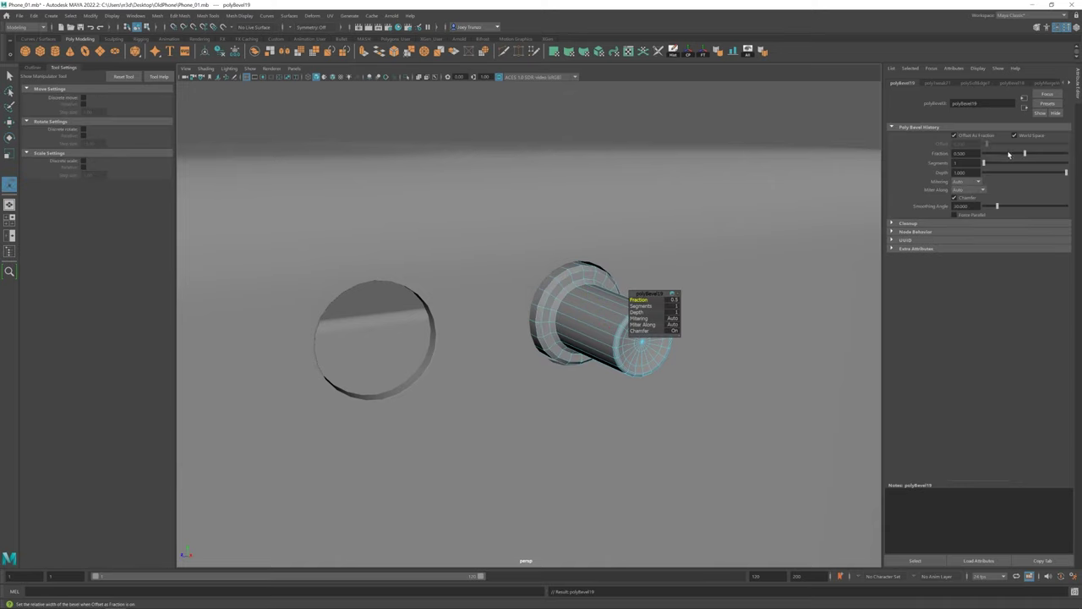
pyautogui.press('w')
# Step: Shrink the small cylinder to sit snugly in the hole, then view the phone's front
pyautogui.click(652, 181)
pyautogui.scroll(-5, 652, 181)
pyautogui.moveTo(652, 181)
pyautogui.keyDown('alt'); pyautogui.mouseDown()
pyautogui.moveTo(466, 358)
pyautogui.moveTo(452, 341)
pyautogui.moveTo(496, 350)
pyautogui.mouseUp(); pyautogui.keyUp('alt')
pyautogui.scroll(3, 525, 330)
pyautogui.click(554, 318)
pyautogui.press('r')
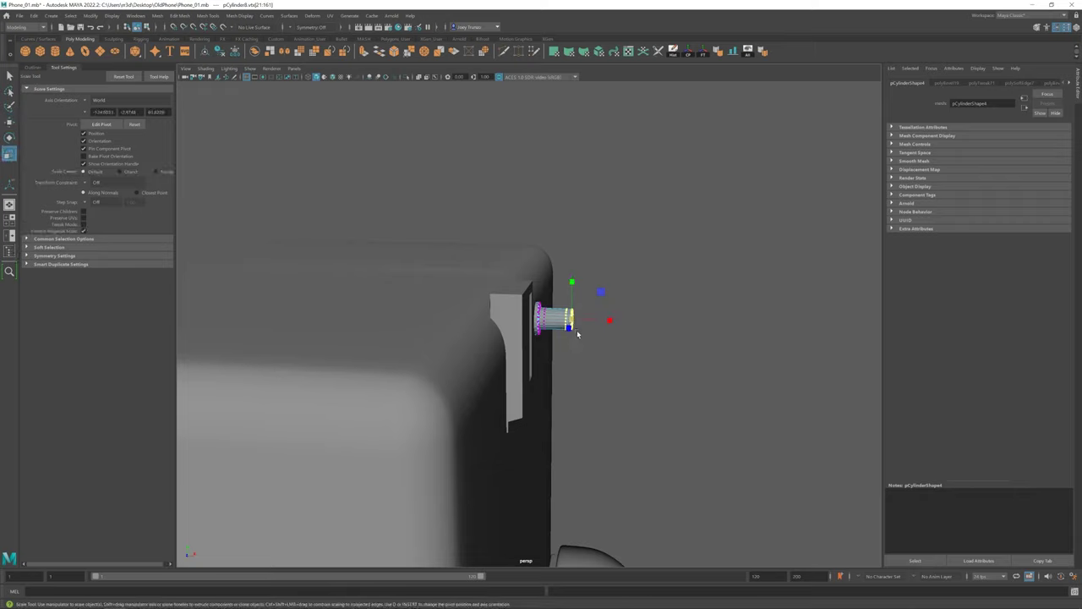
pyautogui.keyDown('alt'); pyautogui.moveTo(601, 324); pyautogui.dragTo(579, 356); pyautogui.keyUp('alt')
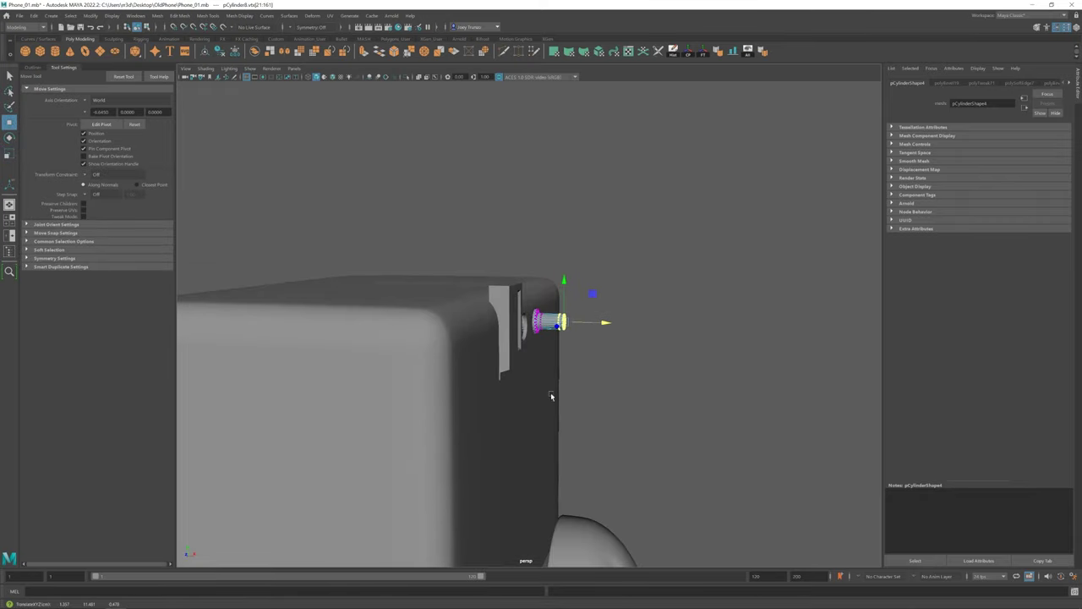
pyautogui.keyDown('alt'); pyautogui.moveTo(551, 393); pyautogui.dragTo(480, 414); pyautogui.keyUp('alt')
pyautogui.scroll(-2, 514, 313)
pyautogui.scroll(3, 514, 315)
pyautogui.scroll(-2, 514, 317)
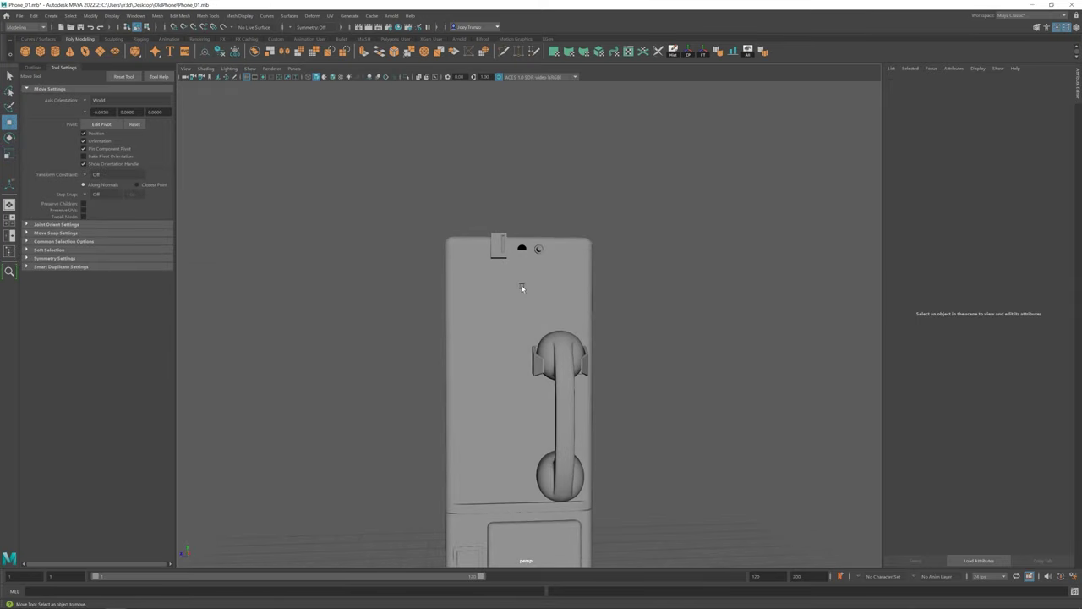
pyautogui.scroll(4, 592, 330)
pyautogui.click(519, 321)
pyautogui.press('F9')
pyautogui.scroll(2, 541, 306)
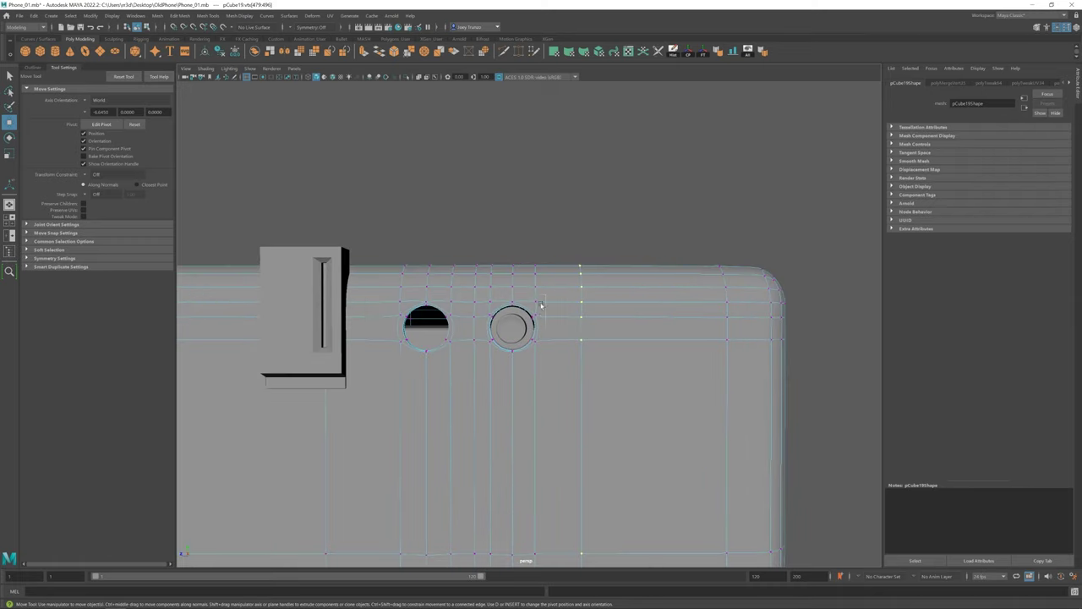
pyautogui.moveTo(510, 326)
pyautogui.keyDown('alt'); pyautogui.mouseDown()
pyautogui.moveTo(570, 392)
pyautogui.moveTo(310, 310)
pyautogui.moveTo(516, 326)
pyautogui.moveTo(602, 393)
pyautogui.moveTo(475, 386)
pyautogui.moveTo(530, 394)
pyautogui.moveTo(500, 355)
pyautogui.moveTo(507, 313)
pyautogui.mouseUp(); pyautogui.keyUp('alt')
pyautogui.click(518, 328)
pyautogui.click(536, 331)
pyautogui.press('w')
pyautogui.press('space')
pyautogui.scroll(2, 675, 446)
pyautogui.scroll(-2, 621, 310)
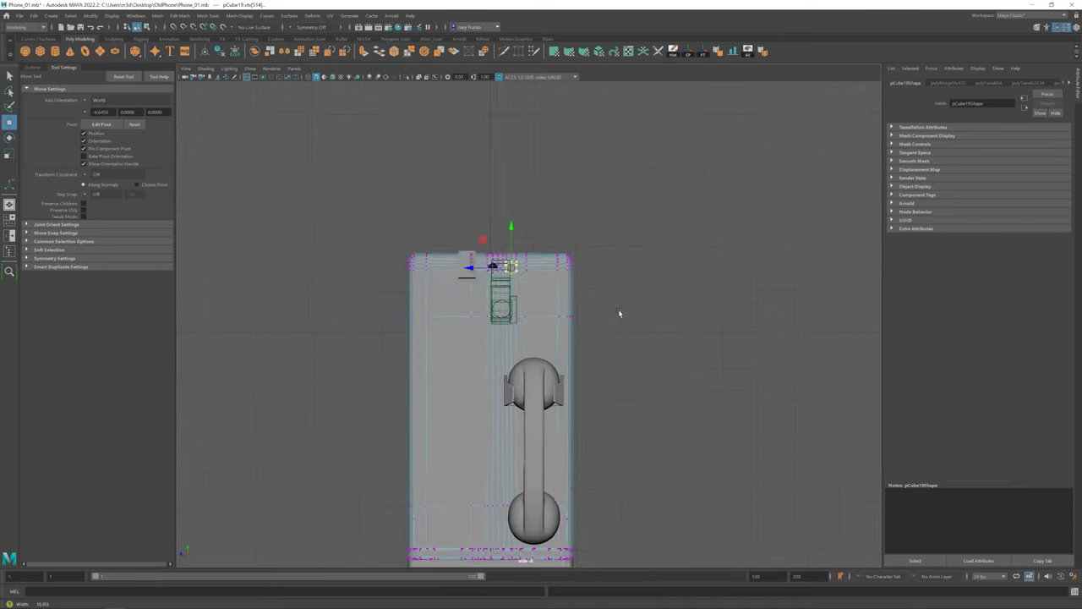
pyautogui.scroll(3, 512, 224)
pyautogui.scroll(3, 467, 273)
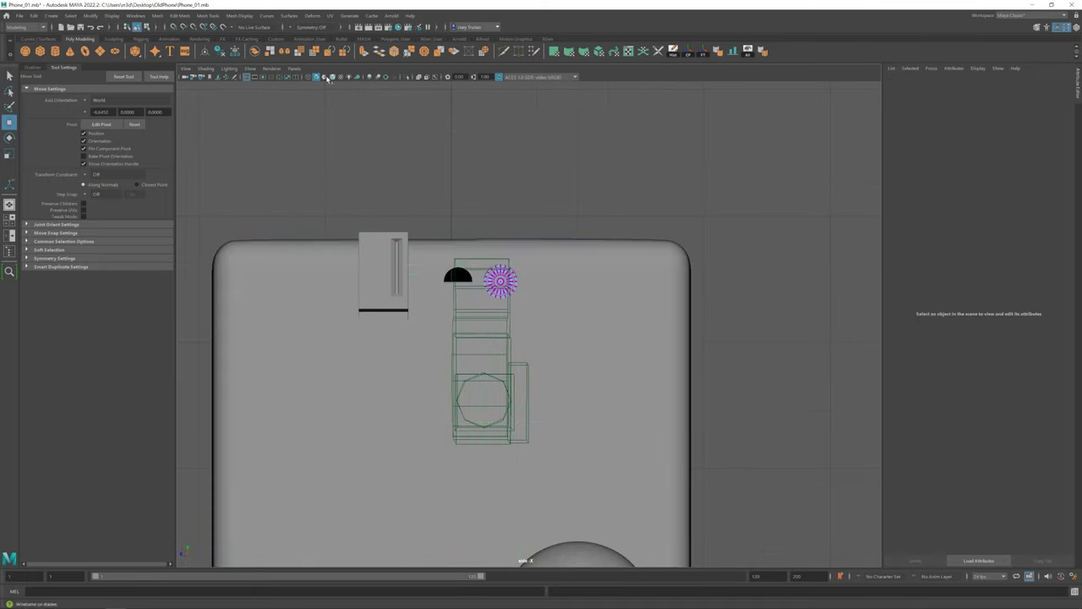
pyautogui.press('space')
pyautogui.press('space')
pyautogui.click(523, 251)
pyautogui.press('f')
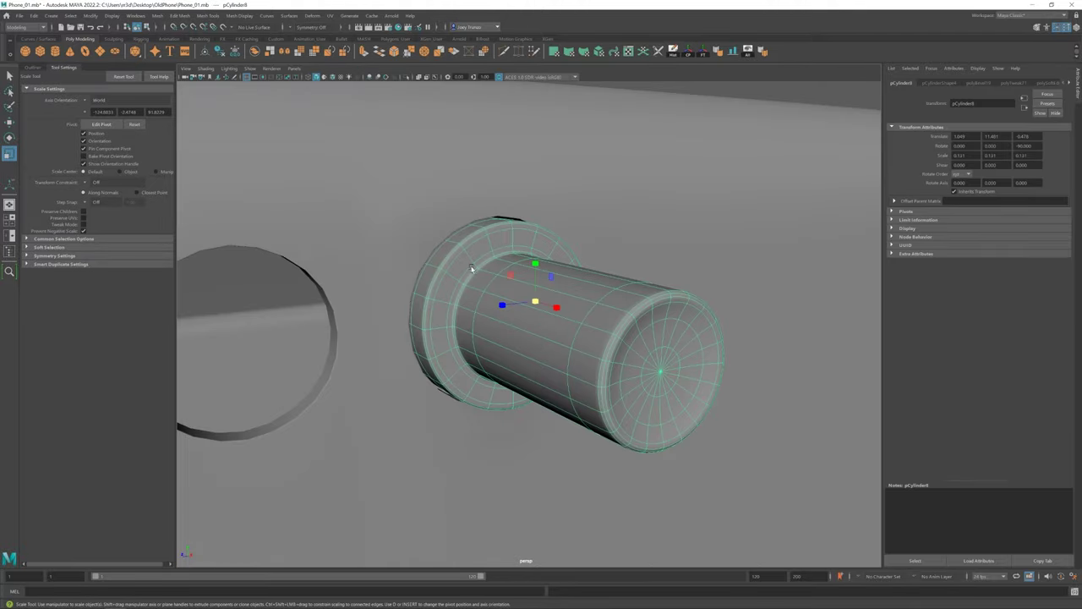
pyautogui.hotkey('ctrl', '1')
pyautogui.press('r')
pyautogui.keyDown('alt'); pyautogui.moveTo(399, 314); pyautogui.dragTo(435, 309); pyautogui.keyUp('alt')
pyautogui.press('F11')
pyautogui.moveTo(574, 447)
pyautogui.mouseDown()
pyautogui.moveTo(521, 356)
pyautogui.moveTo(495, 352)
pyautogui.mouseUp()
pyautogui.hotkey('ctrl', '1')
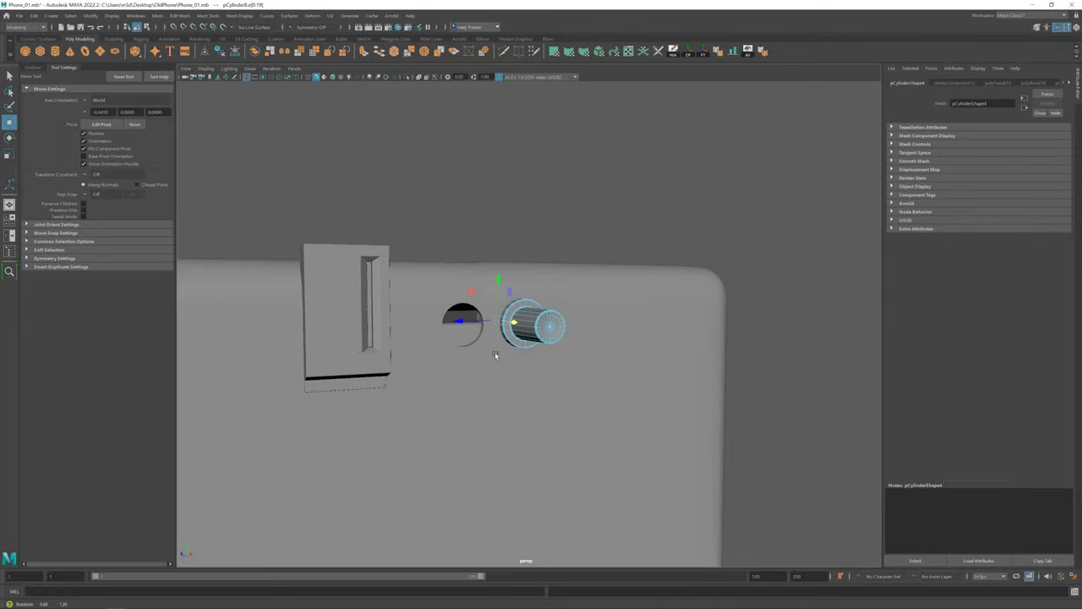
pyautogui.click(478, 330)
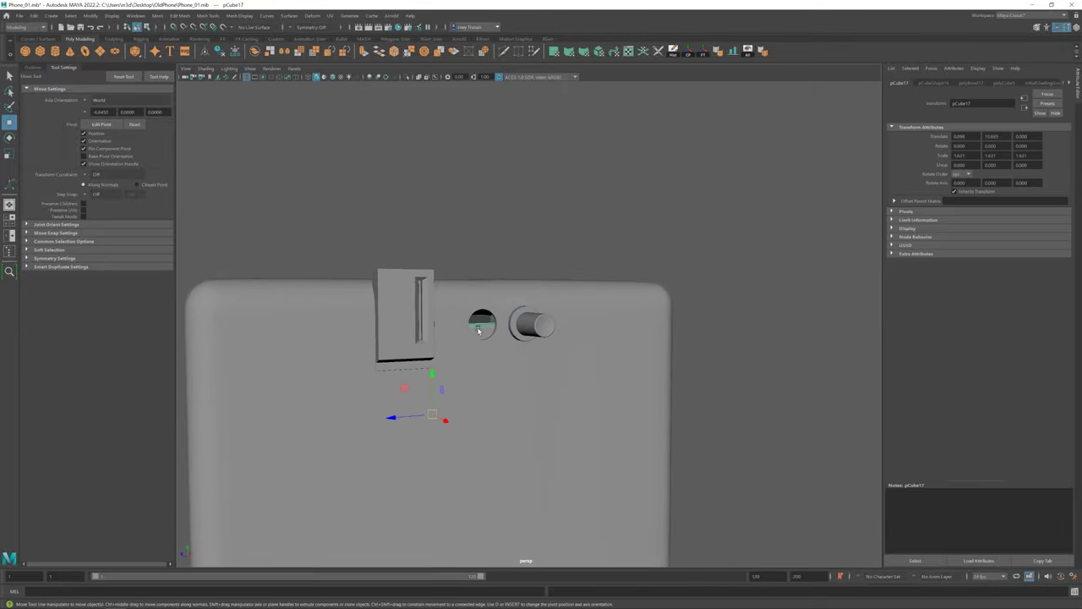
pyautogui.keyDown('alt'); pyautogui.moveTo(478, 330); pyautogui.dragTo(499, 336); pyautogui.keyUp('alt')
pyautogui.keyDown('alt'); pyautogui.moveTo(434, 424); pyautogui.dragTo(381, 391); pyautogui.keyUp('alt')
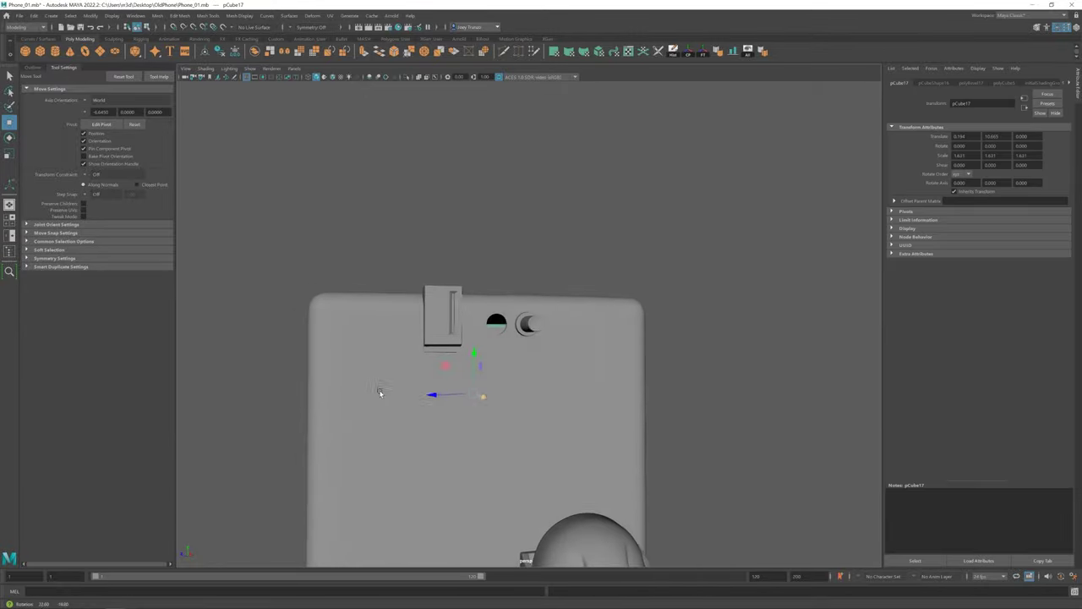
pyautogui.scroll(-3, 381, 381)
pyautogui.click(381, 369)
pyautogui.click(507, 308)
pyautogui.click(573, 335)
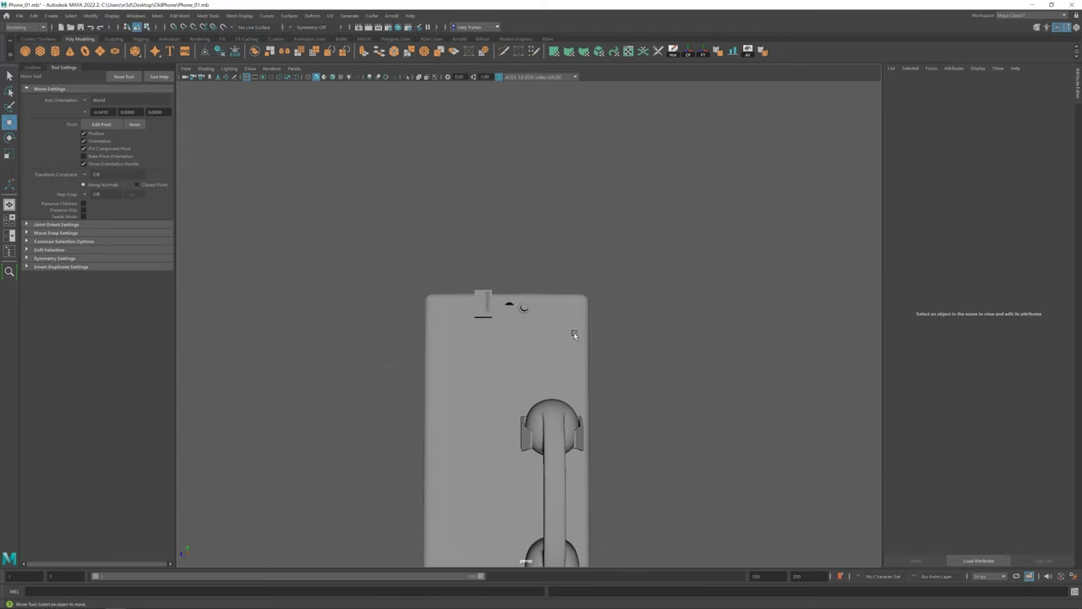
pyautogui.click(519, 307)
pyautogui.moveTo(519, 307)
pyautogui.keyDown('alt'); pyautogui.mouseDown()
pyautogui.moveTo(582, 372)
pyautogui.moveTo(546, 345)
pyautogui.mouseUp(); pyautogui.keyUp('alt')
pyautogui.scroll(2, 507, 314)
pyautogui.scroll(5, 457, 224)
pyautogui.click(457, 224)
pyautogui.press('r')
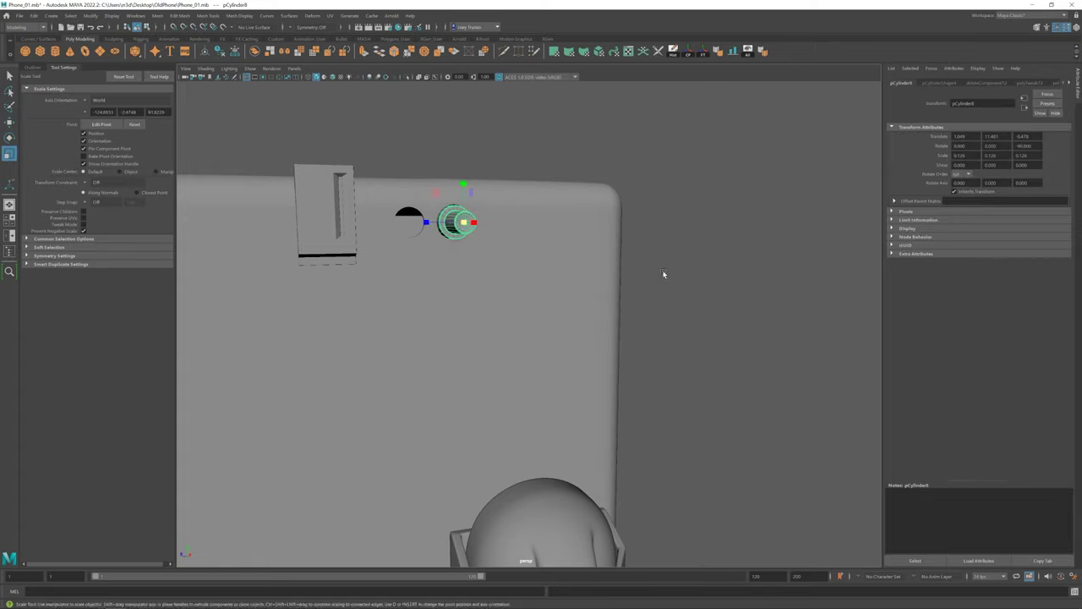
# Step: Orbit to front and top views of the phone, ending with the knob cylinder selected
pyautogui.click(664, 274)
pyautogui.moveTo(664, 274)
pyautogui.keyDown('alt'); pyautogui.mouseDown()
pyautogui.moveTo(502, 358)
pyautogui.moveTo(706, 437)
pyautogui.mouseUp(); pyautogui.keyUp('alt')
pyautogui.click(621, 370)
pyautogui.click(646, 311)
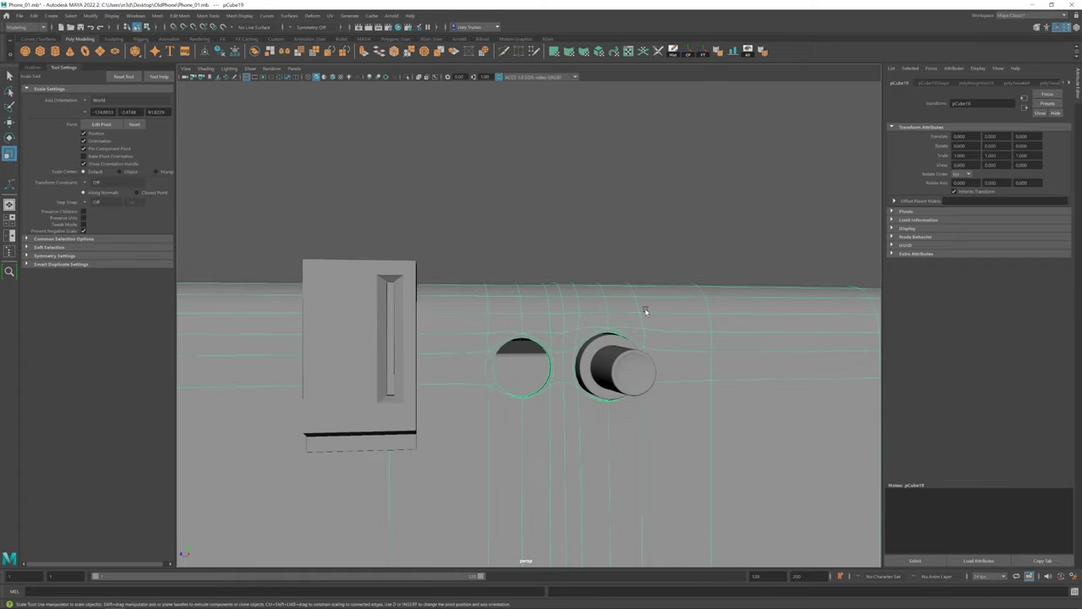
pyautogui.scroll(-3, 645, 311)
pyautogui.scroll(-2, 490, 202)
pyautogui.click(489, 202)
pyautogui.scroll(-5, 489, 202)
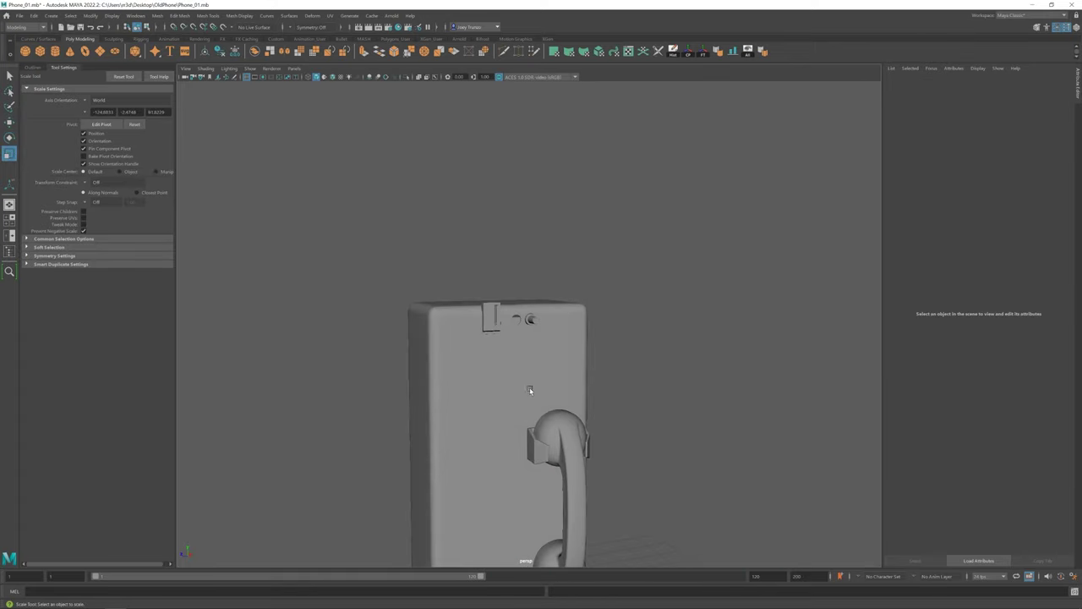
pyautogui.keyDown('alt'); pyautogui.moveTo(530, 390); pyautogui.dragTo(393, 328); pyautogui.keyUp('alt')
pyautogui.scroll(2, 461, 324)
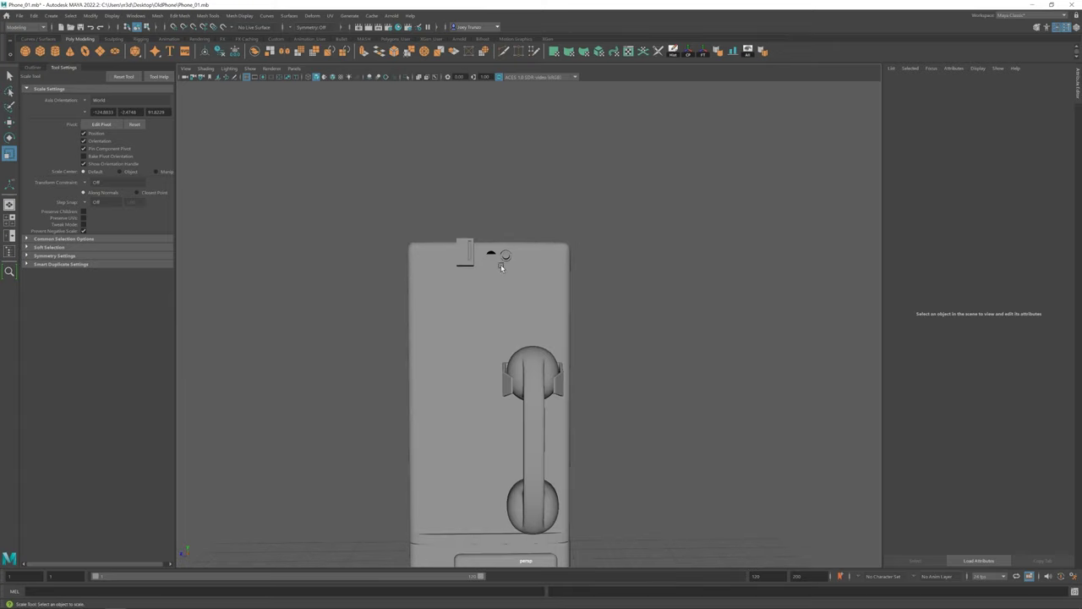
pyautogui.scroll(2, 546, 324)
pyautogui.click(519, 286)
pyautogui.moveTo(516, 285)
pyautogui.keyDown('alt'); pyautogui.mouseDown()
pyautogui.moveTo(570, 285)
pyautogui.moveTo(536, 358)
pyautogui.moveTo(479, 355)
pyautogui.moveTo(475, 336)
pyautogui.mouseUp(); pyautogui.keyUp('alt')
# Step: In vertex mode on the phone body, move a vertex around the knob hole
pyautogui.press('w')
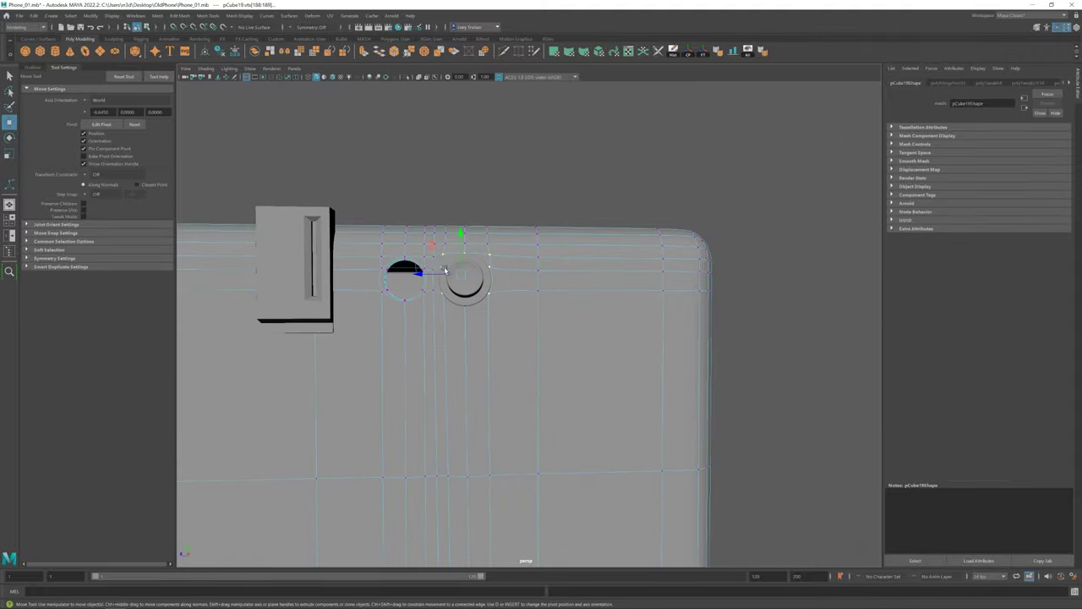
pyautogui.moveTo(444, 269)
pyautogui.keyDown('alt'); pyautogui.mouseDown()
pyautogui.moveTo(422, 313)
pyautogui.moveTo(488, 391)
pyautogui.moveTo(546, 370)
pyautogui.moveTo(591, 393)
pyautogui.moveTo(532, 381)
pyautogui.moveTo(488, 310)
pyautogui.moveTo(507, 338)
pyautogui.moveTo(425, 316)
pyautogui.mouseUp(); pyautogui.keyUp('alt')
pyautogui.scroll(3, 487, 322)
pyautogui.press('r')
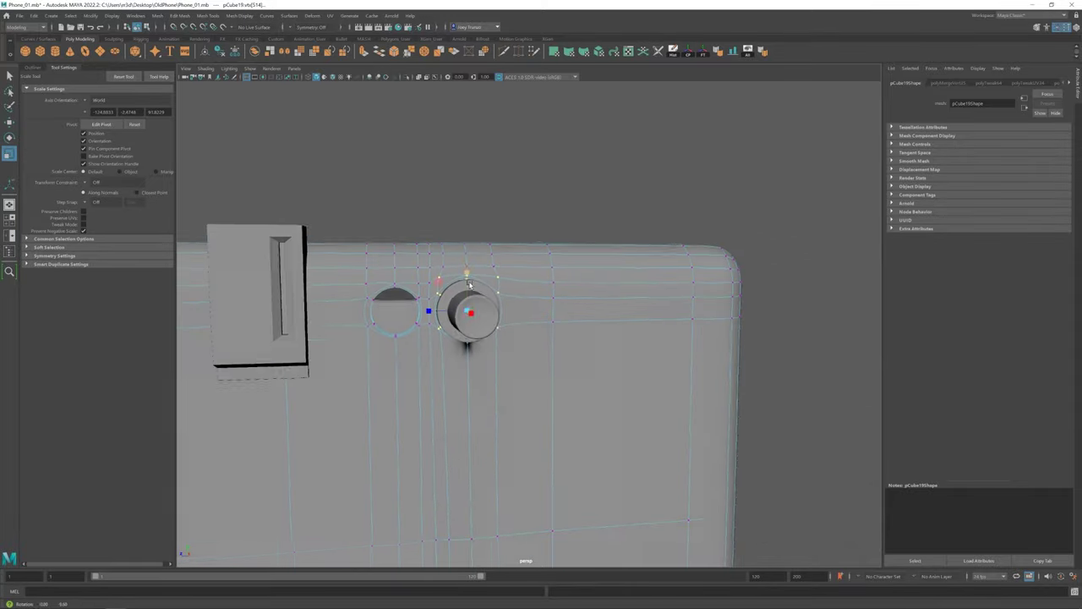
pyautogui.rightClick(547, 280)
pyautogui.hotkey('ctrl', '1')
pyautogui.hotkey('ctrl', 'z')
pyautogui.rightClick(563, 297)
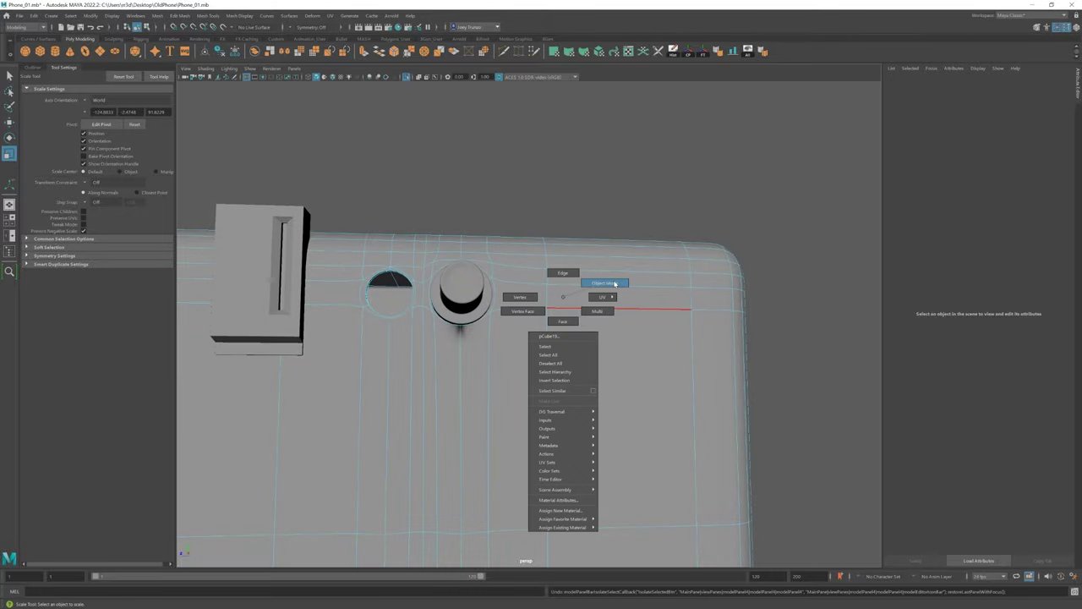
pyautogui.click(615, 284)
pyautogui.scroll(5, 465, 246)
pyautogui.press('w')
pyautogui.moveTo(440, 245)
pyautogui.keyDown('alt'); pyautogui.mouseDown()
pyautogui.moveTo(531, 304)
pyautogui.moveTo(516, 357)
pyautogui.moveTo(798, 271)
pyautogui.moveTo(514, 296)
pyautogui.mouseUp(); pyautogui.keyUp('alt')
pyautogui.scroll(2, 578, 355)
# Step: Scale the knob cylinder up slightly
pyautogui.click(797, 271)
pyautogui.scroll(-3, 524, 295)
pyautogui.scroll(-2, 499, 280)
pyautogui.scroll(5, 600, 334)
pyautogui.click(550, 270)
pyautogui.press('r')
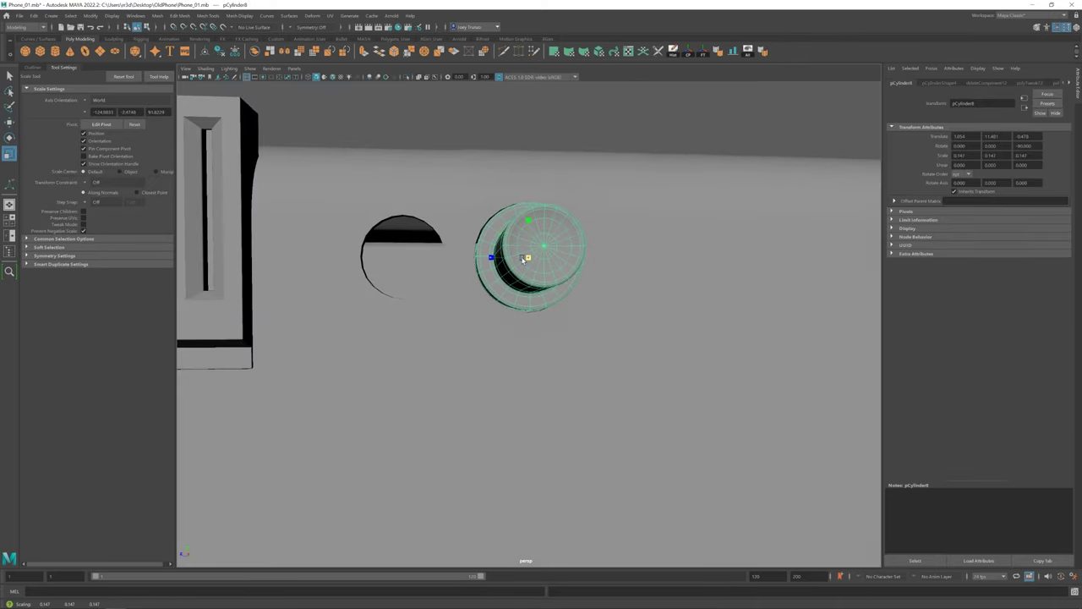
pyautogui.keyDown('alt'); pyautogui.moveTo(525, 259); pyautogui.dragTo(592, 323); pyautogui.keyUp('alt')
# Step: Adjust the body's vertex ring around the knob hole
pyautogui.moveTo(592, 323); pyautogui.dragTo(550, 324, button='right')
pyautogui.click(526, 296)
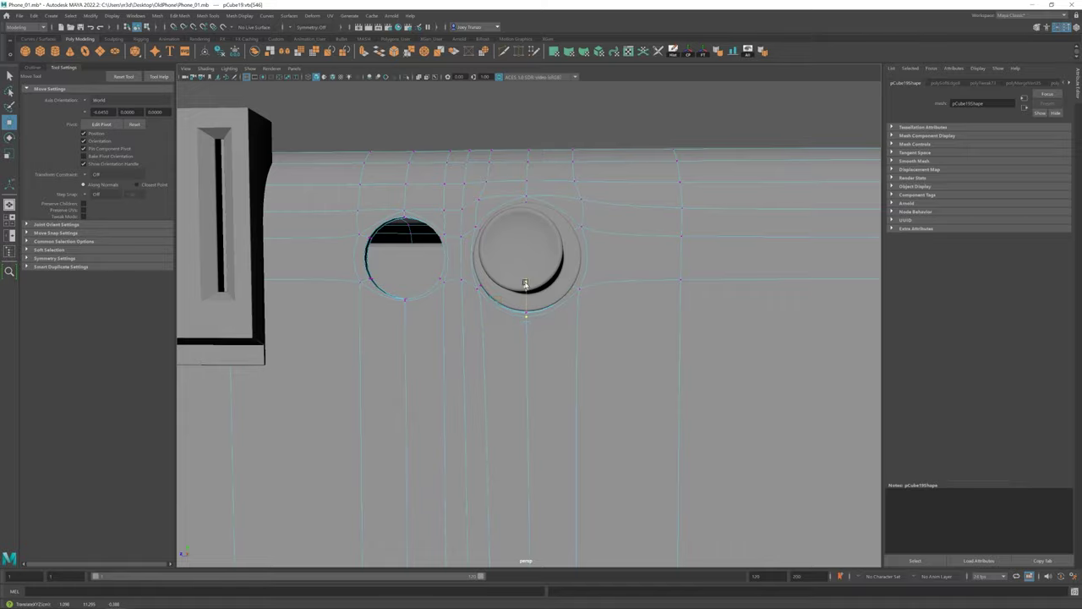
pyautogui.scroll(-3, 524, 285)
pyautogui.press('F8')
pyautogui.click(736, 496)
pyautogui.moveTo(532, 355)
pyautogui.keyDown('alt'); pyautogui.mouseDown()
pyautogui.moveTo(736, 495)
pyautogui.moveTo(561, 369)
pyautogui.mouseUp(); pyautogui.keyUp('alt')
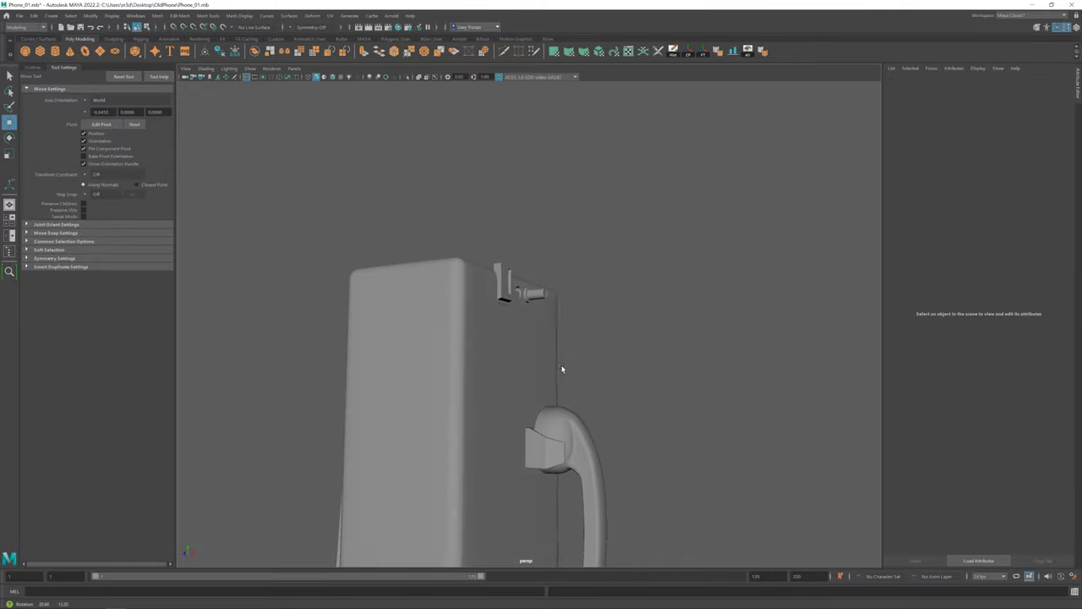
pyautogui.scroll(5, 561, 368)
pyautogui.click(720, 449)
pyautogui.moveTo(719, 449)
pyautogui.keyDown('alt'); pyautogui.mouseDown()
pyautogui.moveTo(536, 381)
pyautogui.moveTo(484, 338)
pyautogui.mouseUp(); pyautogui.keyUp('alt')
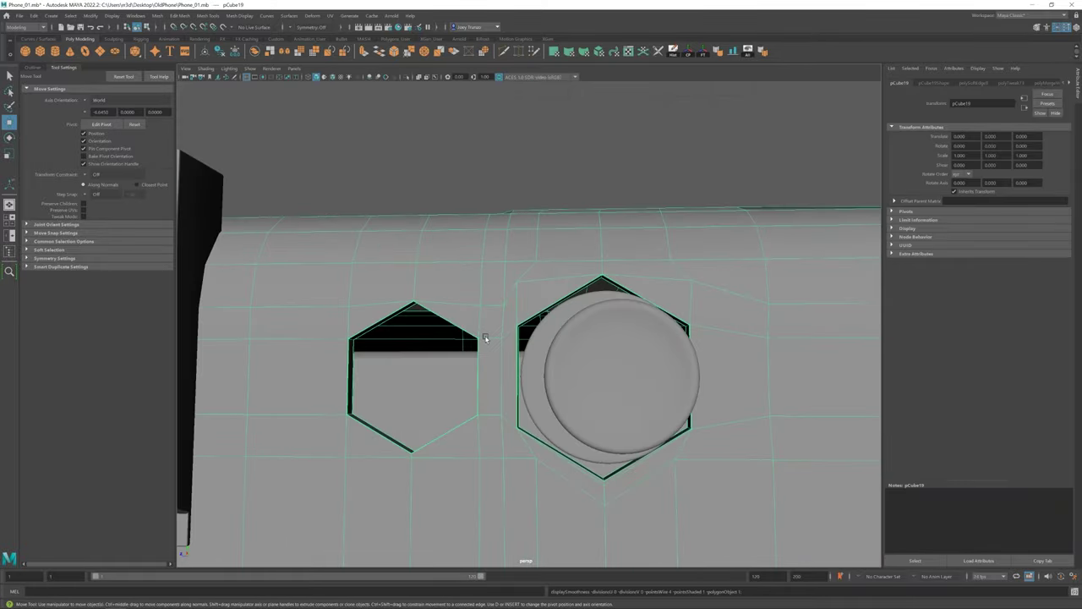
pyautogui.moveTo(525, 290); pyautogui.dragTo(457, 287, button='right')
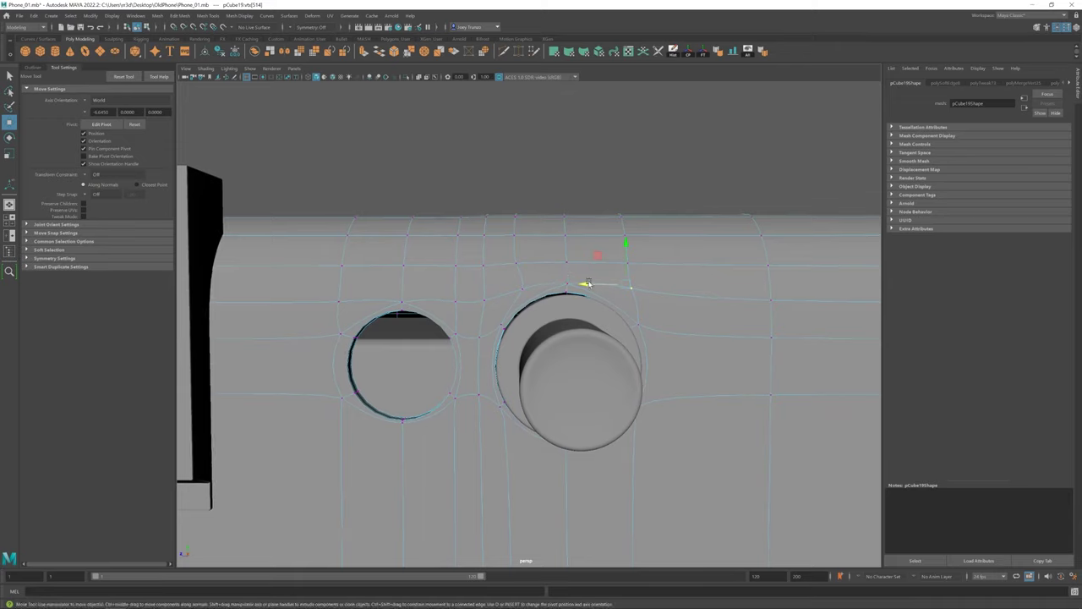
pyautogui.keyDown('alt'); pyautogui.moveTo(583, 284); pyautogui.dragTo(628, 278); pyautogui.keyUp('alt')
# Step: Check the knob from the side, briefly reopening the body's vertices
pyautogui.click(565, 312)
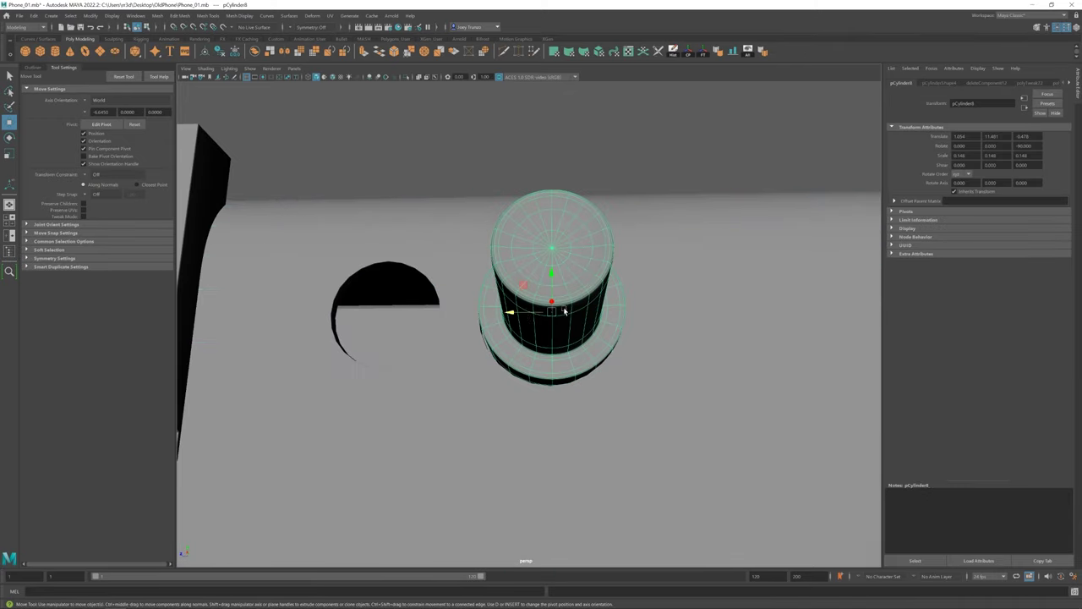
pyautogui.moveTo(507, 312)
pyautogui.keyDown('alt'); pyautogui.mouseDown()
pyautogui.moveTo(577, 337)
pyautogui.moveTo(564, 296)
pyautogui.mouseUp(); pyautogui.keyUp('alt')
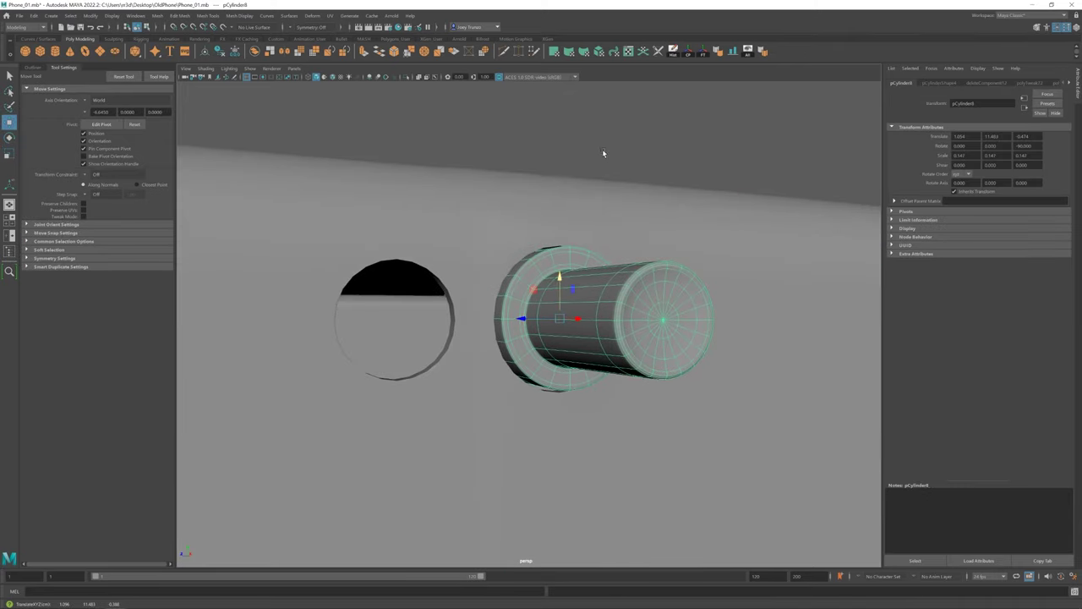
pyautogui.moveTo(603, 153)
pyautogui.keyDown('alt'); pyautogui.mouseDown()
pyautogui.moveTo(483, 343)
pyautogui.moveTo(515, 335)
pyautogui.moveTo(478, 345)
pyautogui.moveTo(520, 354)
pyautogui.mouseUp(); pyautogui.keyUp('alt')
pyautogui.click(519, 354)
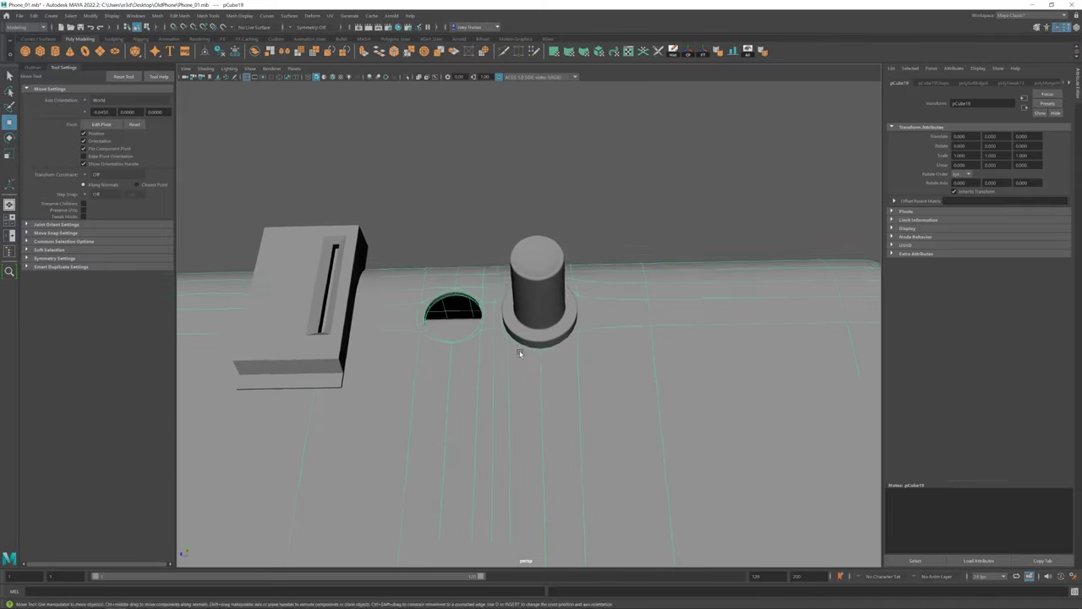
pyautogui.moveTo(519, 354); pyautogui.dragTo(542, 338, button='right')
pyautogui.keyDown('alt'); pyautogui.moveTo(541, 338); pyautogui.dragTo(555, 348); pyautogui.keyUp('alt')
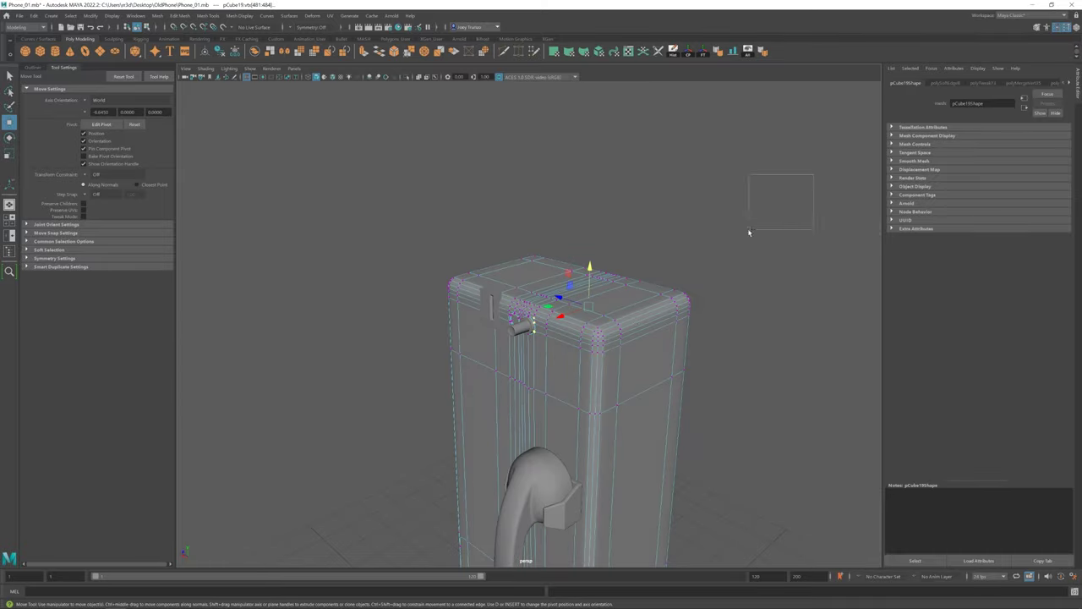
pyautogui.press('F8')
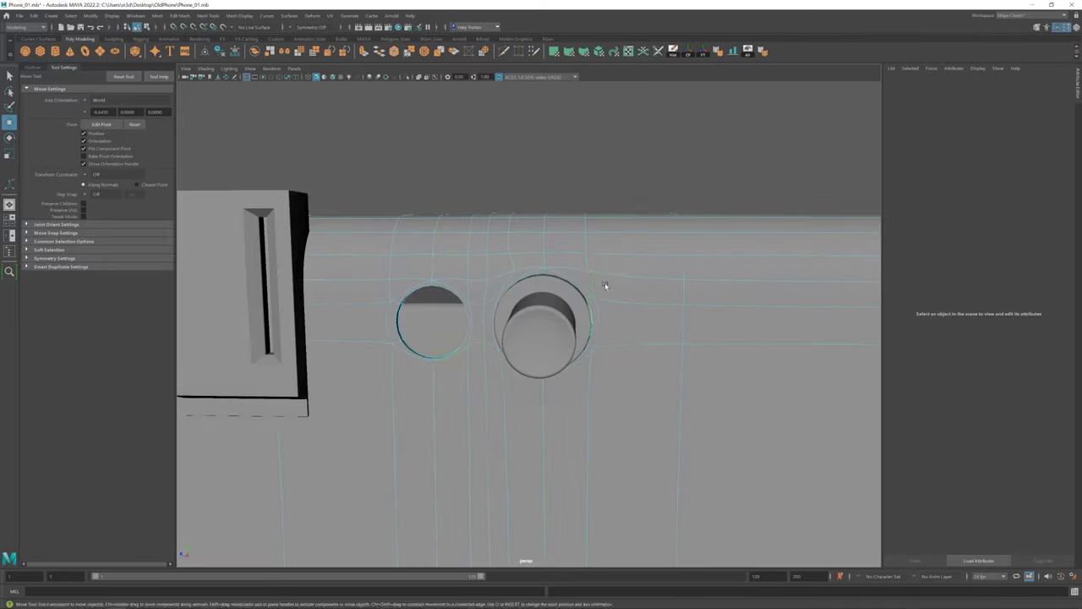
pyautogui.click(541, 313)
pyautogui.keyDown('alt'); pyautogui.moveTo(541, 313); pyautogui.dragTo(515, 358); pyautogui.keyUp('alt')
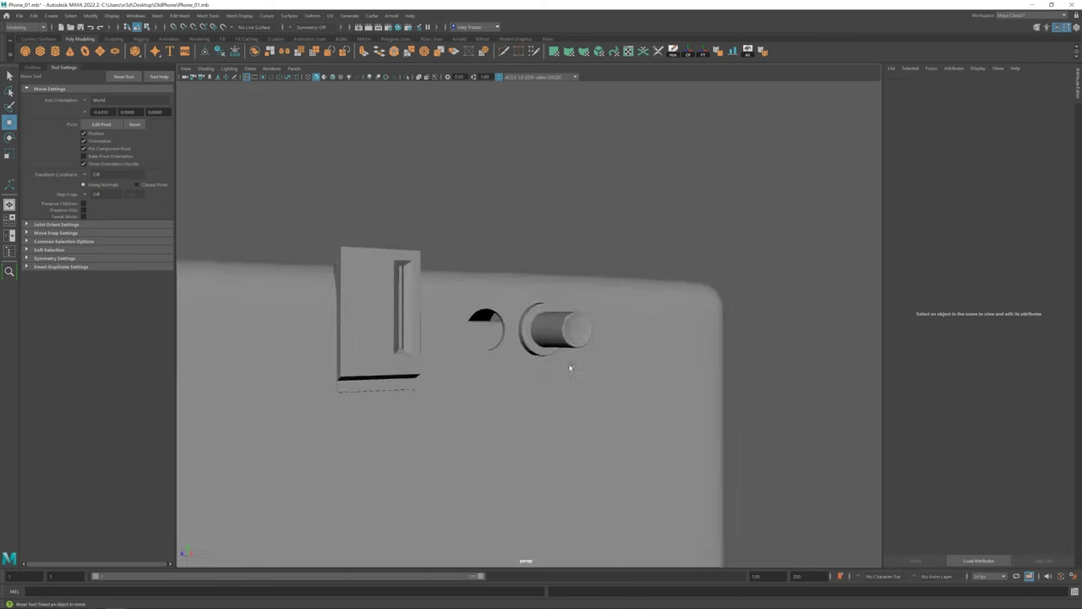
# Step: Select the edge loop on the knob's lip with the move tool active
pyautogui.moveTo(541, 309); pyautogui.dragTo(584, 300, button='right')
pyautogui.doubleClick(537, 272)
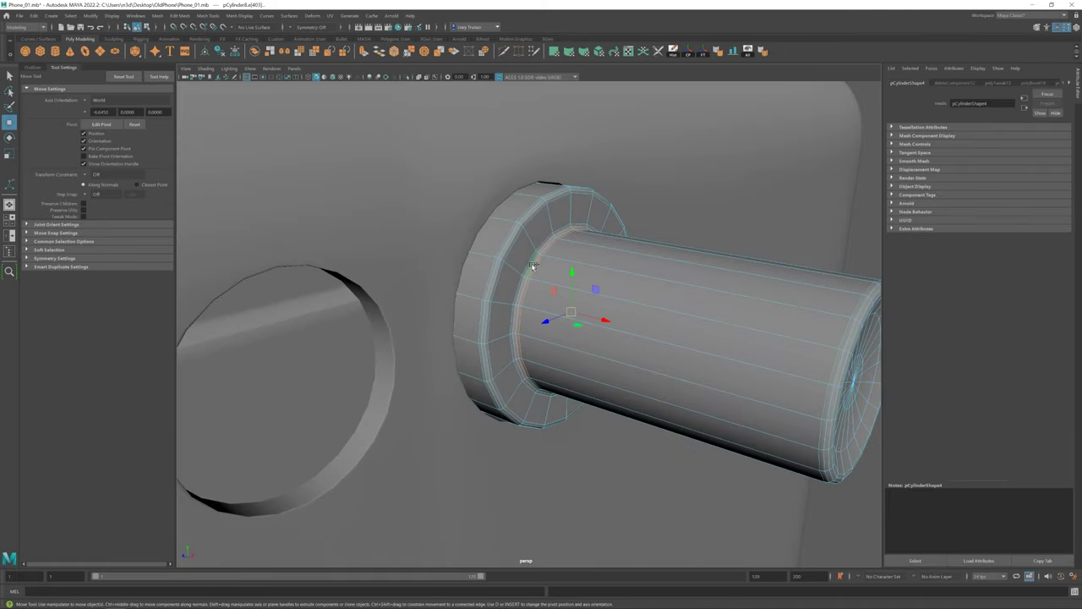
pyautogui.scroll(-10, 588, 307)
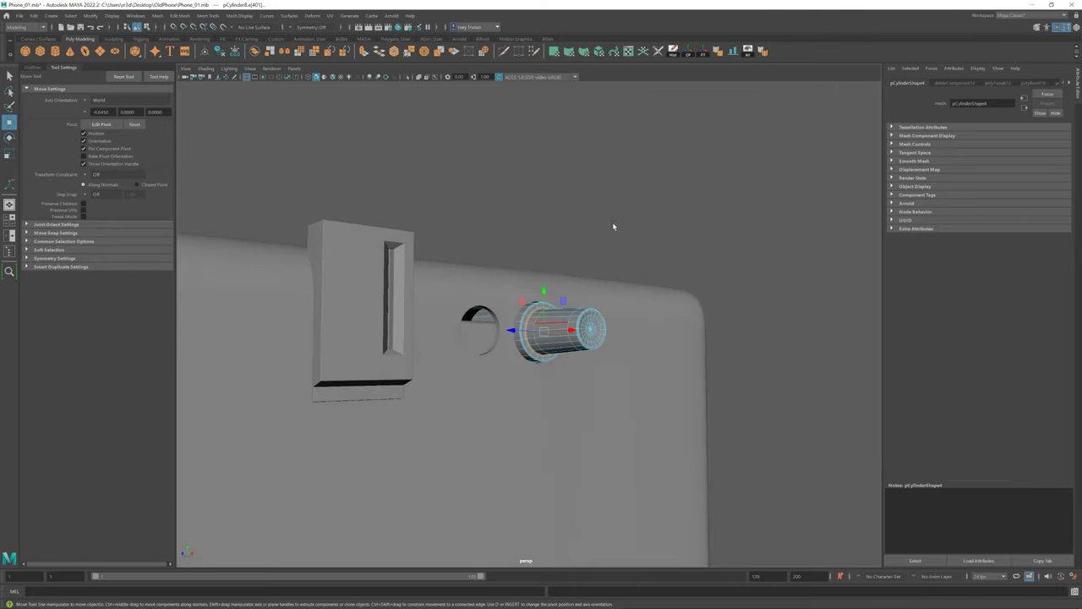
pyautogui.press('w')
pyautogui.keyDown('alt'); pyautogui.moveTo(588, 308); pyautogui.dragTo(449, 362); pyautogui.keyUp('alt')
pyautogui.scroll(5, 466, 361)
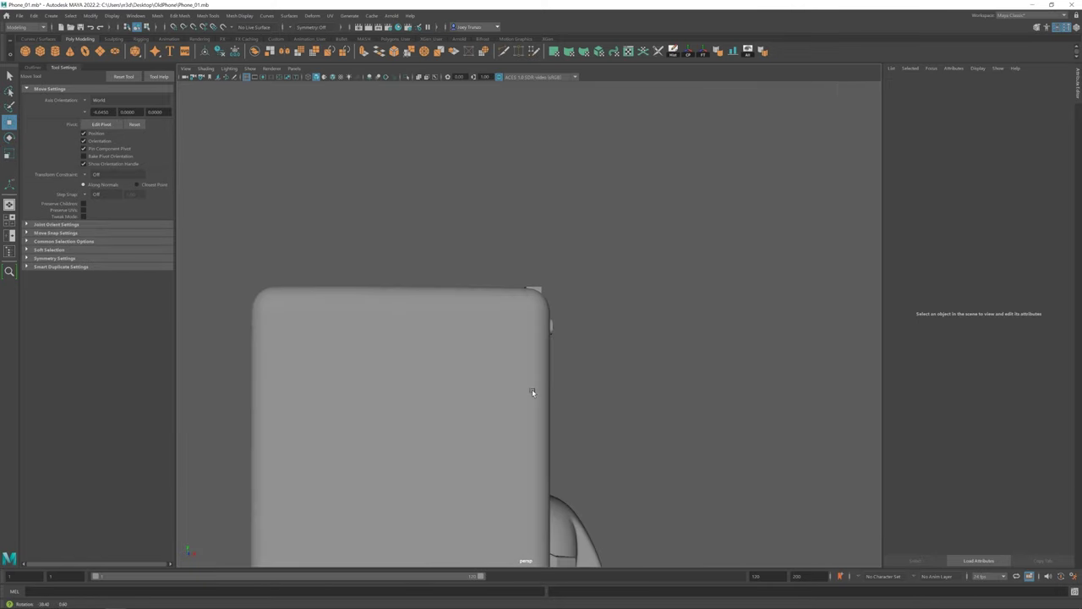
pyautogui.keyDown('alt'); pyautogui.moveTo(532, 389); pyautogui.dragTo(524, 311); pyautogui.keyUp('alt')
# Step: Toggle wireframe, return to shaded display, and orbit to look down at the phone
pyautogui.rightClick(525, 312)
pyautogui.click(542, 350)
pyautogui.press('4')
pyautogui.press('e')
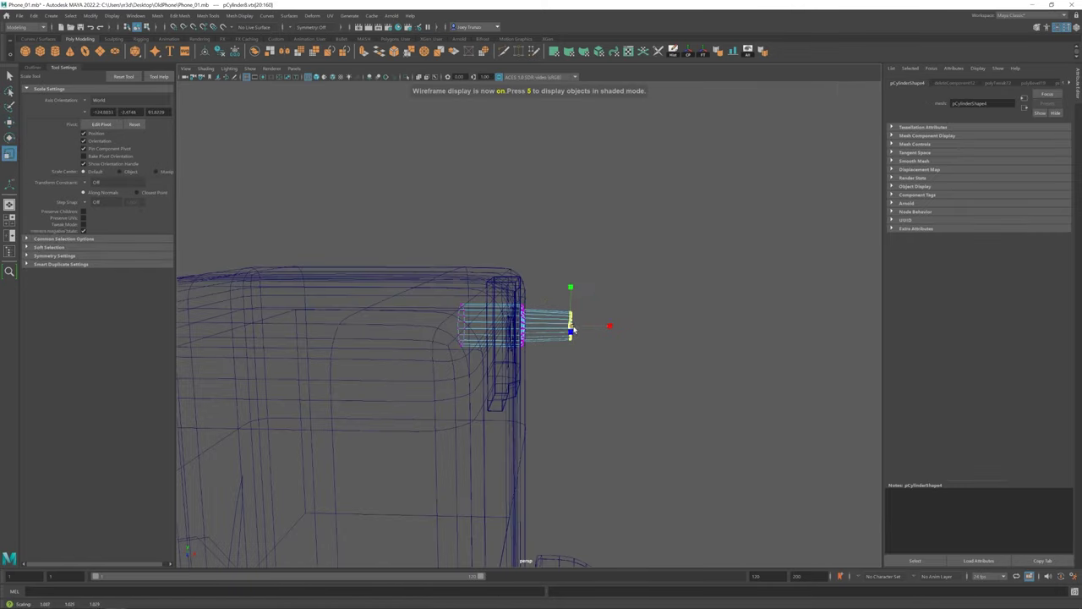
pyautogui.press('5')
pyautogui.click(615, 294)
pyautogui.scroll(-8, 614, 294)
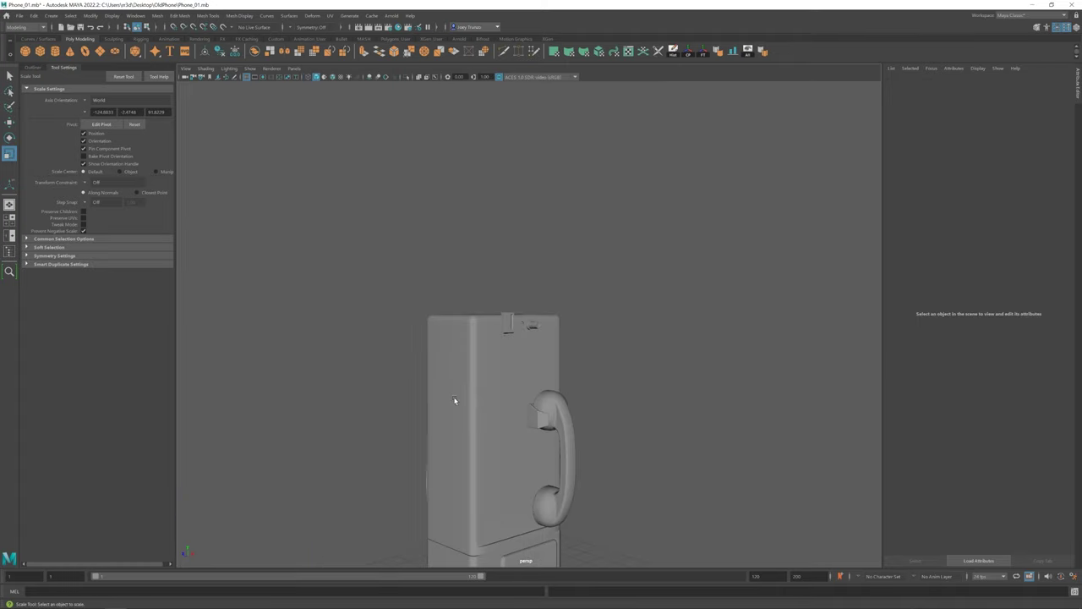
pyautogui.keyDown('alt'); pyautogui.moveTo(541, 338); pyautogui.dragTo(515, 318); pyautogui.keyUp('alt')
pyautogui.scroll(2, 515, 318)
pyautogui.scroll(-4, 517, 331)
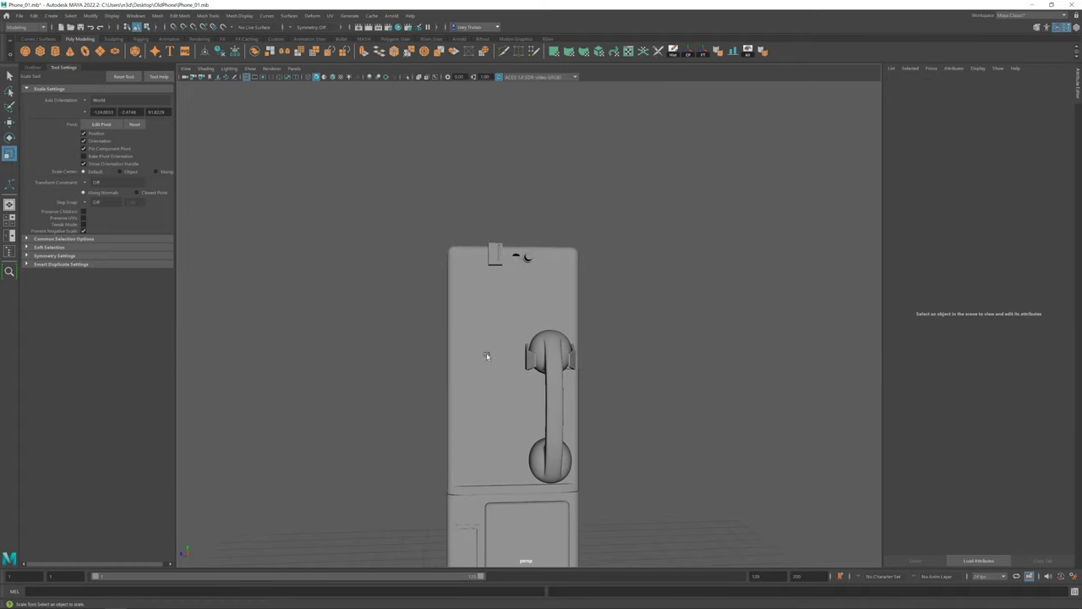
pyautogui.keyDown('alt'); pyautogui.moveTo(486, 352); pyautogui.dragTo(573, 338); pyautogui.keyUp('alt')
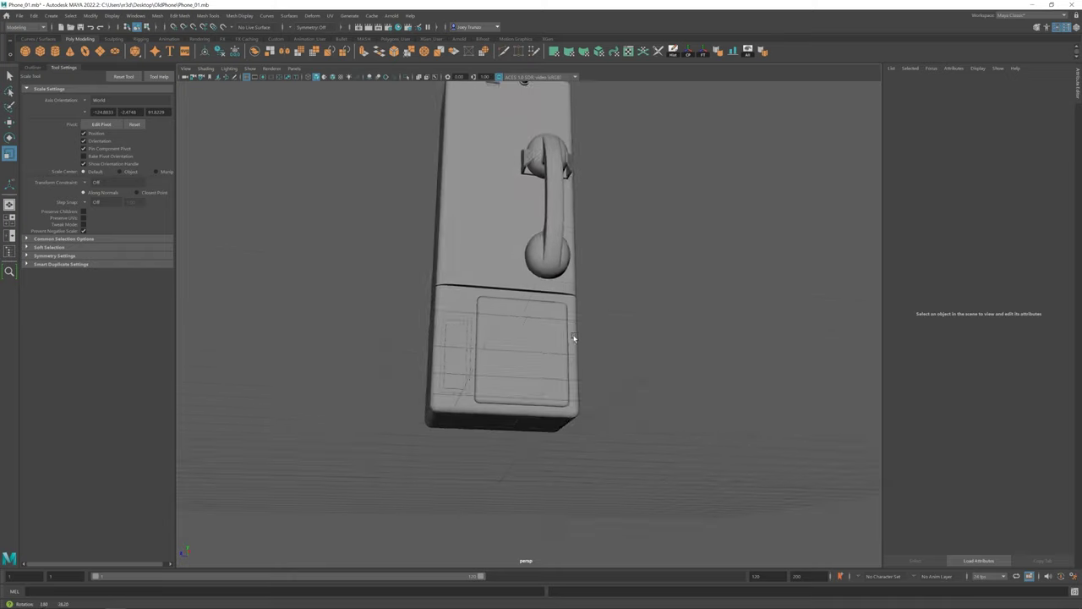
# Step: Move the lower box's right-edge vertices and target-weld the panel corner vertices
pyautogui.click(574, 339)
pyautogui.scroll(5, 476, 341)
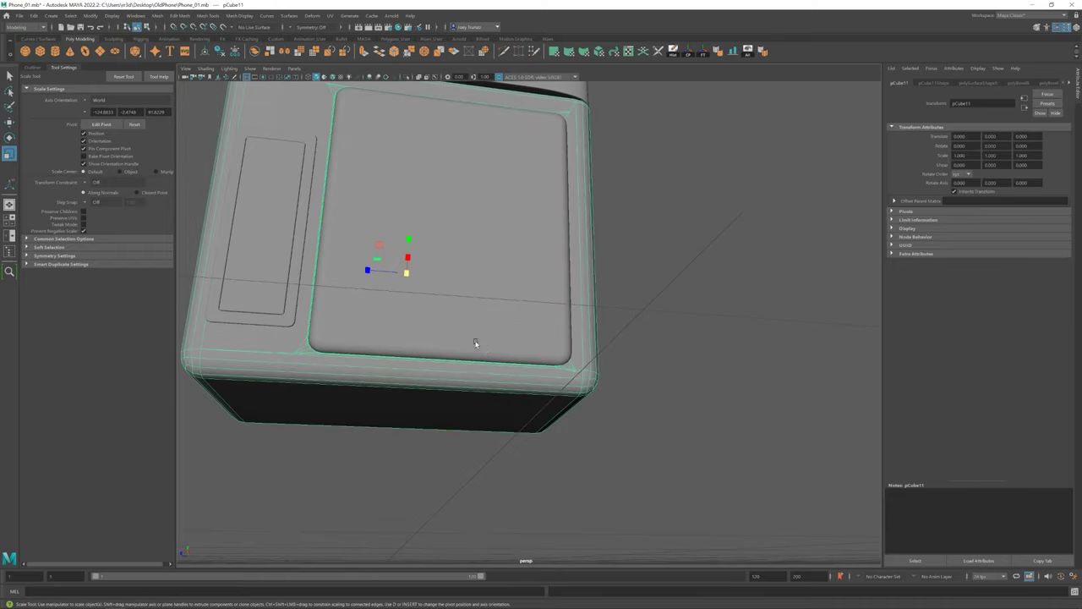
pyautogui.keyDown('alt'); pyautogui.moveTo(477, 341); pyautogui.dragTo(611, 367); pyautogui.keyUp('alt')
pyautogui.scroll(-1, 568, 237)
pyautogui.press('F9')
pyautogui.moveTo(502, 159)
pyautogui.mouseDown()
pyautogui.moveTo(541, 400)
pyautogui.moveTo(558, 378)
pyautogui.mouseUp()
pyautogui.keyDown('alt'); pyautogui.moveTo(521, 409); pyautogui.dragTo(499, 338); pyautogui.keyUp('alt')
pyautogui.scroll(3, 484, 268)
pyautogui.press('w')
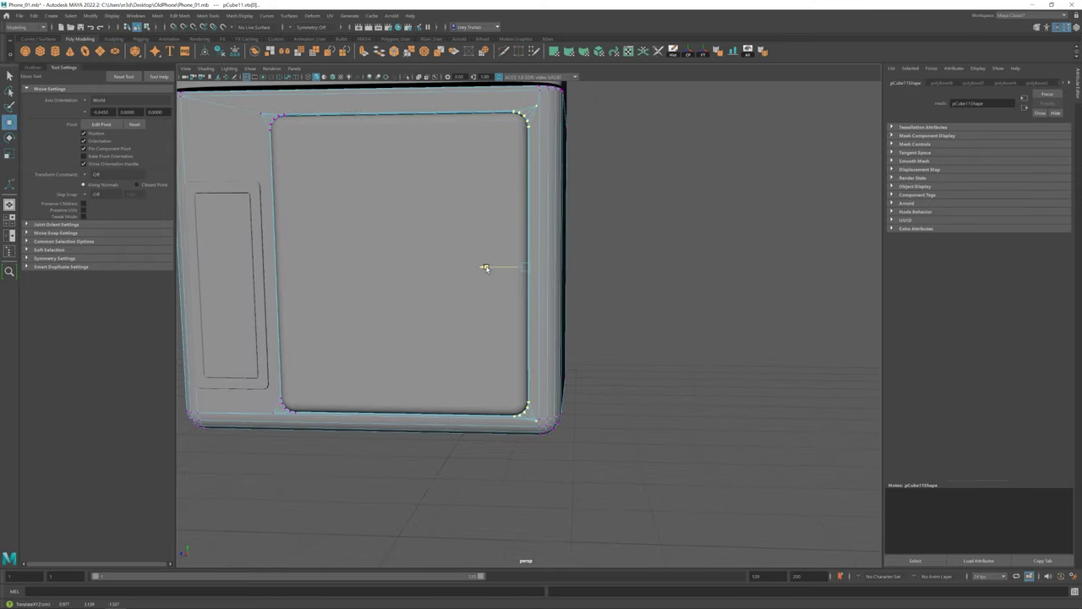
pyautogui.scroll(3, 485, 268)
pyautogui.click(483, 212)
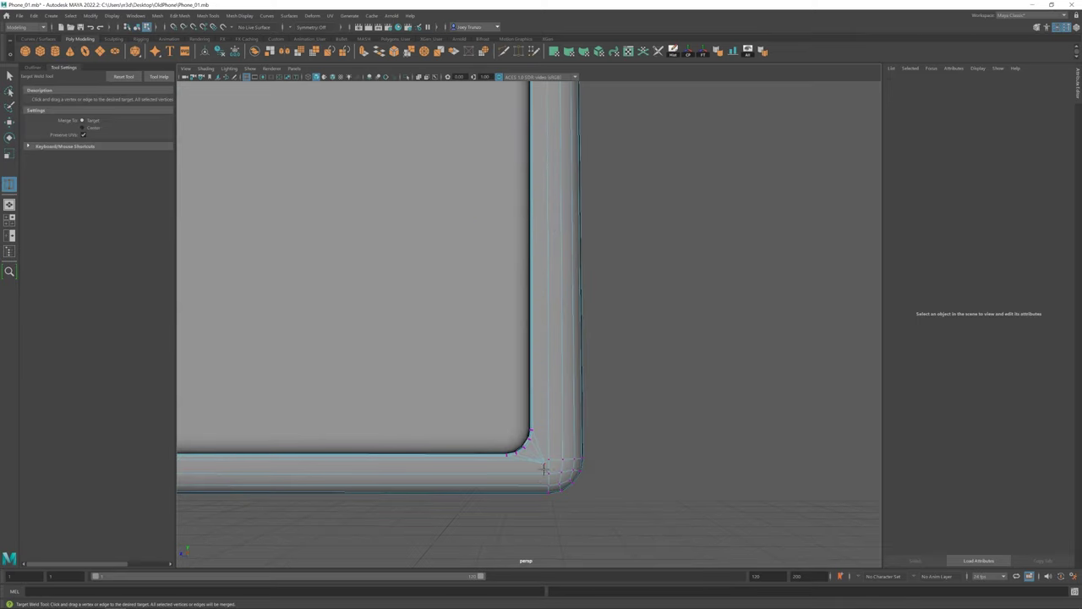
# Step: Add an edge loop along the divider band between the upper and lower sections
pyautogui.scroll(-5, 586, 281)
pyautogui.moveTo(587, 282)
pyautogui.keyDown('alt'); pyautogui.mouseDown()
pyautogui.moveTo(491, 437)
pyautogui.moveTo(430, 367)
pyautogui.moveTo(457, 360)
pyautogui.moveTo(563, 437)
pyautogui.moveTo(524, 415)
pyautogui.mouseUp(); pyautogui.keyUp('alt')
pyautogui.click(460, 438)
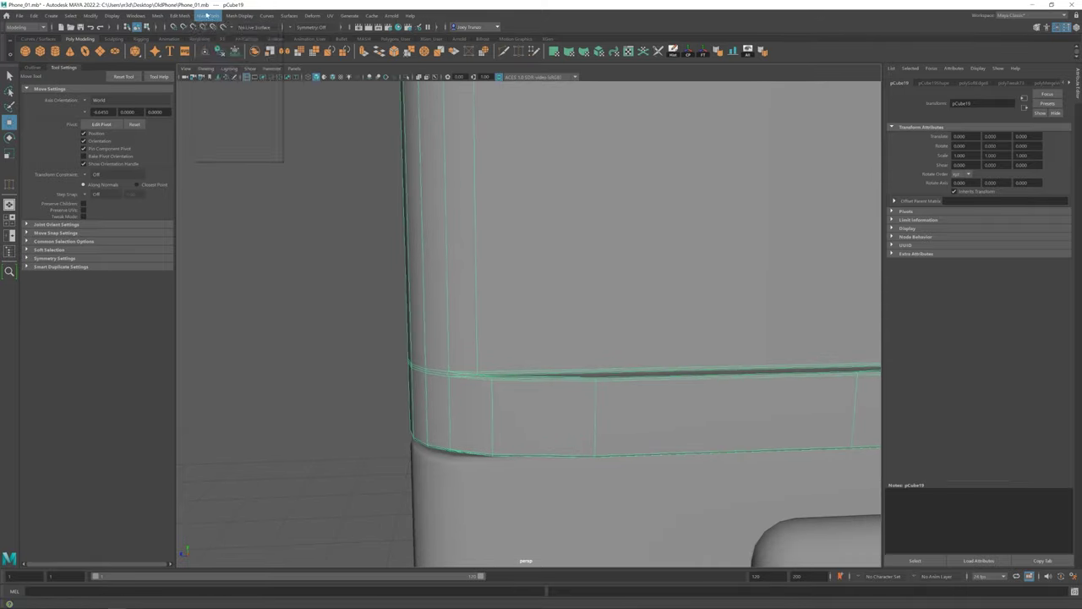
pyautogui.keyDown('shift'); pyautogui.moveTo(516, 423); pyautogui.dragTo(490, 394, button='right'); pyautogui.keyUp('shift')
pyautogui.scroll(-2, 492, 398)
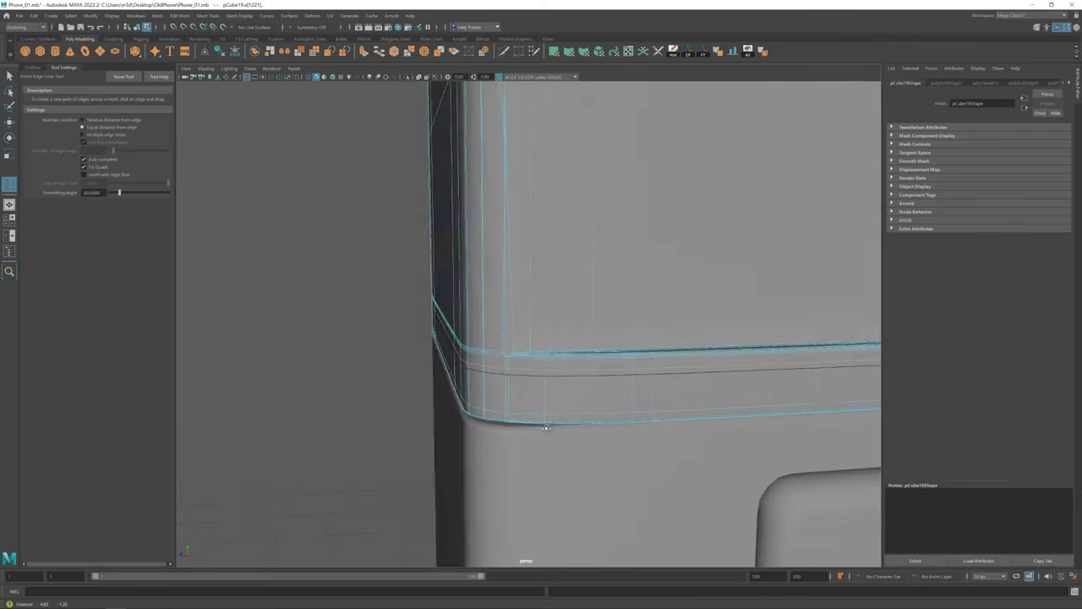
pyautogui.click(417, 246)
pyautogui.scroll(-5, 609, 350)
pyautogui.press('w')
# Step: Insert an edge loop near the bottom of the upper phone body
pyautogui.keyDown('alt'); pyautogui.moveTo(609, 350); pyautogui.dragTo(652, 329); pyautogui.keyUp('alt')
pyautogui.click(652, 329)
pyautogui.click(208, 15)
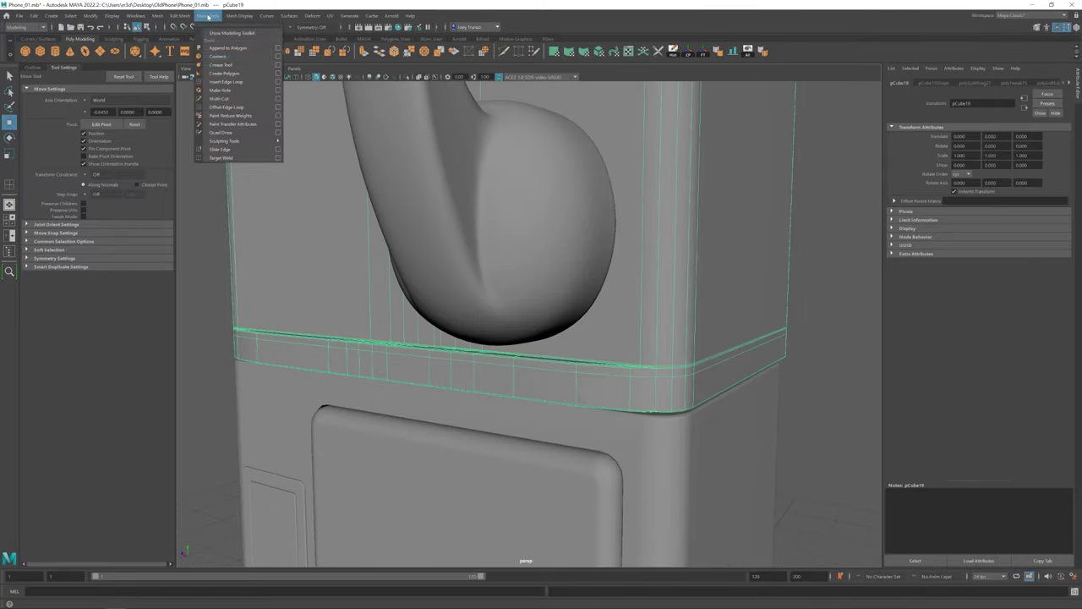
pyautogui.click(241, 75)
pyautogui.press('f')
pyautogui.keyDown('alt'); pyautogui.moveTo(551, 342); pyautogui.dragTo(573, 380); pyautogui.keyUp('alt')
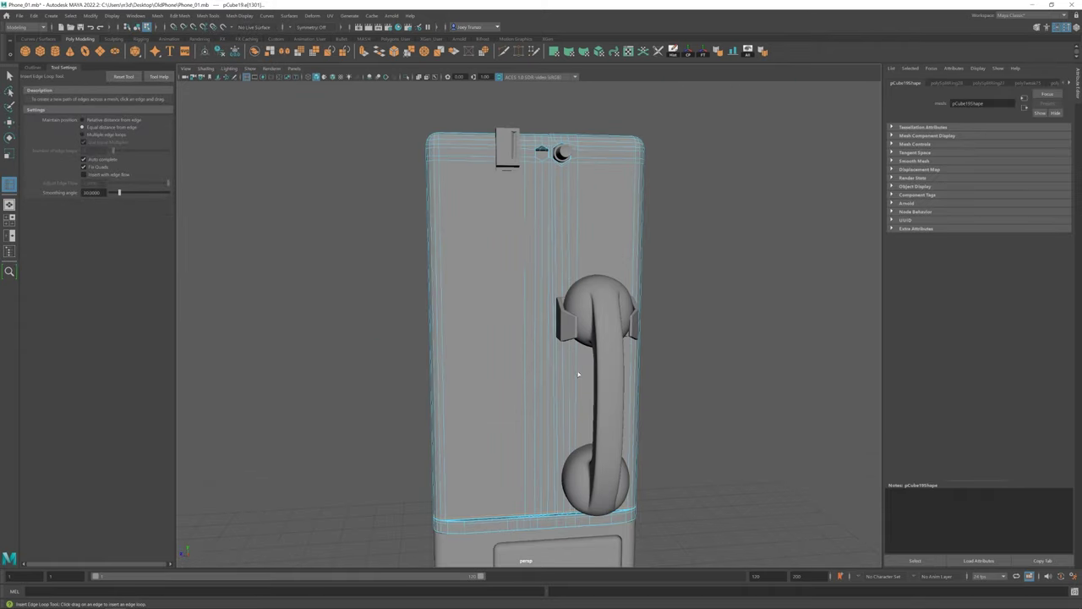
pyautogui.click(665, 222)
# Step: Orbit back to a front view and select the thin back plate
pyautogui.moveTo(624, 234)
pyautogui.keyDown('alt'); pyautogui.mouseDown()
pyautogui.moveTo(631, 371)
pyautogui.moveTo(683, 441)
pyautogui.mouseUp(); pyautogui.keyUp('alt')
pyautogui.scroll(5, 632, 372)
pyautogui.moveTo(522, 423)
pyautogui.keyDown('alt'); pyautogui.mouseDown()
pyautogui.moveTo(465, 382)
pyautogui.moveTo(451, 405)
pyautogui.moveTo(491, 352)
pyautogui.moveTo(536, 426)
pyautogui.mouseUp(); pyautogui.keyUp('alt')
pyautogui.scroll(-5, 464, 382)
pyautogui.scroll(2, 452, 387)
pyautogui.click(526, 428)
# Step: Bevel the back plate's outer edges with Ctrl+B
pyautogui.rightClick(486, 241)
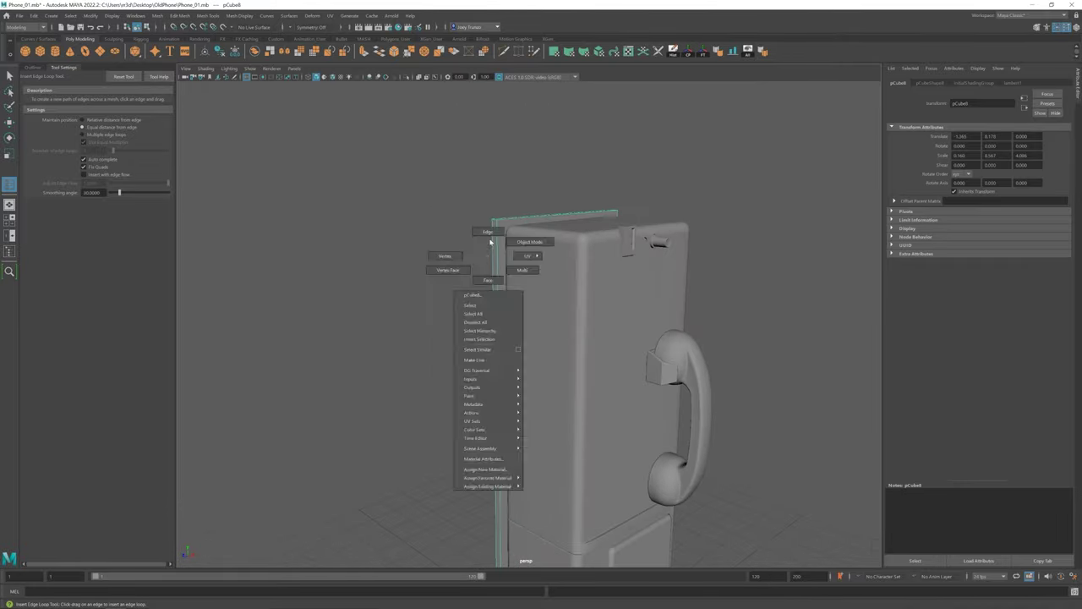
pyautogui.keyDown('alt'); pyautogui.moveTo(486, 242); pyautogui.dragTo(592, 254); pyautogui.keyUp('alt')
pyautogui.click(652, 265)
pyautogui.scroll(-3, 454, 285)
pyautogui.keyDown('shift'); pyautogui.rightClick(507, 241); pyautogui.keyUp('shift')
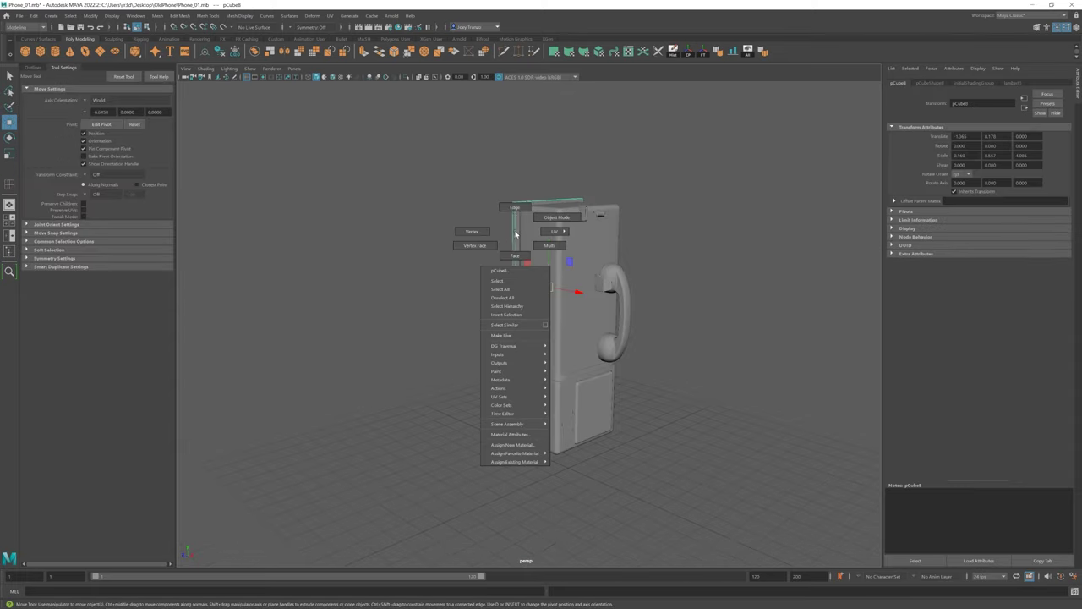
pyautogui.hotkey('ctrl', 'b')
pyautogui.scroll(3, 459, 261)
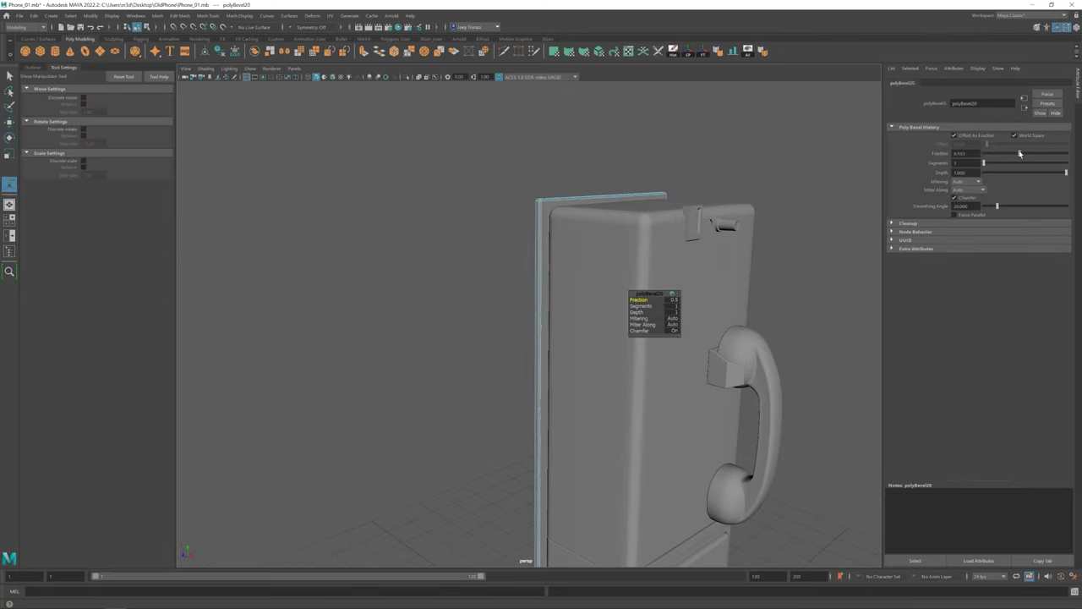
pyautogui.scroll(-5, 503, 224)
pyautogui.scroll(4, 507, 299)
# Step: Nudge the back plate closer to the phone and select the lower door panel
pyautogui.keyDown('alt'); pyautogui.moveTo(507, 299); pyautogui.dragTo(629, 355); pyautogui.keyUp('alt')
pyautogui.press('r')
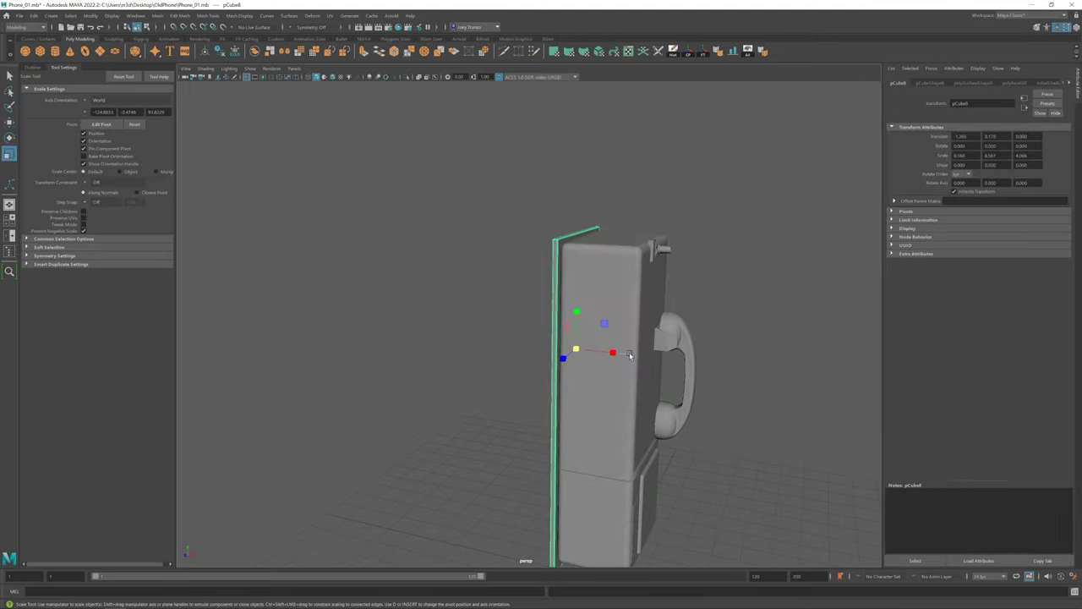
pyautogui.click(587, 322)
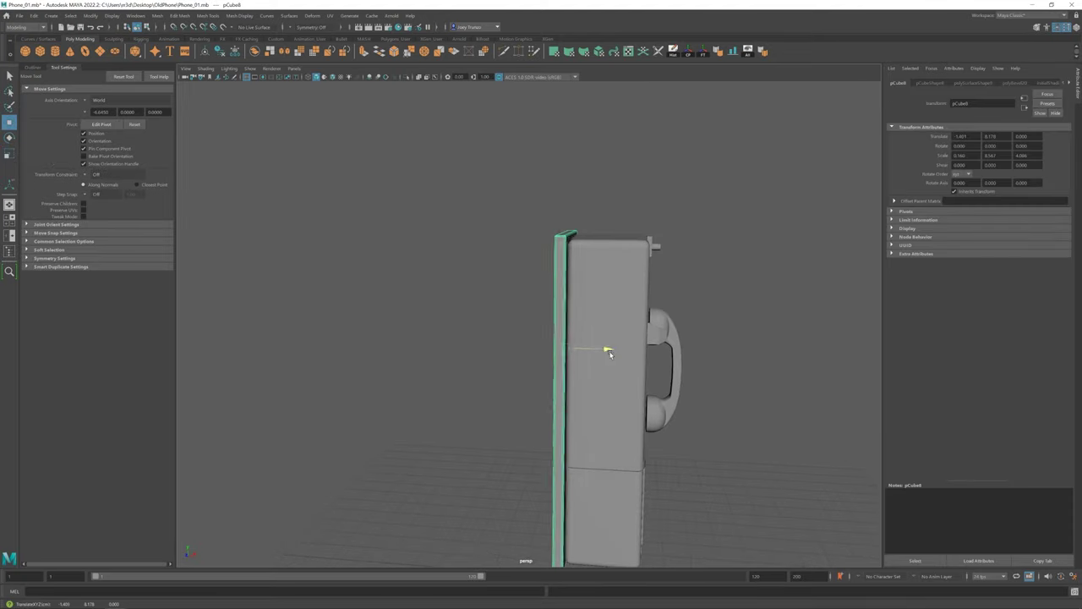
pyautogui.click(754, 339)
pyautogui.keyDown('alt'); pyautogui.moveTo(753, 338); pyautogui.dragTo(643, 321); pyautogui.keyUp('alt')
pyautogui.scroll(2, 632, 314)
pyautogui.scroll(3, 631, 314)
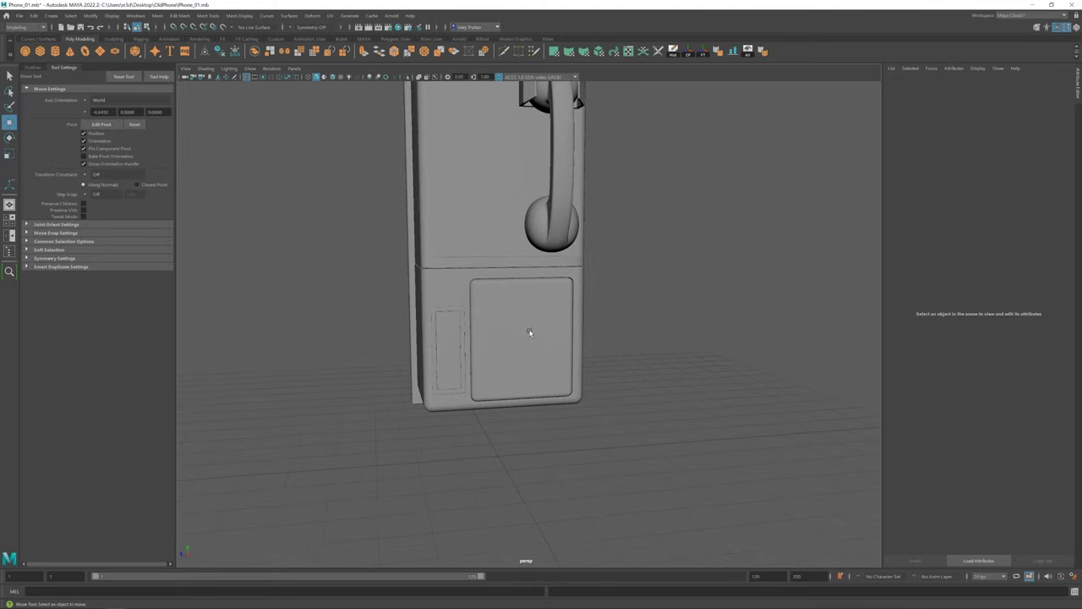
pyautogui.click(541, 338)
pyautogui.scroll(2, 592, 355)
# Step: Create a cylinder with 10 axis subdivisions, rotate it and scale it down to a small knob
pyautogui.click(55, 51)
pyautogui.scroll(-5, 547, 304)
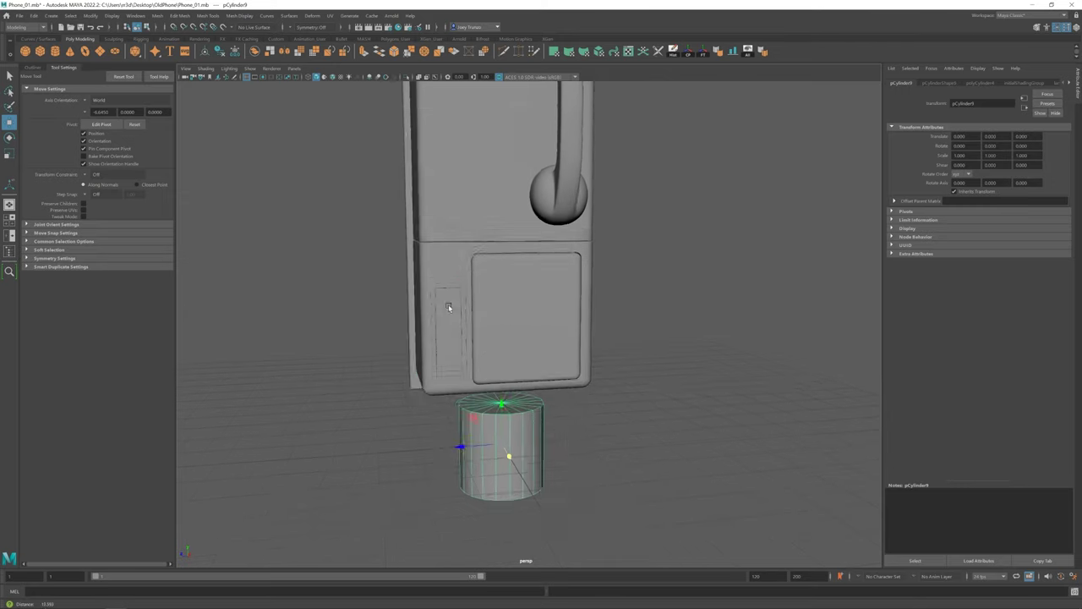
pyautogui.press('e')
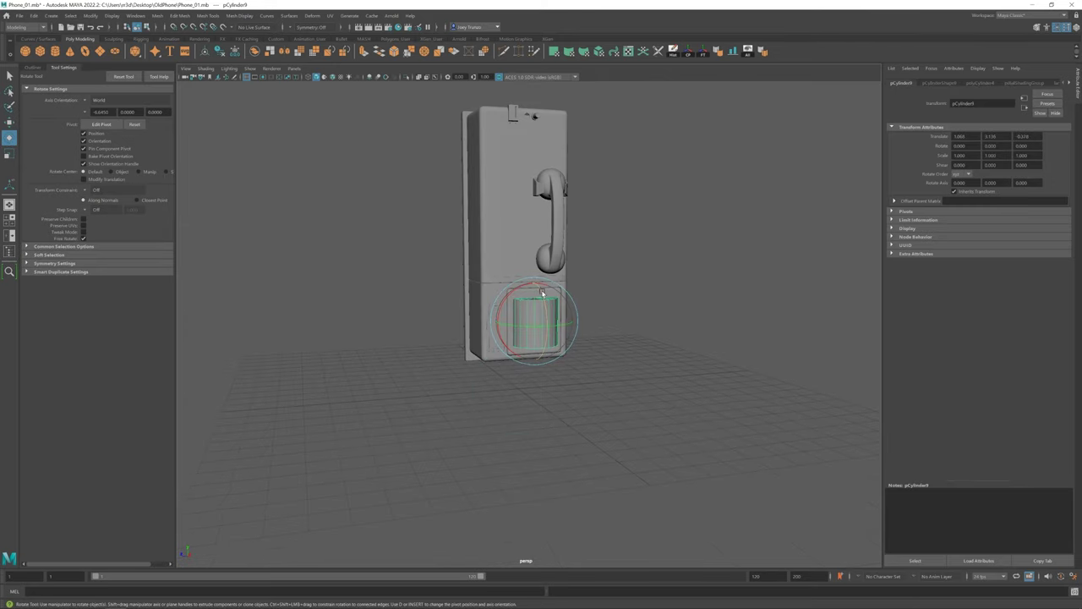
pyautogui.click(980, 83)
pyautogui.click(958, 157)
pyautogui.scroll(4, 541, 322)
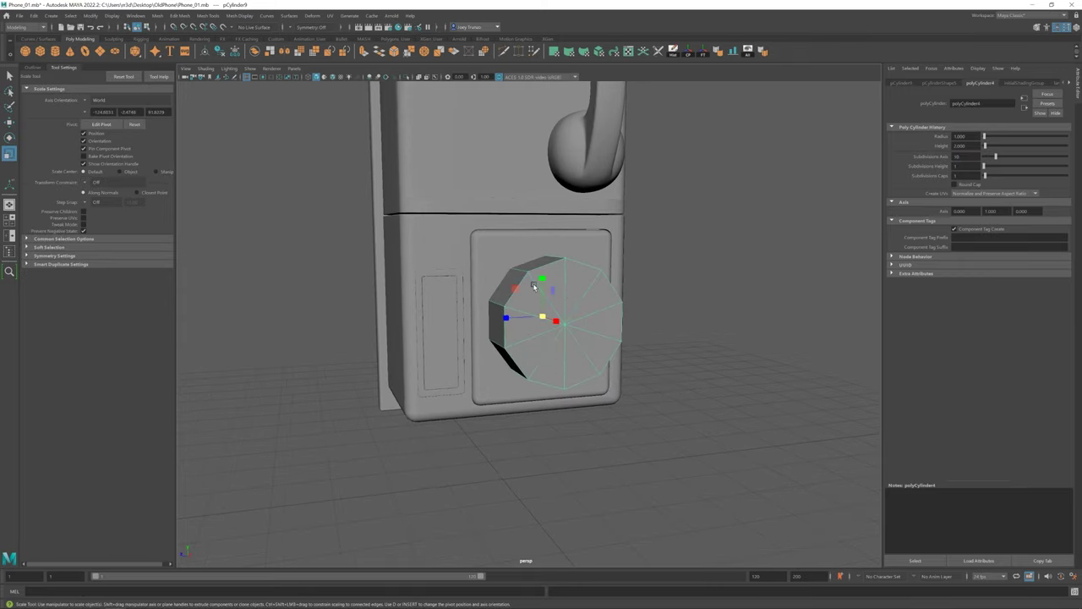
pyautogui.press('r')
pyautogui.moveTo(564, 272)
pyautogui.mouseDown()
pyautogui.moveTo(545, 317)
pyautogui.moveTo(584, 327)
pyautogui.moveTo(571, 328)
pyautogui.mouseUp()
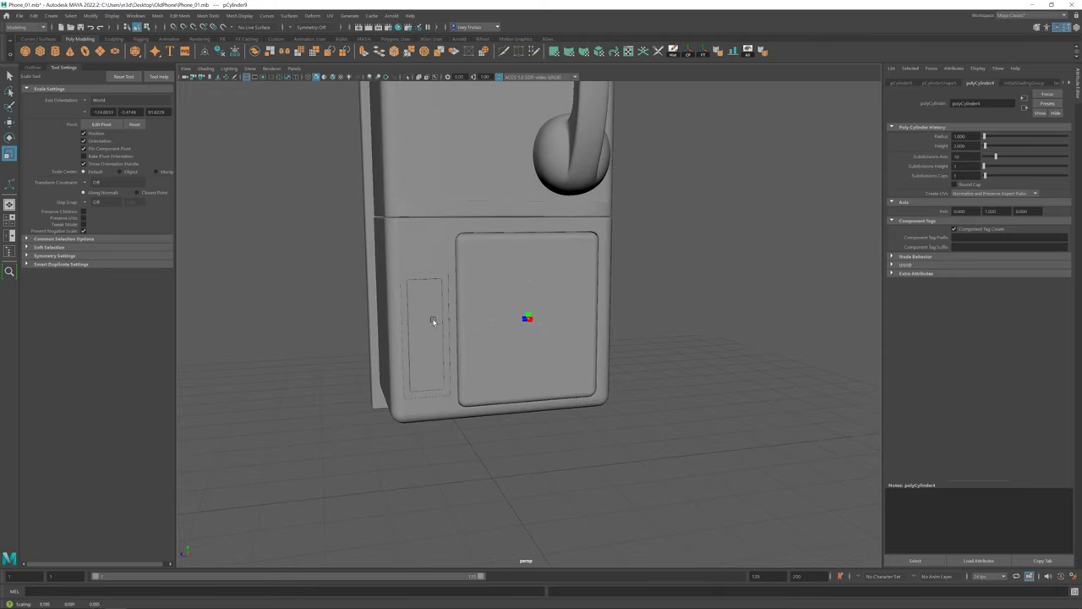
# Step: Extrude the cylinder's lower edges down into a slot and narrow its end into a keyhole shape
pyautogui.press('w')
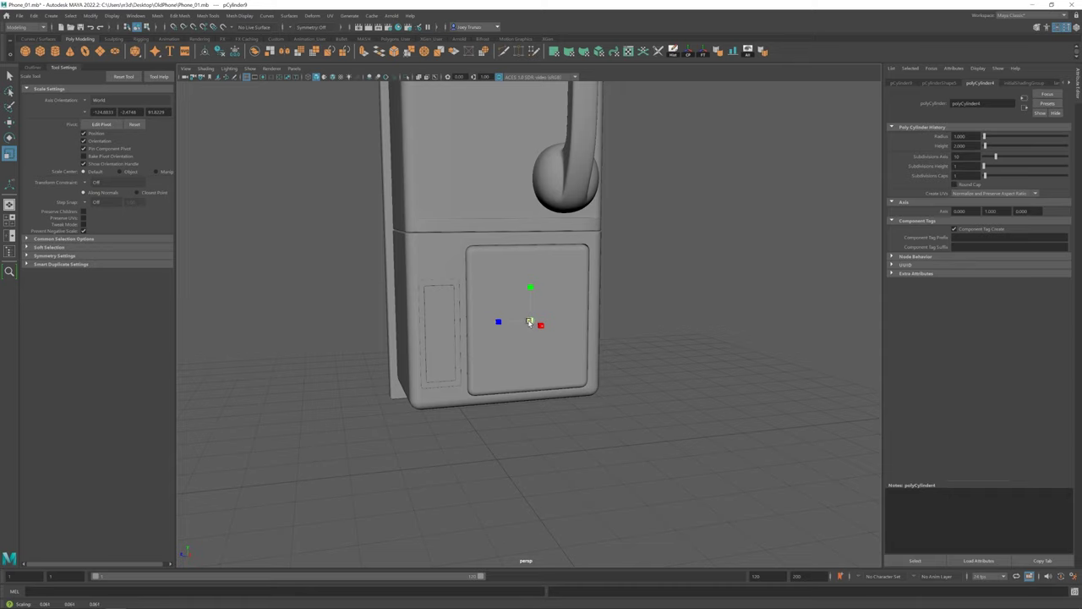
pyautogui.press('f')
pyautogui.press('F11')
pyautogui.press('q')
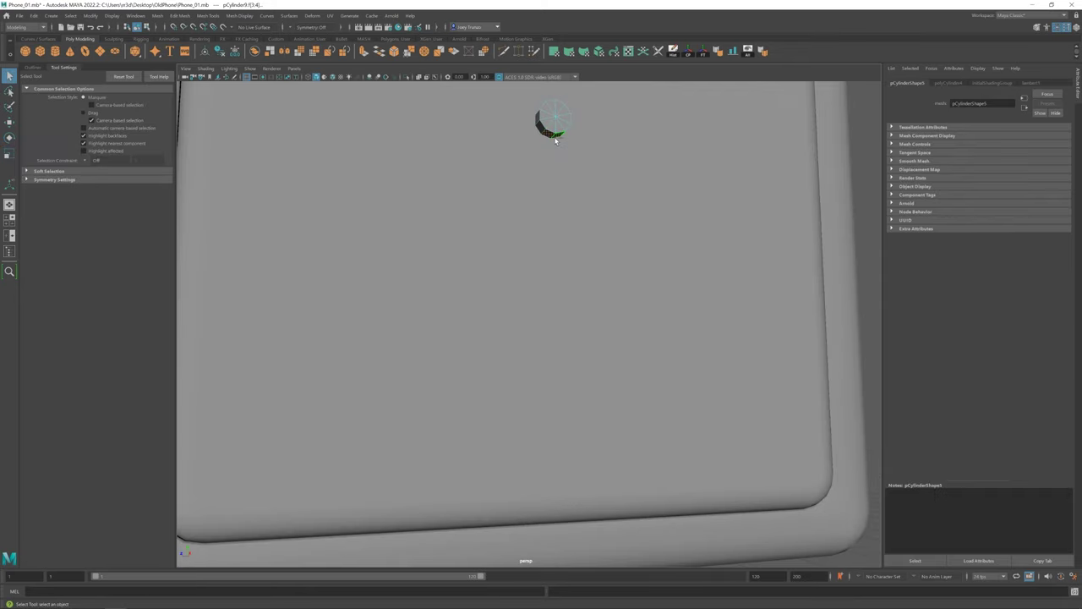
pyautogui.keyDown('alt'); pyautogui.moveTo(559, 133); pyautogui.dragTo(617, 447); pyautogui.keyUp('alt')
pyautogui.hotkey('ctrl', 'e')
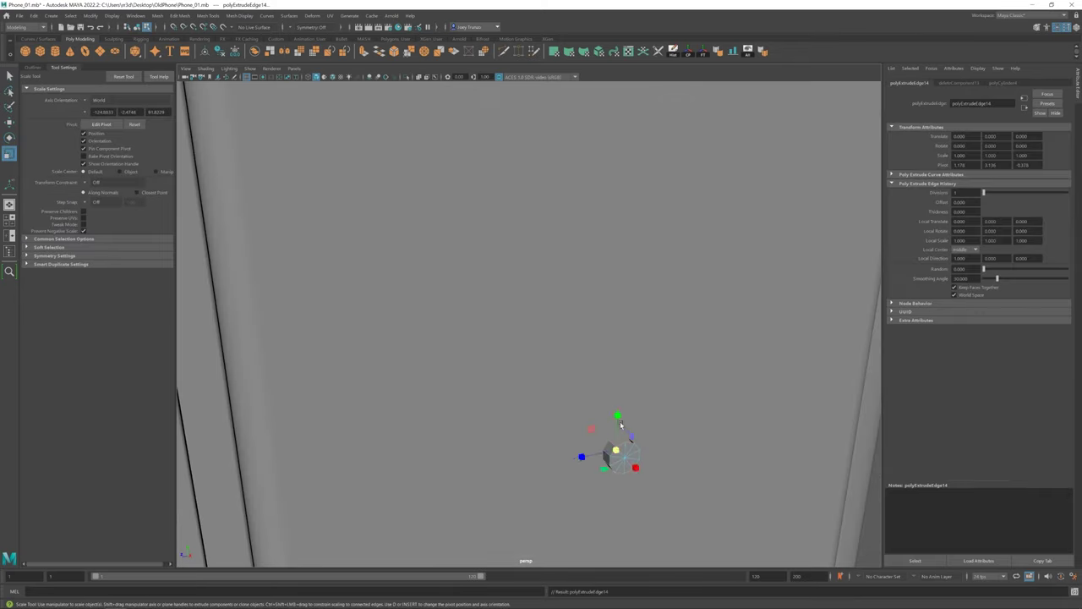
pyautogui.moveTo(613, 377)
pyautogui.keyDown('alt'); pyautogui.mouseDown()
pyautogui.moveTo(657, 359)
pyautogui.moveTo(527, 295)
pyautogui.mouseUp(); pyautogui.keyUp('alt')
pyautogui.press('r')
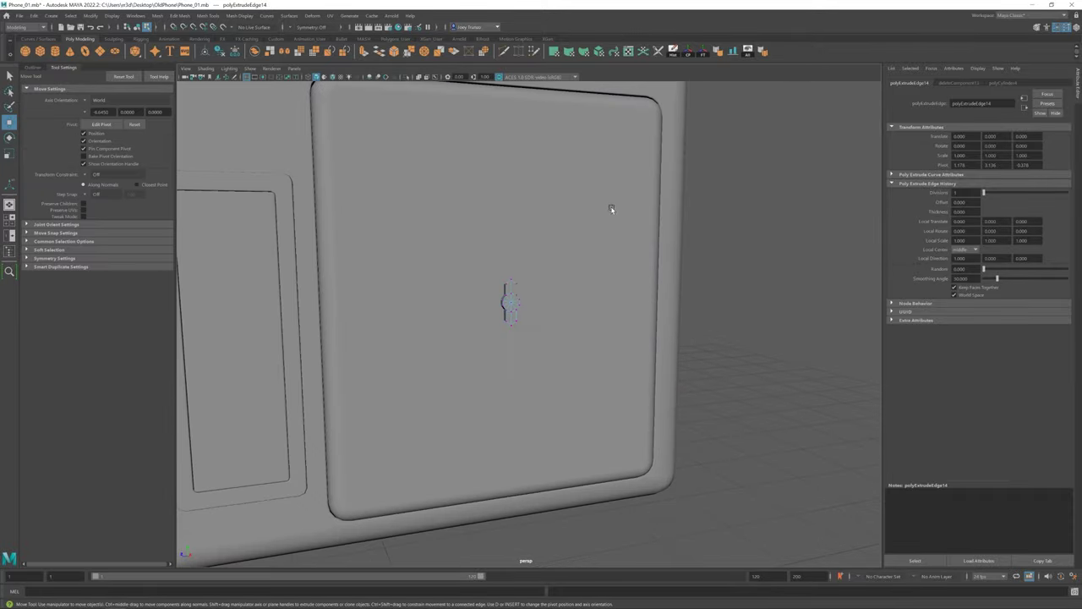
pyautogui.keyDown('alt'); pyautogui.moveTo(611, 208); pyautogui.dragTo(411, 305); pyautogui.keyUp('alt')
pyautogui.moveTo(530, 329)
pyautogui.keyDown('alt'); pyautogui.mouseDown()
pyautogui.moveTo(614, 394)
pyautogui.moveTo(513, 290)
pyautogui.mouseUp(); pyautogui.keyUp('alt')
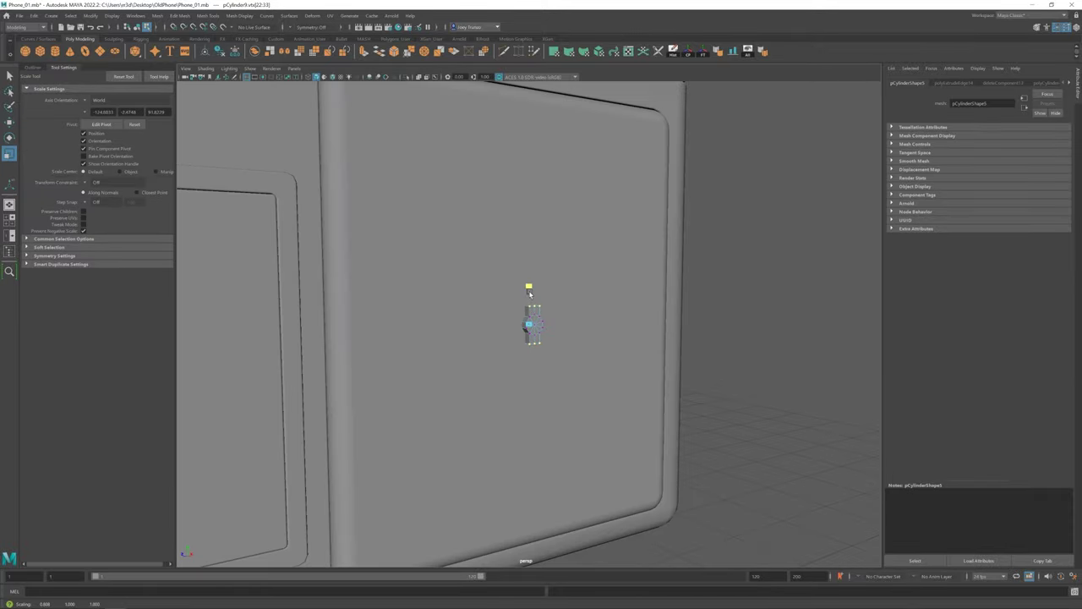
# Step: Turn on wireframe-on-shaded and check the keyhole against the lower door panel from front and side
pyautogui.click(579, 308)
pyautogui.scroll(-5, 573, 343)
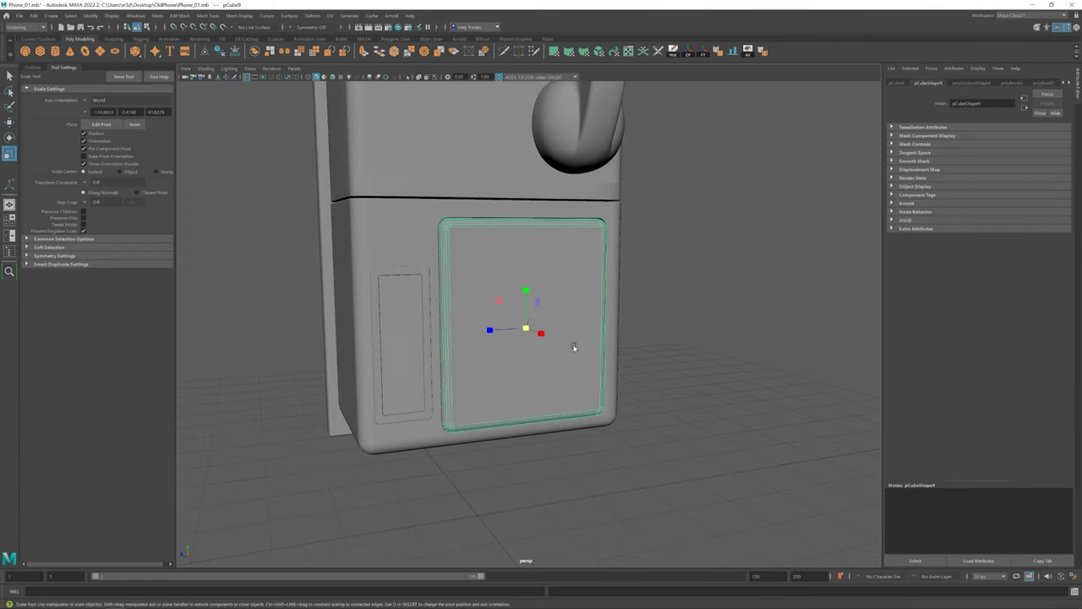
pyautogui.click(335, 78)
pyautogui.keyDown('alt'); pyautogui.moveTo(524, 375); pyautogui.dragTo(524, 338); pyautogui.keyUp('alt')
pyautogui.scroll(-3, 568, 394)
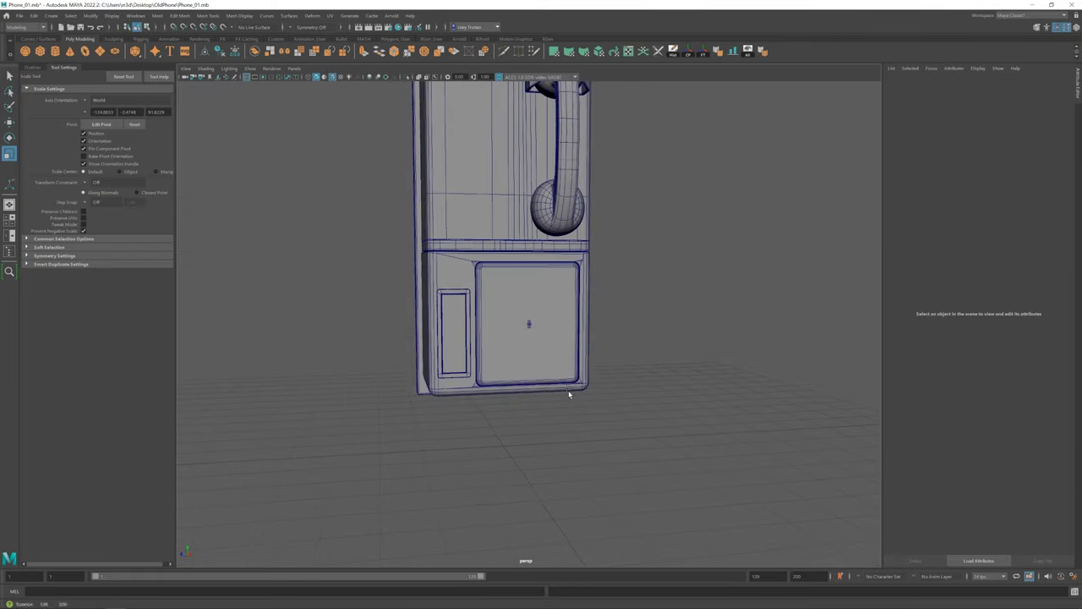
pyautogui.scroll(2, 528, 360)
pyautogui.scroll(3, 669, 307)
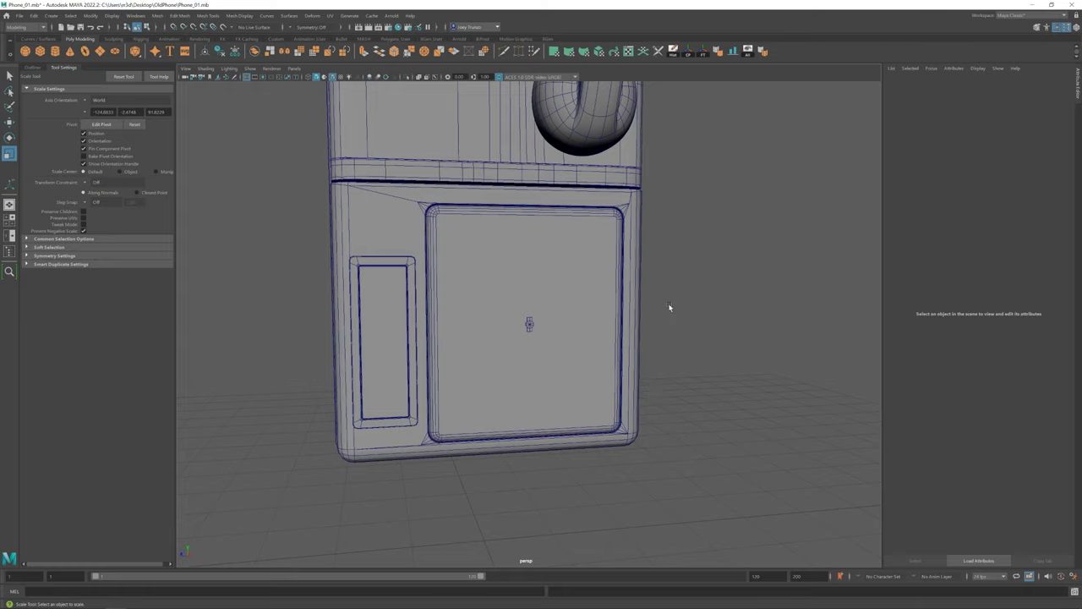
pyautogui.moveTo(551, 336)
pyautogui.keyDown('alt'); pyautogui.mouseDown()
pyautogui.moveTo(560, 358)
pyautogui.moveTo(531, 349)
pyautogui.moveTo(533, 369)
pyautogui.mouseUp(); pyautogui.keyUp('alt')
# Step: Select the keyhole shape and position it on the lower door panel
pyautogui.click(531, 348)
pyautogui.click(587, 324)
pyautogui.scroll(-3, 533, 368)
pyautogui.scroll(3, 575, 419)
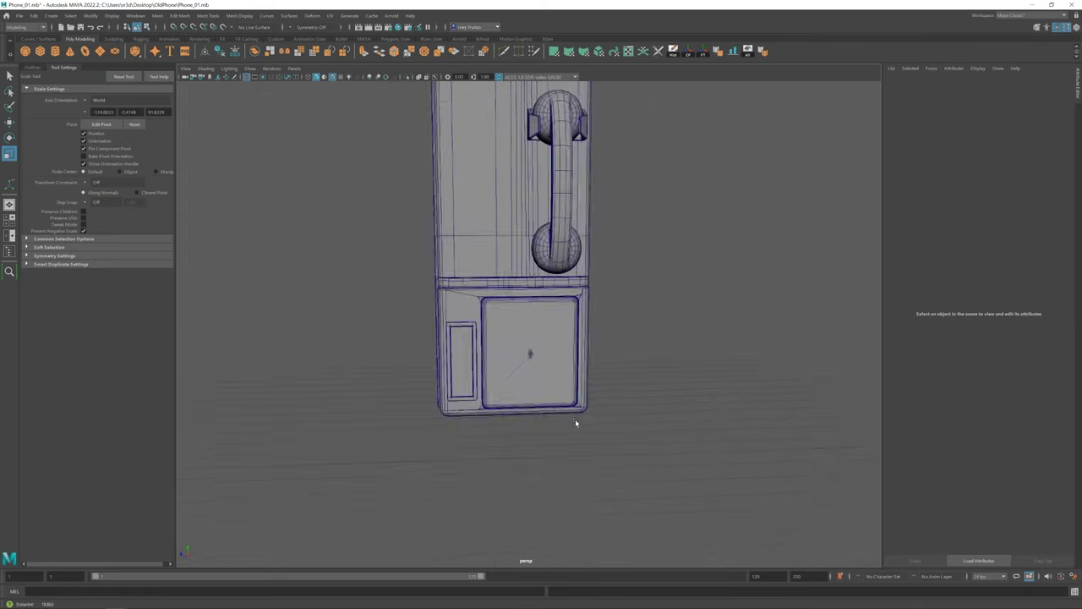
pyautogui.scroll(5, 575, 418)
pyautogui.click(563, 355)
pyautogui.press('w')
pyautogui.scroll(2, 554, 303)
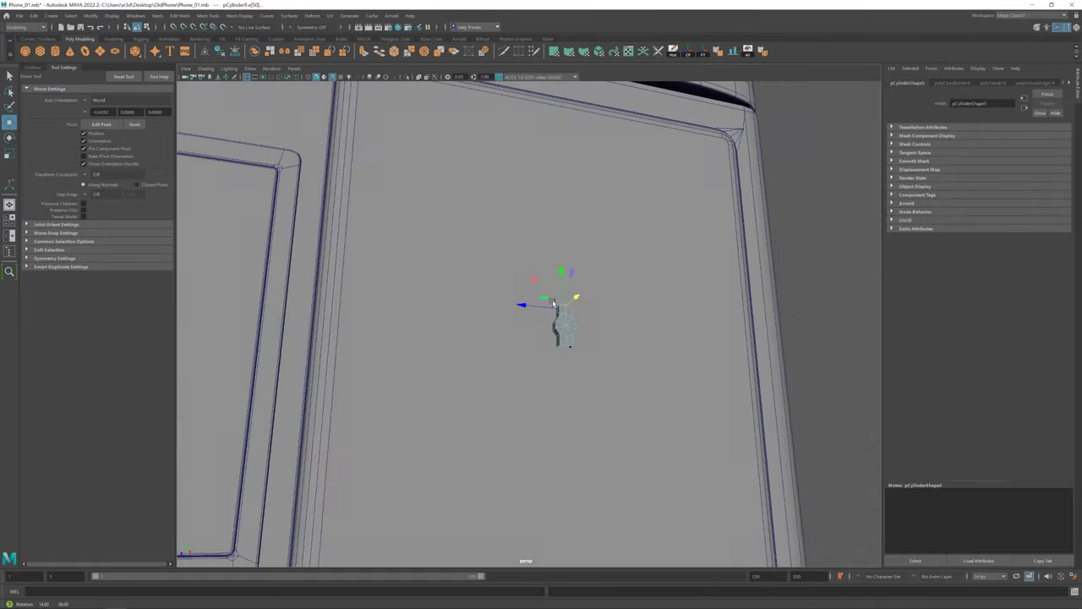
pyautogui.moveTo(554, 303)
pyautogui.keyDown('alt'); pyautogui.mouseDown()
pyautogui.moveTo(454, 290)
pyautogui.moveTo(736, 295)
pyautogui.mouseUp(); pyautogui.keyUp('alt')
pyautogui.click(737, 295)
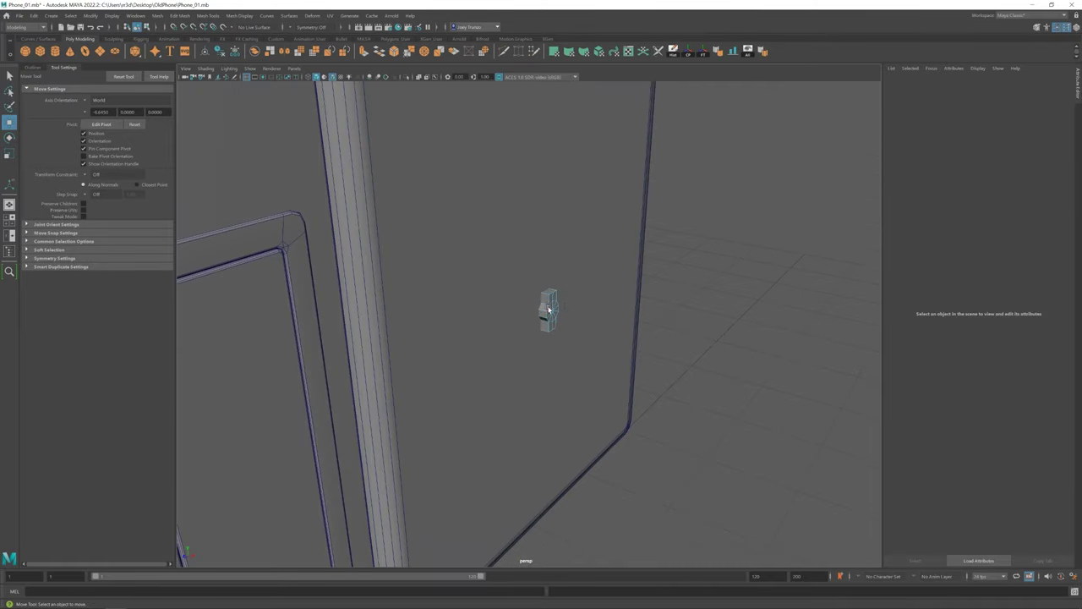
pyautogui.moveTo(548, 311)
pyautogui.keyDown('alt'); pyautogui.mouseDown()
pyautogui.moveTo(503, 318)
pyautogui.moveTo(542, 375)
pyautogui.mouseUp(); pyautogui.keyUp('alt')
pyautogui.click(543, 307)
# Step: Subtract the keyhole from the door panel with Mesh > Booleans > Difference
pyautogui.press('5')
pyautogui.click(157, 15)
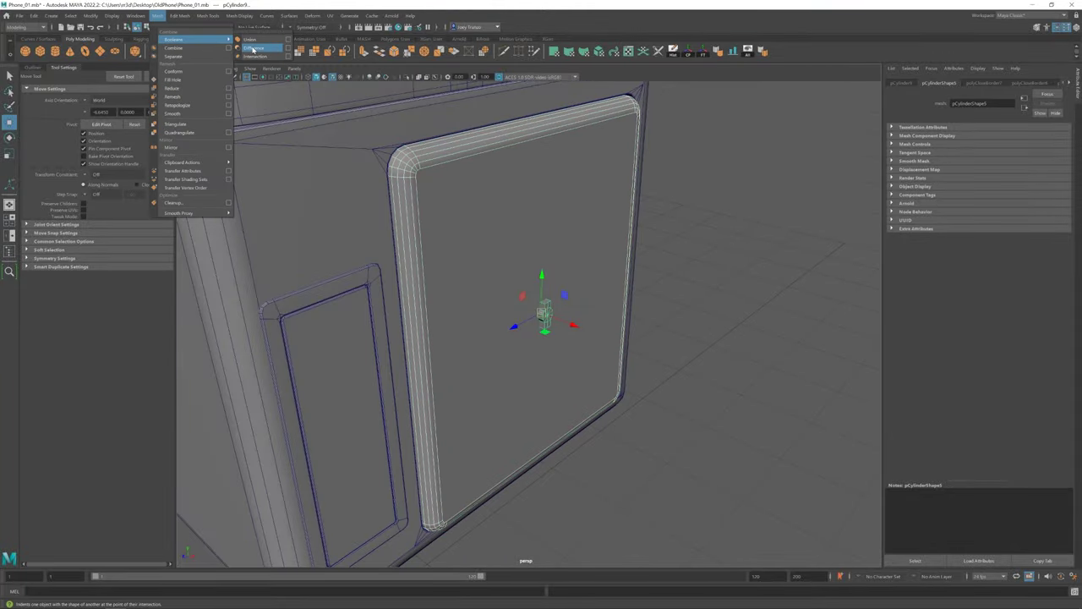
pyautogui.click(252, 49)
pyautogui.keyDown('alt'); pyautogui.moveTo(623, 341); pyautogui.dragTo(642, 349); pyautogui.keyUp('alt')
# Step: Select the phone's front panel mesh (pCube20) and isolate it in the view
pyautogui.moveTo(575, 344)
pyautogui.keyDown('alt'); pyautogui.mouseDown()
pyautogui.moveTo(539, 314)
pyautogui.moveTo(507, 314)
pyautogui.mouseUp(); pyautogui.keyUp('alt')
pyautogui.scroll(5, 508, 314)
pyautogui.click(572, 366)
pyautogui.press('w')
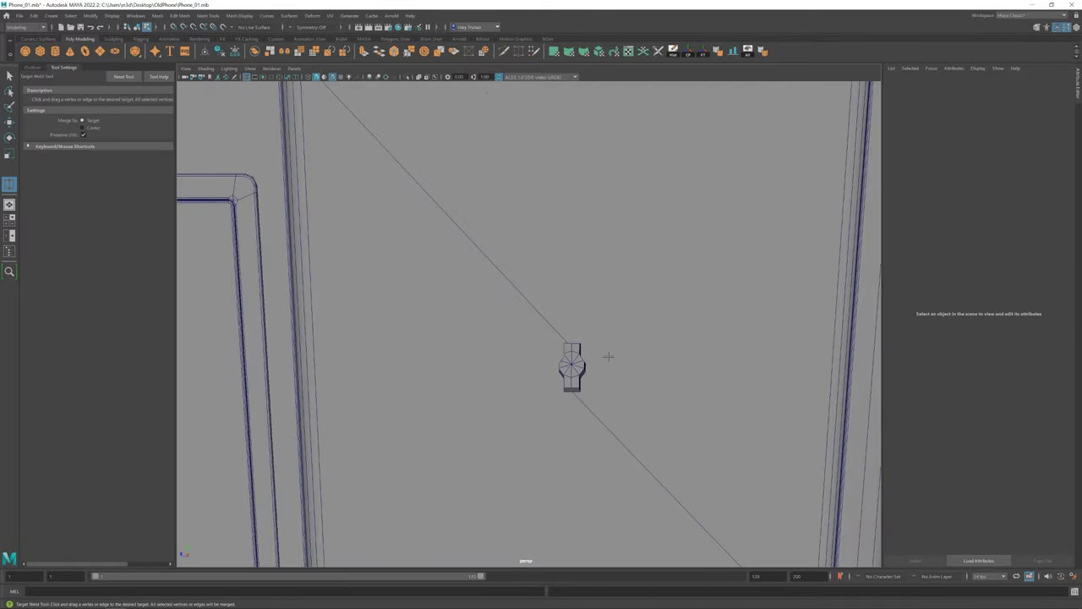
pyautogui.scroll(-5, 607, 355)
pyautogui.keyDown('shift'); pyautogui.click(527, 283); pyautogui.keyUp('shift')
pyautogui.hotkey('ctrl', '1')
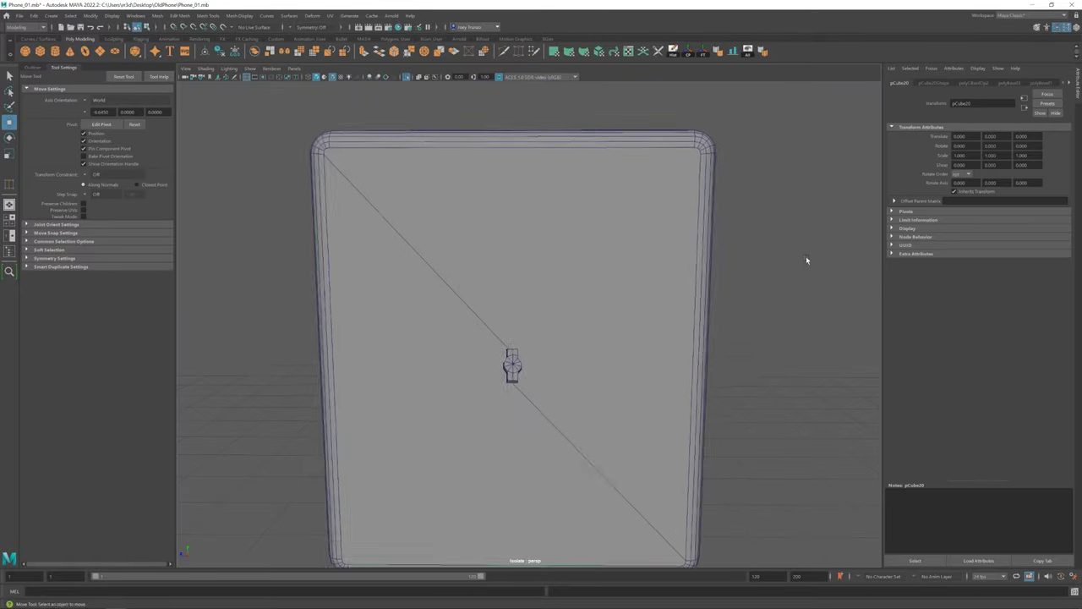
pyautogui.scroll(3, 496, 295)
# Step: Insert multiple edge loops near the panel's border with Insert Edge Loop
pyautogui.click(208, 16)
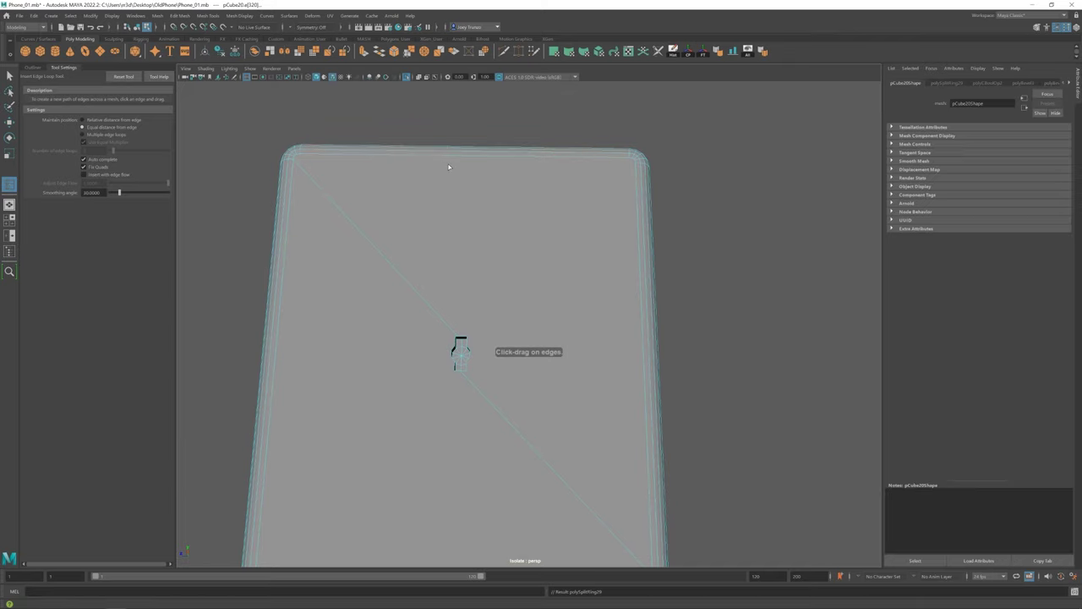
pyautogui.press('w')
pyautogui.click(356, 227)
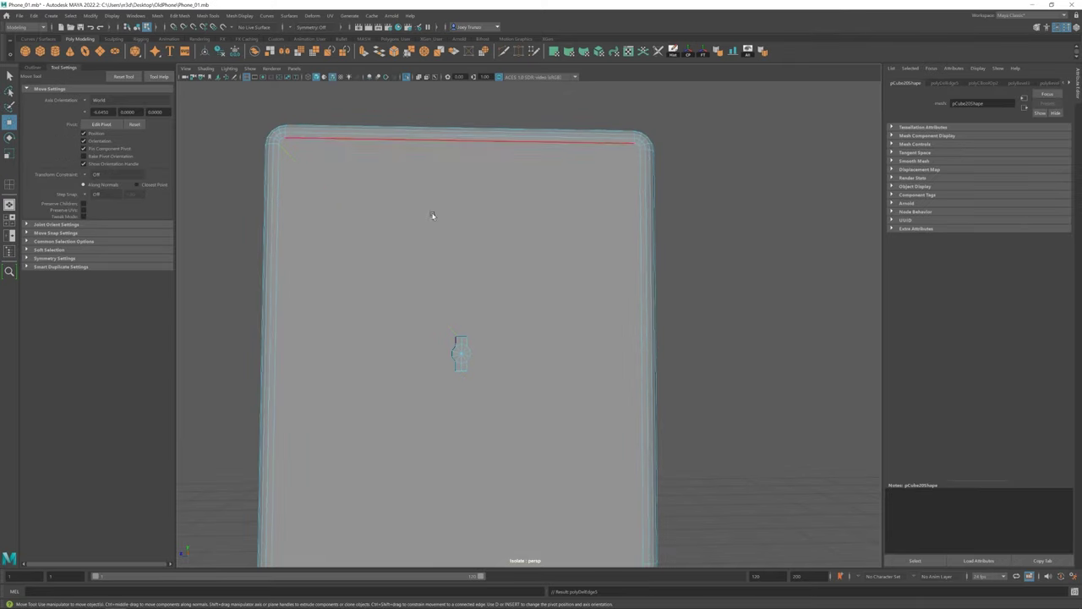
pyautogui.click(208, 15)
pyautogui.click(225, 79)
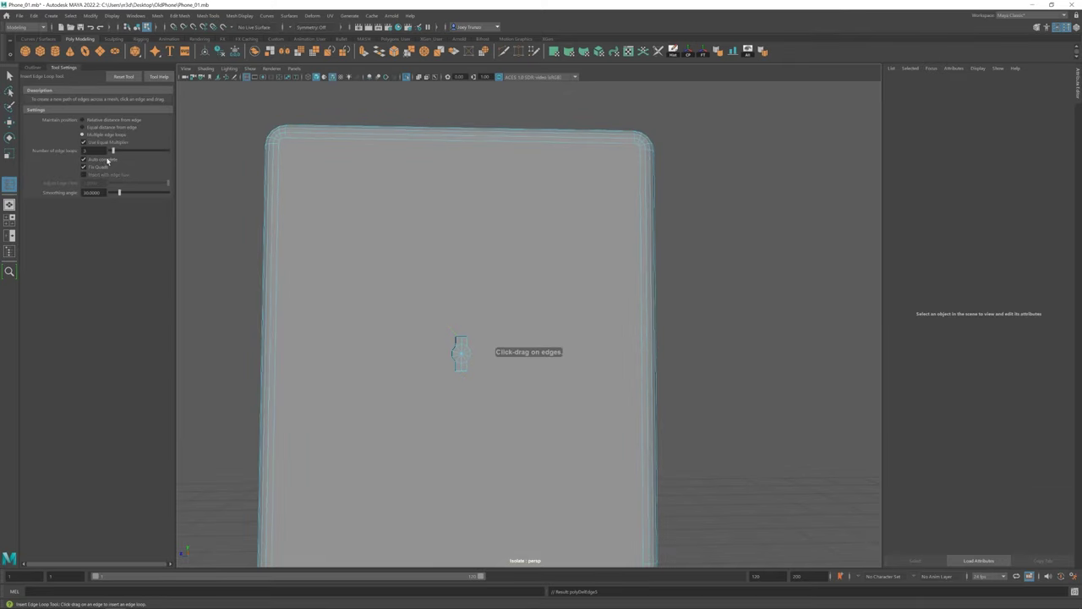
pyautogui.click(446, 137)
pyautogui.scroll(-5, 508, 411)
# Step: Select the whole panel object, frame it tightly, and try the Multi-Cut tool
pyautogui.press('w')
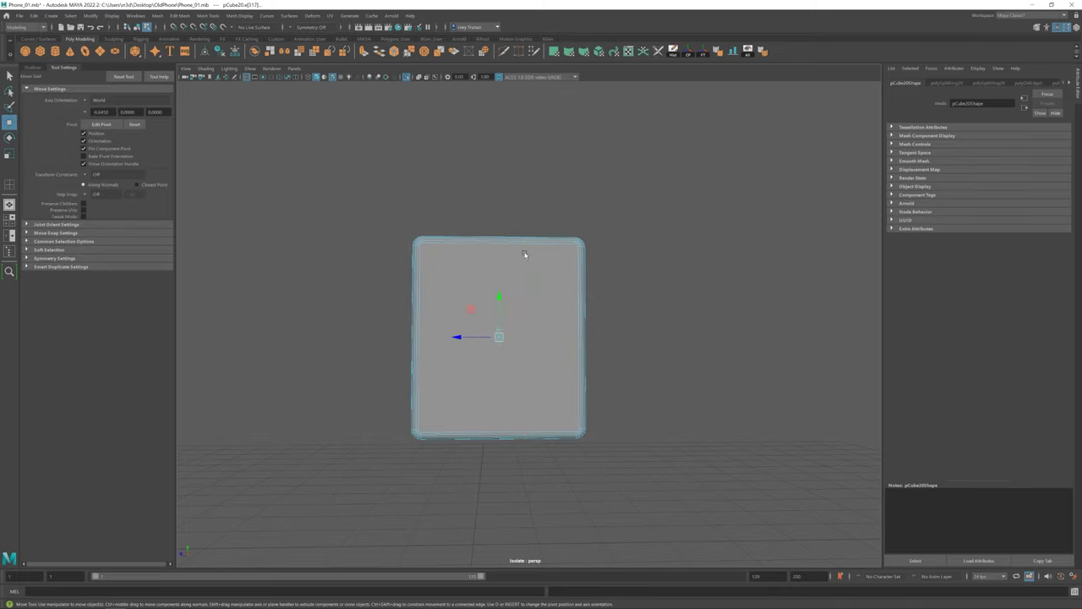
pyautogui.press('r')
pyautogui.keyDown('alt'); pyautogui.moveTo(492, 338); pyautogui.dragTo(522, 338); pyautogui.keyUp('alt')
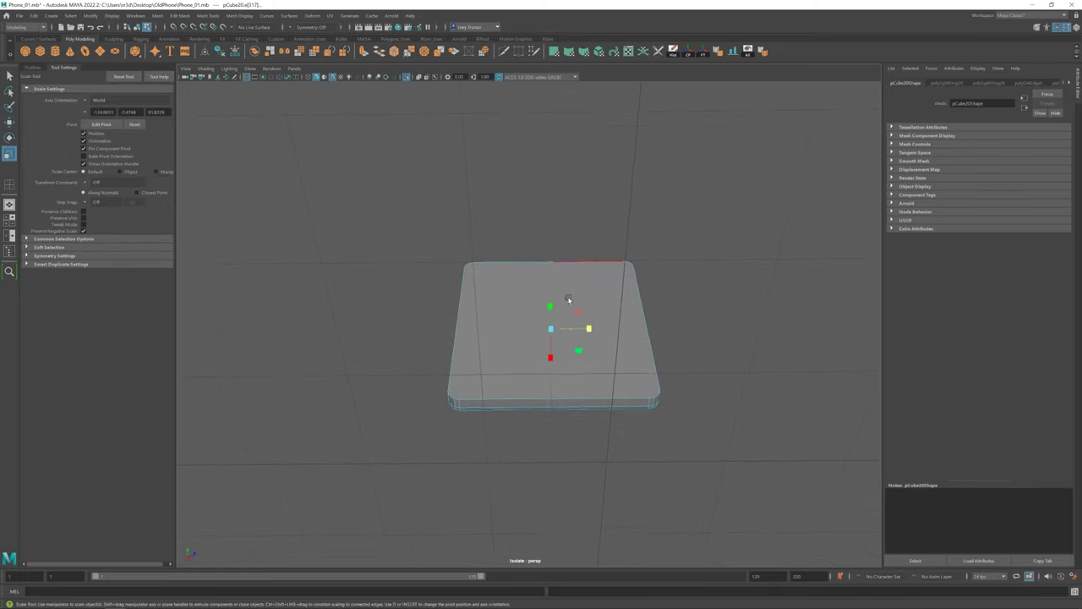
pyautogui.press('F8')
pyautogui.press('f')
pyautogui.hotkey('ctrl', 'shift', 'x')
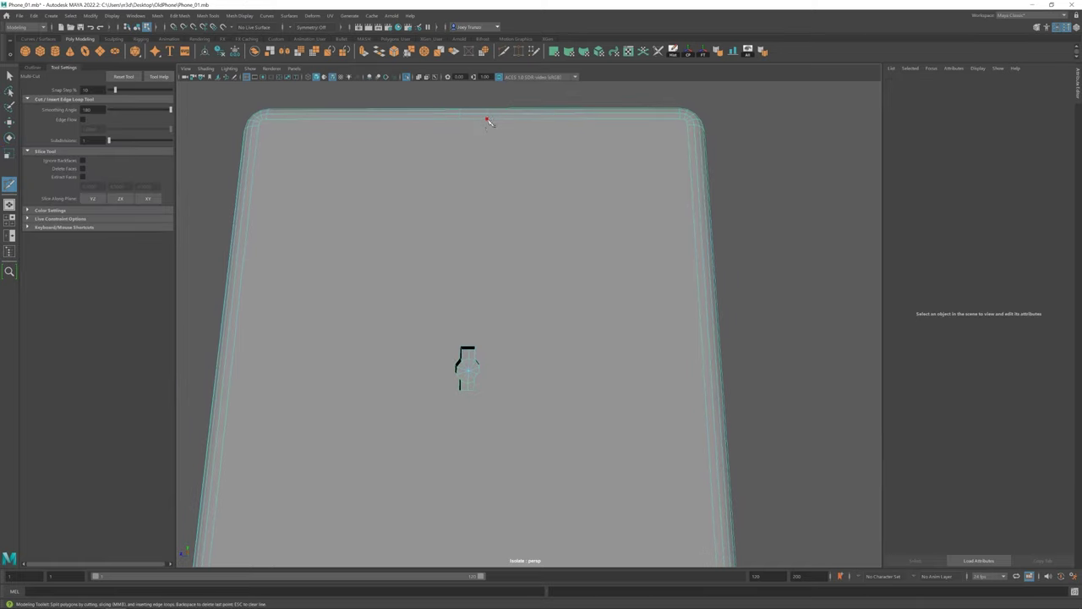
# Step: Delete the panel's large front face to open it up
pyautogui.press('q')
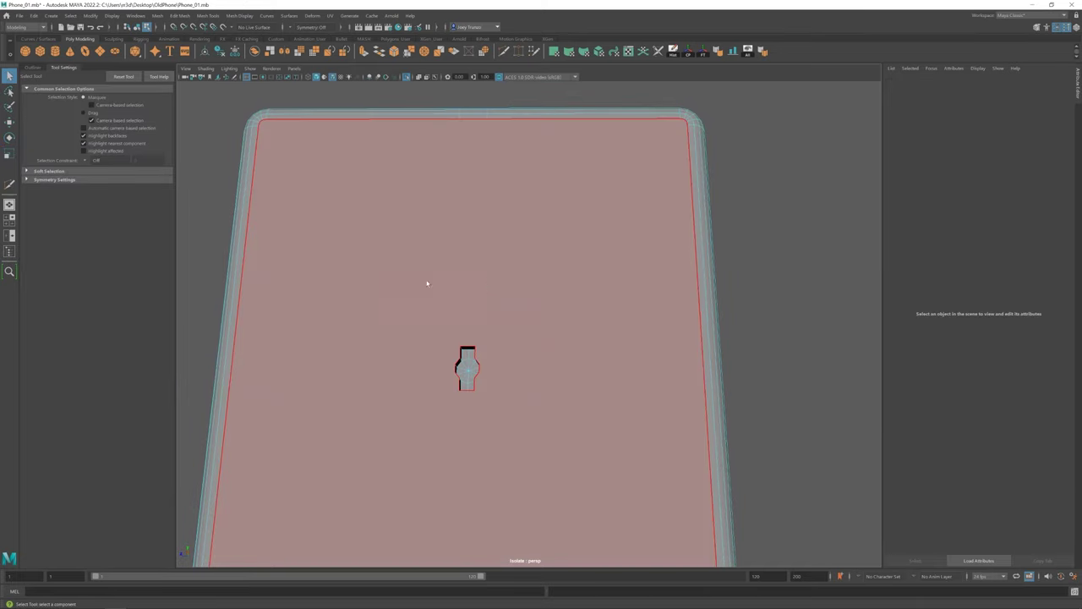
pyautogui.click(345, 287)
pyautogui.press('Delete')
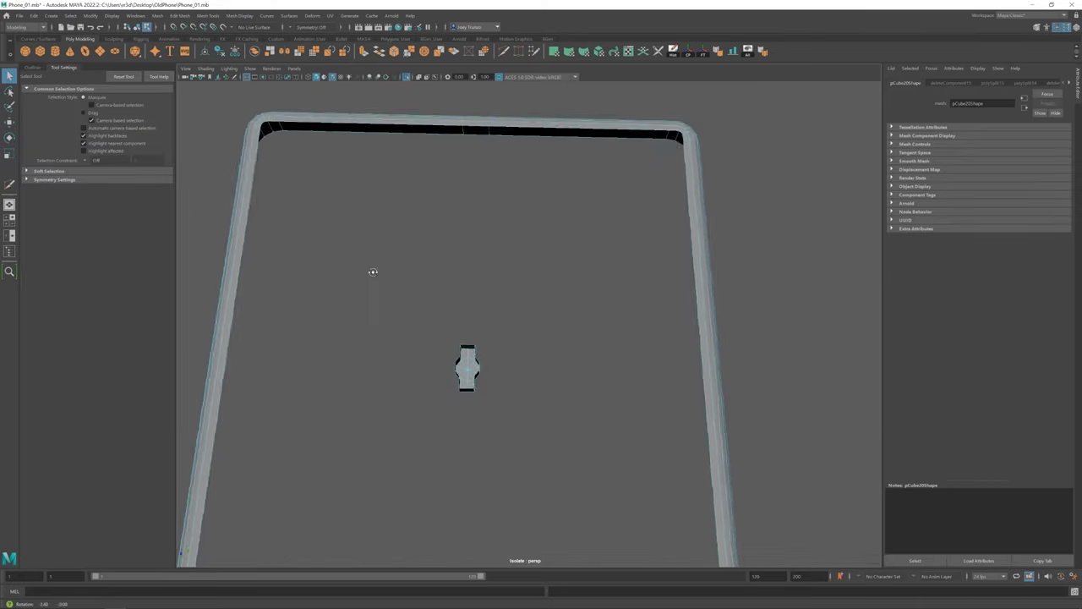
# Step: Append a triangle face bridging the central hole to the frame's right edge
pyautogui.click(208, 16)
pyautogui.click(233, 46)
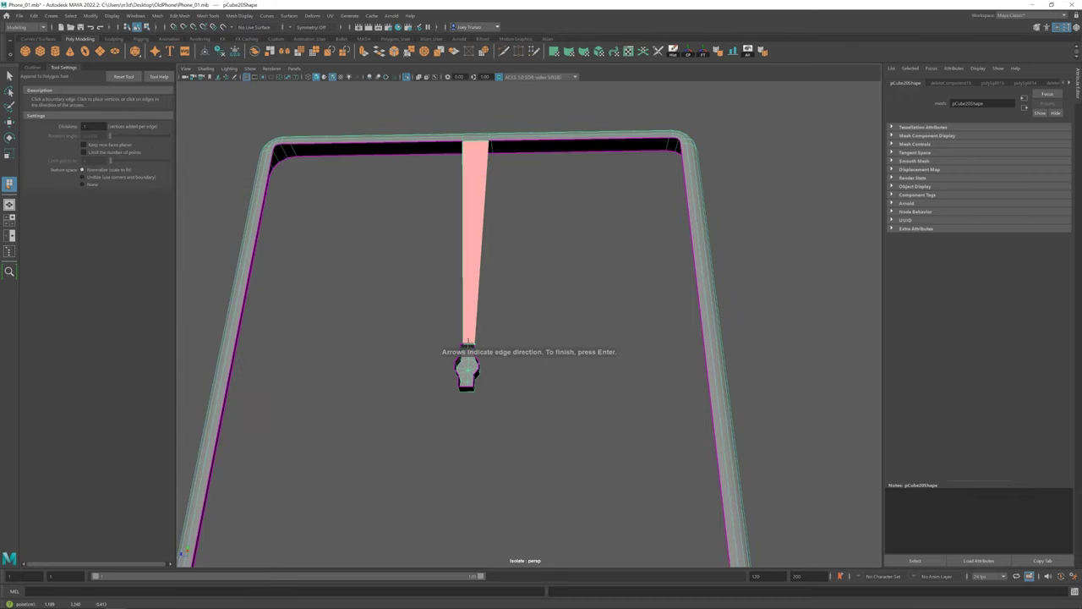
pyautogui.keyDown('alt'); pyautogui.moveTo(468, 342); pyautogui.dragTo(478, 211, button='middle'); pyautogui.keyUp('alt')
pyautogui.scroll(-5, 478, 212)
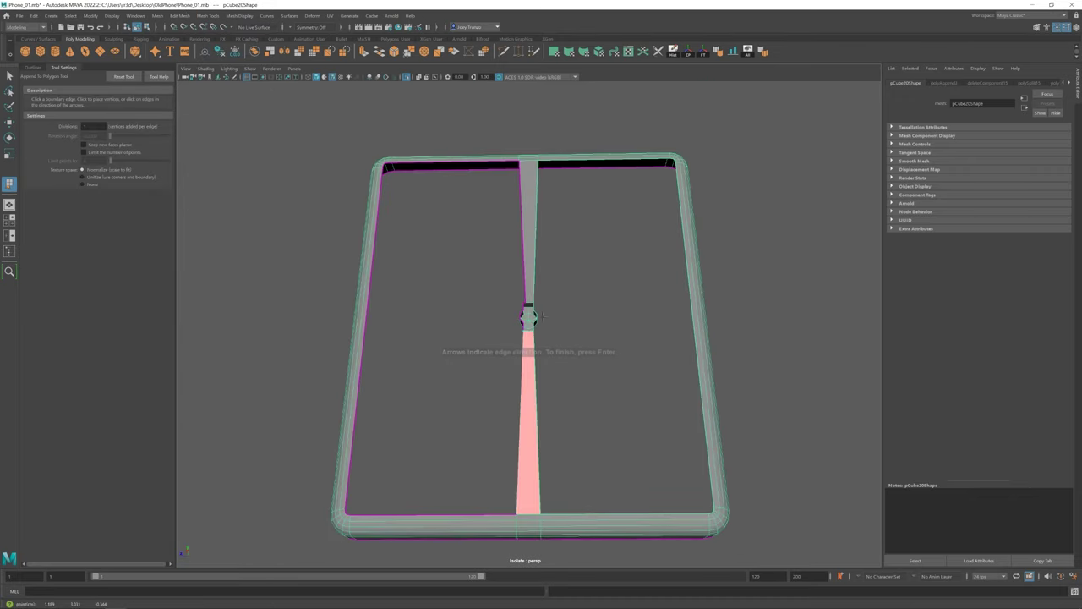
pyautogui.keyDown('alt'); pyautogui.moveTo(527, 310); pyautogui.dragTo(544, 309); pyautogui.keyUp('alt')
pyautogui.scroll(5, 525, 324)
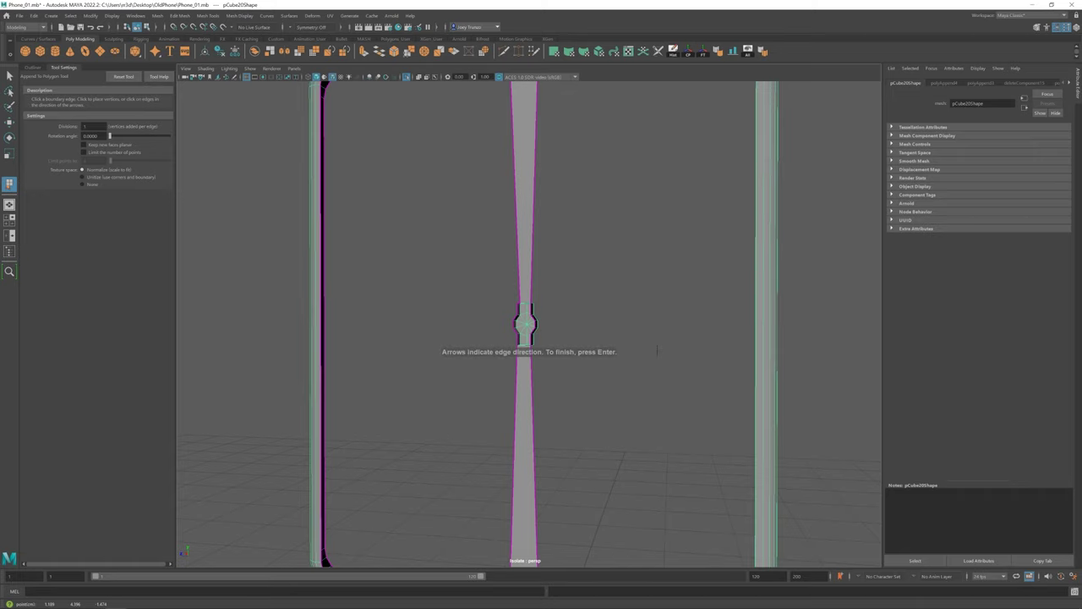
pyautogui.click(757, 351)
pyautogui.press('Return')
pyautogui.scroll(-5, 757, 351)
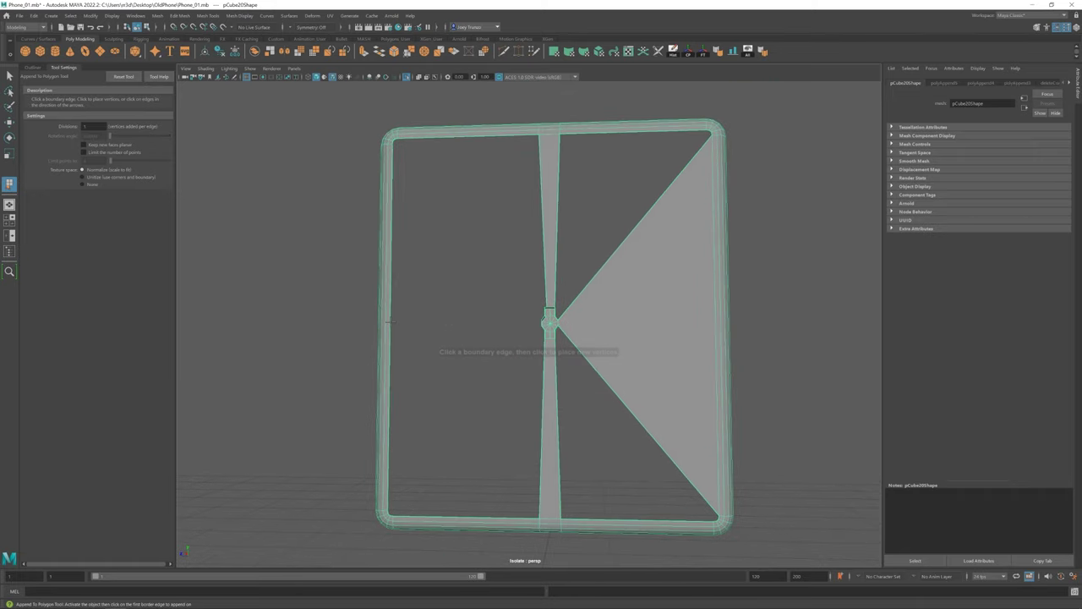
pyautogui.scroll(5, 643, 406)
pyautogui.moveTo(642, 406)
pyautogui.keyDown('alt'); pyautogui.mouseDown()
pyautogui.moveTo(406, 244)
pyautogui.moveTo(507, 338)
pyautogui.moveTo(507, 321)
pyautogui.mouseUp(); pyautogui.keyUp('alt')
pyautogui.press('Return')
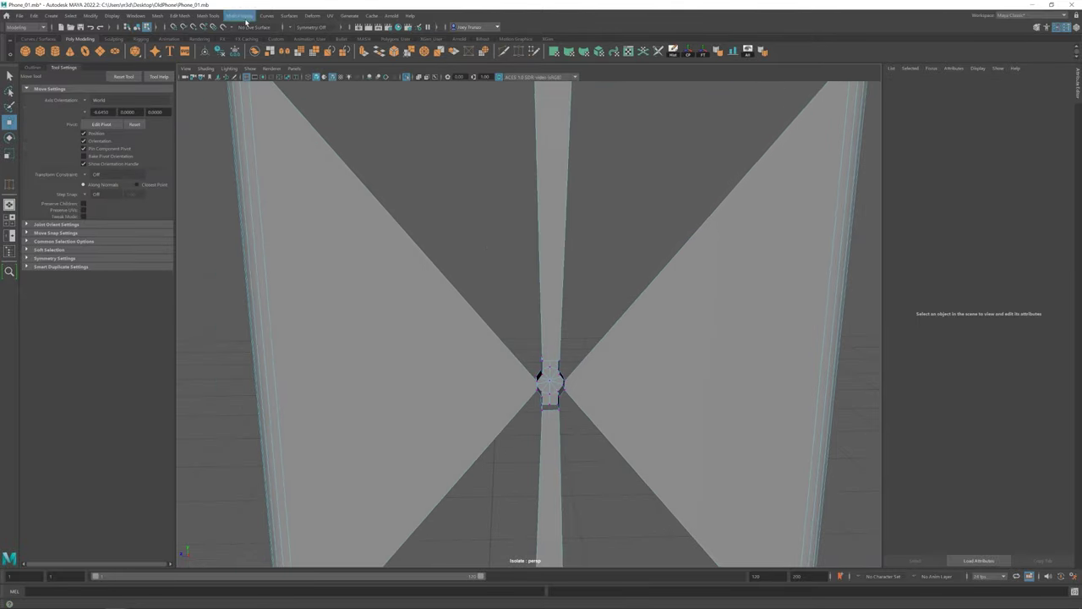
# Step: Append more faces around the hole, then undo the extra triangles
pyautogui.click(209, 16)
pyautogui.click(229, 60)
pyautogui.keyDown('alt'); pyautogui.moveTo(397, 195); pyautogui.dragTo(536, 333); pyautogui.keyUp('alt')
pyautogui.scroll(-2, 536, 332)
pyautogui.scroll(-2, 527, 273)
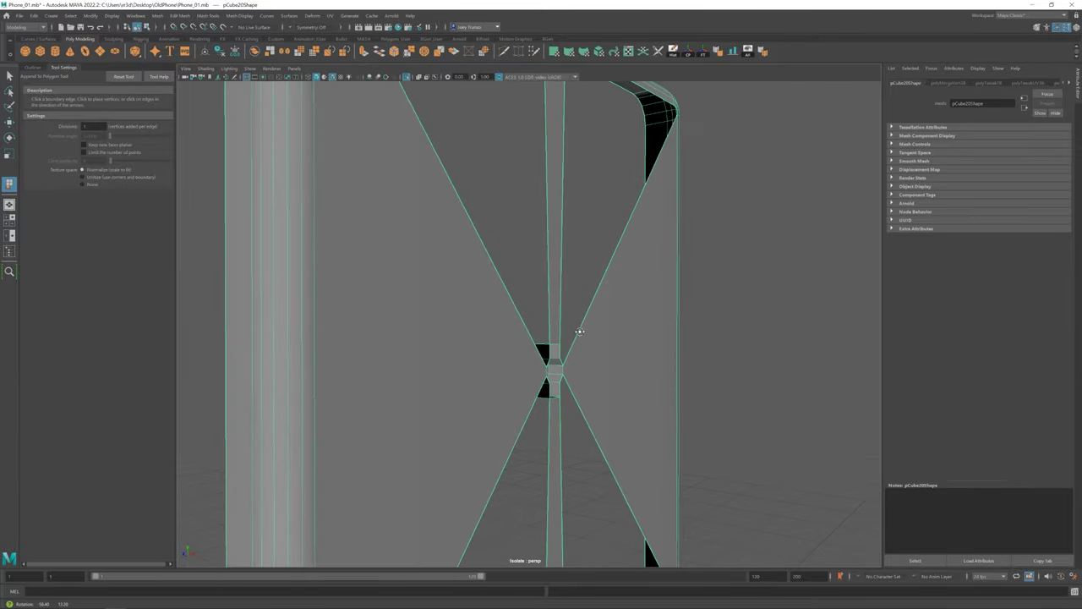
pyautogui.scroll(-2, 575, 333)
pyautogui.scroll(-2, 556, 326)
pyautogui.hotkey('ctrl', 'z')
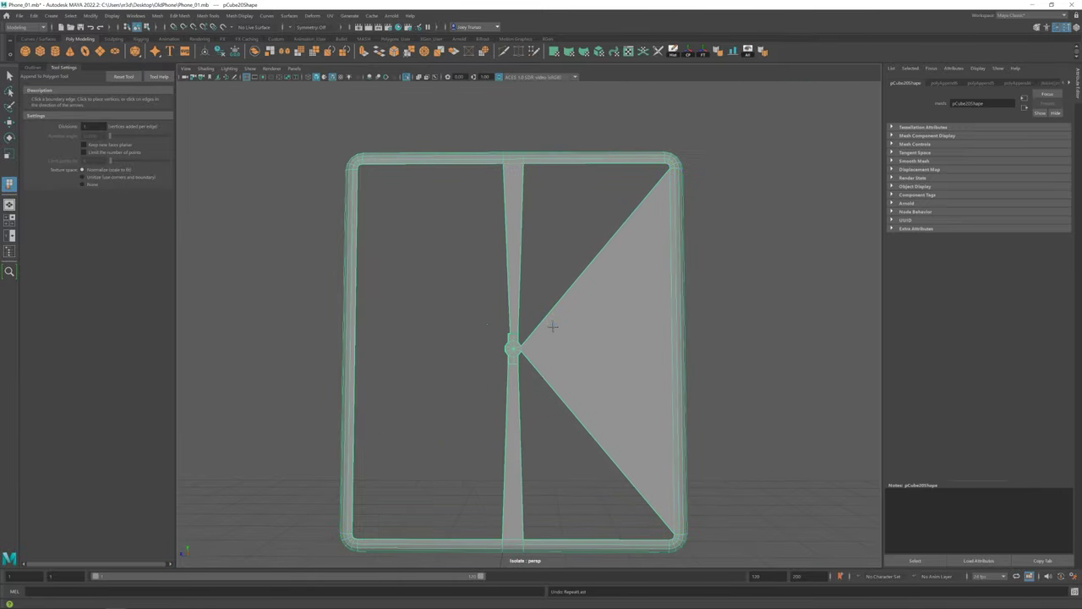
pyautogui.hotkey('ctrl', 'z')
# Step: Insert a new edge loop in the frame with Fix Quads enabled
pyautogui.click(209, 16)
pyautogui.click(228, 93)
pyautogui.click(102, 166)
pyautogui.click(664, 324)
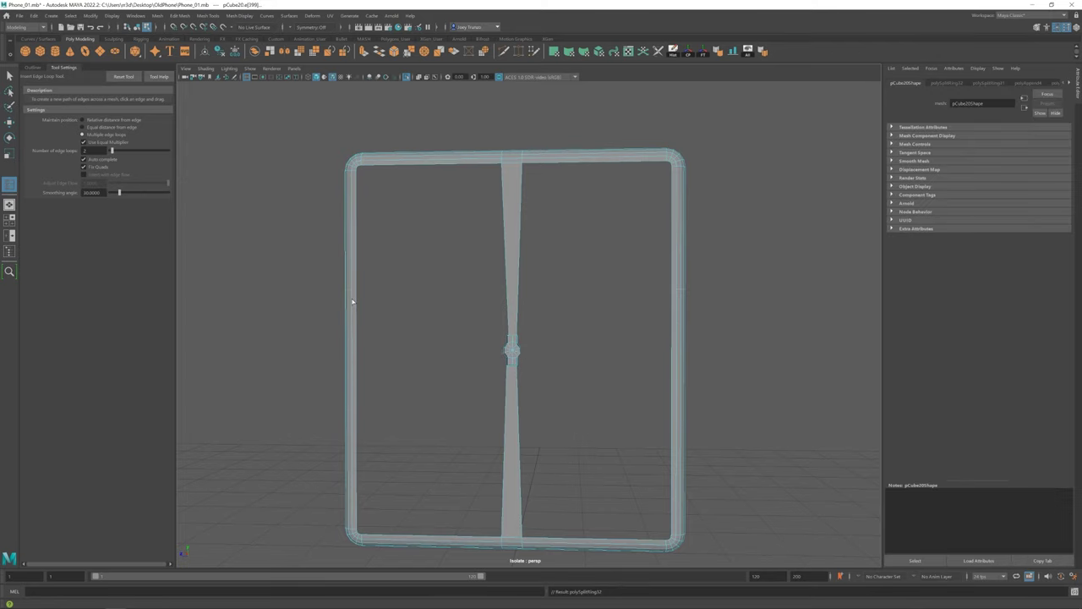
# Step: Append a polygon strip joining the hole's edge to the right frame bar
pyautogui.press('r')
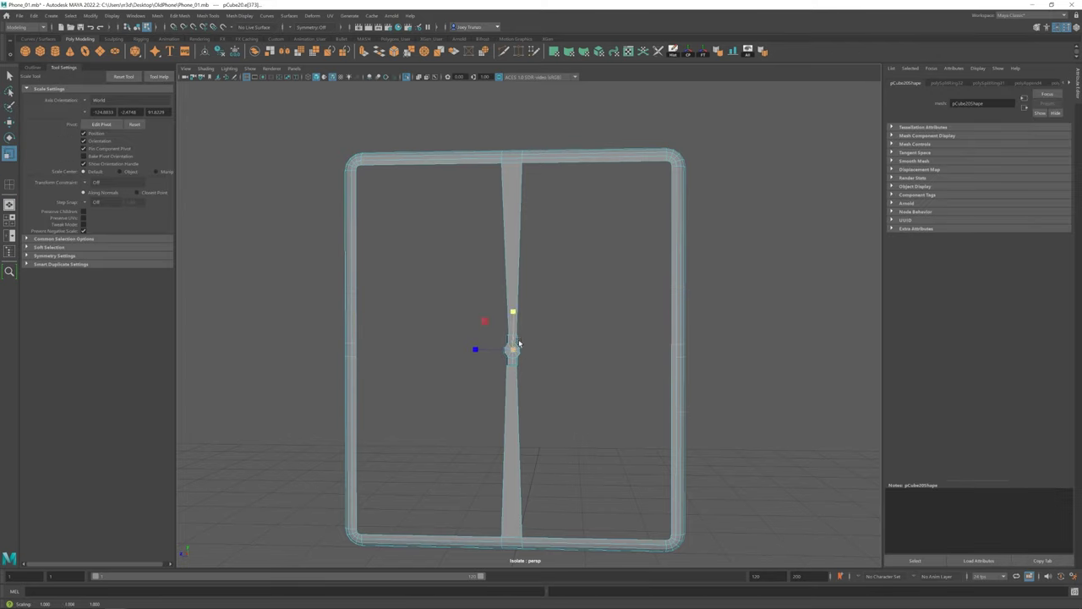
pyautogui.scroll(3, 519, 344)
pyautogui.click(207, 15)
pyautogui.click(215, 40)
pyautogui.scroll(3, 502, 355)
pyautogui.click(472, 325)
pyautogui.click(734, 332)
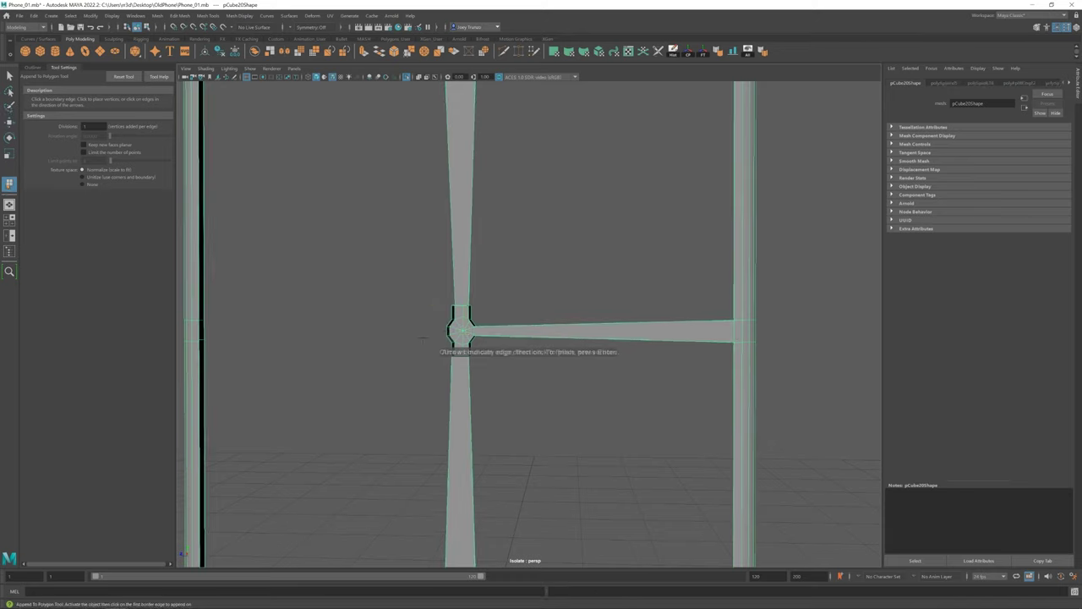
pyautogui.press('Return')
# Step: Append a diagonal strip from the hole to the frame's top-right corner
pyautogui.keyDown('alt'); pyautogui.moveTo(676, 85); pyautogui.dragTo(638, 205, button='middle'); pyautogui.keyUp('alt')
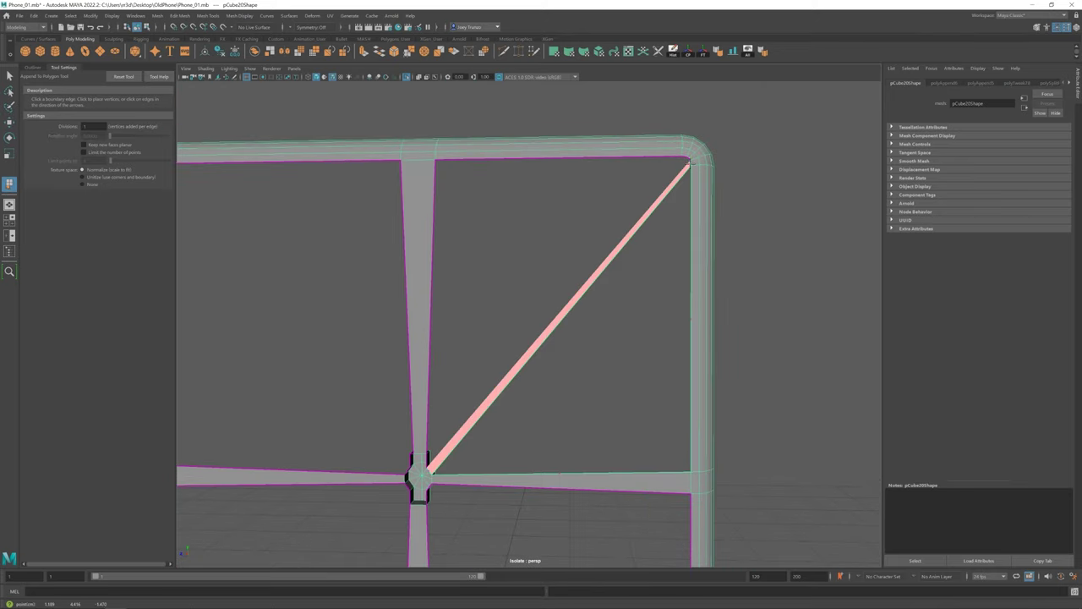
pyautogui.press('Return')
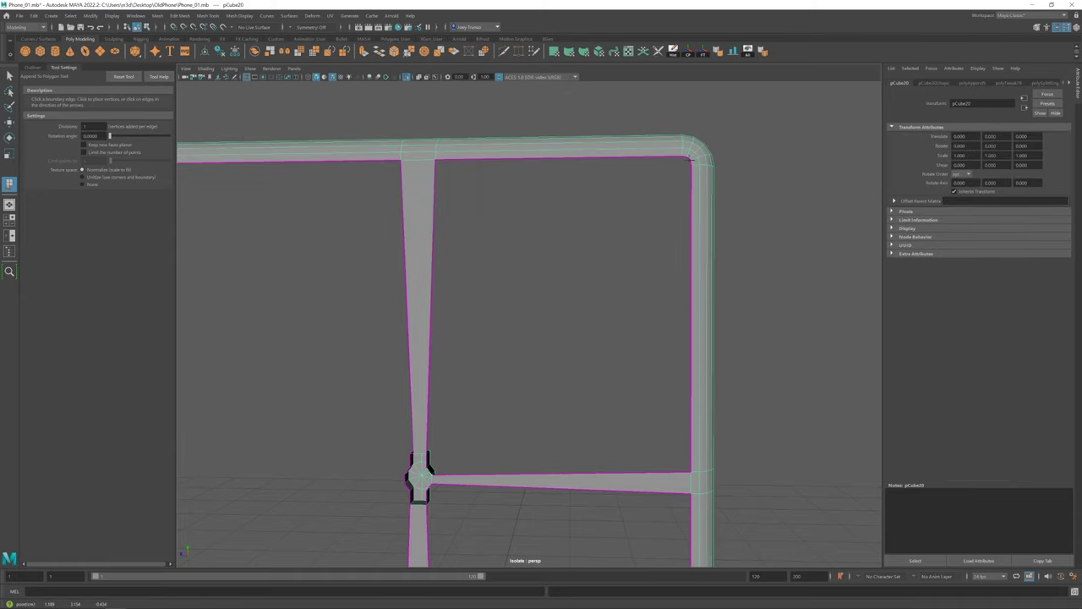
pyautogui.press('Return')
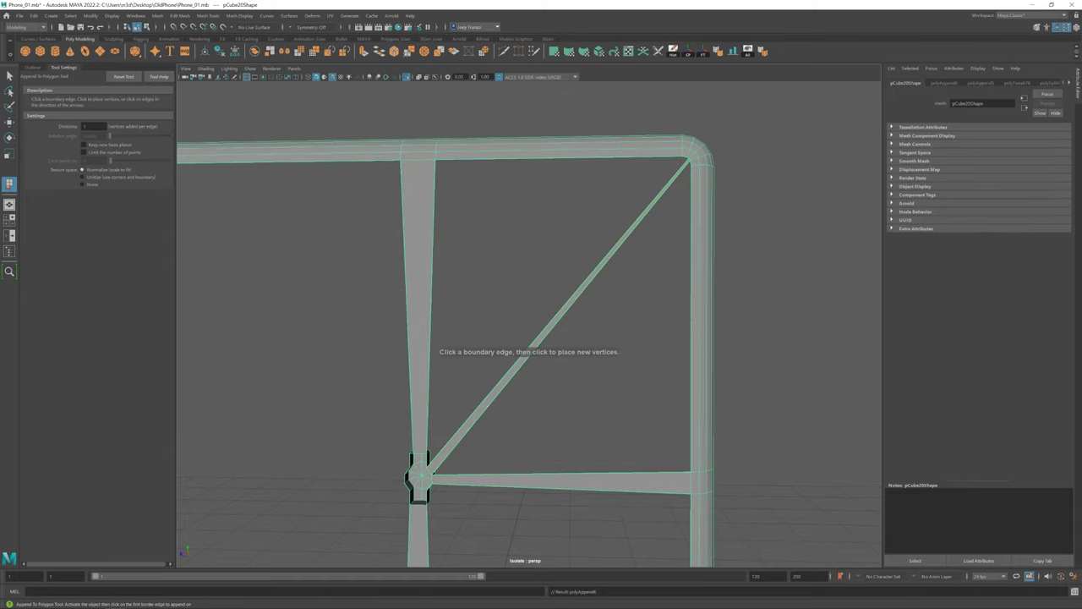
pyautogui.keyDown('alt'); pyautogui.moveTo(512, 244); pyautogui.dragTo(603, 261, button='middle'); pyautogui.keyUp('alt')
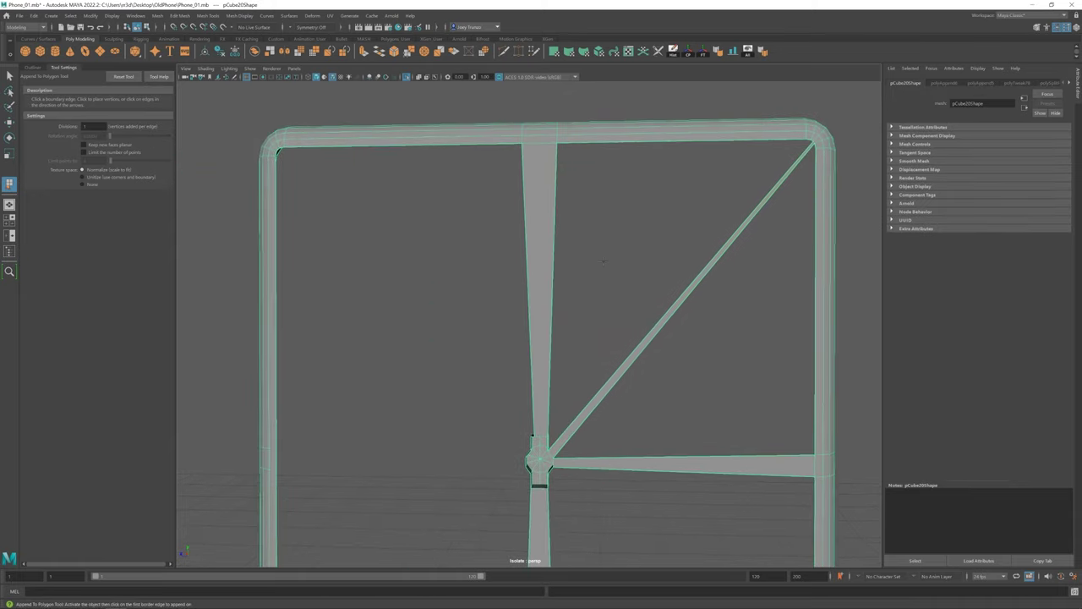
pyautogui.keyDown('alt'); pyautogui.moveTo(603, 261); pyautogui.dragTo(651, 335); pyautogui.keyUp('alt')
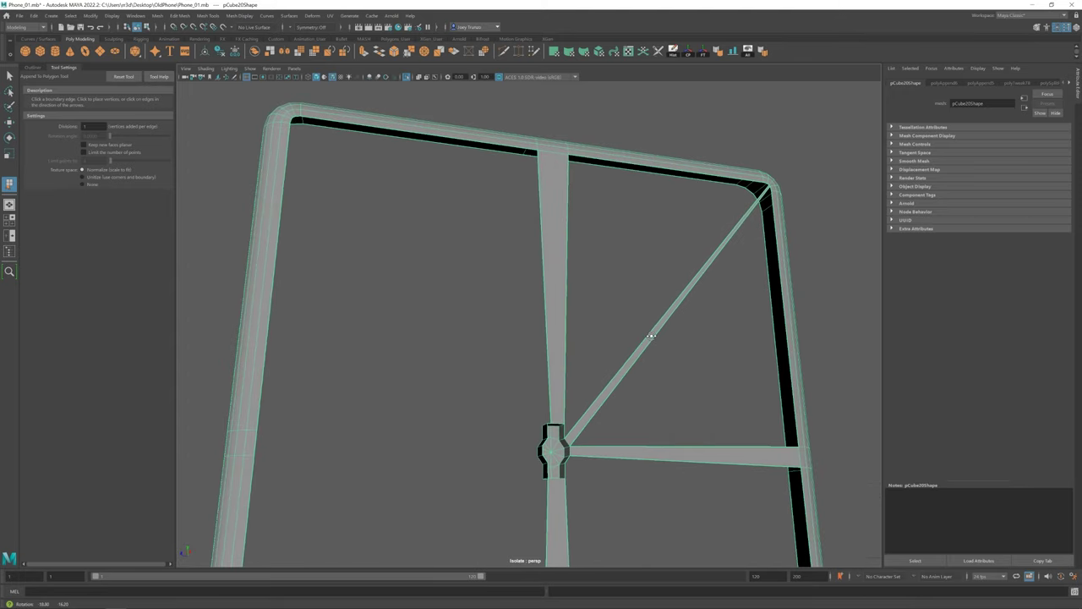
pyautogui.click(651, 336)
pyautogui.press('Return')
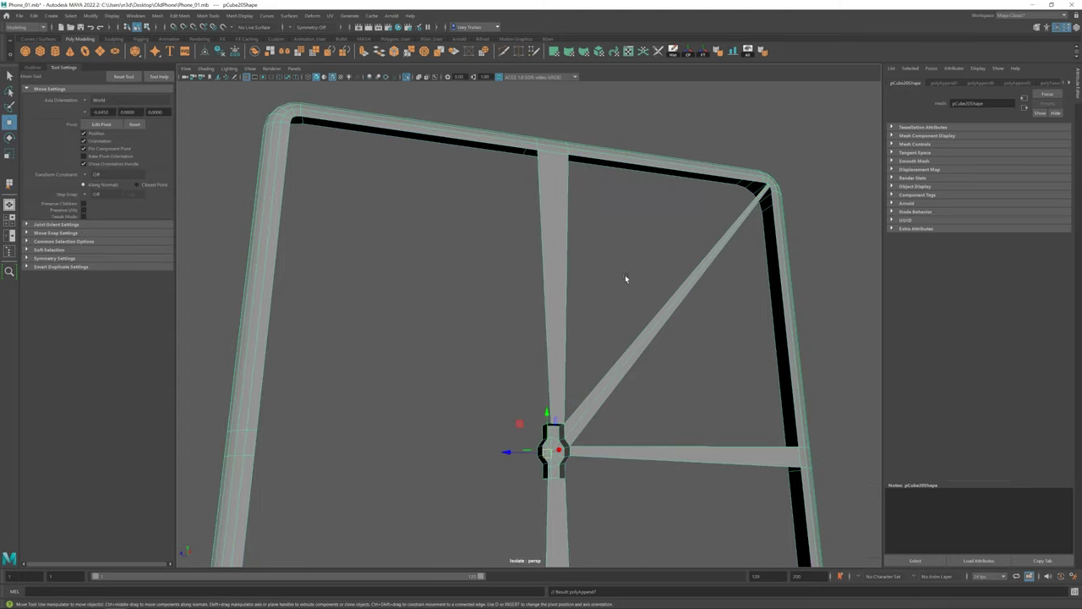
# Step: Build a diagonal strip from the keyhole to the top-left corner, undoing false starts
pyautogui.keyDown('alt'); pyautogui.moveTo(625, 275); pyautogui.dragTo(592, 305); pyautogui.keyUp('alt')
pyautogui.scroll(-3, 583, 389)
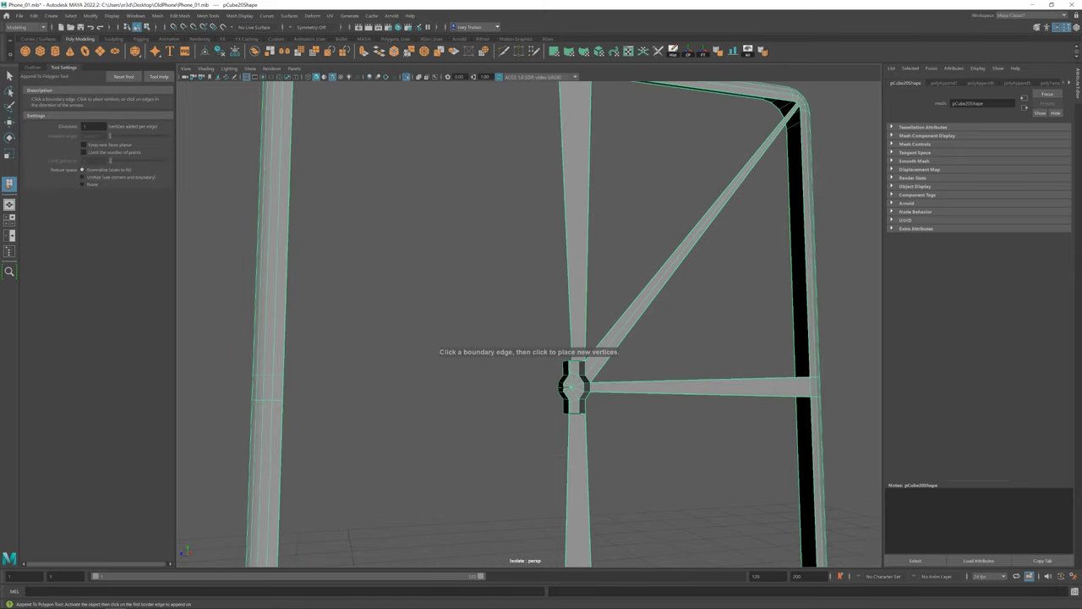
pyautogui.keyDown('alt'); pyautogui.moveTo(584, 389); pyautogui.dragTo(314, 177); pyautogui.keyUp('alt')
pyautogui.click(314, 178)
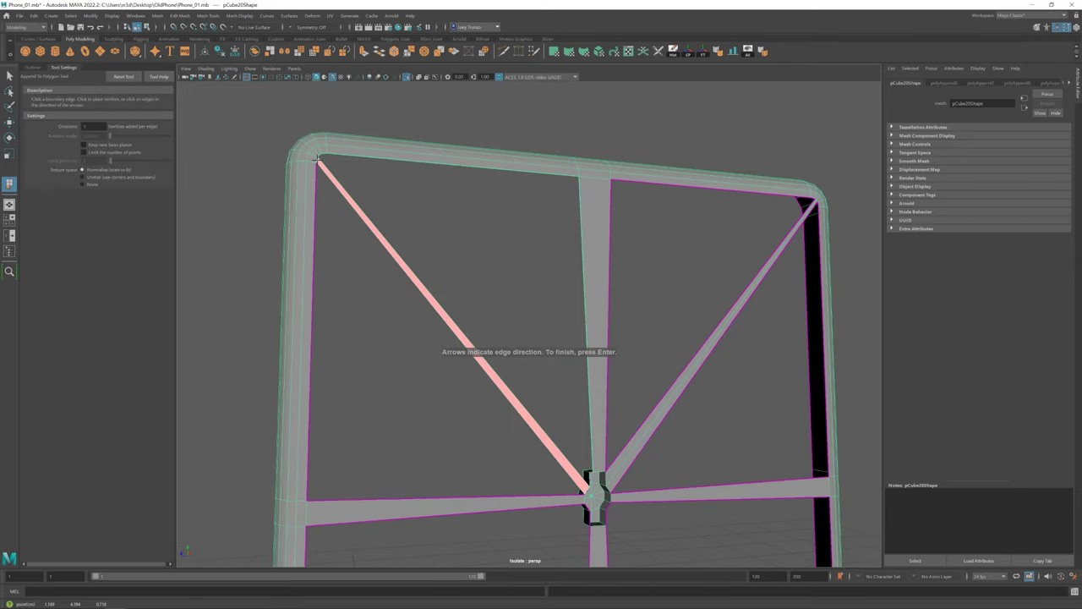
pyautogui.hotkey('ctrl', 'z')
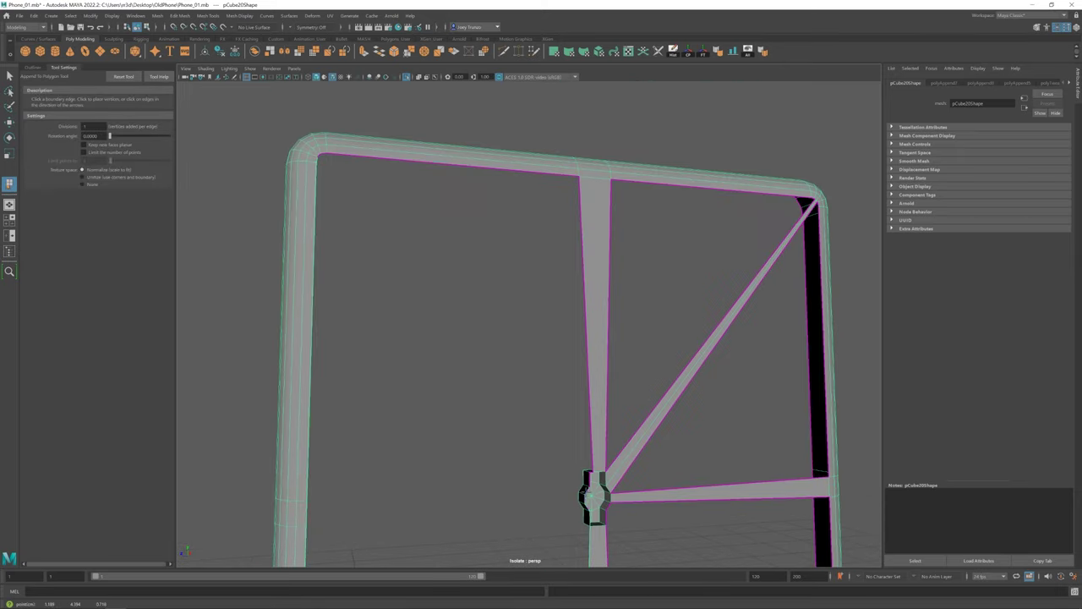
pyautogui.hotkey('ctrl', 'z')
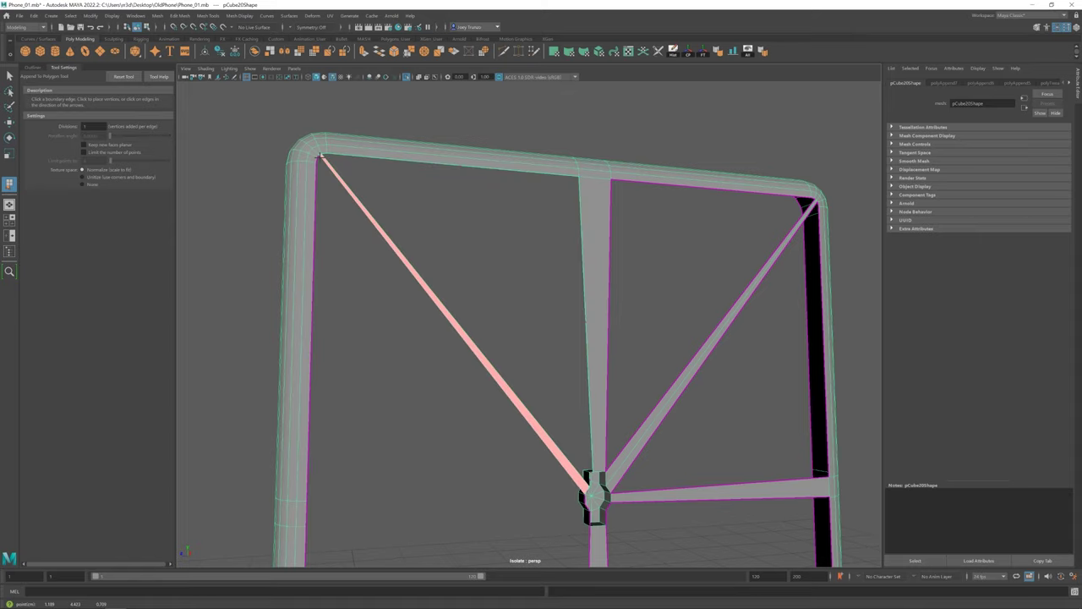
pyautogui.hotkey('ctrl', 'z')
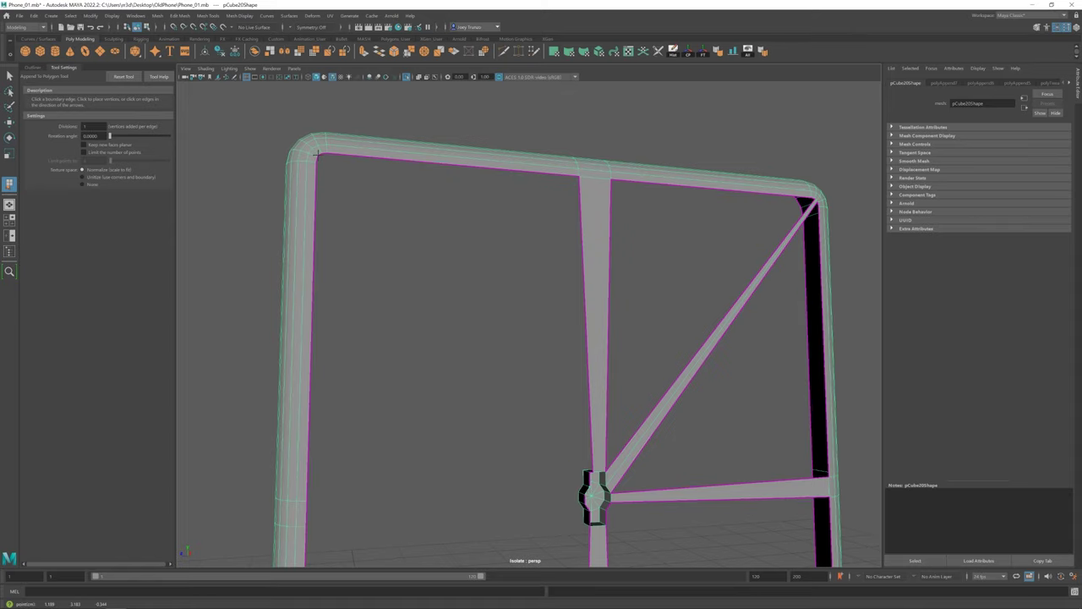
pyautogui.hotkey('ctrl', 'z')
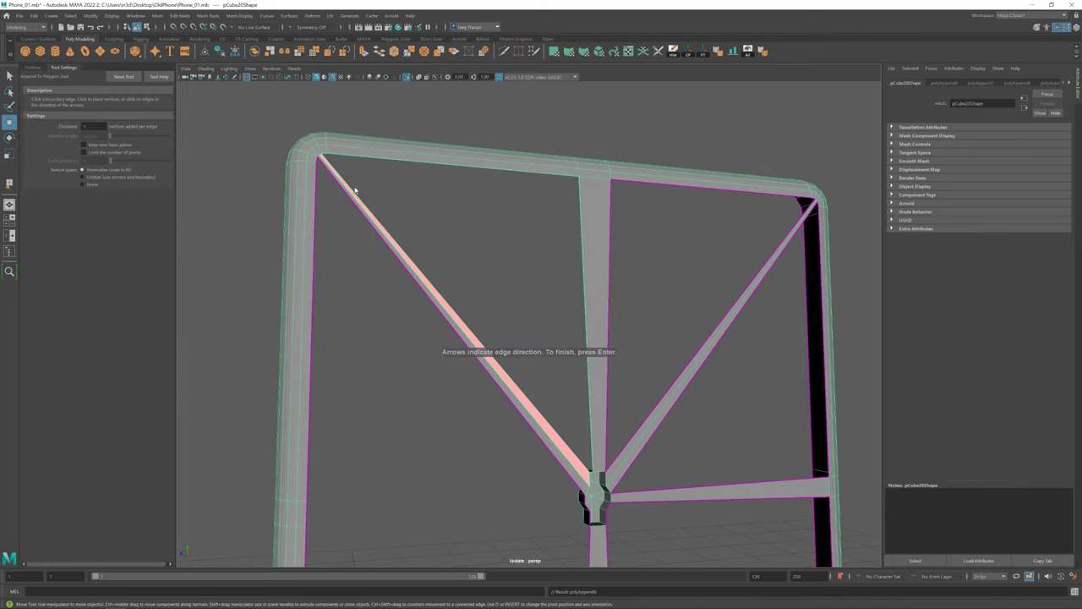
pyautogui.press('Return')
# Step: Fill the frame's open holes with Mesh > Fill Hole
pyautogui.click(158, 15)
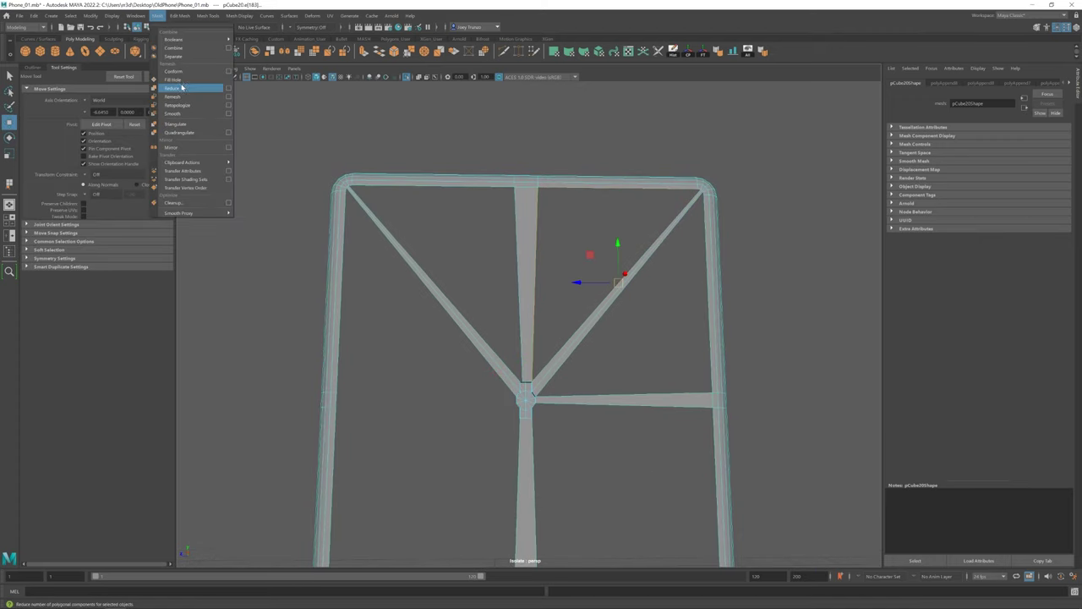
pyautogui.click(173, 79)
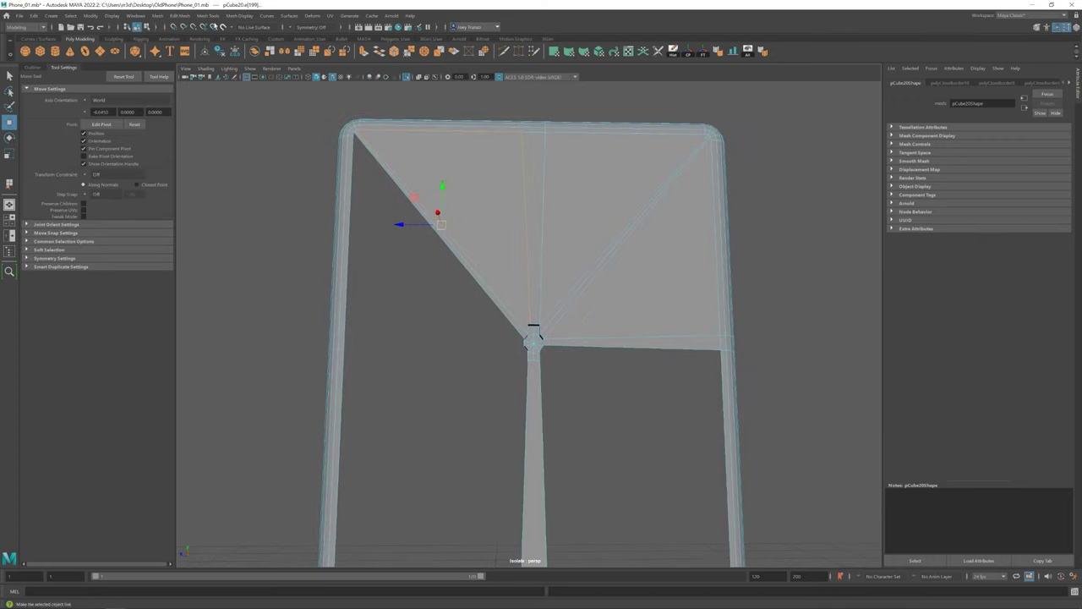
pyautogui.click(205, 15)
pyautogui.click(241, 114)
# Step: Append polygons onto the remaining border edges in the frame's bottom half
pyautogui.scroll(3, 499, 355)
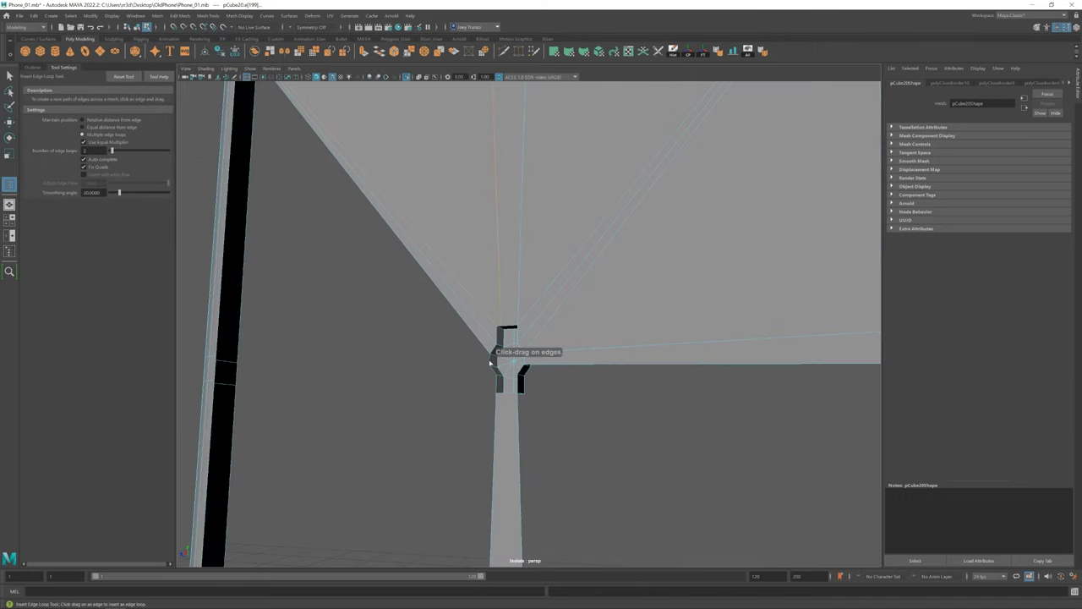
pyautogui.click(241, 15)
pyautogui.click(228, 44)
pyautogui.scroll(-5, 448, 426)
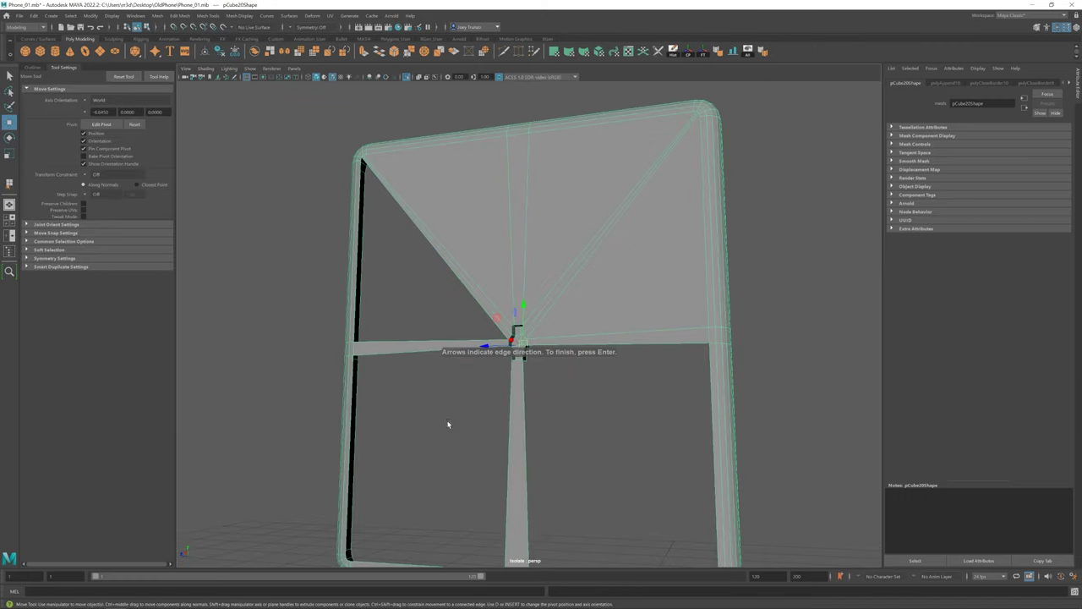
pyautogui.keyDown('alt'); pyautogui.moveTo(447, 425); pyautogui.dragTo(458, 312, button='middle'); pyautogui.keyUp('alt')
pyautogui.scroll(3, 723, 474)
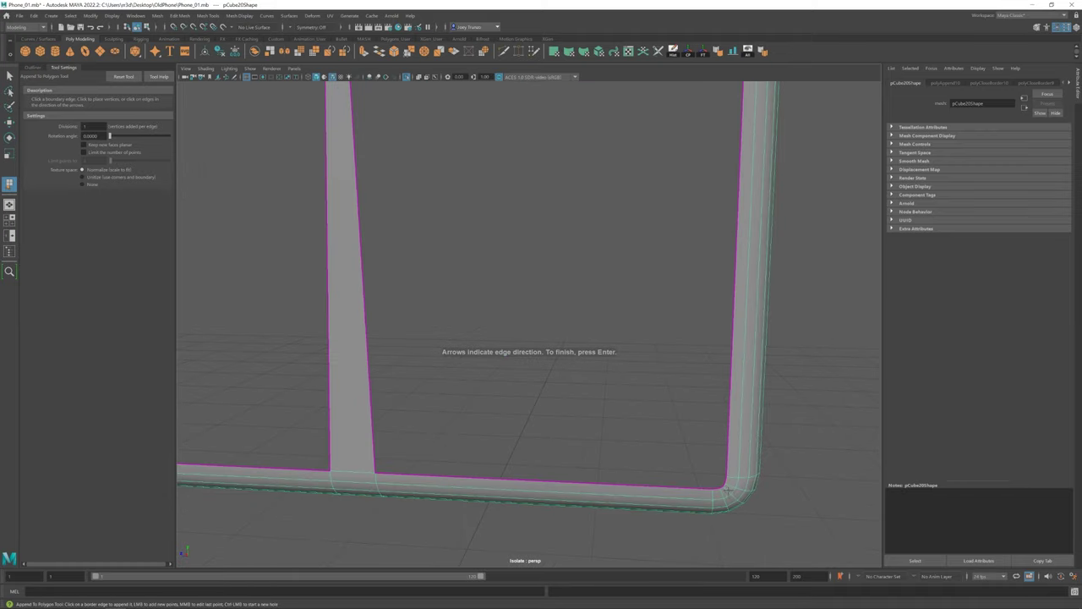
pyautogui.click(474, 245)
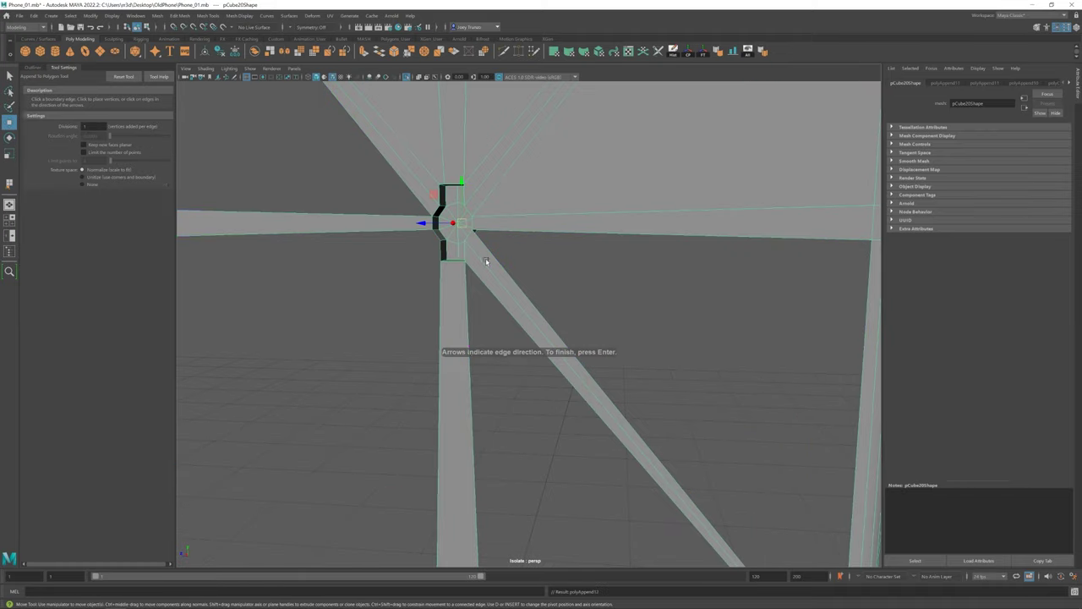
pyautogui.scroll(-2, 544, 276)
pyautogui.moveTo(544, 276)
pyautogui.keyDown('alt'); pyautogui.mouseDown()
pyautogui.moveTo(380, 438)
pyautogui.moveTo(378, 185)
pyautogui.mouseUp(); pyautogui.keyUp('alt')
pyautogui.press('w')
pyautogui.scroll(2, 378, 185)
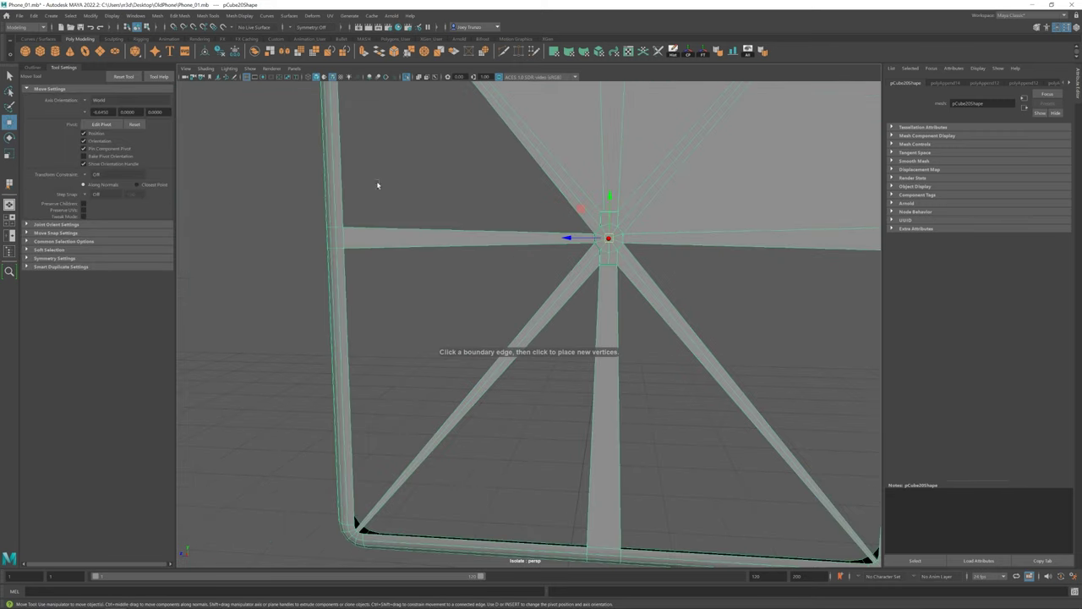
# Step: Run Fill Hole again on the remaining gaps and select a bottom-right corner vertex
pyautogui.click(161, 16)
pyautogui.click(173, 82)
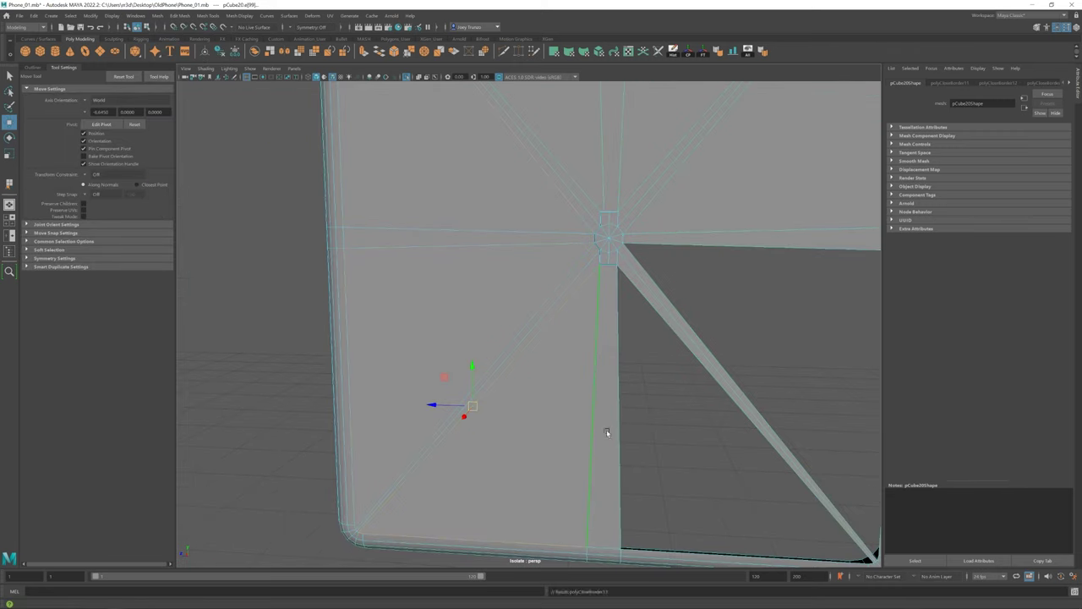
pyautogui.scroll(-2, 652, 330)
pyautogui.scroll(-2, 643, 268)
pyautogui.click(561, 300)
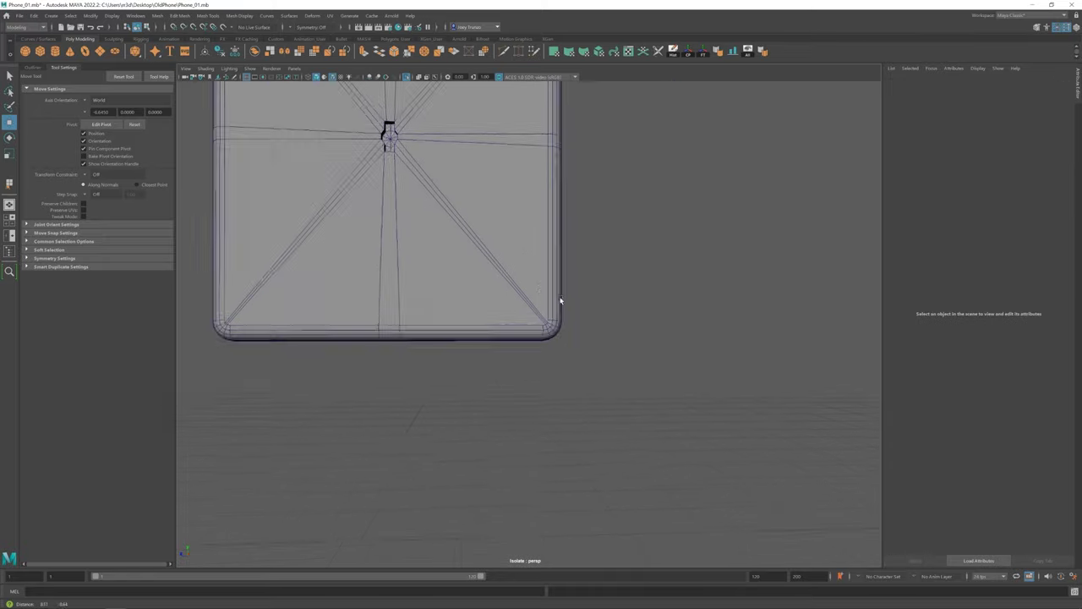
pyautogui.scroll(4, 525, 302)
pyautogui.click(529, 331)
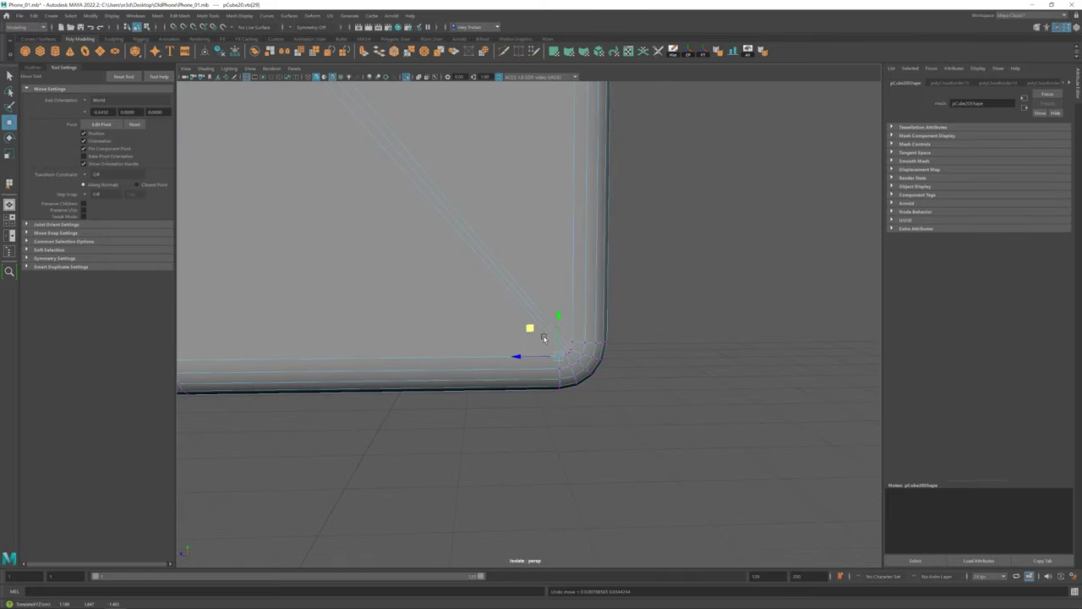
# Step: Frame the payphone's door panel from the side and select it
pyautogui.scroll(-3, 543, 339)
pyautogui.scroll(-2, 447, 295)
pyautogui.click(643, 206)
pyautogui.hotkey('ctrl', '1')
pyautogui.moveTo(527, 259)
pyautogui.keyDown('alt'); pyautogui.mouseDown()
pyautogui.moveTo(571, 311)
pyautogui.moveTo(552, 312)
pyautogui.mouseUp(); pyautogui.keyUp('alt')
pyautogui.click(552, 312)
pyautogui.press('f')
pyautogui.scroll(-3, 592, 347)
pyautogui.click(624, 375)
pyautogui.scroll(5, 531, 328)
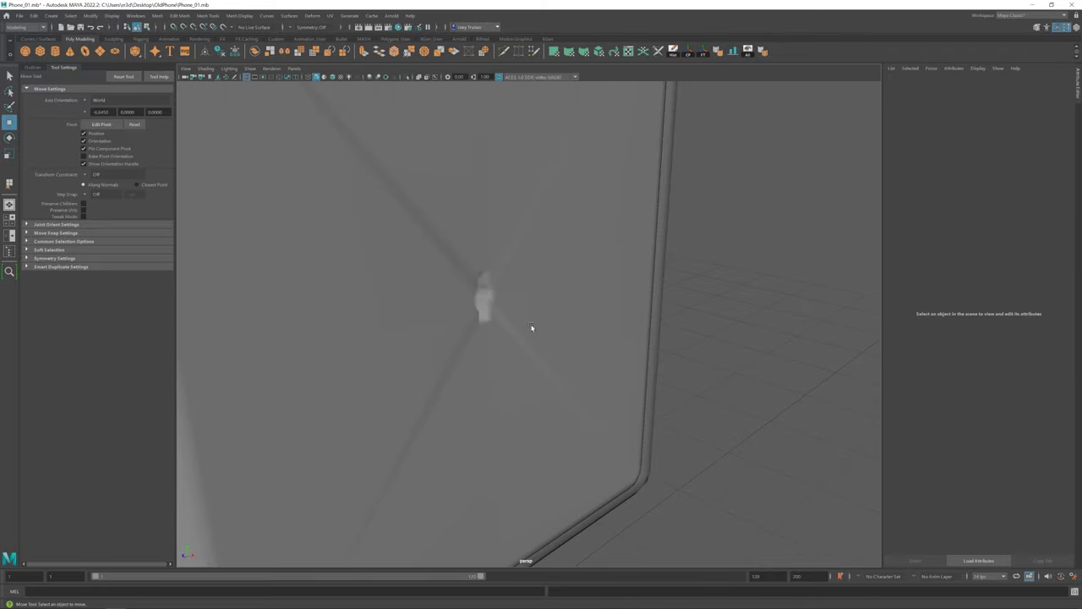
pyautogui.click(496, 282)
# Step: Select the edges of the small notch in the door panel's centre
pyautogui.click(440, 282)
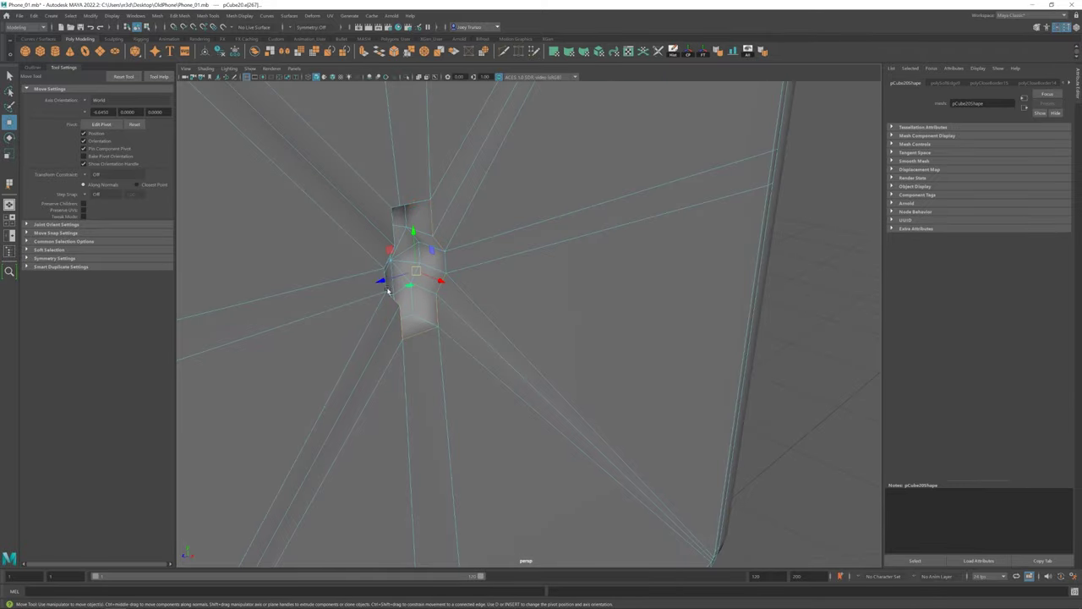
pyautogui.keyDown('alt'); pyautogui.moveTo(400, 196); pyautogui.dragTo(420, 126); pyautogui.keyUp('alt')
pyautogui.keyDown('shift'); pyautogui.moveTo(420, 126); pyautogui.dragTo(444, 208, button='right'); pyautogui.keyUp('shift')
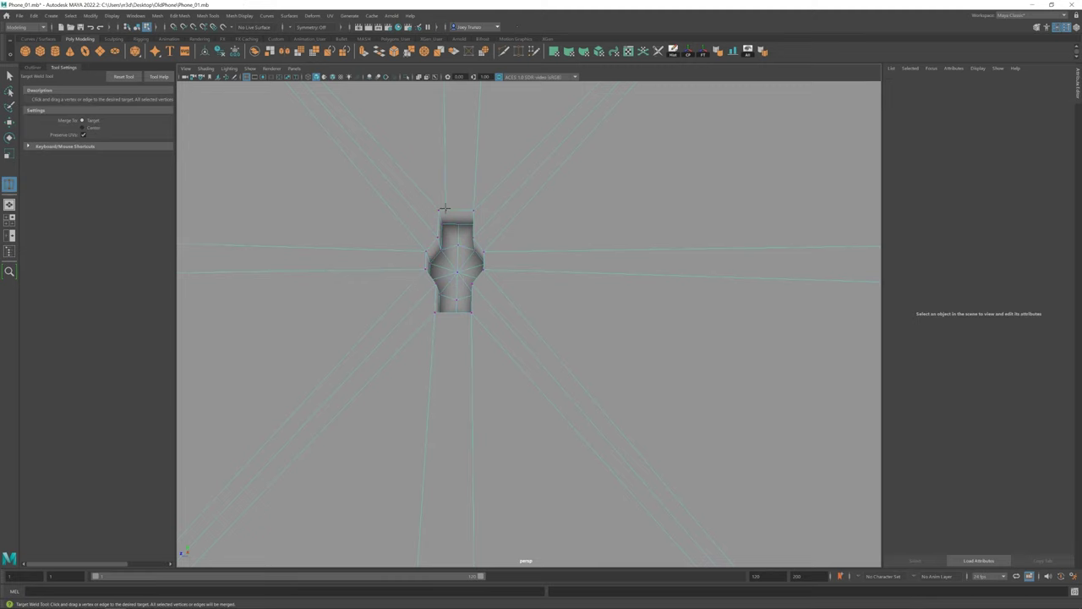
pyautogui.press('w')
pyautogui.keyDown('alt'); pyautogui.moveTo(485, 257); pyautogui.dragTo(491, 228); pyautogui.keyUp('alt')
pyautogui.keyDown('shift'); pyautogui.click(491, 229); pyautogui.keyUp('shift')
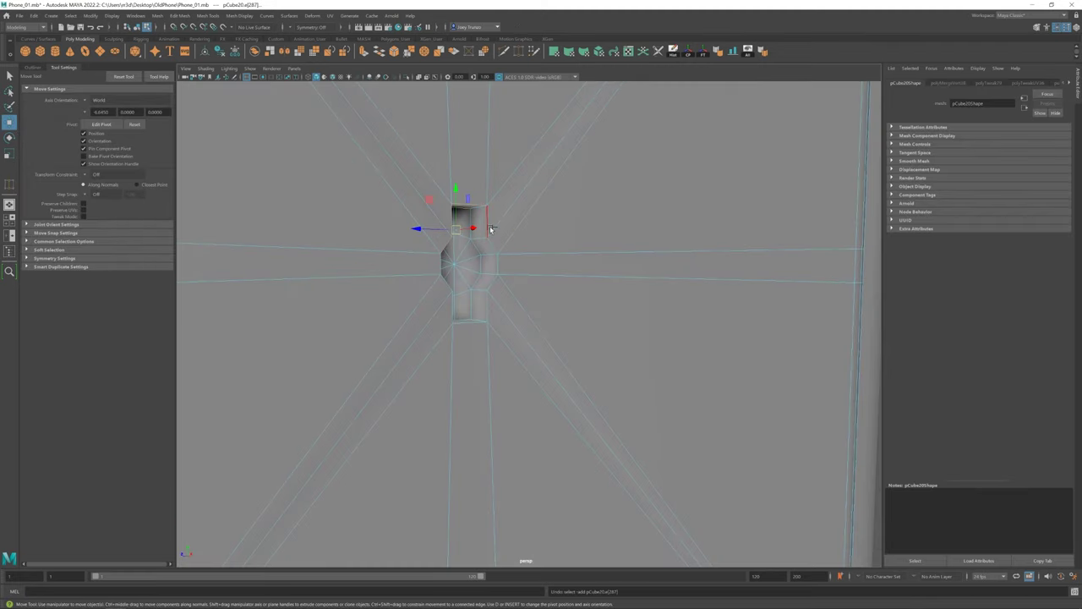
# Step: Bevel the selected notch edges with Edit Mesh > Bevel and inspect them up close
pyautogui.click(179, 15)
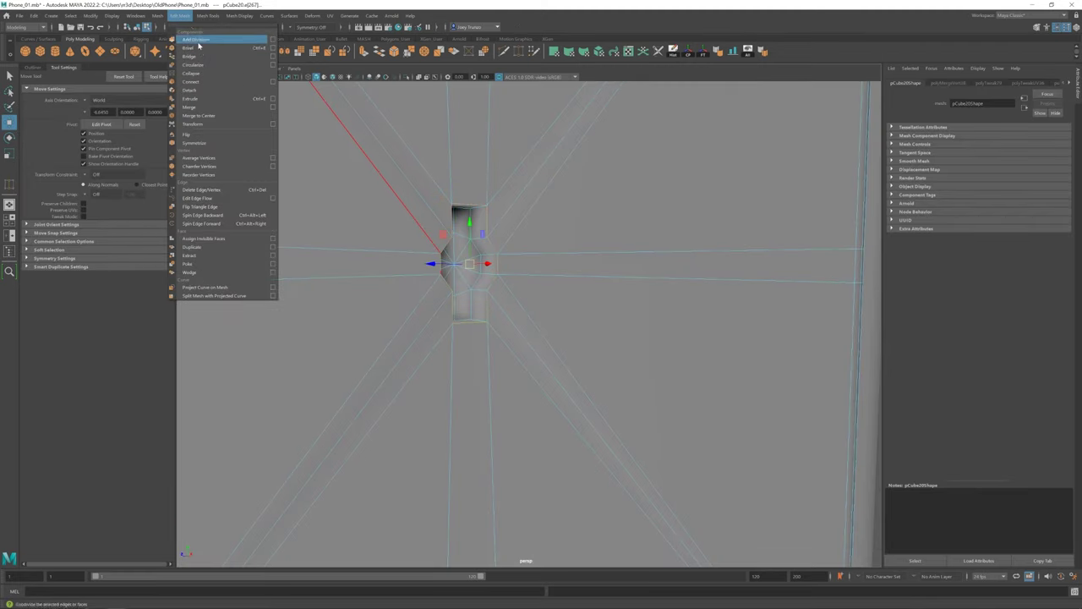
pyautogui.click(194, 42)
pyautogui.press('w')
pyautogui.keyDown('alt'); pyautogui.moveTo(592, 242); pyautogui.dragTo(477, 338); pyautogui.keyUp('alt')
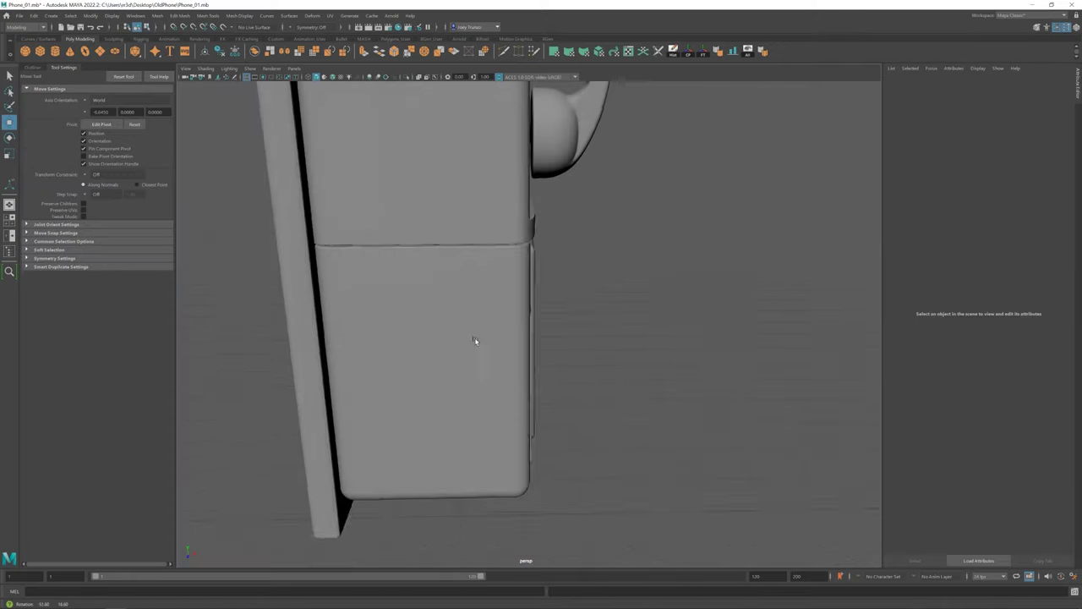
pyautogui.scroll(5, 598, 373)
pyautogui.keyDown('alt'); pyautogui.moveTo(598, 373); pyautogui.dragTo(300, 99); pyautogui.keyUp('alt')
# Step: Zoom out to view the whole payphone and select the ground plane
pyautogui.press('r')
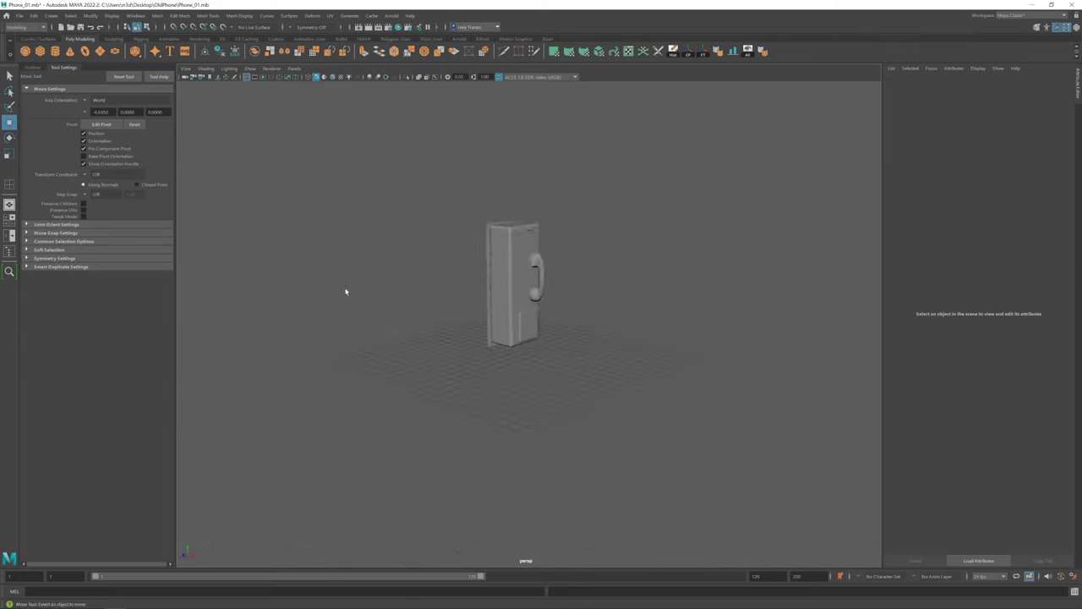
pyautogui.scroll(5, 592, 377)
pyautogui.scroll(5, 601, 371)
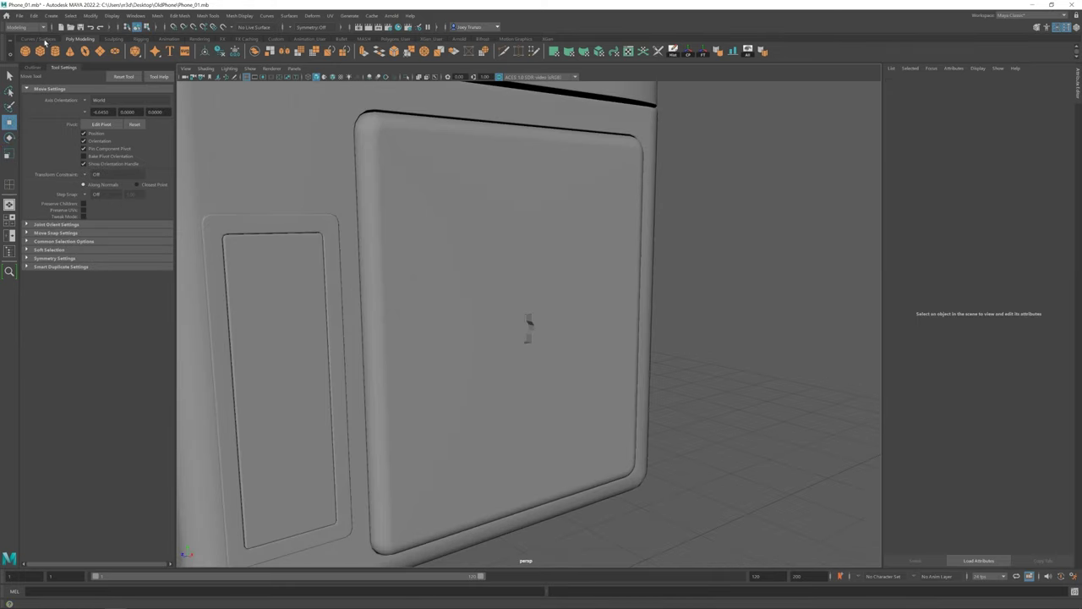
pyautogui.click(317, 431)
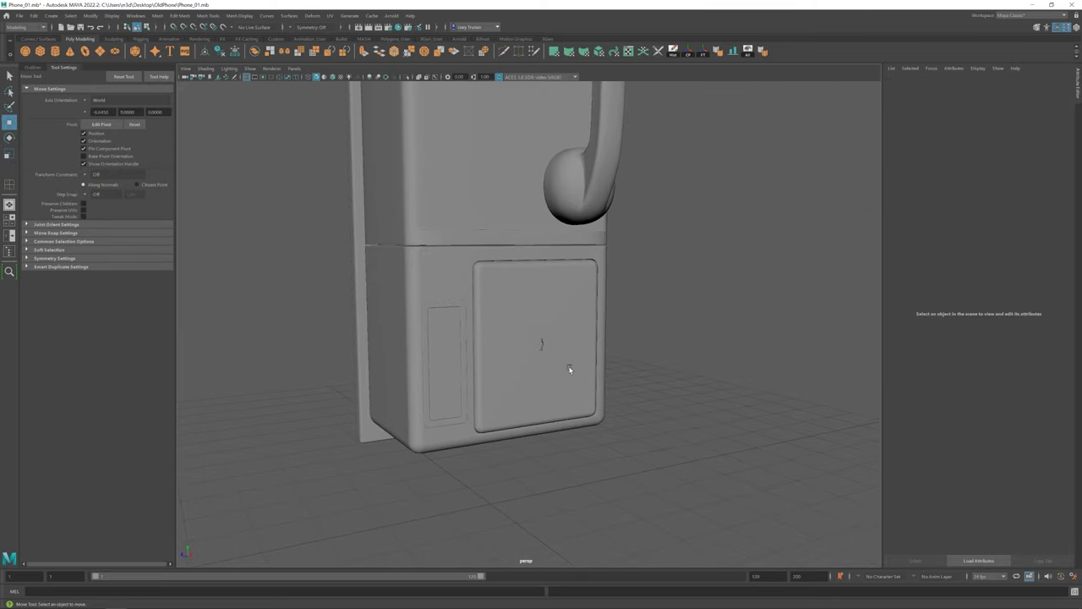
# Step: Isolate the door panel (pCube20) and orbit around it to inspect the notch
pyautogui.click(569, 369)
pyautogui.hotkey('ctrl', '1')
pyautogui.keyDown('alt'); pyautogui.moveTo(569, 368); pyautogui.dragTo(536, 356); pyautogui.keyUp('alt')
pyautogui.scroll(5, 469, 303)
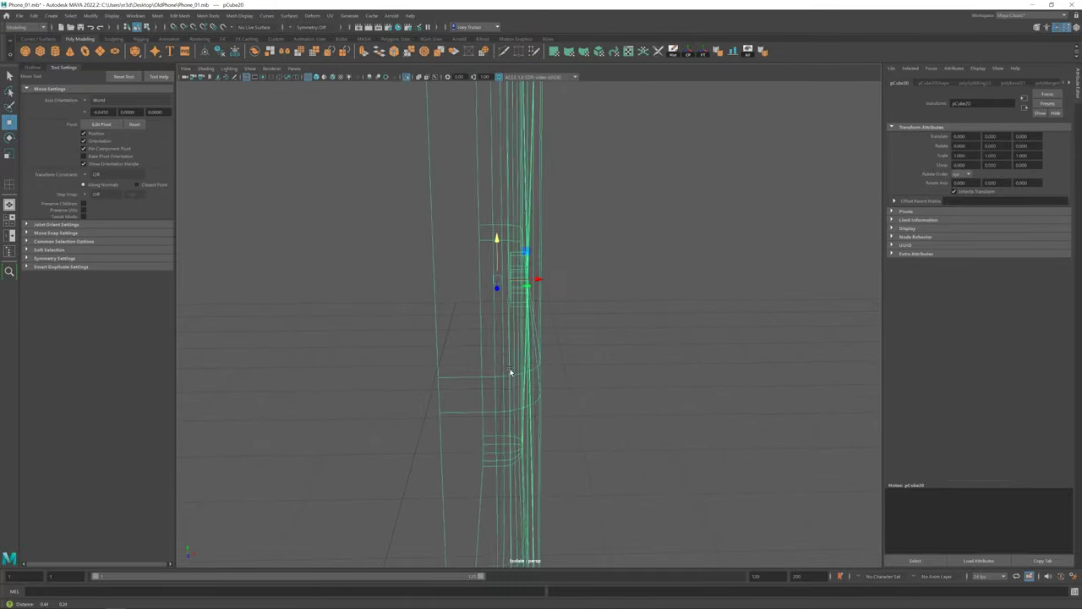
pyautogui.moveTo(358, 248); pyautogui.dragTo(339, 279, button='right')
pyautogui.moveTo(577, 487)
pyautogui.keyDown('alt'); pyautogui.mouseDown()
pyautogui.moveTo(440, 270)
pyautogui.moveTo(414, 261)
pyautogui.moveTo(490, 398)
pyautogui.moveTo(321, 81)
pyautogui.moveTo(443, 346)
pyautogui.moveTo(533, 391)
pyautogui.mouseUp(); pyautogui.keyUp('alt')
pyautogui.hotkey('ctrl', '1')
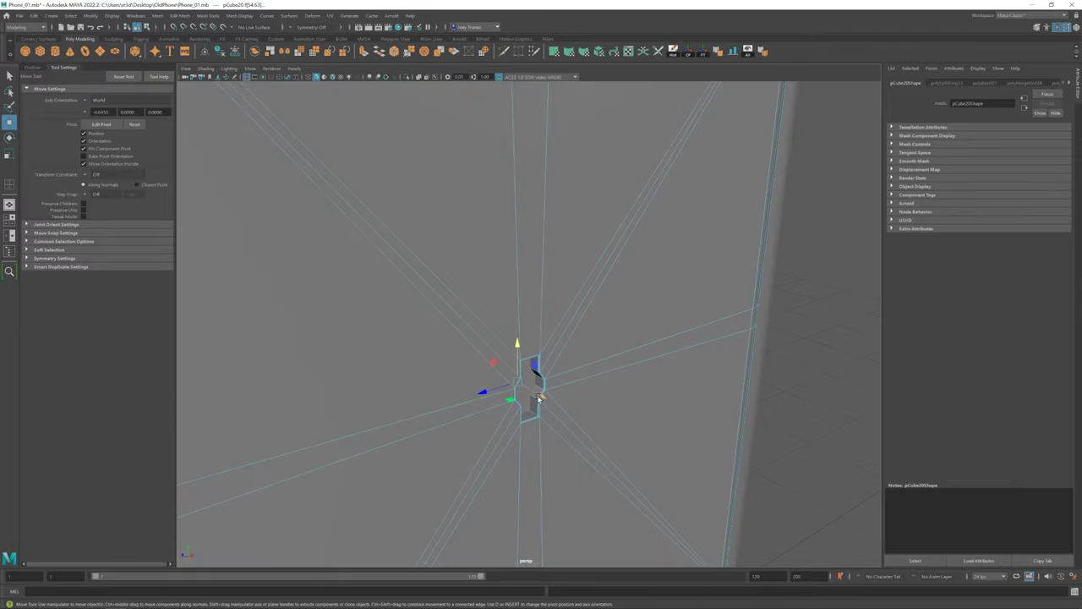
# Step: In edge mode, select the three edges of the door panel's notch
pyautogui.hotkey('ctrl', '1')
pyautogui.hotkey('ctrl', '1')
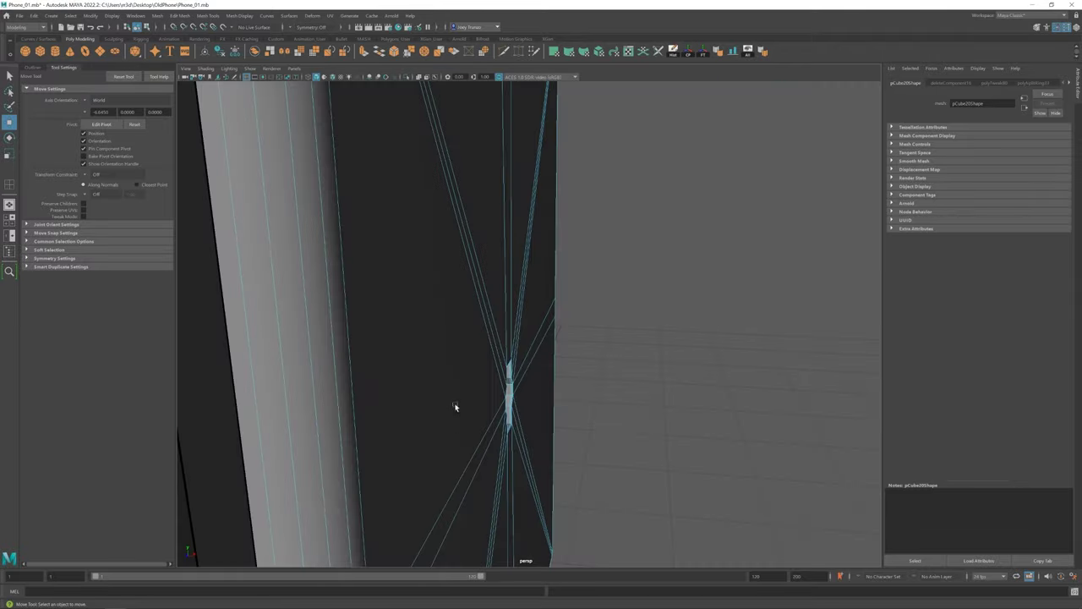
pyautogui.press('F8')
pyautogui.hotkey('ctrl', '1')
pyautogui.press('F10')
pyautogui.keyDown('alt'); pyautogui.moveTo(556, 336); pyautogui.dragTo(394, 82); pyautogui.keyUp('alt')
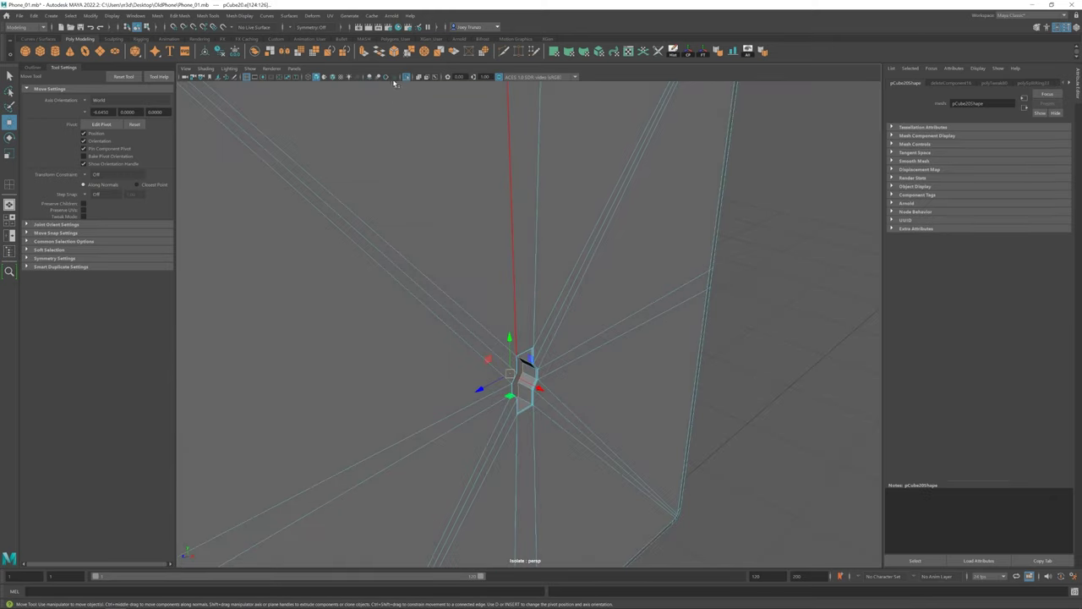
pyautogui.keyDown('alt'); pyautogui.moveTo(544, 393); pyautogui.dragTo(543, 406); pyautogui.keyUp('alt')
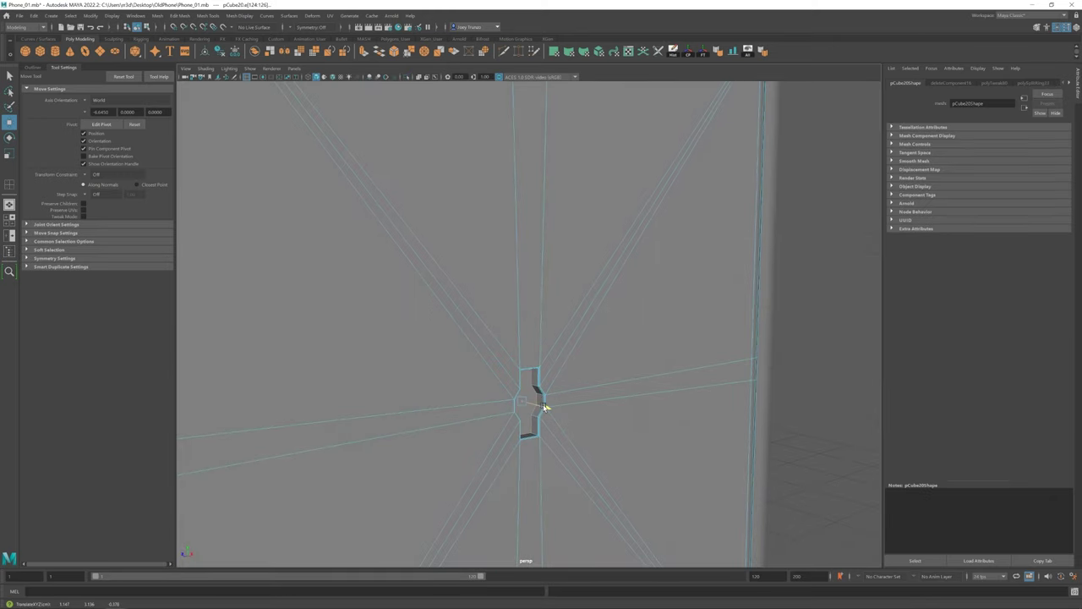
# Step: Exit isolation and orbit out to see the whole payphone and its top
pyautogui.press('F8')
pyautogui.hotkey('ctrl', '1')
pyautogui.moveTo(768, 299)
pyautogui.keyDown('alt'); pyautogui.mouseDown(button='right')
pyautogui.moveTo(459, 360)
pyautogui.moveTo(851, 463)
pyautogui.moveTo(468, 234)
pyautogui.mouseUp(button='right'); pyautogui.keyUp('alt')
pyautogui.keyDown('alt'); pyautogui.moveTo(468, 234); pyautogui.dragTo(465, 272); pyautogui.keyUp('alt')
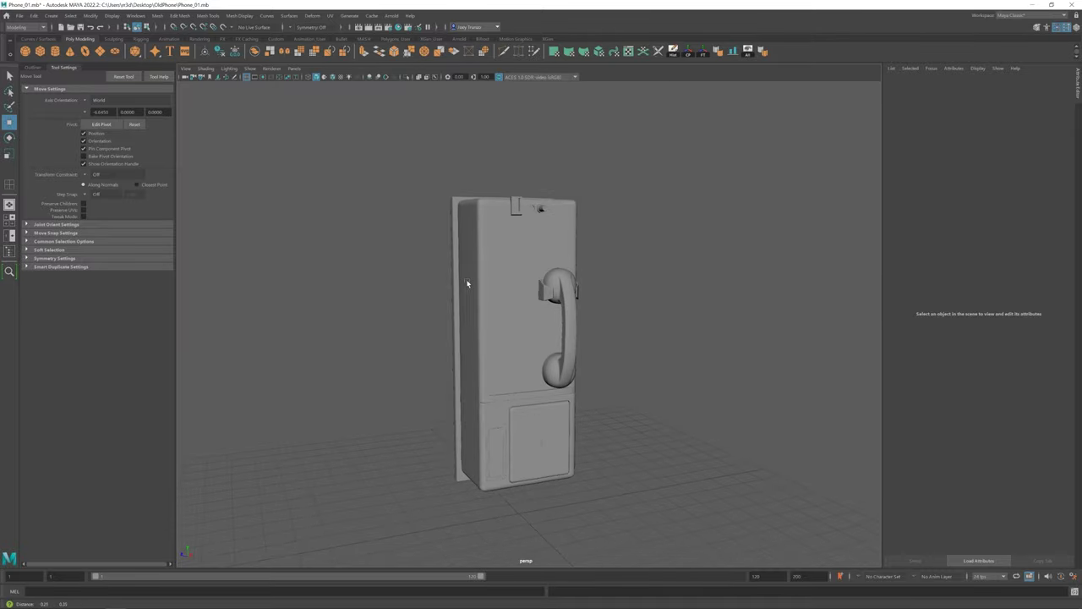
pyautogui.moveTo(465, 272)
pyautogui.keyDown('alt'); pyautogui.mouseDown(button='right')
pyautogui.moveTo(724, 503)
pyautogui.moveTo(256, 91)
pyautogui.mouseUp(button='right'); pyautogui.keyUp('alt')
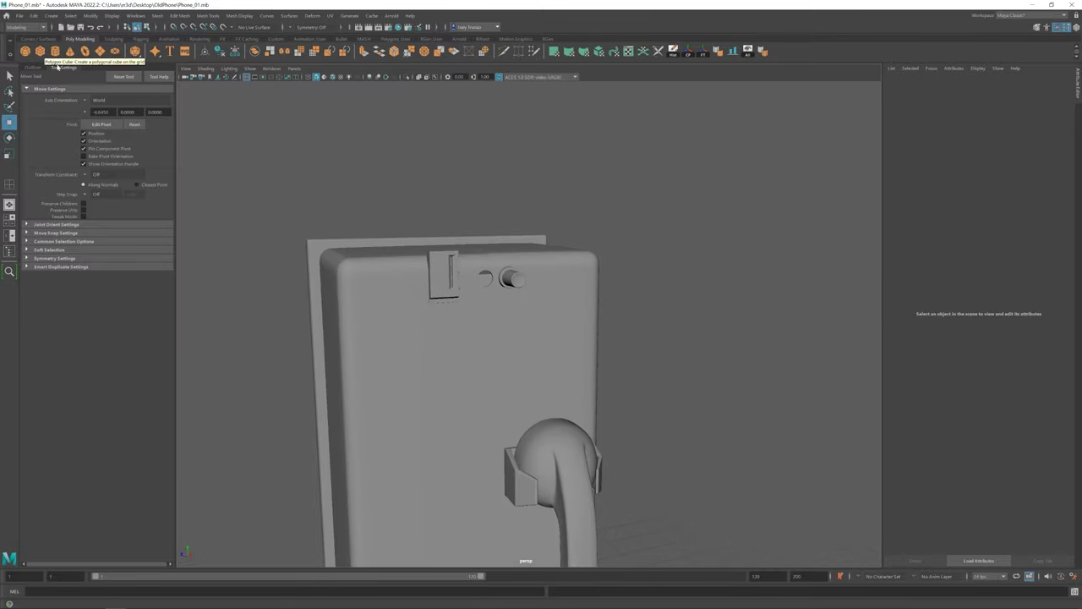
# Step: Create a polygon cube, move it beside the phone and flatten it into a thin slab
pyautogui.click(39, 53)
pyautogui.moveTo(508, 381)
pyautogui.keyDown('alt'); pyautogui.mouseDown(button='right')
pyautogui.moveTo(583, 435)
pyautogui.moveTo(479, 511)
pyautogui.mouseUp(button='right'); pyautogui.keyUp('alt')
pyautogui.moveTo(478, 191); pyautogui.dragTo(541, 191)
pyautogui.moveTo(541, 191)
pyautogui.keyDown('alt'); pyautogui.mouseDown()
pyautogui.moveTo(600, 279)
pyautogui.moveTo(592, 292)
pyautogui.moveTo(514, 229)
pyautogui.mouseUp(); pyautogui.keyUp('alt')
pyautogui.press('r')
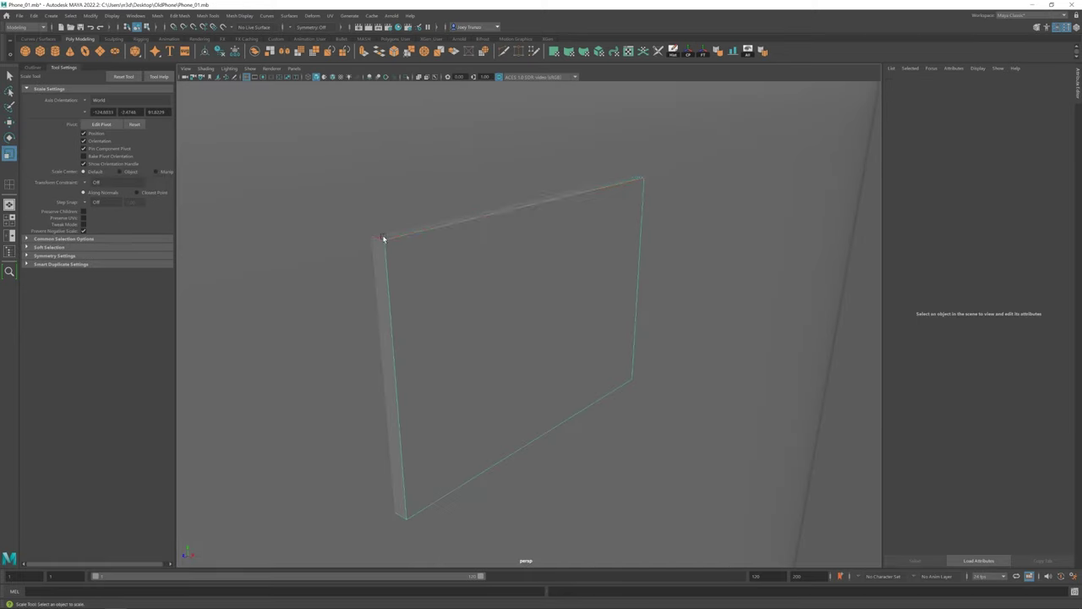
# Step: Bevel the slab's edges with Edit Mesh > Bevel at fraction 0.679
pyautogui.click(180, 15)
pyautogui.click(190, 41)
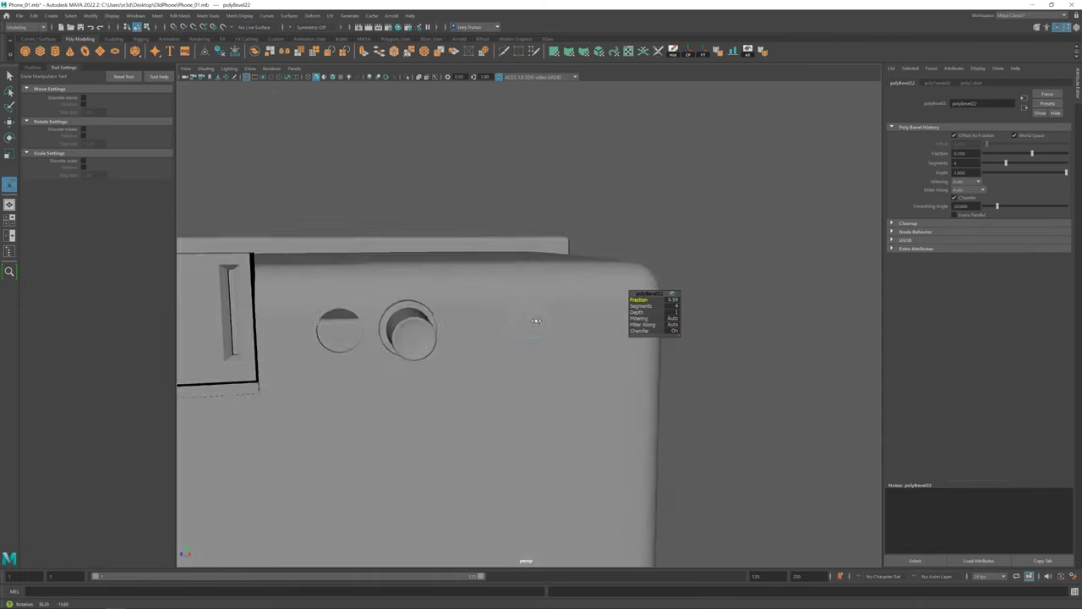
pyautogui.moveTo(1053, 156); pyautogui.dragTo(1040, 154)
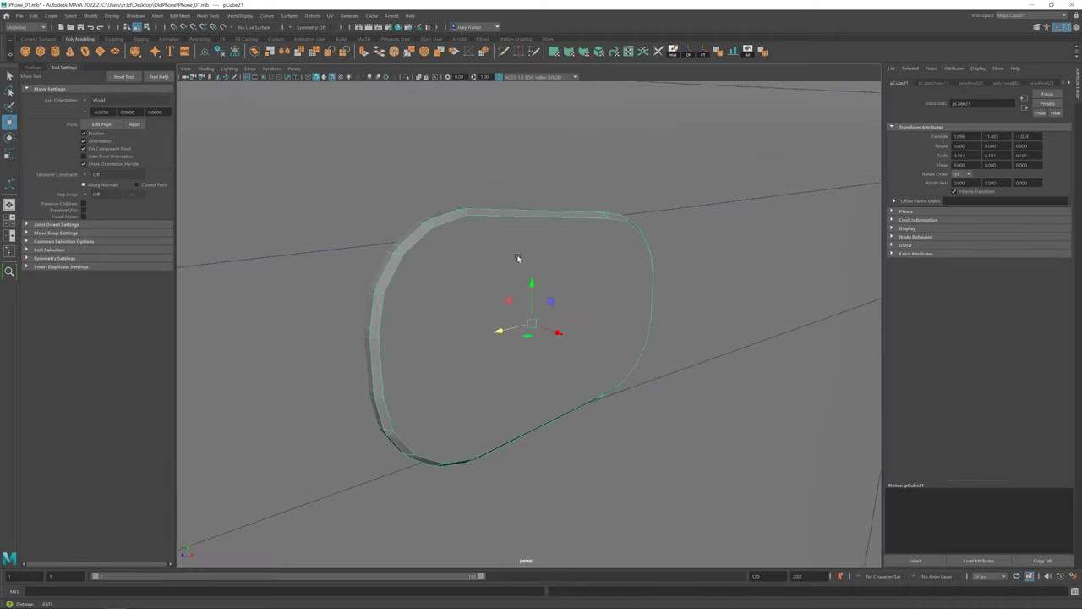
# Step: Frame and isolate the oval button (pCube21) to inspect it, then restore the full scene
pyautogui.keyDown('alt'); pyautogui.moveTo(518, 258); pyautogui.dragTo(483, 266); pyautogui.keyUp('alt')
pyautogui.moveTo(457, 256); pyautogui.dragTo(465, 205, button='right')
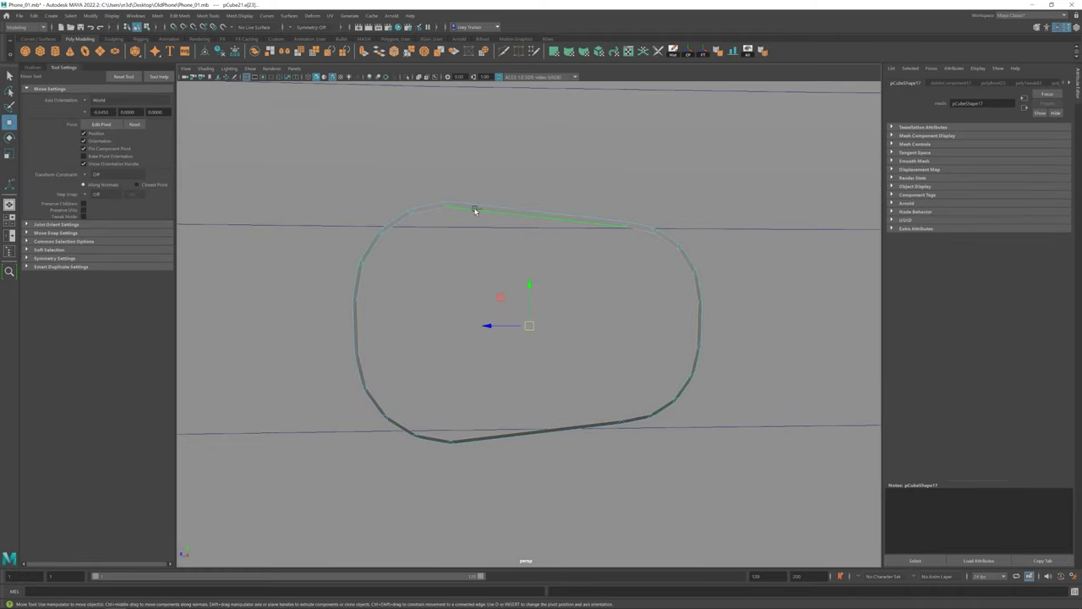
pyautogui.press('w')
pyautogui.press('f')
pyautogui.hotkey('ctrl', '1')
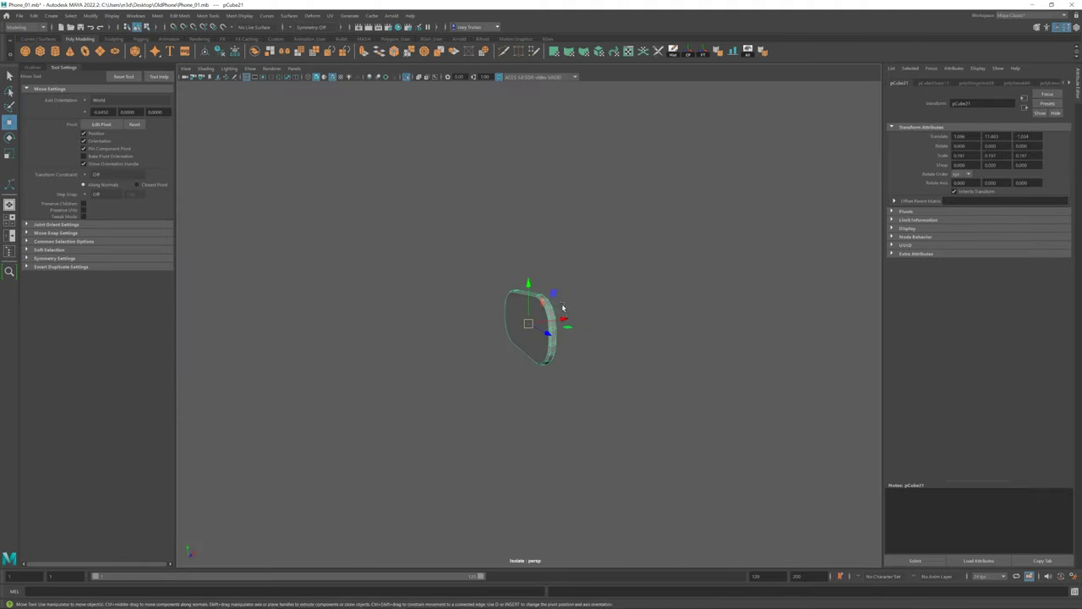
pyautogui.press('F8')
pyautogui.hotkey('ctrl', '1')
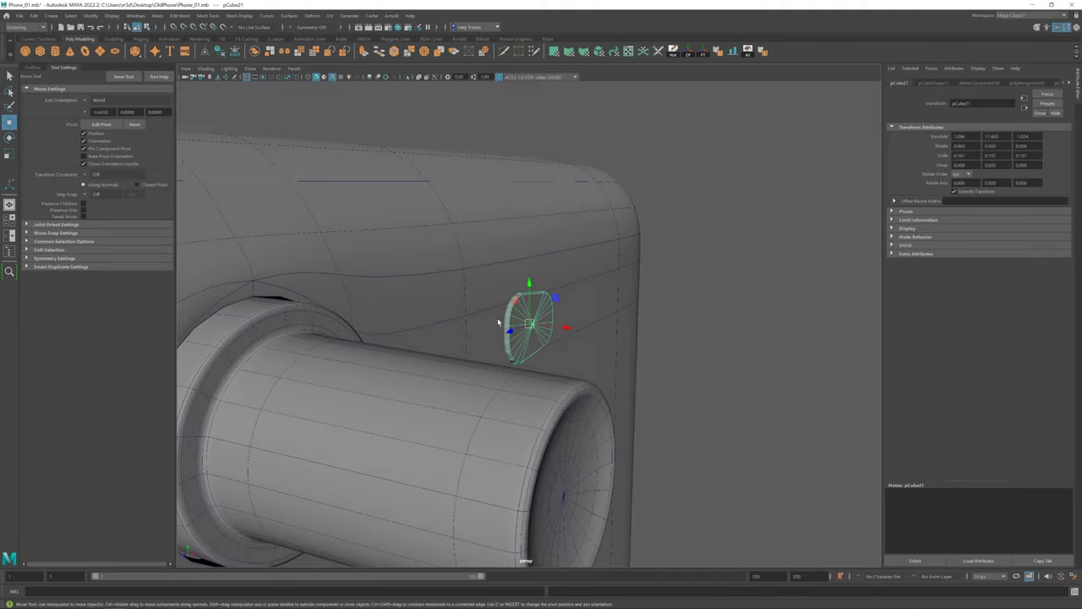
pyautogui.press('f')
pyautogui.hotkey('ctrl', '1')
pyautogui.press('F8')
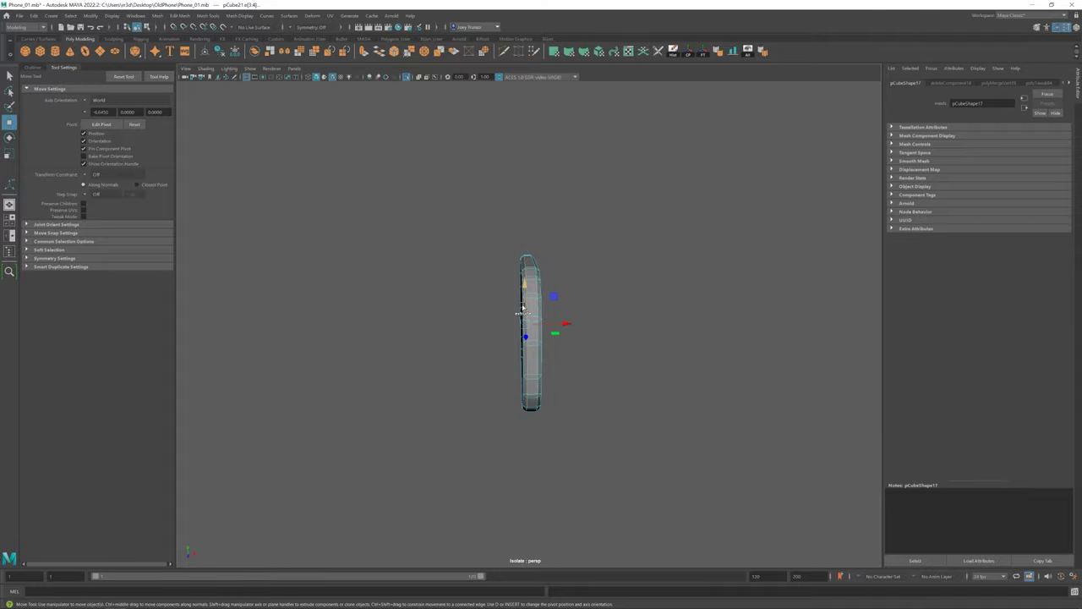
pyautogui.hotkey('ctrl', '1')
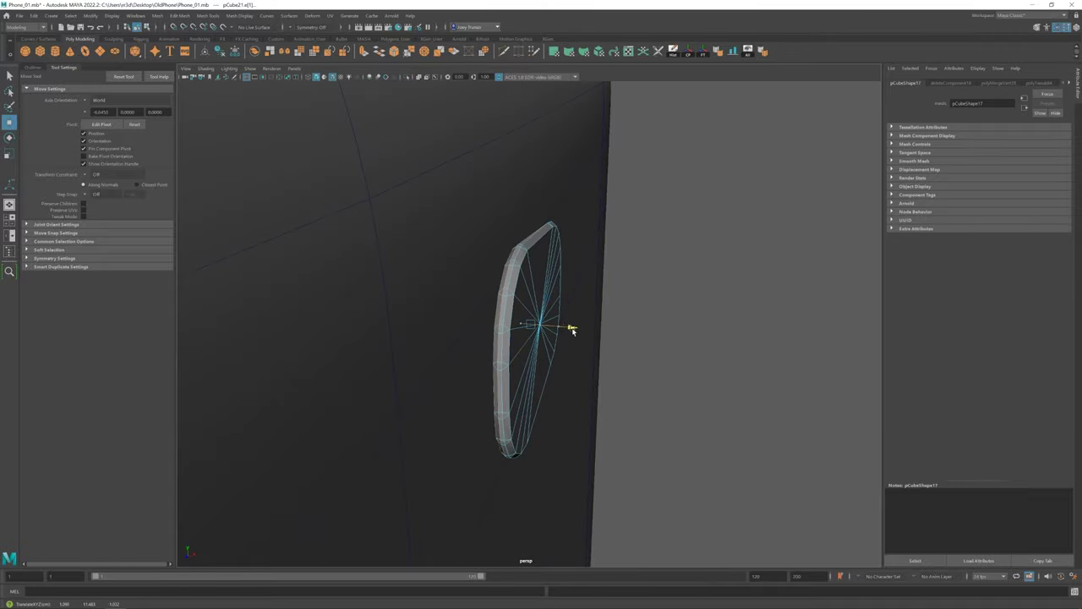
pyautogui.press('F8')
pyautogui.moveTo(558, 301)
pyautogui.keyDown('alt'); pyautogui.mouseDown()
pyautogui.moveTo(510, 358)
pyautogui.moveTo(713, 286)
pyautogui.moveTo(547, 291)
pyautogui.mouseUp(); pyautogui.keyUp('alt')
# Step: Rotate the oval button back against the body and check the body's top face
pyautogui.press('e')
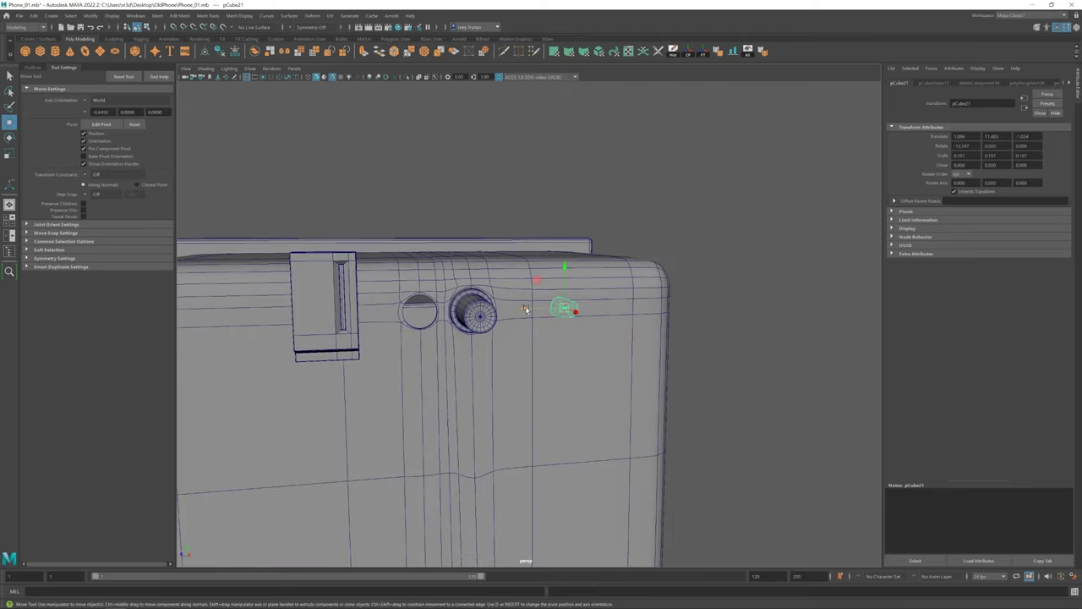
pyautogui.moveTo(488, 311)
pyautogui.mouseDown()
pyautogui.moveTo(476, 307)
pyautogui.moveTo(527, 292)
pyautogui.moveTo(498, 247)
pyautogui.mouseUp()
pyautogui.scroll(-3, 495, 321)
pyautogui.press('F9')
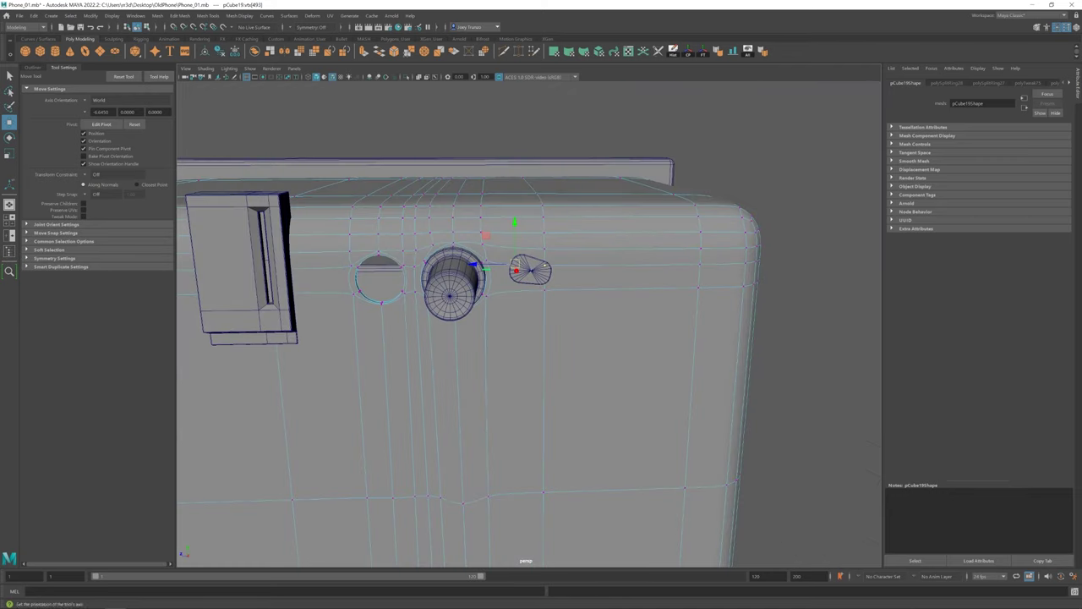
pyautogui.scroll(5, 496, 255)
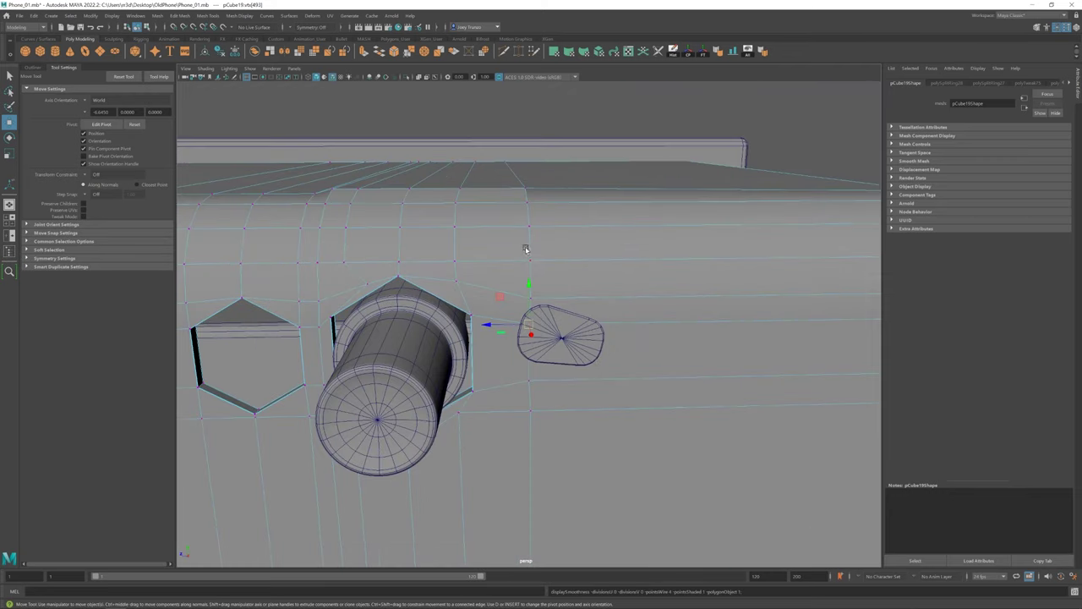
pyautogui.scroll(-4, 496, 255)
pyautogui.keyDown('shift'); pyautogui.moveTo(541, 279); pyautogui.dragTo(578, 292, button='right'); pyautogui.keyUp('shift')
pyautogui.click(597, 290)
pyautogui.scroll(-5, 597, 290)
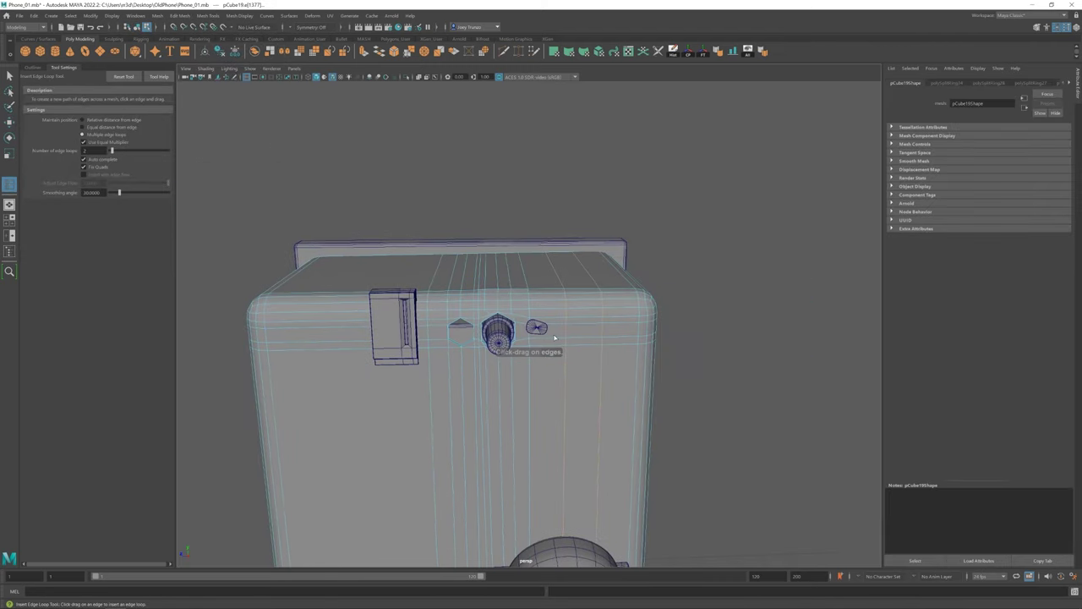
pyautogui.scroll(3, 519, 300)
pyautogui.moveTo(513, 300)
pyautogui.keyDown('alt'); pyautogui.mouseDown()
pyautogui.moveTo(483, 290)
pyautogui.moveTo(491, 307)
pyautogui.moveTo(540, 308)
pyautogui.moveTo(491, 311)
pyautogui.moveTo(483, 271)
pyautogui.moveTo(541, 305)
pyautogui.moveTo(565, 336)
pyautogui.moveTo(542, 254)
pyautogui.mouseUp(); pyautogui.keyUp('alt')
# Step: Rescale the oval button to 0.178 and adjust an edge on its rim
pyautogui.press('F8')
pyautogui.click(510, 263)
pyautogui.press('r')
pyautogui.press('f')
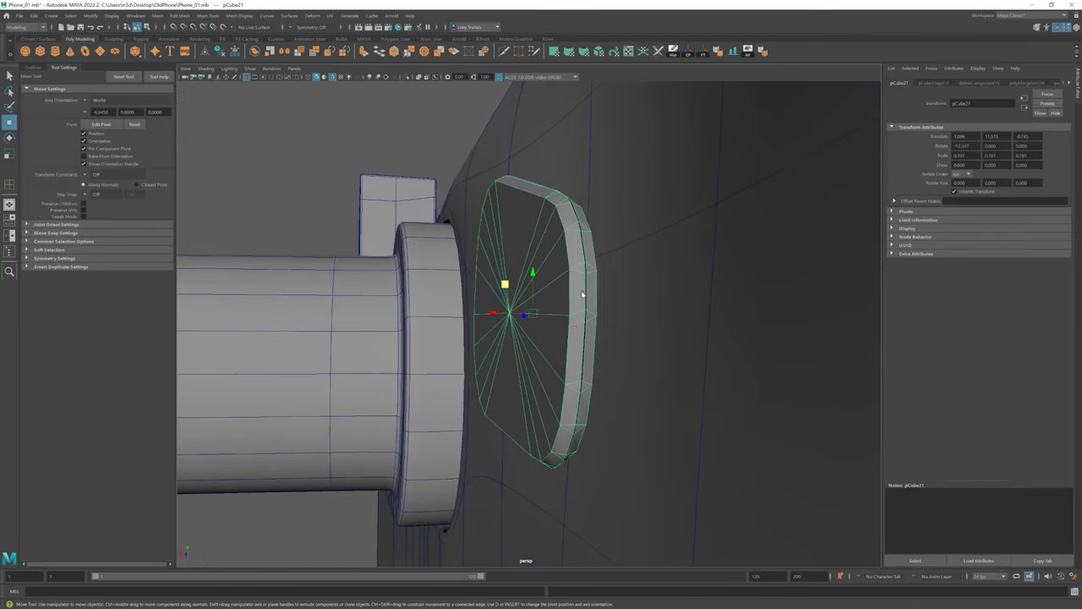
pyautogui.press('F10')
pyautogui.click(532, 192)
pyautogui.press('w')
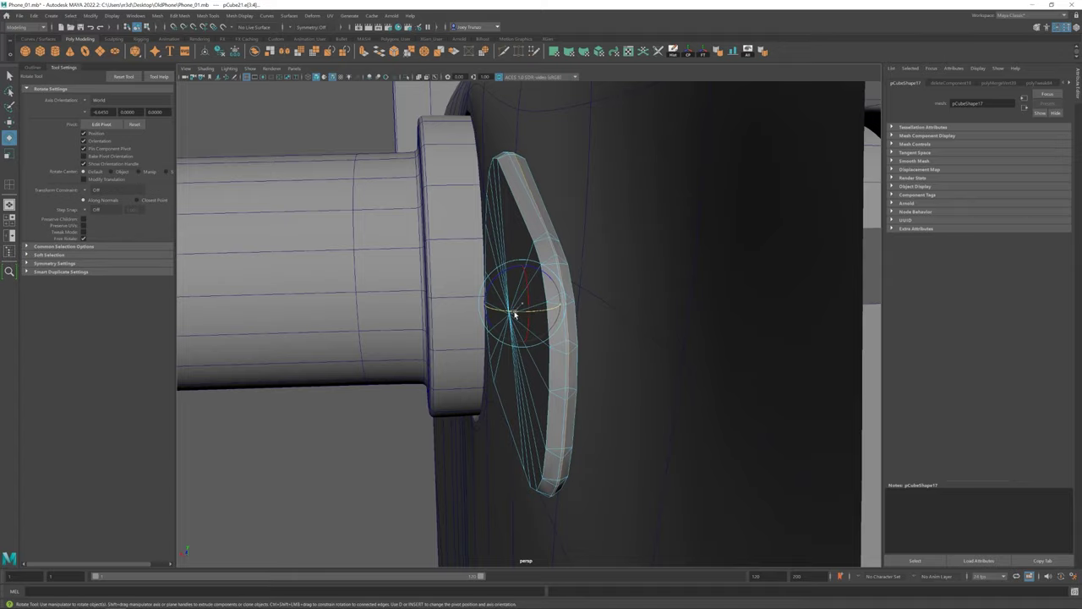
pyautogui.moveTo(515, 314)
pyautogui.keyDown('alt'); pyautogui.mouseDown()
pyautogui.moveTo(623, 330)
pyautogui.moveTo(556, 339)
pyautogui.moveTo(479, 310)
pyautogui.moveTo(386, 321)
pyautogui.moveTo(504, 335)
pyautogui.moveTo(508, 314)
pyautogui.moveTo(556, 321)
pyautogui.moveTo(563, 273)
pyautogui.moveTo(534, 302)
pyautogui.moveTo(551, 358)
pyautogui.moveTo(572, 365)
pyautogui.moveTo(556, 309)
pyautogui.moveTo(499, 314)
pyautogui.moveTo(537, 358)
pyautogui.moveTo(541, 322)
pyautogui.moveTo(502, 322)
pyautogui.moveTo(514, 314)
pyautogui.moveTo(563, 353)
pyautogui.mouseUp(); pyautogui.keyUp('alt')
pyautogui.press('F8')
pyautogui.press('r')
# Step: Move the oval button so it sits flush against the body beside the knob
pyautogui.click(580, 341)
pyautogui.click(535, 327)
pyautogui.press('w')
pyautogui.moveTo(500, 341); pyautogui.dragTo(516, 330, button='right')
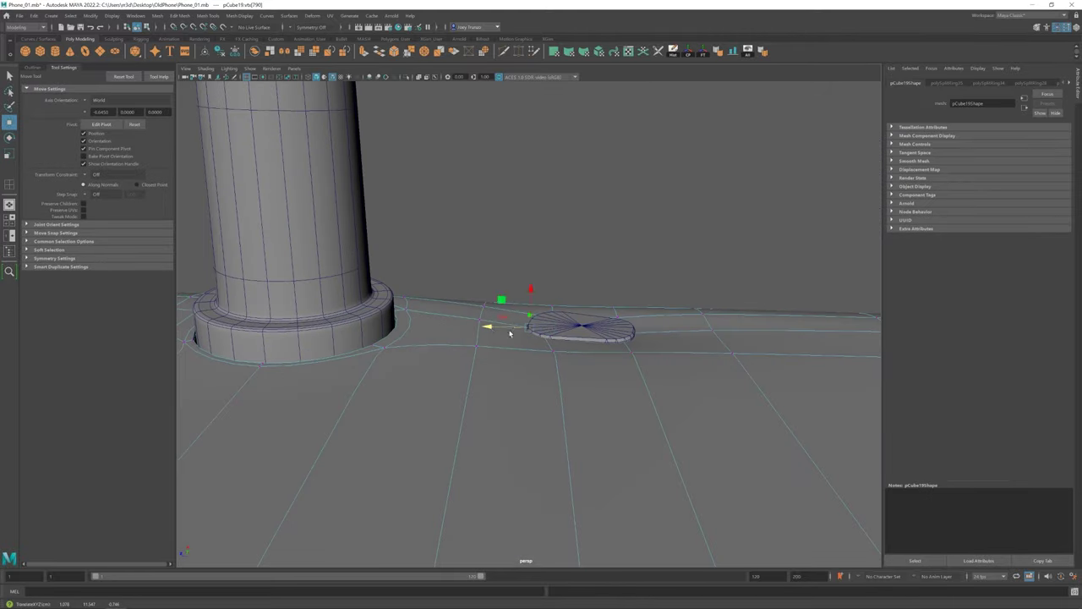
pyautogui.moveTo(528, 296)
pyautogui.keyDown('alt'); pyautogui.mouseDown()
pyautogui.moveTo(508, 292)
pyautogui.moveTo(759, 186)
pyautogui.mouseUp(); pyautogui.keyUp('alt')
# Step: Insert edge loops on the upper section of the phone body (pCube19)
pyautogui.scroll(-3, 691, 186)
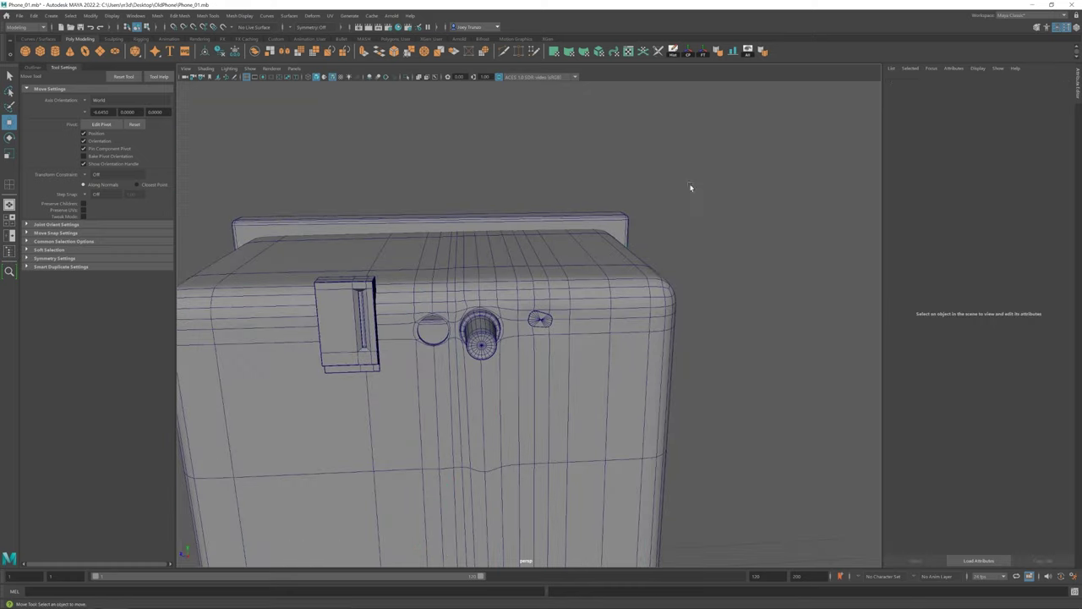
pyautogui.moveTo(691, 186)
pyautogui.keyDown('alt'); pyautogui.mouseDown()
pyautogui.moveTo(592, 317)
pyautogui.moveTo(516, 322)
pyautogui.moveTo(573, 309)
pyautogui.moveTo(626, 394)
pyautogui.moveTo(605, 355)
pyautogui.moveTo(520, 288)
pyautogui.mouseUp(); pyautogui.keyUp('alt')
pyautogui.click(605, 355)
pyautogui.click(244, 82)
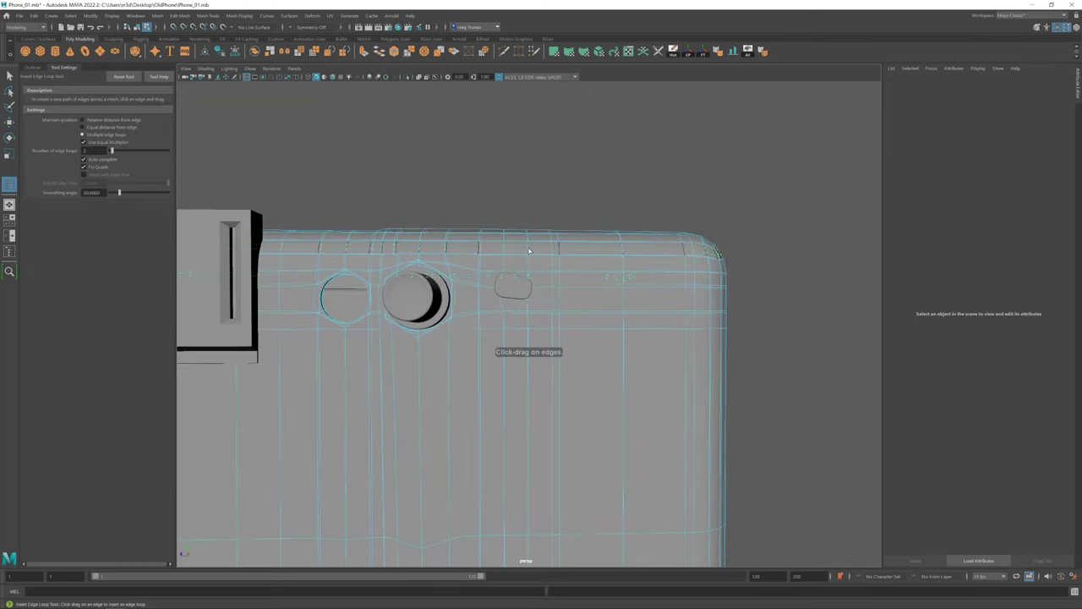
pyautogui.keyDown('alt'); pyautogui.moveTo(508, 338); pyautogui.dragTo(536, 245); pyautogui.keyUp('alt')
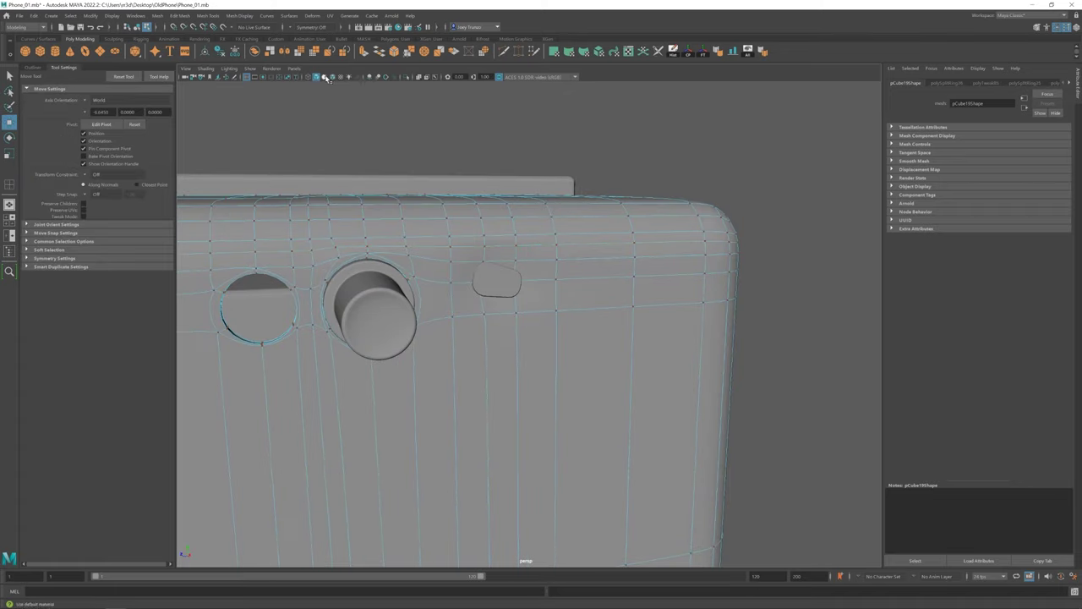
pyautogui.keyDown('alt'); pyautogui.moveTo(507, 338); pyautogui.dragTo(409, 362); pyautogui.keyUp('alt')
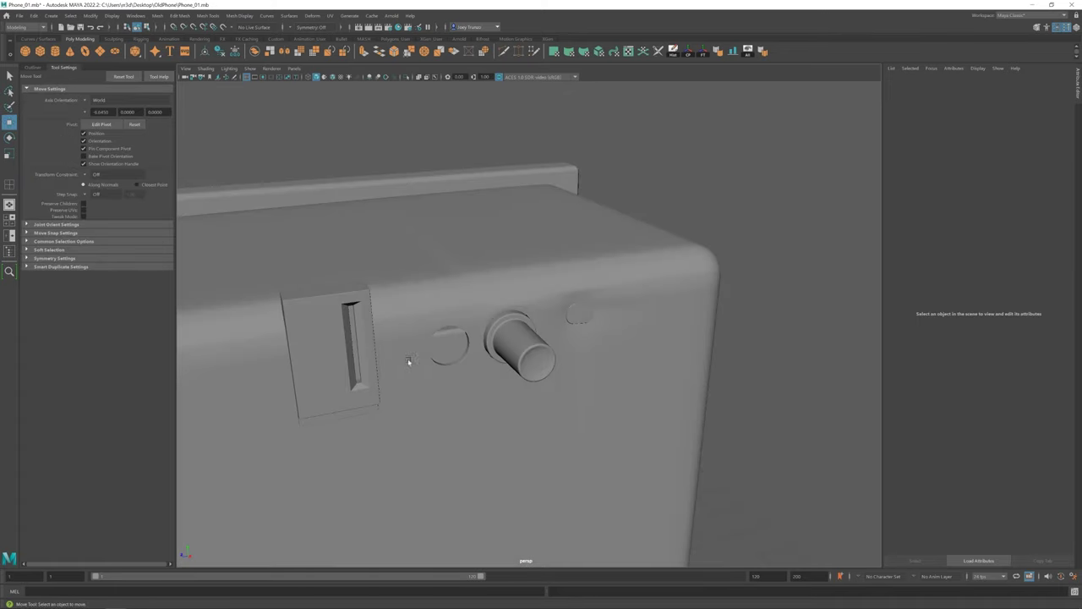
pyautogui.click(408, 362)
pyautogui.keyDown('alt'); pyautogui.moveTo(430, 278); pyautogui.dragTo(471, 285); pyautogui.keyUp('alt')
# Step: In the enlarged side view, select and adjust the vertices along the body's top edge
pyautogui.press('space')
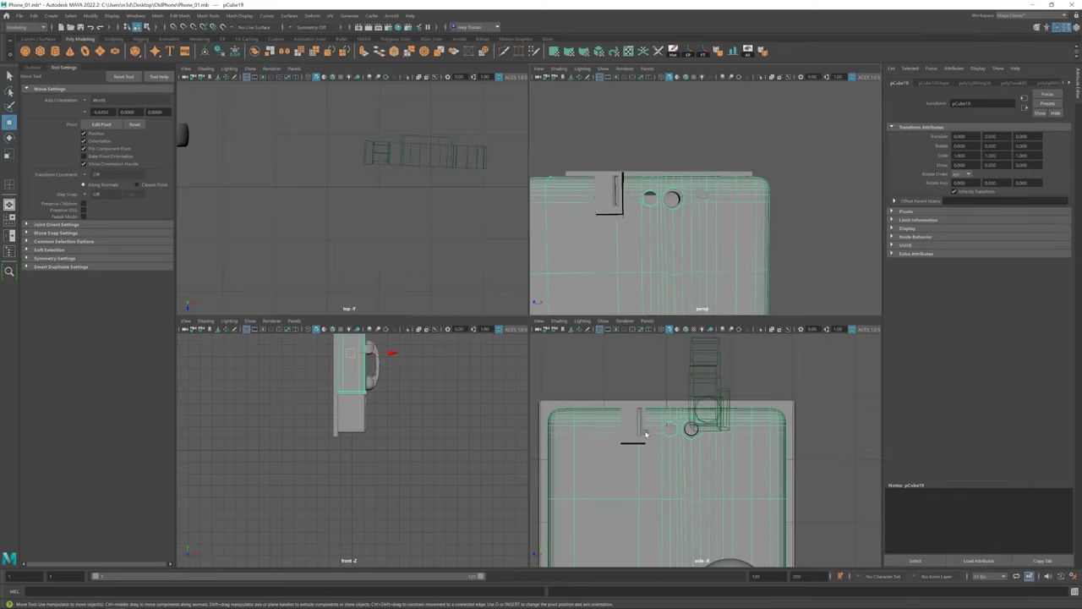
pyautogui.press('space')
pyautogui.click(462, 279)
pyautogui.moveTo(827, 302); pyautogui.dragTo(827, 303)
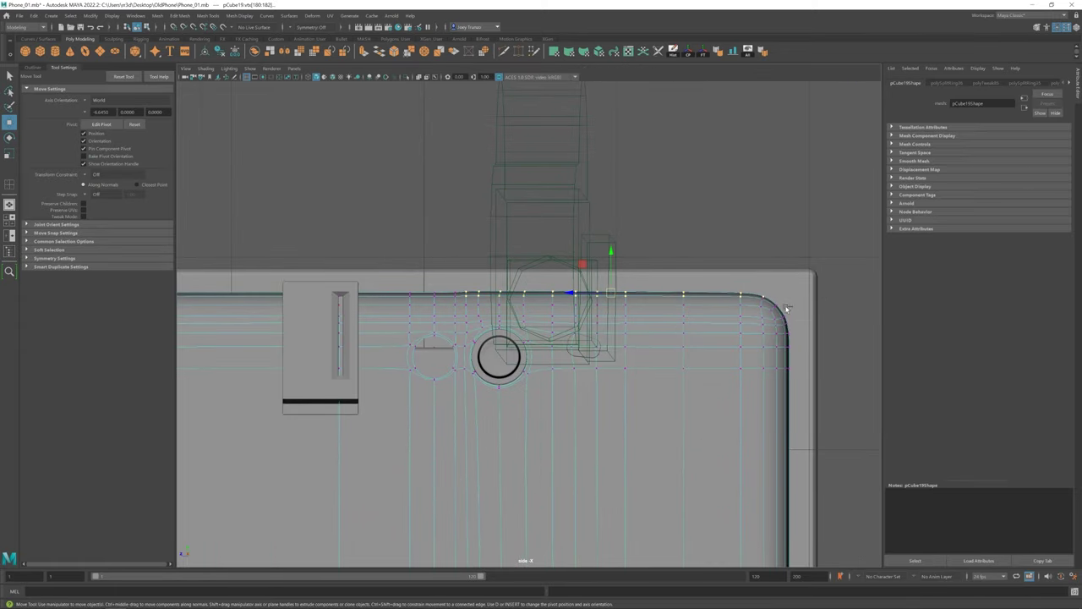
pyautogui.scroll(3, 662, 316)
pyautogui.scroll(-3, 620, 358)
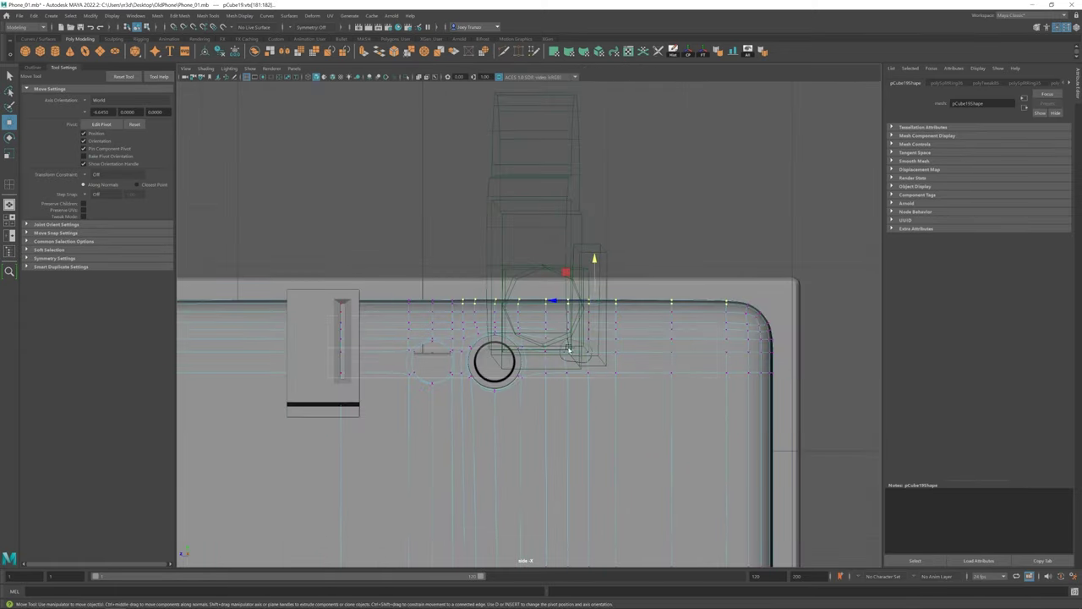
pyautogui.scroll(2, 516, 324)
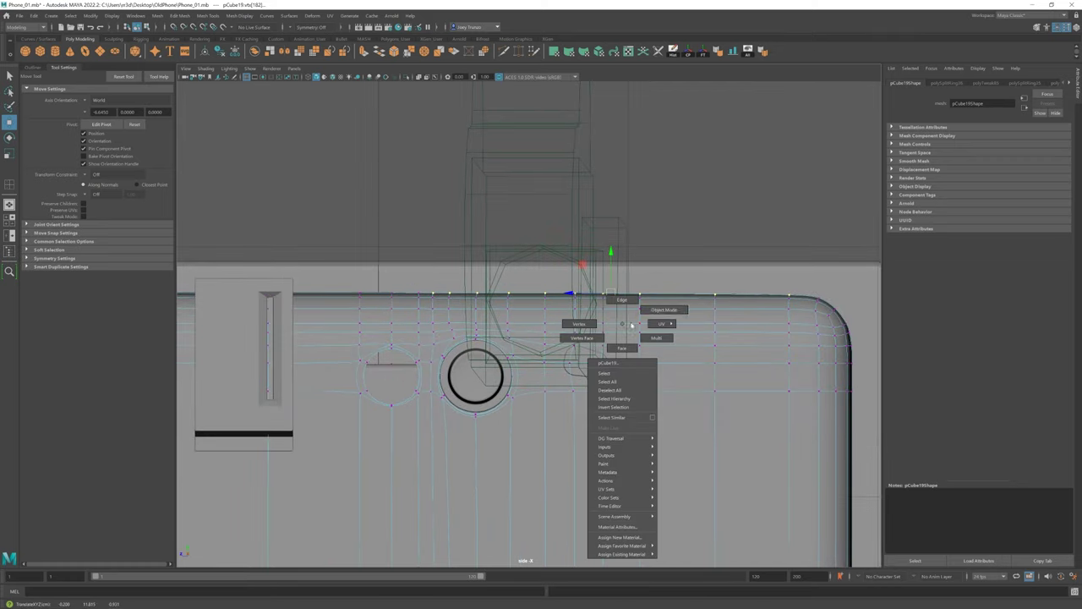
pyautogui.moveTo(631, 324); pyautogui.dragTo(664, 310, button='right')
# Step: Pick and check a vertex on the body's top from several angles
pyautogui.keyDown('alt'); pyautogui.moveTo(595, 392); pyautogui.dragTo(501, 353); pyautogui.keyUp('alt')
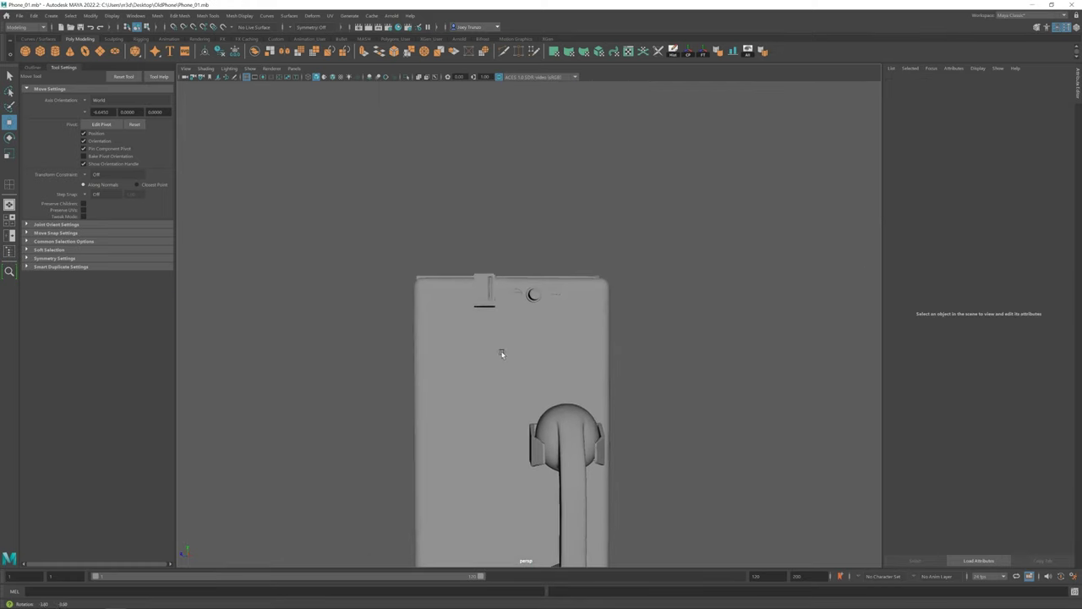
pyautogui.scroll(4, 501, 353)
pyautogui.click(550, 310)
pyautogui.moveTo(551, 310)
pyautogui.keyDown('alt'); pyautogui.mouseDown()
pyautogui.moveTo(673, 378)
pyautogui.moveTo(539, 356)
pyautogui.mouseUp(); pyautogui.keyUp('alt')
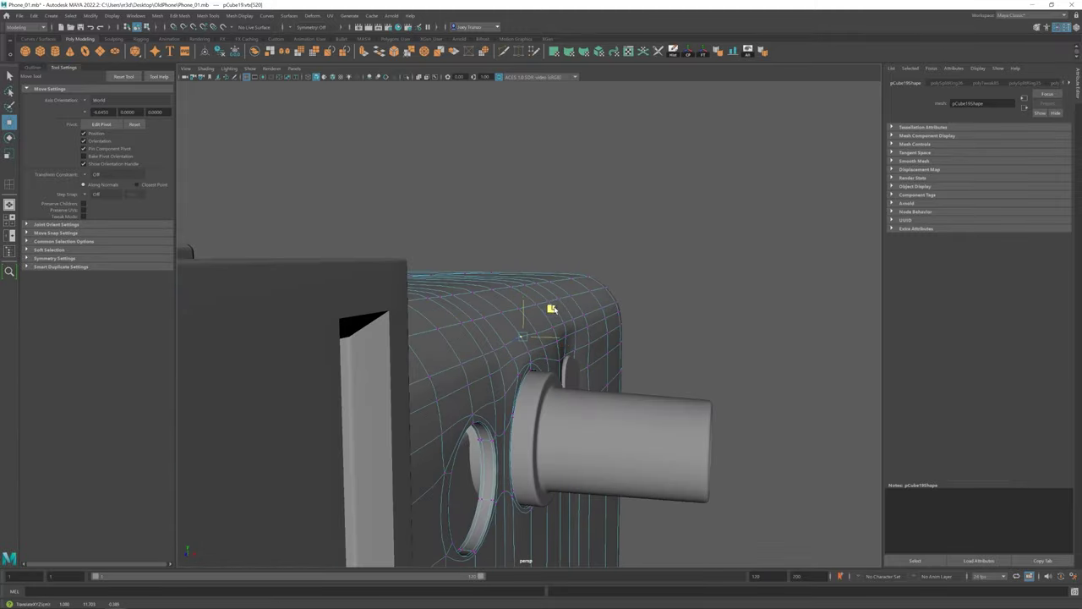
pyautogui.moveTo(550, 309)
pyautogui.keyDown('alt'); pyautogui.mouseDown()
pyautogui.moveTo(479, 401)
pyautogui.moveTo(478, 364)
pyautogui.mouseUp(); pyautogui.keyUp('alt')
pyautogui.click(508, 356)
# Step: Select and inspect vertices and edges on the body's front near the holes
pyautogui.click(513, 394)
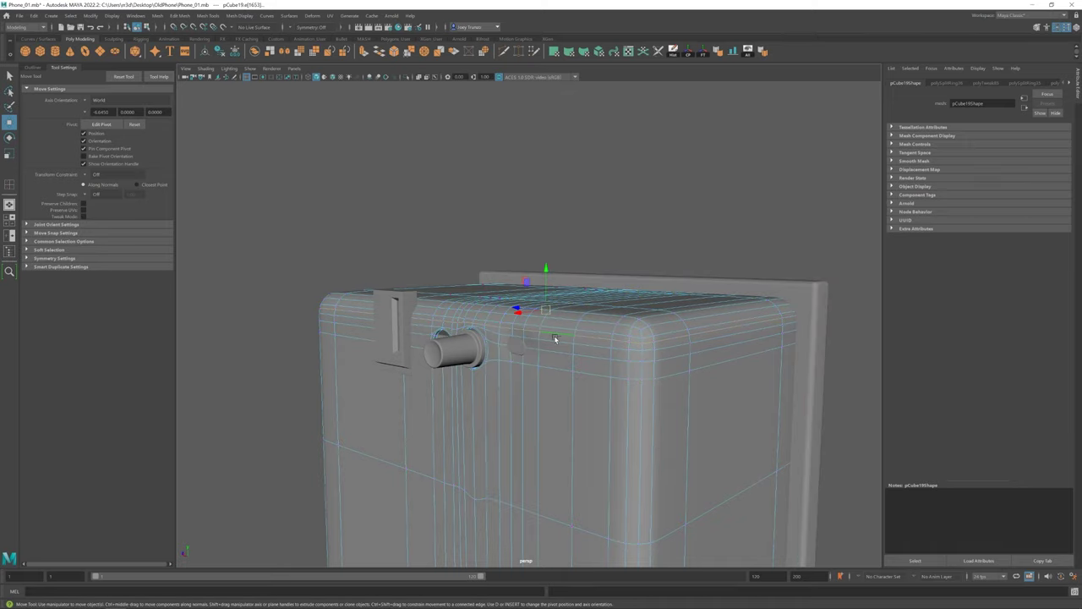
pyautogui.keyDown('alt'); pyautogui.moveTo(543, 328); pyautogui.dragTo(576, 339); pyautogui.keyUp('alt')
pyautogui.click(518, 327)
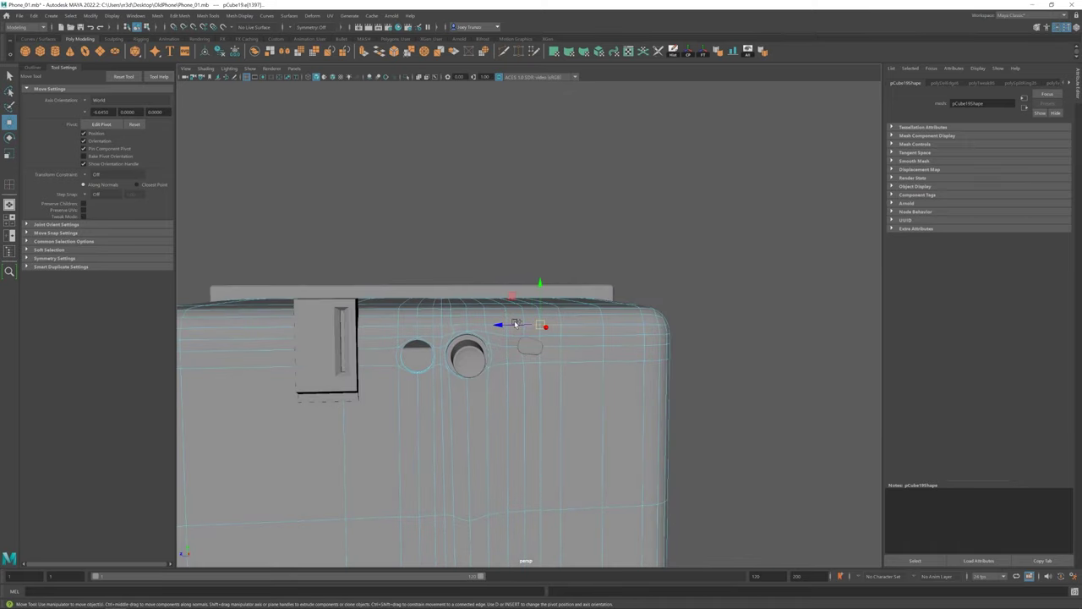
pyautogui.click(677, 375)
pyautogui.moveTo(676, 375)
pyautogui.keyDown('alt'); pyautogui.mouseDown()
pyautogui.moveTo(611, 369)
pyautogui.moveTo(493, 387)
pyautogui.moveTo(550, 330)
pyautogui.moveTo(580, 394)
pyautogui.mouseUp(); pyautogui.keyUp('alt')
pyautogui.click(532, 382)
pyautogui.click(550, 330)
# Step: Reselect the phone body and isolate it so only the body is shown
pyautogui.scroll(5, 487, 464)
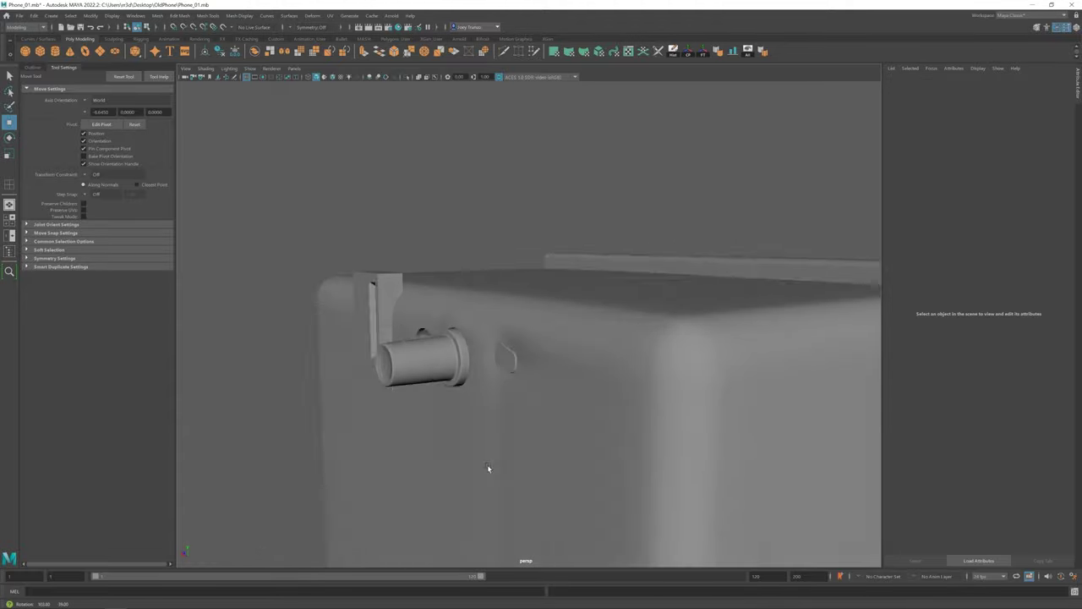
pyautogui.scroll(2, 482, 468)
pyautogui.click(482, 467)
pyautogui.keyDown('alt'); pyautogui.moveTo(482, 468); pyautogui.dragTo(536, 240); pyautogui.keyUp('alt')
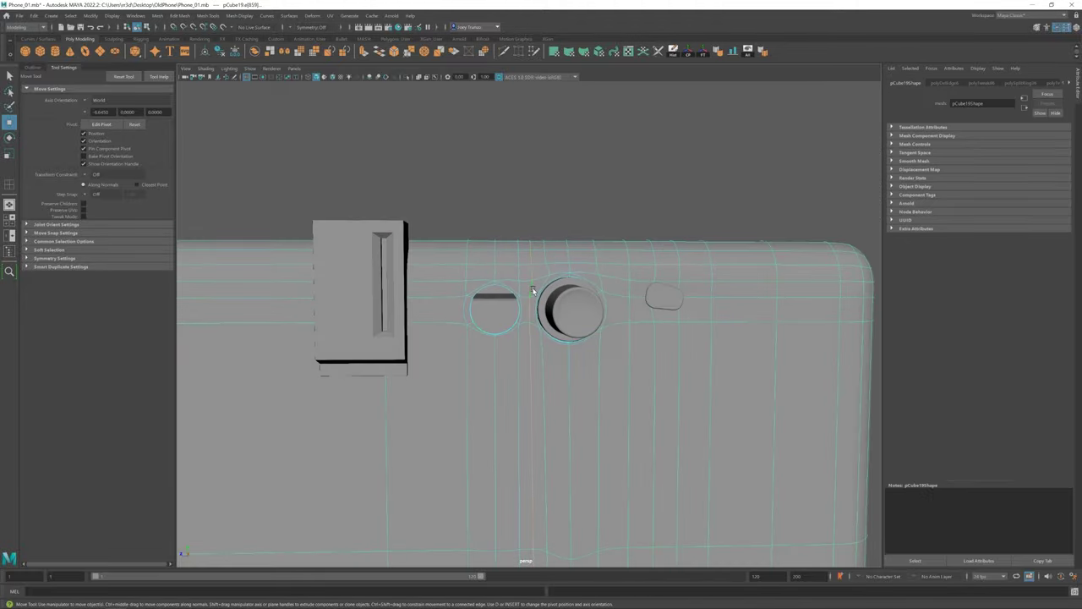
pyautogui.scroll(-3, 732, 140)
pyautogui.click(732, 140)
pyautogui.keyDown('alt'); pyautogui.moveTo(732, 140); pyautogui.dragTo(592, 254); pyautogui.keyUp('alt')
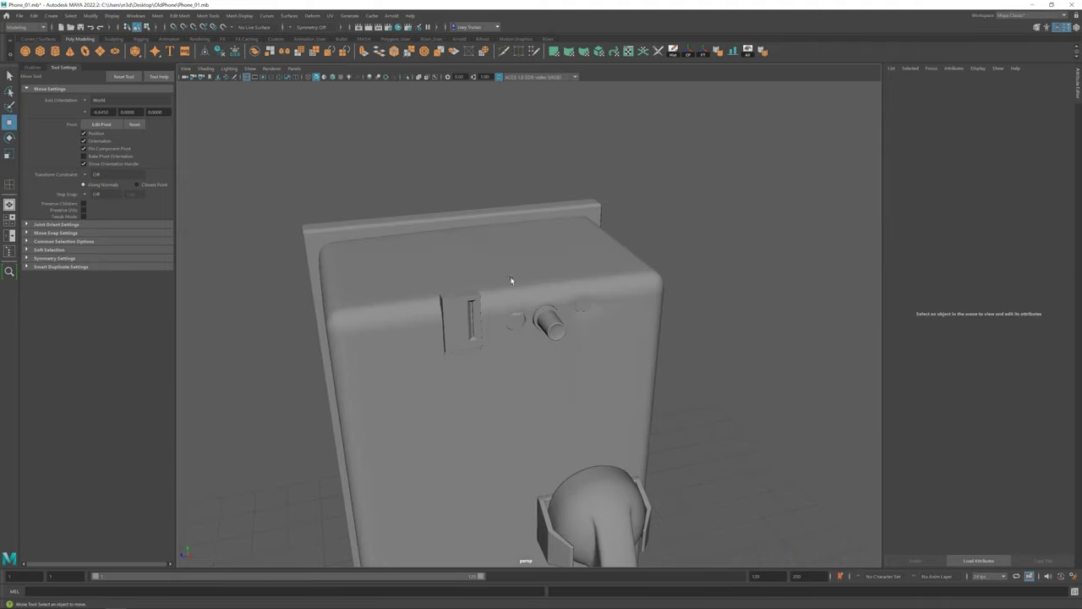
pyautogui.click(541, 287)
pyautogui.moveTo(541, 288)
pyautogui.keyDown('alt'); pyautogui.mouseDown()
pyautogui.moveTo(530, 268)
pyautogui.moveTo(635, 208)
pyautogui.moveTo(532, 259)
pyautogui.moveTo(532, 381)
pyautogui.mouseUp(); pyautogui.keyUp('alt')
pyautogui.hotkey('ctrl', '1')
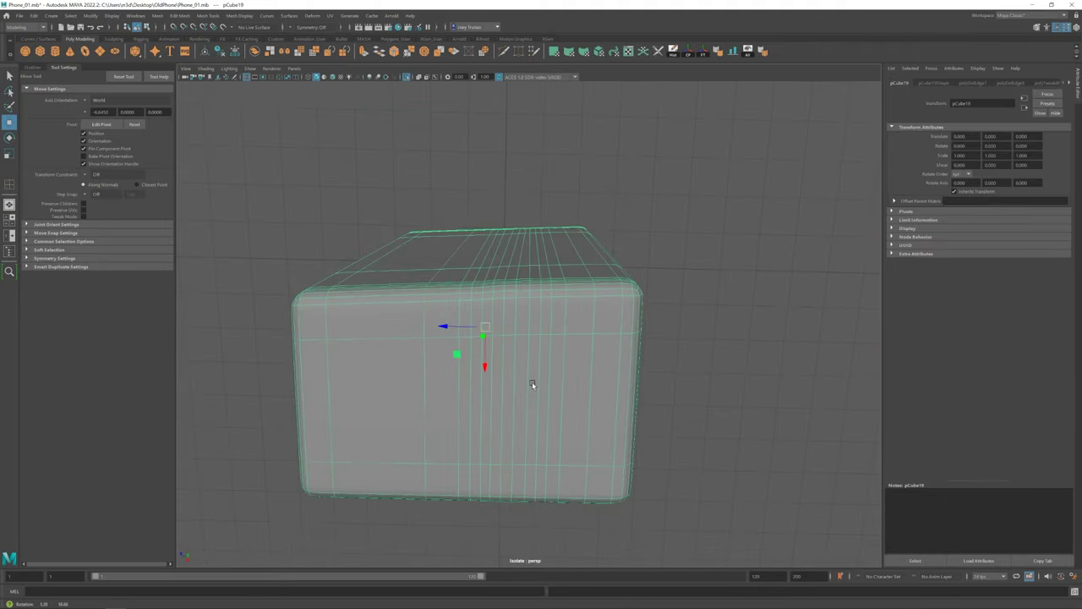
pyautogui.scroll(-3, 518, 369)
pyautogui.keyDown('alt'); pyautogui.moveTo(518, 369); pyautogui.dragTo(531, 359, button='middle'); pyautogui.keyUp('alt')
pyautogui.press('F10')
pyautogui.click(533, 360)
pyautogui.press('r')
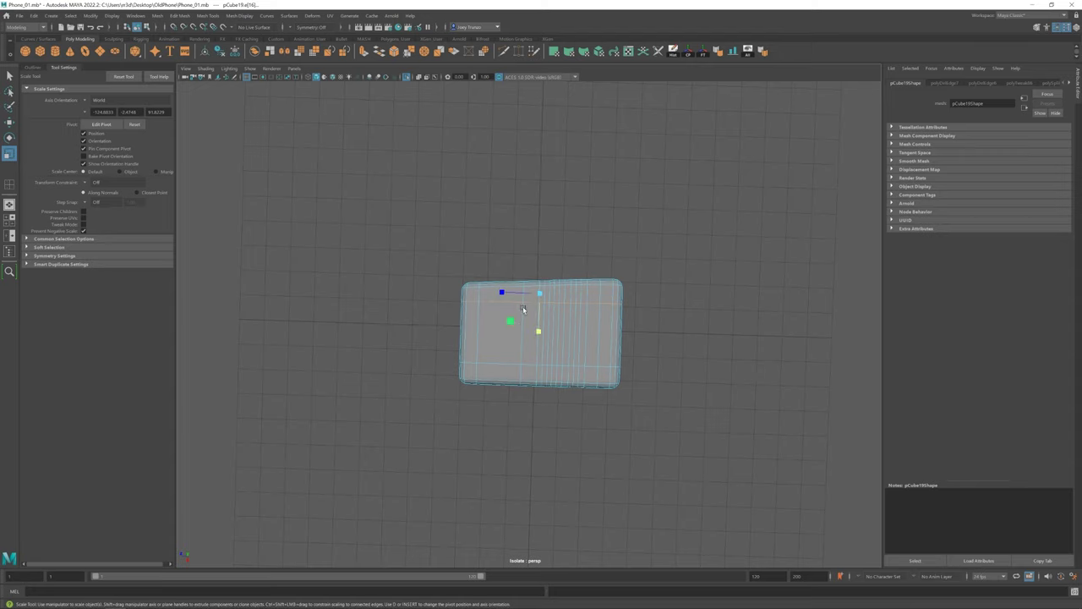
pyautogui.press('w')
pyautogui.moveTo(523, 310)
pyautogui.keyDown('alt'); pyautogui.mouseDown()
pyautogui.moveTo(551, 350)
pyautogui.moveTo(652, 319)
pyautogui.moveTo(553, 344)
pyautogui.moveTo(512, 330)
pyautogui.moveTo(532, 271)
pyautogui.moveTo(595, 280)
pyautogui.mouseUp(); pyautogui.keyUp('alt')
pyautogui.click(512, 327)
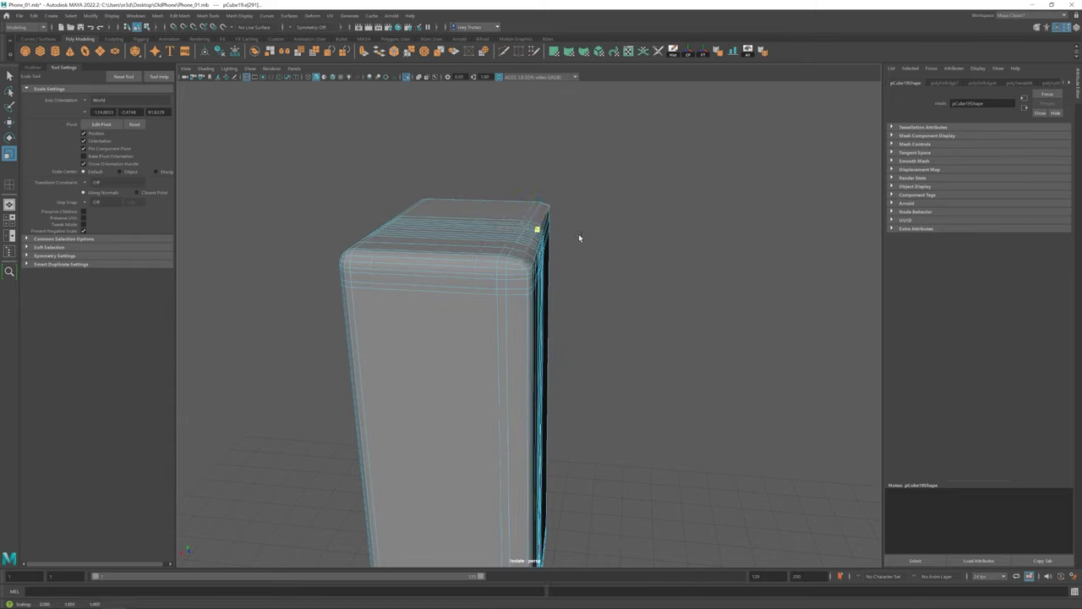
pyautogui.moveTo(579, 238)
pyautogui.keyDown('alt'); pyautogui.mouseDown()
pyautogui.moveTo(442, 249)
pyautogui.moveTo(515, 251)
pyautogui.moveTo(551, 297)
pyautogui.moveTo(570, 298)
pyautogui.mouseUp(); pyautogui.keyUp('alt')
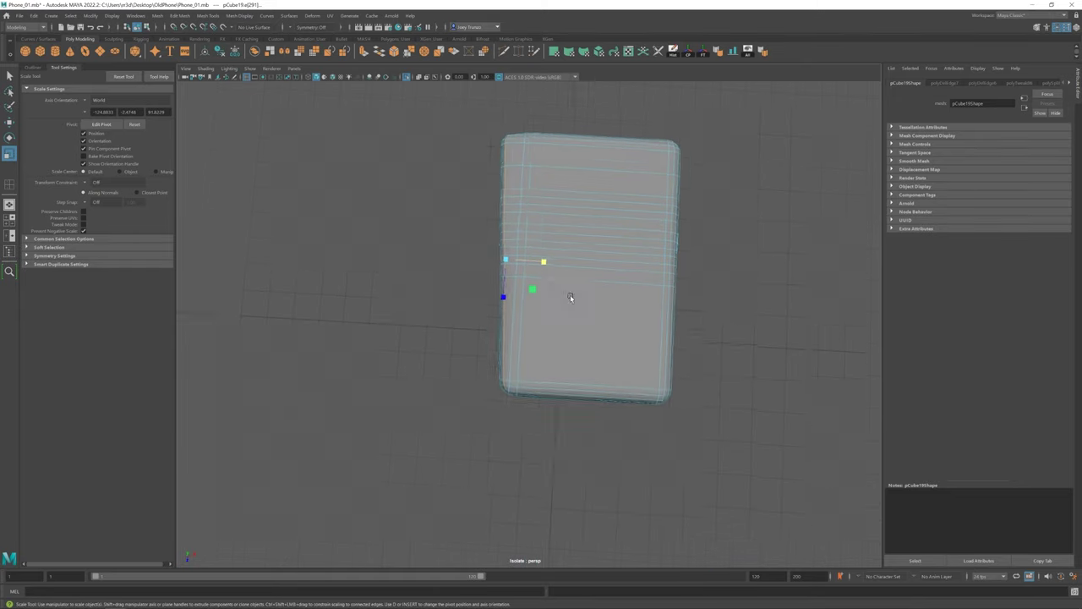
pyautogui.moveTo(532, 241); pyautogui.dragTo(532, 212, button='right')
pyautogui.press('w')
pyautogui.keyDown('alt'); pyautogui.moveTo(532, 212); pyautogui.dragTo(566, 428); pyautogui.keyUp('alt')
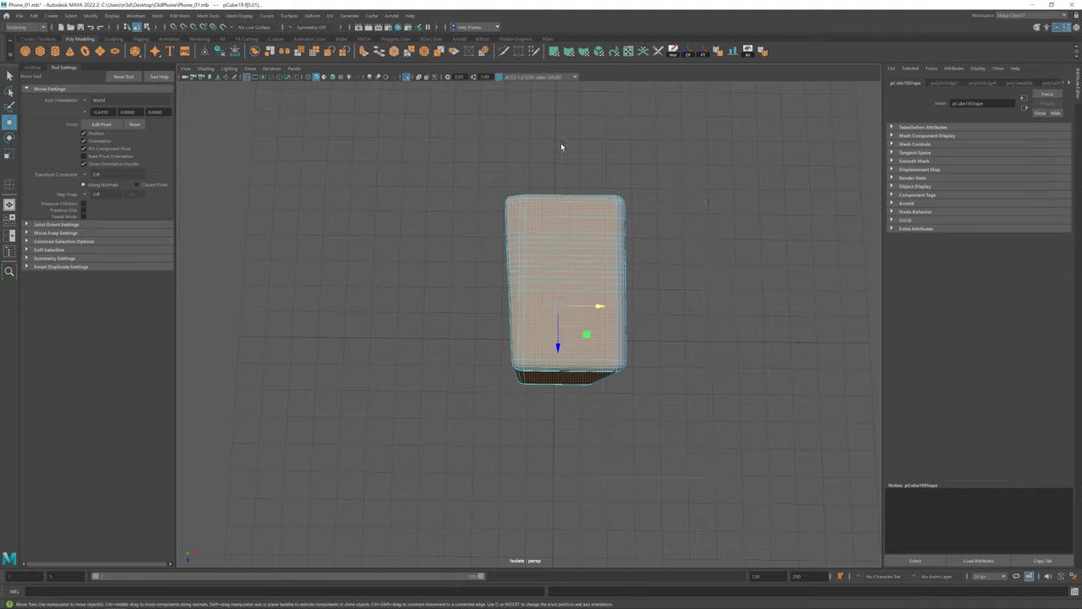
pyautogui.moveTo(560, 294)
pyautogui.keyDown('alt'); pyautogui.mouseDown()
pyautogui.moveTo(604, 237)
pyautogui.moveTo(580, 285)
pyautogui.moveTo(550, 270)
pyautogui.moveTo(572, 244)
pyautogui.moveTo(561, 225)
pyautogui.mouseUp(); pyautogui.keyUp('alt')
pyautogui.click(552, 249)
pyautogui.click(549, 266)
pyautogui.moveTo(549, 266)
pyautogui.keyDown('alt'); pyautogui.mouseDown()
pyautogui.moveTo(583, 311)
pyautogui.moveTo(472, 288)
pyautogui.mouseUp(); pyautogui.keyUp('alt')
pyautogui.click(566, 331)
pyautogui.hotkey('ctrl', '1')
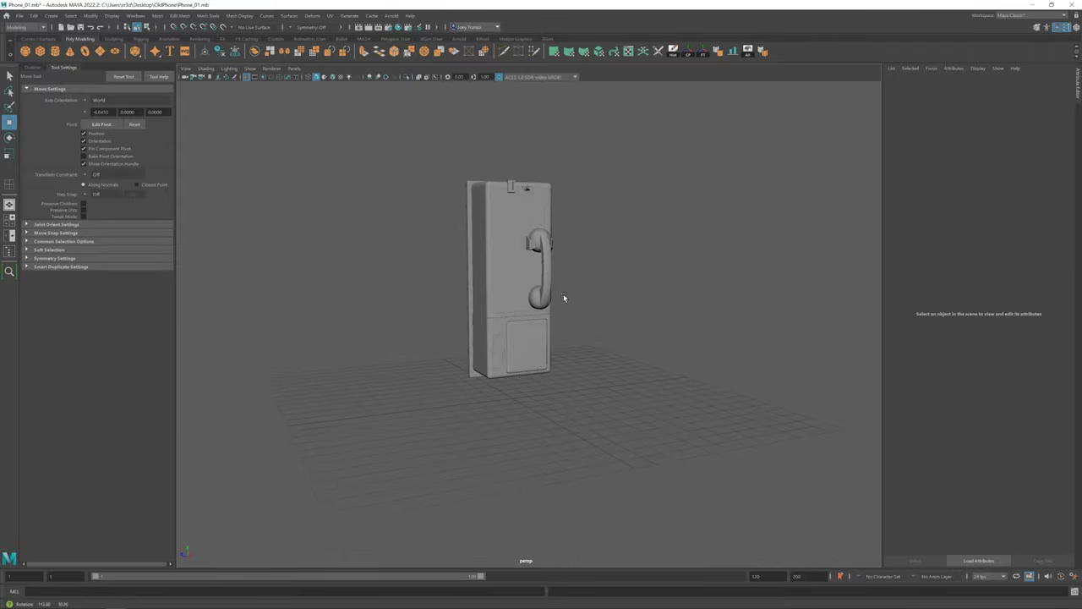
pyautogui.keyDown('alt'); pyautogui.moveTo(563, 297); pyautogui.dragTo(493, 310); pyautogui.keyUp('alt')
pyautogui.scroll(5, 530, 345)
pyautogui.keyDown('alt'); pyautogui.moveTo(529, 345); pyautogui.dragTo(529, 279); pyautogui.keyUp('alt')
pyautogui.click(550, 292)
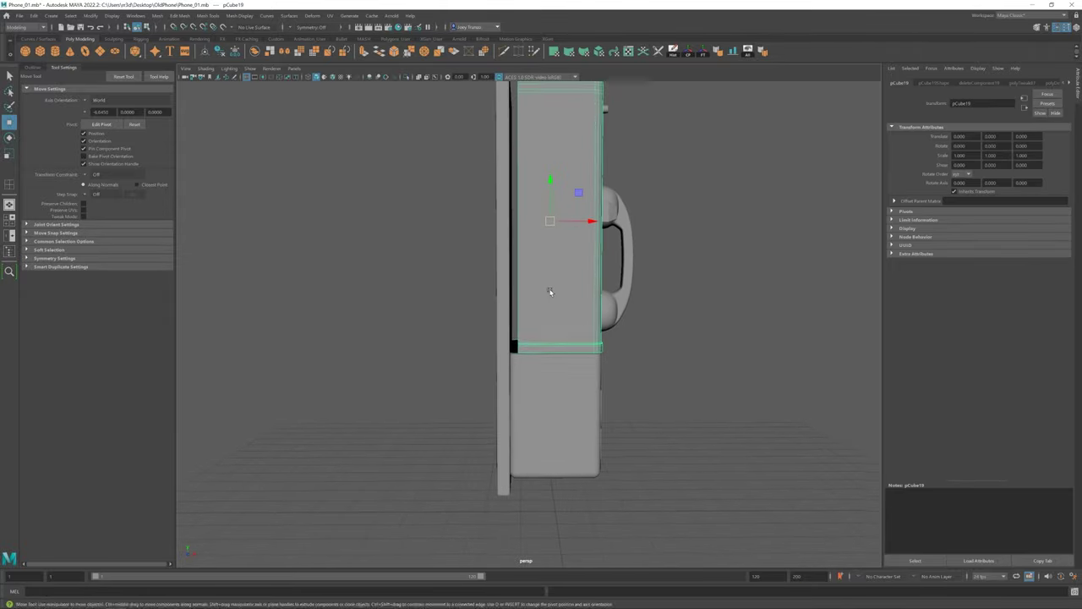
pyautogui.scroll(2, 549, 291)
pyautogui.moveTo(551, 256); pyautogui.dragTo(584, 246, button='right')
pyautogui.doubleClick(515, 332)
pyautogui.keyDown('alt'); pyautogui.moveTo(514, 331); pyautogui.dragTo(681, 333); pyautogui.keyUp('alt')
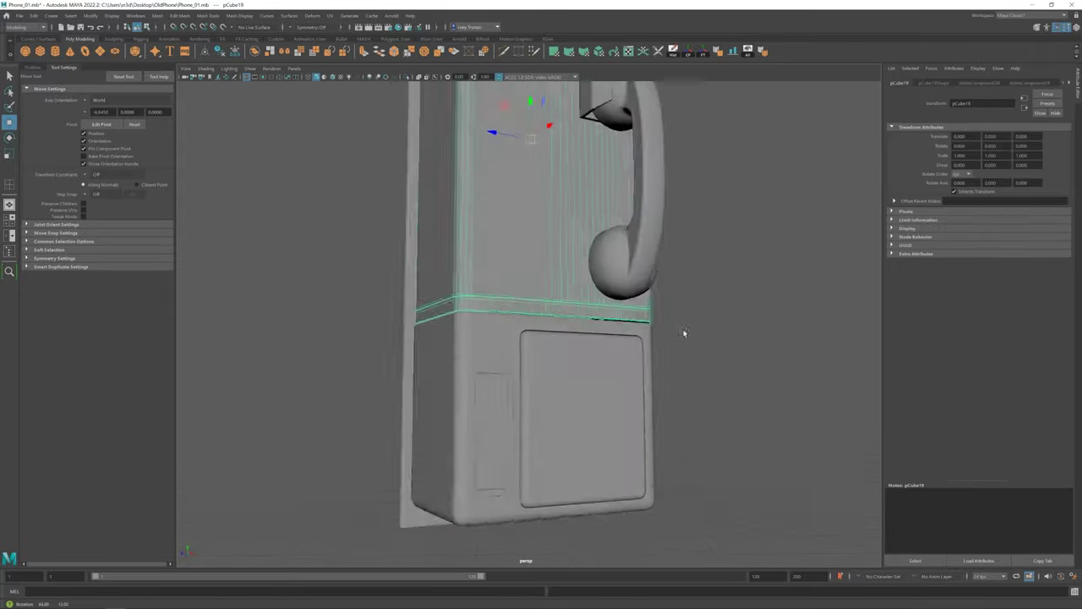
pyautogui.scroll(5, 564, 294)
pyautogui.moveTo(494, 266)
pyautogui.mouseDown(button='right')
pyautogui.moveTo(499, 321)
pyautogui.moveTo(507, 248)
pyautogui.mouseUp(button='right')
pyautogui.scroll(-5, 567, 300)
pyautogui.keyDown('alt'); pyautogui.moveTo(508, 248); pyautogui.dragTo(575, 380); pyautogui.keyUp('alt')
pyautogui.click(575, 380)
pyautogui.scroll(5, 724, 412)
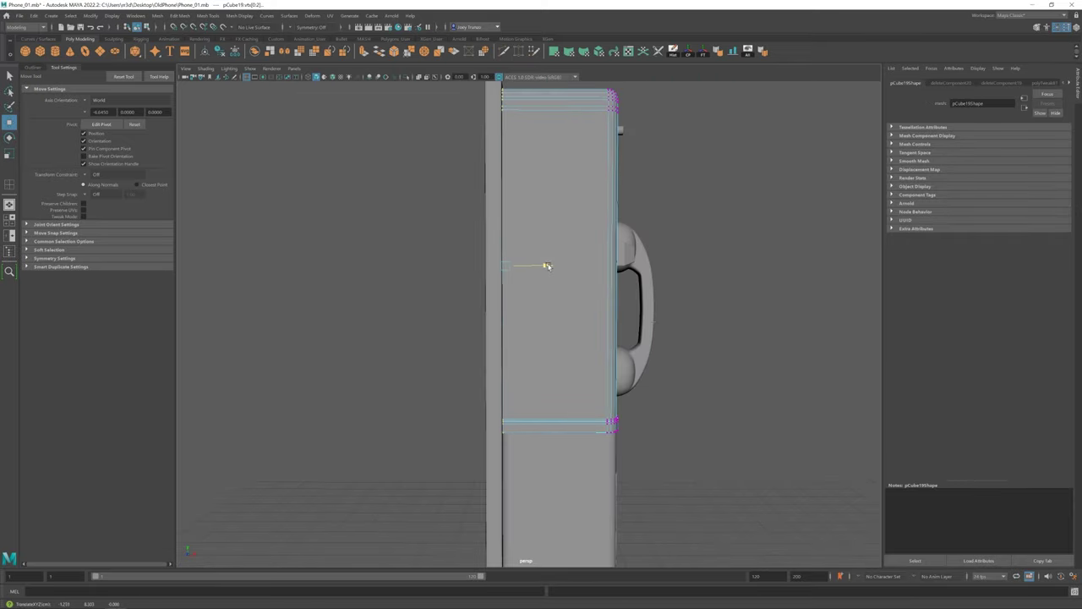
pyautogui.scroll(-5, 560, 341)
pyautogui.click(592, 389)
pyautogui.keyDown('alt'); pyautogui.moveTo(592, 389); pyautogui.dragTo(607, 415); pyautogui.keyUp('alt')
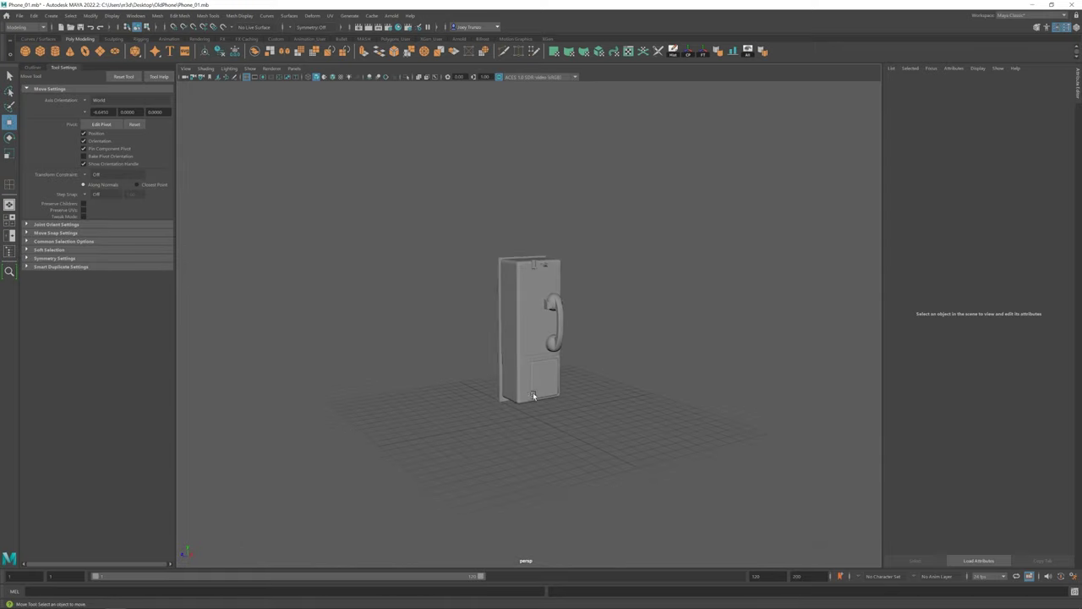
pyautogui.scroll(3, 533, 396)
pyautogui.keyDown('alt'); pyautogui.moveTo(533, 396); pyautogui.dragTo(548, 367); pyautogui.keyUp('alt')
pyautogui.click(548, 367)
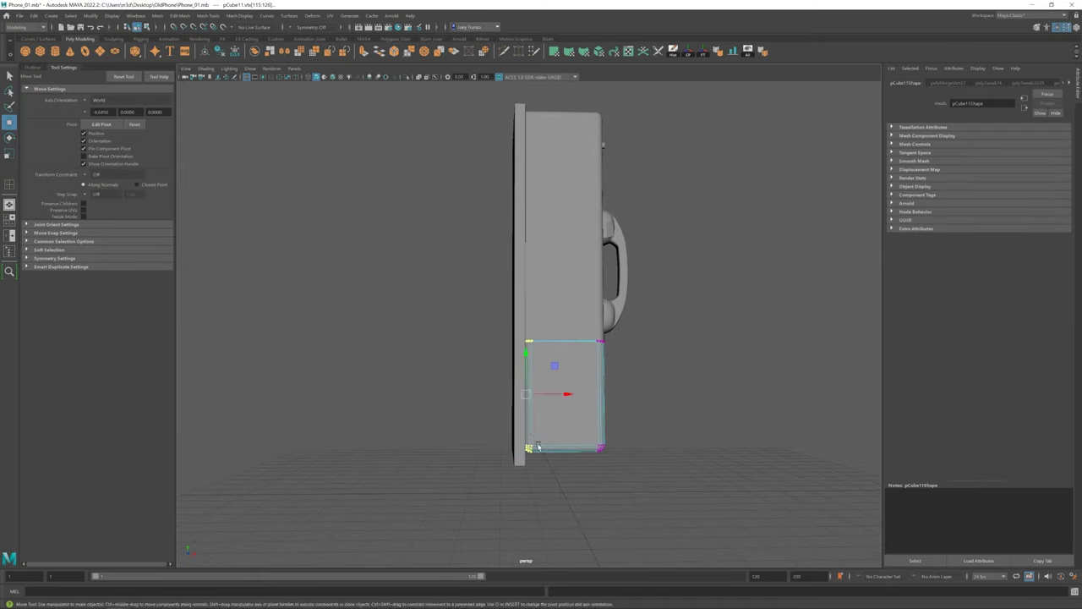
pyautogui.scroll(-5, 560, 395)
pyautogui.click(559, 395)
pyautogui.keyDown('alt'); pyautogui.moveTo(560, 395); pyautogui.dragTo(512, 373); pyautogui.keyUp('alt')
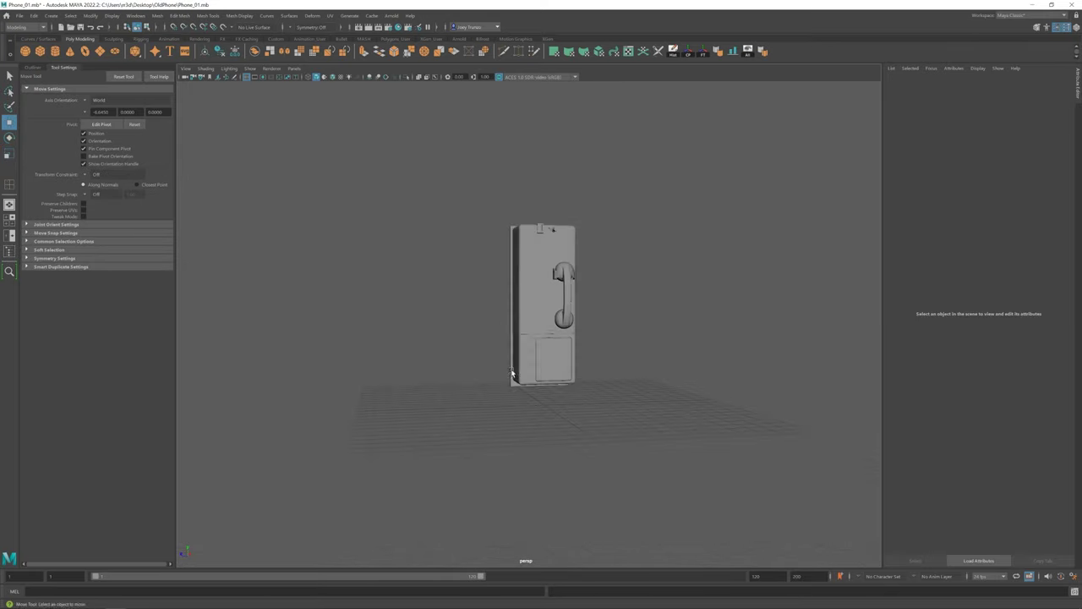
pyautogui.keyDown('alt'); pyautogui.moveTo(639, 423); pyautogui.dragTo(628, 379); pyautogui.keyUp('alt')
pyautogui.scroll(3, 679, 364)
pyautogui.click(592, 338)
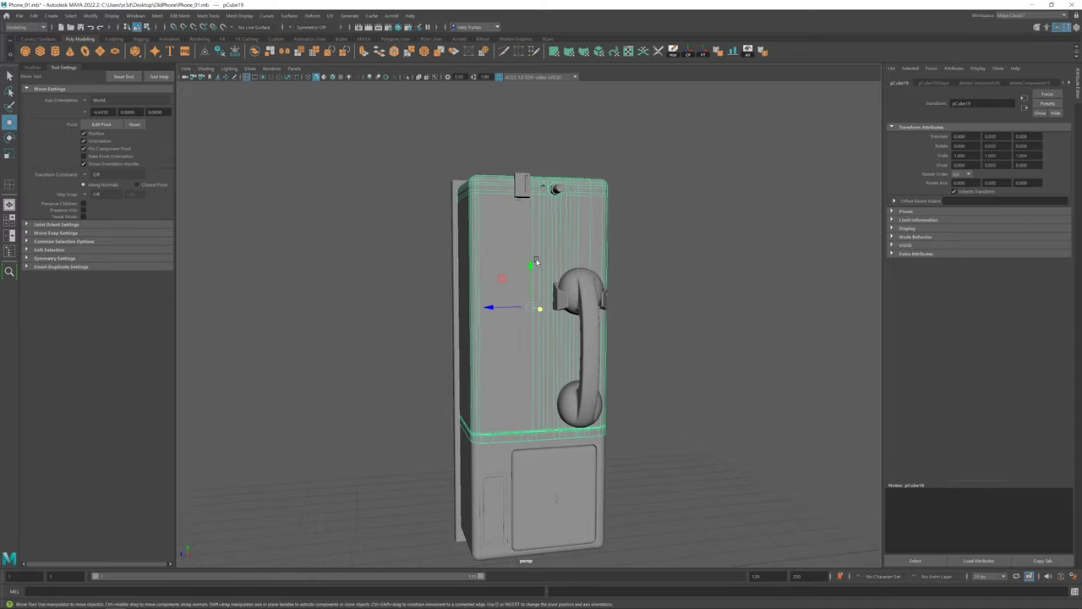
pyautogui.click(727, 276)
pyautogui.scroll(2, 728, 277)
pyautogui.scroll(-2, 727, 277)
pyautogui.moveTo(727, 277)
pyautogui.keyDown('alt'); pyautogui.mouseDown()
pyautogui.moveTo(611, 263)
pyautogui.moveTo(636, 268)
pyautogui.mouseUp(); pyautogui.keyUp('alt')
pyautogui.scroll(5, 636, 268)
pyautogui.scroll(-3, 524, 389)
pyautogui.click(524, 389)
pyautogui.scroll(1, 525, 389)
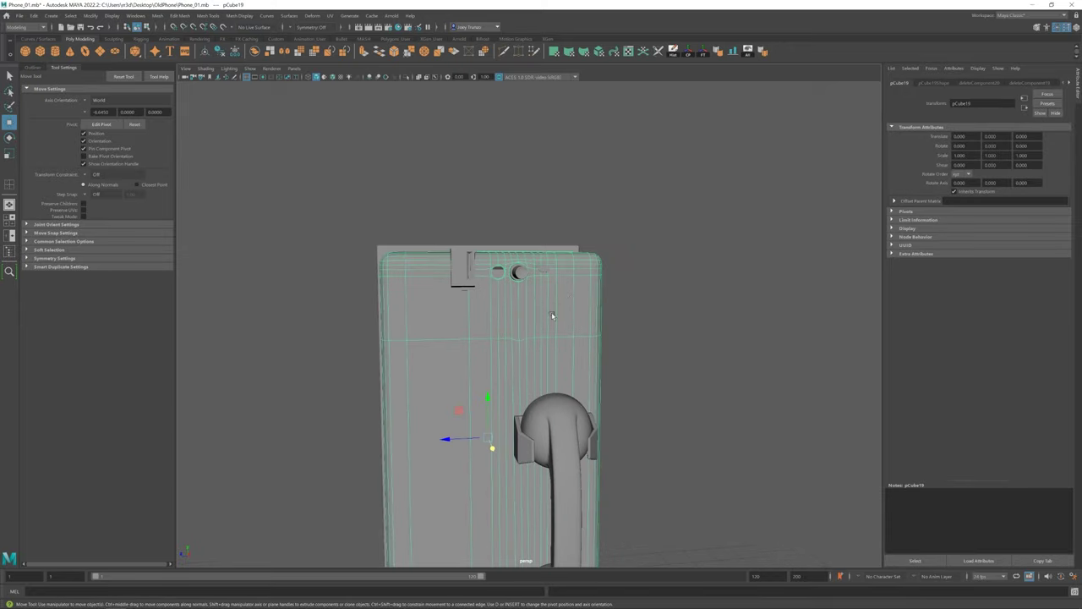
pyautogui.click(662, 222)
pyautogui.scroll(3, 662, 223)
pyautogui.click(614, 229)
pyautogui.scroll(2, 583, 271)
# Step: Switch to the unsmoothed mesh cage and inspect the phone top from several angles
pyautogui.scroll(2, 582, 270)
pyautogui.click(529, 207)
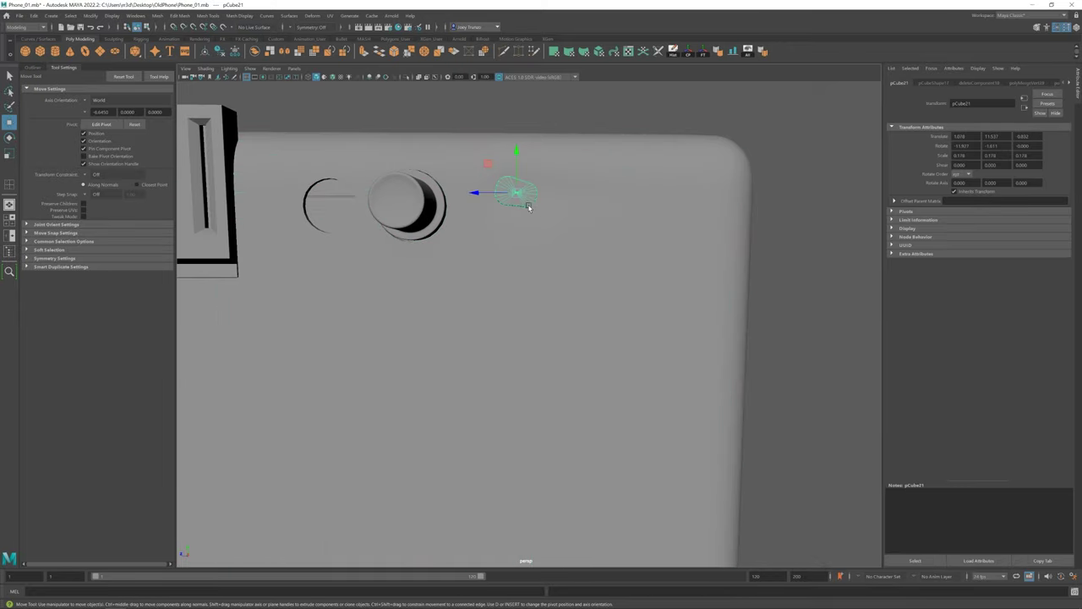
pyautogui.keyDown('alt'); pyautogui.moveTo(541, 225); pyautogui.dragTo(592, 253); pyautogui.keyUp('alt')
pyautogui.keyDown('shift'); pyautogui.moveTo(592, 254); pyautogui.dragTo(612, 279, button='right'); pyautogui.keyUp('shift')
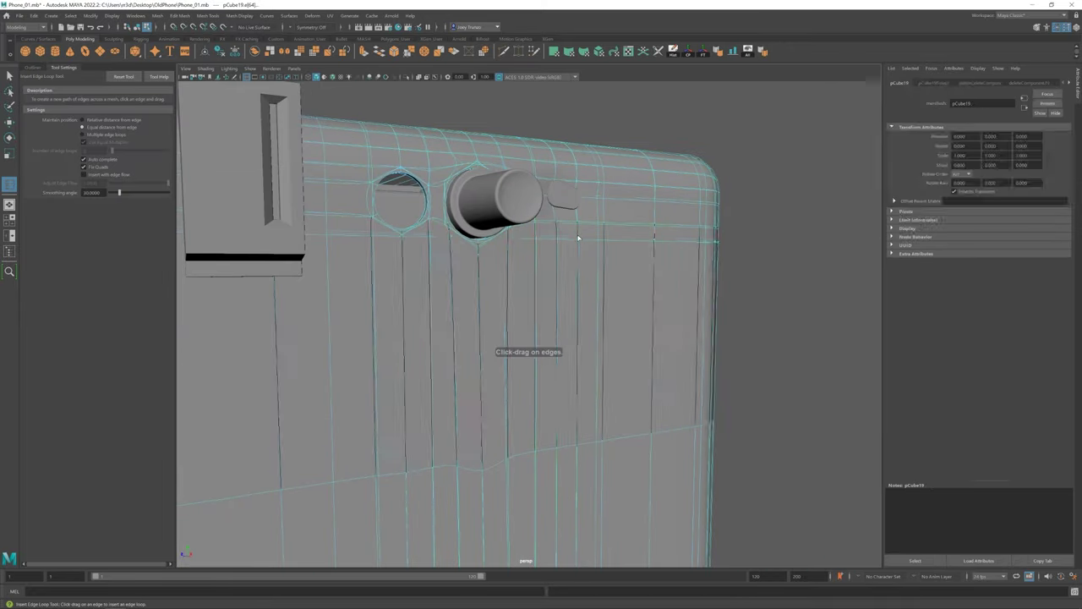
pyautogui.press('1')
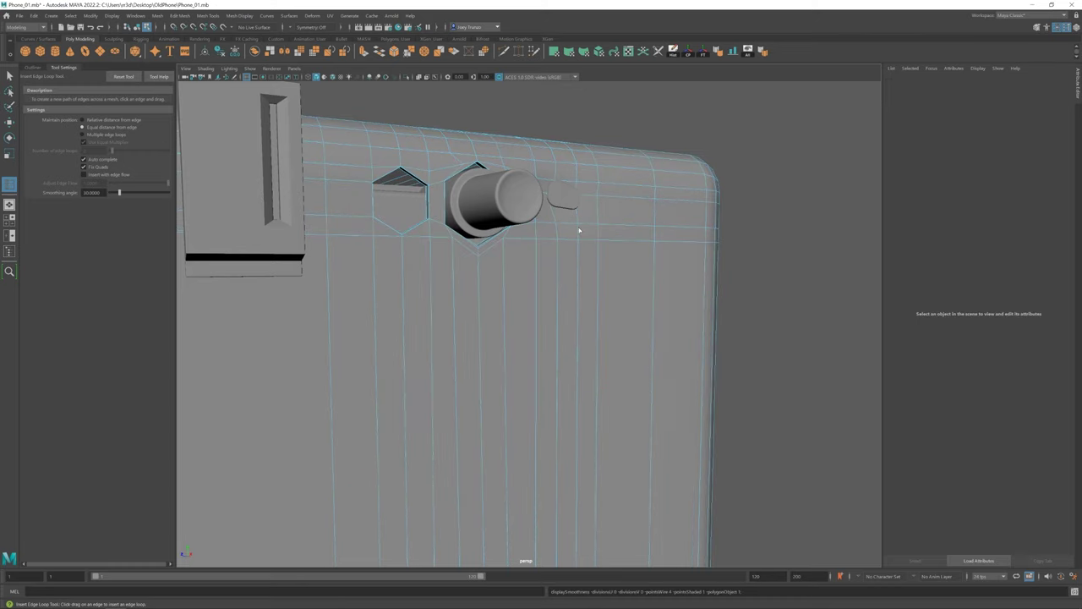
pyautogui.click(575, 247)
pyautogui.click(758, 237)
pyautogui.keyDown('alt'); pyautogui.moveTo(759, 237); pyautogui.dragTo(564, 273); pyautogui.keyUp('alt')
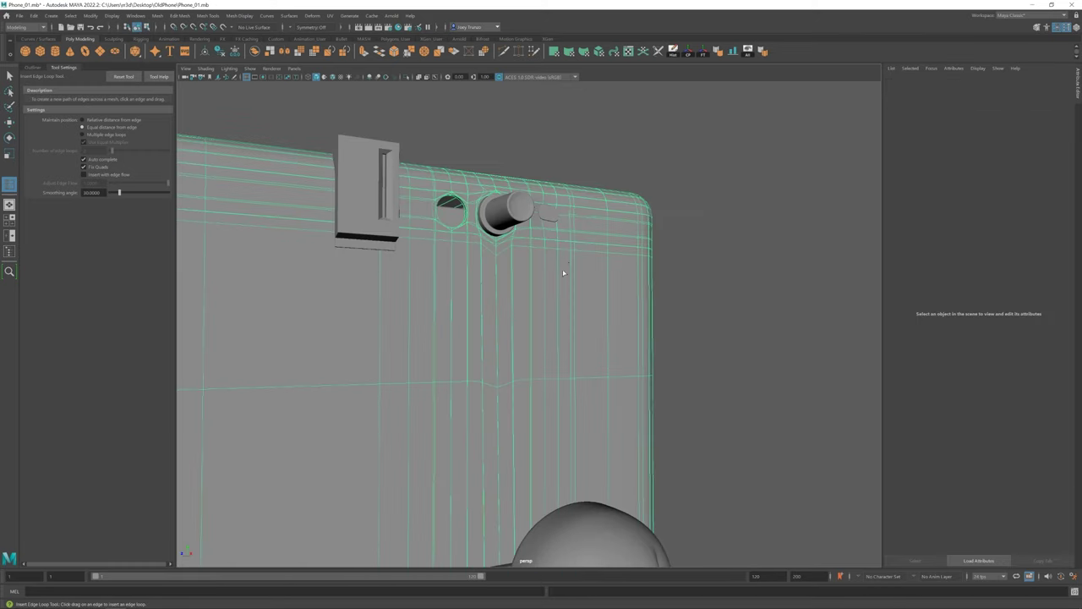
pyautogui.moveTo(543, 226)
pyautogui.keyDown('alt'); pyautogui.mouseDown()
pyautogui.moveTo(620, 308)
pyautogui.moveTo(648, 314)
pyautogui.mouseUp(); pyautogui.keyUp('alt')
pyautogui.scroll(5, 554, 280)
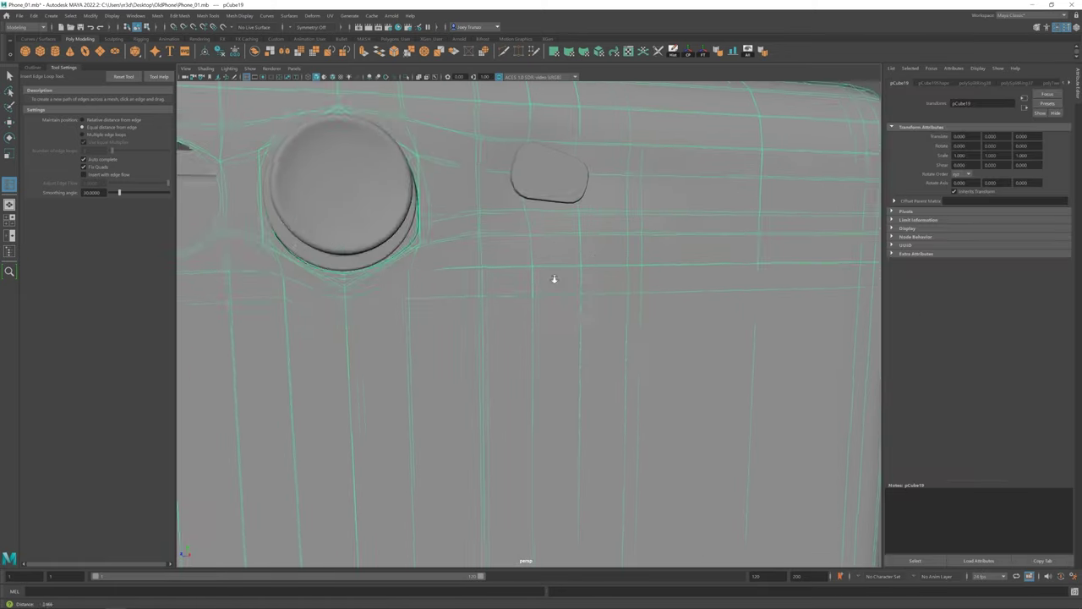
pyautogui.moveTo(555, 242); pyautogui.dragTo(551, 217, button='right')
# Step: Select the small round part beside the knob and frame it in view
pyautogui.click(559, 251)
pyautogui.press('w')
pyautogui.keyDown('alt'); pyautogui.moveTo(559, 251); pyautogui.dragTo(561, 283); pyautogui.keyUp('alt')
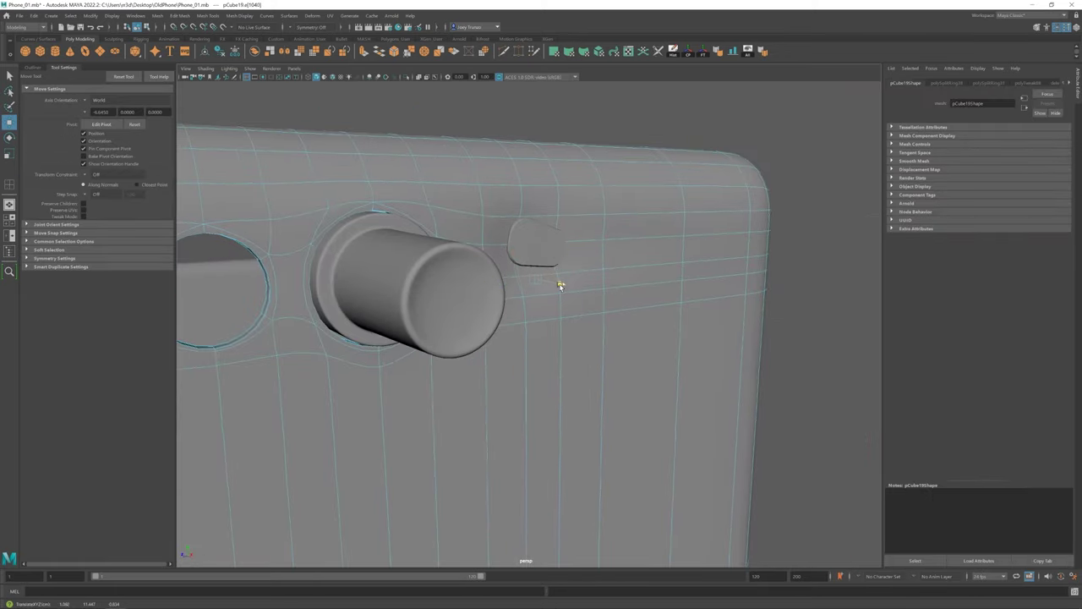
pyautogui.scroll(-5, 484, 281)
pyautogui.scroll(3, 485, 281)
pyautogui.click(551, 242)
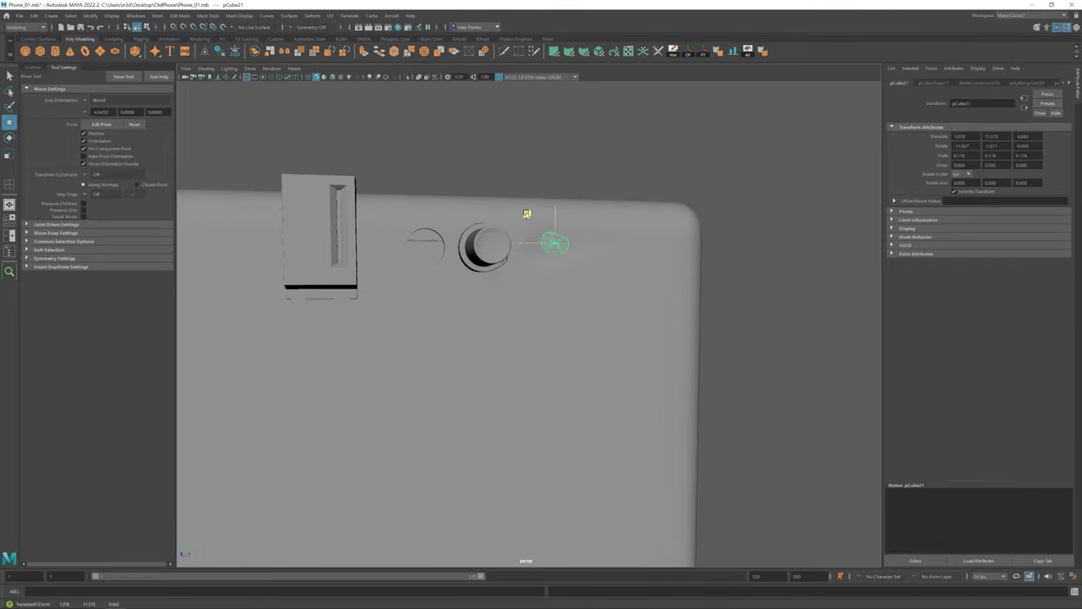
pyautogui.press('f')
pyautogui.moveTo(398, 282)
pyautogui.keyDown('alt'); pyautogui.mouseDown()
pyautogui.moveTo(501, 296)
pyautogui.moveTo(502, 207)
pyautogui.moveTo(517, 296)
pyautogui.mouseUp(); pyautogui.keyUp('alt')
pyautogui.press('e')
# Step: Duplicate the small round part and tilt the copy on edge beside it
pyautogui.click(503, 206)
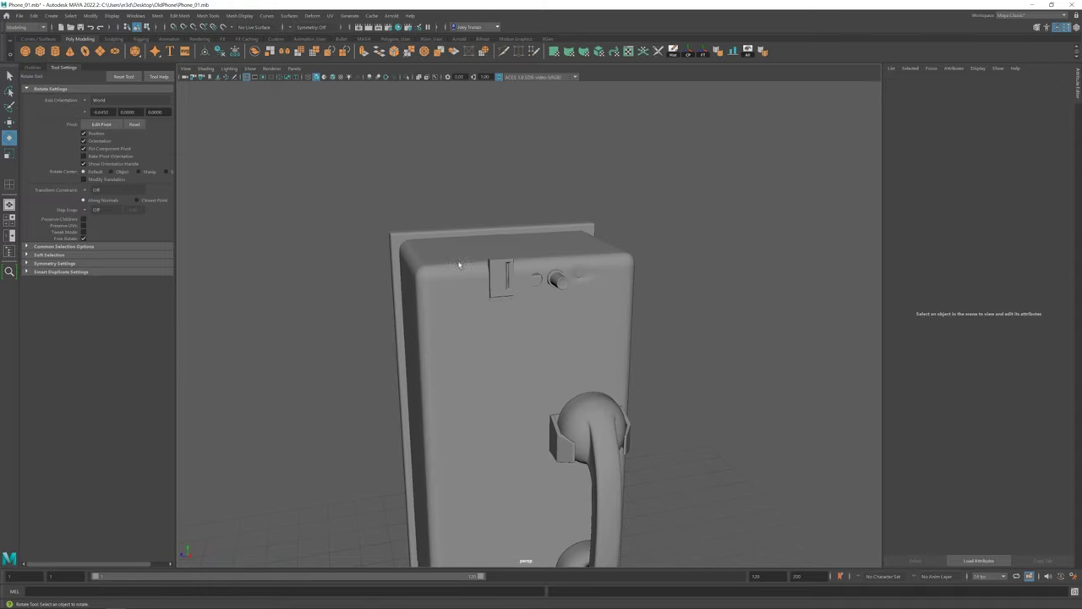
pyautogui.scroll(2, 548, 255)
pyautogui.click(610, 190)
pyautogui.press('w')
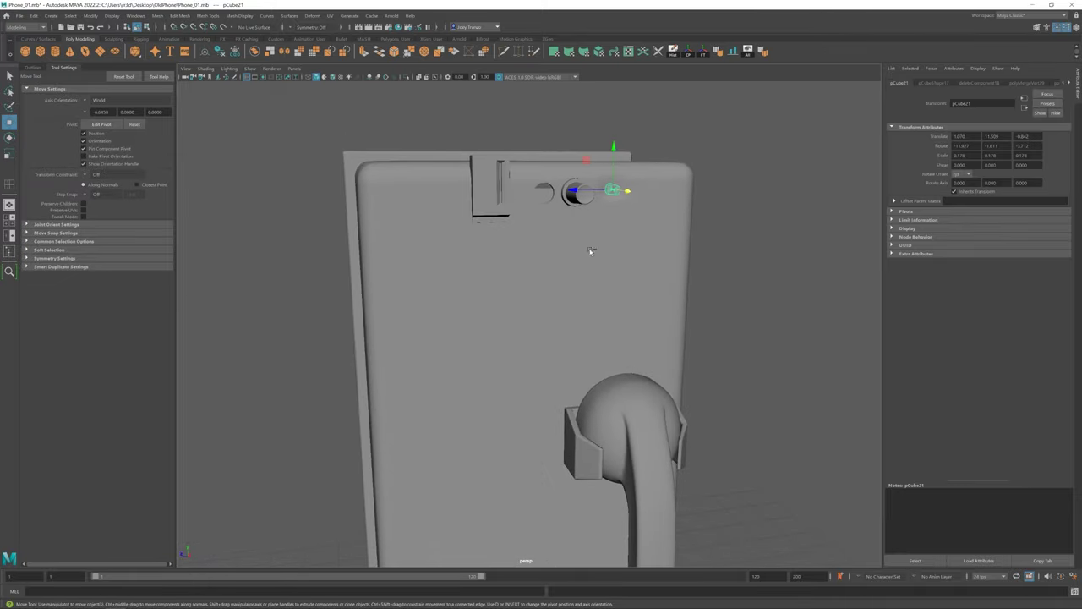
pyautogui.keyDown('alt'); pyautogui.moveTo(555, 168); pyautogui.dragTo(527, 300); pyautogui.keyUp('alt')
pyautogui.press('w')
pyautogui.scroll(3, 465, 326)
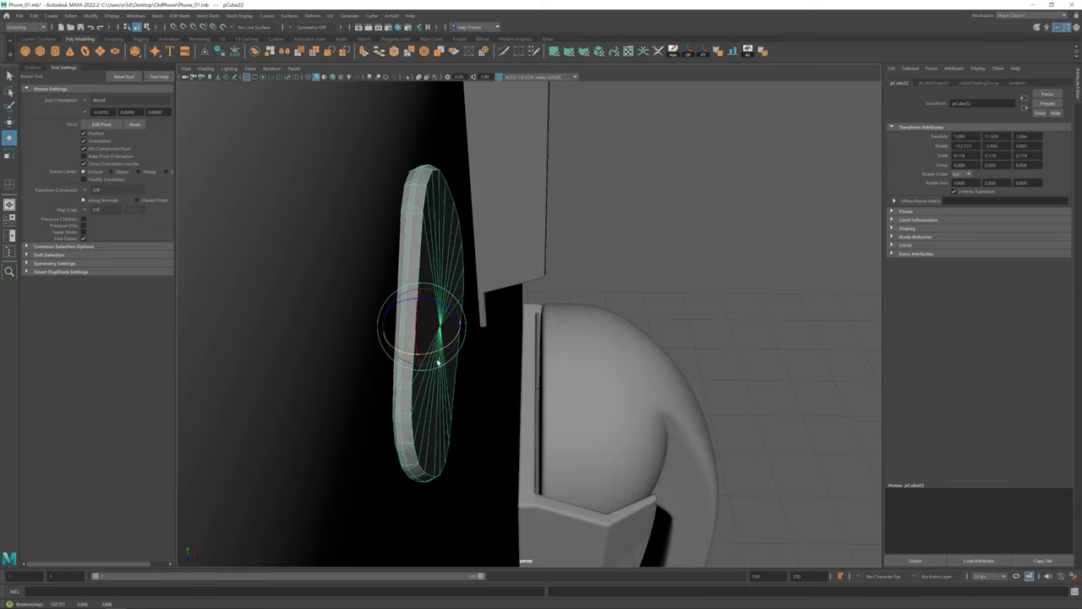
# Step: Scale the copied round part and move it down onto the phone's front
pyautogui.press('w')
pyautogui.keyDown('alt'); pyautogui.moveTo(438, 362); pyautogui.dragTo(595, 338); pyautogui.keyUp('alt')
pyautogui.scroll(-5, 515, 280)
pyautogui.click(739, 251)
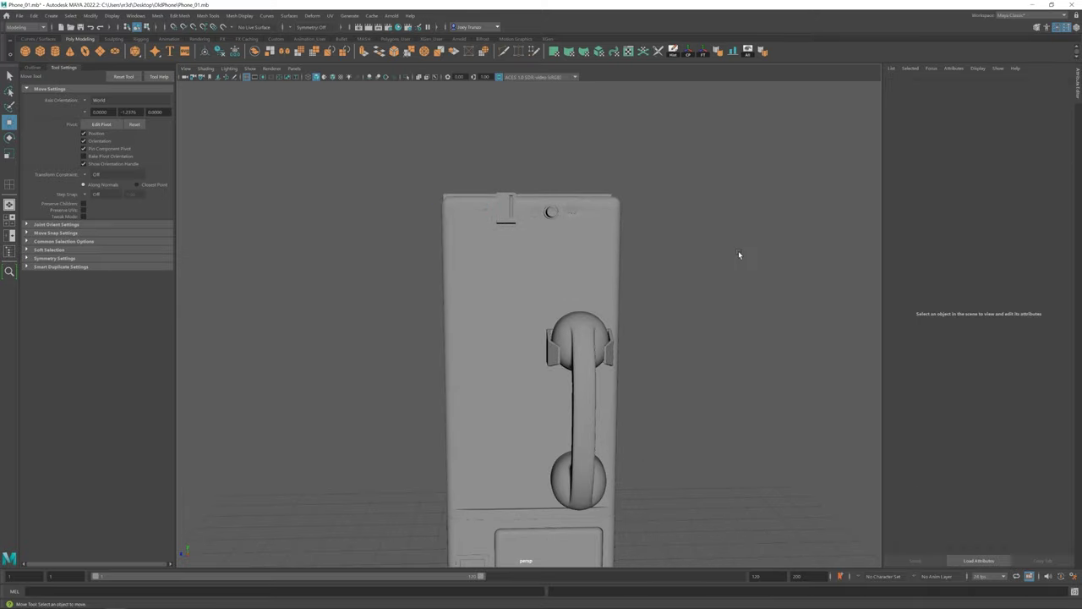
pyautogui.click(560, 190)
pyautogui.press('r')
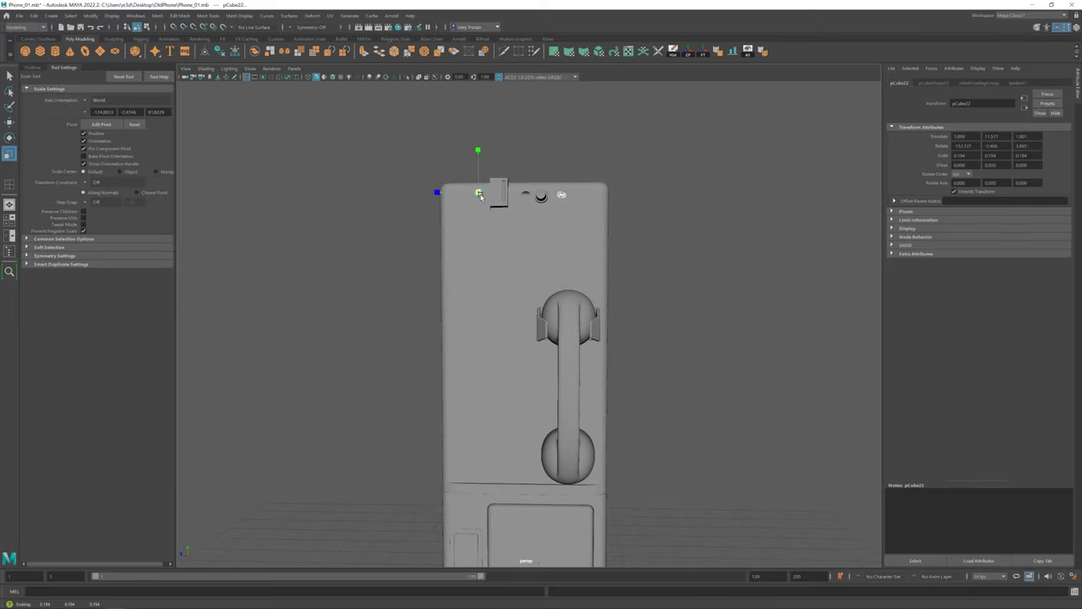
pyautogui.keyDown('alt'); pyautogui.moveTo(479, 195); pyautogui.dragTo(483, 268); pyautogui.keyUp('alt')
pyautogui.press('w')
pyautogui.moveTo(471, 146); pyautogui.dragTo(474, 301)
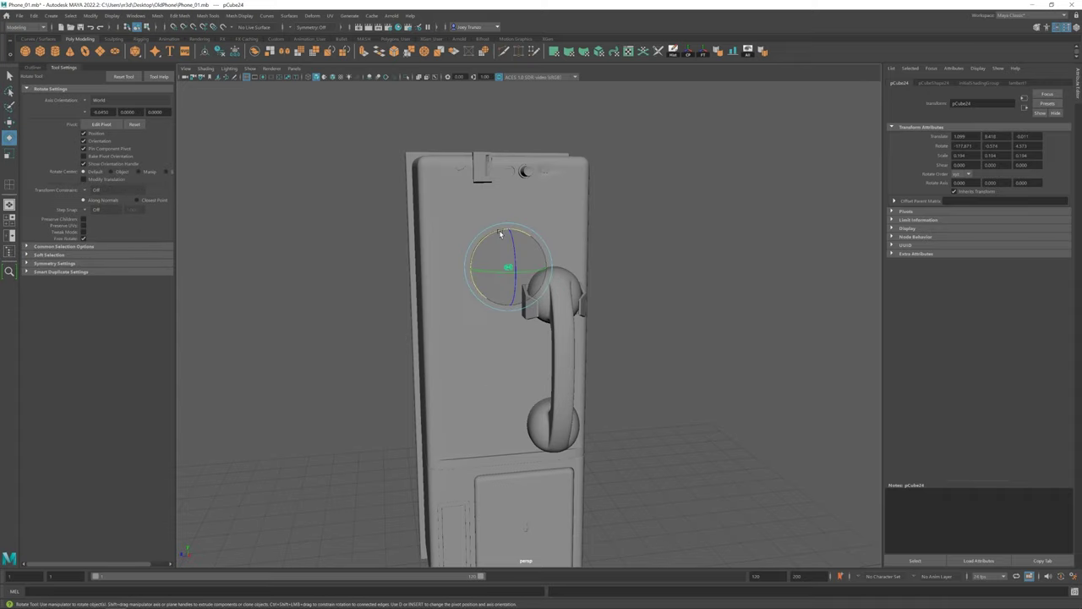
# Step: Show the Outliner and frame the phone body, checking edges near the top buttons
pyautogui.keyDown('alt'); pyautogui.moveTo(530, 272); pyautogui.dragTo(551, 272); pyautogui.keyUp('alt')
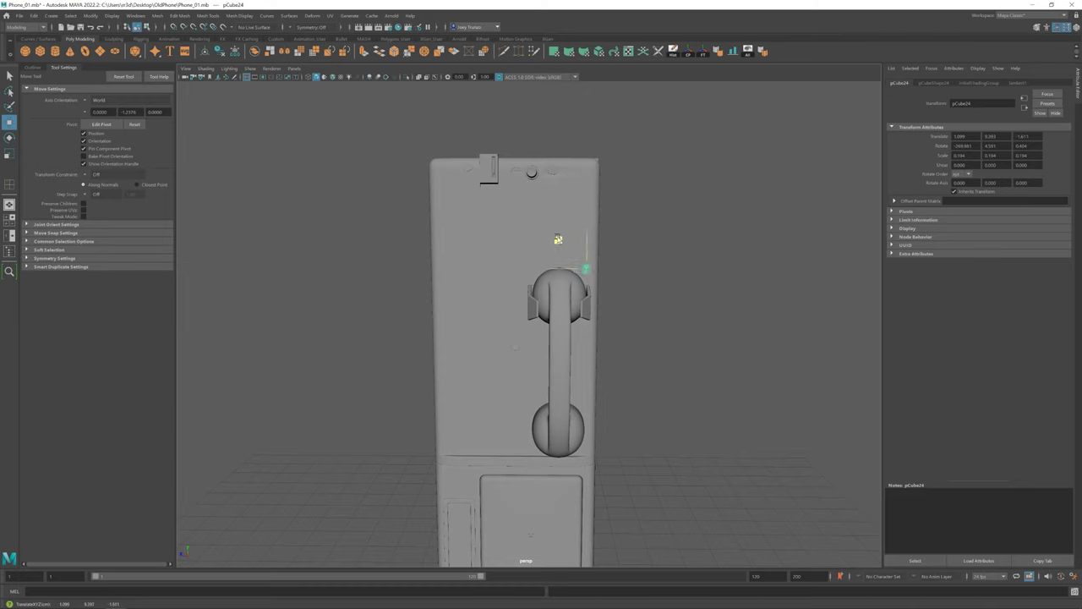
pyautogui.click(32, 67)
pyautogui.press('r')
pyautogui.keyDown('alt'); pyautogui.moveTo(474, 169); pyautogui.dragTo(510, 167); pyautogui.keyUp('alt')
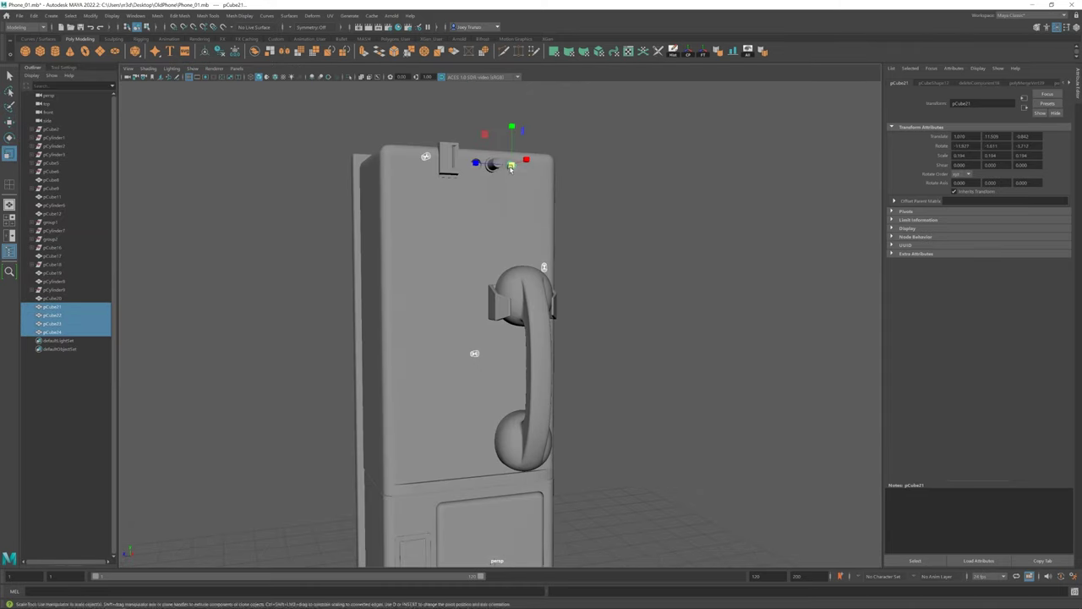
pyautogui.keyDown('alt'); pyautogui.moveTo(510, 204); pyautogui.dragTo(560, 302); pyautogui.keyUp('alt')
pyautogui.click(561, 302)
pyautogui.press('f')
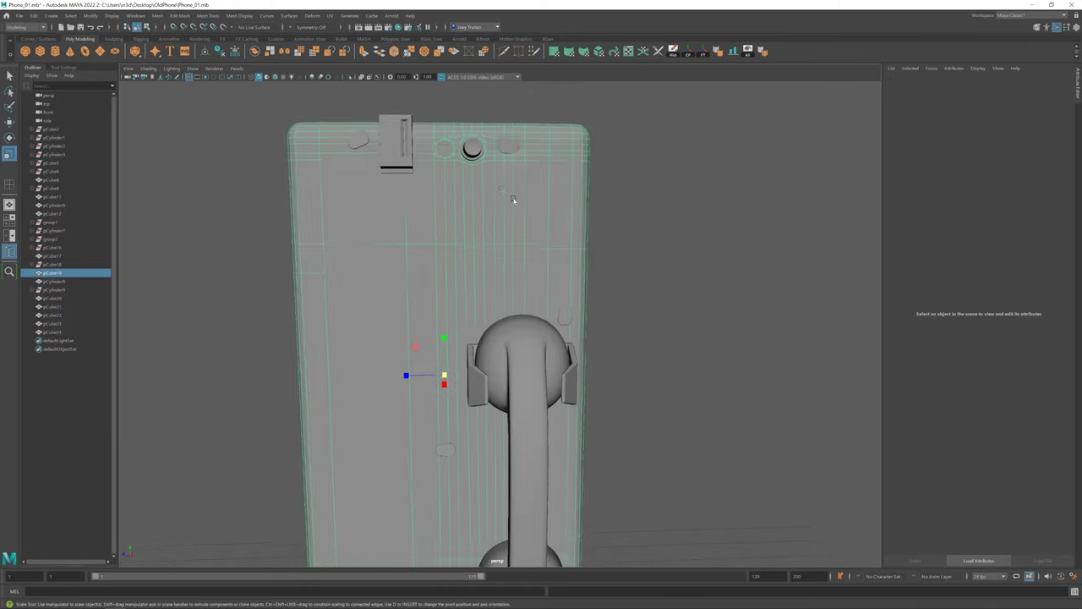
pyautogui.keyDown('alt'); pyautogui.moveTo(513, 201); pyautogui.dragTo(514, 302, button='right'); pyautogui.keyUp('alt')
pyautogui.scroll(3, 514, 302)
pyautogui.moveTo(513, 246); pyautogui.dragTo(513, 224, button='right')
pyautogui.click(512, 225)
pyautogui.scroll(2, 507, 203)
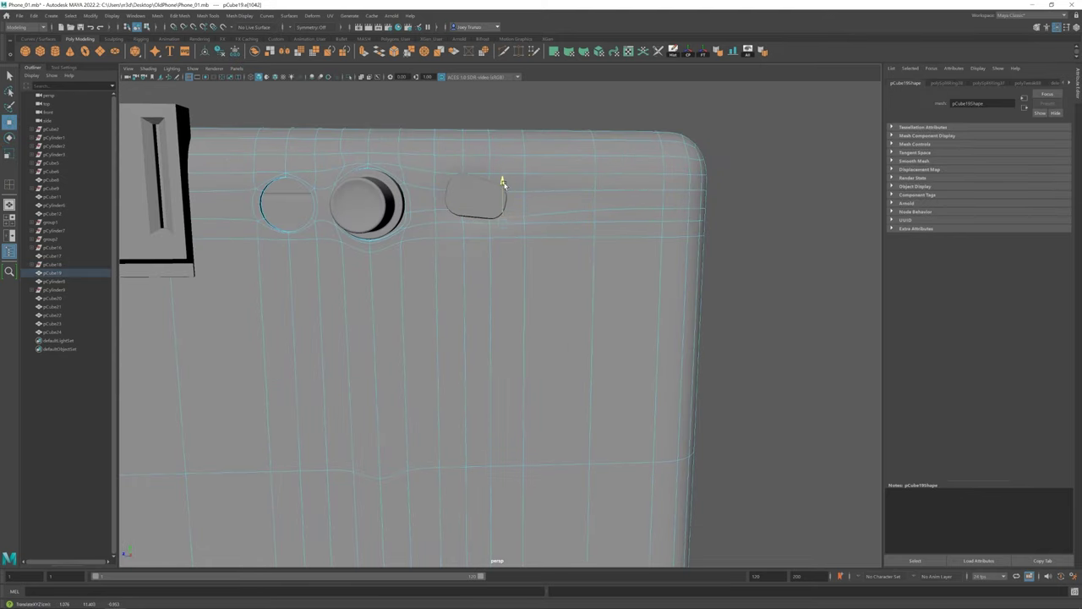
pyautogui.scroll(-4, 496, 245)
# Step: Select all the round part copies and rescale them to 0.241
pyautogui.keyDown('alt'); pyautogui.moveTo(496, 254); pyautogui.dragTo(505, 293); pyautogui.keyUp('alt')
pyautogui.scroll(4, 487, 254)
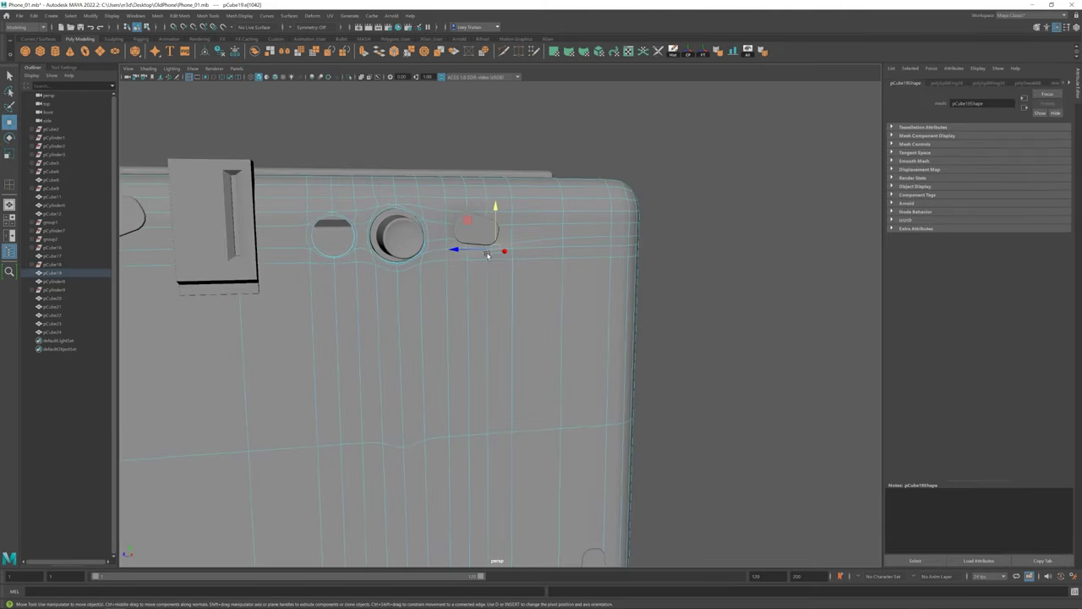
pyautogui.keyDown('alt'); pyautogui.moveTo(545, 244); pyautogui.dragTo(648, 375); pyautogui.keyUp('alt')
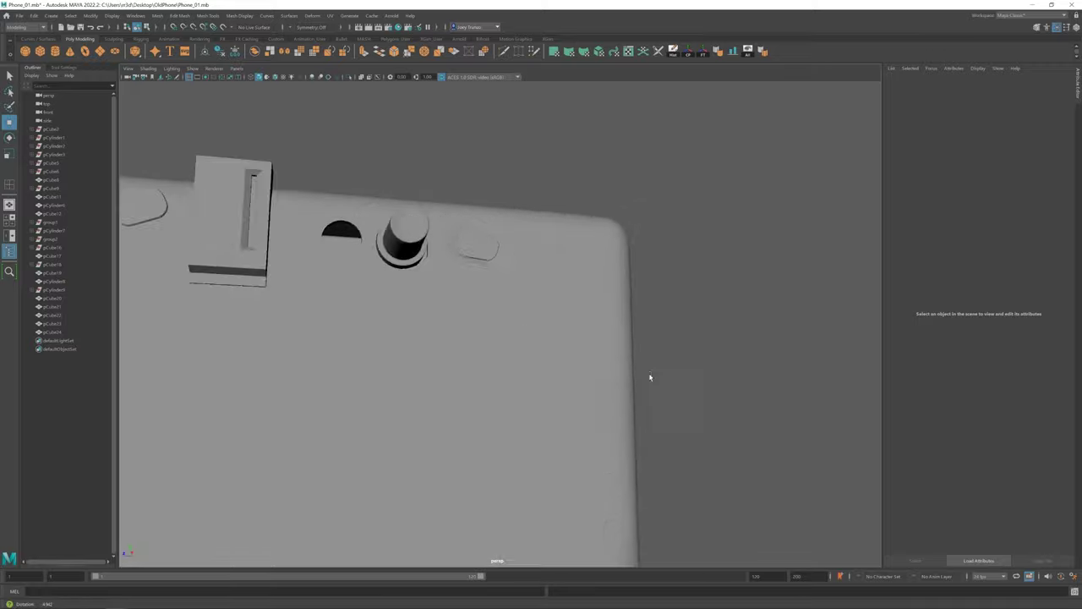
pyautogui.scroll(3, 648, 375)
pyautogui.keyDown('alt'); pyautogui.moveTo(476, 283); pyautogui.dragTo(485, 236); pyautogui.keyUp('alt')
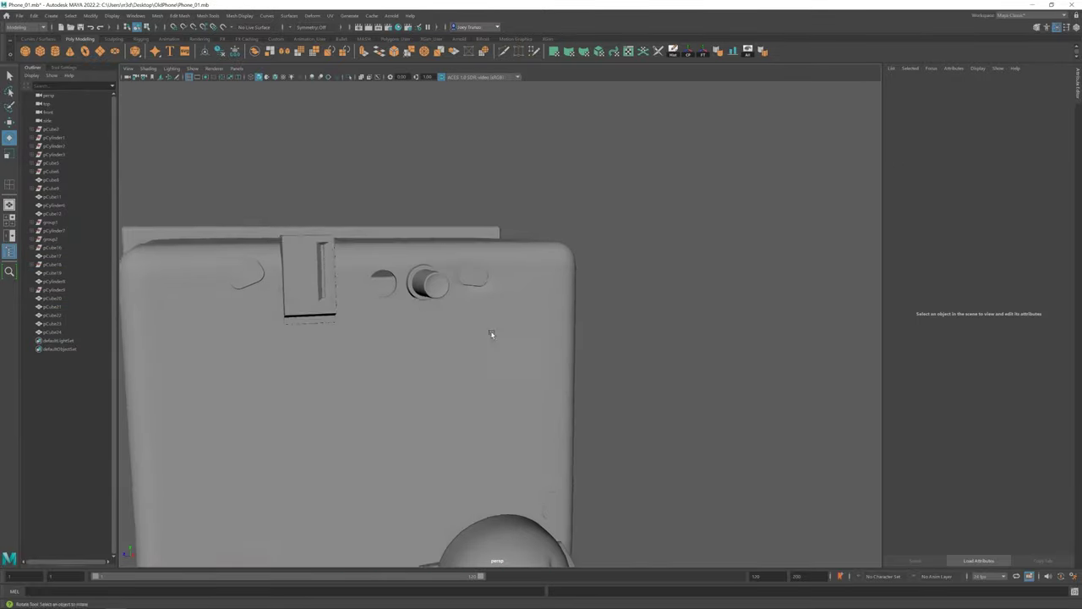
pyautogui.scroll(2, 422, 311)
pyautogui.moveTo(449, 270); pyautogui.dragTo(526, 215)
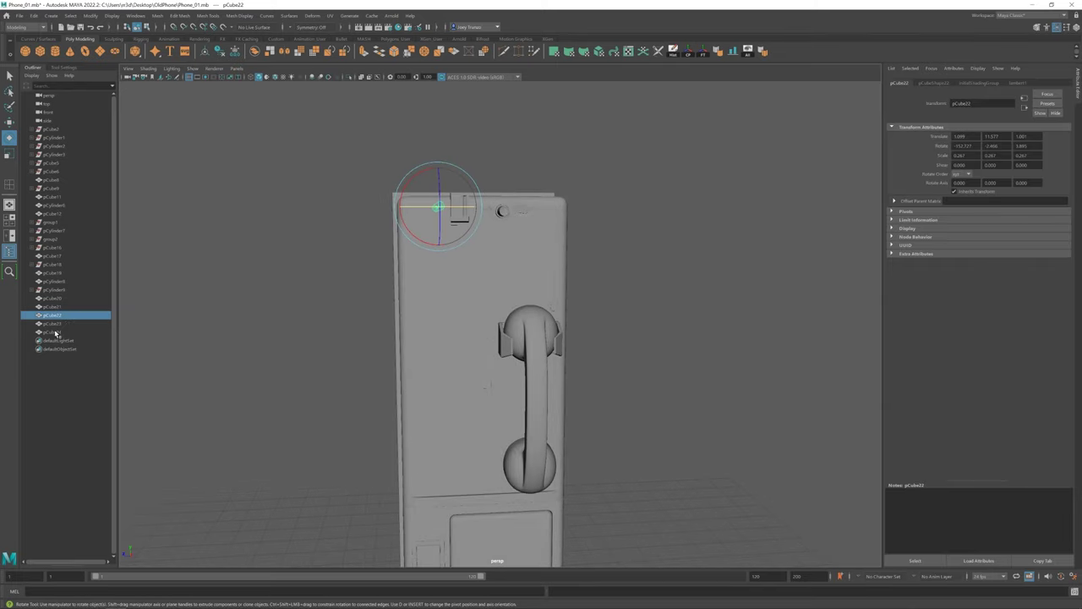
pyautogui.press('r')
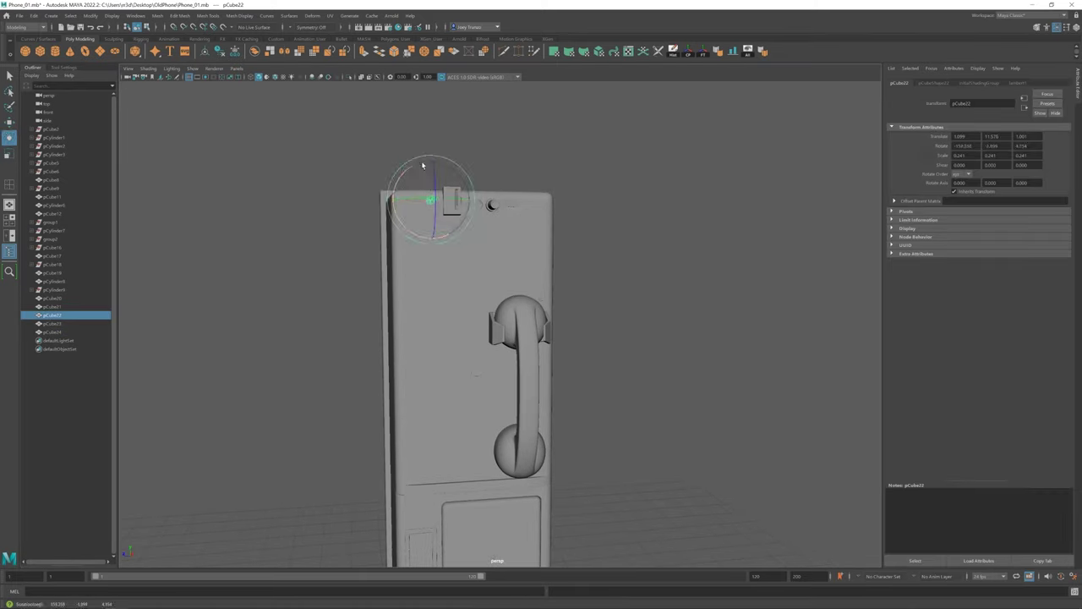
pyautogui.click(570, 337)
pyautogui.scroll(-3, 570, 337)
pyautogui.moveTo(570, 337)
pyautogui.keyDown('alt'); pyautogui.mouseDown()
pyautogui.moveTo(570, 285)
pyautogui.moveTo(482, 310)
pyautogui.moveTo(512, 312)
pyautogui.mouseUp(); pyautogui.keyUp('alt')
pyautogui.scroll(4, 483, 309)
pyautogui.click(503, 329)
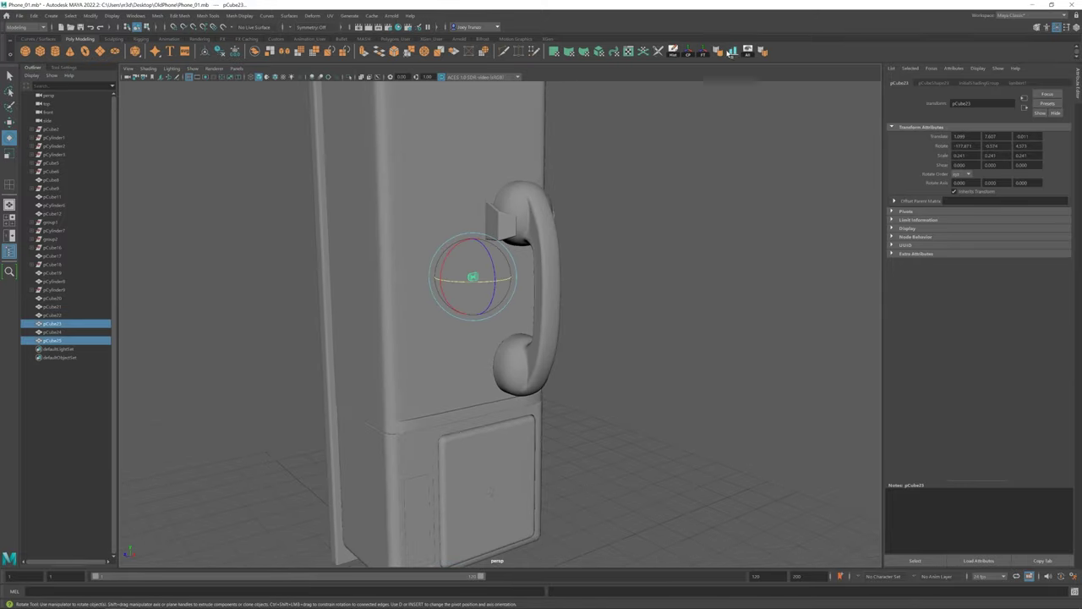
# Step: Narrow the selection to just the small button cube and zoom in on it
pyautogui.click(484, 272)
pyautogui.click(472, 279)
pyautogui.press('r')
pyautogui.press('w')
pyautogui.scroll(2, 482, 288)
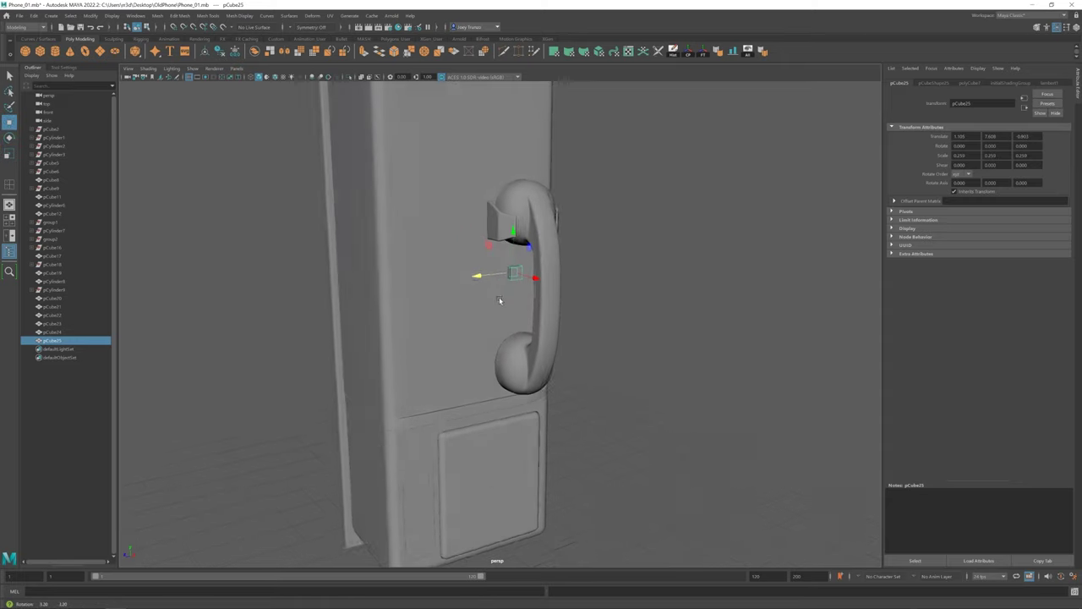
pyautogui.scroll(3, 499, 297)
pyautogui.scroll(3, 474, 330)
pyautogui.scroll(2, 493, 319)
pyautogui.keyDown('alt'); pyautogui.moveTo(494, 320); pyautogui.dragTo(496, 316); pyautogui.keyUp('alt')
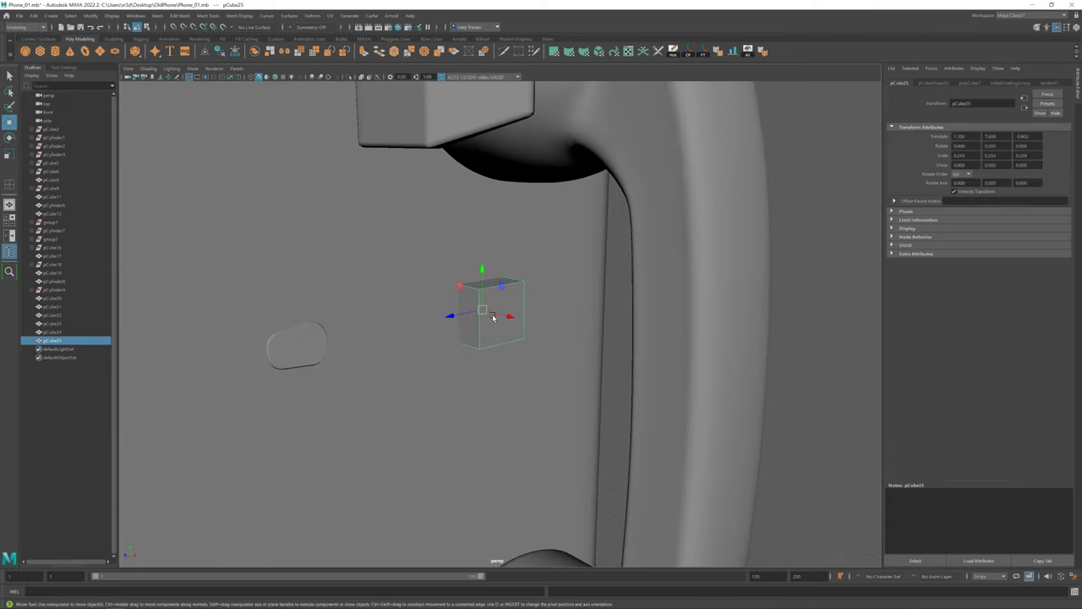
# Step: Bevel the button cube's edges with Ctrl+B and Edit Mesh > Bevel
pyautogui.press('F10')
pyautogui.click(482, 305)
pyautogui.hotkey('ctrl', 'b')
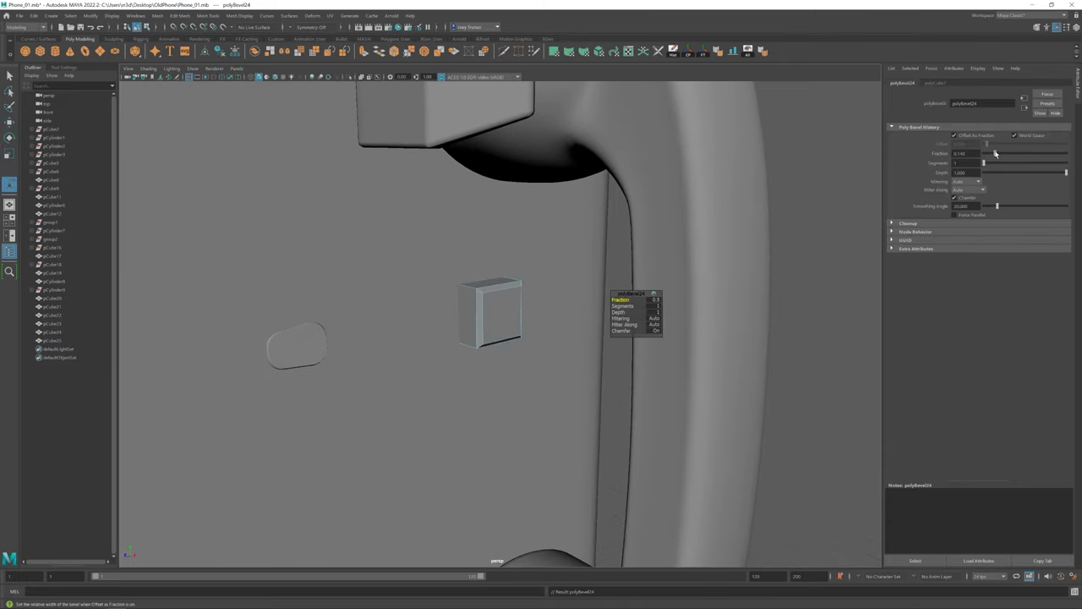
pyautogui.click(467, 346)
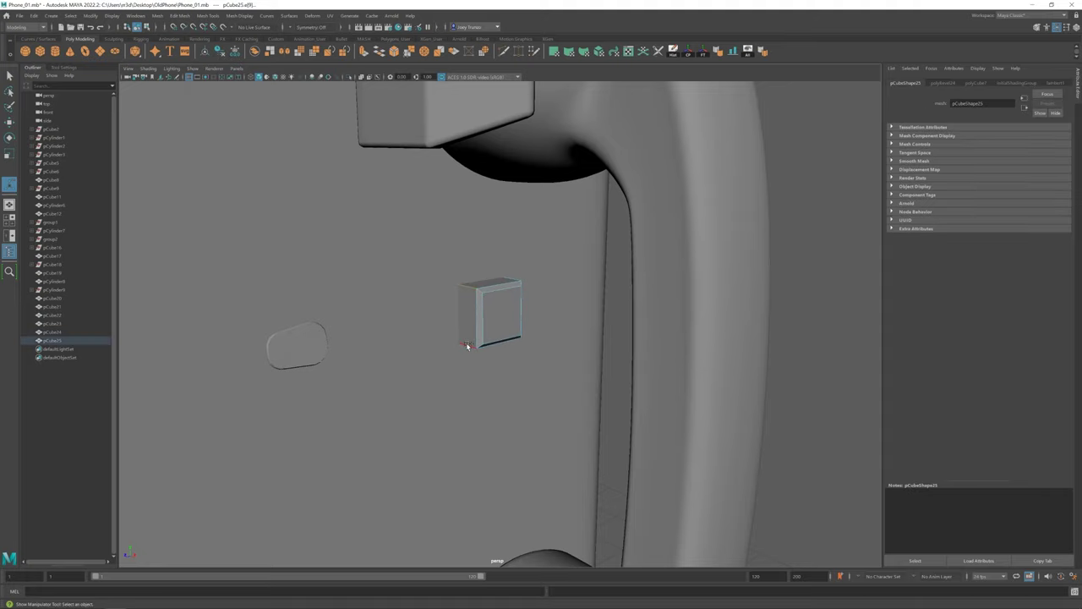
pyautogui.moveTo(513, 297)
pyautogui.keyDown('alt'); pyautogui.mouseDown()
pyautogui.moveTo(628, 380)
pyautogui.moveTo(536, 294)
pyautogui.mouseUp(); pyautogui.keyUp('alt')
pyautogui.click(180, 15)
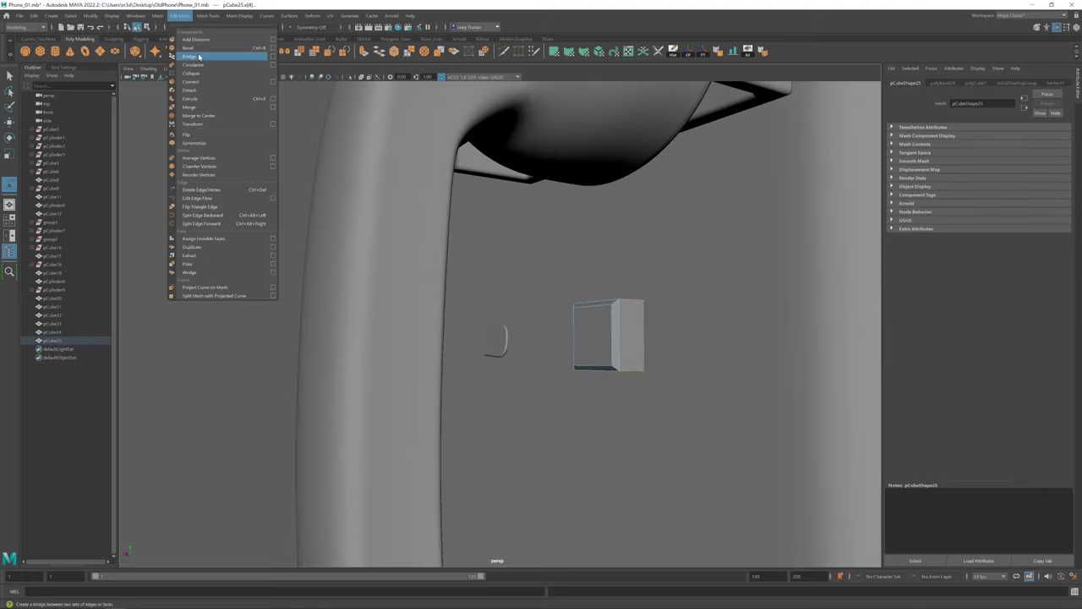
pyautogui.click(194, 52)
pyautogui.keyDown('alt'); pyautogui.moveTo(546, 345); pyautogui.dragTo(618, 351); pyautogui.keyUp('alt')
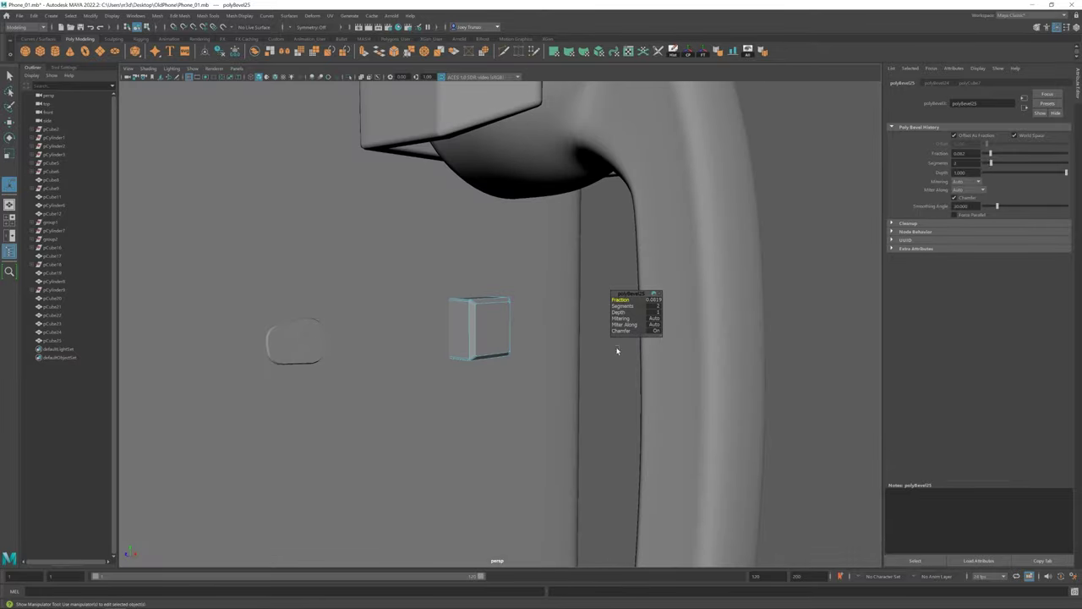
pyautogui.press('f')
pyautogui.keyDown('alt'); pyautogui.moveTo(775, 437); pyautogui.dragTo(454, 290); pyautogui.keyUp('alt')
# Step: Inspect the bevelled cube's components and vertices, then reselect the whole button cube
pyautogui.rightClick(454, 290)
pyautogui.moveTo(454, 290); pyautogui.dragTo(454, 263, button='right')
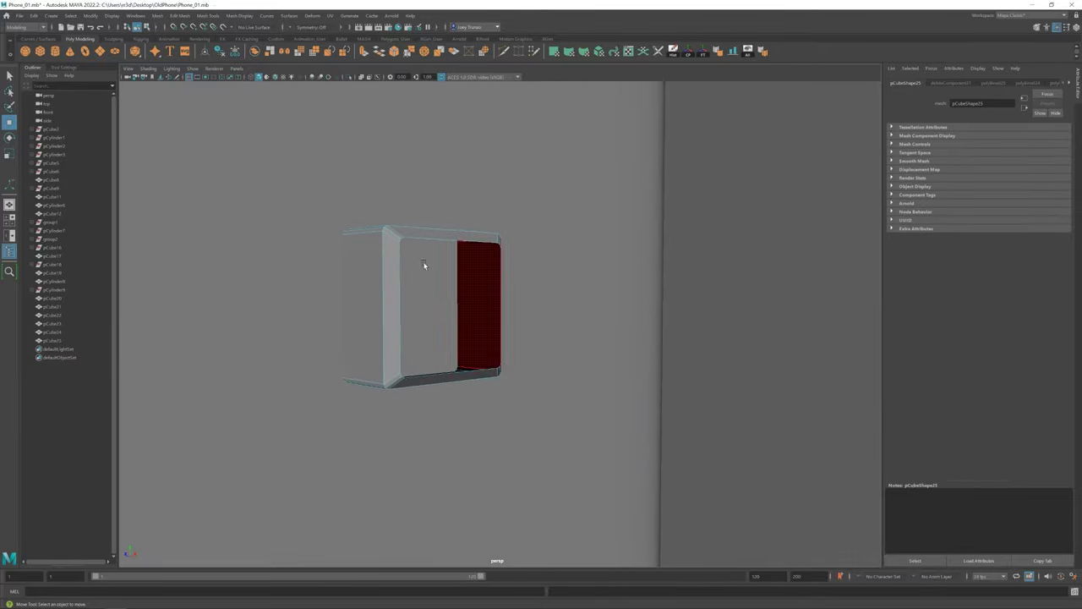
pyautogui.click(417, 233)
pyautogui.press('F8')
pyautogui.scroll(-5, 454, 259)
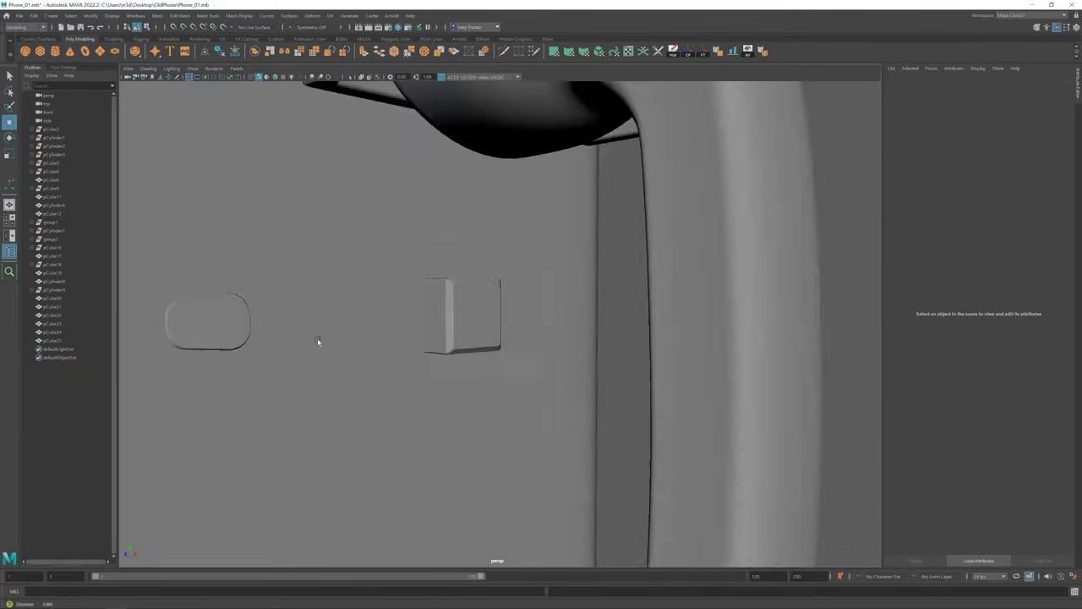
pyautogui.moveTo(317, 340)
pyautogui.keyDown('alt'); pyautogui.mouseDown()
pyautogui.moveTo(485, 322)
pyautogui.moveTo(467, 326)
pyautogui.moveTo(490, 397)
pyautogui.mouseUp(); pyautogui.keyUp('alt')
pyautogui.scroll(3, 485, 322)
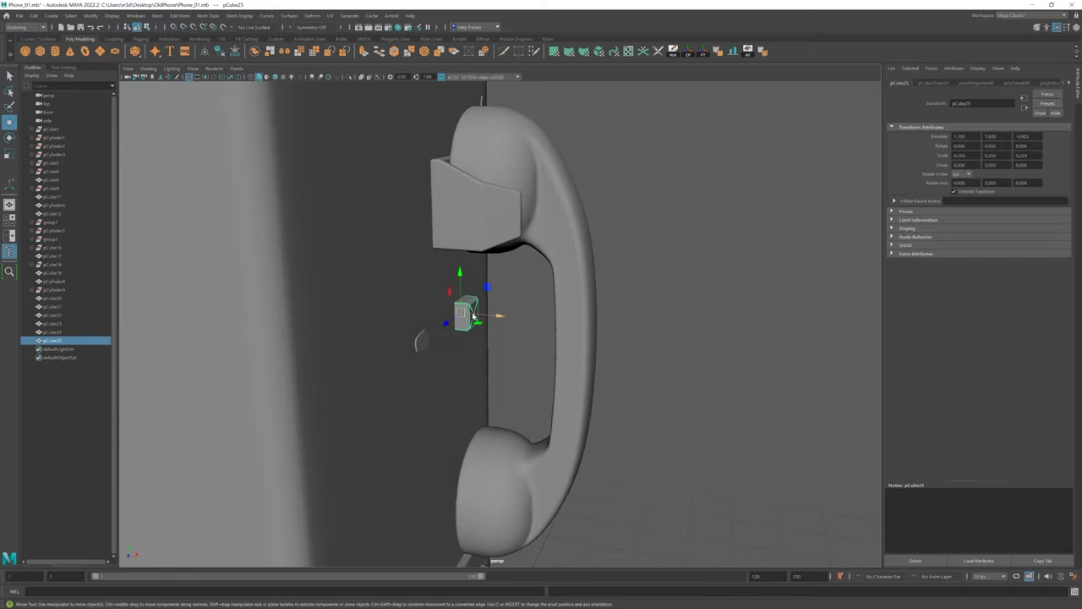
pyautogui.press('F9')
pyautogui.click(467, 327)
pyautogui.press('F8')
pyautogui.scroll(-3, 501, 320)
pyautogui.click(501, 322)
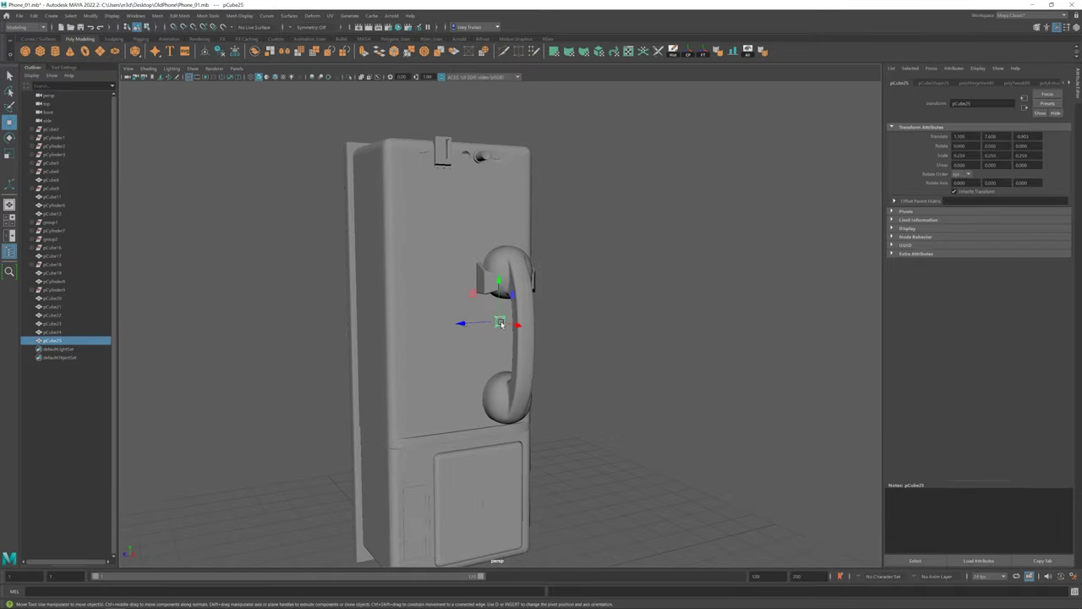
# Step: Duplicate the button with Shift+D into rows of three, placing a new row below
pyautogui.moveTo(499, 323)
pyautogui.keyDown('alt'); pyautogui.mouseDown()
pyautogui.moveTo(456, 358)
pyautogui.moveTo(461, 314)
pyautogui.mouseUp(); pyautogui.keyUp('alt')
pyautogui.scroll(5, 457, 358)
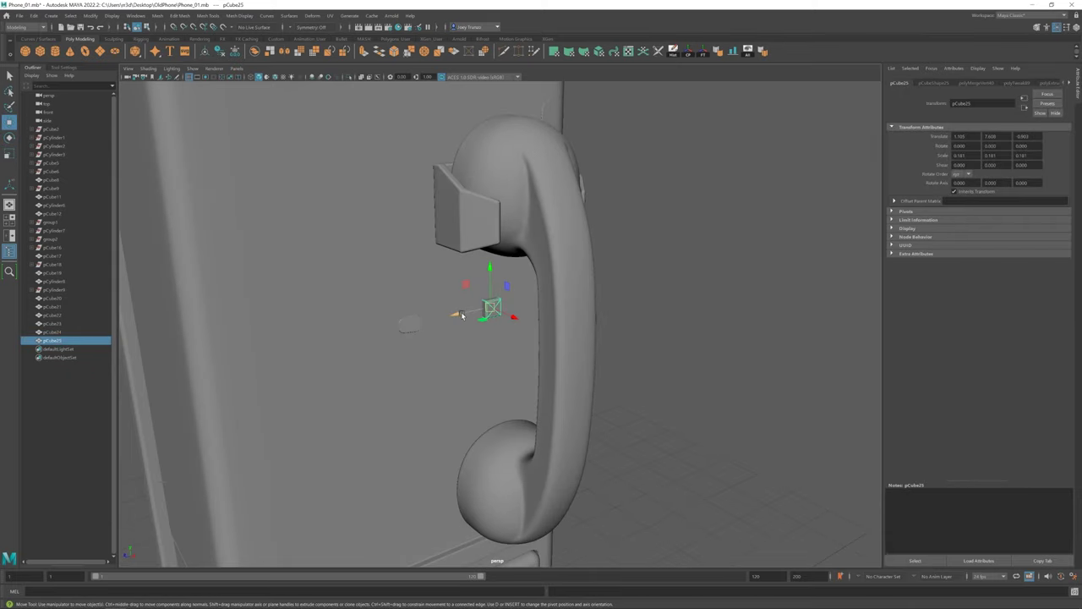
pyautogui.keyDown('alt'); pyautogui.moveTo(487, 358); pyautogui.dragTo(480, 348); pyautogui.keyUp('alt')
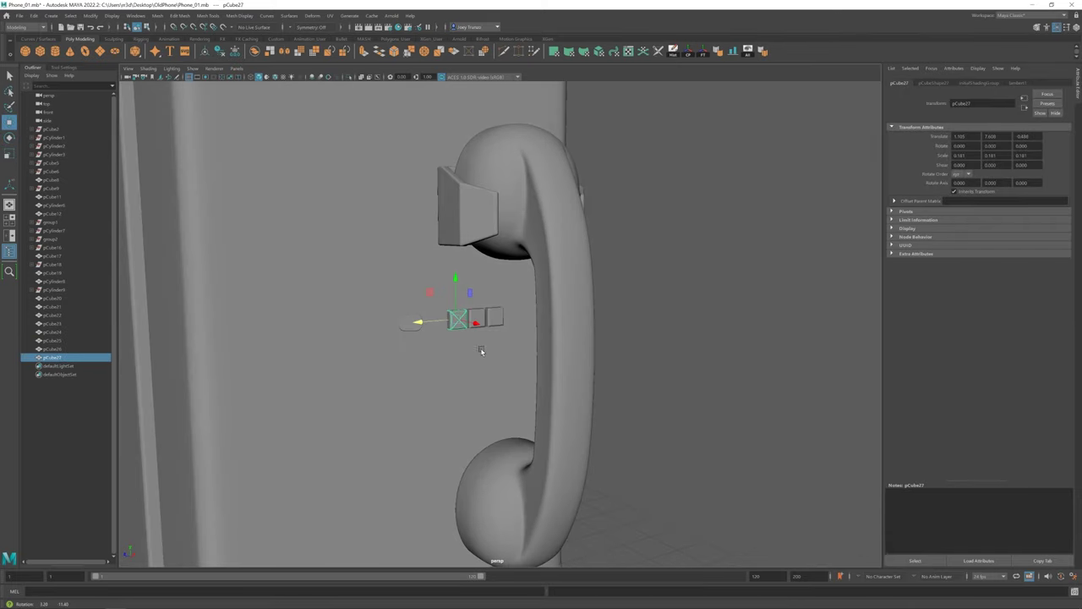
pyautogui.hotkey('ctrl', 'z')
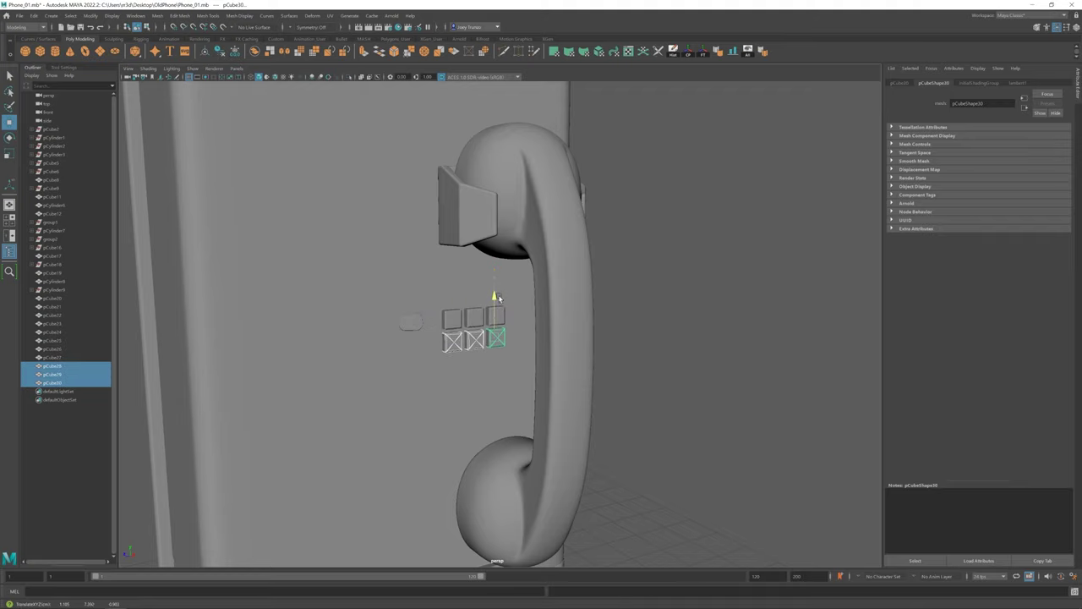
pyautogui.hotkey('shift', 'd')
pyautogui.scroll(-10, 616, 429)
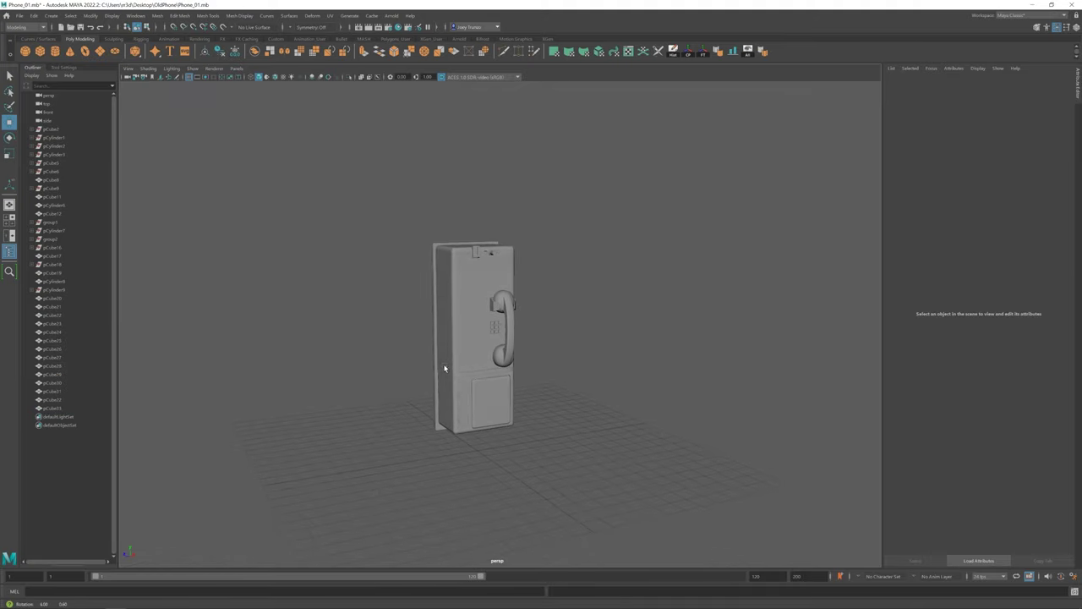
pyautogui.scroll(8, 442, 367)
pyautogui.click(486, 353)
pyautogui.keyDown('shift'); pyautogui.click(500, 353); pyautogui.keyUp('shift')
pyautogui.keyDown('shift'); pyautogui.moveTo(500, 347); pyautogui.dragTo(500, 326); pyautogui.keyUp('shift')
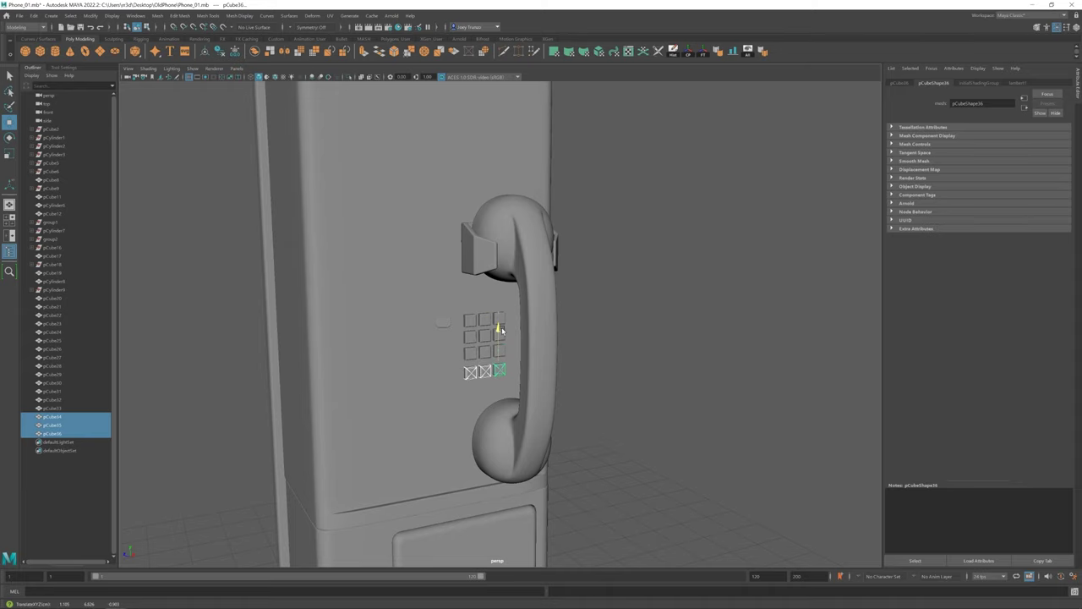
pyautogui.click(683, 358)
pyautogui.scroll(-5, 683, 357)
pyautogui.scroll(8, 466, 386)
# Step: Group all the keypad buttons with Ctrl+G and scale the group up slightly
pyautogui.click(52, 433)
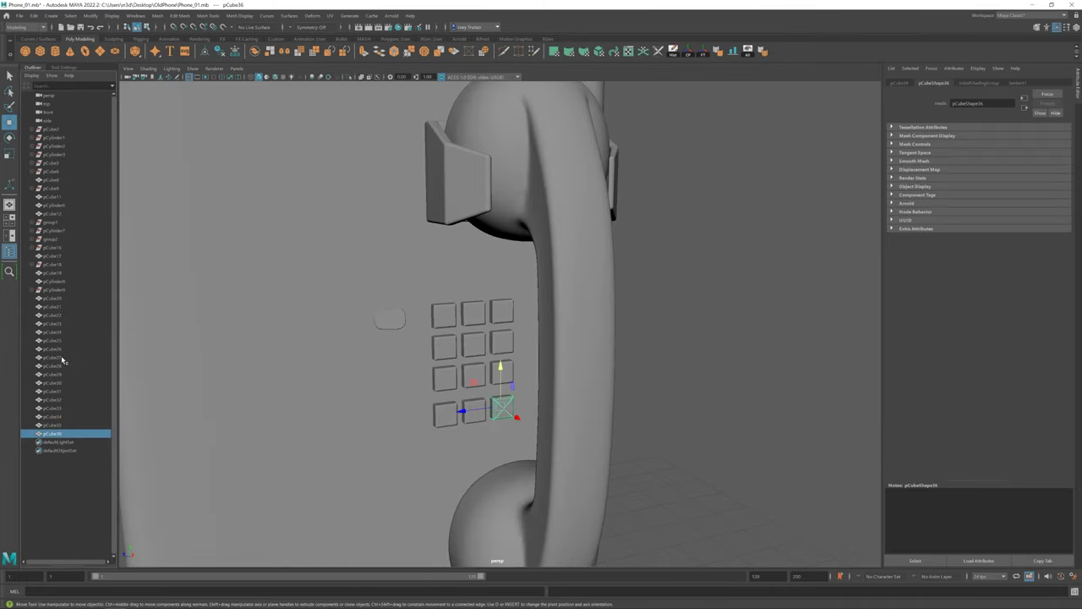
pyautogui.keyDown('shift'); pyautogui.click(53, 356); pyautogui.keyUp('shift')
pyautogui.keyDown('shift'); pyautogui.click(52, 340); pyautogui.keyUp('shift')
pyautogui.hotkey('ctrl', 'g')
pyautogui.scroll(-5, 499, 339)
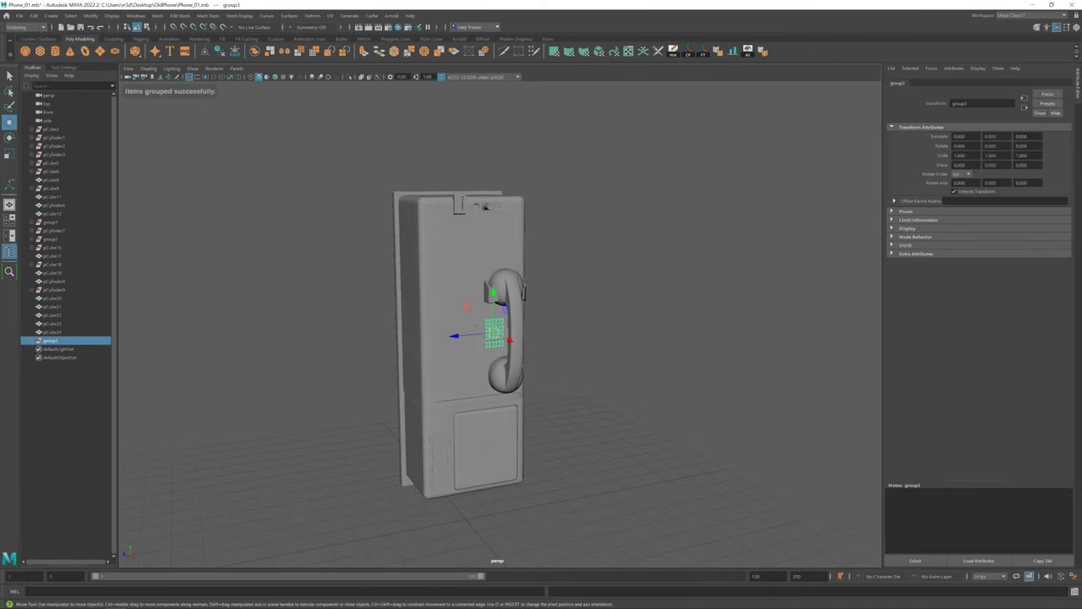
pyautogui.press('r')
pyautogui.moveTo(493, 337); pyautogui.dragTo(455, 332)
pyautogui.press('w')
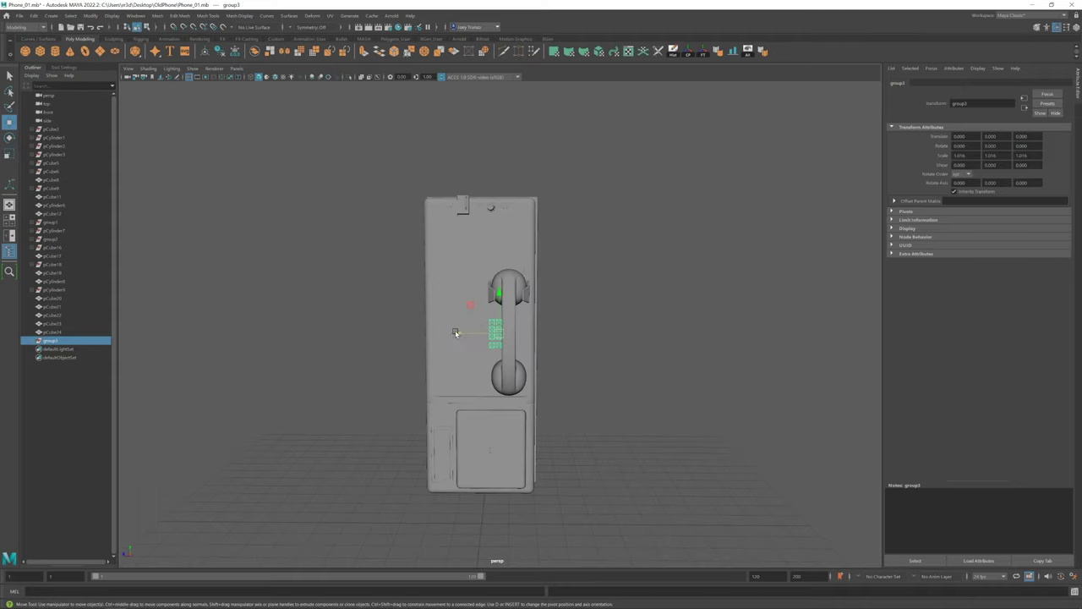
pyautogui.scroll(2, 484, 356)
# Step: Isolate the keypad group to check the buttons, then restore the full phone view
pyautogui.hotkey('ctrl', '1')
pyautogui.click(567, 313)
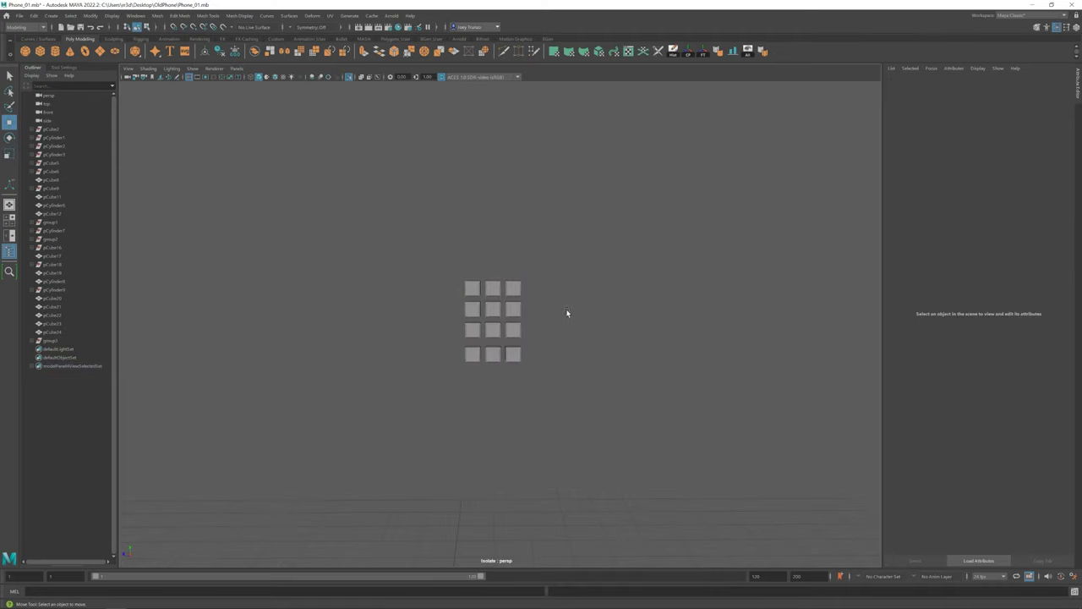
pyautogui.click(490, 320)
pyautogui.moveTo(442, 374); pyautogui.dragTo(474, 263)
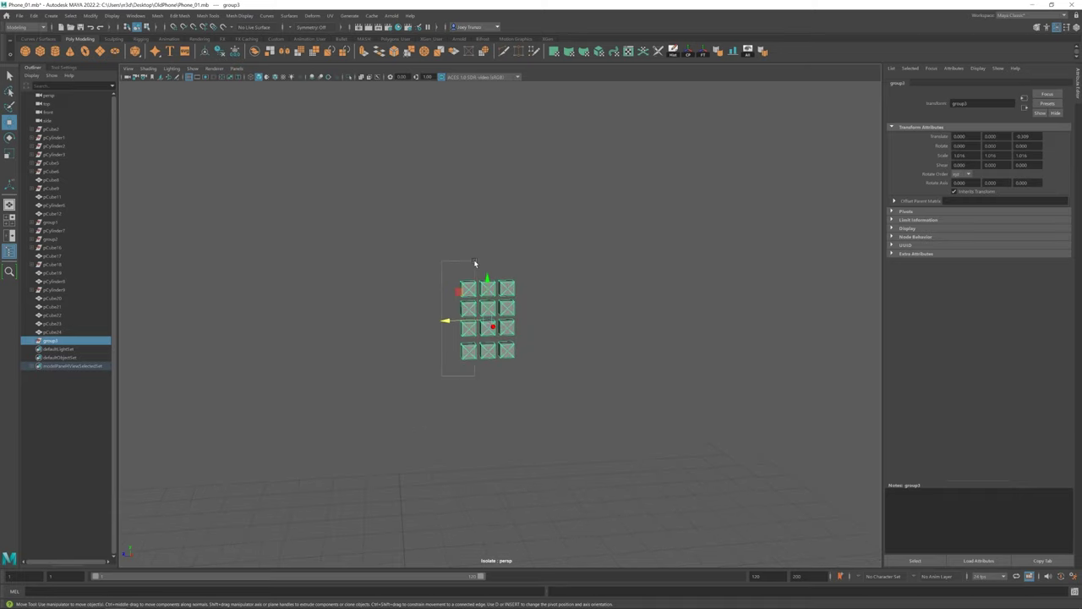
pyautogui.click(349, 77)
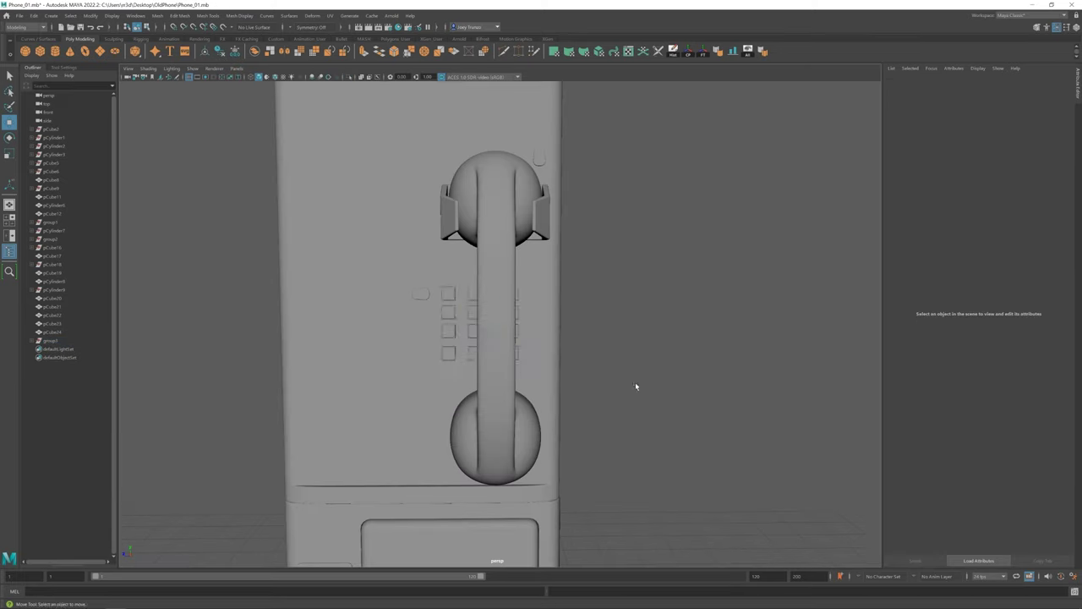
pyautogui.scroll(-2, 635, 386)
pyautogui.keyDown('alt'); pyautogui.moveTo(635, 386); pyautogui.dragTo(440, 352); pyautogui.keyUp('alt')
pyautogui.press('Up')
pyautogui.click(585, 362)
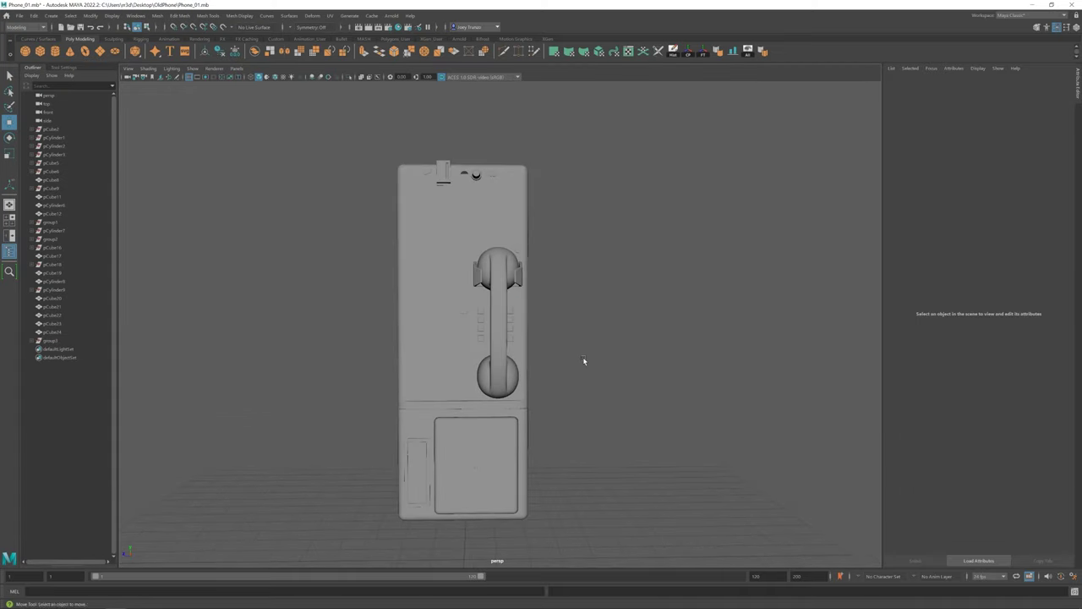
pyautogui.click(452, 313)
pyautogui.moveTo(452, 314)
pyautogui.keyDown('alt'); pyautogui.mouseDown()
pyautogui.moveTo(365, 291)
pyautogui.moveTo(482, 340)
pyautogui.moveTo(465, 332)
pyautogui.moveTo(484, 357)
pyautogui.moveTo(527, 322)
pyautogui.moveTo(471, 265)
pyautogui.moveTo(515, 304)
pyautogui.moveTo(513, 316)
pyautogui.mouseUp(); pyautogui.keyUp('alt')
# Step: Create a cube and lower it over the keypad area as the cutter
pyautogui.scroll(2, 621, 298)
pyautogui.click(38, 53)
pyautogui.scroll(3, 471, 266)
pyautogui.scroll(-2, 473, 279)
pyautogui.scroll(-2, 477, 292)
pyautogui.moveTo(512, 316)
pyautogui.keyDown('alt'); pyautogui.mouseDown()
pyautogui.moveTo(507, 330)
pyautogui.moveTo(447, 321)
pyautogui.moveTo(479, 339)
pyautogui.mouseUp(); pyautogui.keyUp('alt')
pyautogui.moveTo(478, 339); pyautogui.dragTo(459, 326, button='right')
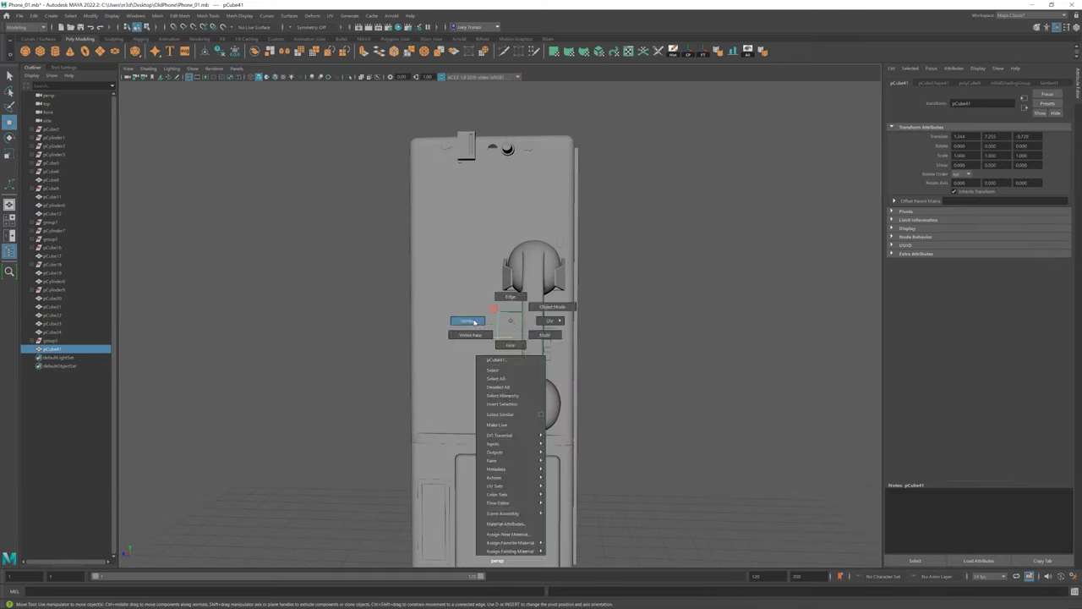
pyautogui.moveTo(459, 326)
pyautogui.keyDown('alt'); pyautogui.mouseDown()
pyautogui.moveTo(511, 319)
pyautogui.moveTo(499, 341)
pyautogui.moveTo(579, 365)
pyautogui.moveTo(641, 421)
pyautogui.moveTo(553, 344)
pyautogui.moveTo(502, 339)
pyautogui.moveTo(559, 346)
pyautogui.moveTo(435, 285)
pyautogui.moveTo(499, 337)
pyautogui.moveTo(486, 322)
pyautogui.mouseUp(); pyautogui.keyUp('alt')
# Step: Boolean-subtract the keypad cube from the phone front using Mesh > Booleans > Difference
pyautogui.click(456, 398)
pyautogui.keyDown('shift'); pyautogui.click(508, 338); pyautogui.keyUp('shift')
pyautogui.click(158, 16)
pyautogui.click(254, 47)
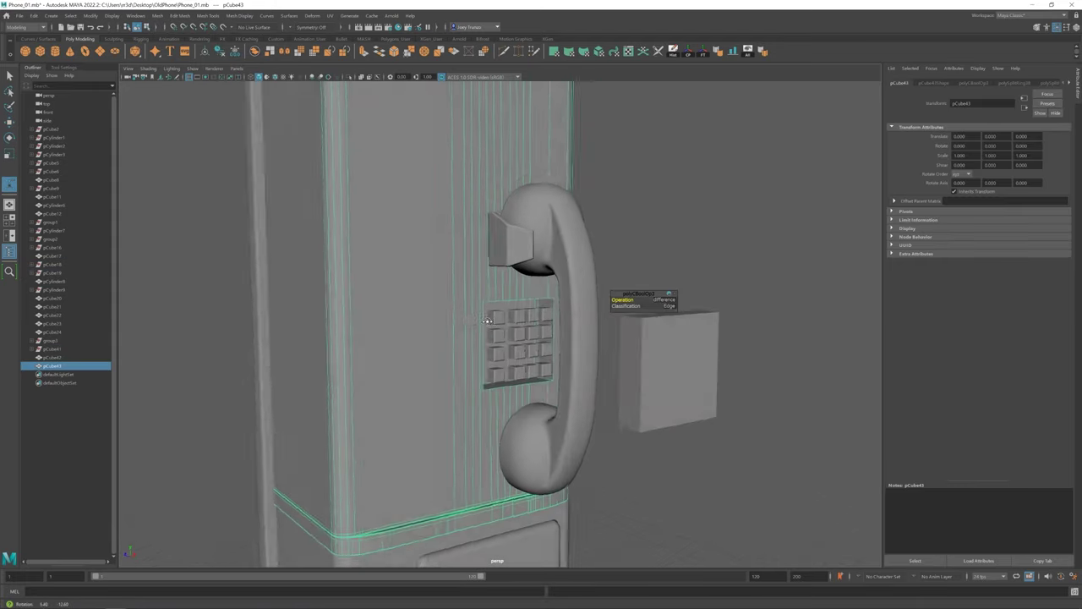
# Step: Extrude the keypad opening's faces inward into the phone front
pyautogui.scroll(5, 482, 282)
pyautogui.press('F11')
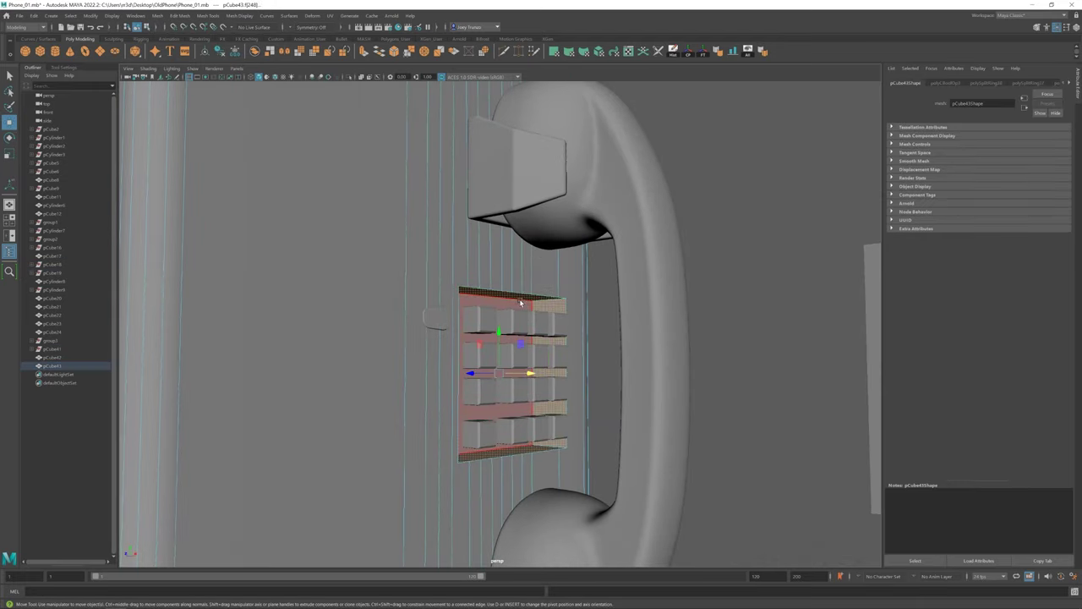
pyautogui.hotkey('ctrl', 'e')
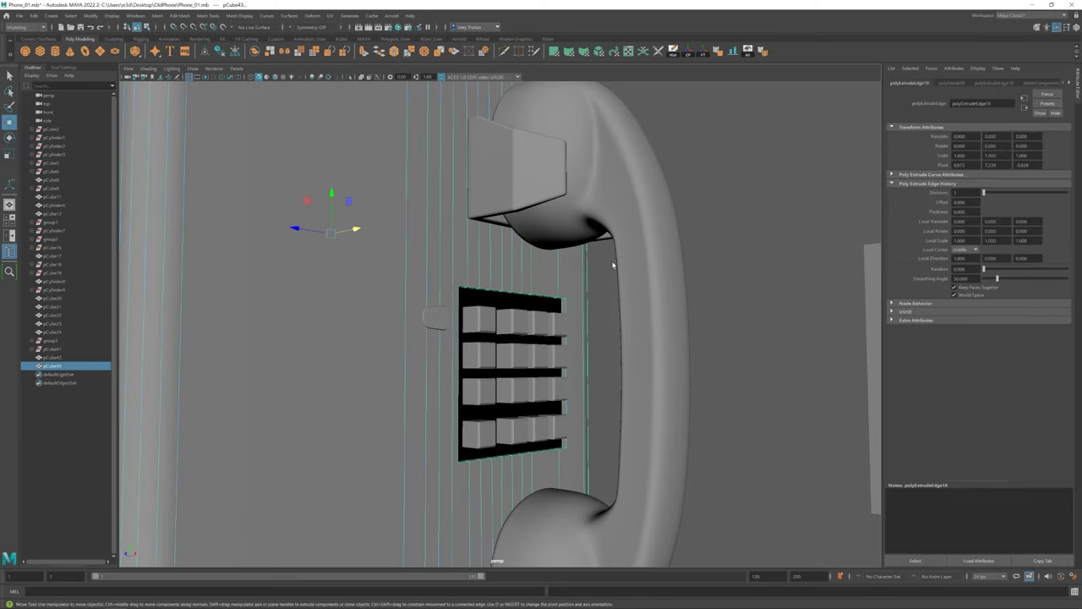
pyautogui.scroll(-5, 613, 264)
pyautogui.keyDown('alt'); pyautogui.moveTo(613, 264); pyautogui.dragTo(497, 377); pyautogui.keyUp('alt')
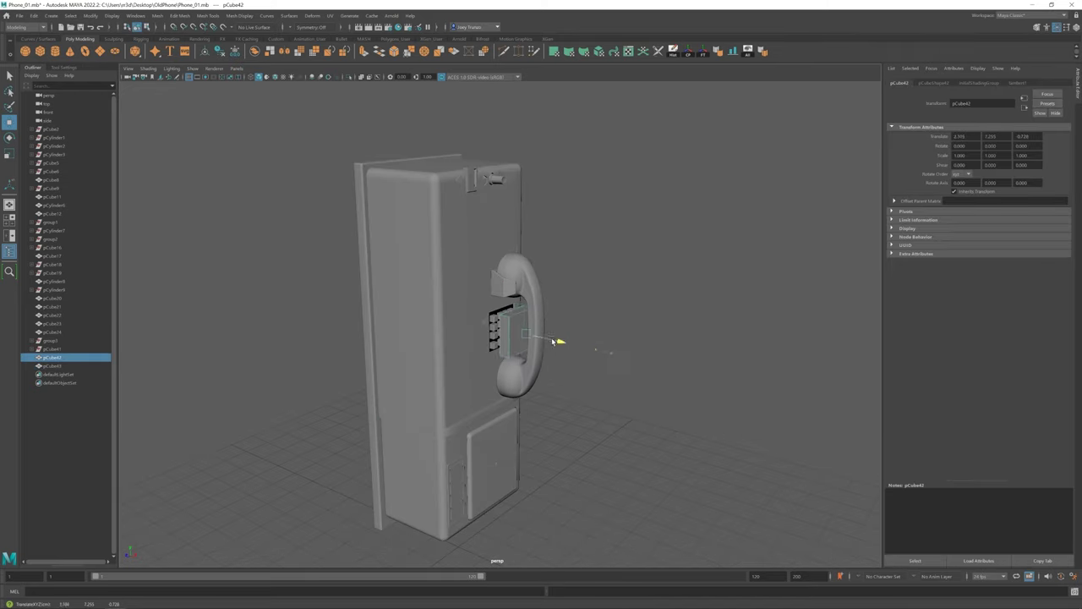
pyautogui.press('f')
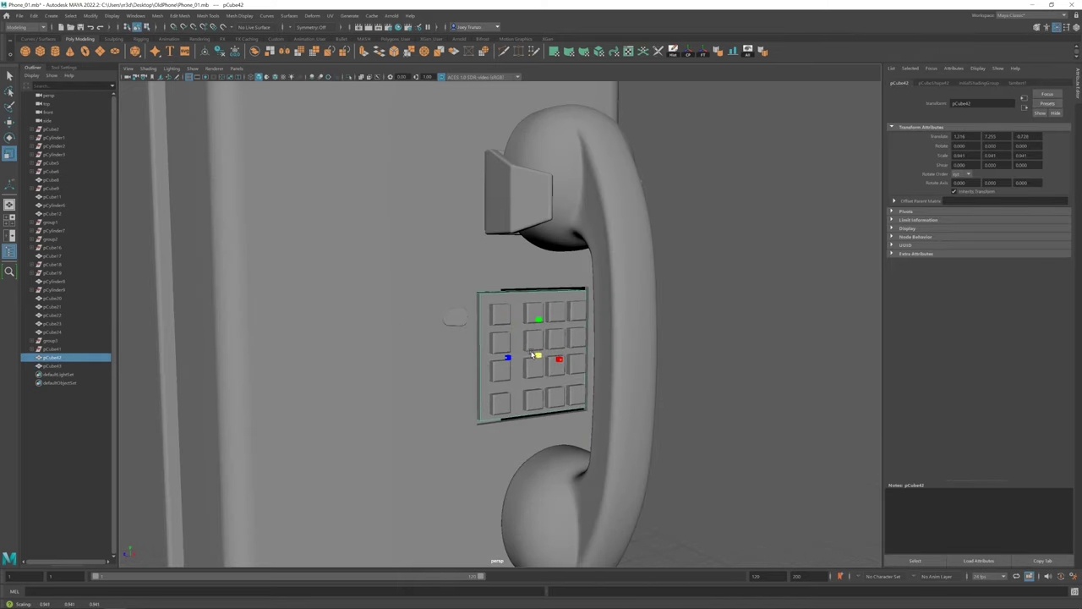
pyautogui.scroll(-3, 536, 355)
pyautogui.keyDown('alt'); pyautogui.moveTo(536, 355); pyautogui.dragTo(481, 146); pyautogui.keyUp('alt')
pyautogui.scroll(-3, 480, 147)
pyautogui.click(592, 212)
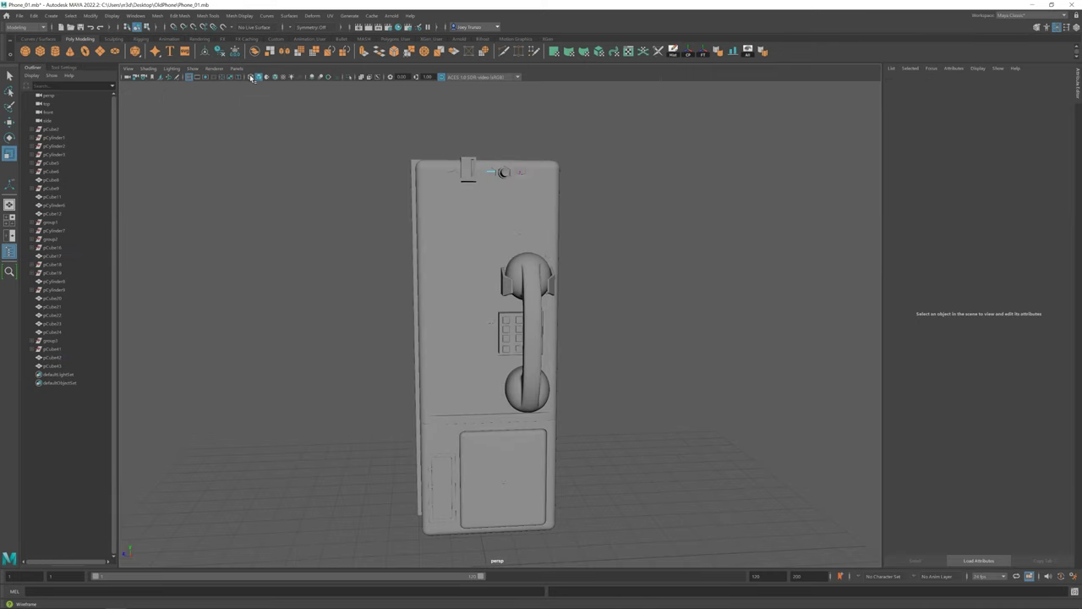
pyautogui.click(252, 78)
pyautogui.click(491, 150)
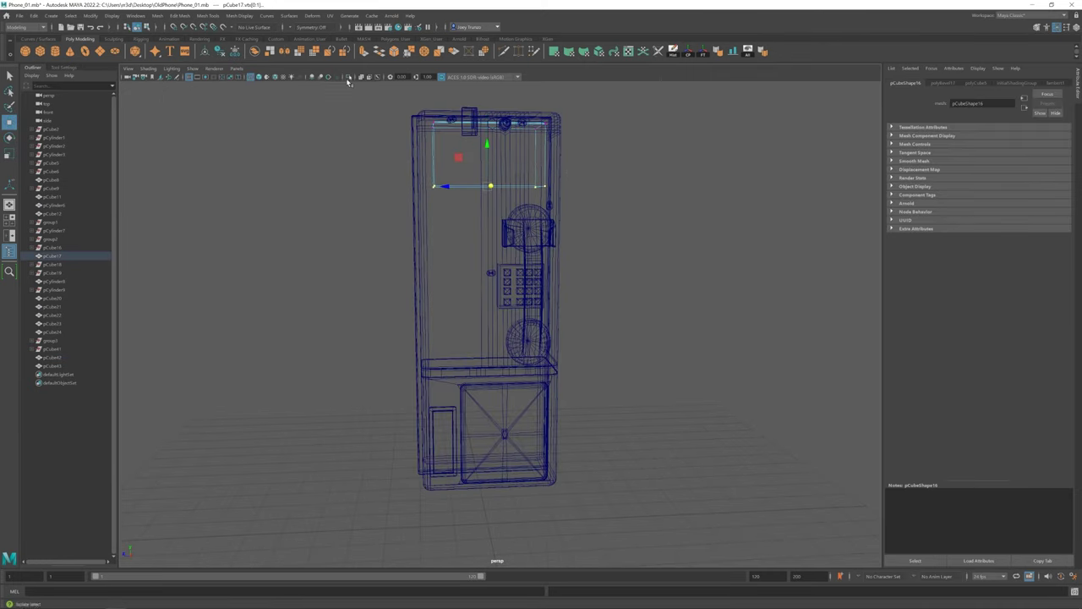
pyautogui.press('5')
pyautogui.scroll(3, 510, 295)
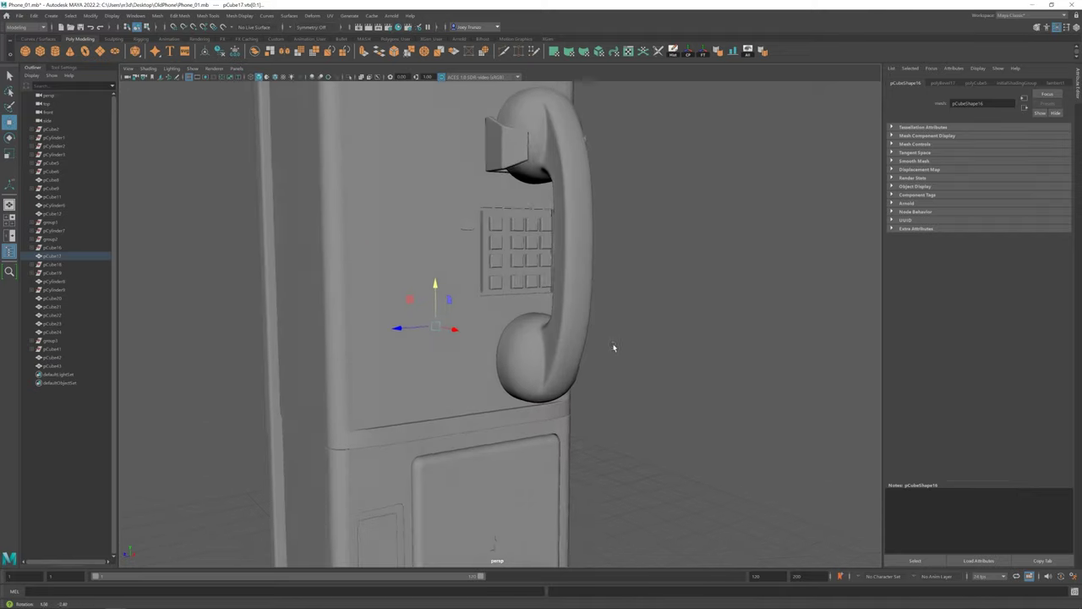
pyautogui.moveTo(510, 296)
pyautogui.keyDown('alt'); pyautogui.mouseDown()
pyautogui.moveTo(504, 278)
pyautogui.moveTo(440, 280)
pyautogui.moveTo(402, 208)
pyautogui.moveTo(590, 348)
pyautogui.mouseUp(); pyautogui.keyUp('alt')
pyautogui.scroll(4, 504, 278)
pyautogui.click(498, 290)
pyautogui.press('r')
pyautogui.click(507, 283)
pyautogui.press('4')
pyautogui.press('F11')
pyautogui.click(441, 280)
pyautogui.press('w')
pyautogui.keyDown('alt'); pyautogui.moveTo(576, 285); pyautogui.dragTo(469, 236); pyautogui.keyUp('alt')
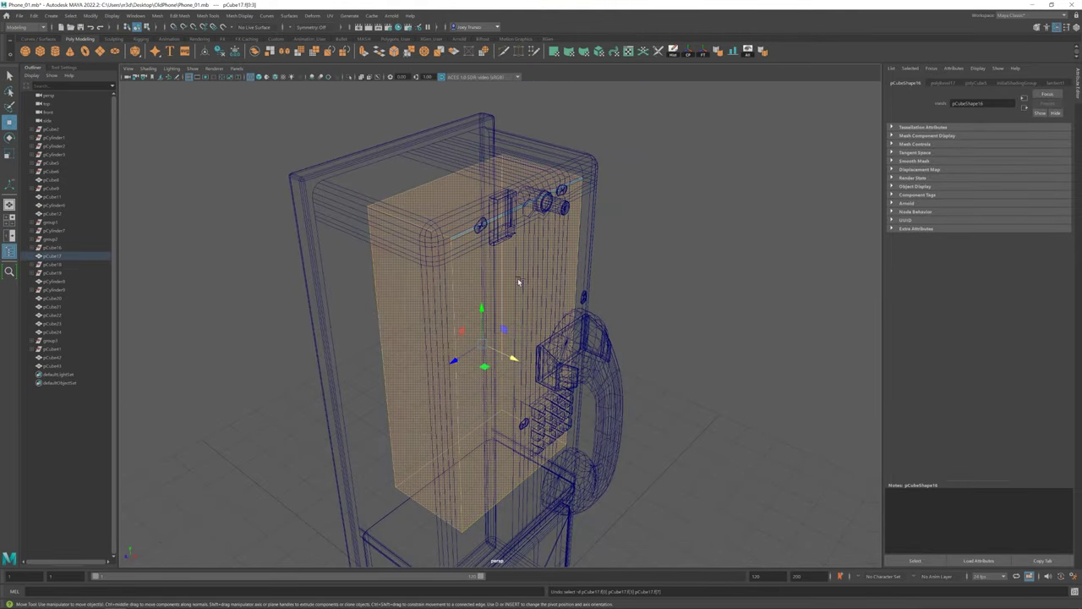
pyautogui.keyDown('alt'); pyautogui.moveTo(441, 294); pyautogui.dragTo(541, 301); pyautogui.keyUp('alt')
pyautogui.press('5')
# Step: Select the keypad backing plate (pCube42) and isolate it on its own
pyautogui.click(706, 362)
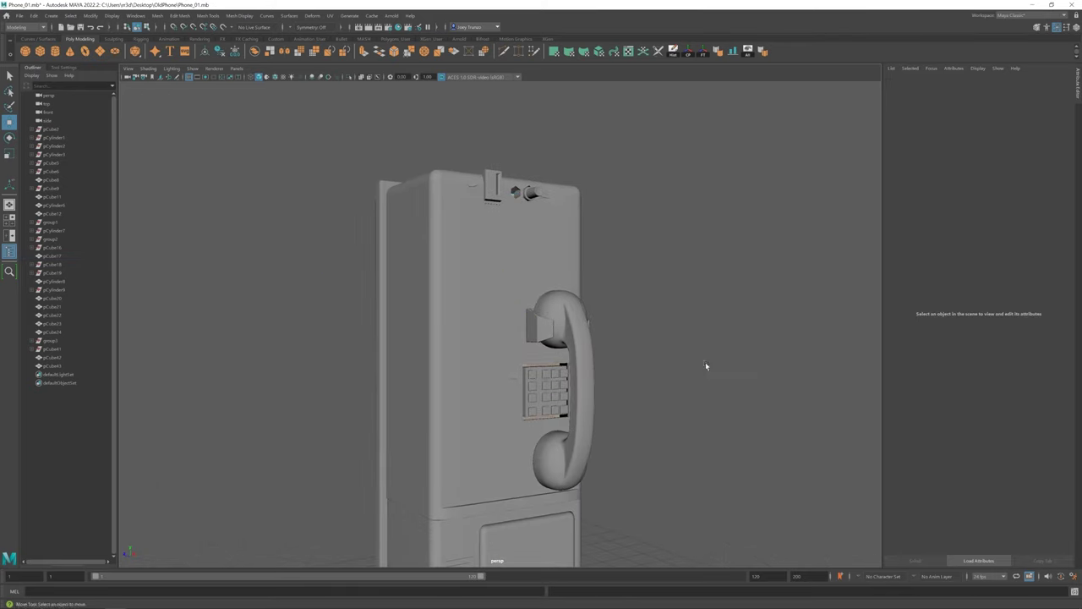
pyautogui.keyDown('alt'); pyautogui.moveTo(706, 362); pyautogui.dragTo(657, 331, button='right'); pyautogui.keyUp('alt')
pyautogui.keyDown('alt'); pyautogui.moveTo(657, 331); pyautogui.dragTo(570, 335); pyautogui.keyUp('alt')
pyautogui.scroll(5, 498, 292)
pyautogui.click(511, 296)
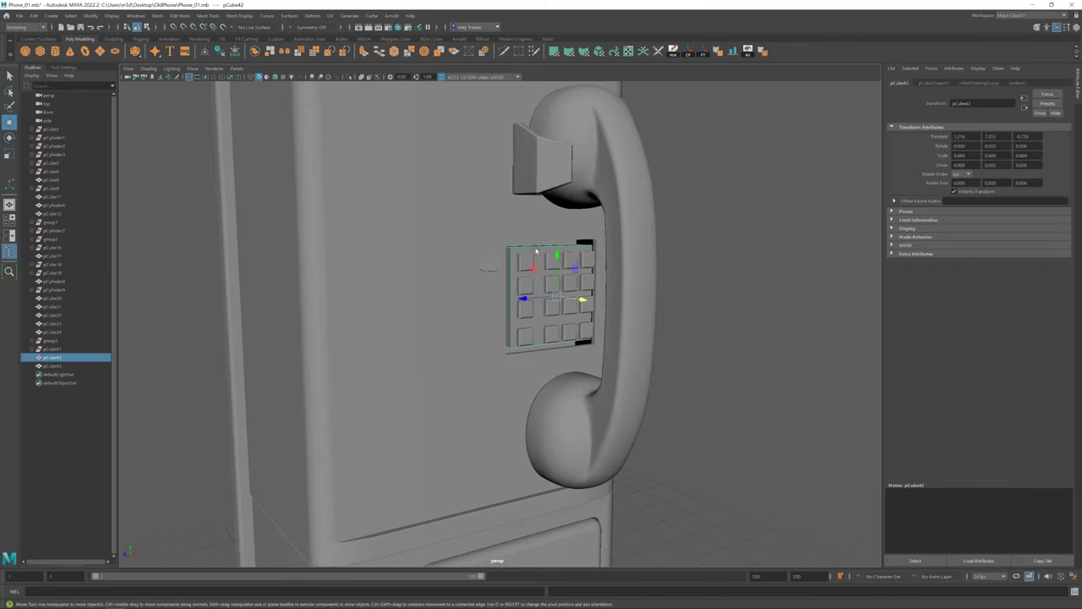
pyautogui.keyDown('alt'); pyautogui.moveTo(512, 296); pyautogui.dragTo(415, 239); pyautogui.keyUp('alt')
pyautogui.hotkey('ctrl', '1')
# Step: Insert edge loops across the plate and extrude its edges outward into a flange
pyautogui.click(207, 15)
pyautogui.click(278, 82)
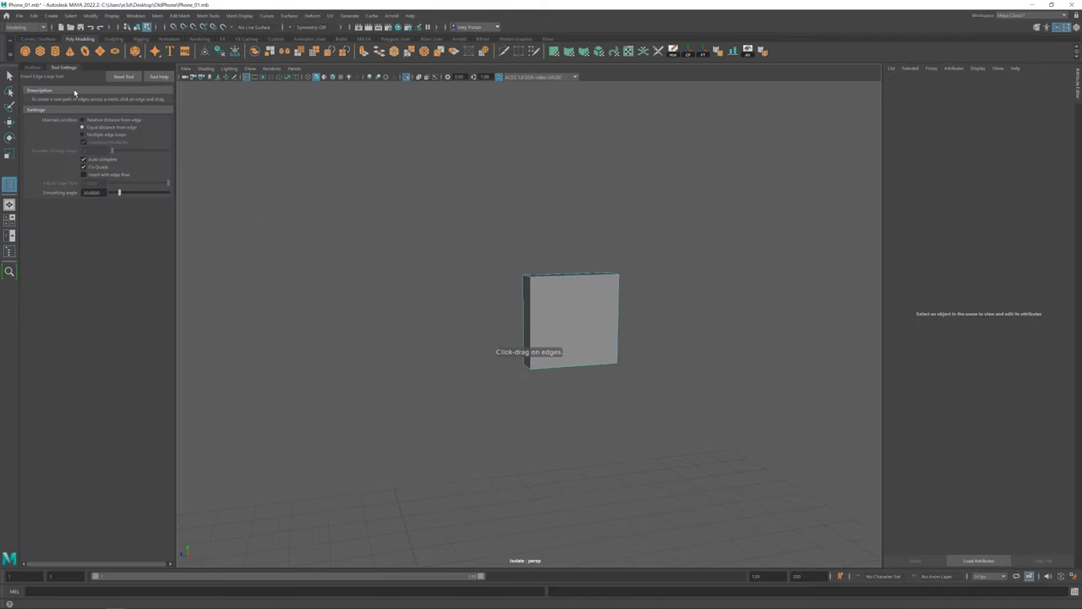
pyautogui.click(539, 304)
pyautogui.press('r')
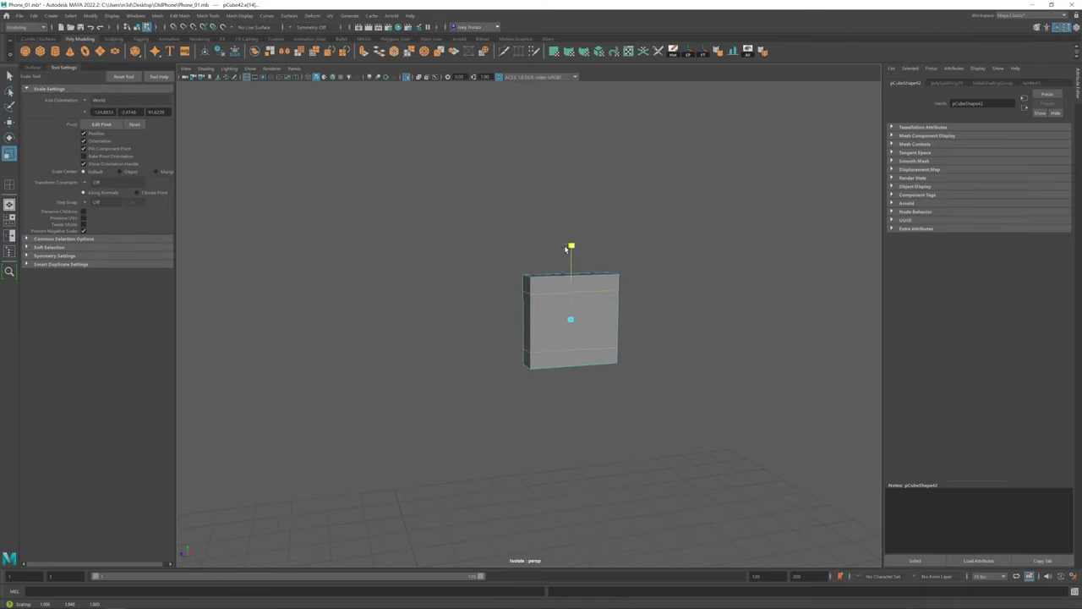
pyautogui.keyDown('alt'); pyautogui.moveTo(567, 248); pyautogui.dragTo(564, 313); pyautogui.keyUp('alt')
pyautogui.press('w')
pyautogui.keyDown('shift'); pyautogui.rightClick(499, 314); pyautogui.keyUp('shift')
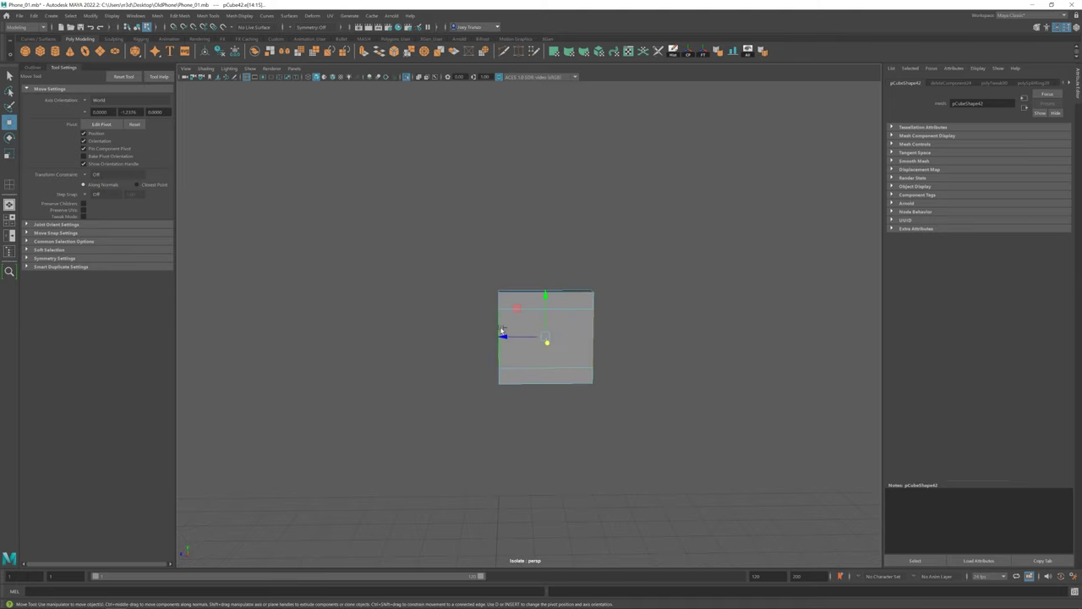
pyautogui.hotkey('ctrl', 'e')
pyautogui.moveTo(502, 330)
pyautogui.keyDown('alt'); pyautogui.mouseDown()
pyautogui.moveTo(581, 357)
pyautogui.moveTo(542, 339)
pyautogui.mouseUp(); pyautogui.keyUp('alt')
# Step: Bevel the plate's selected edges with Edit Mesh > Bevel, then show the whole phone
pyautogui.click(179, 15)
pyautogui.click(199, 90)
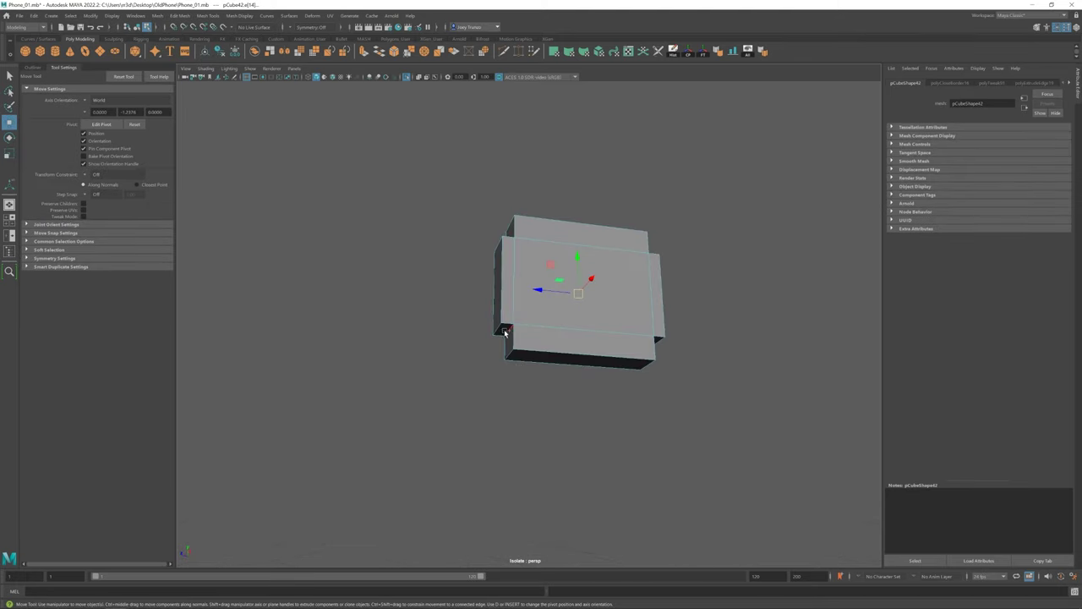
pyautogui.click(180, 16)
pyautogui.click(203, 44)
pyautogui.keyDown('alt'); pyautogui.moveTo(541, 279); pyautogui.dragTo(582, 276); pyautogui.keyUp('alt')
pyautogui.hotkey('ctrl', '1')
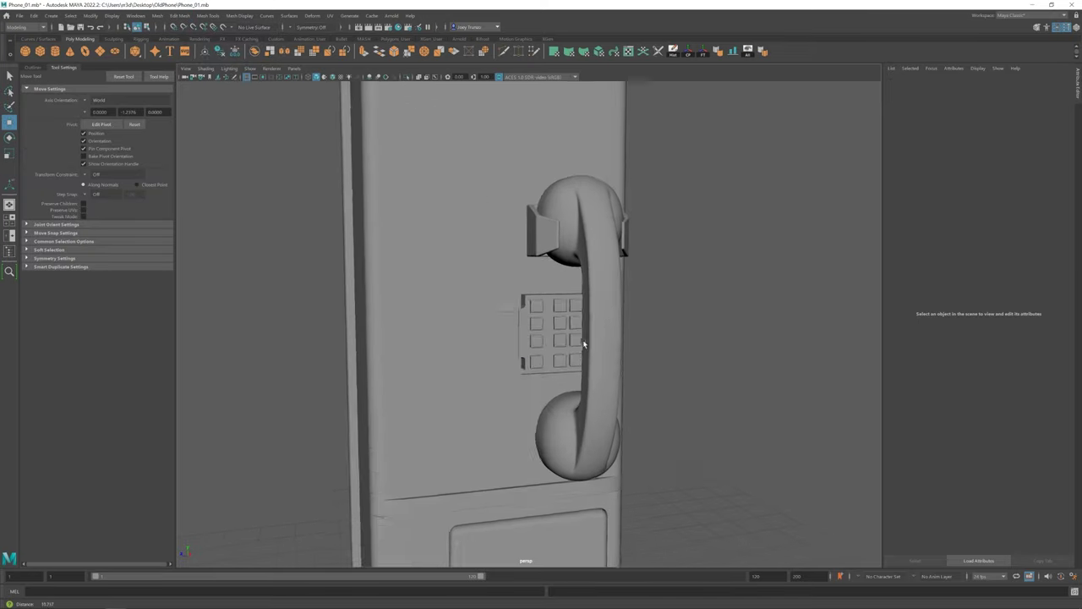
# Step: Select and adjust the vertices along the plate's right side
pyautogui.press('F8')
pyautogui.press('r')
pyautogui.press('F9')
pyautogui.press('w')
pyautogui.moveTo(447, 309)
pyautogui.mouseDown()
pyautogui.moveTo(787, 429)
pyautogui.moveTo(548, 311)
pyautogui.mouseUp()
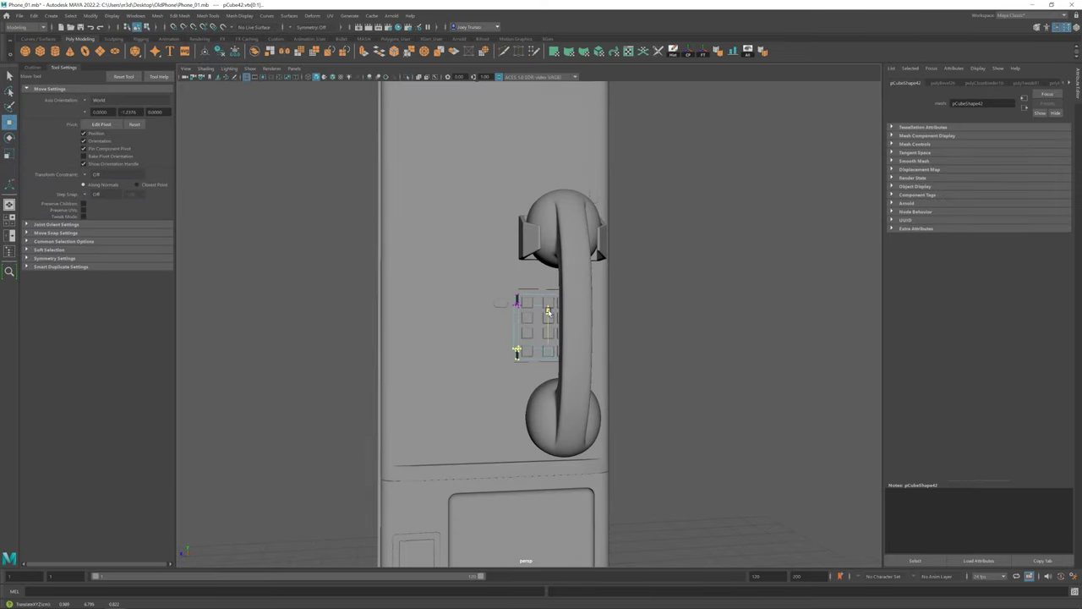
pyautogui.press('a')
pyautogui.press('f')
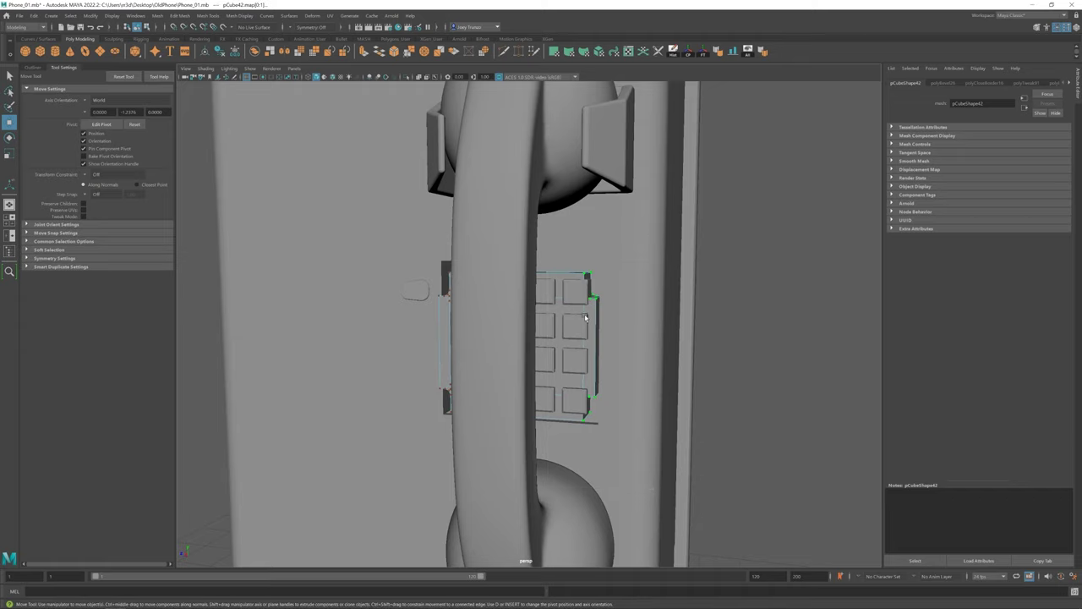
pyautogui.moveTo(664, 200); pyautogui.dragTo(525, 514)
pyautogui.scroll(-5, 558, 347)
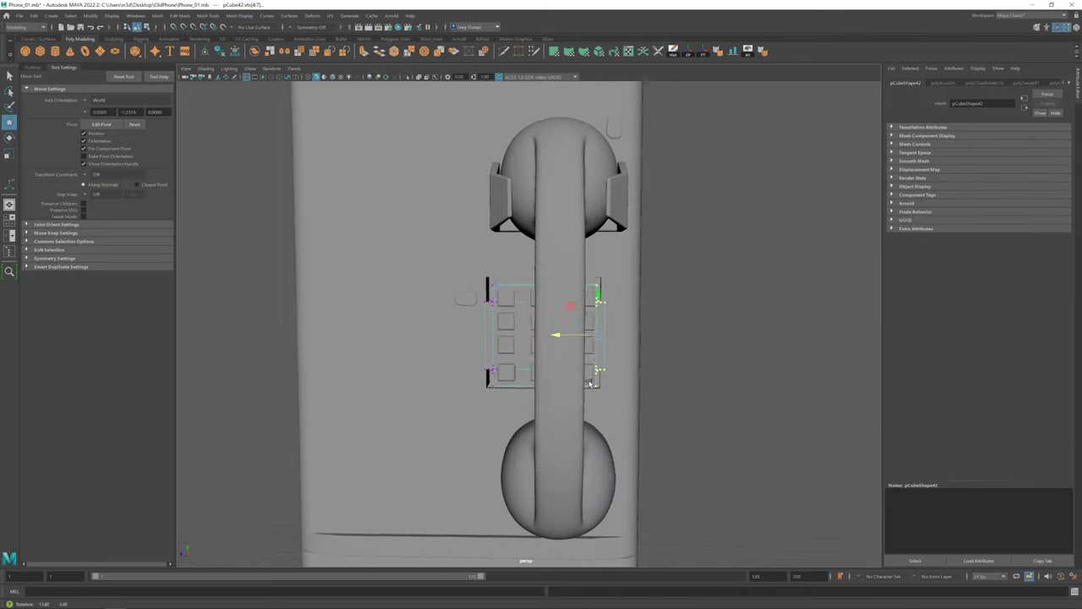
pyautogui.keyDown('alt'); pyautogui.moveTo(557, 346); pyautogui.dragTo(404, 353); pyautogui.keyUp('alt')
# Step: Group the keypad buttons with Ctrl+G and nudge the group into the plate
pyautogui.press('F8')
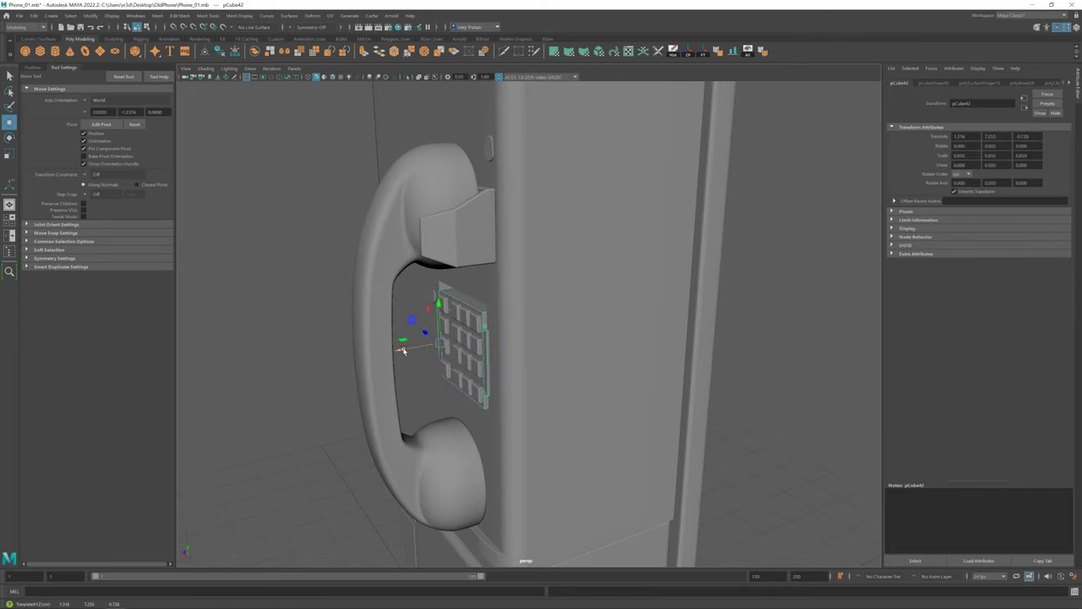
pyautogui.press('q')
pyautogui.scroll(3, 416, 293)
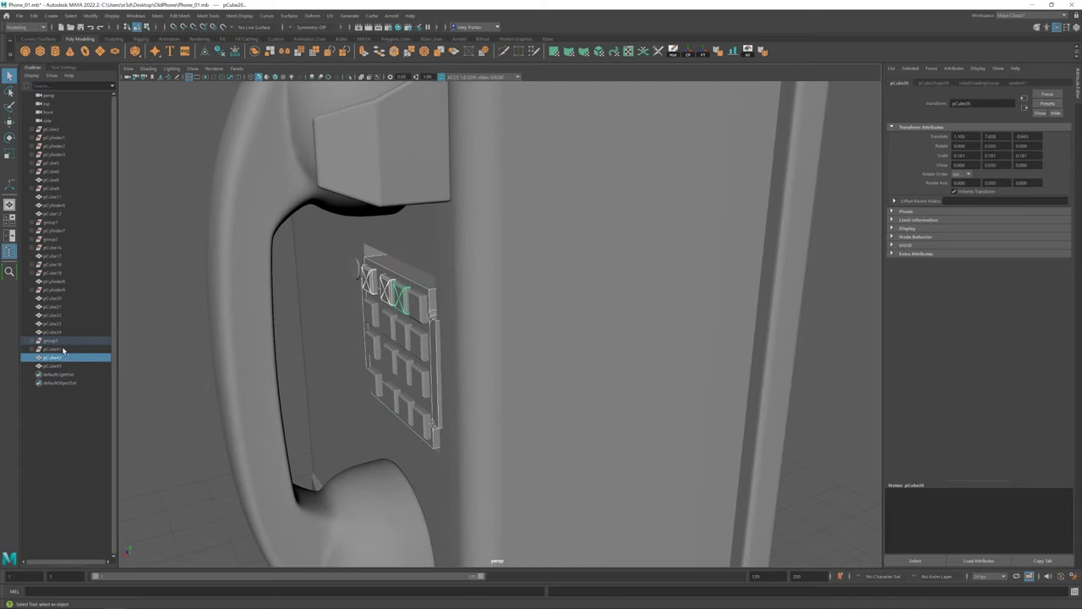
pyautogui.hotkey('ctrl', 'g')
pyautogui.press('w')
pyautogui.moveTo(347, 347)
pyautogui.mouseDown()
pyautogui.moveTo(462, 346)
pyautogui.moveTo(561, 281)
pyautogui.mouseUp()
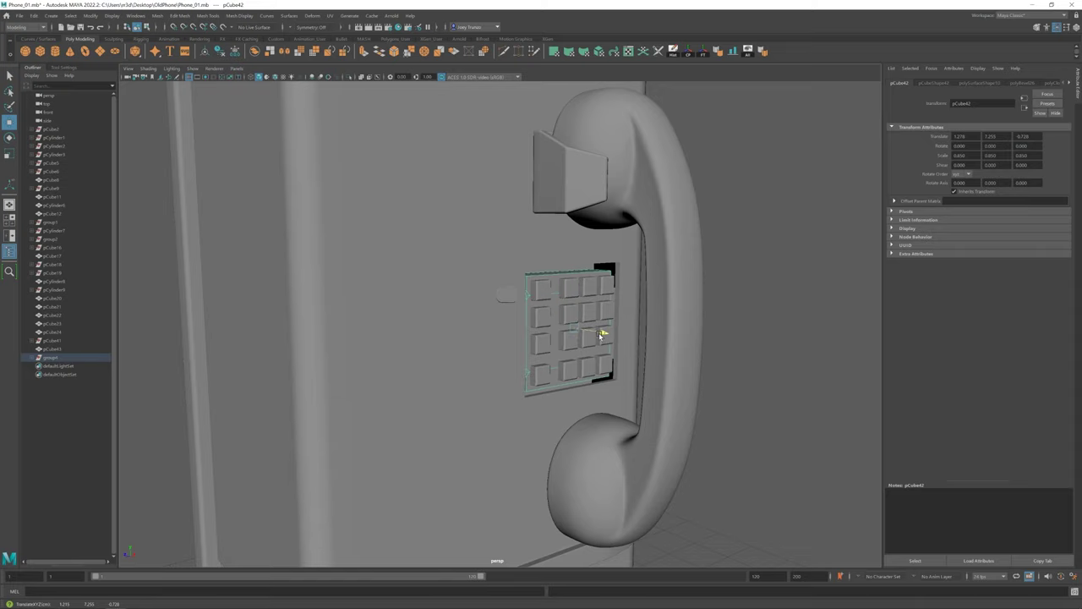
# Step: Reselect the keypad plate and isolate it alone in the view
pyautogui.press('a')
pyautogui.keyDown('alt'); pyautogui.moveTo(435, 346); pyautogui.dragTo(490, 363); pyautogui.keyUp('alt')
pyautogui.press('f')
pyautogui.scroll(2, 511, 322)
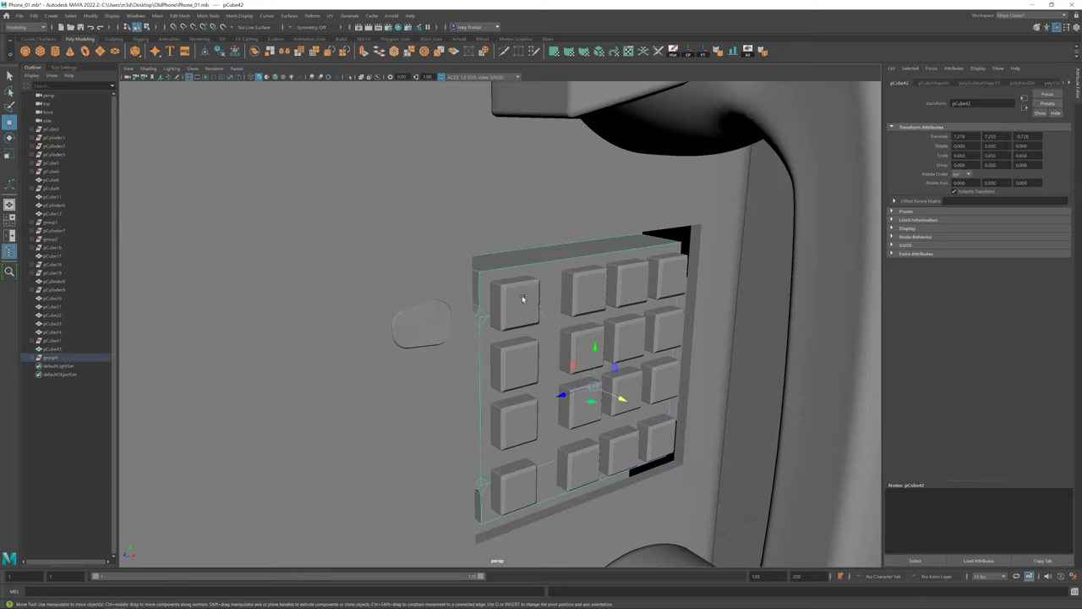
pyautogui.click(559, 274)
pyautogui.click(558, 272)
pyautogui.moveTo(558, 272)
pyautogui.keyDown('alt'); pyautogui.mouseDown()
pyautogui.moveTo(459, 305)
pyautogui.moveTo(607, 362)
pyautogui.mouseUp(); pyautogui.keyUp('alt')
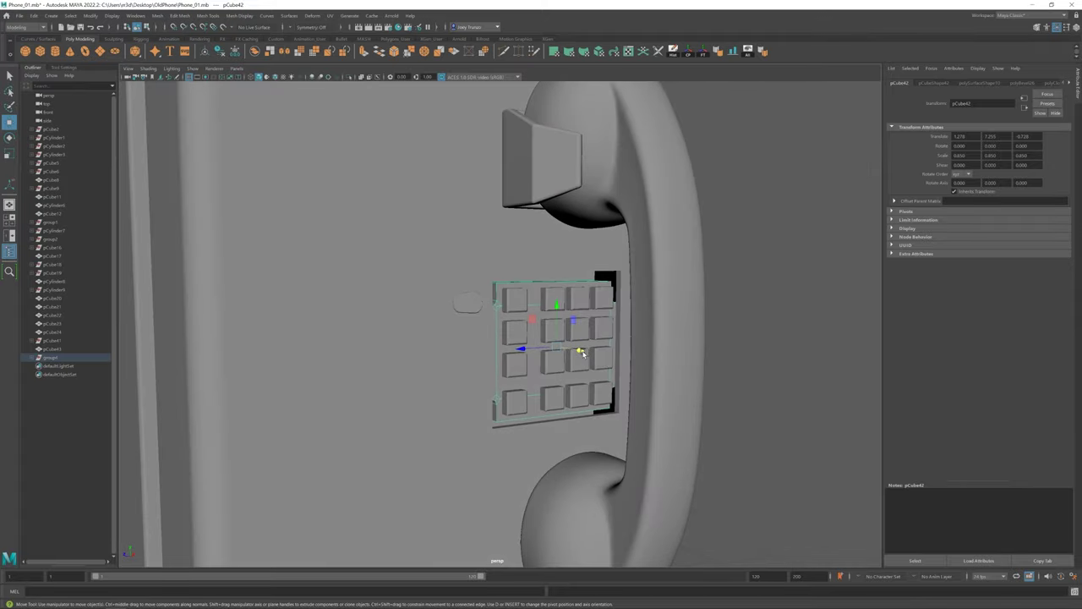
pyautogui.hotkey('ctrl', '1')
# Step: Bevel the plate's recessed inner edges with 2 segments at fraction 0.625, then show the whole payphone
pyautogui.keyDown('alt'); pyautogui.moveTo(411, 220); pyautogui.dragTo(282, 146); pyautogui.keyUp('alt')
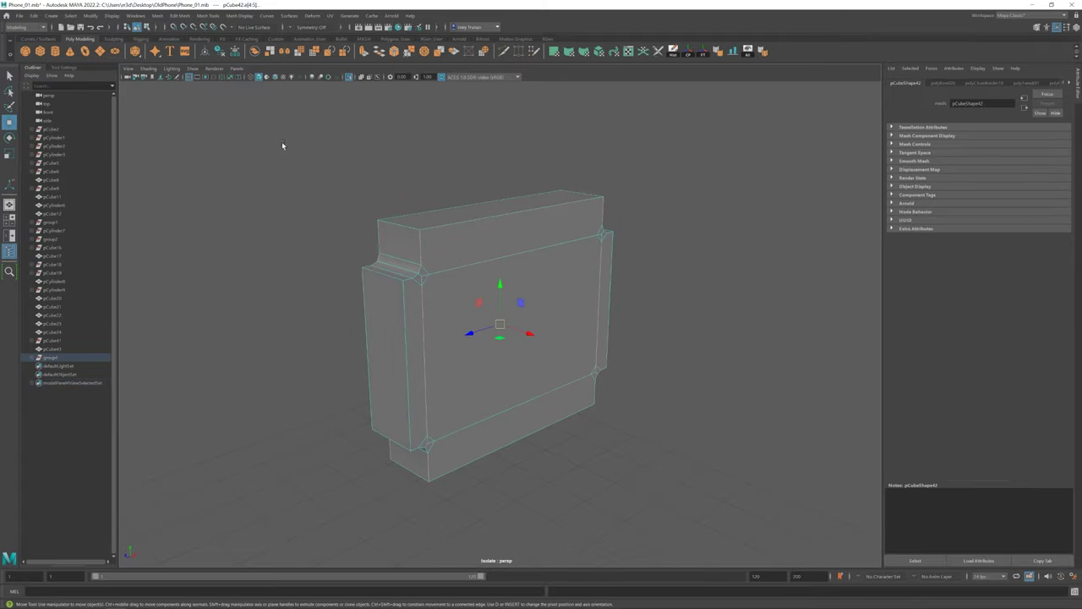
pyautogui.keyDown('alt'); pyautogui.moveTo(435, 284); pyautogui.dragTo(442, 315); pyautogui.keyUp('alt')
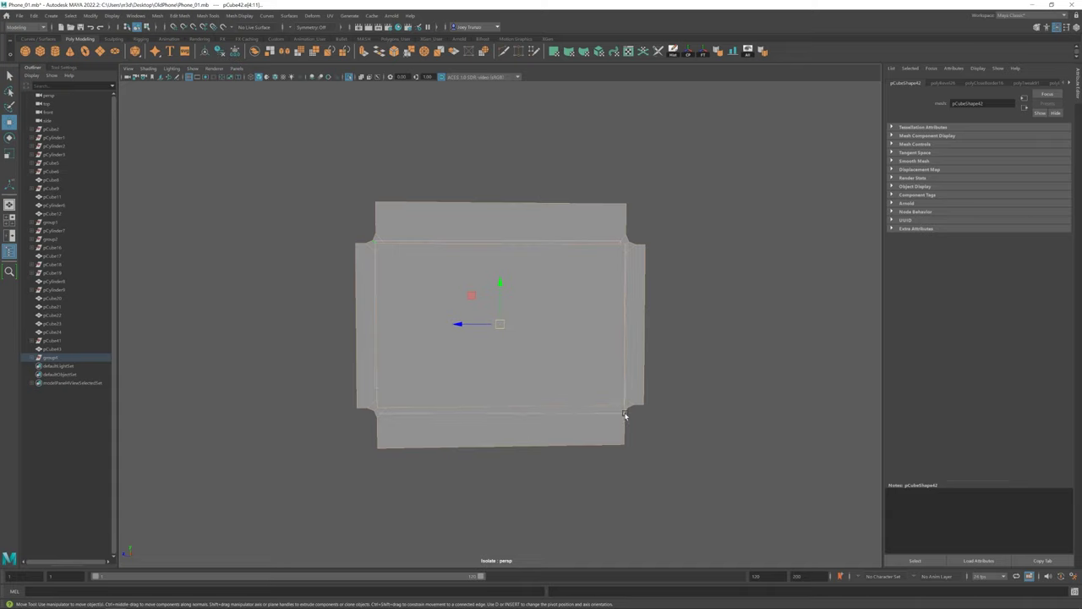
pyautogui.keyDown('alt'); pyautogui.moveTo(520, 412); pyautogui.dragTo(547, 368); pyautogui.keyUp('alt')
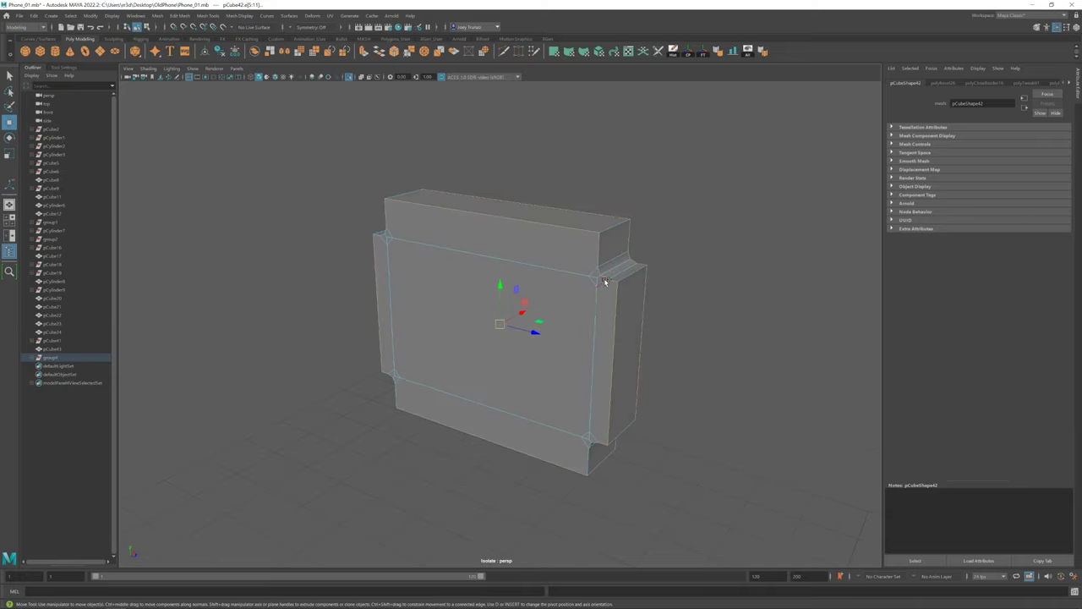
pyautogui.keyDown('alt'); pyautogui.moveTo(603, 286); pyautogui.dragTo(398, 299); pyautogui.keyUp('alt')
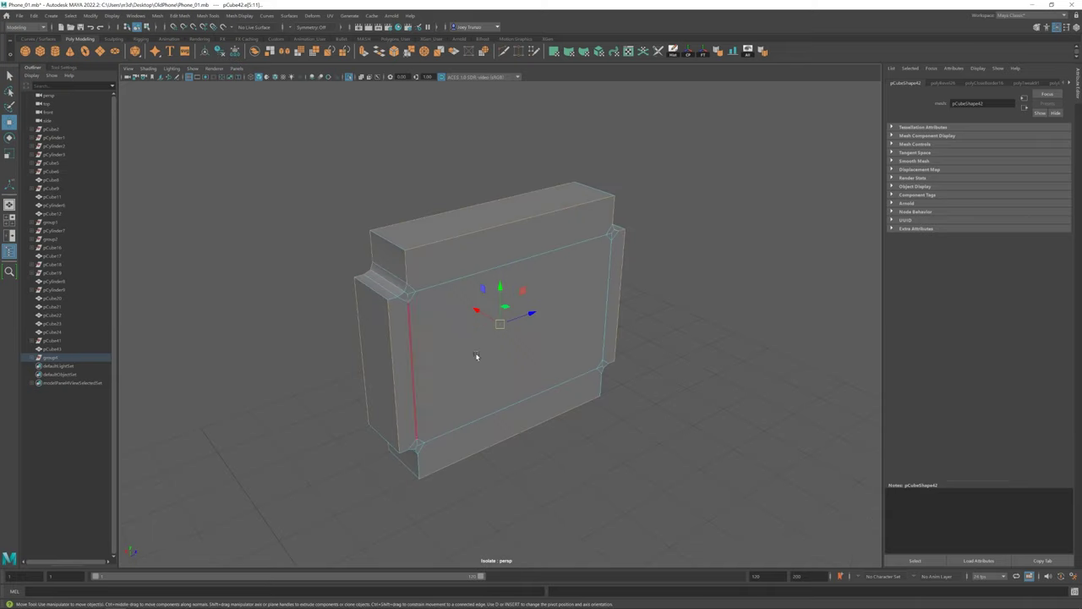
pyautogui.keyDown('alt'); pyautogui.moveTo(476, 356); pyautogui.dragTo(392, 378); pyautogui.keyUp('alt')
pyautogui.keyDown('alt'); pyautogui.moveTo(393, 183); pyautogui.dragTo(577, 331); pyautogui.keyUp('alt')
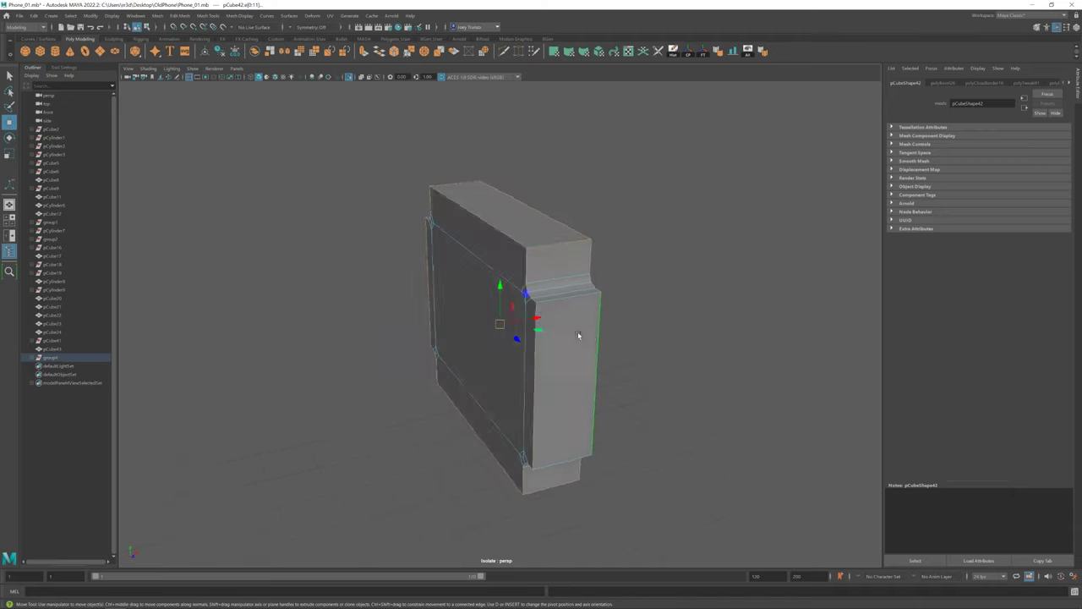
pyautogui.click(180, 15)
pyautogui.click(195, 44)
pyautogui.hotkey('ctrl', '1')
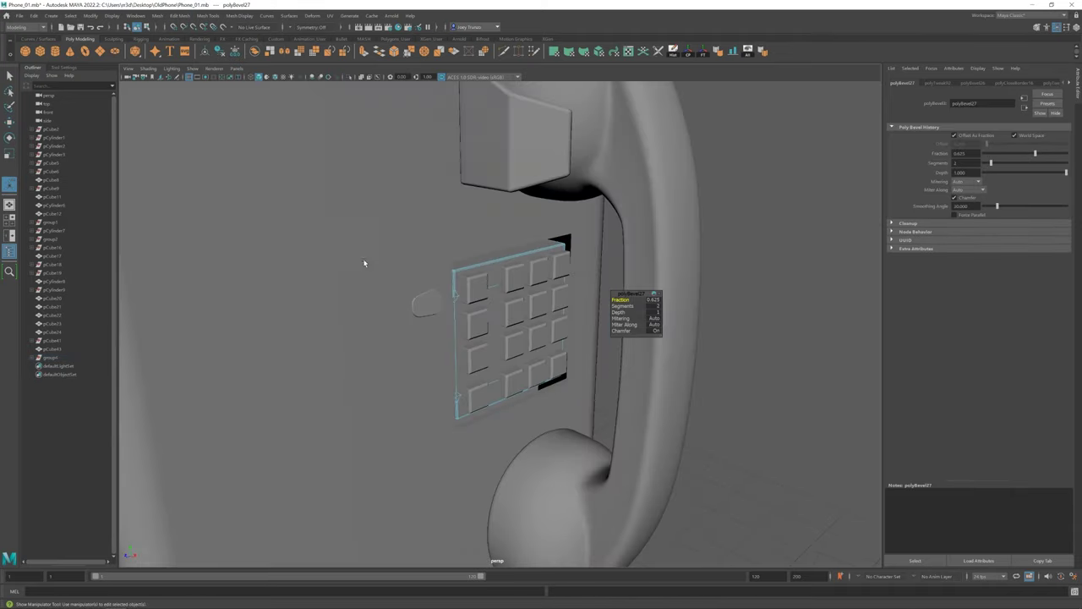
pyautogui.scroll(3, 741, 176)
# Step: In front view, select the keypad plate's left-side vertices and move them to widen it
pyautogui.press('space')
pyautogui.press('space')
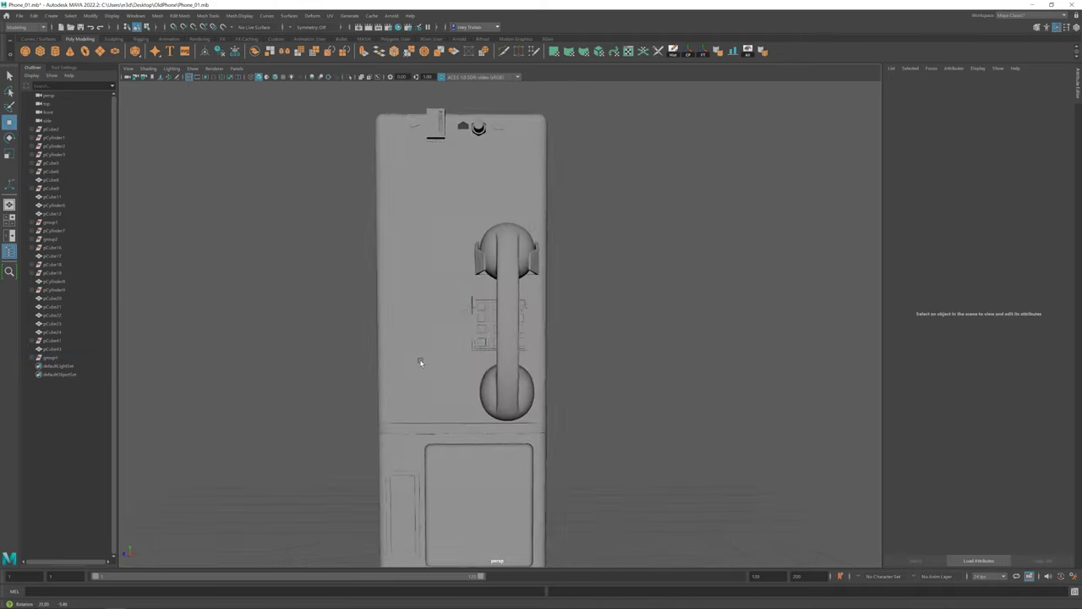
pyautogui.press('f')
pyautogui.moveTo(476, 442); pyautogui.dragTo(391, 325)
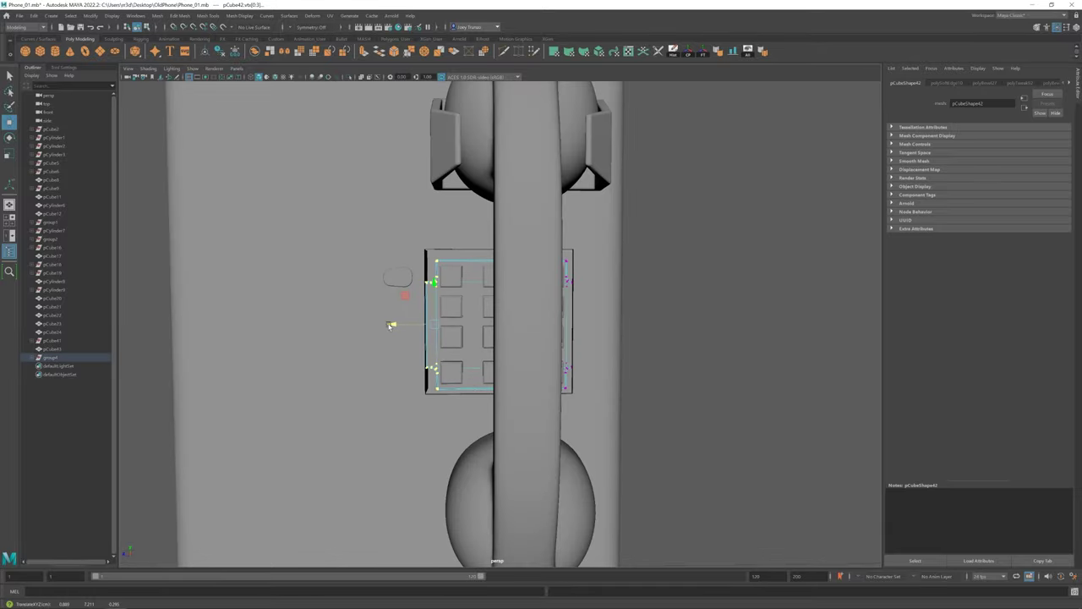
pyautogui.moveTo(433, 398)
pyautogui.keyDown('alt'); pyautogui.mouseDown()
pyautogui.moveTo(420, 338)
pyautogui.moveTo(481, 239)
pyautogui.moveTo(481, 423)
pyautogui.mouseUp(); pyautogui.keyUp('alt')
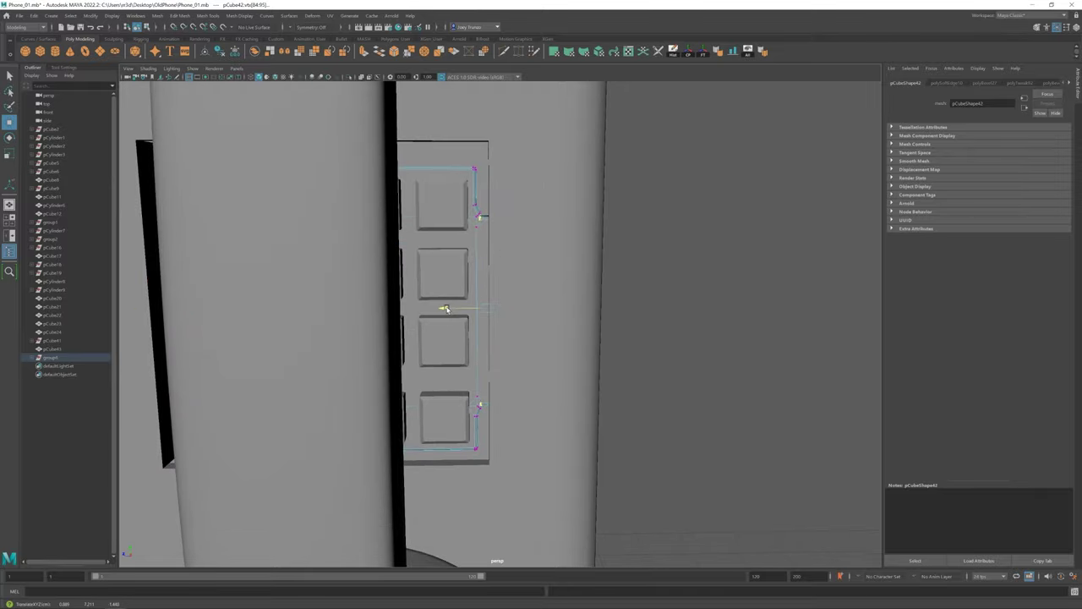
pyautogui.scroll(-5, 338, 285)
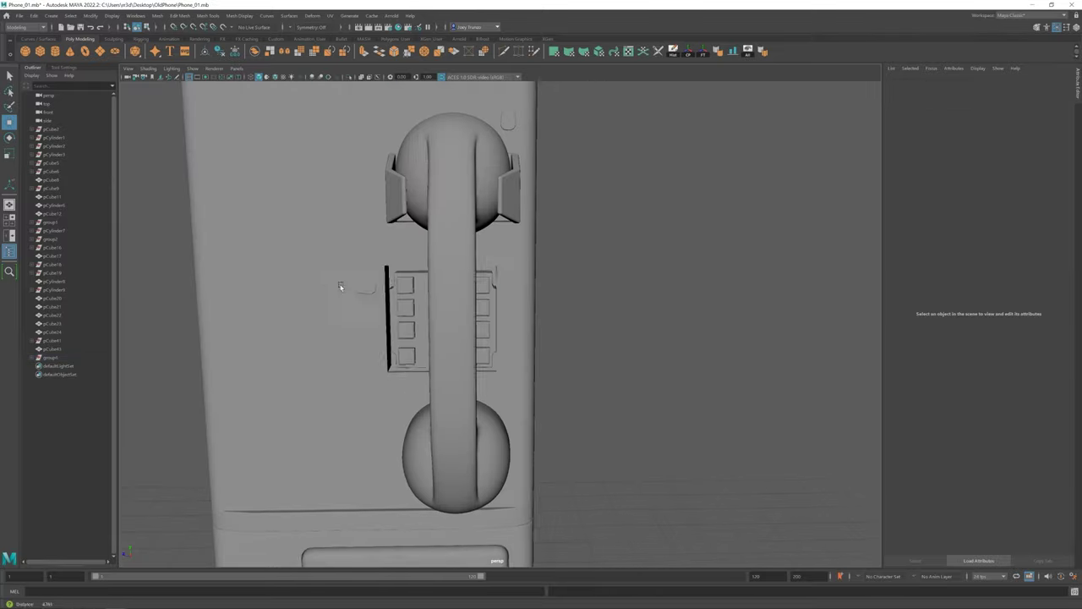
pyautogui.keyDown('alt'); pyautogui.moveTo(338, 285); pyautogui.dragTo(381, 290); pyautogui.keyUp('alt')
pyautogui.scroll(3, 205, 169)
# Step: Create a small polygon cylinder to place at the keypad's left
pyautogui.click(55, 51)
pyautogui.scroll(-3, 247, 271)
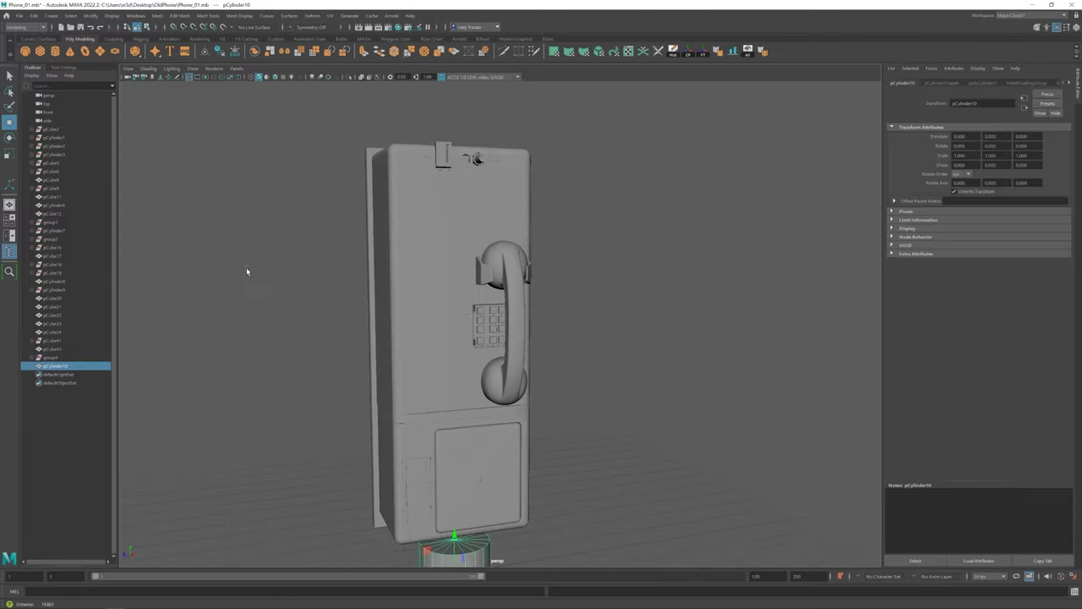
pyautogui.scroll(-3, 247, 271)
pyautogui.press('e')
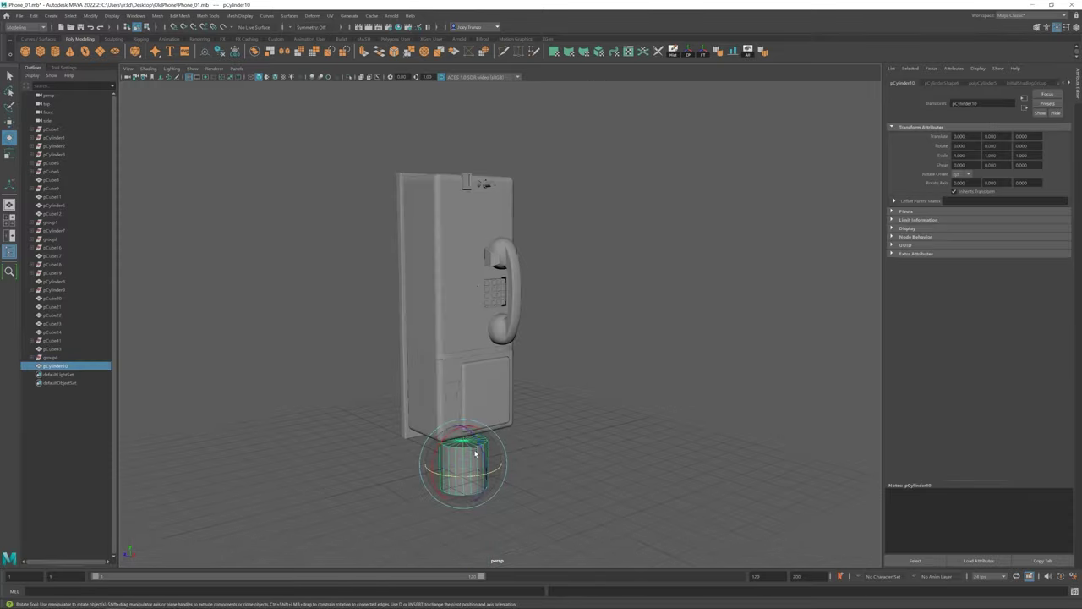
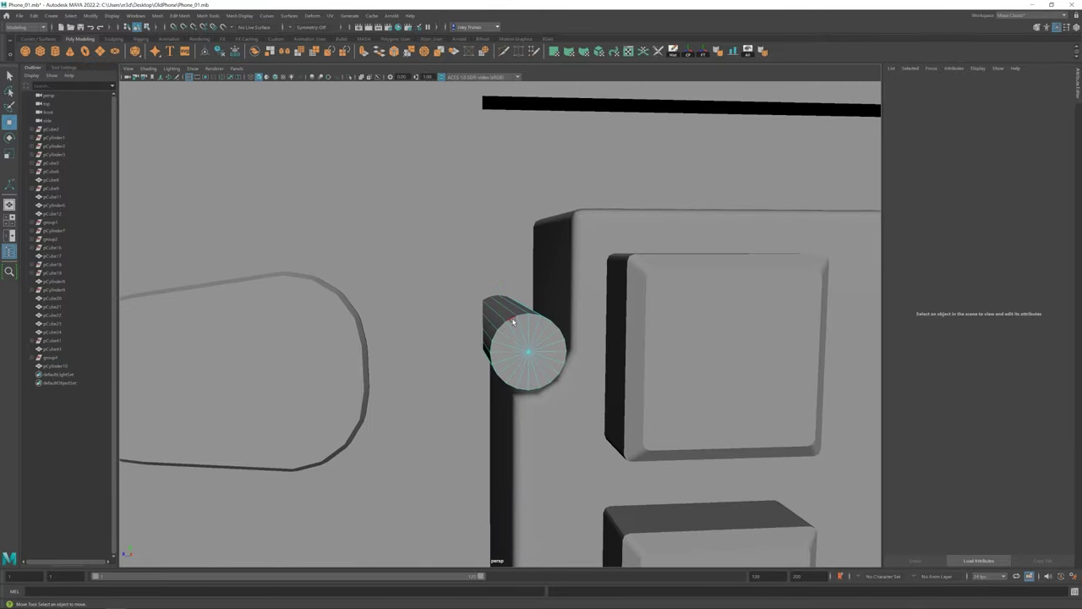
# Step: Bevel the small cylinder beside the keypad and delete its front cap face
pyautogui.click(179, 15)
pyautogui.click(190, 48)
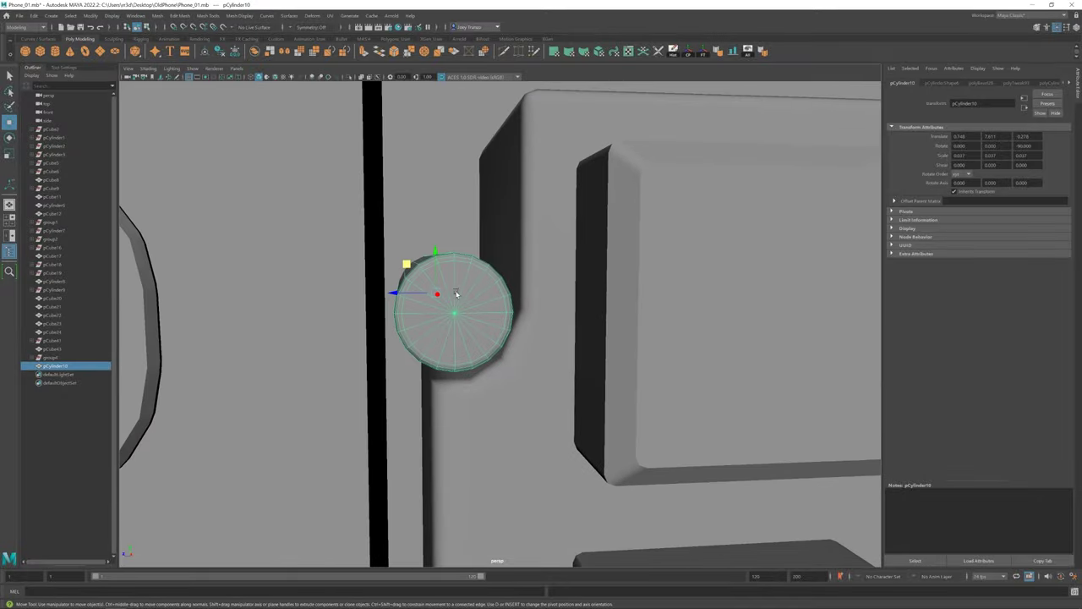
pyautogui.moveTo(481, 309); pyautogui.dragTo(460, 317, button='right')
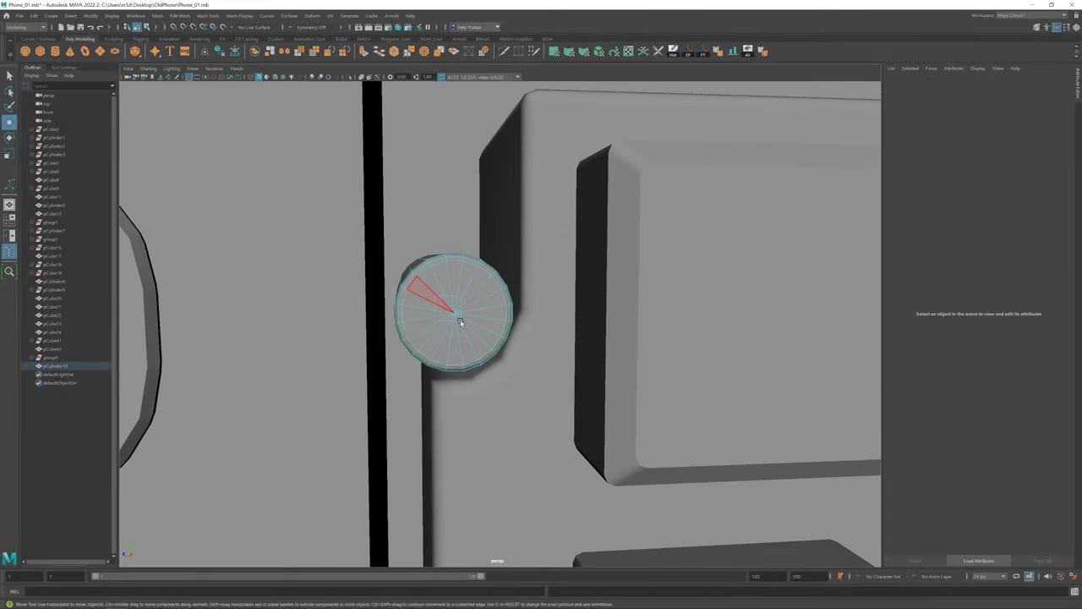
pyautogui.click(456, 321)
pyautogui.keyDown('alt'); pyautogui.moveTo(431, 290); pyautogui.dragTo(439, 317); pyautogui.keyUp('alt')
pyautogui.press('Delete')
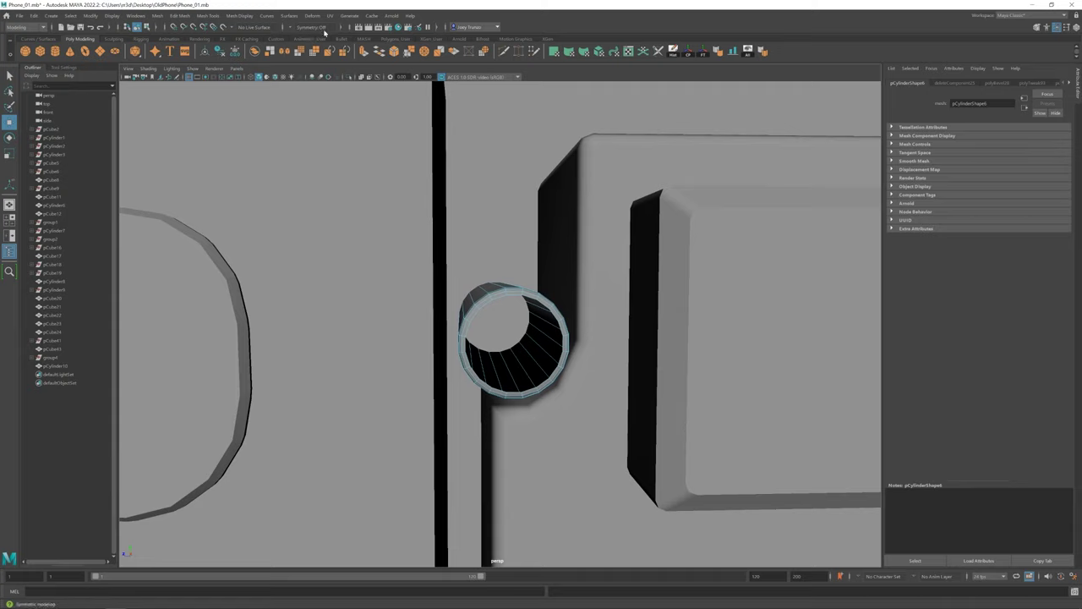
# Step: Refill the open end with Append to Polygon and multi-cut cross edges across the new cap
pyautogui.click(240, 16)
pyautogui.click(228, 47)
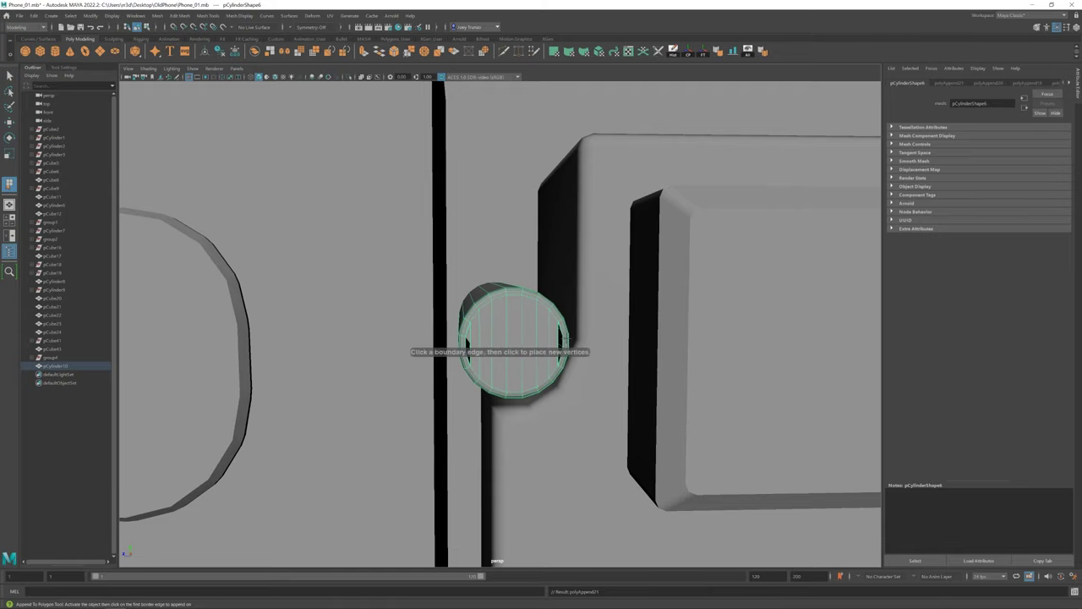
pyautogui.click(164, 27)
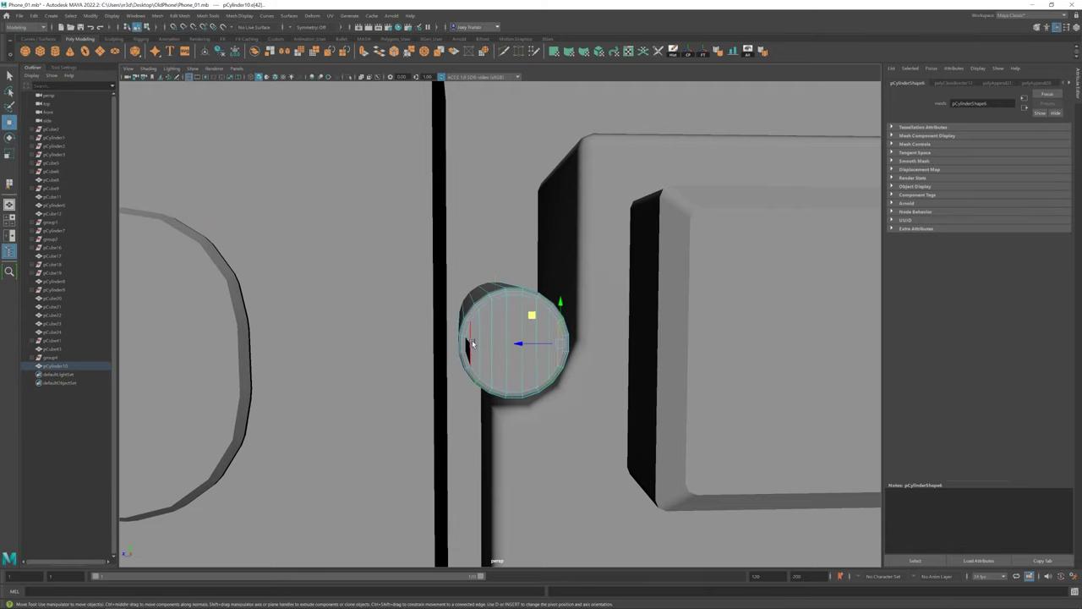
pyautogui.keyDown('alt'); pyautogui.moveTo(582, 377); pyautogui.dragTo(508, 99); pyautogui.keyUp('alt')
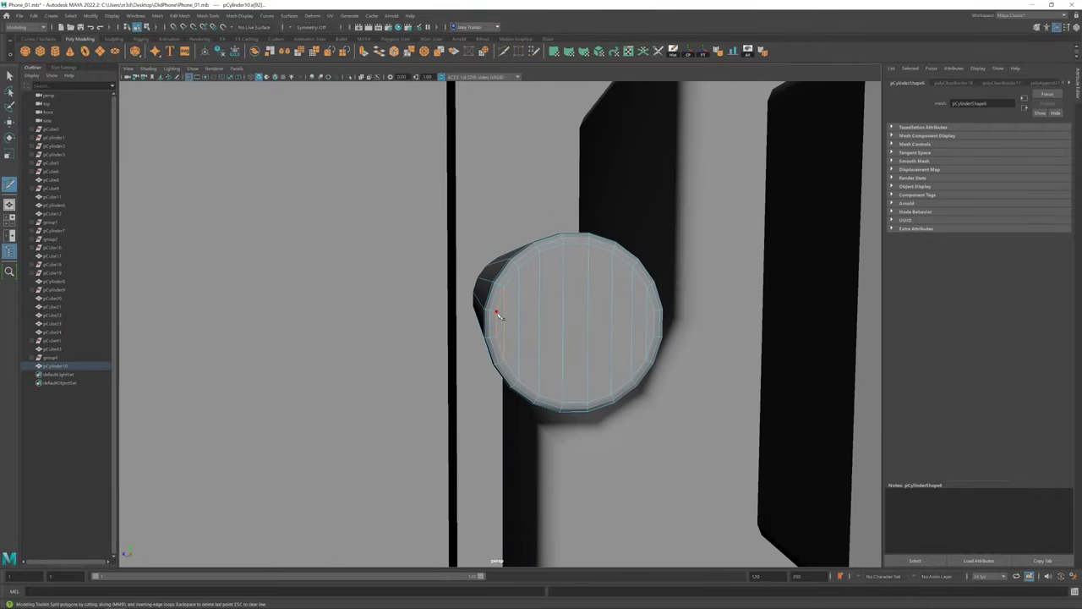
pyautogui.keyDown('ctrl'); pyautogui.click(657, 314); pyautogui.keyUp('ctrl')
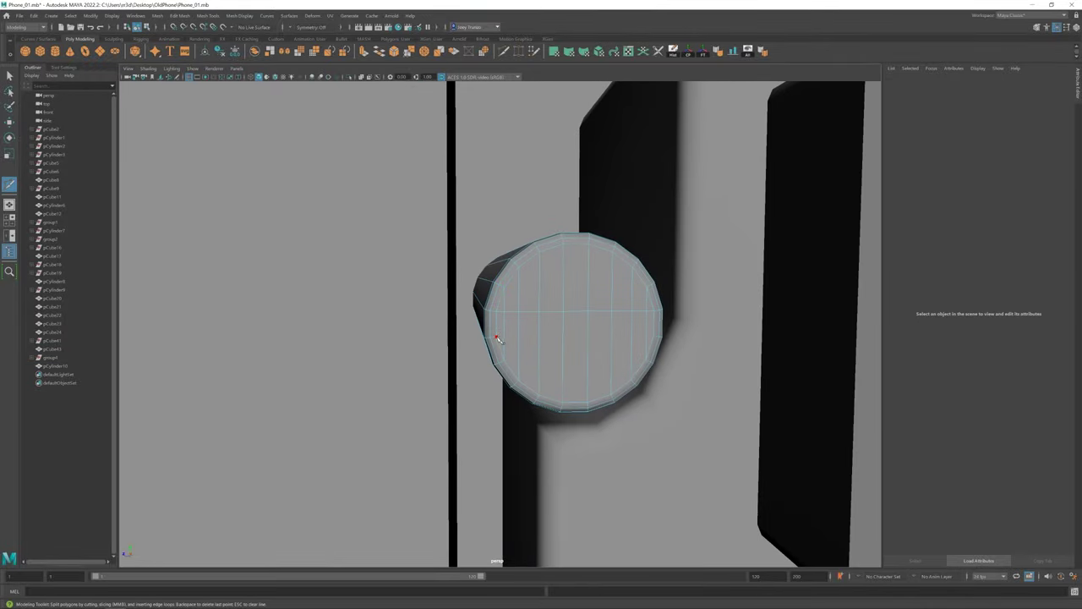
# Step: Select the cross-shaped strips of cap faces and push them in to form the screw slot
pyautogui.click(580, 278)
pyautogui.scroll(-2, 558, 324)
pyautogui.keyDown('shift'); pyautogui.click(553, 361); pyautogui.keyUp('shift')
pyautogui.scroll(-3, 553, 361)
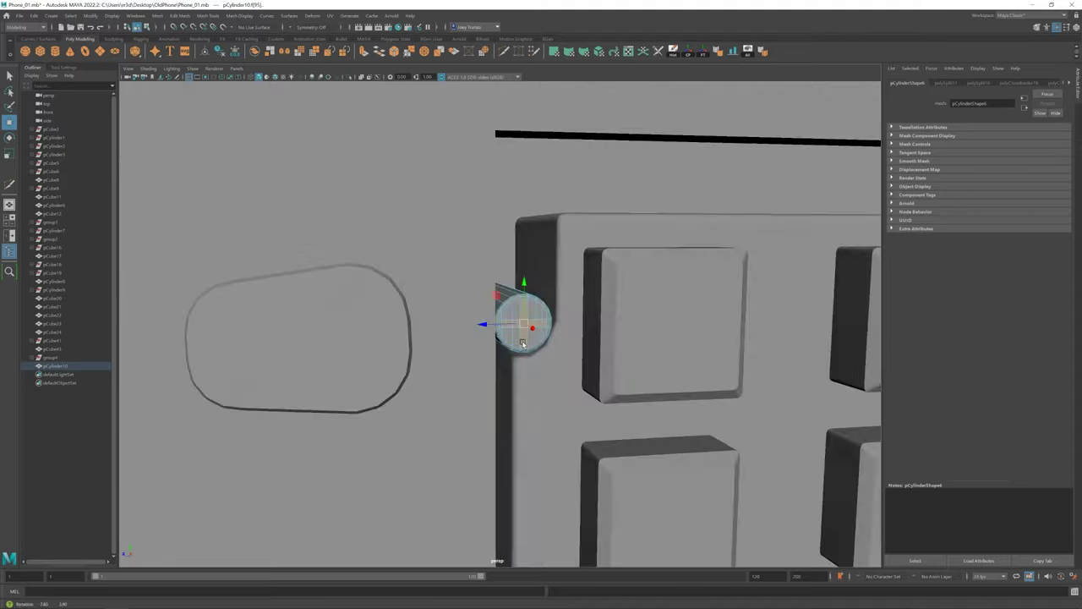
pyautogui.scroll(3, 542, 338)
pyautogui.moveTo(541, 339)
pyautogui.keyDown('alt'); pyautogui.mouseDown()
pyautogui.moveTo(495, 308)
pyautogui.moveTo(505, 310)
pyautogui.mouseUp(); pyautogui.keyUp('alt')
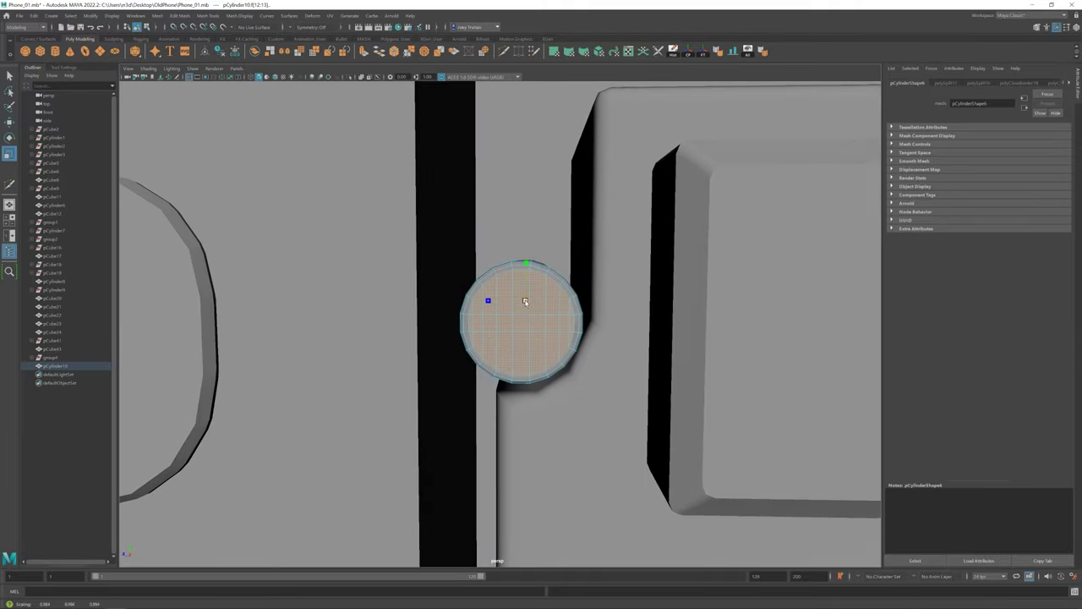
pyautogui.moveTo(526, 321)
pyautogui.keyDown('alt'); pyautogui.mouseDown()
pyautogui.moveTo(377, 149)
pyautogui.moveTo(519, 336)
pyautogui.moveTo(513, 321)
pyautogui.moveTo(528, 292)
pyautogui.mouseUp(); pyautogui.keyUp('alt')
pyautogui.scroll(3, 561, 333)
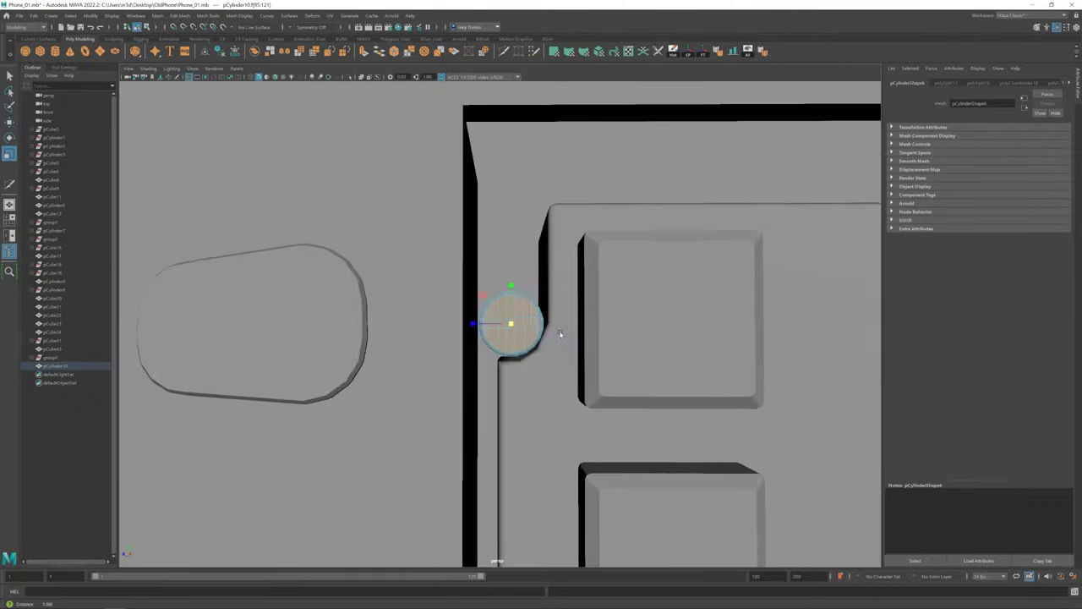
pyautogui.press('w')
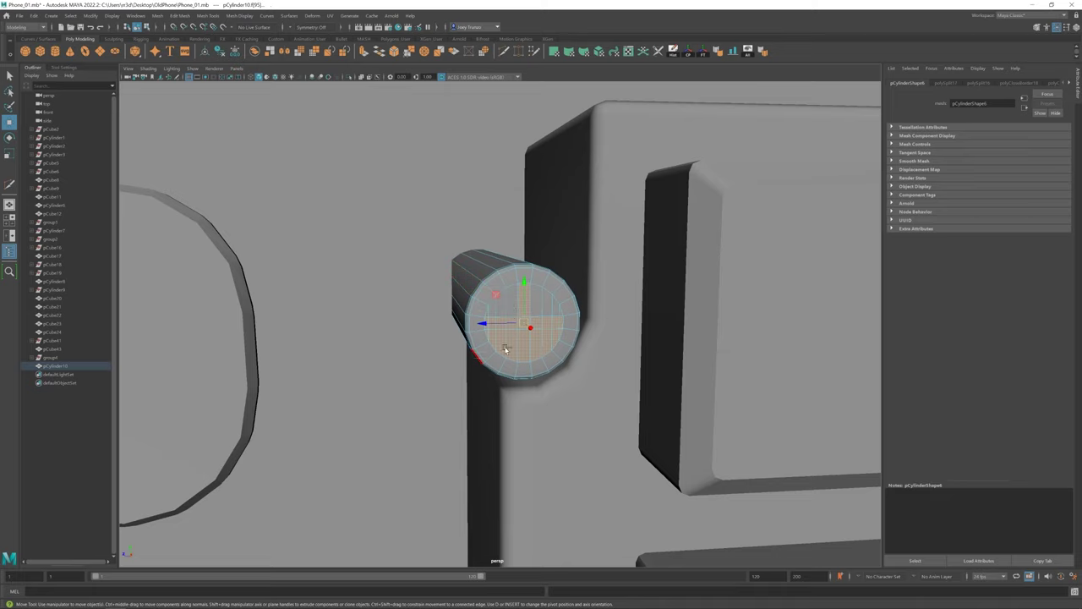
pyautogui.press('F8')
# Step: Duplicate the finished screw and move the copies to the keypad's other corners
pyautogui.click(524, 217)
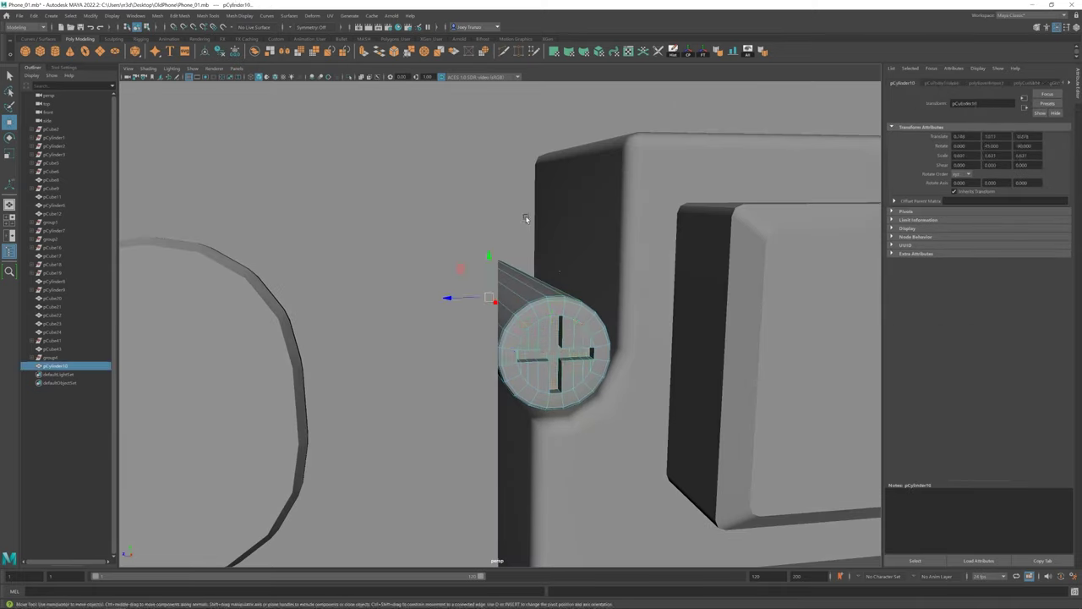
pyautogui.press('f')
pyautogui.keyDown('alt'); pyautogui.moveTo(437, 339); pyautogui.dragTo(272, 277); pyautogui.keyUp('alt')
pyautogui.click(272, 278)
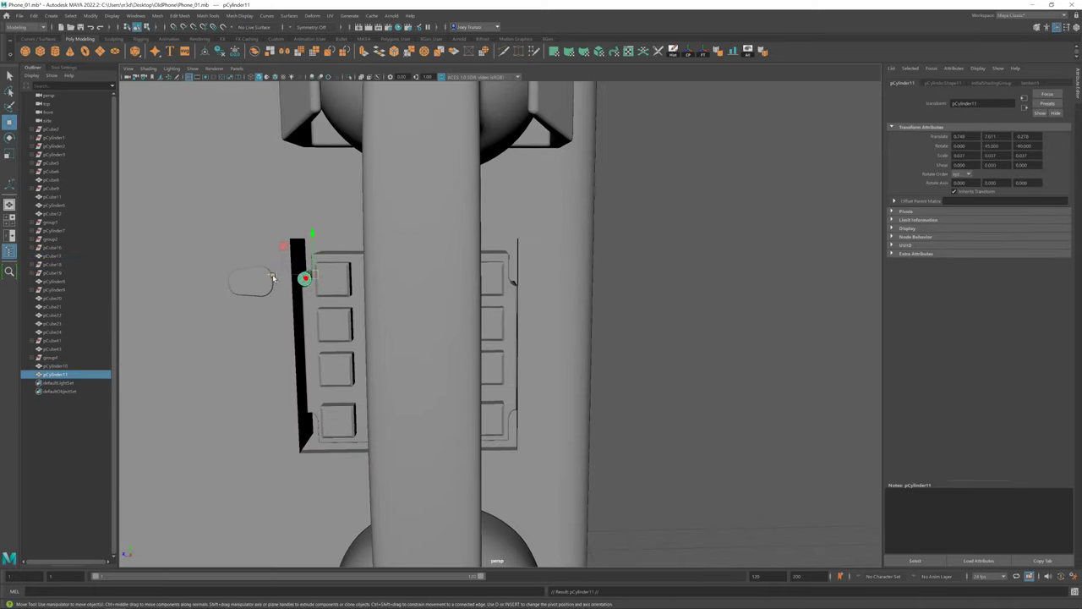
pyautogui.keyDown('alt'); pyautogui.moveTo(473, 283); pyautogui.dragTo(397, 271); pyautogui.keyUp('alt')
pyautogui.keyDown('shift'); pyautogui.click(309, 264); pyautogui.keyUp('shift')
pyautogui.keyDown('alt'); pyautogui.moveTo(333, 355); pyautogui.dragTo(355, 335); pyautogui.keyUp('alt')
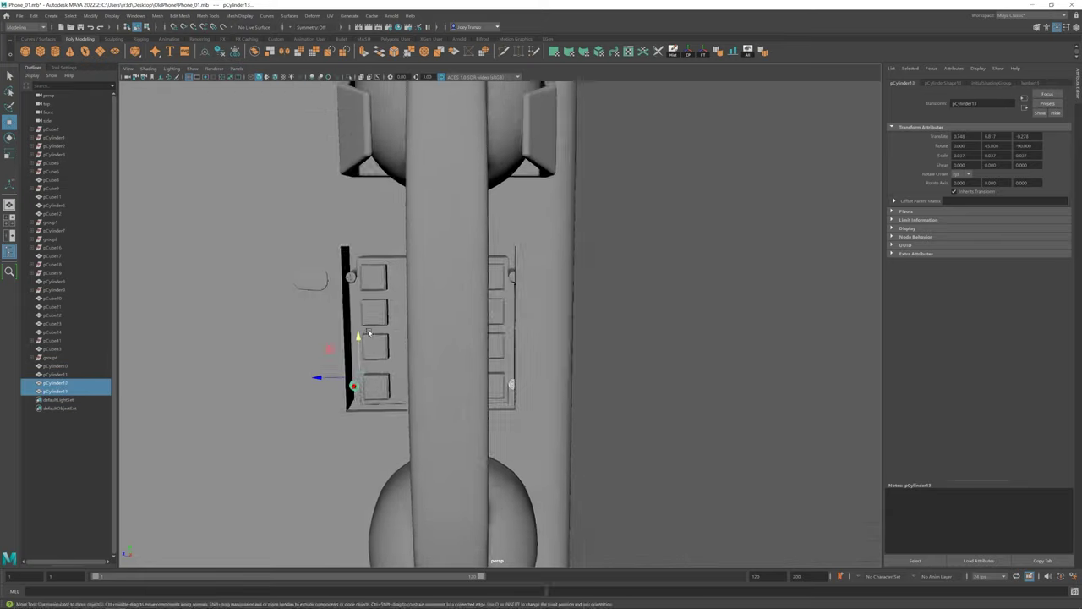
pyautogui.keyDown('alt'); pyautogui.moveTo(593, 307); pyautogui.dragTo(444, 341); pyautogui.keyUp('alt')
pyautogui.keyDown('alt'); pyautogui.moveTo(443, 342); pyautogui.dragTo(582, 279, button='right'); pyautogui.keyUp('alt')
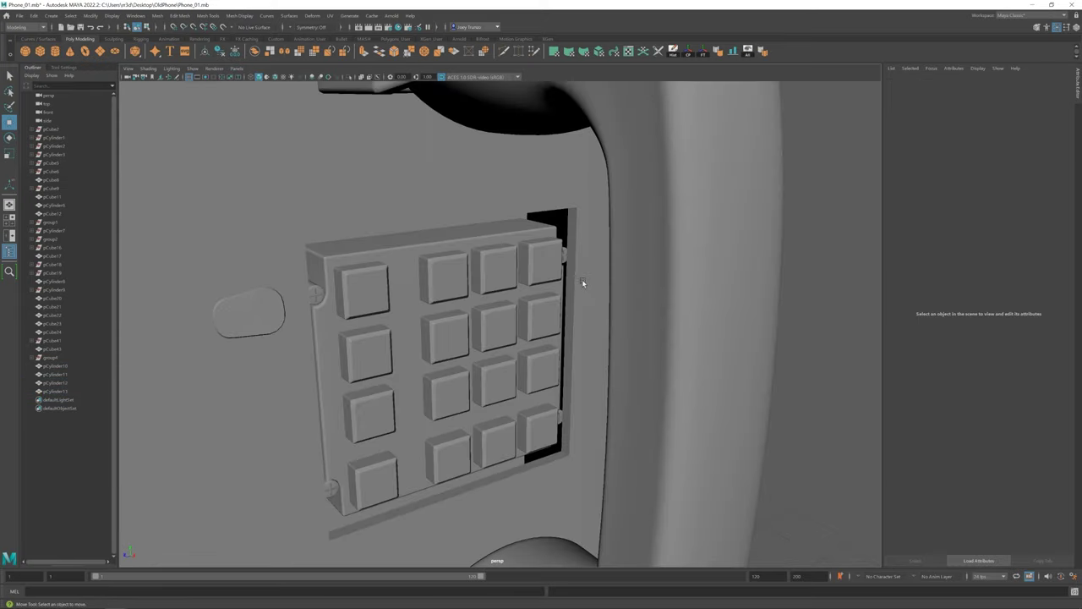
# Step: Create a new cube, scale it into a thin tile, and bevel its edges with Ctrl+B
pyautogui.click(781, 356)
pyautogui.keyDown('alt'); pyautogui.moveTo(781, 355); pyautogui.dragTo(411, 287, button='right'); pyautogui.keyUp('alt')
pyautogui.moveTo(411, 287)
pyautogui.keyDown('alt'); pyautogui.mouseDown()
pyautogui.moveTo(381, 282)
pyautogui.moveTo(396, 294)
pyautogui.mouseUp(); pyautogui.keyUp('alt')
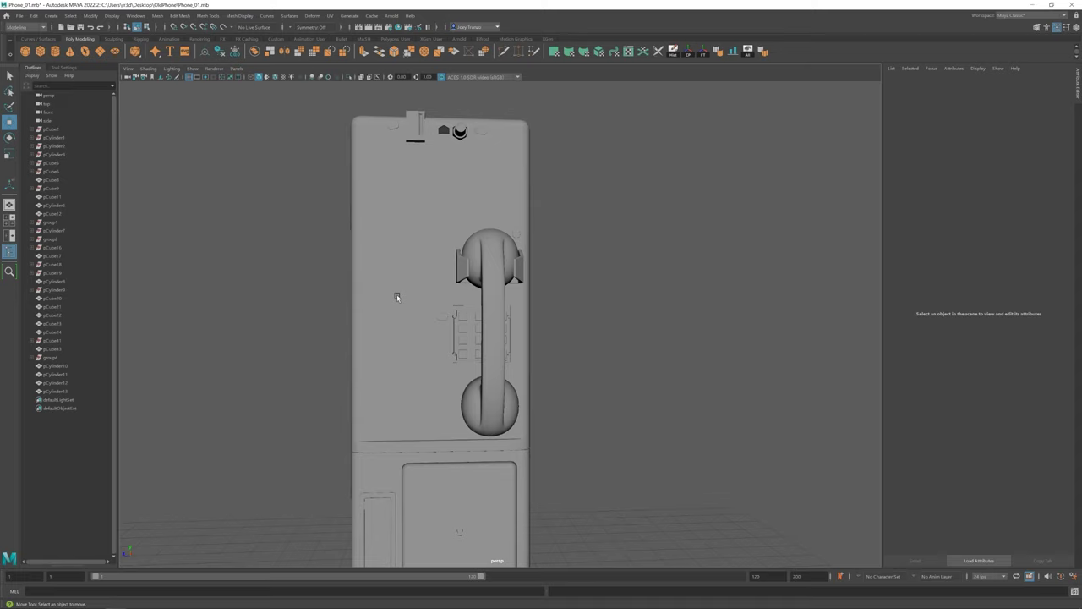
pyautogui.keyDown('alt'); pyautogui.moveTo(396, 294); pyautogui.dragTo(452, 343, button='right'); pyautogui.keyUp('alt')
pyautogui.click(40, 51)
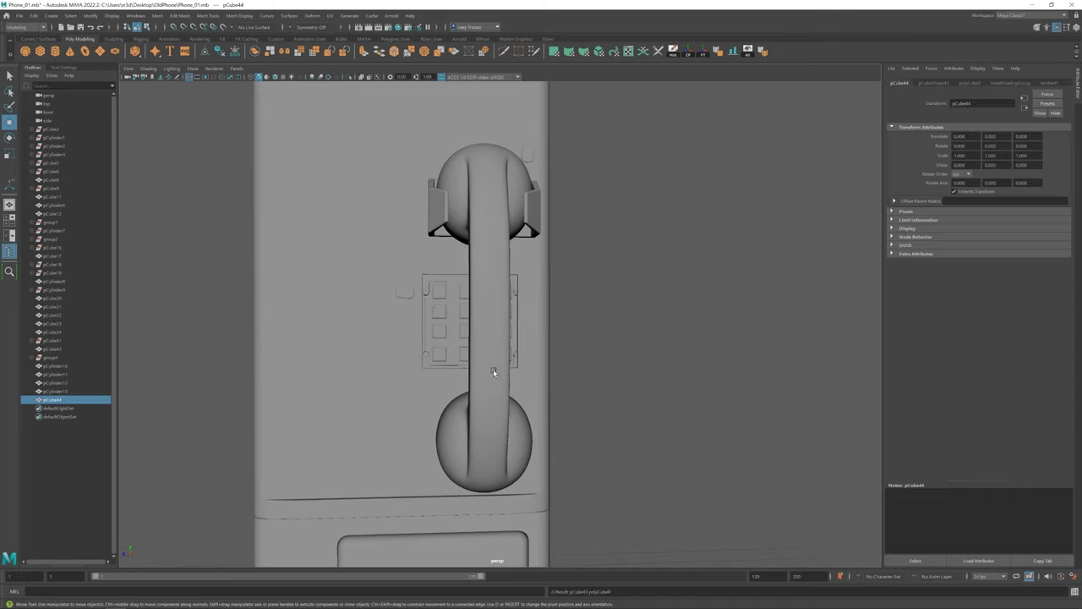
pyautogui.press('r')
pyautogui.keyDown('alt'); pyautogui.moveTo(463, 512); pyautogui.dragTo(474, 423); pyautogui.keyUp('alt')
pyautogui.keyDown('alt'); pyautogui.moveTo(473, 423); pyautogui.dragTo(522, 369, button='right'); pyautogui.keyUp('alt')
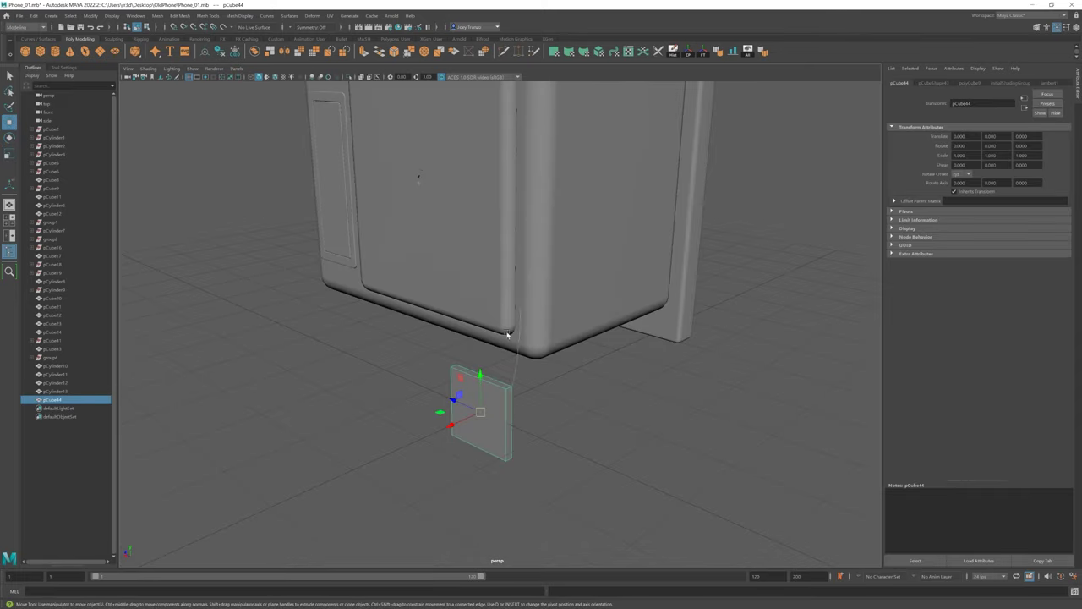
pyautogui.hotkey('ctrl', 'b')
# Step: Move and resize the bevelled tile so it sits beside the keypad
pyautogui.keyDown('alt'); pyautogui.moveTo(521, 369); pyautogui.dragTo(499, 389); pyautogui.keyUp('alt')
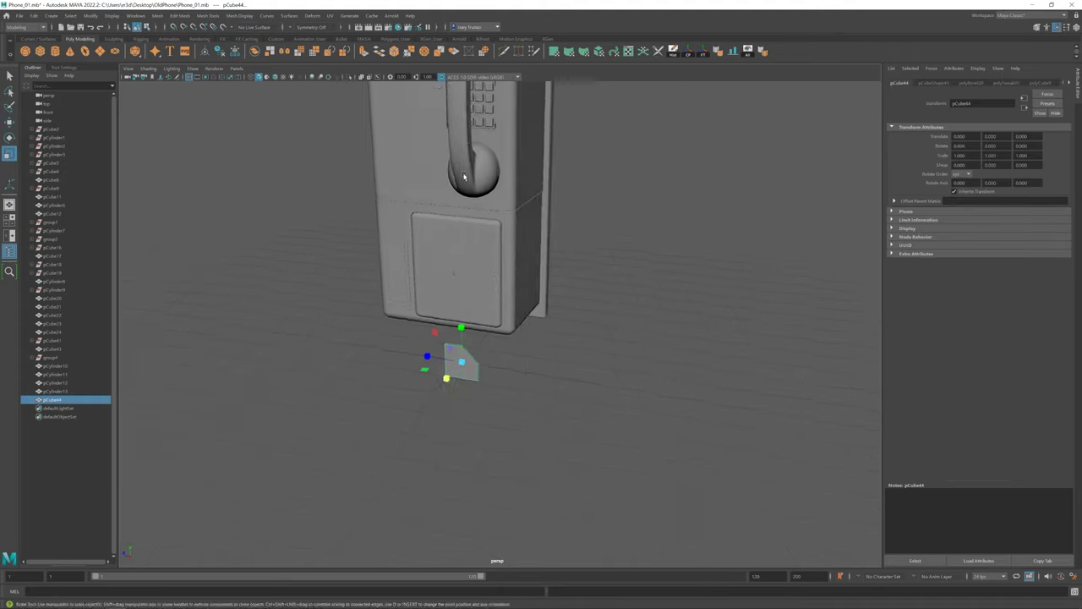
pyautogui.keyDown('shift'); pyautogui.click(448, 321); pyautogui.keyUp('shift')
pyautogui.keyDown('alt'); pyautogui.moveTo(499, 389); pyautogui.dragTo(500, 399, button='right'); pyautogui.keyUp('alt')
pyautogui.keyDown('alt'); pyautogui.moveTo(500, 399); pyautogui.dragTo(247, 370); pyautogui.keyUp('alt')
pyautogui.click(382, 337)
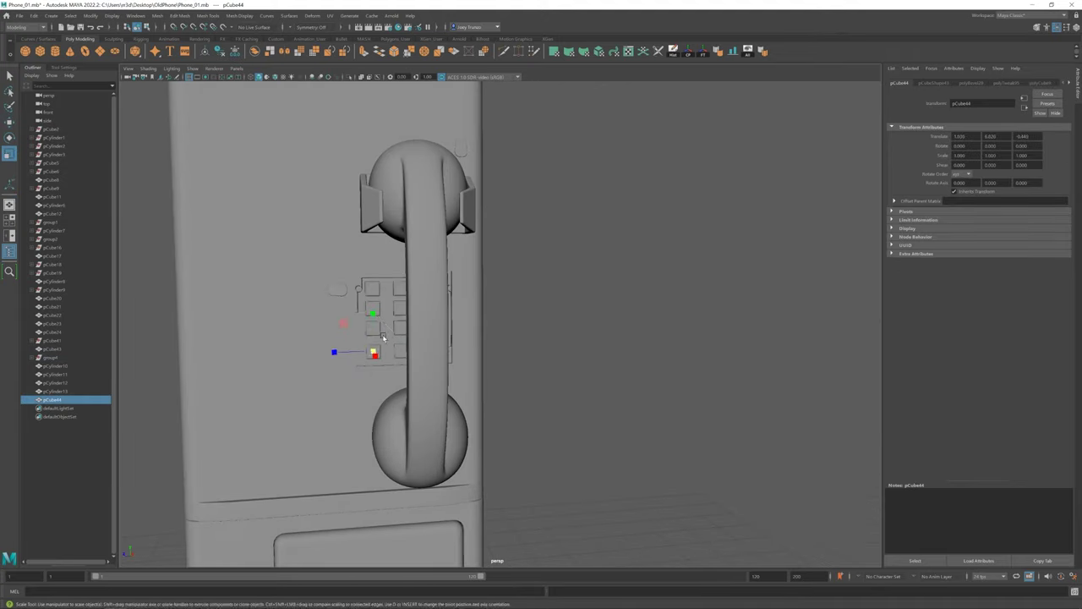
pyautogui.keyDown('alt'); pyautogui.moveTo(328, 373); pyautogui.dragTo(380, 355); pyautogui.keyUp('alt')
pyautogui.press('r')
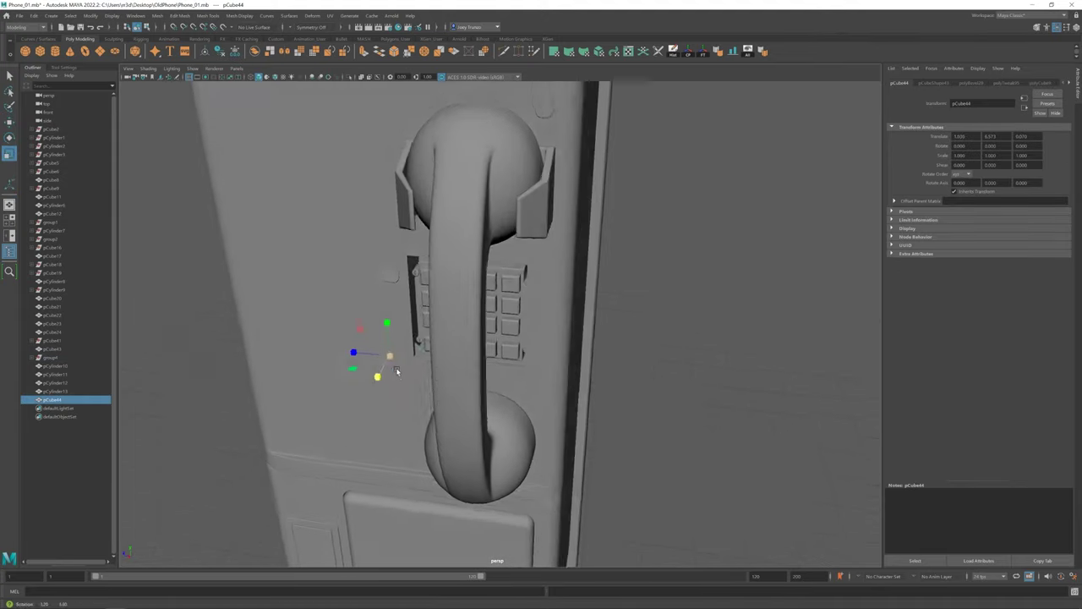
pyautogui.moveTo(381, 355)
pyautogui.keyDown('alt'); pyautogui.mouseDown(button='right')
pyautogui.moveTo(523, 332)
pyautogui.moveTo(471, 285)
pyautogui.mouseUp(button='right'); pyautogui.keyUp('alt')
pyautogui.click(523, 328)
pyautogui.press('F11')
# Step: Merge the plate's overlapping vertices and target-weld the stray ones at the opening's corner
pyautogui.keyDown('alt'); pyautogui.moveTo(471, 285); pyautogui.dragTo(488, 206); pyautogui.keyUp('alt')
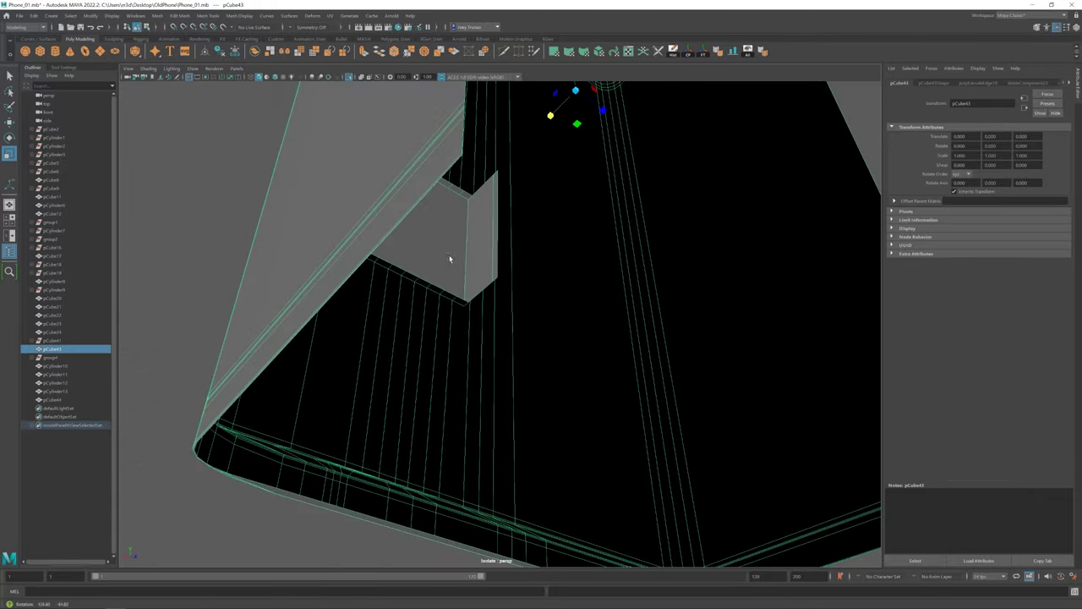
pyautogui.click(488, 206)
pyautogui.press('F8')
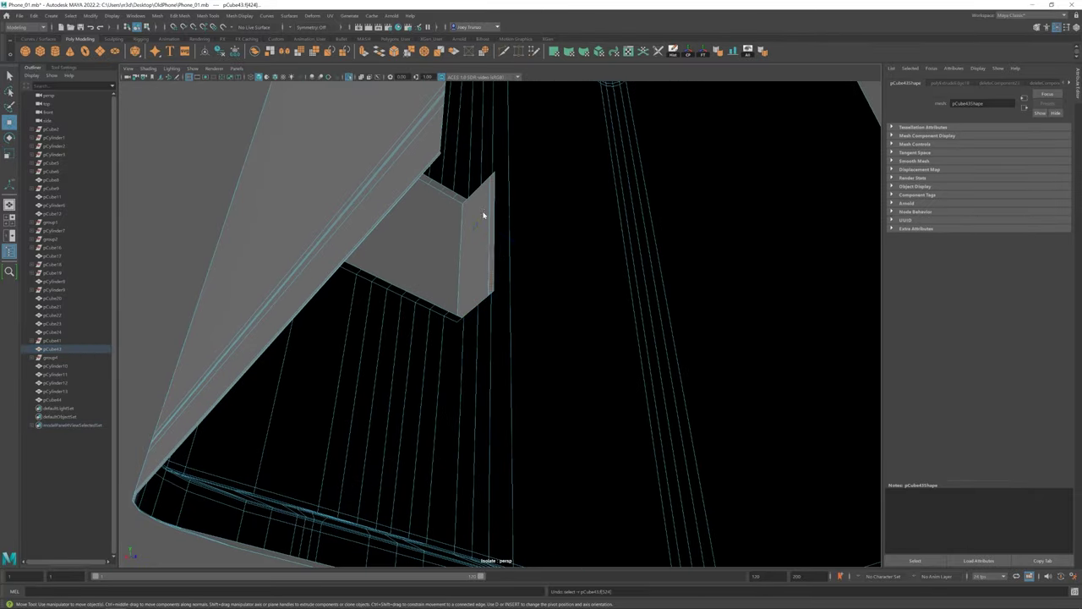
pyautogui.click(180, 15)
pyautogui.click(203, 97)
pyautogui.click(488, 217)
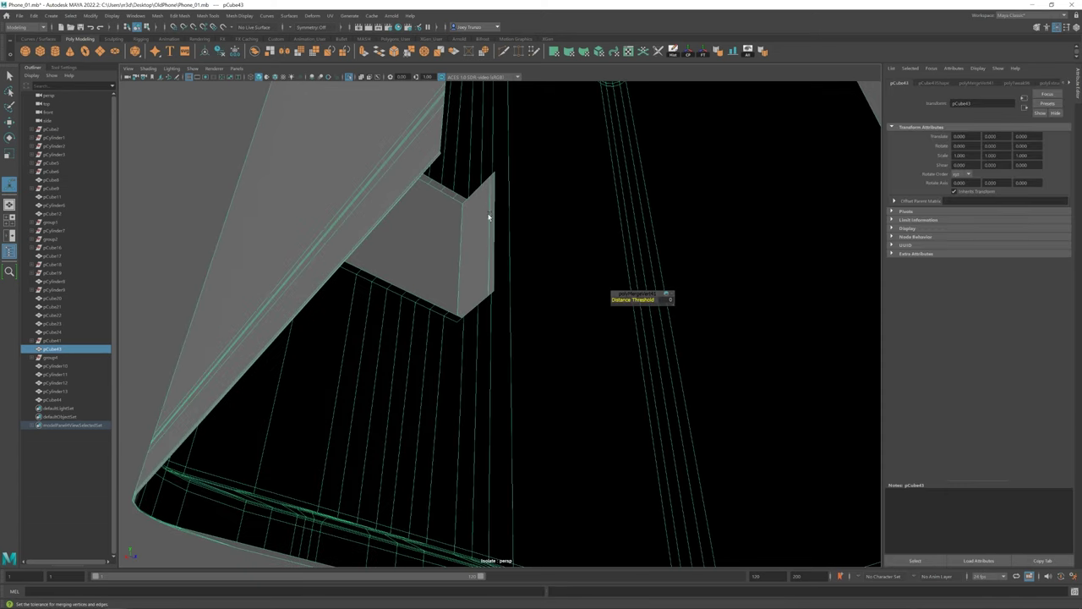
pyautogui.keyDown('shift'); pyautogui.moveTo(494, 205); pyautogui.dragTo(494, 171, button='right'); pyautogui.keyUp('shift')
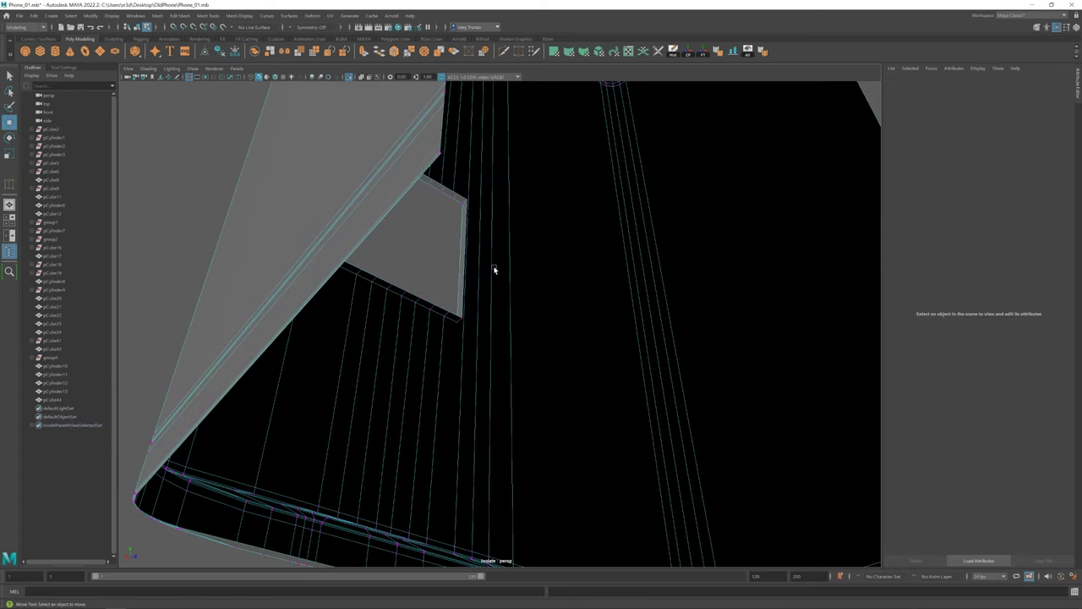
# Step: Move the opening's edge into place and show the whole phone again
pyautogui.keyDown('alt'); pyautogui.moveTo(494, 269); pyautogui.dragTo(457, 288, button='right'); pyautogui.keyUp('alt')
pyautogui.click(483, 211)
pyautogui.keyDown('alt'); pyautogui.moveTo(483, 211); pyautogui.dragTo(444, 273); pyautogui.keyUp('alt')
pyautogui.click(512, 292)
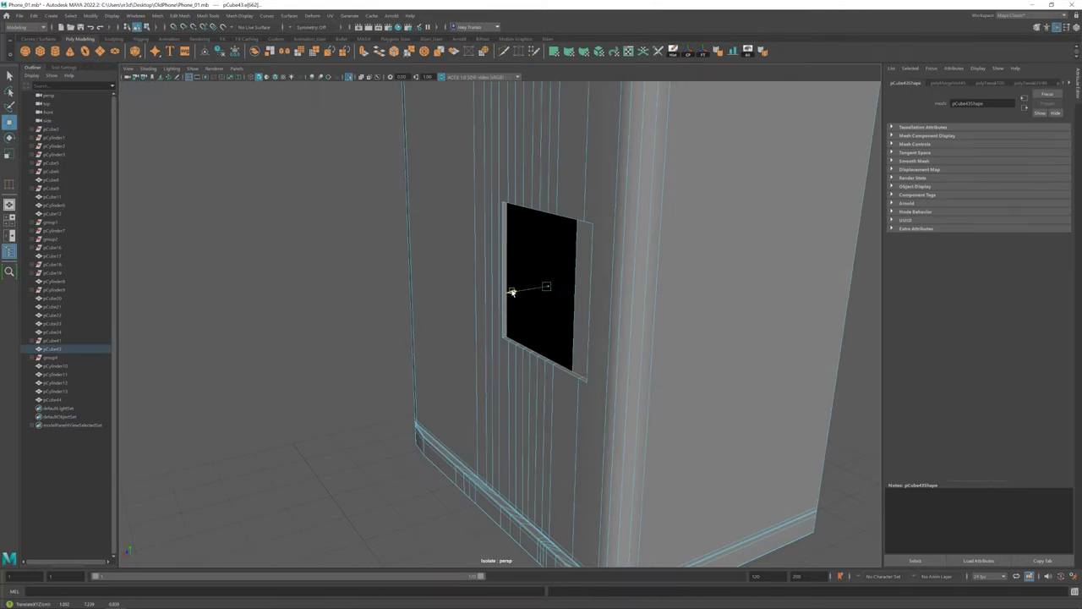
pyautogui.hotkey('ctrl', '1')
pyautogui.click(518, 326)
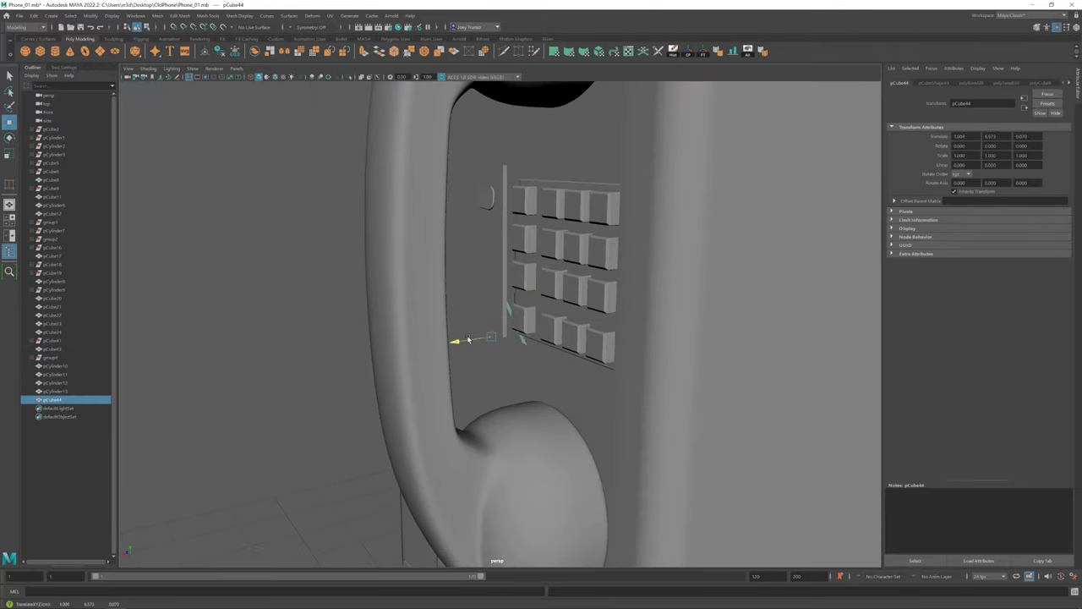
# Step: Bevel the edges of the small block beside the keypad
pyautogui.keyDown('alt'); pyautogui.moveTo(469, 340); pyautogui.dragTo(459, 339, button='right'); pyautogui.keyUp('alt')
pyautogui.moveTo(459, 338)
pyautogui.keyDown('alt'); pyautogui.mouseDown()
pyautogui.moveTo(487, 339)
pyautogui.moveTo(446, 338)
pyautogui.mouseUp(); pyautogui.keyUp('alt')
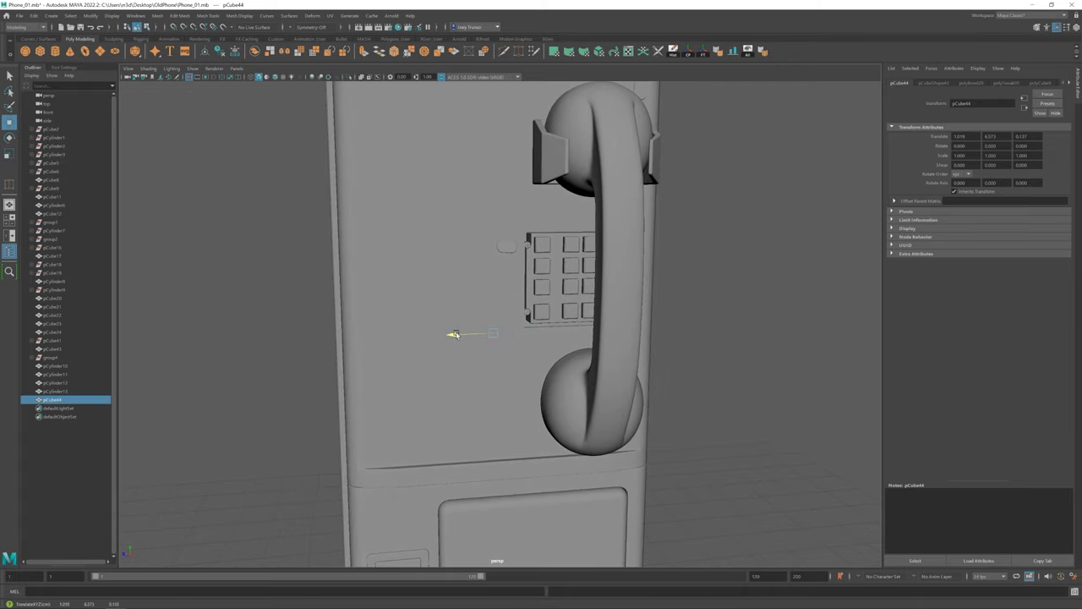
pyautogui.moveTo(446, 338)
pyautogui.keyDown('alt'); pyautogui.mouseDown(button='right')
pyautogui.moveTo(502, 341)
pyautogui.moveTo(754, 489)
pyautogui.moveTo(495, 350)
pyautogui.moveTo(524, 315)
pyautogui.mouseUp(button='right'); pyautogui.keyUp('alt')
pyautogui.keyDown('alt'); pyautogui.moveTo(459, 302); pyautogui.dragTo(440, 304); pyautogui.keyUp('alt')
pyautogui.click(180, 15)
pyautogui.click(194, 50)
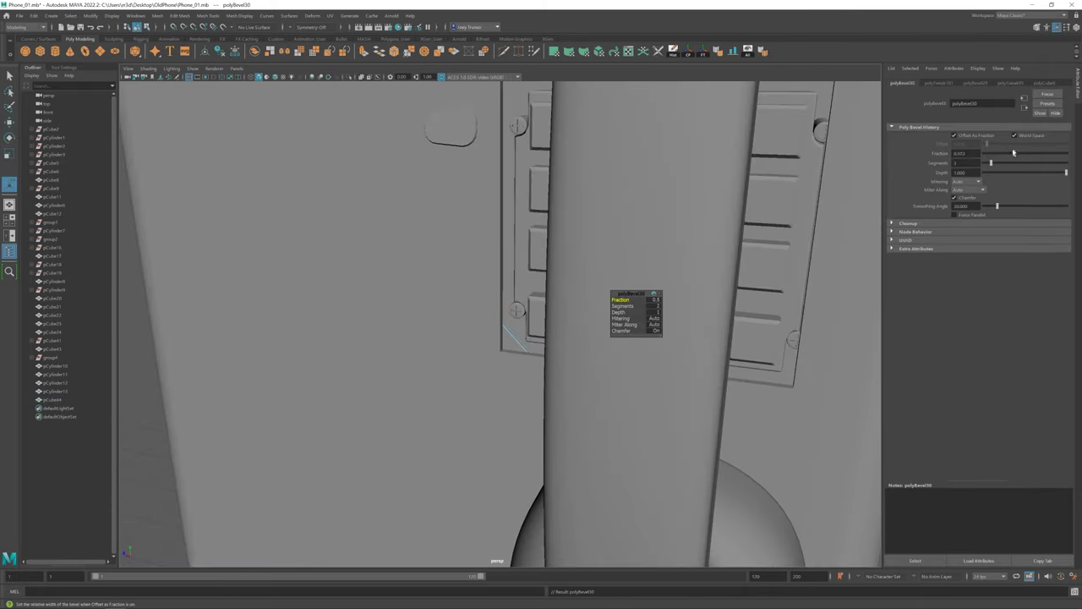
pyautogui.press('F8')
pyautogui.moveTo(828, 367)
pyautogui.keyDown('alt'); pyautogui.mouseDown(button='right')
pyautogui.moveTo(773, 310)
pyautogui.moveTo(466, 346)
pyautogui.moveTo(536, 361)
pyautogui.mouseUp(button='right'); pyautogui.keyUp('alt')
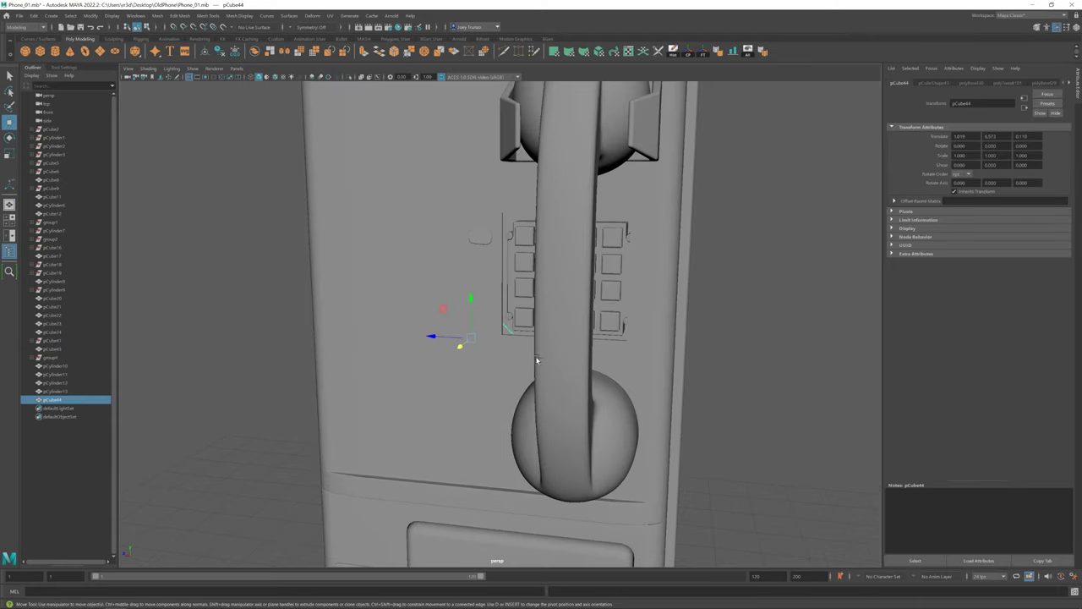
# Step: Duplicate the angled handset bracket and flip the copy 180 degrees, returning to shaded view
pyautogui.click(255, 78)
pyautogui.moveTo(689, 270); pyautogui.dragTo(634, 261, button='right')
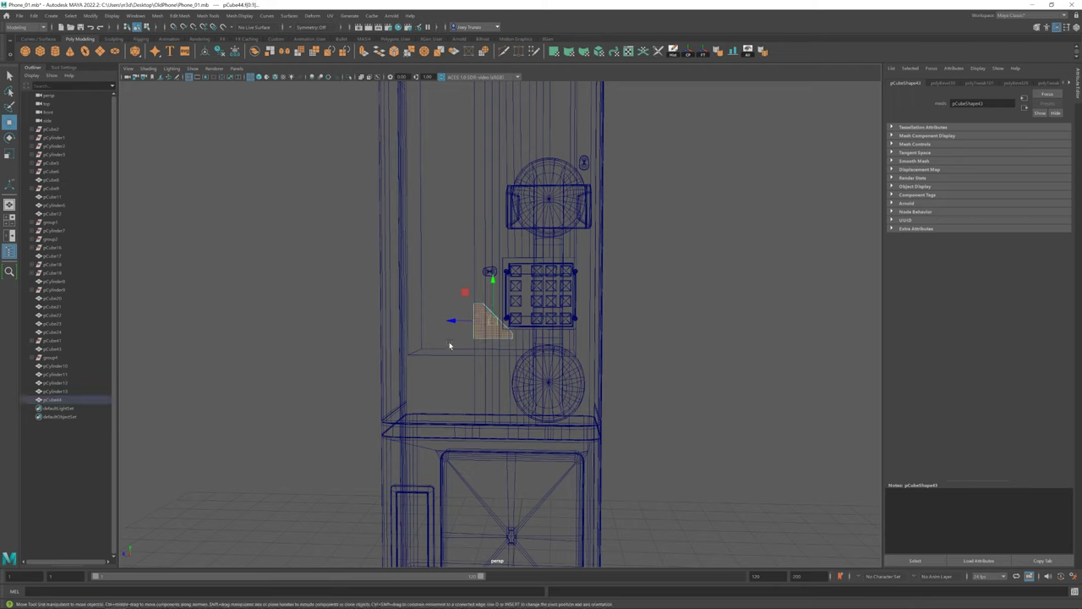
pyautogui.hotkey('ctrl', 'd')
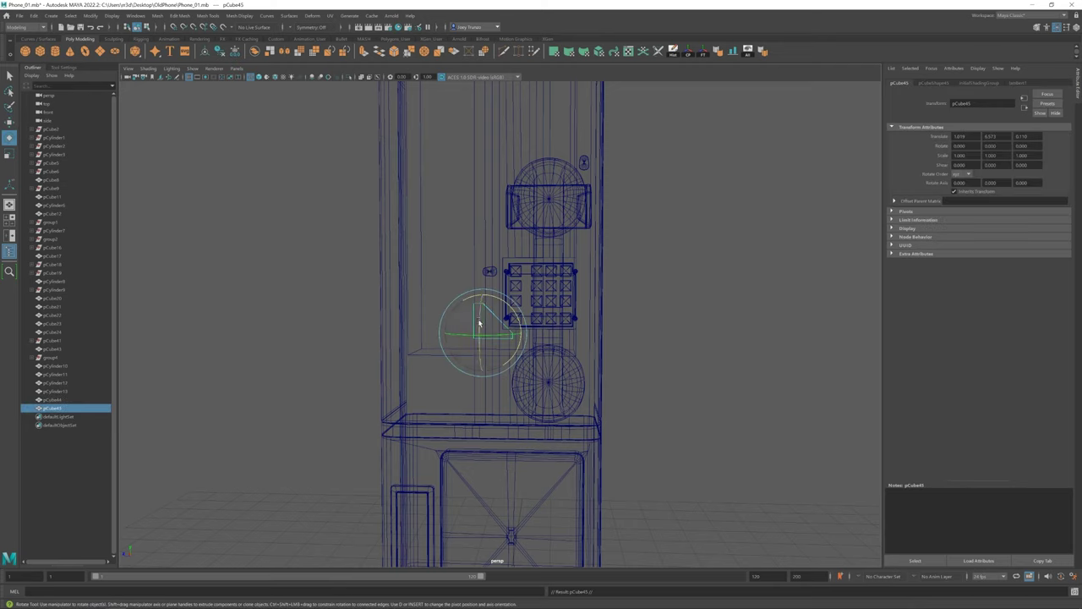
pyautogui.press('w')
pyautogui.keyDown('alt'); pyautogui.moveTo(491, 330); pyautogui.dragTo(484, 294); pyautogui.keyUp('alt')
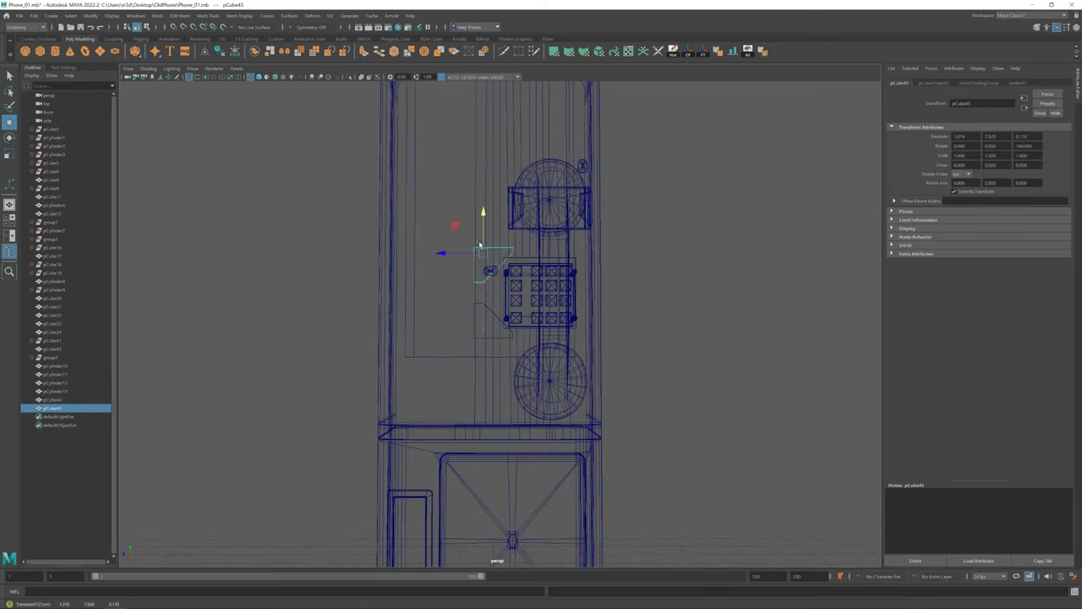
pyautogui.press('5')
pyautogui.click(597, 328)
# Step: Isolate the keypad to select its components, then select the pieces surrounding the keypad
pyautogui.moveTo(597, 328)
pyautogui.keyDown('alt'); pyautogui.mouseDown()
pyautogui.moveTo(604, 334)
pyautogui.moveTo(541, 309)
pyautogui.mouseUp(); pyautogui.keyUp('alt')
pyautogui.scroll(5, 514, 300)
pyautogui.click(513, 299)
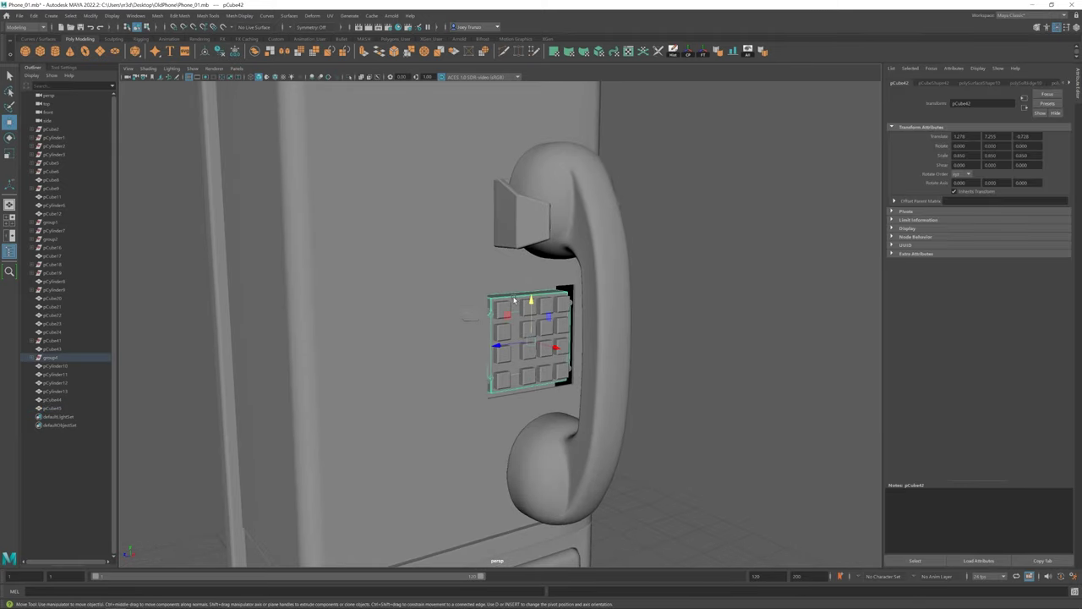
pyautogui.click(348, 77)
pyautogui.press('F11')
pyautogui.moveTo(428, 406); pyautogui.dragTo(498, 290)
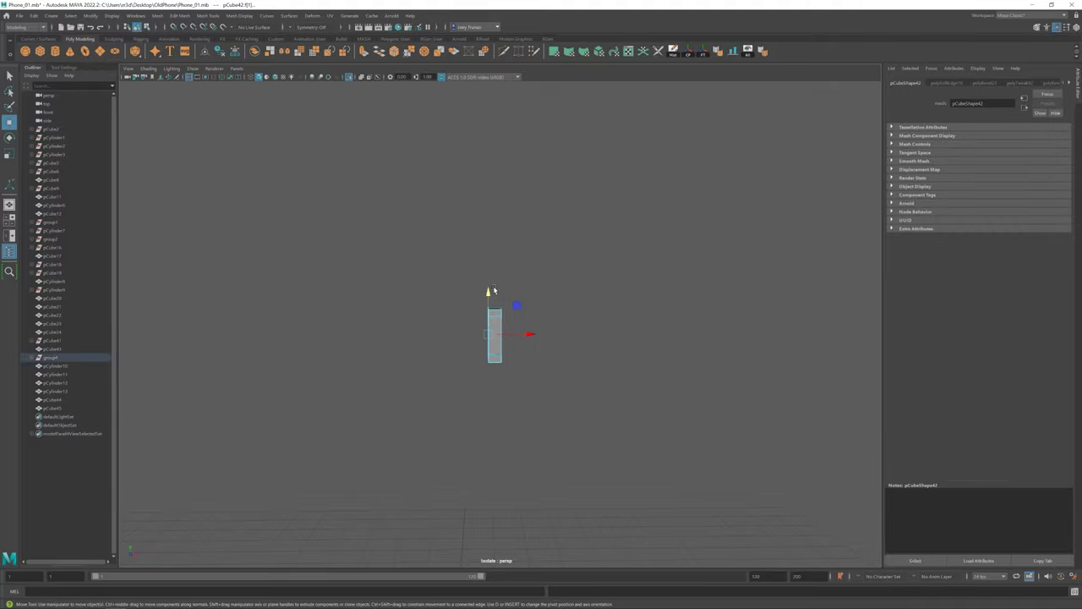
pyautogui.hotkey('ctrl', '1')
pyautogui.keyDown('alt'); pyautogui.moveTo(398, 234); pyautogui.dragTo(524, 336); pyautogui.keyUp('alt')
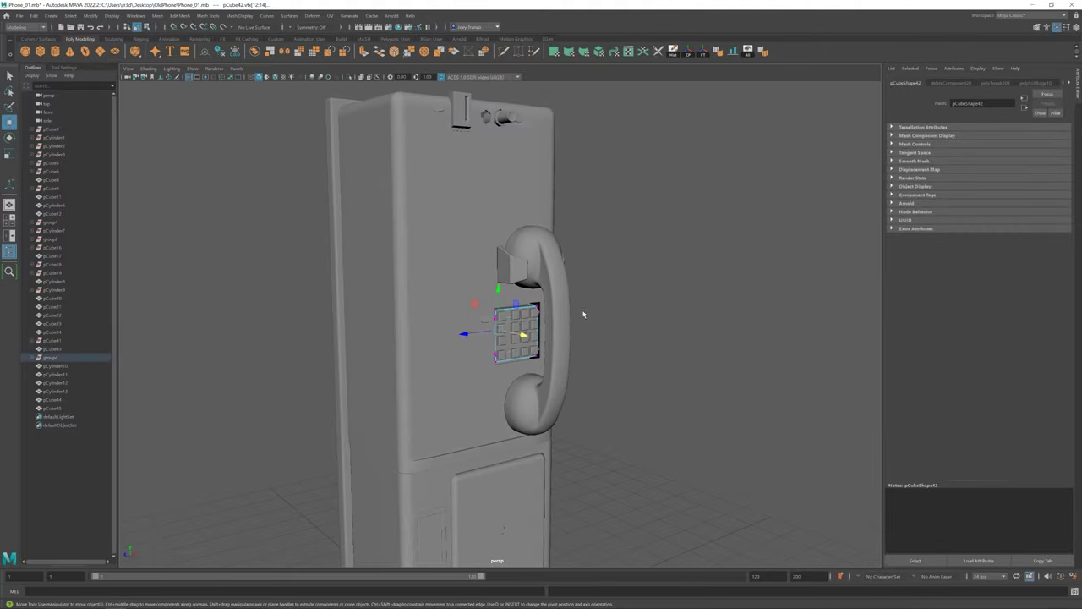
pyautogui.scroll(-5, 527, 299)
pyautogui.scroll(3, 580, 471)
pyautogui.scroll(3, 498, 296)
pyautogui.moveTo(498, 296)
pyautogui.mouseDown()
pyautogui.moveTo(827, 238)
pyautogui.moveTo(690, 309)
pyautogui.moveTo(711, 305)
pyautogui.moveTo(710, 339)
pyautogui.mouseUp()
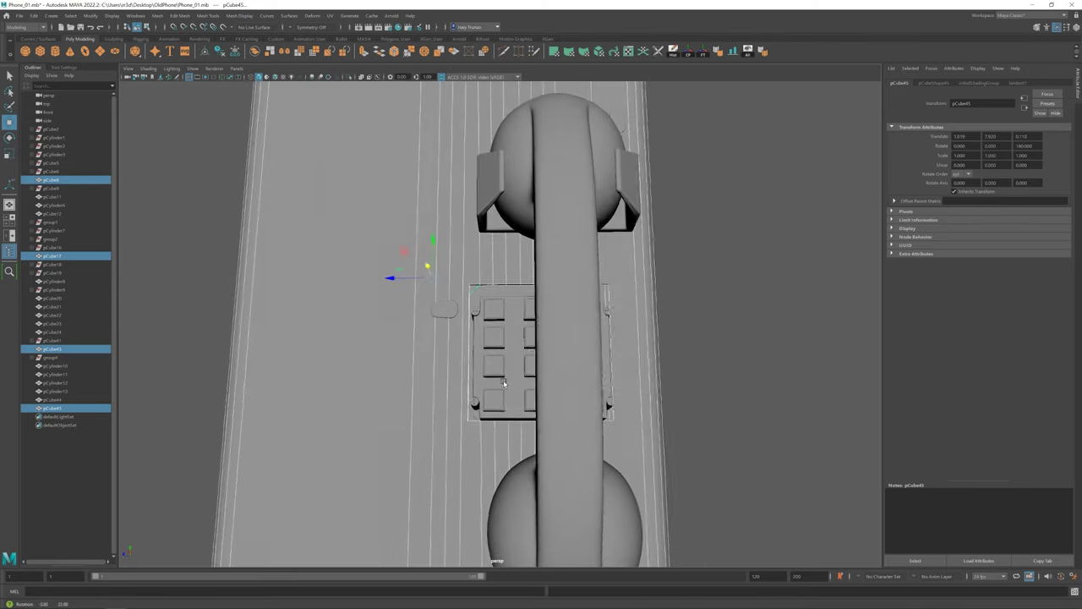
pyautogui.click(179, 16)
# Step: Select the phone body pCube43, frame it, and isolate it facing the square opening
pyautogui.click(683, 293)
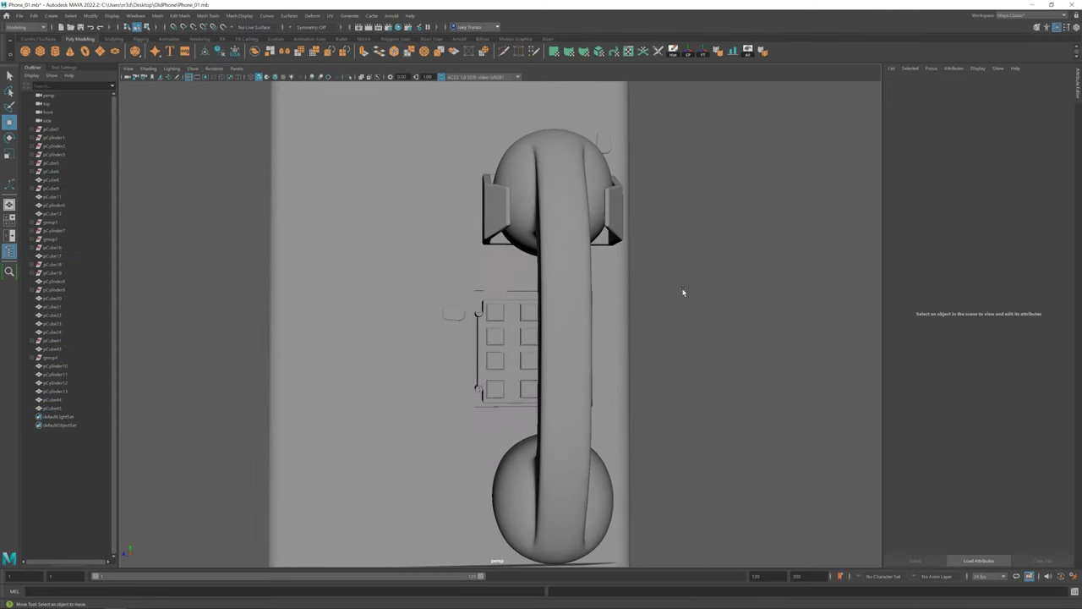
pyautogui.click(453, 274)
pyautogui.click(472, 316)
pyautogui.press('f')
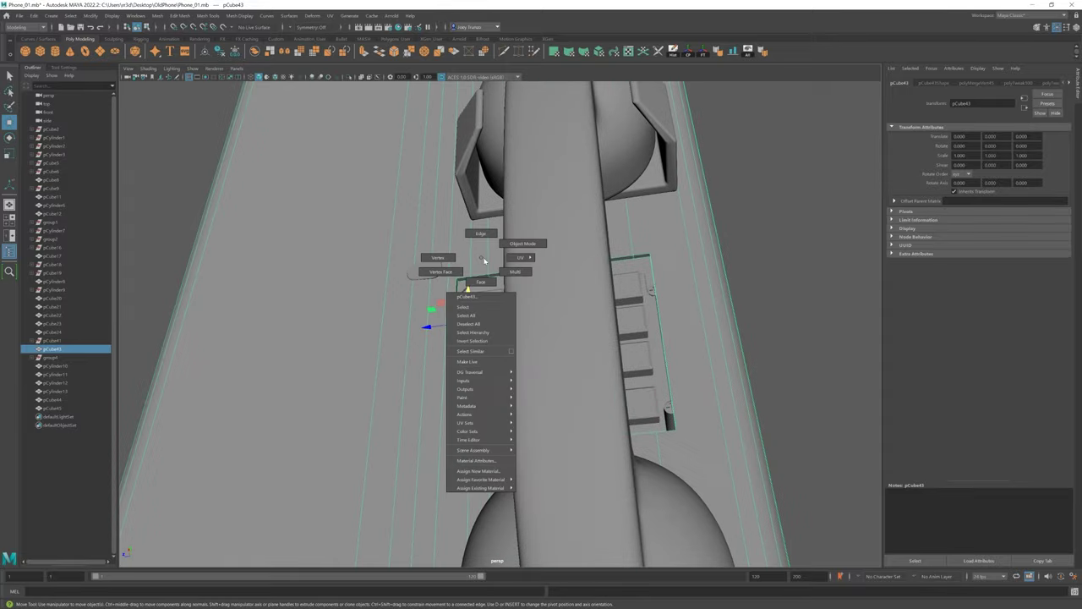
pyautogui.hotkey('ctrl', '1')
pyautogui.keyDown('alt'); pyautogui.moveTo(459, 297); pyautogui.dragTo(508, 254); pyautogui.keyUp('alt')
# Step: Insert a supporting edge loop across the phone body and move it into position
pyautogui.click(209, 16)
pyautogui.click(228, 75)
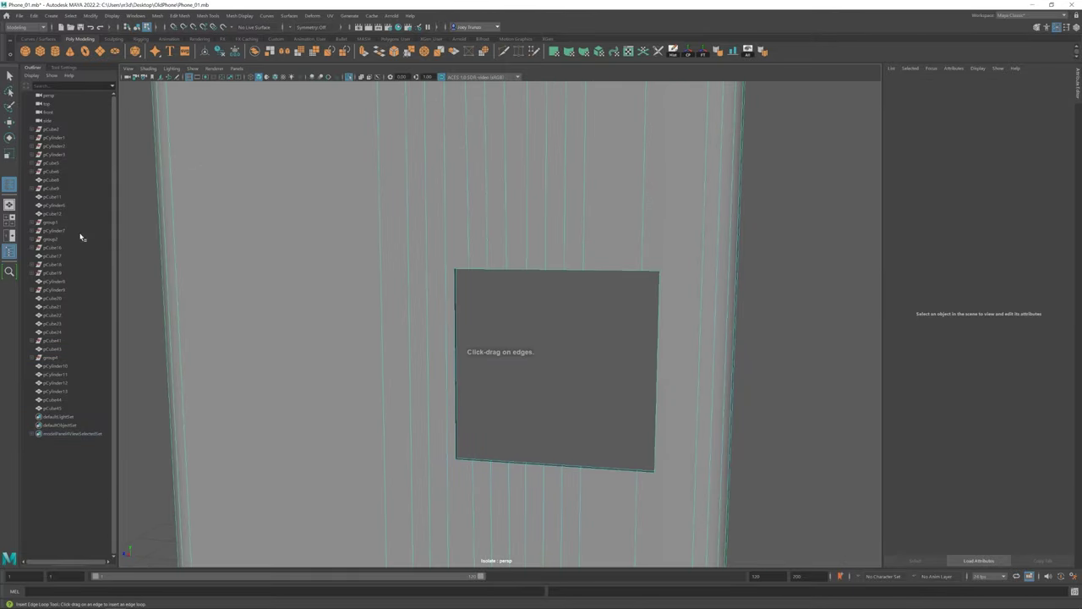
pyautogui.click(64, 67)
pyautogui.scroll(-3, 460, 369)
pyautogui.press('w')
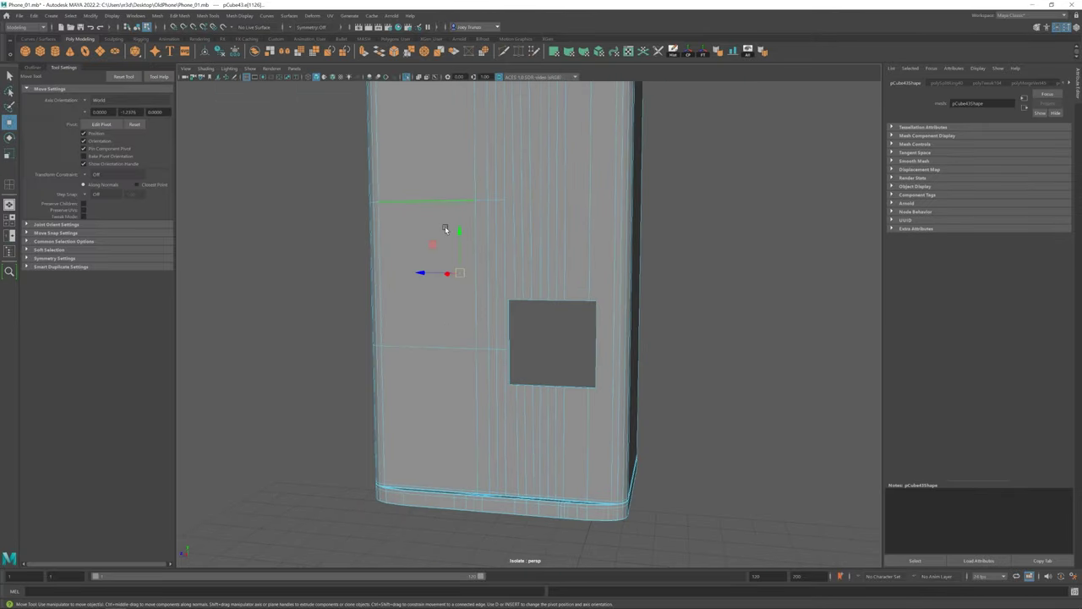
pyautogui.keyDown('alt'); pyautogui.moveTo(459, 289); pyautogui.dragTo(437, 290); pyautogui.keyUp('alt')
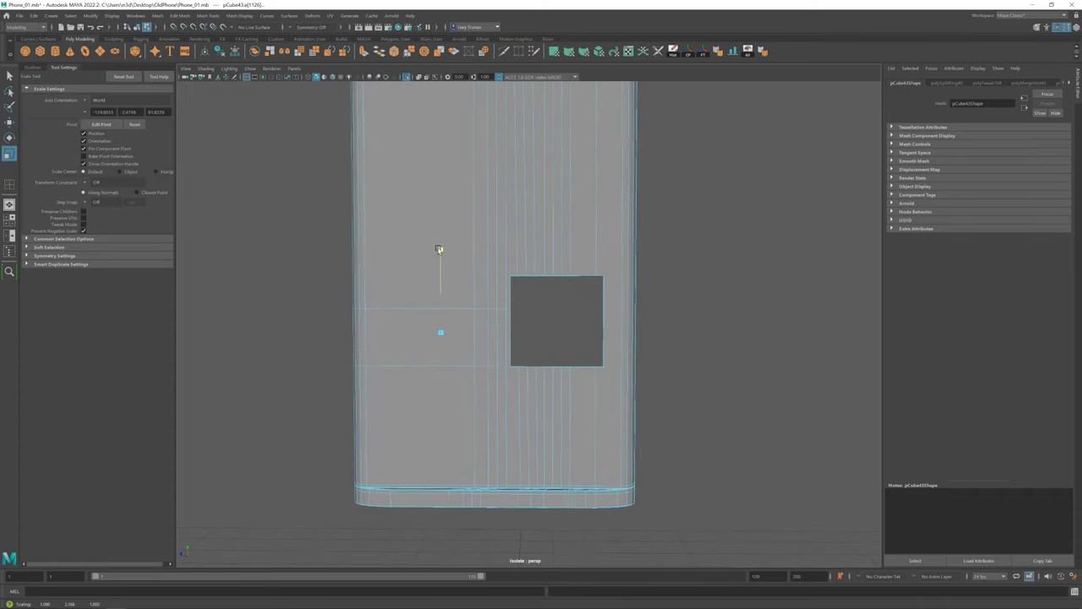
pyautogui.scroll(3, 554, 380)
pyautogui.scroll(3, 482, 339)
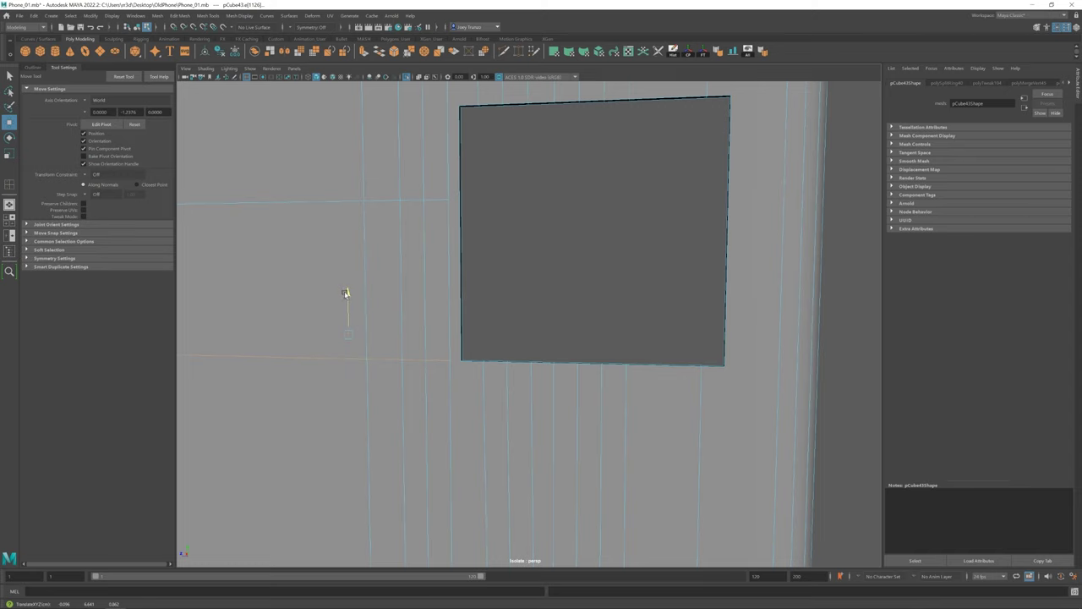
pyautogui.keyDown('alt'); pyautogui.moveTo(345, 293); pyautogui.dragTo(477, 110); pyautogui.keyUp('alt')
# Step: Multi-cut new edges at the opening's lower edge and move the two vertices at the cut
pyautogui.keyDown('shift'); pyautogui.moveTo(457, 268); pyautogui.dragTo(470, 269, button='right'); pyautogui.keyUp('shift')
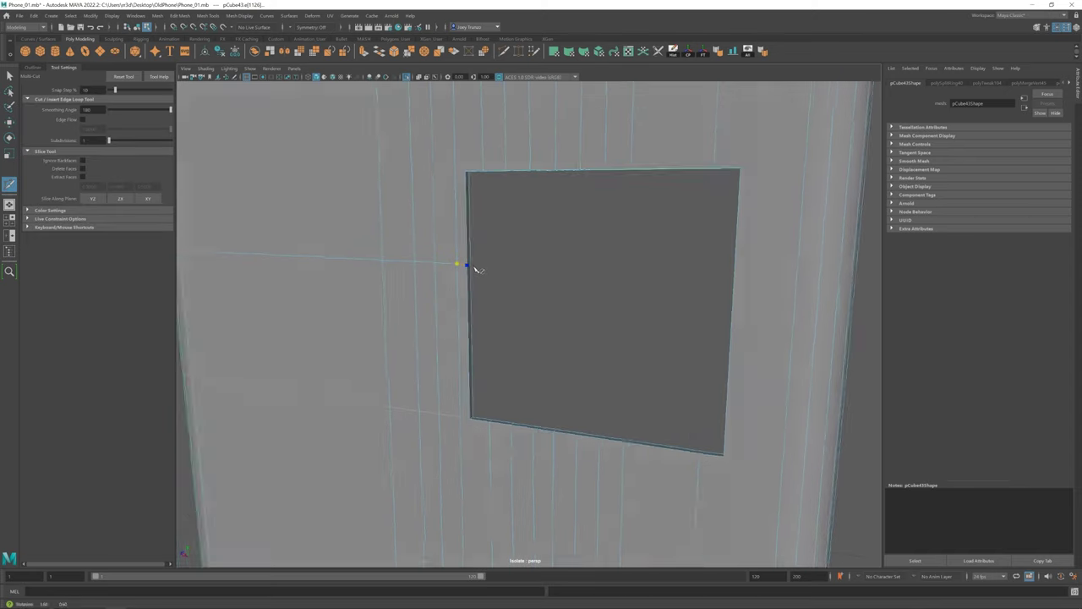
pyautogui.keyDown('alt'); pyautogui.moveTo(475, 269); pyautogui.dragTo(484, 278); pyautogui.keyUp('alt')
pyautogui.moveTo(437, 242)
pyautogui.keyDown('alt'); pyautogui.mouseDown()
pyautogui.moveTo(491, 326)
pyautogui.moveTo(508, 297)
pyautogui.moveTo(510, 181)
pyautogui.moveTo(497, 274)
pyautogui.moveTo(470, 332)
pyautogui.mouseUp(); pyautogui.keyUp('alt')
pyautogui.scroll(5, 502, 355)
pyautogui.press('w')
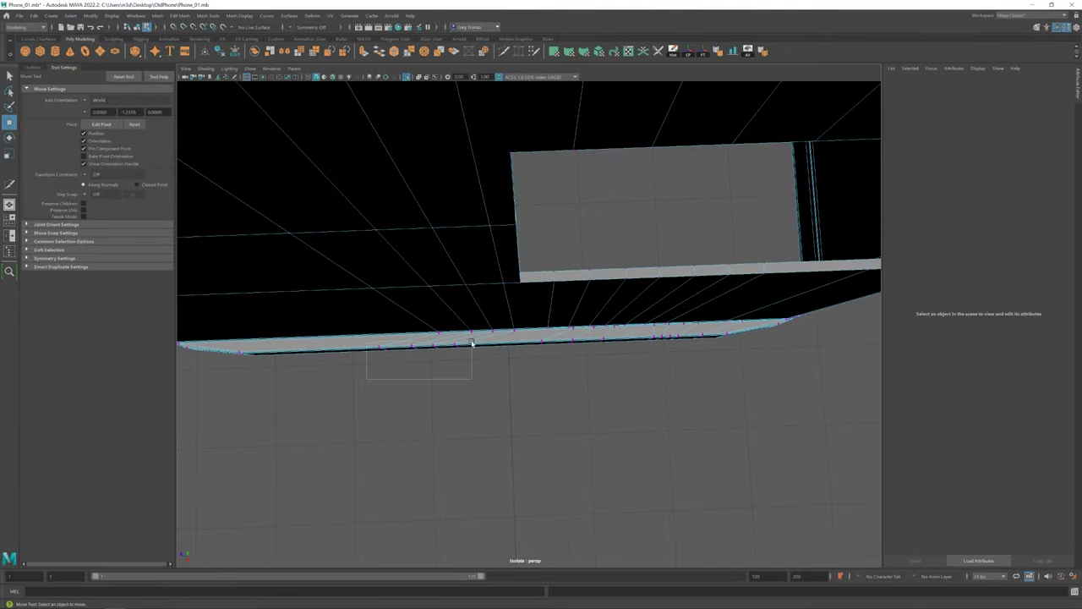
pyautogui.moveTo(366, 378); pyautogui.dragTo(472, 343)
pyautogui.moveTo(472, 343)
pyautogui.keyDown('alt'); pyautogui.mouseDown()
pyautogui.moveTo(440, 311)
pyautogui.moveTo(525, 333)
pyautogui.moveTo(587, 379)
pyautogui.moveTo(457, 365)
pyautogui.moveTo(737, 193)
pyautogui.moveTo(659, 300)
pyautogui.moveTo(440, 316)
pyautogui.moveTo(498, 308)
pyautogui.moveTo(592, 355)
pyautogui.moveTo(454, 307)
pyautogui.moveTo(486, 270)
pyautogui.mouseUp(); pyautogui.keyUp('alt')
pyautogui.click(737, 194)
# Step: Target-weld the notch vertex onto its neighbour at the opening's border
pyautogui.click(404, 316)
pyautogui.click(473, 307)
pyautogui.click(499, 309)
pyautogui.scroll(3, 476, 276)
pyautogui.moveTo(483, 249); pyautogui.dragTo(464, 296, button='right')
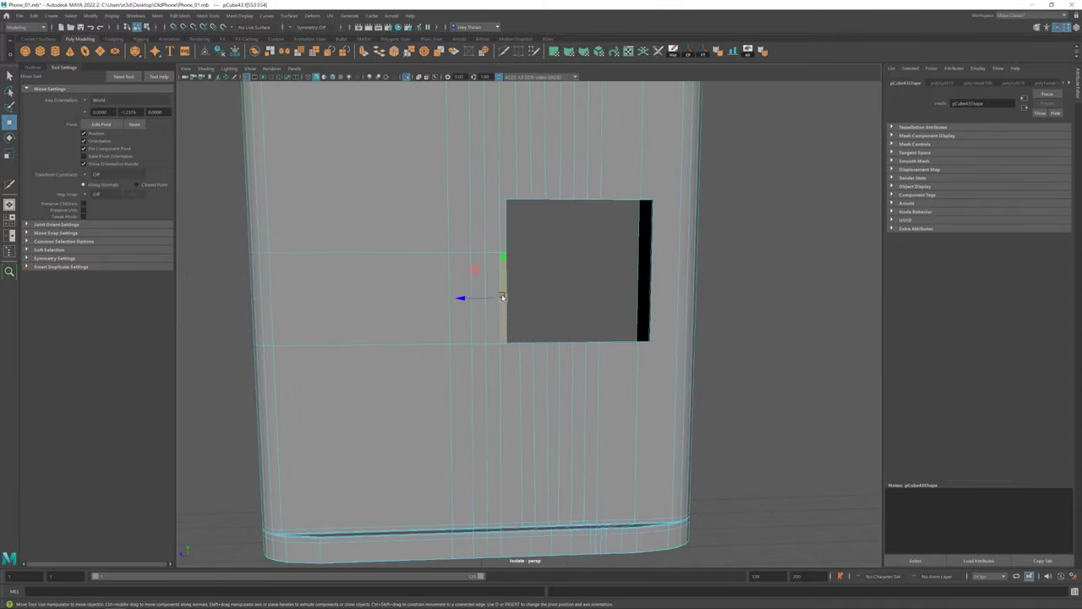
pyautogui.moveTo(464, 297)
pyautogui.keyDown('alt'); pyautogui.mouseDown()
pyautogui.moveTo(481, 372)
pyautogui.moveTo(520, 414)
pyautogui.moveTo(536, 225)
pyautogui.mouseUp(); pyautogui.keyUp('alt')
pyautogui.scroll(3, 536, 225)
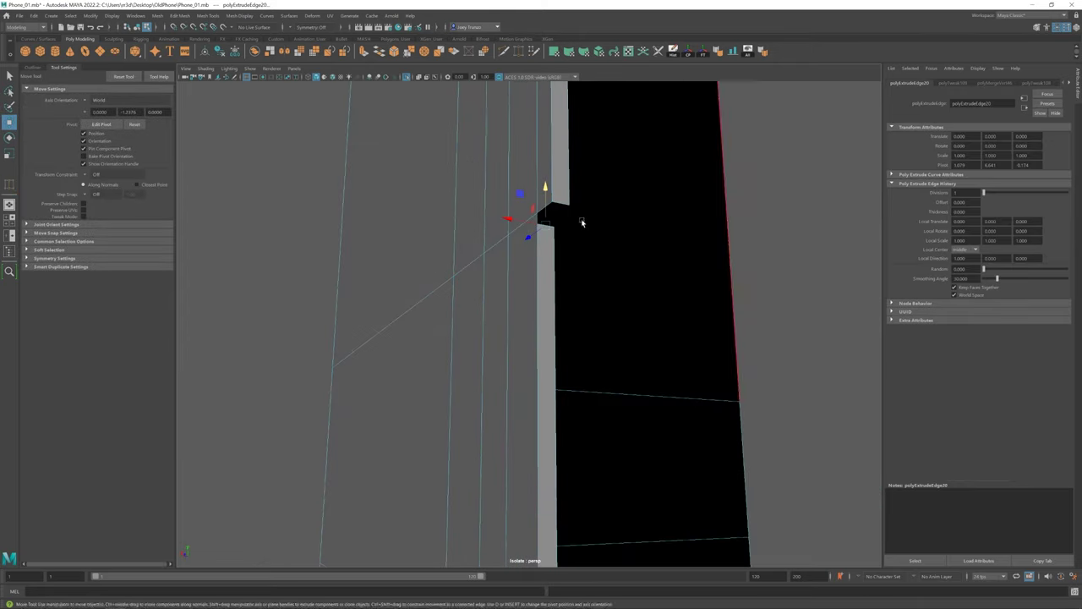
pyautogui.keyDown('shift'); pyautogui.moveTo(580, 222); pyautogui.dragTo(539, 217, button='right'); pyautogui.keyUp('shift')
# Step: Close the notch gap with Append to Polygon and bring the whole payphone back into view
pyautogui.click(554, 222)
pyautogui.moveTo(555, 223)
pyautogui.keyDown('alt'); pyautogui.mouseDown()
pyautogui.moveTo(573, 203)
pyautogui.moveTo(524, 242)
pyautogui.moveTo(725, 273)
pyautogui.mouseUp(); pyautogui.keyUp('alt')
pyautogui.click(207, 15)
pyautogui.click(228, 42)
pyautogui.scroll(-5, 538, 240)
pyautogui.press('w')
pyautogui.click(407, 77)
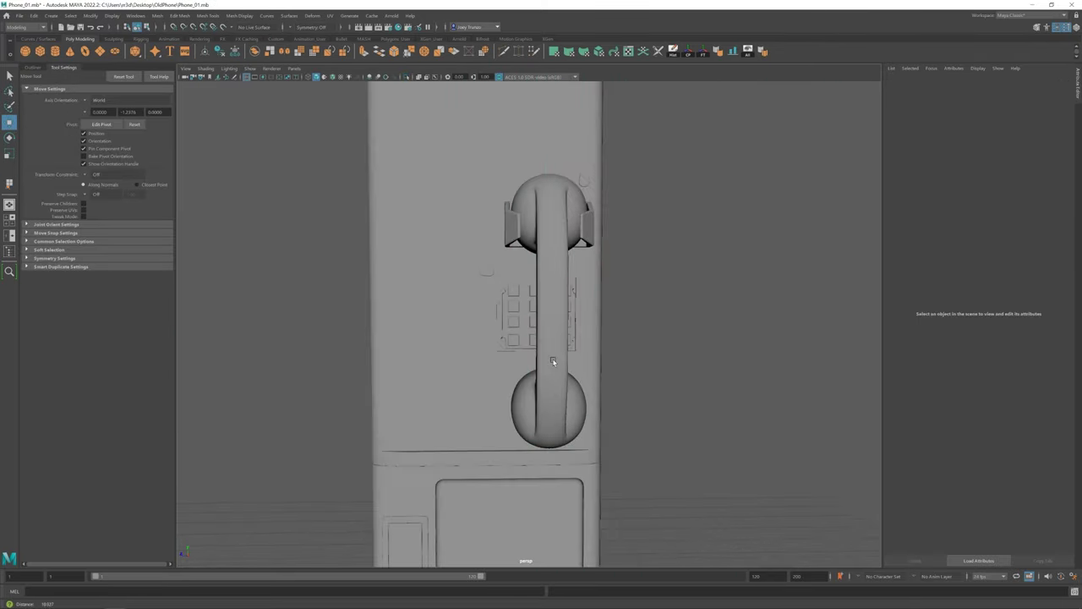
pyautogui.scroll(2, 553, 363)
pyautogui.click(696, 314)
pyautogui.moveTo(696, 314)
pyautogui.keyDown('alt'); pyautogui.mouseDown()
pyautogui.moveTo(519, 321)
pyautogui.moveTo(584, 316)
pyautogui.mouseUp(); pyautogui.keyUp('alt')
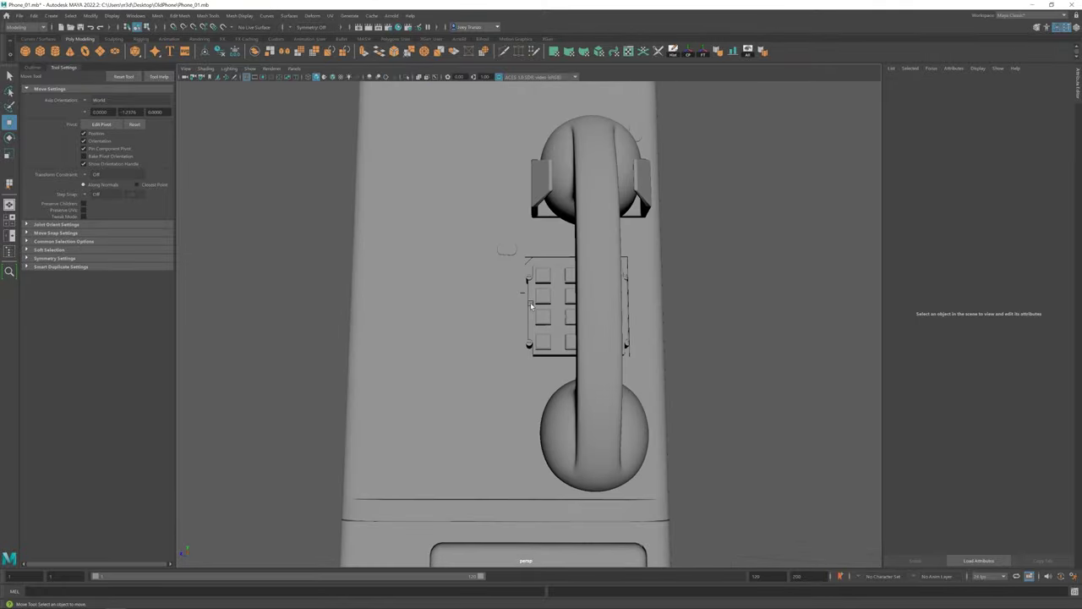
# Step: Bevel the first edge of the keypad recess border at fraction 1.0
pyautogui.scroll(-3, 584, 315)
pyautogui.scroll(-3, 524, 307)
pyautogui.scroll(5, 524, 307)
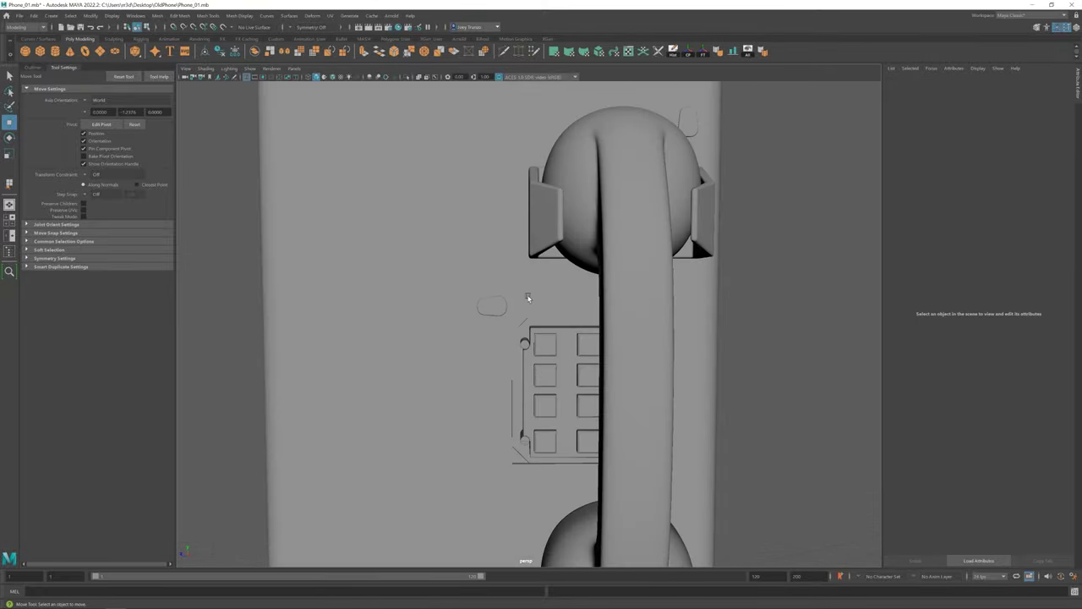
pyautogui.click(516, 339)
pyautogui.scroll(-2, 498, 298)
pyautogui.click(179, 15)
pyautogui.click(195, 53)
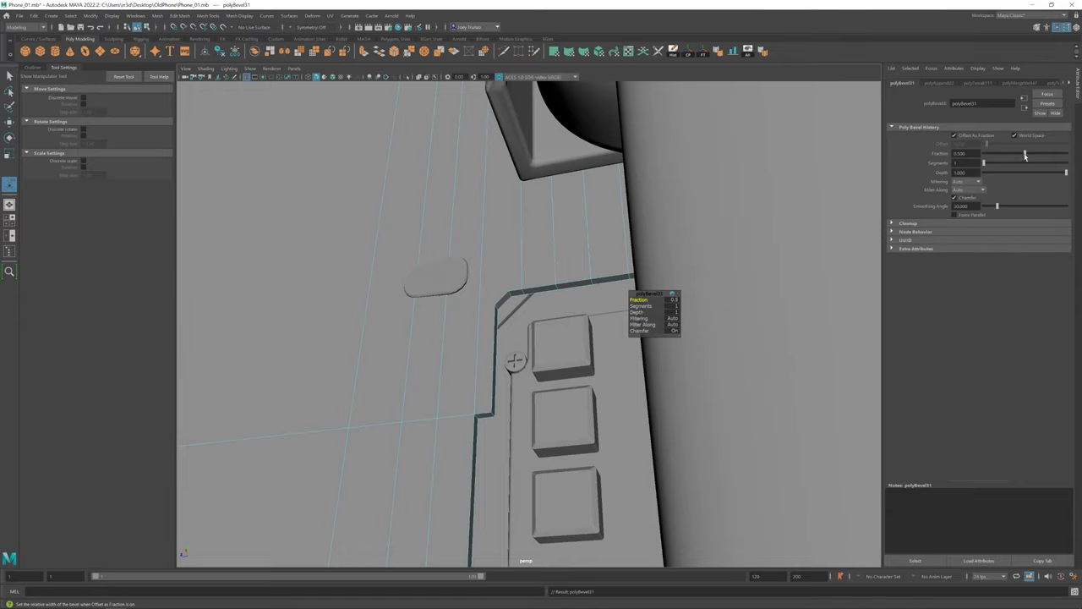
# Step: Bevel a second recess border edge from the keypad's side with added segments
pyautogui.scroll(-5, 524, 321)
pyautogui.moveTo(525, 322)
pyautogui.keyDown('alt'); pyautogui.mouseDown()
pyautogui.moveTo(592, 254)
pyautogui.moveTo(430, 237)
pyautogui.mouseUp(); pyautogui.keyUp('alt')
pyautogui.scroll(3, 533, 237)
pyautogui.click(533, 237)
pyautogui.click(179, 16)
pyautogui.click(195, 52)
# Step: Clear the bevelled edge selection and orbit around the phone, picking a handset bracket
pyautogui.scroll(-3, 544, 337)
pyautogui.scroll(2, 558, 338)
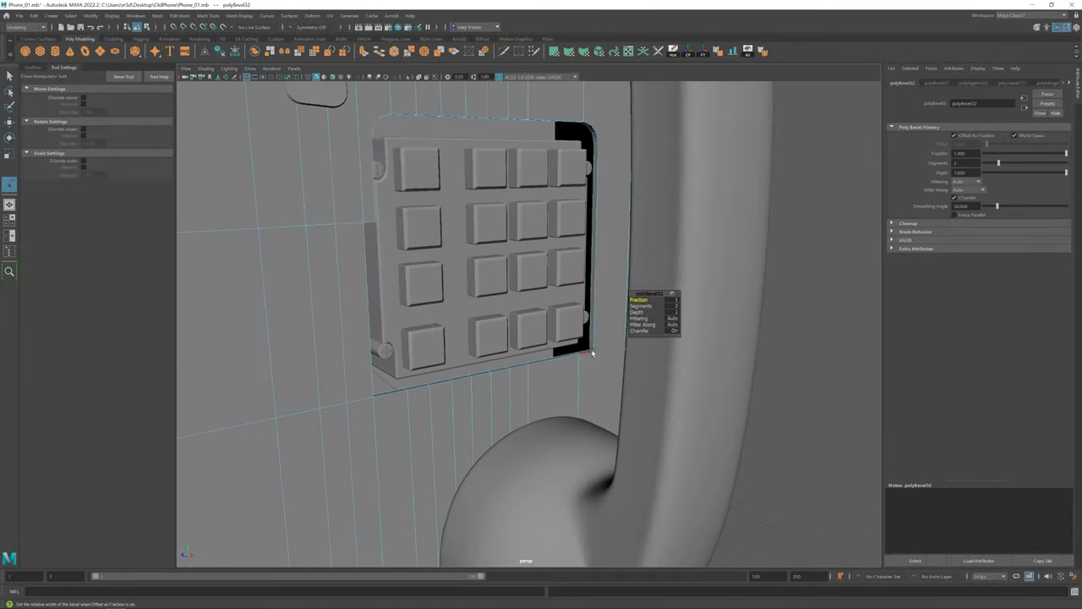
pyautogui.press('q')
pyautogui.click(593, 323)
pyautogui.moveTo(473, 321)
pyautogui.keyDown('alt'); pyautogui.mouseDown()
pyautogui.moveTo(380, 318)
pyautogui.moveTo(495, 343)
pyautogui.mouseUp(); pyautogui.keyUp('alt')
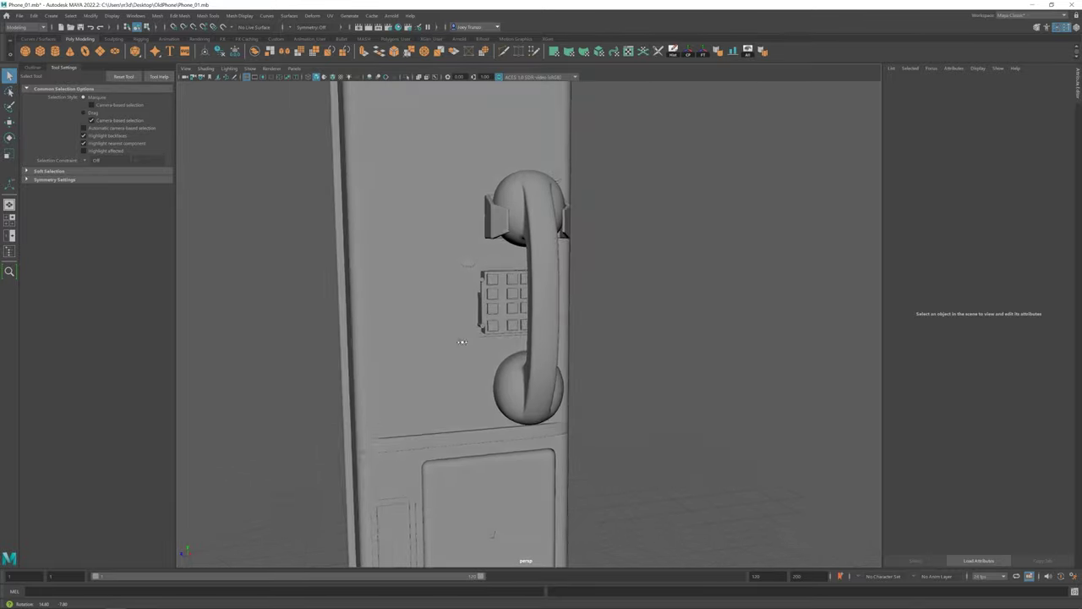
pyautogui.click(544, 242)
pyautogui.moveTo(544, 242)
pyautogui.keyDown('alt'); pyautogui.mouseDown()
pyautogui.moveTo(640, 265)
pyautogui.moveTo(657, 342)
pyautogui.mouseUp(); pyautogui.keyUp('alt')
# Step: Orbit around the phone toward its top, briefly picking the small piece beside the keypad
pyautogui.press('w')
pyautogui.keyDown('alt'); pyautogui.moveTo(657, 342); pyautogui.dragTo(502, 287, button='right'); pyautogui.keyUp('alt')
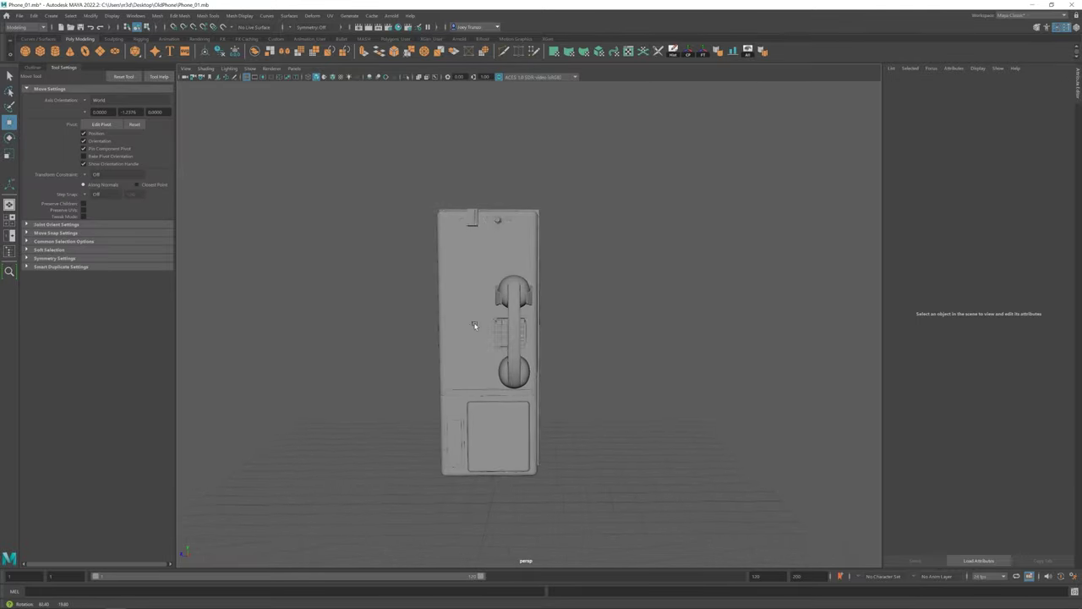
pyautogui.moveTo(503, 288)
pyautogui.keyDown('alt'); pyautogui.mouseDown()
pyautogui.moveTo(541, 355)
pyautogui.moveTo(619, 345)
pyautogui.mouseUp(); pyautogui.keyUp('alt')
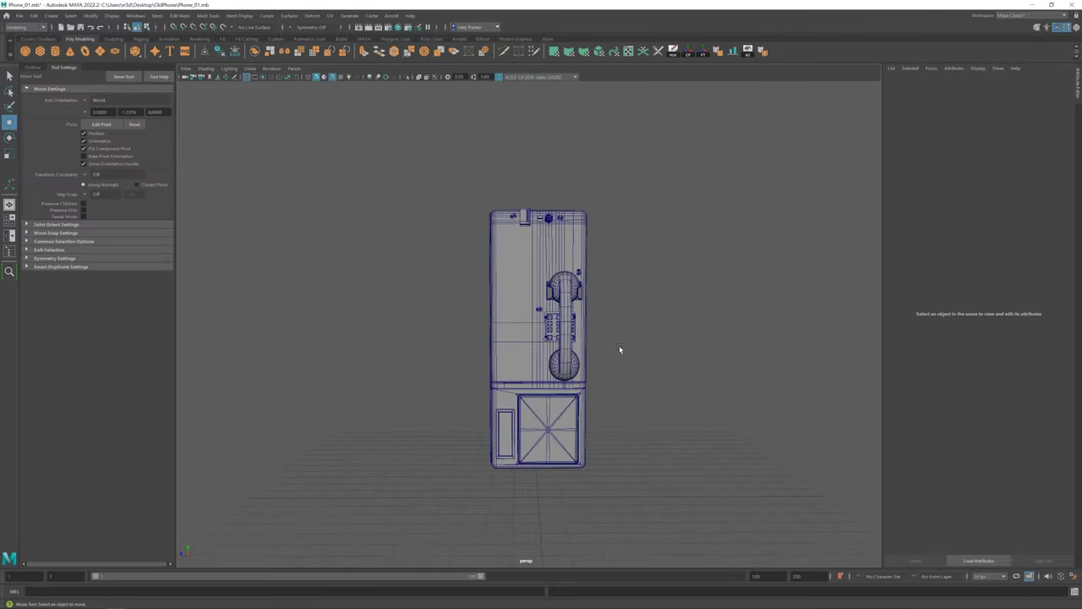
pyautogui.scroll(5, 619, 345)
pyautogui.click(576, 297)
pyautogui.click(541, 250)
pyautogui.scroll(-5, 537, 303)
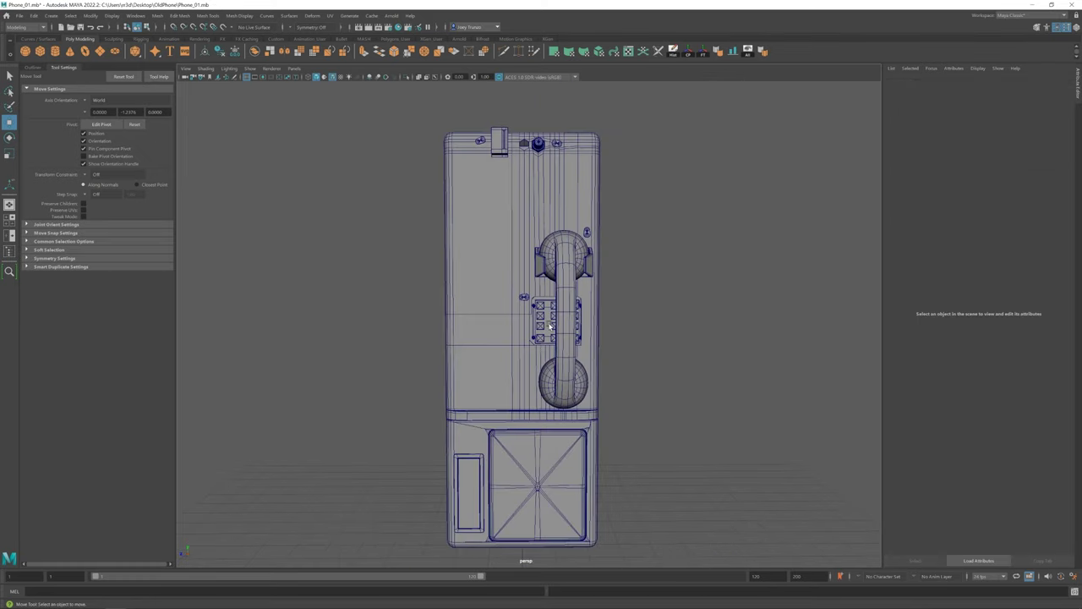
pyautogui.keyDown('alt'); pyautogui.moveTo(550, 326); pyautogui.dragTo(363, 208); pyautogui.keyUp('alt')
pyautogui.scroll(5, 362, 208)
pyautogui.scroll(-4, 559, 252)
# Step: Scale pCylinder14 at the top of the phone down to 0.015 and frame it
pyautogui.click(559, 252)
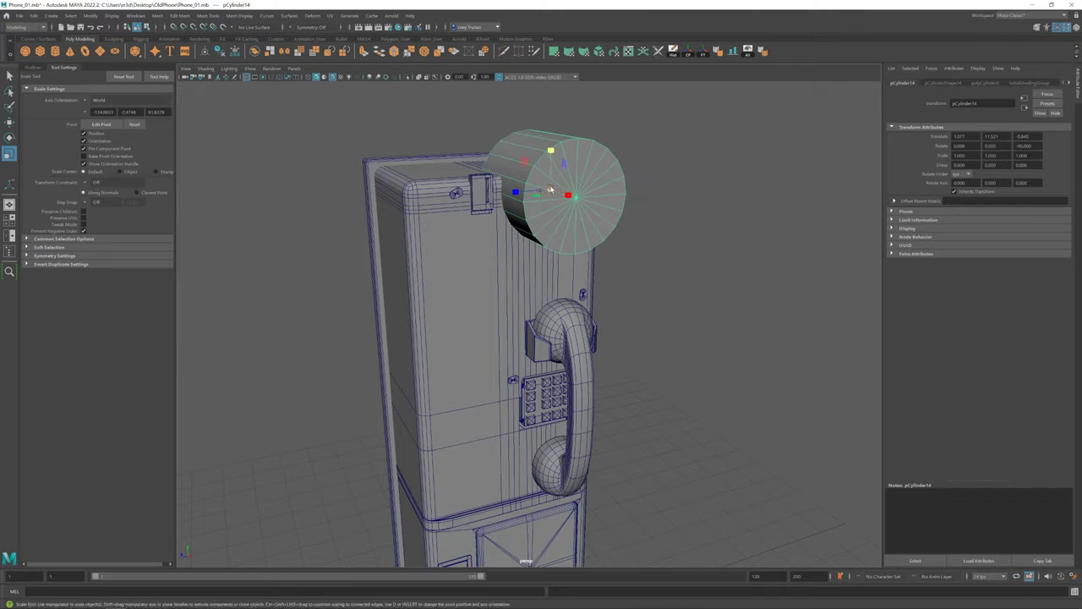
pyautogui.moveTo(550, 189); pyautogui.dragTo(462, 205)
pyautogui.press('f')
pyautogui.scroll(-3, 539, 336)
pyautogui.press('w')
pyautogui.moveTo(556, 348)
pyautogui.keyDown('alt'); pyautogui.mouseDown()
pyautogui.moveTo(513, 327)
pyautogui.moveTo(556, 295)
pyautogui.mouseUp(); pyautogui.keyUp('alt')
pyautogui.scroll(5, 556, 295)
pyautogui.moveTo(657, 367)
pyautogui.keyDown('alt'); pyautogui.mouseDown()
pyautogui.moveTo(669, 267)
pyautogui.moveTo(545, 343)
pyautogui.moveTo(459, 266)
pyautogui.mouseUp(); pyautogui.keyUp('alt')
# Step: Check the cylinder in the oval slot, then orbit out and select the phone body
pyautogui.click(505, 305)
pyautogui.scroll(-5, 624, 149)
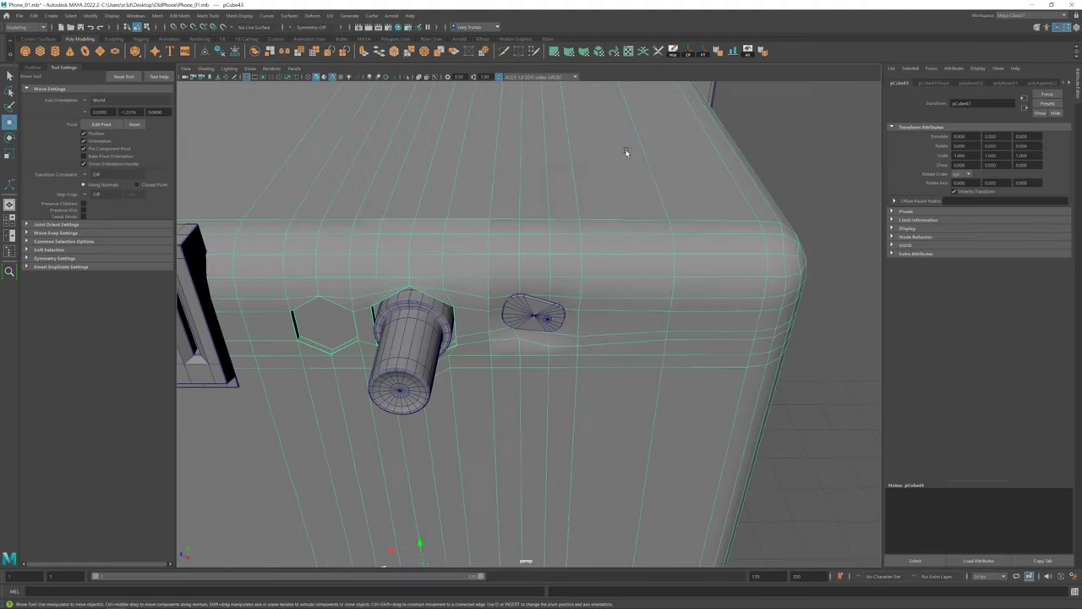
pyautogui.click(658, 259)
pyautogui.moveTo(623, 150)
pyautogui.keyDown('alt'); pyautogui.mouseDown()
pyautogui.moveTo(657, 259)
pyautogui.moveTo(690, 309)
pyautogui.mouseUp(); pyautogui.keyUp('alt')
pyautogui.scroll(-3, 615, 301)
pyautogui.keyDown('alt'); pyautogui.moveTo(615, 302); pyautogui.dragTo(750, 338); pyautogui.keyUp('alt')
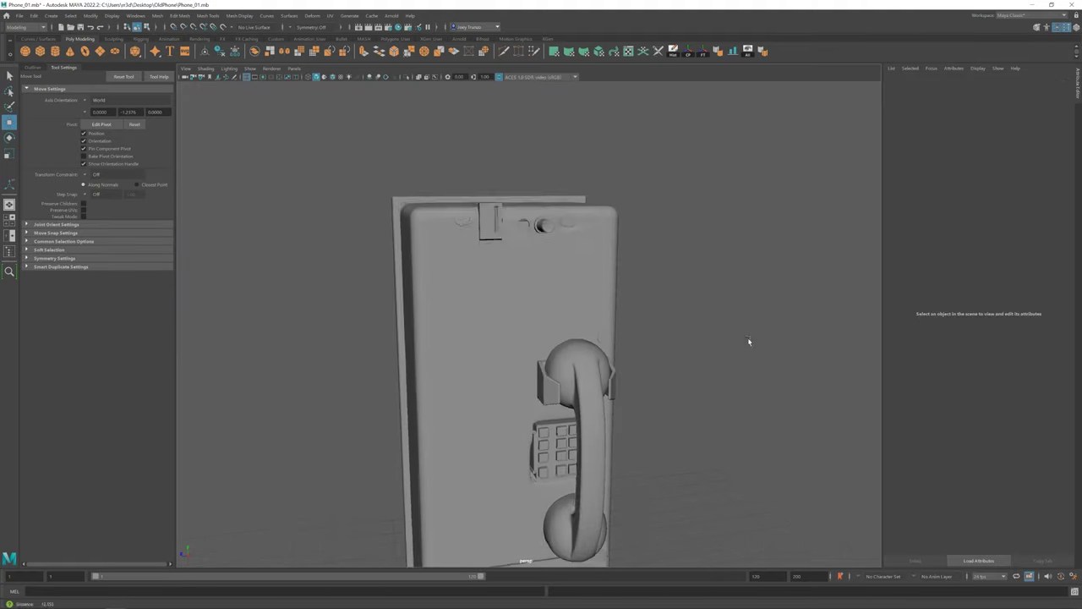
pyautogui.scroll(5, 430, 333)
pyautogui.click(495, 306)
pyautogui.moveTo(429, 334)
pyautogui.keyDown('alt'); pyautogui.mouseDown()
pyautogui.moveTo(495, 307)
pyautogui.moveTo(518, 341)
pyautogui.mouseUp(); pyautogui.keyUp('alt')
pyautogui.scroll(4, 495, 306)
# Step: Cut a vertical edge on the phone body above the keypad's corner
pyautogui.click(224, 81)
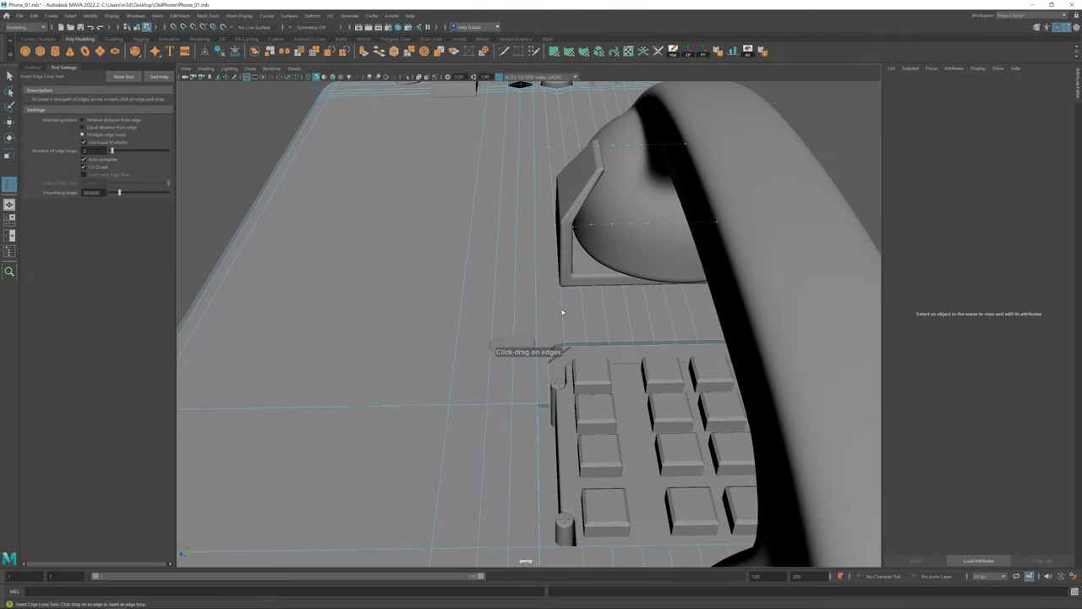
pyautogui.scroll(-3, 499, 338)
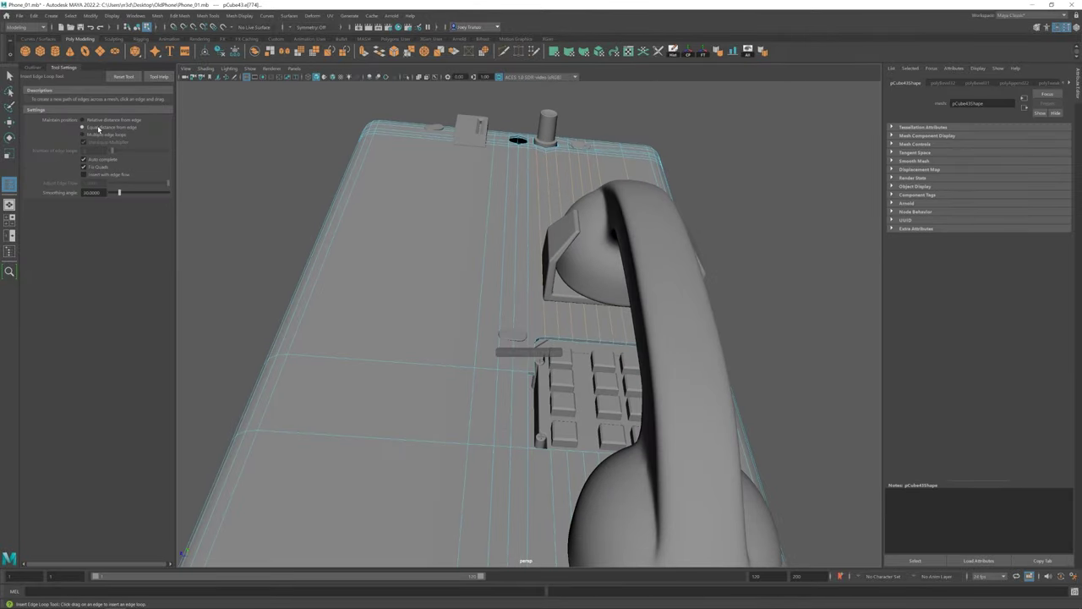
pyautogui.keyDown('shift'); pyautogui.moveTo(543, 304); pyautogui.dragTo(528, 321, button='right'); pyautogui.keyUp('shift')
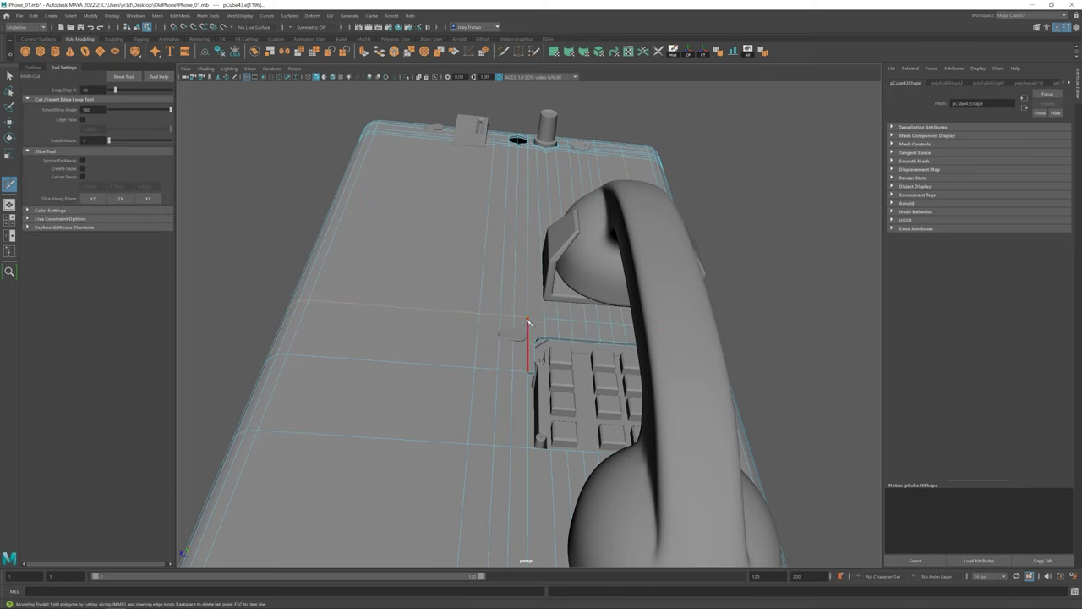
pyautogui.press('w')
pyautogui.keyDown('alt'); pyautogui.moveTo(534, 324); pyautogui.dragTo(439, 237); pyautogui.keyUp('alt')
pyautogui.click(231, 84)
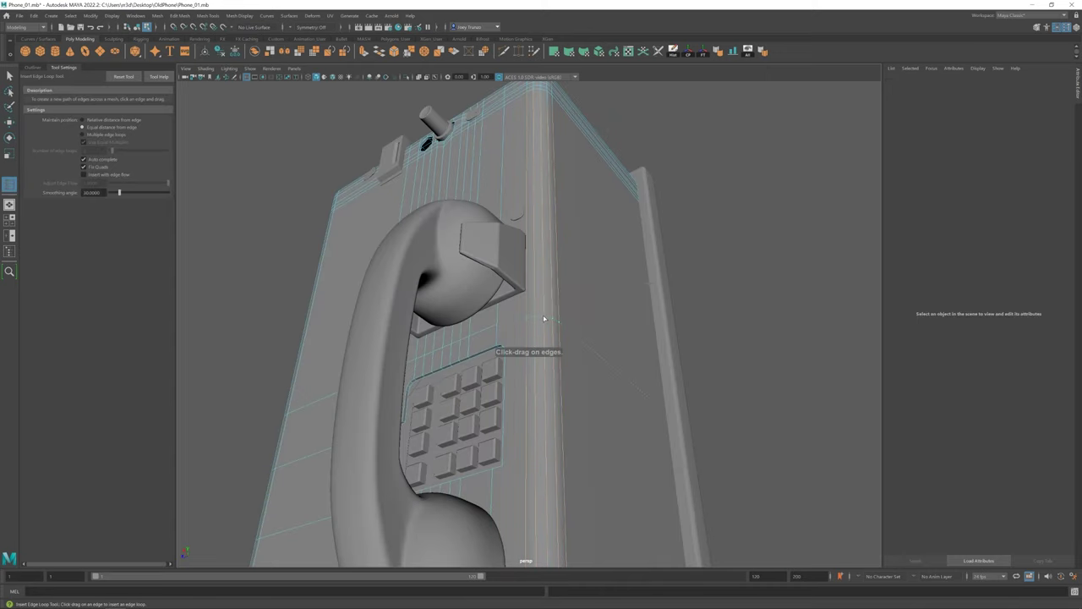
pyautogui.click(545, 326)
pyautogui.keyDown('shift'); pyautogui.moveTo(545, 326); pyautogui.dragTo(498, 328, button='right'); pyautogui.keyUp('shift')
pyautogui.keyDown('alt'); pyautogui.moveTo(557, 364); pyautogui.dragTo(440, 279); pyautogui.keyUp('alt')
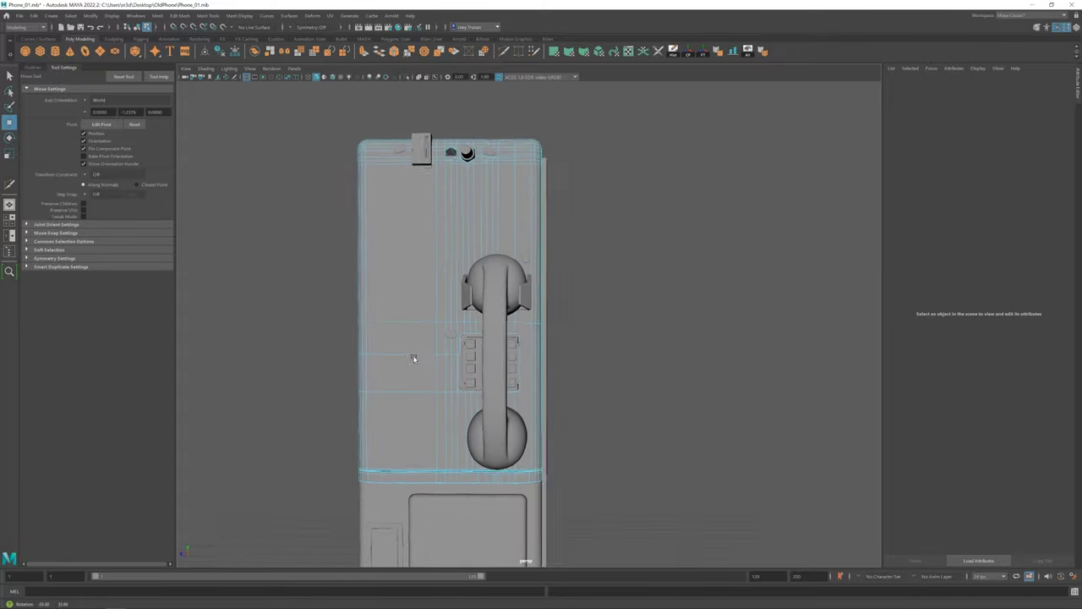
# Step: Select the keypad recess outline edge in edge mode and orbit to inspect it
pyautogui.press('F9')
pyautogui.press('w')
pyautogui.rightClick(386, 340)
pyautogui.moveTo(386, 340); pyautogui.dragTo(385, 312, button='right')
pyautogui.click(423, 338)
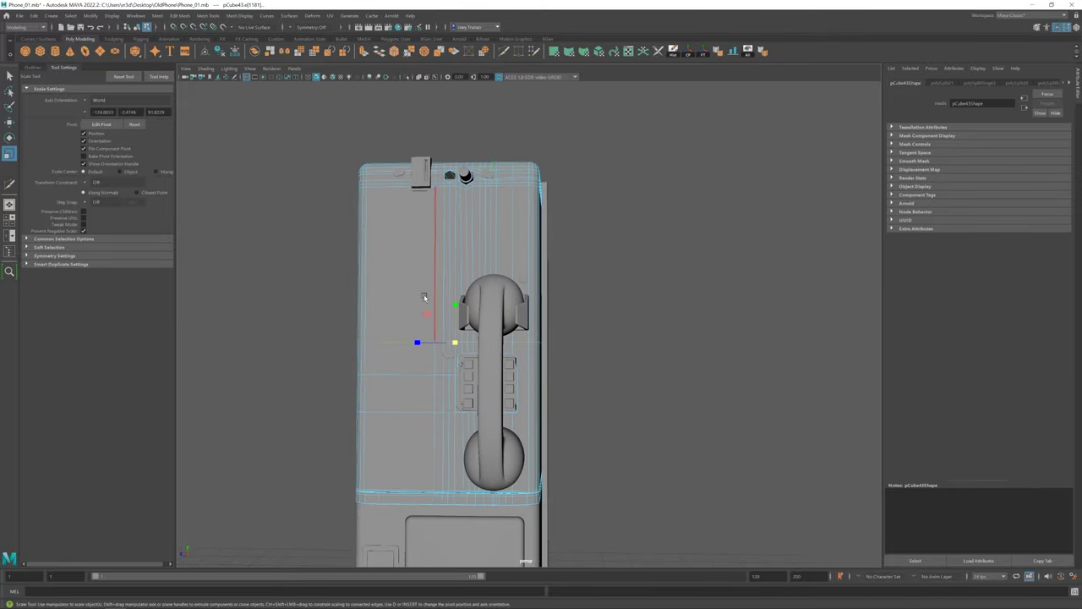
pyautogui.scroll(2, 474, 329)
pyautogui.scroll(5, 478, 321)
pyautogui.scroll(3, 484, 311)
pyautogui.keyDown('alt'); pyautogui.moveTo(483, 311); pyautogui.dragTo(513, 271); pyautogui.keyUp('alt')
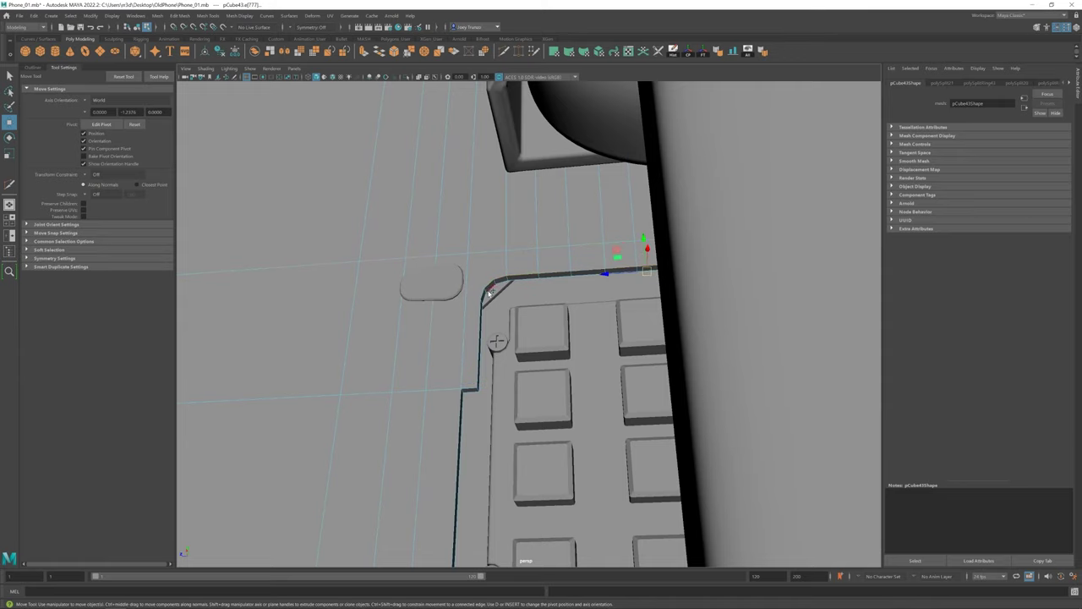
pyautogui.moveTo(462, 395)
pyautogui.keyDown('alt'); pyautogui.mouseDown()
pyautogui.moveTo(445, 425)
pyautogui.moveTo(445, 285)
pyautogui.moveTo(428, 406)
pyautogui.mouseUp(); pyautogui.keyUp('alt')
pyautogui.keyDown('alt'); pyautogui.moveTo(751, 373); pyautogui.dragTo(735, 158); pyautogui.keyUp('alt')
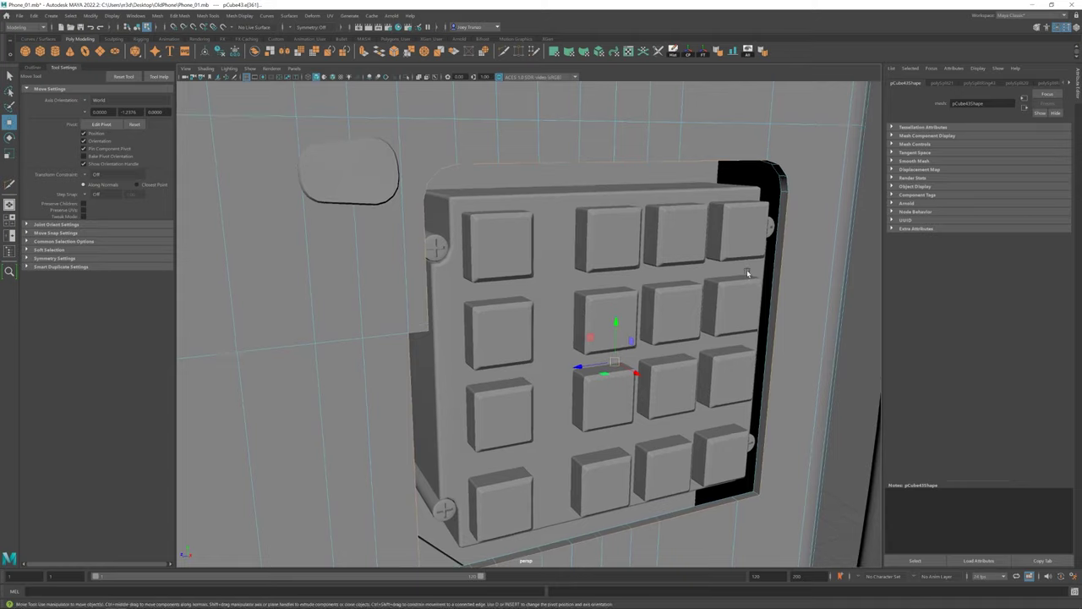
pyautogui.scroll(3, 735, 159)
pyautogui.keyDown('alt'); pyautogui.moveTo(642, 381); pyautogui.dragTo(715, 404); pyautogui.keyUp('alt')
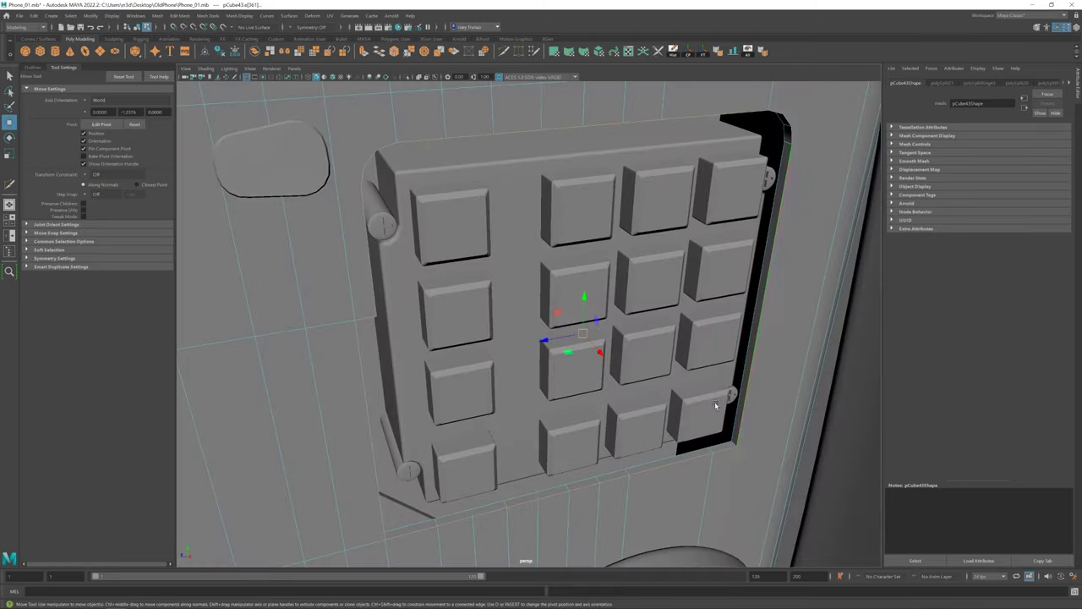
pyautogui.scroll(3, 733, 460)
pyautogui.moveTo(734, 460)
pyautogui.keyDown('alt'); pyautogui.mouseDown()
pyautogui.moveTo(394, 500)
pyautogui.moveTo(411, 345)
pyautogui.mouseUp(); pyautogui.keyUp('alt')
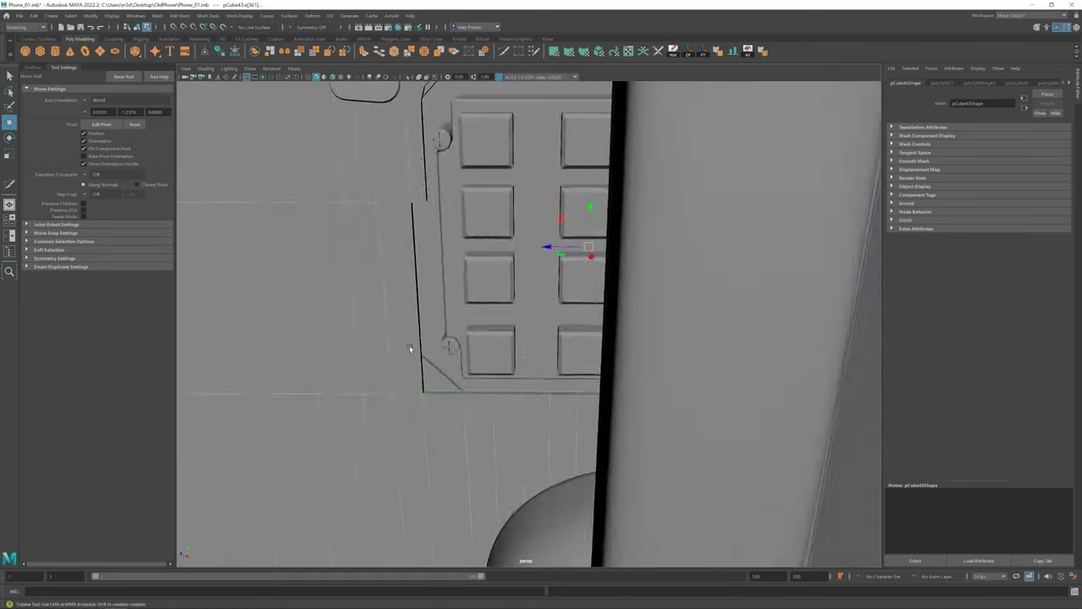
pyautogui.scroll(5, 580, 501)
pyautogui.scroll(-5, 580, 501)
pyautogui.scroll(-3, 358, 198)
# Step: Bevel the keypad outline edge with Ctrl+B and frame the top-left corner
pyautogui.hotkey('ctrl', 'b')
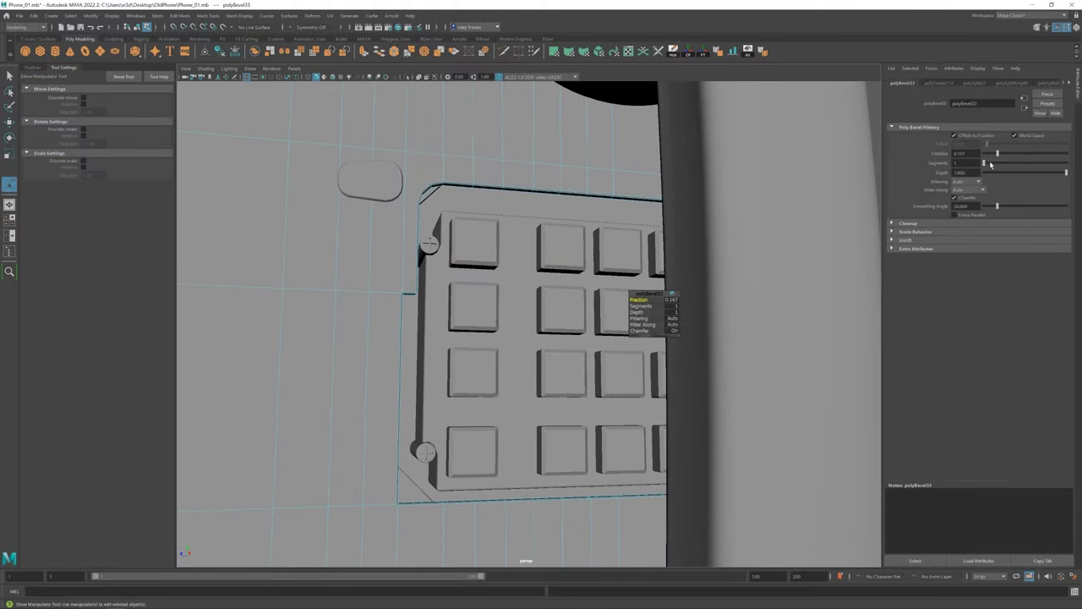
pyautogui.press('w')
pyautogui.scroll(4, 406, 220)
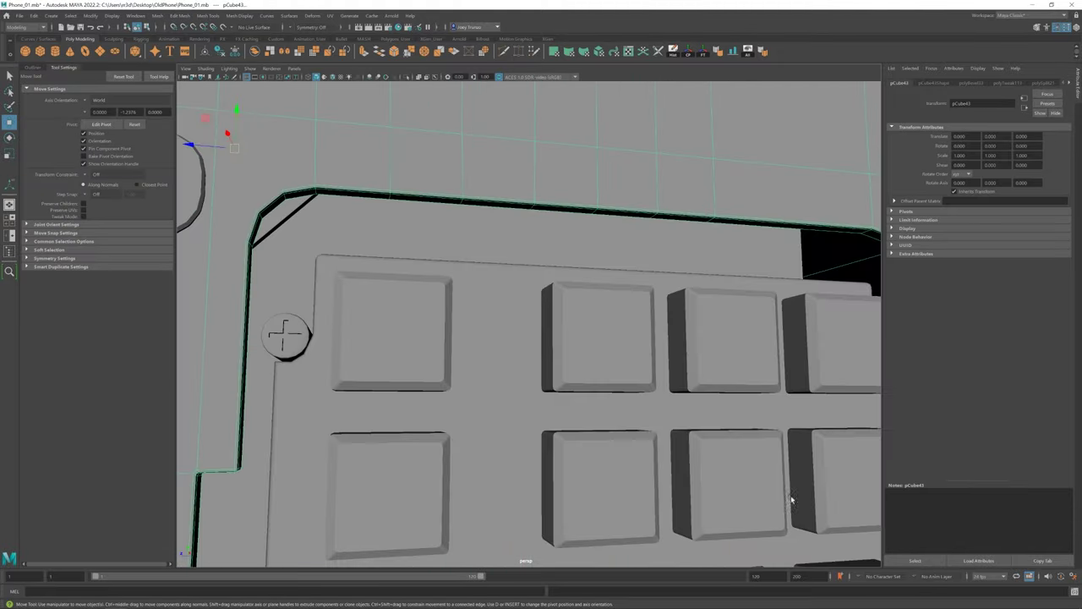
pyautogui.scroll(1, 320, 285)
pyautogui.moveTo(320, 285)
pyautogui.keyDown('alt'); pyautogui.mouseDown()
pyautogui.moveTo(372, 336)
pyautogui.moveTo(415, 234)
pyautogui.mouseUp(); pyautogui.keyUp('alt')
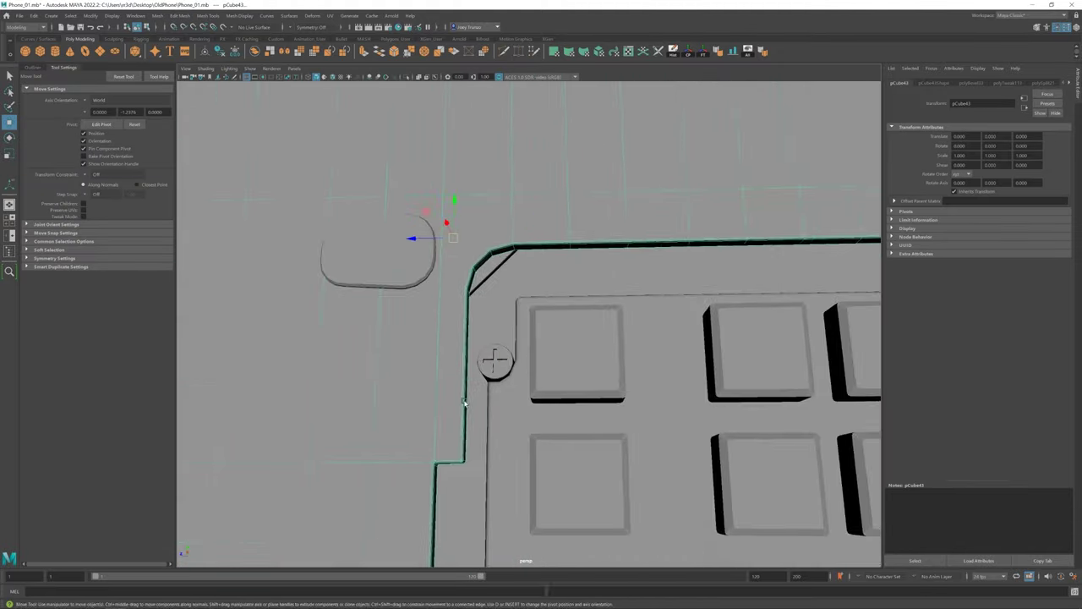
pyautogui.keyDown('alt'); pyautogui.moveTo(415, 234); pyautogui.dragTo(394, 183, button='middle'); pyautogui.keyUp('alt')
pyautogui.keyDown('shift'); pyautogui.moveTo(440, 397); pyautogui.dragTo(467, 458, button='right'); pyautogui.keyUp('shift')
pyautogui.scroll(3, 466, 458)
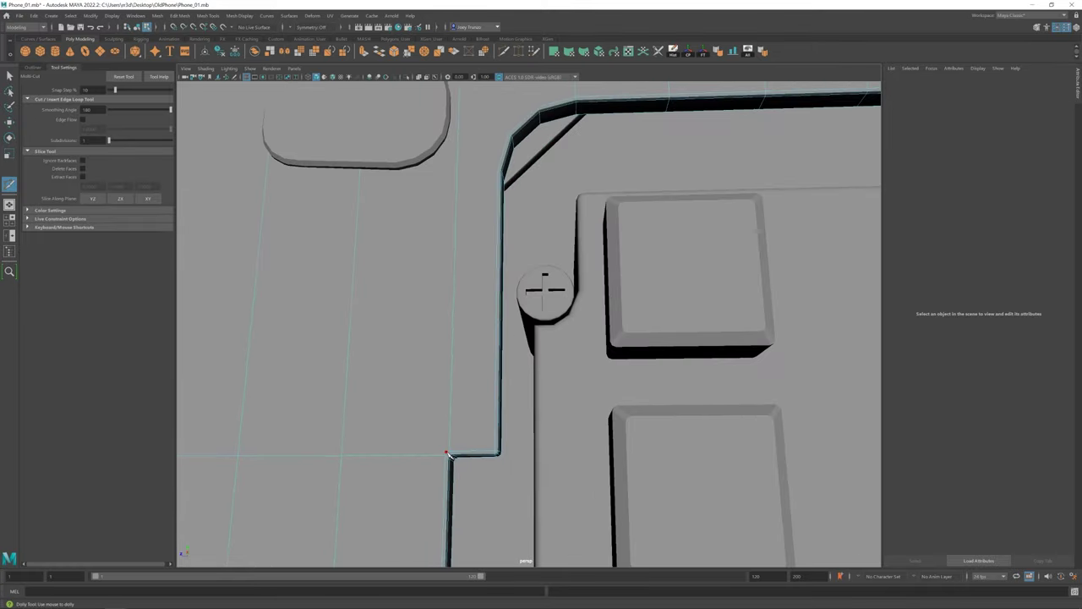
pyautogui.scroll(-3, 448, 454)
pyautogui.scroll(-2, 411, 181)
pyautogui.scroll(1, 430, 314)
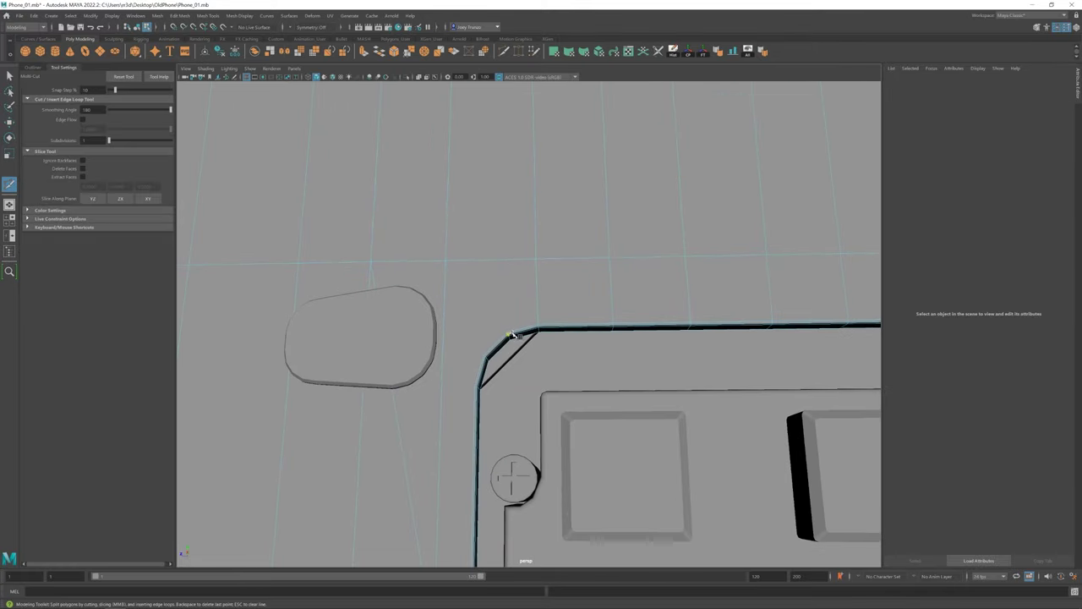
# Step: Review the bevelled corner from a new angle and switch to the Multi-Cut tool
pyautogui.press('q')
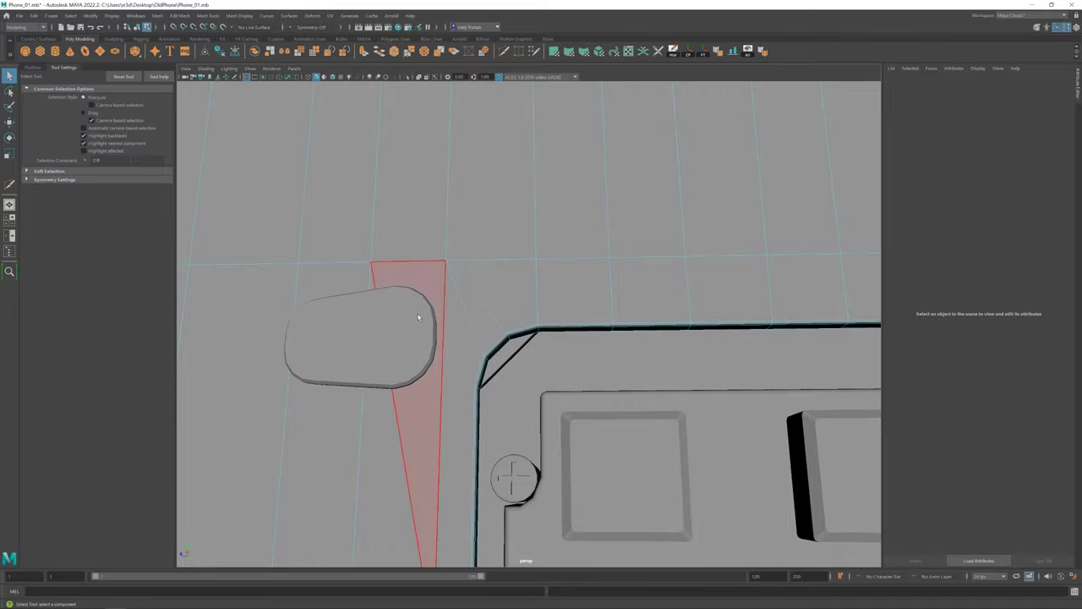
pyautogui.press('w')
pyautogui.scroll(-3, 526, 406)
pyautogui.scroll(2, 556, 387)
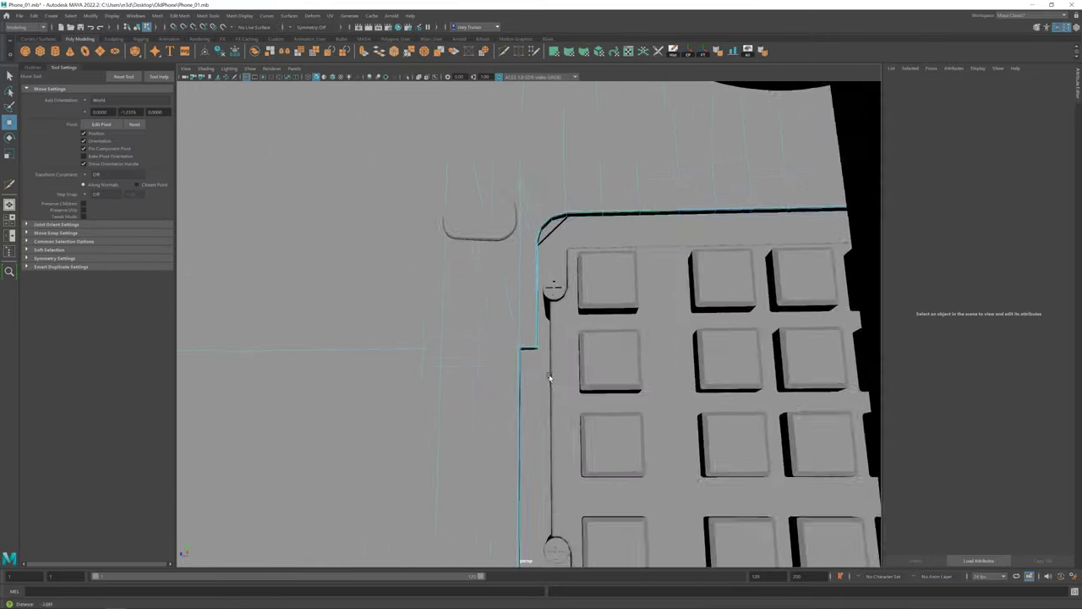
pyautogui.scroll(1, 556, 386)
pyautogui.keyDown('alt'); pyautogui.moveTo(555, 386); pyautogui.dragTo(500, 338); pyautogui.keyUp('alt')
pyautogui.hotkey('ctrl', 'shift', 'x')
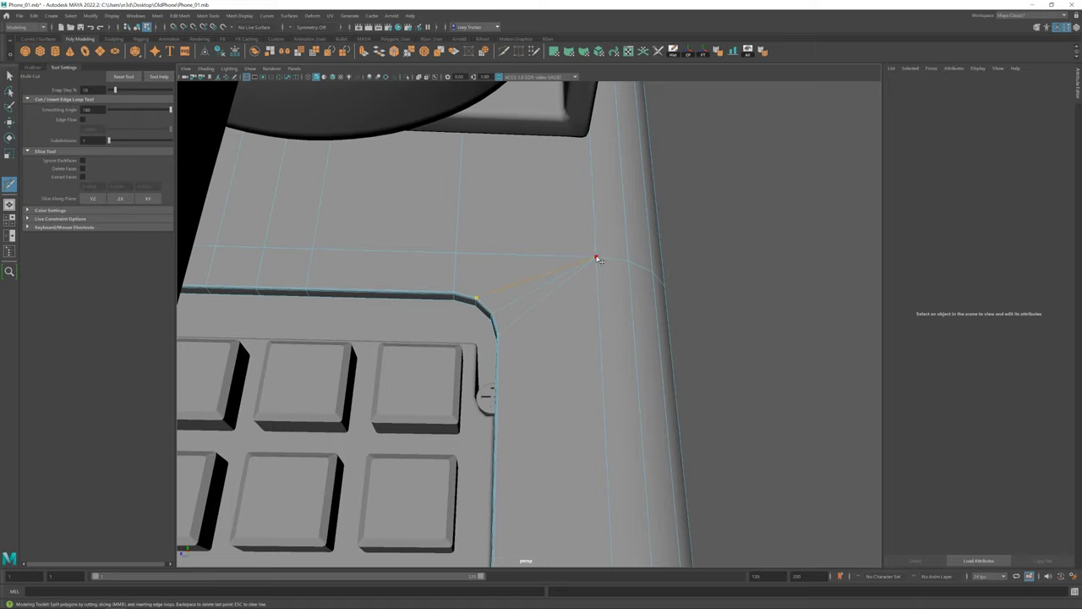
# Step: Cut an edge from the keypad's top-right corner to a body edge
pyautogui.press('q')
pyautogui.keyDown('alt'); pyautogui.moveTo(599, 259); pyautogui.dragTo(543, 200); pyautogui.keyUp('alt')
pyautogui.keyDown('alt'); pyautogui.moveTo(514, 259); pyautogui.dragTo(555, 369); pyautogui.keyUp('alt')
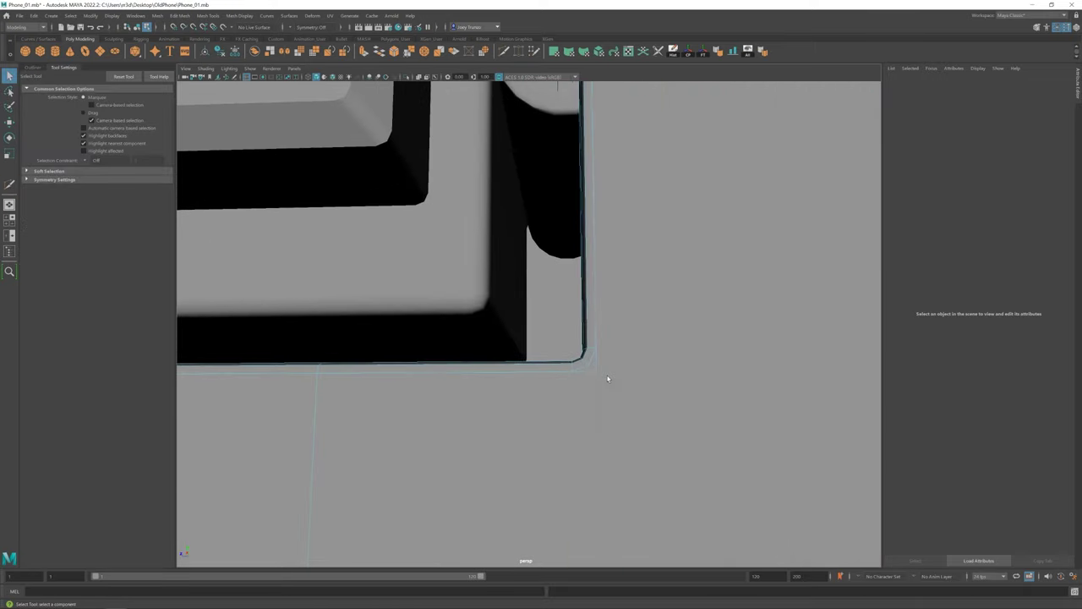
pyautogui.keyDown('alt'); pyautogui.moveTo(607, 379); pyautogui.dragTo(546, 338, button='right'); pyautogui.keyUp('alt')
# Step: Cut an edge down from the keypad's lower-right corner with Multi-Cut
pyautogui.press('g')
pyautogui.keyDown('alt'); pyautogui.moveTo(524, 268); pyautogui.dragTo(559, 292, button='right'); pyautogui.keyUp('alt')
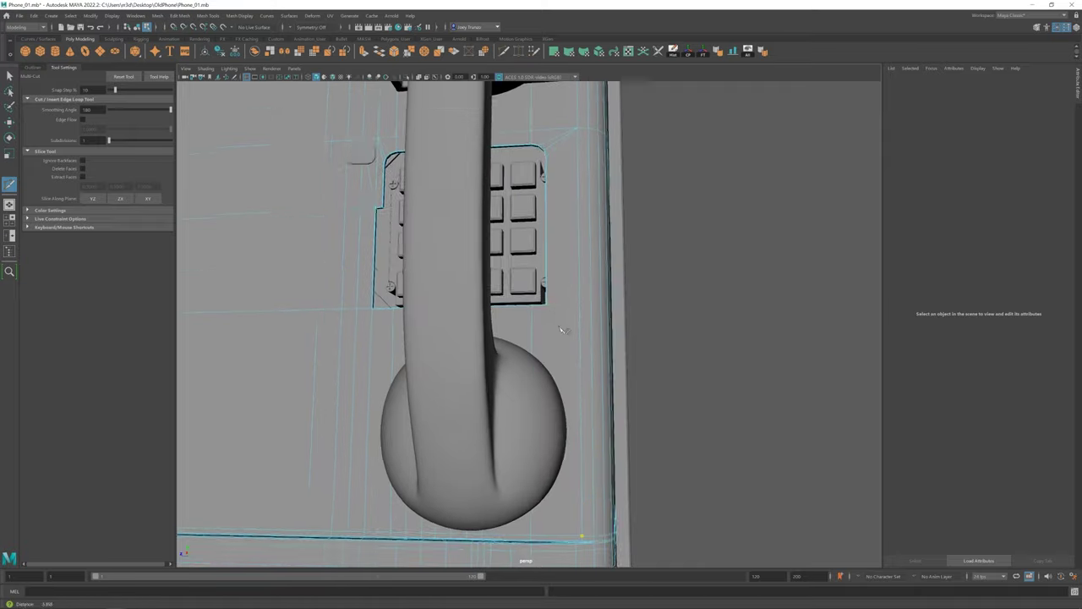
pyautogui.scroll(-5, 669, 398)
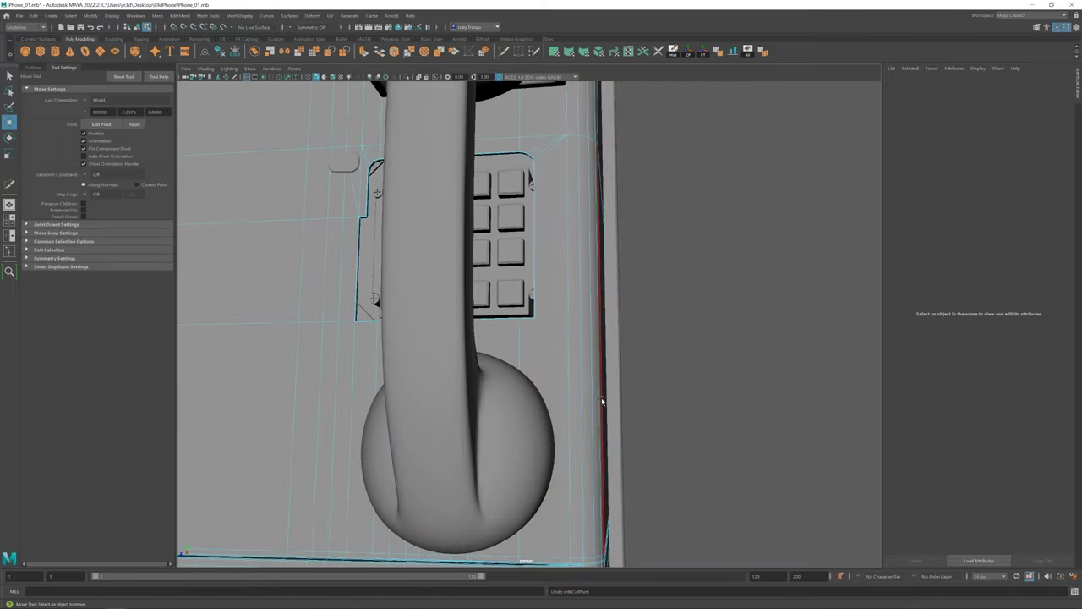
pyautogui.scroll(3, 589, 440)
pyautogui.scroll(-3, 592, 448)
pyautogui.scroll(3, 522, 382)
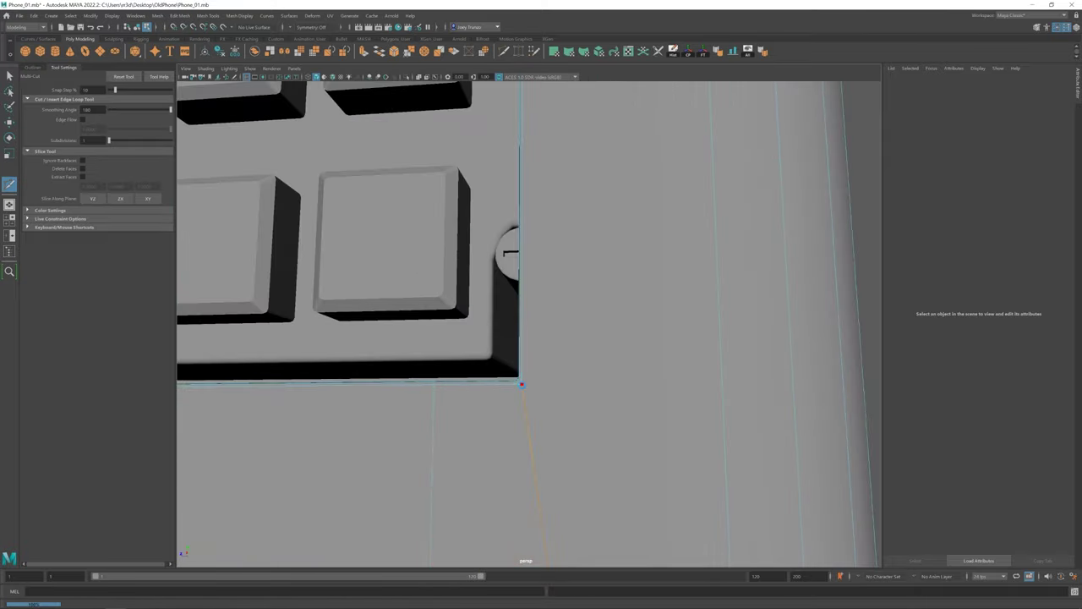
pyautogui.scroll(-4, 351, 358)
pyautogui.press('w')
pyautogui.moveTo(351, 358)
pyautogui.keyDown('alt'); pyautogui.mouseDown()
pyautogui.moveTo(504, 419)
pyautogui.moveTo(486, 370)
pyautogui.mouseUp(); pyautogui.keyUp('alt')
pyautogui.scroll(5, 377, 379)
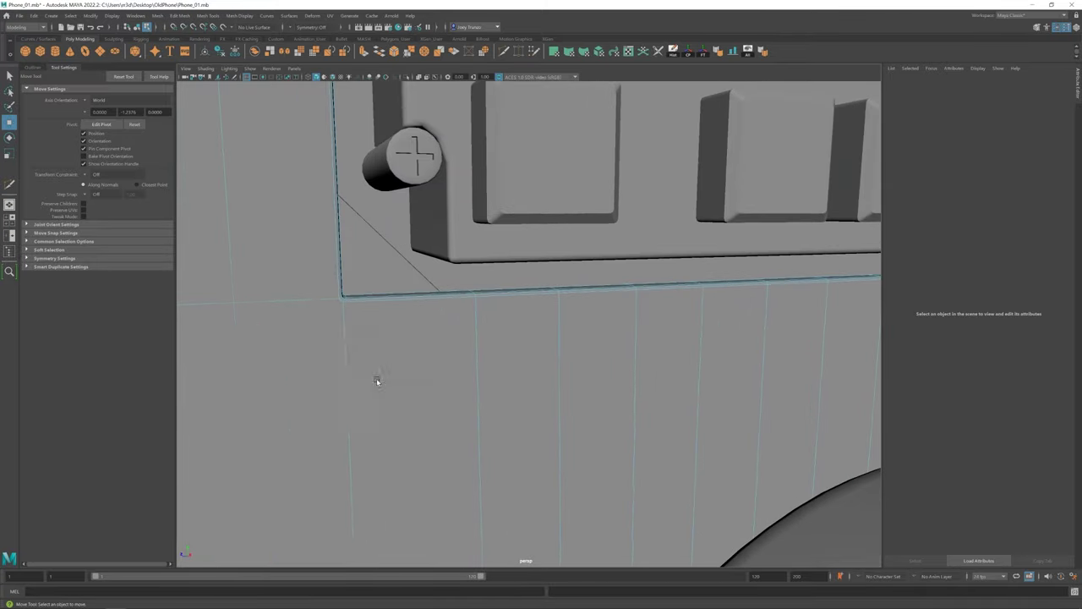
pyautogui.hotkey('ctrl', 'shift', 'x')
pyautogui.keyDown('alt'); pyautogui.moveTo(411, 486); pyautogui.dragTo(510, 373); pyautogui.keyUp('alt')
pyautogui.scroll(-5, 557, 372)
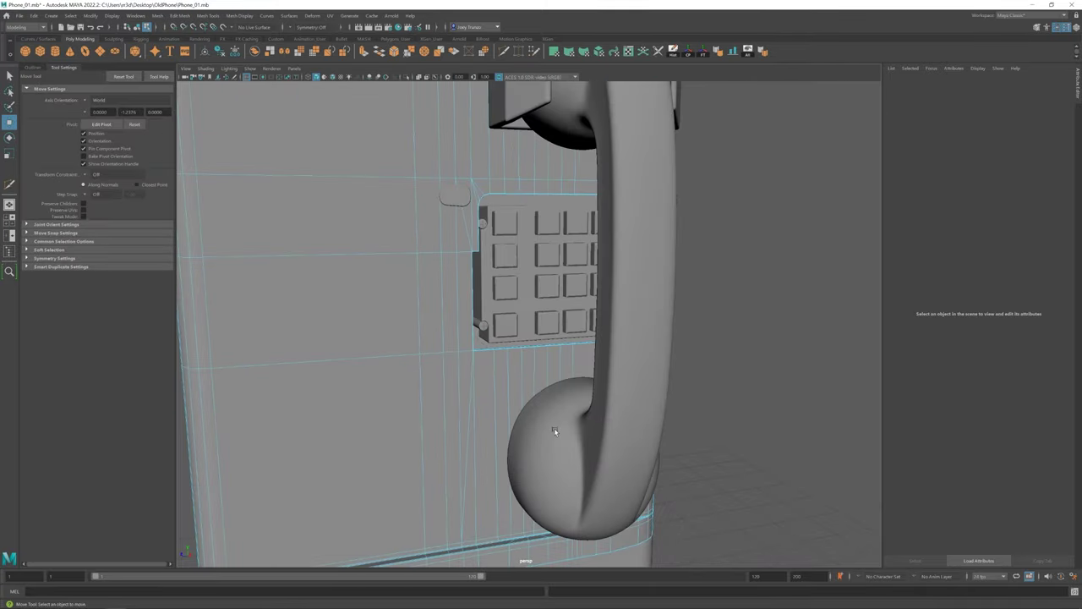
# Step: Insert an edge loop across the panel below the keypad
pyautogui.press('w')
pyautogui.scroll(-4, 338, 331)
pyautogui.scroll(5, 338, 330)
pyautogui.scroll(-1, 564, 395)
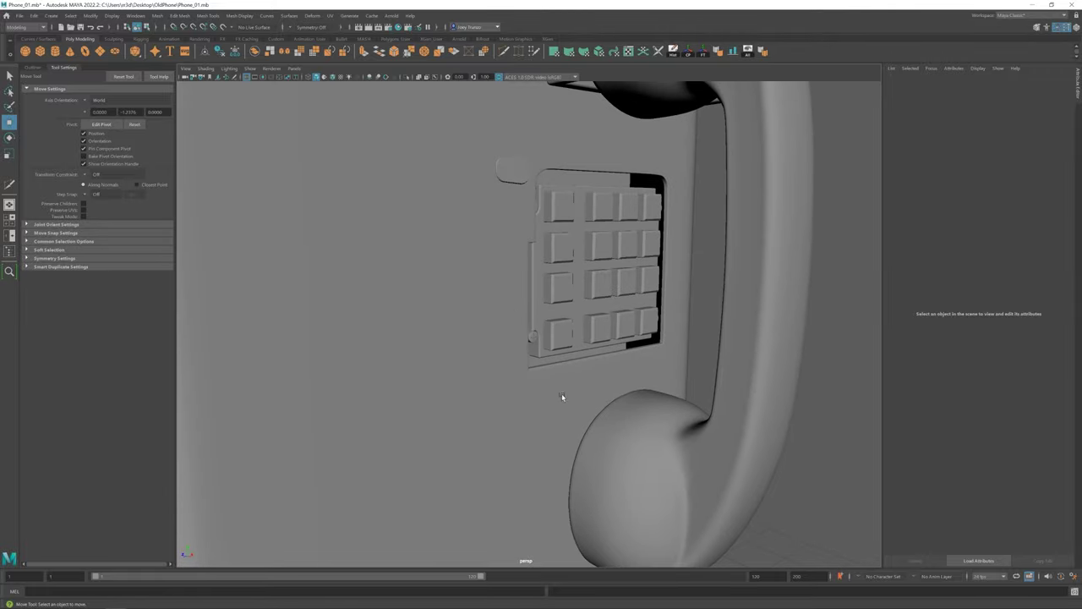
pyautogui.click(517, 391)
pyautogui.moveTo(466, 405)
pyautogui.keyDown('alt'); pyautogui.mouseDown()
pyautogui.moveTo(475, 377)
pyautogui.moveTo(423, 364)
pyautogui.mouseUp(); pyautogui.keyUp('alt')
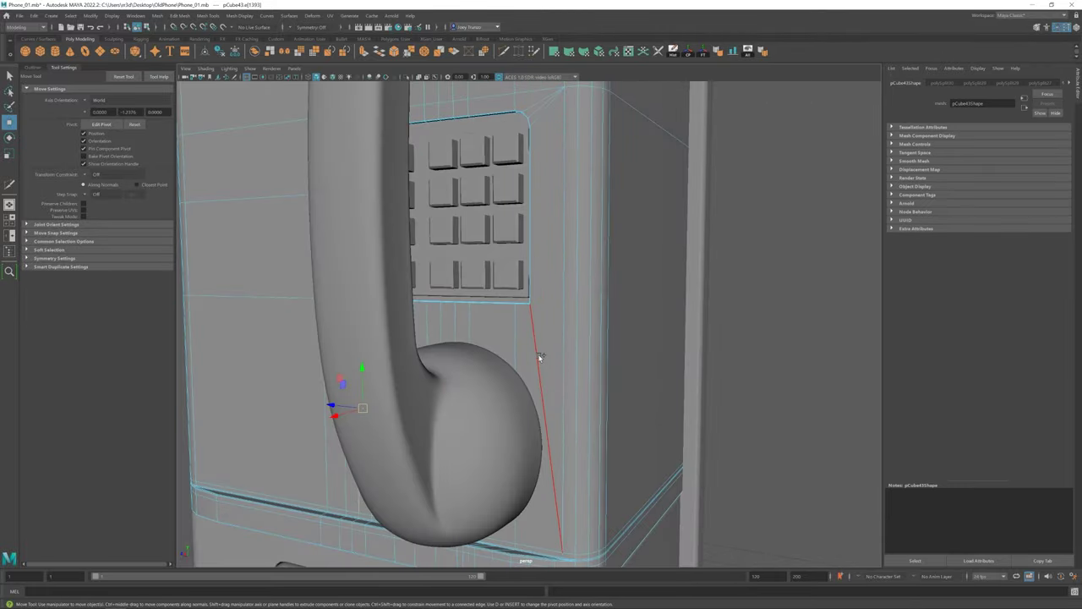
pyautogui.click(207, 15)
pyautogui.click(225, 81)
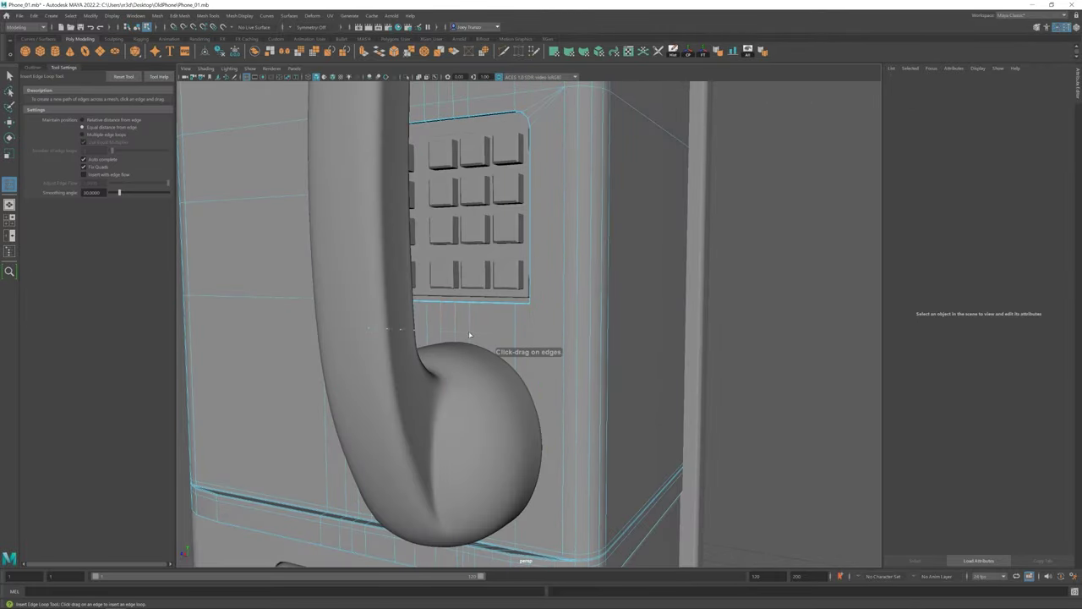
pyautogui.click(470, 336)
pyautogui.keyDown('alt'); pyautogui.moveTo(575, 338); pyautogui.dragTo(331, 337); pyautogui.keyUp('alt')
pyautogui.keyDown('shift'); pyautogui.moveTo(322, 317); pyautogui.dragTo(374, 333, button='right'); pyautogui.keyUp('shift')
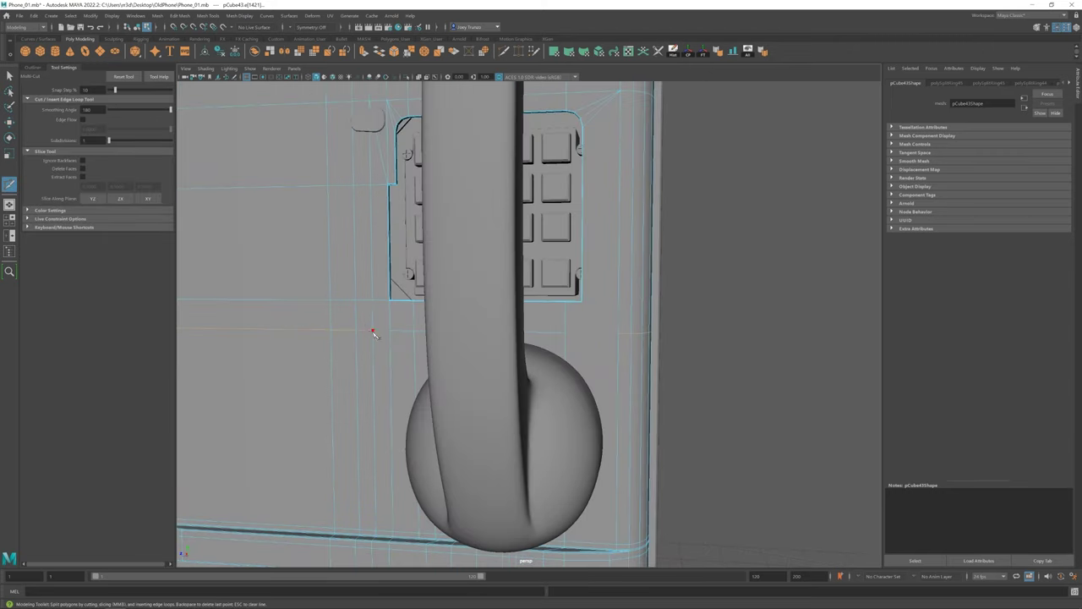
pyautogui.keyDown('alt'); pyautogui.moveTo(451, 349); pyautogui.dragTo(504, 360); pyautogui.keyUp('alt')
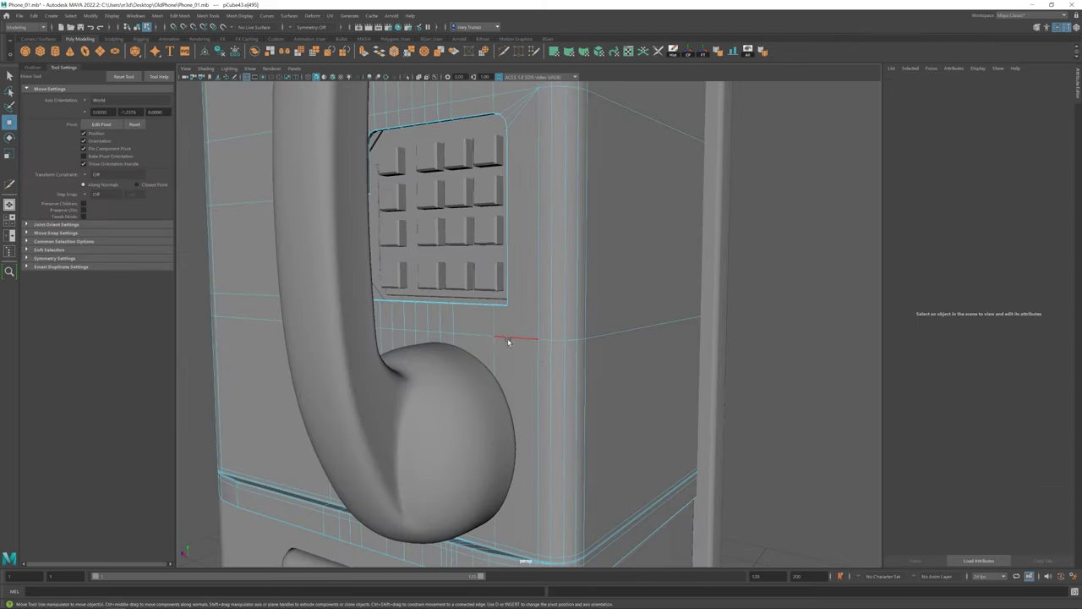
pyautogui.scroll(5, 508, 338)
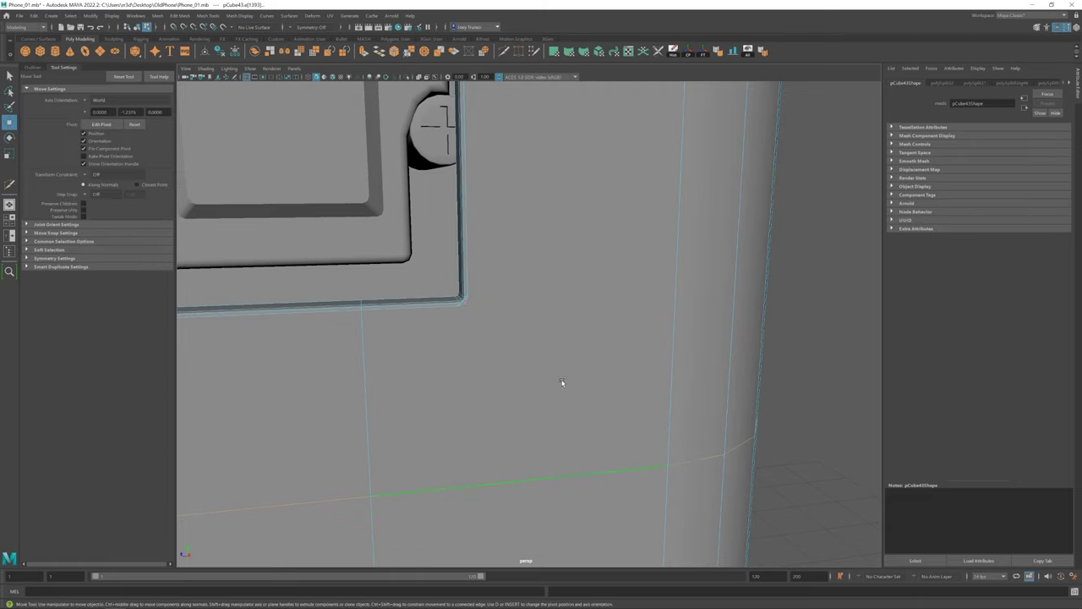
# Step: Select the bottom edge of the keypad frame on the phone body
pyautogui.press('w')
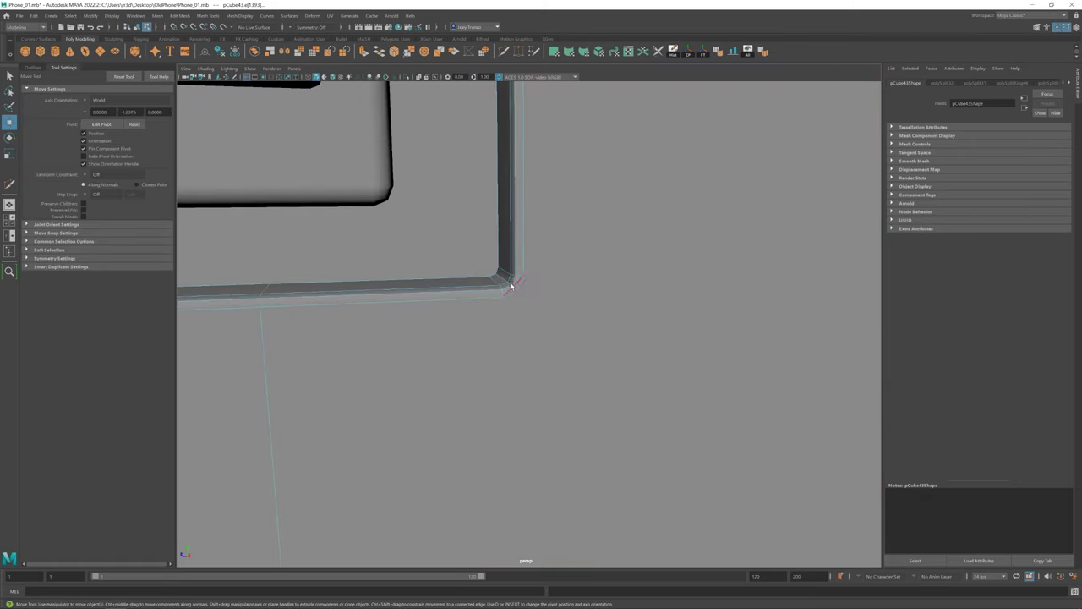
pyautogui.moveTo(573, 320)
pyautogui.keyDown('alt'); pyautogui.mouseDown()
pyautogui.moveTo(508, 326)
pyautogui.moveTo(570, 344)
pyautogui.moveTo(548, 415)
pyautogui.moveTo(513, 398)
pyautogui.moveTo(580, 368)
pyautogui.moveTo(592, 398)
pyautogui.moveTo(514, 361)
pyautogui.mouseUp(); pyautogui.keyUp('alt')
pyautogui.moveTo(486, 287); pyautogui.dragTo(483, 263, button='right')
pyautogui.click(386, 230)
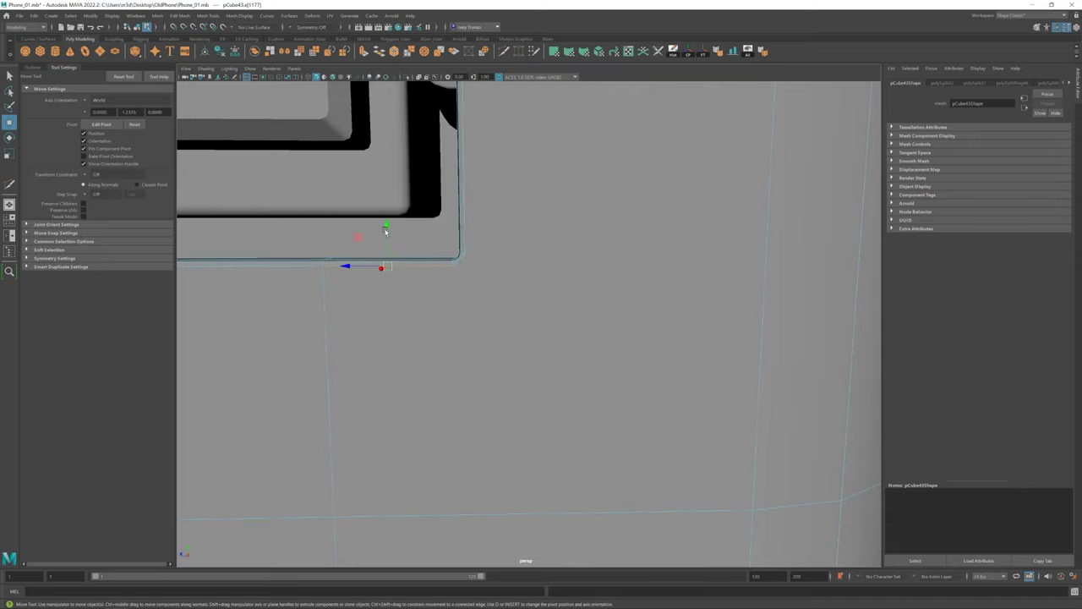
# Step: Cut a horizontal edge from the keypad frame's corner to the housing's side edge
pyautogui.click(9, 184)
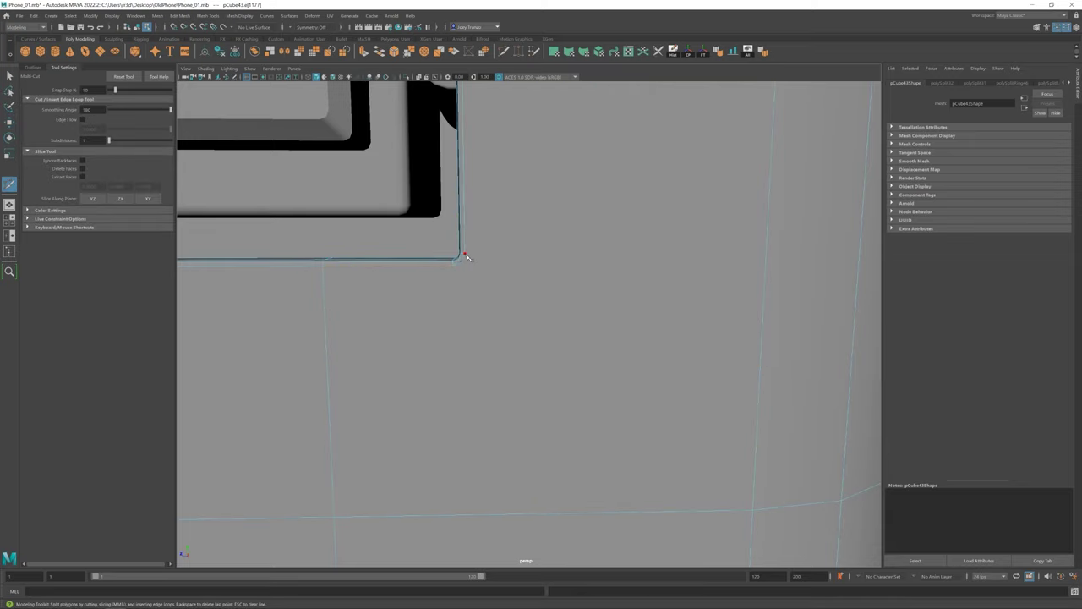
pyautogui.moveTo(466, 256)
pyautogui.keyDown('alt'); pyautogui.mouseDown()
pyautogui.moveTo(513, 321)
pyautogui.moveTo(468, 278)
pyautogui.moveTo(501, 313)
pyautogui.moveTo(489, 304)
pyautogui.mouseUp(); pyautogui.keyUp('alt')
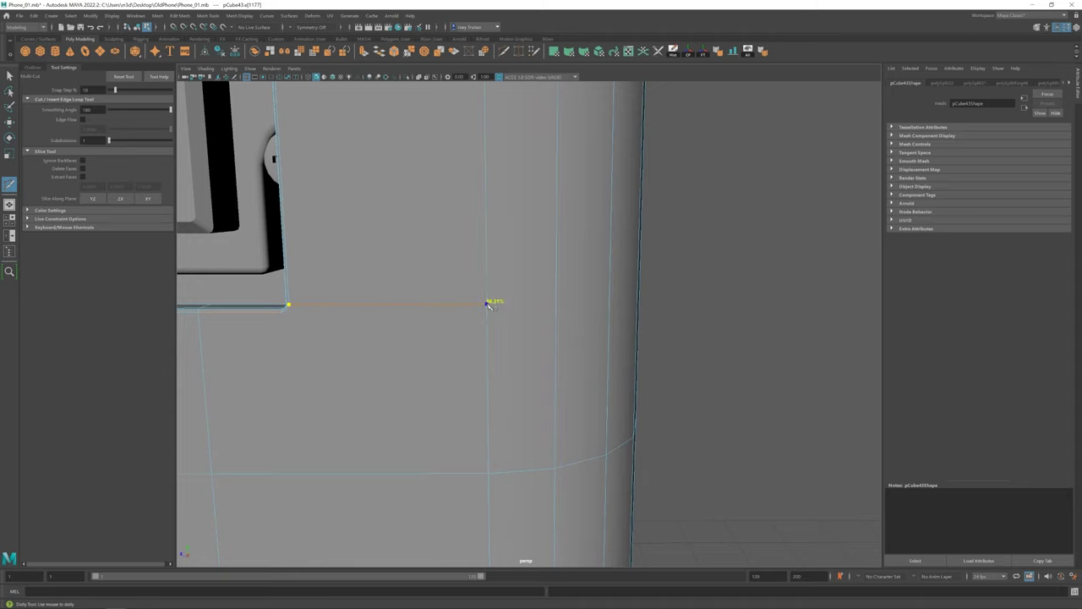
pyautogui.click(559, 303)
pyautogui.keyDown('alt'); pyautogui.moveTo(559, 303); pyautogui.dragTo(516, 311); pyautogui.keyUp('alt')
pyautogui.click(485, 283)
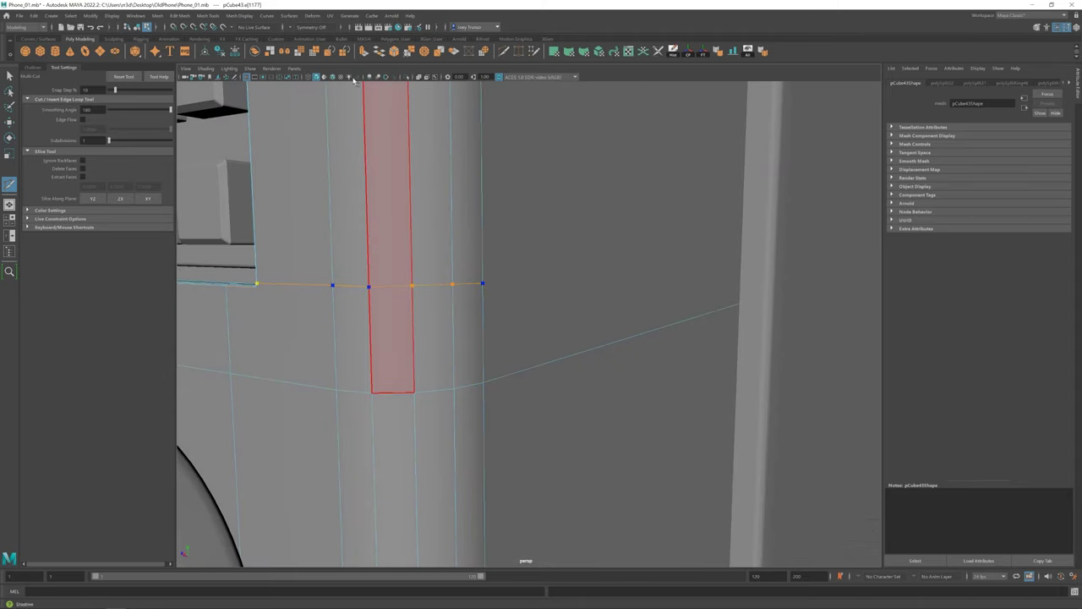
pyautogui.press('4')
pyautogui.click(744, 259)
pyautogui.keyDown('alt'); pyautogui.moveTo(744, 259); pyautogui.dragTo(527, 313); pyautogui.keyUp('alt')
pyautogui.press('w')
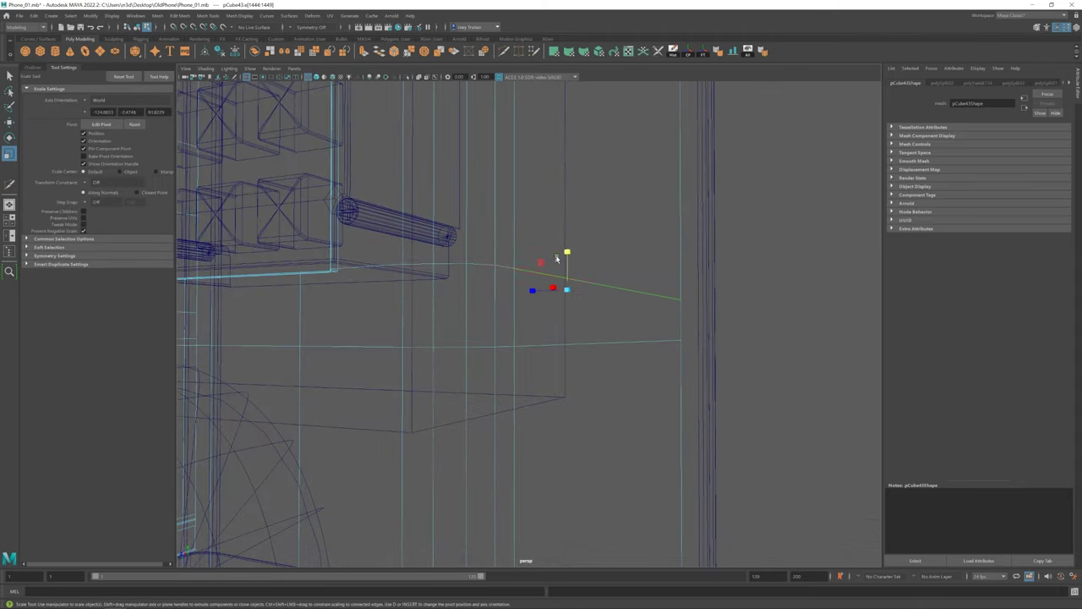
pyautogui.click(320, 78)
pyautogui.scroll(3, 579, 345)
pyautogui.scroll(3, 467, 323)
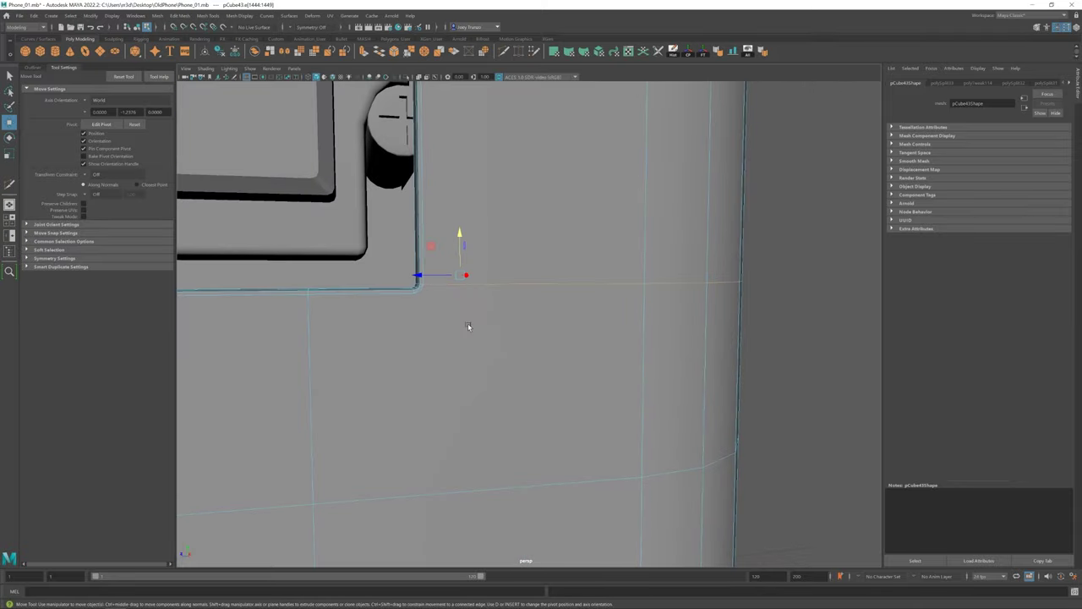
# Step: Delete the face below the keypad frame's corner
pyautogui.click(379, 322)
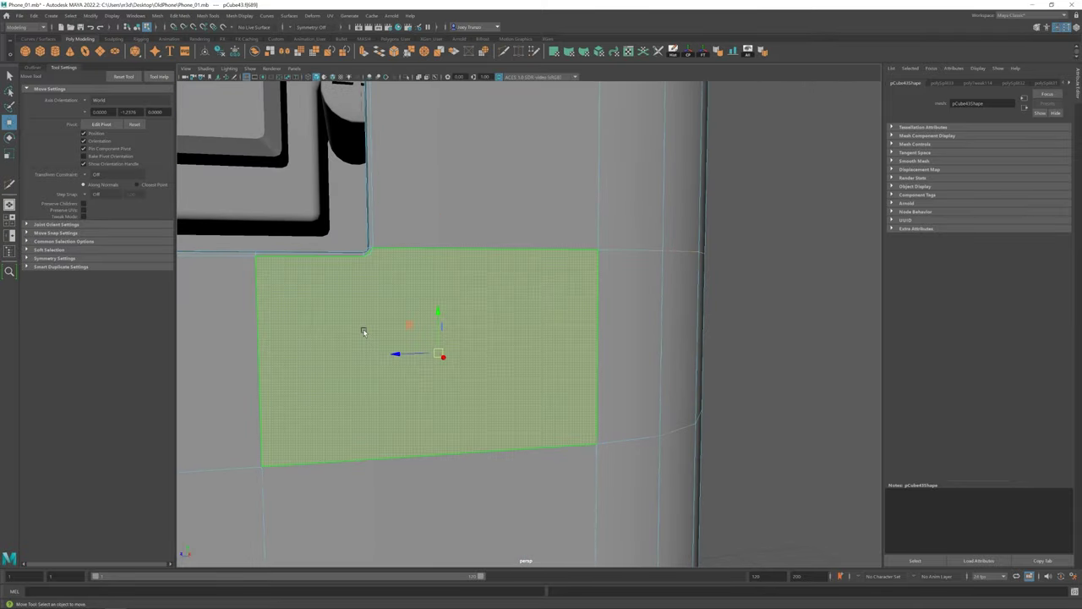
pyautogui.press('Delete')
pyautogui.keyDown('alt'); pyautogui.moveTo(379, 322); pyautogui.dragTo(445, 341); pyautogui.keyUp('alt')
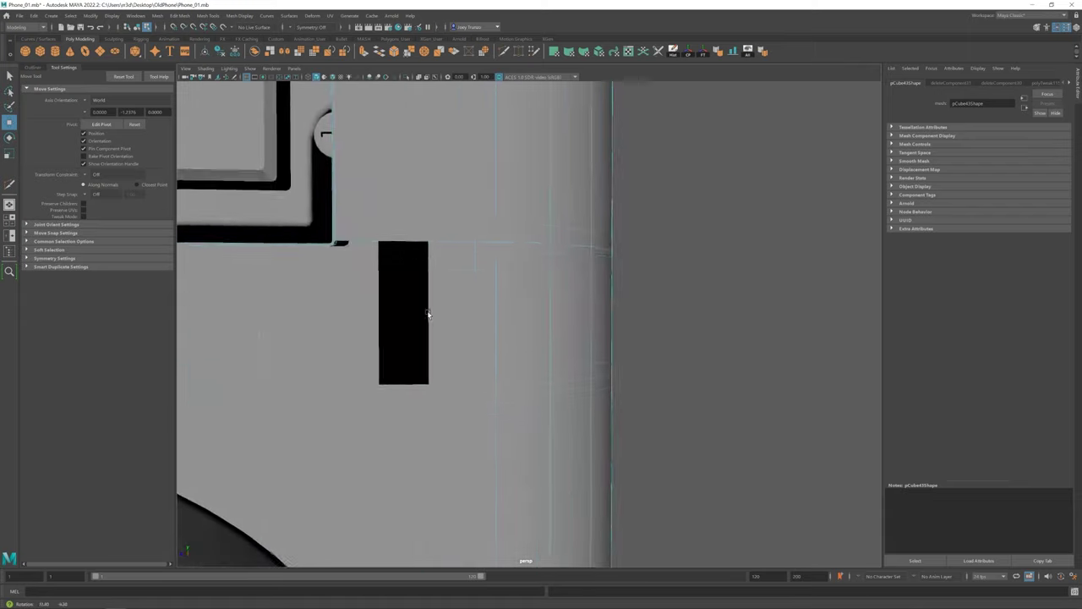
# Step: Fill the hole and the triangular gap with Append to Polygon faces
pyautogui.click(207, 15)
pyautogui.click(224, 69)
pyautogui.click(208, 15)
pyautogui.click(224, 35)
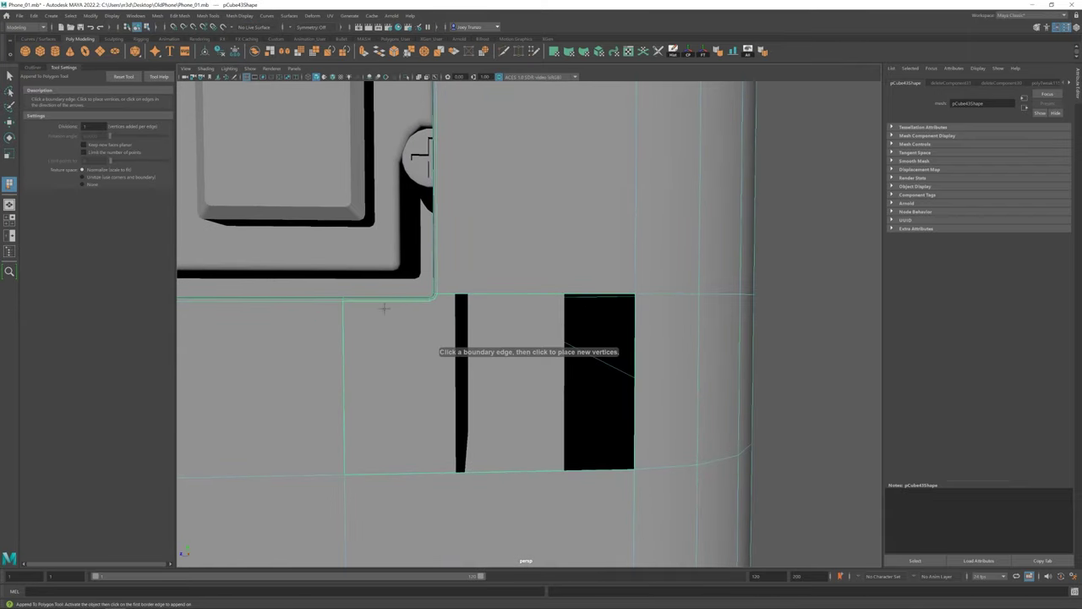
pyautogui.click(381, 303)
pyautogui.click(374, 470)
pyautogui.press('Return')
pyautogui.keyDown('alt'); pyautogui.moveTo(440, 428); pyautogui.dragTo(382, 274); pyautogui.keyUp('alt')
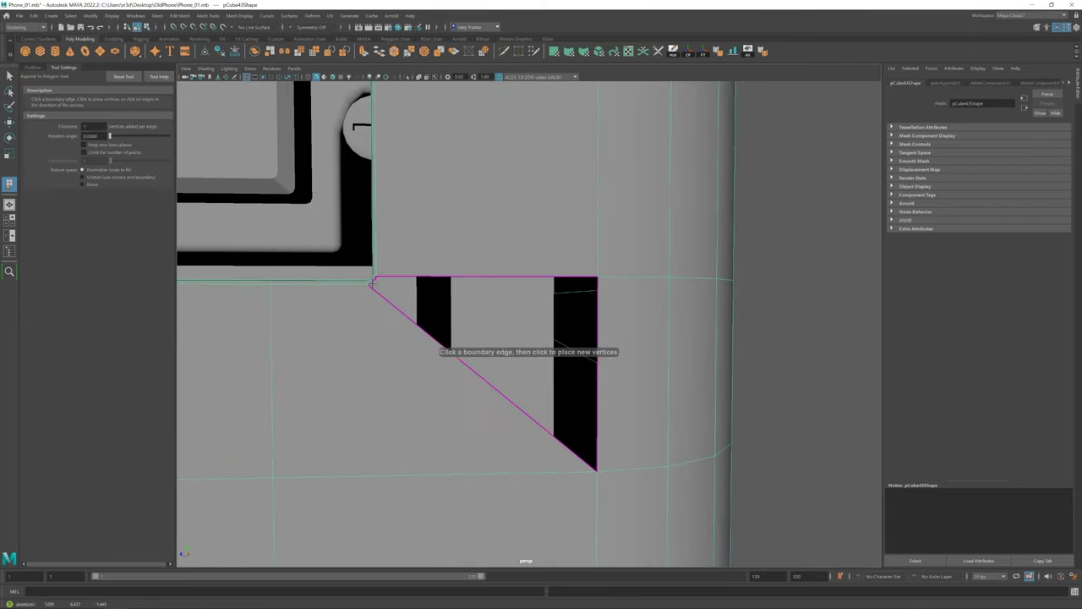
pyautogui.click(596, 404)
pyautogui.press('Return')
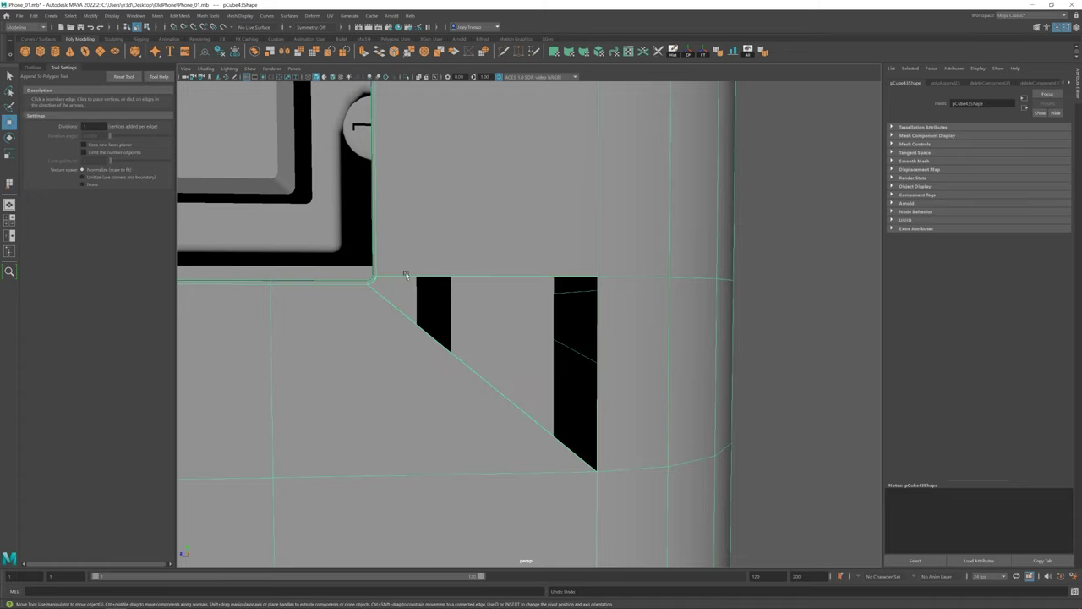
# Step: Append another polygon to fill the remaining gap
pyautogui.click(207, 15)
pyautogui.click(224, 36)
pyautogui.click(373, 279)
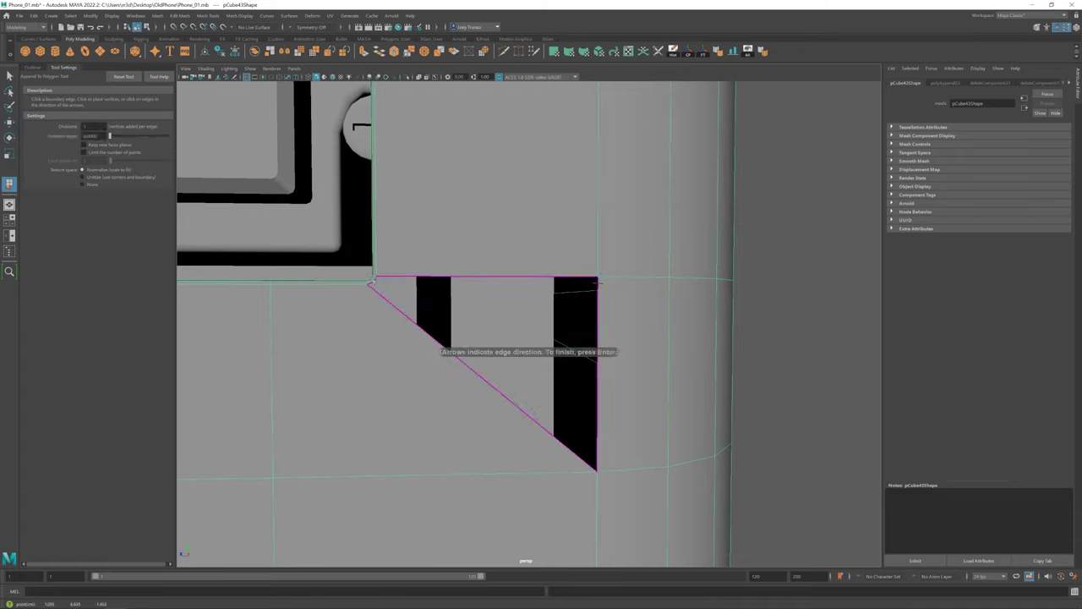
# Step: Remove the leftover diagonal edge with Delete Edge/Vertex
pyautogui.moveTo(411, 296); pyautogui.dragTo(411, 269, button='right')
pyautogui.click(484, 374)
pyautogui.press('w')
pyautogui.click(175, 15)
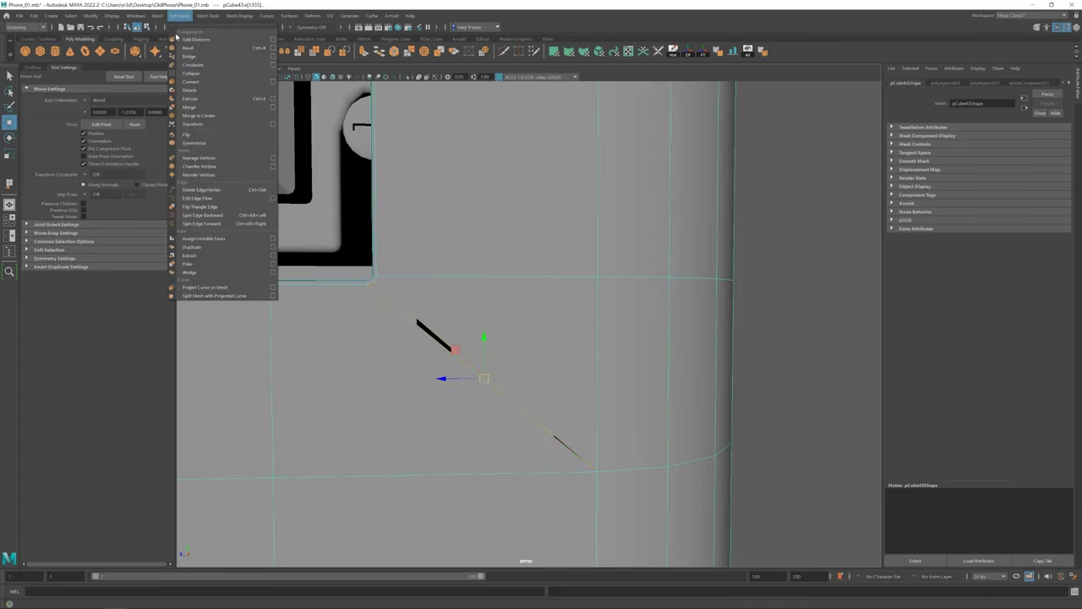
pyautogui.click(211, 159)
pyautogui.scroll(-5, 421, 356)
pyautogui.scroll(5, 421, 356)
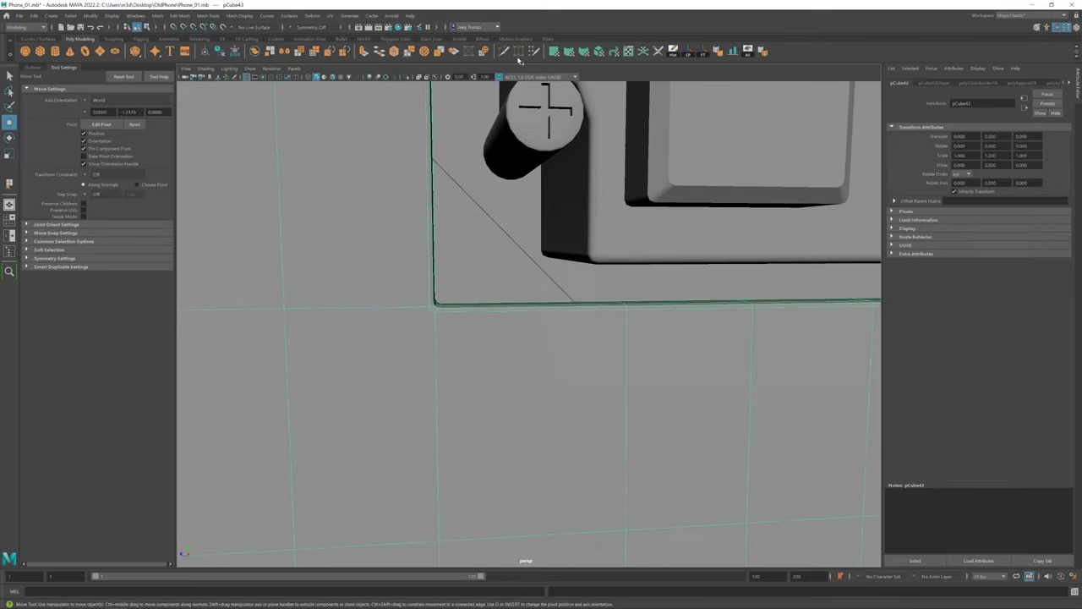
pyautogui.click(391, 394)
pyautogui.scroll(-5, 391, 397)
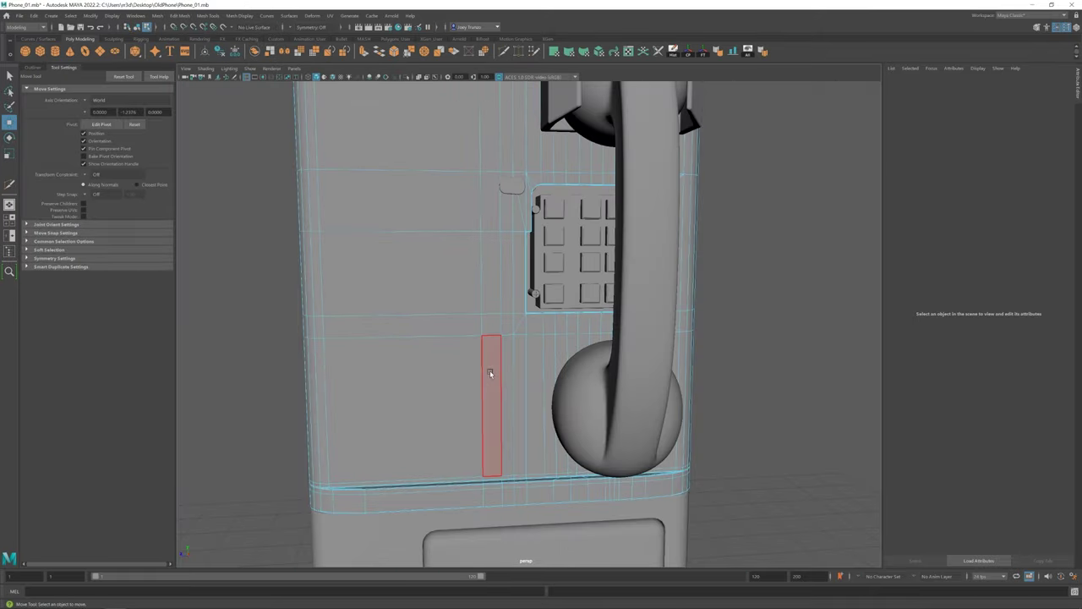
pyautogui.scroll(-5, 729, 408)
pyautogui.moveTo(729, 409)
pyautogui.keyDown('alt'); pyautogui.mouseDown()
pyautogui.moveTo(551, 431)
pyautogui.moveTo(459, 265)
pyautogui.mouseUp(); pyautogui.keyUp('alt')
pyautogui.scroll(2, 551, 432)
pyautogui.click(460, 266)
pyautogui.scroll(2, 394, 284)
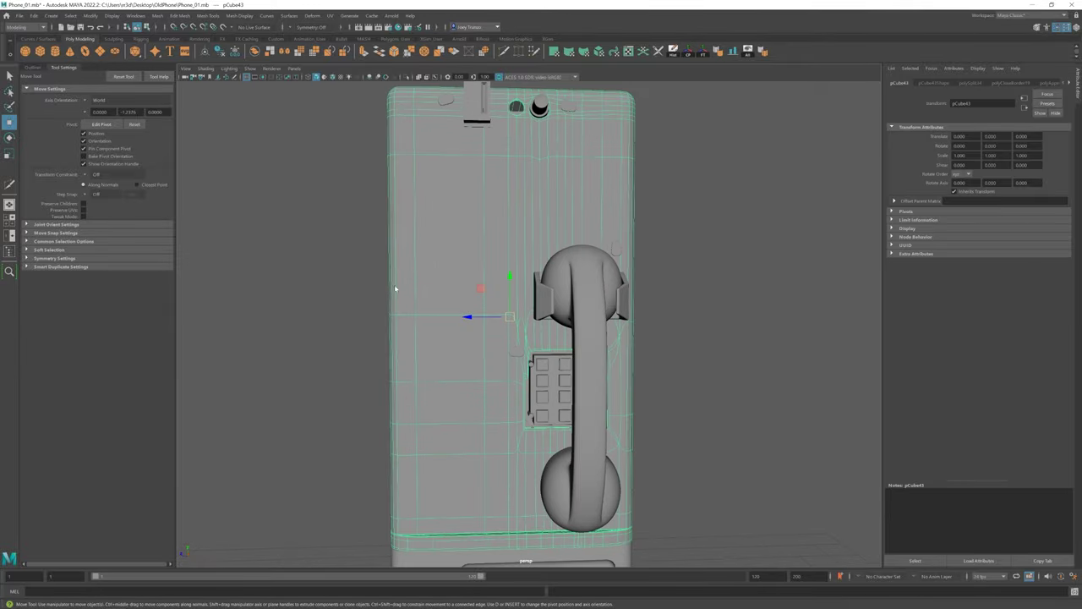
pyautogui.scroll(1, 403, 327)
pyautogui.scroll(2, 403, 326)
pyautogui.moveTo(361, 313)
pyautogui.keyDown('alt'); pyautogui.mouseDown()
pyautogui.moveTo(400, 351)
pyautogui.moveTo(416, 174)
pyautogui.moveTo(600, 387)
pyautogui.mouseUp(); pyautogui.keyUp('alt')
pyautogui.scroll(-2, 416, 174)
pyautogui.scroll(3, 406, 442)
pyautogui.scroll(3, 404, 181)
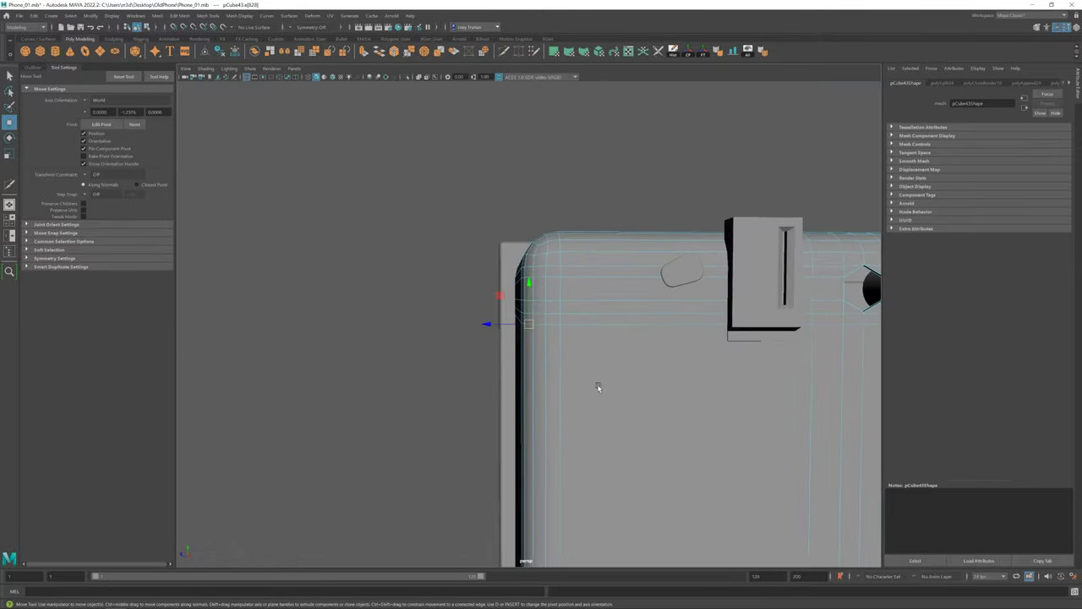
pyautogui.scroll(2, 401, 285)
pyautogui.click(443, 276)
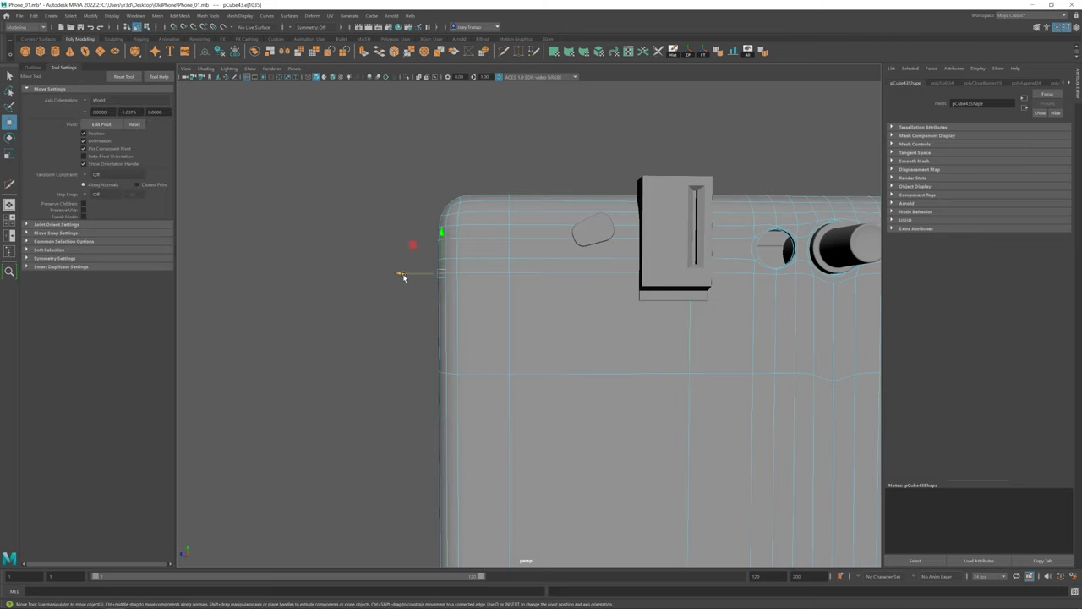
pyautogui.click(648, 380)
pyautogui.scroll(-3, 648, 379)
pyautogui.click(701, 454)
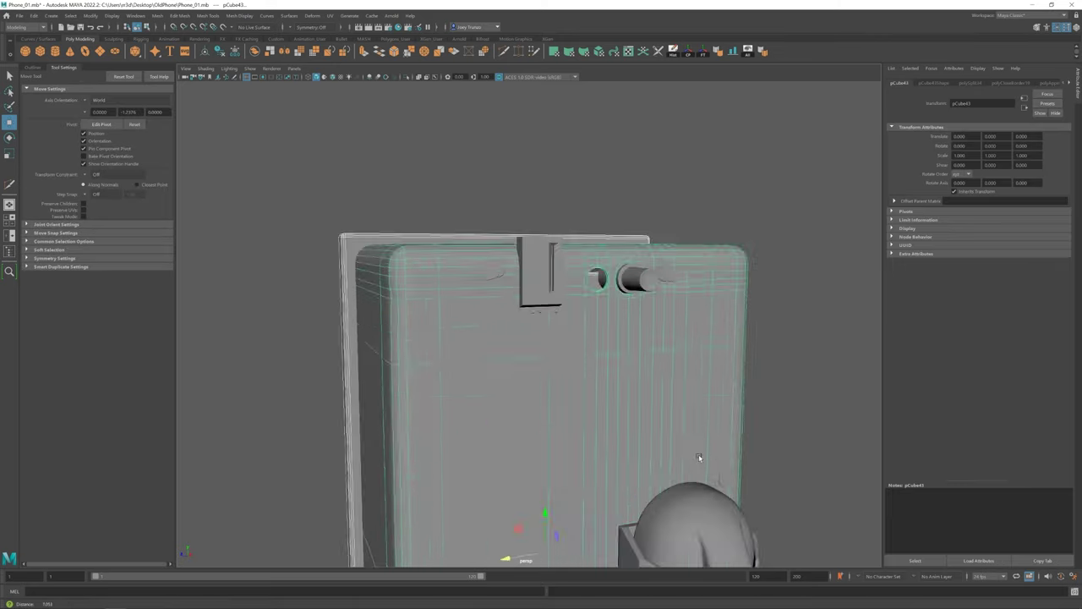
pyautogui.scroll(4, 344, 293)
pyautogui.click(327, 275)
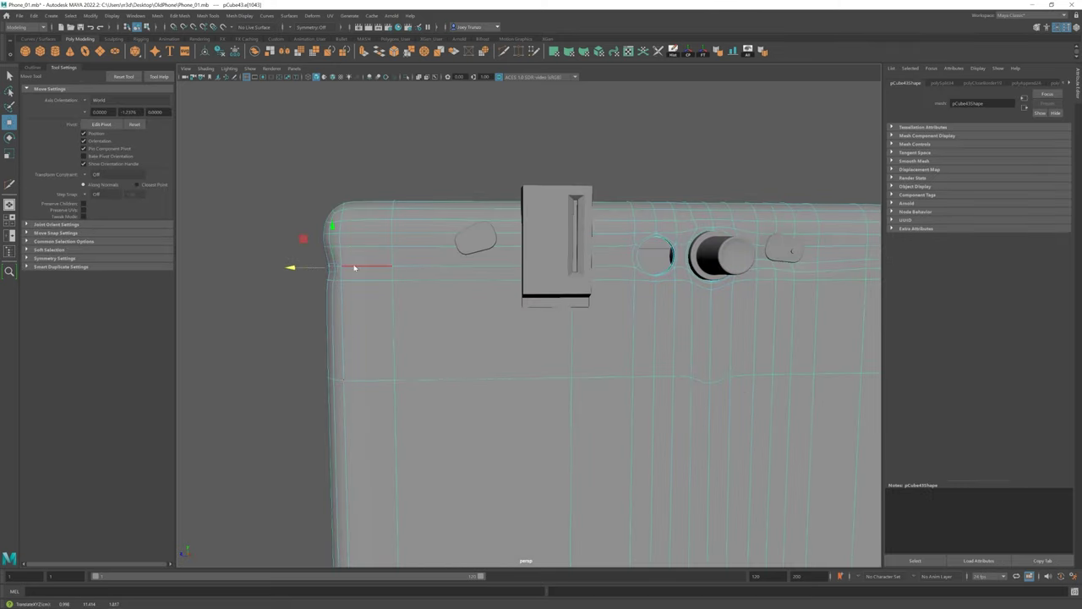
pyautogui.click(253, 381)
pyautogui.scroll(-5, 354, 268)
pyautogui.moveTo(406, 333)
pyautogui.keyDown('alt'); pyautogui.mouseDown()
pyautogui.moveTo(489, 333)
pyautogui.moveTo(469, 423)
pyautogui.mouseUp(); pyautogui.keyUp('alt')
pyautogui.click(466, 433)
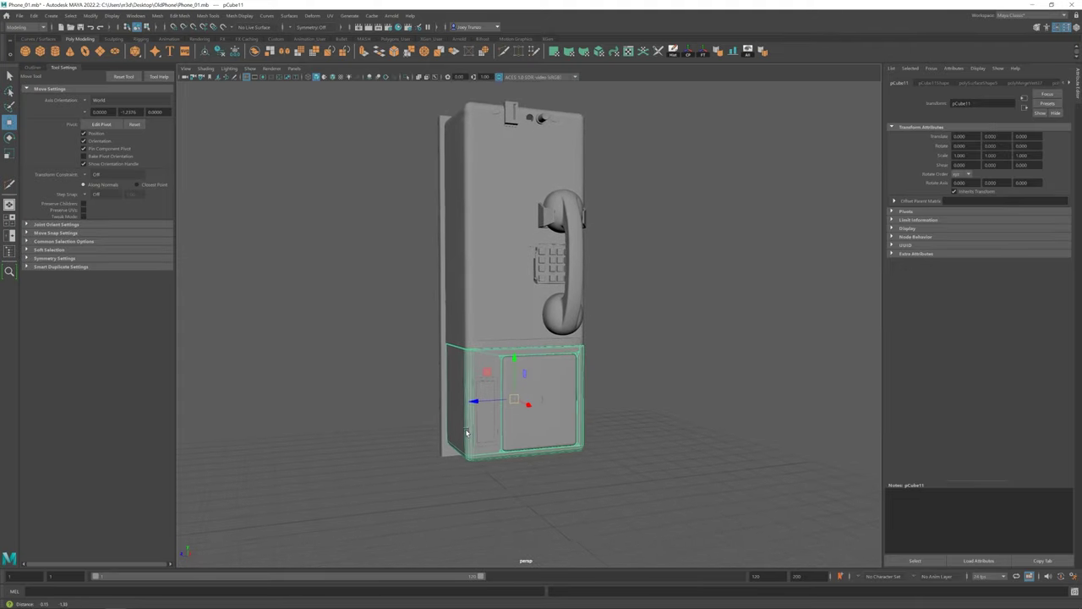
pyautogui.scroll(-3, 435, 375)
pyautogui.moveTo(435, 375)
pyautogui.keyDown('alt'); pyautogui.mouseDown()
pyautogui.moveTo(486, 377)
pyautogui.moveTo(484, 251)
pyautogui.mouseUp(); pyautogui.keyUp('alt')
pyautogui.click(485, 377)
pyautogui.press('f')
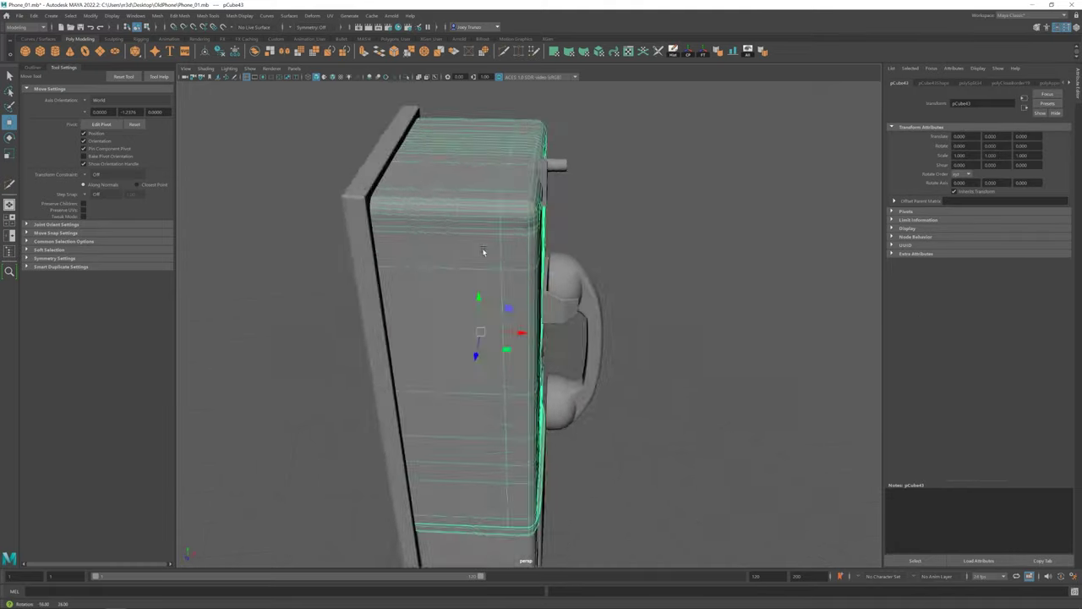
pyautogui.scroll(5, 483, 251)
pyautogui.moveTo(546, 370)
pyautogui.keyDown('alt'); pyautogui.mouseDown()
pyautogui.moveTo(314, 188)
pyautogui.moveTo(520, 293)
pyautogui.moveTo(541, 293)
pyautogui.mouseUp(); pyautogui.keyUp('alt')
pyautogui.press('F9')
pyautogui.click(342, 226)
pyautogui.scroll(-3, 341, 226)
pyautogui.click(519, 293)
pyautogui.scroll(-3, 519, 293)
pyautogui.scroll(5, 653, 343)
pyautogui.click(552, 291)
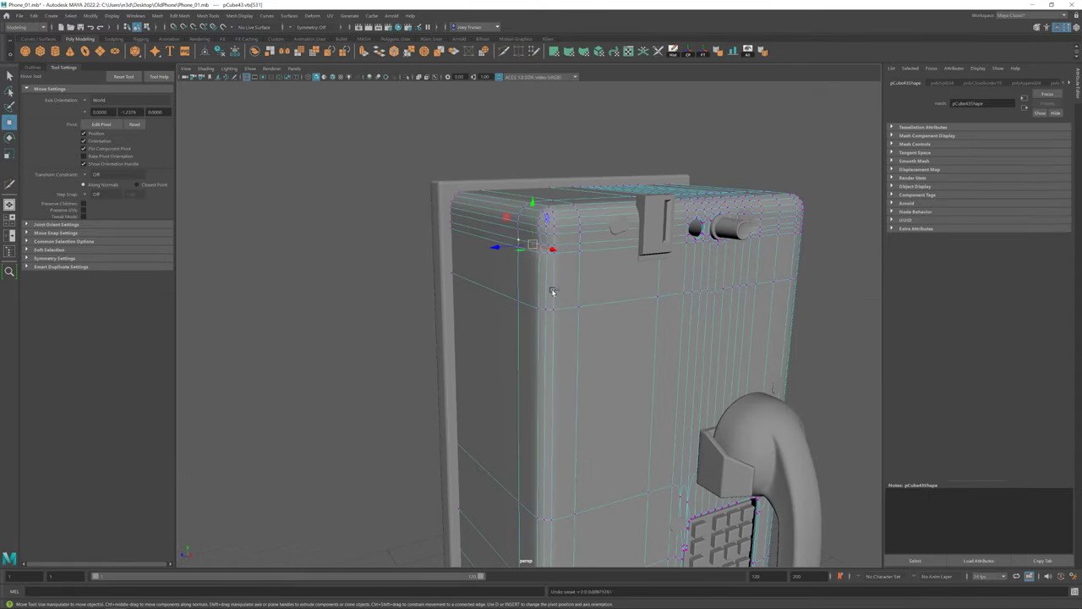
pyautogui.scroll(-3, 551, 291)
pyautogui.press('F10')
pyautogui.click(552, 289)
pyautogui.scroll(4, 630, 355)
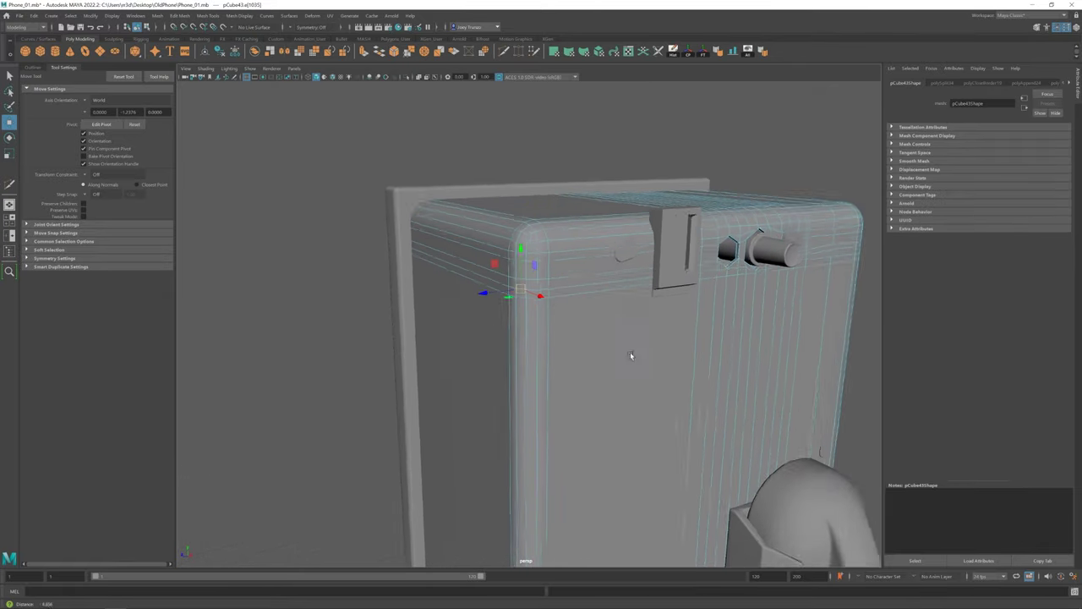
pyautogui.scroll(2, 630, 356)
pyautogui.keyDown('alt'); pyautogui.moveTo(482, 282); pyautogui.dragTo(542, 318); pyautogui.keyUp('alt')
pyautogui.press('F8')
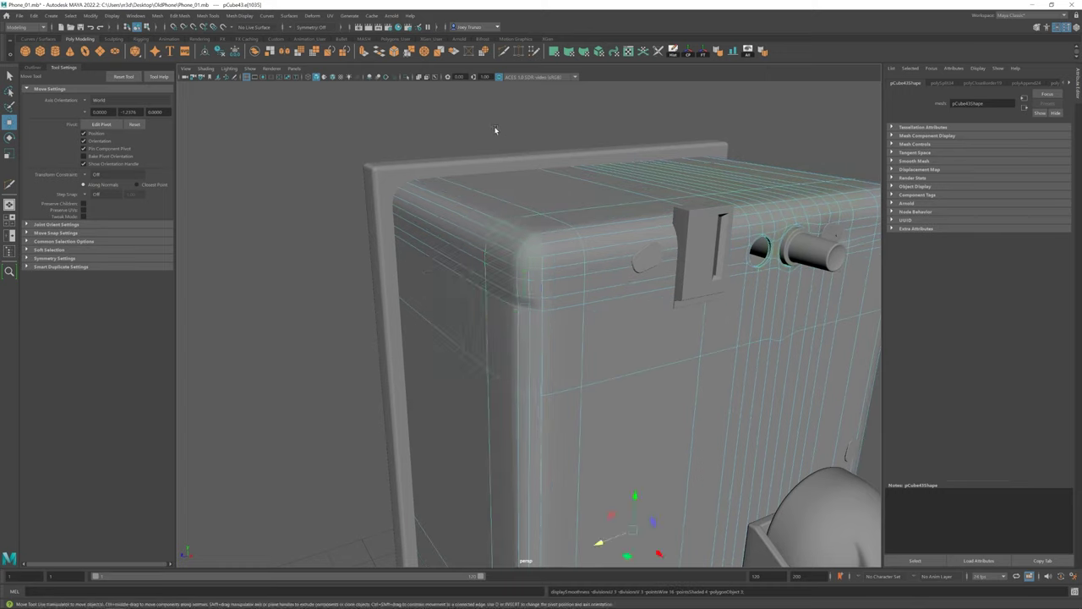
pyautogui.scroll(-3, 466, 316)
pyautogui.scroll(4, 536, 314)
pyautogui.click(233, 11)
pyautogui.click(224, 68)
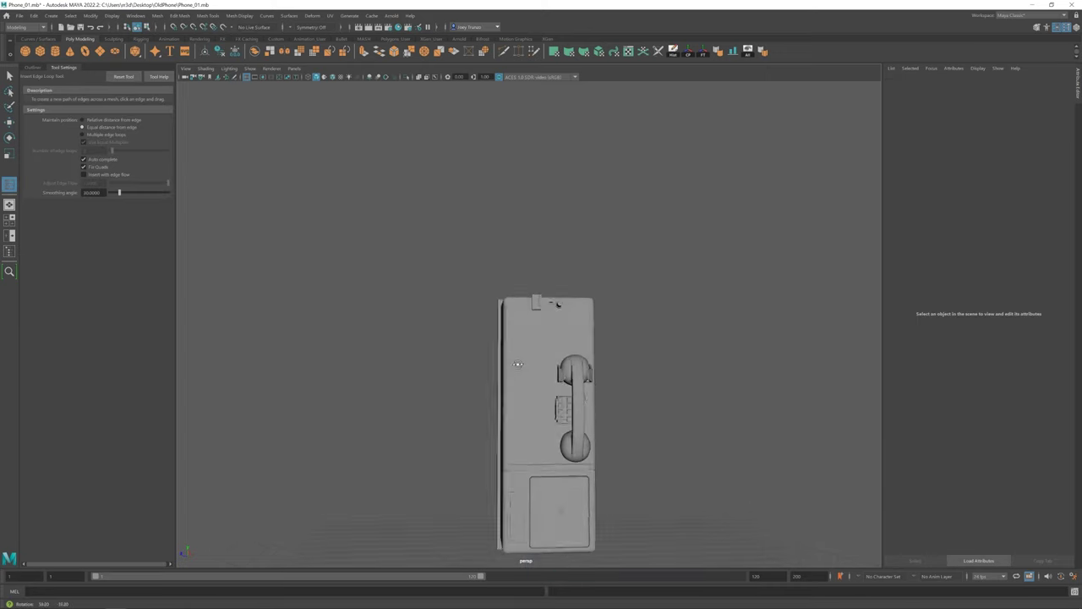
# Step: Rotate, shrink and move curve1 so it sits beside the payphone
pyautogui.press('Return')
pyautogui.press('e')
pyautogui.keyDown('alt'); pyautogui.moveTo(395, 260); pyautogui.dragTo(461, 340); pyautogui.keyUp('alt')
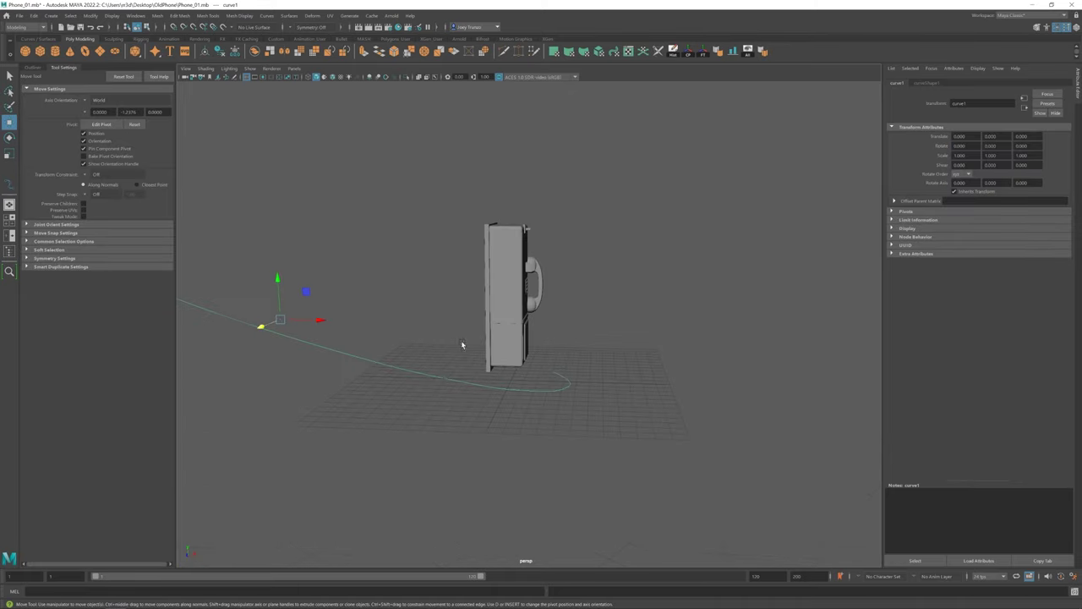
pyautogui.moveTo(305, 355); pyautogui.dragTo(330, 333)
pyautogui.scroll(-5, 448, 349)
pyautogui.press('r')
pyautogui.moveTo(434, 321)
pyautogui.mouseDown()
pyautogui.moveTo(423, 330)
pyautogui.moveTo(532, 302)
pyautogui.moveTo(454, 285)
pyautogui.mouseUp()
pyautogui.press('w')
pyautogui.scroll(5, 553, 322)
pyautogui.press('e')
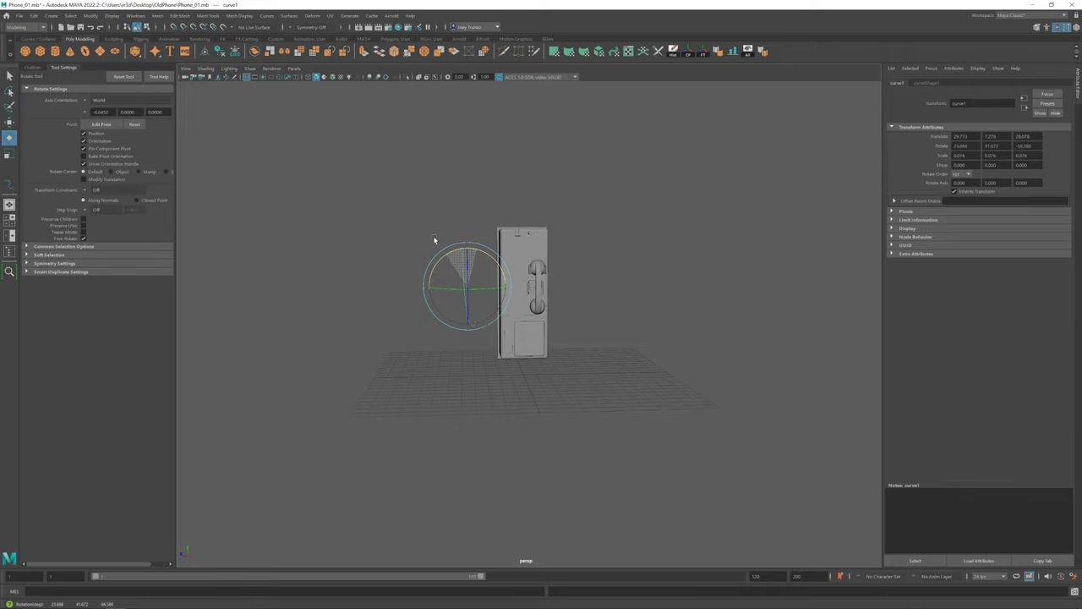
pyautogui.moveTo(435, 239); pyautogui.dragTo(449, 254)
pyautogui.scroll(5, 486, 279)
pyautogui.moveTo(449, 254)
pyautogui.keyDown('alt'); pyautogui.mouseDown()
pyautogui.moveTo(486, 279)
pyautogui.moveTo(625, 304)
pyautogui.moveTo(545, 266)
pyautogui.mouseUp(); pyautogui.keyUp('alt')
pyautogui.press('w')
pyautogui.scroll(5, 612, 351)
# Step: Move curve1's control vertices to route the cord down the phone's side
pyautogui.press('F8')
pyautogui.click(496, 302)
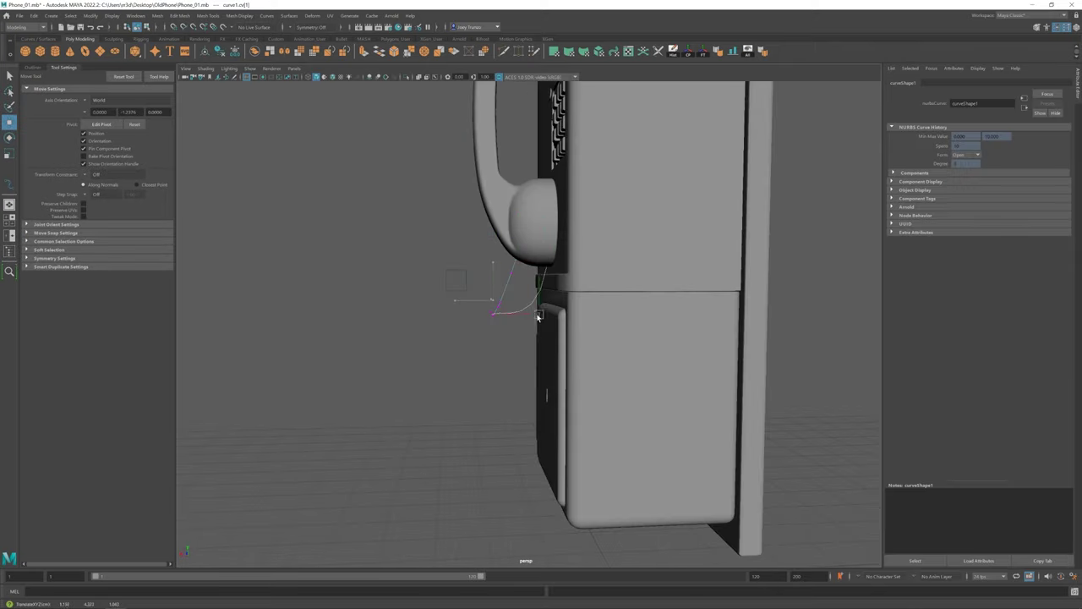
pyautogui.moveTo(538, 316)
pyautogui.keyDown('alt'); pyautogui.mouseDown()
pyautogui.moveTo(587, 316)
pyautogui.moveTo(583, 348)
pyautogui.mouseUp(); pyautogui.keyUp('alt')
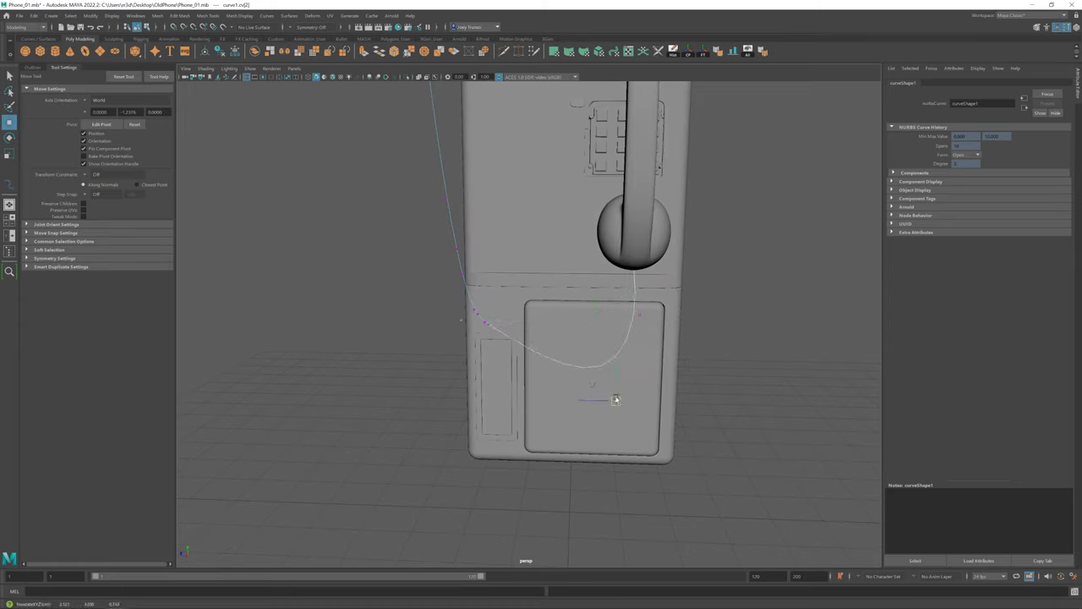
pyautogui.keyDown('alt'); pyautogui.moveTo(480, 329); pyautogui.dragTo(527, 392); pyautogui.keyUp('alt')
pyautogui.scroll(-3, 515, 380)
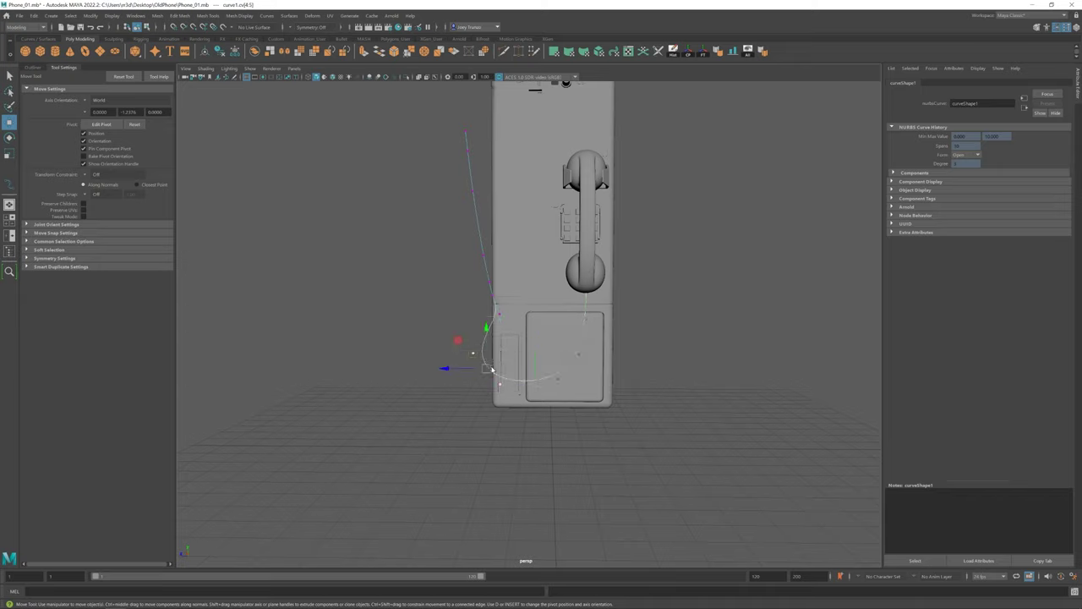
pyautogui.keyDown('alt'); pyautogui.moveTo(558, 382); pyautogui.dragTo(475, 312); pyautogui.keyUp('alt')
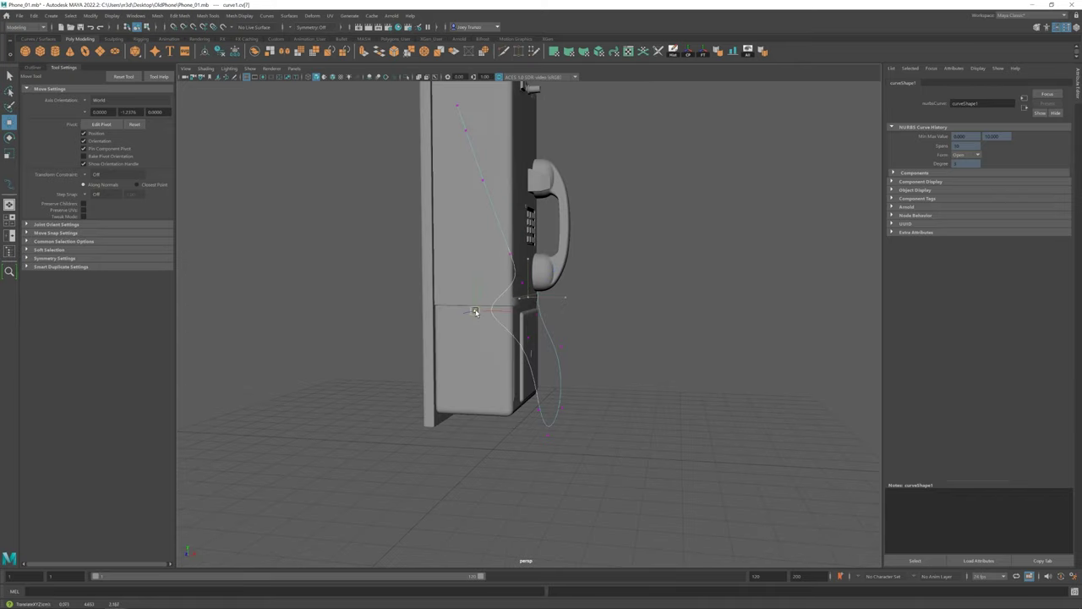
pyautogui.click(500, 431)
pyautogui.keyDown('alt'); pyautogui.moveTo(500, 430); pyautogui.dragTo(549, 414); pyautogui.keyUp('alt')
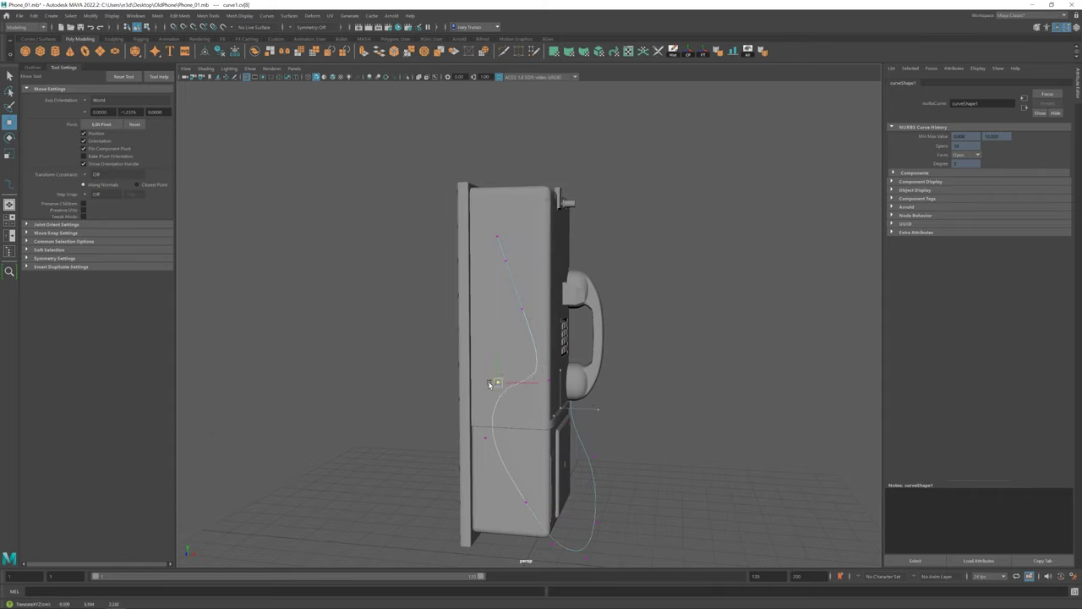
pyautogui.moveTo(500, 374)
pyautogui.keyDown('alt'); pyautogui.mouseDown()
pyautogui.moveTo(478, 338)
pyautogui.moveTo(460, 352)
pyautogui.moveTo(490, 329)
pyautogui.mouseUp(); pyautogui.keyUp('alt')
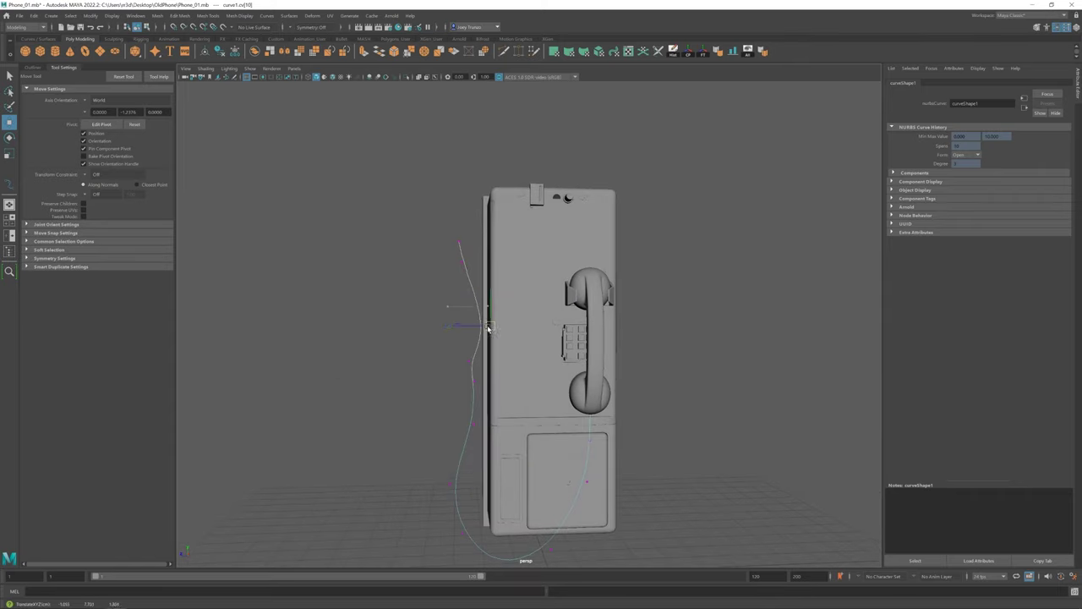
pyautogui.click(487, 330)
pyautogui.click(465, 273)
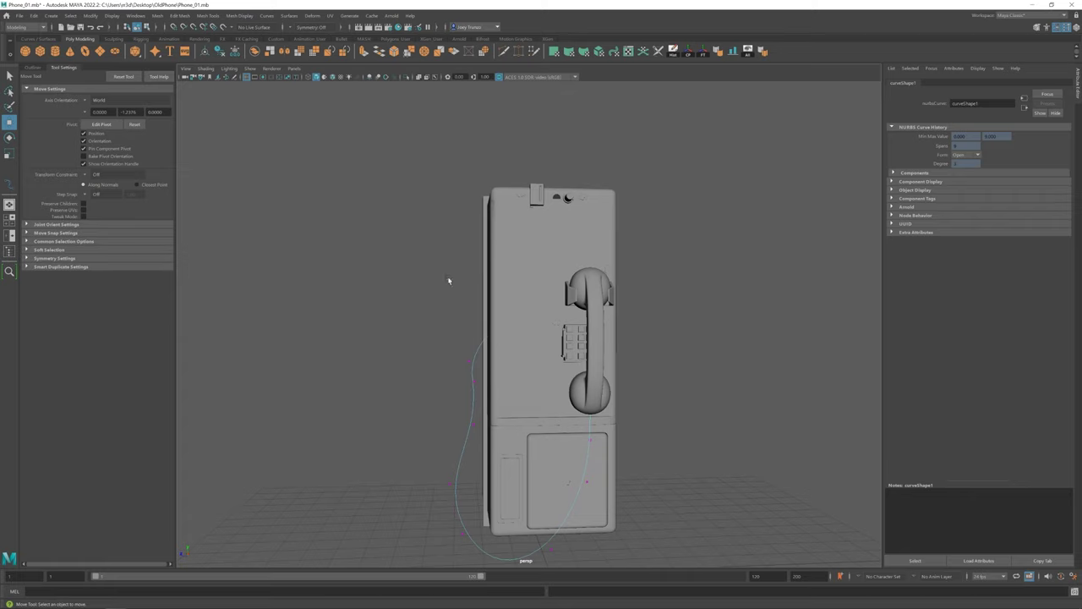
pyautogui.keyDown('alt'); pyautogui.moveTo(449, 280); pyautogui.dragTo(459, 290); pyautogui.keyUp('alt')
# Step: Move the cord curve's two bottom control points to shape the loop
pyautogui.click(463, 261)
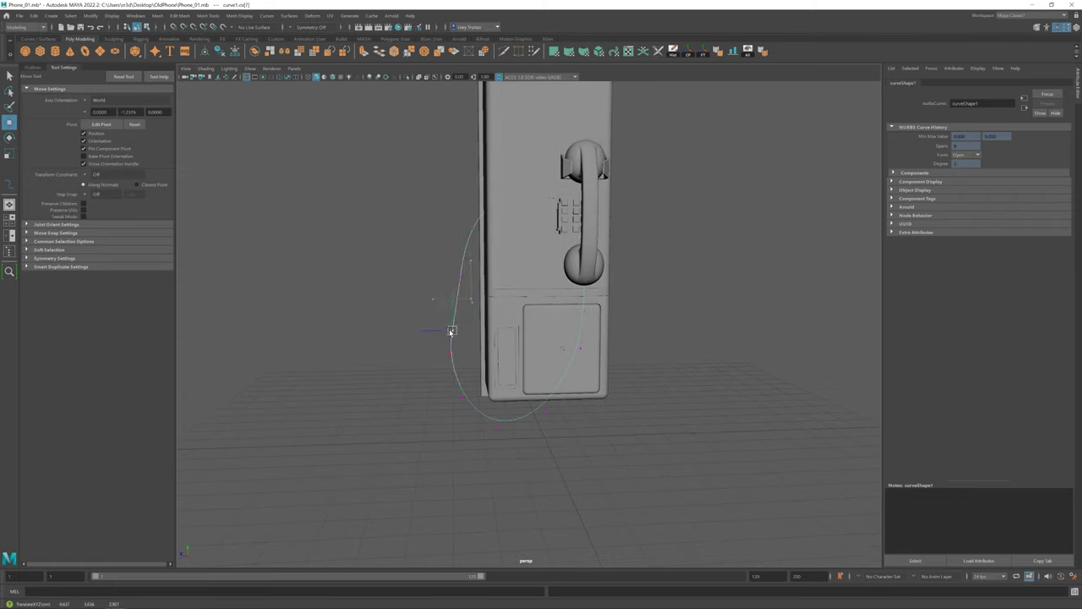
pyautogui.scroll(-2, 412, 305)
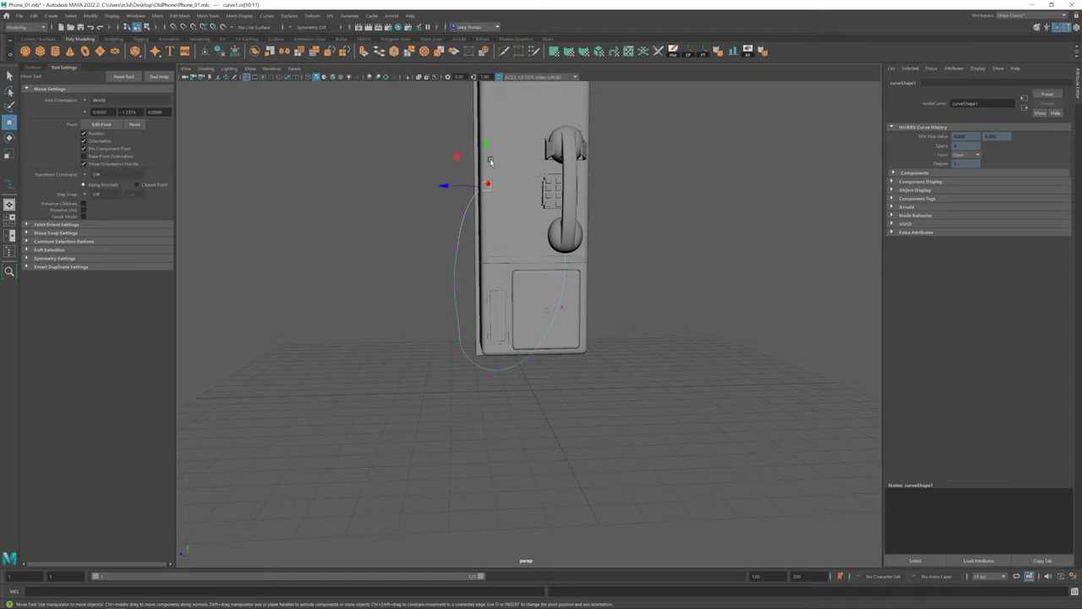
pyautogui.click(455, 190)
pyautogui.scroll(-2, 432, 290)
pyautogui.moveTo(403, 376); pyautogui.dragTo(555, 337)
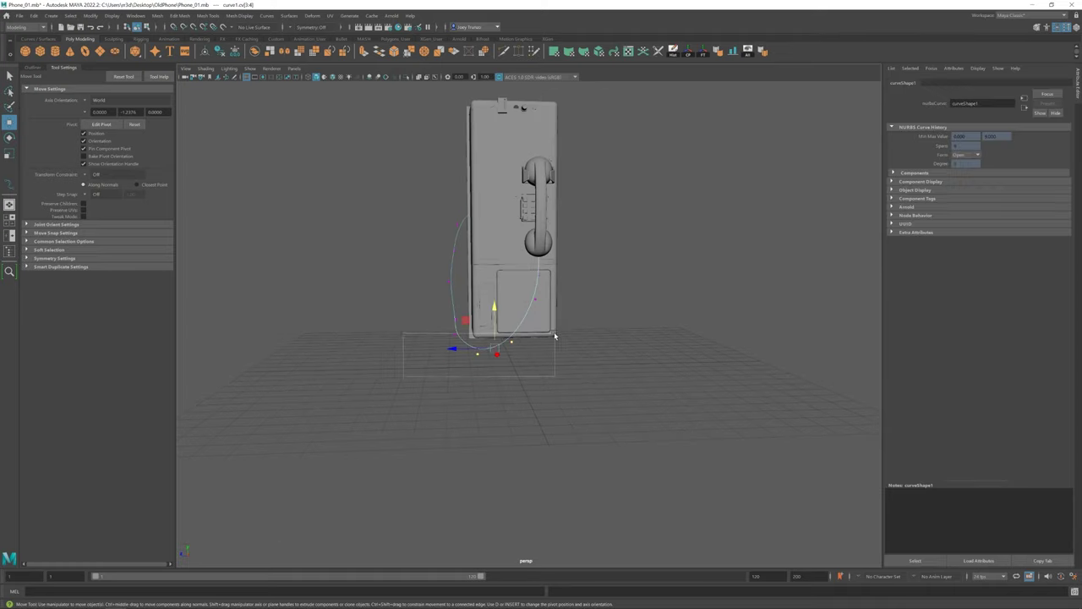
pyautogui.keyDown('alt'); pyautogui.moveTo(491, 349); pyautogui.dragTo(547, 358); pyautogui.keyUp('alt')
pyautogui.click(463, 318)
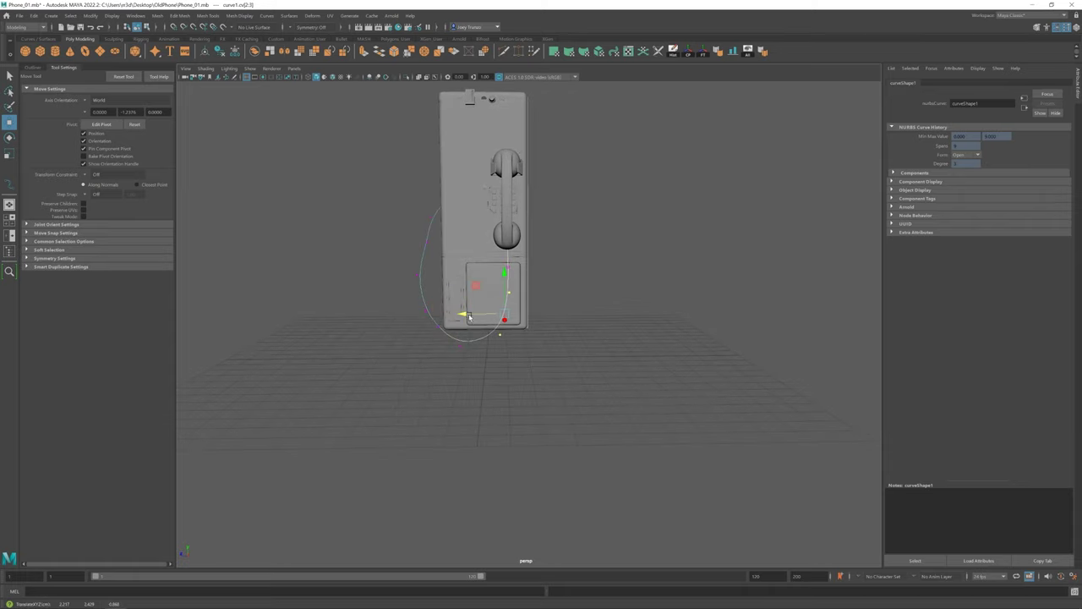
pyautogui.keyDown('alt'); pyautogui.moveTo(470, 317); pyautogui.dragTo(548, 267); pyautogui.keyUp('alt')
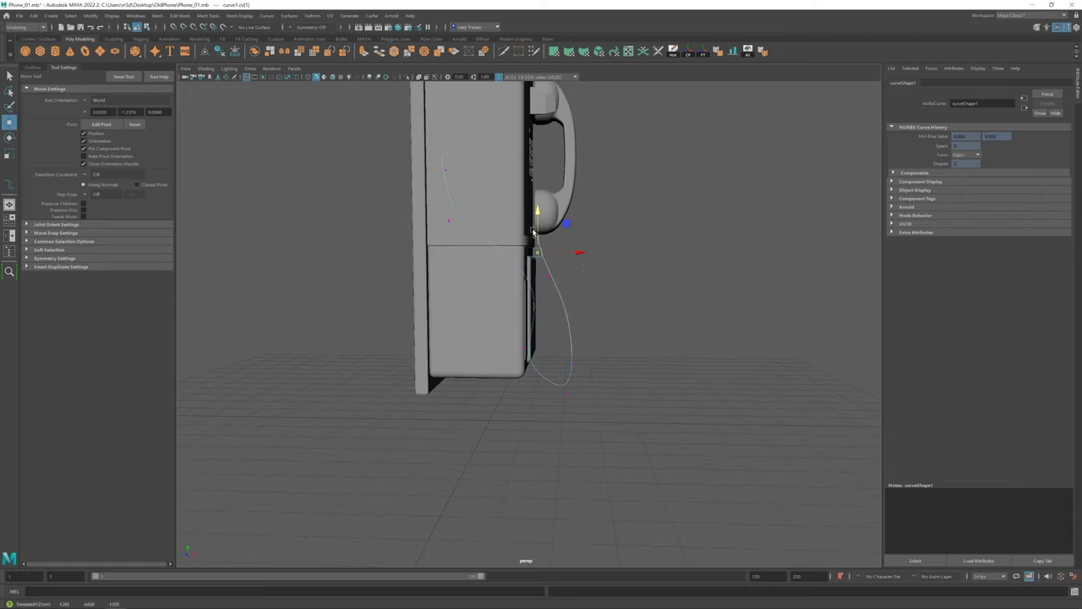
pyautogui.moveTo(534, 231)
pyautogui.keyDown('alt'); pyautogui.mouseDown()
pyautogui.moveTo(627, 267)
pyautogui.moveTo(606, 309)
pyautogui.moveTo(545, 242)
pyautogui.mouseUp(); pyautogui.keyUp('alt')
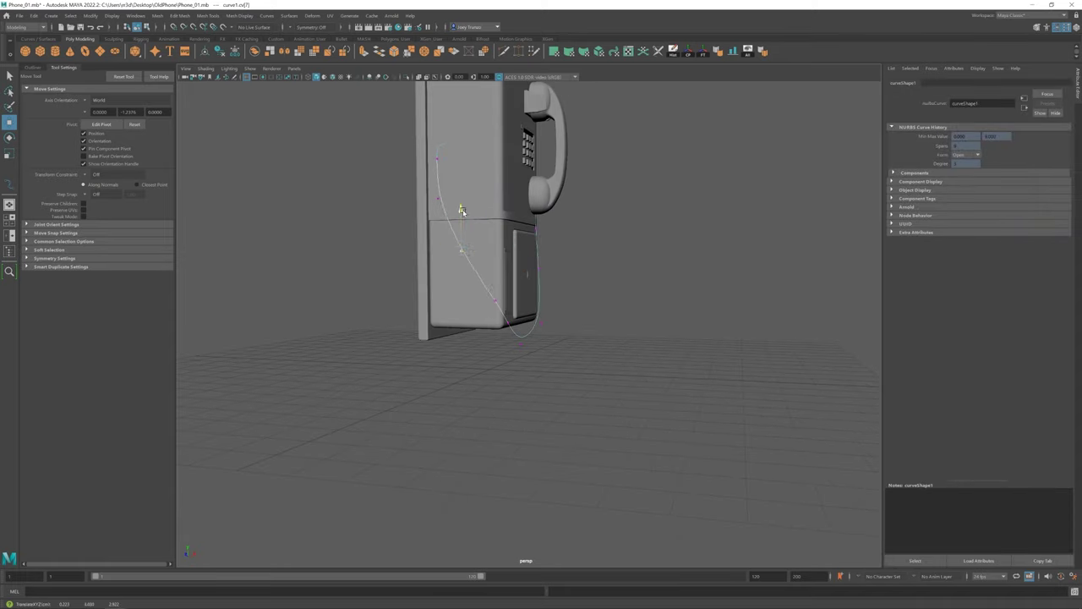
pyautogui.keyDown('alt'); pyautogui.moveTo(539, 338); pyautogui.dragTo(476, 314); pyautogui.keyUp('alt')
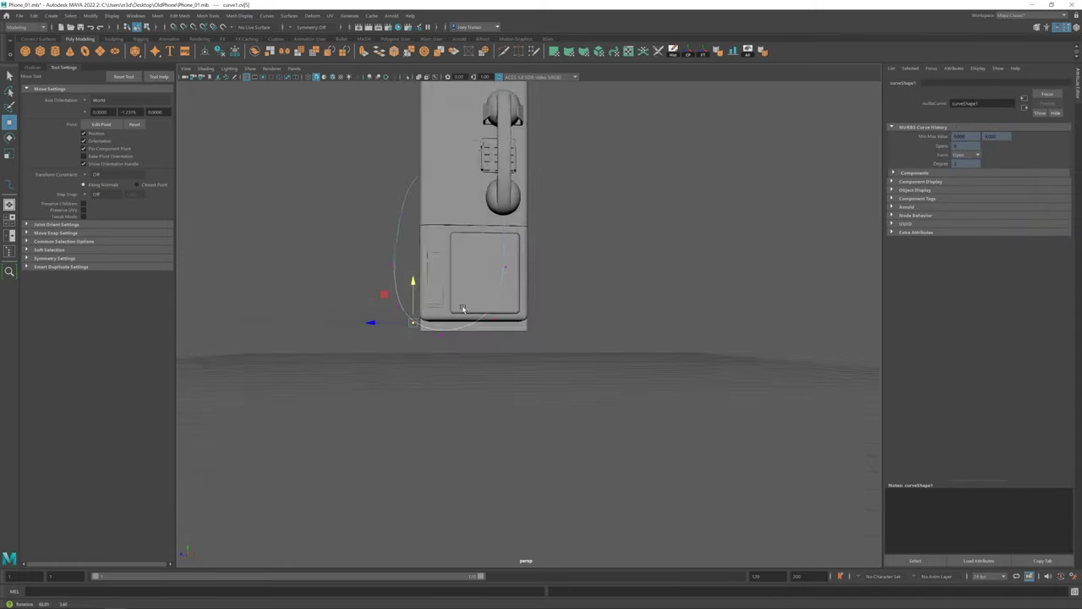
pyautogui.scroll(-5, 474, 334)
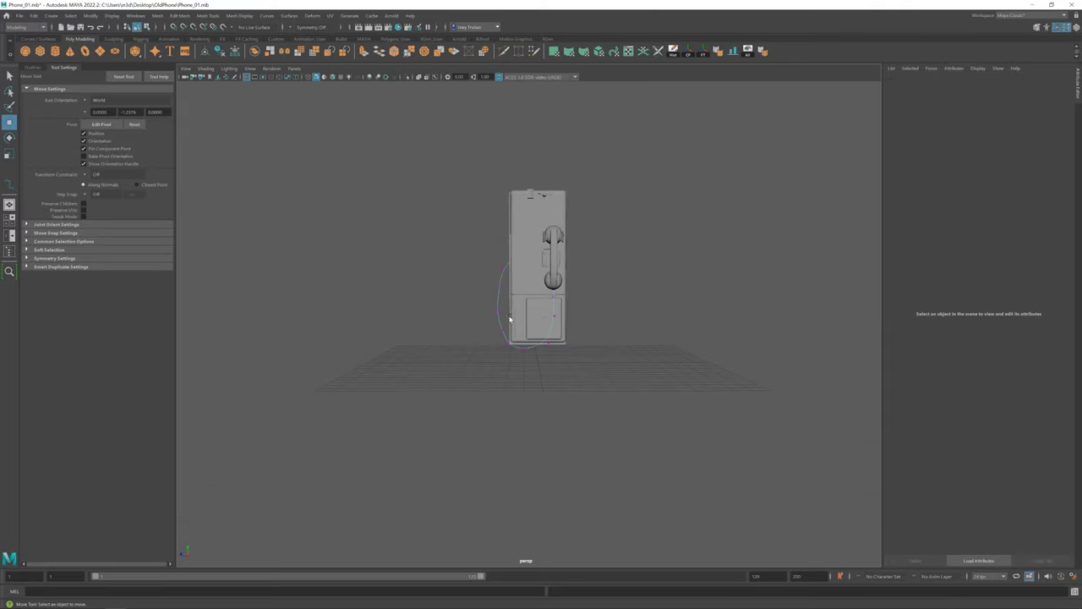
pyautogui.scroll(4, 442, 316)
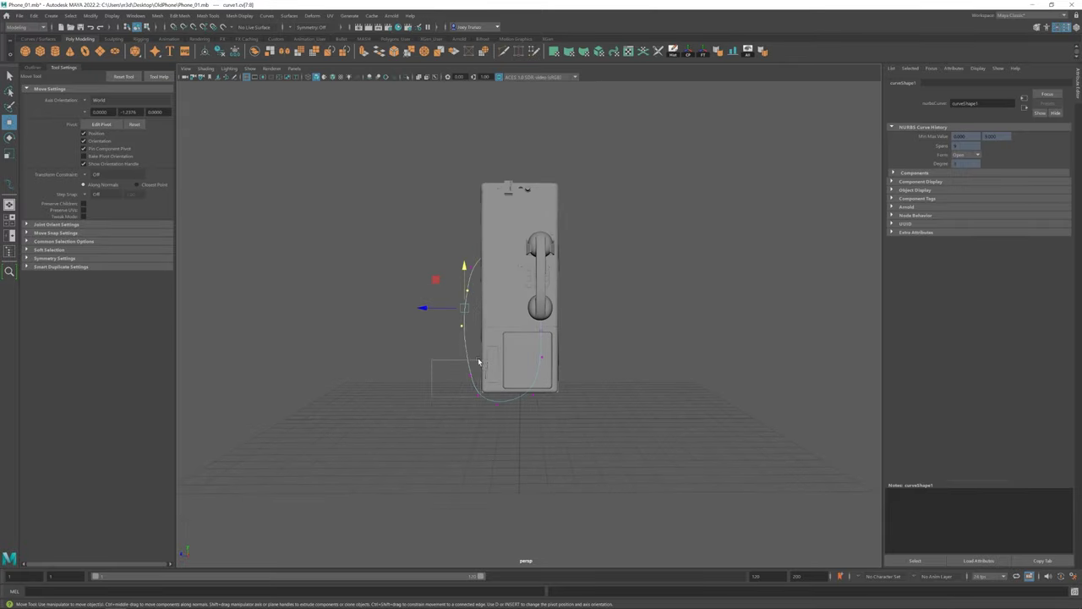
pyautogui.keyDown('alt'); pyautogui.moveTo(529, 416); pyautogui.dragTo(593, 355); pyautogui.keyUp('alt')
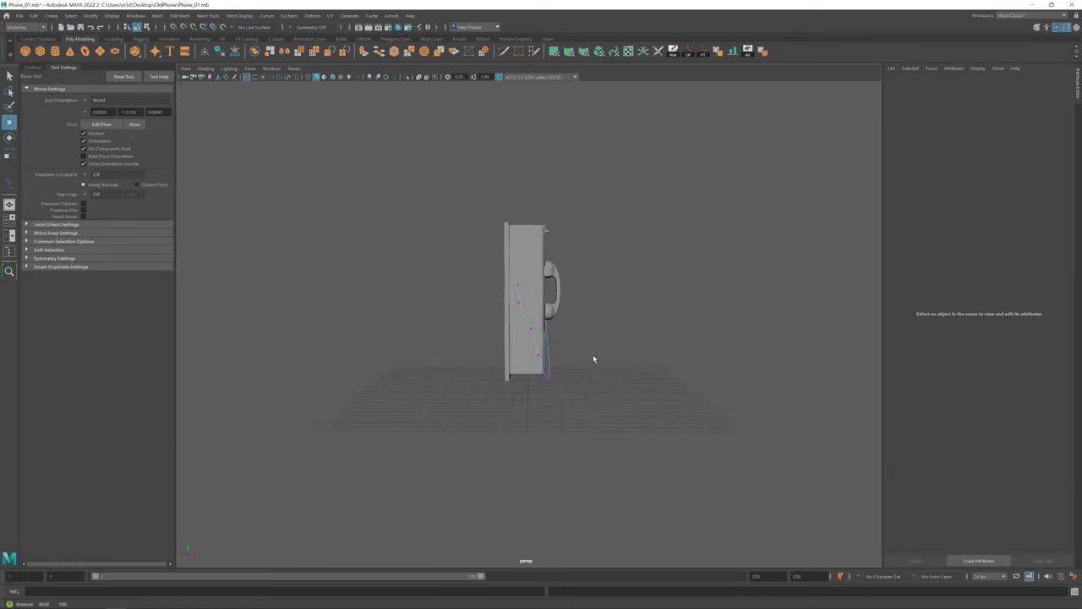
pyautogui.click(546, 328)
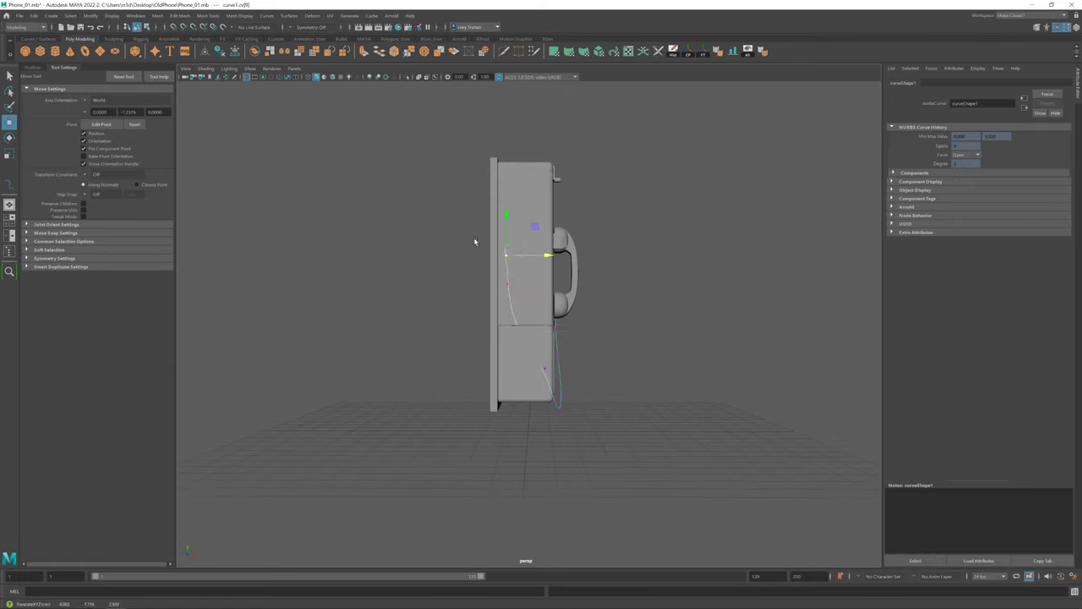
# Step: Check the curve in wireframe and reposition control points 2, 4 and 5
pyautogui.press('4')
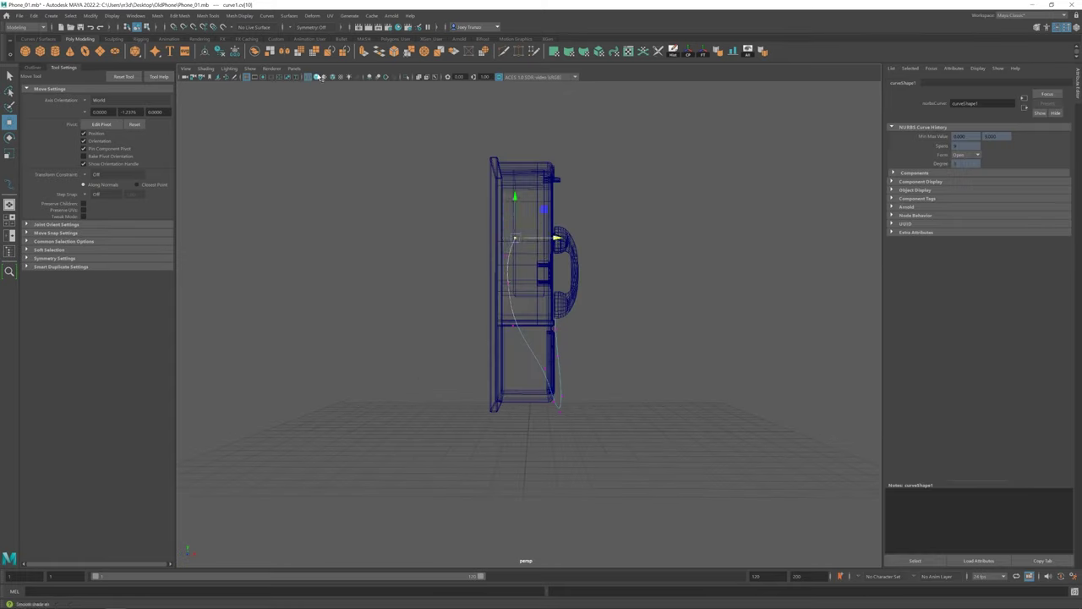
pyautogui.click(320, 78)
pyautogui.keyDown('alt'); pyautogui.moveTo(355, 230); pyautogui.dragTo(490, 230); pyautogui.keyUp('alt')
pyautogui.moveTo(462, 317)
pyautogui.keyDown('alt'); pyautogui.mouseDown()
pyautogui.moveTo(533, 318)
pyautogui.moveTo(468, 314)
pyautogui.mouseUp(); pyautogui.keyUp('alt')
pyautogui.scroll(3, 449, 333)
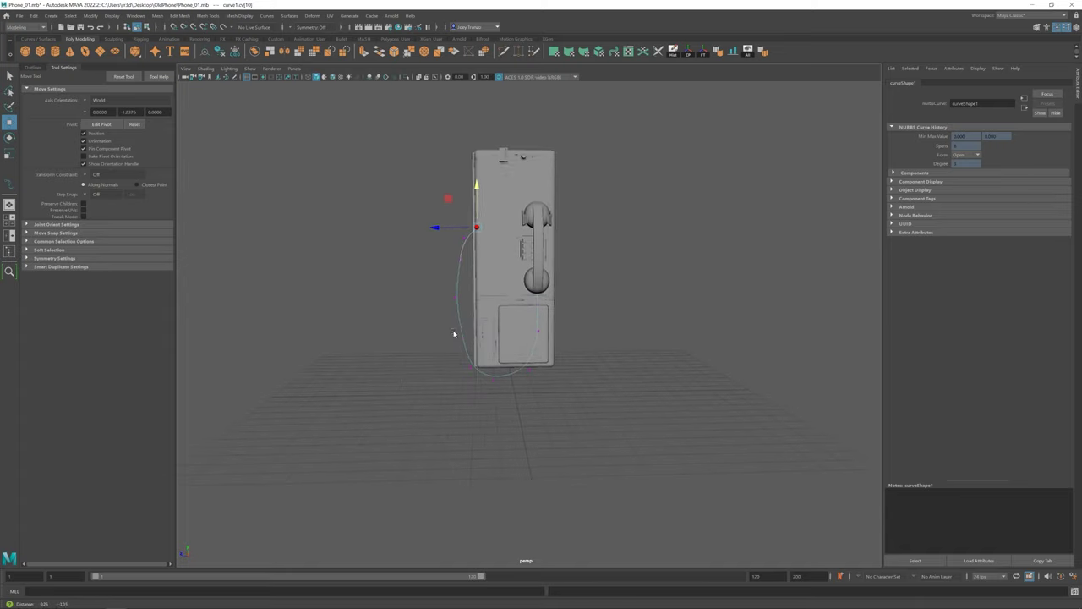
pyautogui.keyDown('alt'); pyautogui.moveTo(464, 398); pyautogui.dragTo(467, 364); pyautogui.keyUp('alt')
pyautogui.click(471, 339)
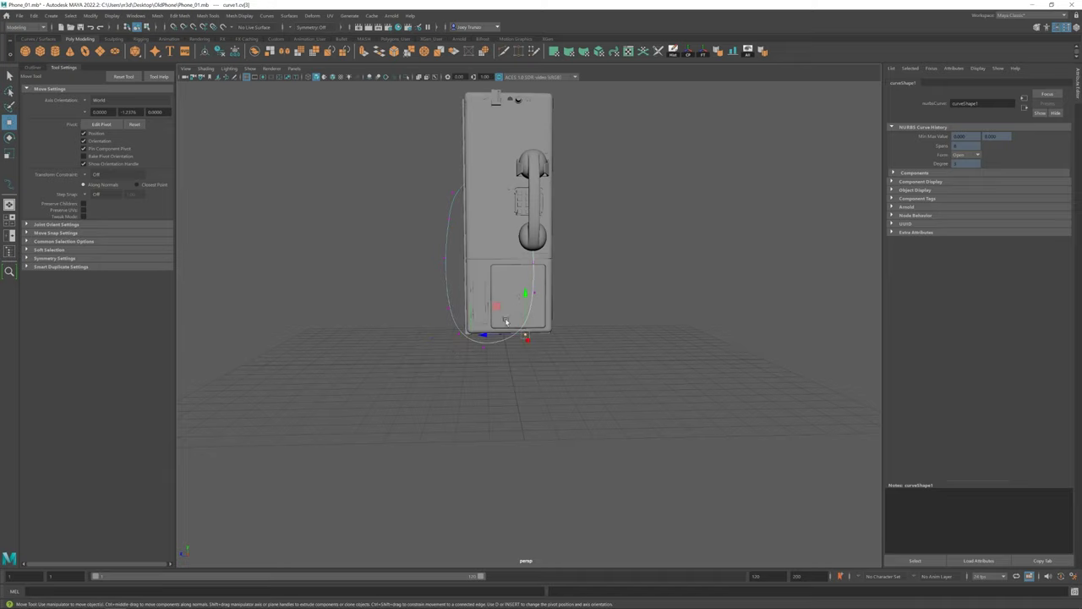
pyautogui.click(531, 345)
pyautogui.keyDown('alt'); pyautogui.moveTo(532, 345); pyautogui.dragTo(499, 338); pyautogui.keyUp('alt')
pyautogui.scroll(5, 507, 363)
pyautogui.keyDown('alt'); pyautogui.moveTo(507, 362); pyautogui.dragTo(597, 363, button='middle'); pyautogui.keyUp('alt')
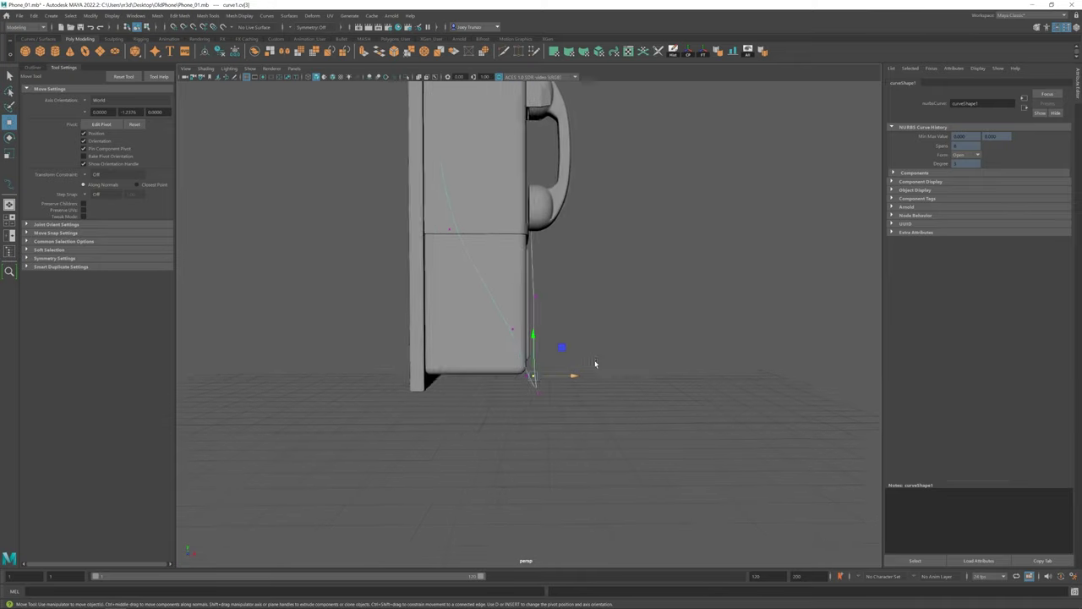
pyautogui.scroll(-3, 550, 312)
pyautogui.keyDown('alt'); pyautogui.moveTo(550, 312); pyautogui.dragTo(543, 290); pyautogui.keyUp('alt')
pyautogui.scroll(2, 536, 295)
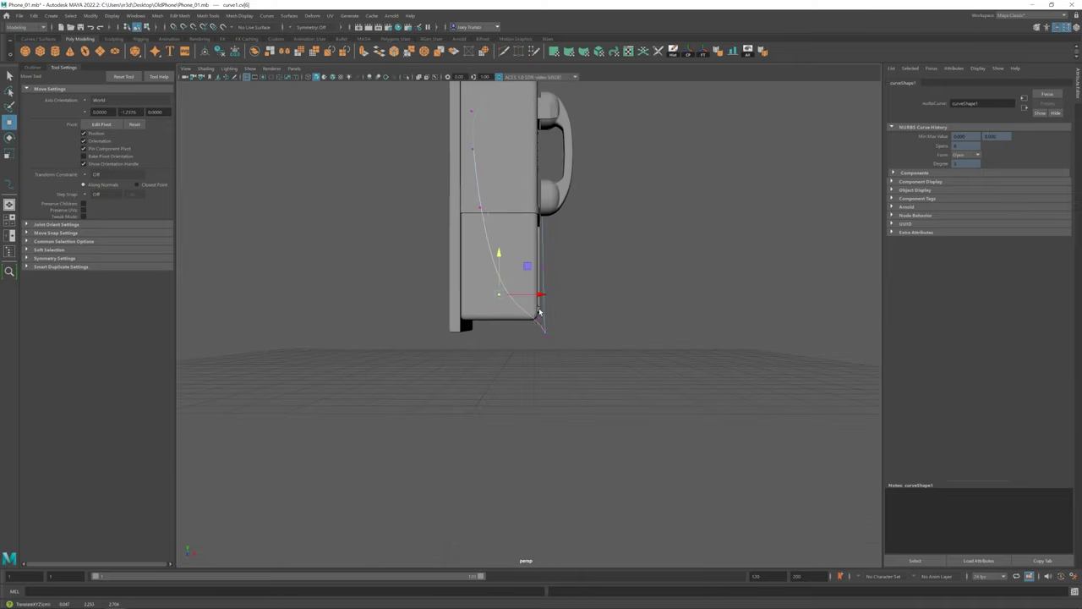
pyautogui.click(526, 338)
pyautogui.keyDown('alt'); pyautogui.moveTo(525, 337); pyautogui.dragTo(439, 334); pyautogui.keyUp('alt')
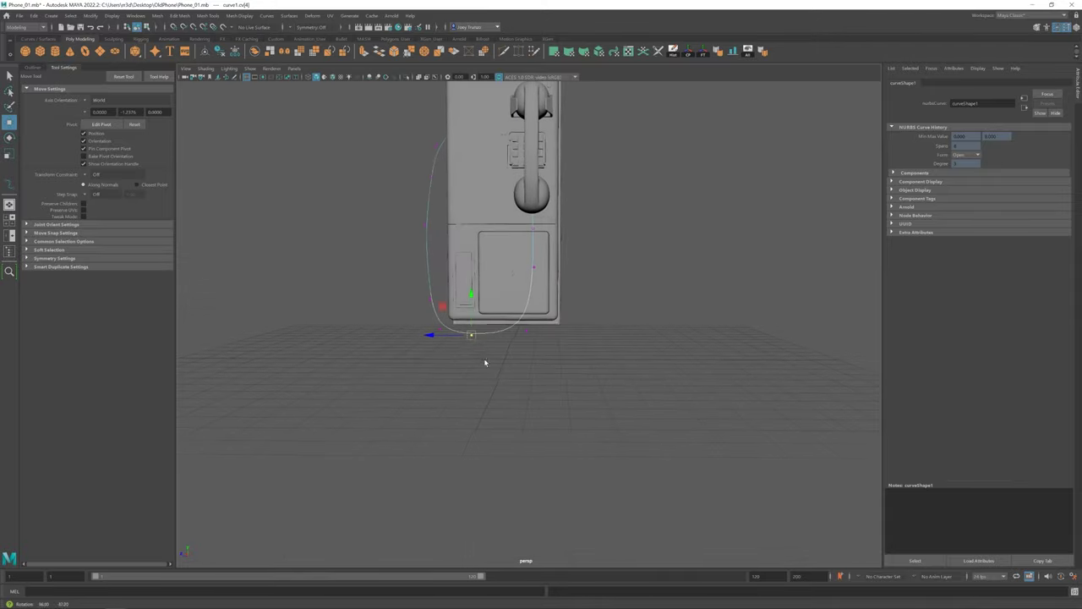
pyautogui.keyDown('alt'); pyautogui.moveTo(439, 334); pyautogui.dragTo(426, 390, button='middle'); pyautogui.keyUp('alt')
pyautogui.scroll(2, 424, 458)
# Step: Fine-tune the curve's bottom points and review the loop from the side
pyautogui.click(527, 459)
pyautogui.click(499, 440)
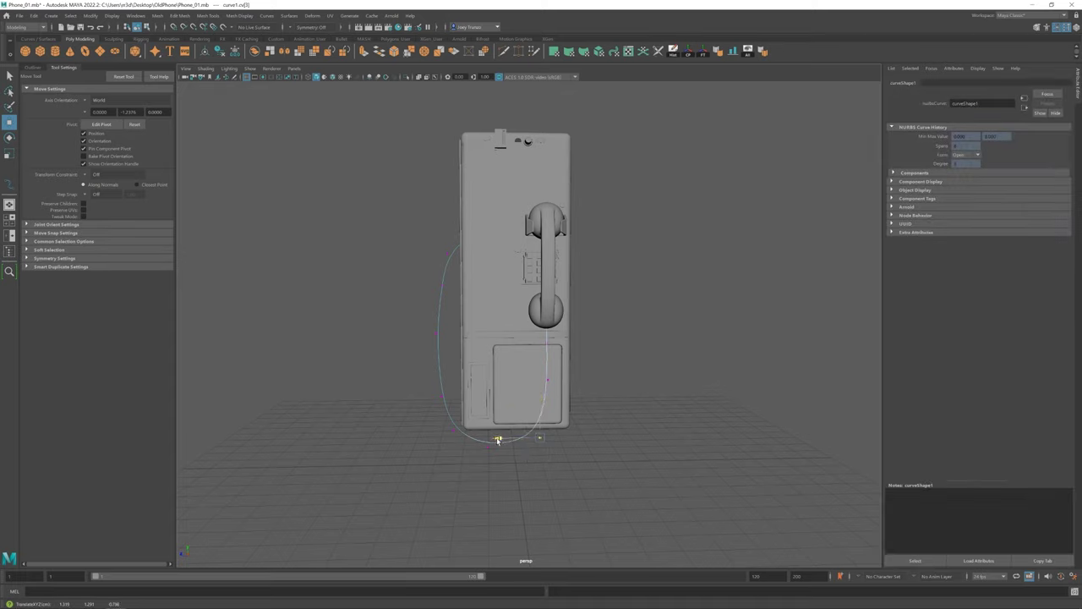
pyautogui.moveTo(552, 420)
pyautogui.keyDown('alt'); pyautogui.mouseDown()
pyautogui.moveTo(570, 357)
pyautogui.moveTo(516, 346)
pyautogui.mouseUp(); pyautogui.keyUp('alt')
pyautogui.scroll(2, 580, 373)
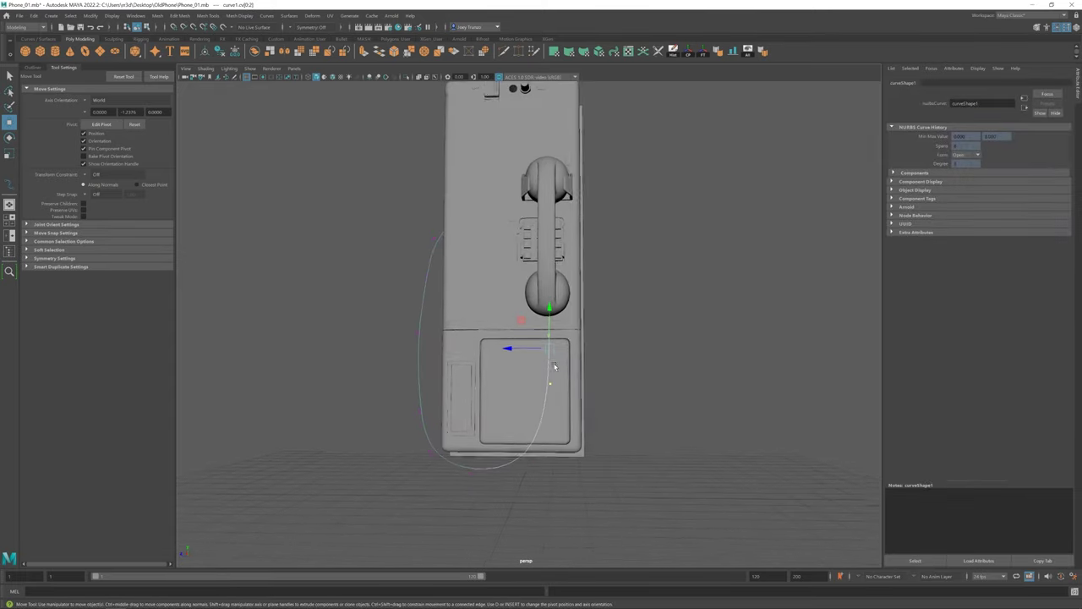
pyautogui.scroll(-2, 507, 348)
pyautogui.scroll(-1, 538, 404)
pyautogui.click(538, 404)
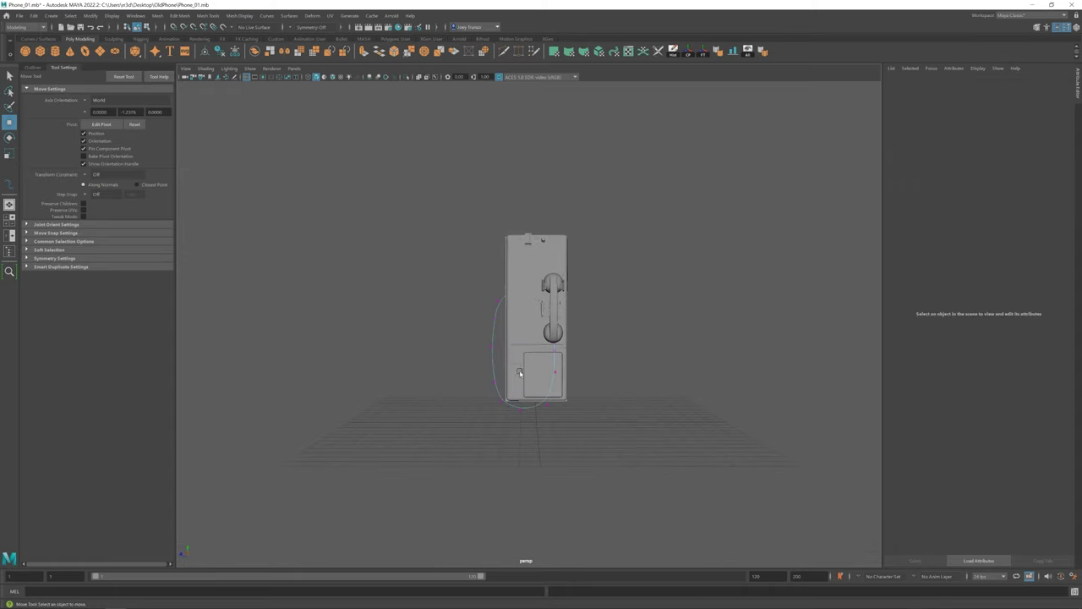
pyautogui.scroll(2, 538, 405)
pyautogui.moveTo(507, 355)
pyautogui.keyDown('alt'); pyautogui.mouseDown()
pyautogui.moveTo(575, 347)
pyautogui.moveTo(500, 304)
pyautogui.moveTo(643, 380)
pyautogui.moveTo(519, 343)
pyautogui.moveTo(551, 346)
pyautogui.mouseUp(); pyautogui.keyUp('alt')
pyautogui.click(538, 326)
pyautogui.click(502, 310)
pyautogui.click(493, 273)
pyautogui.click(518, 344)
pyautogui.scroll(2, 519, 344)
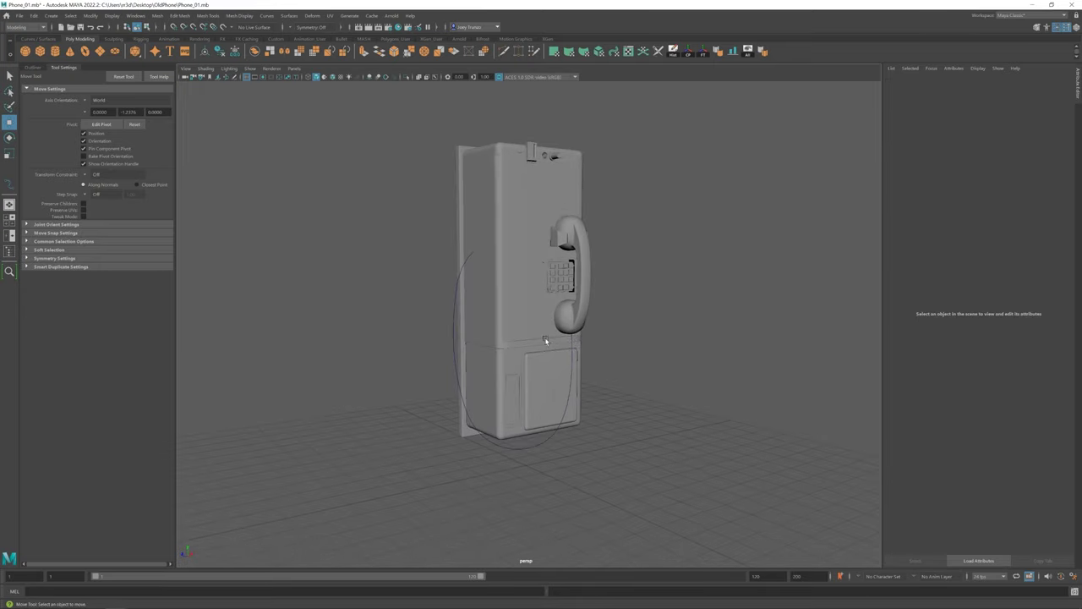
# Step: Sweep a tube mesh along curve1 with Create > Sweep Mesh
pyautogui.click(468, 269)
pyautogui.click(91, 15)
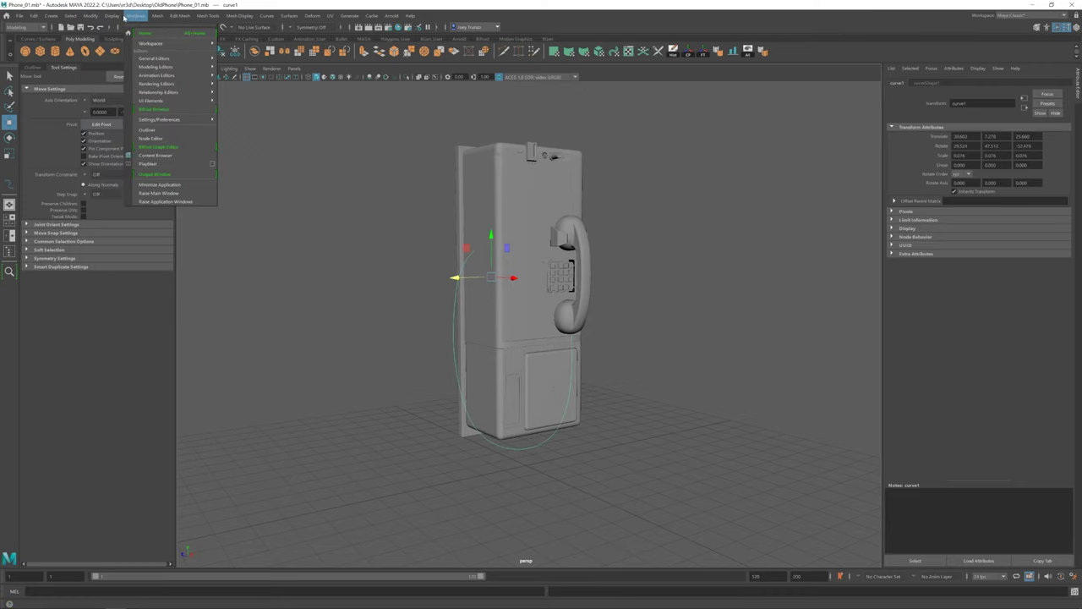
pyautogui.click(71, 92)
# Step: Set the sweep cord's profile scale to 0.052 and precision to 100, then frame the payphone
pyautogui.moveTo(1000, 233); pyautogui.dragTo(985, 232)
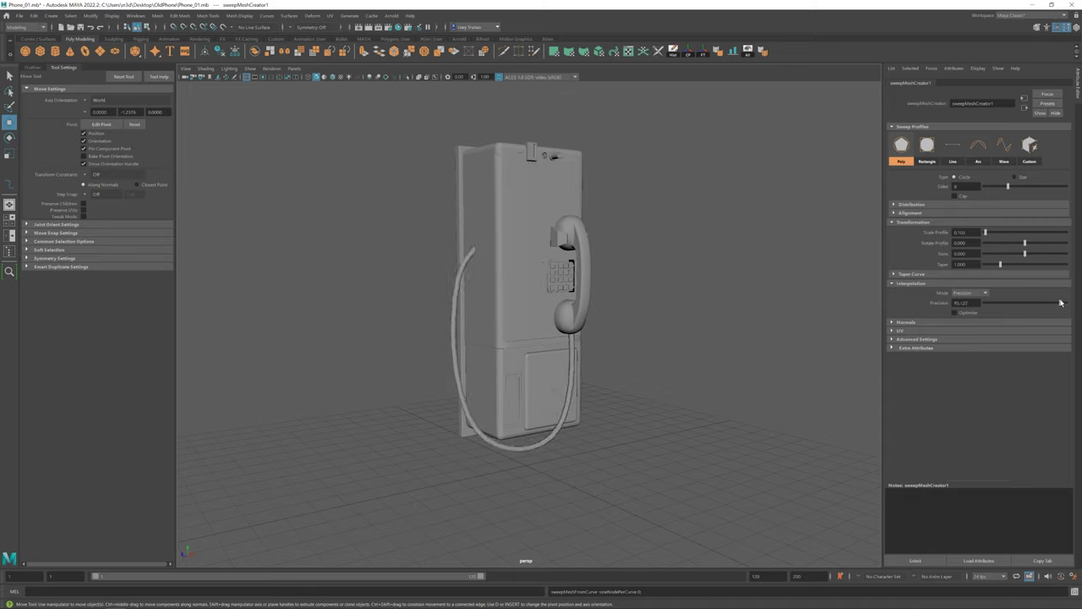
pyautogui.moveTo(1064, 302); pyautogui.dragTo(1067, 302)
pyautogui.keyDown('alt'); pyautogui.moveTo(508, 339); pyautogui.dragTo(543, 336); pyautogui.keyUp('alt')
pyautogui.click(974, 82)
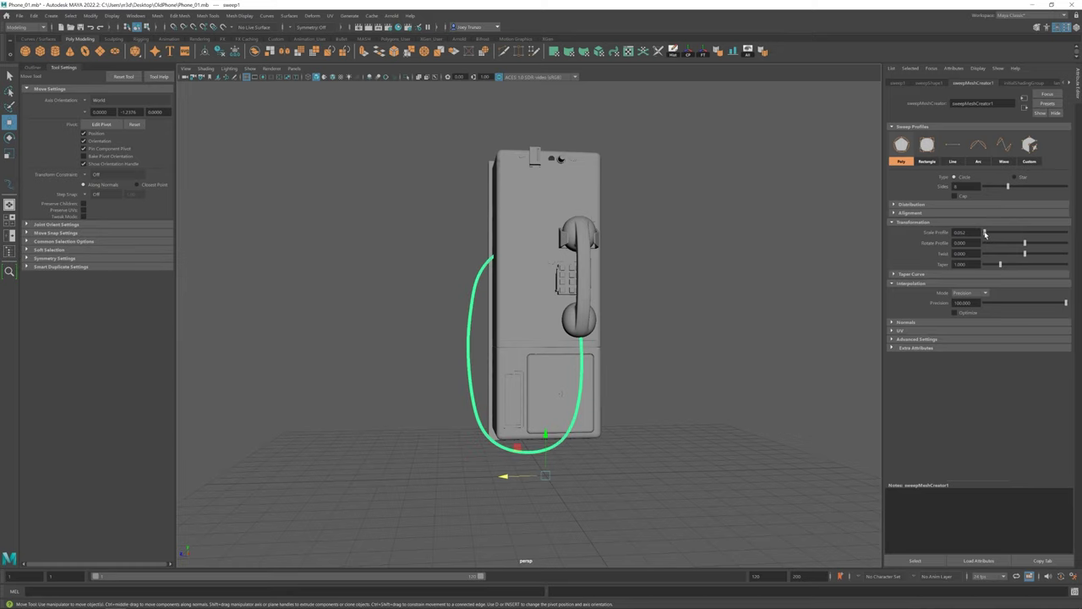
pyautogui.keyDown('alt'); pyautogui.moveTo(581, 474); pyautogui.dragTo(478, 321, button='right'); pyautogui.keyUp('alt')
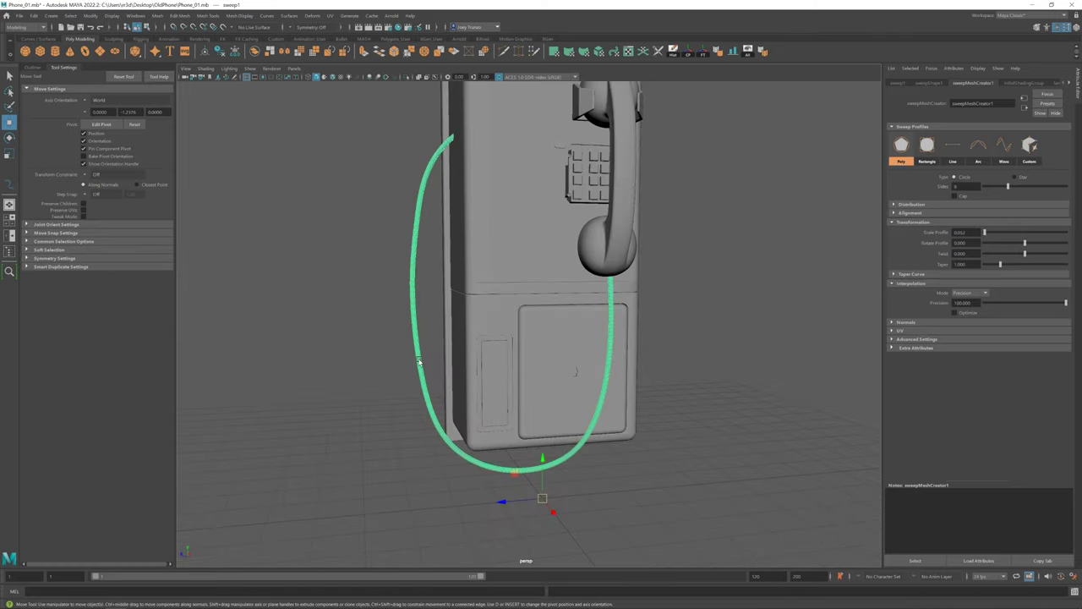
pyautogui.keyDown('alt'); pyautogui.moveTo(454, 348); pyautogui.dragTo(406, 322, button='right'); pyautogui.keyUp('alt')
pyautogui.click(381, 355)
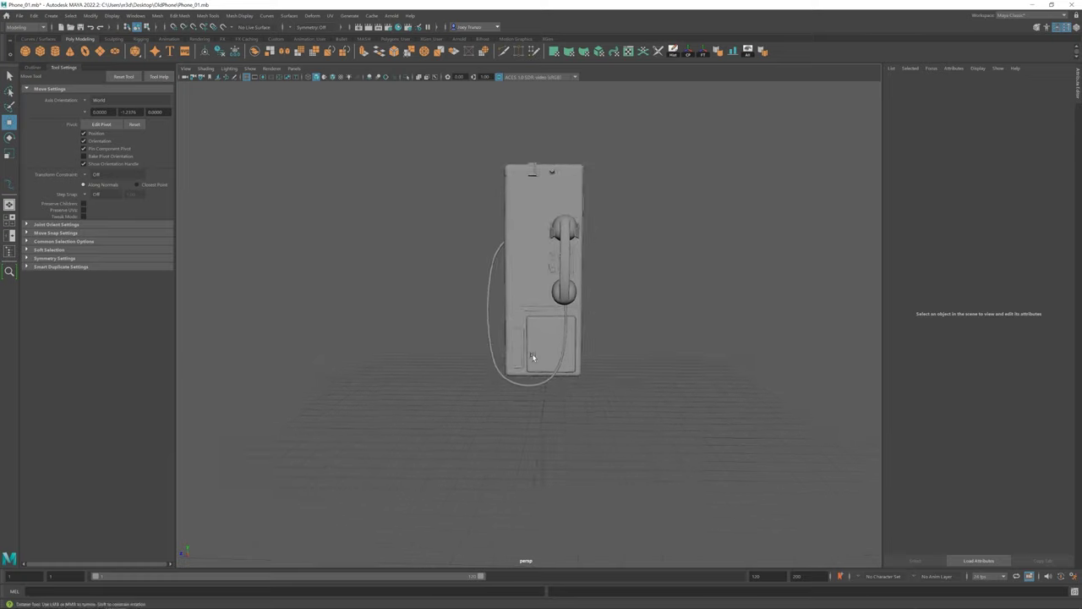
# Step: With Soft Select on, move the cord's points to reshape its loop and upper end
pyautogui.keyDown('alt'); pyautogui.moveTo(532, 353); pyautogui.dragTo(470, 275, button='right'); pyautogui.keyUp('alt')
pyautogui.click(445, 253)
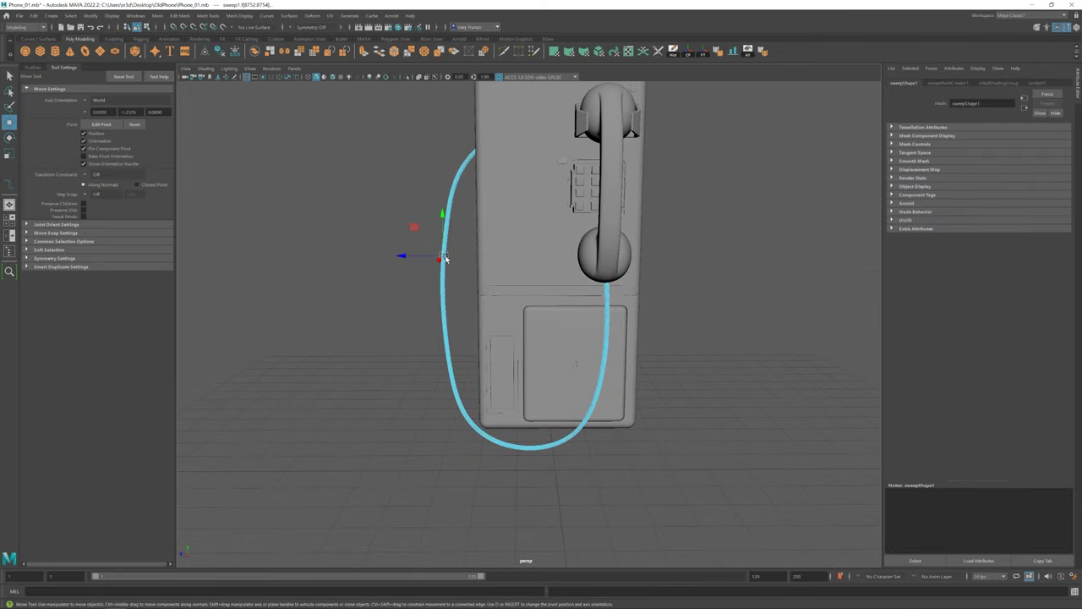
pyautogui.press('b')
pyautogui.scroll(2, 446, 254)
pyautogui.moveTo(431, 267); pyautogui.dragTo(413, 266)
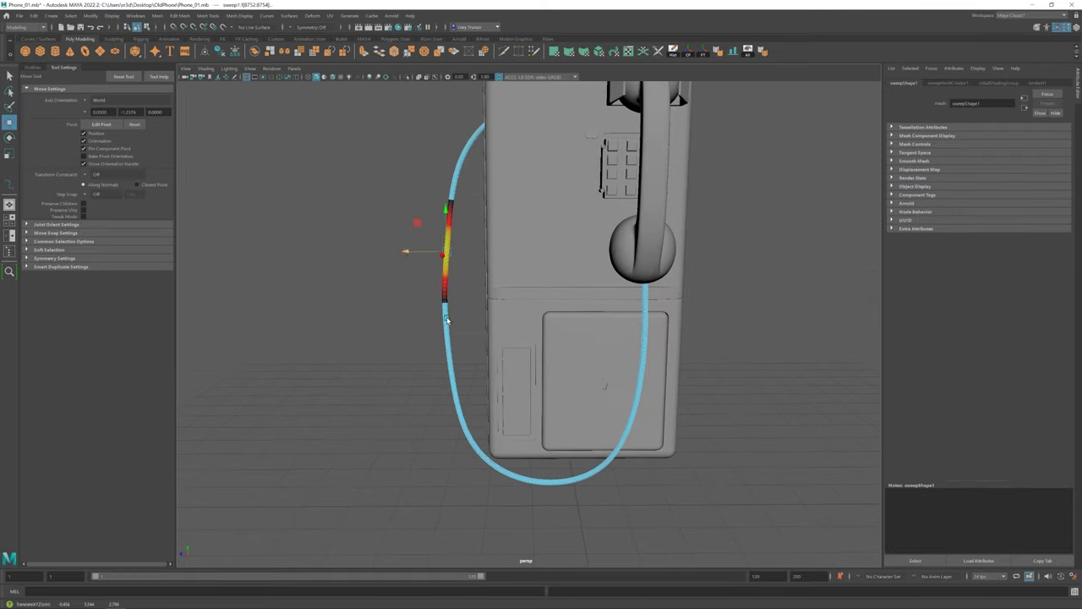
pyautogui.moveTo(447, 319)
pyautogui.keyDown('alt'); pyautogui.mouseDown()
pyautogui.moveTo(427, 323)
pyautogui.moveTo(568, 425)
pyautogui.mouseUp(); pyautogui.keyUp('alt')
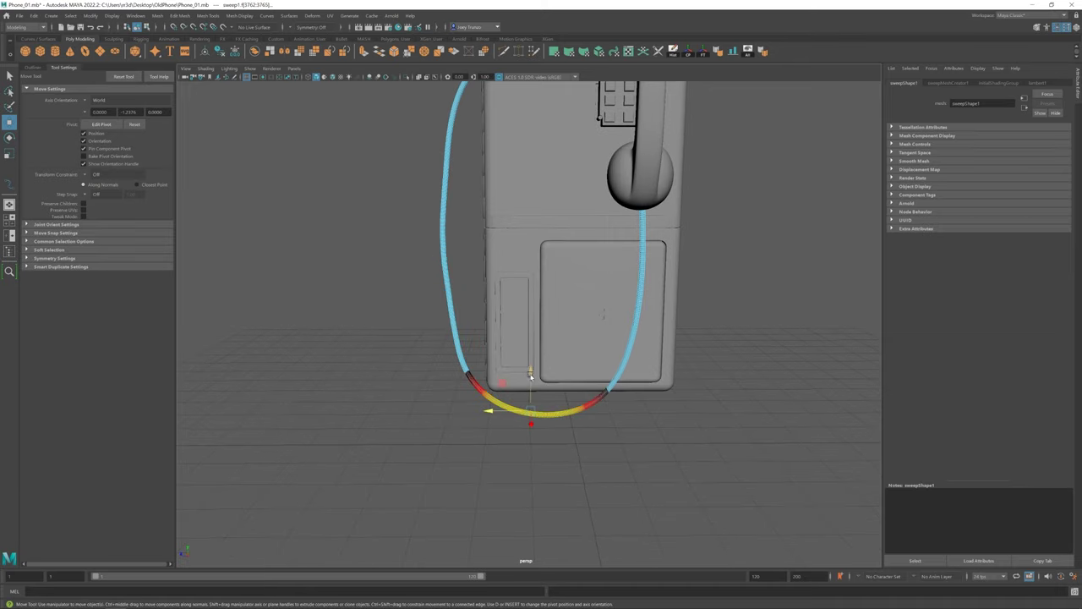
pyautogui.keyDown('alt'); pyautogui.moveTo(559, 392); pyautogui.dragTo(488, 363, button='right'); pyautogui.keyUp('alt')
pyautogui.click(467, 213)
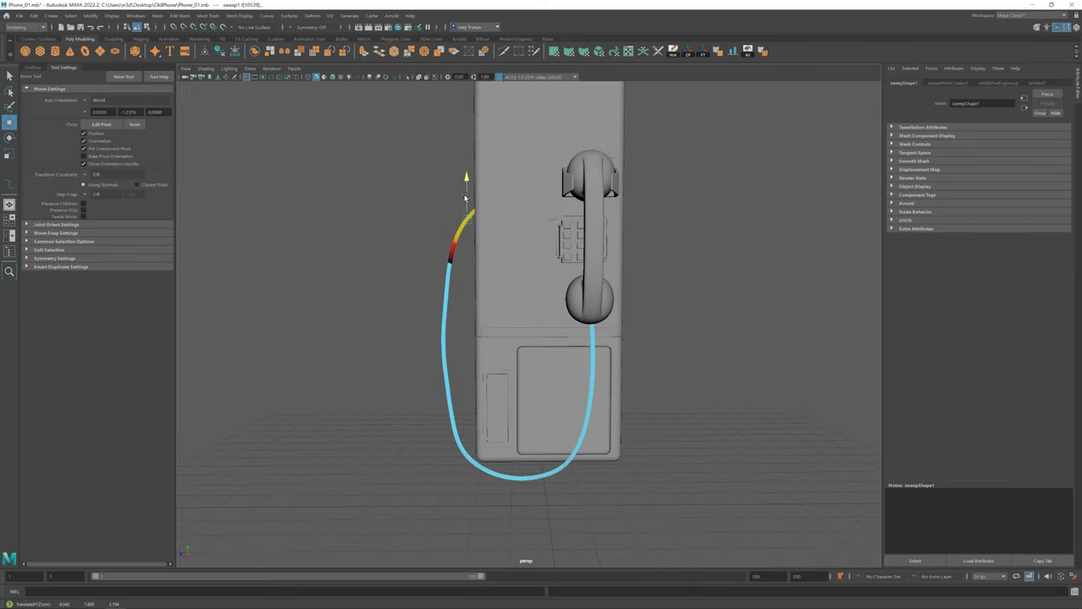
pyautogui.keyDown('alt'); pyautogui.moveTo(410, 270); pyautogui.dragTo(585, 333); pyautogui.keyUp('alt')
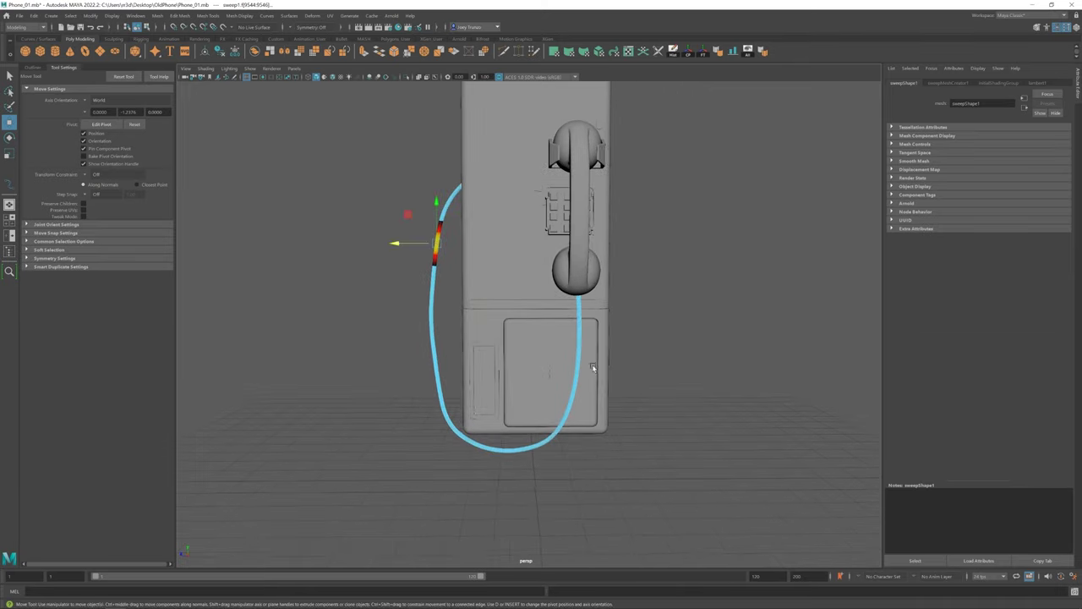
pyautogui.press('F8')
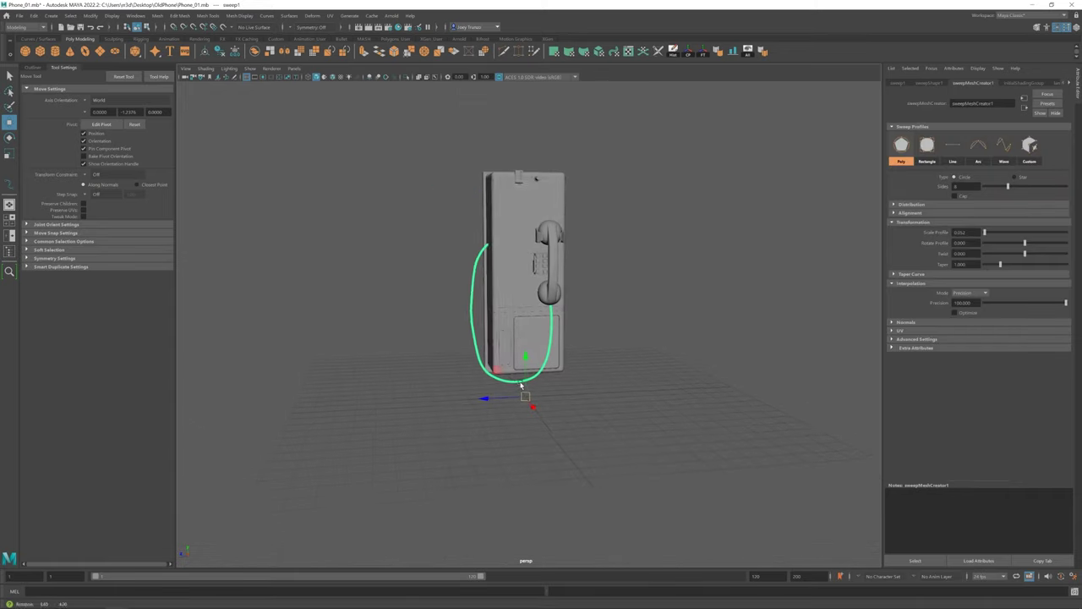
# Step: Reselect the cord to review its sweepMeshCreator settings, then create a polygon cylinder
pyautogui.click(556, 374)
pyautogui.moveTo(556, 374)
pyautogui.keyDown('alt'); pyautogui.mouseDown()
pyautogui.moveTo(612, 310)
pyautogui.moveTo(673, 393)
pyautogui.moveTo(471, 423)
pyautogui.mouseUp(); pyautogui.keyUp('alt')
pyautogui.scroll(-3, 496, 386)
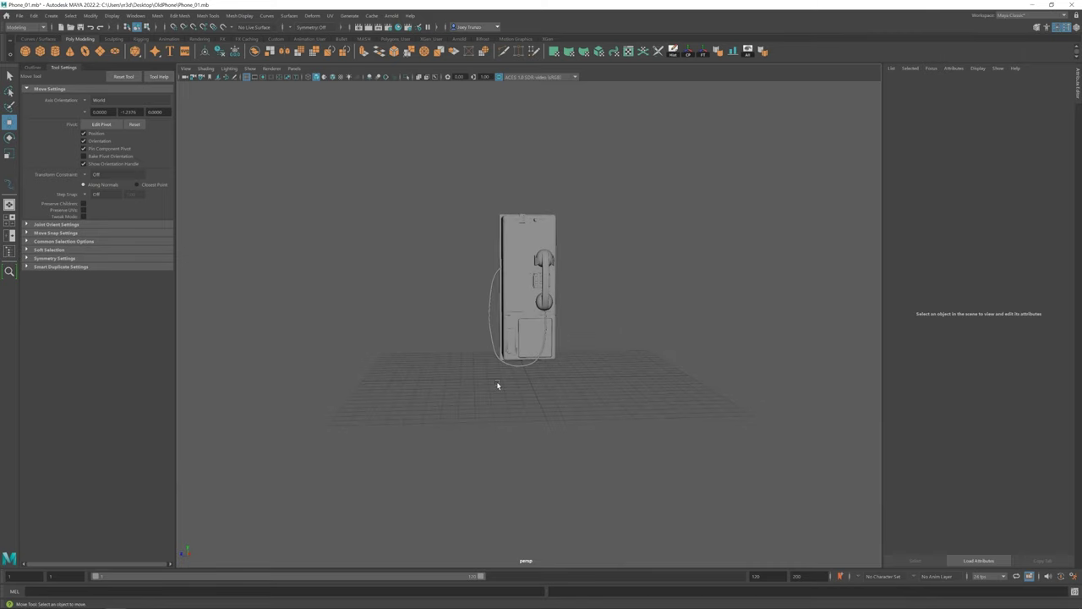
pyautogui.scroll(5, 497, 386)
pyautogui.click(578, 364)
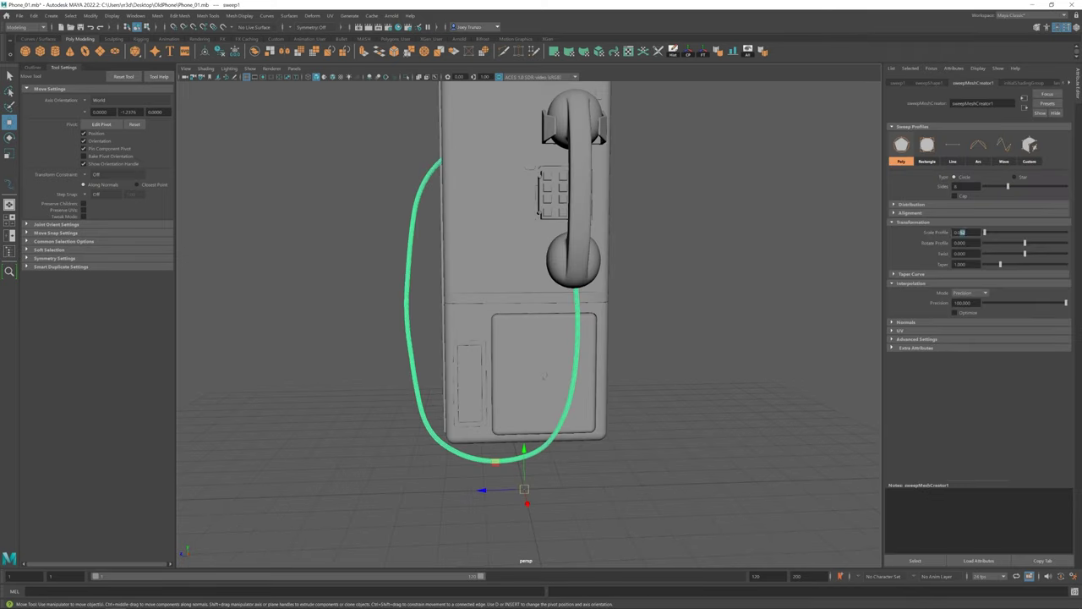
pyautogui.click(516, 404)
pyautogui.scroll(-3, 517, 405)
pyautogui.keyDown('alt'); pyautogui.moveTo(516, 404); pyautogui.dragTo(538, 393); pyautogui.keyUp('alt')
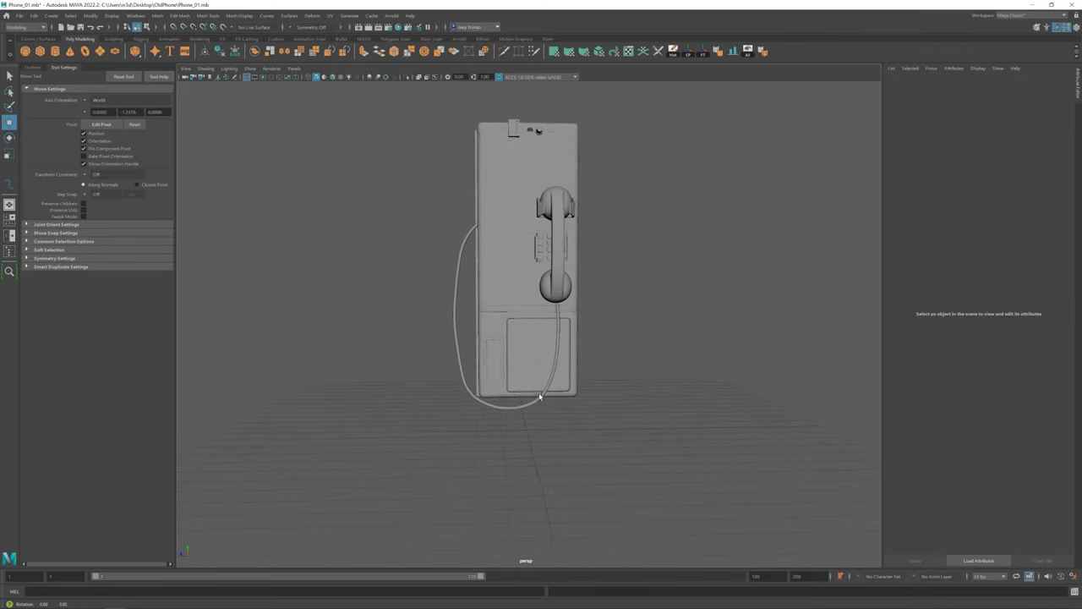
pyautogui.scroll(3, 600, 310)
# Step: Select new cylinder pCylinder15 and scale it down into a thin ring
pyautogui.press('Delete')
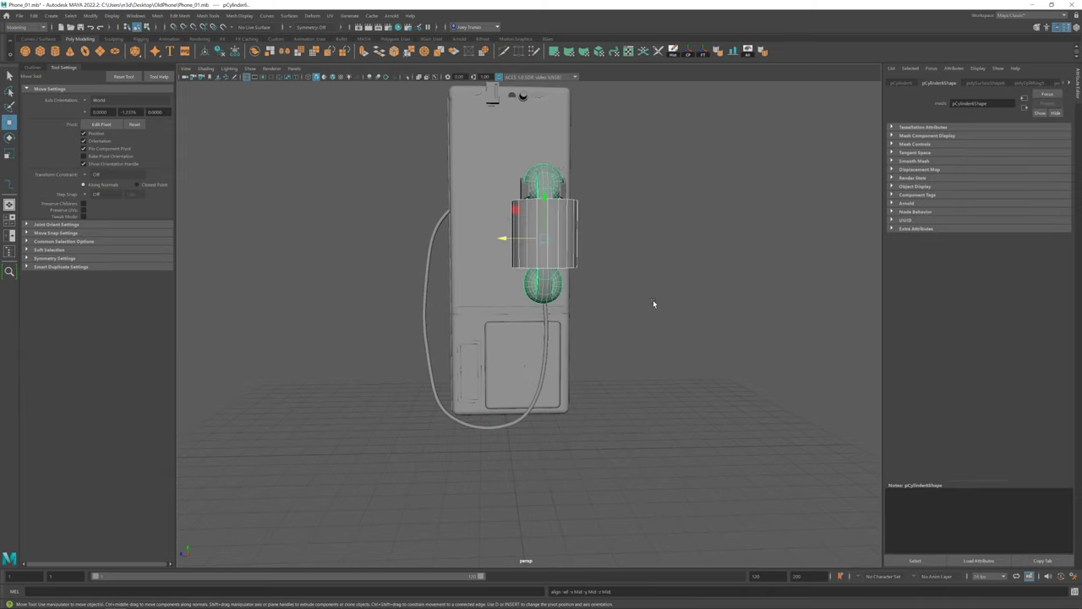
pyautogui.press('r')
pyautogui.click(536, 316)
pyautogui.click(536, 315)
pyautogui.scroll(5, 536, 315)
pyautogui.scroll(3, 633, 345)
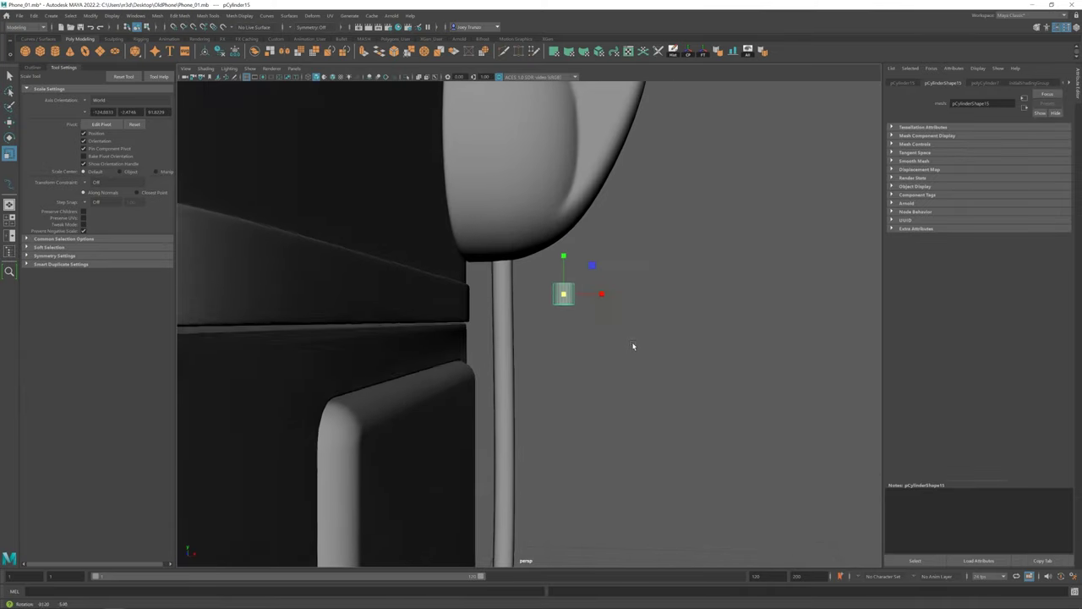
pyautogui.moveTo(527, 235)
pyautogui.mouseDown()
pyautogui.moveTo(513, 256)
pyautogui.moveTo(575, 279)
pyautogui.mouseUp()
pyautogui.scroll(-5, 513, 255)
pyautogui.scroll(5, 546, 245)
pyautogui.scroll(-3, 695, 386)
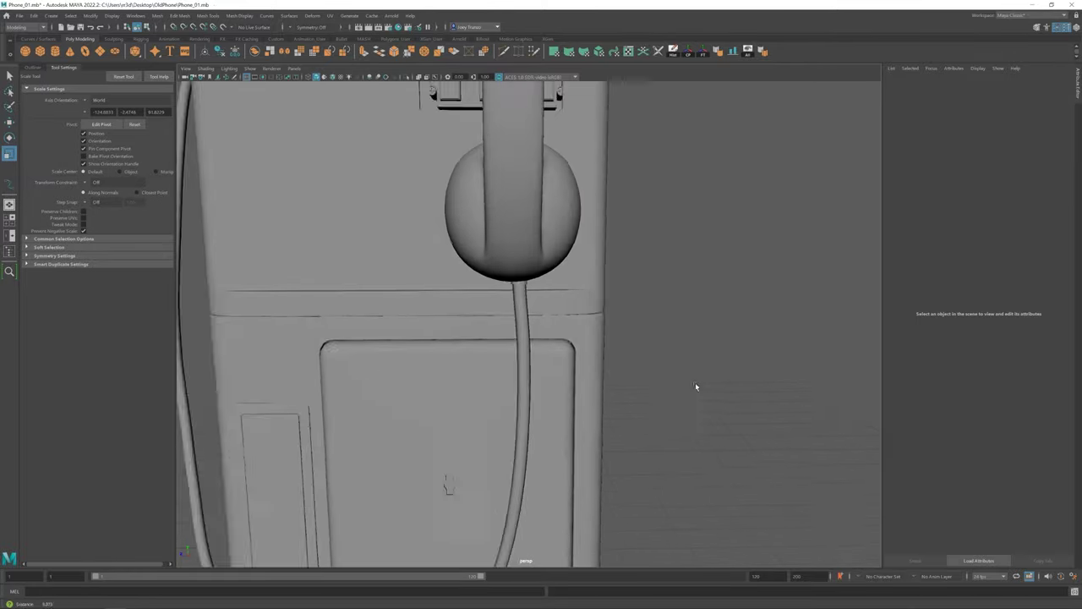
pyautogui.scroll(3, 551, 314)
pyautogui.scroll(2, 500, 227)
# Step: Rotate and position the ring as a collar on the cord's top end under the handset
pyautogui.press('e')
pyautogui.press('r')
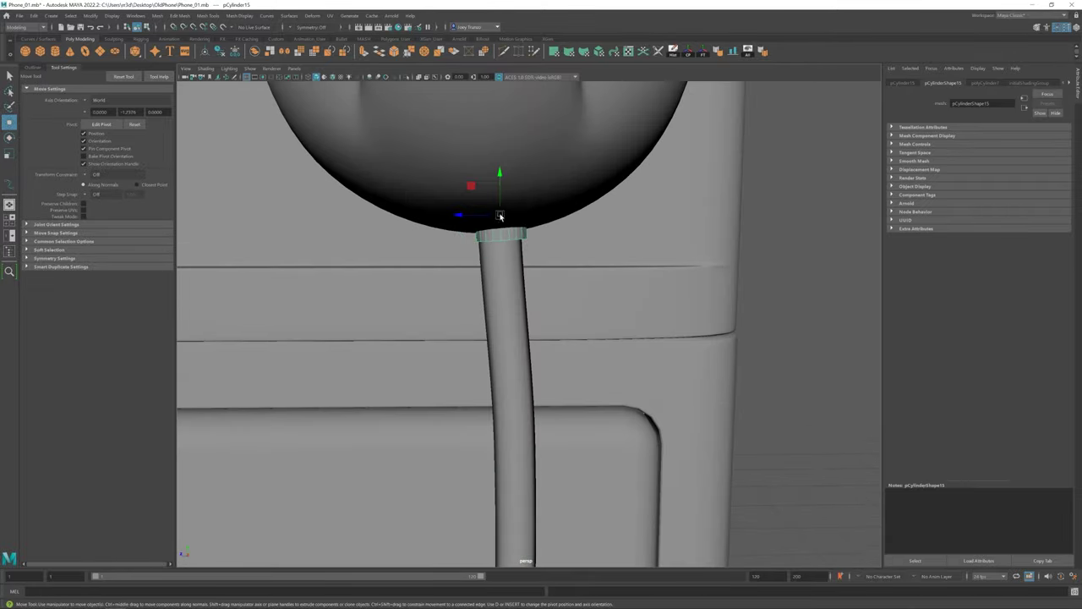
pyautogui.moveTo(499, 212)
pyautogui.keyDown('alt'); pyautogui.mouseDown()
pyautogui.moveTo(513, 217)
pyautogui.moveTo(504, 190)
pyautogui.mouseUp(); pyautogui.keyUp('alt')
pyautogui.press('e')
pyautogui.click(620, 293)
pyautogui.keyDown('alt'); pyautogui.moveTo(621, 292); pyautogui.dragTo(541, 279); pyautogui.keyUp('alt')
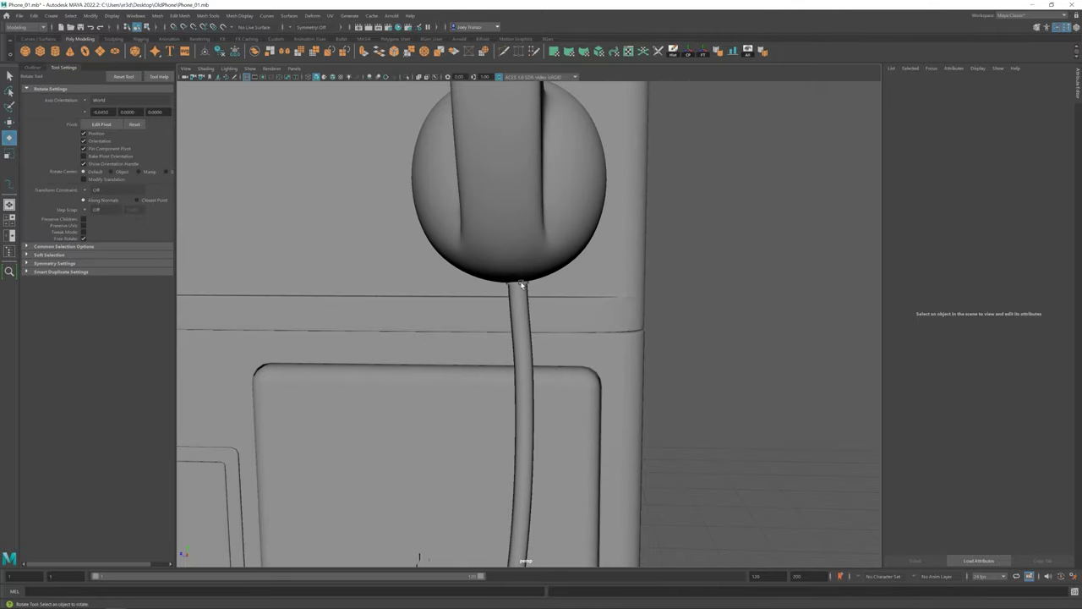
pyautogui.scroll(-4, 542, 279)
pyautogui.press('w')
pyautogui.keyDown('alt'); pyautogui.moveTo(537, 380); pyautogui.dragTo(624, 385); pyautogui.keyUp('alt')
pyautogui.scroll(3, 440, 254)
pyautogui.keyDown('alt'); pyautogui.moveTo(433, 246); pyautogui.dragTo(453, 267); pyautogui.keyUp('alt')
pyautogui.press('e')
pyautogui.moveTo(452, 229)
pyautogui.keyDown('alt'); pyautogui.mouseDown()
pyautogui.moveTo(507, 268)
pyautogui.moveTo(538, 358)
pyautogui.moveTo(532, 285)
pyautogui.moveTo(524, 338)
pyautogui.moveTo(525, 299)
pyautogui.moveTo(470, 355)
pyautogui.moveTo(495, 330)
pyautogui.moveTo(546, 345)
pyautogui.moveTo(513, 333)
pyautogui.moveTo(528, 323)
pyautogui.mouseUp(); pyautogui.keyUp('alt')
pyautogui.press('w')
# Step: Bevel the edge loop at the cord's other end
pyautogui.press('e')
pyautogui.press('w')
pyautogui.press('r')
pyautogui.press('w')
pyautogui.hotkey('ctrl', 'b')
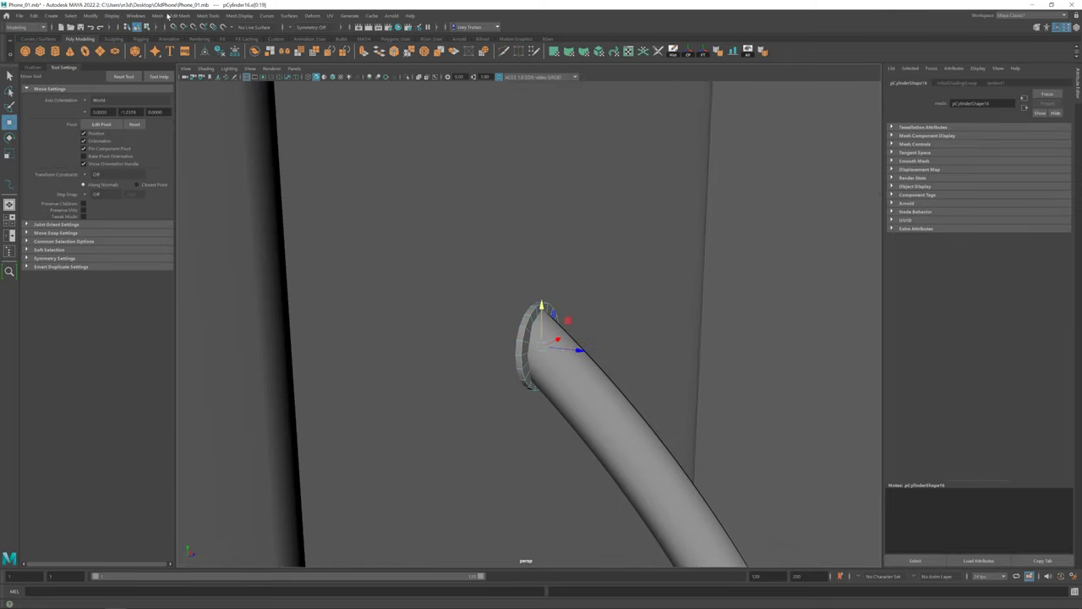
pyautogui.press('w')
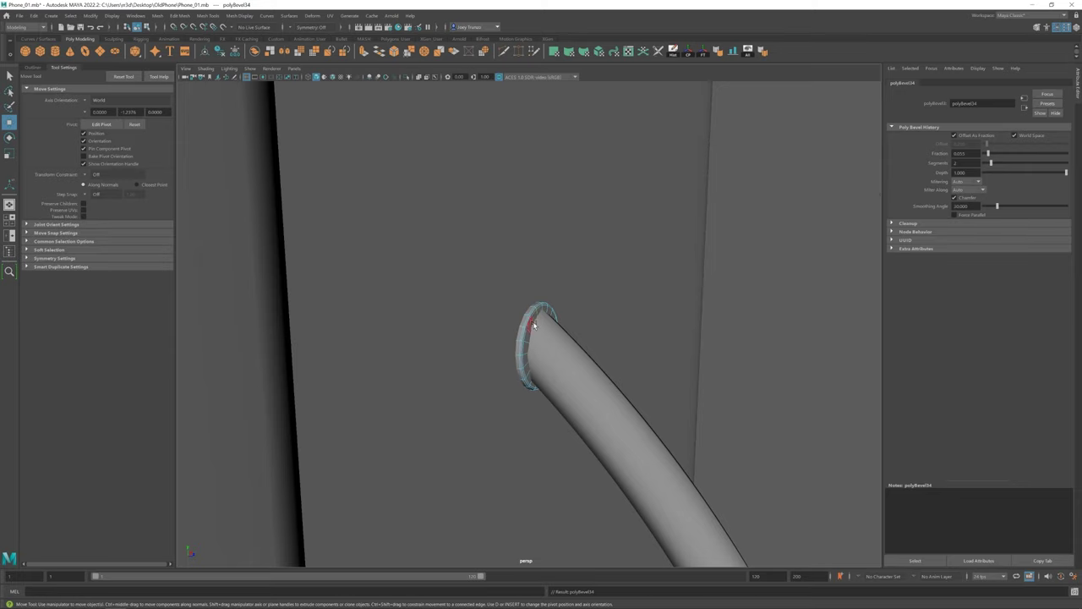
pyautogui.click(527, 350)
# Step: Extrude the cord-end edges twice into a flared lip and bevel the new loop
pyautogui.hotkey('ctrl', 'e')
pyautogui.press('r')
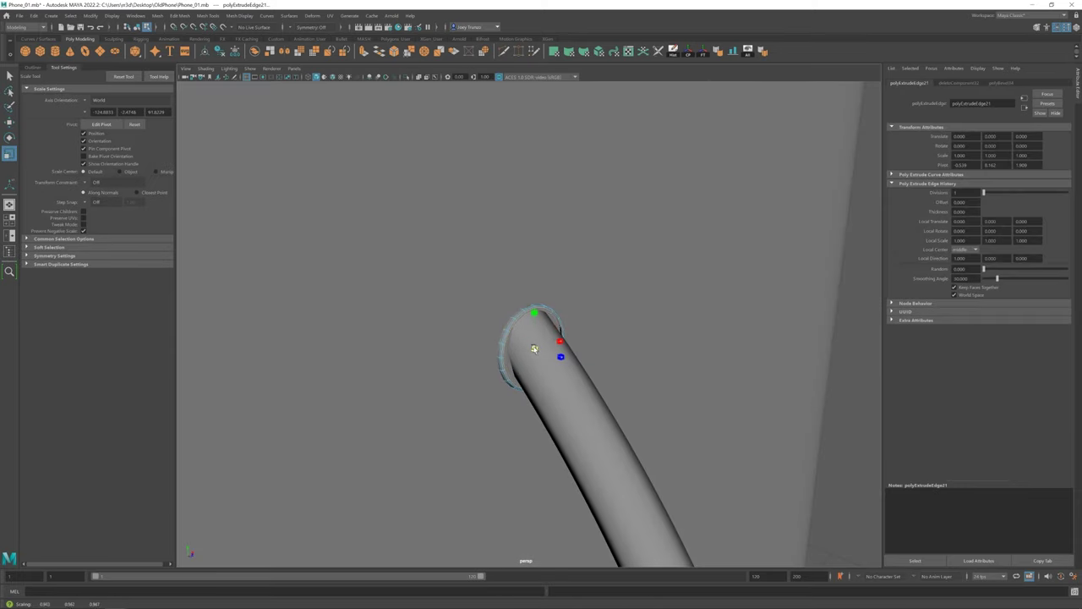
pyautogui.hotkey('ctrl', 'e')
pyautogui.press('w')
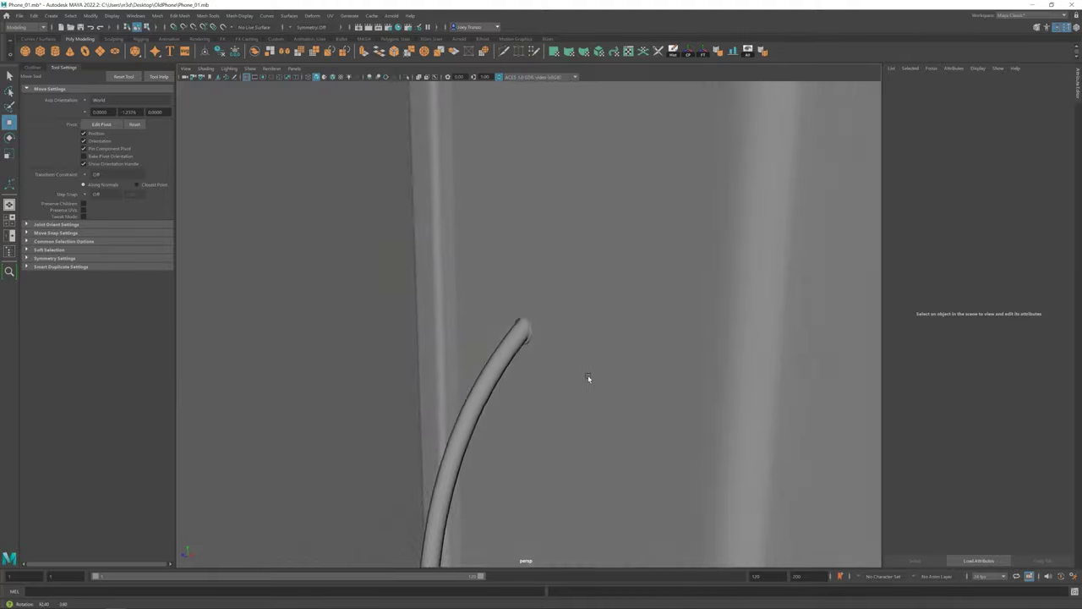
pyautogui.keyDown('alt'); pyautogui.moveTo(588, 375); pyautogui.dragTo(471, 302); pyautogui.keyUp('alt')
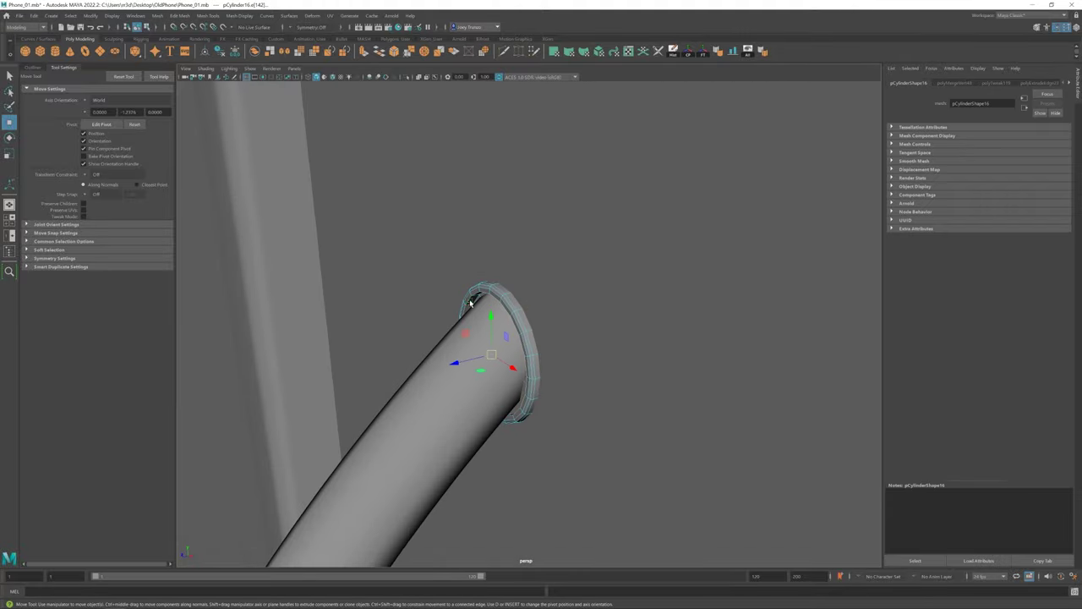
pyautogui.hotkey('ctrl', 'b')
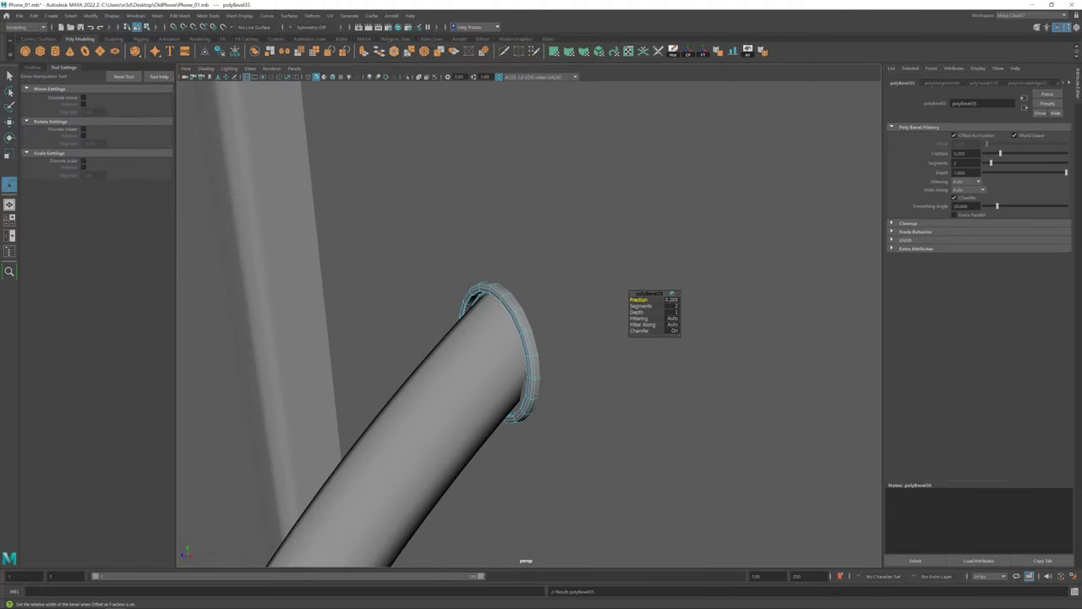
pyautogui.press('w')
# Step: Select ring pCylinder17 at the cord end and scale it to fit
pyautogui.click(594, 399)
pyautogui.scroll(-5, 575, 393)
pyautogui.scroll(5, 700, 465)
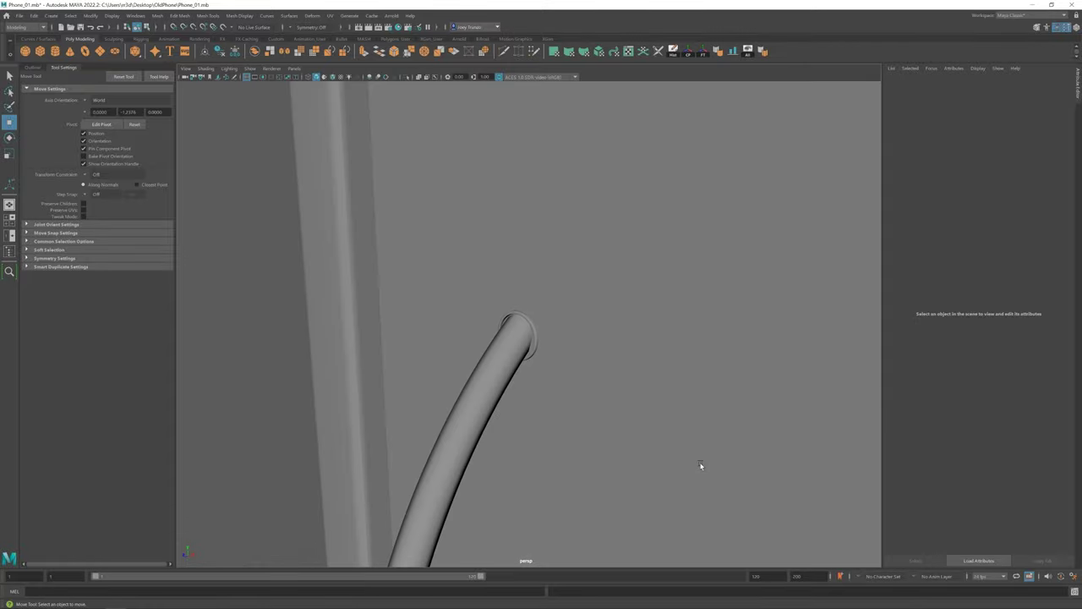
pyautogui.click(521, 334)
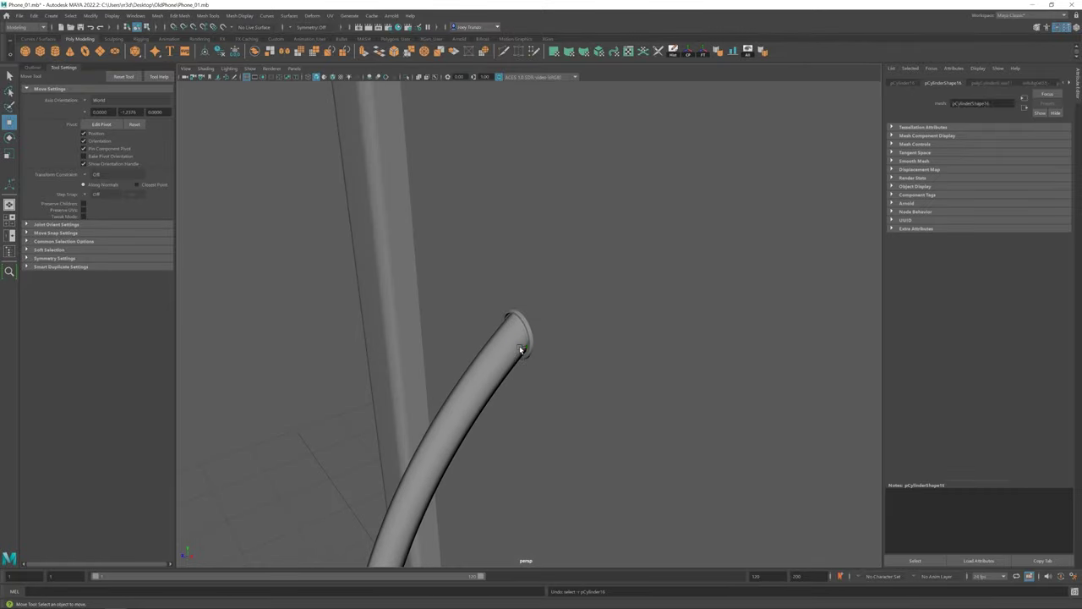
pyautogui.click(516, 330)
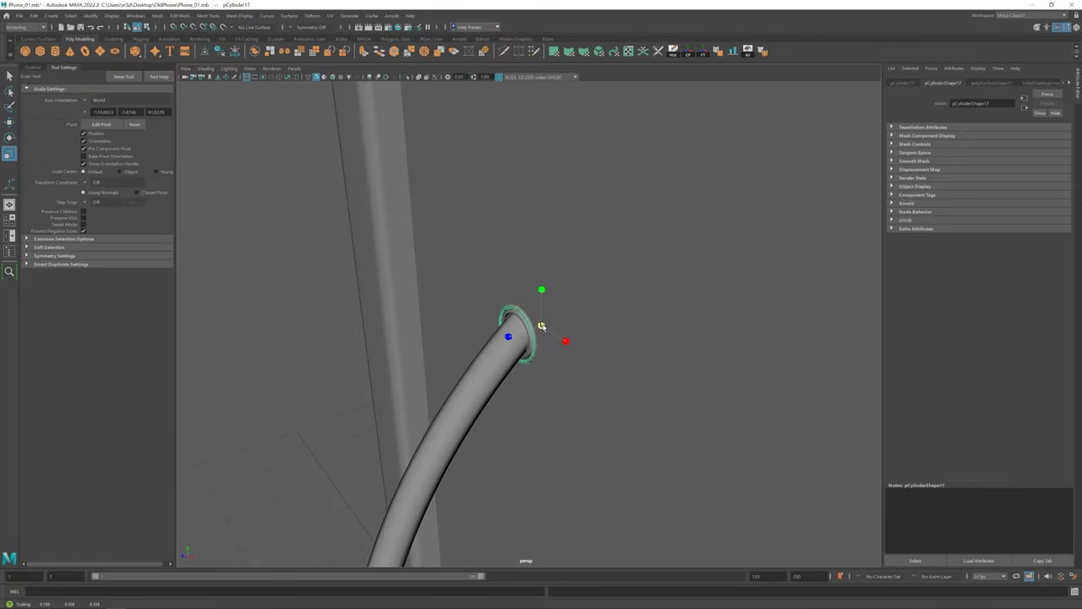
pyautogui.press('r')
pyautogui.scroll(3, 550, 345)
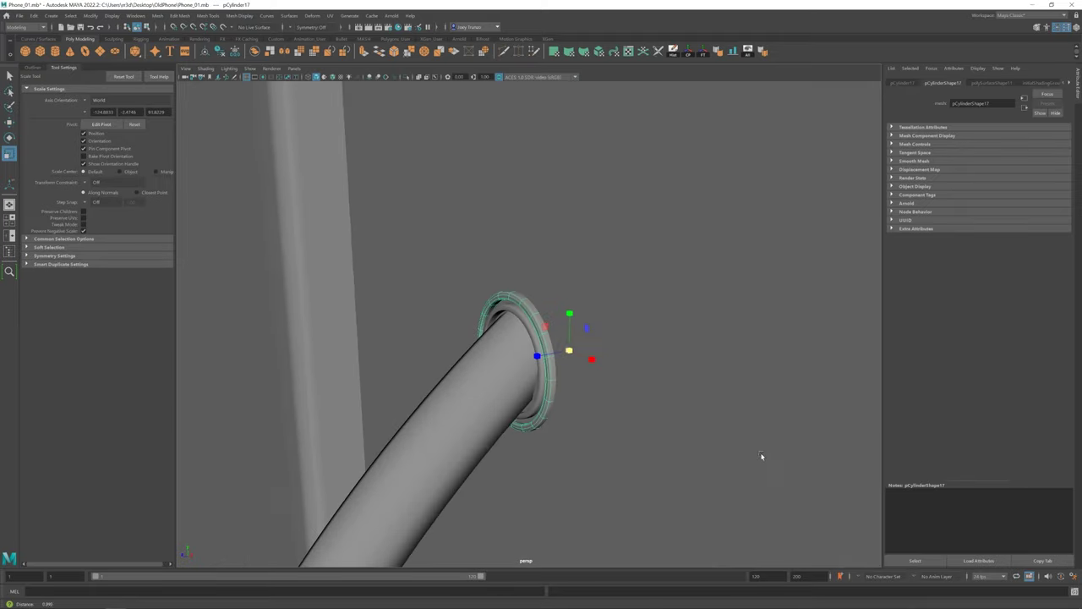
# Step: Rotate and move the ring so it caps the cord end
pyautogui.moveTo(556, 348)
pyautogui.keyDown('alt'); pyautogui.mouseDown()
pyautogui.moveTo(608, 372)
pyautogui.moveTo(536, 343)
pyautogui.moveTo(543, 326)
pyautogui.moveTo(525, 332)
pyautogui.moveTo(539, 332)
pyautogui.mouseUp(); pyautogui.keyUp('alt')
pyautogui.press('e')
pyautogui.press('w')
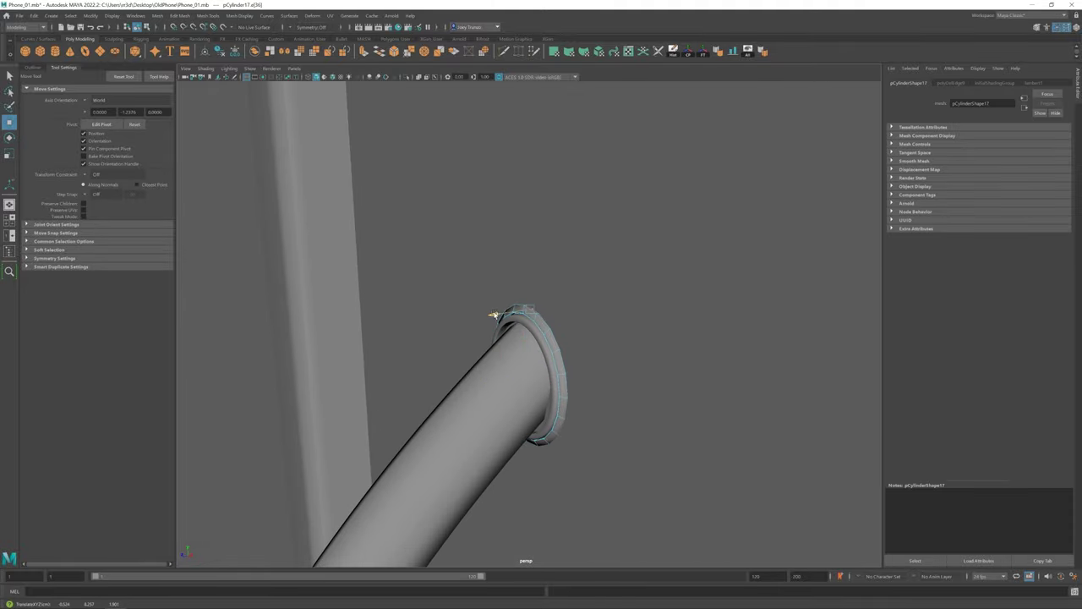
pyautogui.keyDown('alt'); pyautogui.moveTo(541, 356); pyautogui.dragTo(588, 366); pyautogui.keyUp('alt')
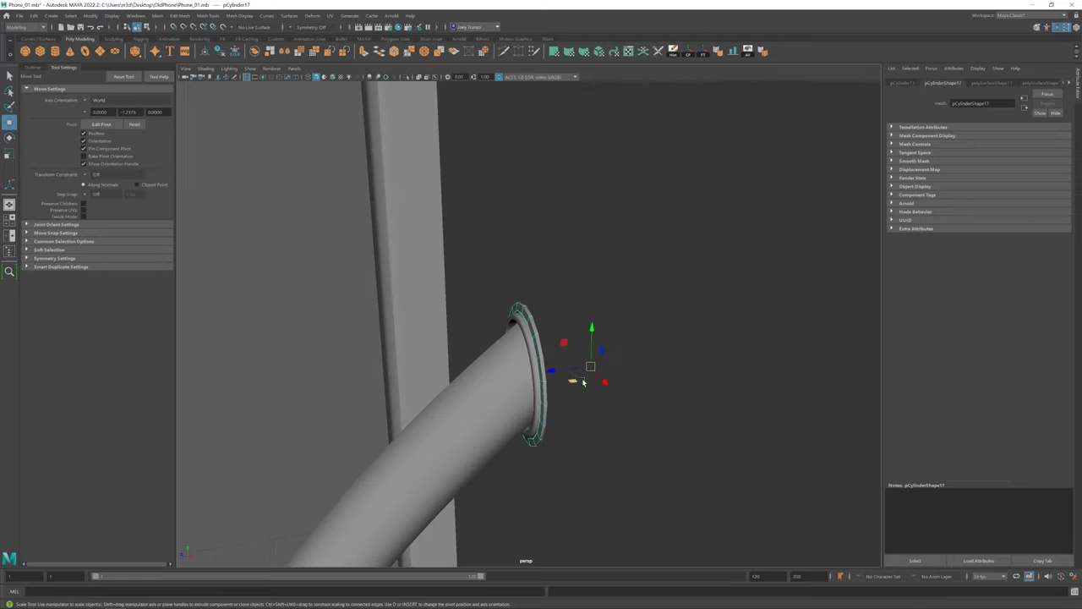
pyautogui.press('r')
pyautogui.click(303, 342)
pyautogui.moveTo(302, 342)
pyautogui.keyDown('alt'); pyautogui.mouseDown()
pyautogui.moveTo(595, 381)
pyautogui.moveTo(542, 355)
pyautogui.moveTo(540, 376)
pyautogui.mouseUp(); pyautogui.keyUp('alt')
pyautogui.click(507, 325)
pyautogui.press('w')
# Step: Save the scene and create polygon plane pPlane3 as a backdrop
pyautogui.press('f')
pyautogui.scroll(2, 636, 429)
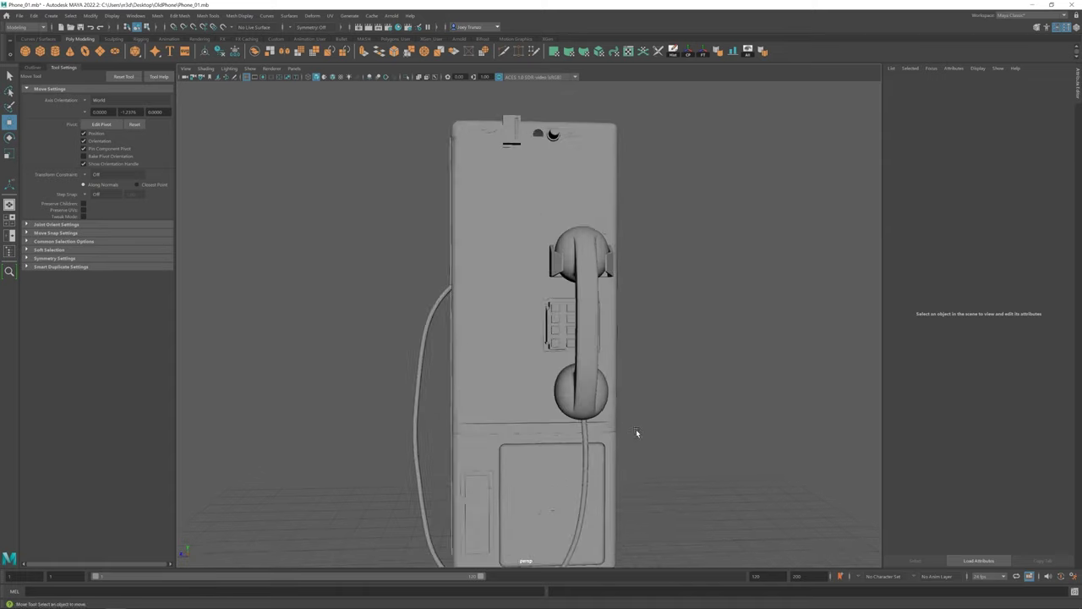
pyautogui.press('f')
pyautogui.hotkey('ctrl', 's')
pyautogui.click(546, 376)
pyautogui.moveTo(473, 338)
pyautogui.keyDown('alt'); pyautogui.mouseDown()
pyautogui.moveTo(547, 376)
pyautogui.moveTo(578, 411)
pyautogui.moveTo(592, 397)
pyautogui.moveTo(592, 372)
pyautogui.mouseUp(); pyautogui.keyUp('alt')
pyautogui.scroll(-2, 555, 385)
pyautogui.press('e')
pyautogui.click(966, 83)
# Step: Scale up and reposition pPlane3 into a large wall behind the payphone
pyautogui.press('w')
pyautogui.press('r')
pyautogui.moveTo(520, 254)
pyautogui.keyDown('alt'); pyautogui.mouseDown()
pyautogui.moveTo(531, 311)
pyautogui.moveTo(471, 328)
pyautogui.mouseUp(); pyautogui.keyUp('alt')
pyautogui.press('w')
pyautogui.moveTo(471, 287); pyautogui.dragTo(471, 253)
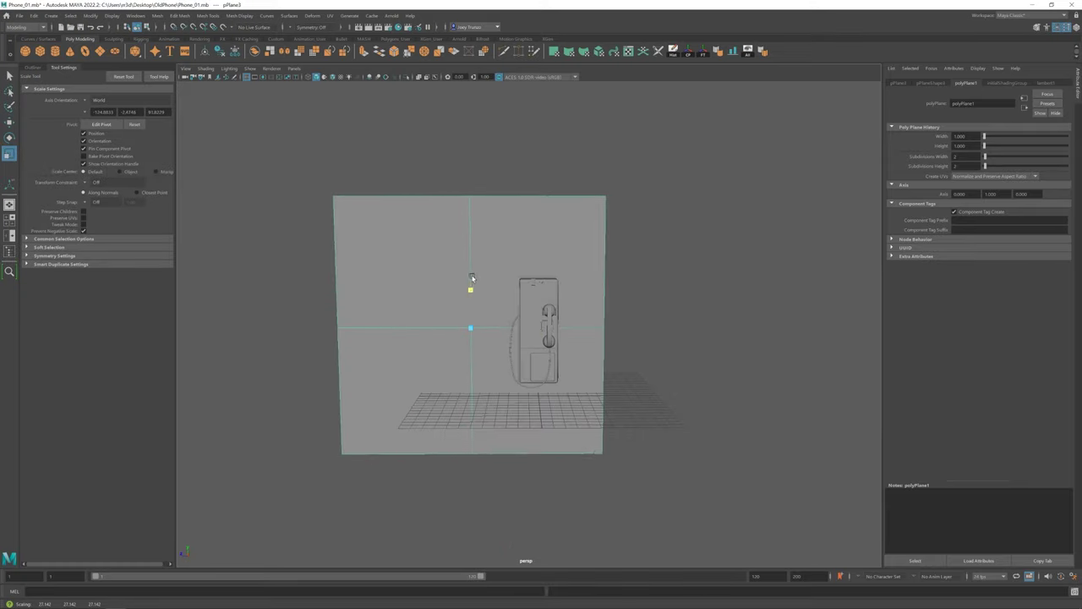
# Step: Select the wall plane's edge and bevel it from the Edit Mesh menu
pyautogui.click(641, 342)
pyautogui.scroll(5, 641, 343)
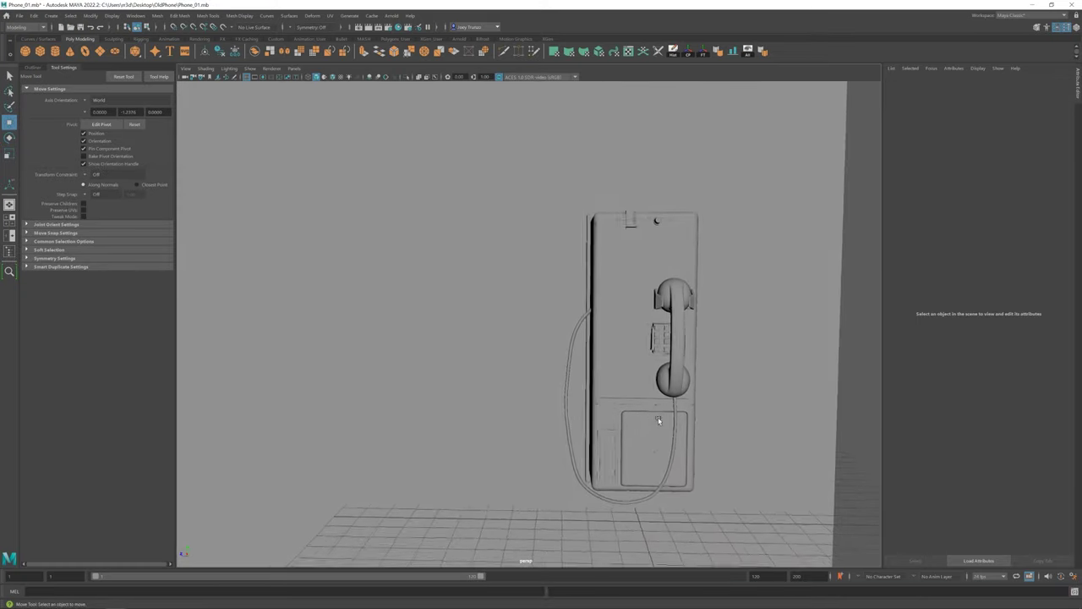
pyautogui.click(477, 360)
pyautogui.scroll(-5, 764, 314)
pyautogui.scroll(3, 333, 253)
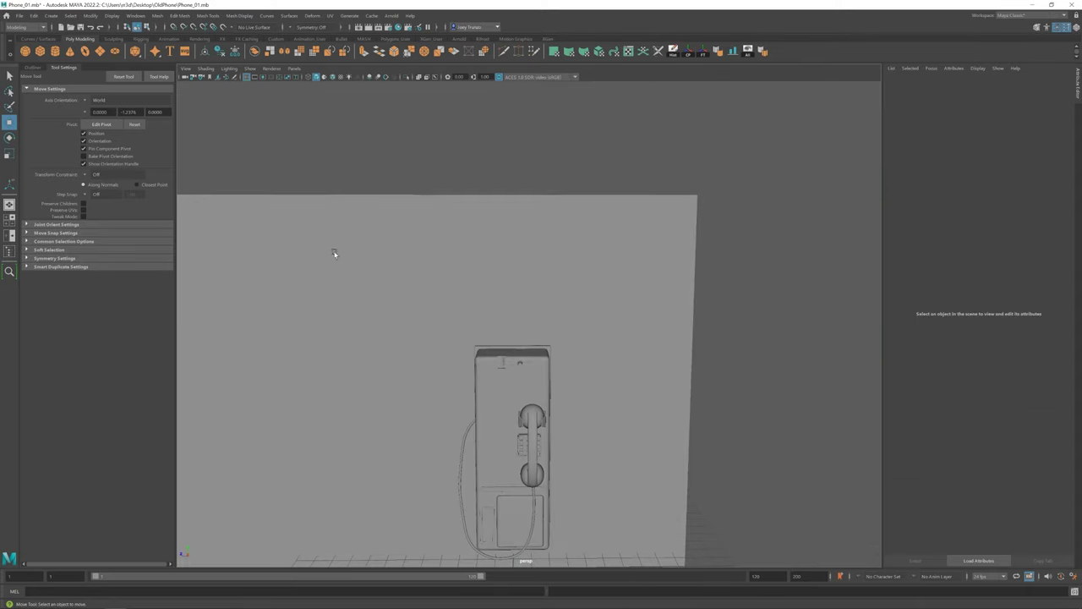
pyautogui.click(333, 254)
pyautogui.press('F9')
pyautogui.click(179, 16)
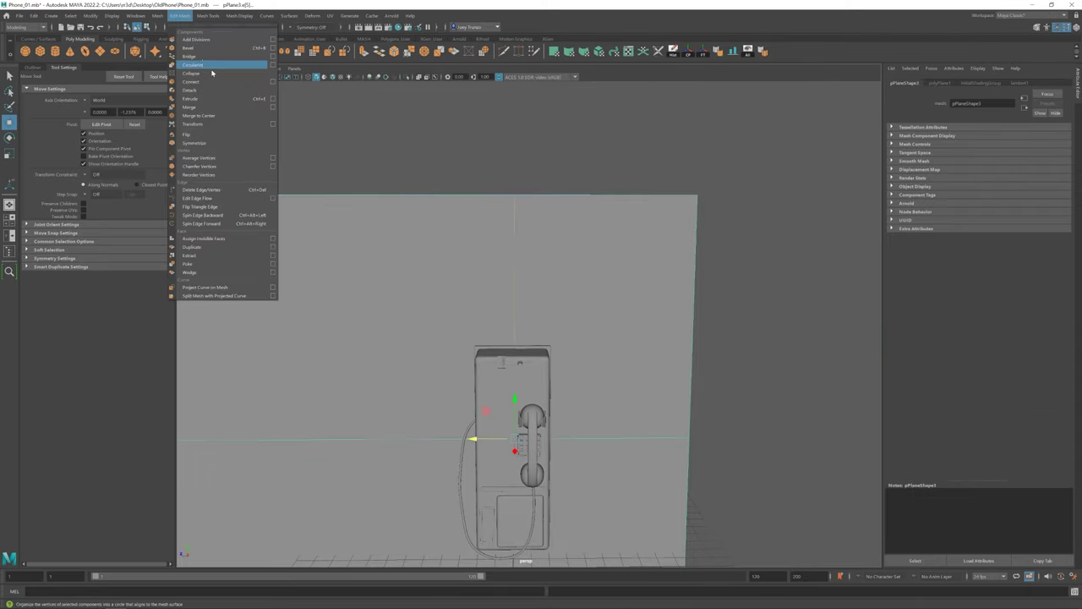
pyautogui.click(198, 64)
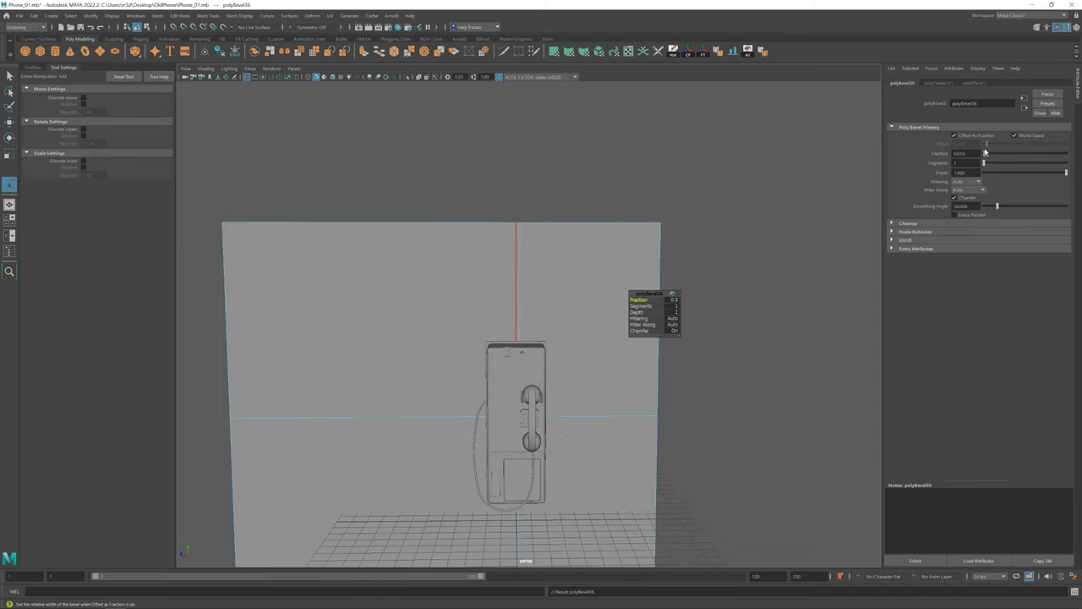
# Step: Extrude the wall edge outward into a strip and append a polygon to it
pyautogui.keyDown('alt'); pyautogui.moveTo(633, 302); pyautogui.dragTo(563, 314); pyautogui.keyUp('alt')
pyautogui.press('w')
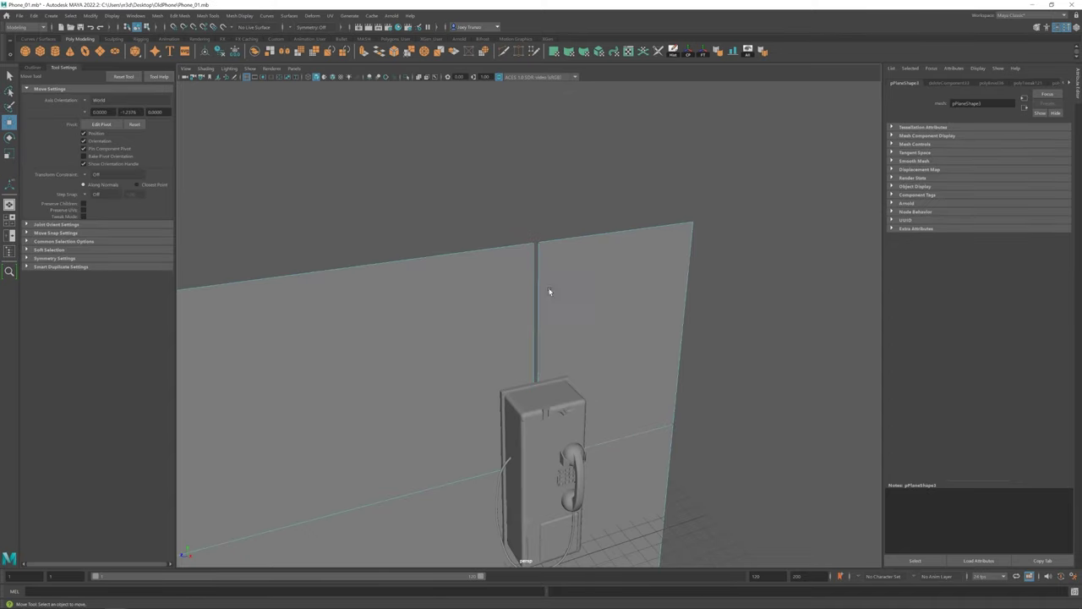
pyautogui.keyDown('alt'); pyautogui.moveTo(534, 273); pyautogui.dragTo(476, 477, button='right'); pyautogui.keyUp('alt')
pyautogui.keyDown('alt'); pyautogui.moveTo(476, 476); pyautogui.dragTo(756, 430); pyautogui.keyUp('alt')
pyautogui.hotkey('ctrl', 'e')
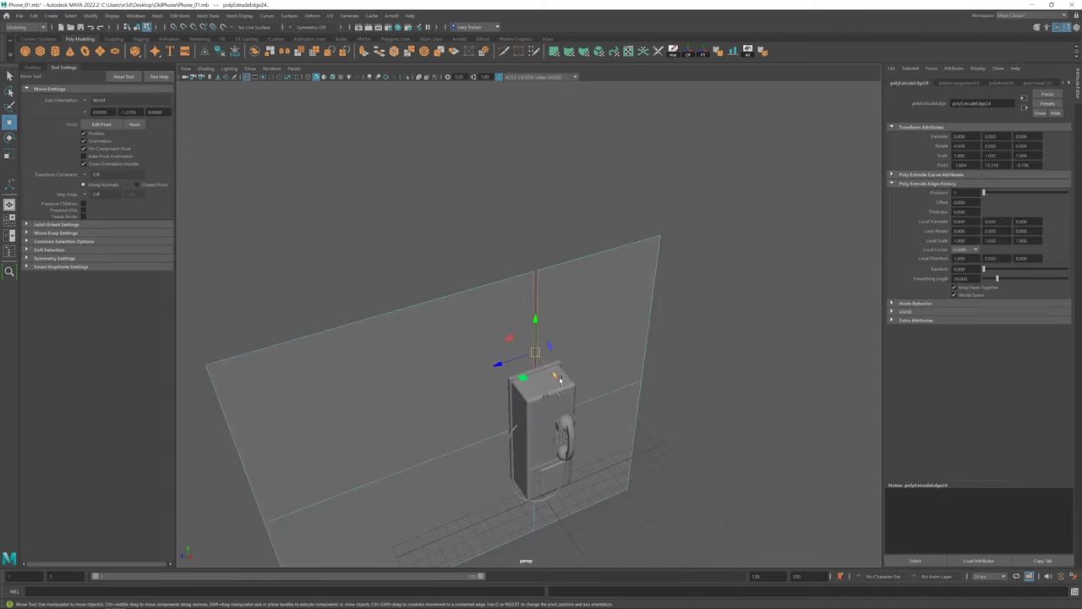
pyautogui.scroll(4, 556, 376)
pyautogui.hotkey('ctrl', '1')
pyautogui.press('f')
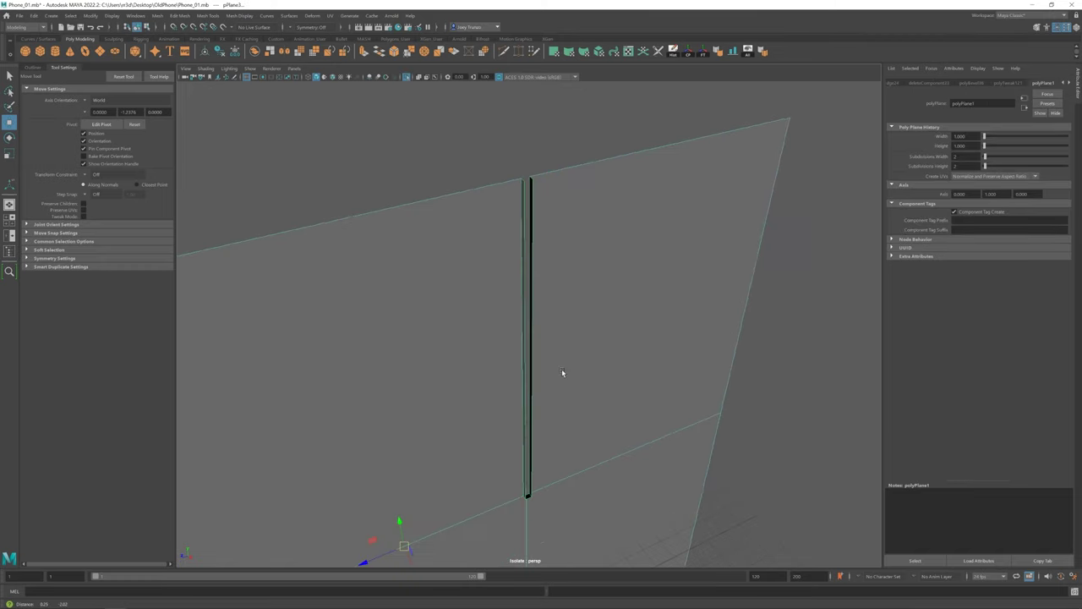
pyautogui.keyDown('shift'); pyautogui.moveTo(563, 372); pyautogui.dragTo(545, 221, button='right'); pyautogui.keyUp('shift')
pyautogui.press('r')
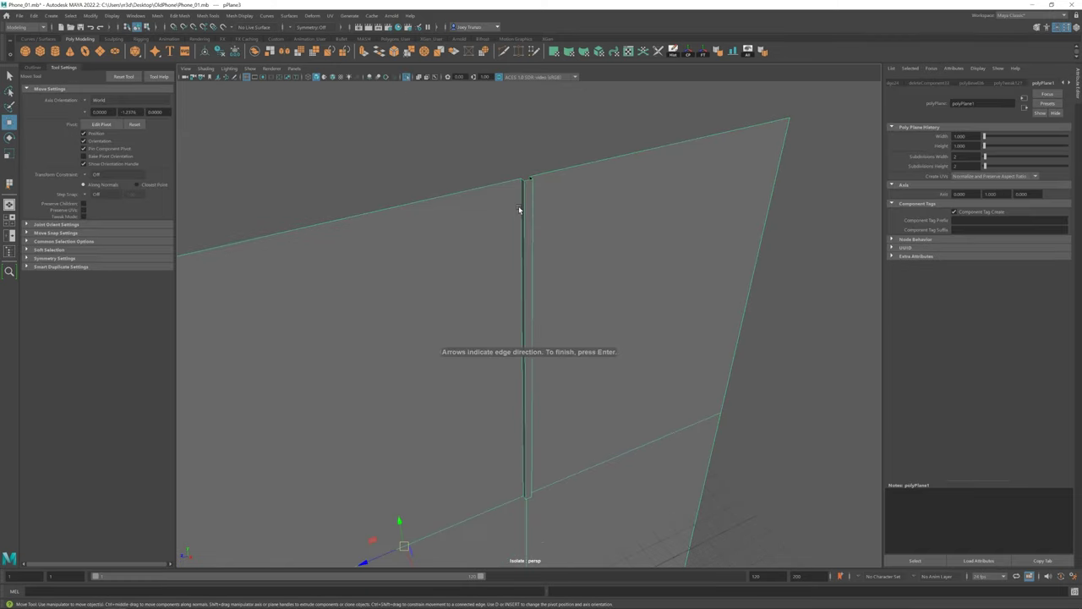
# Step: Bevel the extruded edge twice to round the pipe, then show the whole scene
pyautogui.click(519, 206)
pyautogui.keyDown('alt'); pyautogui.moveTo(520, 267); pyautogui.dragTo(533, 352); pyautogui.keyUp('alt')
pyautogui.hotkey('ctrl', 'b')
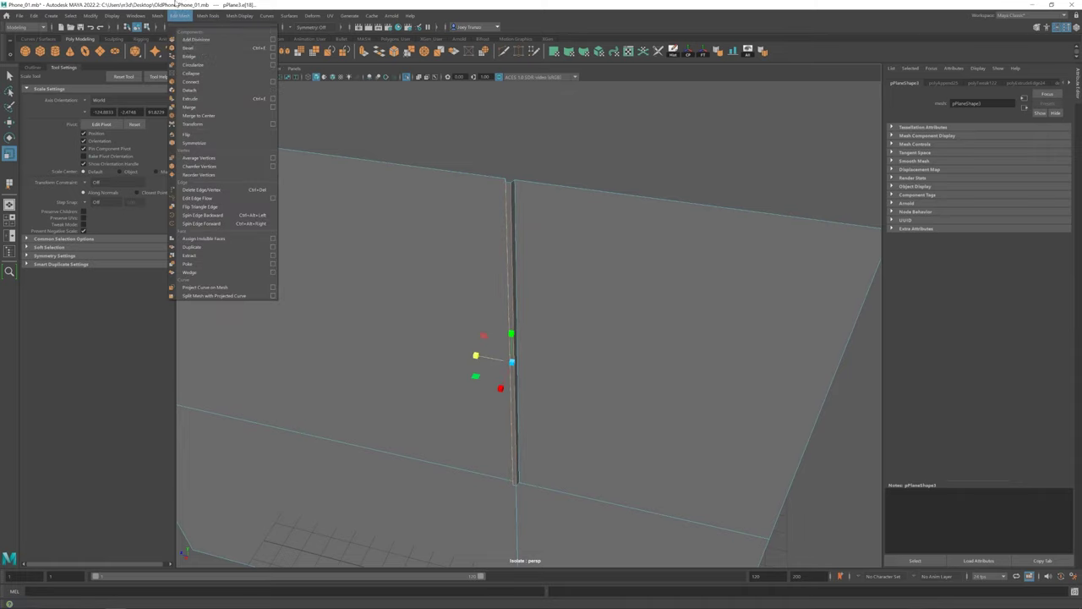
pyautogui.keyDown('alt'); pyautogui.moveTo(576, 230); pyautogui.dragTo(515, 220); pyautogui.keyUp('alt')
pyautogui.click(514, 220)
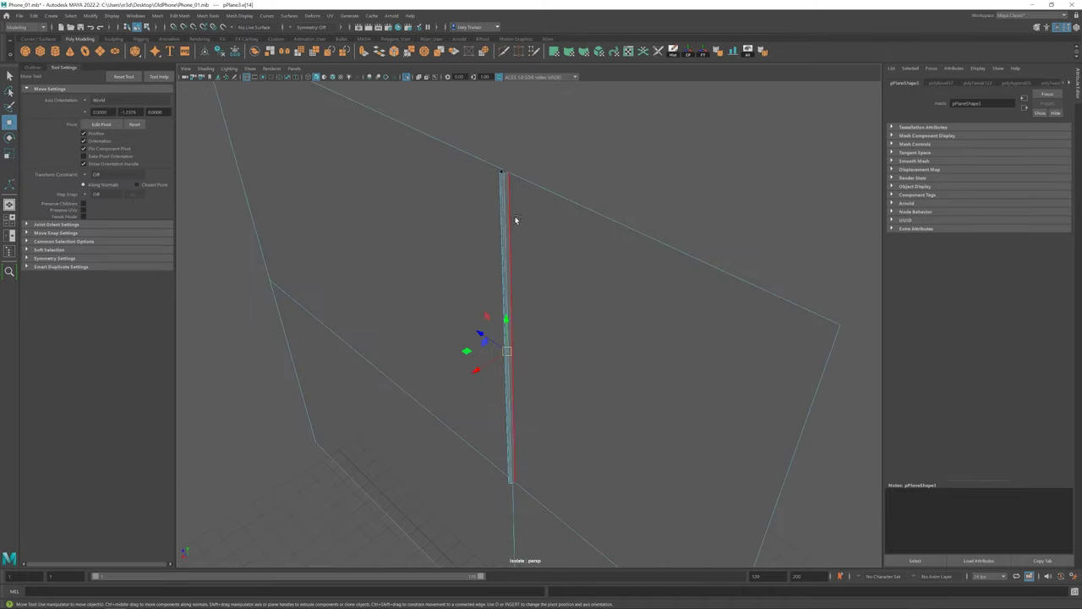
pyautogui.hotkey('ctrl', 'b')
pyautogui.press('5')
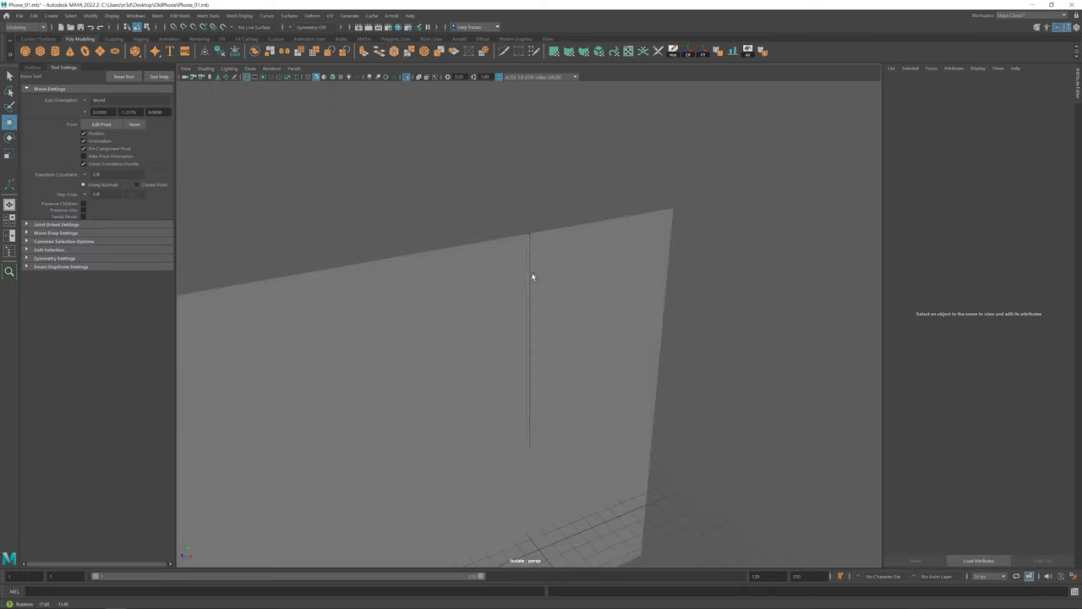
pyautogui.moveTo(556, 291); pyautogui.dragTo(618, 198, button='right')
pyautogui.press('w')
# Step: Select the pipe's top vertices and move them to stretch the pipe upward
pyautogui.keyDown('alt'); pyautogui.moveTo(415, 195); pyautogui.dragTo(497, 285); pyautogui.keyUp('alt')
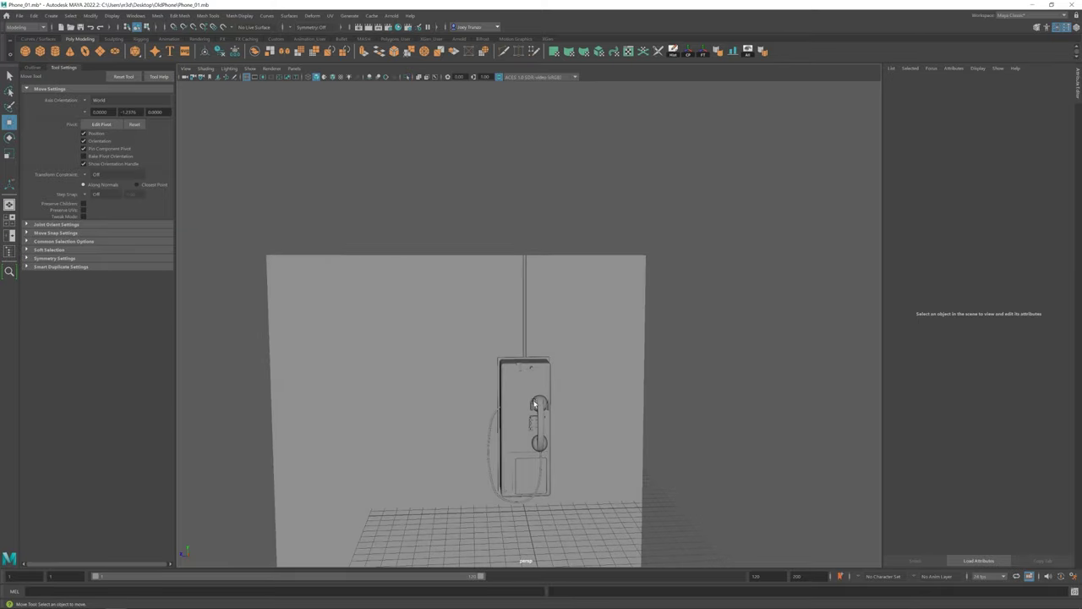
pyautogui.click(520, 254)
pyautogui.press('f')
pyautogui.moveTo(500, 229); pyautogui.dragTo(459, 225, button='right')
pyautogui.press('r')
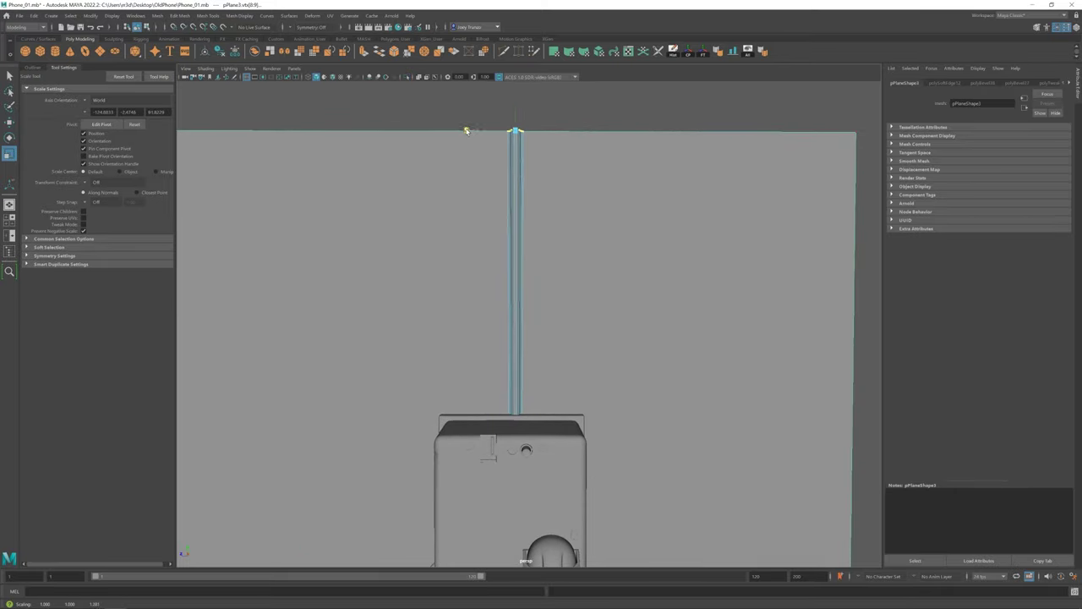
pyautogui.moveTo(466, 133)
pyautogui.keyDown('alt'); pyautogui.mouseDown()
pyautogui.moveTo(437, 211)
pyautogui.moveTo(466, 404)
pyautogui.moveTo(365, 344)
pyautogui.mouseUp(); pyautogui.keyUp('alt')
pyautogui.hotkey('ctrl', 'z')
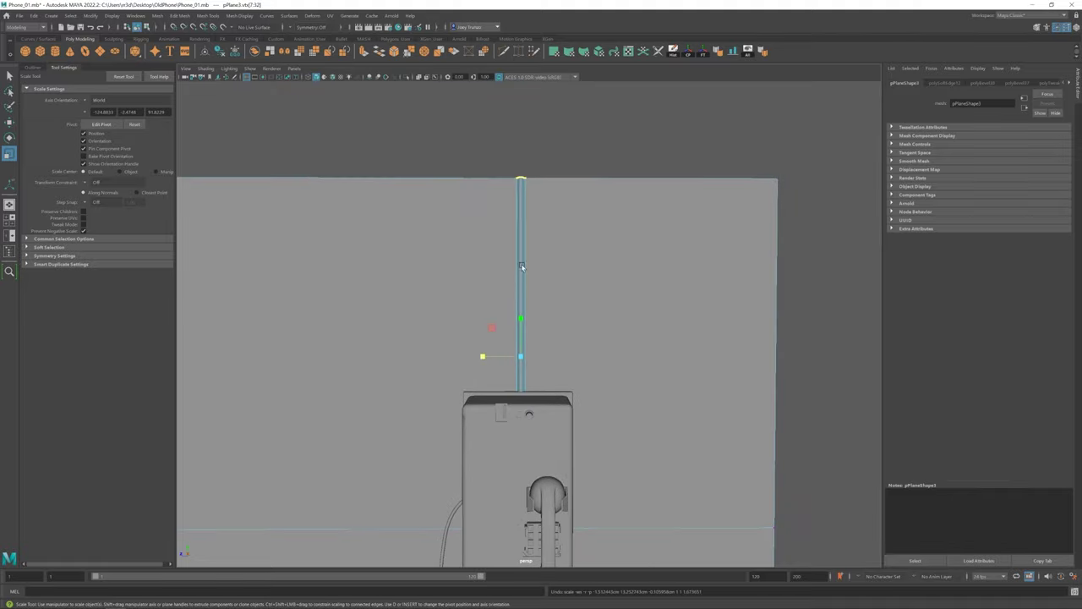
pyautogui.press('w')
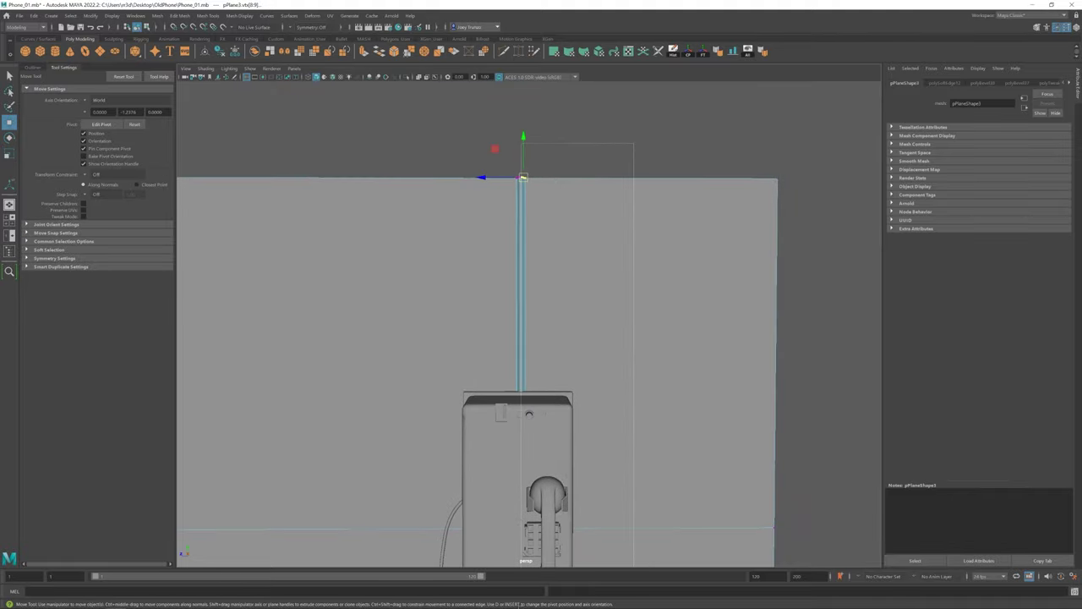
pyautogui.moveTo(524, 177); pyautogui.dragTo(483, 355)
# Step: Adjust the pipe's top vertex so it meets the wall's top edge, then review
pyautogui.click(618, 155)
pyautogui.scroll(-5, 618, 154)
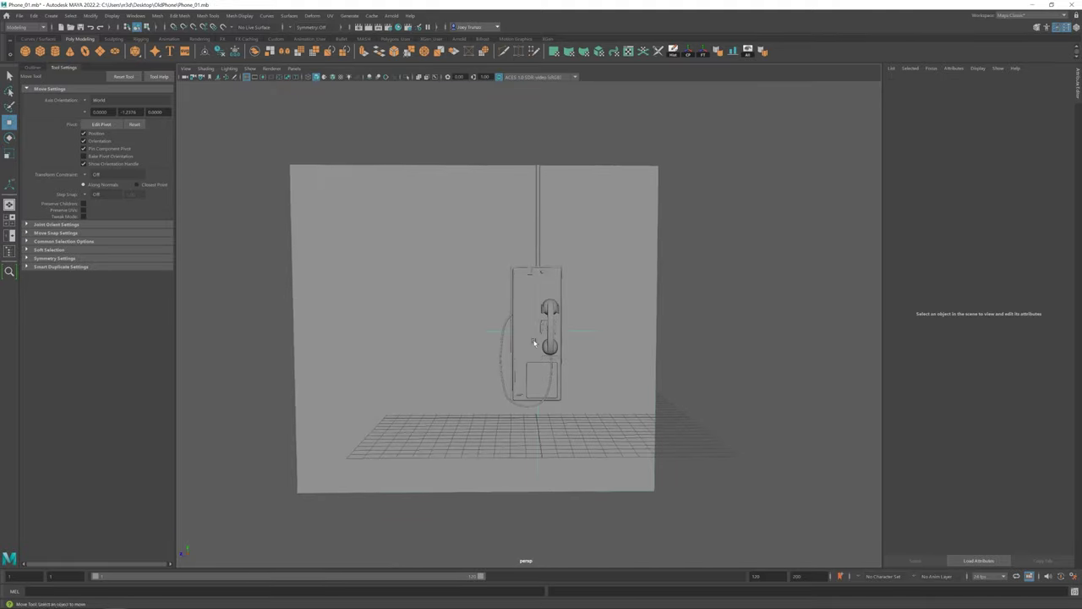
pyautogui.moveTo(459, 251); pyautogui.dragTo(415, 251, button='right')
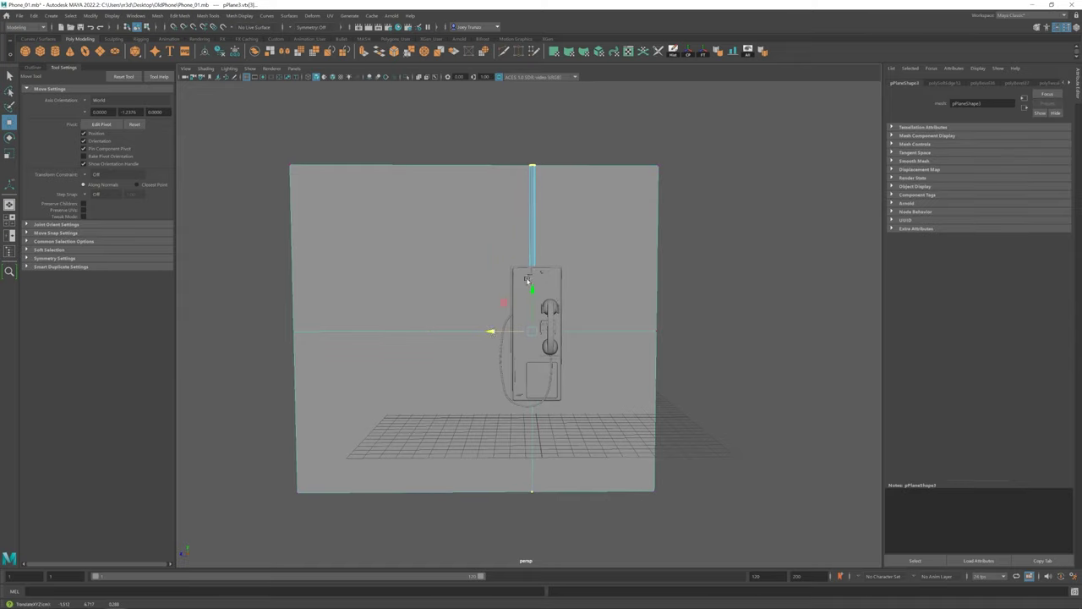
pyautogui.click(660, 315)
pyautogui.scroll(3, 626, 353)
pyautogui.scroll(3, 715, 387)
pyautogui.scroll(3, 756, 402)
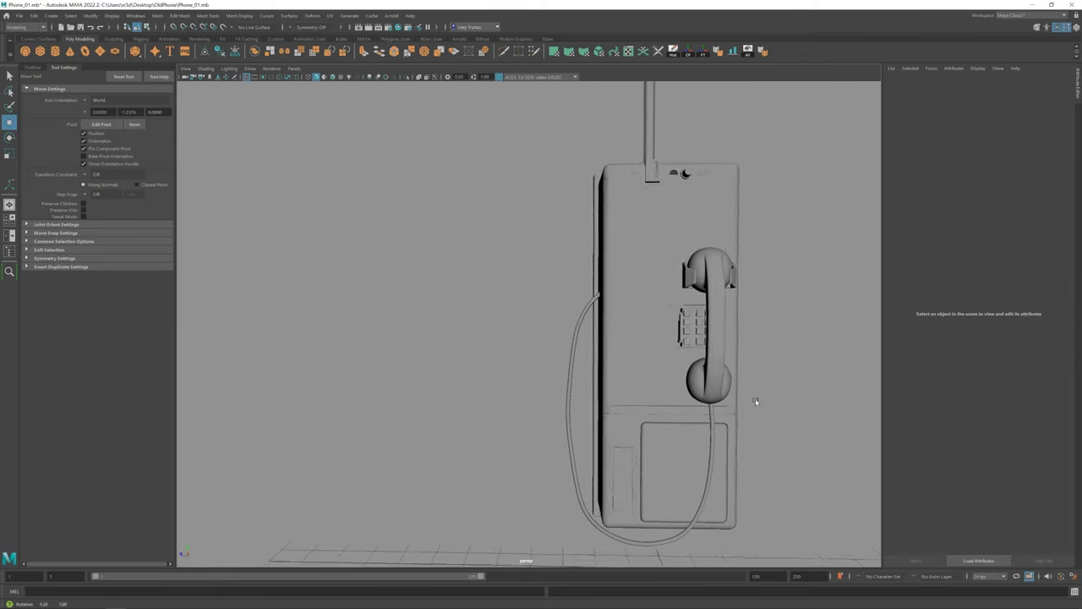
pyautogui.scroll(-3, 756, 402)
pyautogui.scroll(-3, 708, 394)
pyautogui.click(437, 333)
pyautogui.scroll(-5, 600, 416)
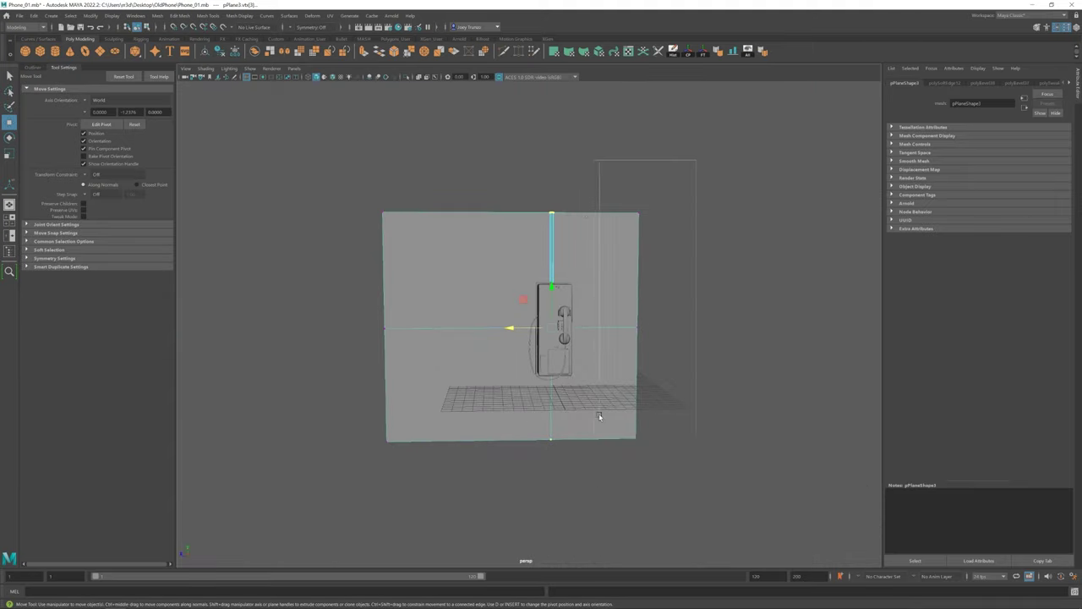
pyautogui.click(602, 290)
pyautogui.moveTo(601, 290)
pyautogui.keyDown('alt'); pyautogui.mouseDown()
pyautogui.moveTo(631, 255)
pyautogui.moveTo(745, 317)
pyautogui.mouseUp(); pyautogui.keyUp('alt')
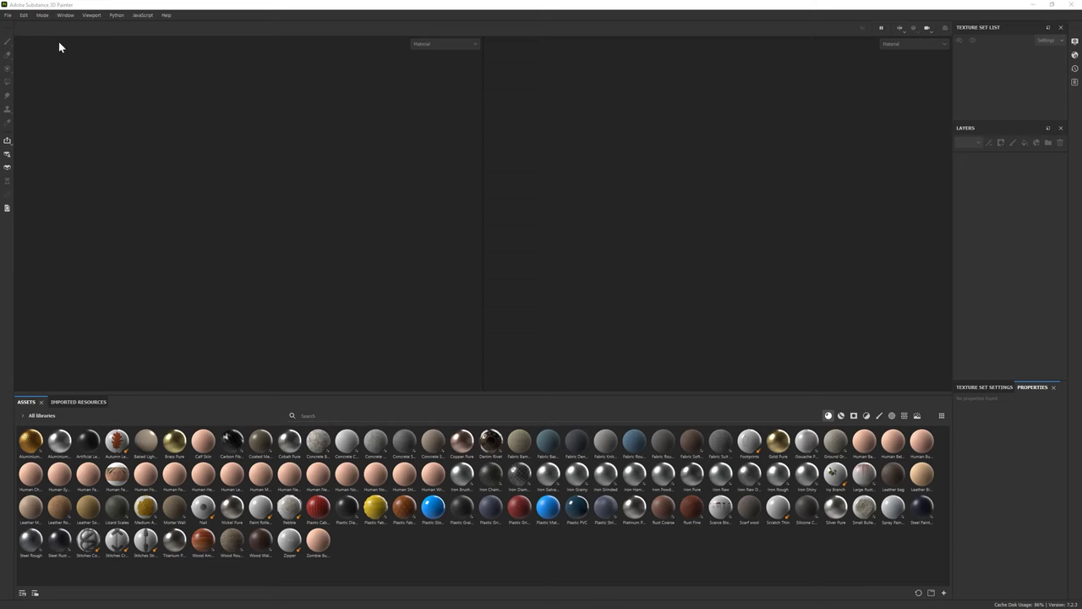
# Step: Start a new Substance 3D Painter project with the payphone mesh
pyautogui.click(7, 14)
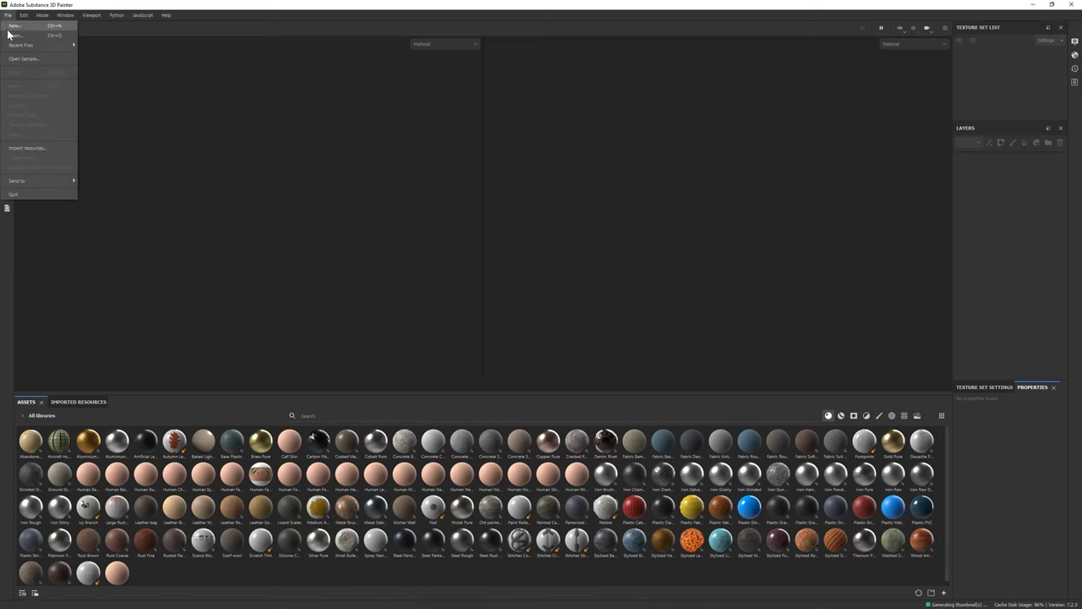
pyautogui.click(18, 33)
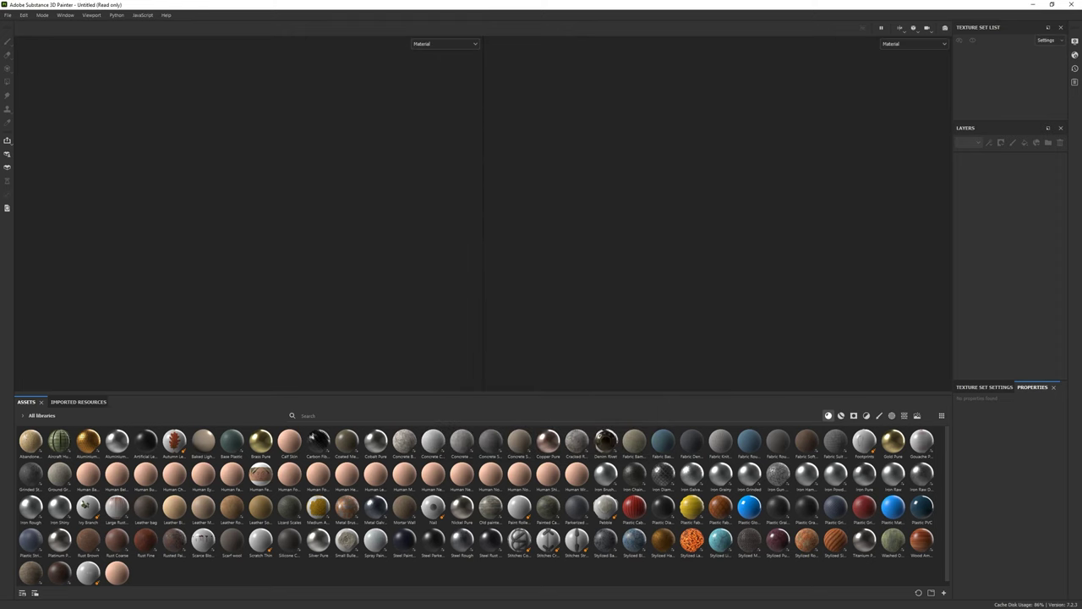
pyautogui.moveTo(316, 237)
pyautogui.keyDown('alt'); pyautogui.mouseDown()
pyautogui.moveTo(423, 357)
pyautogui.moveTo(356, 328)
pyautogui.mouseUp(); pyautogui.keyUp('alt')
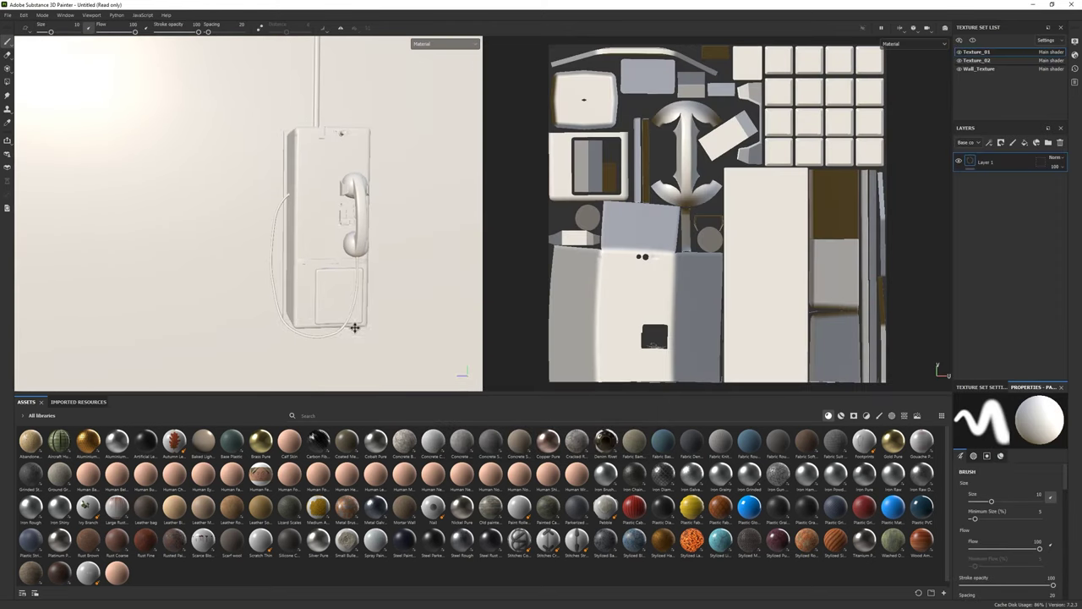
pyautogui.scroll(3, 355, 328)
# Step: Bake mesh maps from Texture Set Settings at the chosen output size
pyautogui.click(969, 388)
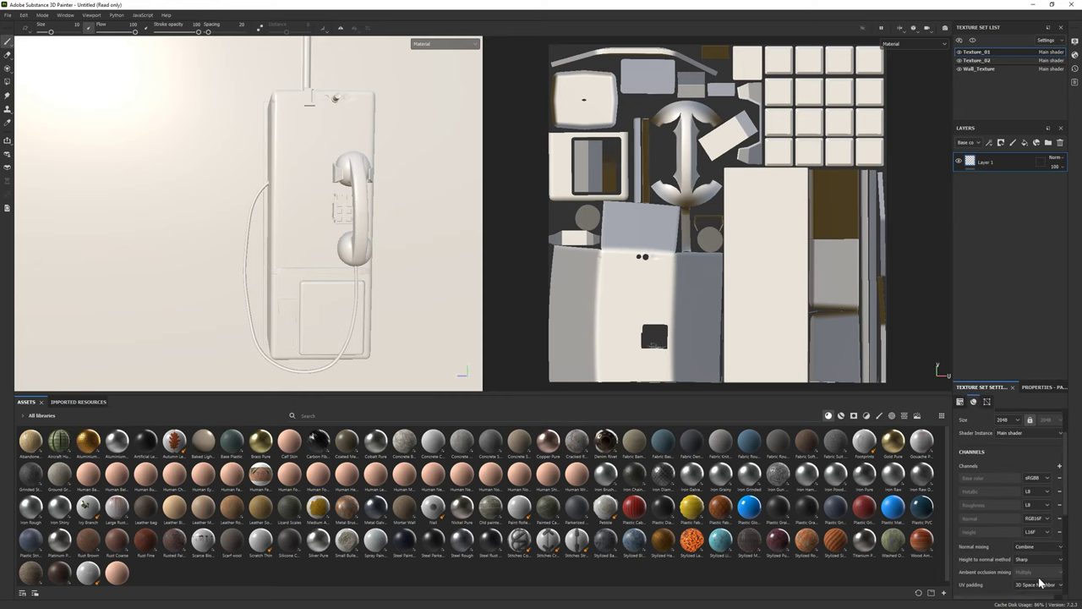
pyautogui.click(1040, 542)
pyautogui.click(411, 161)
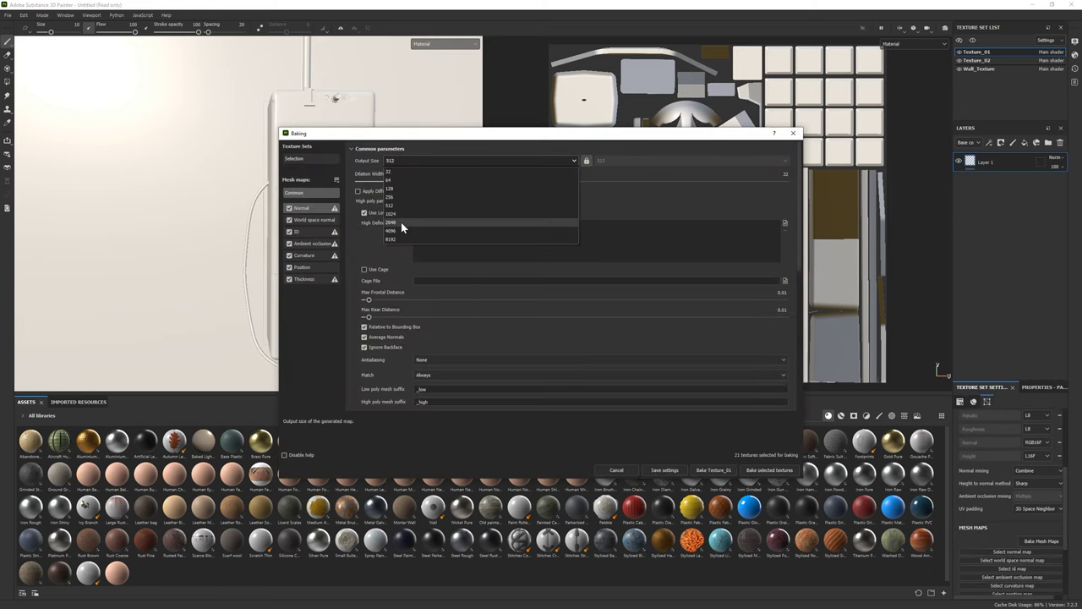
pyautogui.click(399, 225)
pyautogui.click(769, 471)
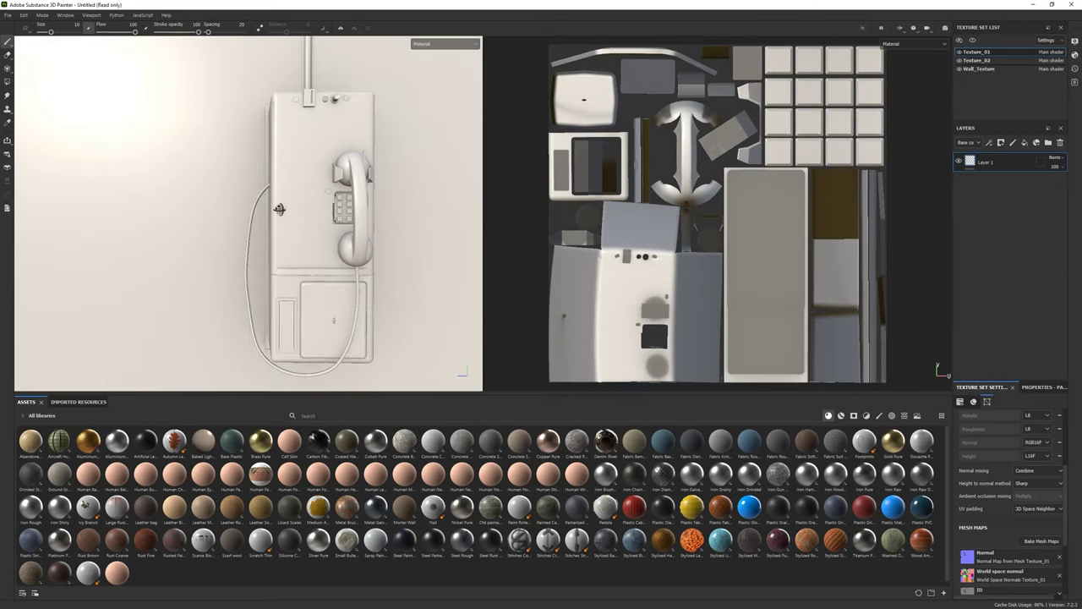
pyautogui.keyDown('alt'); pyautogui.moveTo(279, 208); pyautogui.dragTo(271, 211); pyautogui.keyUp('alt')
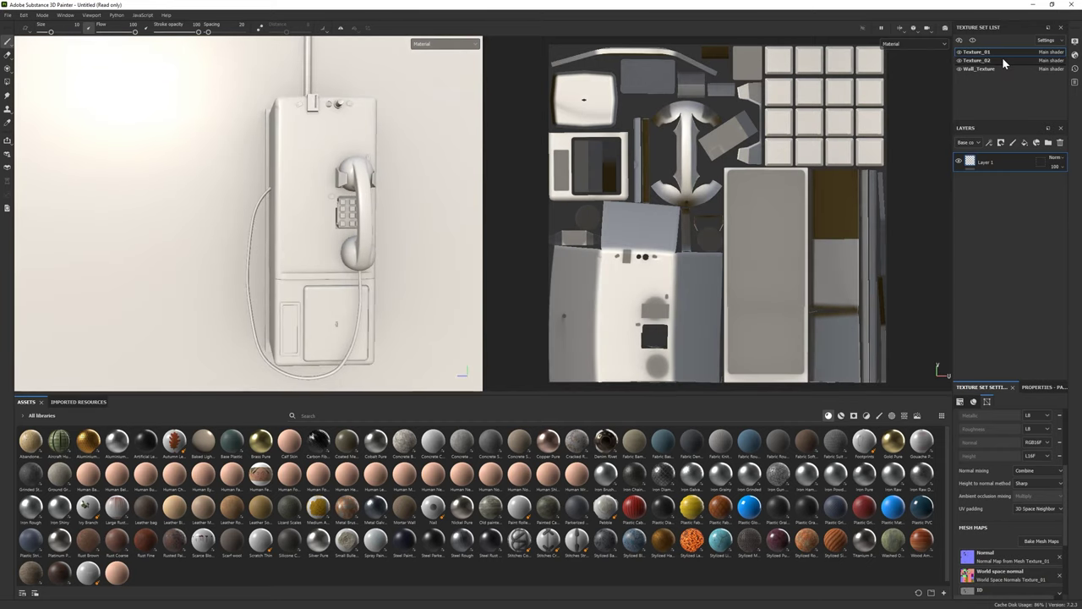
# Step: Show only the phone's texture set and make the Base layer's colour red
pyautogui.click(973, 40)
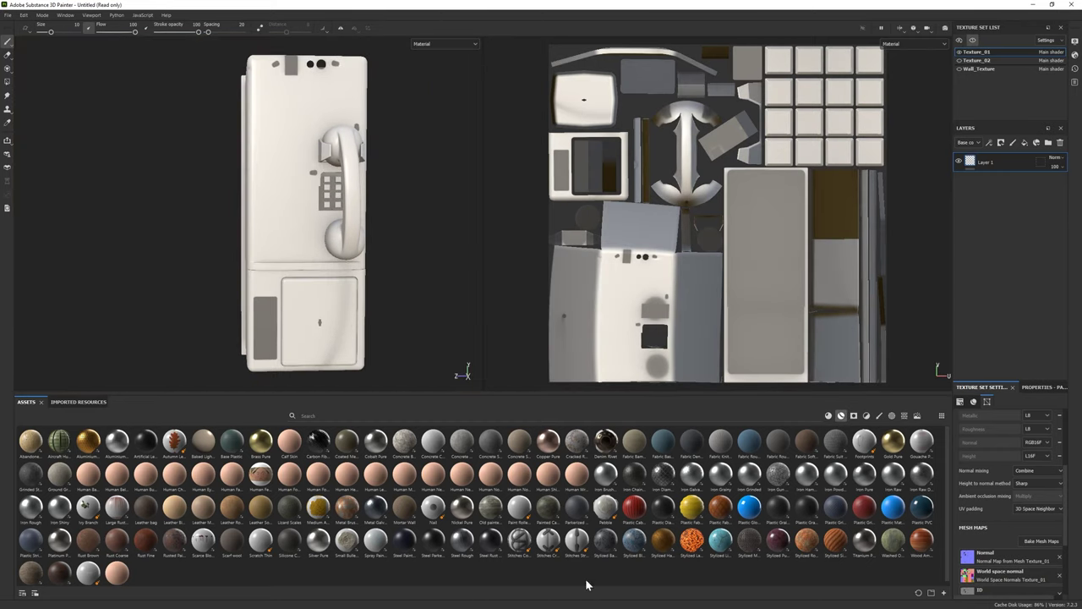
pyautogui.scroll(-5, 598, 567)
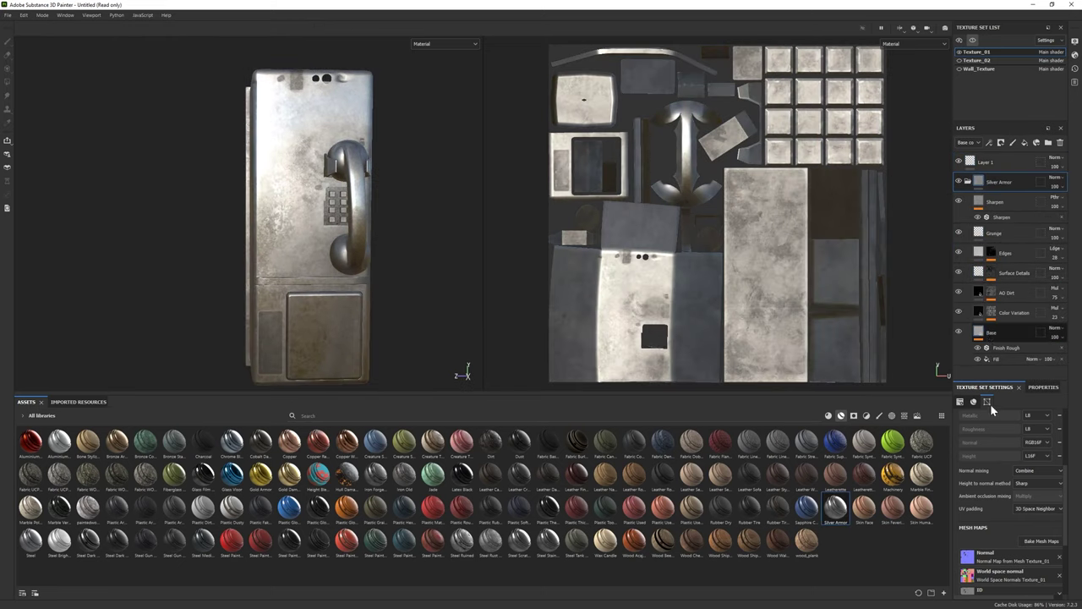
pyautogui.click(998, 358)
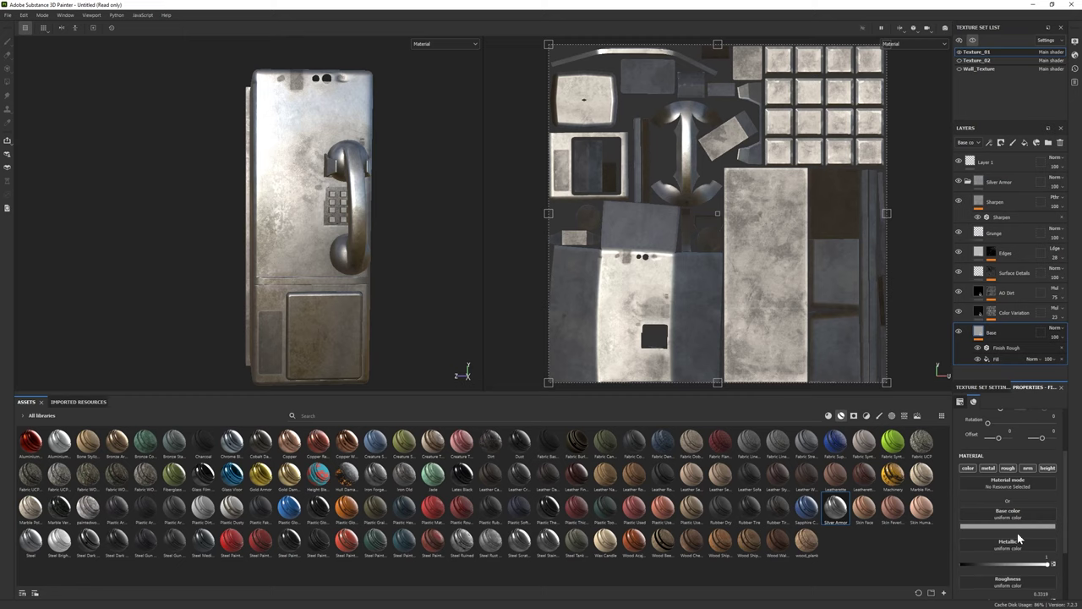
pyautogui.click(1006, 526)
pyautogui.moveTo(1054, 499); pyautogui.dragTo(1054, 450)
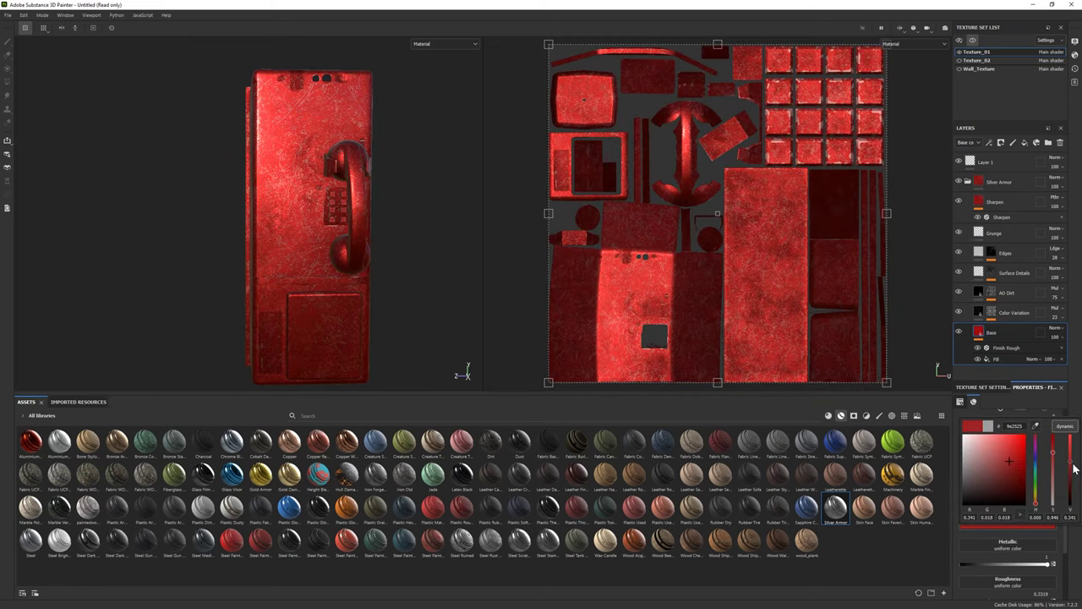
# Step: Hide the AO Dirt layer, inspect the Edges grunge mask, and darken the Base paint red
pyautogui.scroll(-2, 989, 547)
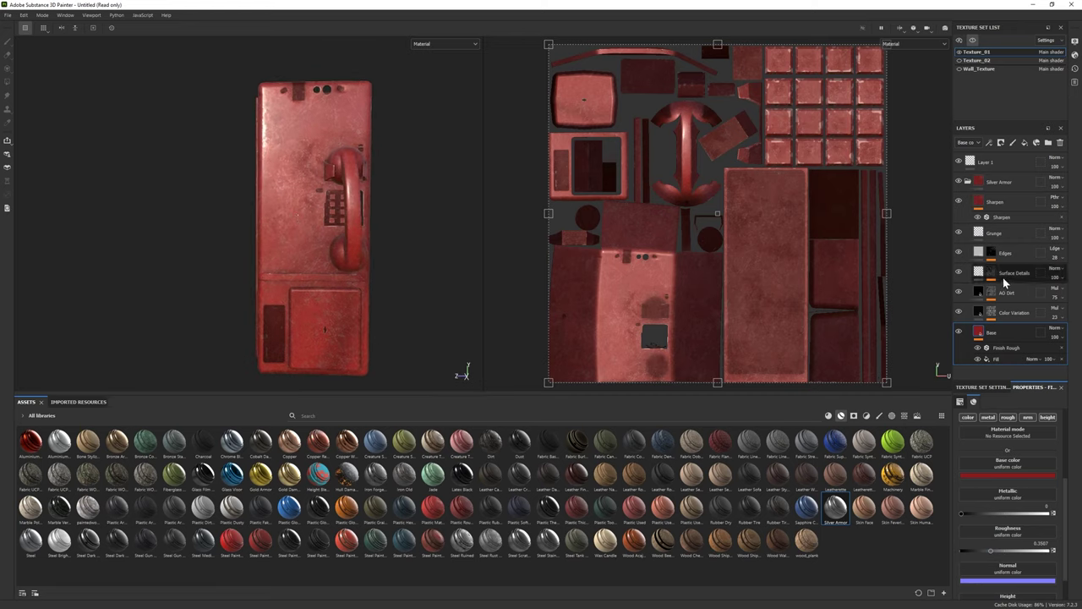
pyautogui.click(959, 292)
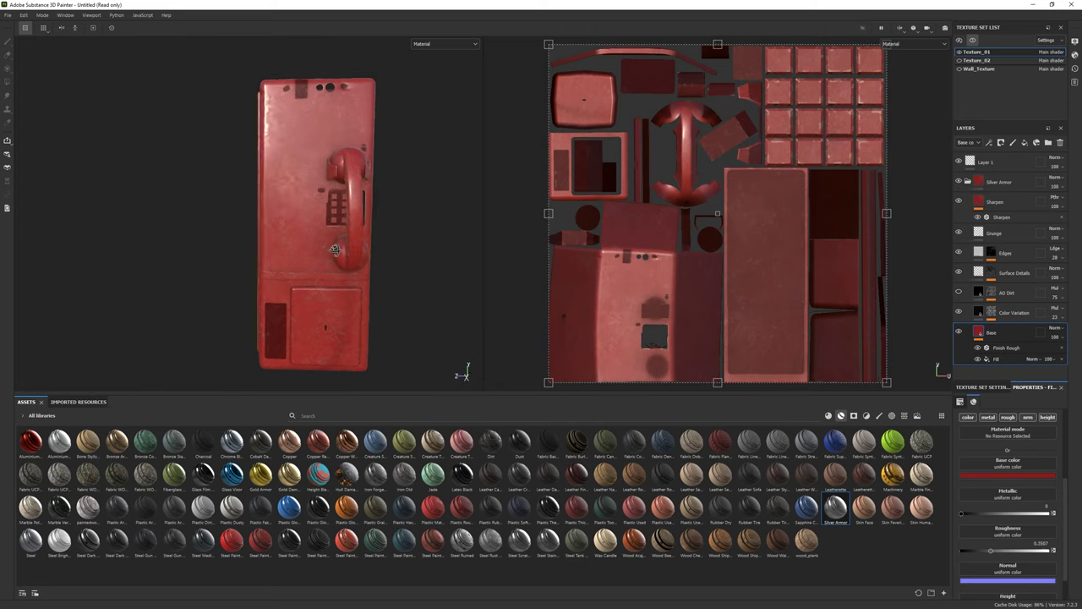
pyautogui.click(1012, 254)
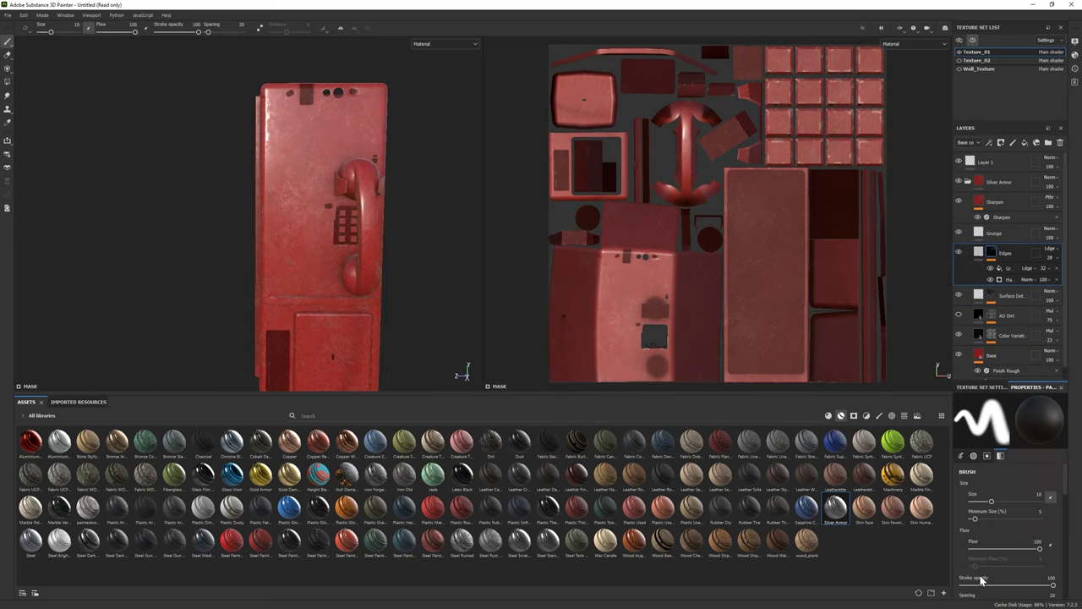
pyautogui.click(1008, 269)
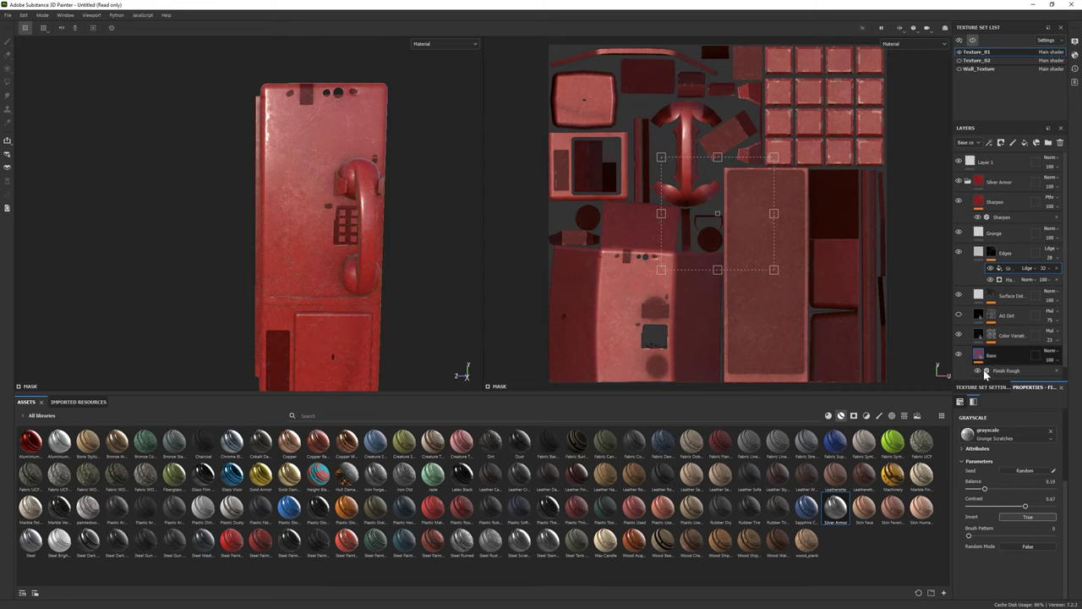
pyautogui.click(984, 358)
pyautogui.click(1019, 487)
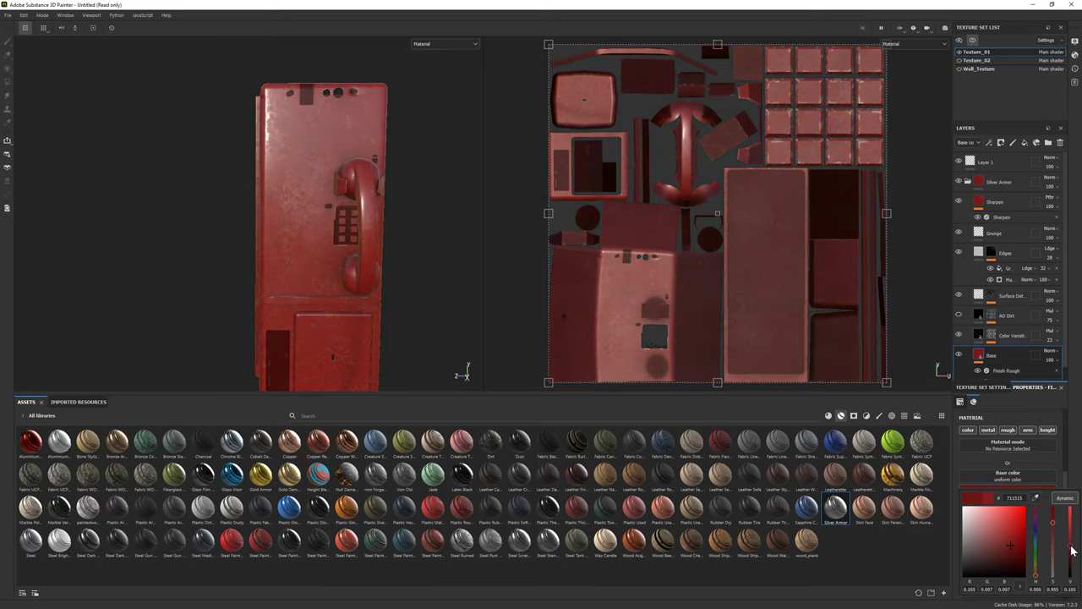
pyautogui.click(892, 416)
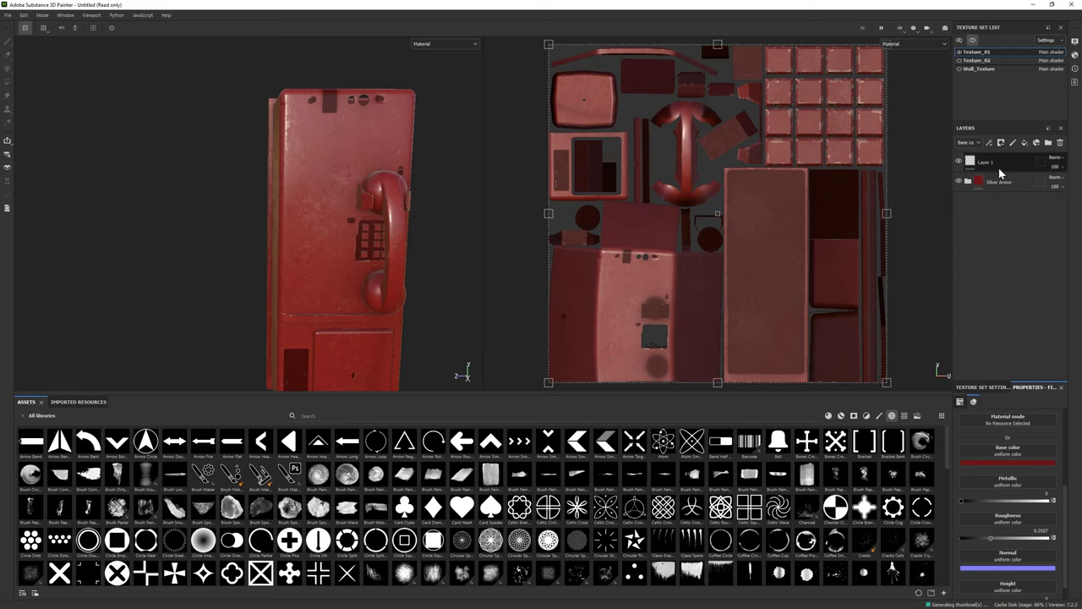
# Step: Add a Rusted Painted Metal layer, delete it as misplaced, and expand the Silver Armor folder
pyautogui.click(829, 416)
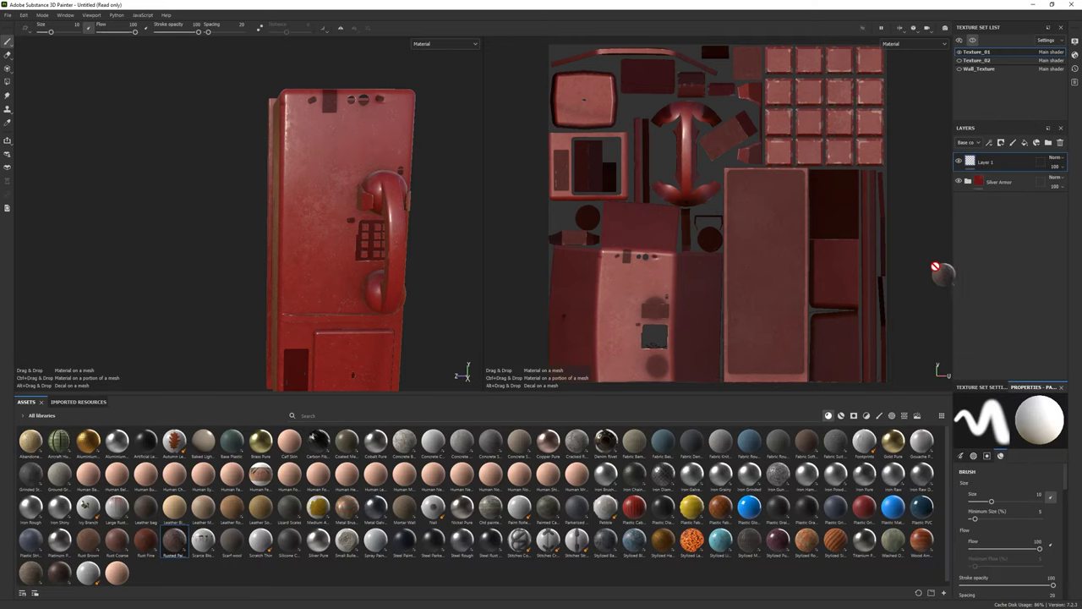
pyautogui.moveTo(999, 172); pyautogui.dragTo(1001, 177)
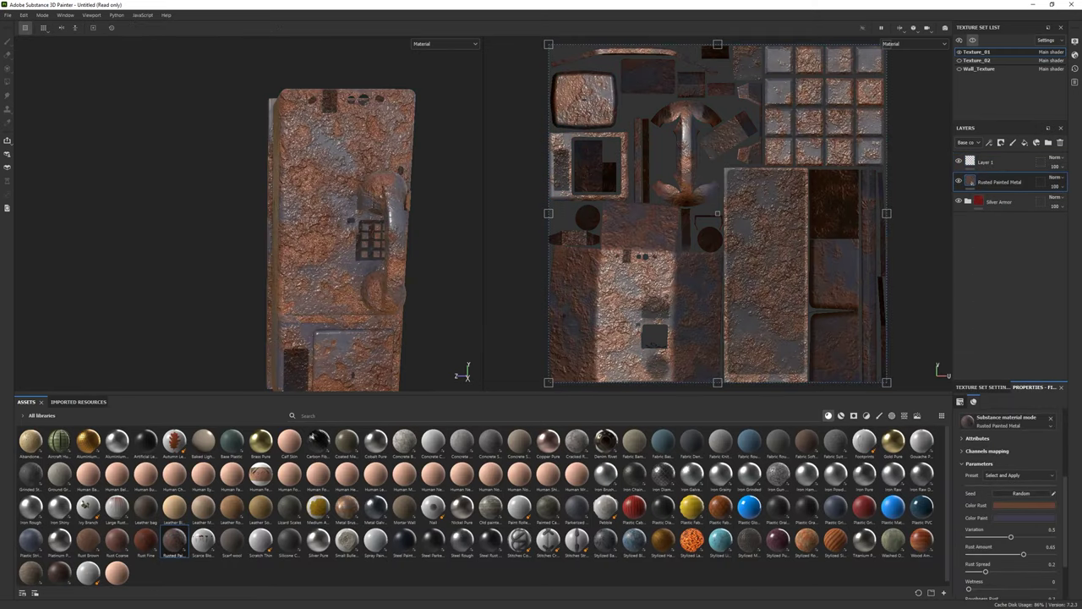
pyautogui.click(880, 415)
pyautogui.click(893, 415)
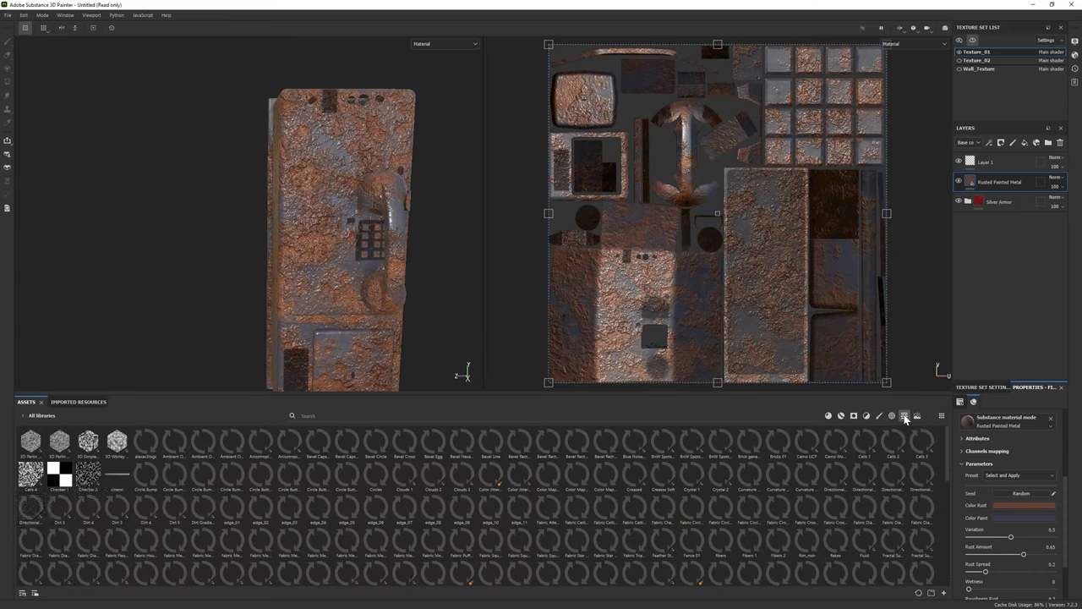
pyautogui.click(855, 415)
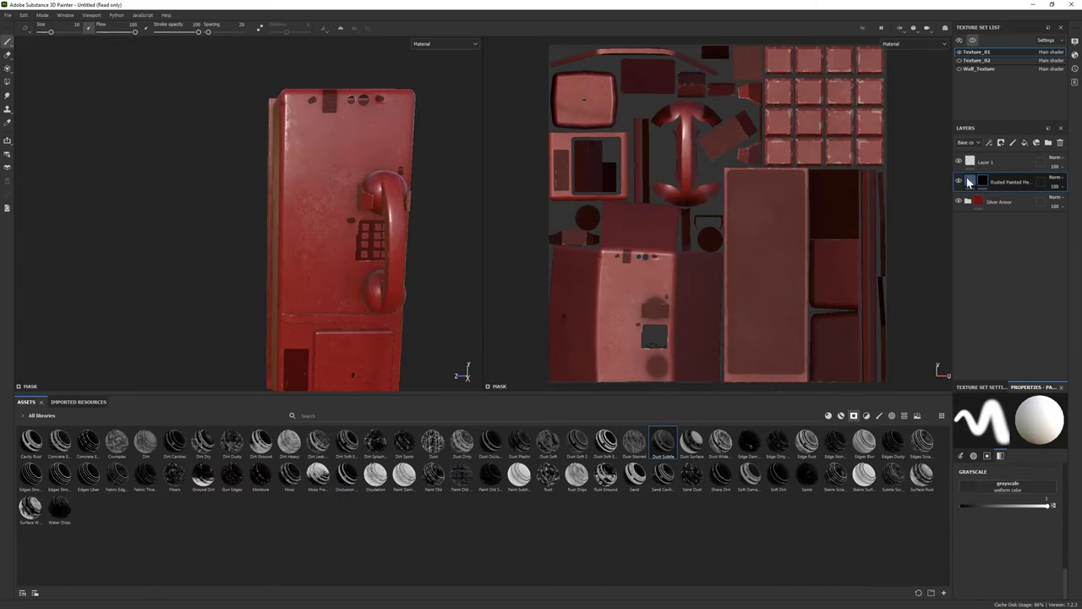
pyautogui.click(969, 181)
pyautogui.press('Delete')
pyautogui.click(969, 182)
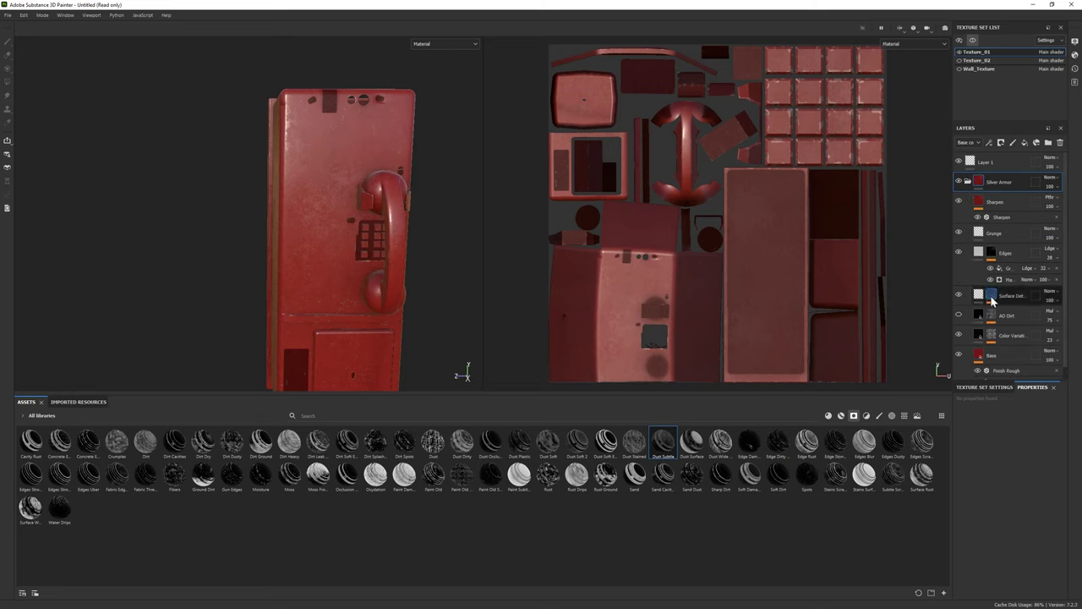
pyautogui.scroll(-1, 994, 301)
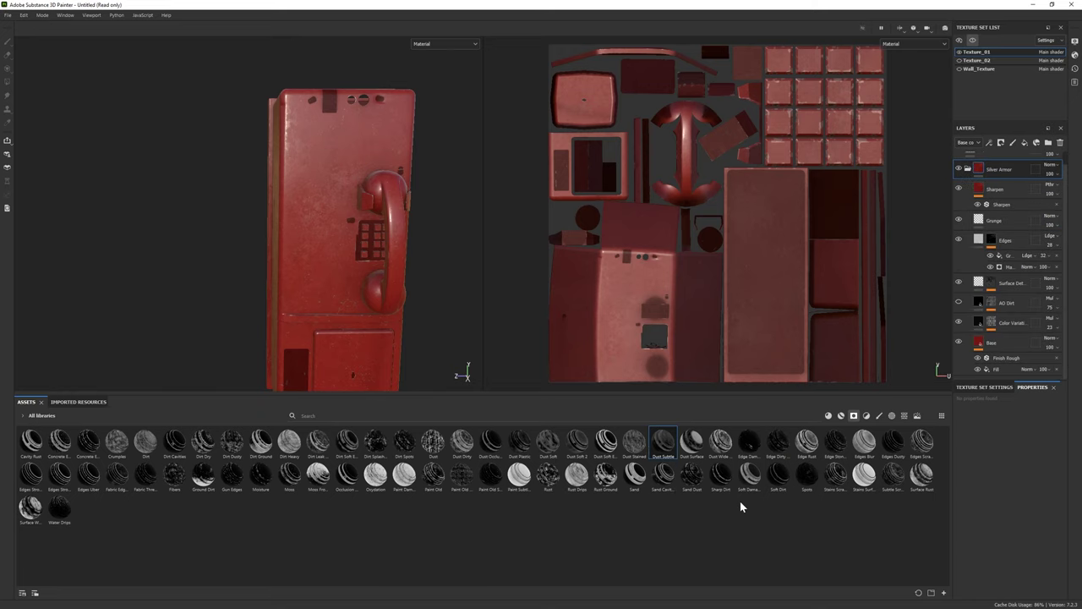
# Step: Add Rusted Painted Metal above Base with a Dirt Leak mask and near-black rust colour
pyautogui.click(828, 415)
pyautogui.moveTo(996, 340); pyautogui.dragTo(998, 341)
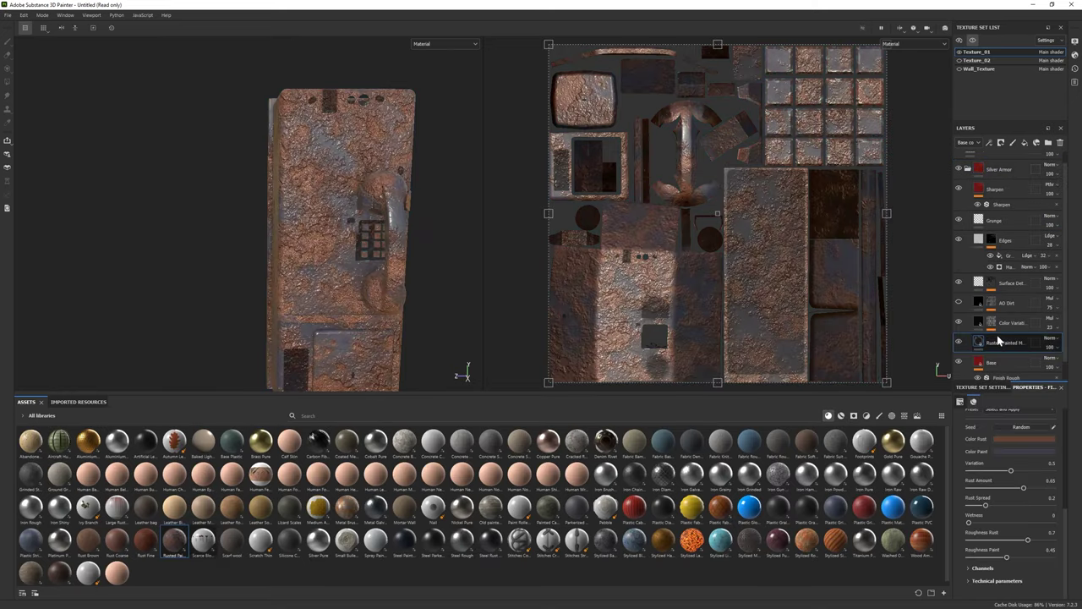
pyautogui.moveTo(863, 441)
pyautogui.click(853, 416)
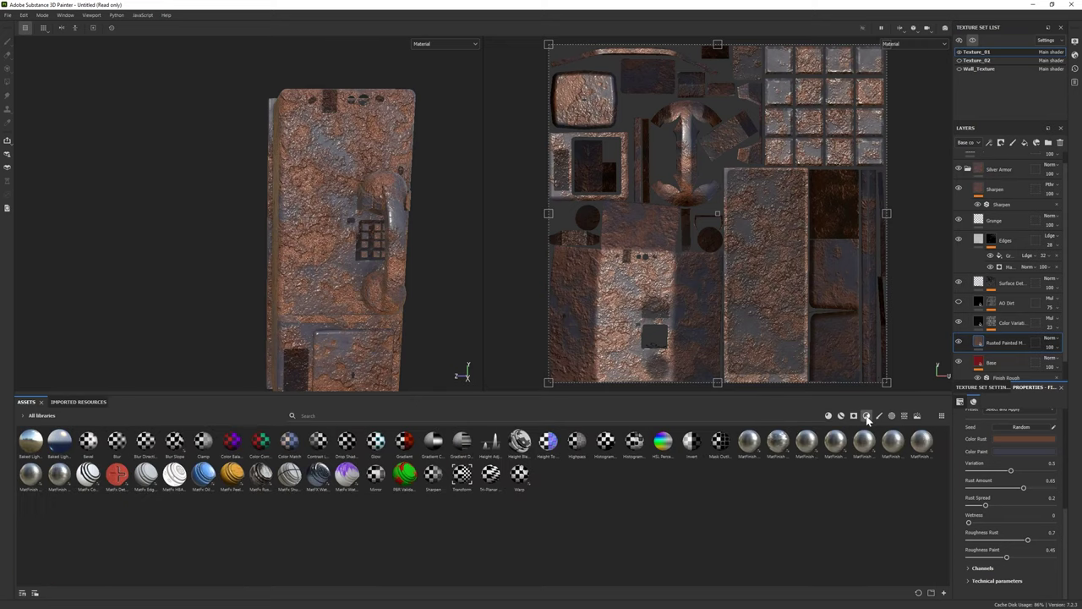
pyautogui.moveTo(318, 441); pyautogui.dragTo(996, 343)
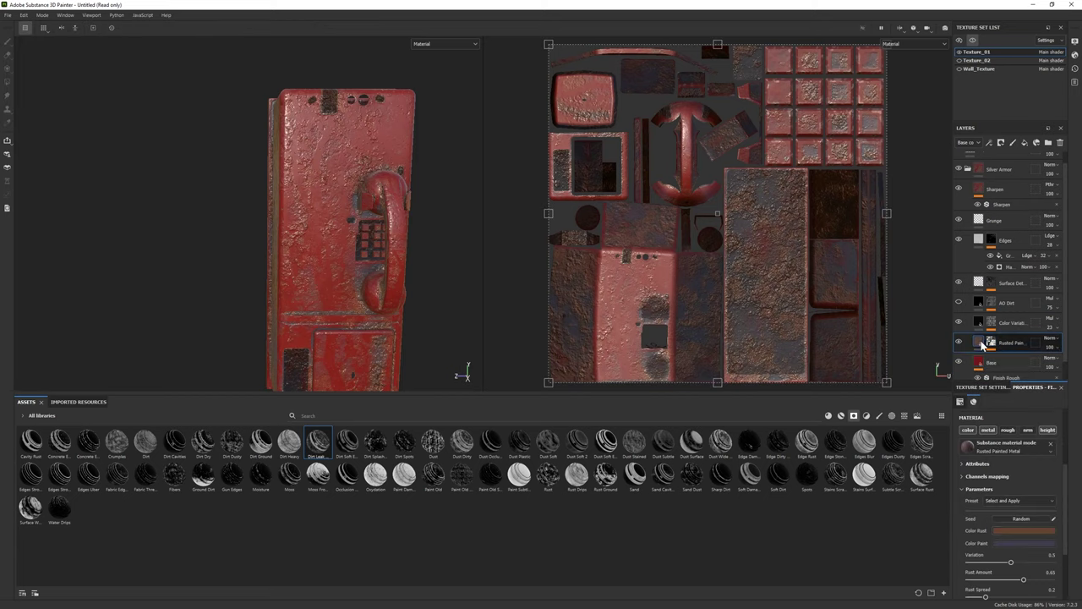
pyautogui.click(1015, 533)
pyautogui.click(969, 513)
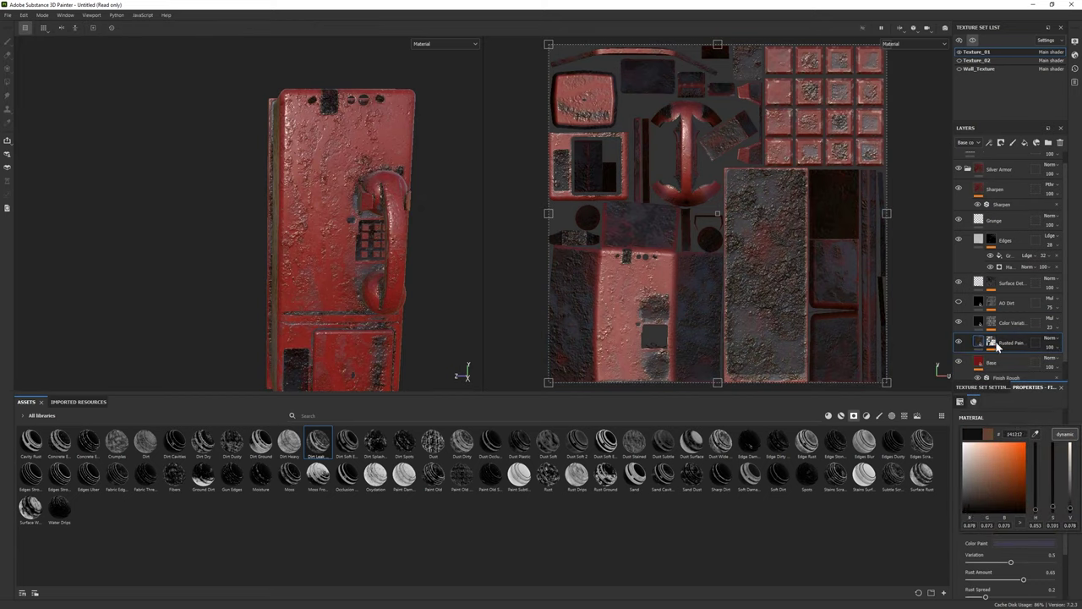
# Step: Apply the Moisture smart mask to the rust layer instead
pyautogui.click(998, 343)
pyautogui.click(1003, 489)
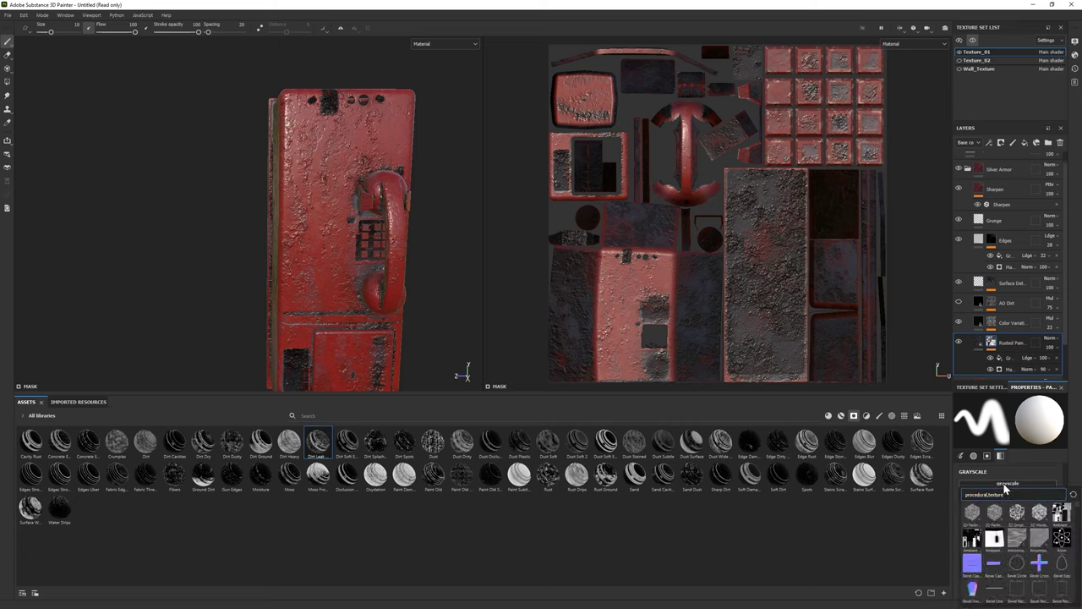
pyautogui.scroll(-1, 1015, 346)
pyautogui.click(980, 322)
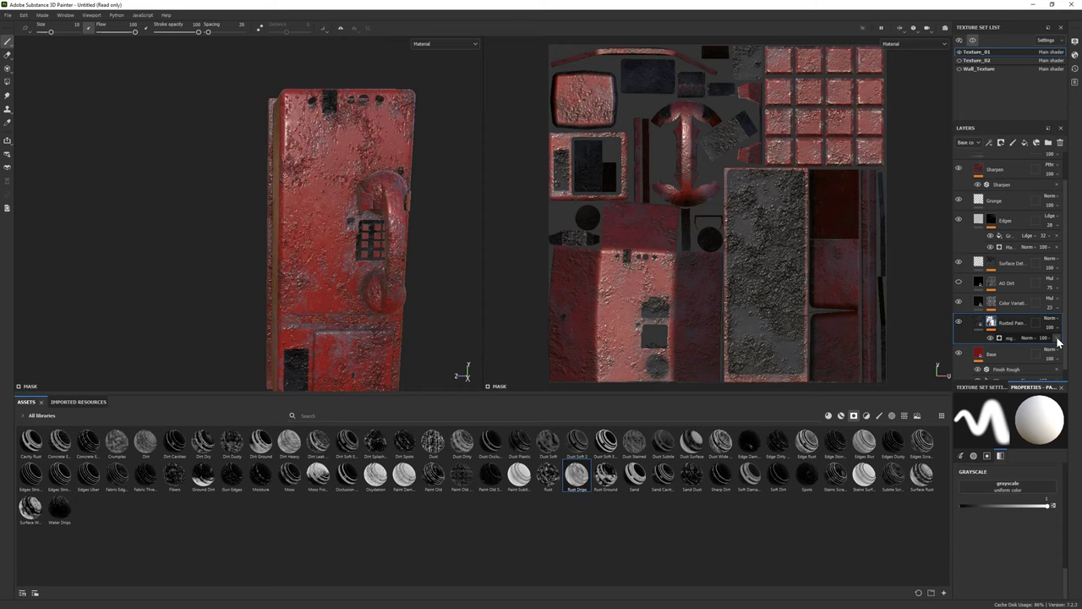
pyautogui.moveTo(951, 372)
pyautogui.mouseDown()
pyautogui.moveTo(260, 476)
pyautogui.moveTo(998, 343)
pyautogui.mouseUp()
# Step: Apply Dirt Splash to the Rust Fine mask and adjust its grunge balance
pyautogui.click(232, 476)
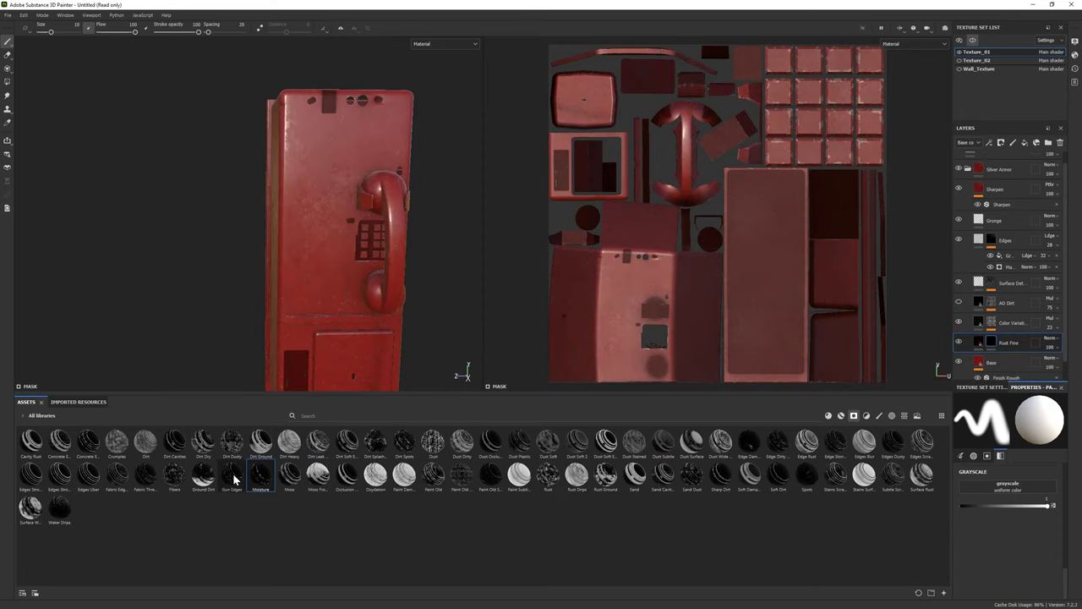
pyautogui.moveTo(381, 452); pyautogui.dragTo(1007, 342)
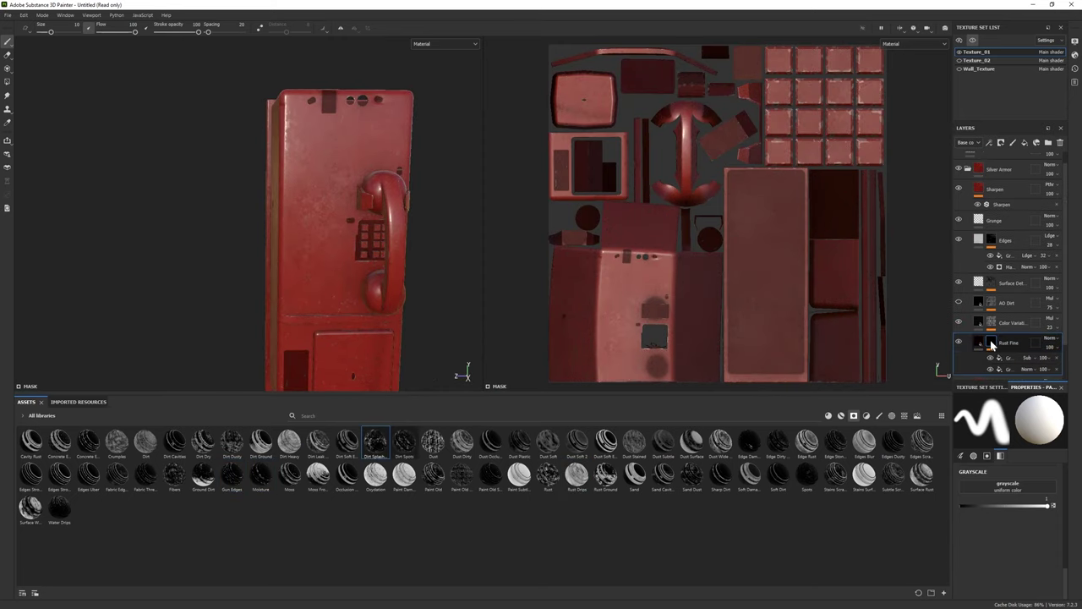
pyautogui.click(1019, 359)
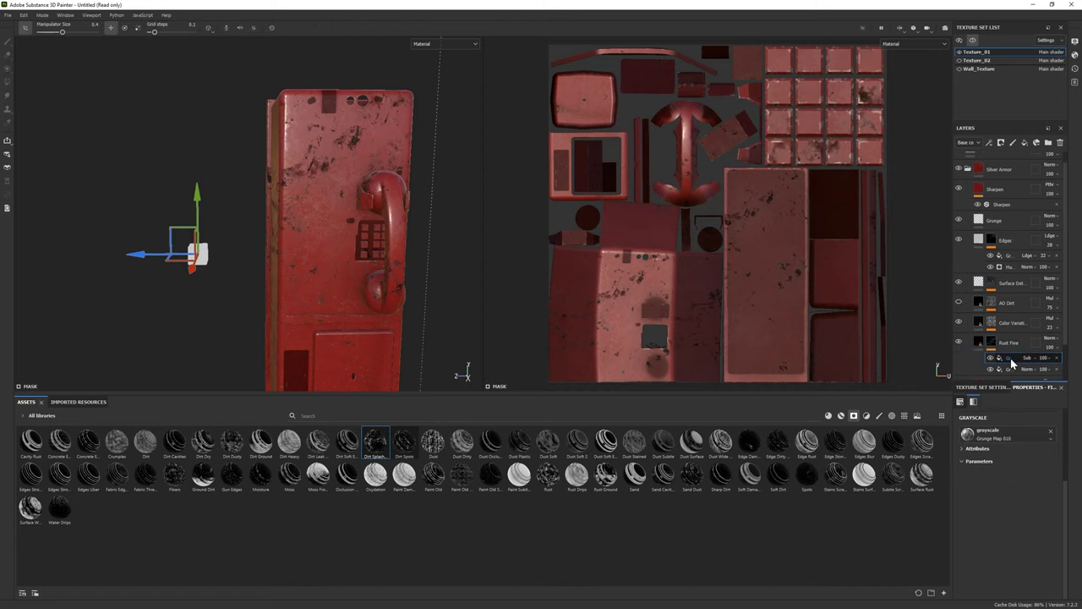
pyautogui.moveTo(1006, 513); pyautogui.dragTo(1008, 513)
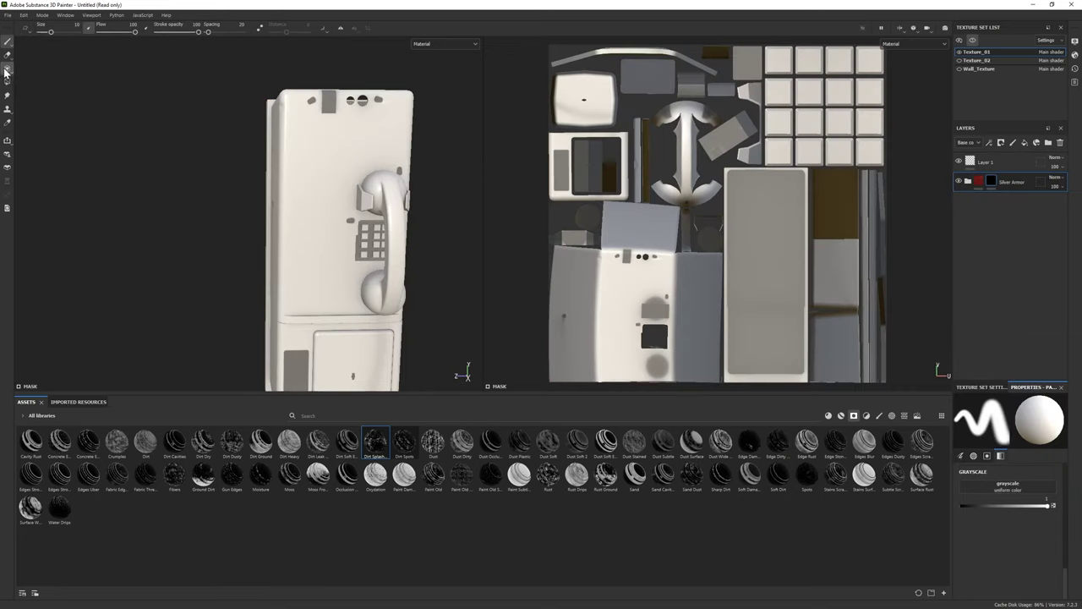
# Step: Polygon-fill the handset, keypad and lower panel out of the red paint mask
pyautogui.click(7, 81)
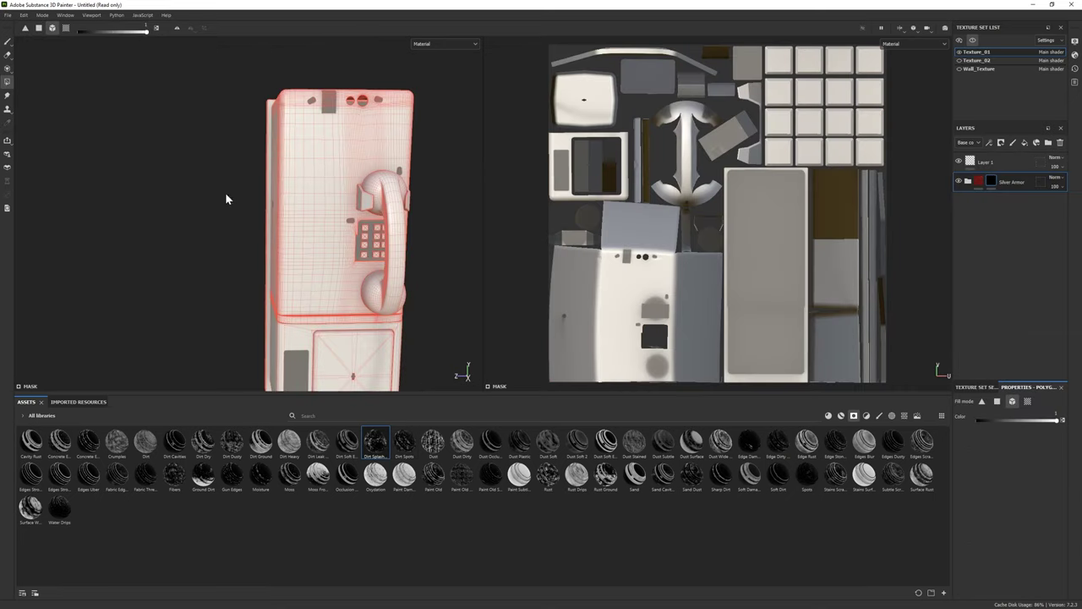
pyautogui.click(276, 360)
pyautogui.press('1')
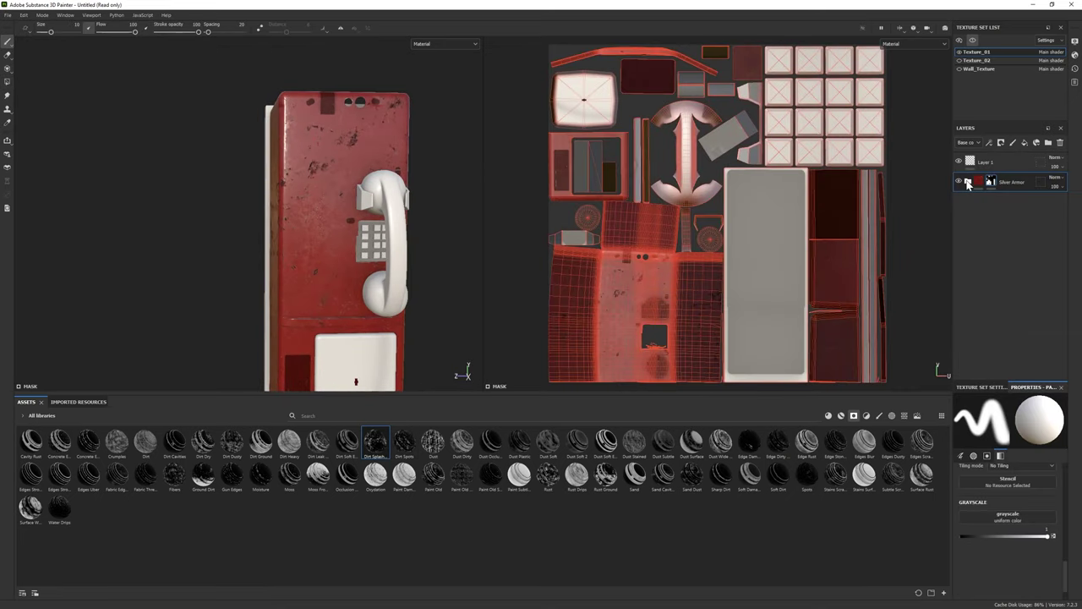
# Step: Tune the Rust Fine mask's Grunge Map 009 balance to 0.4 for small rust spots
pyautogui.click(968, 185)
pyautogui.scroll(-1, 1006, 270)
pyautogui.click(995, 356)
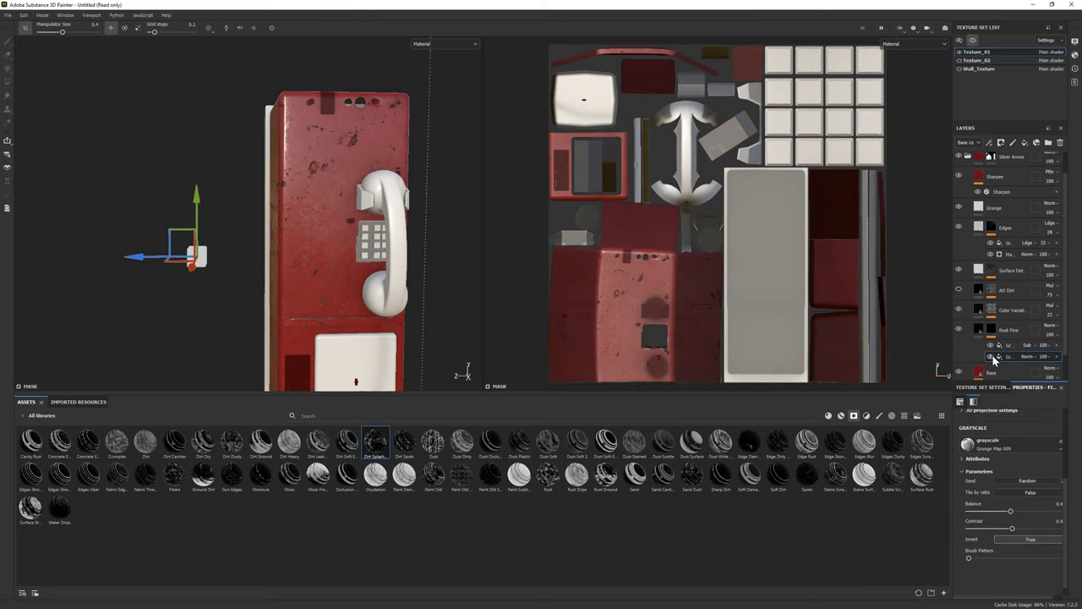
pyautogui.click(991, 356)
pyautogui.click(992, 356)
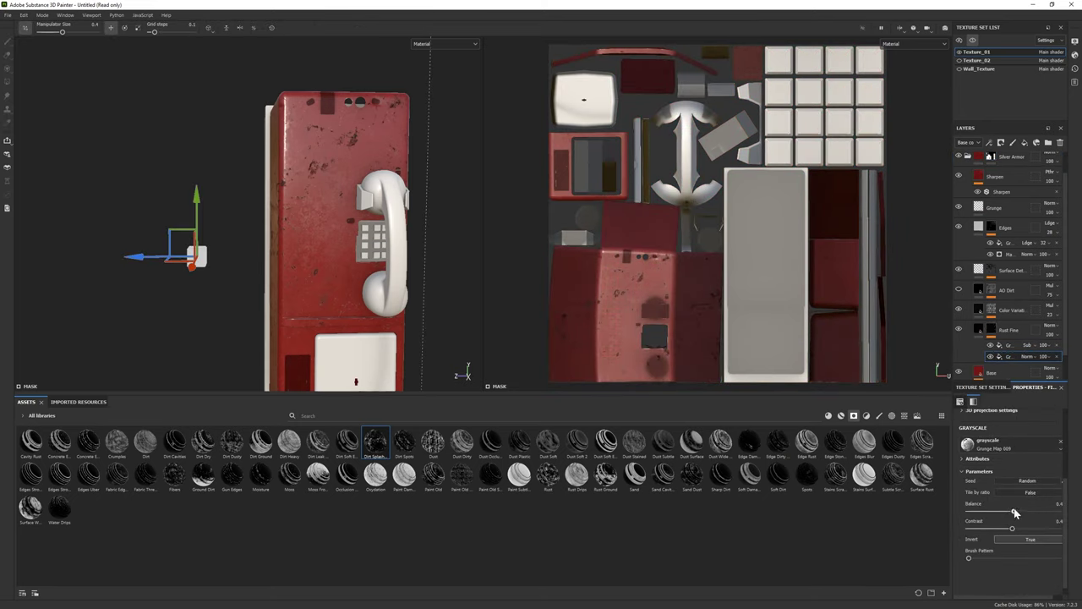
# Step: Select the Rust Fine layer, duplicate it, then remove the duplicate
pyautogui.click(992, 332)
pyautogui.click(1004, 333)
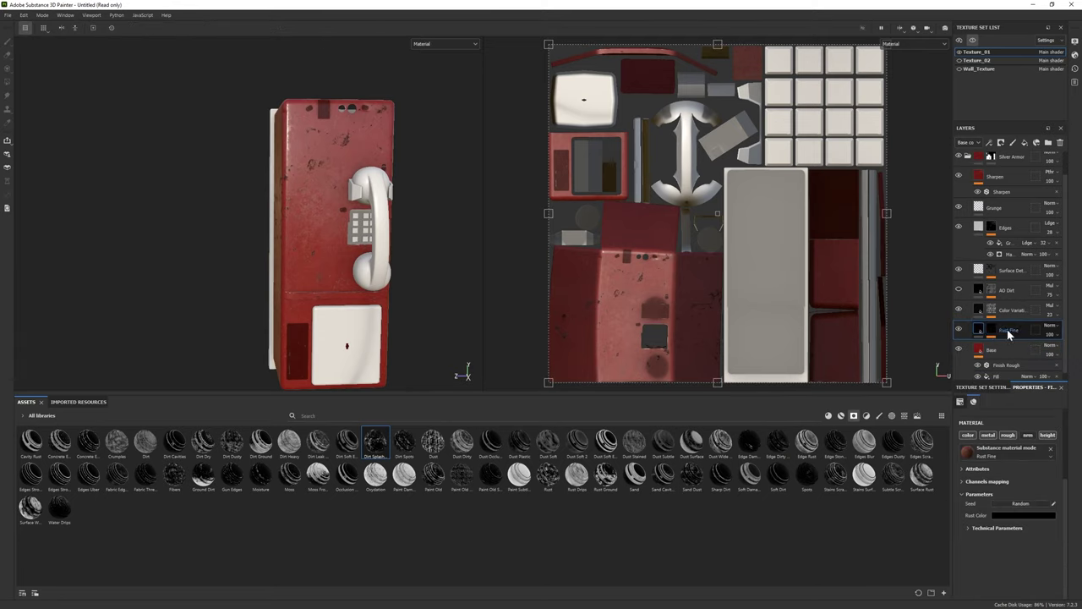
pyautogui.hotkey('ctrl', 'd')
pyautogui.press('Delete')
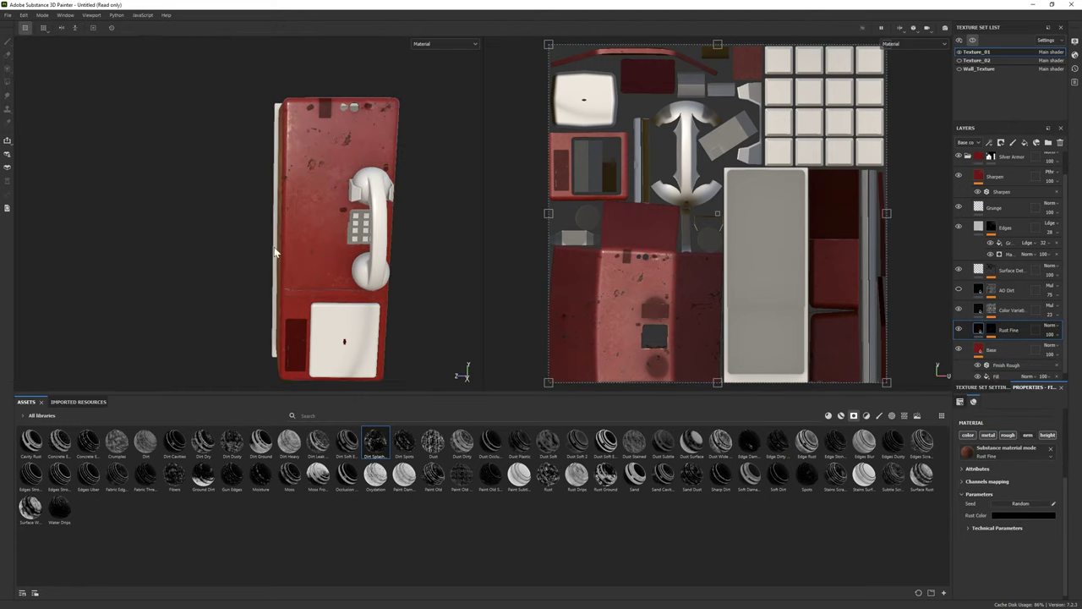
# Step: Browse the filter, texture and environment map asset categories, ending on textures
pyautogui.keyDown('alt'); pyautogui.moveTo(275, 251); pyautogui.dragTo(359, 235); pyautogui.keyUp('alt')
pyautogui.click(866, 417)
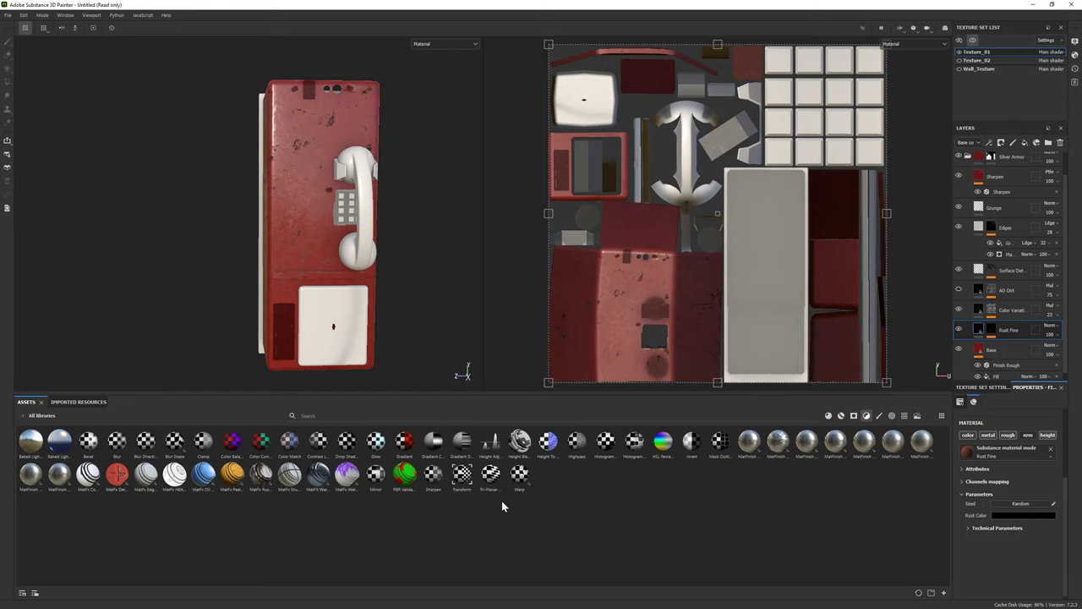
pyautogui.click(892, 416)
pyautogui.click(904, 416)
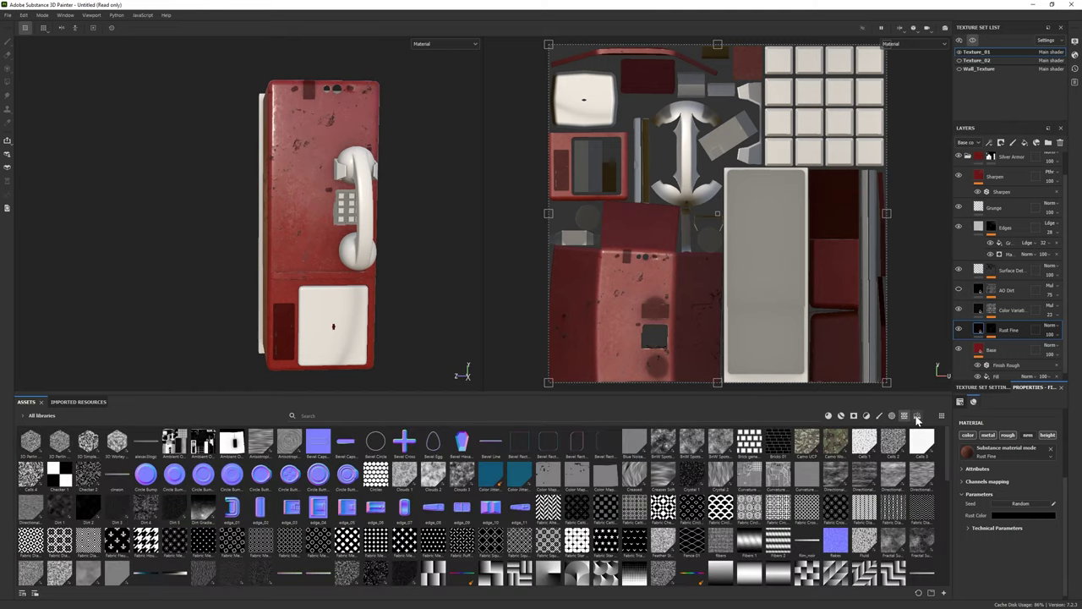
pyautogui.click(918, 416)
pyautogui.click(904, 416)
# Step: Collapse the Silver Armor folder, select its mask, and filter the asset library to materials
pyautogui.click(969, 158)
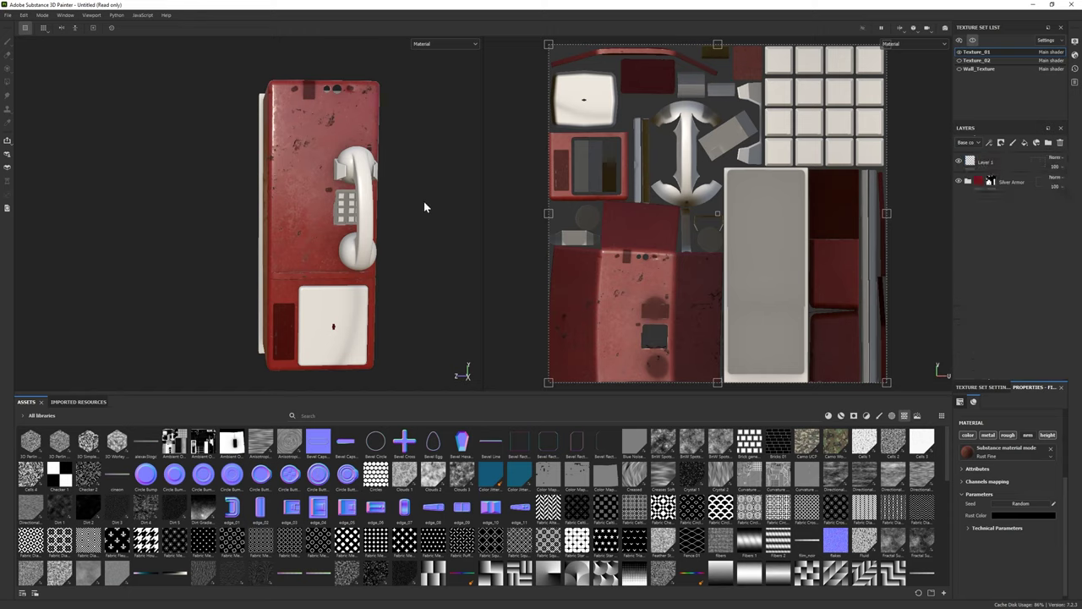
pyautogui.scroll(3, 305, 165)
pyautogui.moveTo(306, 166)
pyautogui.keyDown('alt'); pyautogui.mouseDown(button='middle')
pyautogui.moveTo(266, 283)
pyautogui.moveTo(305, 292)
pyautogui.mouseUp(button='middle'); pyautogui.keyUp('alt')
pyautogui.scroll(2, 305, 292)
pyautogui.keyDown('alt'); pyautogui.moveTo(305, 292); pyautogui.dragTo(254, 288); pyautogui.keyUp('alt')
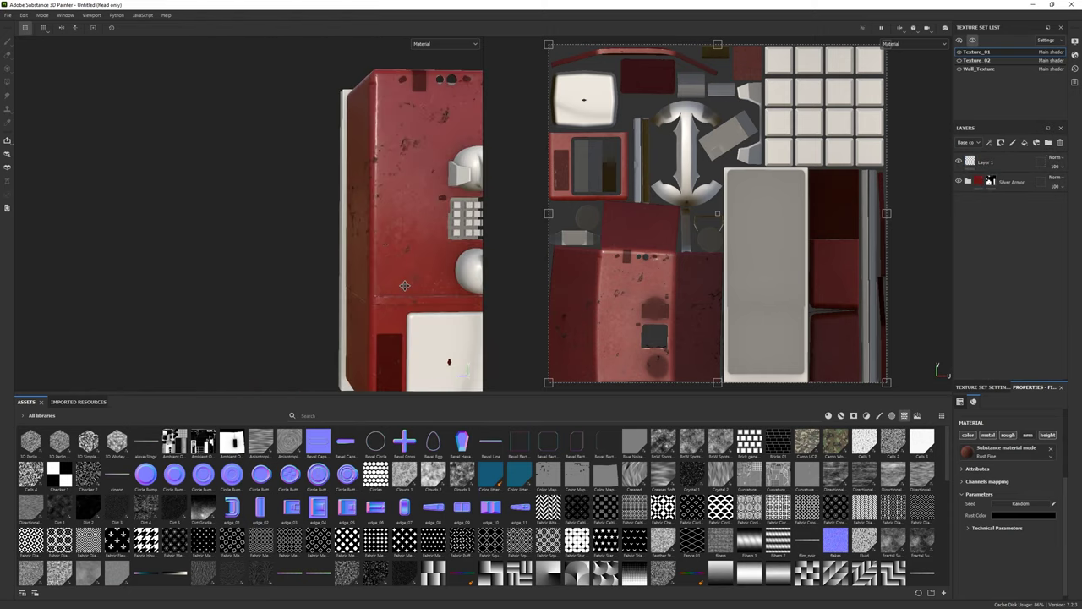
pyautogui.click(979, 183)
pyautogui.moveTo(357, 135)
pyautogui.keyDown('alt'); pyautogui.mouseDown()
pyautogui.moveTo(281, 213)
pyautogui.moveTo(292, 211)
pyautogui.mouseUp(); pyautogui.keyUp('alt')
pyautogui.keyDown('alt'); pyautogui.moveTo(292, 211); pyautogui.dragTo(254, 177, button='middle'); pyautogui.keyUp('alt')
pyautogui.scroll(2, 254, 177)
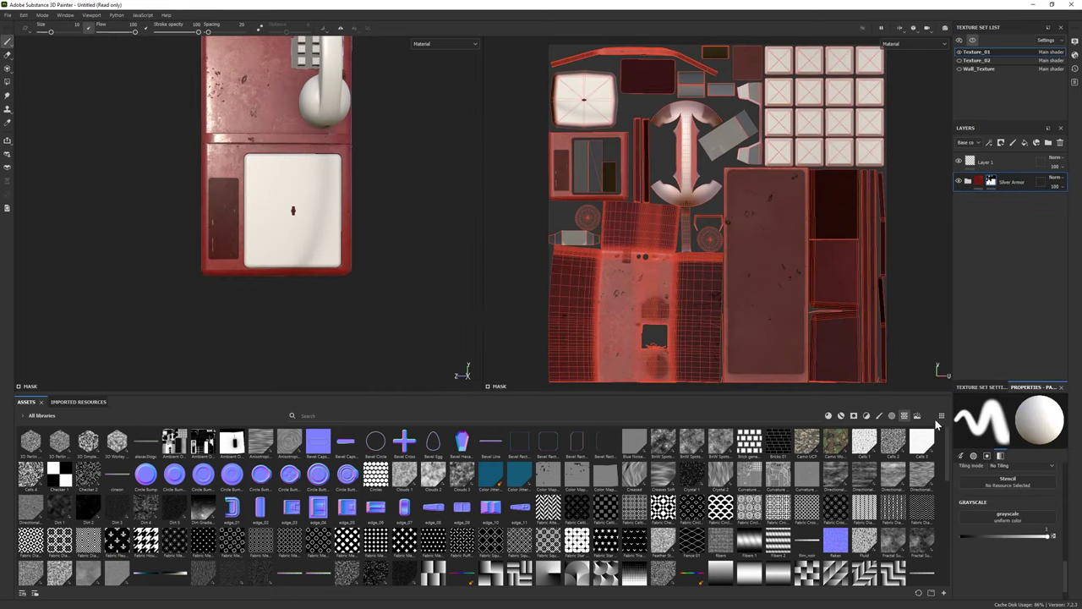
pyautogui.click(841, 416)
# Step: Apply Steel Rust Surface as a layer, expand it, and toggle the Metal scratches layer to compare
pyautogui.moveTo(494, 551); pyautogui.dragTo(1003, 194)
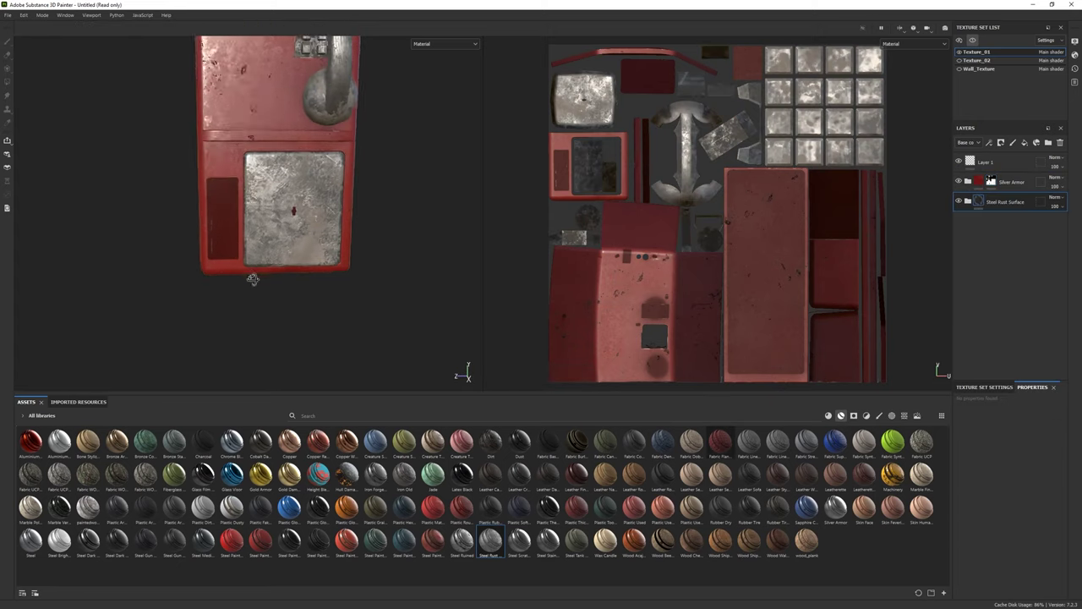
pyautogui.click(968, 201)
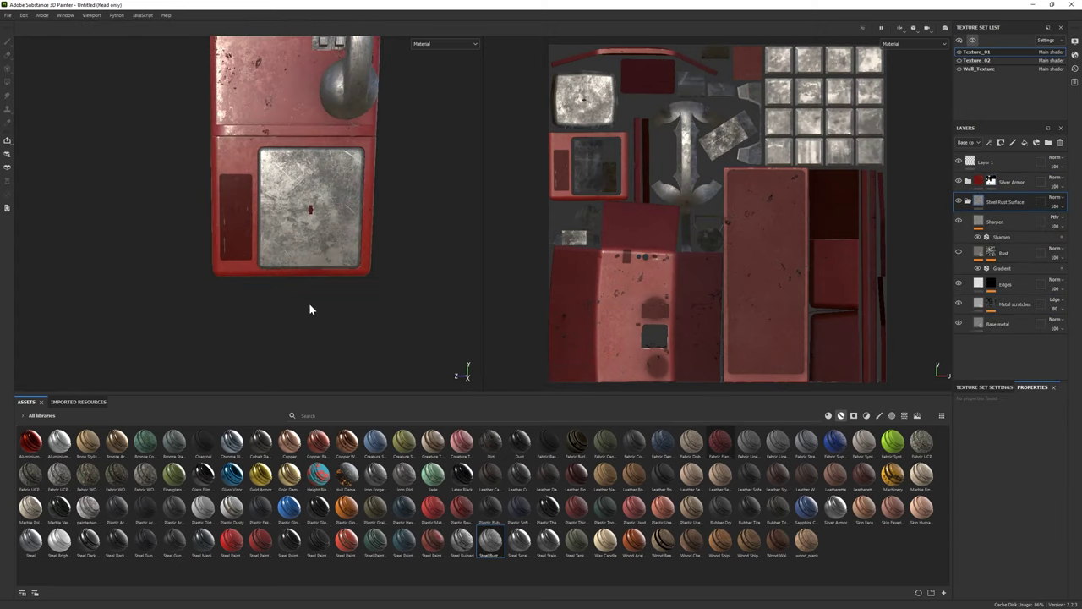
pyautogui.keyDown('alt'); pyautogui.moveTo(309, 304); pyautogui.dragTo(345, 272); pyautogui.keyUp('alt')
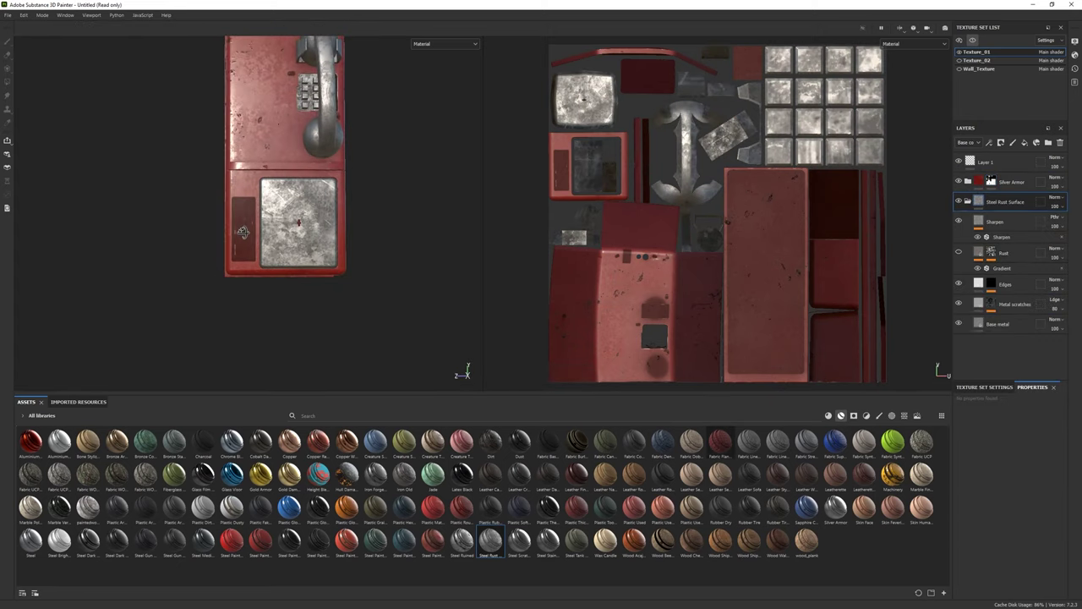
pyautogui.click(959, 303)
pyautogui.click(959, 302)
# Step: Brighten the Metal scratches base colour to F4F4F4
pyautogui.click(1015, 318)
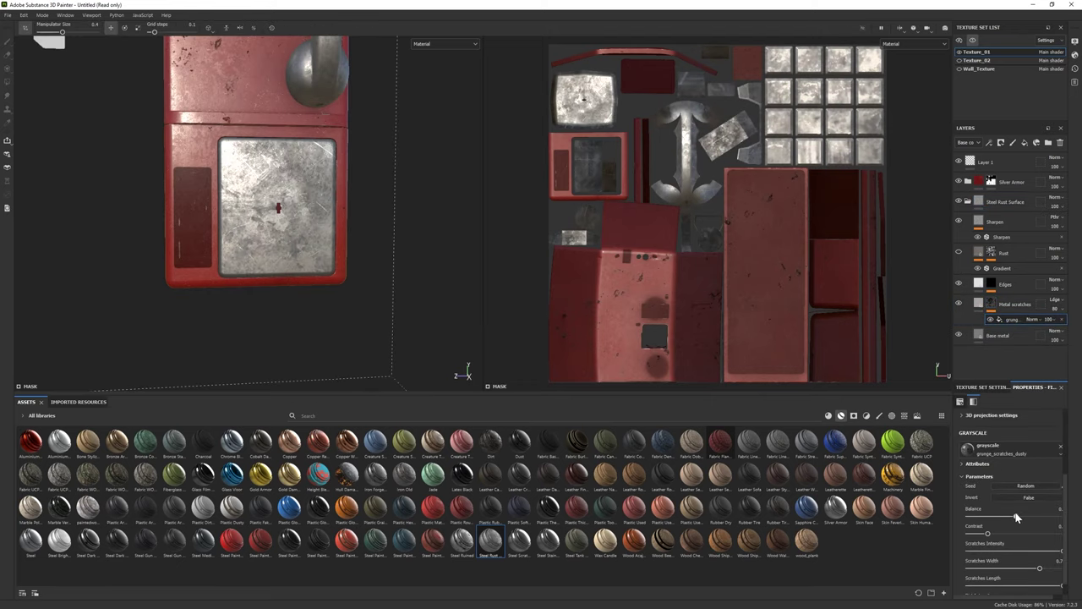
pyautogui.moveTo(212, 270)
pyautogui.keyDown('alt'); pyautogui.mouseDown()
pyautogui.moveTo(186, 263)
pyautogui.moveTo(313, 304)
pyautogui.mouseUp(); pyautogui.keyUp('alt')
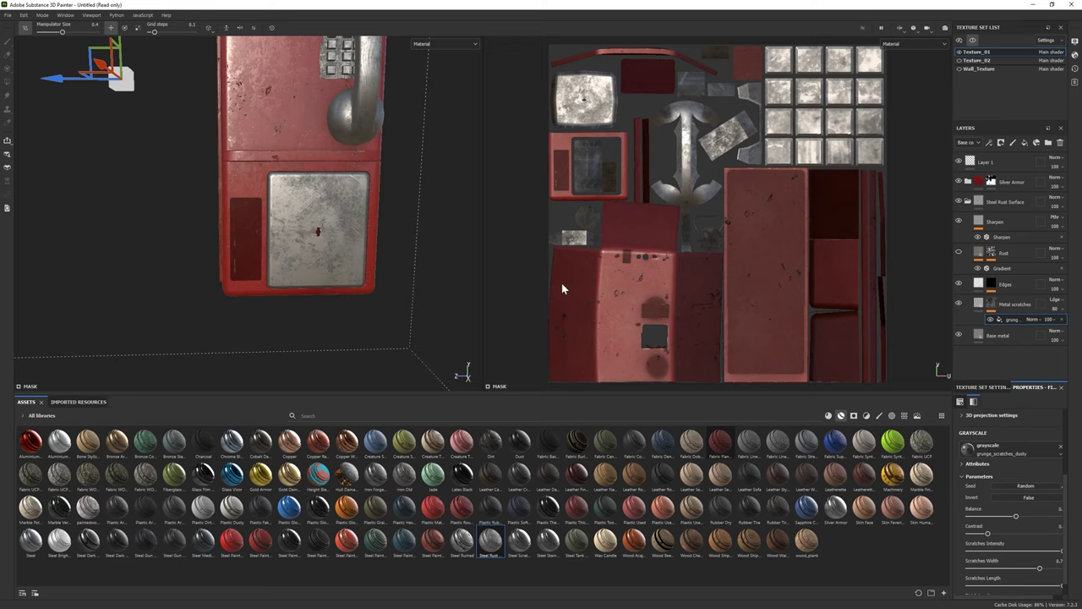
pyautogui.click(1007, 304)
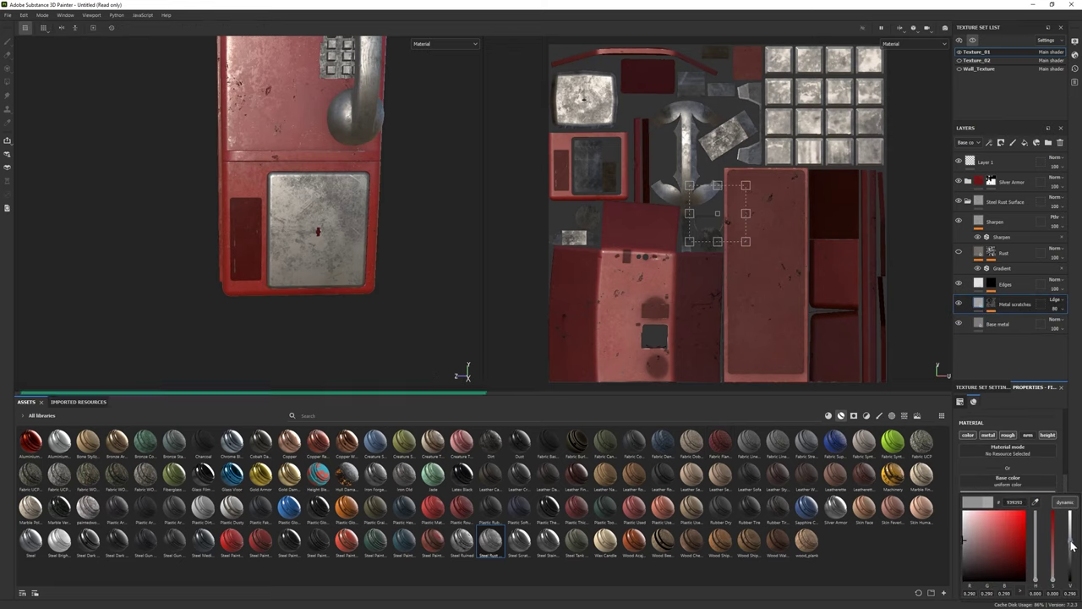
pyautogui.moveTo(1071, 550); pyautogui.dragTo(1070, 517)
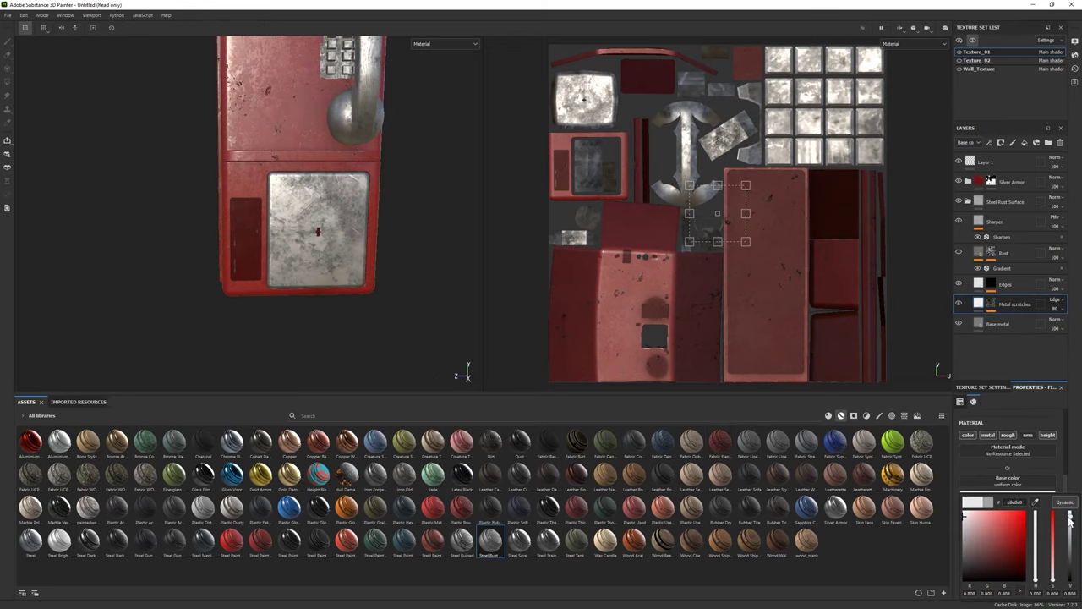
pyautogui.keyDown('alt'); pyautogui.moveTo(254, 212); pyautogui.dragTo(275, 211); pyautogui.keyUp('alt')
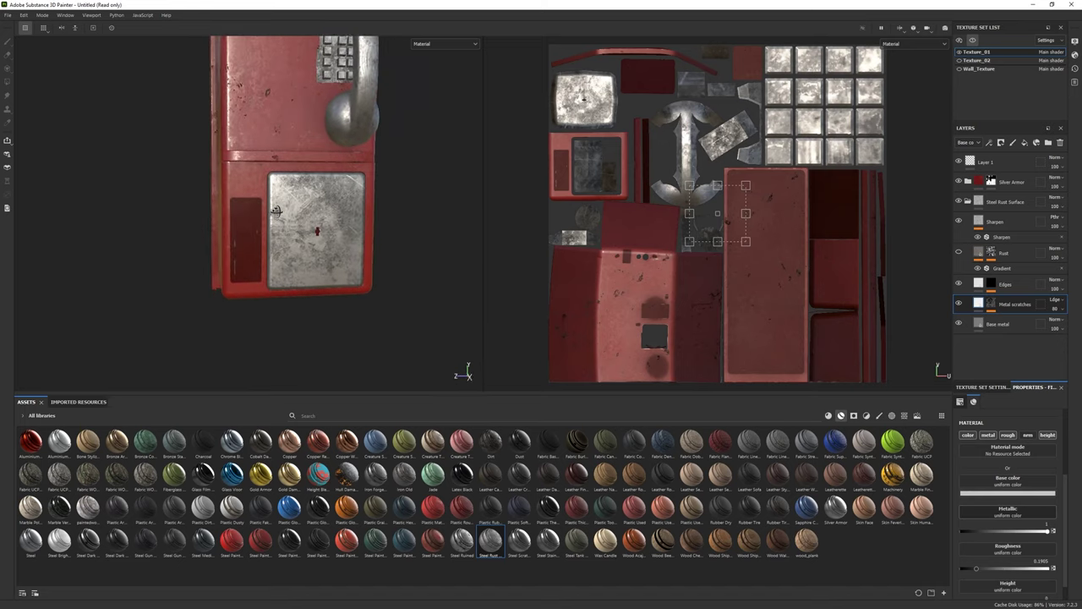
# Step: Darken the Base metal layer's base colour to 636363
pyautogui.click(998, 323)
pyautogui.click(1009, 492)
pyautogui.moveTo(1071, 541); pyautogui.dragTo(1073, 560)
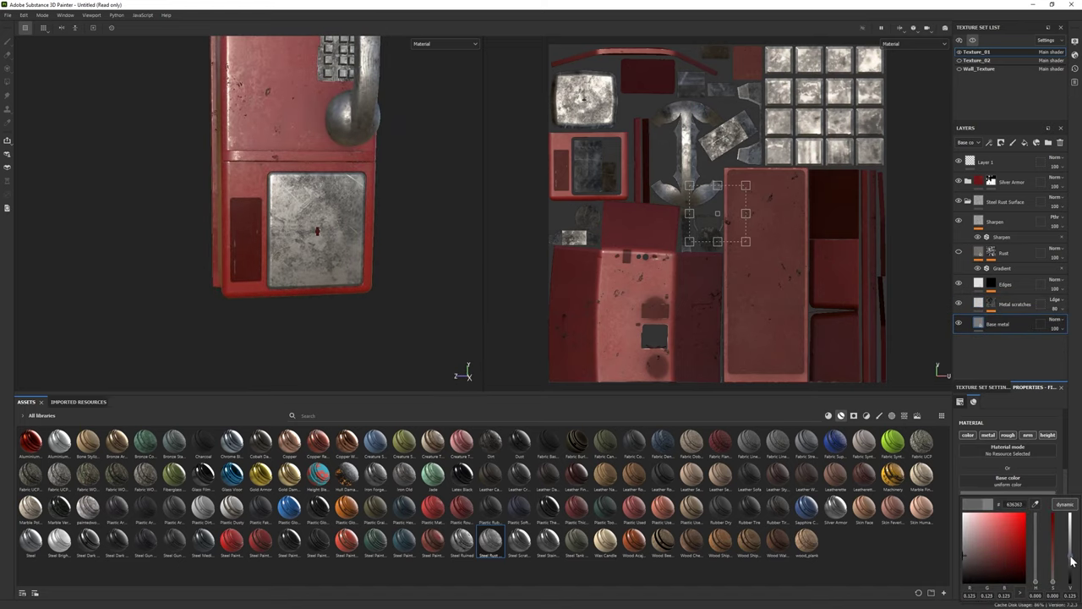
pyautogui.keyDown('alt'); pyautogui.moveTo(250, 254); pyautogui.dragTo(267, 256); pyautogui.keyUp('alt')
# Step: Fine-tune the Metal scratches colour shade, then edit the Edges layer's base colour
pyautogui.click(983, 304)
pyautogui.click(1008, 489)
pyautogui.moveTo(1070, 533); pyautogui.dragTo(1068, 549)
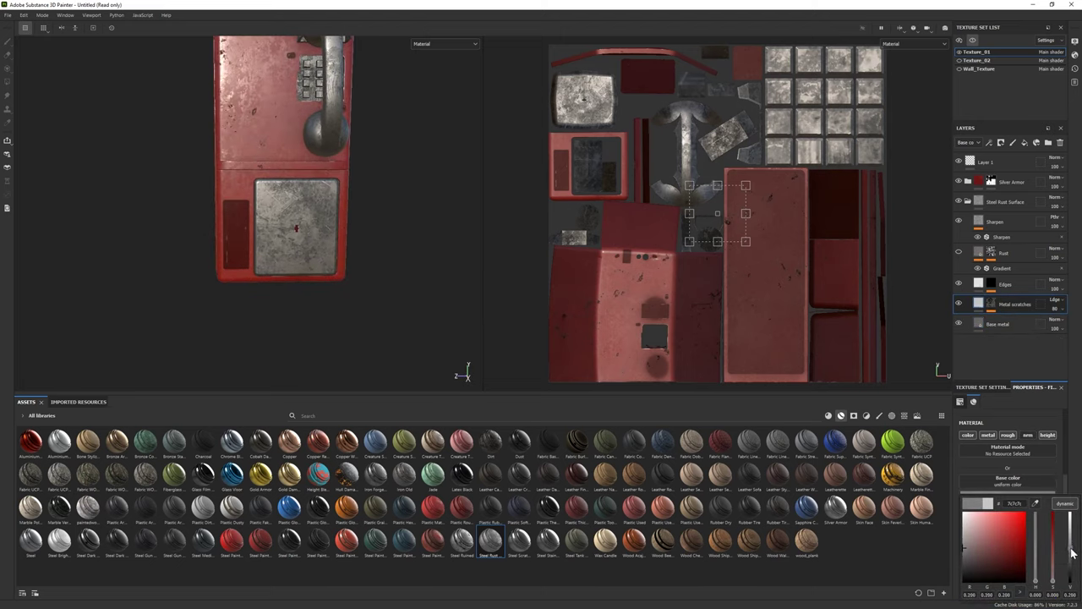
pyautogui.keyDown('alt'); pyautogui.moveTo(368, 228); pyautogui.dragTo(398, 241); pyautogui.keyUp('alt')
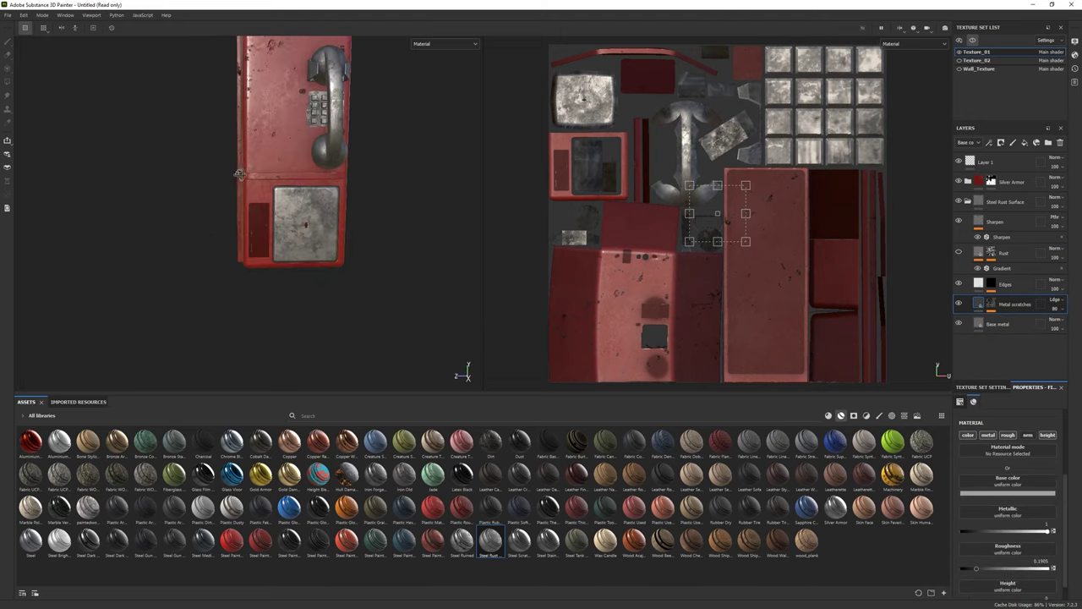
pyautogui.click(1007, 284)
pyautogui.click(1008, 489)
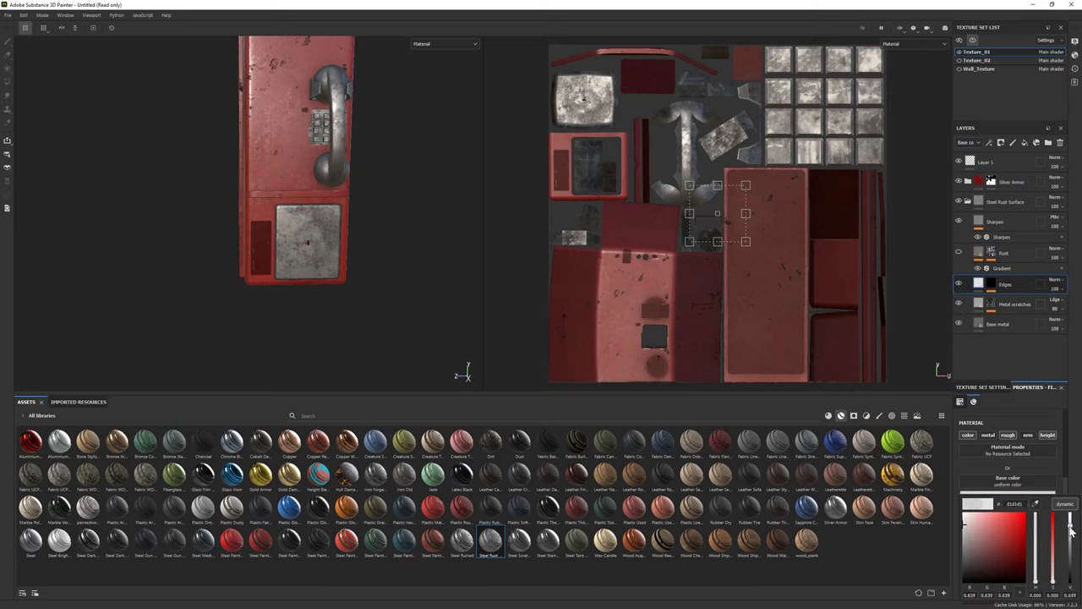
pyautogui.moveTo(278, 290)
pyautogui.keyDown('alt'); pyautogui.mouseDown()
pyautogui.moveTo(359, 265)
pyautogui.moveTo(208, 181)
pyautogui.moveTo(189, 198)
pyautogui.moveTo(333, 218)
pyautogui.mouseUp(); pyautogui.keyUp('alt')
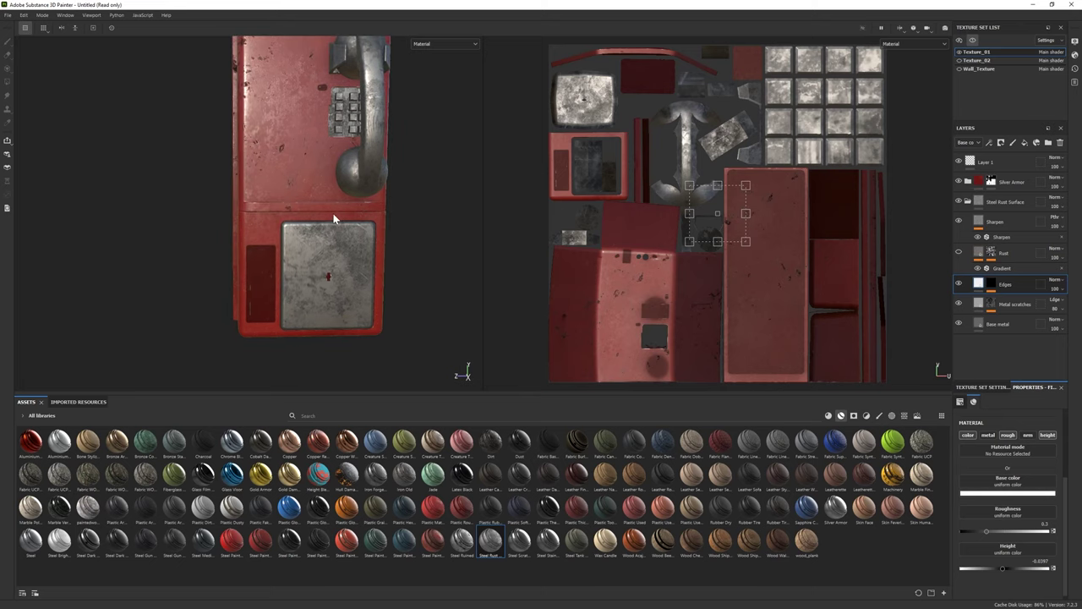
pyautogui.click(991, 201)
# Step: Hide the Steel Rust Surface behind a black mask and frame the phone's front
pyautogui.press('4')
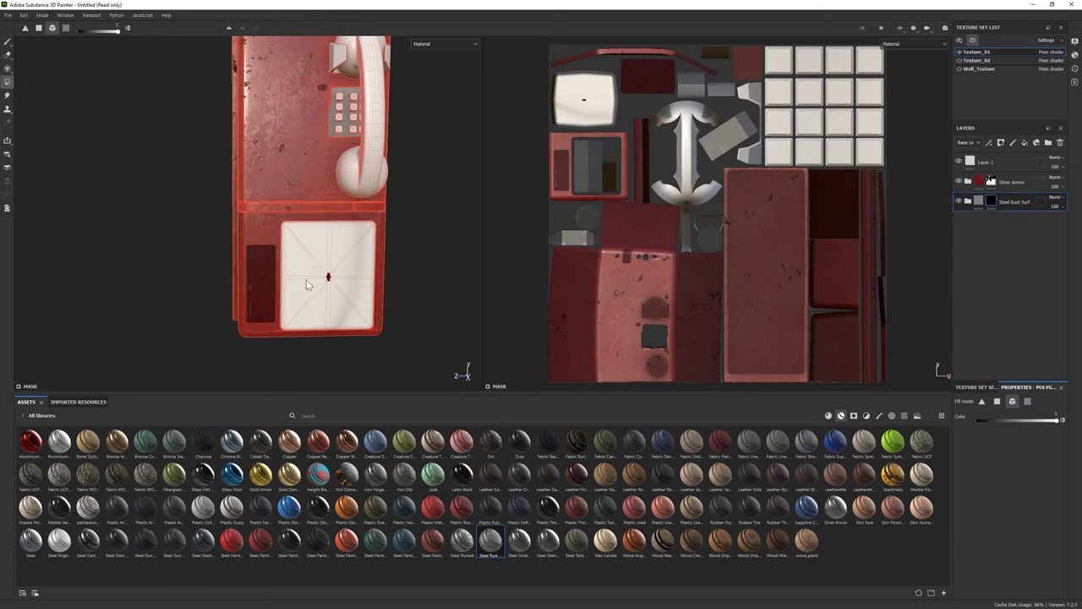
pyautogui.moveTo(307, 285)
pyautogui.keyDown('alt'); pyautogui.mouseDown()
pyautogui.moveTo(321, 279)
pyautogui.moveTo(330, 292)
pyautogui.moveTo(254, 279)
pyautogui.mouseUp(); pyautogui.keyUp('alt')
pyautogui.scroll(3, 330, 299)
pyautogui.scroll(-3, 301, 291)
pyautogui.press('1')
pyautogui.scroll(-2, 176, 265)
pyautogui.keyDown('alt'); pyautogui.moveTo(177, 266); pyautogui.dragTo(162, 271); pyautogui.keyUp('alt')
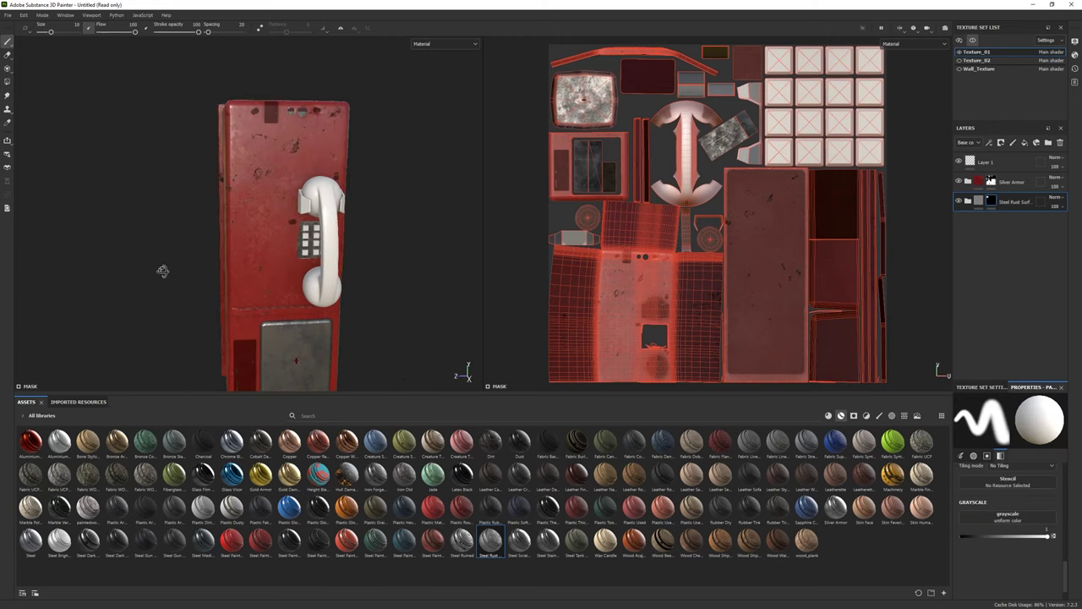
pyautogui.press('f')
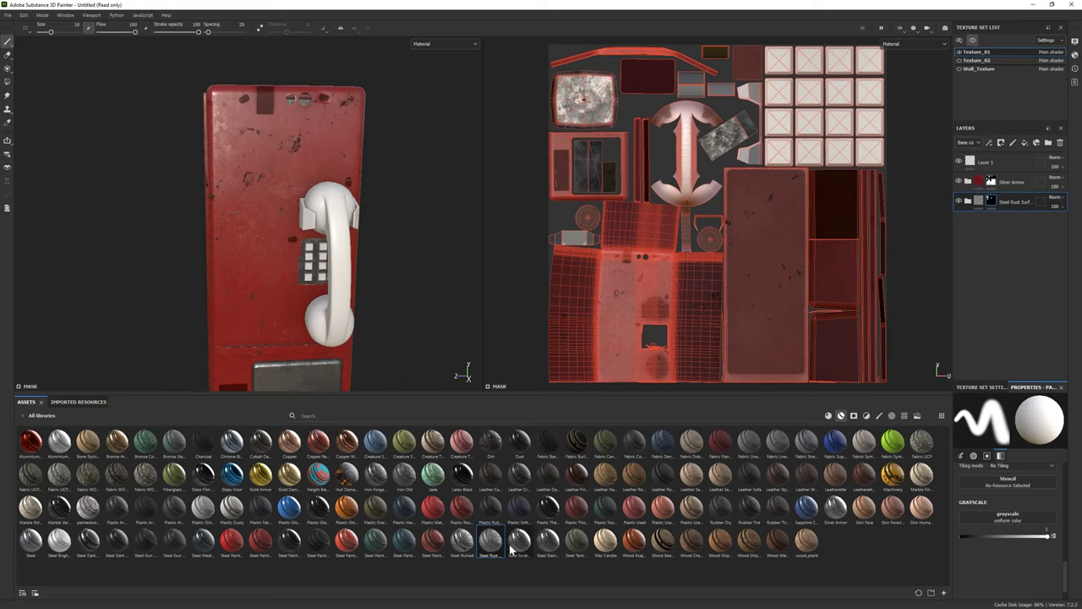
# Step: Apply the Steel Ruined material as a layer hidden behind a black mask
pyautogui.moveTo(479, 548)
pyautogui.mouseDown()
pyautogui.moveTo(291, 275)
pyautogui.moveTo(304, 315)
pyautogui.moveTo(303, 261)
pyautogui.mouseUp()
pyautogui.click(1009, 222)
pyautogui.press('1')
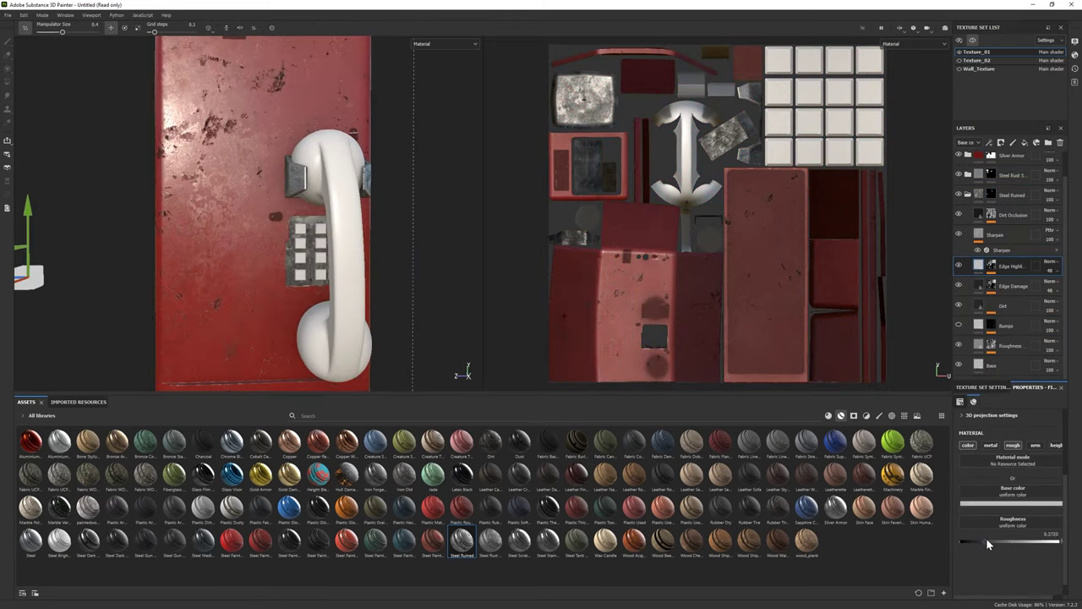
pyautogui.press('f')
pyautogui.click(1031, 505)
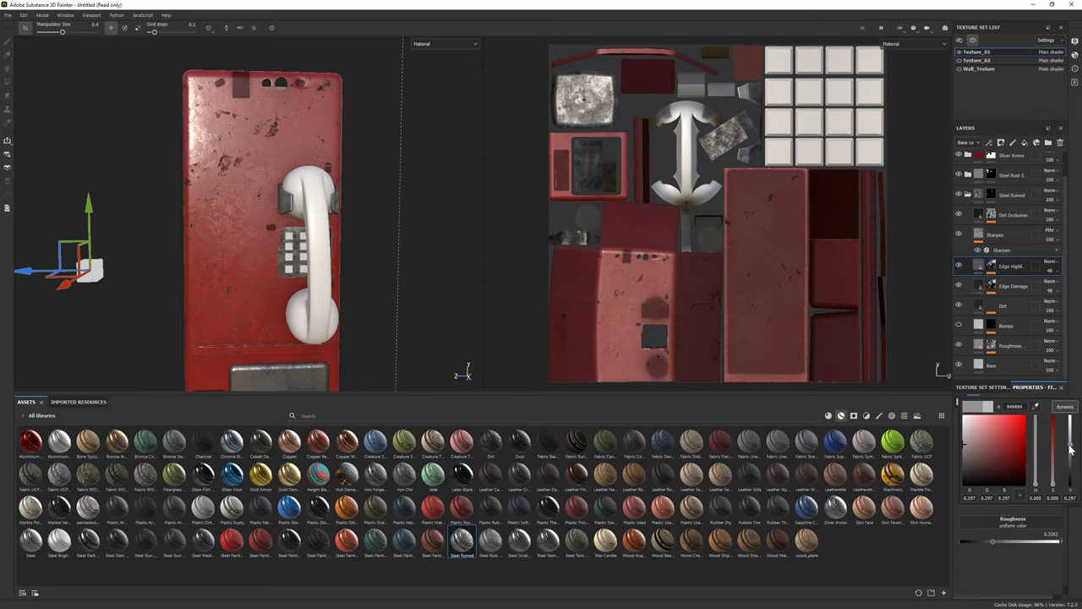
# Step: Set the Edge Damage and Edge Highlights roughness to 0.2426, then collapse the layer folders
pyautogui.click(1002, 364)
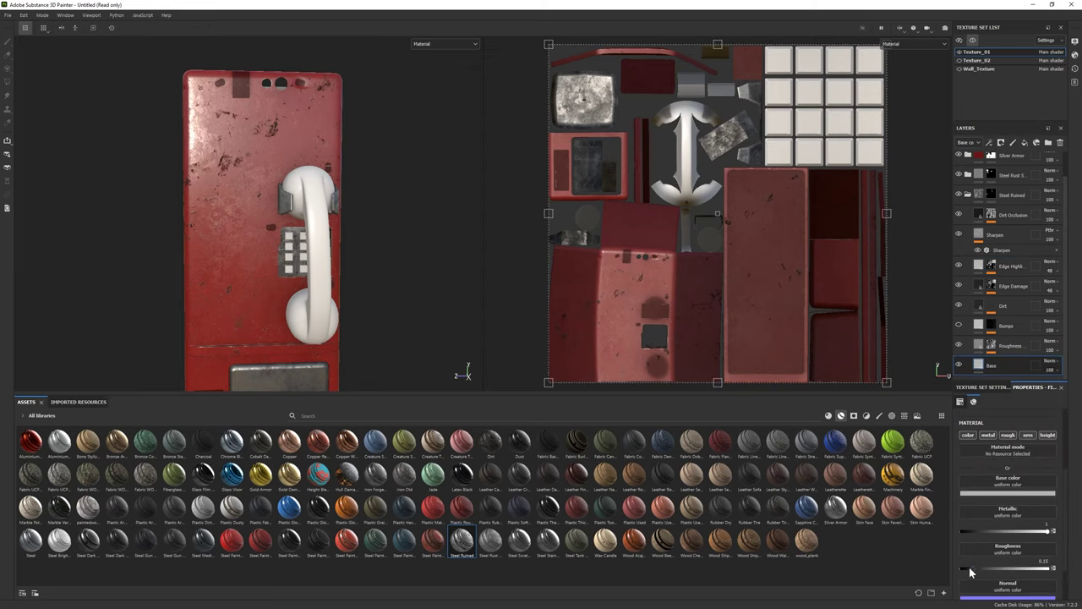
pyautogui.click(1010, 286)
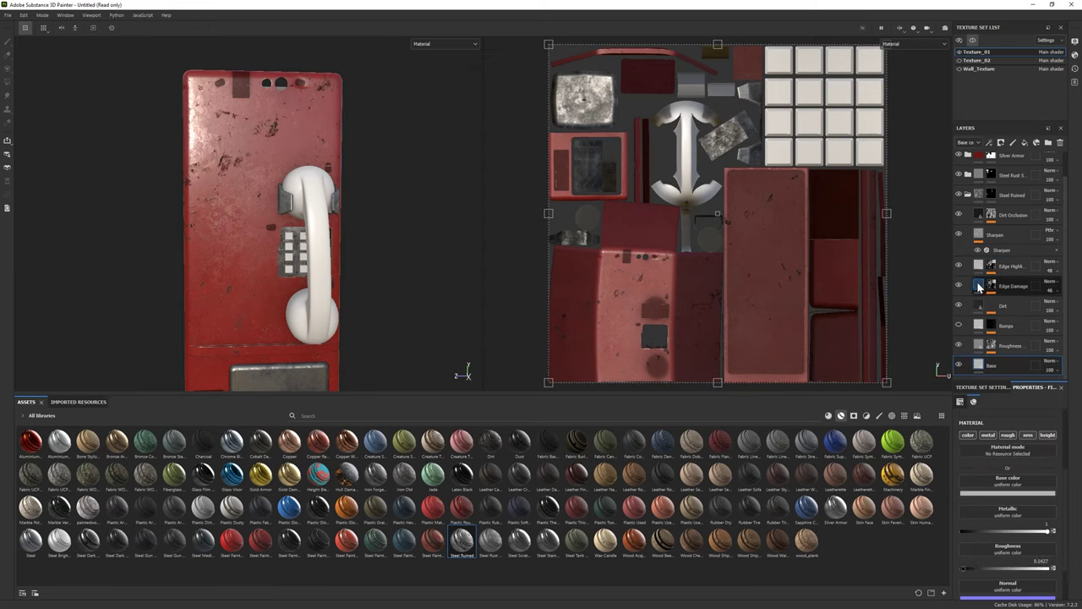
pyautogui.moveTo(969, 542); pyautogui.dragTo(983, 541)
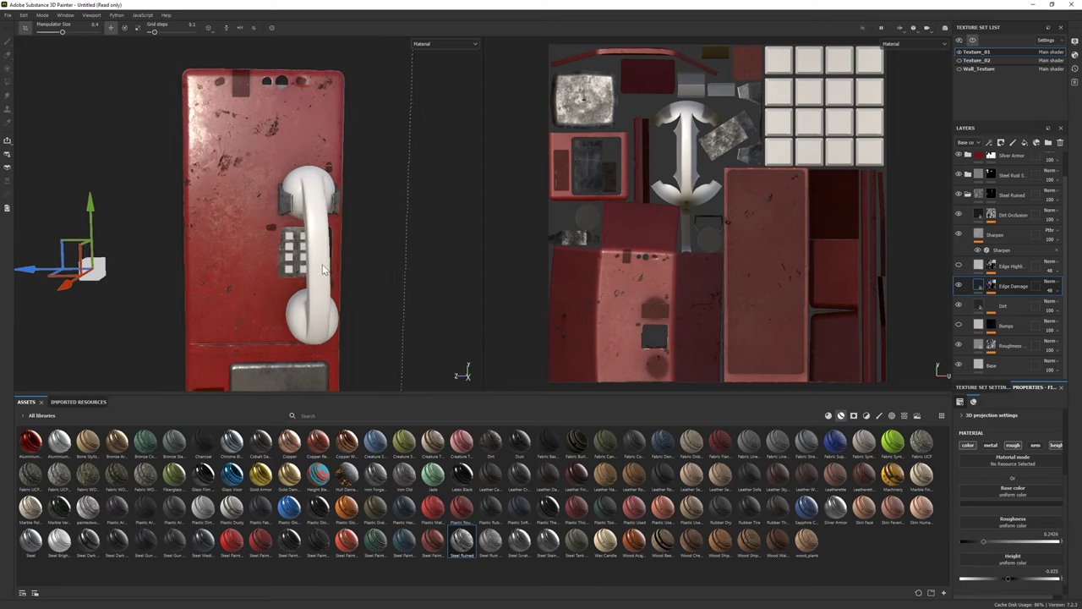
pyautogui.click(982, 276)
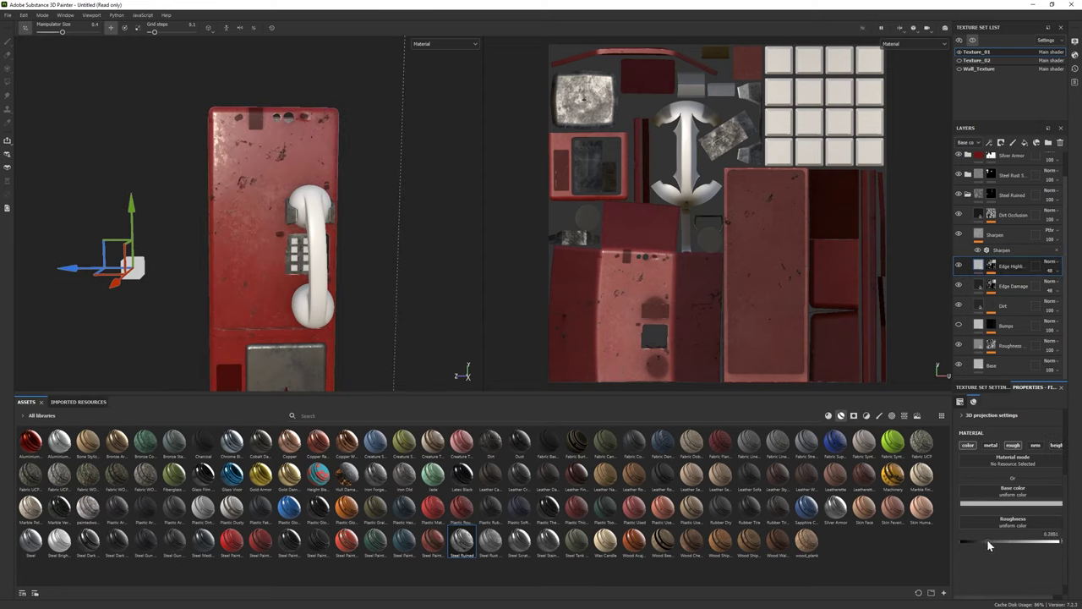
pyautogui.moveTo(987, 541); pyautogui.dragTo(984, 542)
pyautogui.keyDown('alt'); pyautogui.moveTo(495, 316); pyautogui.dragTo(423, 309); pyautogui.keyUp('alt')
pyautogui.scroll(2, 276, 174)
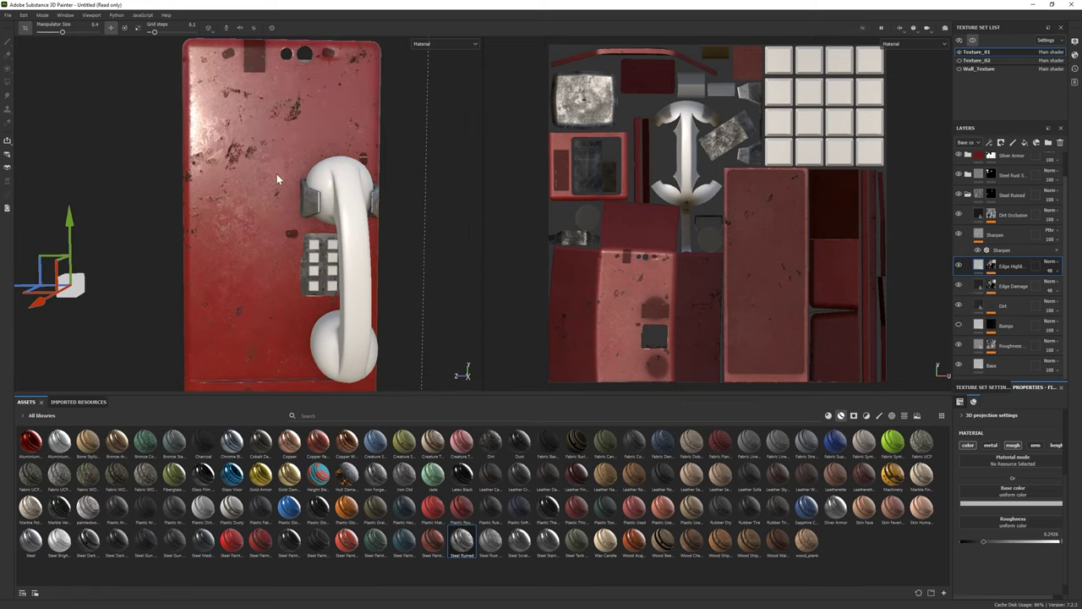
pyautogui.scroll(-2, 277, 173)
pyautogui.click(972, 176)
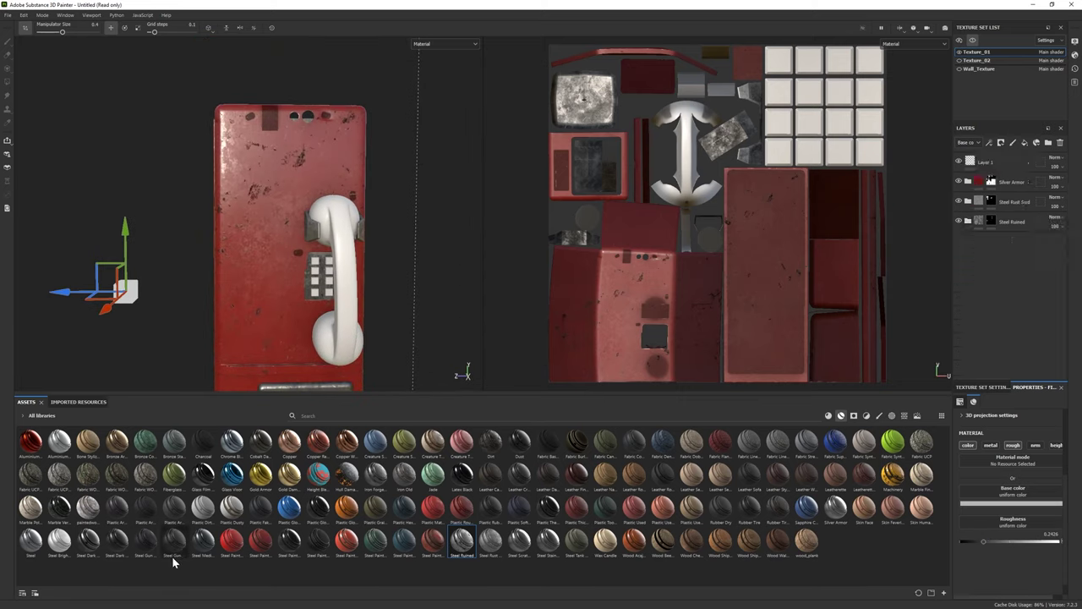
# Step: Apply Plastic Glossy Stained to the handset and set its base colour to black
pyautogui.moveTo(347, 507); pyautogui.dragTo(958, 294)
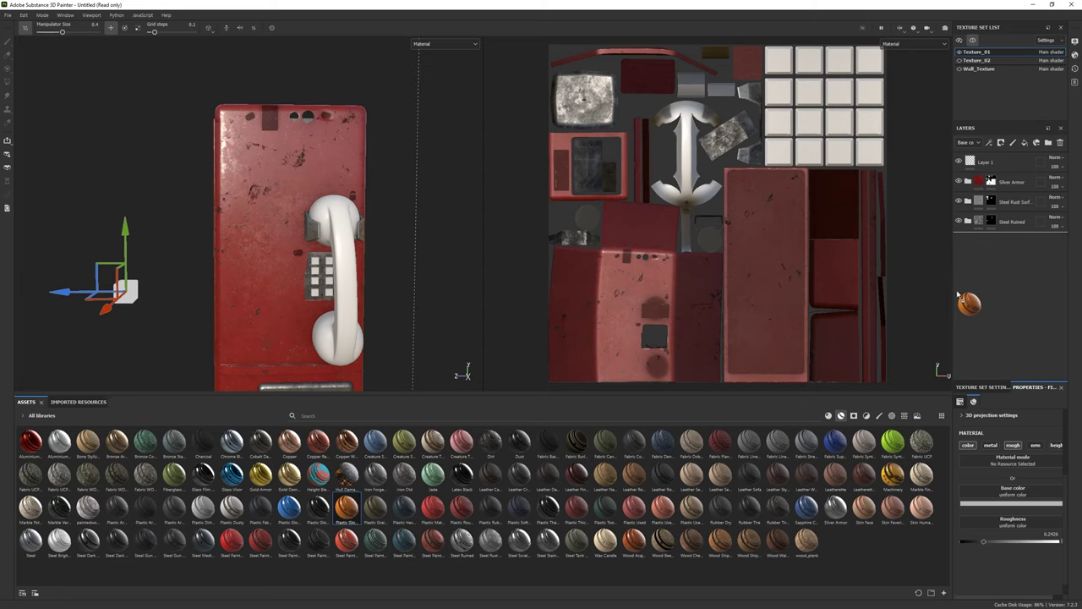
pyautogui.keyDown('alt'); pyautogui.moveTo(452, 280); pyautogui.dragTo(372, 245); pyautogui.keyUp('alt')
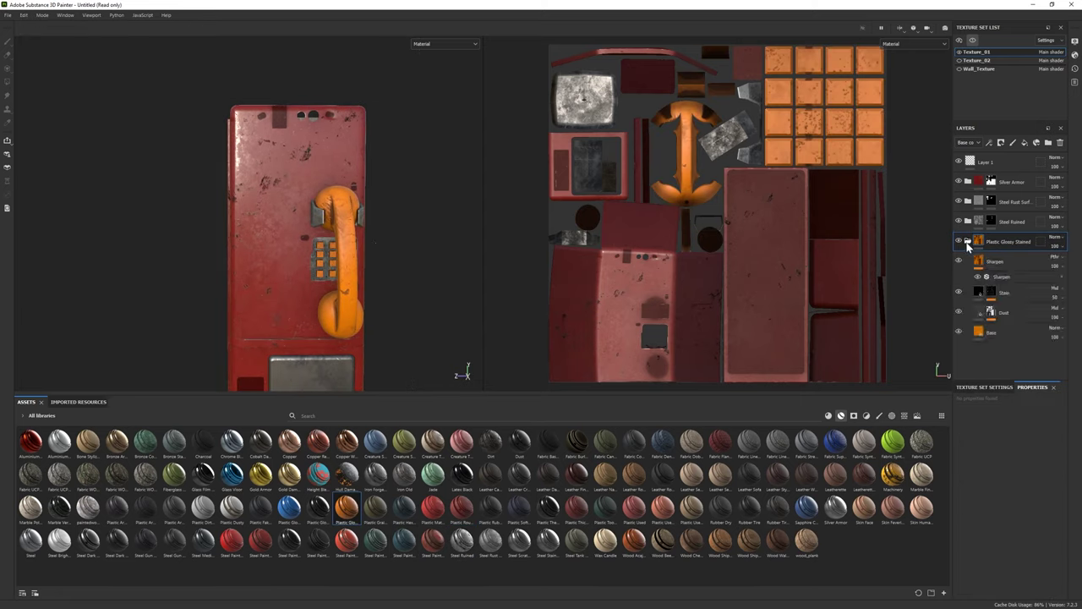
pyautogui.click(992, 332)
pyautogui.click(1008, 481)
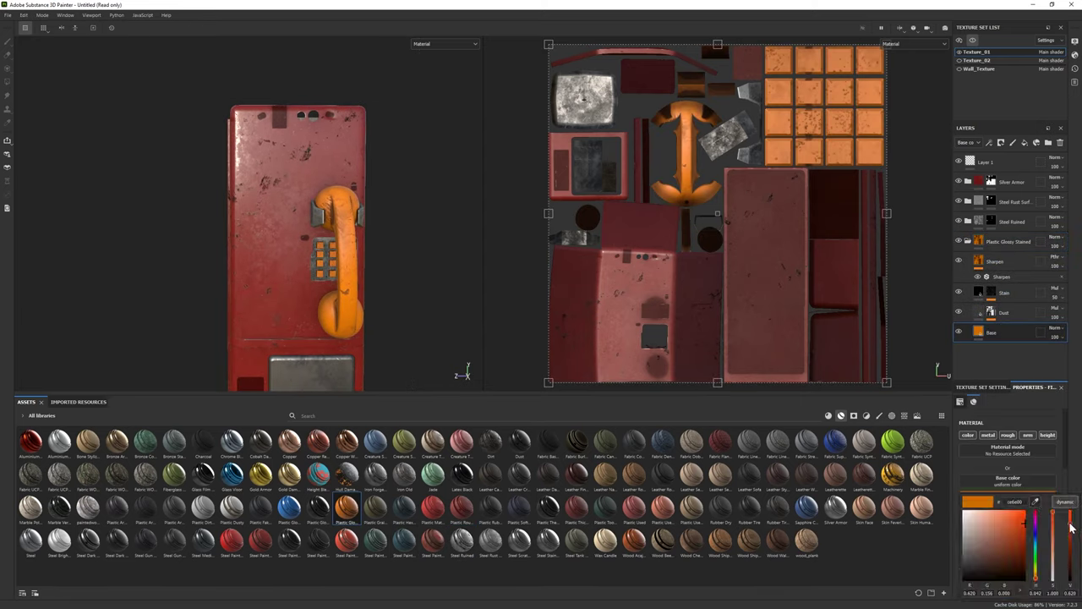
pyautogui.moveTo(1071, 525); pyautogui.dragTo(1072, 577)
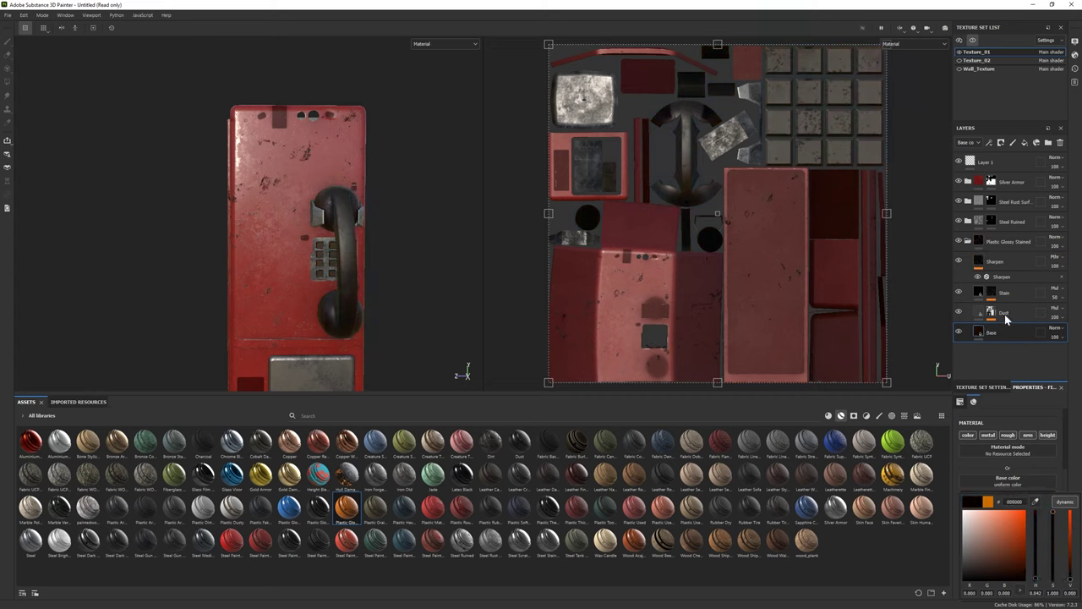
# Step: Inspect the Dust layer's mask generator settings, then reselect the Base fill layer
pyautogui.click(979, 314)
pyautogui.click(991, 315)
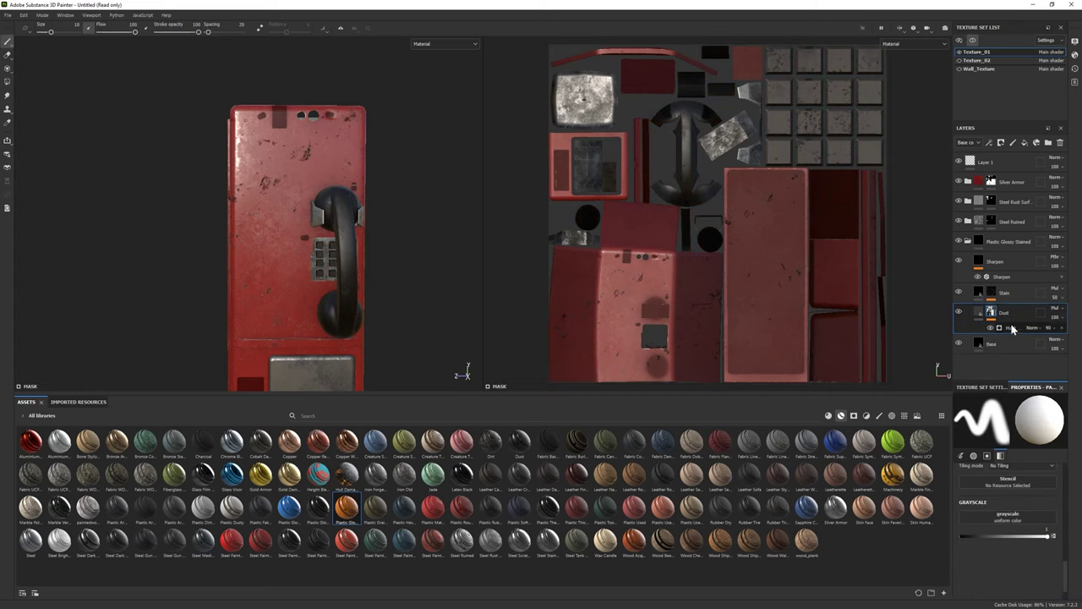
pyautogui.click(1013, 328)
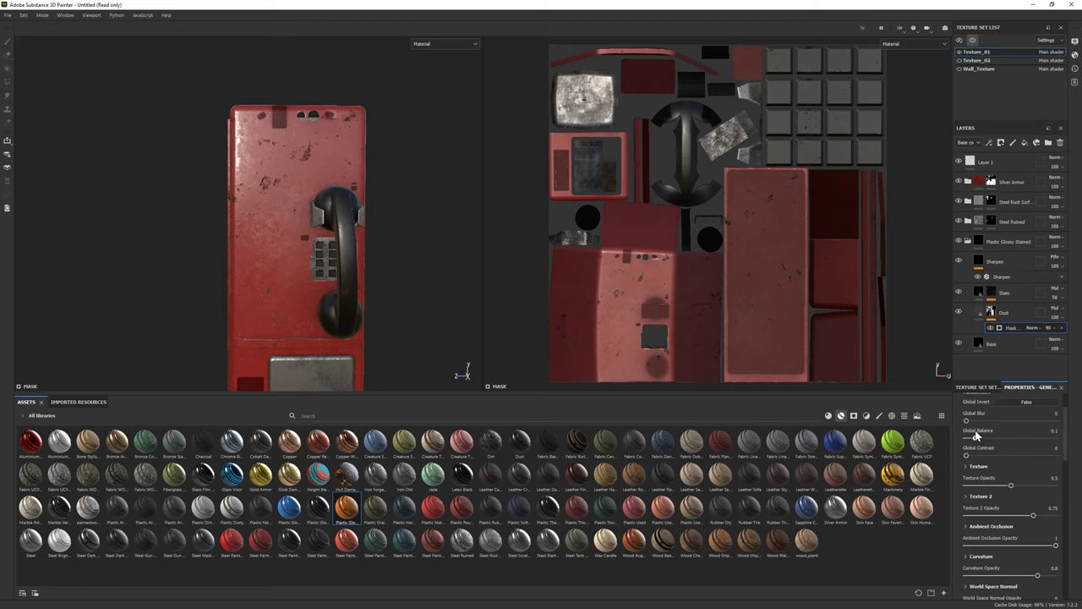
pyautogui.click(990, 343)
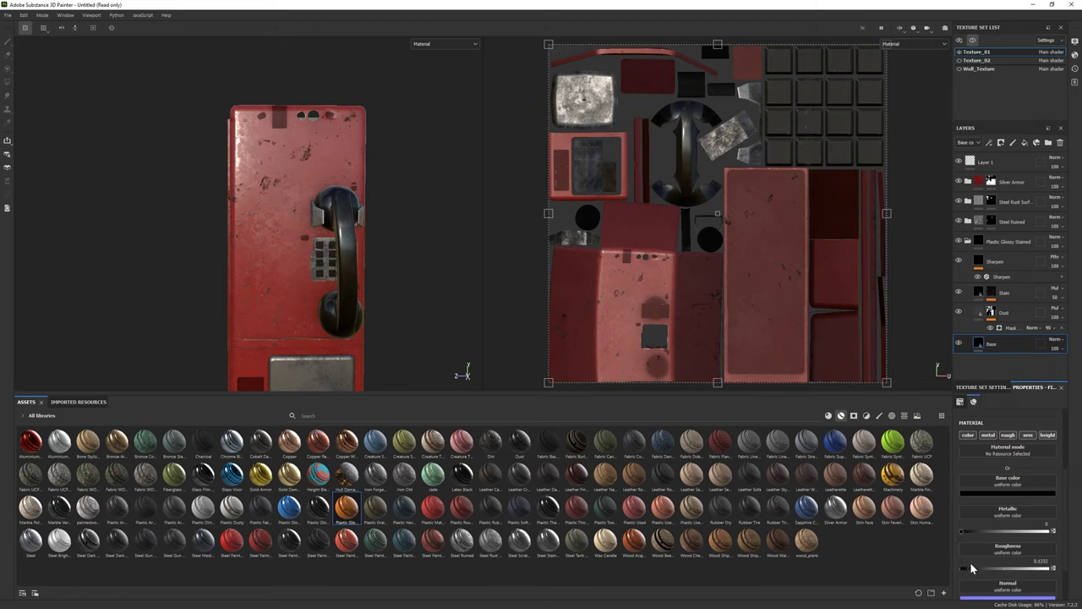
# Step: Load the Grunge Wipe Directional Heavy texture into the Base fill's roughness
pyautogui.click(865, 416)
pyautogui.click(867, 416)
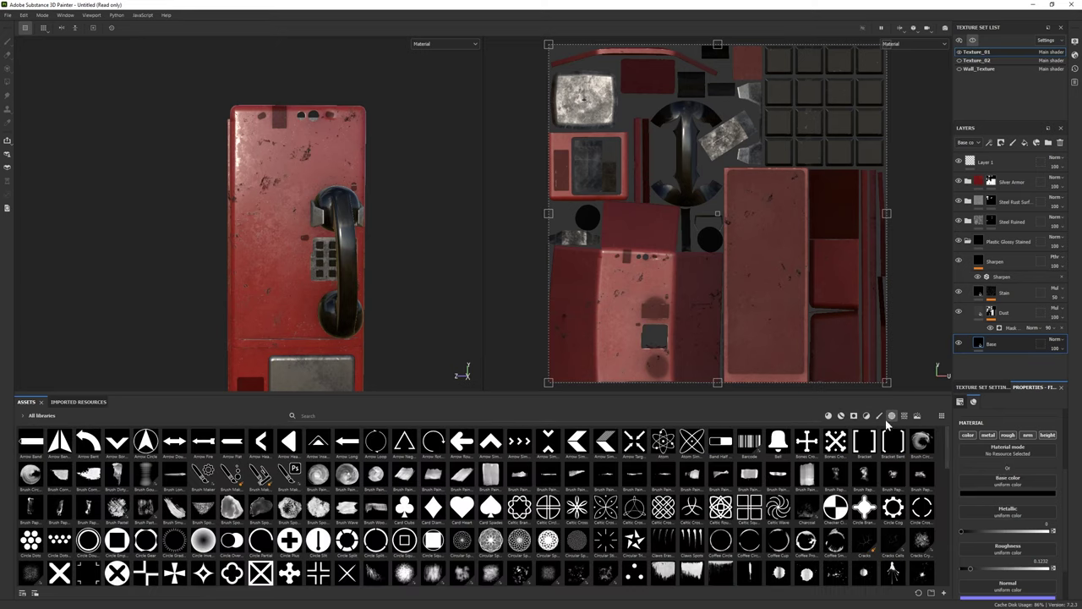
pyautogui.click(891, 416)
pyautogui.scroll(10, 590, 491)
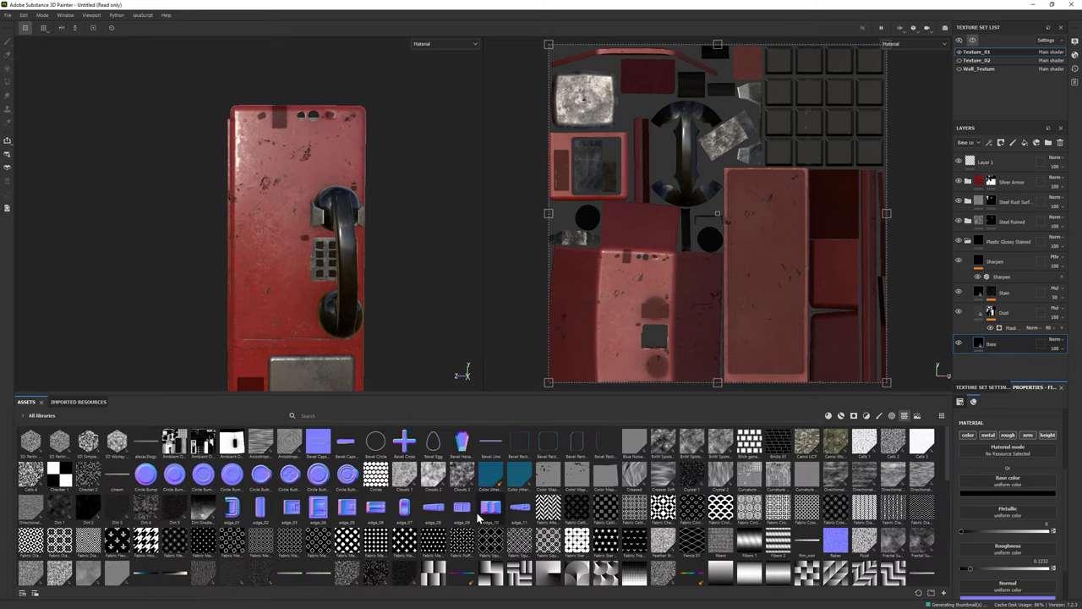
pyautogui.scroll(-5, 589, 490)
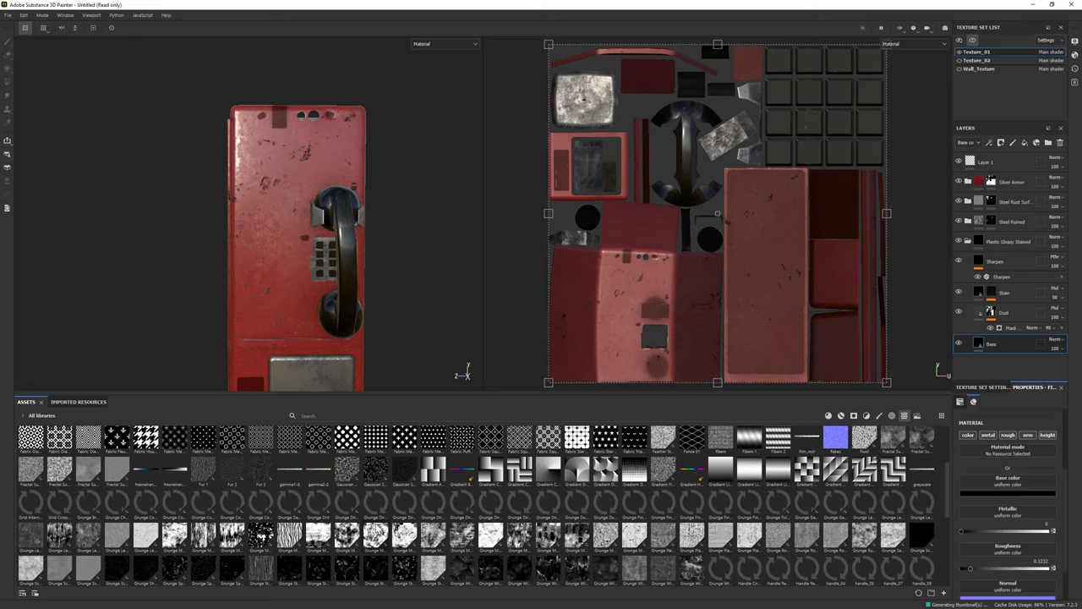
pyautogui.scroll(-3, 580, 473)
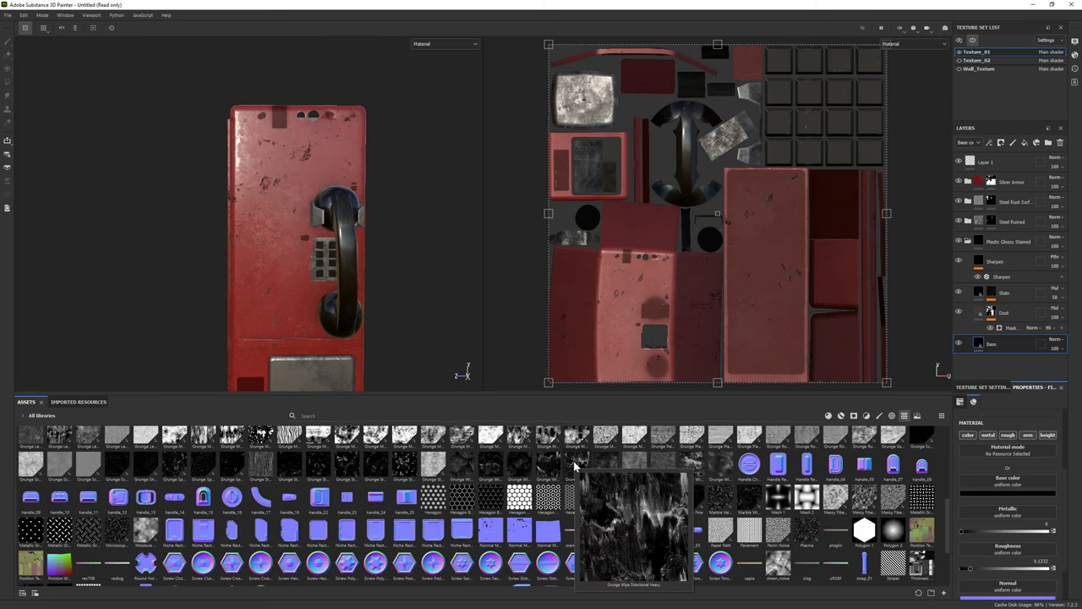
pyautogui.moveTo(575, 465); pyautogui.dragTo(1010, 552)
# Step: Raise the grunge roughness Balance slightly
pyautogui.scroll(2, 435, 259)
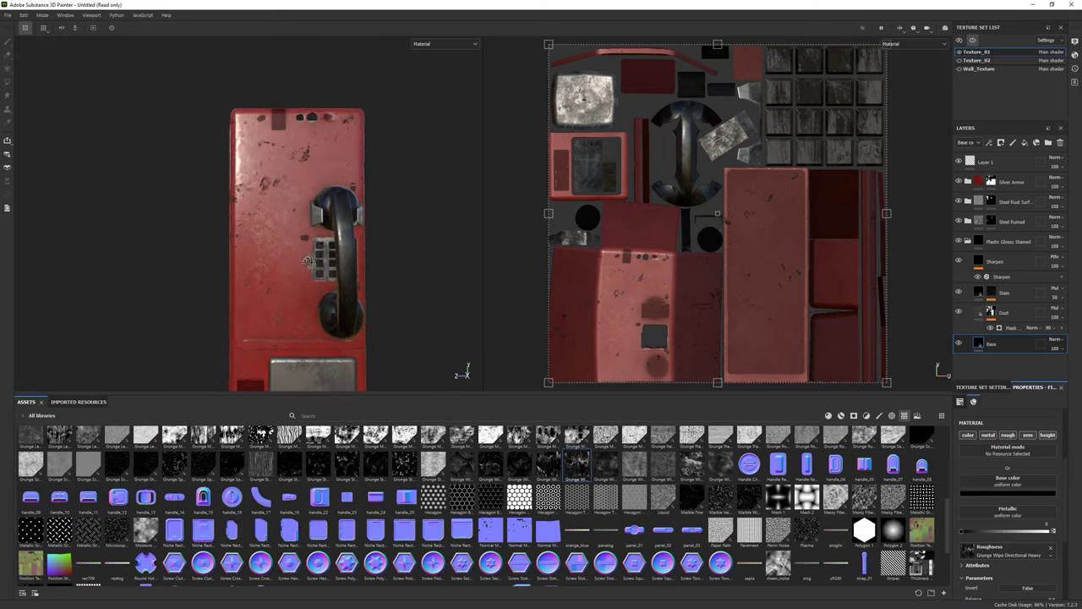
pyautogui.scroll(-2, 1006, 507)
pyautogui.moveTo(1005, 556); pyautogui.dragTo(1009, 556)
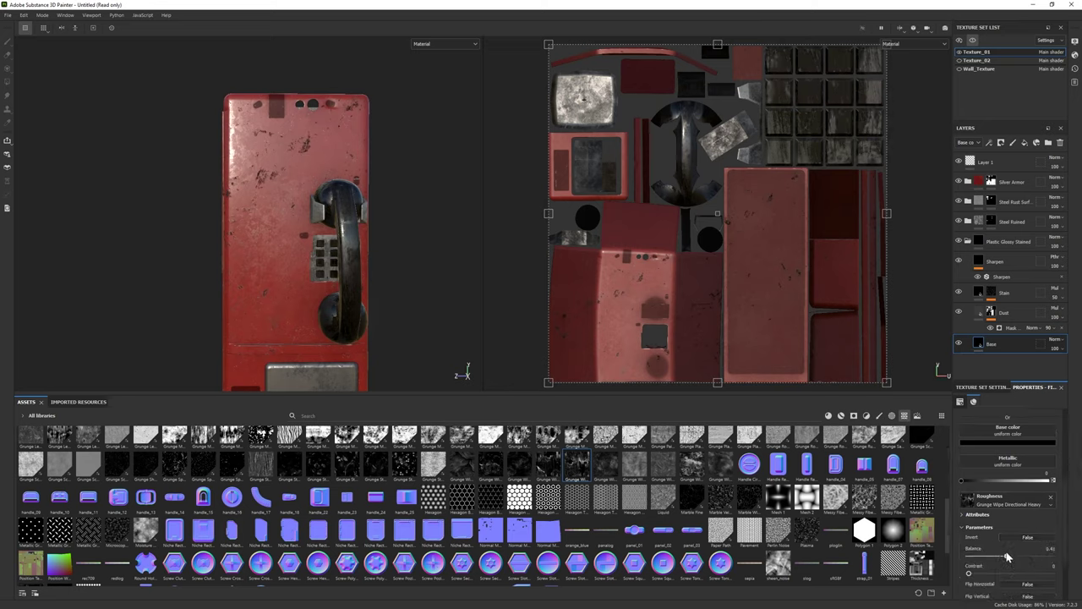
pyautogui.keyDown('alt'); pyautogui.moveTo(387, 292); pyautogui.dragTo(406, 292); pyautogui.keyUp('alt')
pyautogui.scroll(-2, 1009, 574)
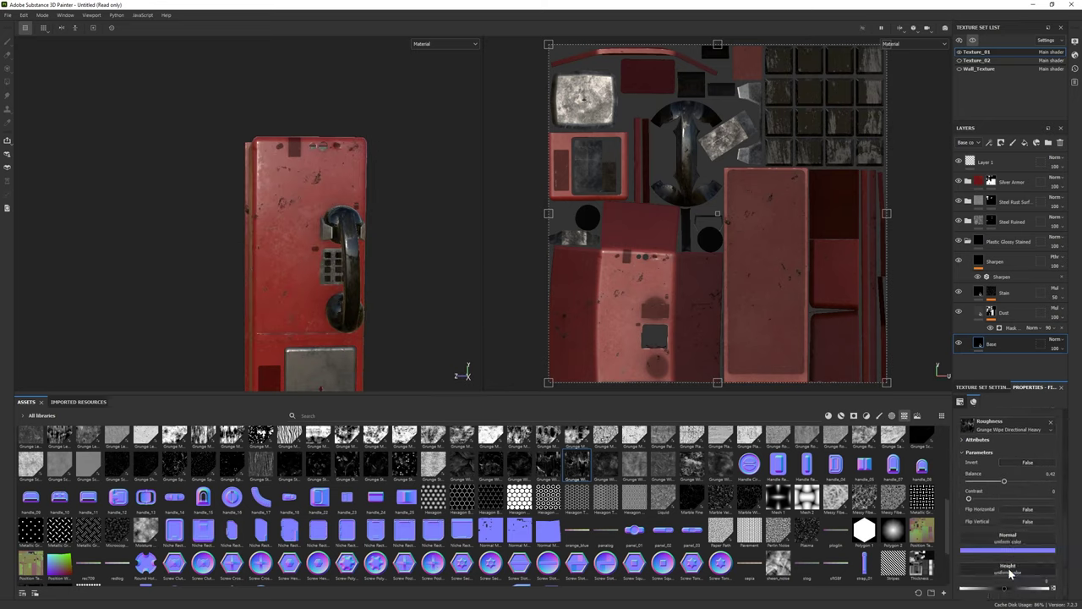
pyautogui.moveTo(1005, 480); pyautogui.dragTo(1012, 481)
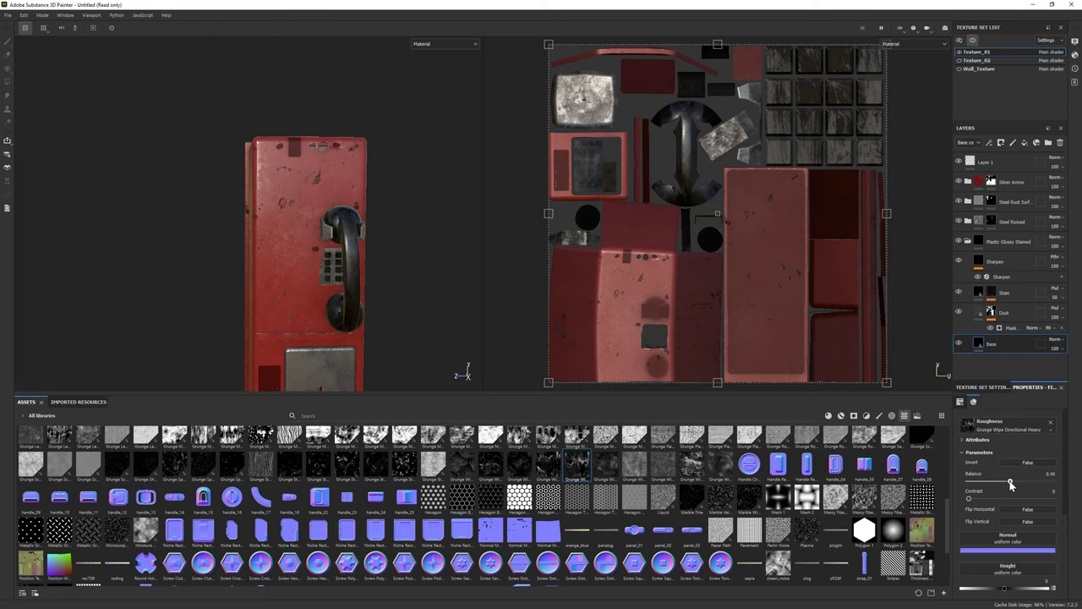
pyautogui.scroll(2, 464, 369)
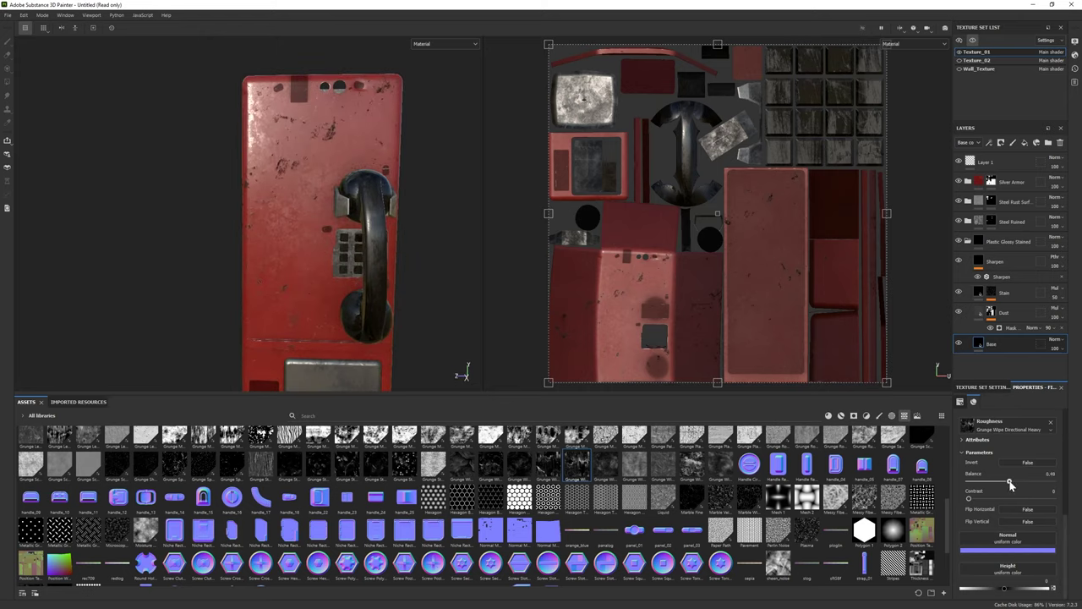
pyautogui.keyDown('alt'); pyautogui.moveTo(307, 282); pyautogui.dragTo(326, 283); pyautogui.keyUp('alt')
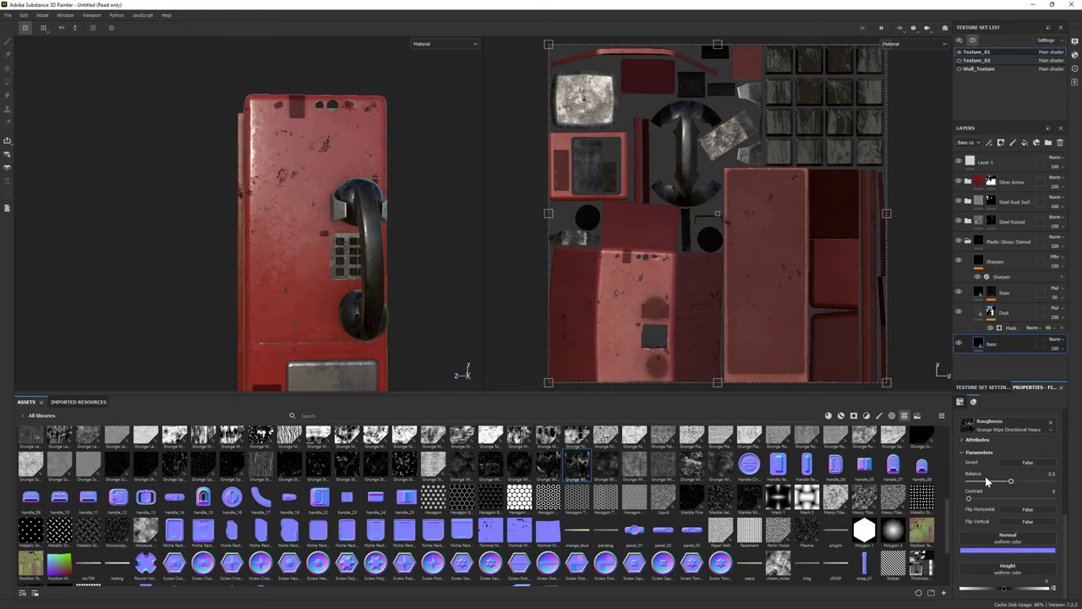
# Step: Add a mask to the Plastic Glossy Stained folder, then switch to the Texture_02 texture set
pyautogui.click(1008, 243)
pyautogui.click(992, 242)
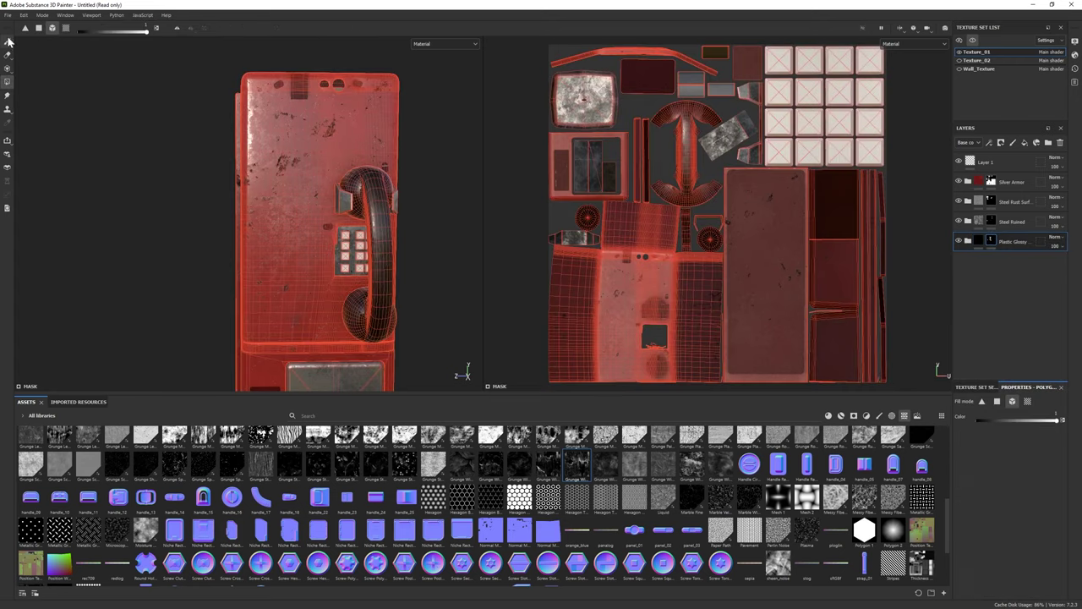
pyautogui.scroll(-3, 348, 279)
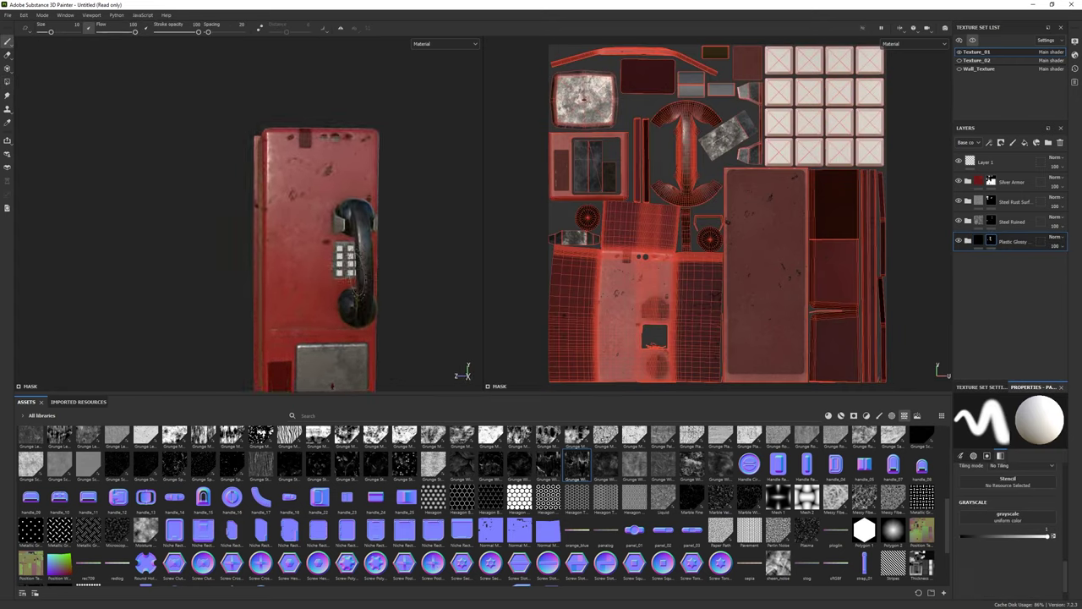
pyautogui.click(969, 241)
pyautogui.click(998, 342)
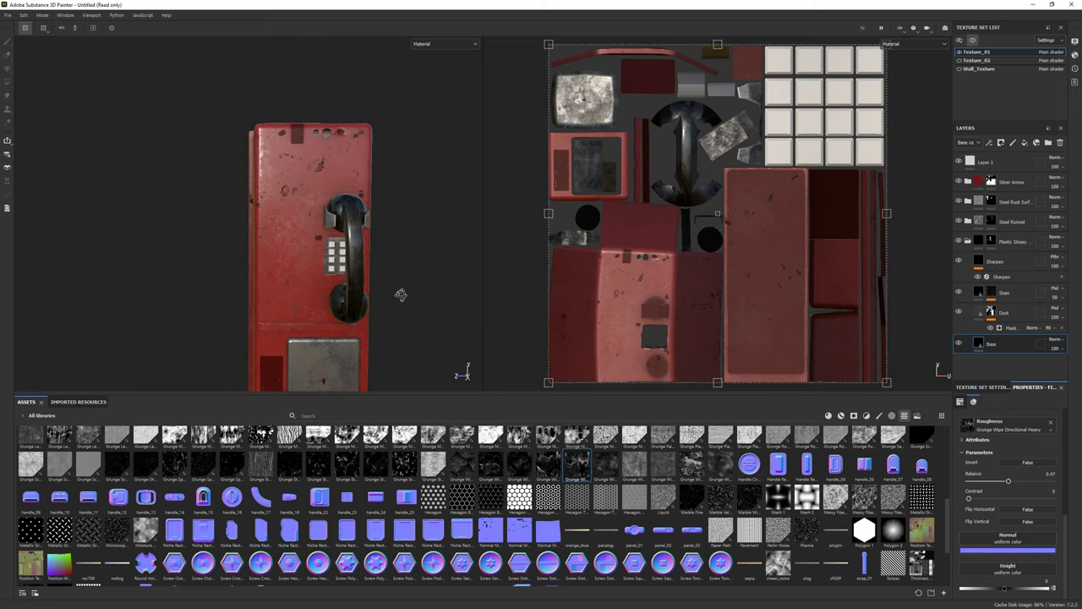
pyautogui.moveTo(398, 295)
pyautogui.keyDown('alt'); pyautogui.mouseDown()
pyautogui.moveTo(222, 212)
pyautogui.moveTo(28, 22)
pyautogui.mouseUp(); pyautogui.keyUp('alt')
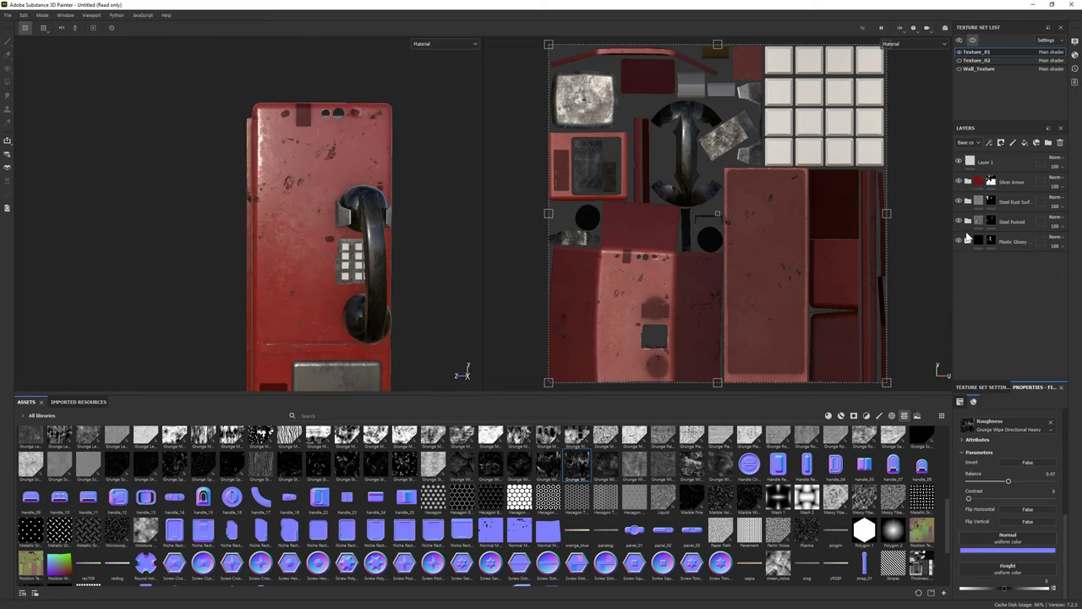
pyautogui.click(977, 61)
pyautogui.scroll(2, 351, 243)
# Step: Apply Silver Armor to Texture_02, select its base fill, and hide the AO Dirt layer
pyautogui.scroll(2, 350, 243)
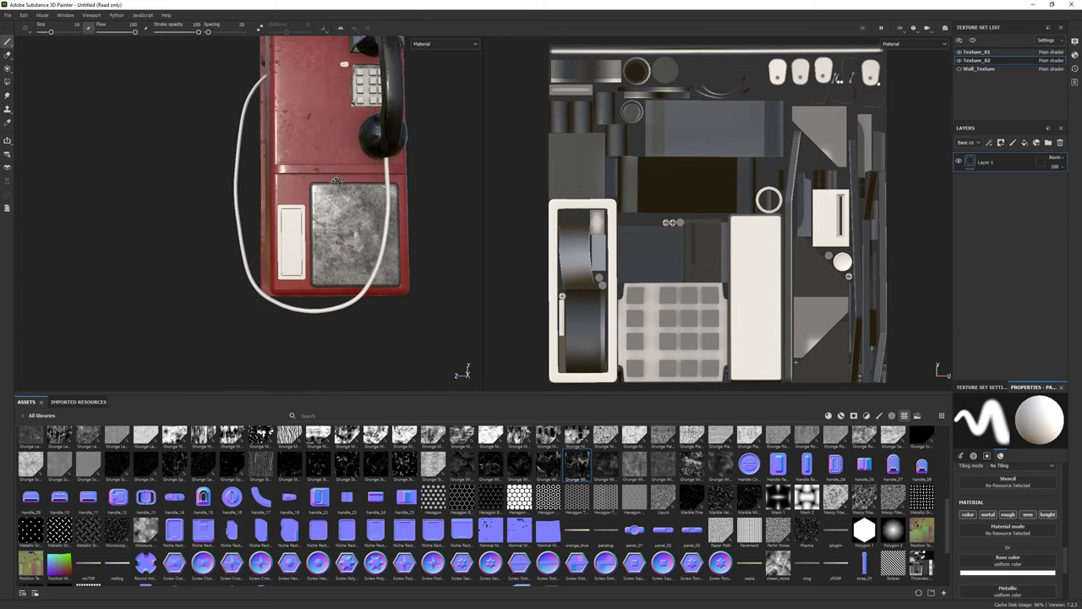
pyautogui.click(842, 417)
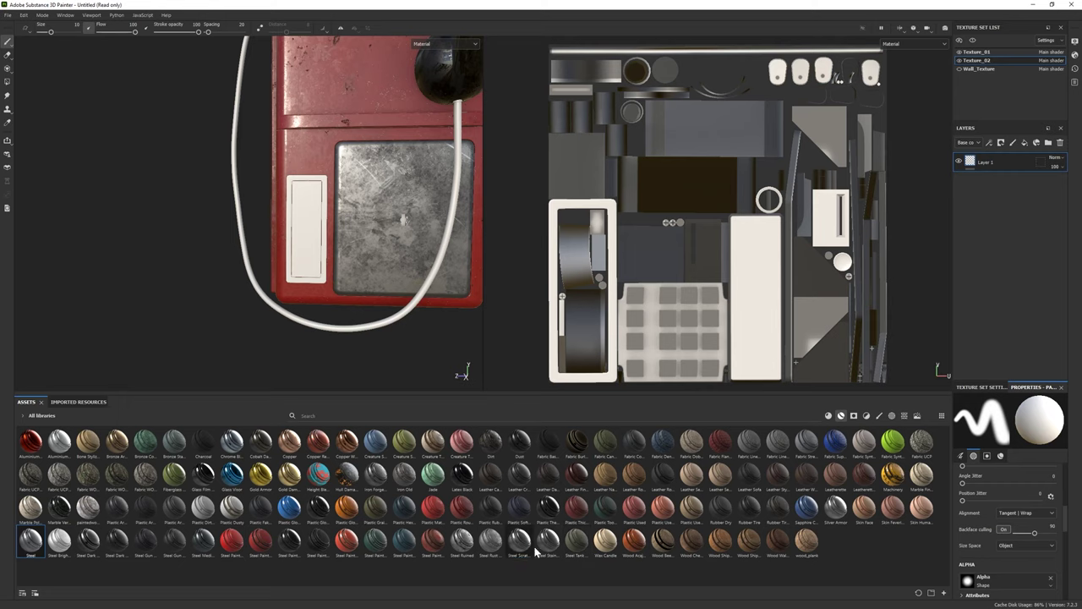
pyautogui.moveTo(535, 550); pyautogui.dragTo(991, 236)
pyautogui.moveTo(836, 507); pyautogui.dragTo(1007, 190)
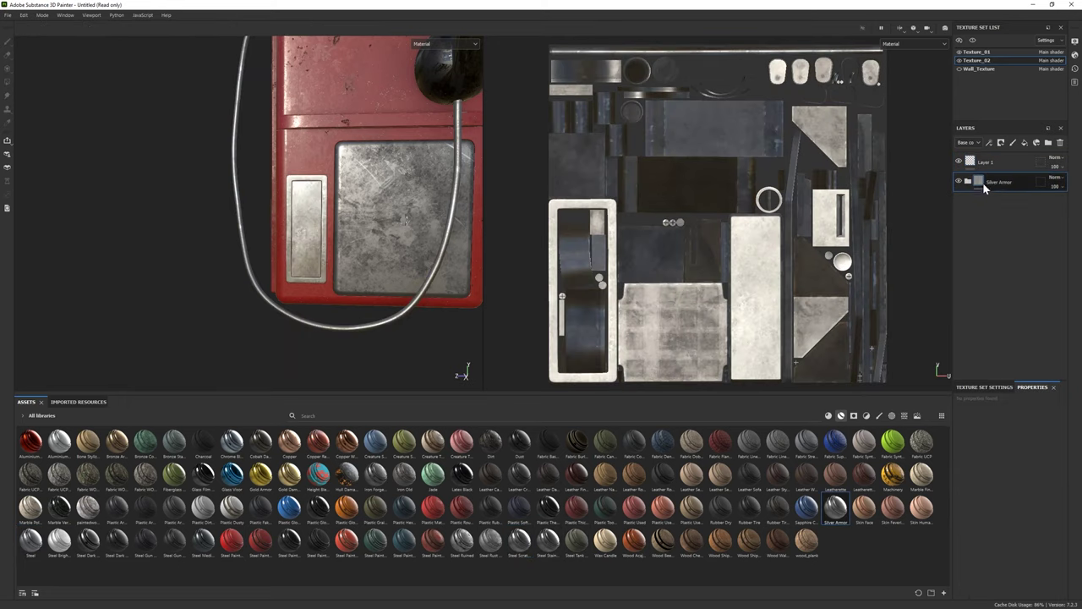
pyautogui.click(968, 181)
pyautogui.click(1007, 338)
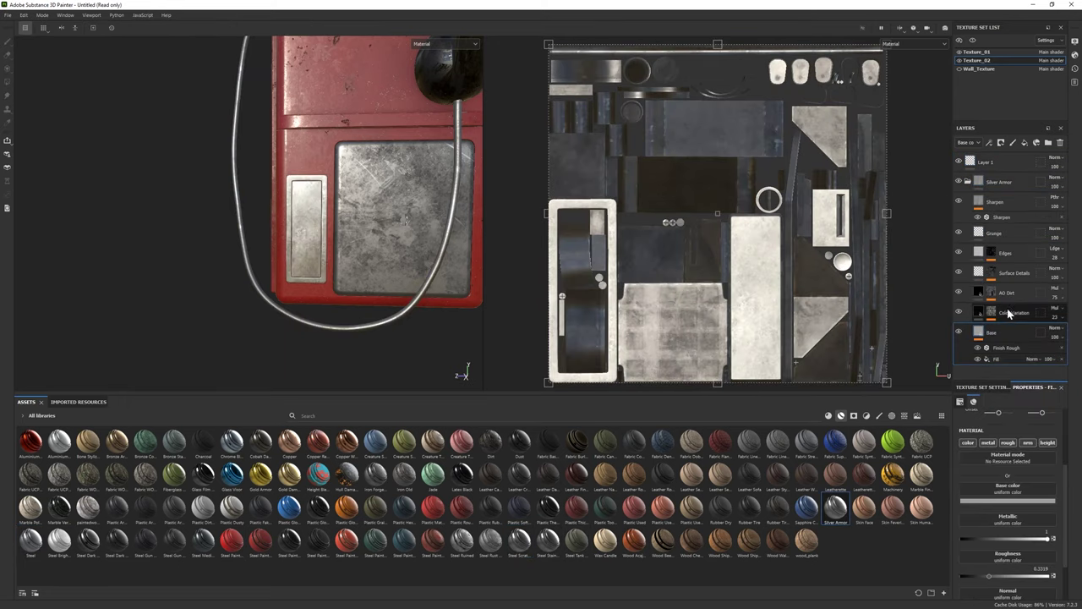
pyautogui.click(959, 291)
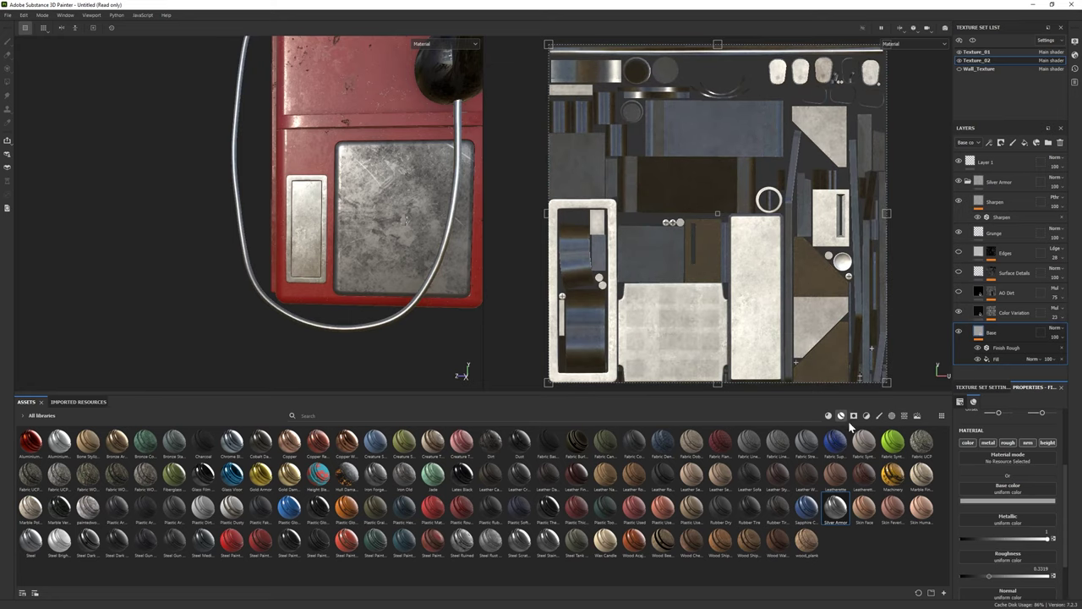
# Step: Put Grunge Leak Large into the base fill's roughness, then switch to Texture_01
pyautogui.click(905, 418)
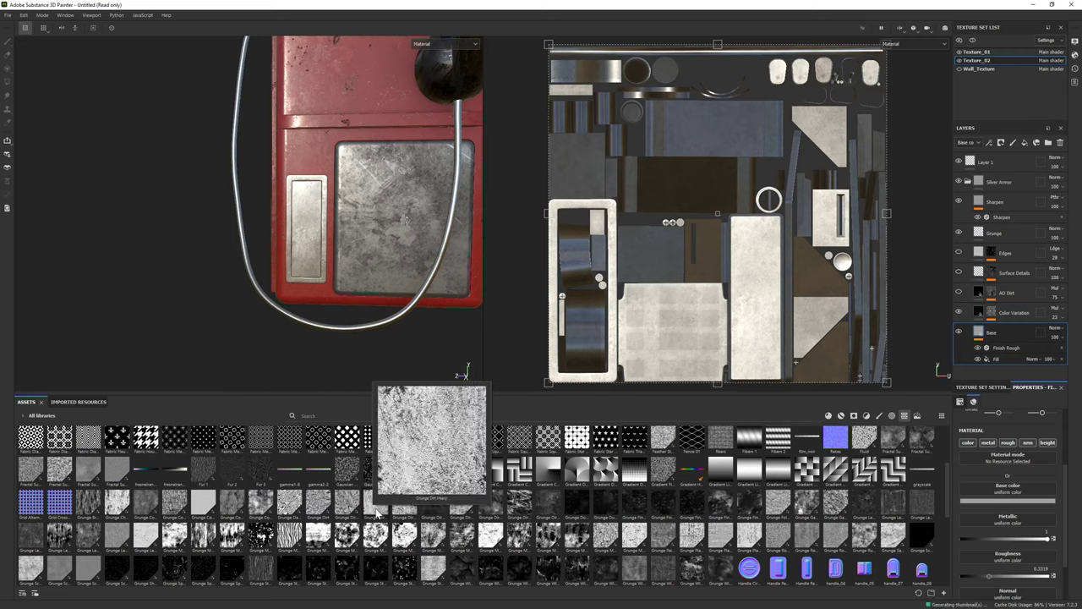
pyautogui.moveTo(922, 507); pyautogui.dragTo(1005, 357)
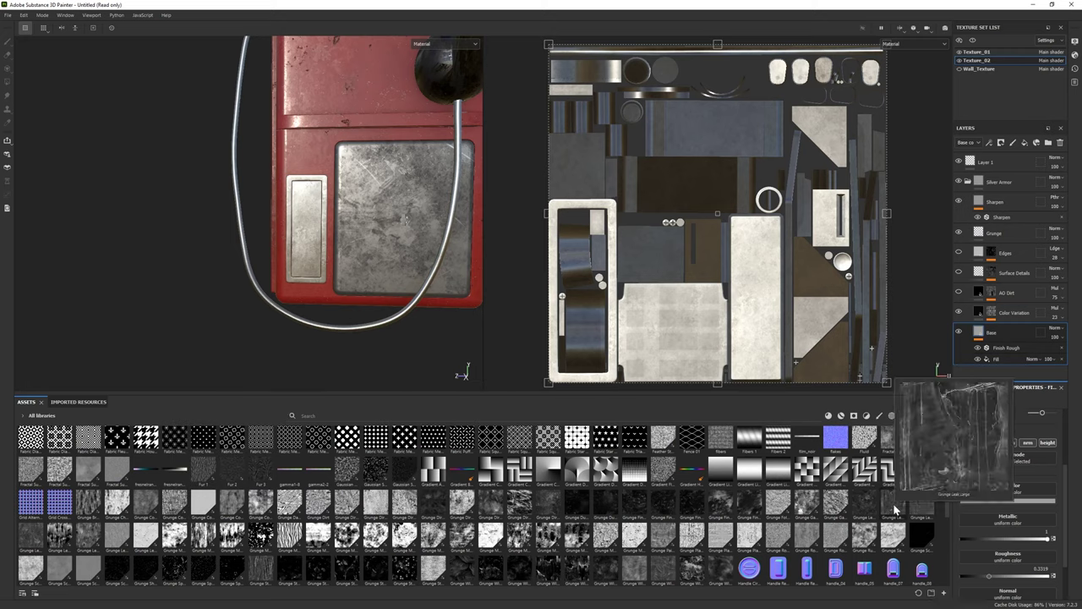
pyautogui.moveTo(1001, 560); pyautogui.dragTo(1001, 560)
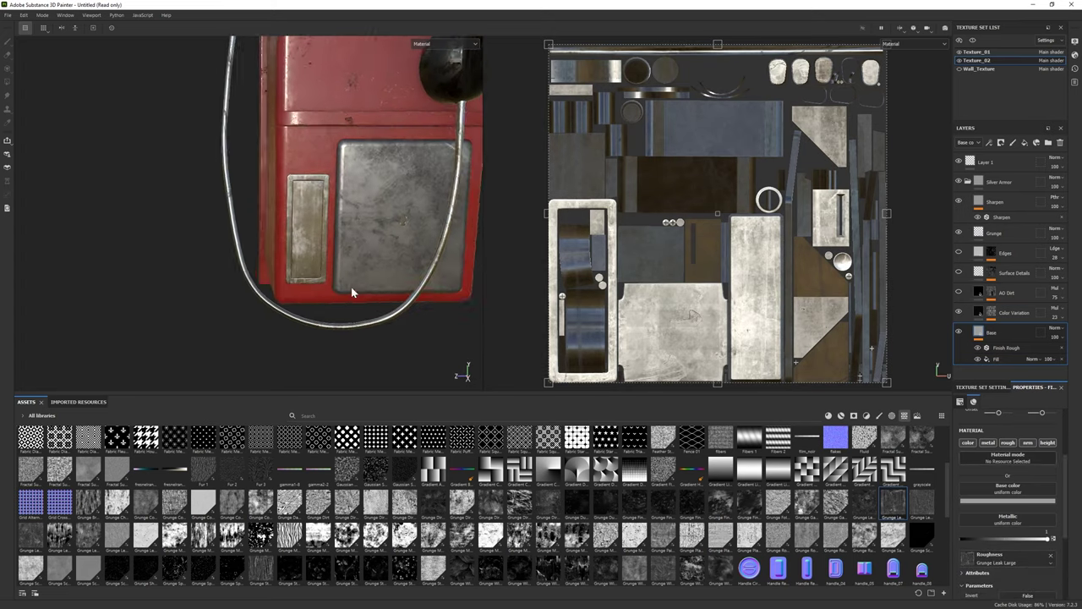
pyautogui.scroll(-5, 457, 363)
pyautogui.keyDown('alt'); pyautogui.moveTo(464, 370); pyautogui.dragTo(320, 300); pyautogui.keyUp('alt')
pyautogui.scroll(3, 319, 300)
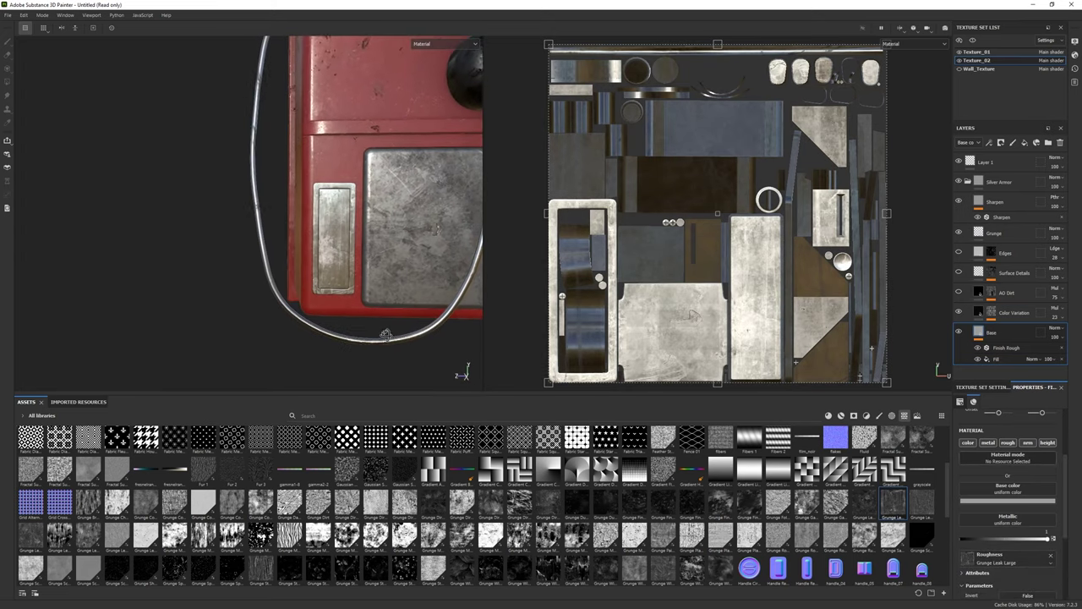
pyautogui.scroll(-2, 254, 254)
pyautogui.moveTo(253, 254)
pyautogui.keyDown('alt'); pyautogui.mouseDown()
pyautogui.moveTo(202, 243)
pyautogui.moveTo(594, 273)
pyautogui.mouseUp(); pyautogui.keyUp('alt')
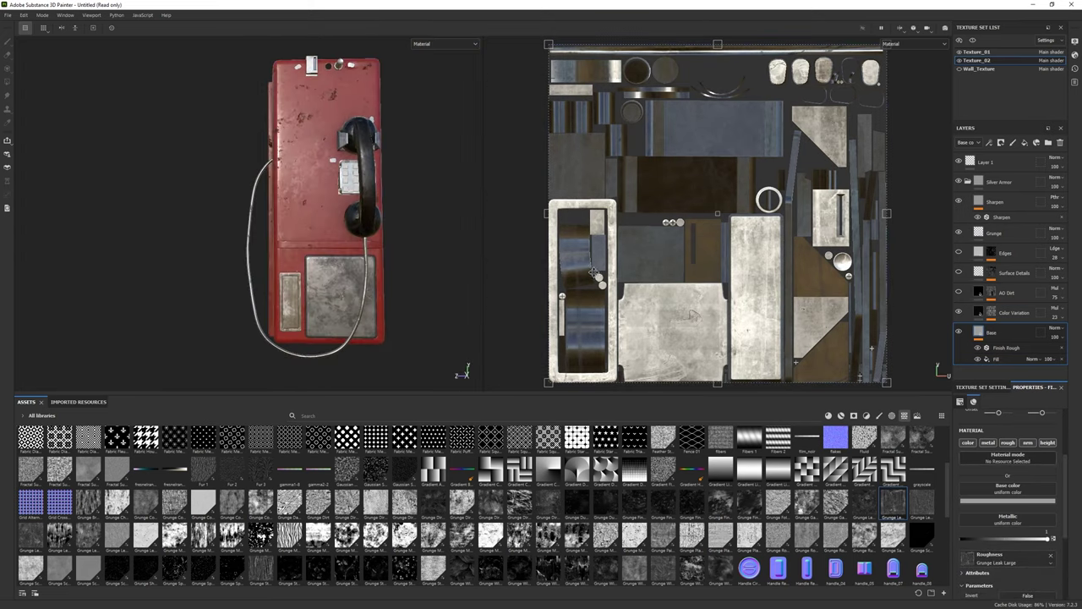
pyautogui.click(981, 51)
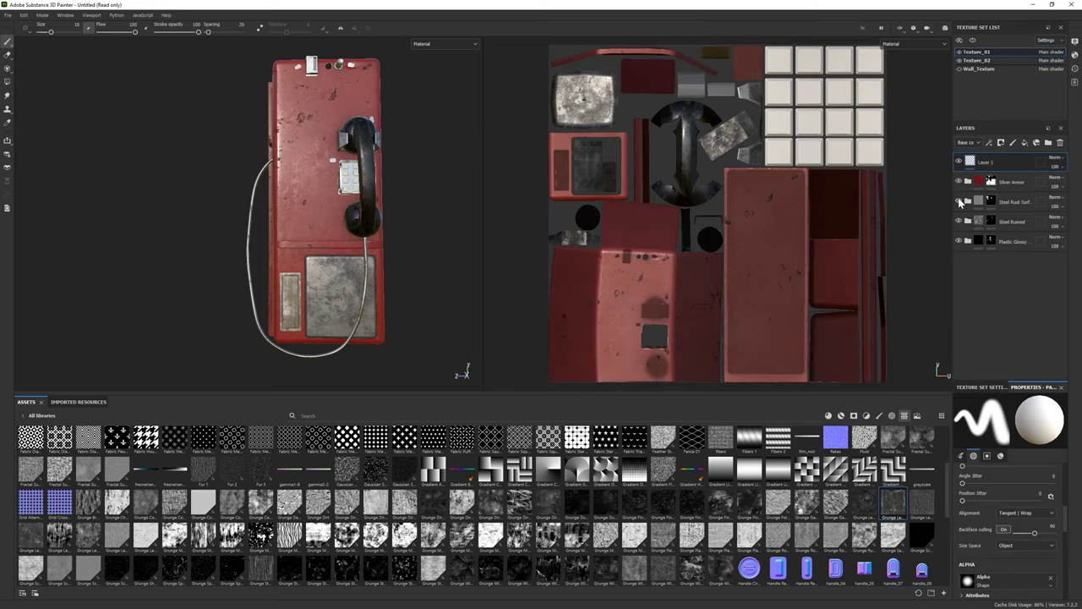
# Step: Remove the rusty steel layer and delete Silver Armor's Grunge through Color Variation layers
pyautogui.hotkey('ctrl', 'z')
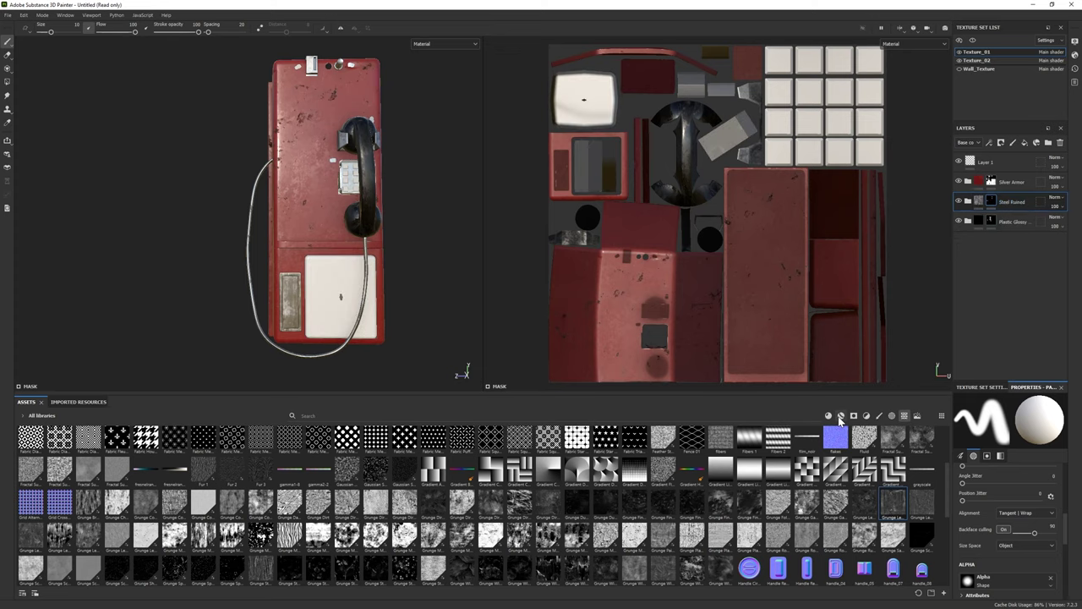
pyautogui.click(840, 417)
pyautogui.scroll(3, 366, 276)
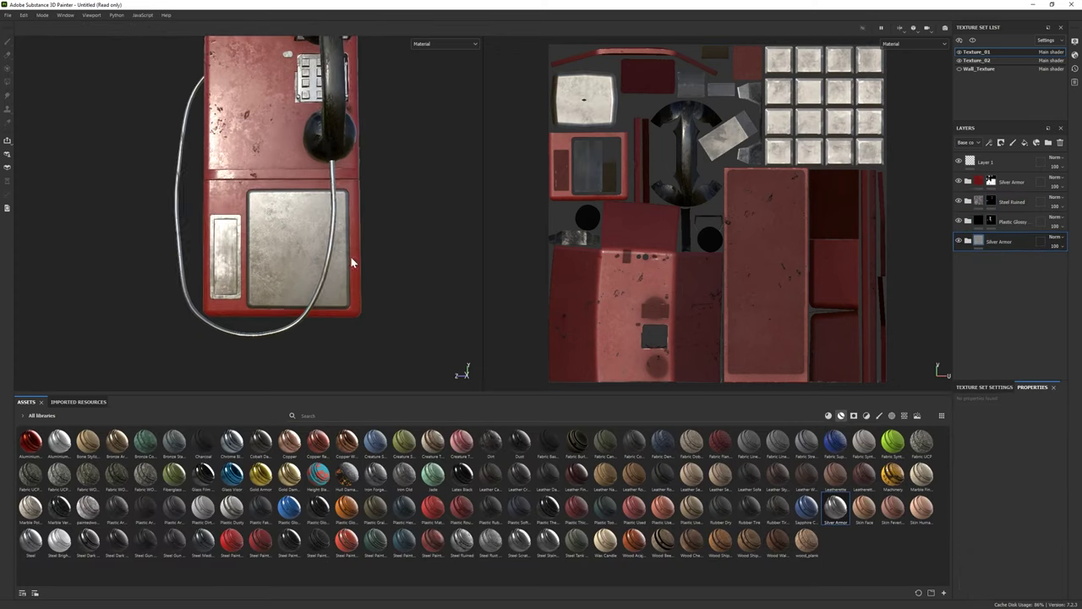
pyautogui.scroll(2, 365, 276)
pyautogui.click(958, 331)
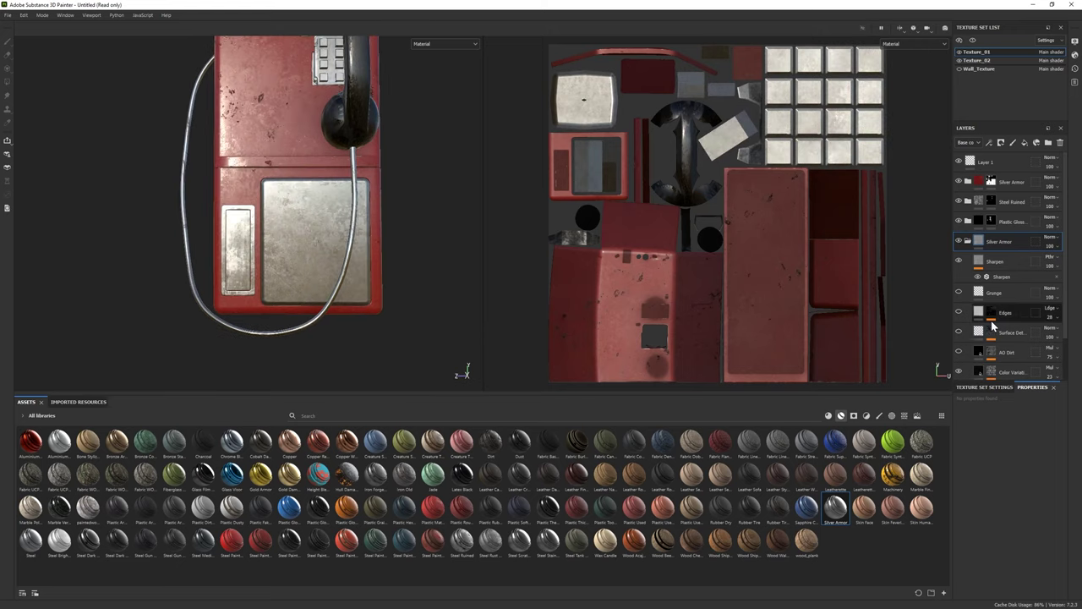
pyautogui.scroll(-1, 961, 338)
pyautogui.click(959, 347)
pyautogui.click(960, 346)
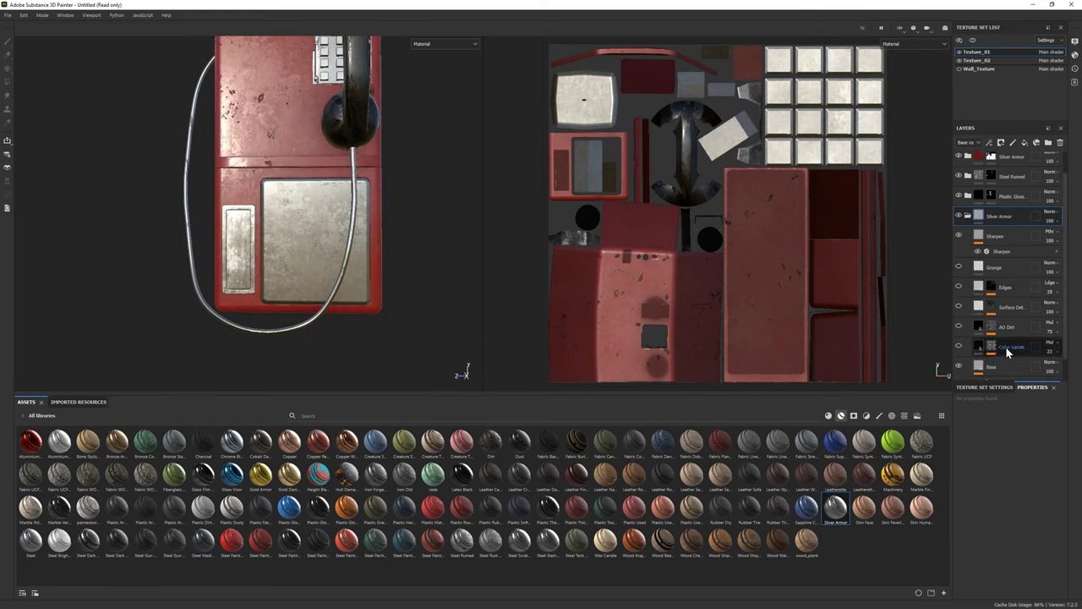
pyautogui.click(1010, 269)
pyautogui.press('Delete')
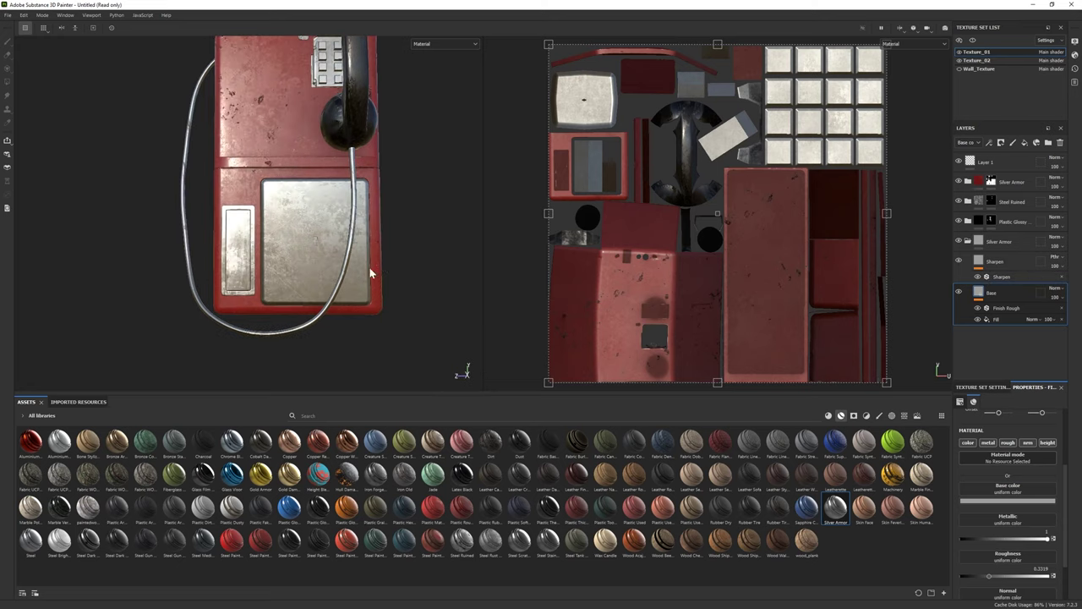
# Step: Drop the Grunge Leaks texture into the Base fill's roughness slot
pyautogui.click(904, 415)
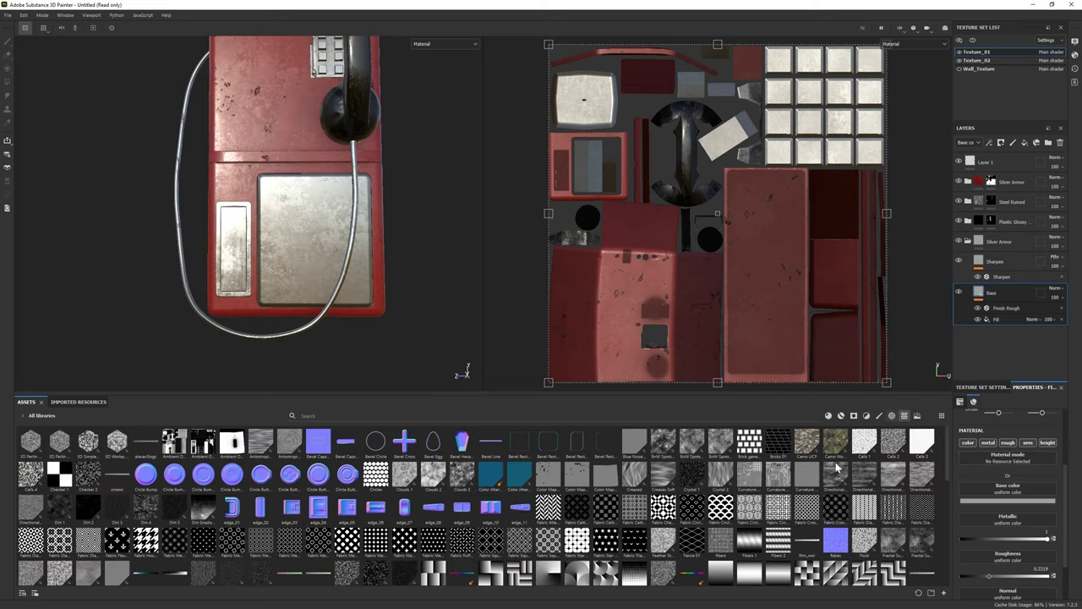
pyautogui.scroll(-10, 491, 508)
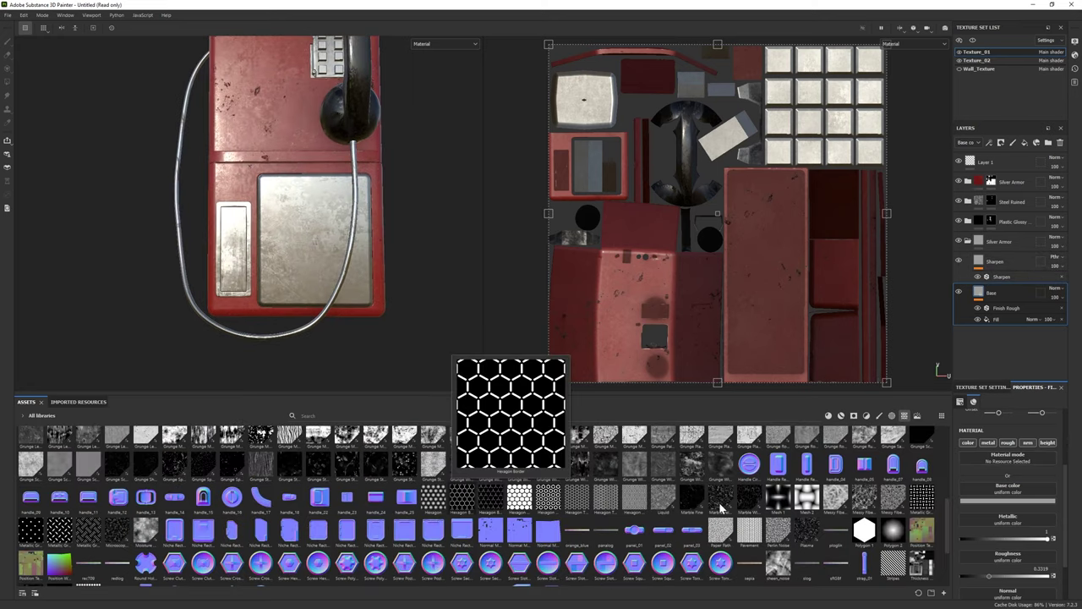
pyautogui.scroll(-3, 720, 537)
pyautogui.scroll(5, 241, 531)
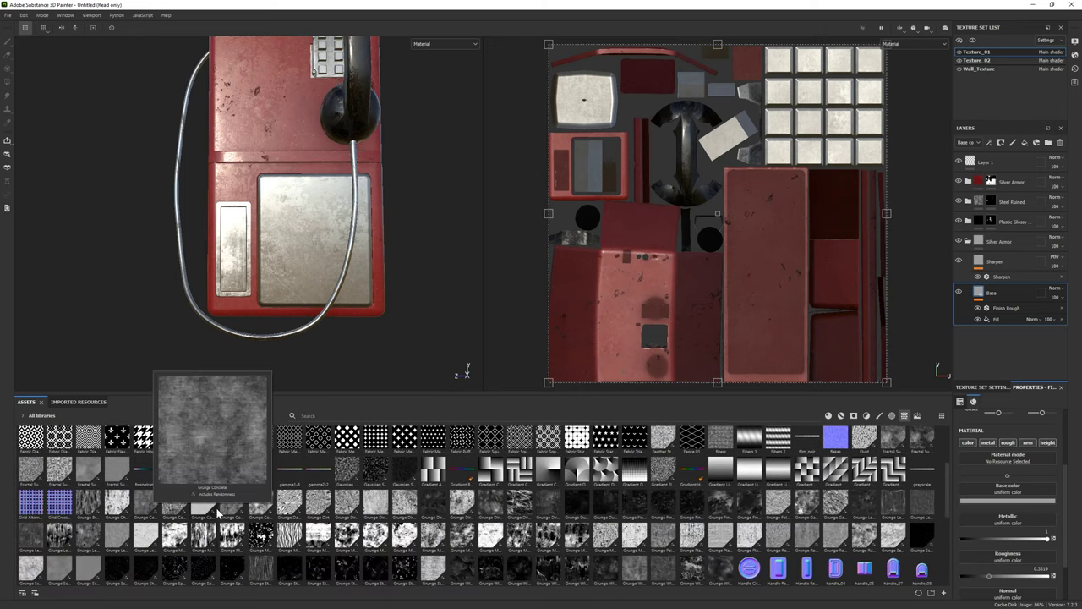
pyautogui.moveTo(30, 535)
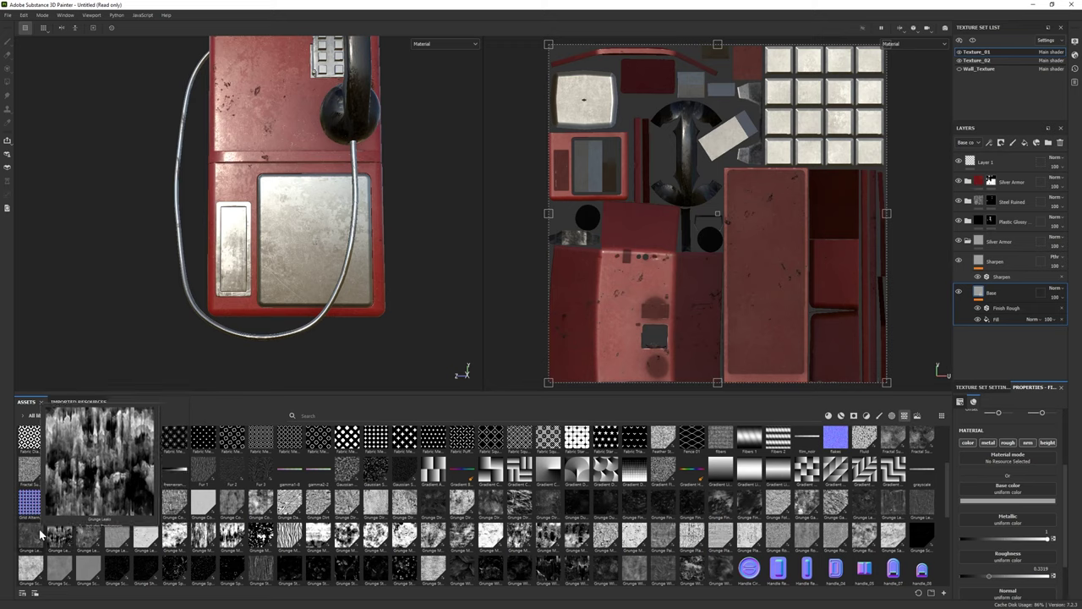
pyautogui.moveTo(66, 528); pyautogui.dragTo(197, 546)
pyautogui.moveTo(1002, 563); pyautogui.dragTo(477, 525)
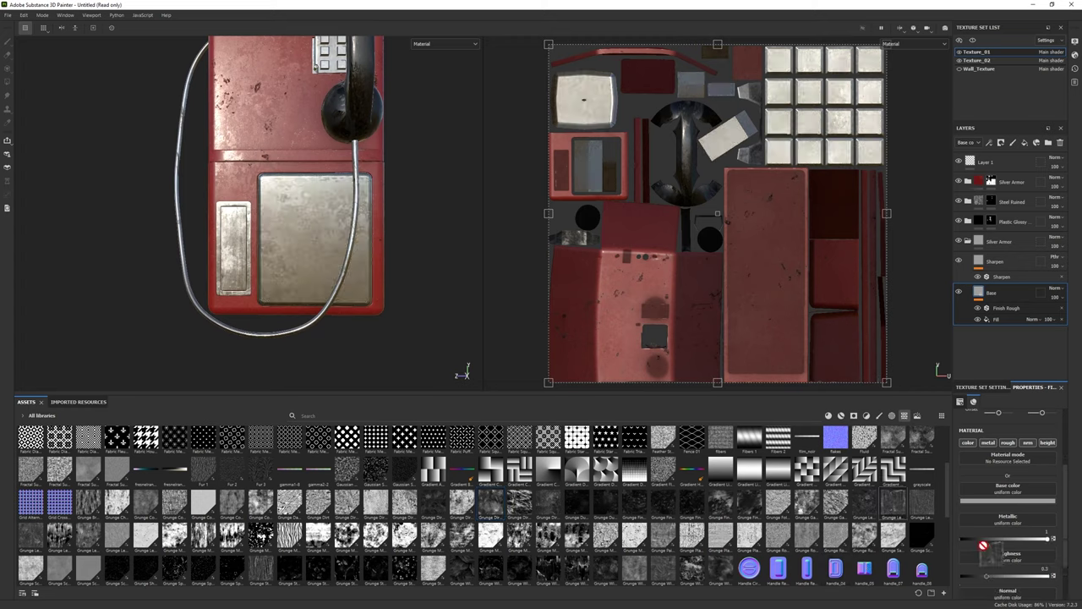
pyautogui.moveTo(891, 511); pyautogui.dragTo(1005, 563)
# Step: Rotate the leak texture 270° with a -0.77 offset, collapse Silver Armor, and switch to Texture_02
pyautogui.scroll(5, 1004, 564)
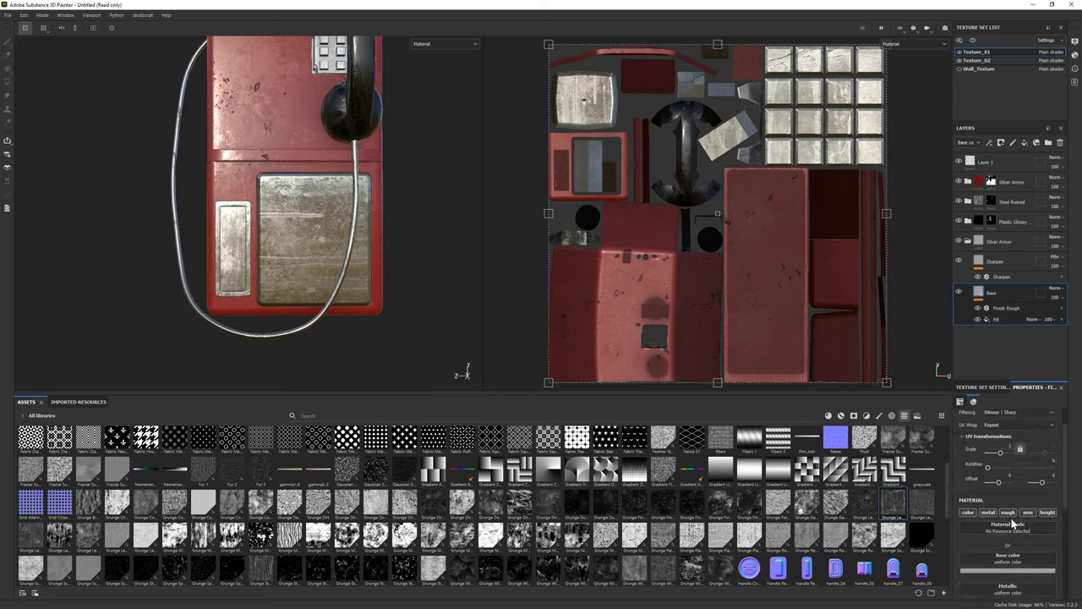
pyautogui.moveTo(1046, 481); pyautogui.dragTo(1042, 483)
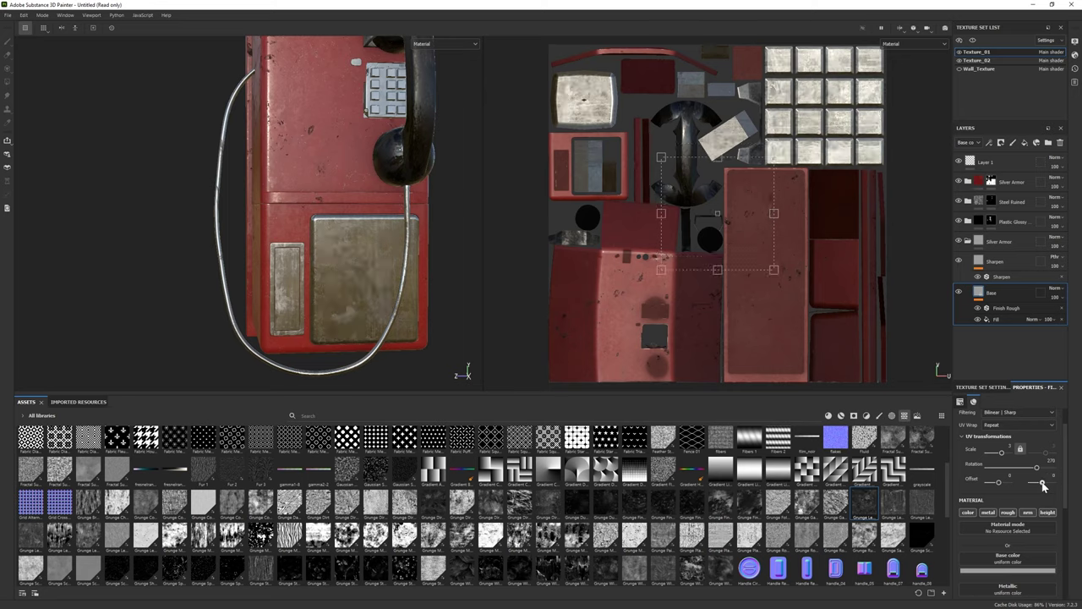
pyautogui.keyDown('alt'); pyautogui.moveTo(92, 261); pyautogui.dragTo(118, 261); pyautogui.keyUp('alt')
pyautogui.moveTo(1042, 482); pyautogui.dragTo(1034, 484)
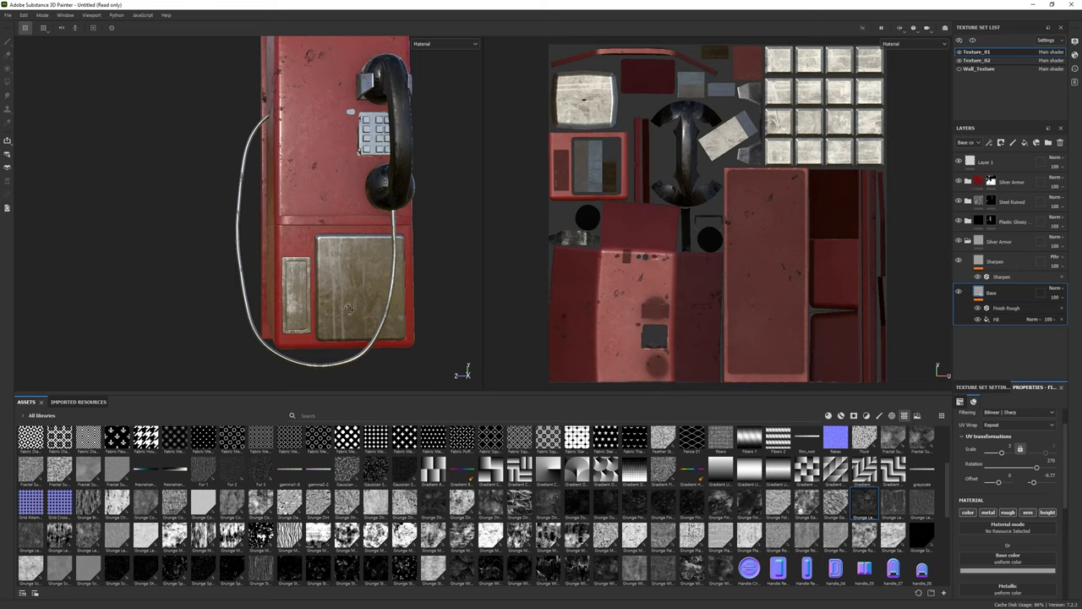
pyautogui.keyDown('alt'); pyautogui.moveTo(347, 308); pyautogui.dragTo(110, 233); pyautogui.keyUp('alt')
pyautogui.moveTo(290, 289)
pyautogui.keyDown('alt'); pyautogui.mouseDown()
pyautogui.moveTo(303, 299)
pyautogui.moveTo(316, 281)
pyautogui.moveTo(352, 298)
pyautogui.mouseUp(); pyautogui.keyUp('alt')
pyautogui.scroll(5, 352, 298)
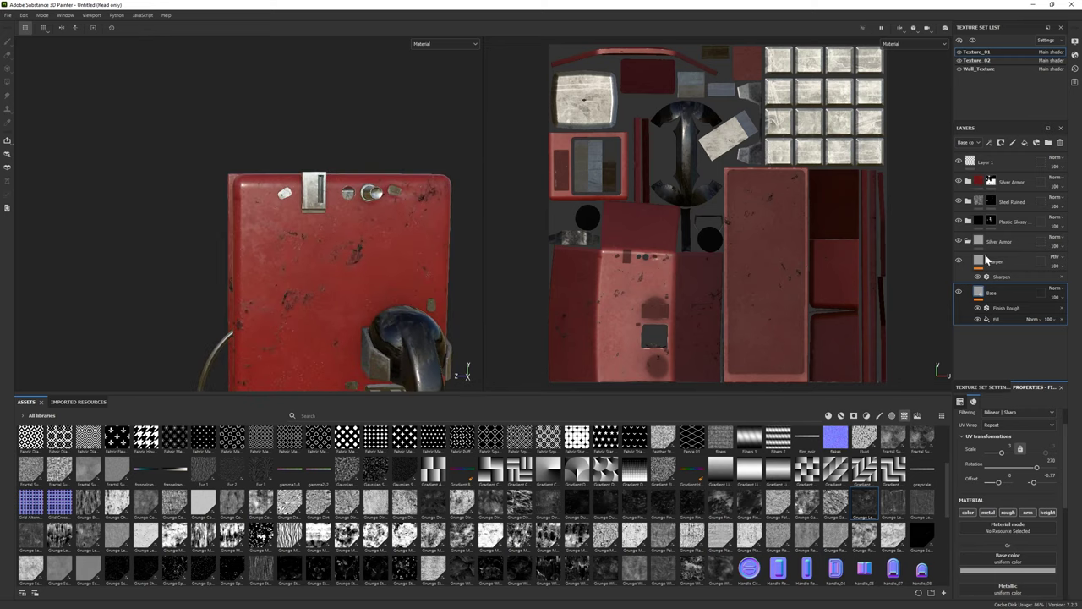
pyautogui.click(968, 241)
pyautogui.click(1013, 59)
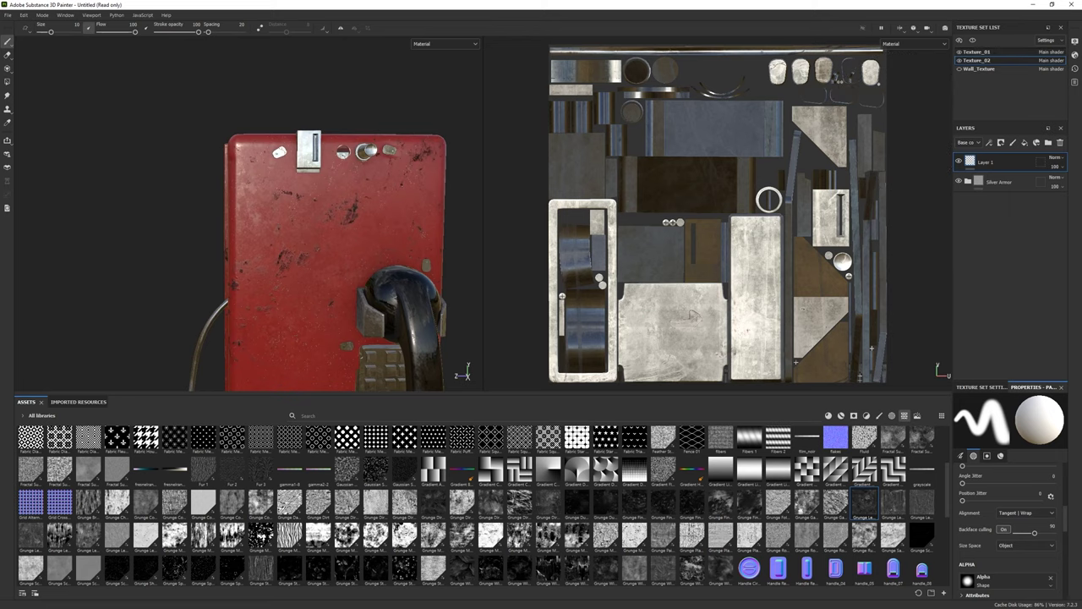
# Step: Paste the copied Silver Armor folder into the Texture_02 texture set
pyautogui.click(977, 52)
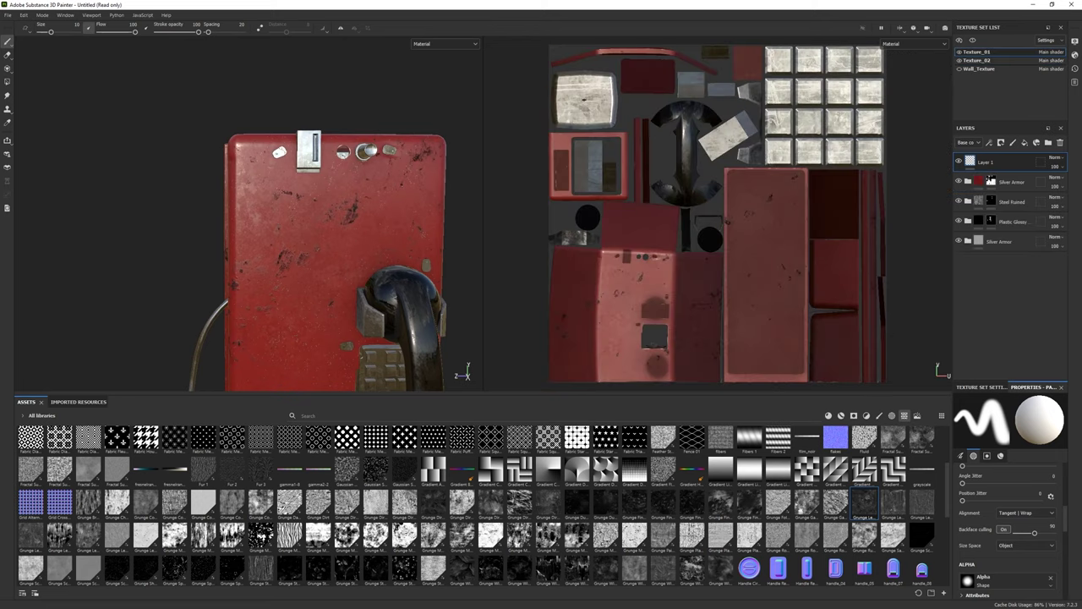
pyautogui.click(995, 60)
pyautogui.hotkey('ctrl', 'v')
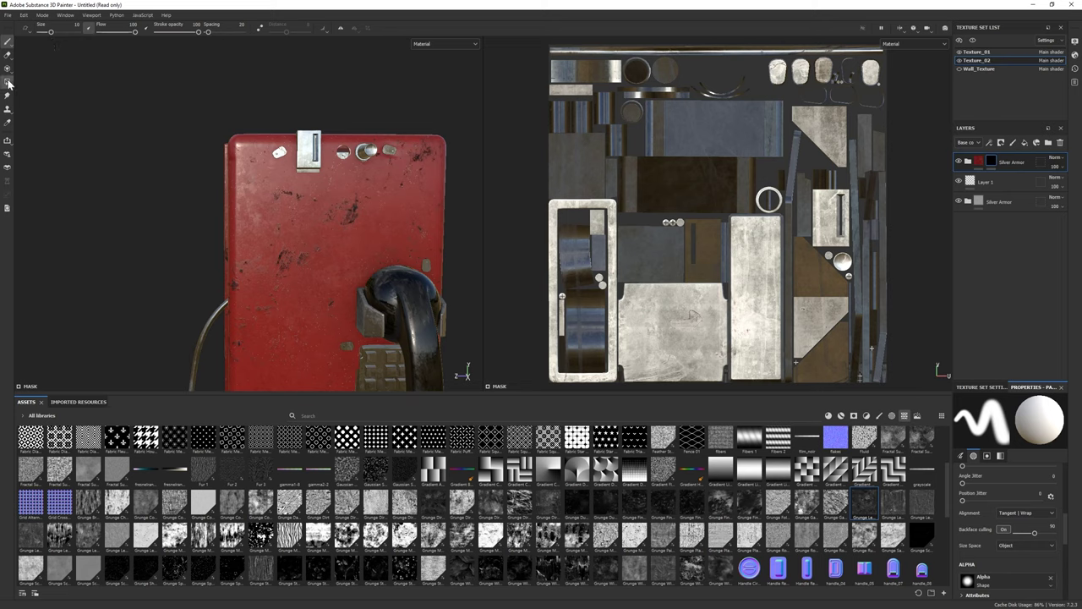
pyautogui.click(8, 82)
pyautogui.moveTo(386, 153); pyautogui.dragTo(369, 217, button='middle')
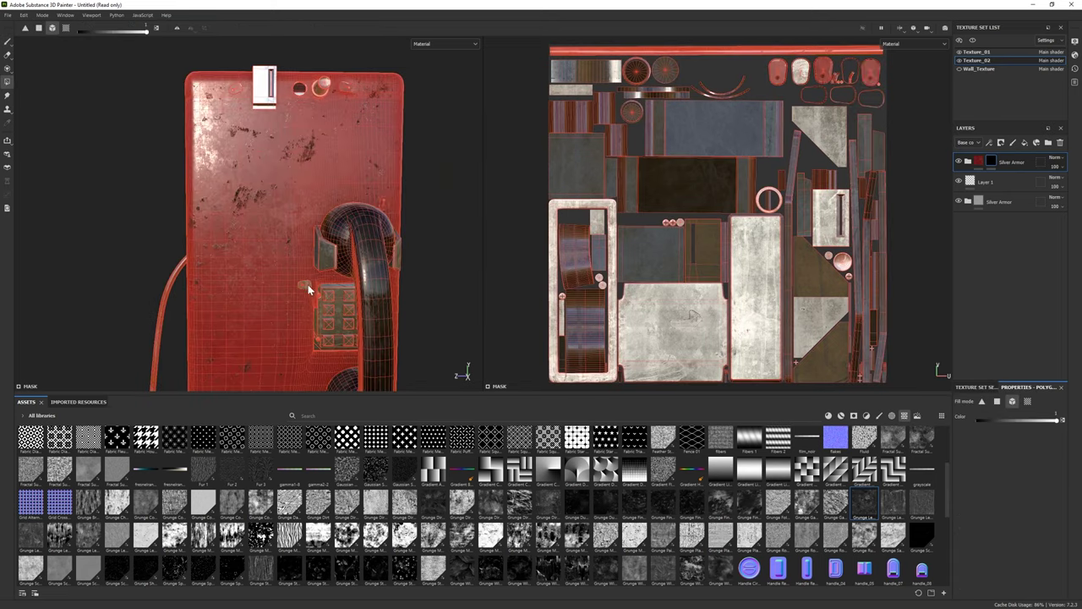
pyautogui.moveTo(309, 290)
pyautogui.keyDown('alt'); pyautogui.mouseDown()
pyautogui.moveTo(335, 217)
pyautogui.moveTo(339, 254)
pyautogui.mouseUp(); pyautogui.keyUp('alt')
pyautogui.press('1')
pyautogui.scroll(5, 338, 254)
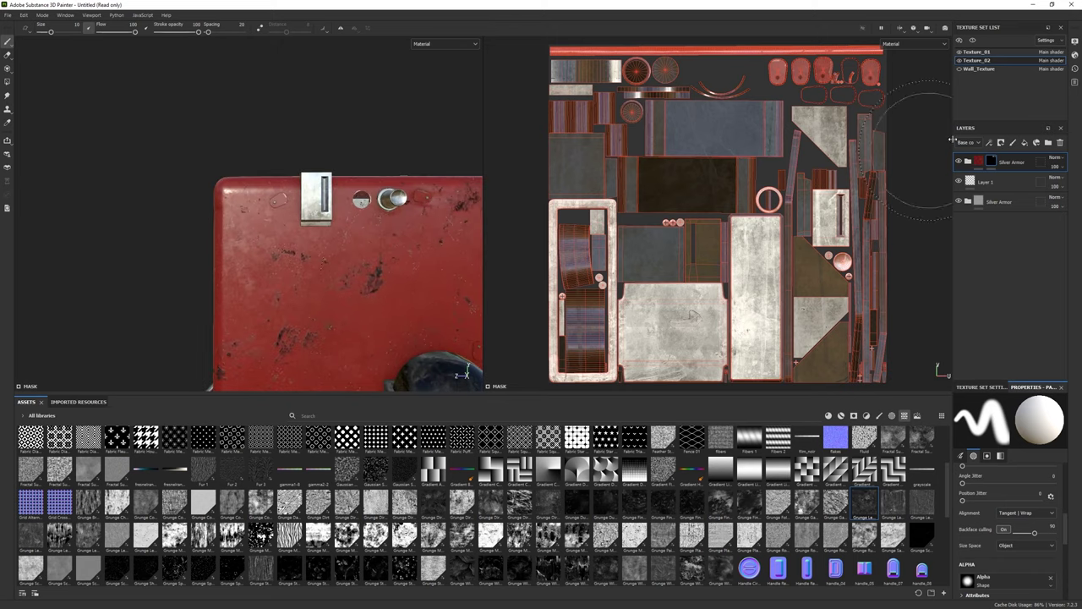
# Step: Expand the Silver Armor folder and open its AO Dirt mask generator settings
pyautogui.click(968, 160)
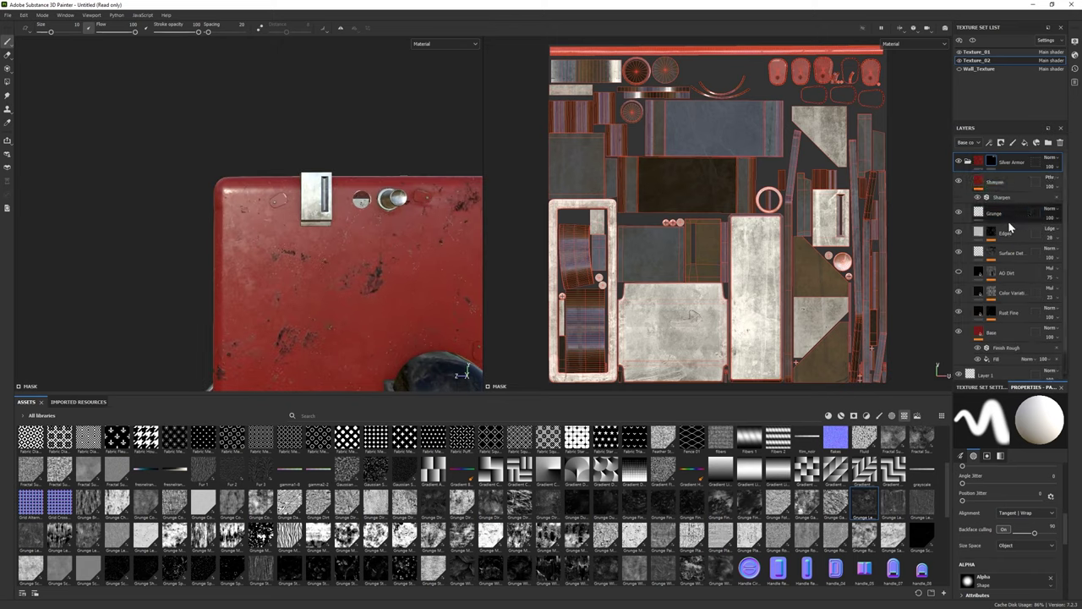
pyautogui.click(991, 272)
pyautogui.click(1014, 287)
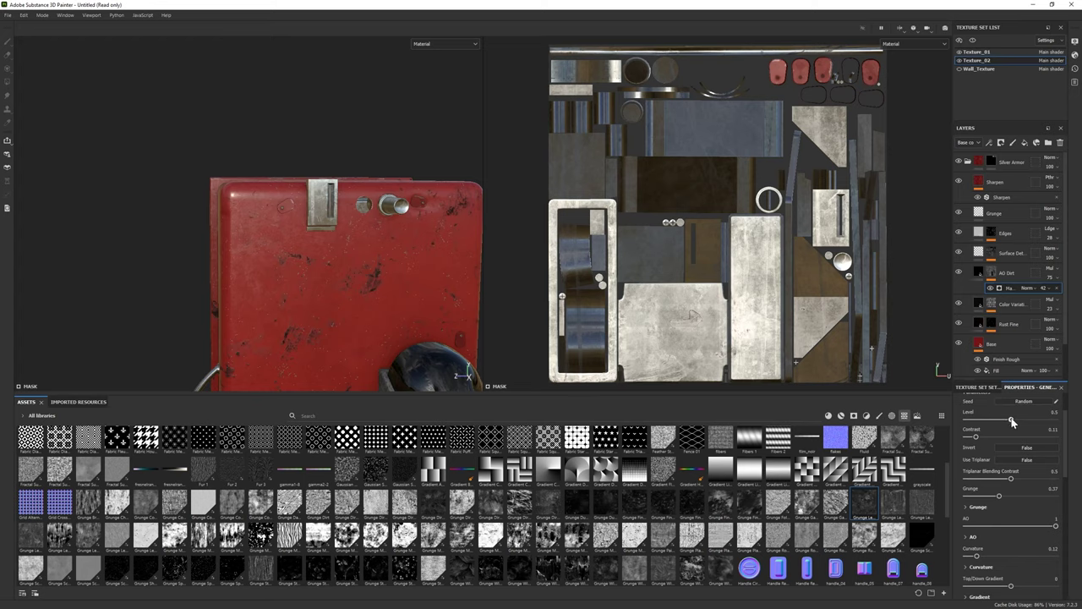
pyautogui.keyDown('alt'); pyautogui.moveTo(368, 279); pyautogui.dragTo(304, 224); pyautogui.keyUp('alt')
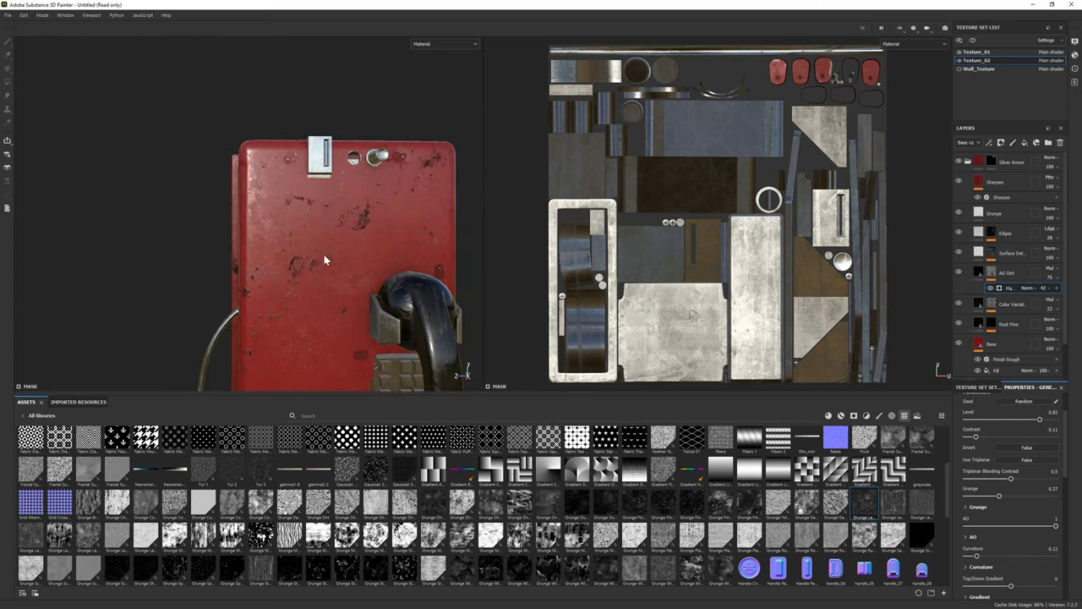
pyautogui.scroll(-3, 304, 224)
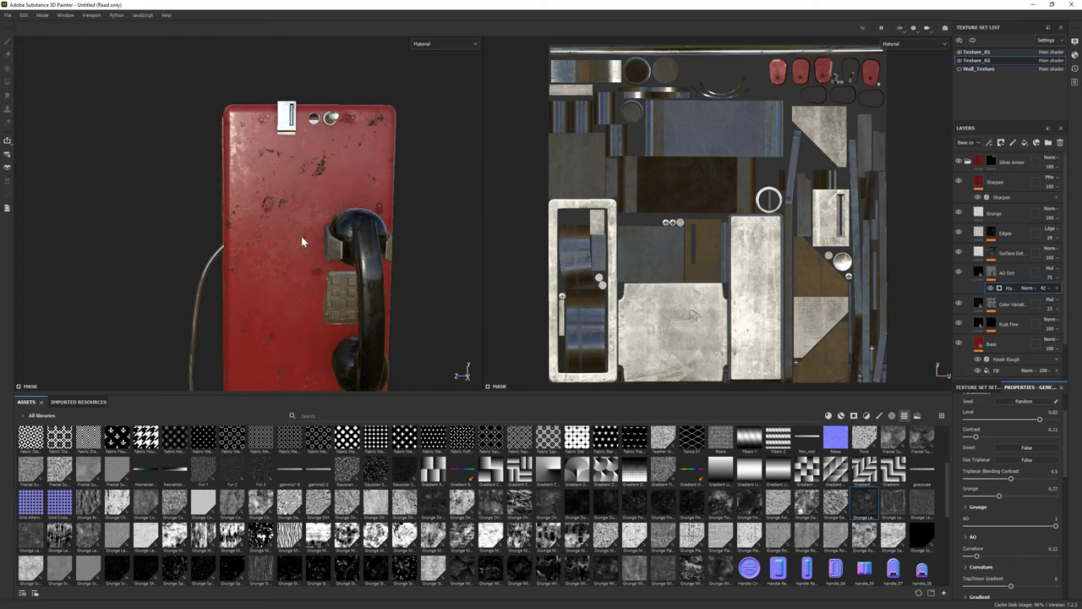
pyautogui.keyDown('alt'); pyautogui.moveTo(302, 242); pyautogui.dragTo(359, 217); pyautogui.keyUp('alt')
pyautogui.scroll(2, 359, 217)
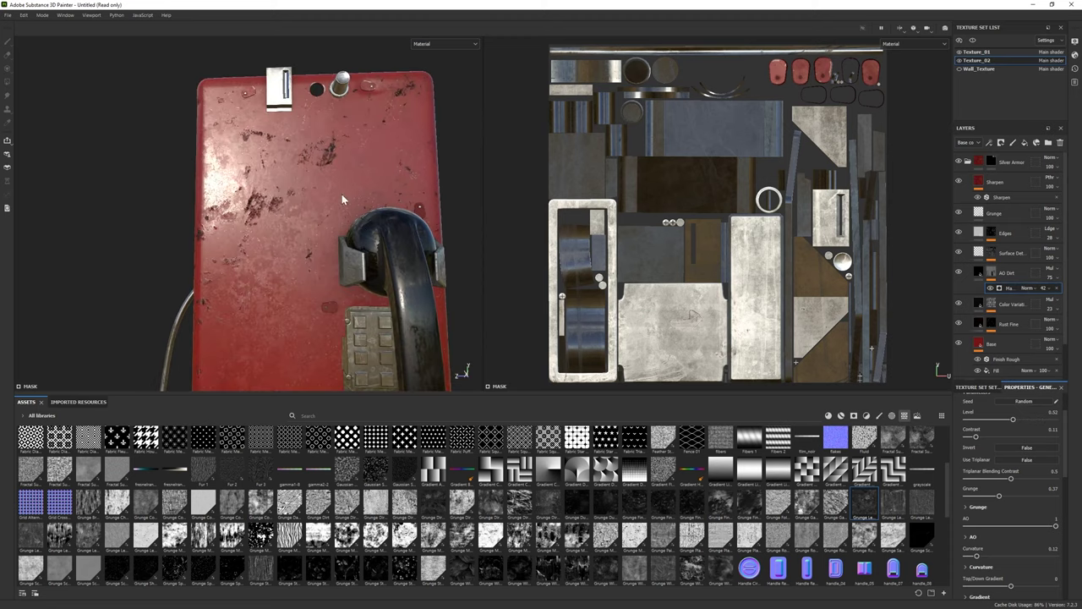
pyautogui.scroll(-2, 343, 199)
pyautogui.moveTo(304, 210)
pyautogui.keyDown('alt'); pyautogui.mouseDown()
pyautogui.moveTo(338, 237)
pyautogui.moveTo(316, 231)
pyautogui.mouseUp(); pyautogui.keyUp('alt')
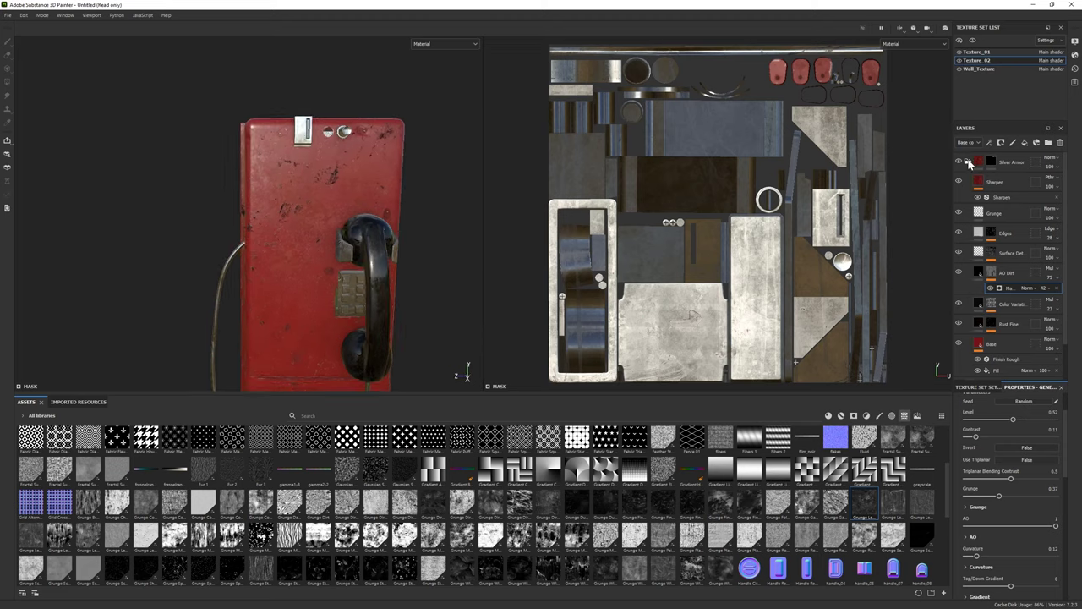
# Step: Put Grunge Leak Large into the Base fill's roughness, then return to Texture_02
pyautogui.click(1019, 342)
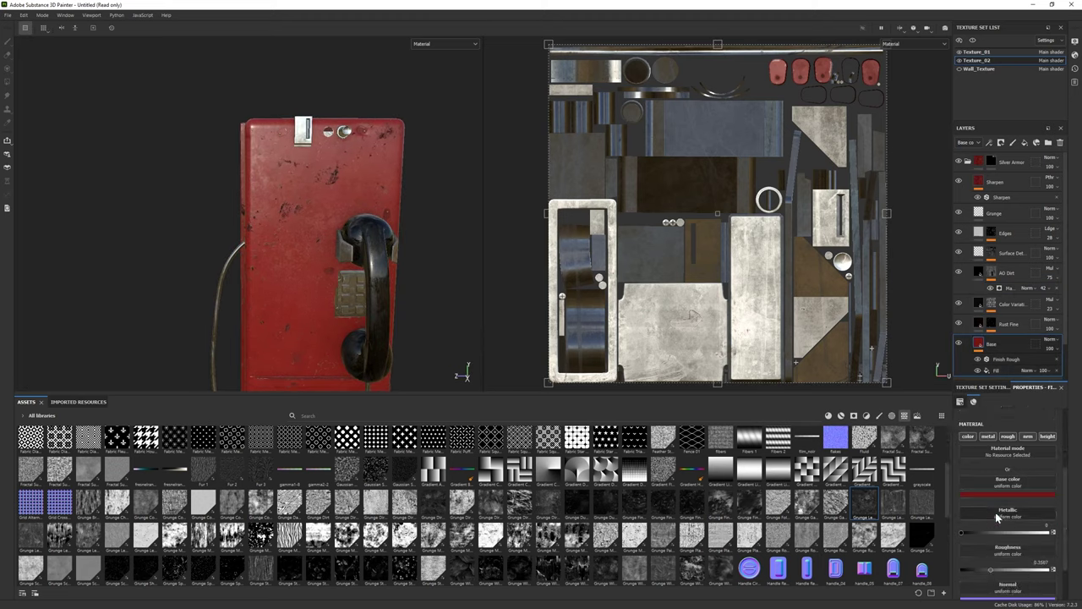
pyautogui.scroll(-1, 998, 517)
pyautogui.moveTo(891, 507); pyautogui.dragTo(966, 521)
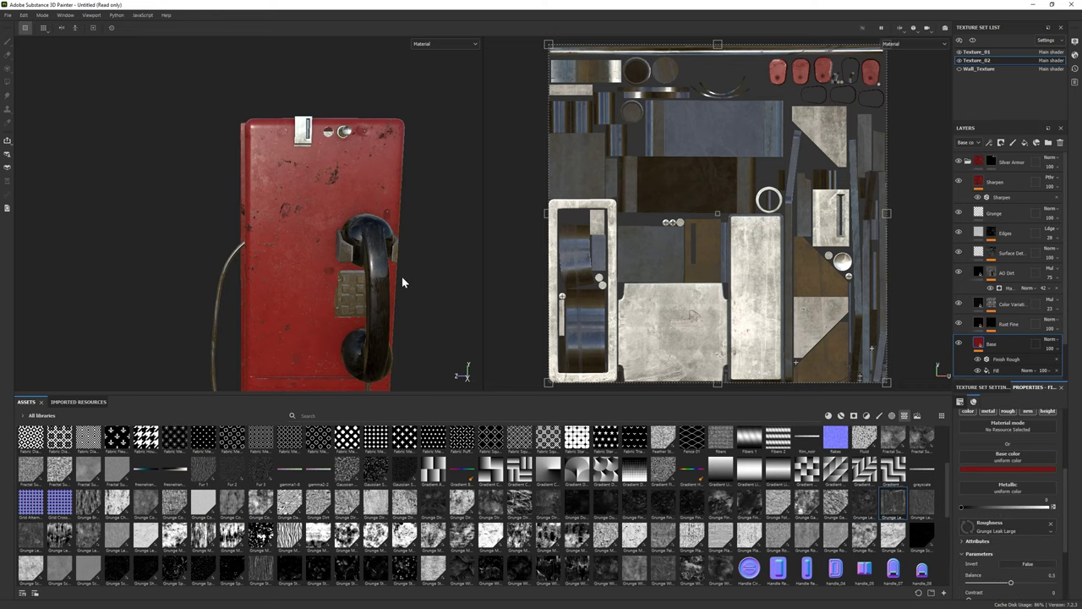
pyautogui.click(986, 63)
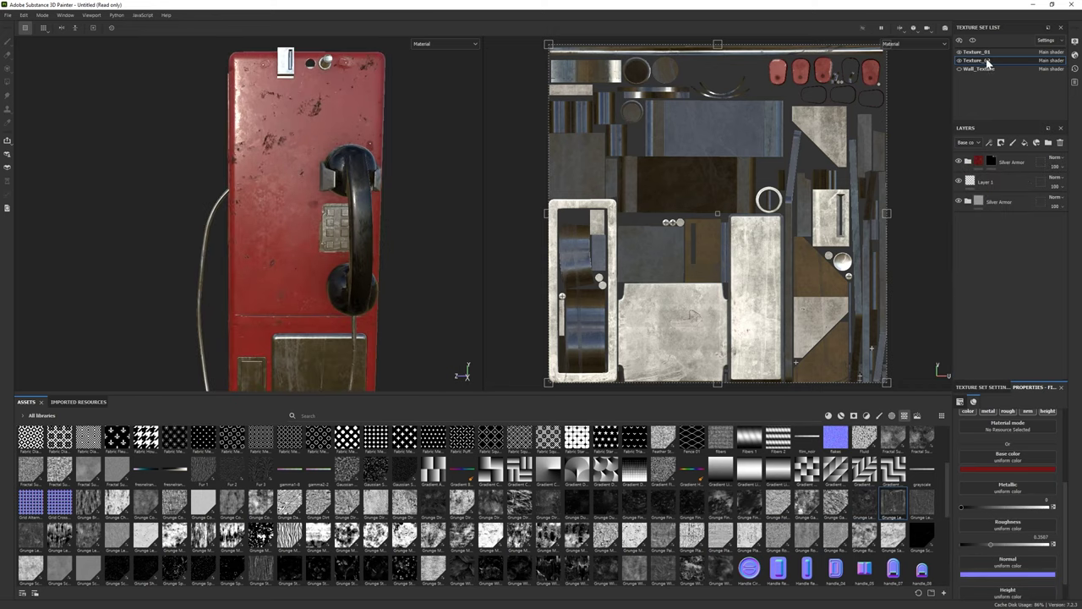
# Step: In Texture_01, put Grunge Leak Large into the red paint Base layer's roughness
pyautogui.click(975, 54)
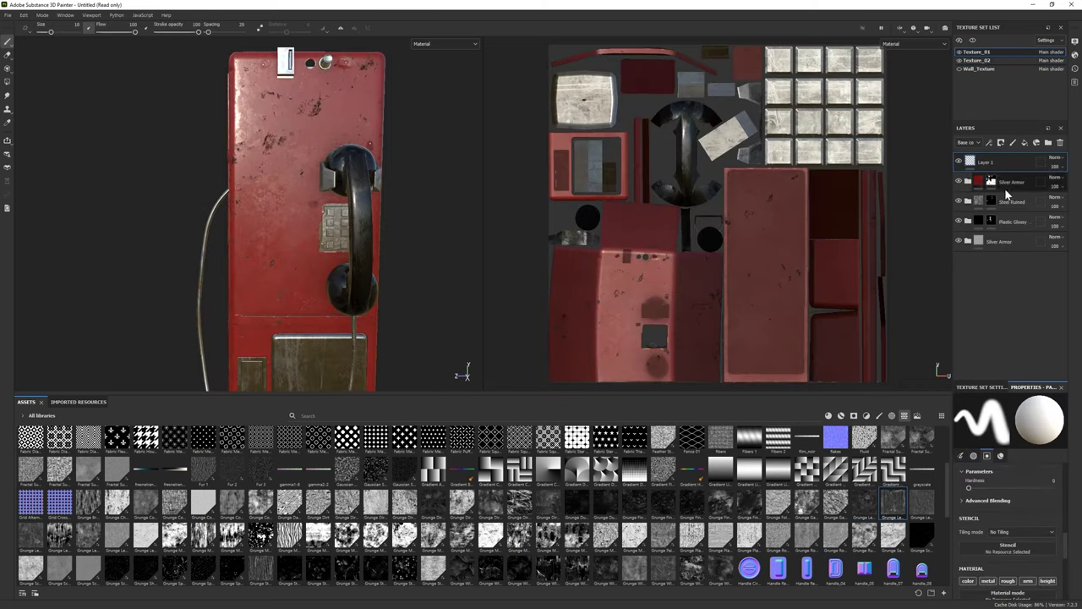
pyautogui.click(1000, 373)
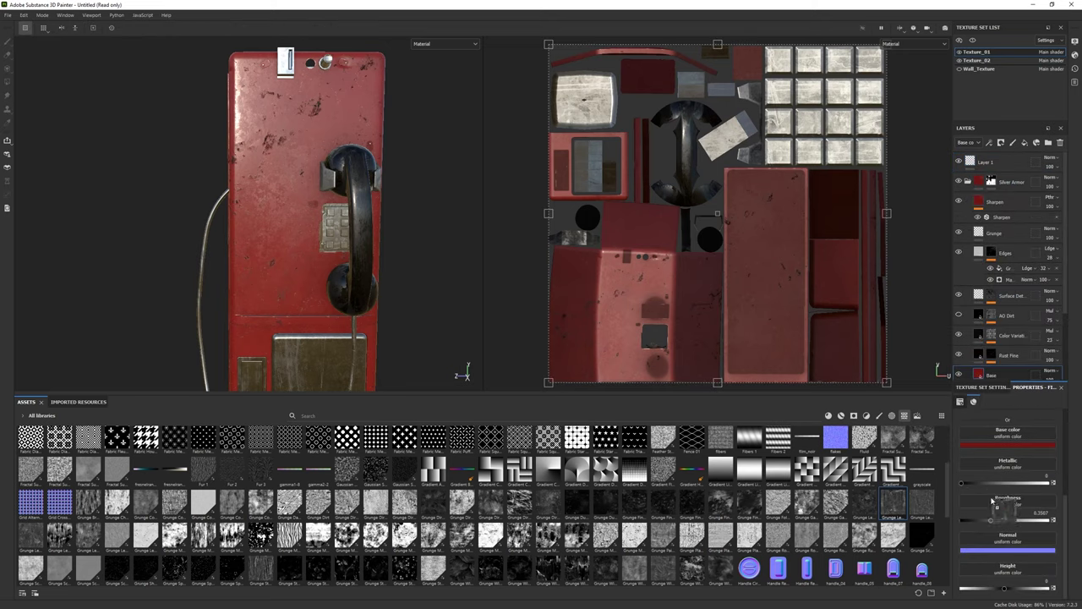
pyautogui.moveTo(994, 500); pyautogui.dragTo(997, 503)
pyautogui.keyDown('alt'); pyautogui.moveTo(288, 277); pyautogui.dragTo(254, 279); pyautogui.keyUp('alt')
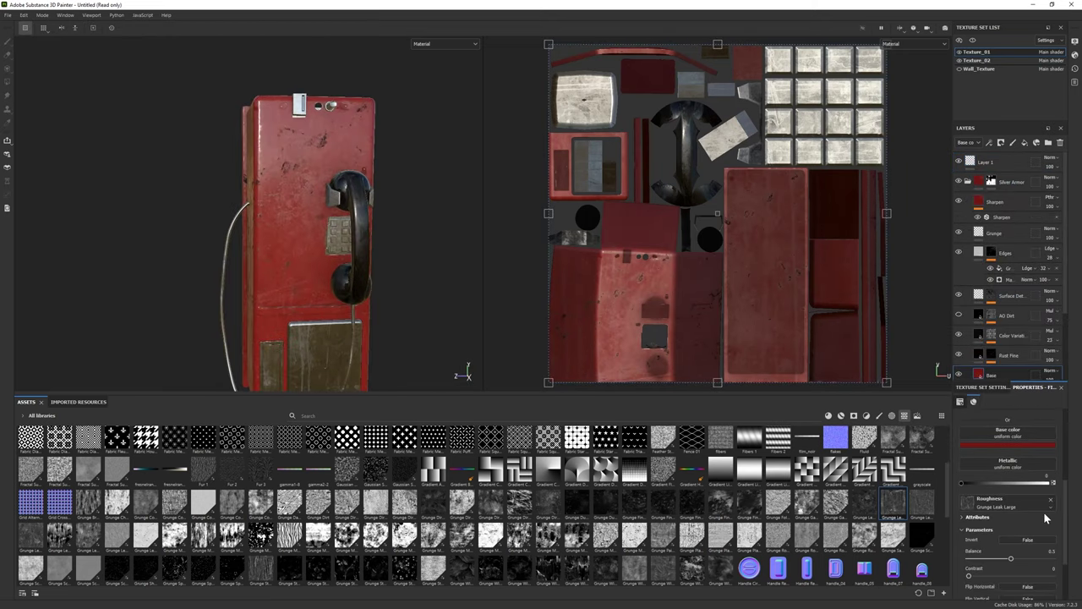
pyautogui.scroll(5, 1046, 518)
pyautogui.moveTo(1003, 445)
pyautogui.mouseDown()
pyautogui.moveTo(1046, 447)
pyautogui.moveTo(987, 446)
pyautogui.mouseUp()
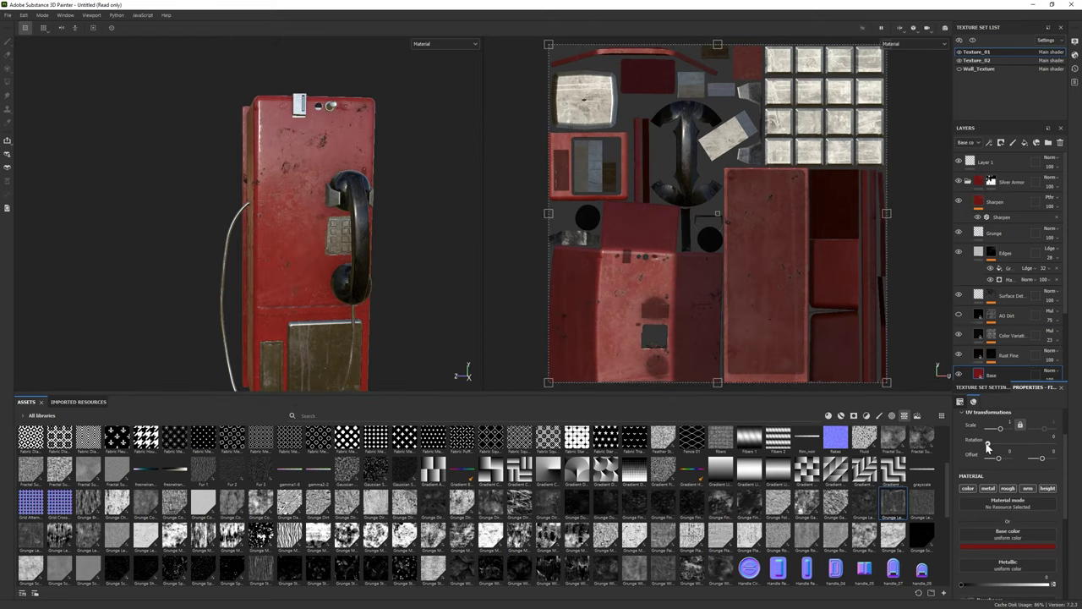
# Step: Shift the grunge's UV offset to 0.19 / -0.42 and collapse the Silver Armor folder
pyautogui.moveTo(1042, 457); pyautogui.dragTo(1039, 458)
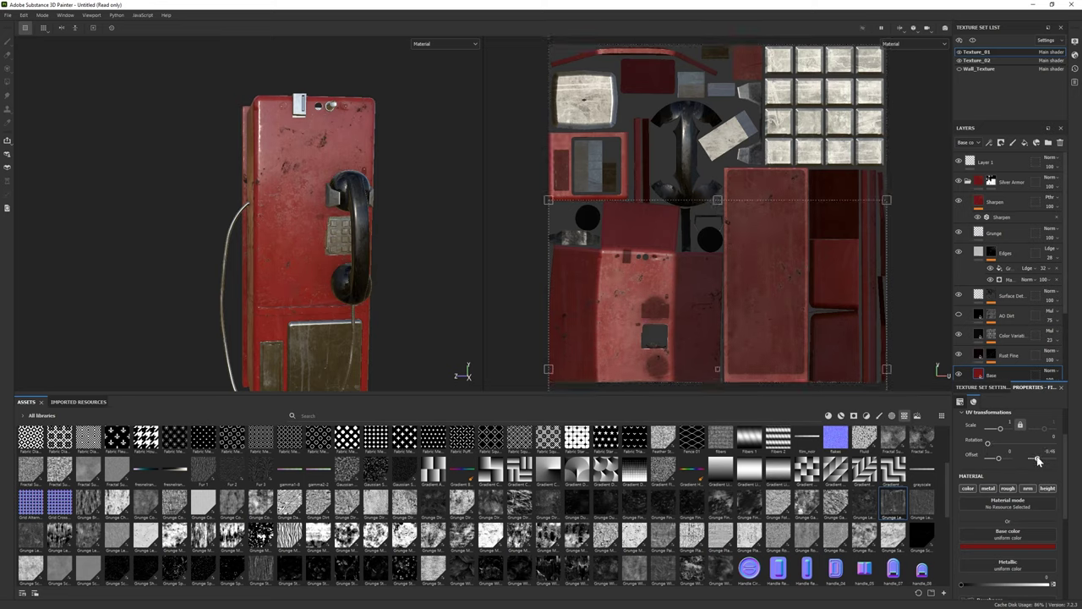
pyautogui.keyDown('alt'); pyautogui.moveTo(332, 268); pyautogui.dragTo(355, 270); pyautogui.keyUp('alt')
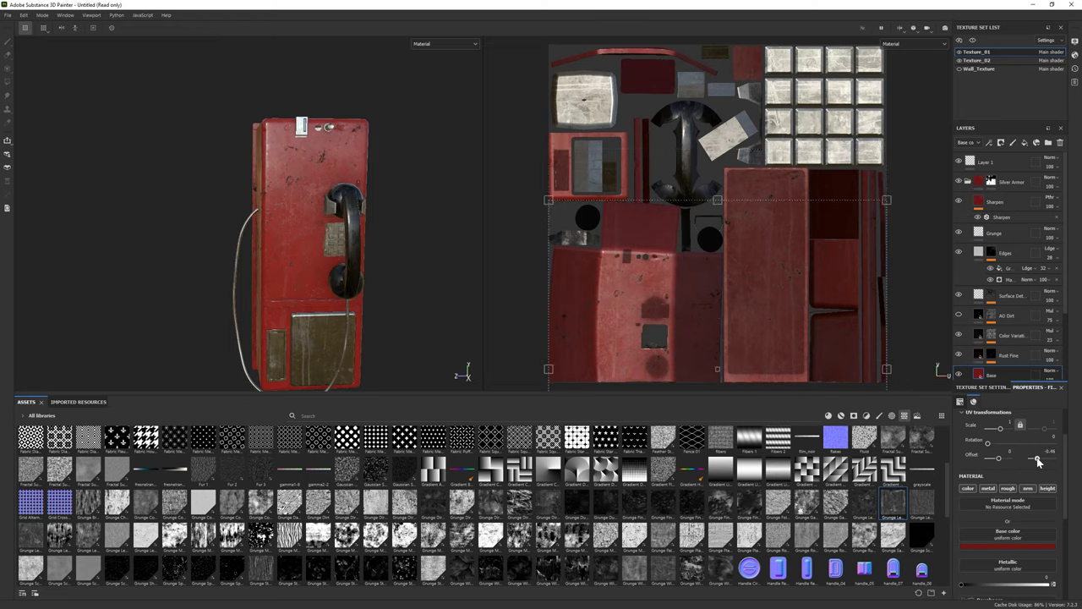
pyautogui.moveTo(999, 458); pyautogui.dragTo(1000, 459)
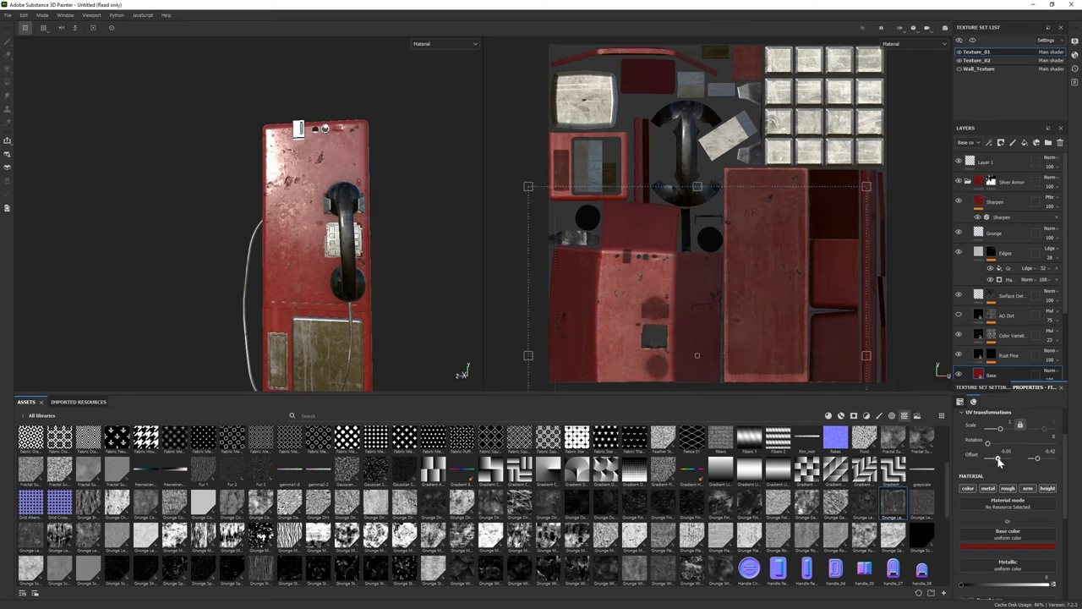
pyautogui.moveTo(999, 461); pyautogui.dragTo(1002, 461)
pyautogui.moveTo(416, 311)
pyautogui.keyDown('alt'); pyautogui.mouseDown()
pyautogui.moveTo(407, 289)
pyautogui.moveTo(308, 217)
pyautogui.mouseUp(); pyautogui.keyUp('alt')
pyautogui.scroll(3, 308, 217)
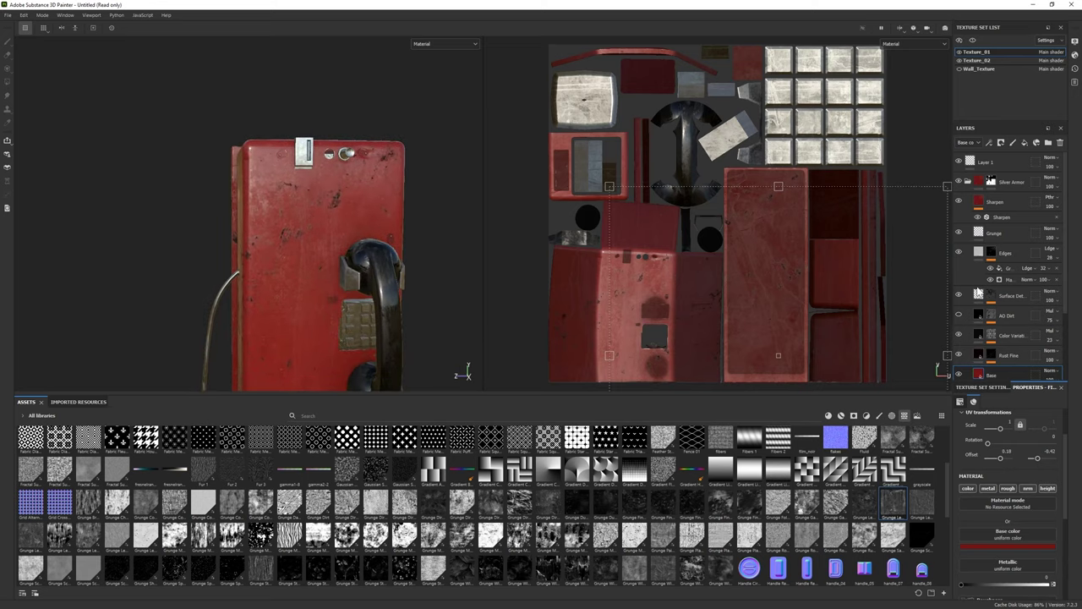
pyautogui.click(969, 183)
pyautogui.keyDown('alt'); pyautogui.moveTo(355, 289); pyautogui.dragTo(440, 304); pyautogui.keyUp('alt')
pyautogui.scroll(-3, 1010, 474)
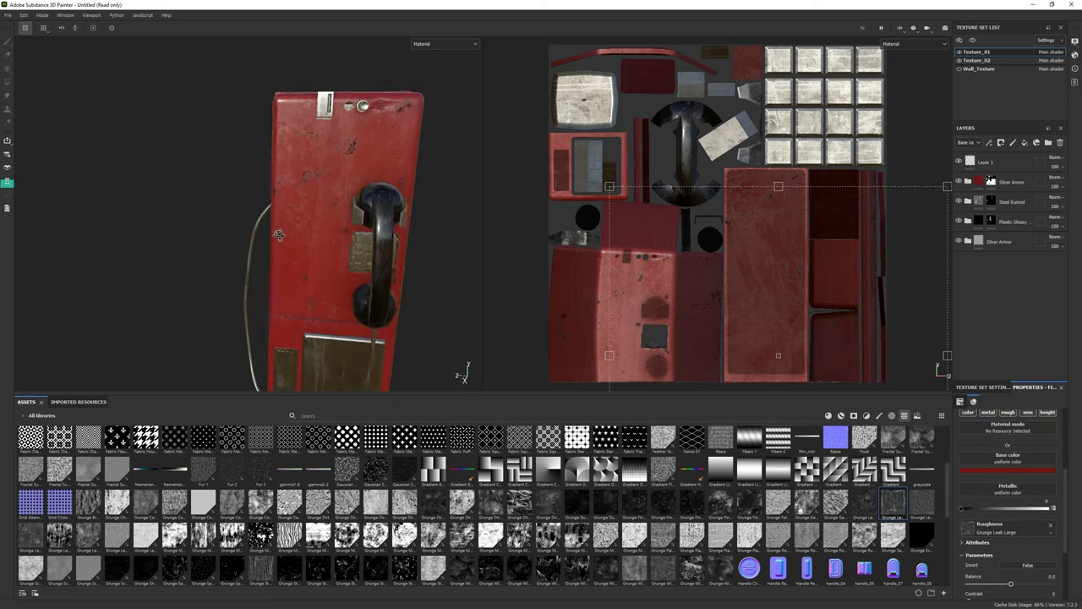
# Step: Add a black mask to the lower Silver Armor steel layer
pyautogui.keyDown('alt'); pyautogui.moveTo(275, 252); pyautogui.dragTo(290, 217); pyautogui.keyUp('alt')
pyautogui.keyDown('alt'); pyautogui.moveTo(406, 322); pyautogui.dragTo(511, 347, button='right'); pyautogui.keyUp('alt')
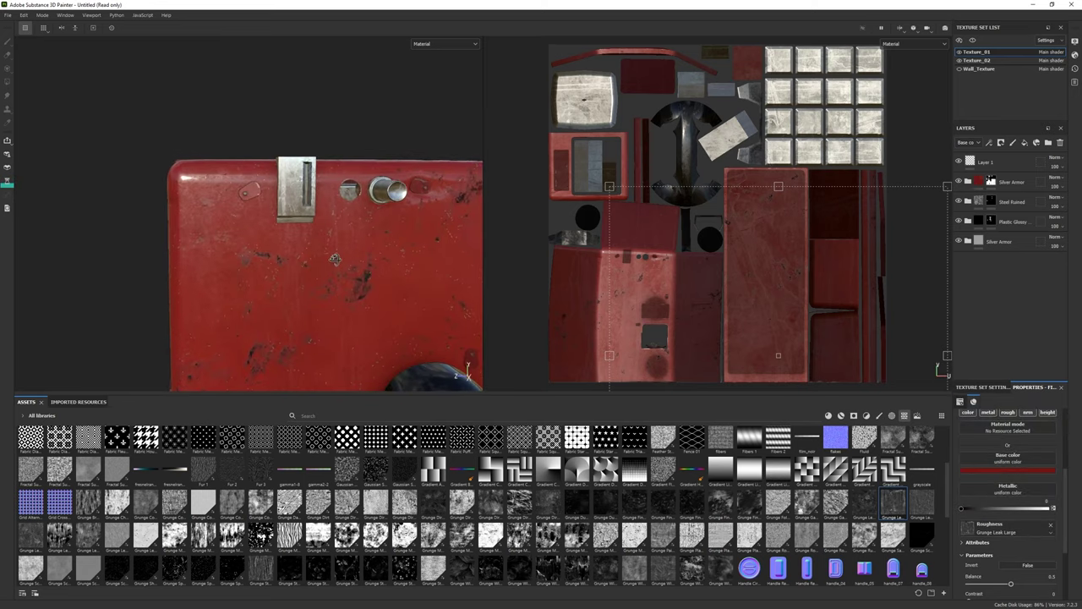
pyautogui.click(998, 241)
pyautogui.moveTo(279, 254)
pyautogui.keyDown('alt'); pyautogui.mouseDown()
pyautogui.moveTo(316, 238)
pyautogui.moveTo(287, 241)
pyautogui.mouseUp(); pyautogui.keyUp('alt')
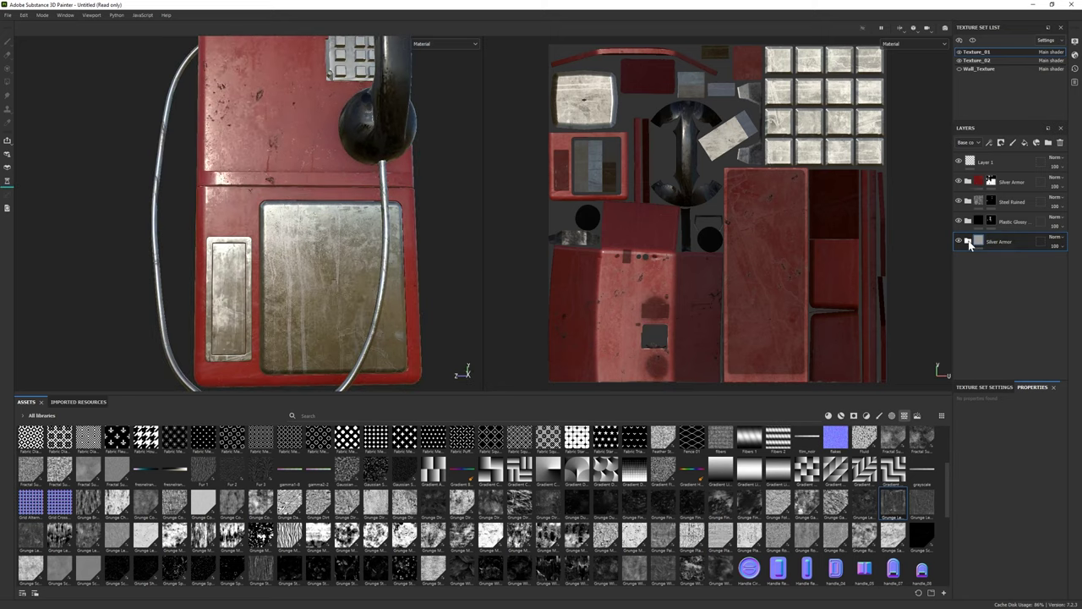
pyautogui.rightClick(973, 244)
pyautogui.click(996, 261)
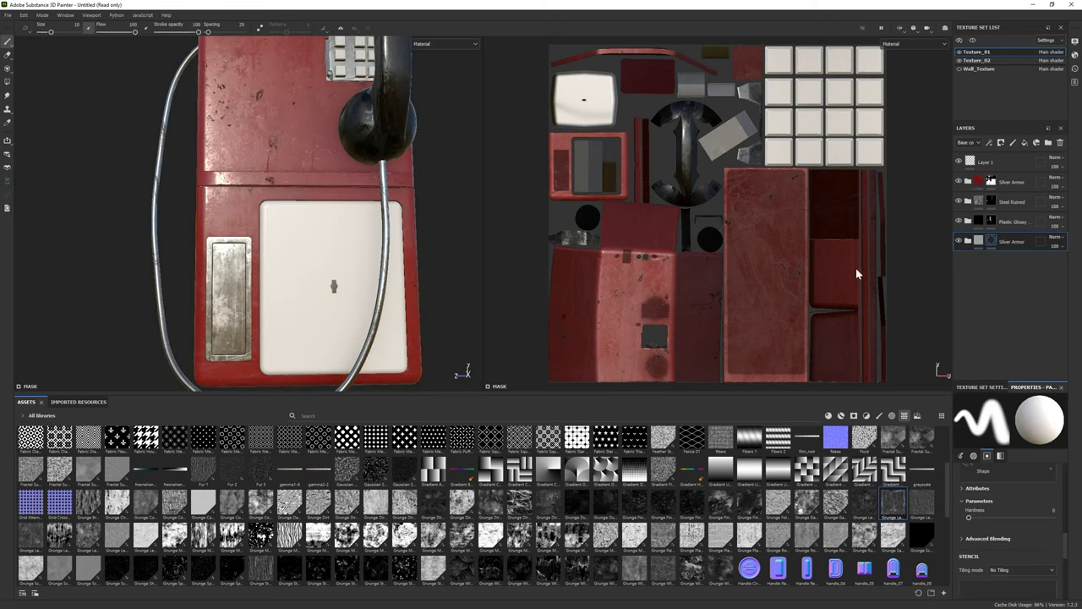
# Step: Raise the Base fill's roughness grunge Balance to 0.66, toggling the Fill to compare
pyautogui.moveTo(271, 195)
pyautogui.keyDown('alt'); pyautogui.mouseDown()
pyautogui.moveTo(197, 193)
pyautogui.moveTo(1011, 496)
pyautogui.mouseUp(); pyautogui.keyUp('alt')
pyautogui.click(1005, 318)
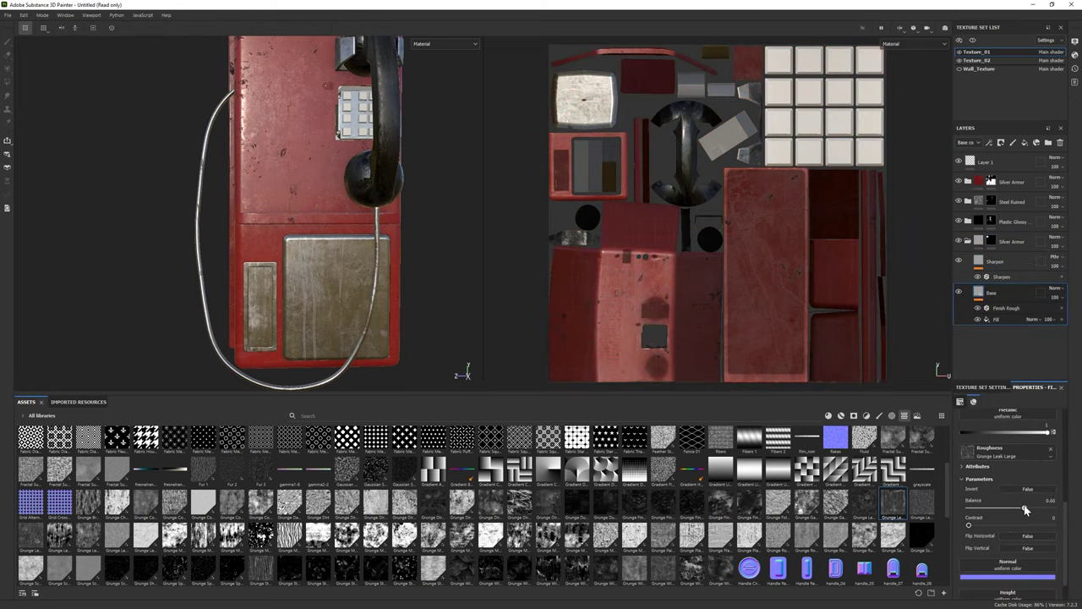
pyautogui.keyDown('alt'); pyautogui.moveTo(473, 302); pyautogui.dragTo(462, 302); pyautogui.keyUp('alt')
pyautogui.click(978, 318)
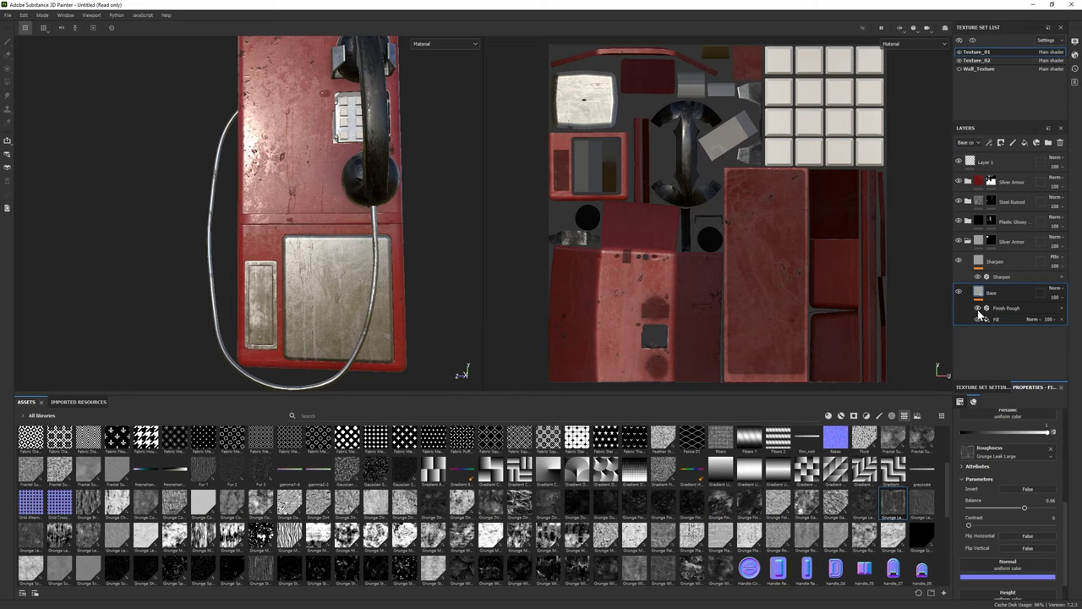
pyautogui.click(978, 319)
pyautogui.click(979, 320)
pyautogui.click(979, 320)
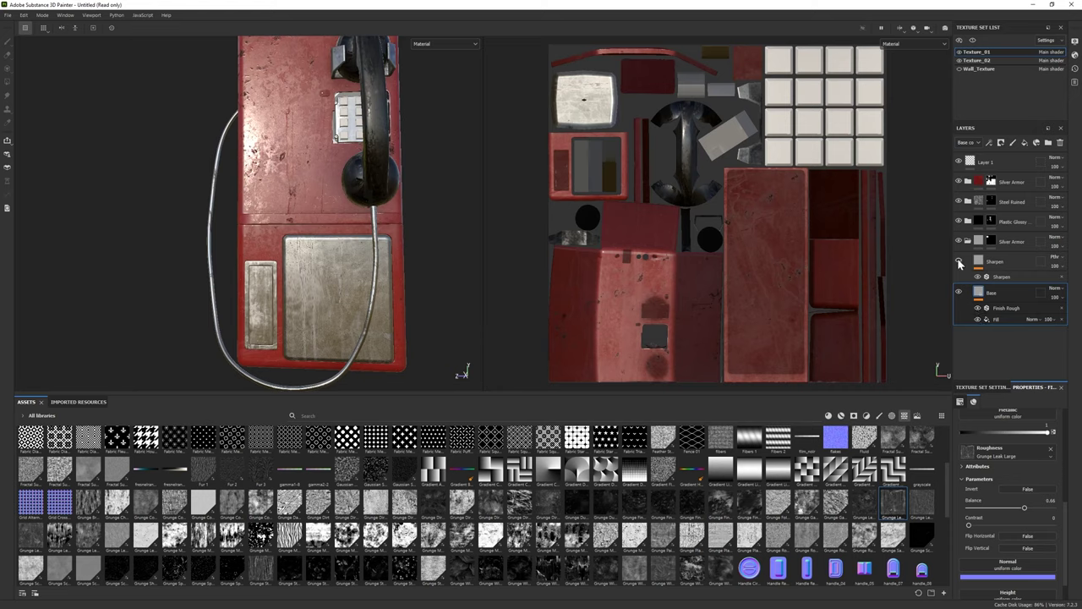
pyautogui.keyDown('alt'); pyautogui.moveTo(227, 219); pyautogui.dragTo(181, 213); pyautogui.keyUp('alt')
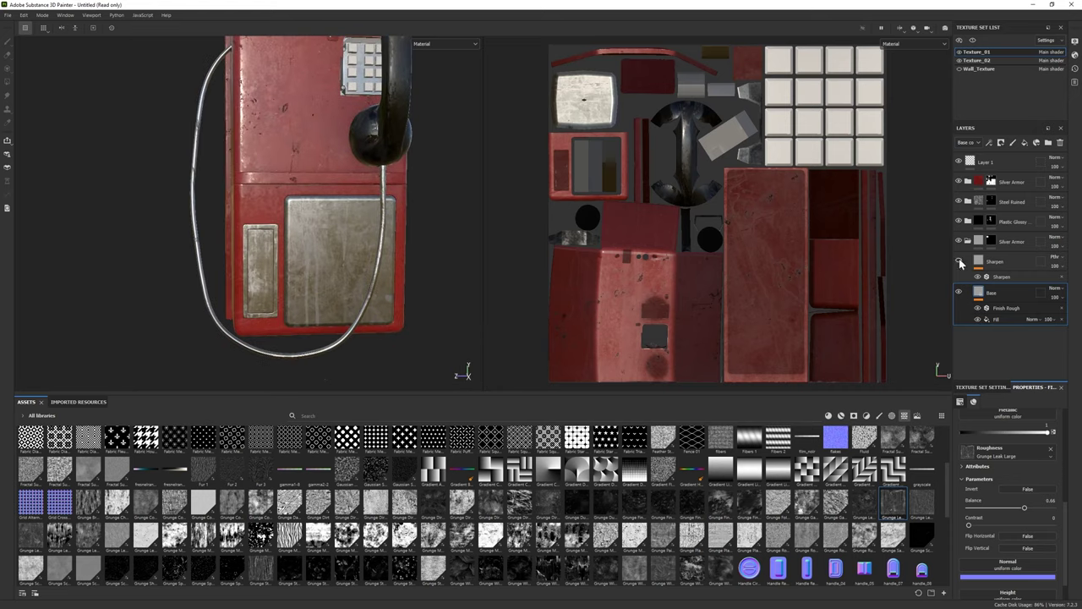
pyautogui.click(1003, 277)
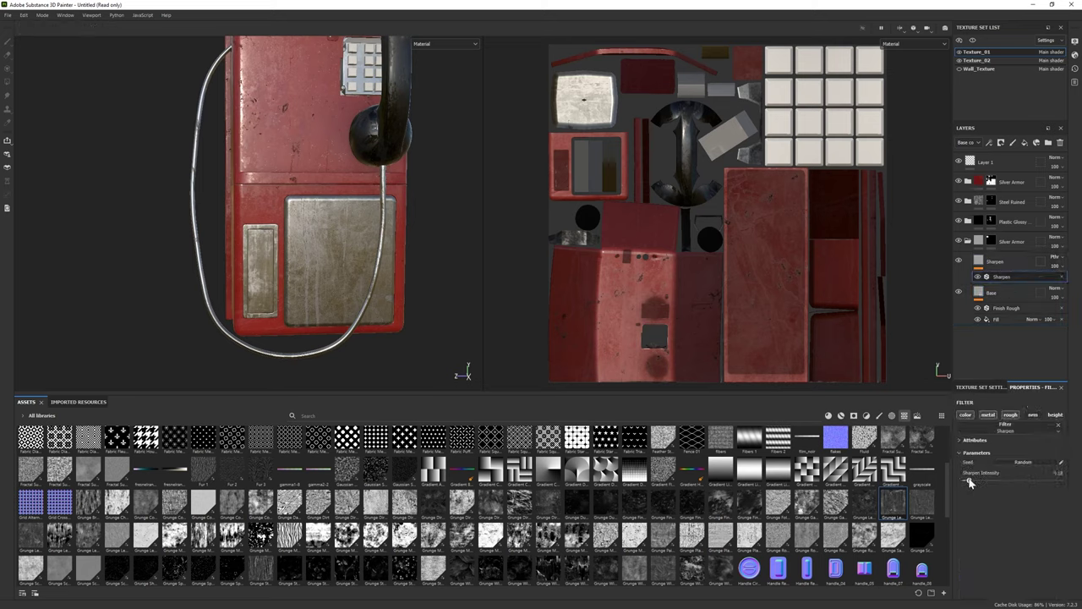
pyautogui.moveTo(222, 224)
pyautogui.keyDown('alt'); pyautogui.mouseDown()
pyautogui.moveTo(266, 228)
pyautogui.moveTo(308, 199)
pyautogui.mouseUp(); pyautogui.keyUp('alt')
# Step: Retint the steel Base fill's colour and paste the AO Dirt layer into the folder
pyautogui.click(997, 292)
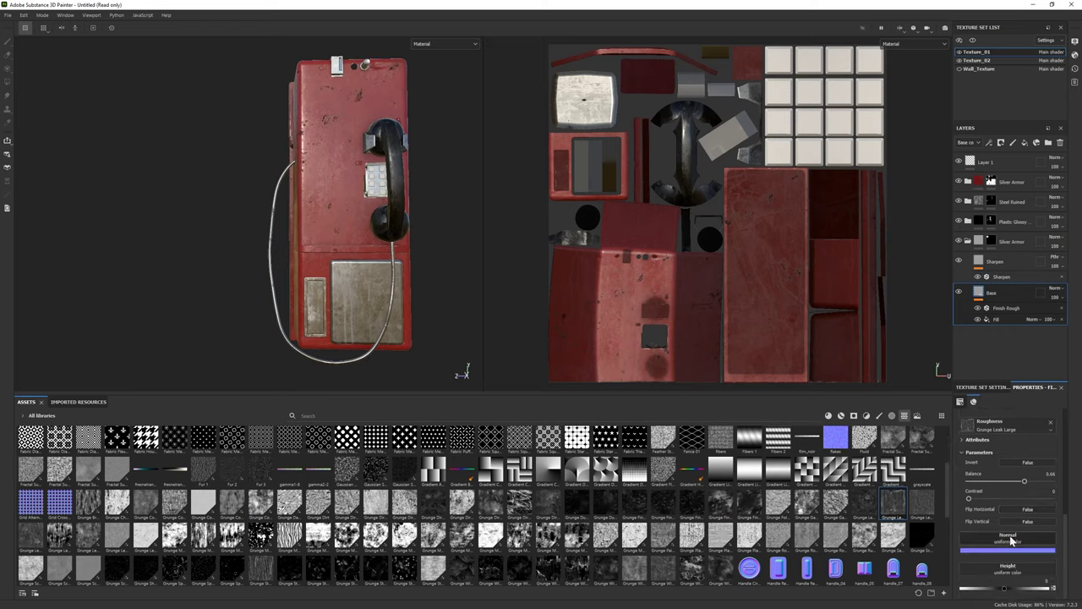
pyautogui.click(1008, 492)
pyautogui.moveTo(1030, 544); pyautogui.dragTo(1035, 561)
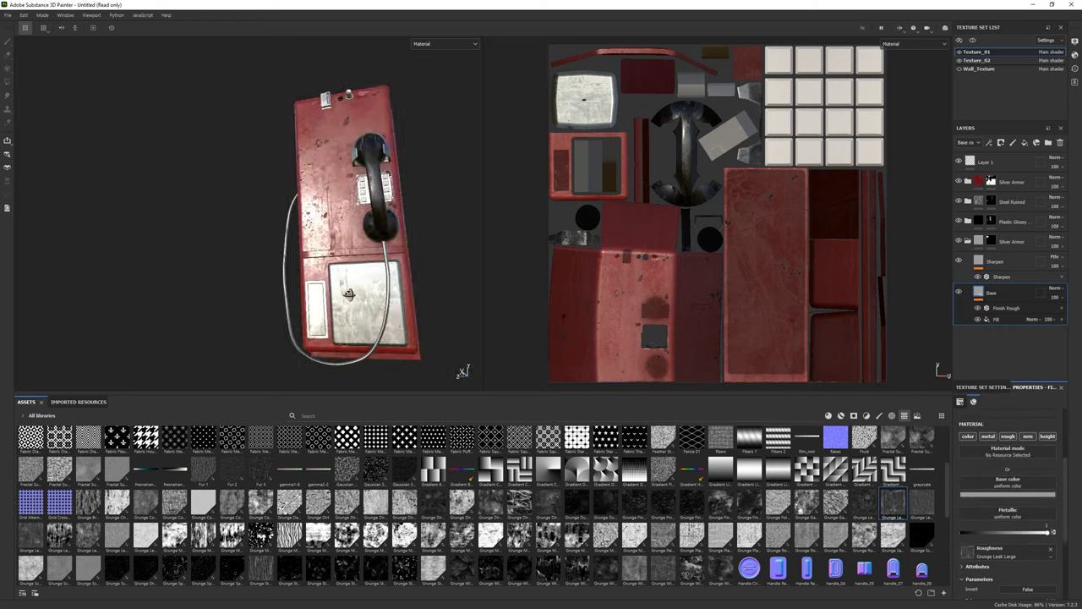
pyautogui.scroll(3, 431, 308)
pyautogui.click(1013, 496)
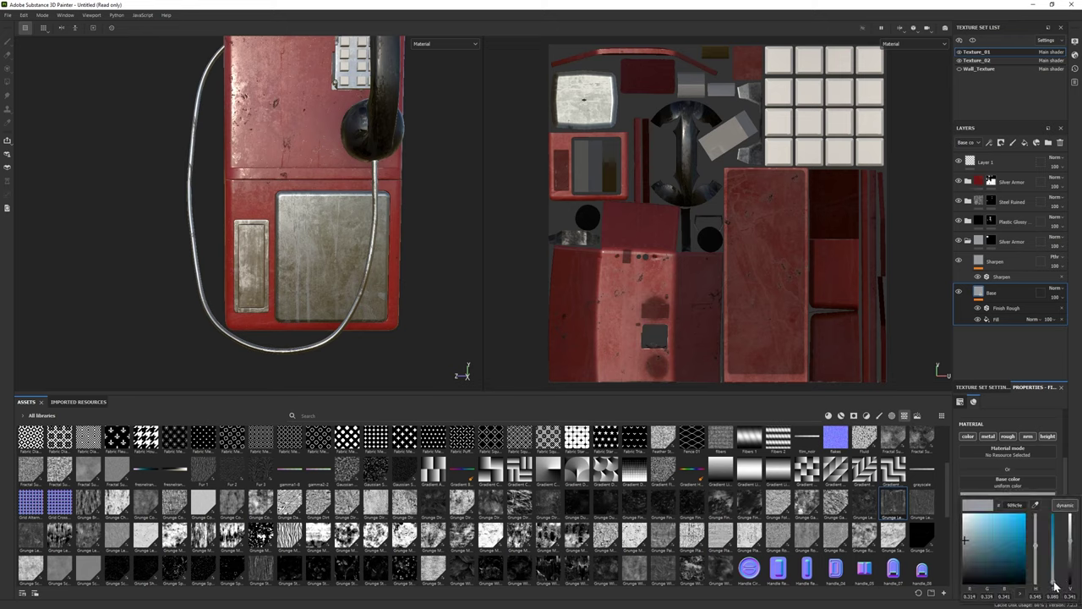
pyautogui.keyDown('alt'); pyautogui.moveTo(194, 259); pyautogui.dragTo(203, 263); pyautogui.keyUp('alt')
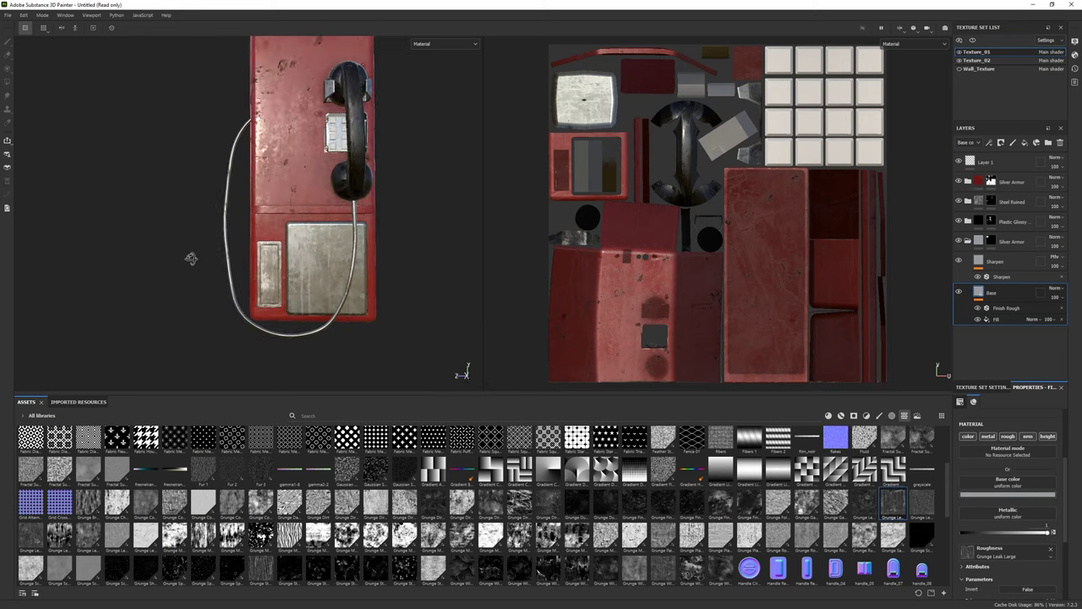
pyautogui.click(1018, 495)
pyautogui.keyDown('alt'); pyautogui.moveTo(222, 284); pyautogui.dragTo(245, 288); pyautogui.keyUp('alt')
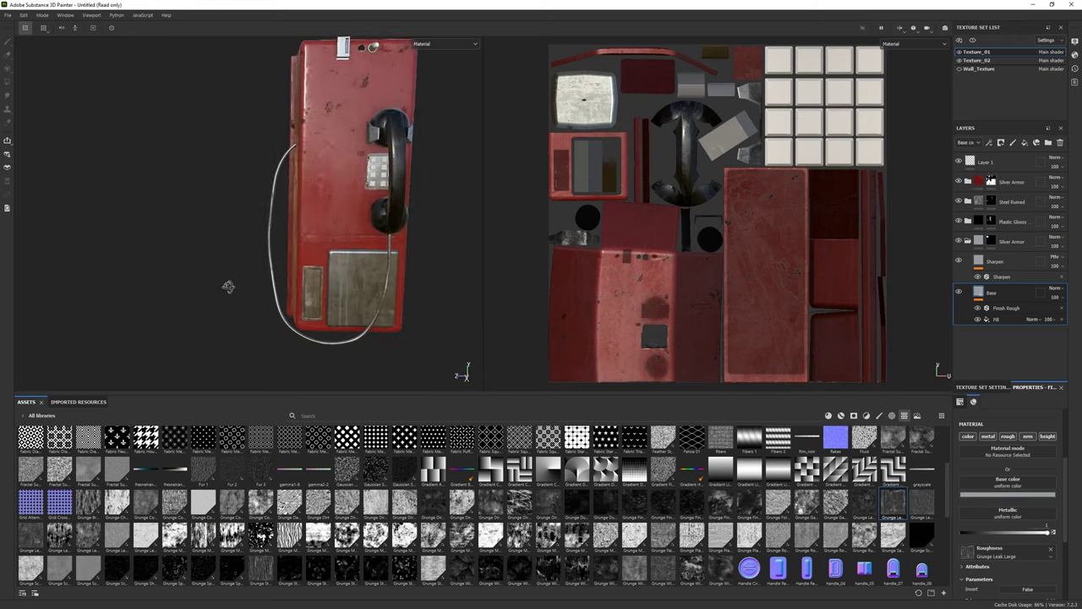
pyautogui.click(1015, 496)
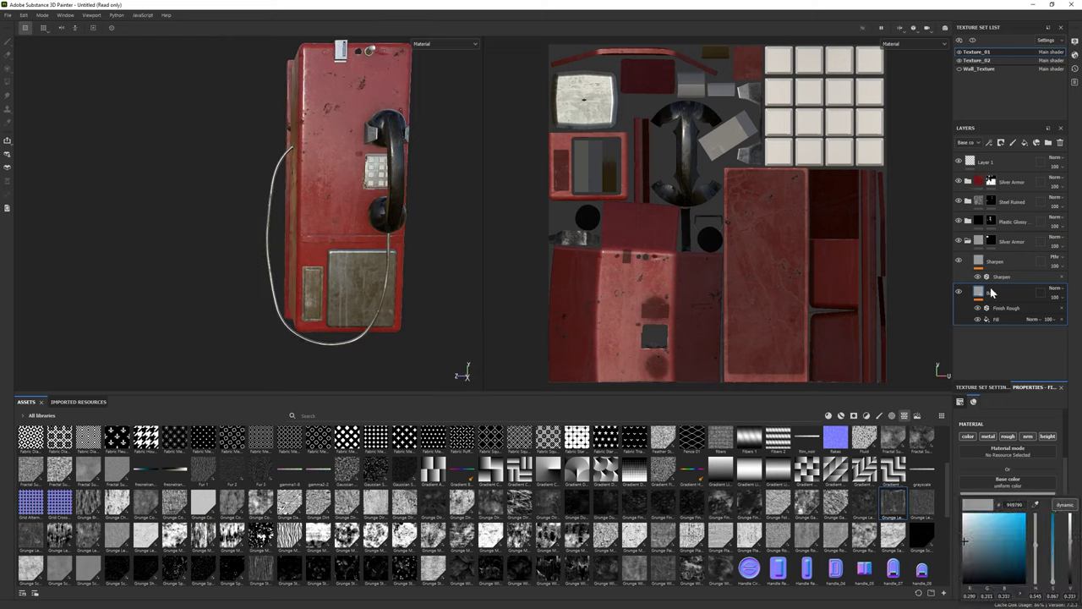
pyautogui.click(968, 181)
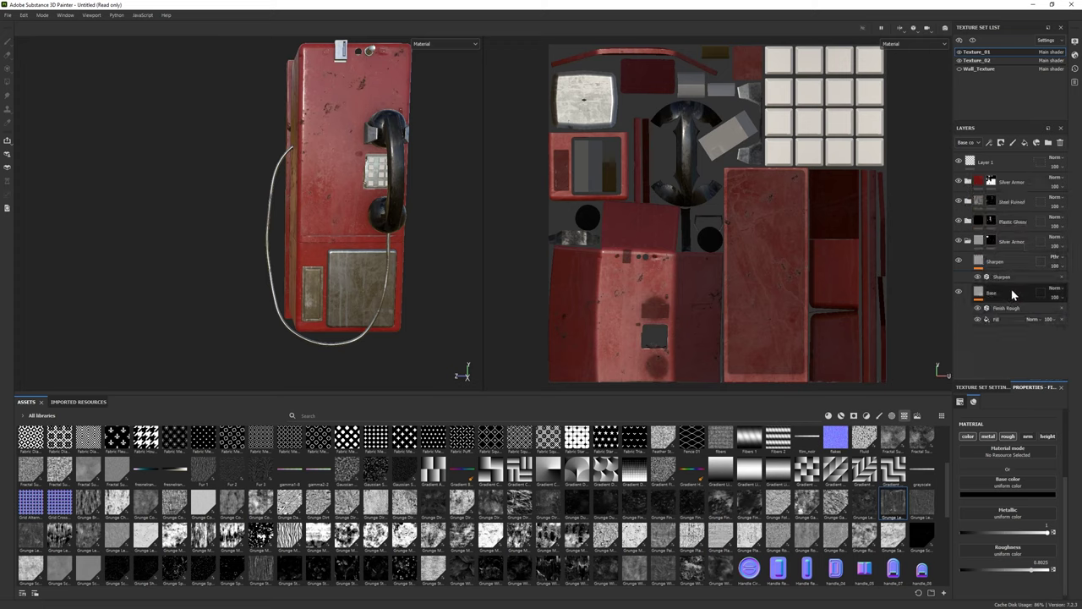
pyautogui.hotkey('ctrl', 'v')
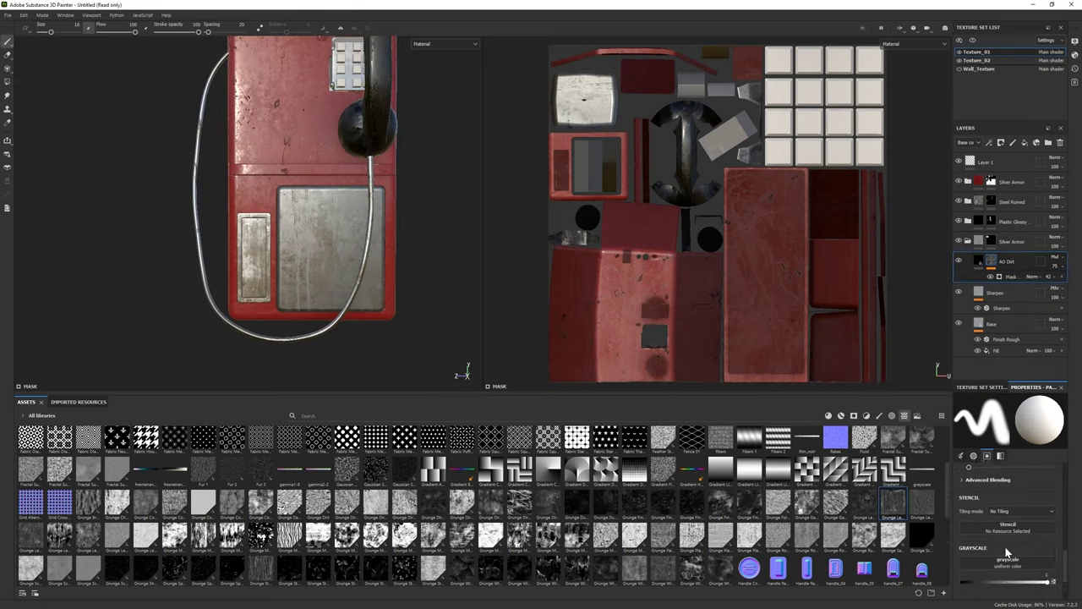
# Step: Lower the AO Dirt mask generator's Level to 0.05
pyautogui.scroll(-5, 1015, 533)
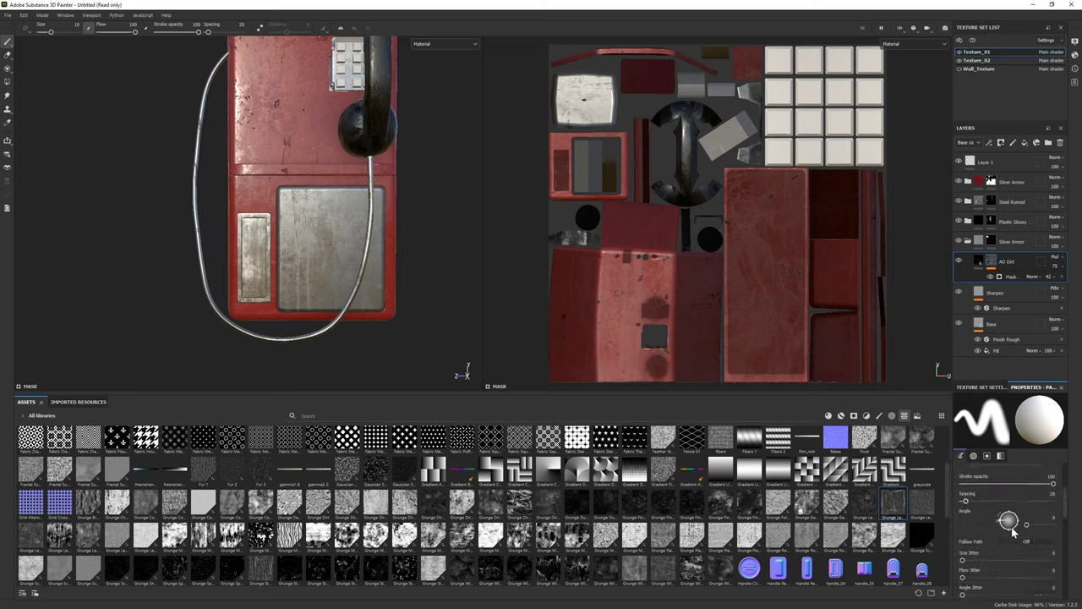
pyautogui.click(1010, 279)
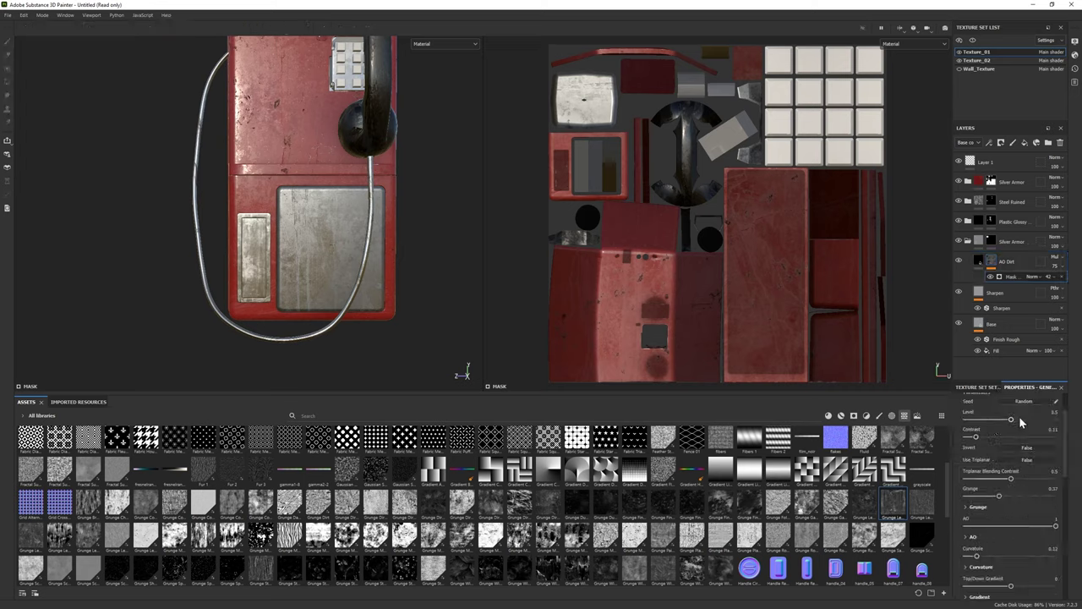
pyautogui.click(991, 414)
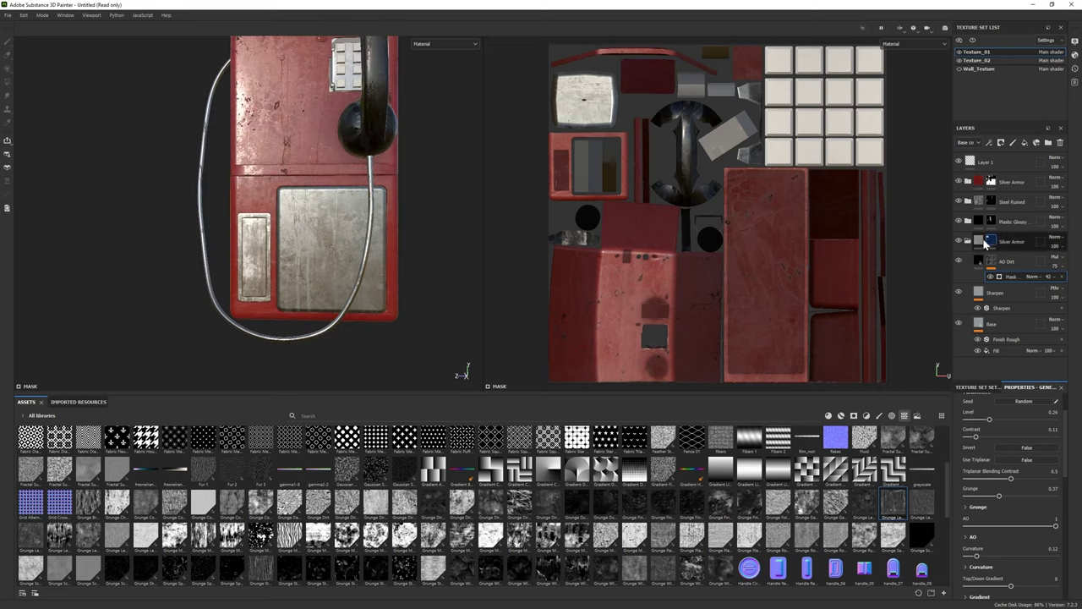
pyautogui.keyDown('alt'); pyautogui.moveTo(307, 235); pyautogui.dragTo(181, 194); pyautogui.keyUp('alt')
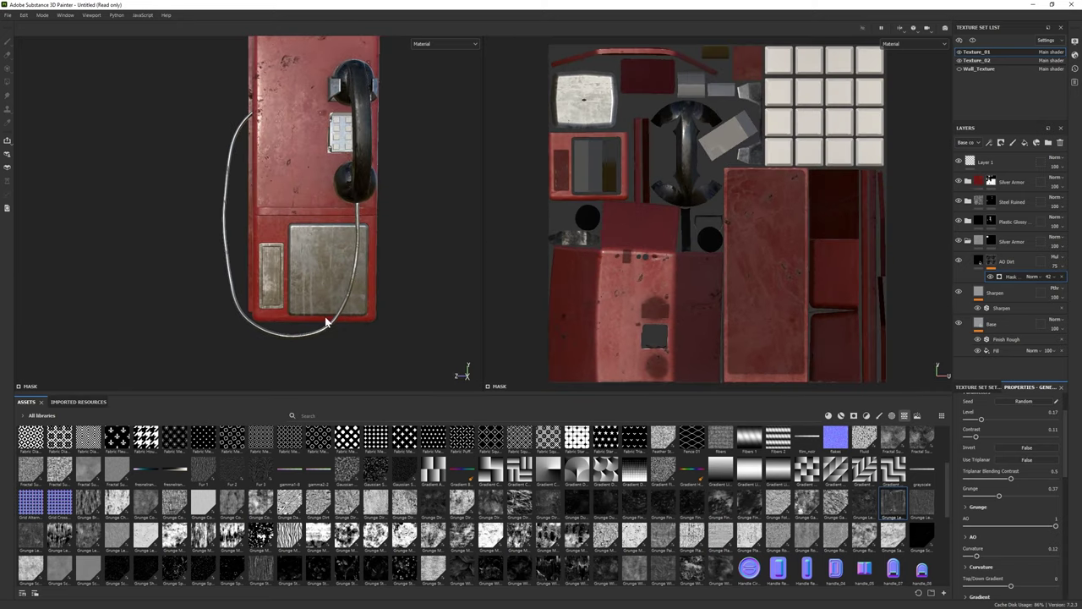
pyautogui.moveTo(977, 419)
pyautogui.mouseDown()
pyautogui.moveTo(1034, 420)
pyautogui.moveTo(970, 420)
pyautogui.mouseUp()
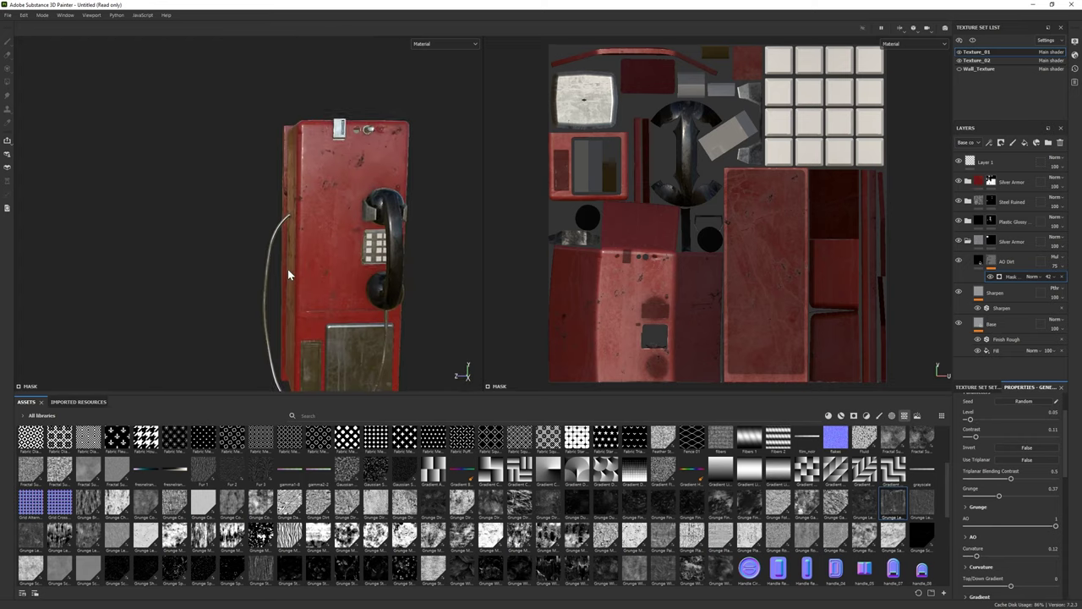
pyautogui.scroll(3, 355, 332)
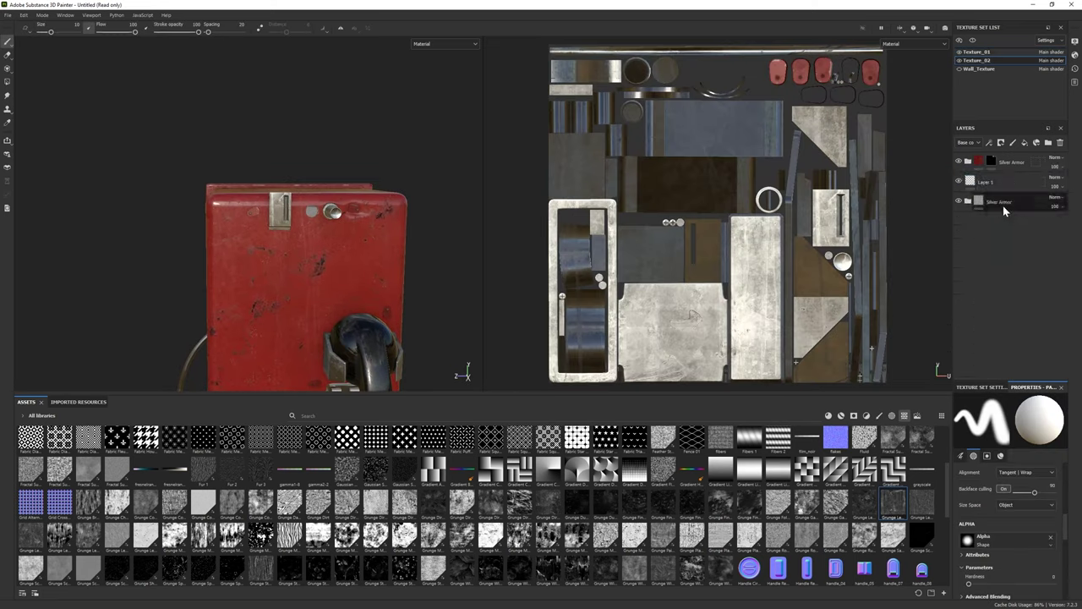
# Step: Try dropping the Silver Armor material into the Texture_02 layer stack
pyautogui.keyDown('alt'); pyautogui.moveTo(339, 165); pyautogui.dragTo(271, 220); pyautogui.keyUp('alt')
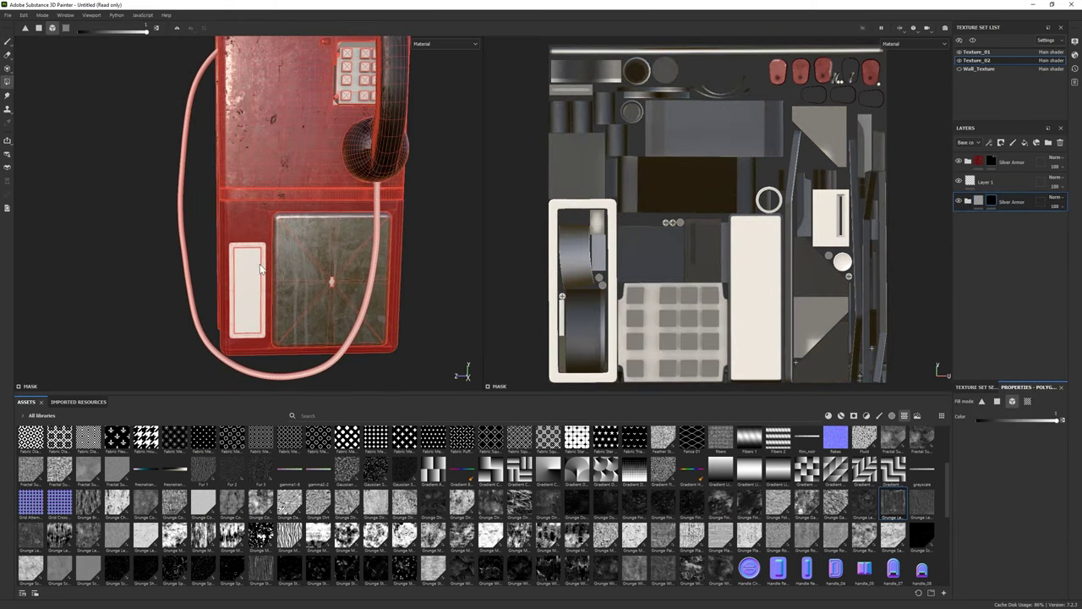
pyautogui.keyDown('alt'); pyautogui.moveTo(266, 215); pyautogui.dragTo(271, 313, button='middle'); pyautogui.keyUp('alt')
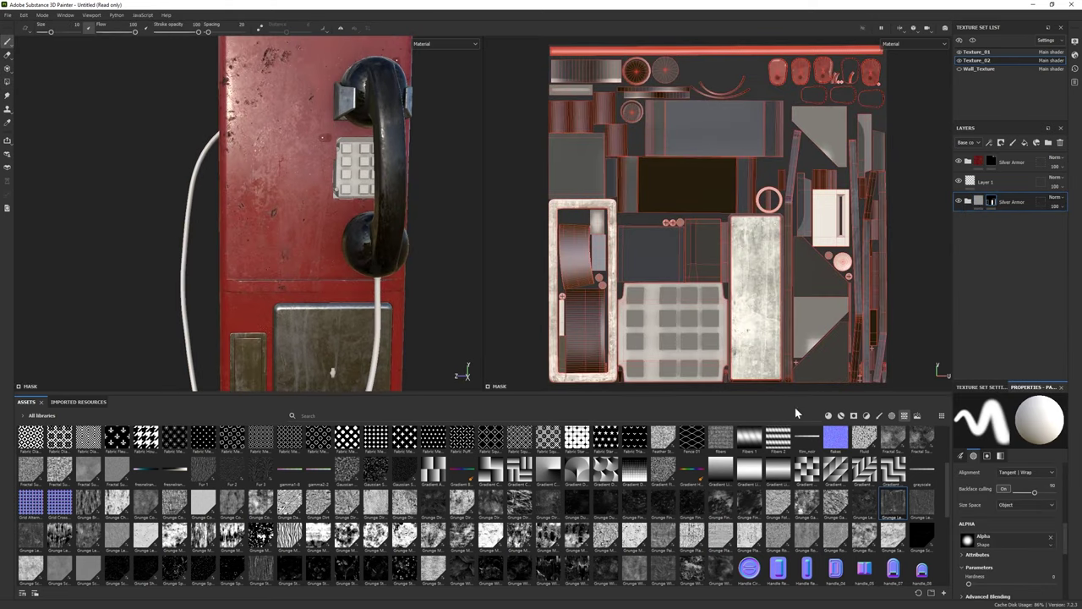
pyautogui.click(841, 415)
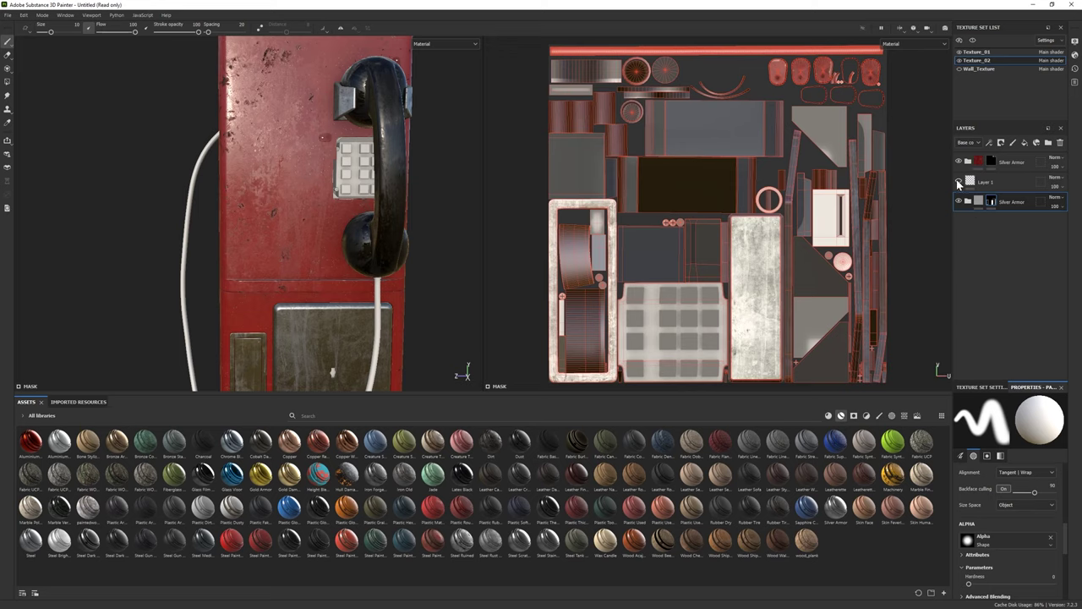
pyautogui.keyDown('alt'); pyautogui.moveTo(305, 212); pyautogui.dragTo(279, 279); pyautogui.keyUp('alt')
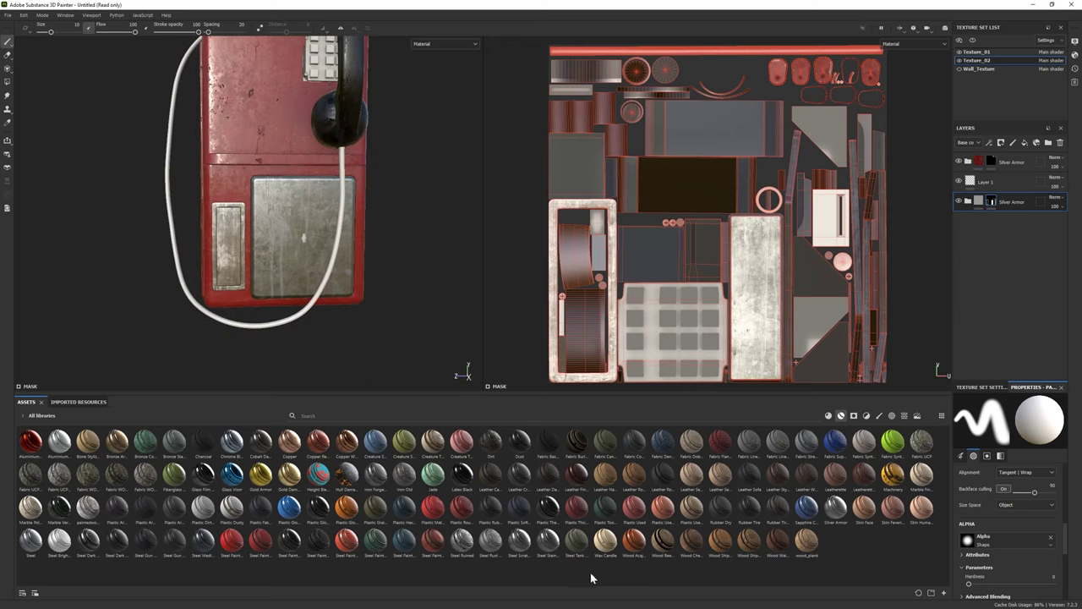
pyautogui.moveTo(839, 524); pyautogui.dragTo(989, 241)
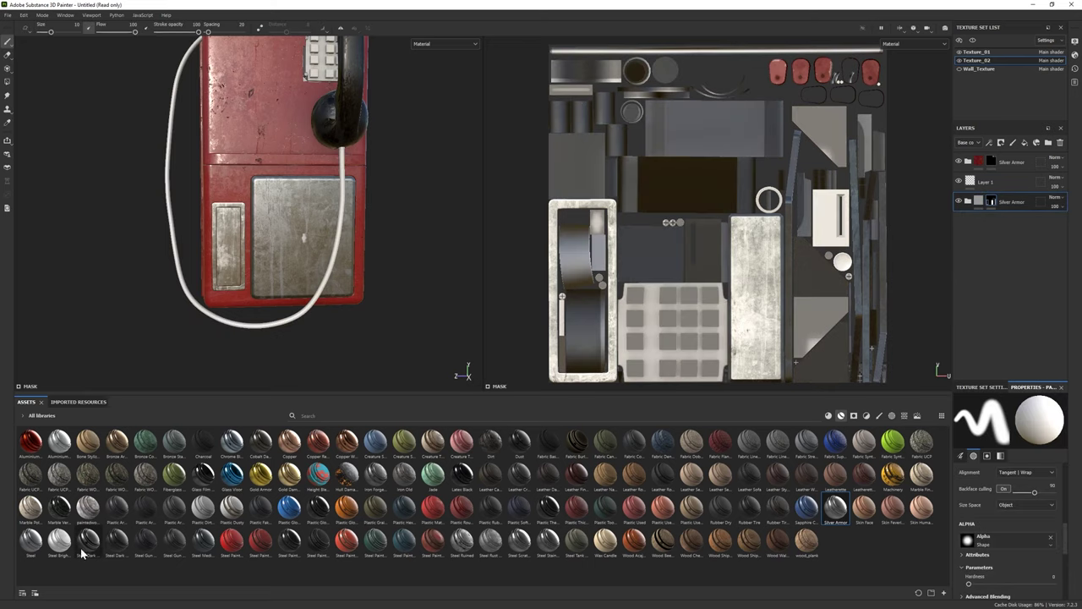
# Step: Add the Steel Rough smart material as a layer, then delete it again
pyautogui.click(839, 417)
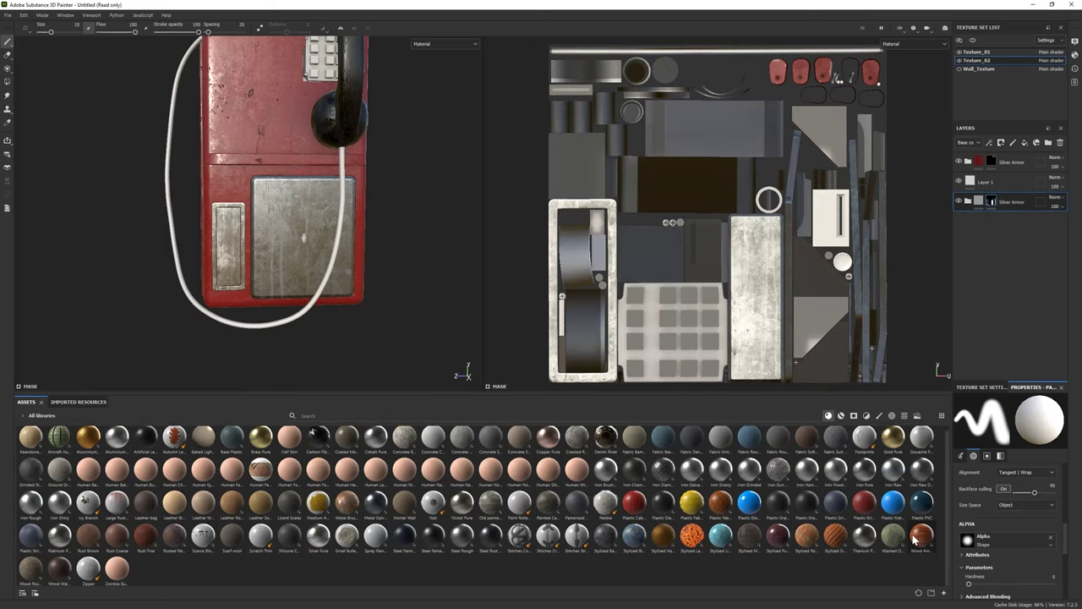
pyautogui.moveTo(461, 547); pyautogui.dragTo(999, 283)
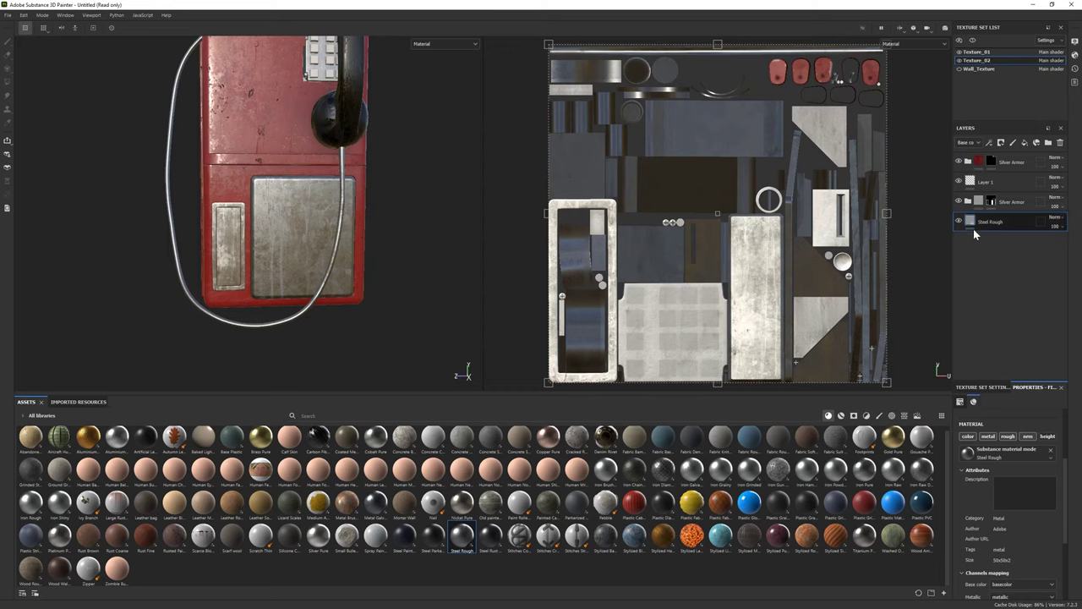
pyautogui.scroll(-2, 1014, 507)
pyautogui.scroll(-2, 1024, 533)
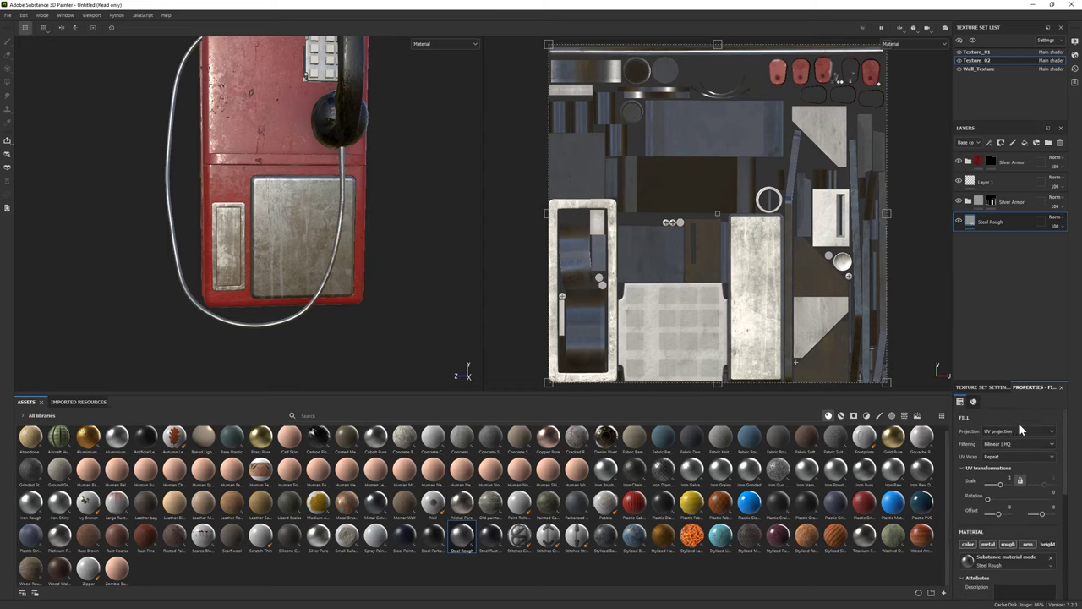
pyautogui.scroll(-2, 1030, 555)
pyautogui.scroll(-1, 984, 583)
pyautogui.moveTo(982, 580); pyautogui.dragTo(1000, 554)
pyautogui.scroll(2, 429, 220)
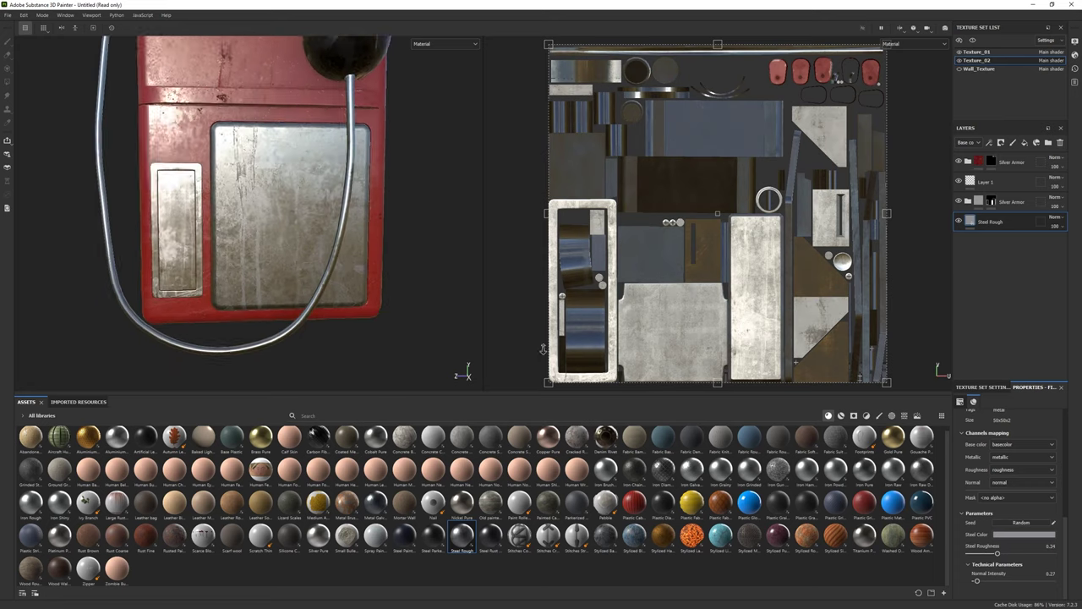
pyautogui.scroll(-1, 439, 309)
pyautogui.scroll(2, 438, 322)
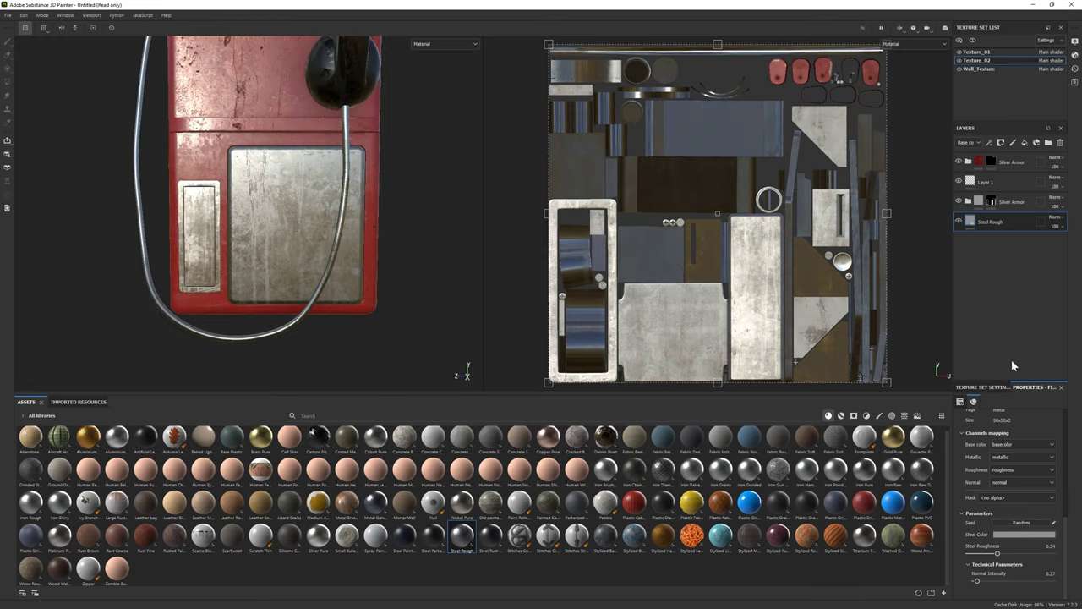
pyautogui.press('Delete')
# Step: Add the Steel smart material below Silver Armor and set its Base roughness to about 0.12
pyautogui.click(842, 416)
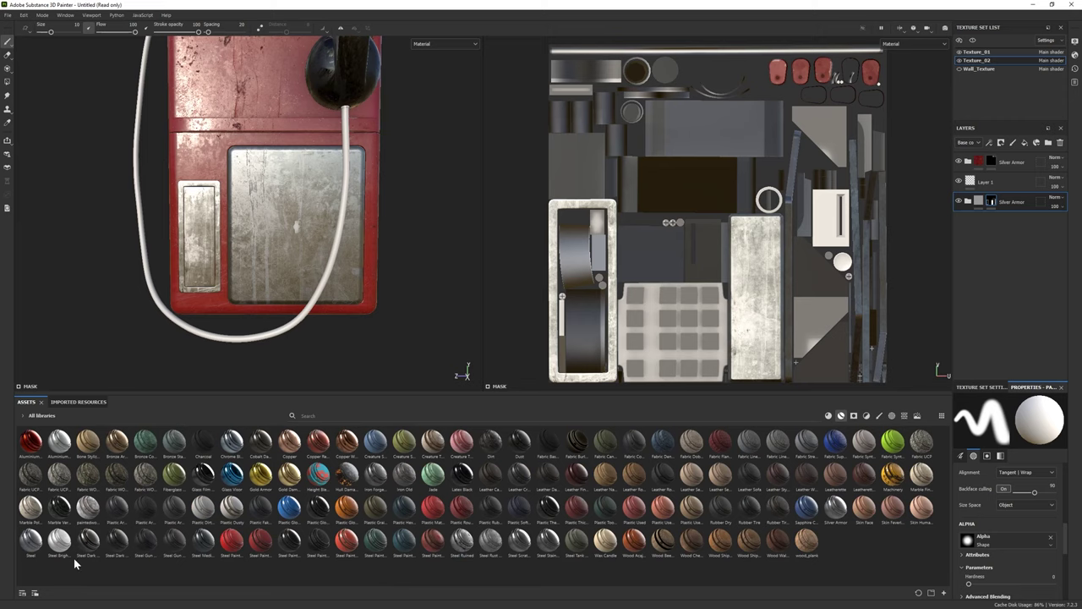
pyautogui.moveTo(30, 539); pyautogui.dragTo(1003, 227)
pyautogui.click(1006, 315)
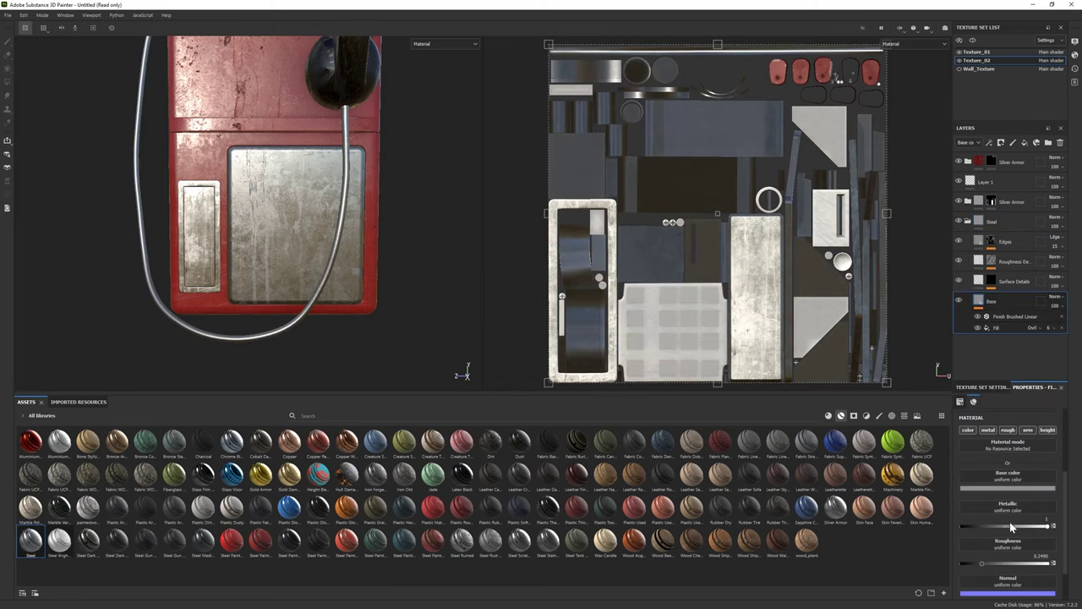
pyautogui.moveTo(977, 560); pyautogui.dragTo(970, 565)
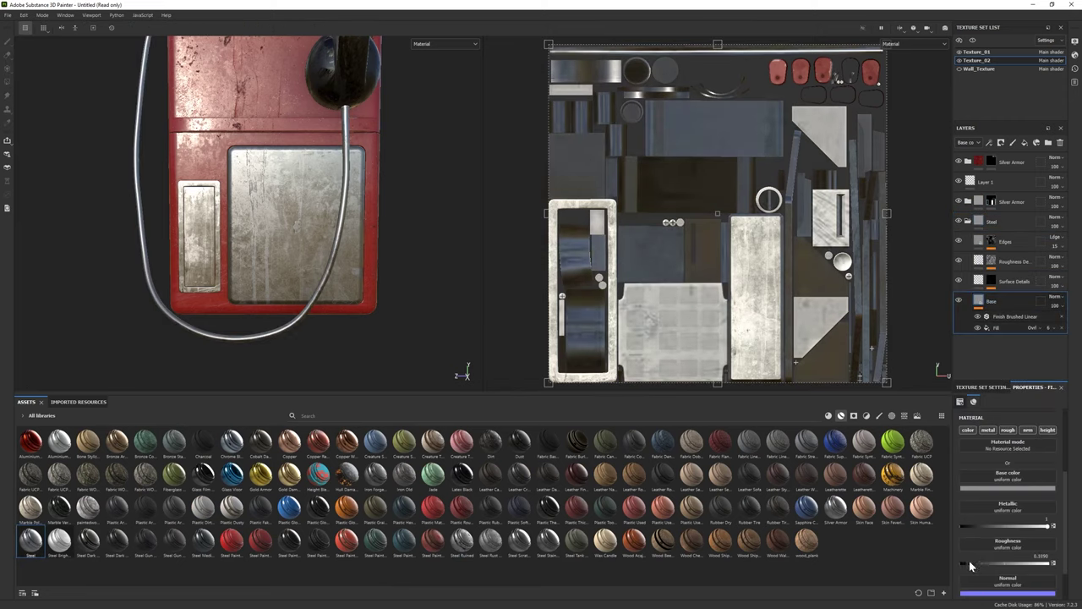
# Step: Delete the Edges, Roughness Details and Surface Details layers from the Steel folder
pyautogui.click(959, 280)
pyautogui.click(959, 260)
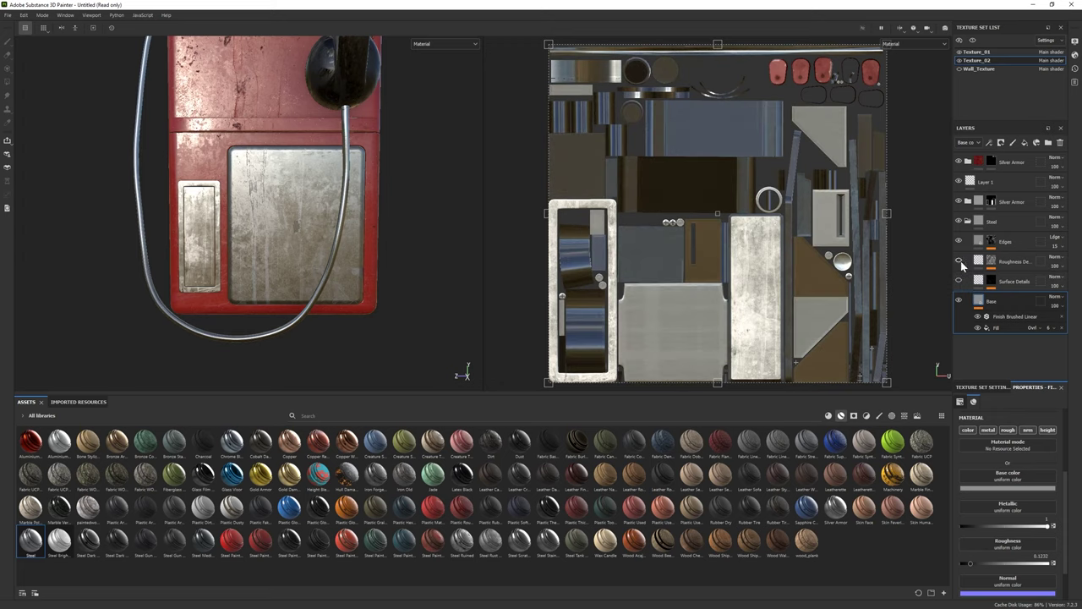
pyautogui.click(961, 240)
pyautogui.press('Delete')
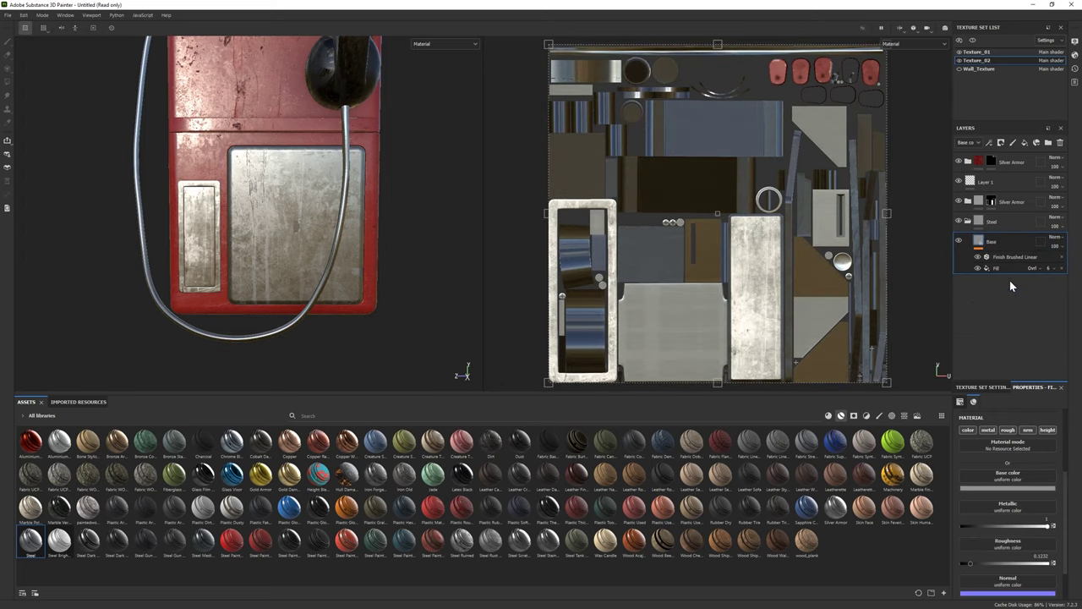
pyautogui.click(892, 416)
# Step: Browse the texture assets grid for the Stripes pattern
pyautogui.scroll(-1, 1006, 507)
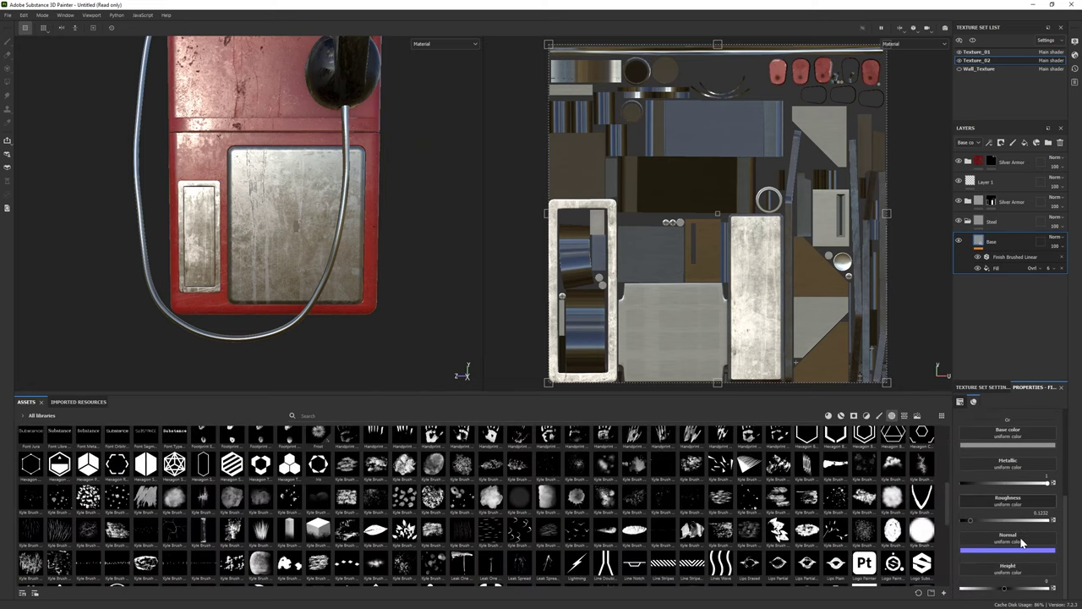
pyautogui.scroll(-5, 551, 511)
pyautogui.scroll(3, 646, 512)
pyautogui.click(904, 415)
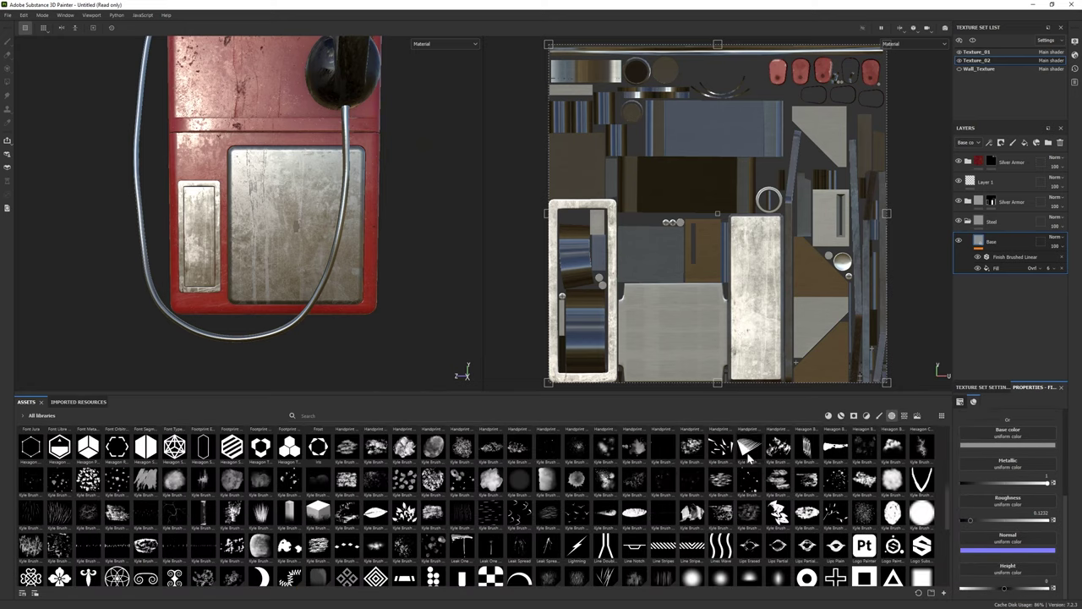
pyautogui.scroll(5, 577, 493)
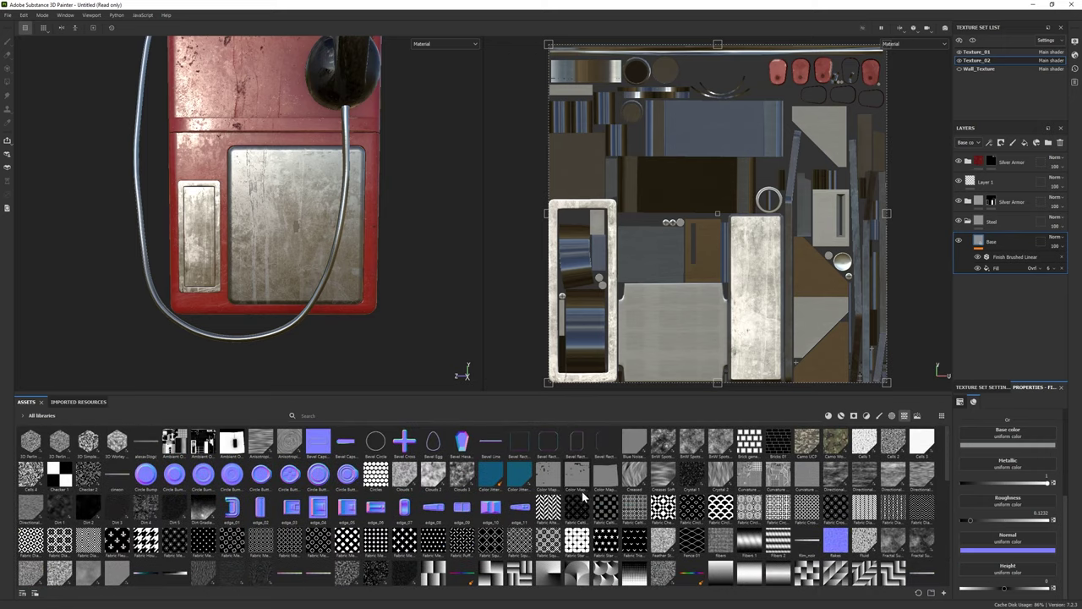
pyautogui.scroll(-3, 761, 503)
pyautogui.scroll(3, 761, 504)
pyautogui.scroll(-6, 757, 500)
pyautogui.scroll(-1, 723, 489)
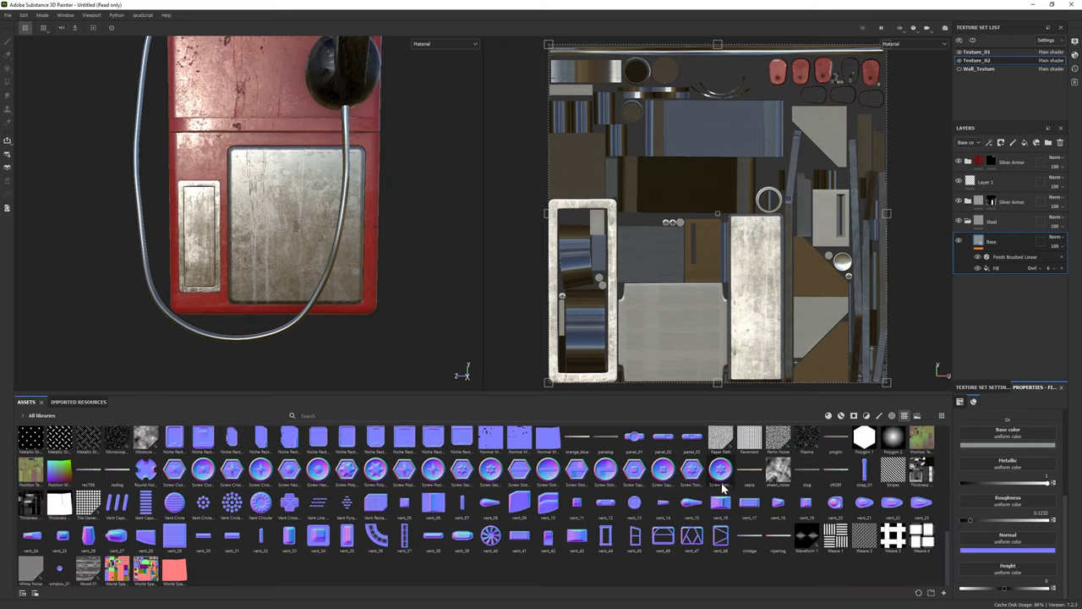
pyautogui.scroll(5, 606, 501)
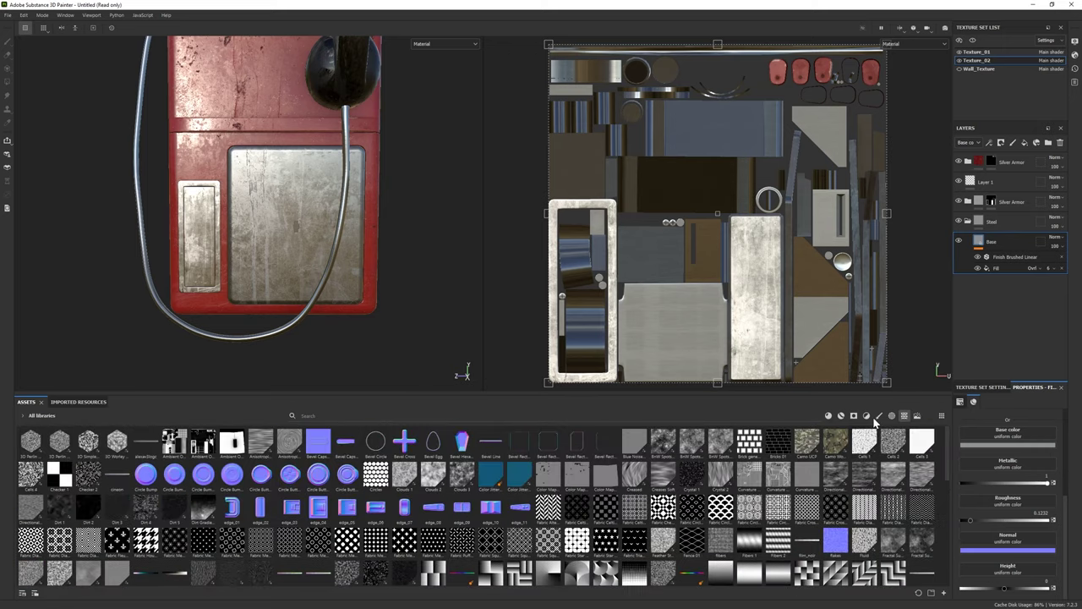
# Step: Check the alpha assets, then bring Finish Brushed Linear into the Steel Base fill
pyautogui.click(892, 415)
pyautogui.scroll(-3, 644, 496)
pyautogui.scroll(-4, 643, 495)
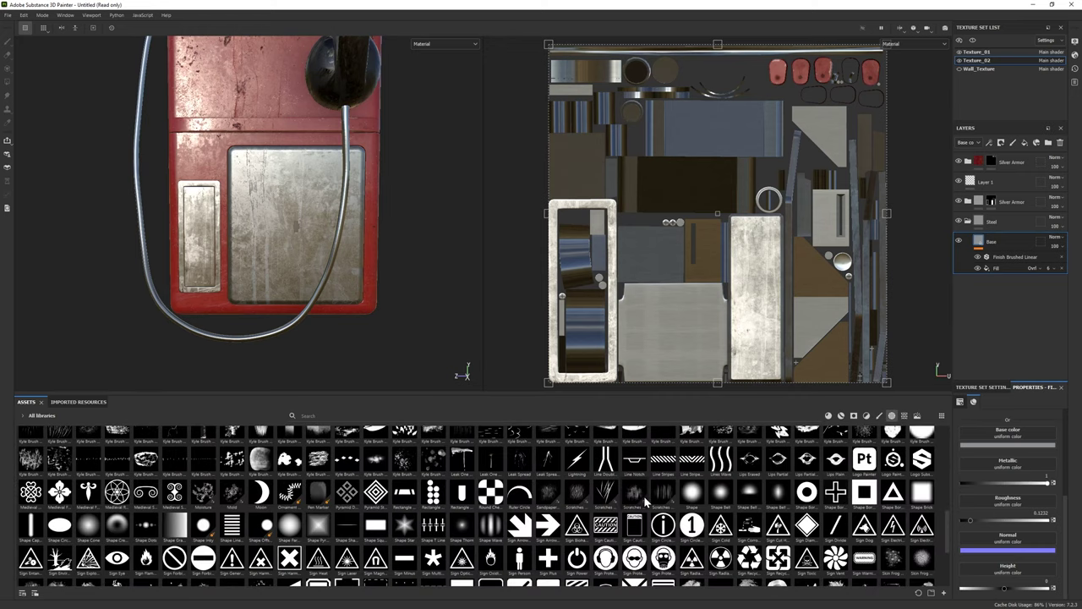
pyautogui.scroll(-2, 643, 496)
pyautogui.scroll(8, 644, 499)
pyautogui.click(904, 416)
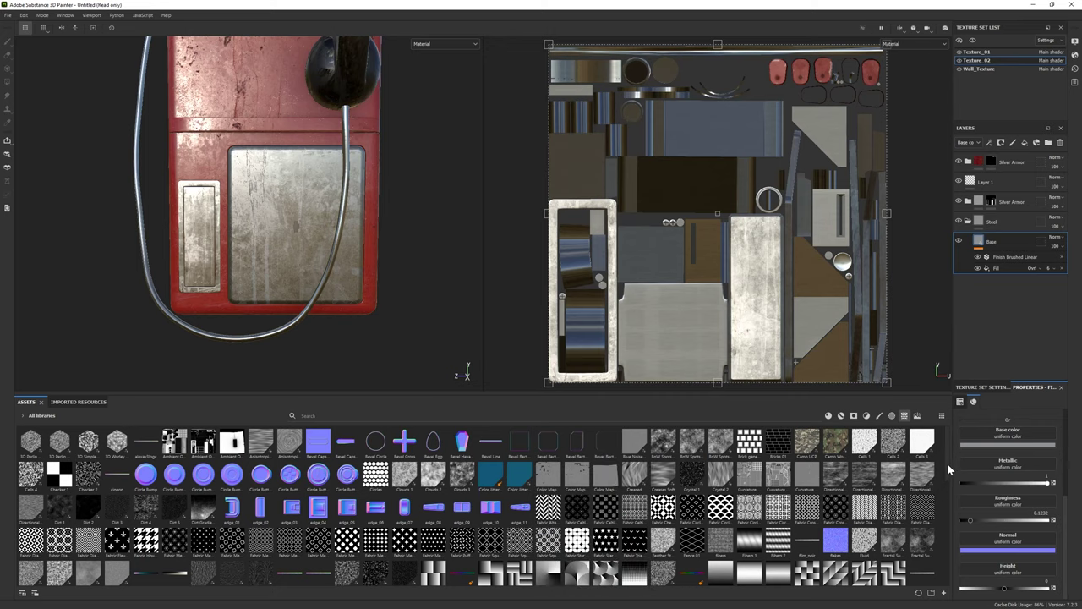
pyautogui.moveTo(948, 463); pyautogui.dragTo(947, 576)
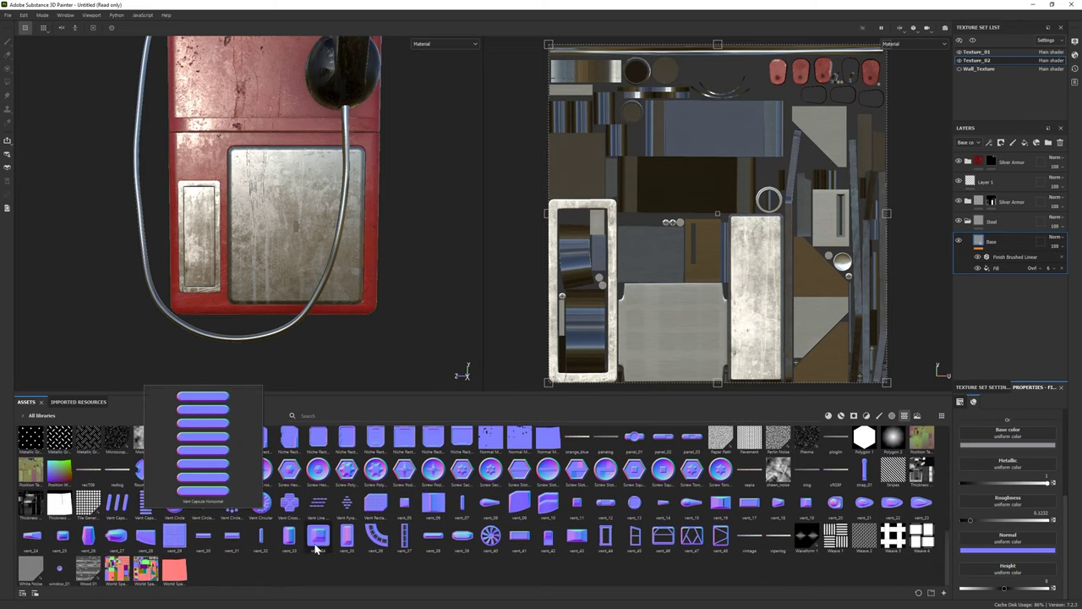
pyautogui.moveTo(892, 469)
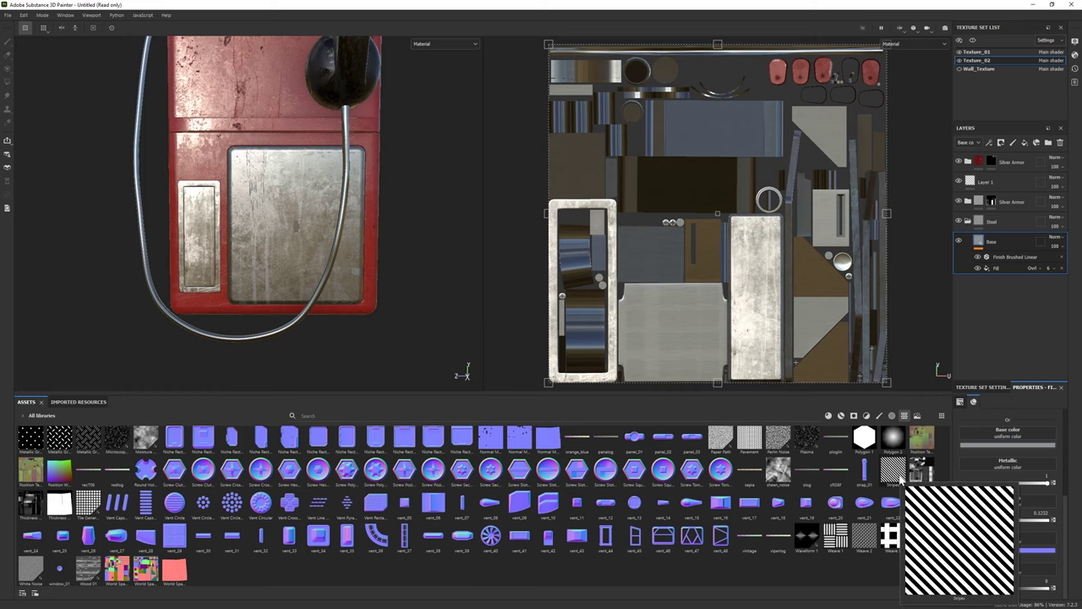
# Step: Put the Stripes texture into the height channel and raise its histogram position to about 0.8
pyautogui.moveTo(900, 477); pyautogui.dragTo(1009, 570)
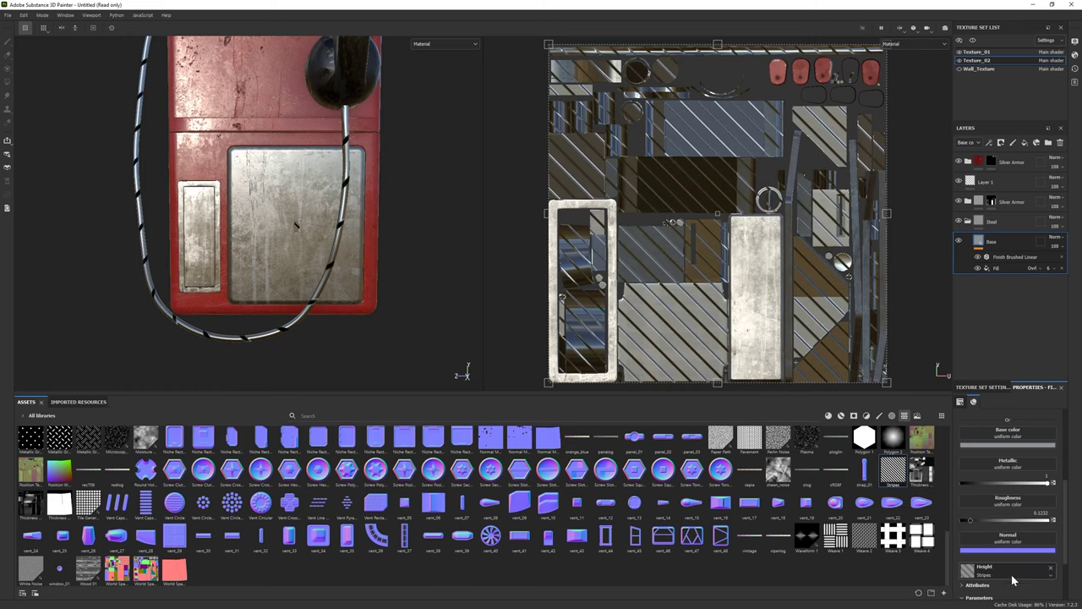
pyautogui.scroll(-3, 1014, 580)
pyautogui.click(982, 589)
pyautogui.scroll(-4, 1011, 528)
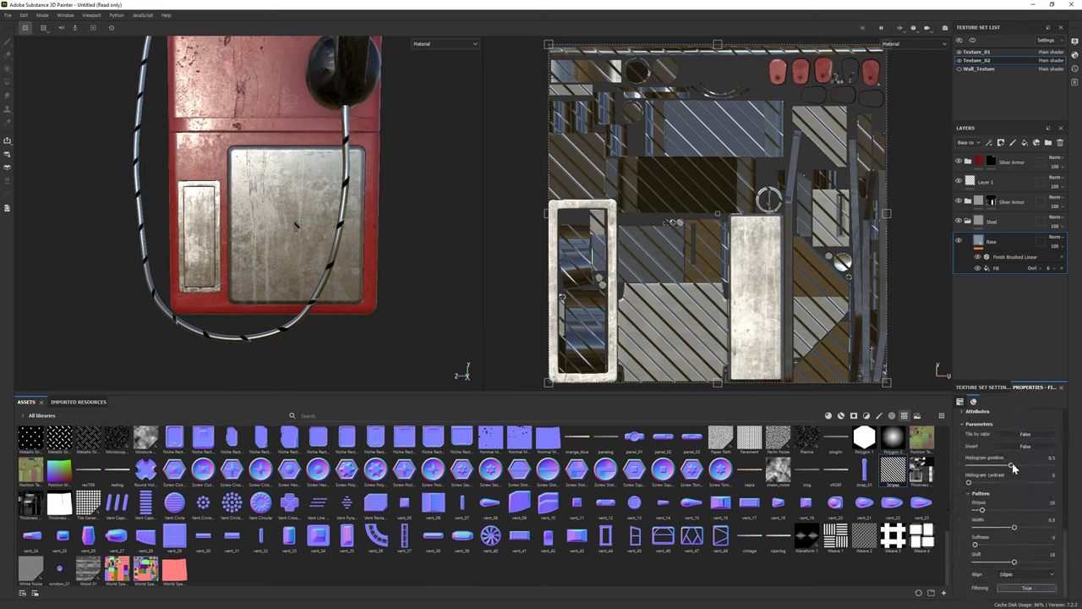
pyautogui.moveTo(1014, 468); pyautogui.dragTo(1047, 468)
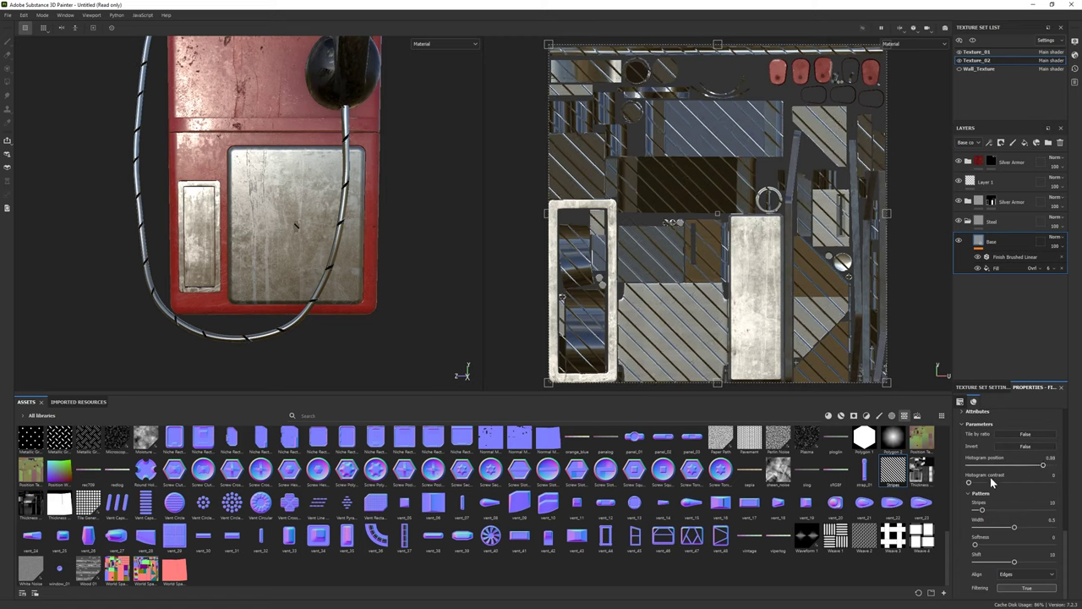
pyautogui.scroll(5, 1014, 538)
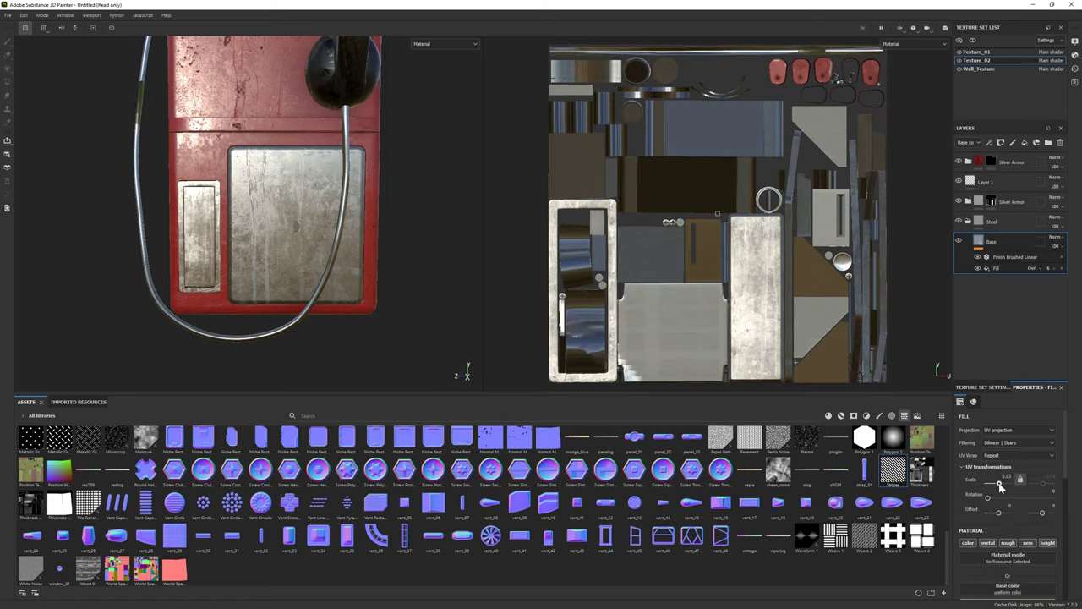
pyautogui.moveTo(990, 483); pyautogui.dragTo(1004, 488)
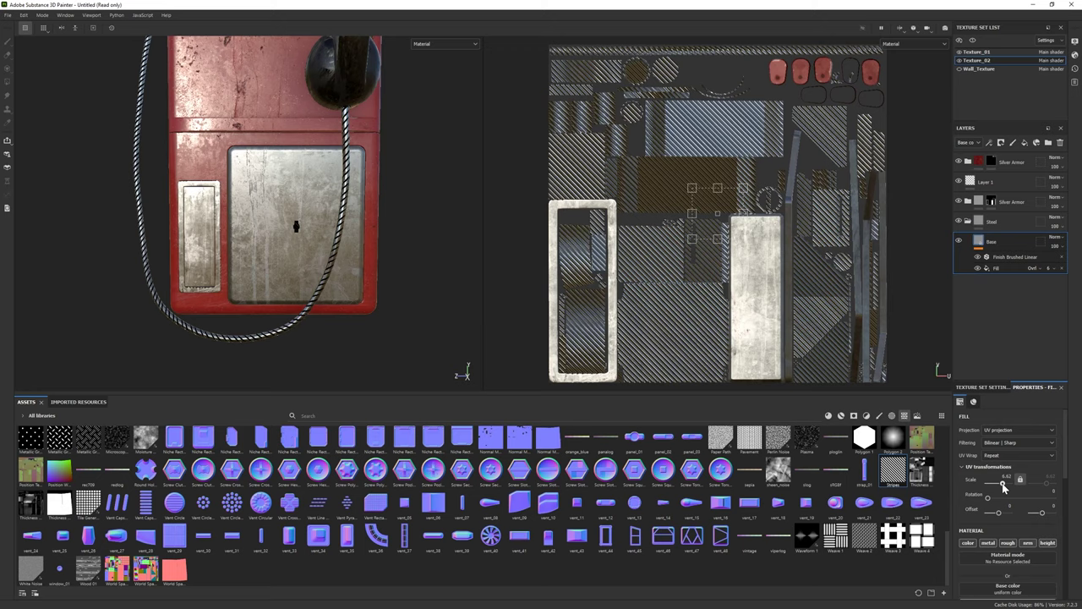
# Step: Set stripe width 0.51, histogram position and shift to maximum, and 100 stripes
pyautogui.scroll(-3, 1010, 554)
pyautogui.scroll(-2, 1009, 554)
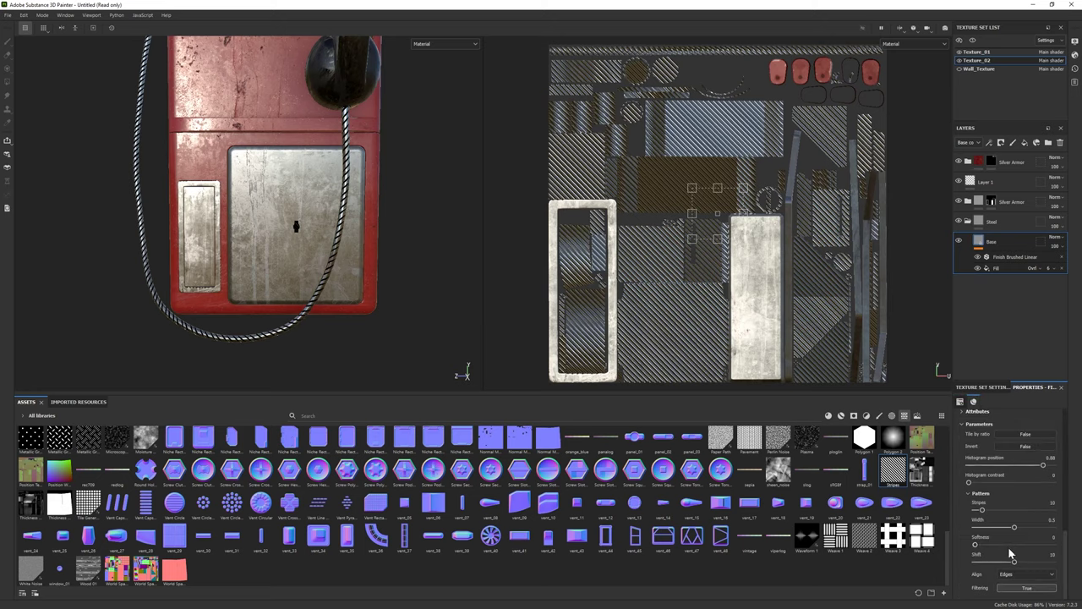
pyautogui.moveTo(1014, 530); pyautogui.dragTo(970, 512)
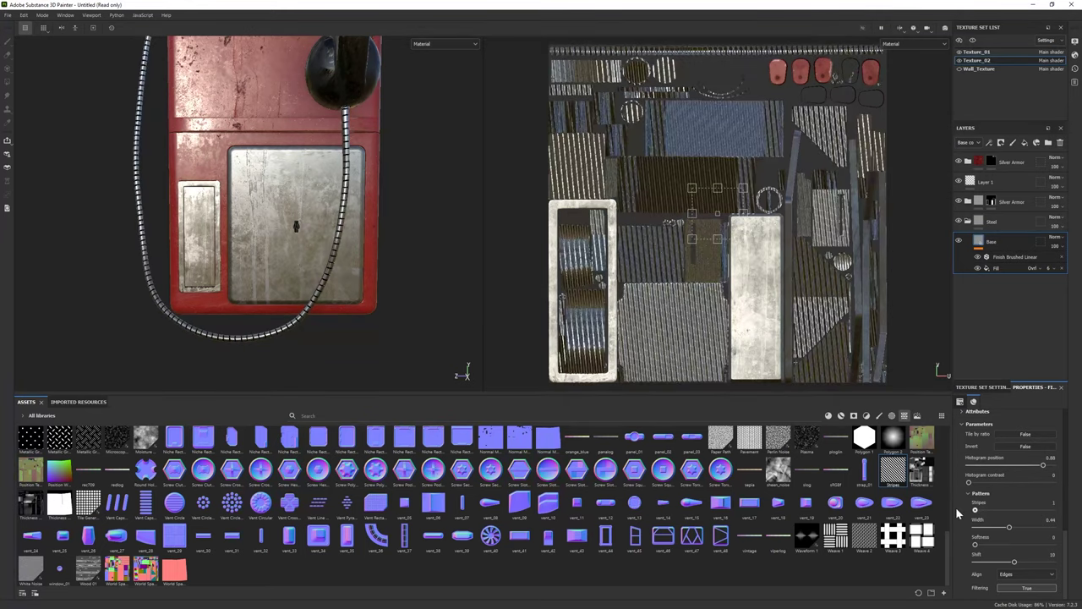
pyautogui.moveTo(1011, 472); pyautogui.dragTo(1078, 466)
pyautogui.moveTo(1013, 564); pyautogui.dragTo(1072, 563)
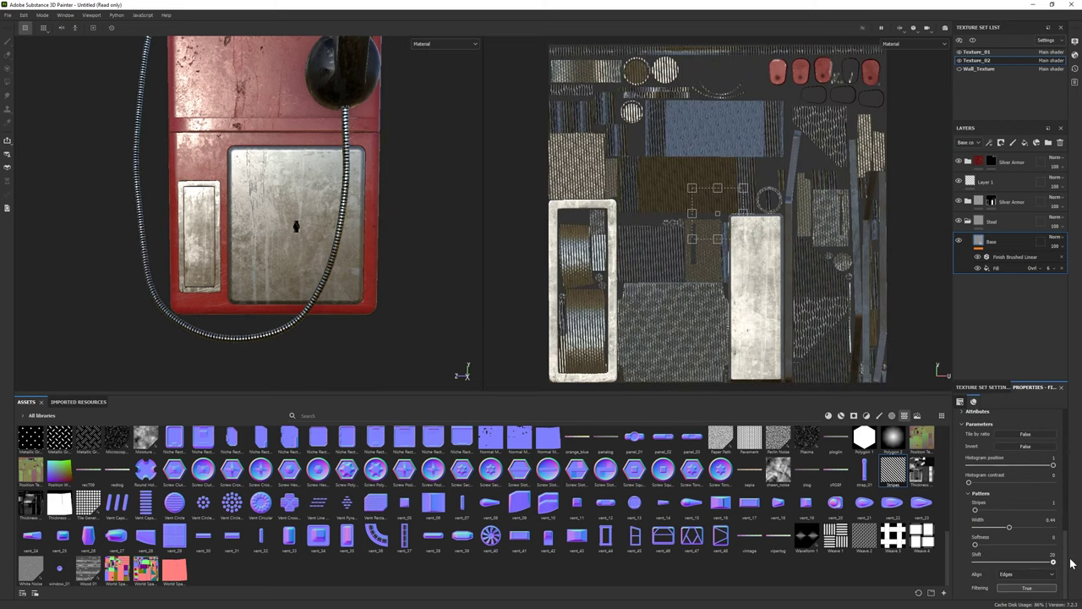
pyautogui.scroll(2, 1030, 489)
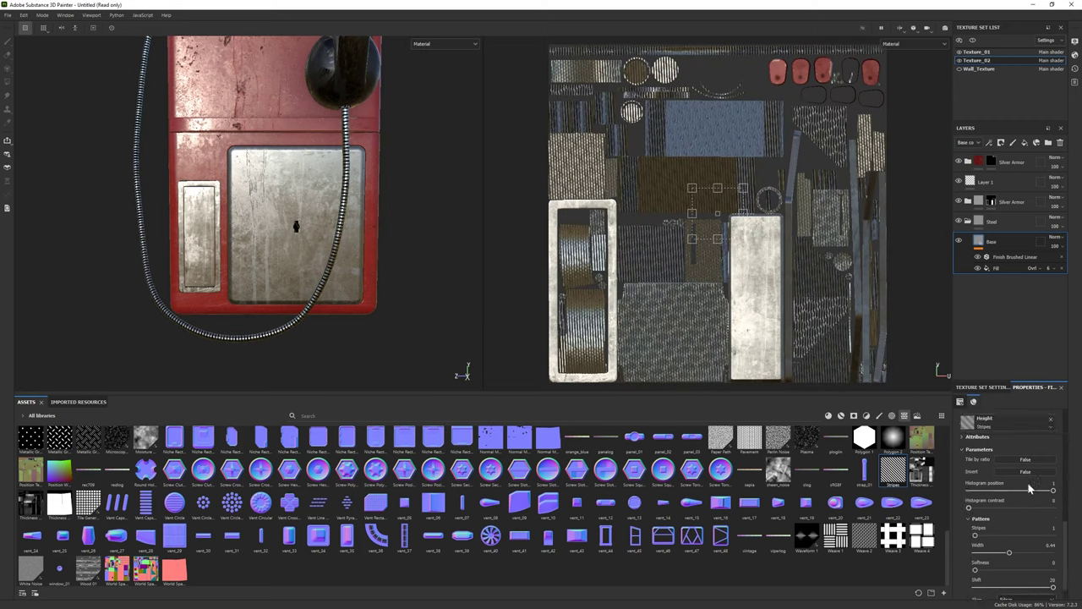
pyautogui.moveTo(977, 536)
pyautogui.mouseDown()
pyautogui.moveTo(1053, 535)
pyautogui.moveTo(1015, 555)
pyautogui.mouseUp()
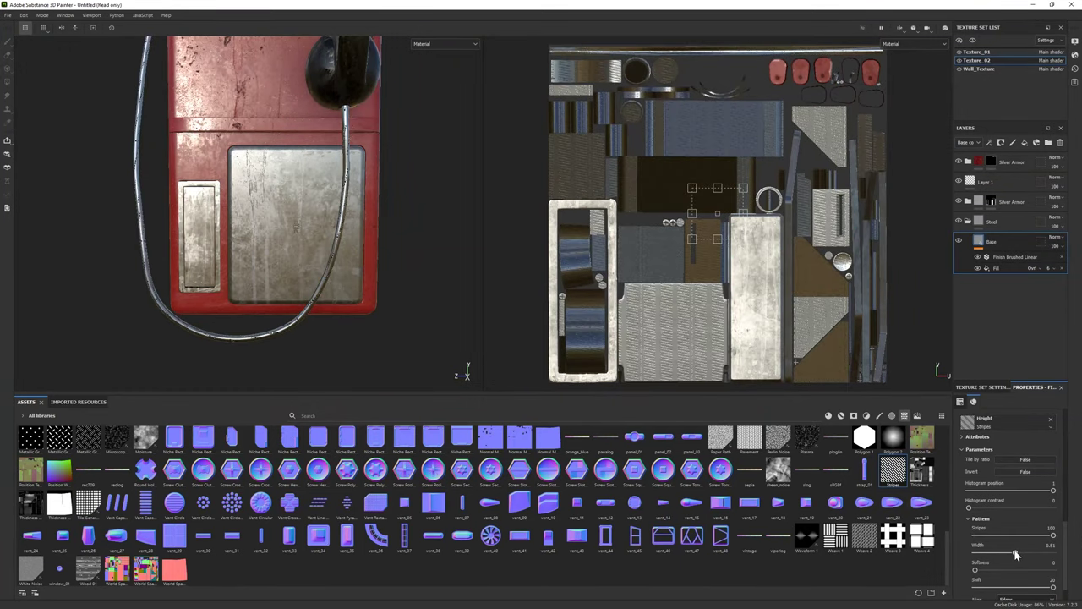
# Step: Drop the stripe count to 1 and experiment with width, shift and histogram position around 0.44
pyautogui.scroll(-2, 1014, 554)
pyautogui.click(1015, 560)
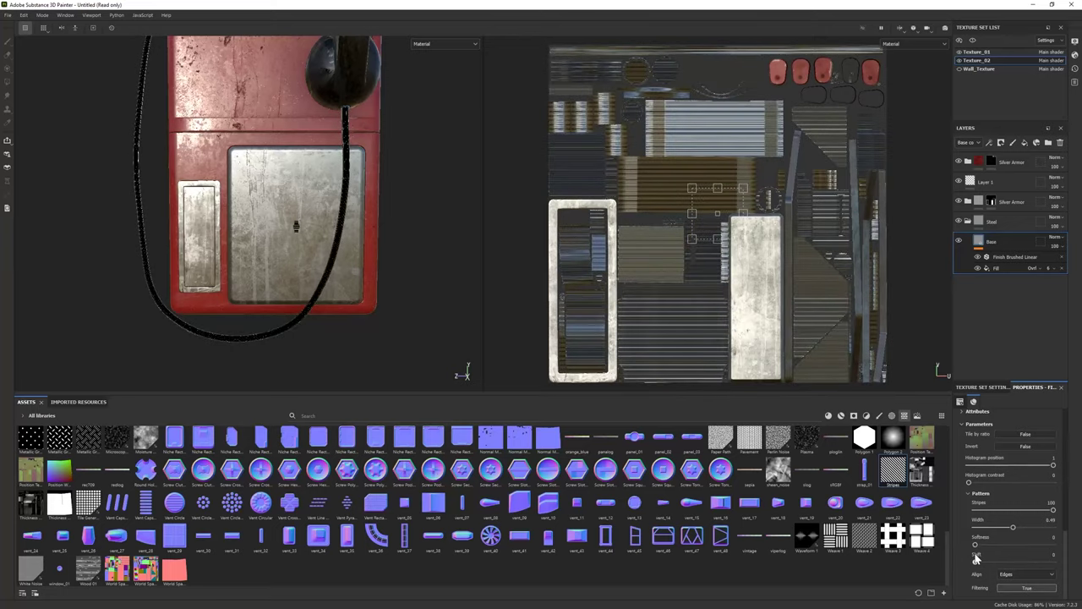
pyautogui.moveTo(1015, 560); pyautogui.dragTo(1026, 561)
pyautogui.moveTo(1053, 510); pyautogui.dragTo(965, 509)
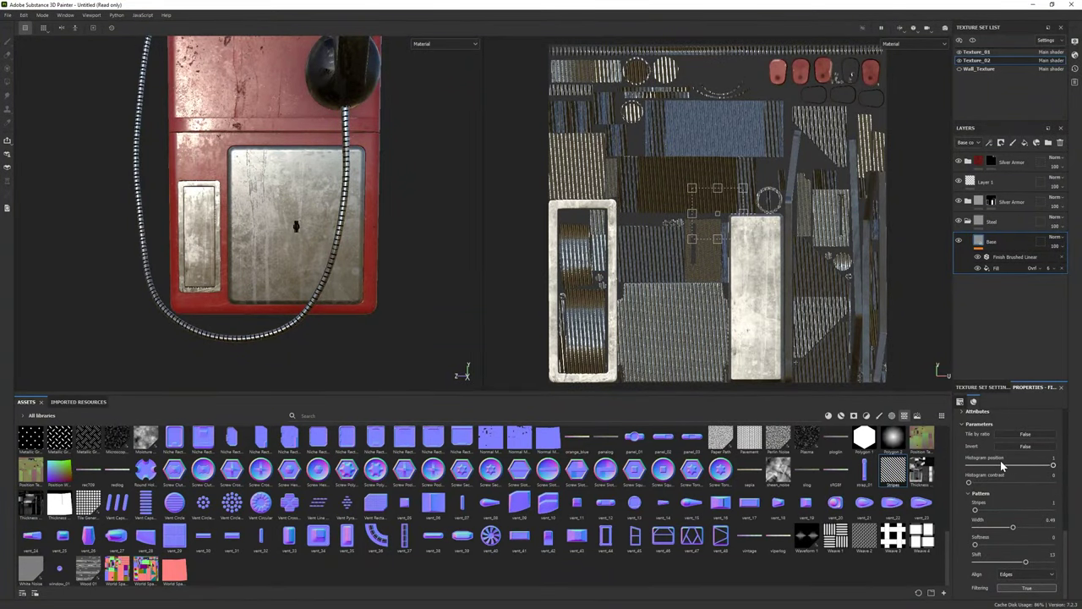
pyautogui.moveTo(1013, 527); pyautogui.dragTo(983, 528)
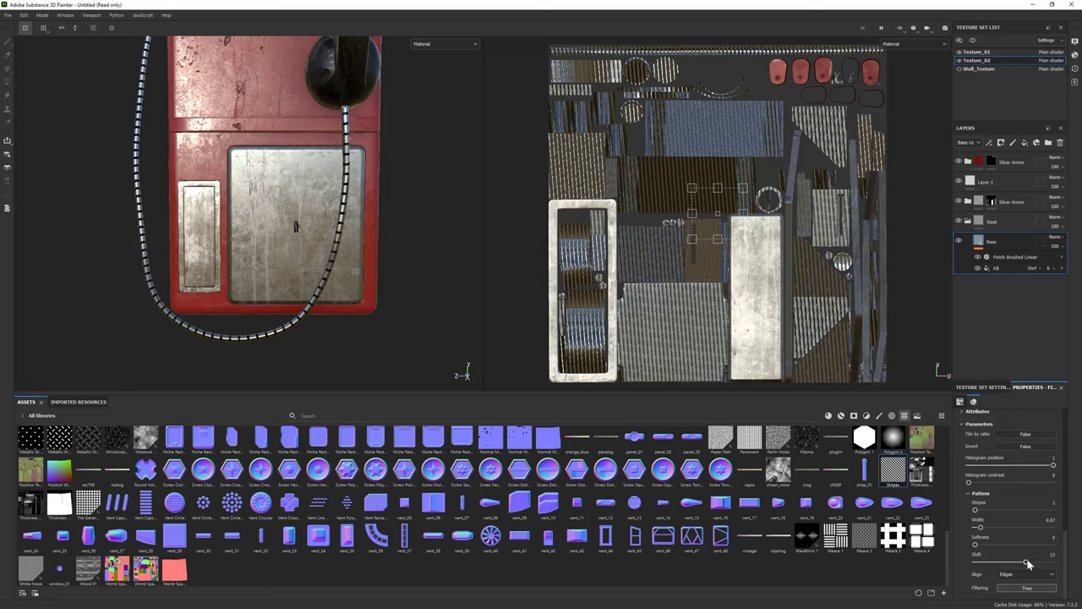
pyautogui.moveTo(1029, 565); pyautogui.dragTo(1053, 562)
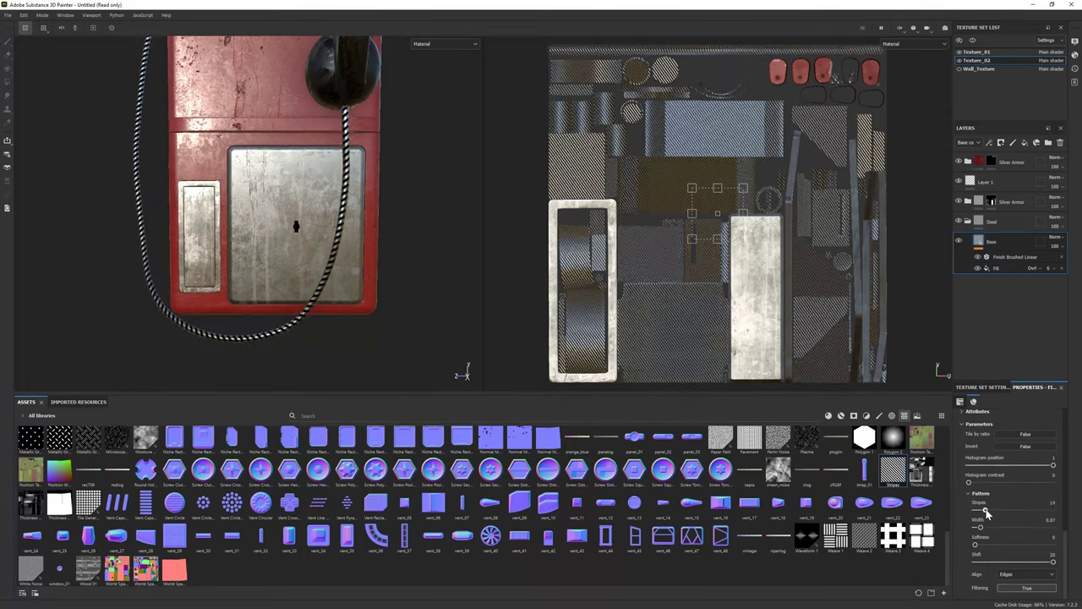
pyautogui.moveTo(980, 528); pyautogui.dragTo(1031, 529)
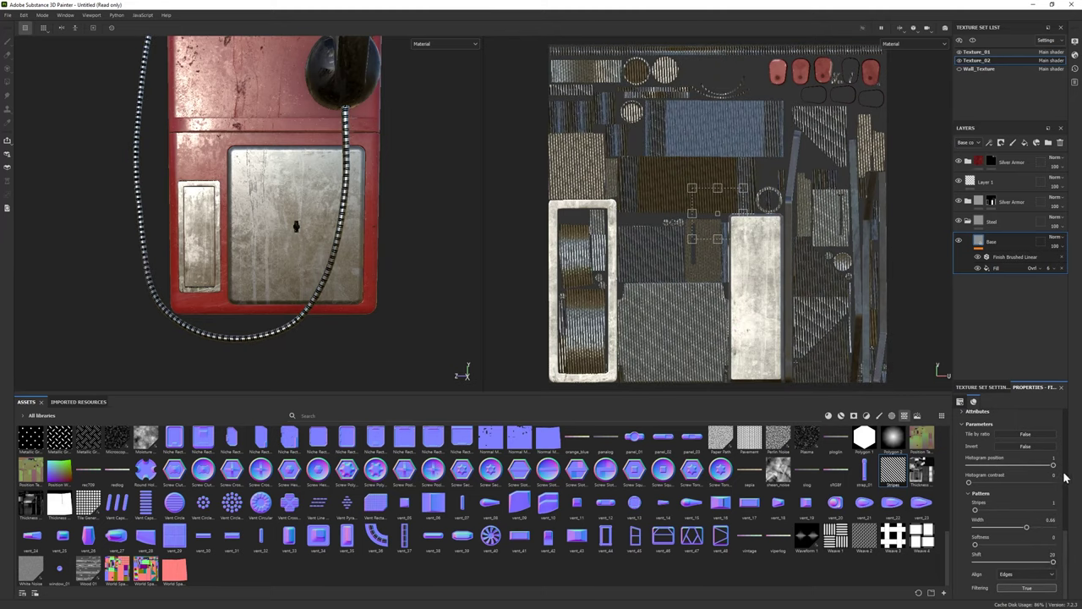
pyautogui.moveTo(1023, 469); pyautogui.dragTo(1007, 473)
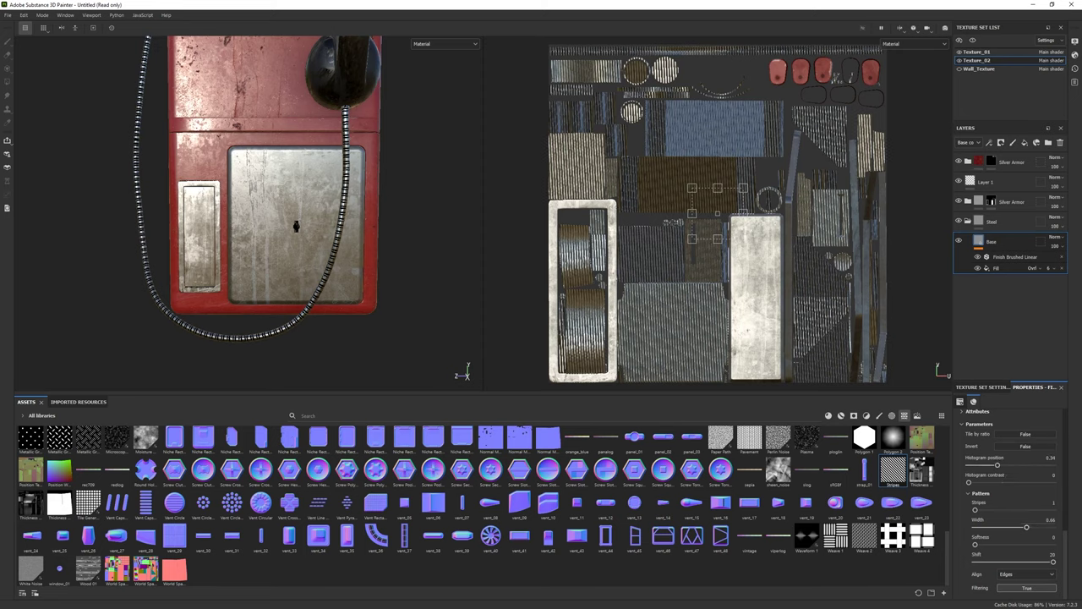
pyautogui.moveTo(1027, 528)
pyautogui.mouseDown()
pyautogui.moveTo(996, 530)
pyautogui.moveTo(1049, 528)
pyautogui.moveTo(1024, 545)
pyautogui.mouseUp()
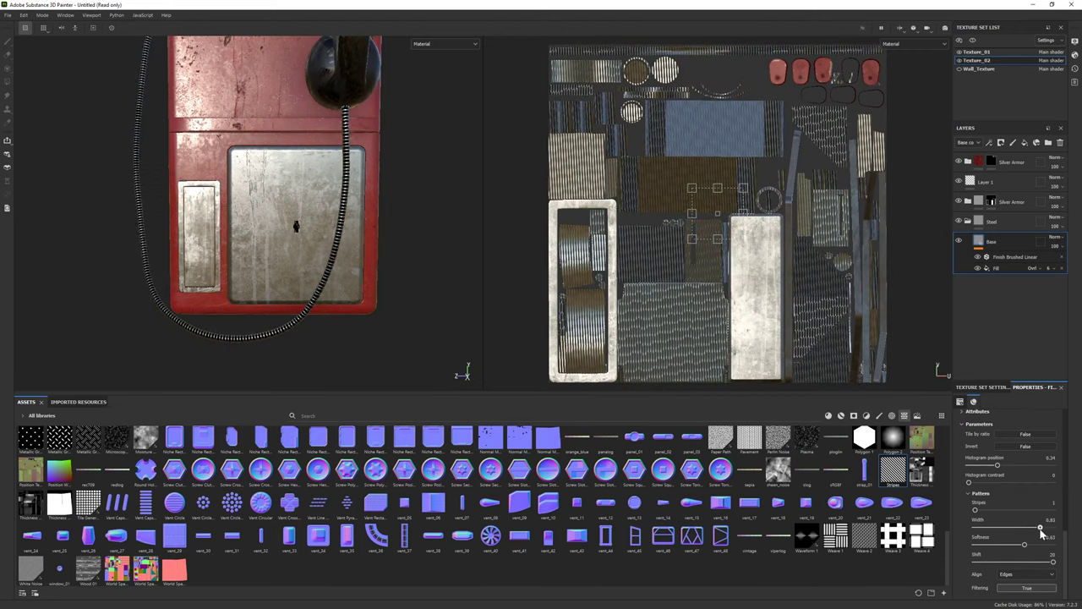
# Step: Settle the stripes at width 0.64, softness 0, shift 26 and histogram position 0.39
pyautogui.moveTo(362, 358)
pyautogui.keyDown('alt'); pyautogui.mouseDown()
pyautogui.moveTo(292, 228)
pyautogui.moveTo(383, 263)
pyautogui.mouseUp(); pyautogui.keyUp('alt')
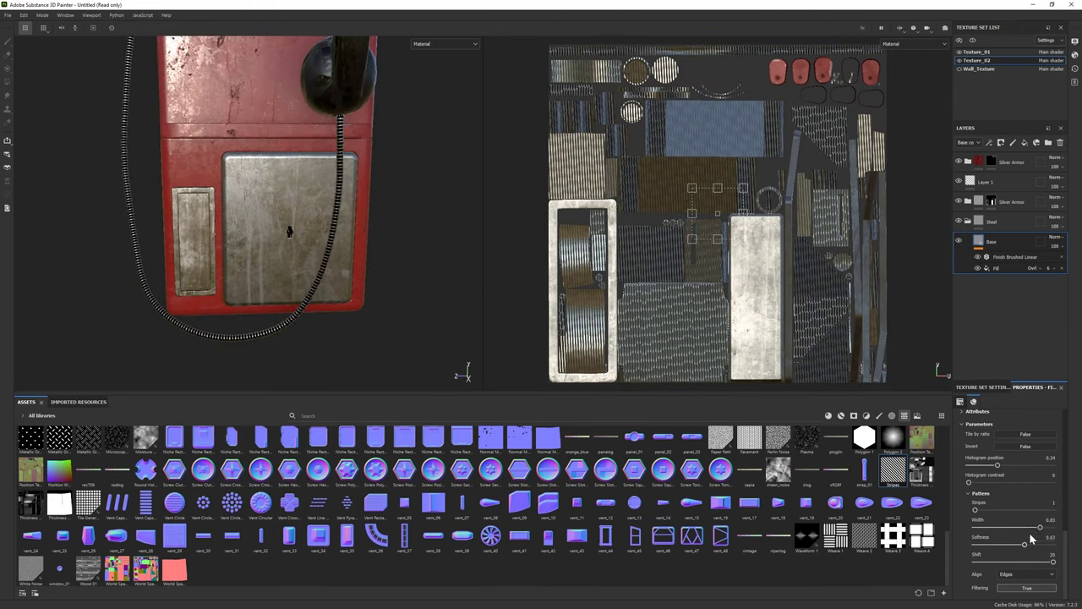
pyautogui.moveTo(1000, 468)
pyautogui.mouseDown()
pyautogui.moveTo(1012, 466)
pyautogui.moveTo(1001, 466)
pyautogui.mouseUp()
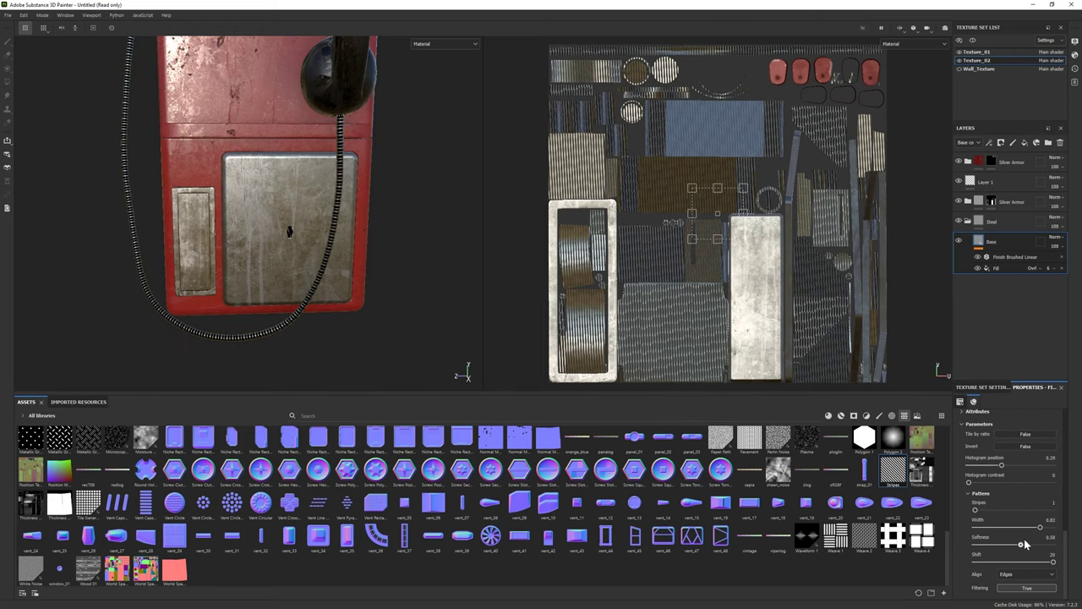
pyautogui.moveTo(975, 510)
pyautogui.mouseDown()
pyautogui.moveTo(989, 514)
pyautogui.moveTo(975, 511)
pyautogui.mouseUp()
pyautogui.moveTo(1054, 560); pyautogui.dragTo(1060, 554)
pyautogui.keyDown('alt'); pyautogui.moveTo(137, 200); pyautogui.dragTo(297, 283); pyautogui.keyUp('alt')
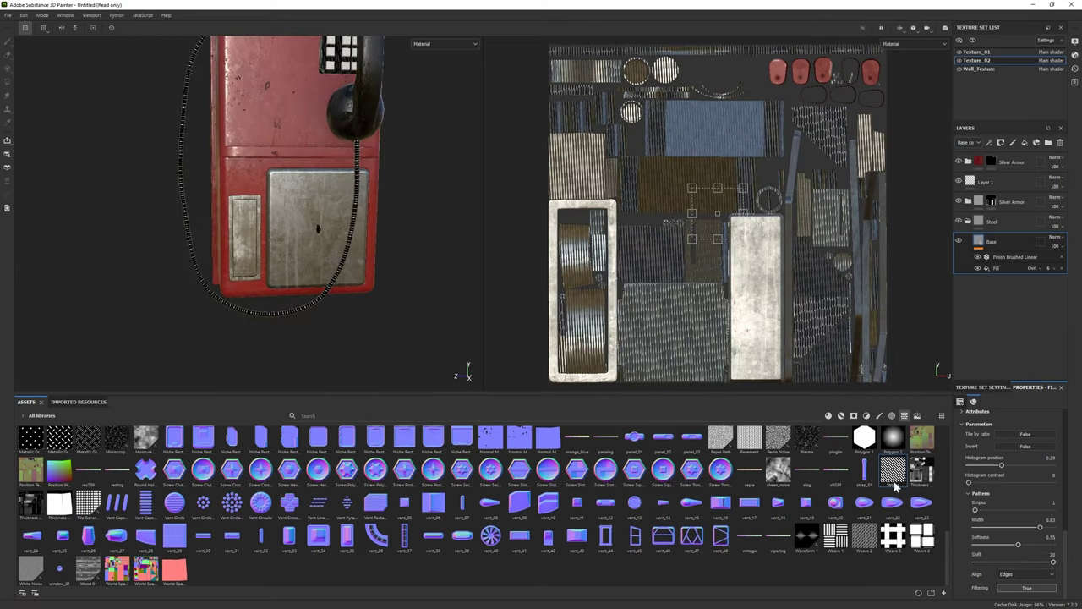
pyautogui.moveTo(980, 512); pyautogui.dragTo(976, 512)
pyautogui.moveTo(1036, 529)
pyautogui.mouseDown()
pyautogui.moveTo(1002, 546)
pyautogui.moveTo(1020, 531)
pyautogui.mouseUp()
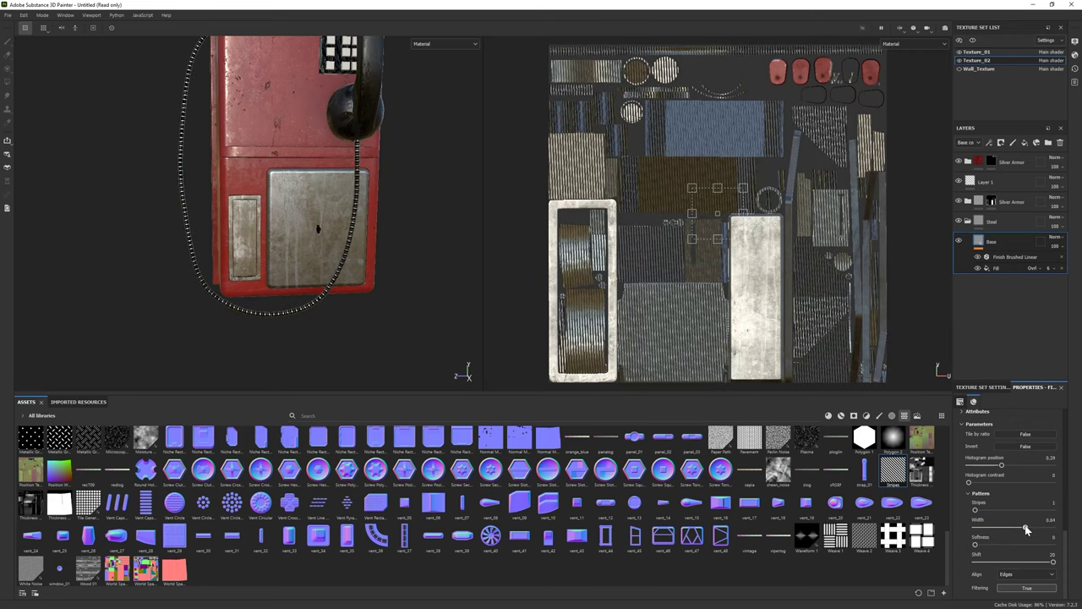
# Step: Frame the payphone, preview it in Iray ray-traced rendering, then return to Painting mode
pyautogui.press('f')
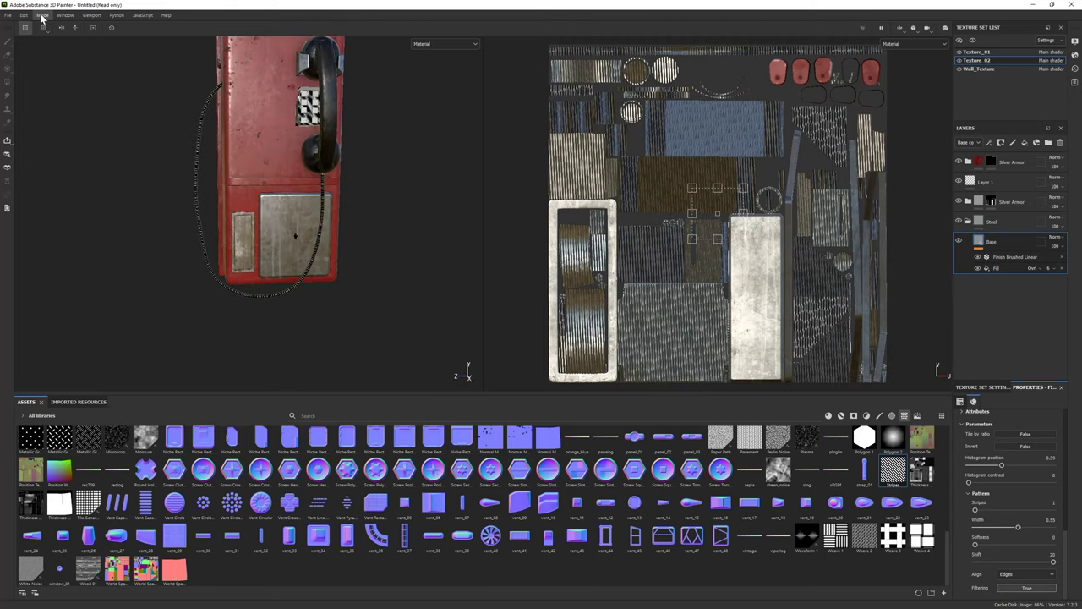
pyautogui.press('F10')
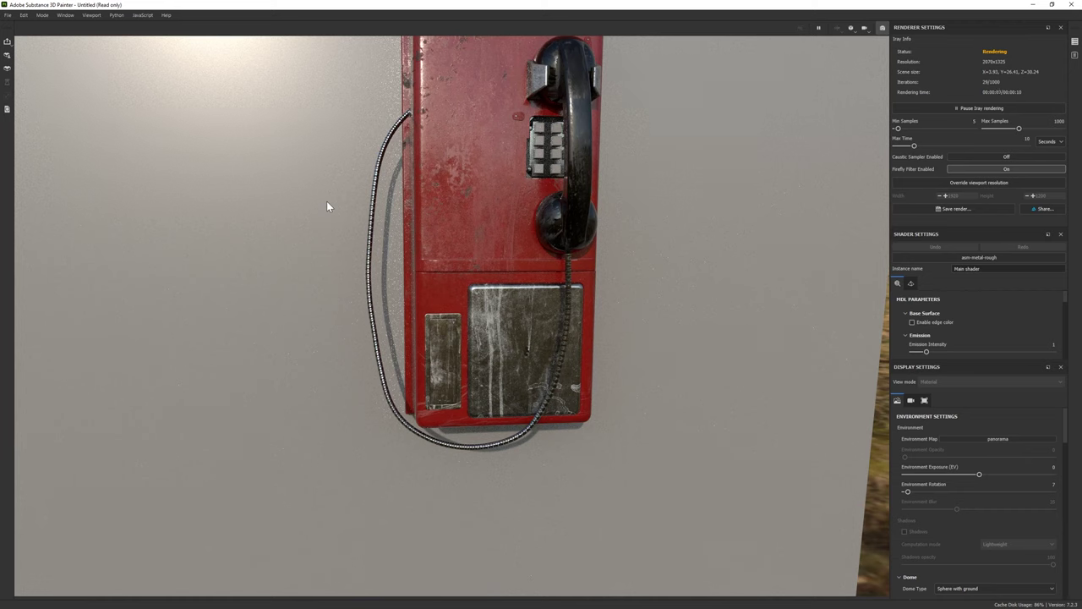
pyautogui.click(48, 17)
pyautogui.click(59, 27)
pyautogui.scroll(2, 990, 497)
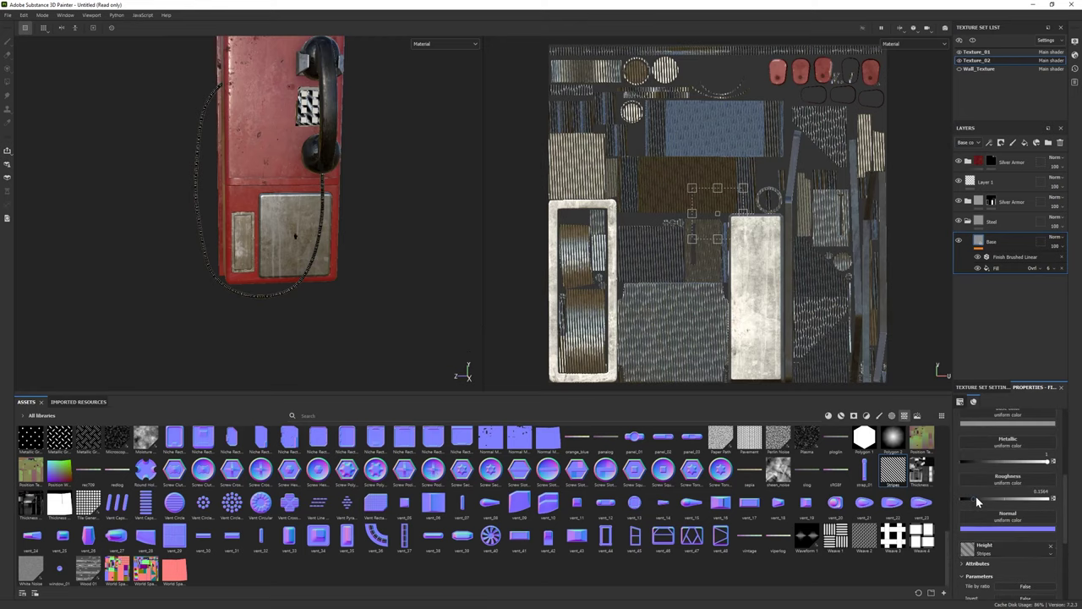
# Step: Preview Iray once more, return to Painting, and add a black mask to the Steel layer
pyautogui.click(48, 34)
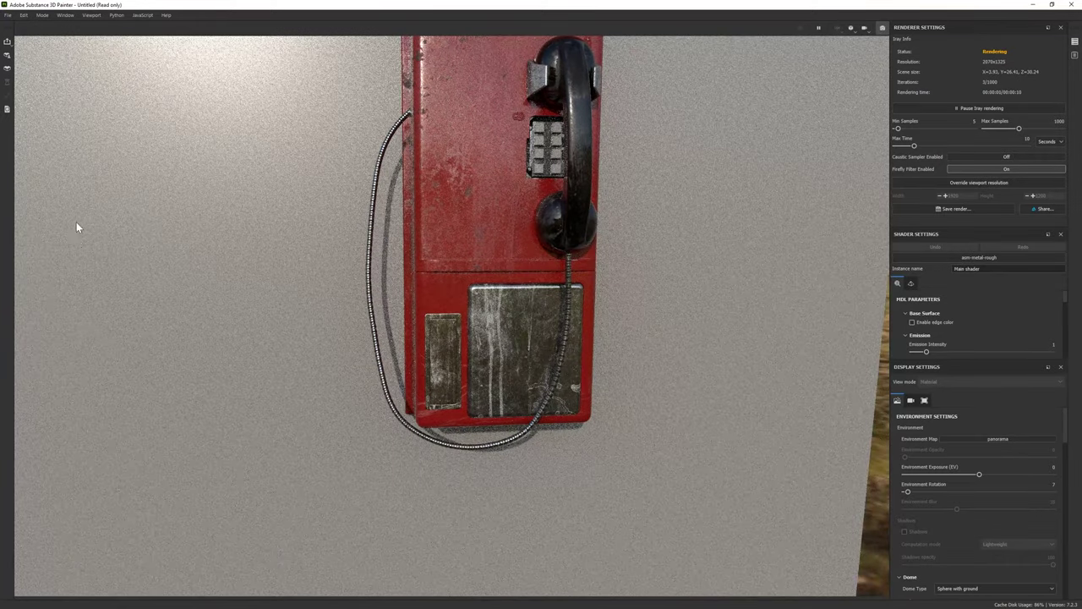
pyautogui.click(42, 16)
pyautogui.click(57, 26)
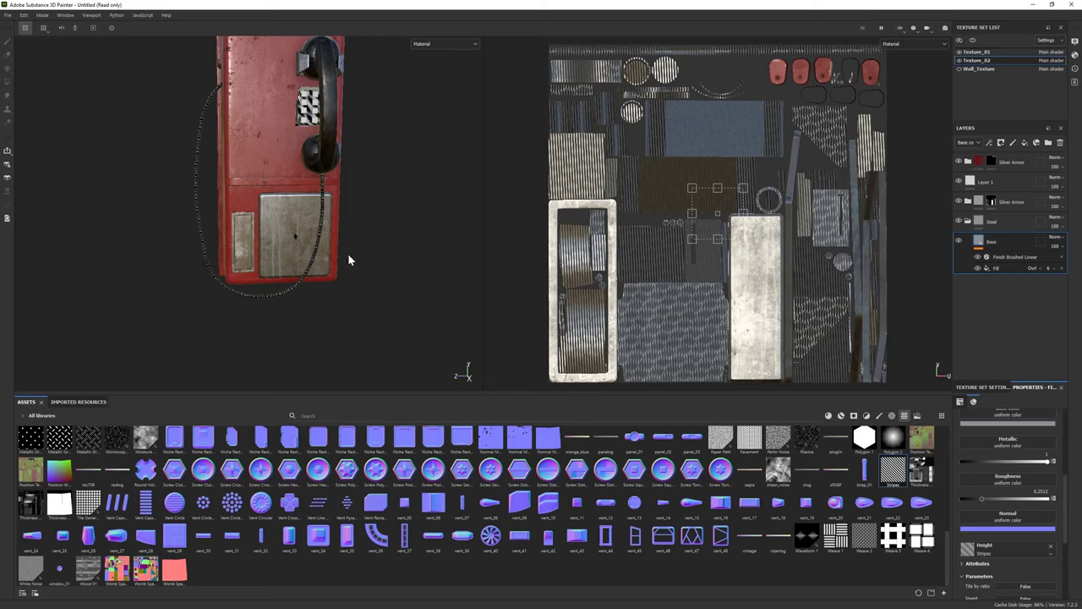
pyautogui.rightClick(979, 222)
pyautogui.click(1016, 239)
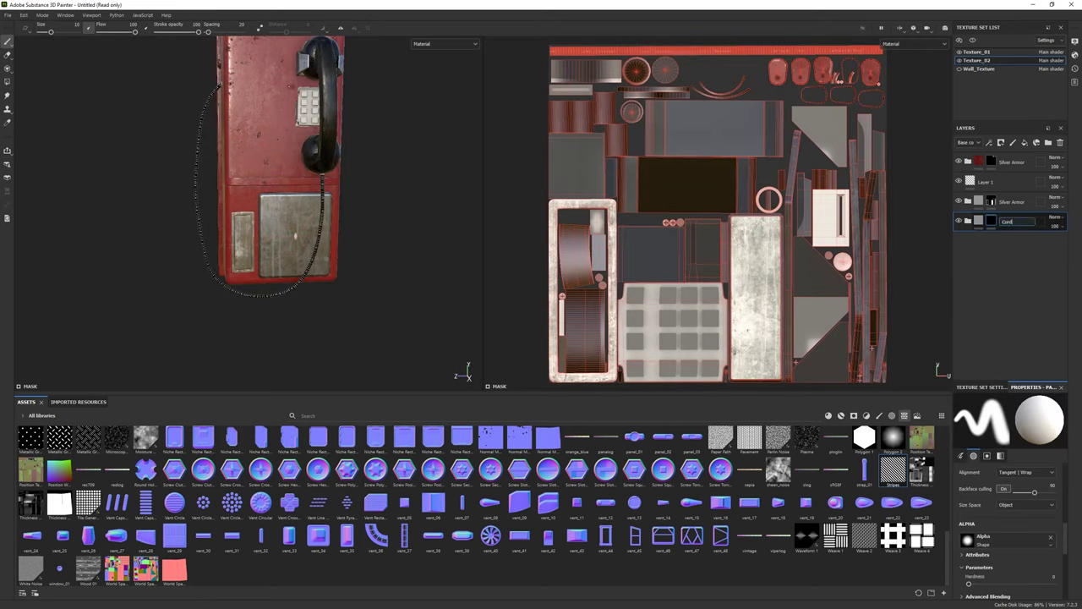
# Step: With the red body hidden, add the Steel Medieval Stylized material as a new layer
pyautogui.click(972, 40)
pyautogui.scroll(2, 296, 214)
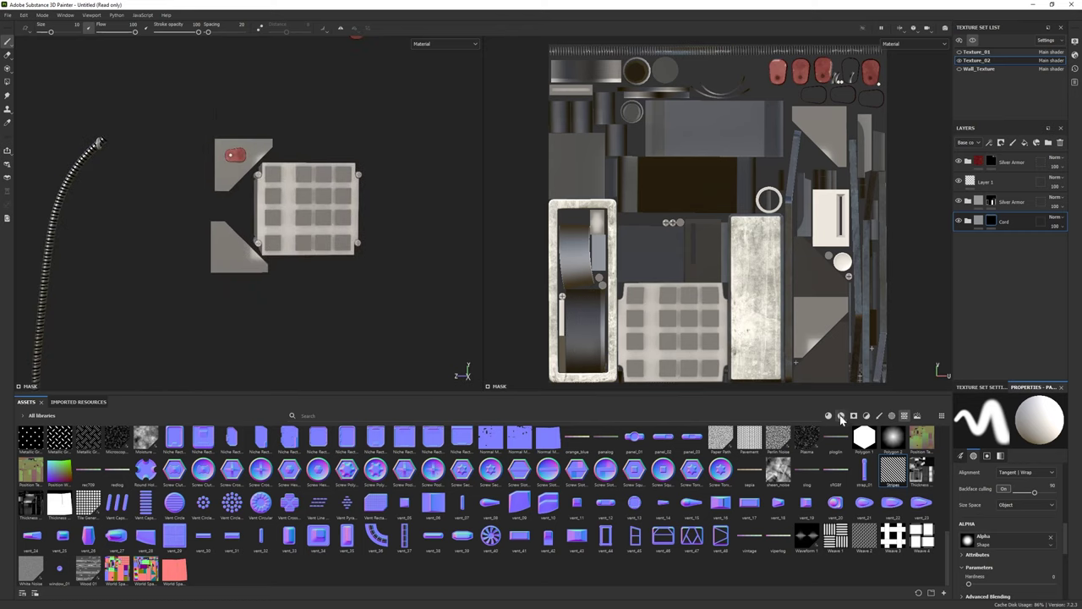
pyautogui.click(841, 416)
pyautogui.moveTo(31, 538); pyautogui.dragTo(1015, 240)
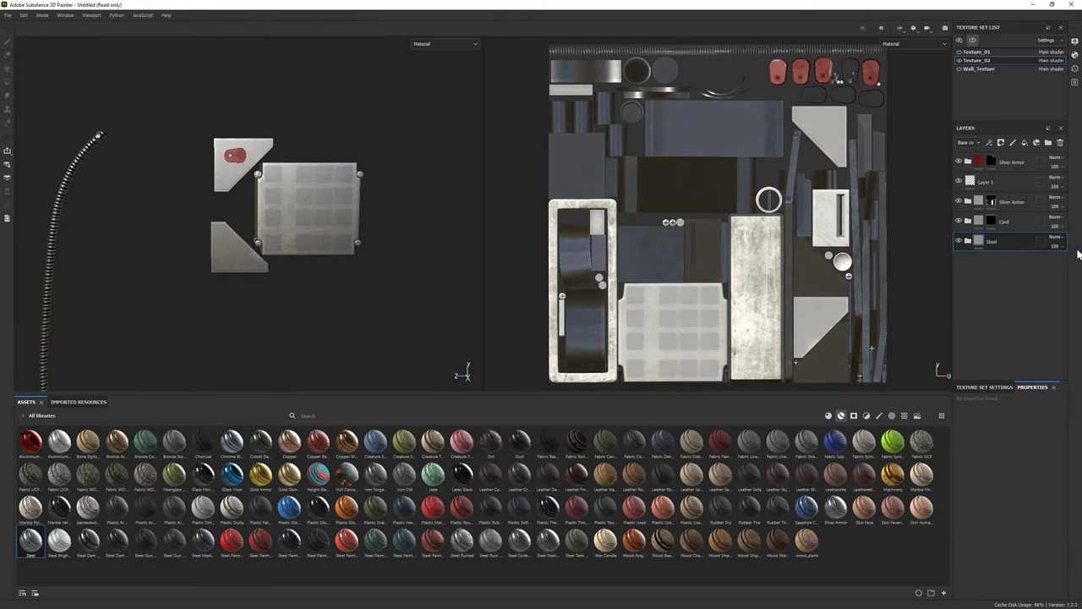
pyautogui.moveTo(203, 542); pyautogui.dragTo(989, 242)
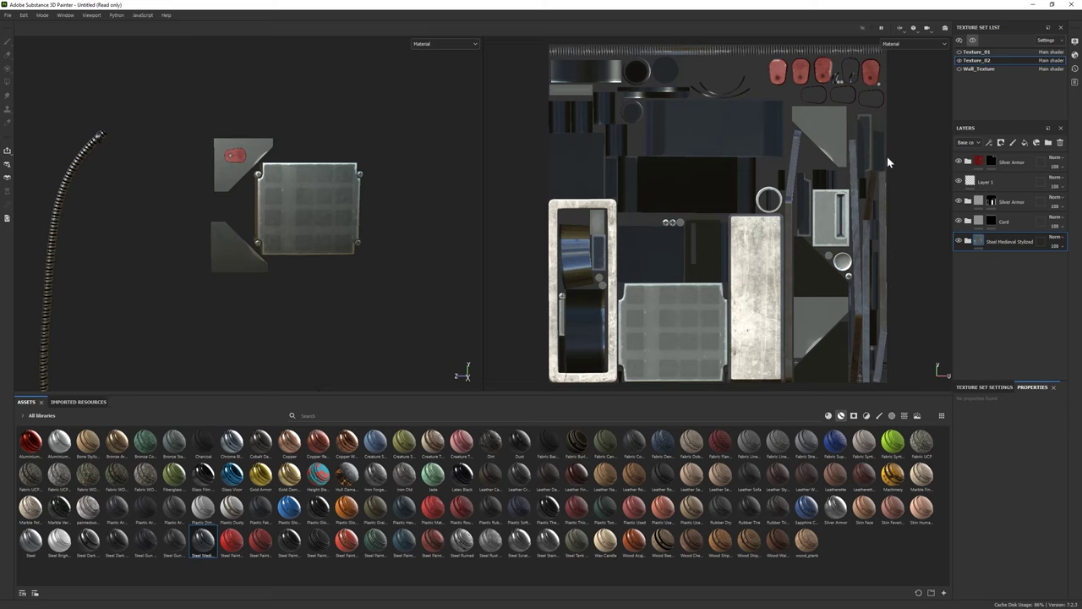
pyautogui.click(972, 40)
# Step: Raise the Wear mask's Metal generator level to 0.93
pyautogui.click(968, 242)
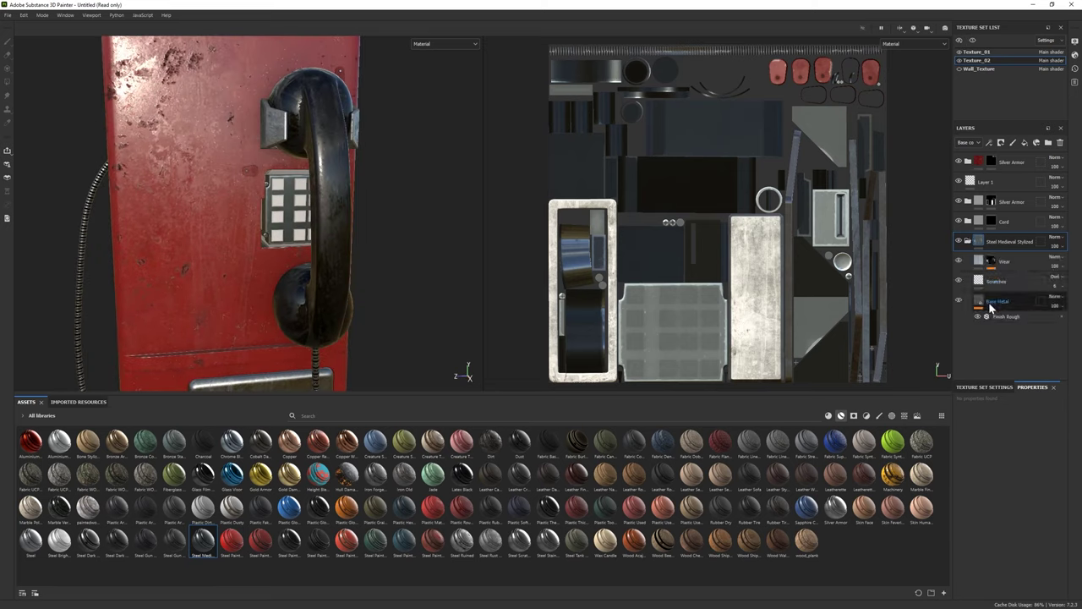
pyautogui.click(991, 261)
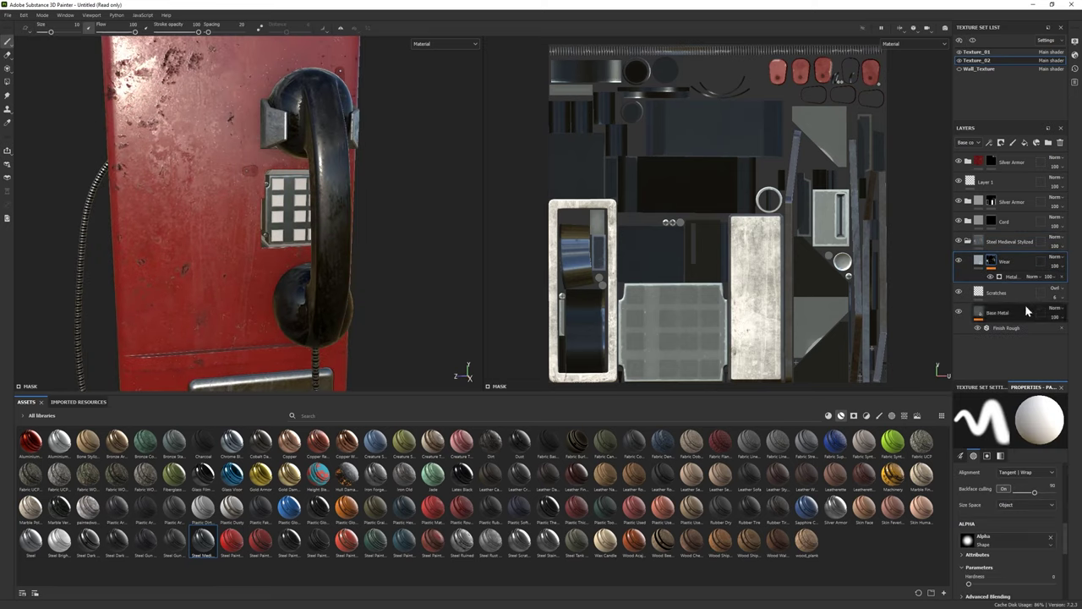
pyautogui.click(1010, 277)
pyautogui.moveTo(1021, 432); pyautogui.dragTo(1045, 433)
pyautogui.click(984, 324)
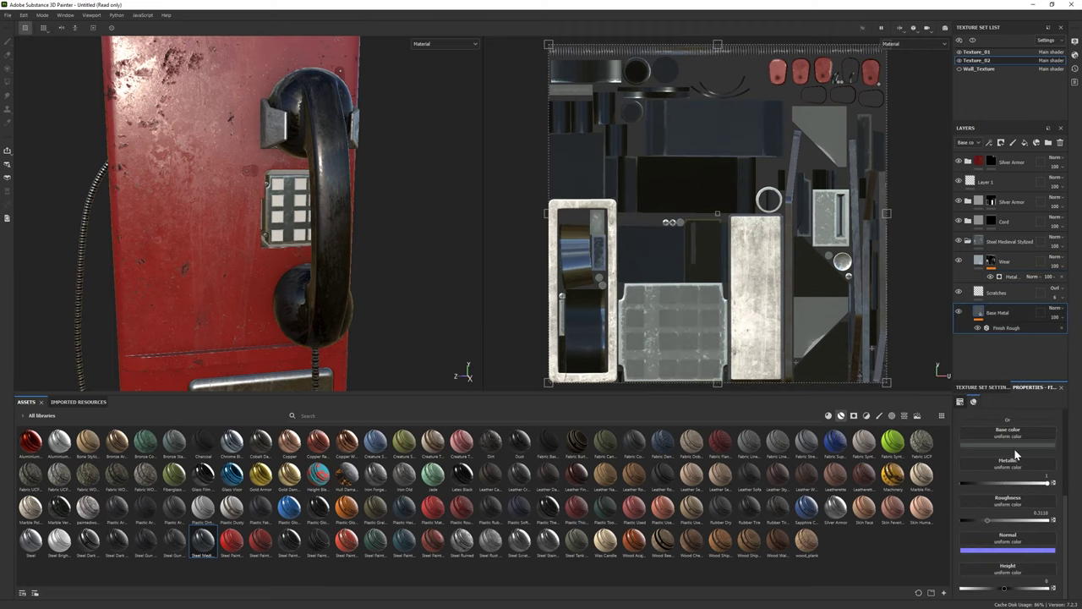
pyautogui.moveTo(169, 232)
pyautogui.keyDown('alt'); pyautogui.mouseDown()
pyautogui.moveTo(91, 235)
pyautogui.moveTo(356, 245)
pyautogui.mouseUp(); pyautogui.keyUp('alt')
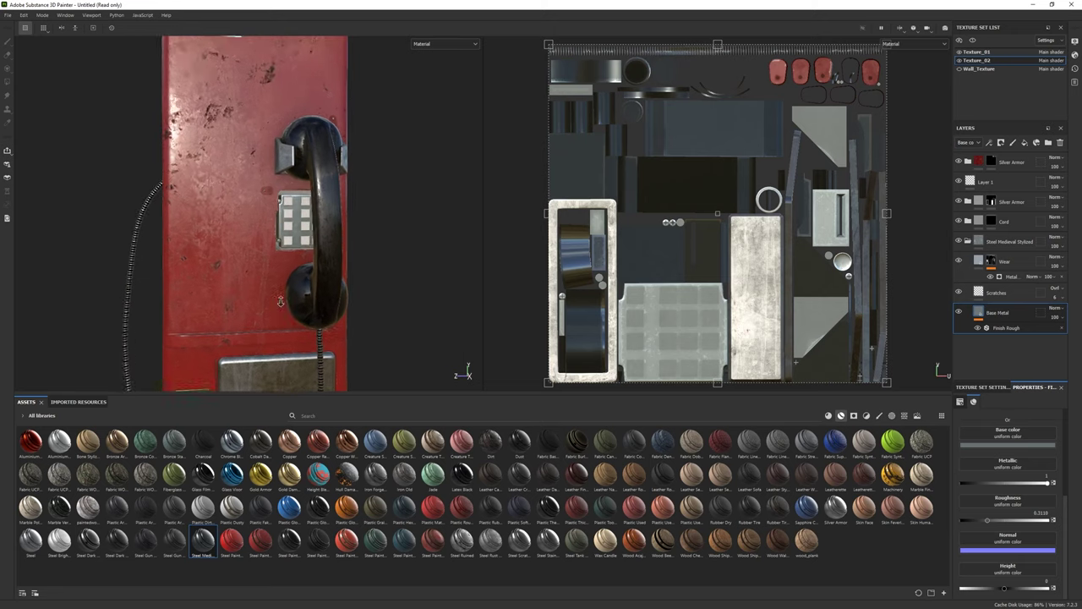
# Step: Set the Wear layer's fill roughness to about 0.42
pyautogui.click(996, 293)
pyautogui.click(1011, 277)
pyautogui.scroll(-2, 1014, 527)
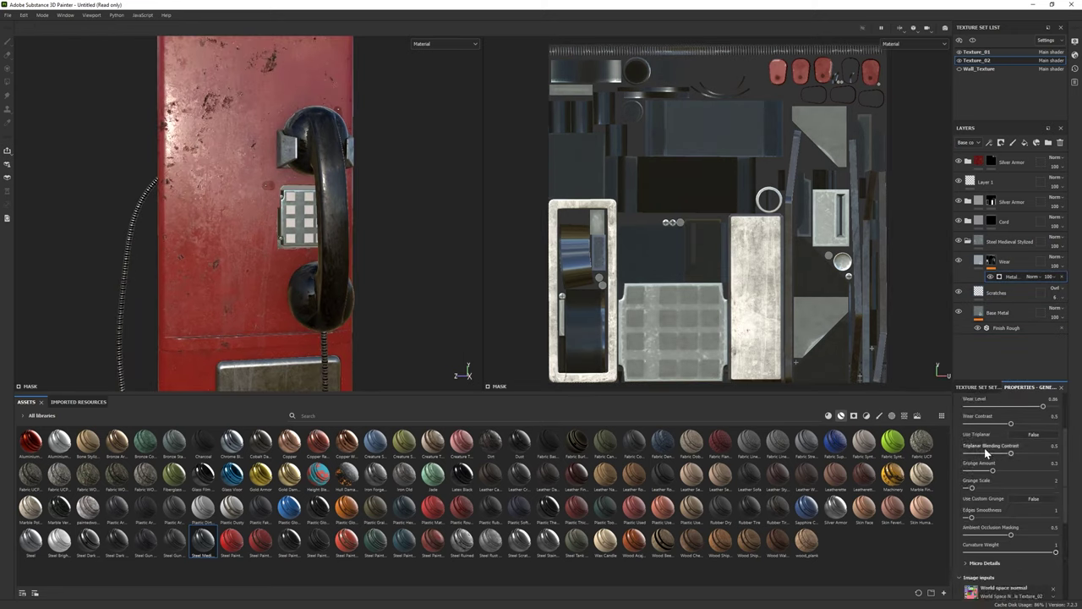
pyautogui.scroll(-2, 1015, 541)
pyautogui.scroll(-2, 1018, 559)
pyautogui.scroll(-2, 1024, 549)
pyautogui.scroll(-2, 1006, 507)
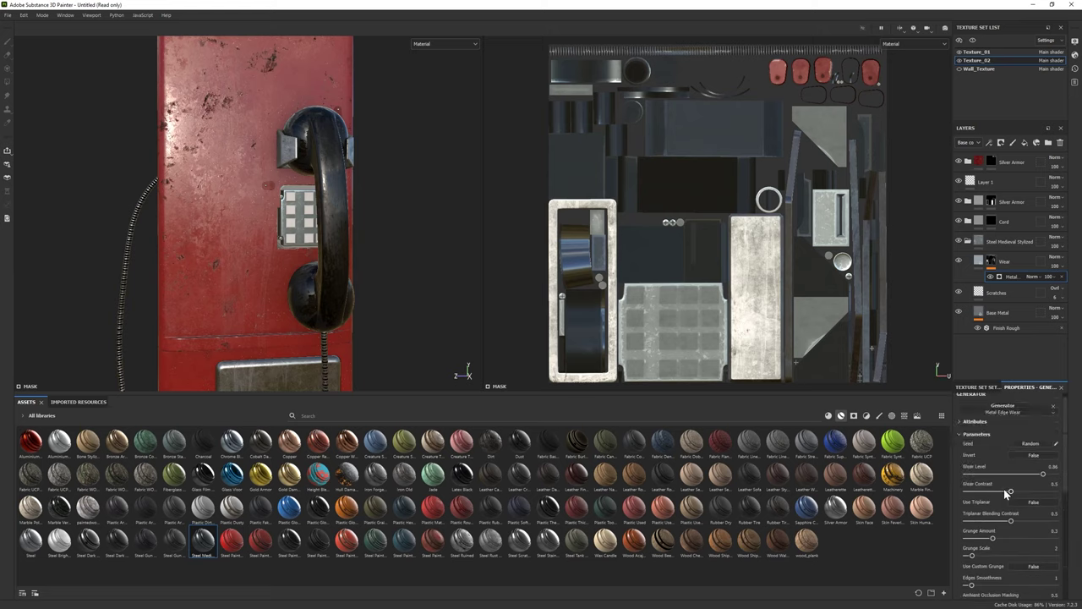
pyautogui.click(979, 262)
pyautogui.moveTo(970, 526); pyautogui.dragTo(997, 525)
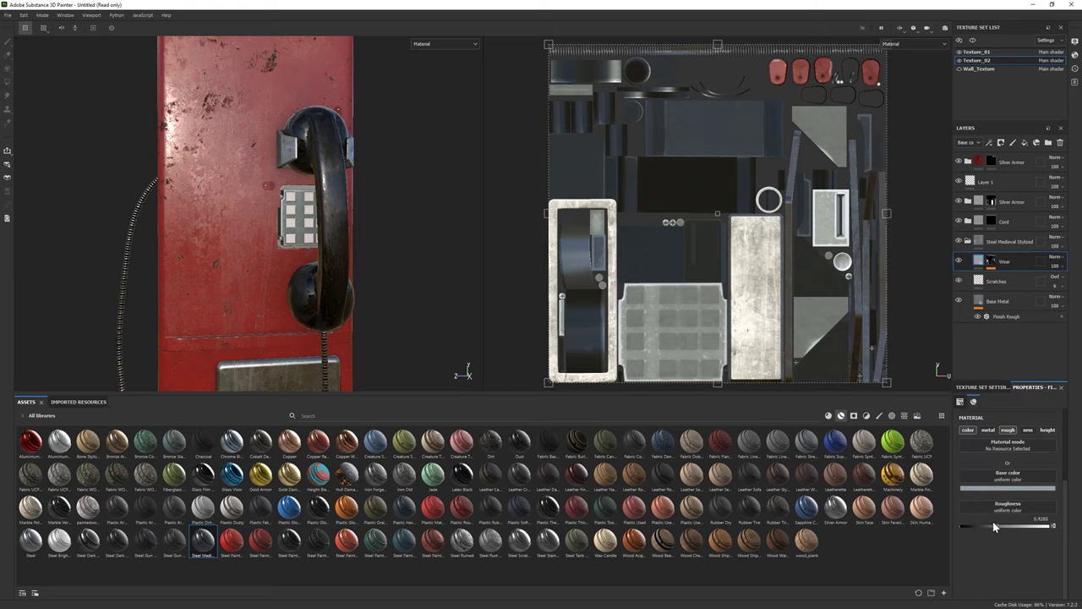
# Step: Delete the Steel Medieval Stylized layers below Cord
pyautogui.scroll(1, 286, 194)
pyautogui.scroll(-3, 287, 218)
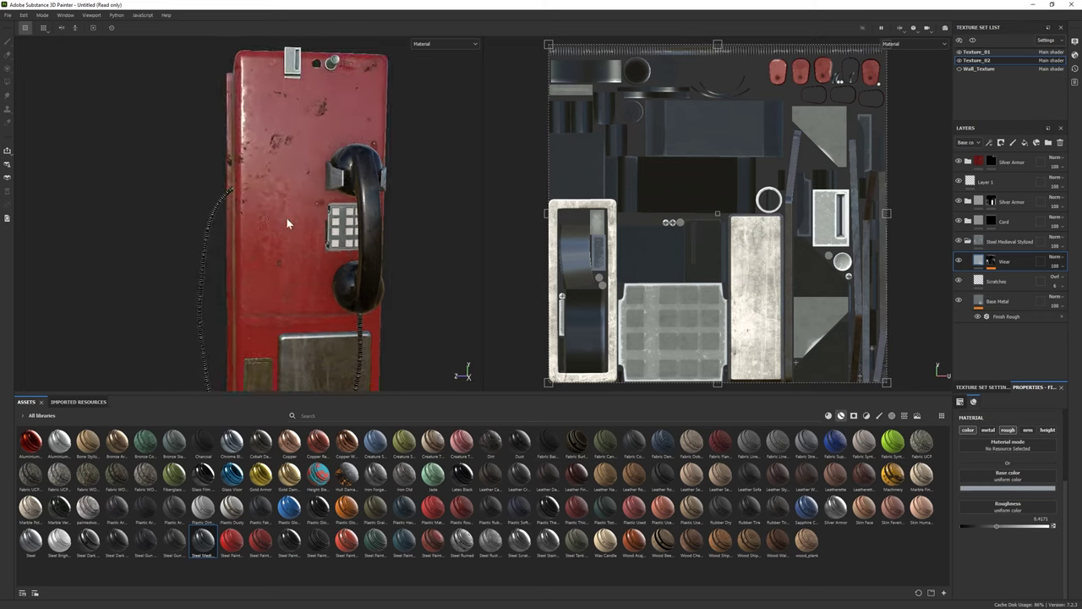
pyautogui.scroll(4, 287, 218)
pyautogui.scroll(1, 287, 218)
pyautogui.press('Delete')
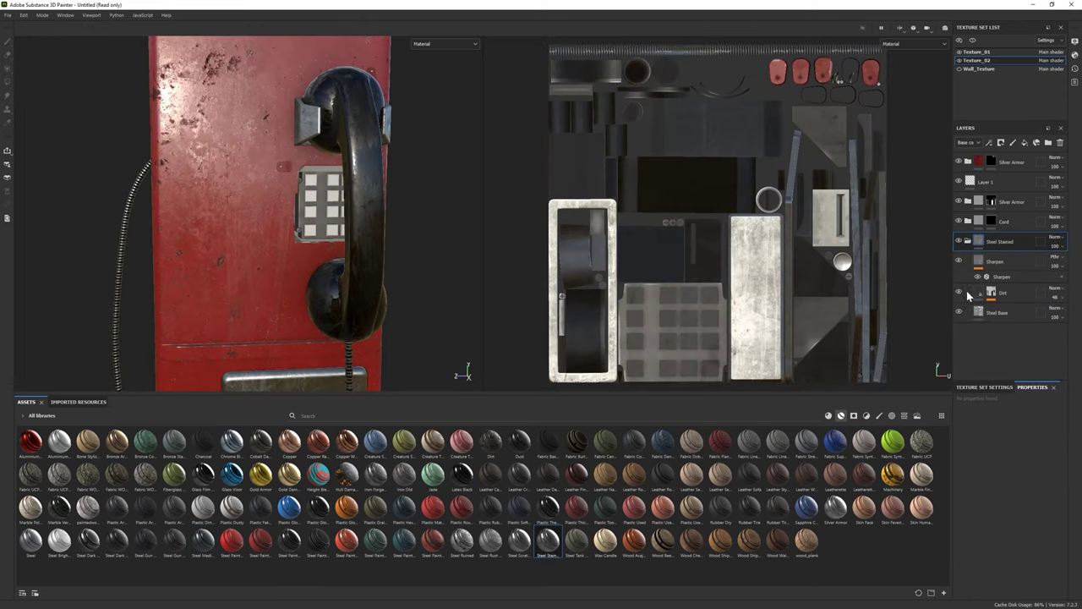
# Step: Discard Steel Stained, add a Silver Armor material layer, and select its Base fill
pyautogui.doubleClick(1001, 243)
pyautogui.press('Delete')
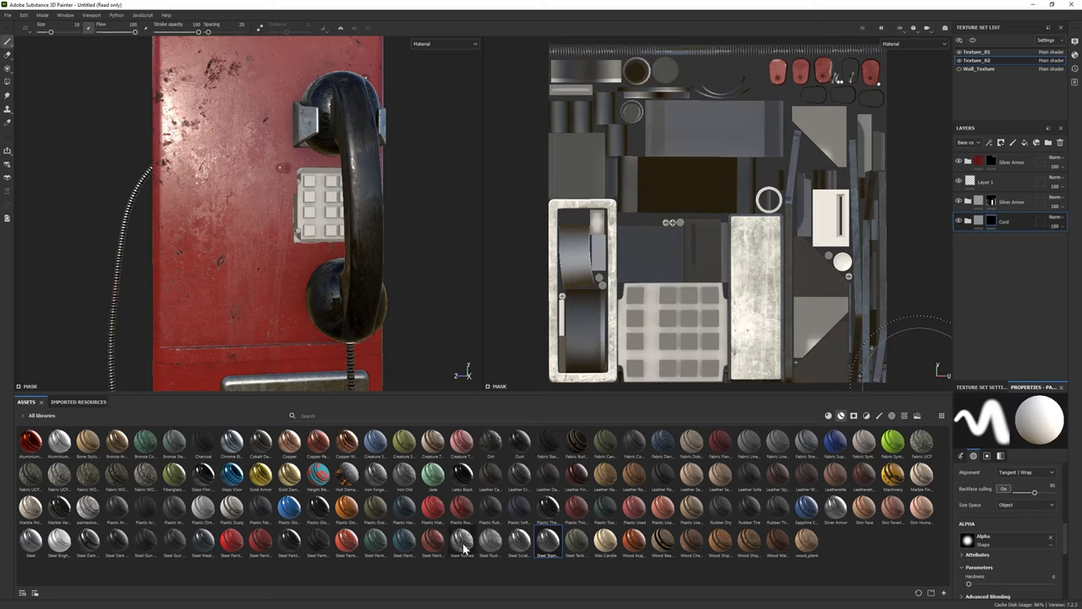
pyautogui.moveTo(834, 507); pyautogui.dragTo(1005, 250)
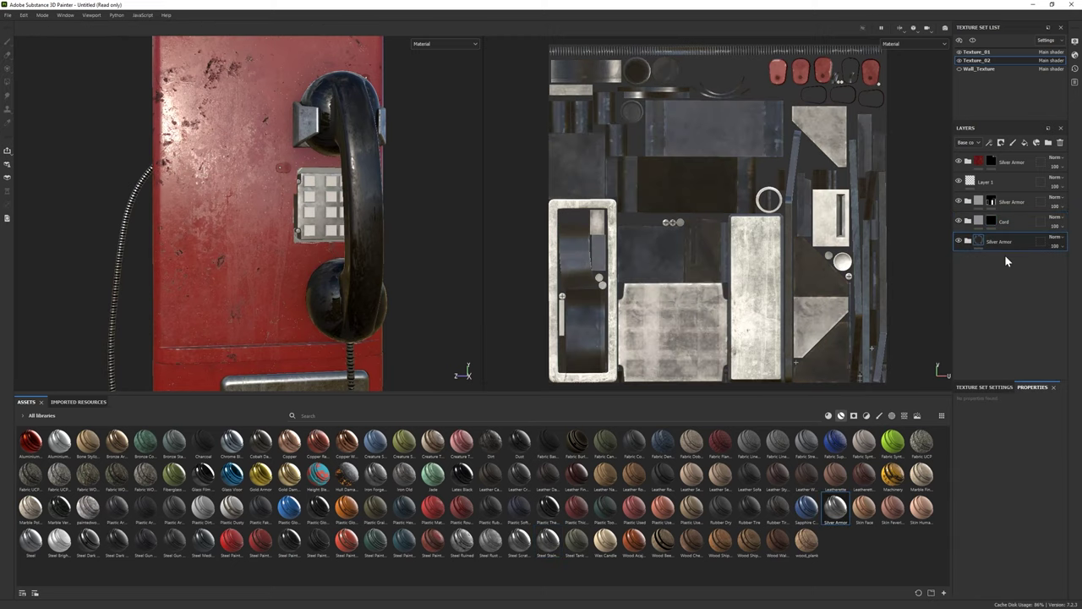
pyautogui.click(969, 241)
pyautogui.click(1006, 368)
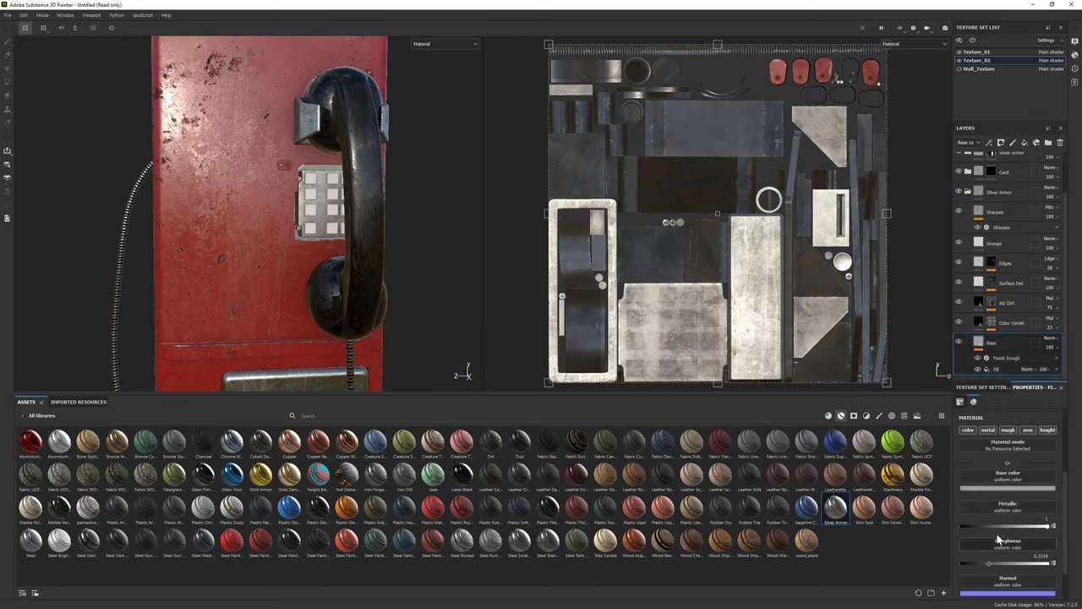
# Step: Drive the Base fill's roughness with Grunge Leaky Paint at balance 0.38
pyautogui.click(904, 415)
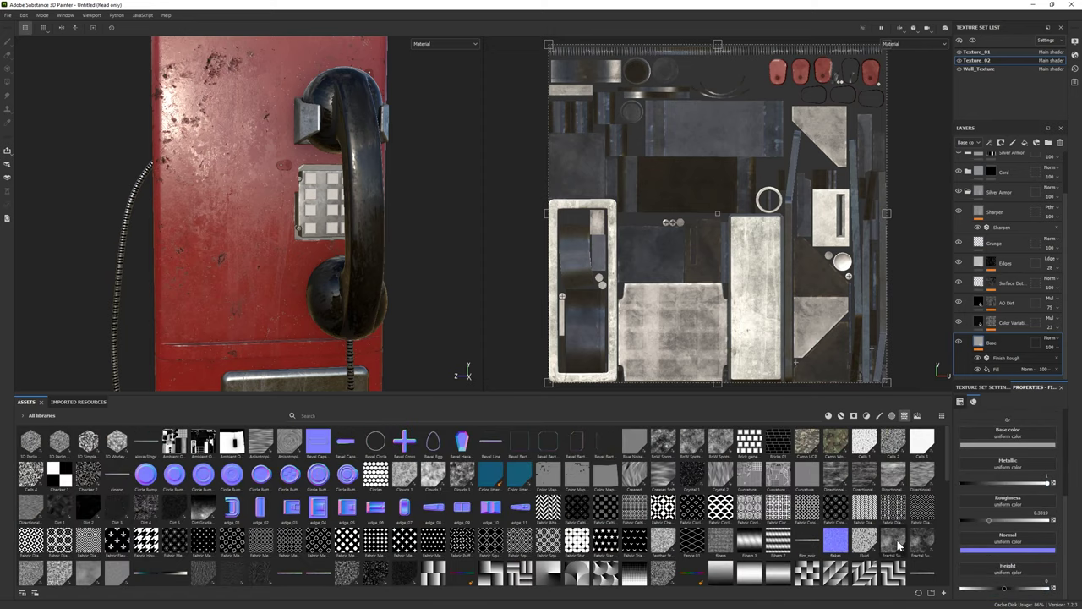
pyautogui.scroll(-3, 138, 497)
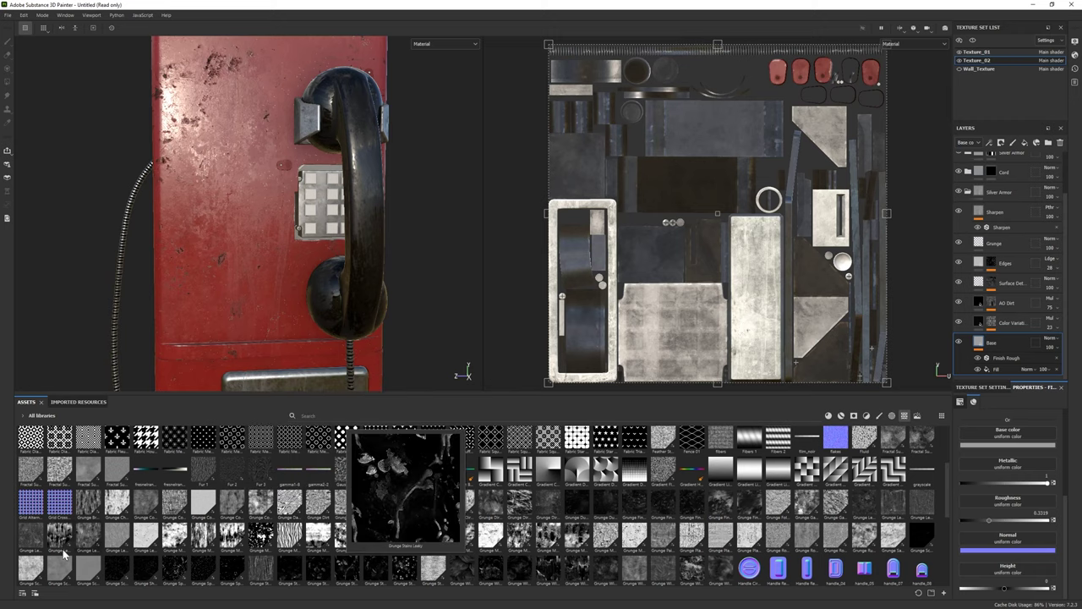
pyautogui.moveTo(32, 535); pyautogui.dragTo(1019, 520)
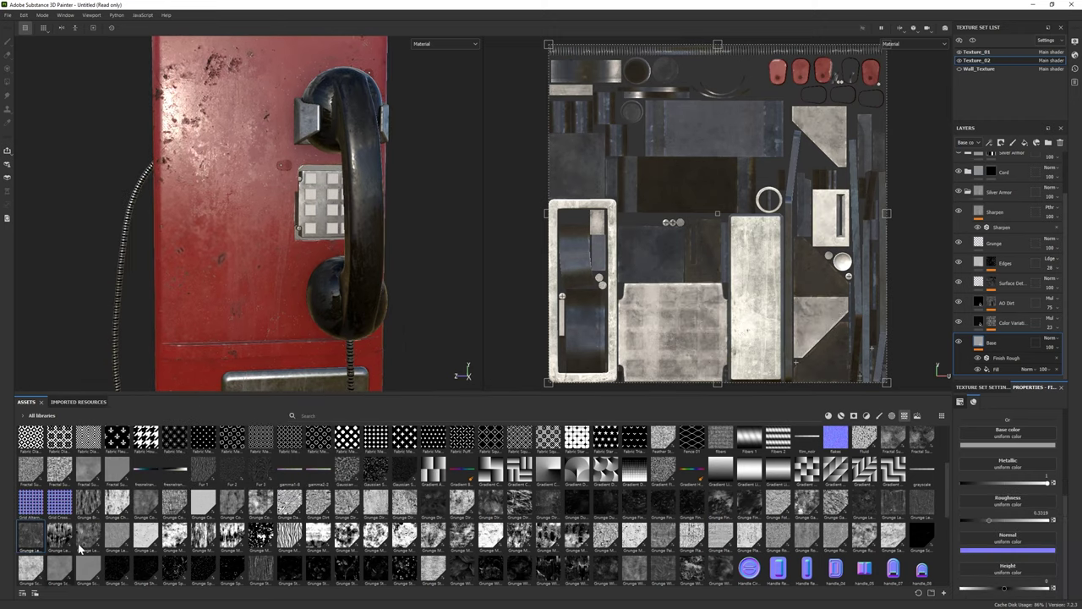
pyautogui.moveTo(1019, 520)
pyautogui.mouseDown()
pyautogui.moveTo(1004, 489)
pyautogui.moveTo(1015, 506)
pyautogui.mouseUp()
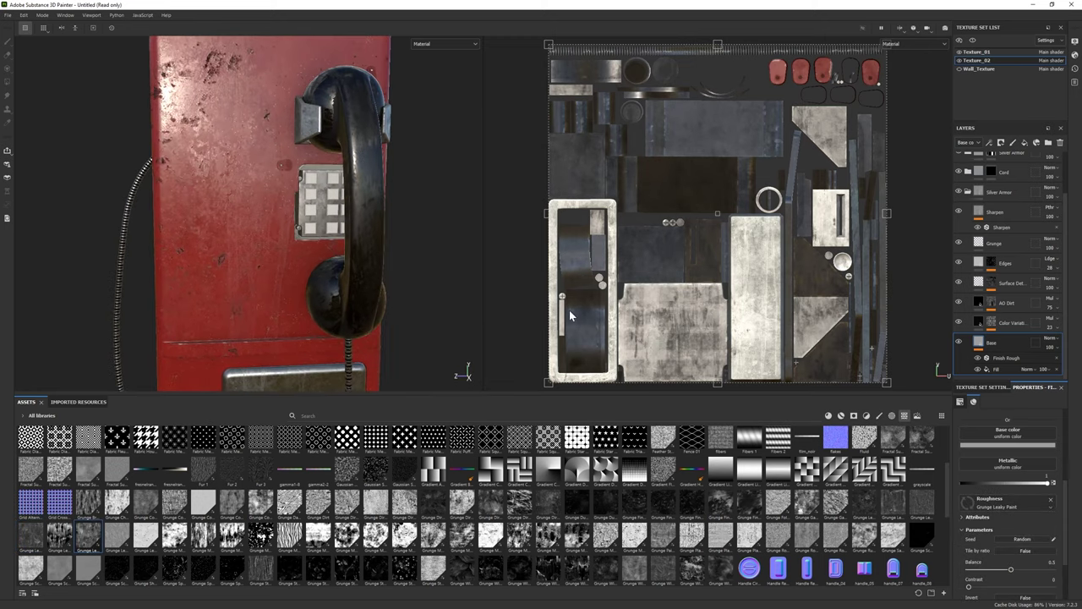
pyautogui.moveTo(1013, 574); pyautogui.dragTo(1000, 572)
# Step: Darken the Base fill's colour
pyautogui.scroll(-3, 140, 213)
pyautogui.scroll(2, 309, 269)
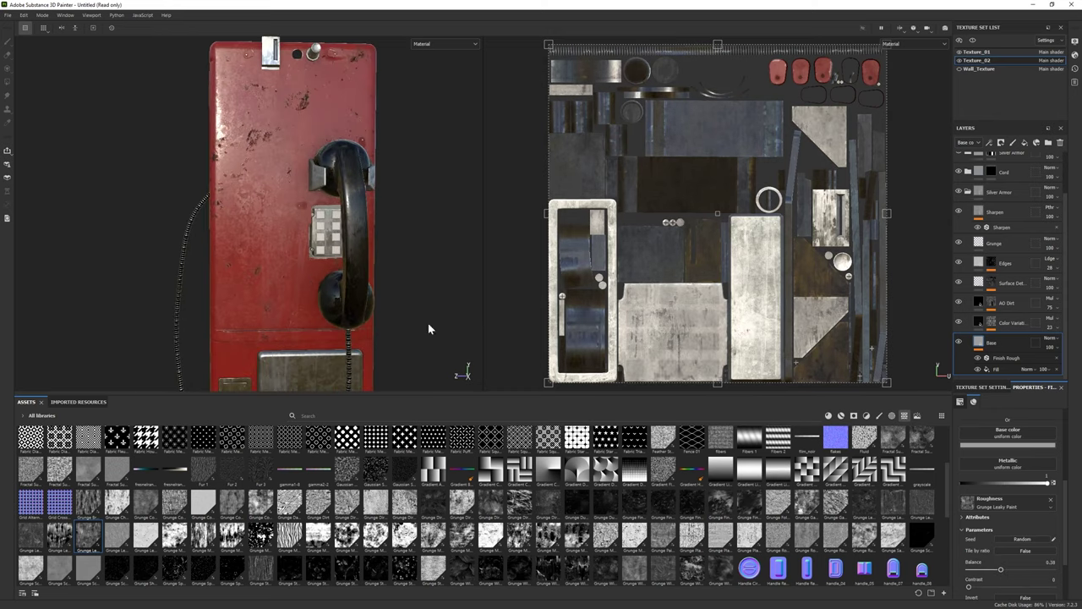
pyautogui.scroll(1, 292, 257)
pyautogui.scroll(2, 287, 256)
pyautogui.scroll(2, 285, 255)
pyautogui.scroll(2, 283, 254)
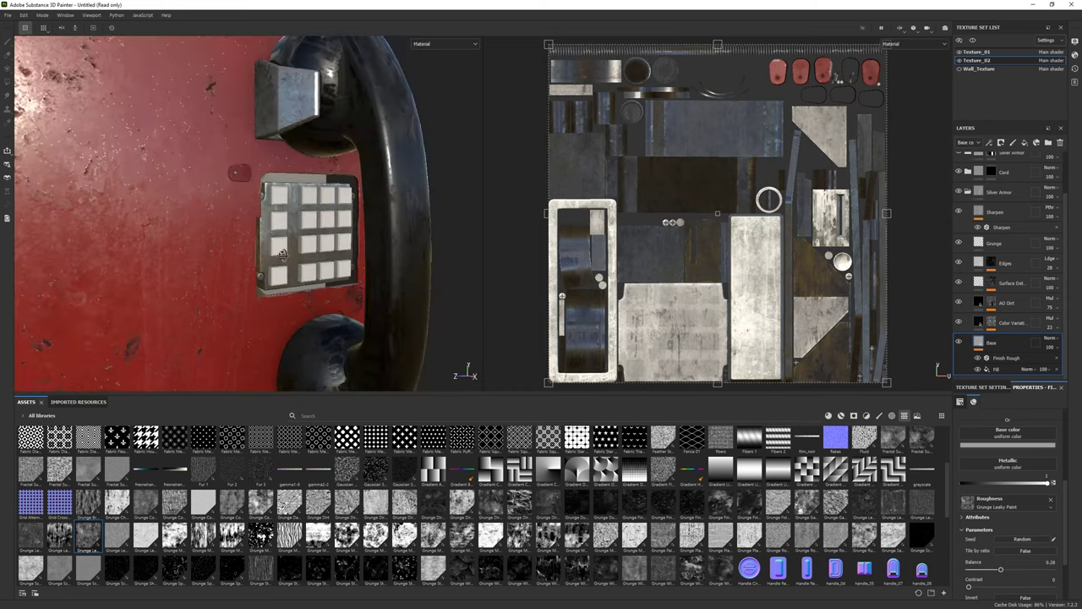
pyautogui.keyDown('alt'); pyautogui.moveTo(283, 253); pyautogui.dragTo(482, 328); pyautogui.keyUp('alt')
pyautogui.scroll(-1, 482, 328)
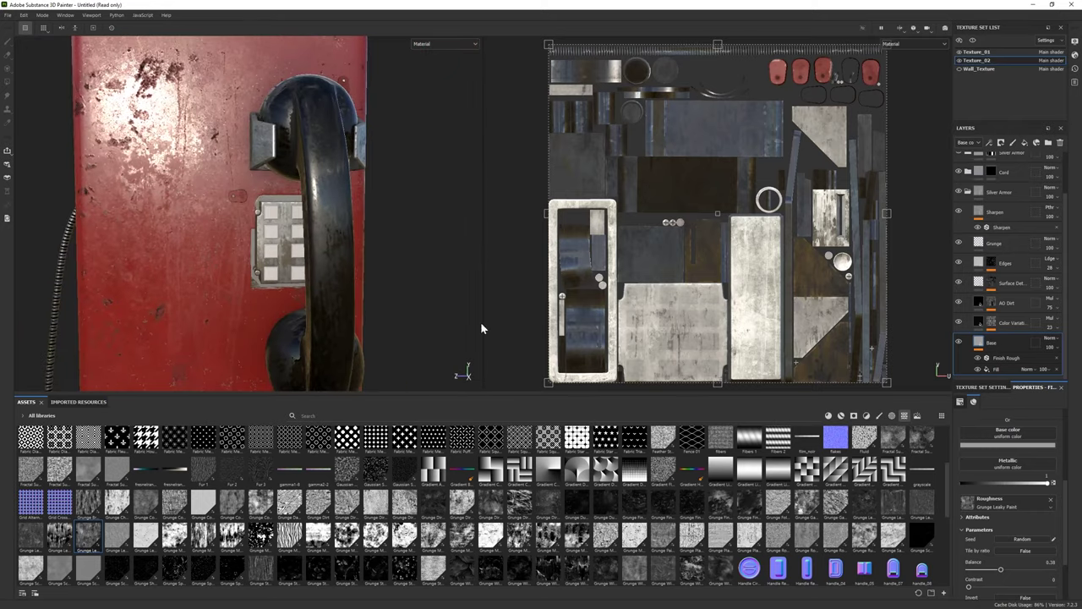
pyautogui.click(1005, 446)
pyautogui.moveTo(1071, 495); pyautogui.dragTo(1070, 502)
# Step: Raise the grunge balance to about 0.5 and add a black mask to Silver Armor
pyautogui.keyDown('alt'); pyautogui.moveTo(293, 254); pyautogui.dragTo(321, 254); pyautogui.keyUp('alt')
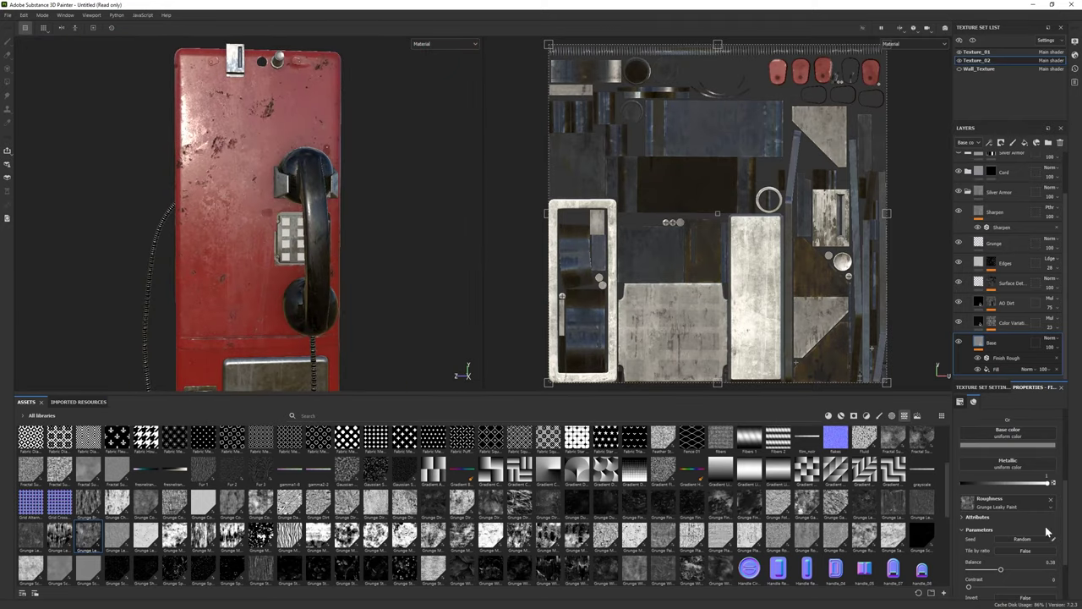
pyautogui.moveTo(1000, 570); pyautogui.dragTo(1010, 573)
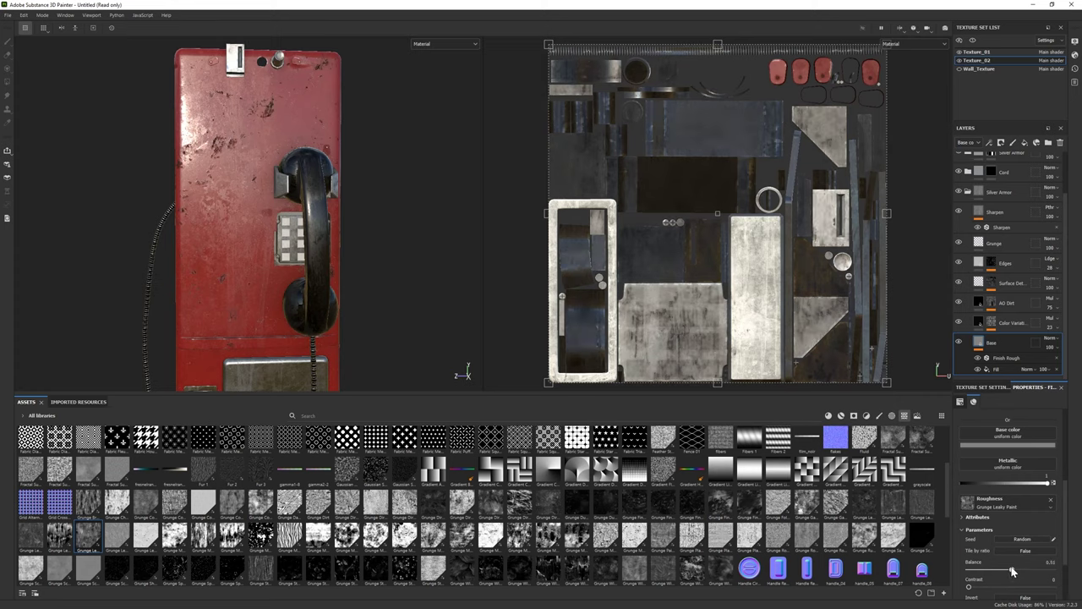
pyautogui.keyDown('alt'); pyautogui.moveTo(232, 300); pyautogui.dragTo(270, 292); pyautogui.keyUp('alt')
pyautogui.scroll(2, 296, 280)
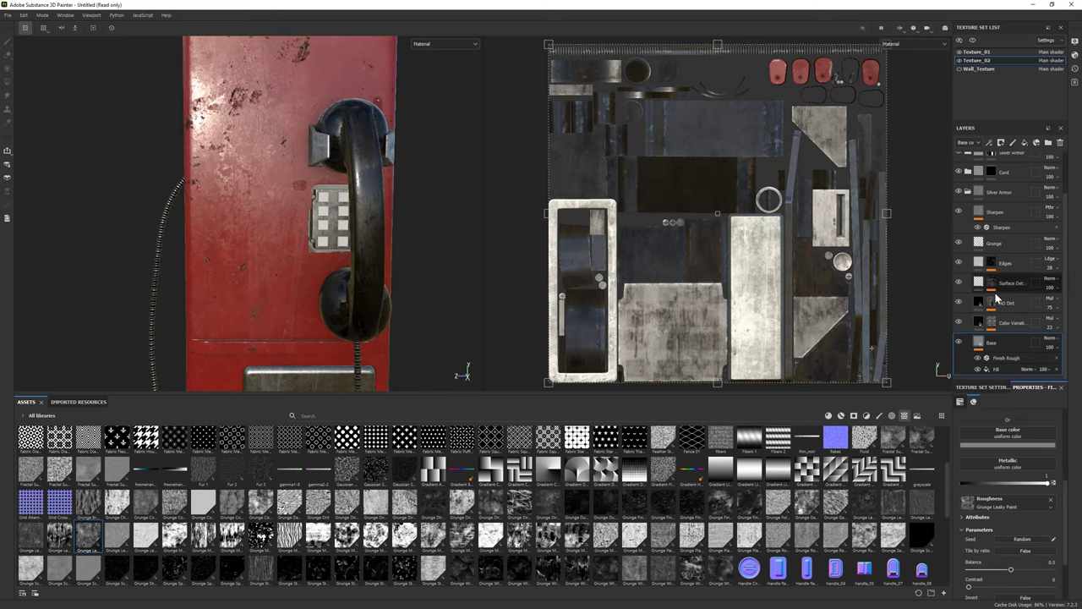
pyautogui.scroll(5, 1003, 298)
pyautogui.press('1')
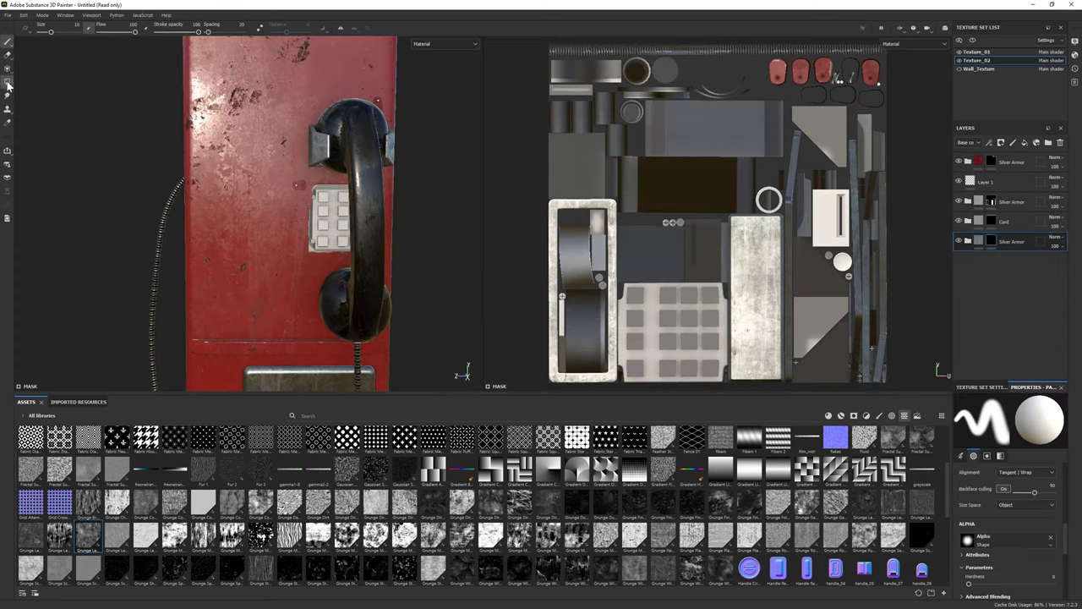
pyautogui.click(7, 83)
pyautogui.scroll(5, 249, 193)
pyautogui.keyDown('alt'); pyautogui.moveTo(367, 263); pyautogui.dragTo(338, 195); pyautogui.keyUp('alt')
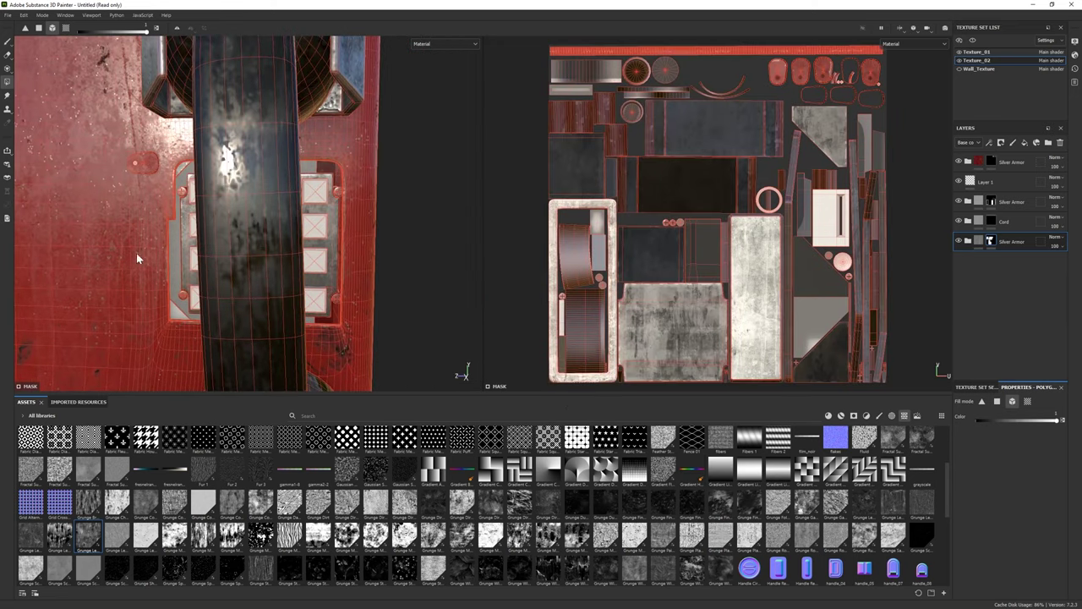
pyautogui.keyDown('alt'); pyautogui.moveTo(182, 289); pyautogui.dragTo(282, 257); pyautogui.keyUp('alt')
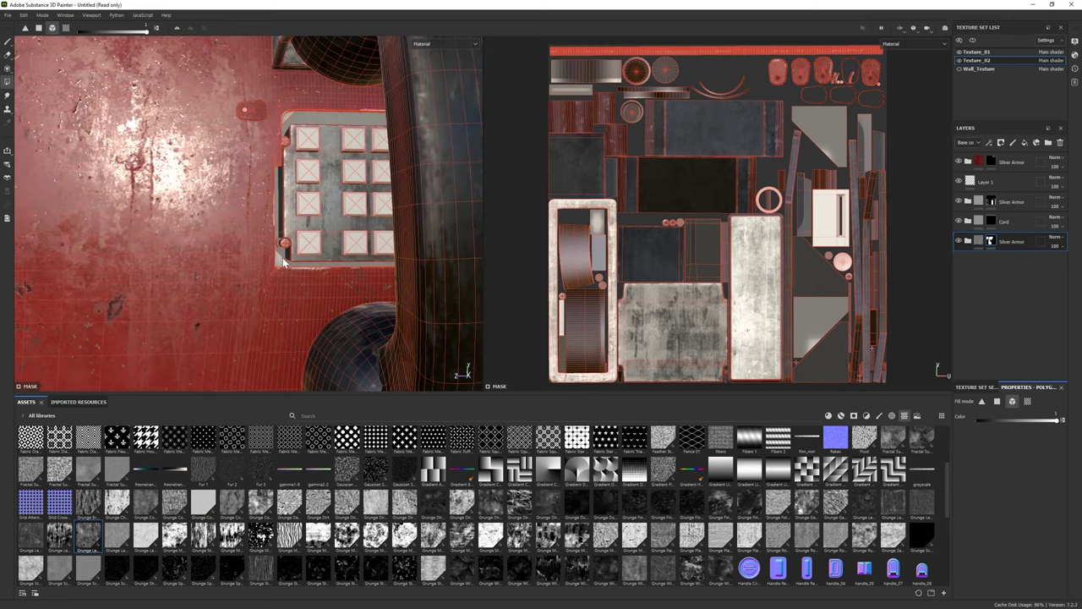
pyautogui.press('1')
pyautogui.scroll(-5, 170, 233)
pyautogui.scroll(3, 170, 233)
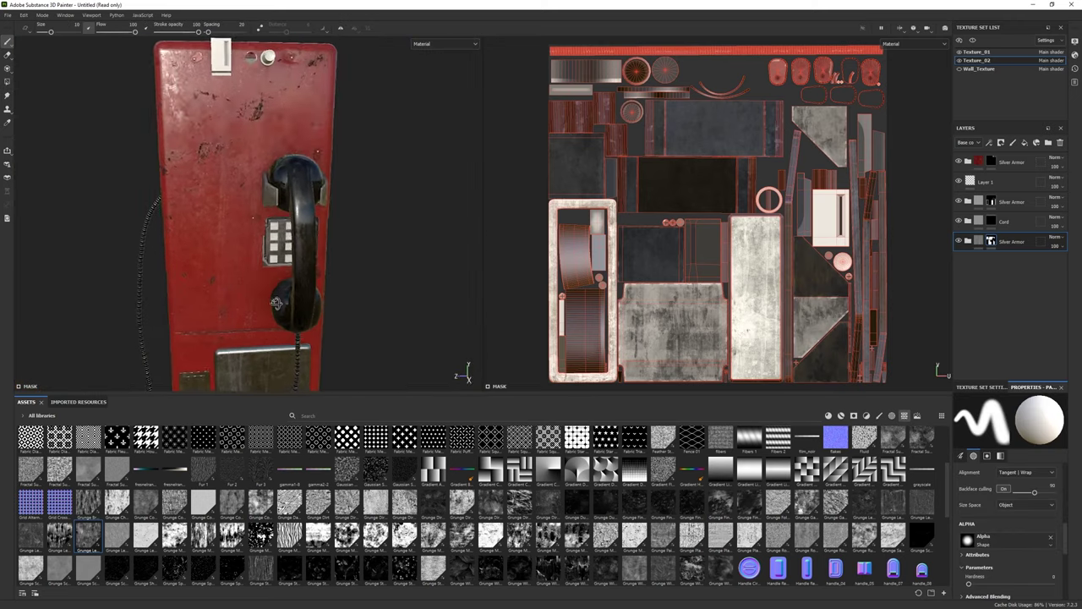
pyautogui.click(976, 38)
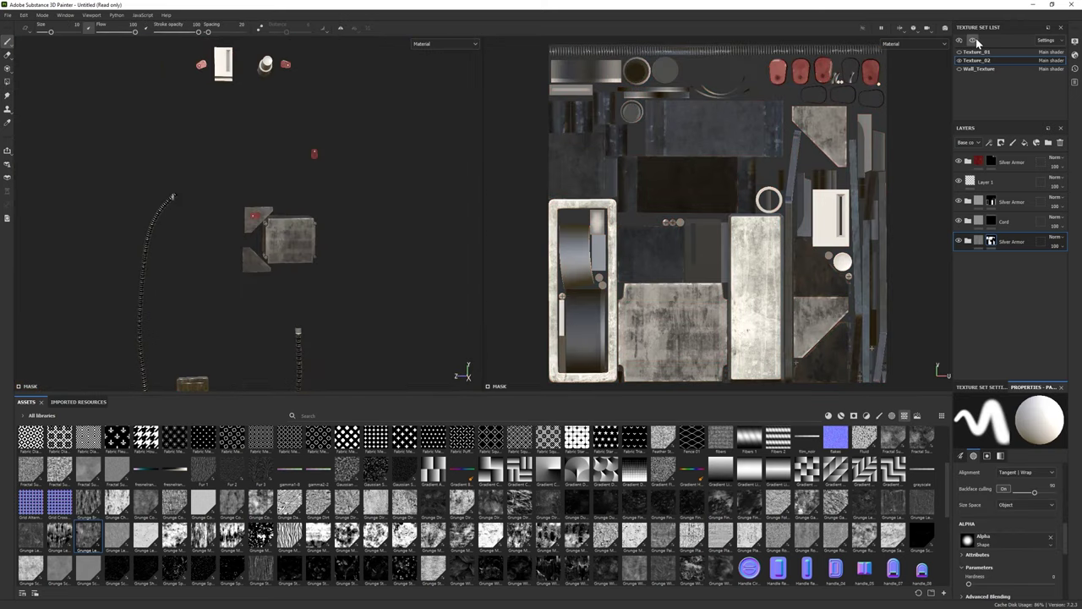
pyautogui.scroll(3, 332, 133)
pyautogui.keyDown('alt'); pyautogui.moveTo(332, 133); pyautogui.dragTo(320, 254); pyautogui.keyUp('alt')
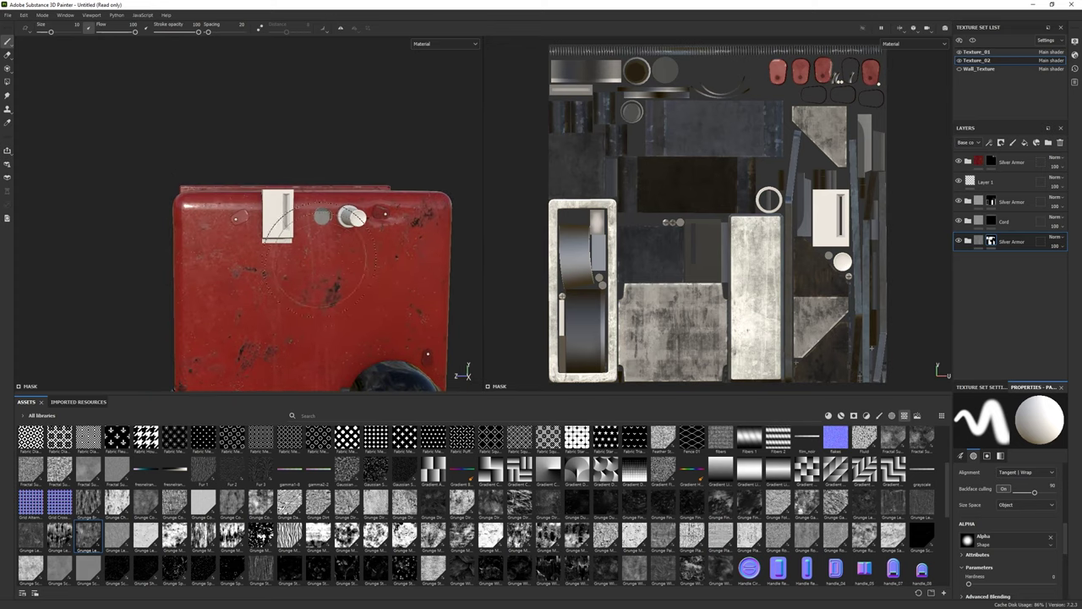
pyautogui.click(842, 416)
pyautogui.moveTo(403, 542)
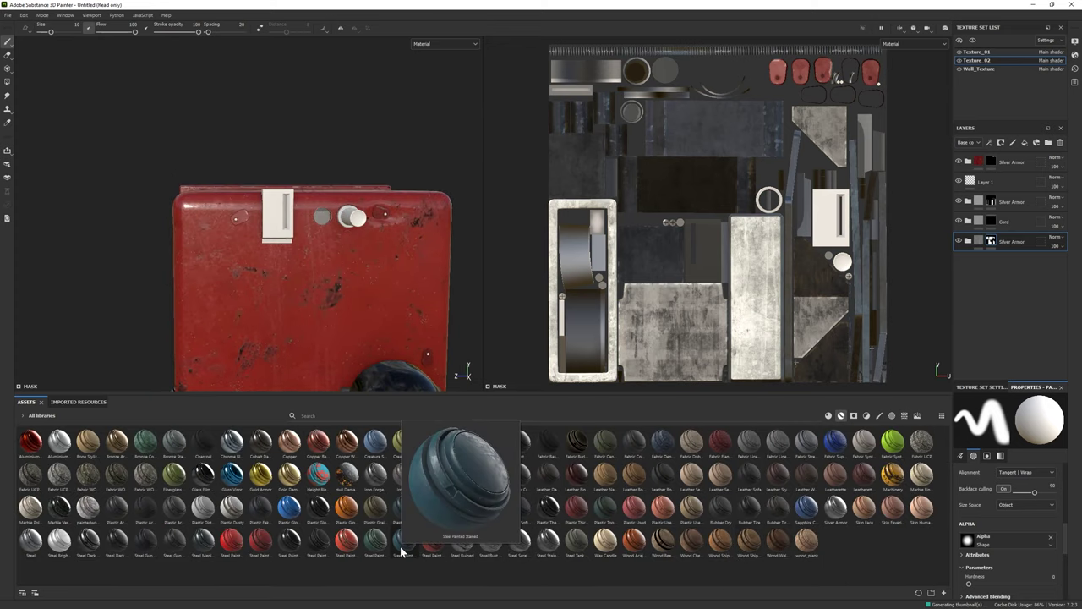
pyautogui.moveTo(348, 551); pyautogui.dragTo(1010, 262)
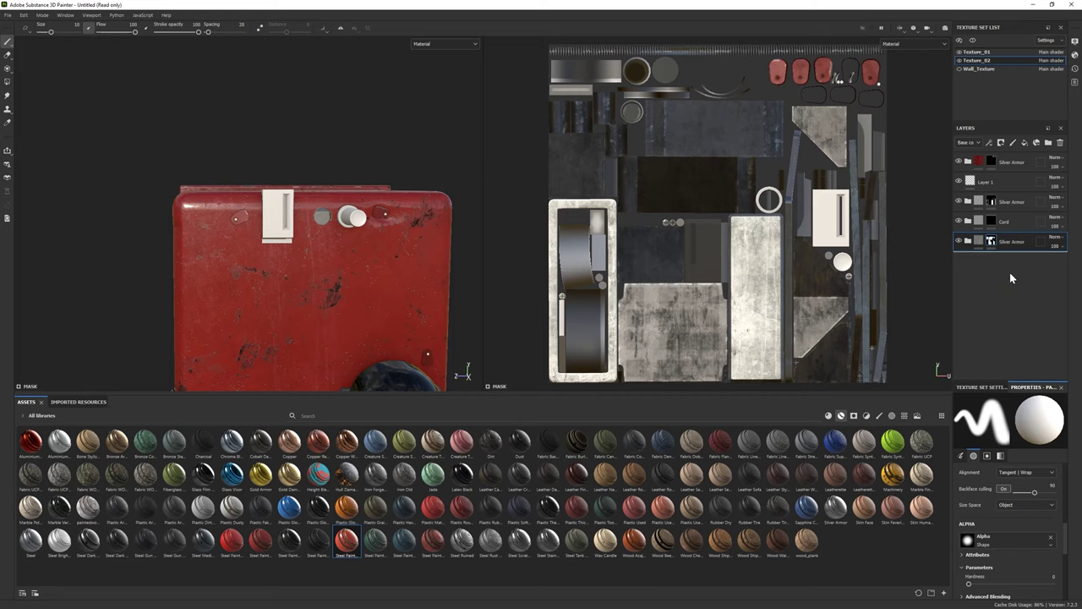
pyautogui.keyDown('alt'); pyautogui.moveTo(336, 279); pyautogui.dragTo(354, 265); pyautogui.keyUp('alt')
pyautogui.hotkey('ctrl', 'z')
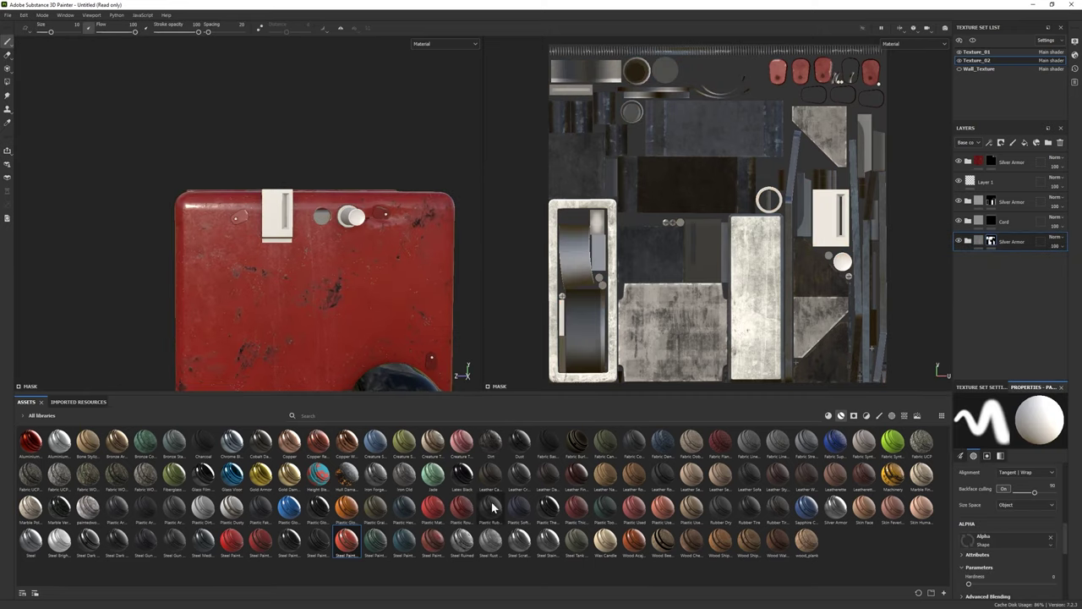
pyautogui.hotkey('ctrl', 'y')
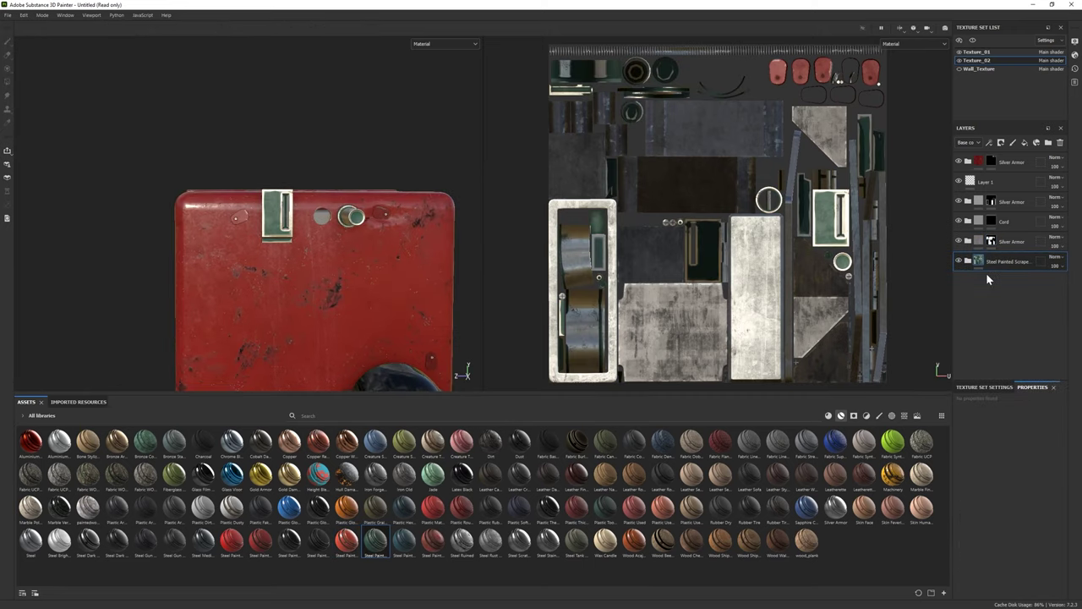
pyautogui.click(960, 347)
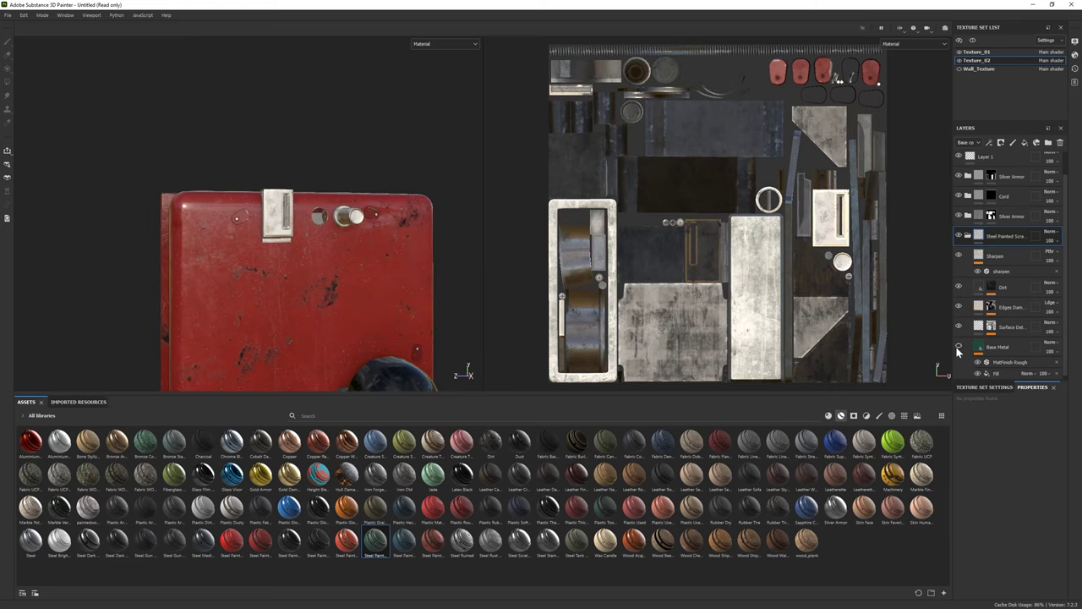
pyautogui.click(1003, 347)
pyautogui.click(1022, 443)
pyautogui.moveTo(976, 499); pyautogui.dragTo(963, 495)
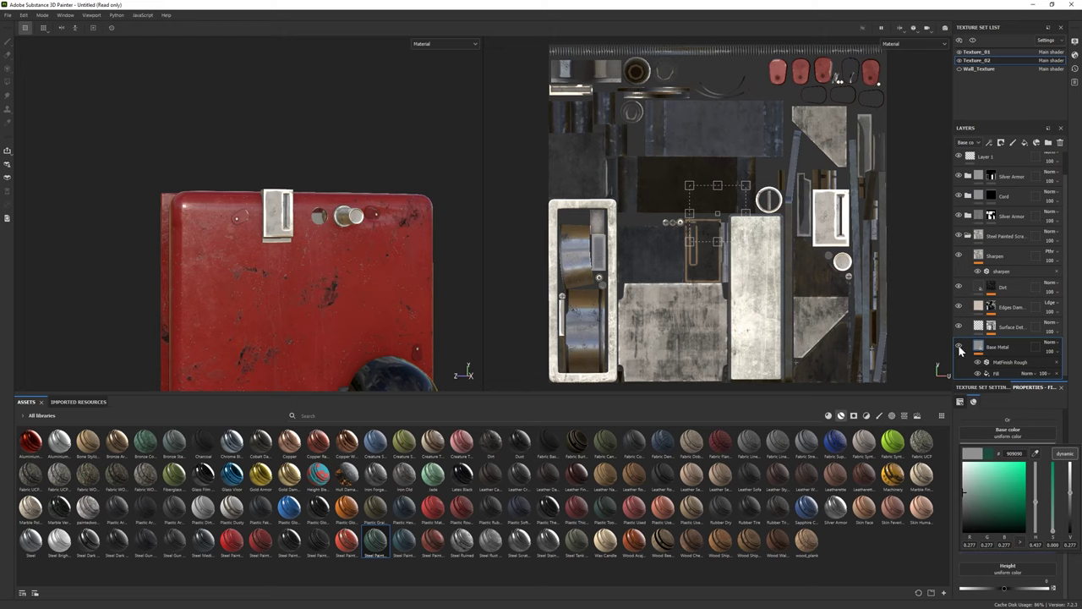
pyautogui.click(960, 347)
pyautogui.click(1000, 239)
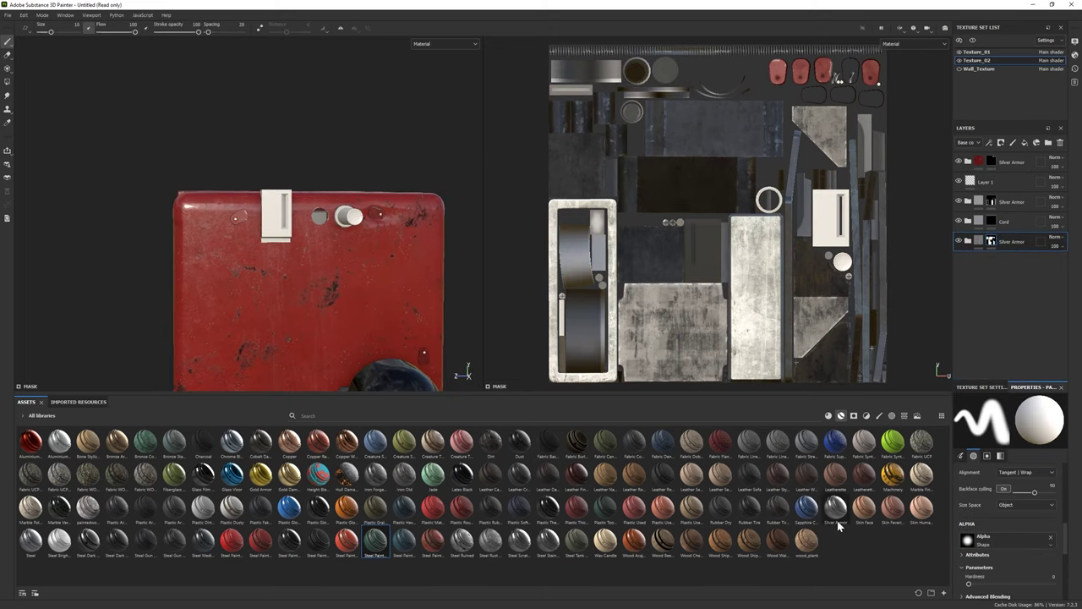
# Step: Hide the AO Dirt layer in the Silver Armor group
pyautogui.keyDown('alt'); pyautogui.moveTo(380, 253); pyautogui.dragTo(382, 279); pyautogui.keyUp('alt')
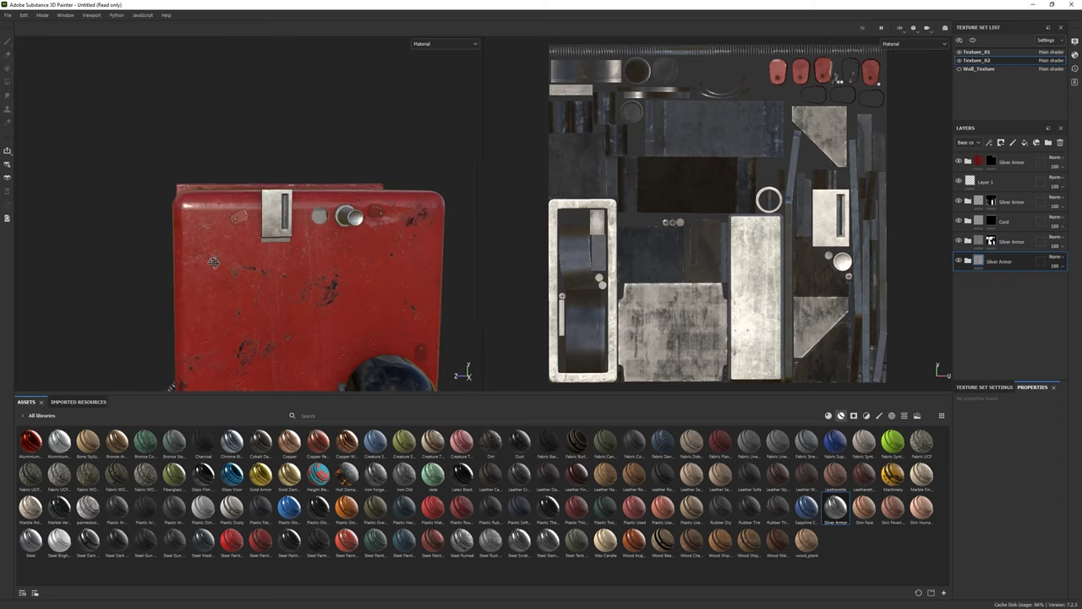
pyautogui.click(969, 241)
pyautogui.scroll(-1, 1027, 355)
pyautogui.scroll(-1, 1027, 348)
pyautogui.click(959, 303)
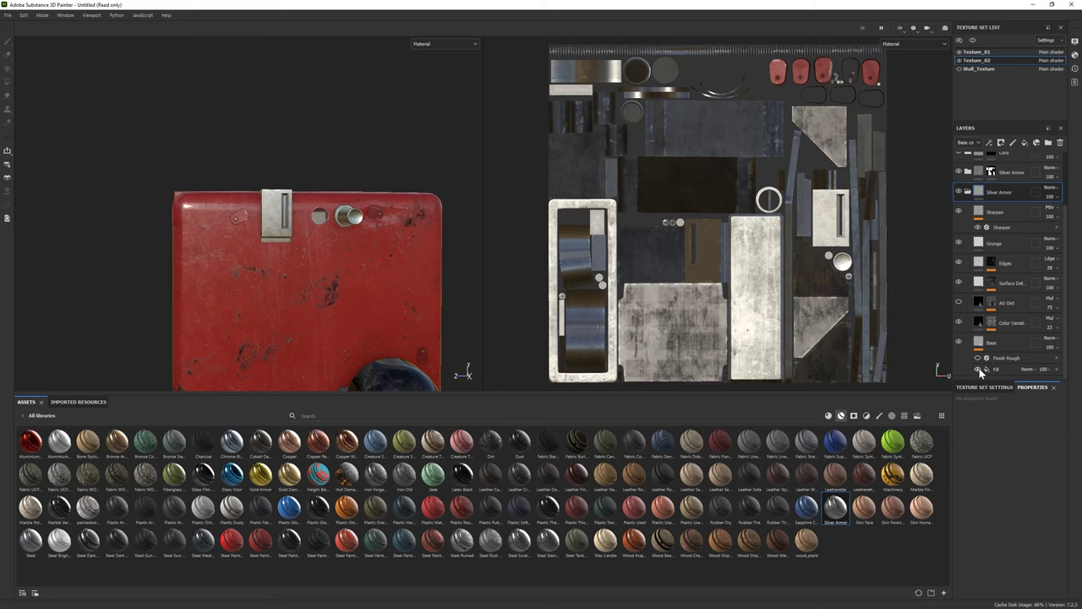
# Step: Lower the Base fill roughness, try Dirt 4 in its roughness channel, then remove it
pyautogui.click(985, 371)
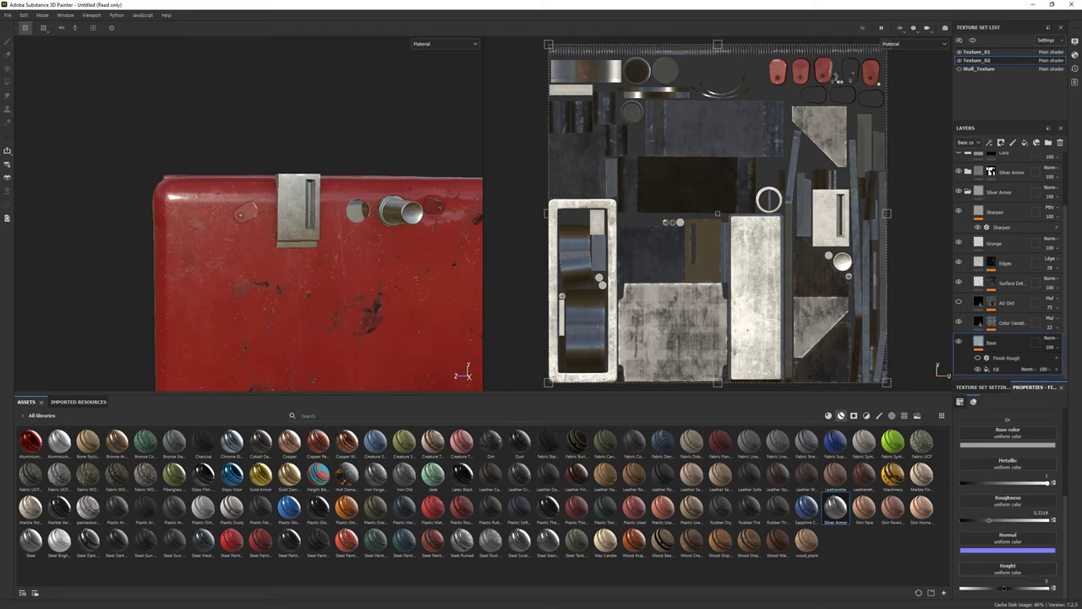
pyautogui.moveTo(983, 521); pyautogui.dragTo(981, 522)
pyautogui.scroll(-3, 288, 319)
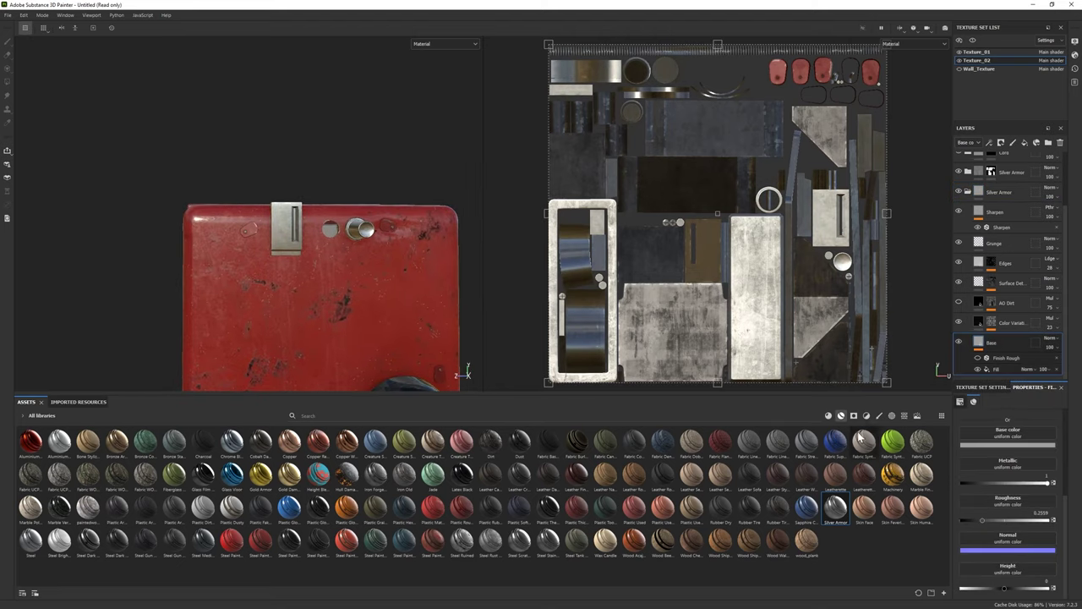
pyautogui.click(905, 416)
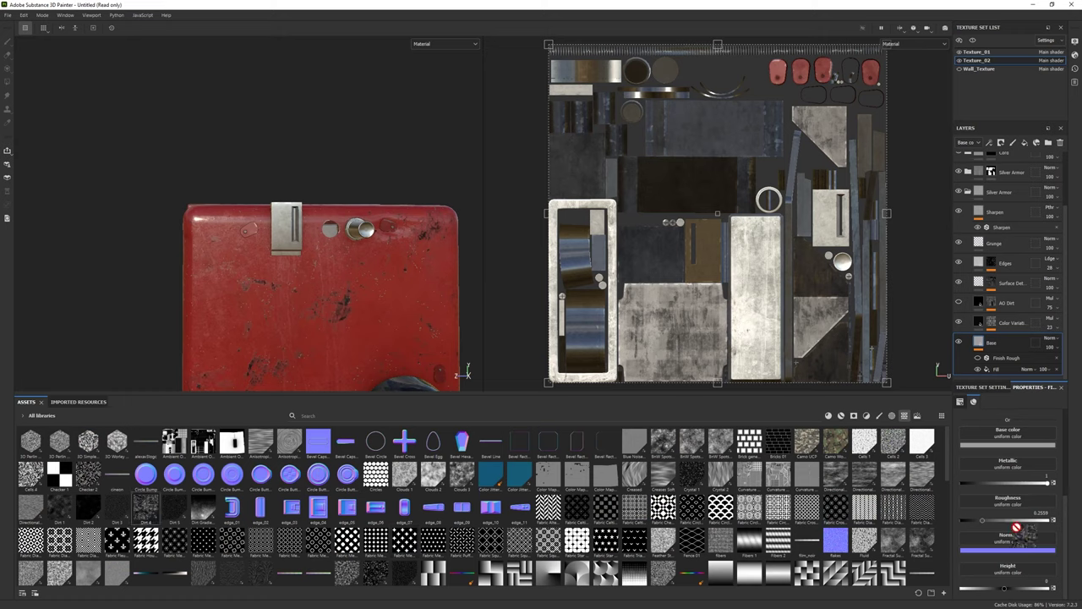
pyautogui.moveTo(1017, 528); pyautogui.dragTo(1014, 531)
pyautogui.click(1042, 438)
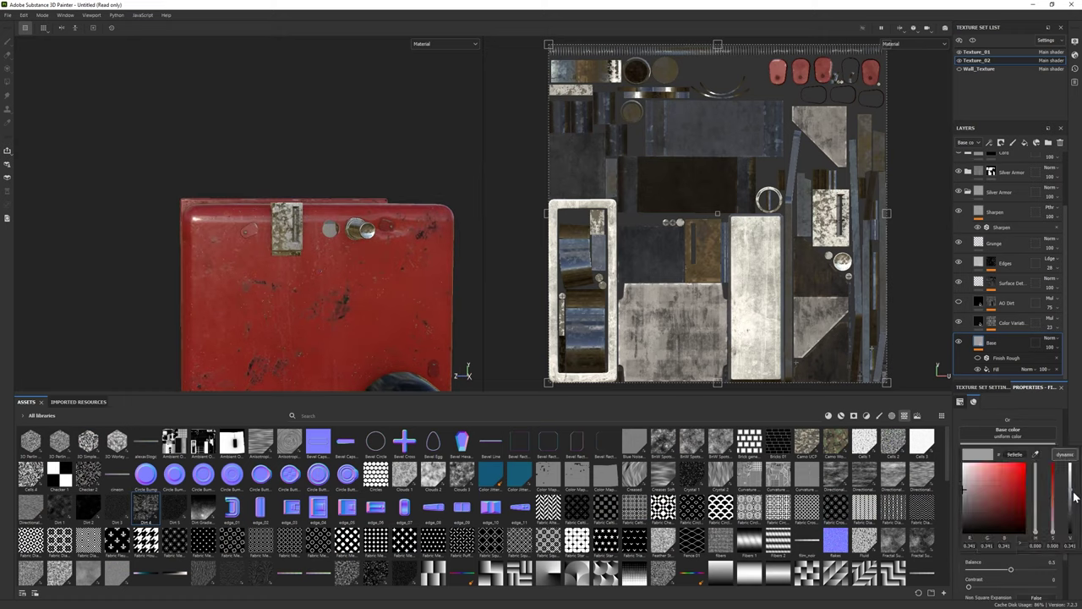
pyautogui.click(1007, 365)
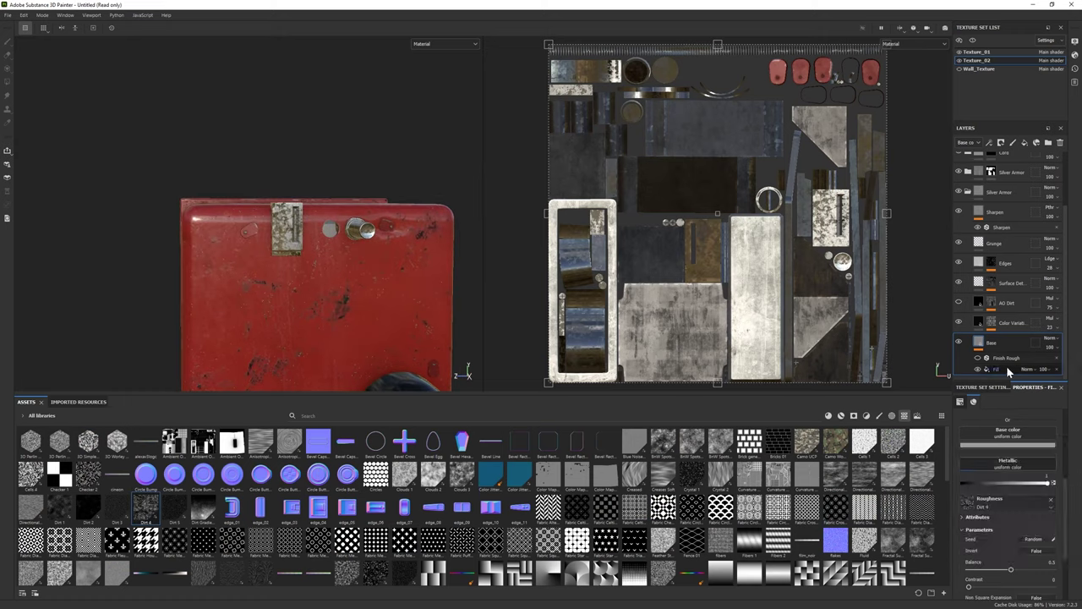
pyautogui.scroll(1, 983, 467)
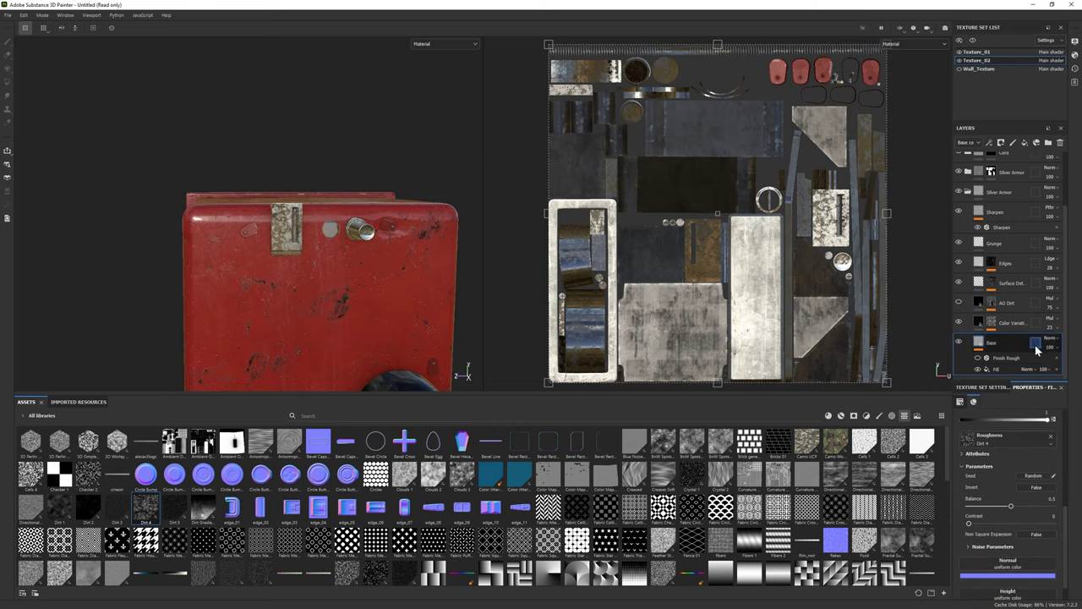
pyautogui.click(1051, 439)
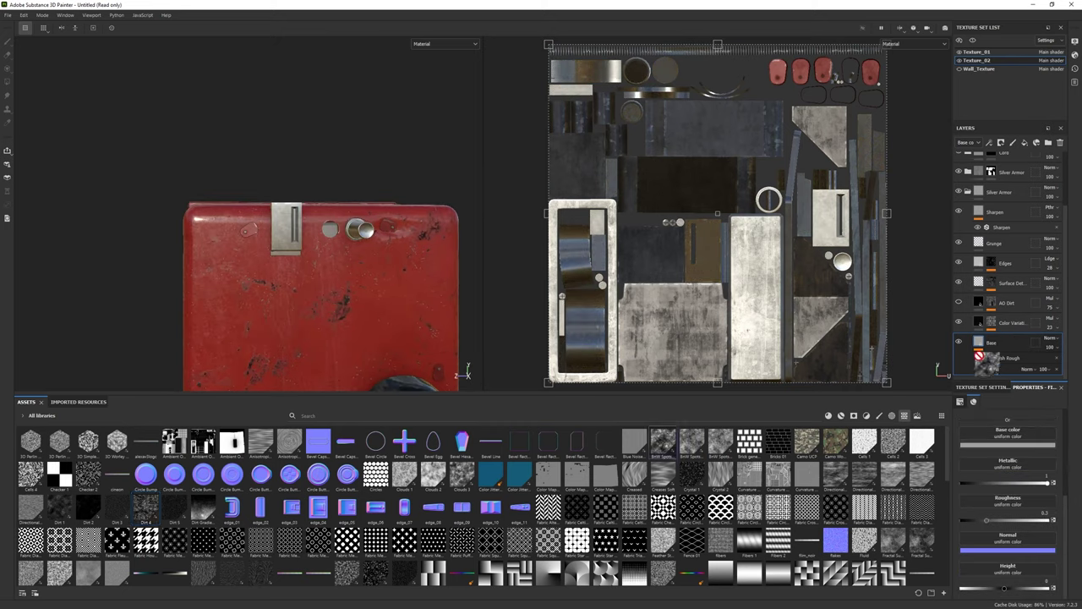
# Step: Try Grunge Splashes Dusty in the Base roughness channel and adjust its settings
pyautogui.moveTo(1011, 510); pyautogui.dragTo(686, 507)
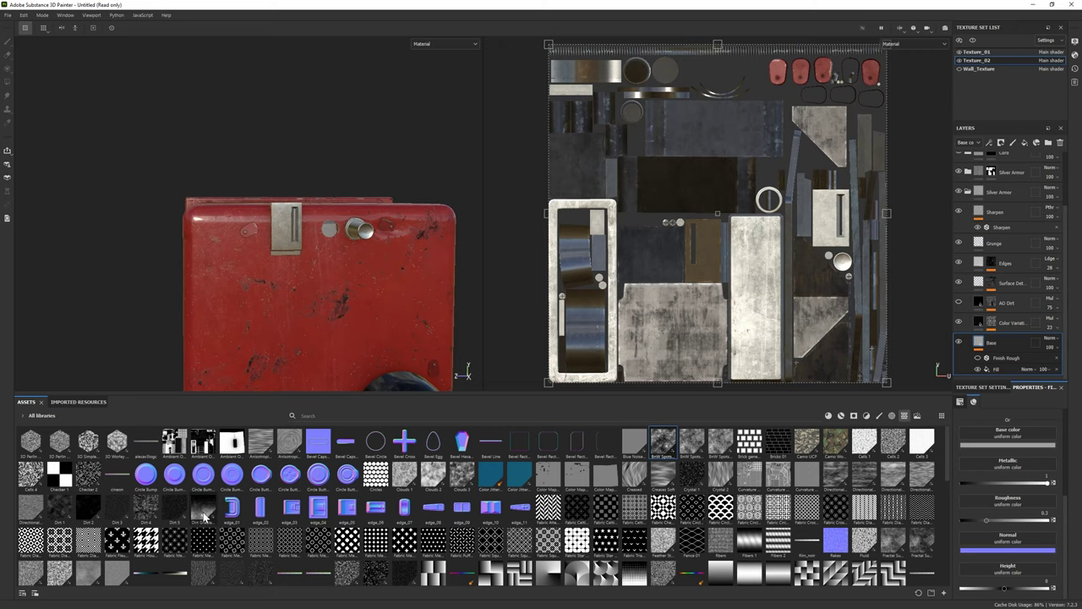
pyautogui.scroll(-3, 357, 544)
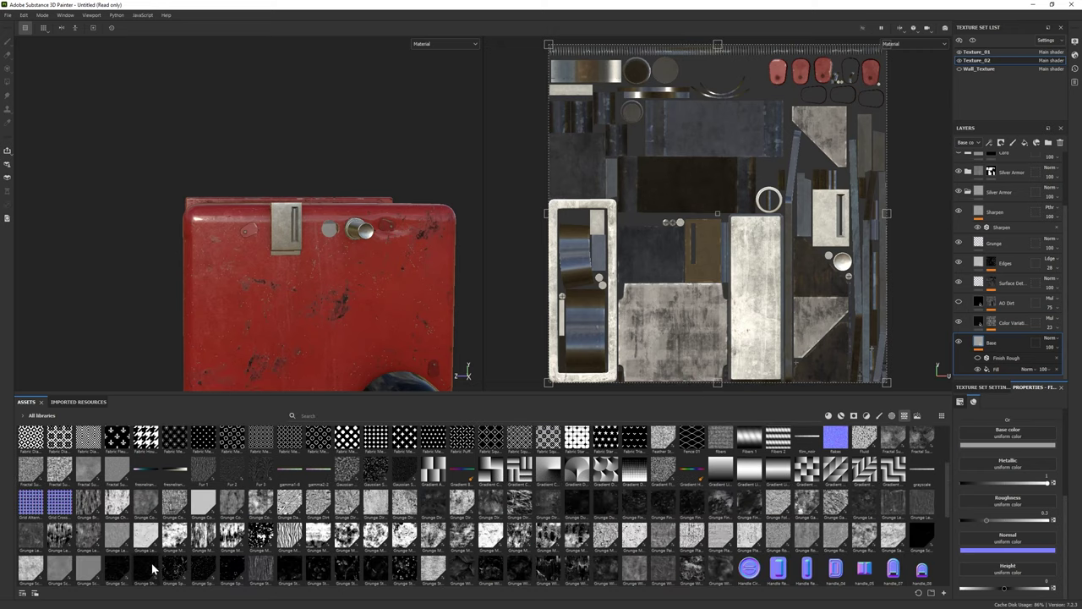
pyautogui.moveTo(1032, 492); pyautogui.dragTo(1011, 503)
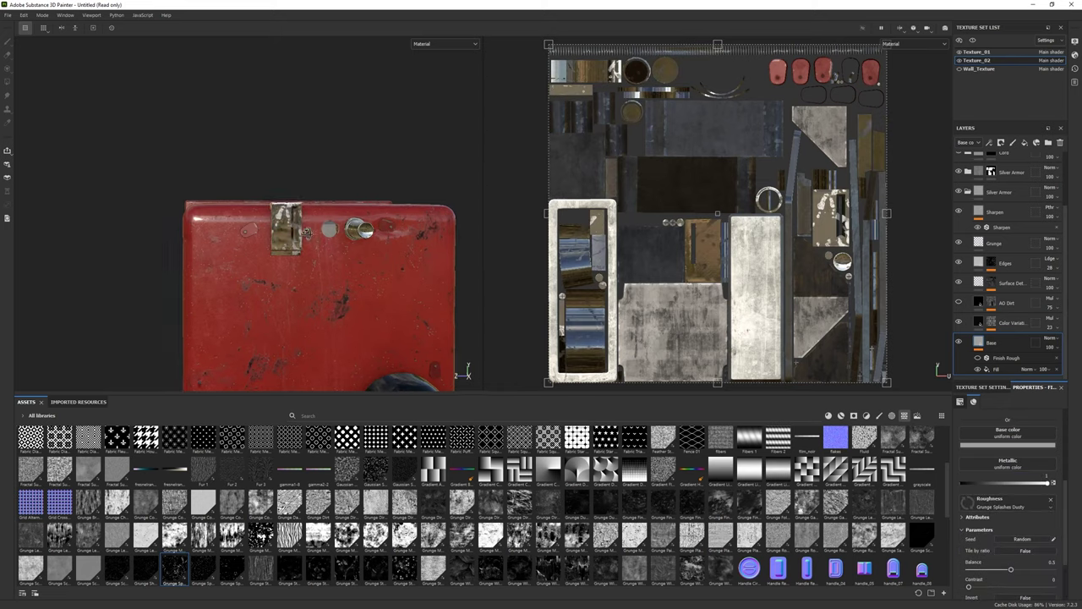
pyautogui.scroll(5, 1003, 530)
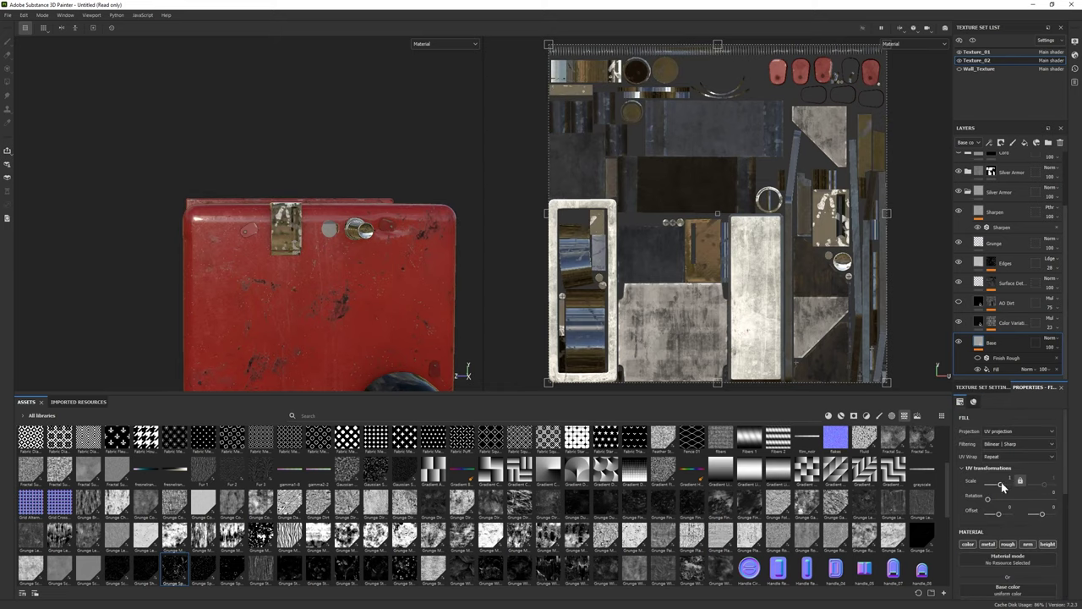
pyautogui.moveTo(1001, 482); pyautogui.dragTo(1008, 488)
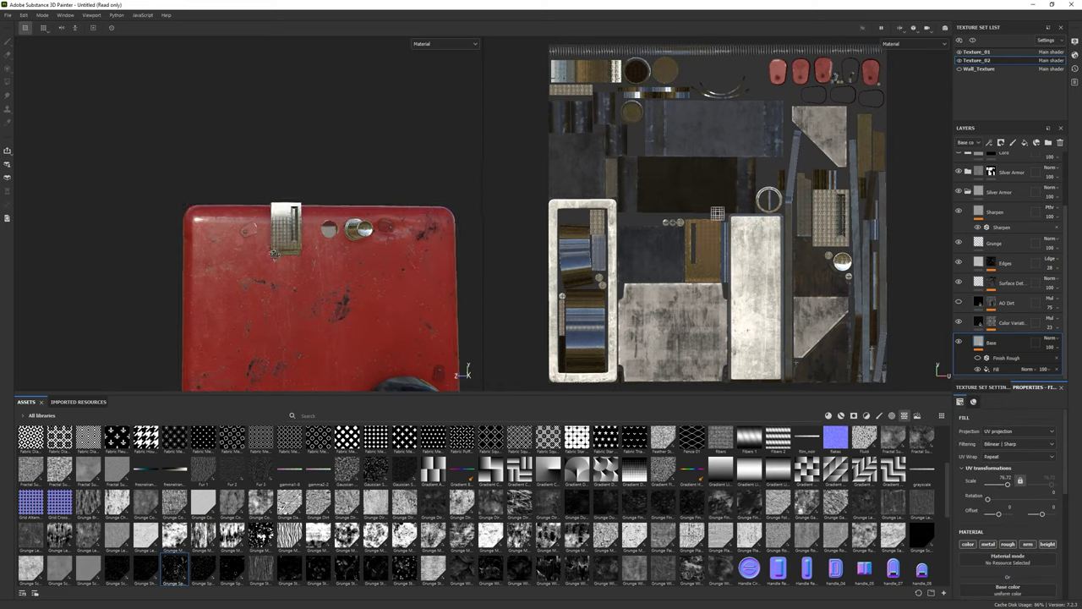
pyautogui.scroll(-1, 1031, 469)
pyautogui.moveTo(1008, 458); pyautogui.dragTo(999, 458)
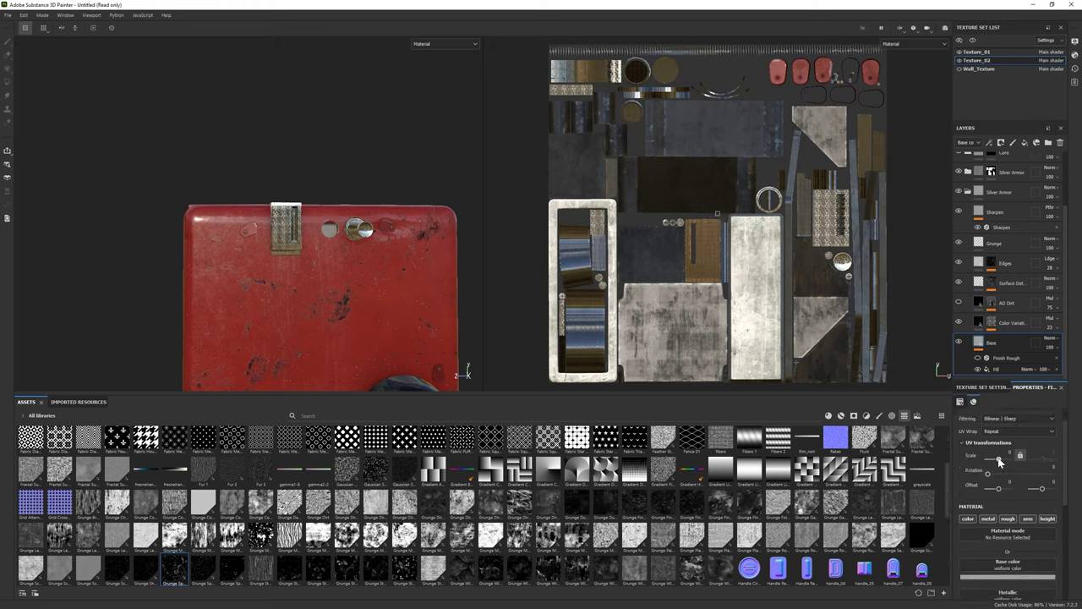
pyautogui.scroll(-4, 1009, 520)
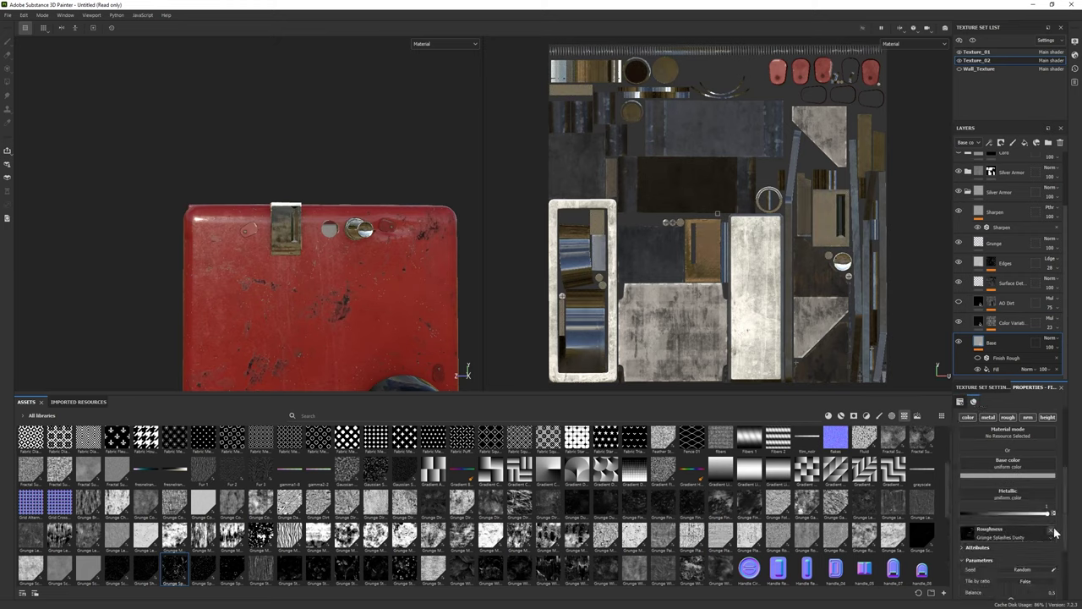
pyautogui.scroll(3, 1007, 507)
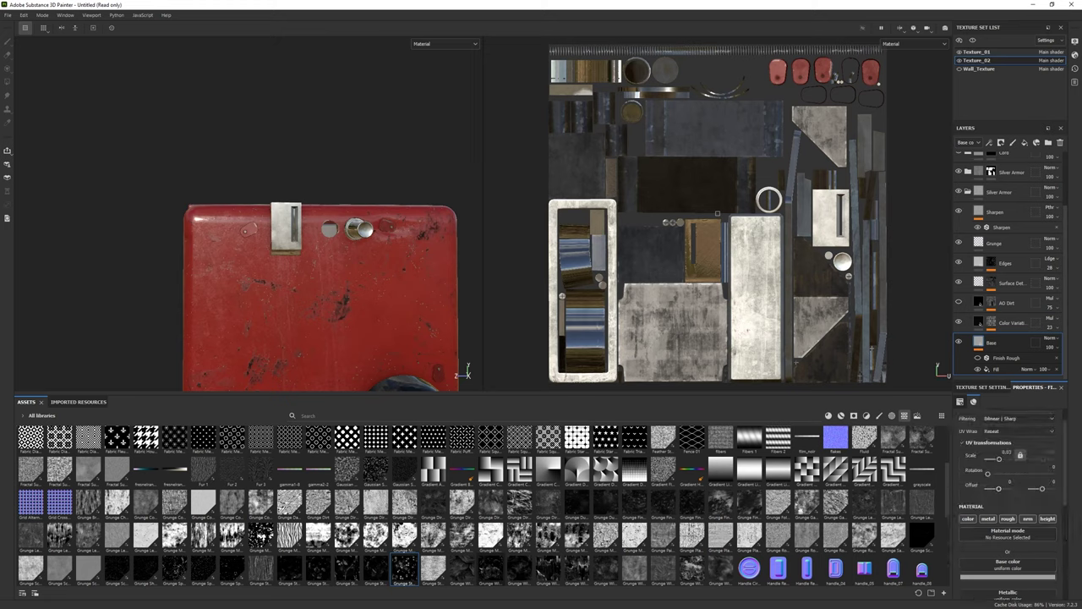
pyautogui.scroll(2, 994, 486)
pyautogui.scroll(-4, 1007, 508)
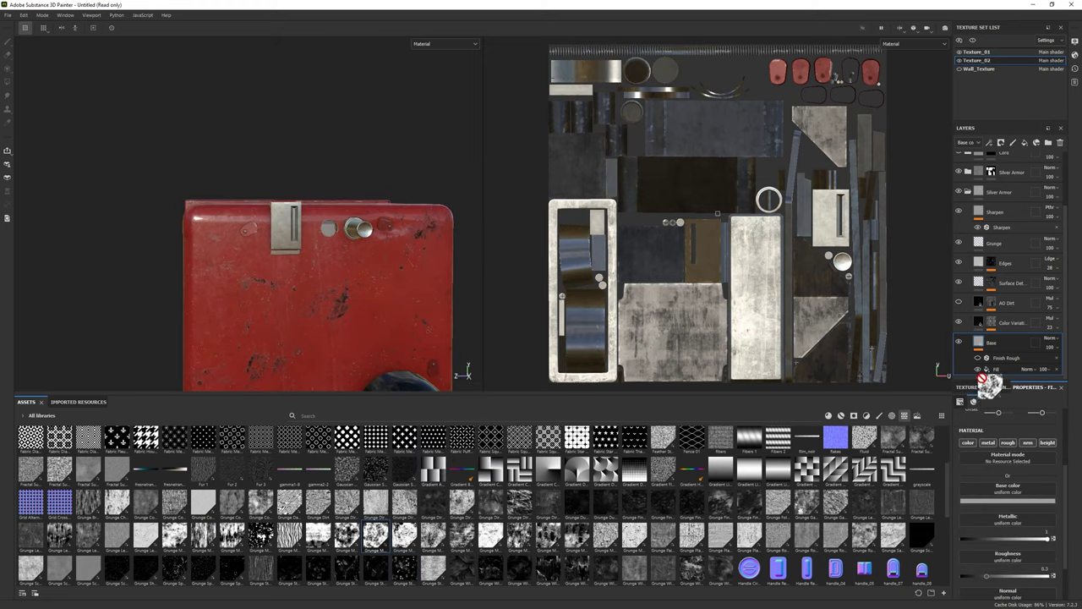
# Step: Test Grunge Map 008 in the roughness channel, then undo it
pyautogui.moveTo(385, 548); pyautogui.dragTo(1009, 560)
pyautogui.keyDown('alt'); pyautogui.moveTo(238, 242); pyautogui.dragTo(270, 241); pyautogui.keyUp('alt')
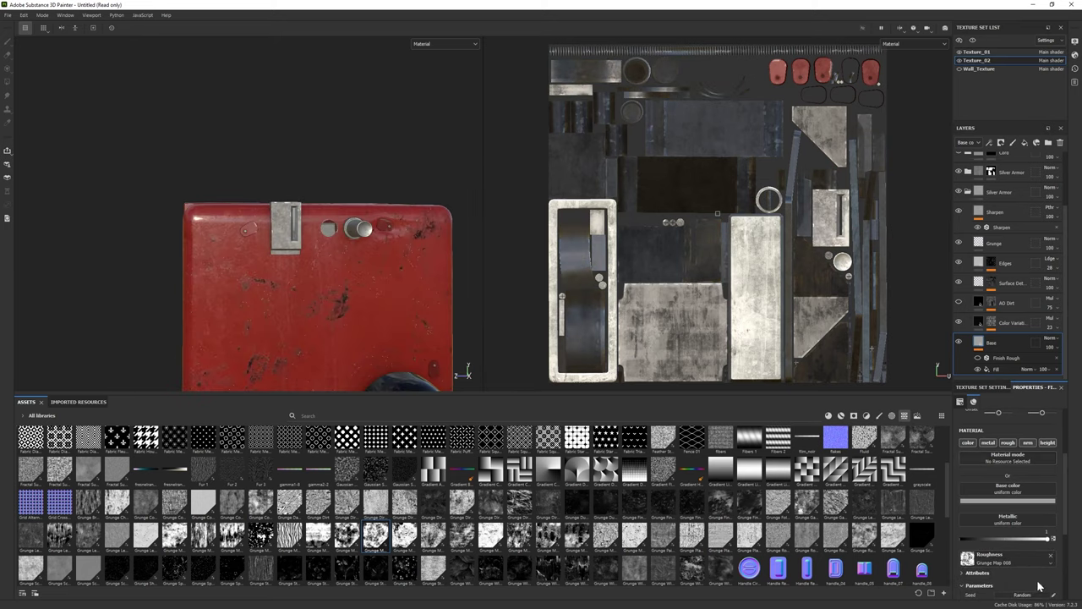
pyautogui.scroll(-3, 1039, 585)
pyautogui.moveTo(1012, 551)
pyautogui.mouseDown()
pyautogui.moveTo(1021, 551)
pyautogui.moveTo(999, 541)
pyautogui.moveTo(1018, 541)
pyautogui.mouseUp()
pyautogui.scroll(-1, 1011, 545)
pyautogui.scroll(-2, 986, 551)
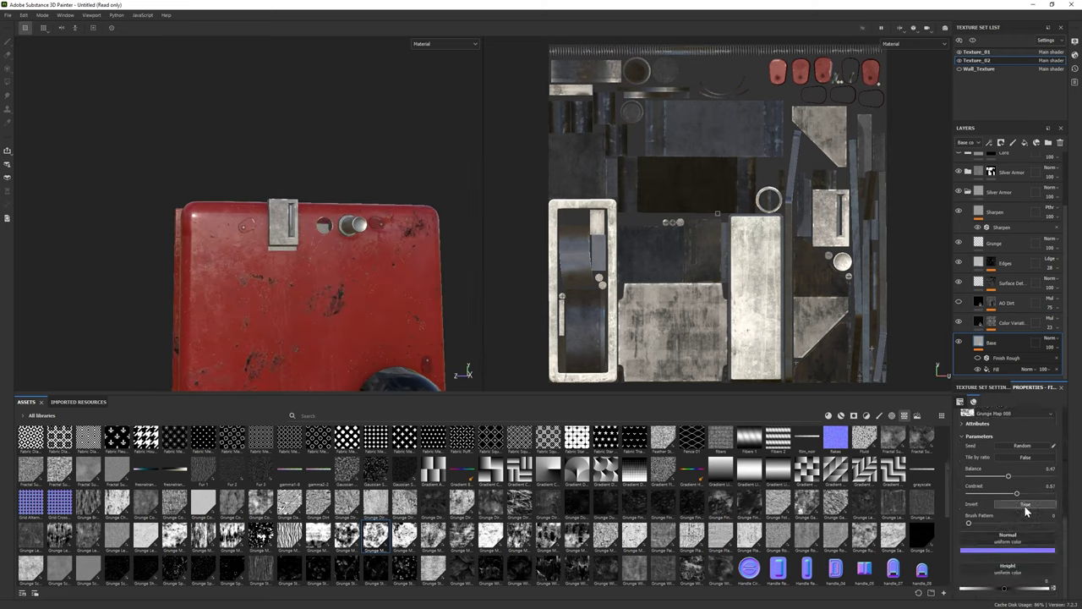
pyautogui.moveTo(478, 277)
pyautogui.keyDown('alt'); pyautogui.mouseDown()
pyautogui.moveTo(351, 247)
pyautogui.moveTo(324, 256)
pyautogui.mouseUp(); pyautogui.keyUp('alt')
pyautogui.hotkey('ctrl', 'z')
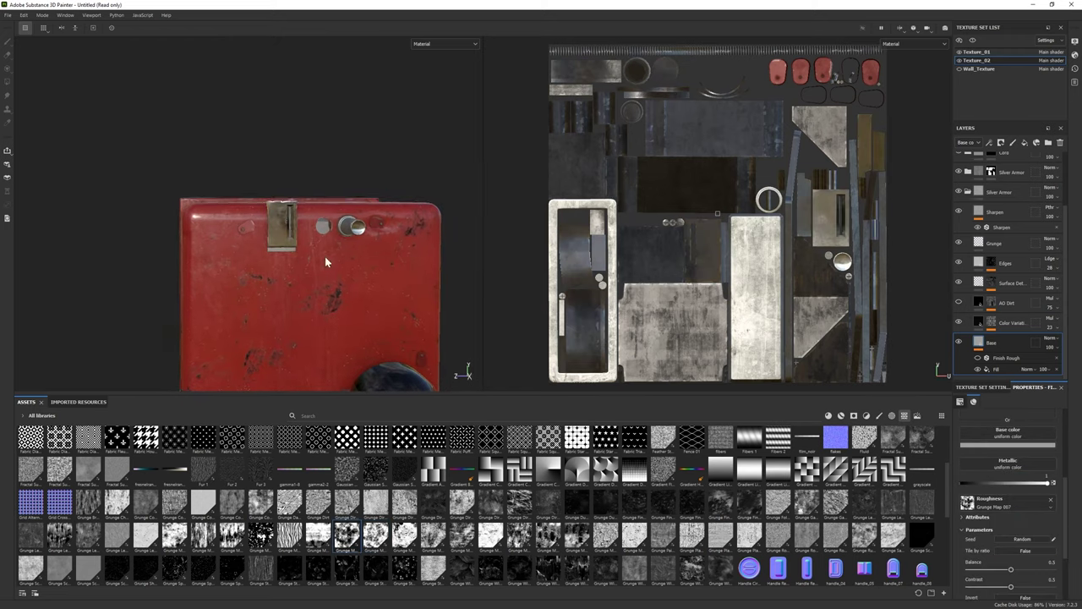
# Step: Try Grunge Map 001 at balance 0.26 and Grunge Leak Spots, removing both for uniform roughness
pyautogui.moveTo(1008, 507); pyautogui.dragTo(1008, 506)
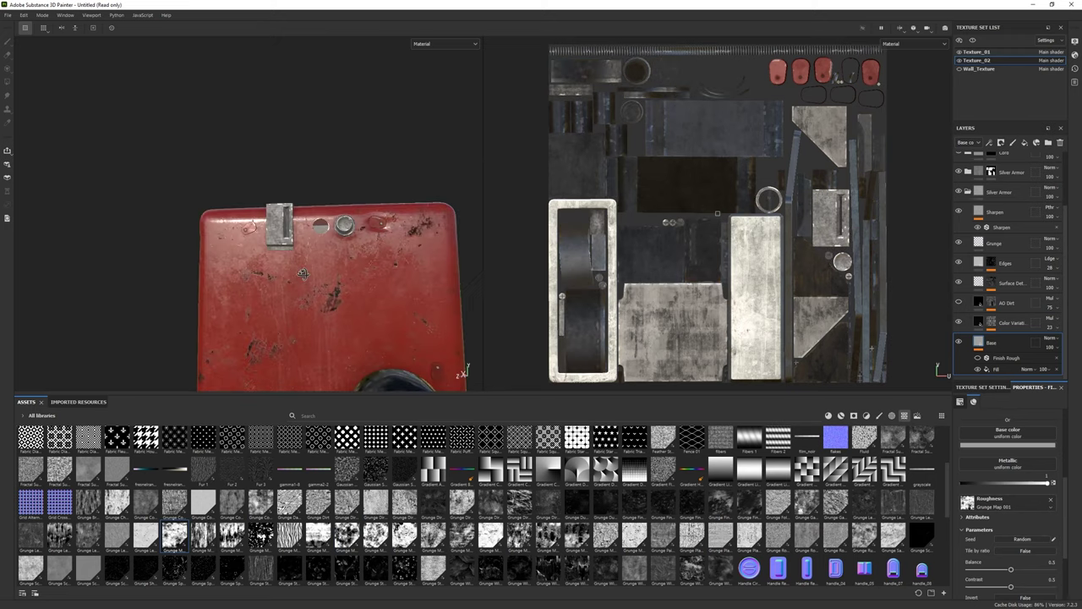
pyautogui.moveTo(1002, 572); pyautogui.dragTo(991, 572)
pyautogui.keyDown('alt'); pyautogui.moveTo(305, 239); pyautogui.dragTo(282, 236); pyautogui.keyUp('alt')
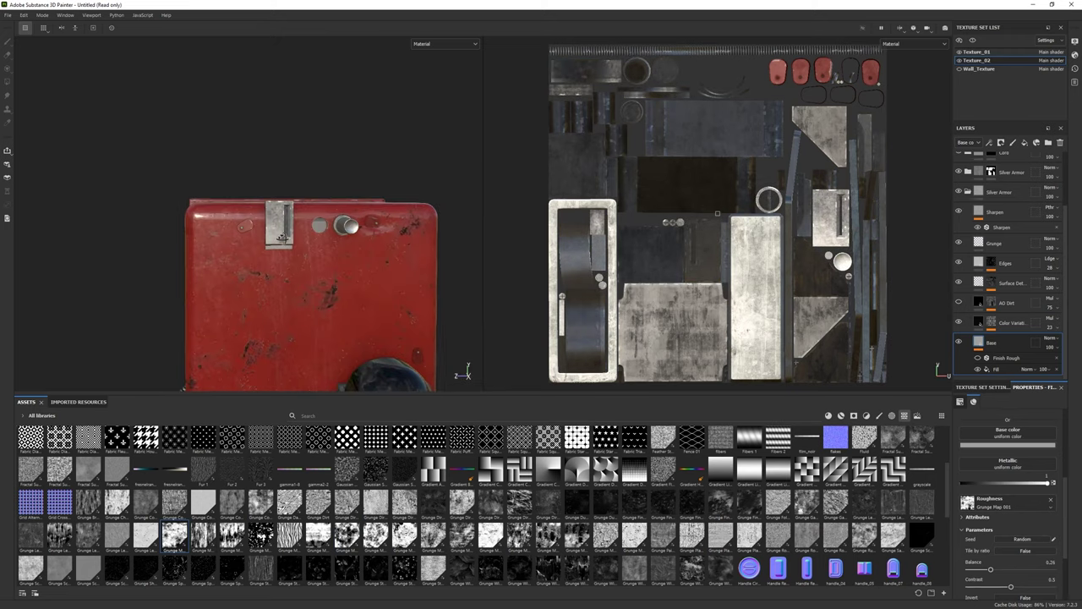
pyautogui.click(1051, 502)
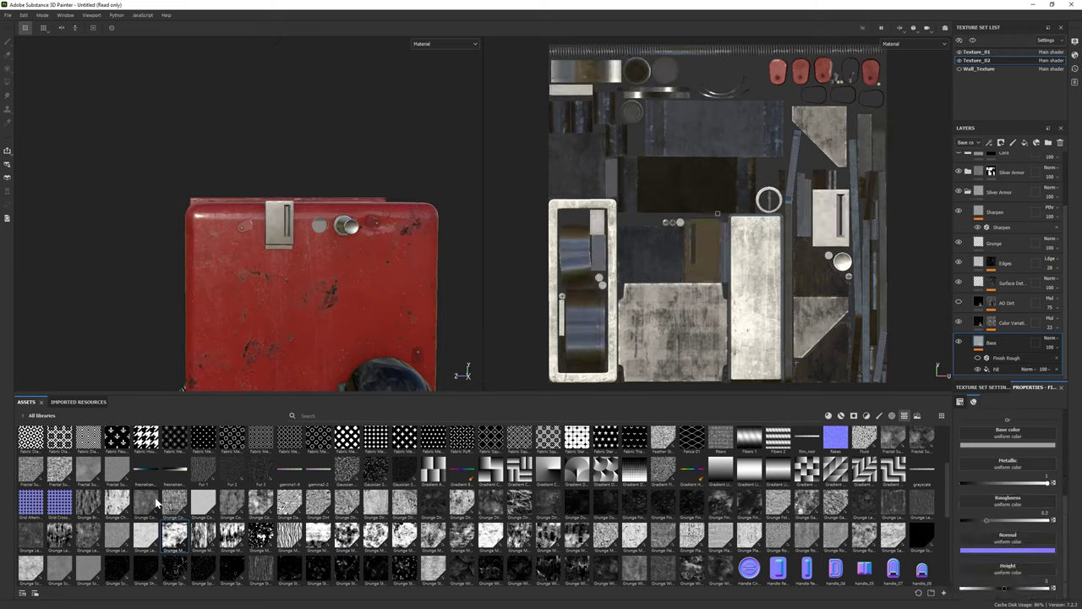
pyautogui.moveTo(861, 552); pyautogui.dragTo(1005, 502)
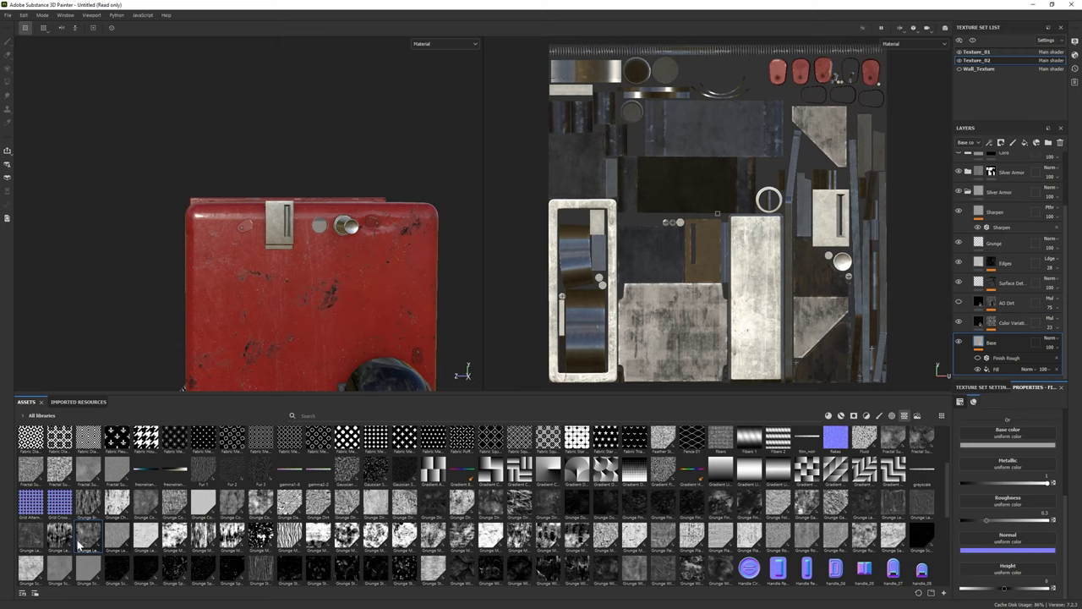
pyautogui.click(1050, 515)
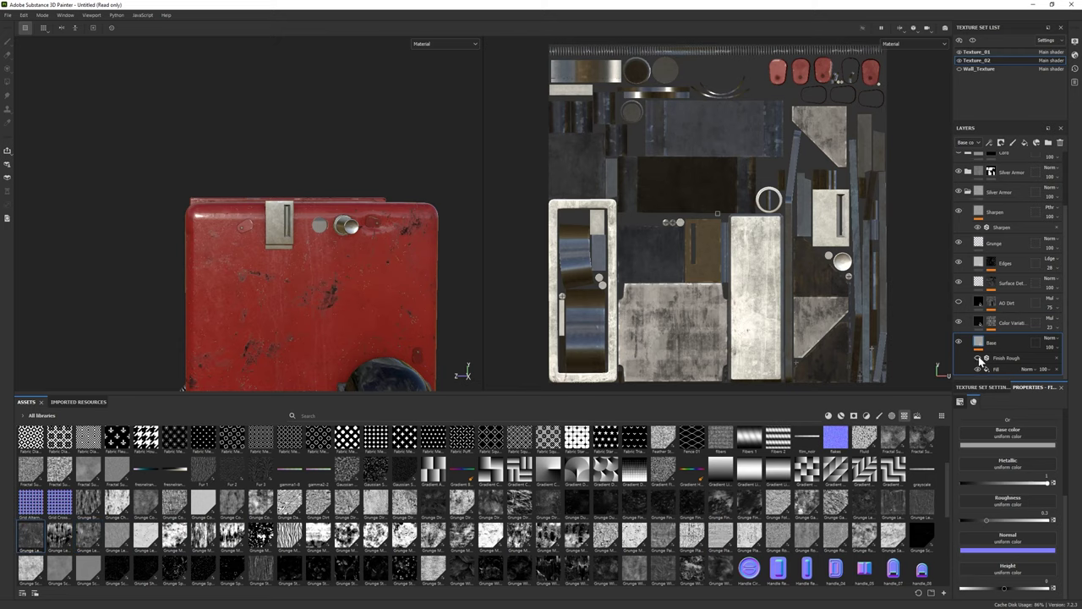
# Step: Drive the Base roughness with Grunge Fingerprints Smeared at a balance of about 0.77
pyautogui.moveTo(1004, 506); pyautogui.dragTo(998, 502)
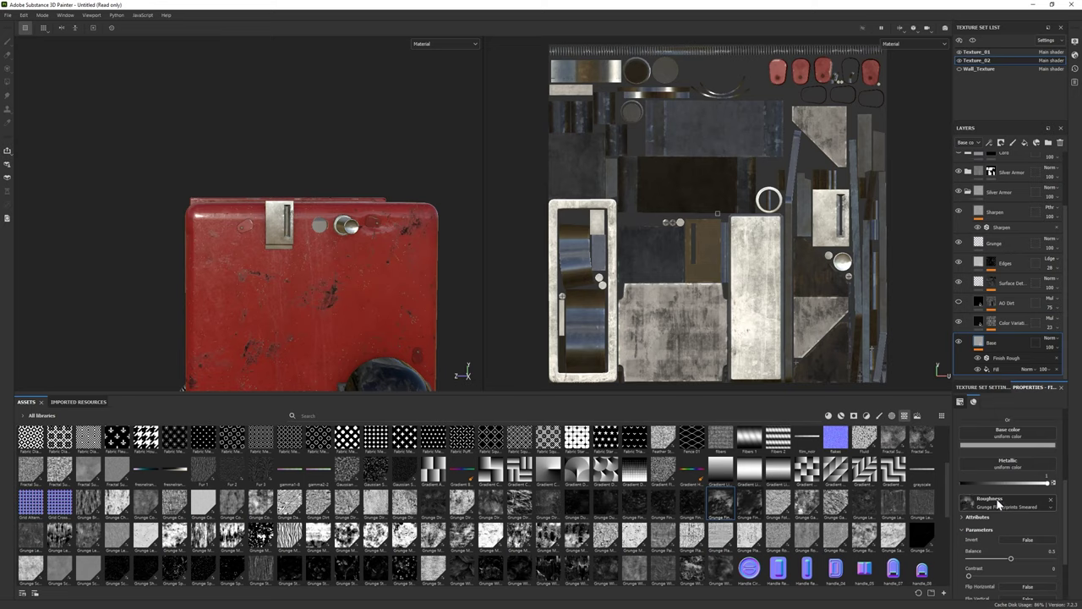
pyautogui.moveTo(1011, 559); pyautogui.dragTo(1017, 555)
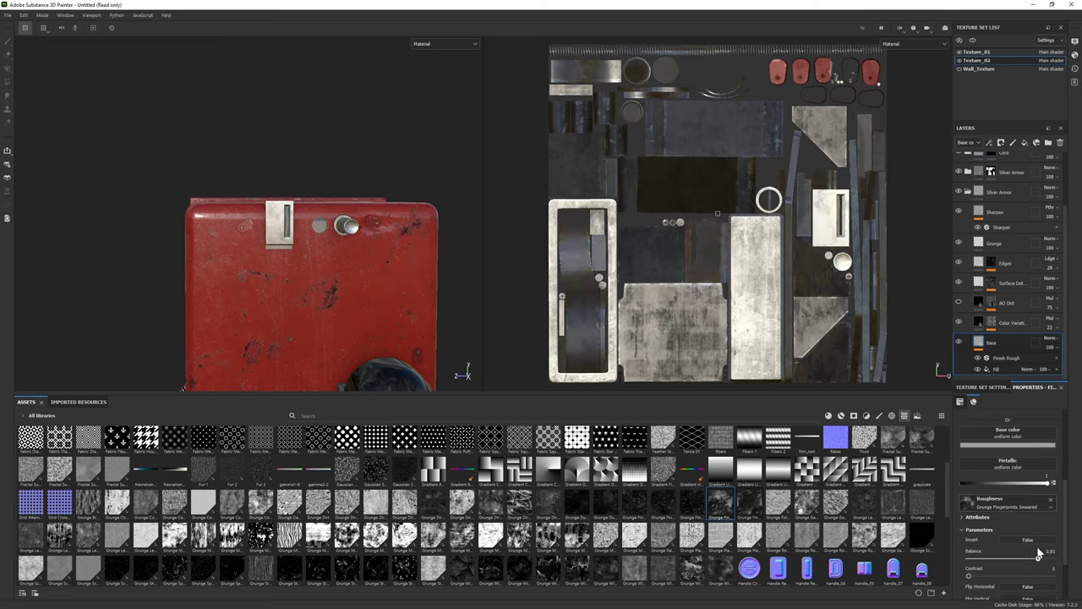
pyautogui.moveTo(1018, 554); pyautogui.dragTo(1033, 558)
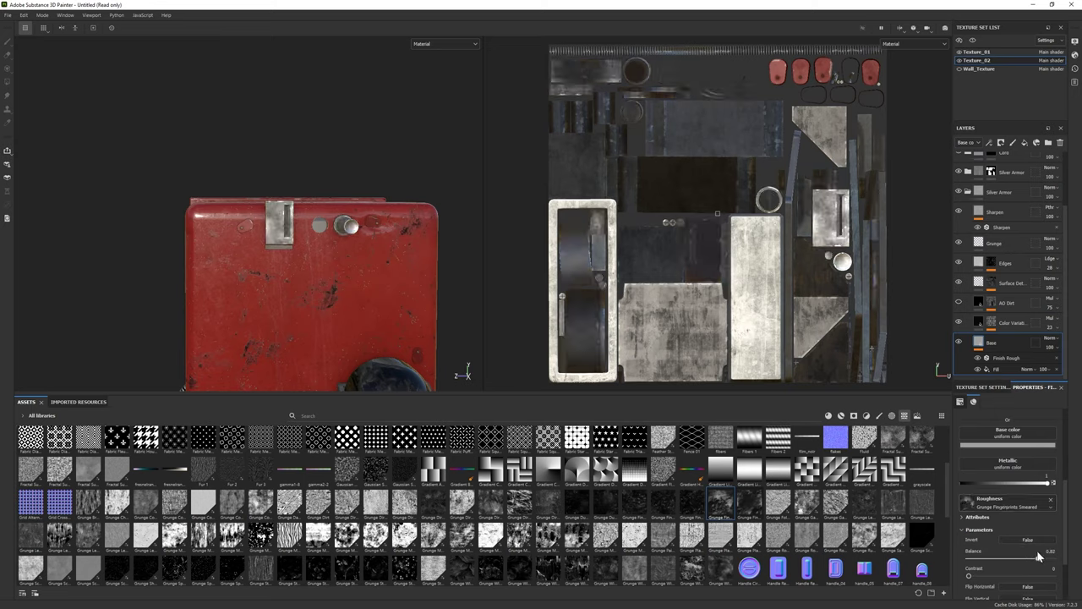
pyautogui.scroll(-3, 279, 252)
pyautogui.keyDown('alt'); pyautogui.moveTo(291, 321); pyautogui.dragTo(236, 277); pyautogui.keyUp('alt')
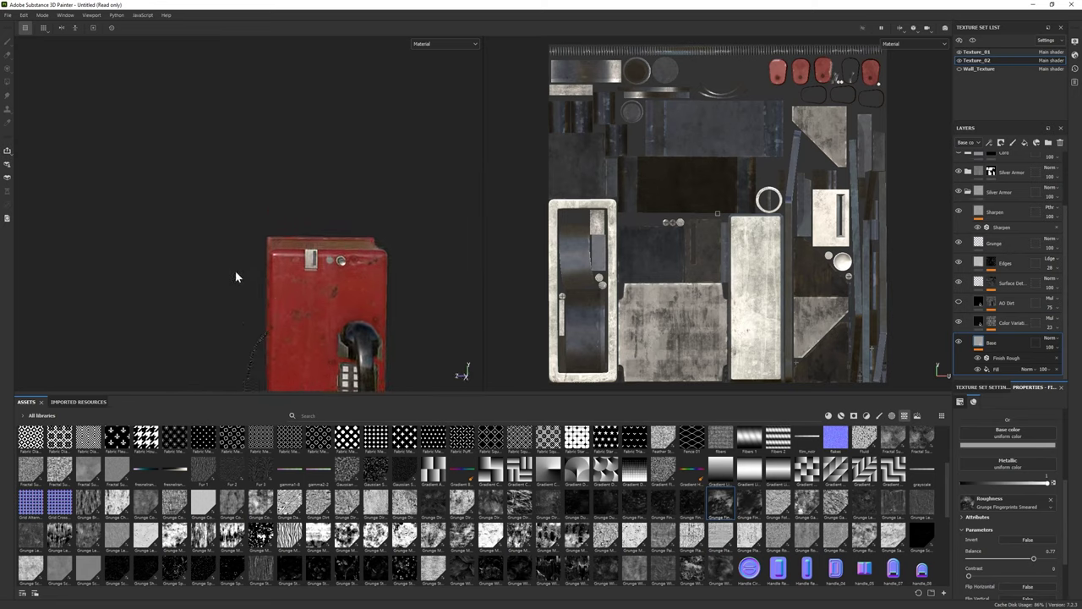
pyautogui.scroll(4, 325, 277)
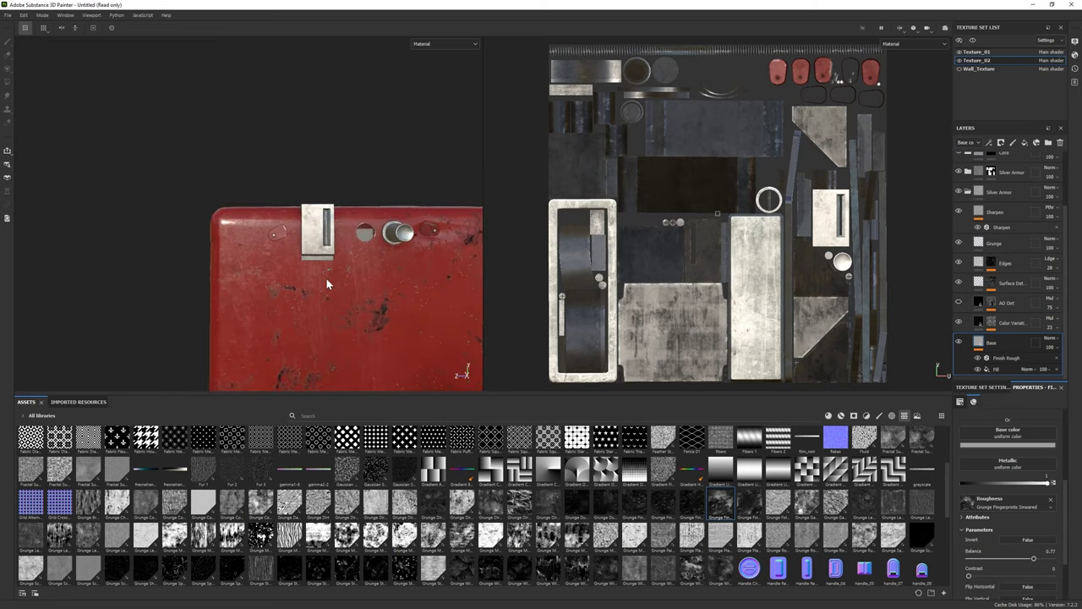
pyautogui.keyDown('alt'); pyautogui.moveTo(335, 224); pyautogui.dragTo(789, 212); pyautogui.keyUp('alt')
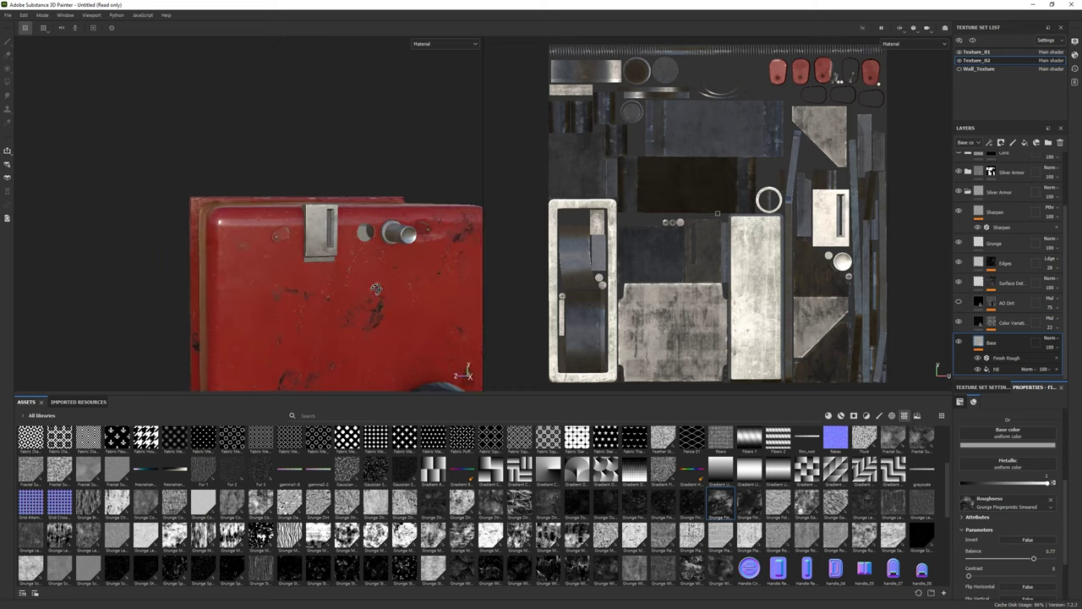
# Step: Re-expand the last Silver Armor folder to reach its Base fill layer
pyautogui.click(969, 192)
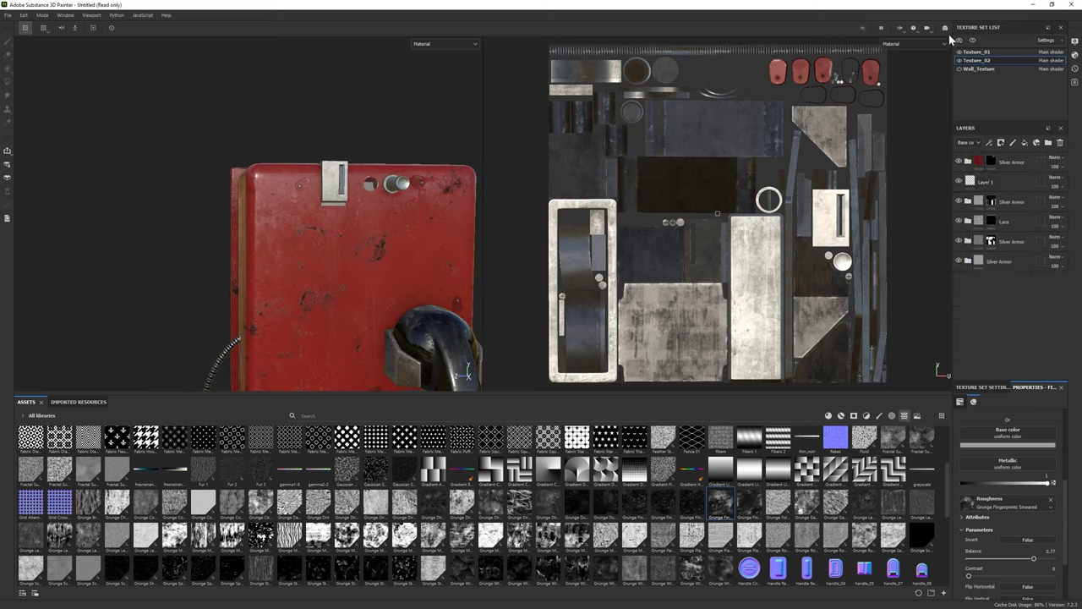
pyautogui.click(968, 260)
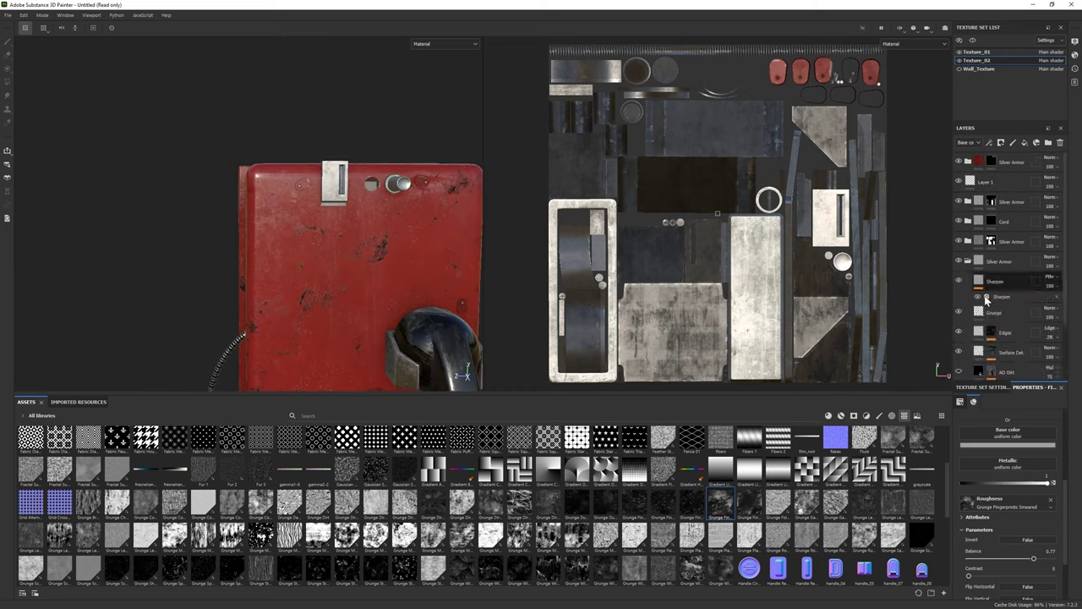
pyautogui.scroll(-2, 981, 296)
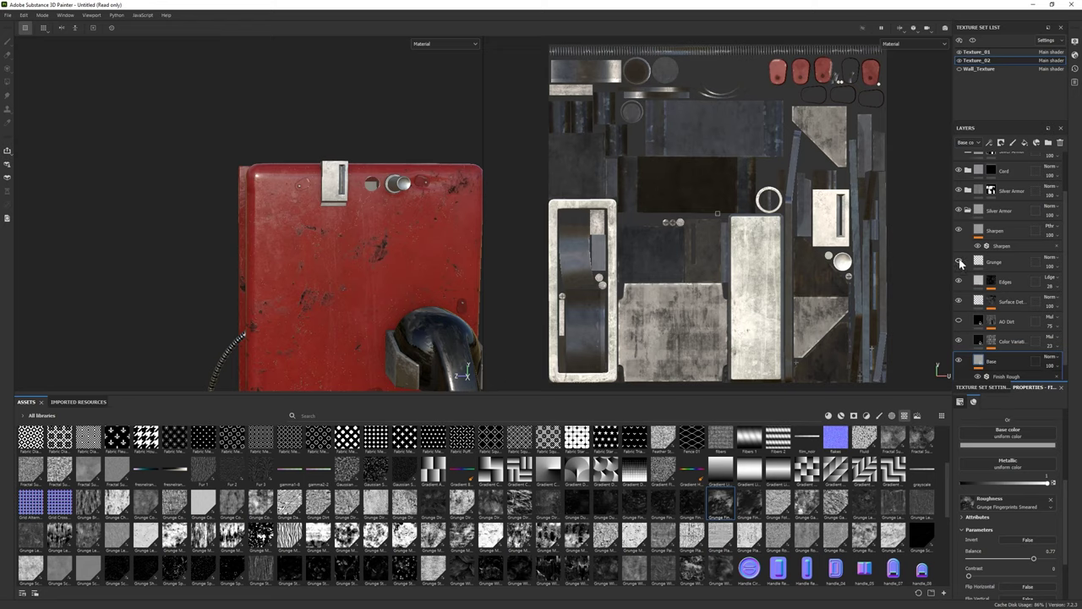
pyautogui.click(986, 261)
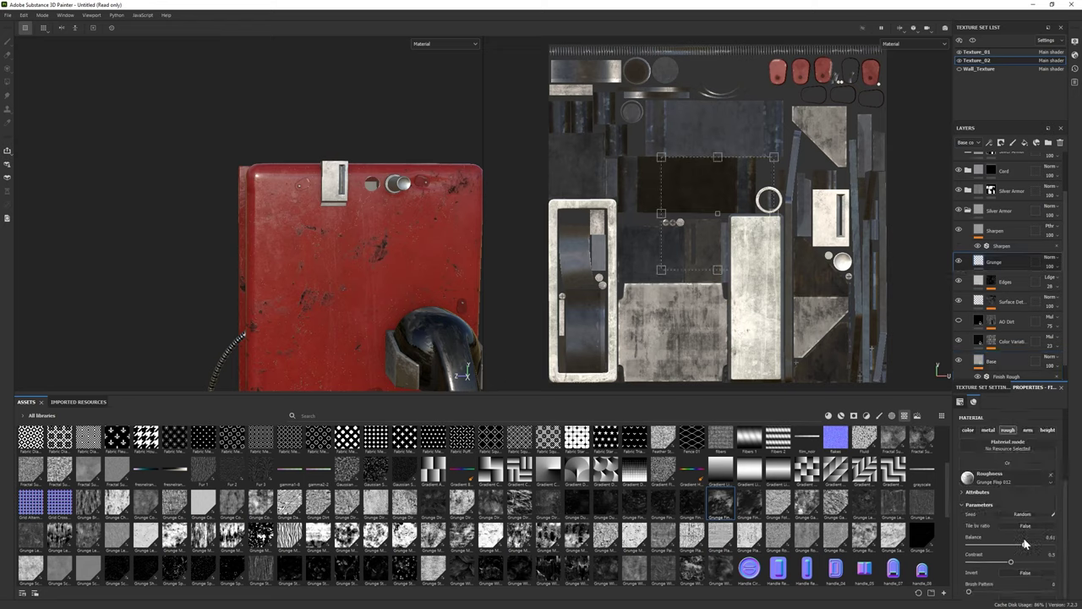
pyautogui.keyDown('alt'); pyautogui.moveTo(338, 279); pyautogui.dragTo(417, 301); pyautogui.keyUp('alt')
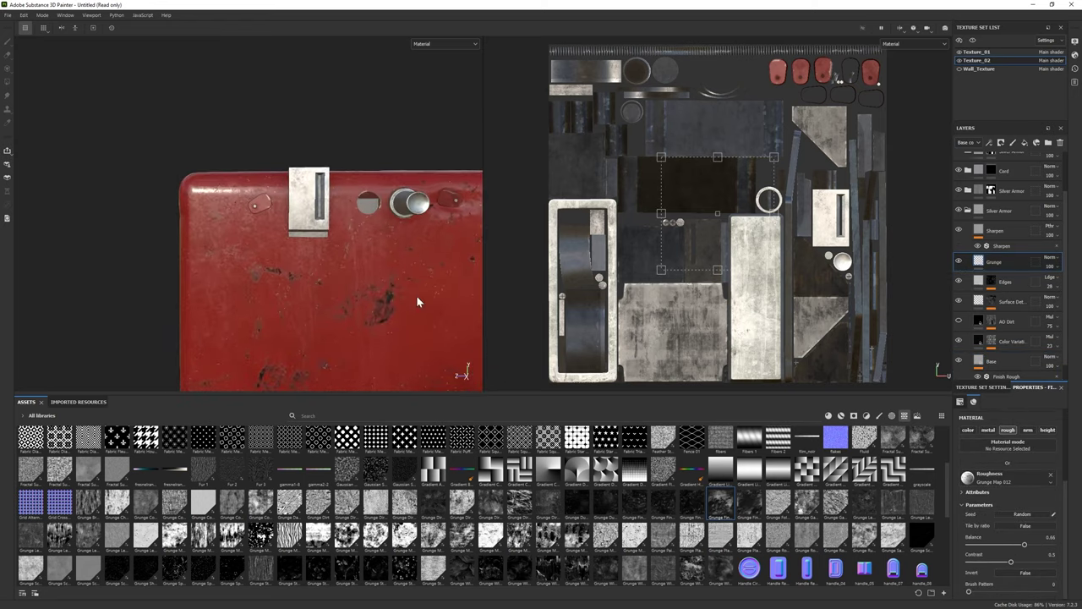
pyautogui.click(969, 211)
pyautogui.scroll(-2, 393, 284)
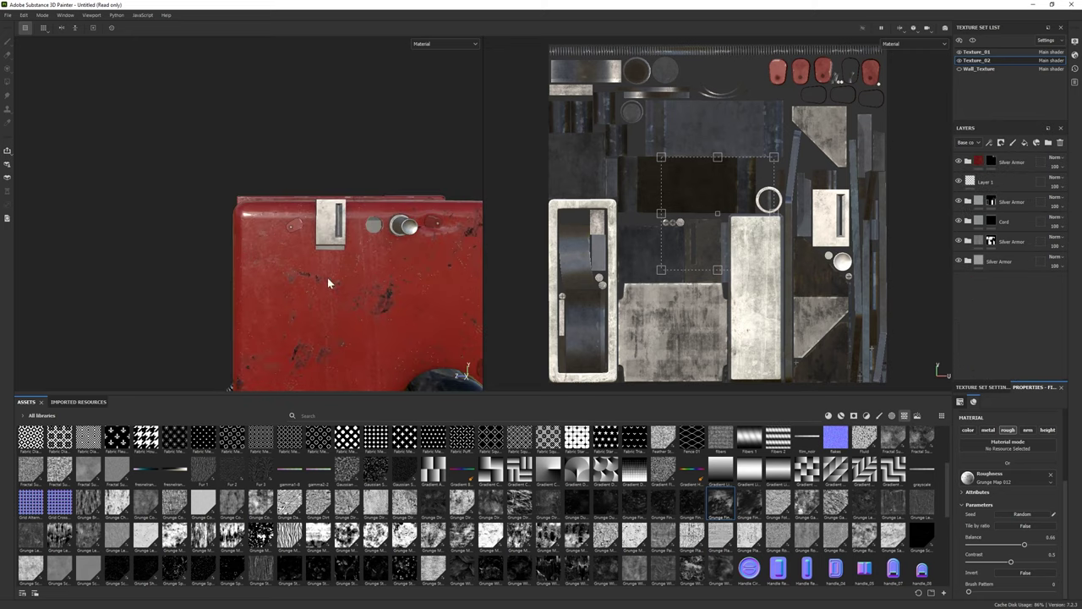
pyautogui.click(969, 261)
pyautogui.scroll(-2, 1002, 279)
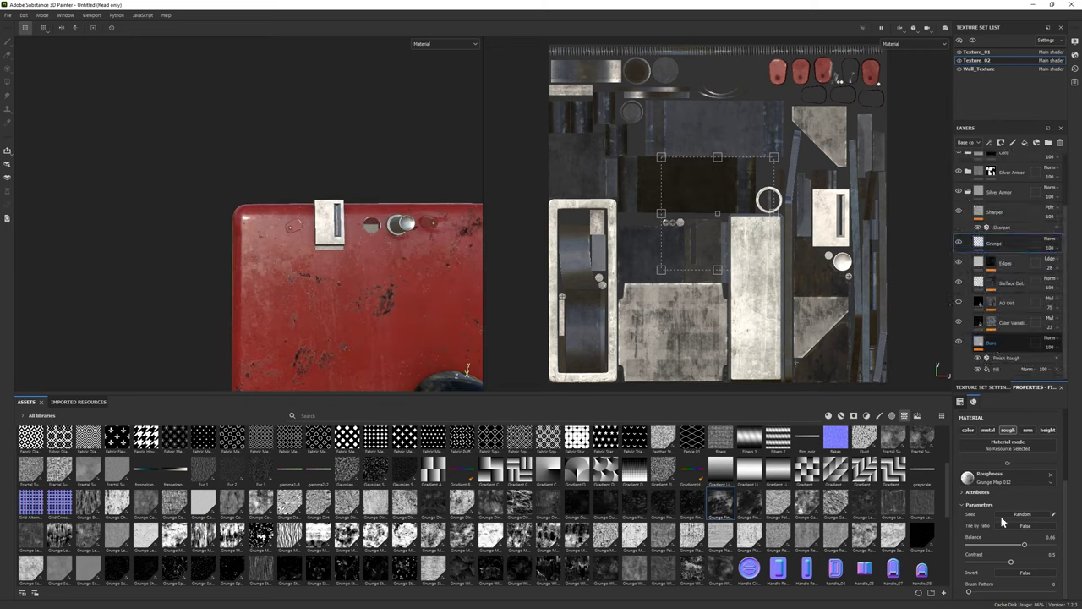
# Step: Lower the fingerprint grunge balance to 0.49 and inspect the glossier box
pyautogui.click(1003, 479)
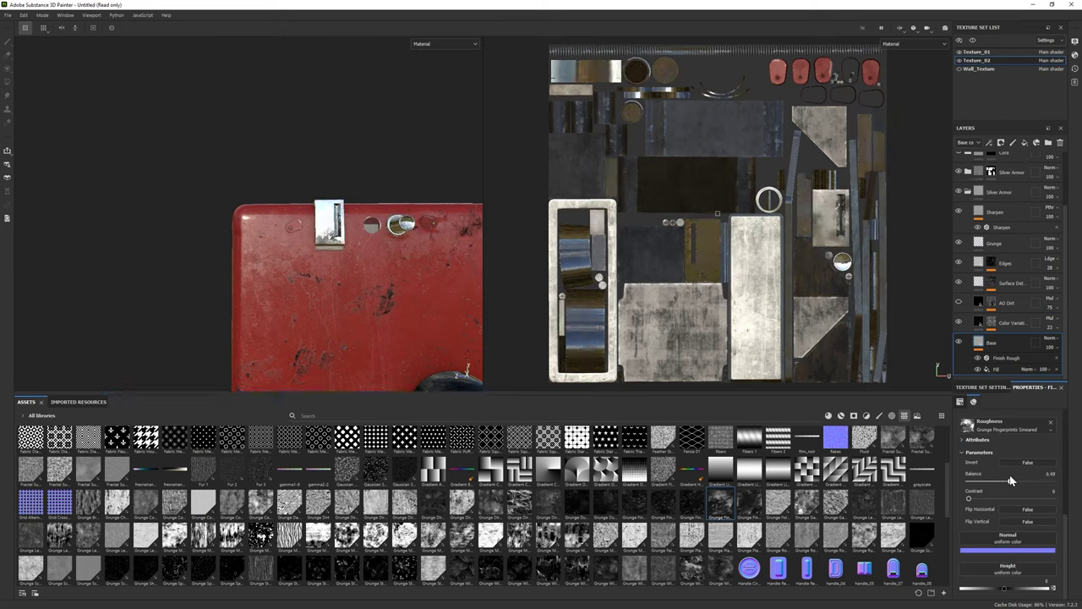
pyautogui.keyDown('alt'); pyautogui.moveTo(399, 296); pyautogui.dragTo(391, 326); pyautogui.keyUp('alt')
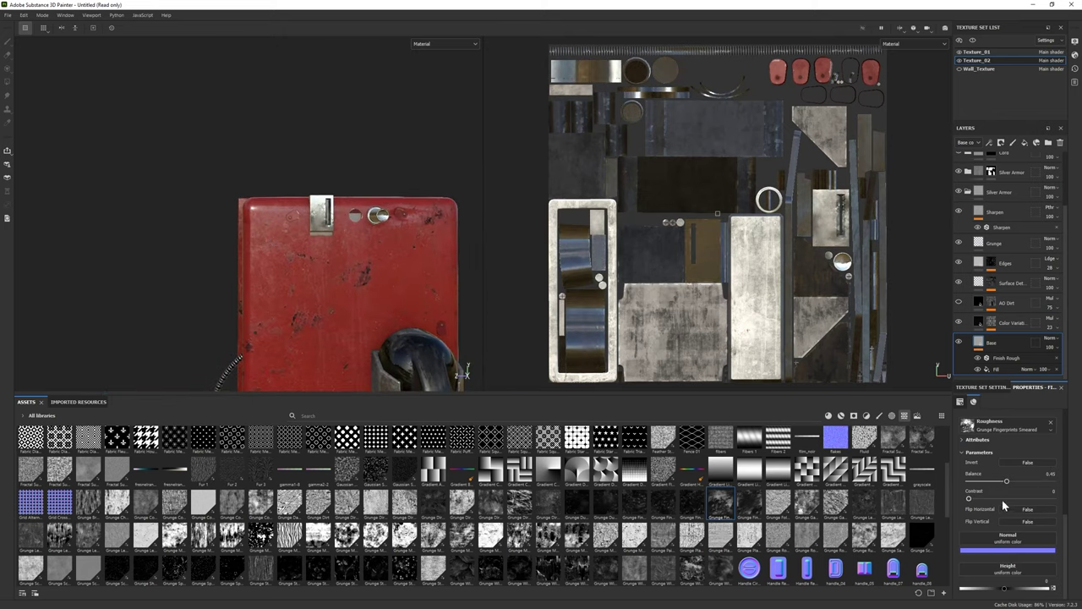
pyautogui.moveTo(326, 302)
pyautogui.keyDown('alt'); pyautogui.mouseDown()
pyautogui.moveTo(285, 278)
pyautogui.moveTo(456, 384)
pyautogui.mouseUp(); pyautogui.keyUp('alt')
pyautogui.scroll(2, 456, 385)
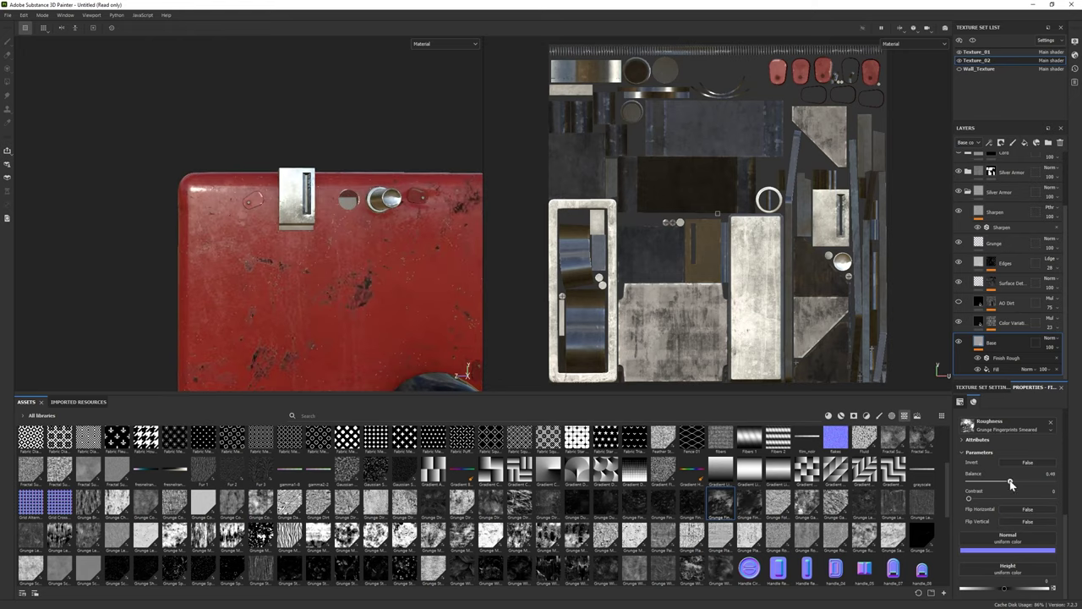
pyautogui.scroll(-2, 457, 372)
pyautogui.keyDown('alt'); pyautogui.moveTo(456, 373); pyautogui.dragTo(381, 364); pyautogui.keyUp('alt')
pyautogui.scroll(2, 352, 246)
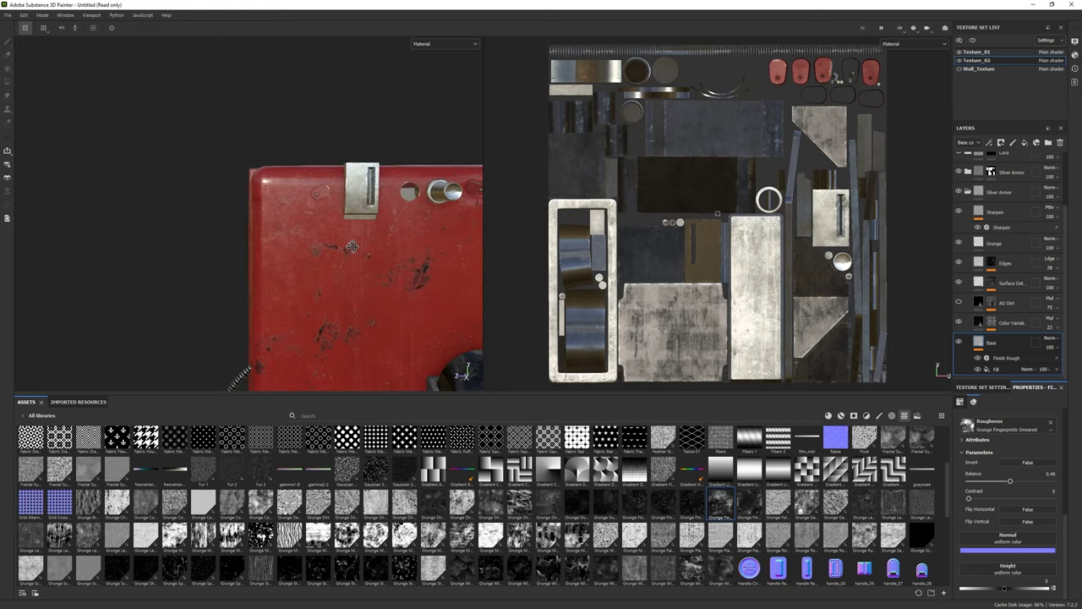
pyautogui.moveTo(352, 246)
pyautogui.keyDown('alt'); pyautogui.mouseDown()
pyautogui.moveTo(360, 293)
pyautogui.moveTo(339, 270)
pyautogui.mouseUp(); pyautogui.keyUp('alt')
# Step: Add a black mask to the bottom Silver Armor layer
pyautogui.scroll(5, 996, 227)
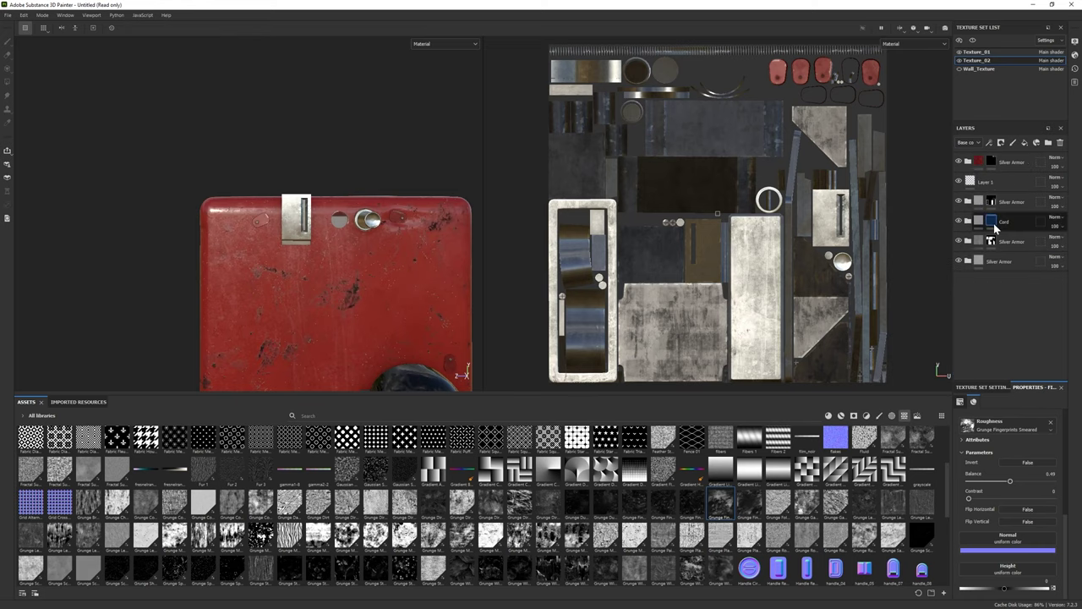
pyautogui.rightClick(997, 261)
pyautogui.click(1000, 125)
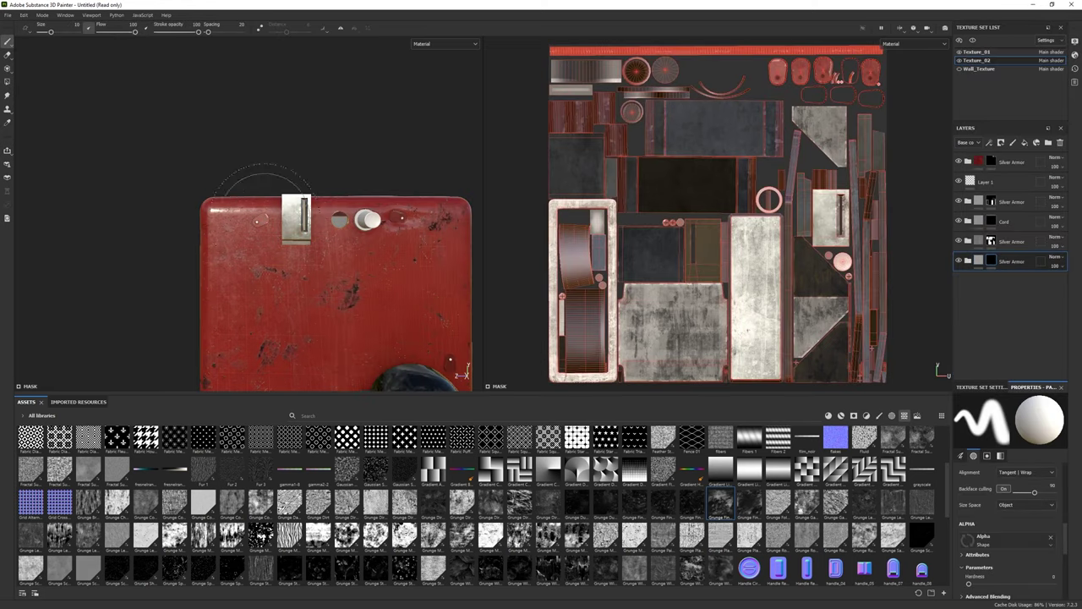
# Step: Add a new Silver Armor material layer with a black mask, using polygon fill mode
pyautogui.keyDown('alt'); pyautogui.moveTo(264, 182); pyautogui.dragTo(423, 346); pyautogui.keyUp('alt')
pyautogui.click(841, 415)
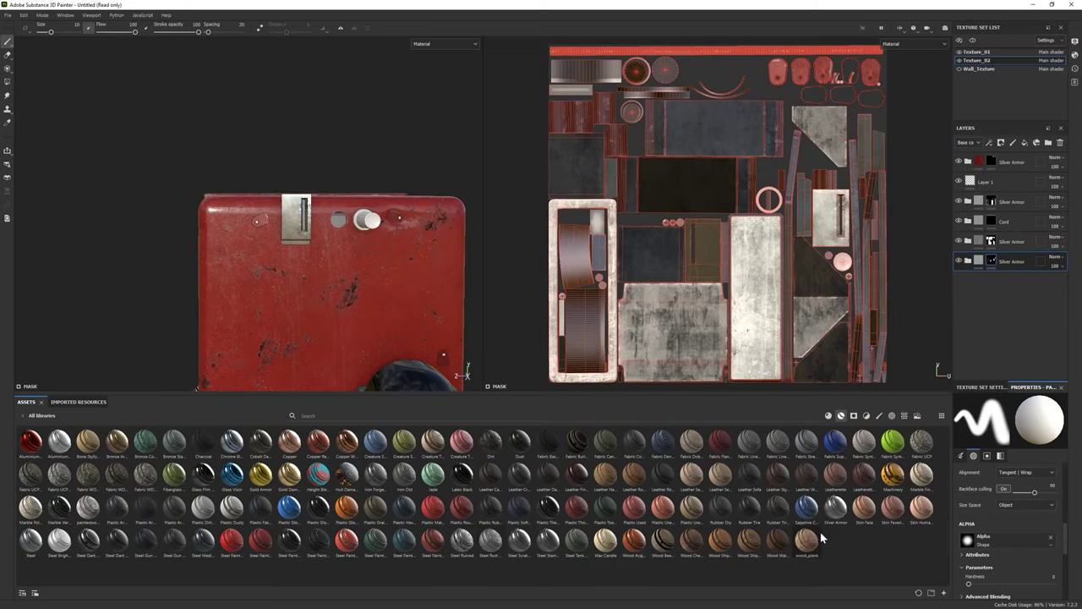
pyautogui.moveTo(836, 508); pyautogui.dragTo(972, 279)
pyautogui.rightClick(1011, 279)
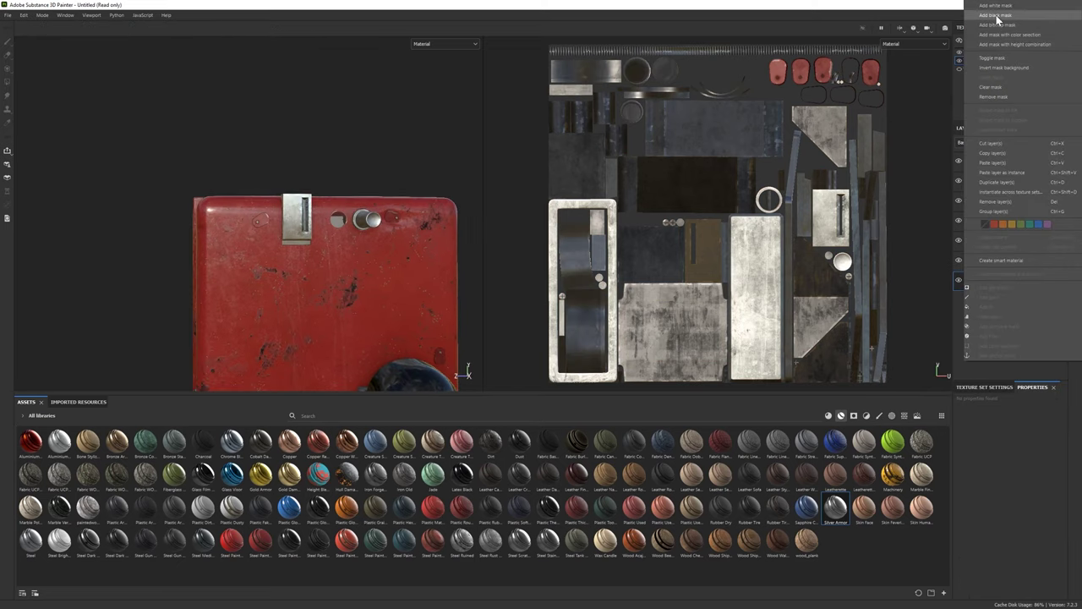
pyautogui.click(998, 15)
pyautogui.click(7, 82)
# Step: Inspect the protruding cylinder part, switch to the brush, and return to a close front view
pyautogui.scroll(3, 205, 203)
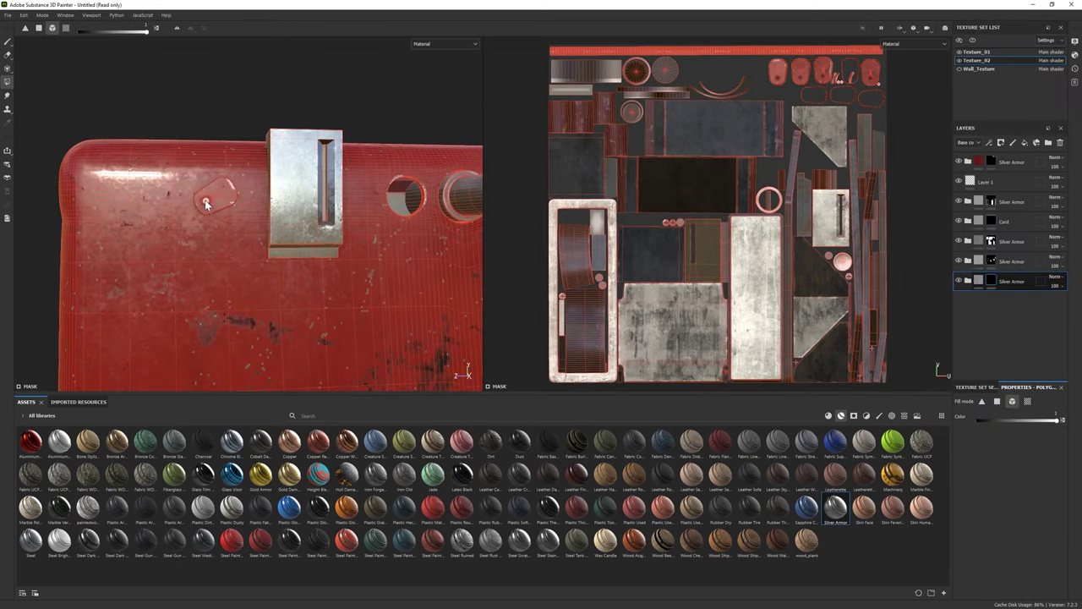
pyautogui.moveTo(206, 203)
pyautogui.keyDown('alt'); pyautogui.mouseDown()
pyautogui.moveTo(308, 195)
pyautogui.moveTo(288, 66)
pyautogui.moveTo(343, 205)
pyautogui.moveTo(293, 196)
pyautogui.mouseUp(); pyautogui.keyUp('alt')
pyautogui.click(8, 42)
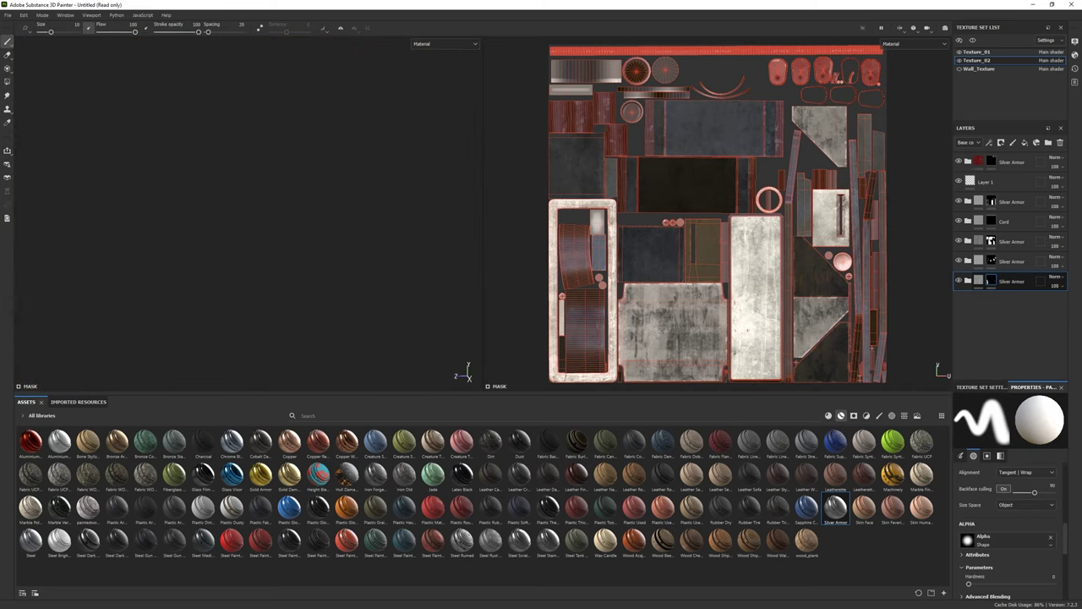
pyautogui.press('f')
pyautogui.keyDown('alt'); pyautogui.moveTo(222, 234); pyautogui.dragTo(347, 269); pyautogui.keyUp('alt')
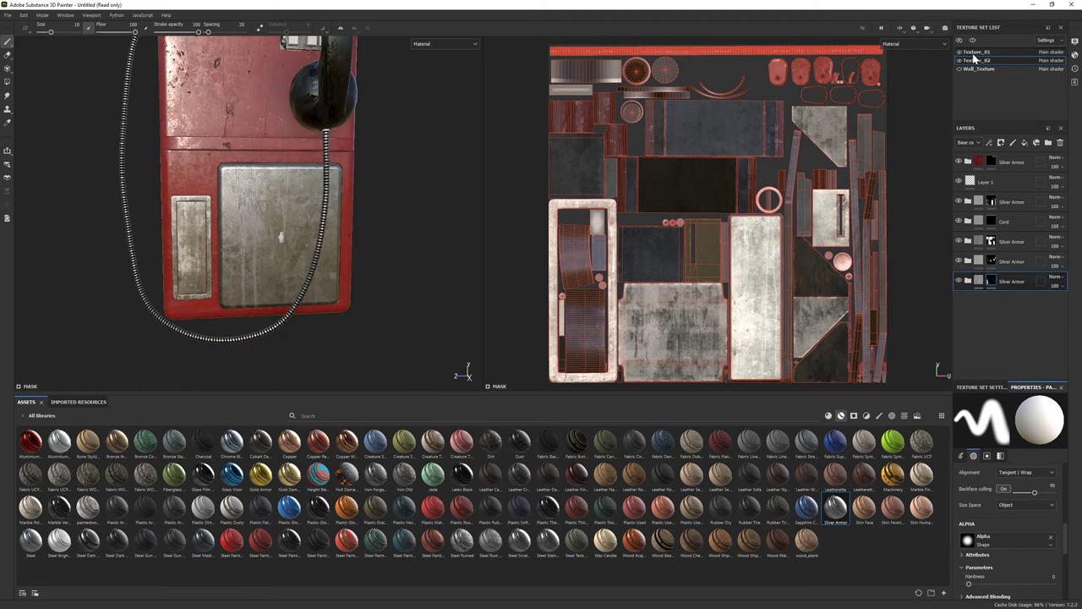
# Step: Drag the Steel Dark Stained material from the shelf into the layer stack
pyautogui.click(841, 416)
pyautogui.moveTo(173, 539); pyautogui.dragTo(993, 298)
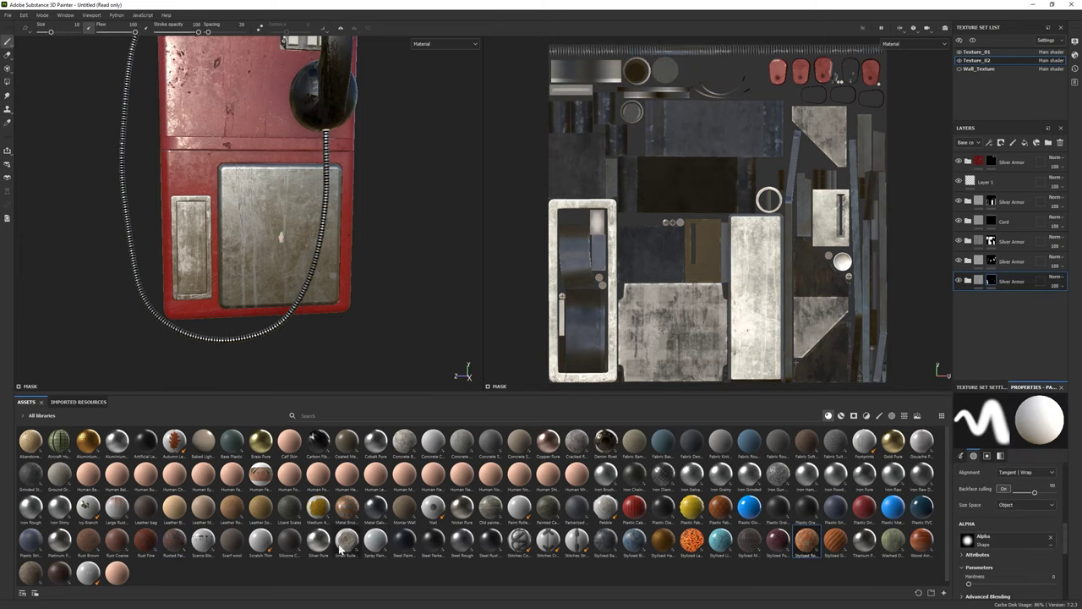
pyautogui.moveTo(859, 502); pyautogui.dragTo(970, 470)
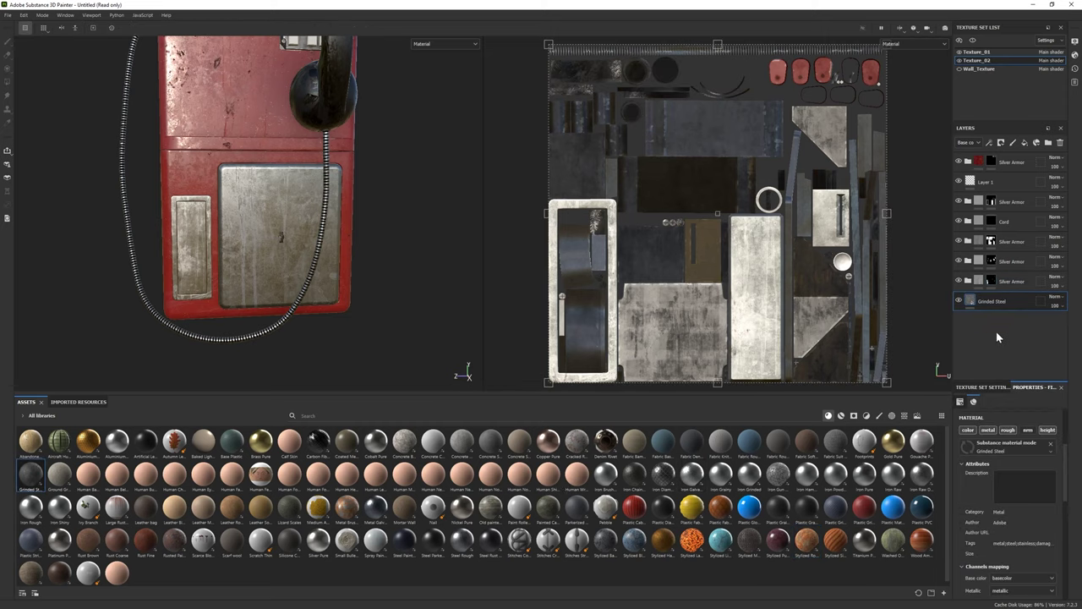
pyautogui.click(841, 416)
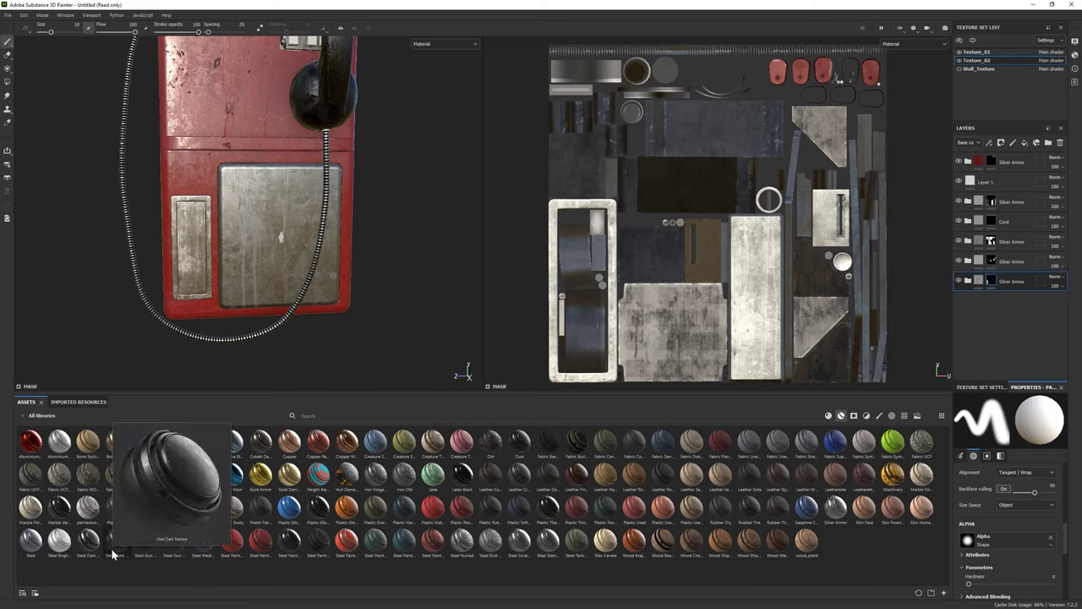
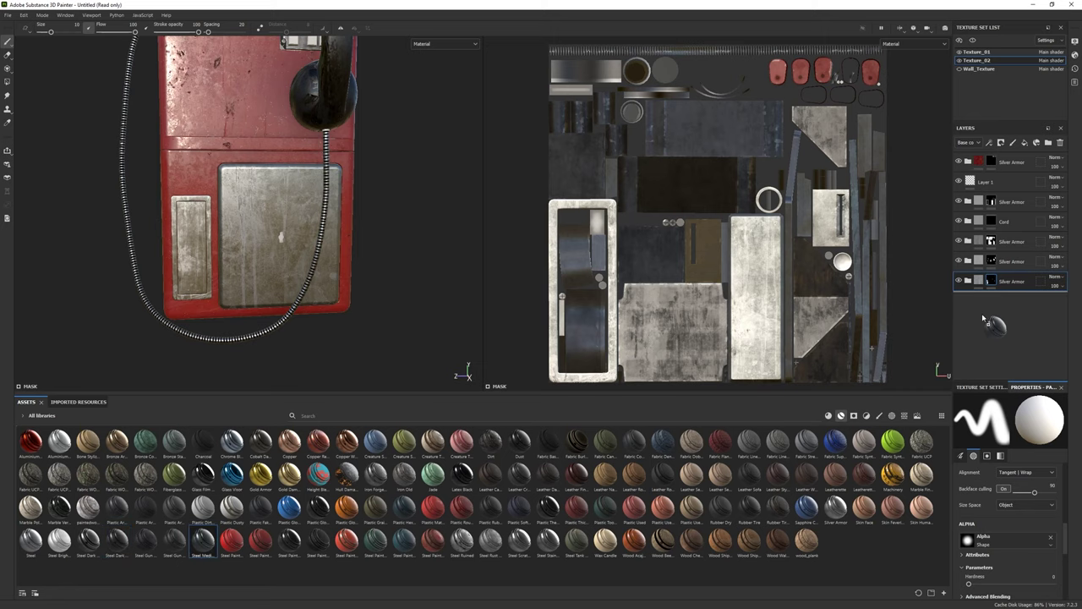
# Step: Add a Steel Ruined material layer, expand it and review the Dirt sub-layer's base colour
pyautogui.moveTo(983, 319)
pyautogui.mouseDown()
pyautogui.moveTo(990, 308)
pyautogui.moveTo(812, 534)
pyautogui.mouseUp()
pyautogui.moveTo(461, 542); pyautogui.dragTo(1000, 303)
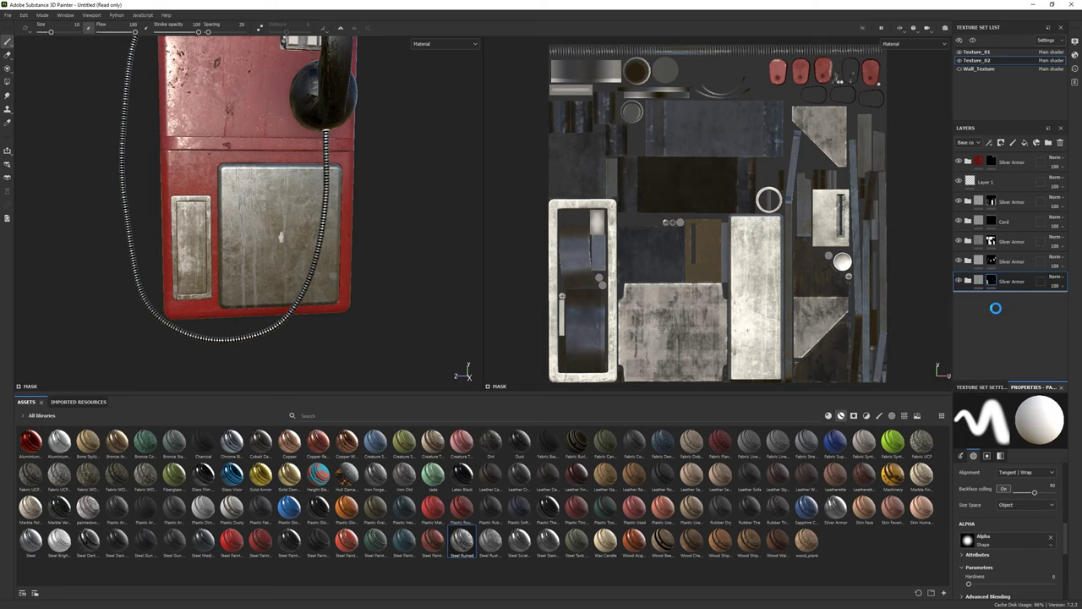
pyautogui.click(974, 300)
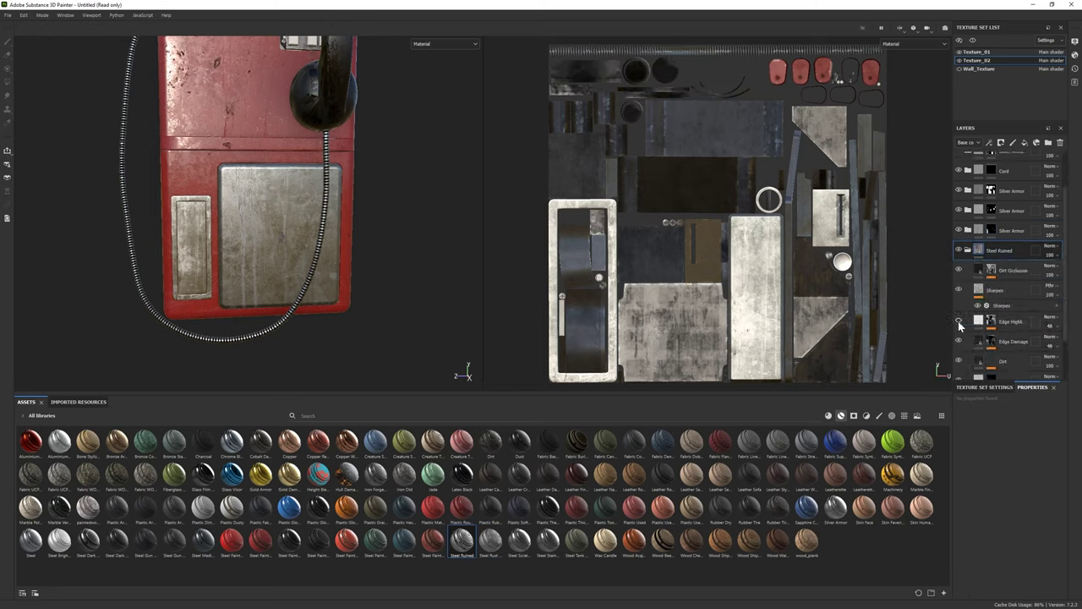
pyautogui.scroll(-2, 970, 311)
pyautogui.click(979, 306)
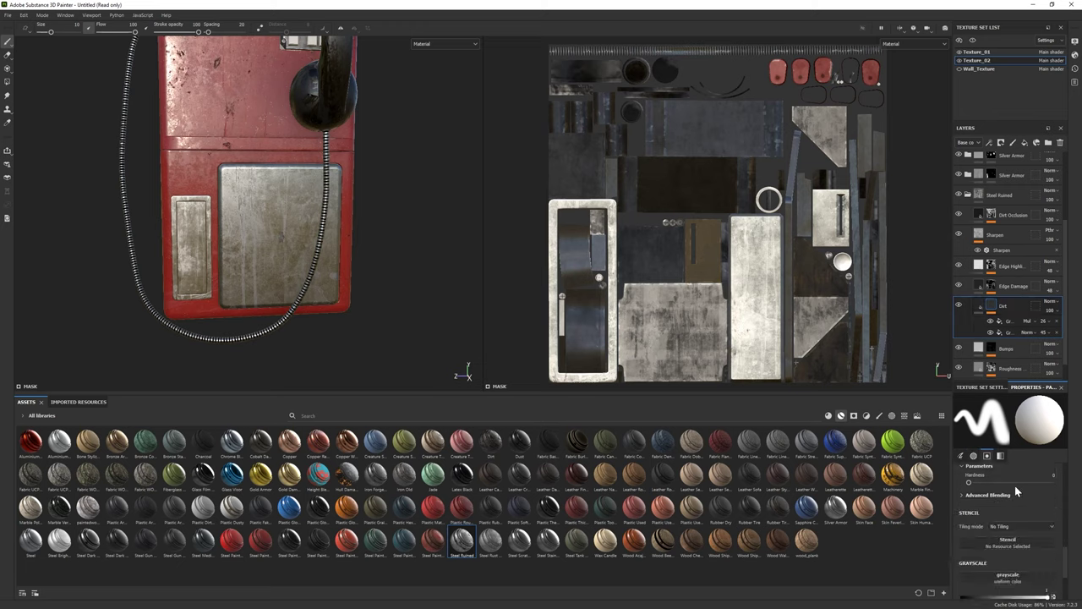
pyautogui.click(1006, 487)
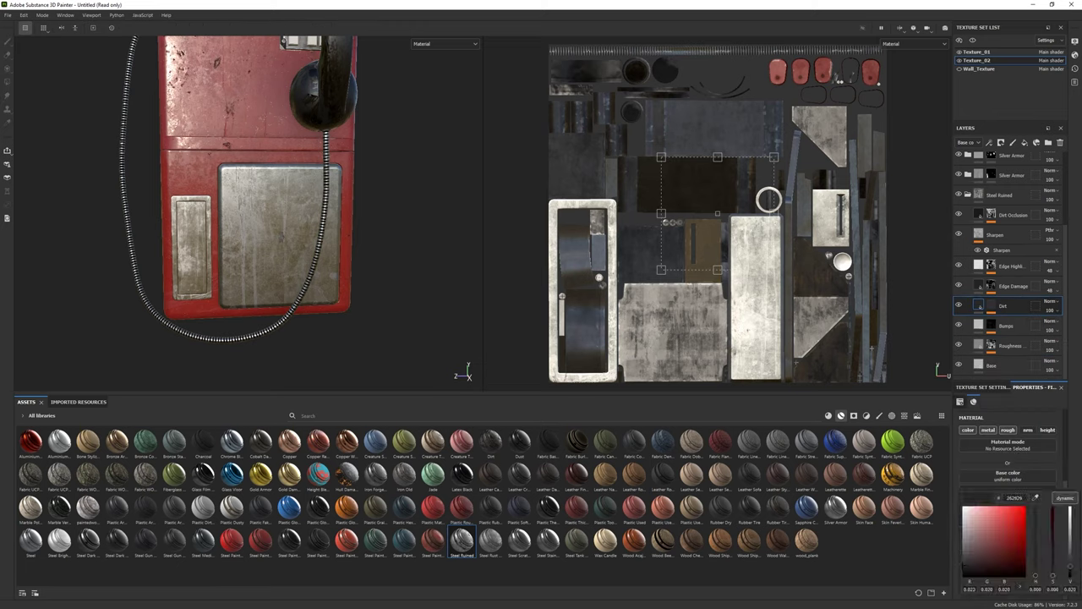
pyautogui.click(1003, 371)
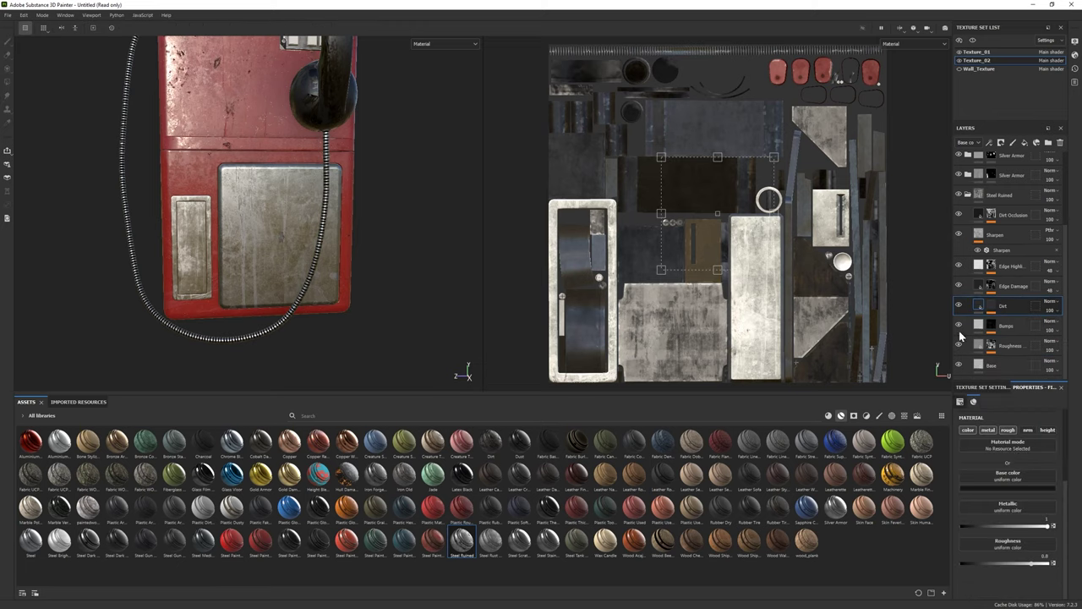
# Step: Raise the Roughness sub-layer value from 0.155 to 0.165
pyautogui.click(1002, 346)
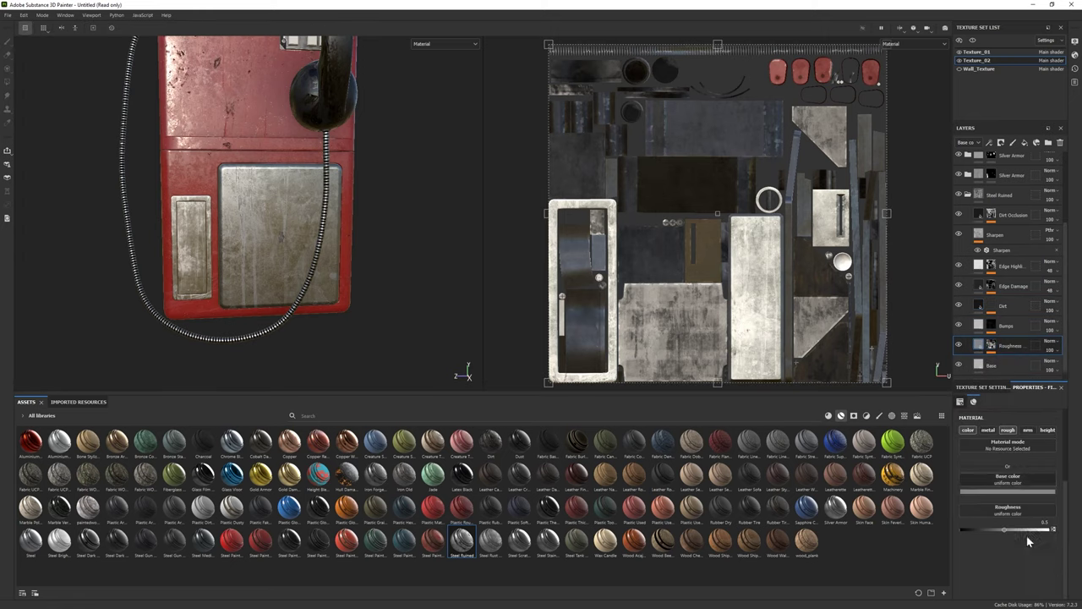
pyautogui.click(1008, 476)
pyautogui.moveTo(252, 220)
pyautogui.keyDown('alt'); pyautogui.mouseDown()
pyautogui.moveTo(304, 225)
pyautogui.moveTo(296, 215)
pyautogui.mouseUp(); pyautogui.keyUp('alt')
pyautogui.click(1072, 551)
# Step: Collapse the Steel Ruined folder and give it a black mask
pyautogui.click(968, 195)
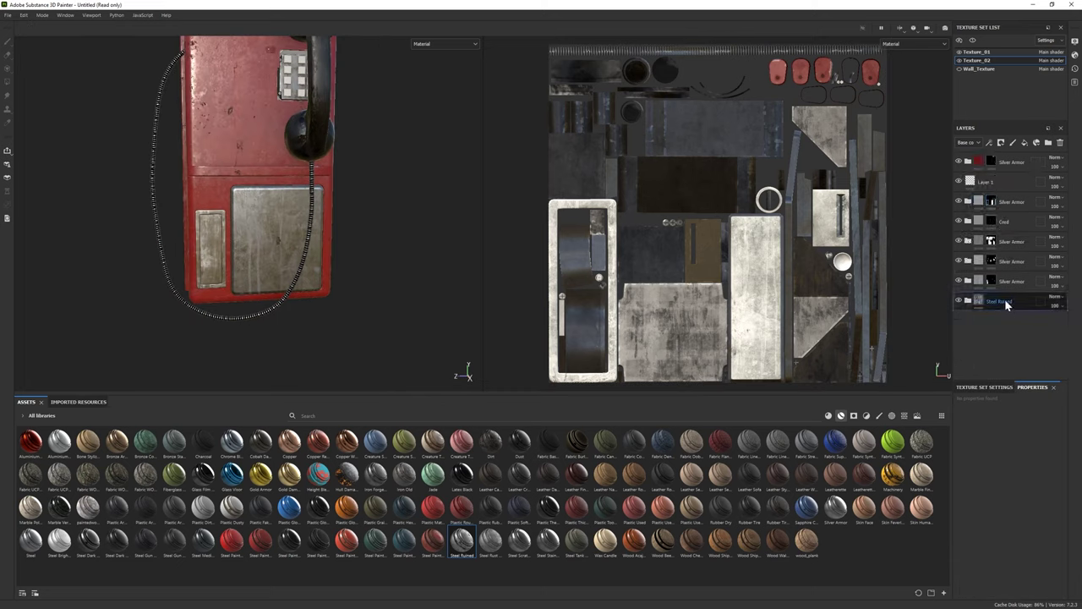
pyautogui.click(7, 82)
pyautogui.keyDown('alt'); pyautogui.moveTo(277, 241); pyautogui.dragTo(408, 321); pyautogui.keyUp('alt')
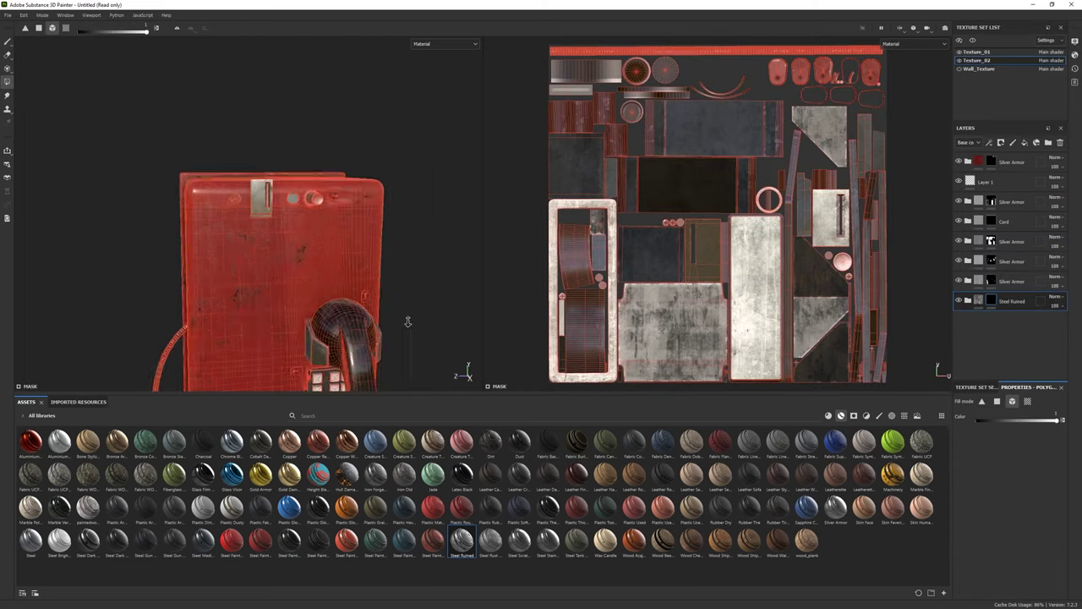
pyautogui.keyDown('alt'); pyautogui.moveTo(408, 321); pyautogui.dragTo(513, 376, button='right'); pyautogui.keyUp('alt')
pyautogui.press('f')
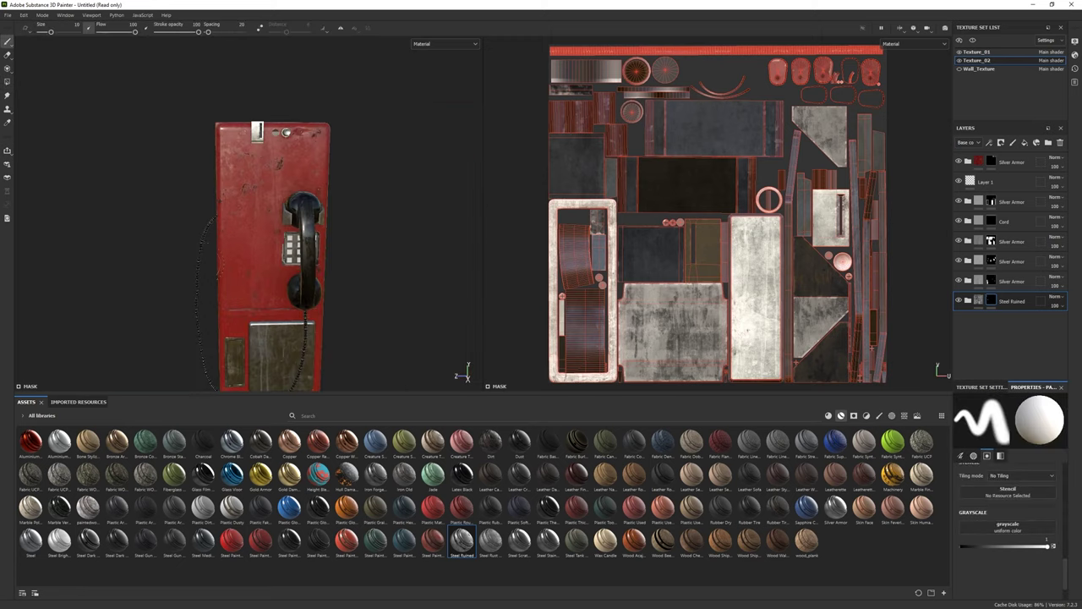
# Step: Polygon-fill chosen phone parts into the Steel Ruined mask, then return to the Paint brush
pyautogui.click(966, 306)
pyautogui.press('4')
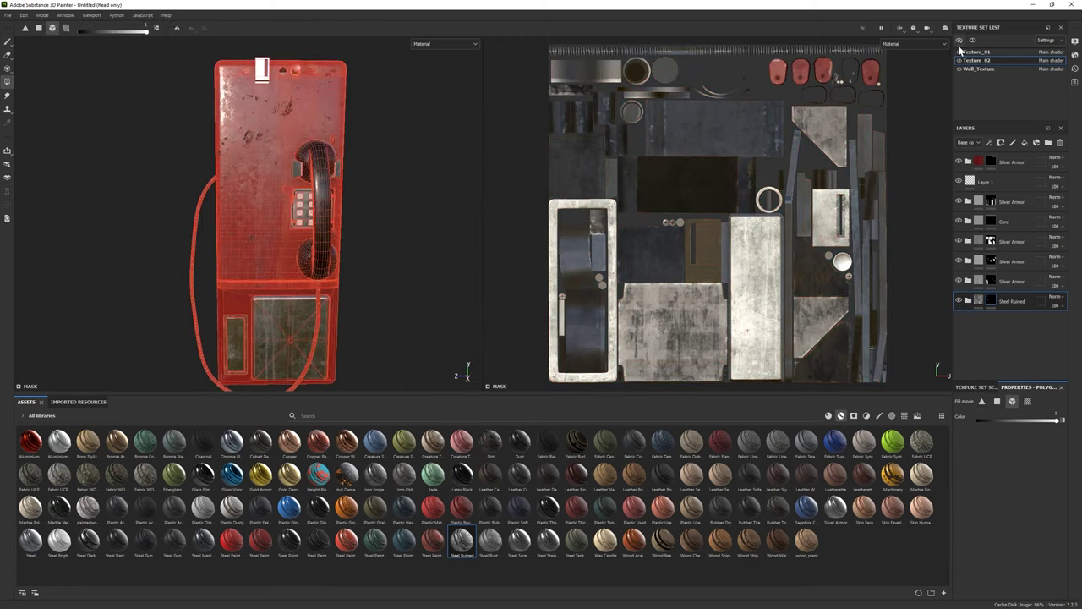
pyautogui.click(959, 52)
pyautogui.click(973, 40)
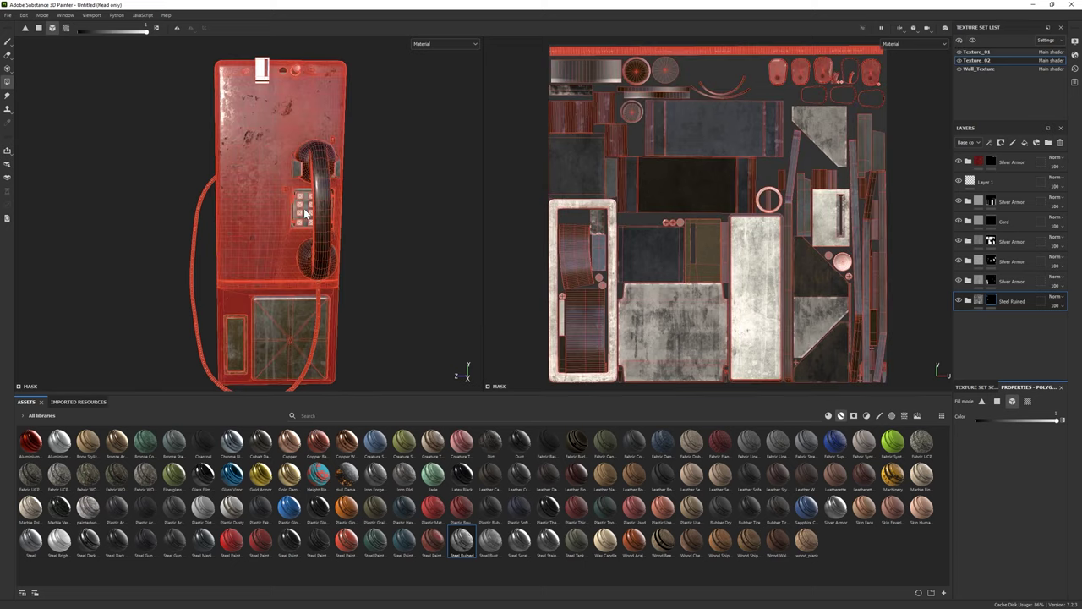
pyautogui.click(6, 41)
# Step: Add a new empty paint layer on top of the stack
pyautogui.moveTo(195, 245)
pyautogui.keyDown('alt'); pyautogui.mouseDown()
pyautogui.moveTo(247, 249)
pyautogui.moveTo(262, 237)
pyautogui.mouseUp(); pyautogui.keyUp('alt')
pyautogui.scroll(3, 271, 229)
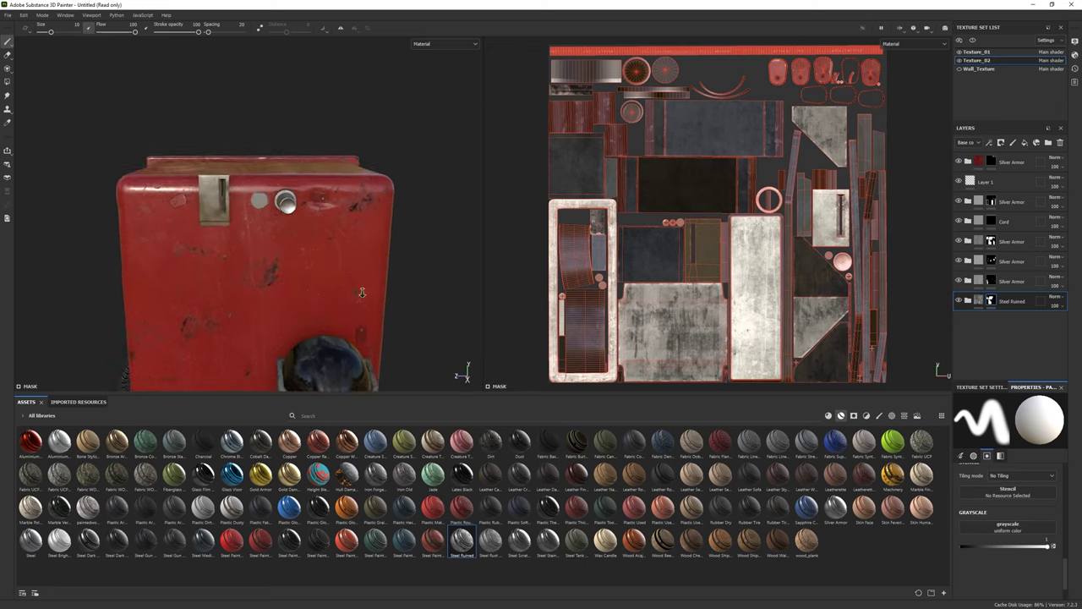
pyautogui.scroll(3, 280, 224)
pyautogui.click(999, 144)
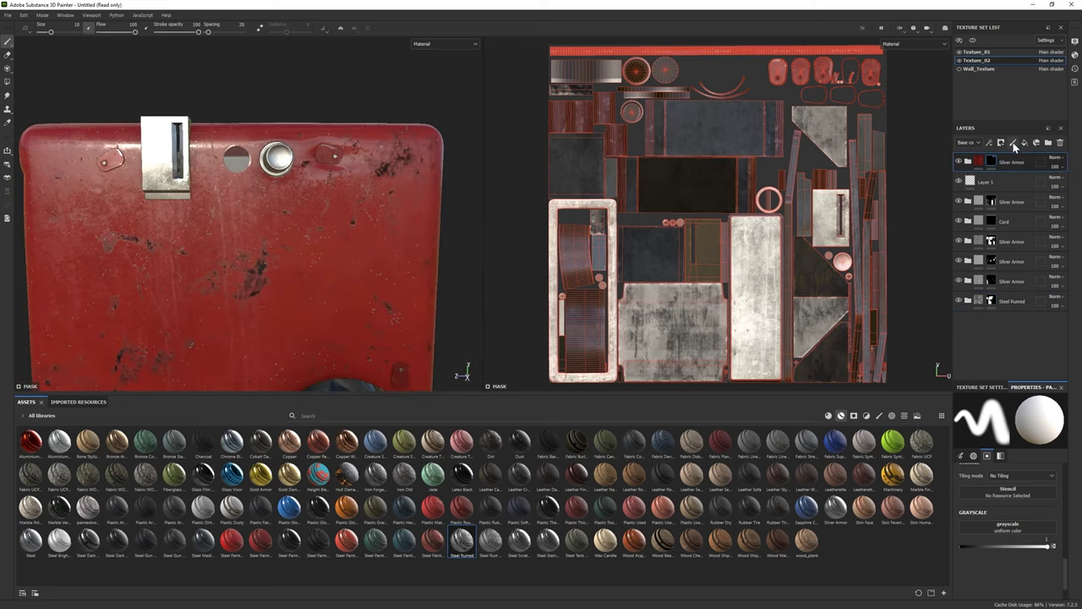
# Step: Load the Font alpha from the Alphas shelf and set its text to $
pyautogui.click(879, 417)
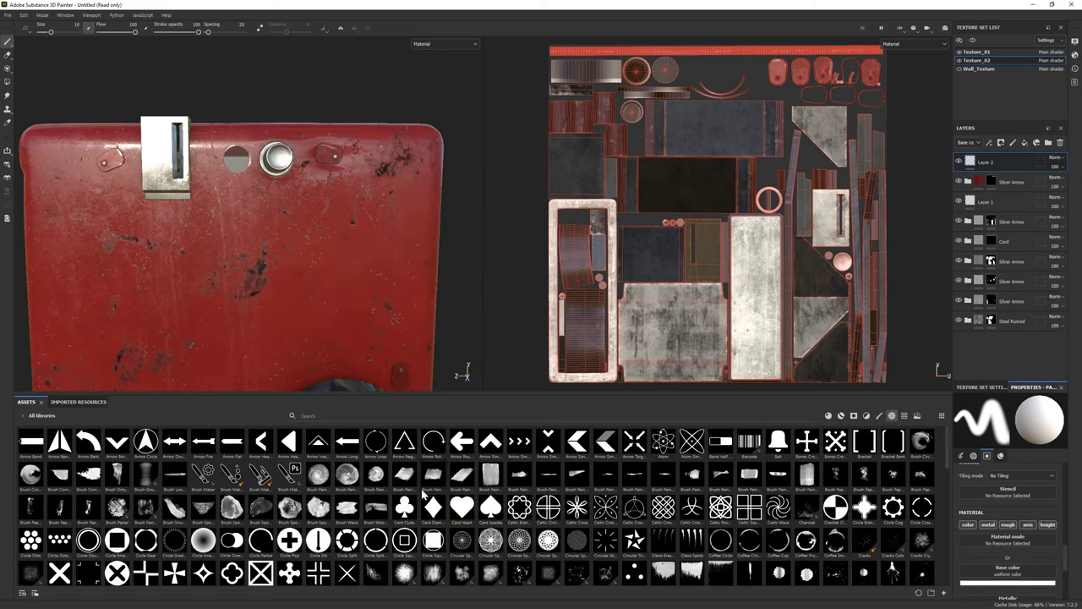
pyautogui.scroll(-10, 422, 494)
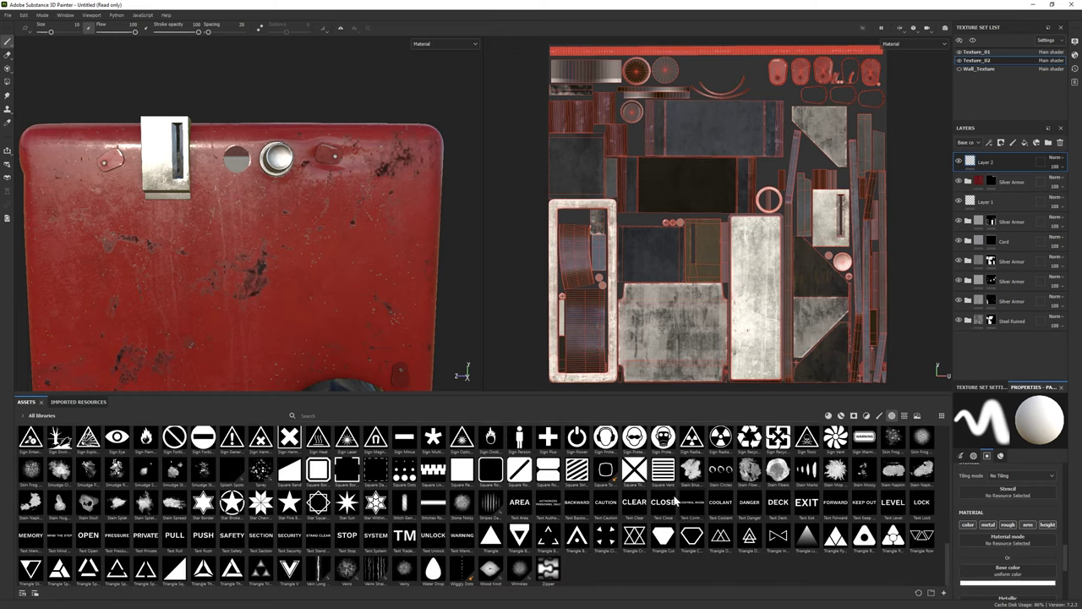
pyautogui.write('S')
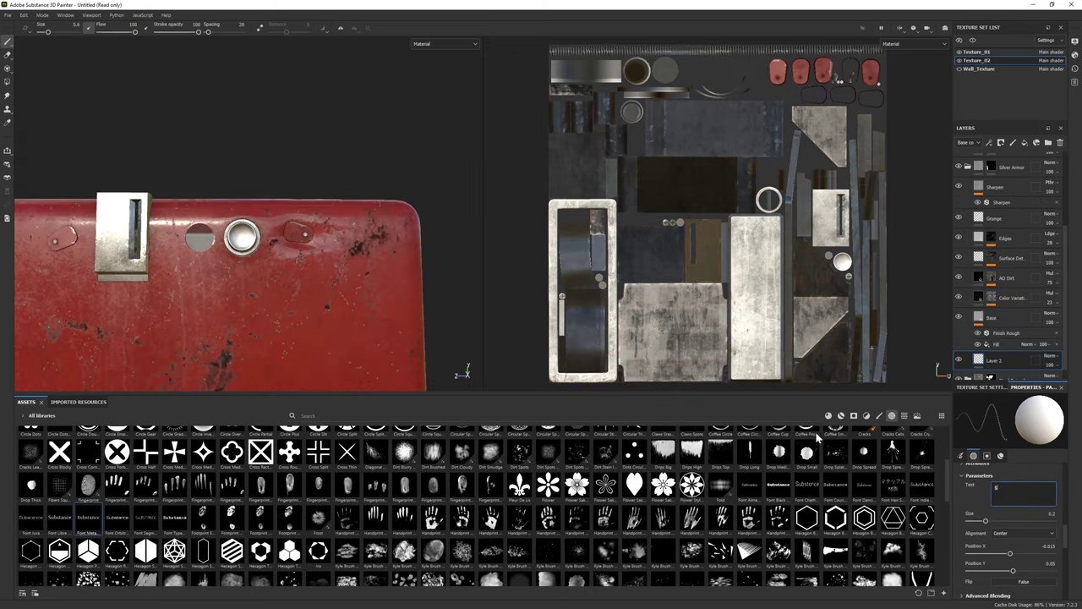
pyautogui.scroll(-2, 241, 237)
pyautogui.scroll(-3, 251, 216)
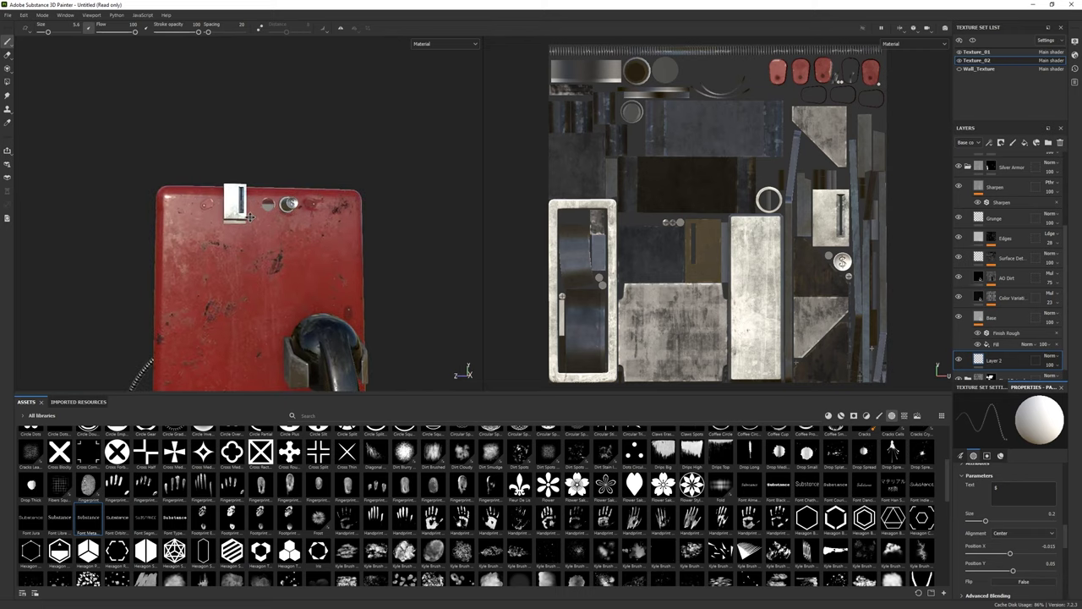
pyautogui.scroll(3, 258, 230)
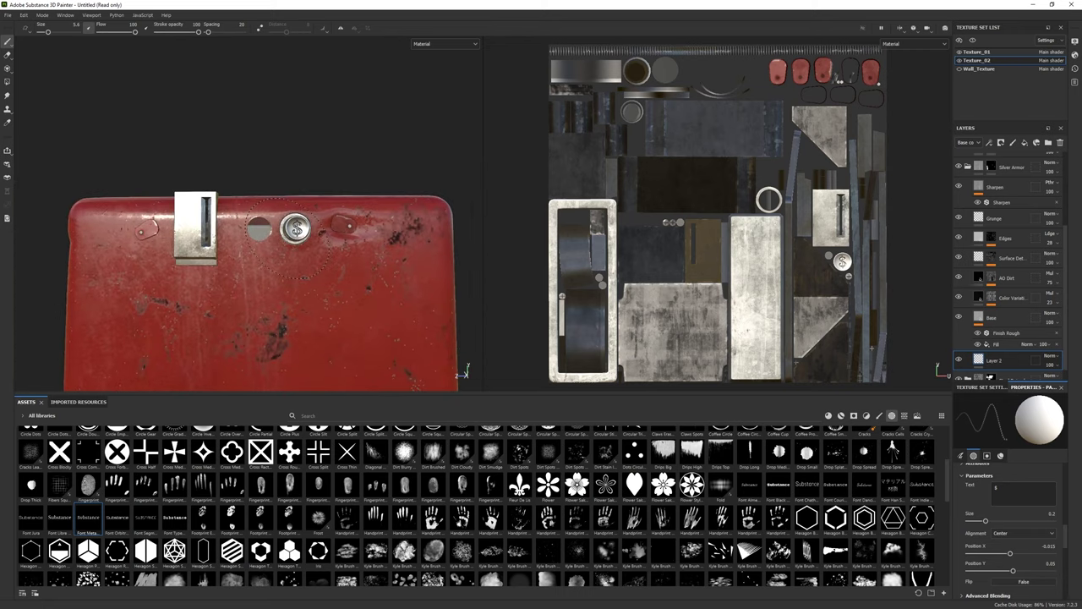
pyautogui.click(59, 520)
pyautogui.write('S')
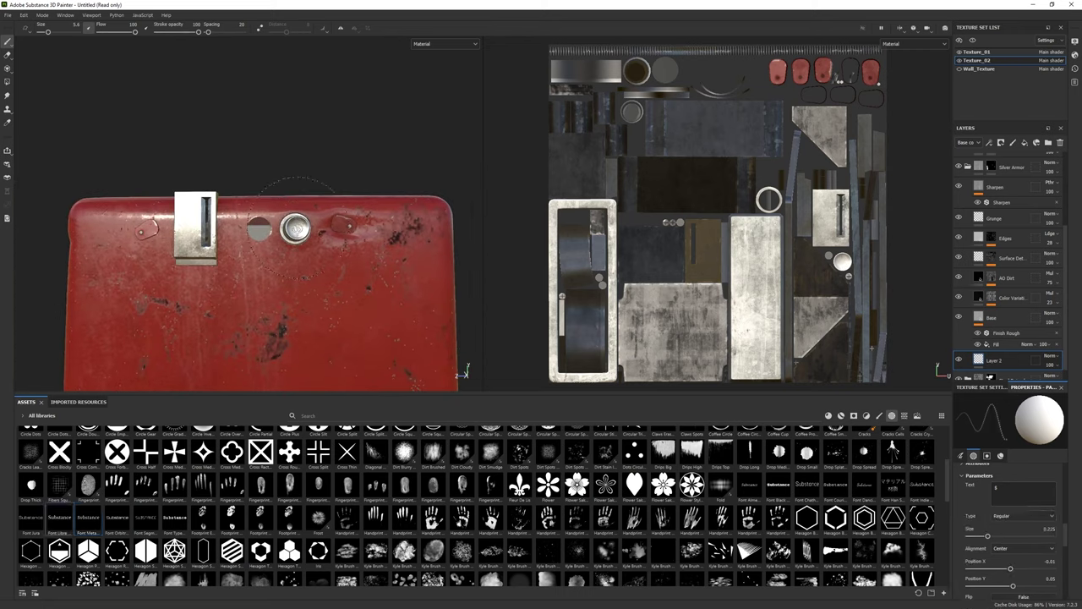
# Step: Stamp the $ symbol onto the coin at the top of the payphone
pyautogui.moveTo(300, 239); pyautogui.dragTo(247, 217, button='middle')
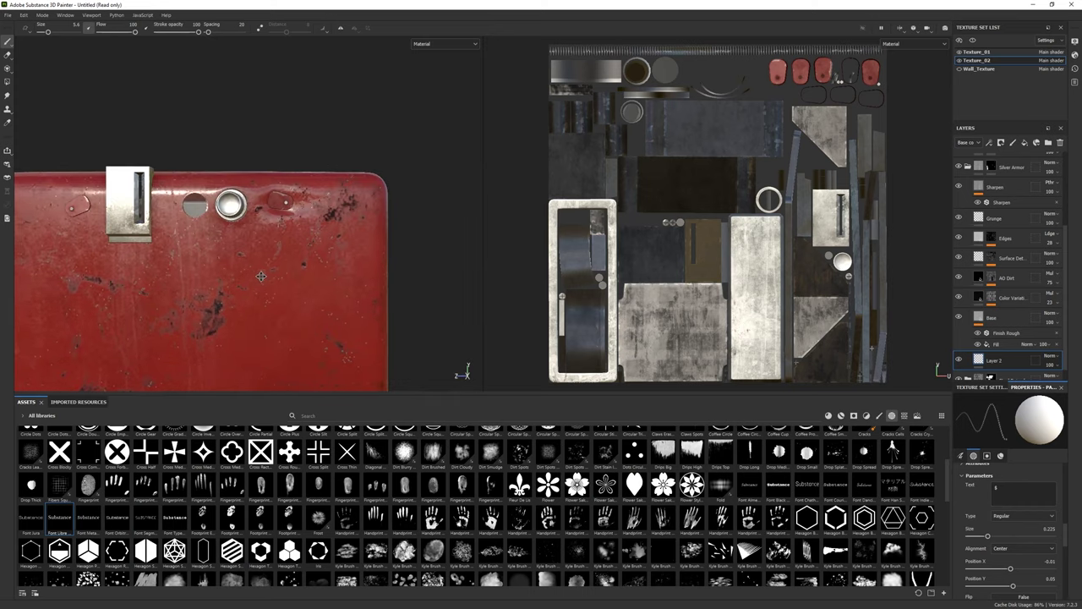
pyautogui.scroll(3, 729, 222)
pyautogui.scroll(2, 746, 208)
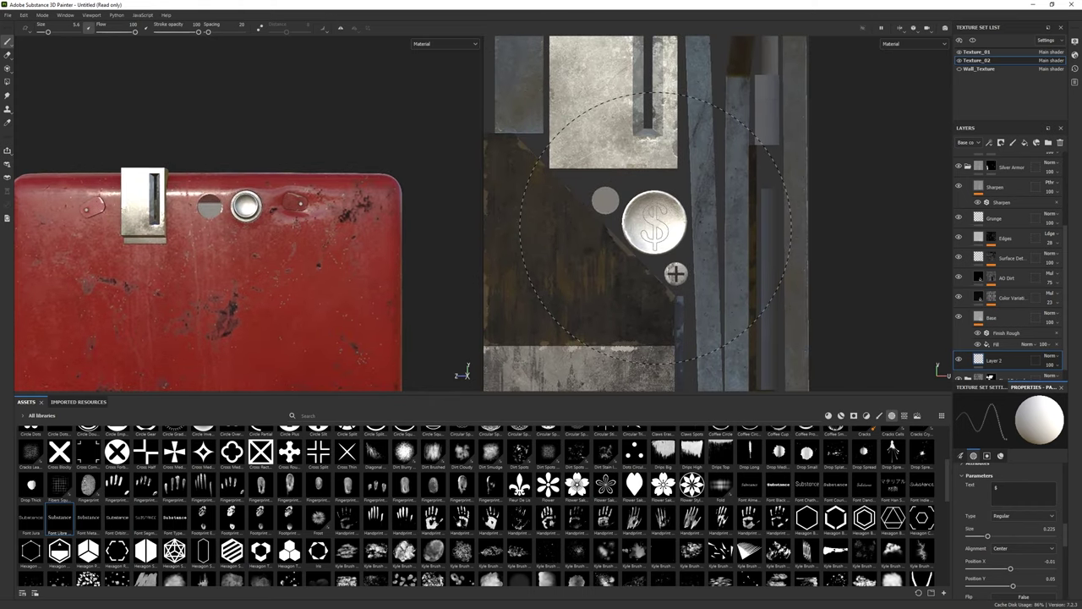
pyautogui.scroll(2, 254, 199)
pyautogui.scroll(1, 254, 214)
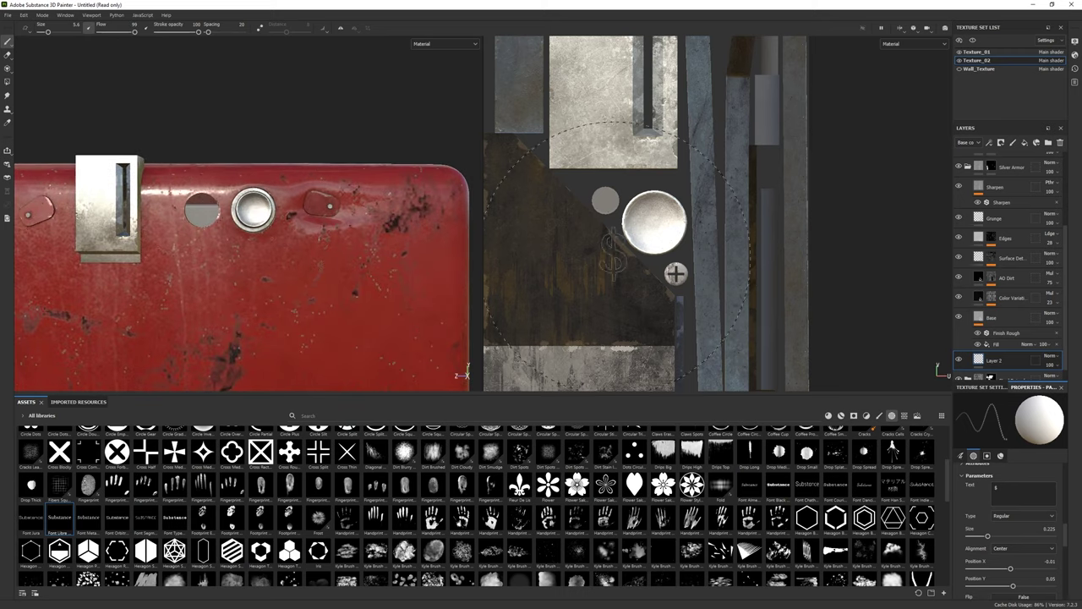
pyautogui.scroll(-2, 254, 212)
pyautogui.keyDown('alt'); pyautogui.moveTo(254, 254); pyautogui.dragTo(219, 237); pyautogui.keyUp('alt')
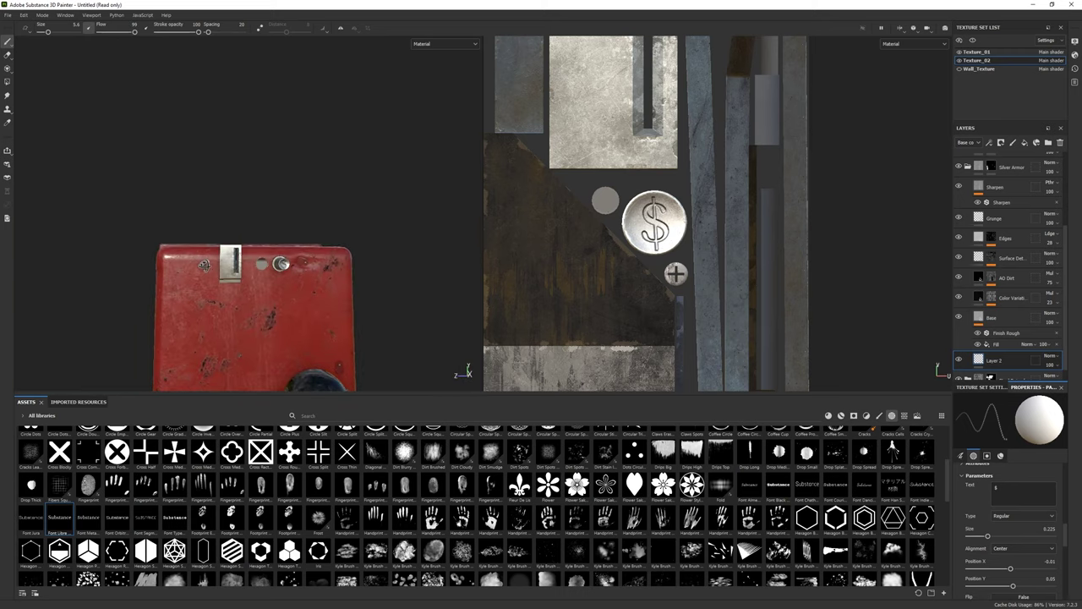
pyautogui.scroll(2, 219, 237)
pyautogui.scroll(3, 207, 291)
pyautogui.keyDown('alt'); pyautogui.moveTo(233, 224); pyautogui.dragTo(253, 216, button='middle'); pyautogui.keyUp('alt')
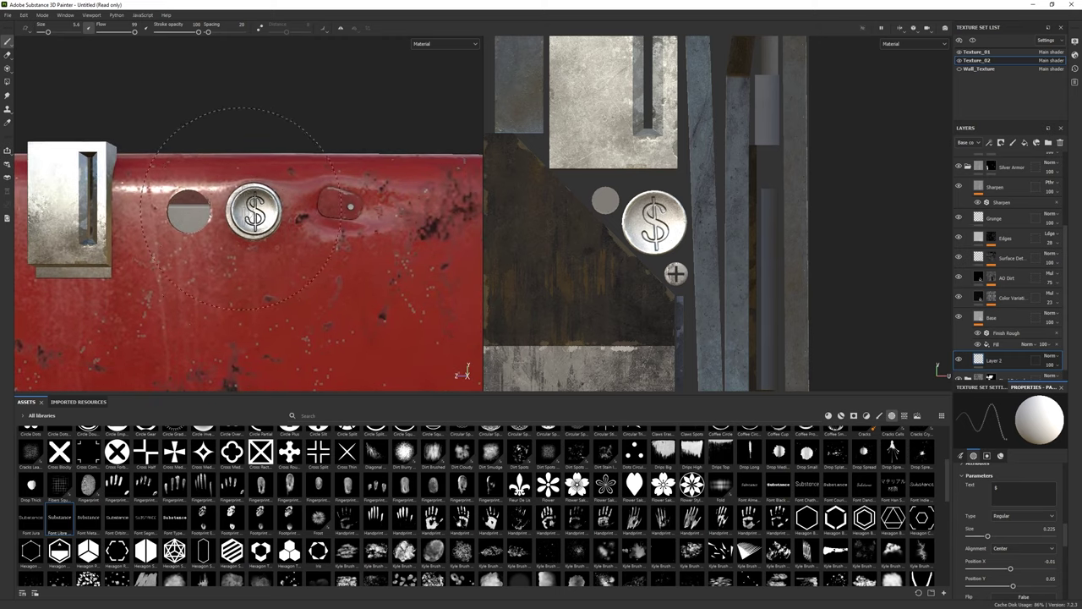
pyautogui.click(254, 216)
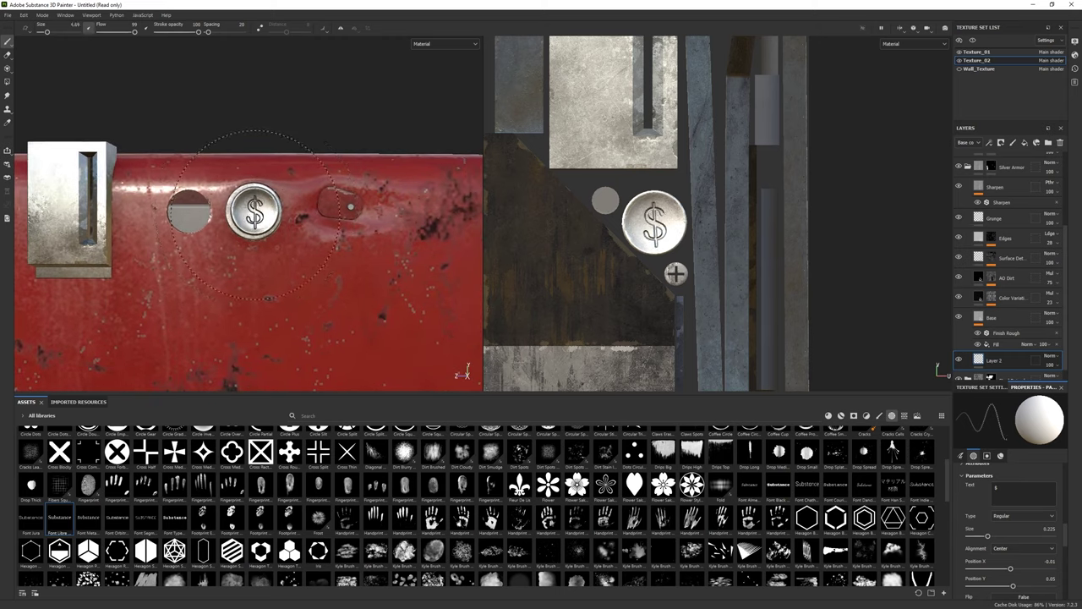
# Step: Zoom and pan the UV view to reveal more islands
pyautogui.scroll(-3, 254, 216)
pyautogui.scroll(2, 309, 237)
pyautogui.scroll(-3, 309, 237)
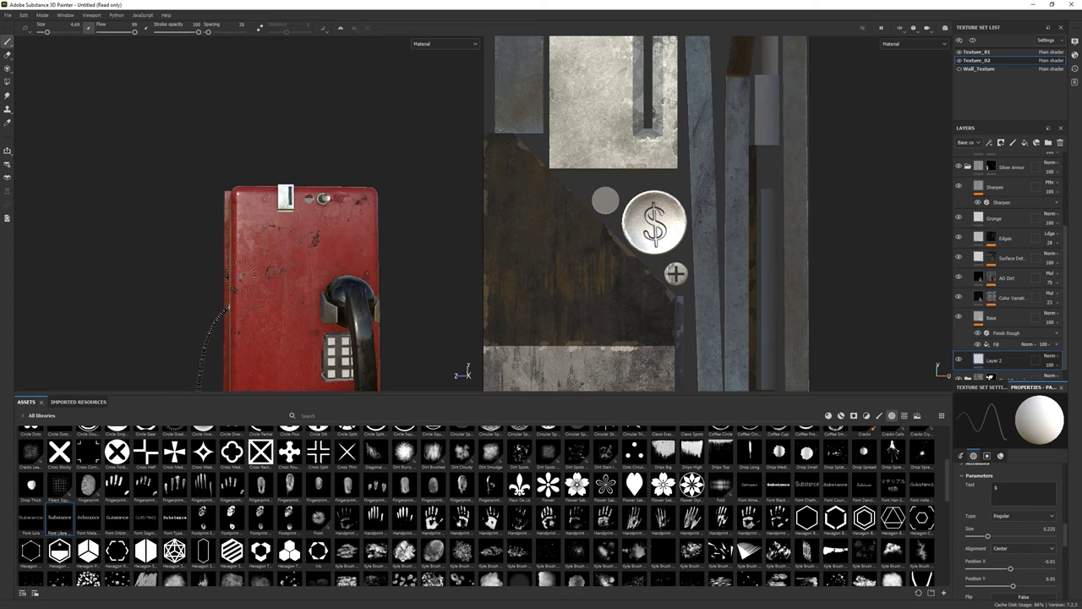
pyautogui.scroll(3, 309, 237)
pyautogui.scroll(-2, 607, 288)
pyautogui.moveTo(606, 287); pyautogui.dragTo(712, 312, button='middle')
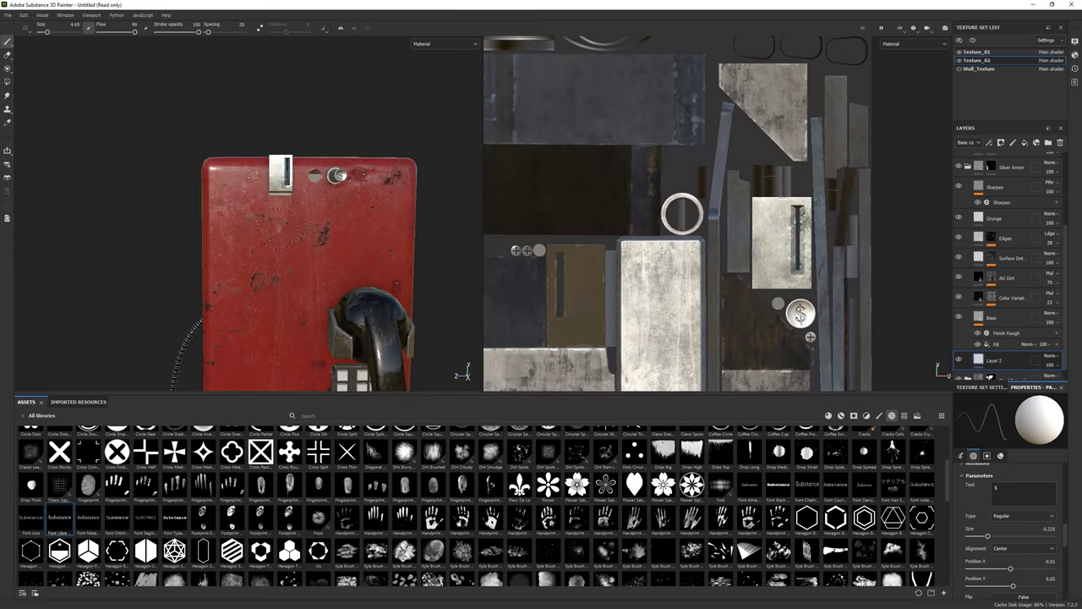
pyautogui.scroll(1, 303, 222)
pyautogui.scroll(2, 303, 223)
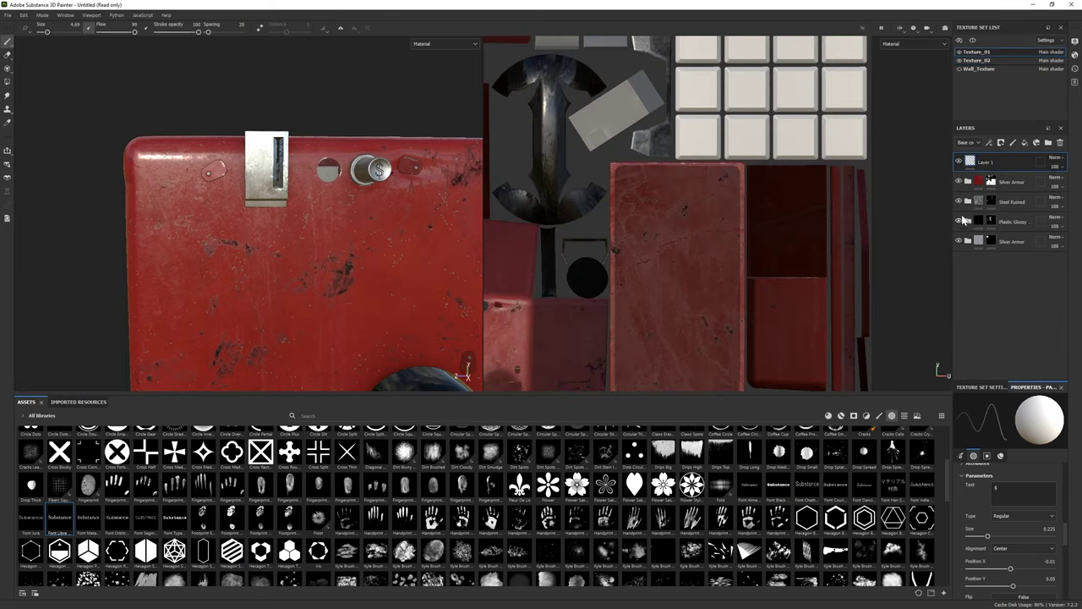
# Step: Try Steel Rust, Steel and Silver Armor as trial layers, then delete the trial layer
pyautogui.click(841, 415)
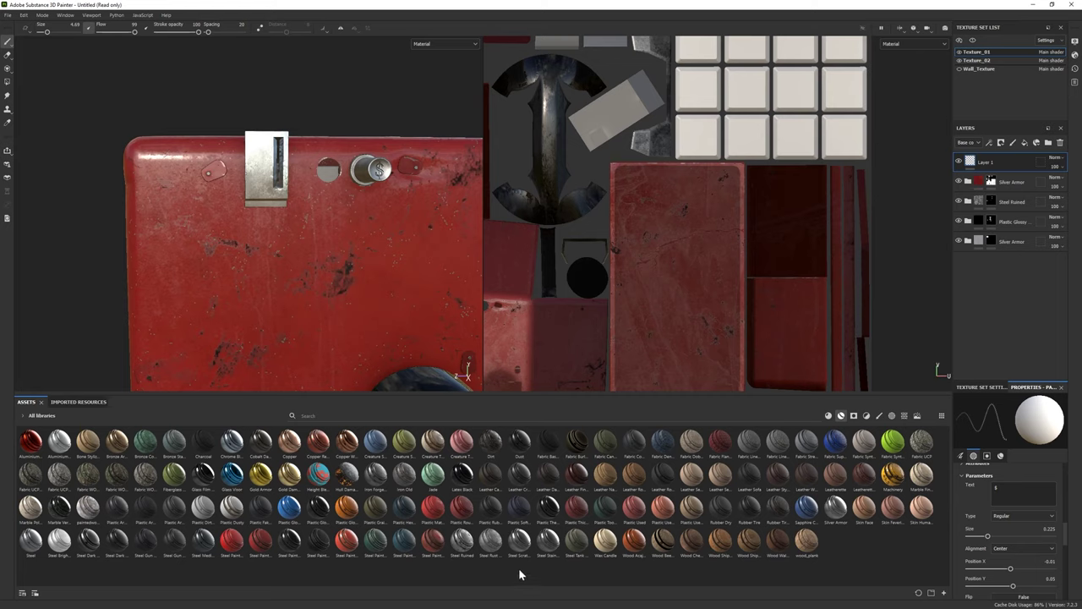
pyautogui.moveTo(490, 539); pyautogui.dragTo(1013, 269)
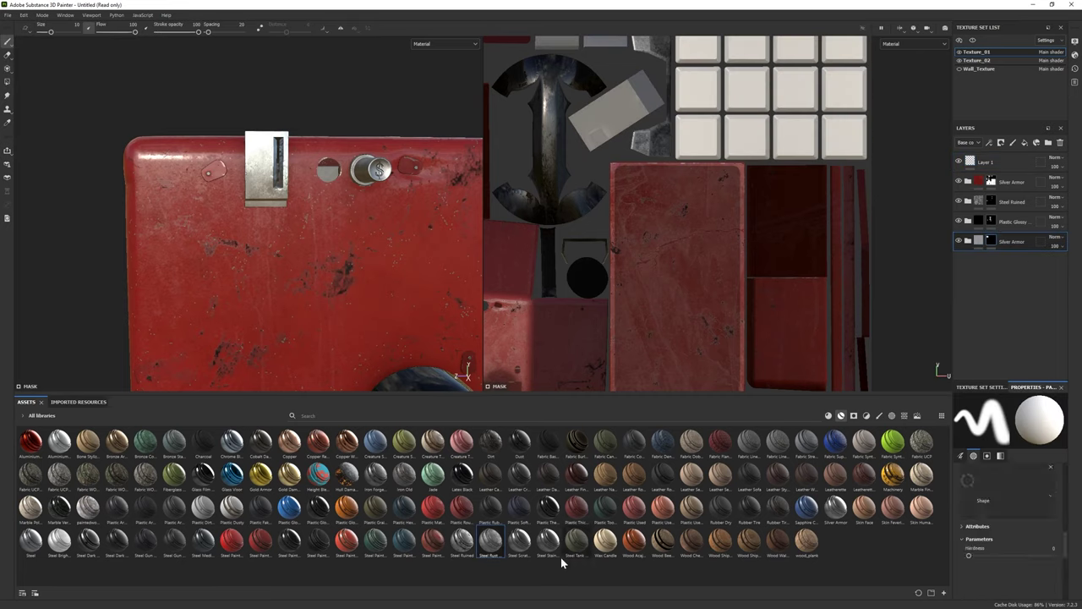
pyautogui.moveTo(31, 538); pyautogui.dragTo(1001, 289)
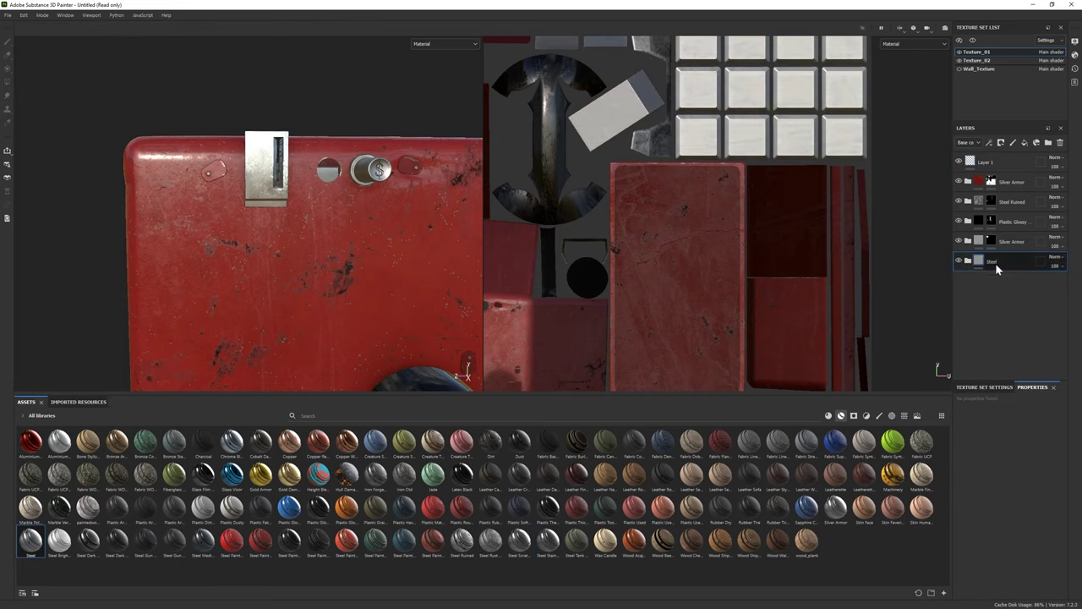
pyautogui.moveTo(836, 507); pyautogui.dragTo(1014, 264)
pyautogui.press('Delete')
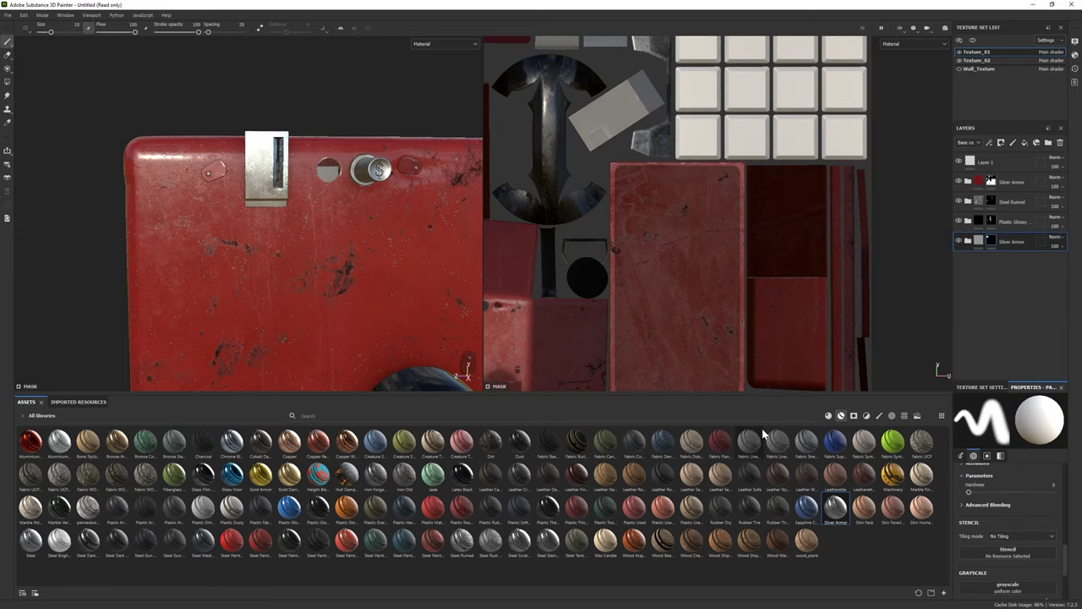
# Step: Add a Steel Rough fill layer with adjusted UV scale and a black mask
pyautogui.moveTo(463, 553); pyautogui.dragTo(1007, 252)
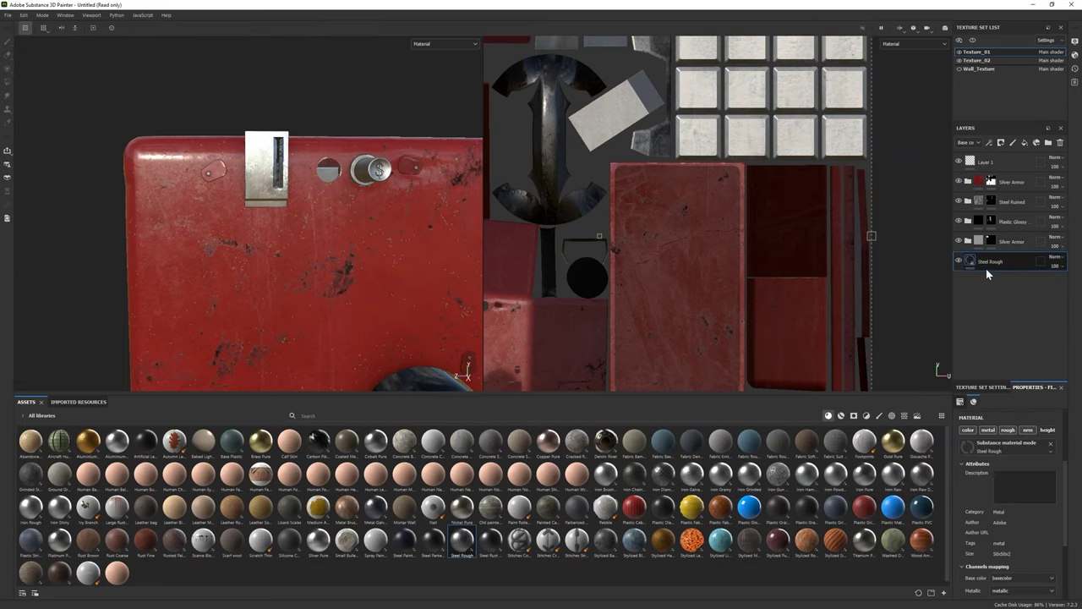
pyautogui.moveTo(1000, 487); pyautogui.dragTo(995, 487)
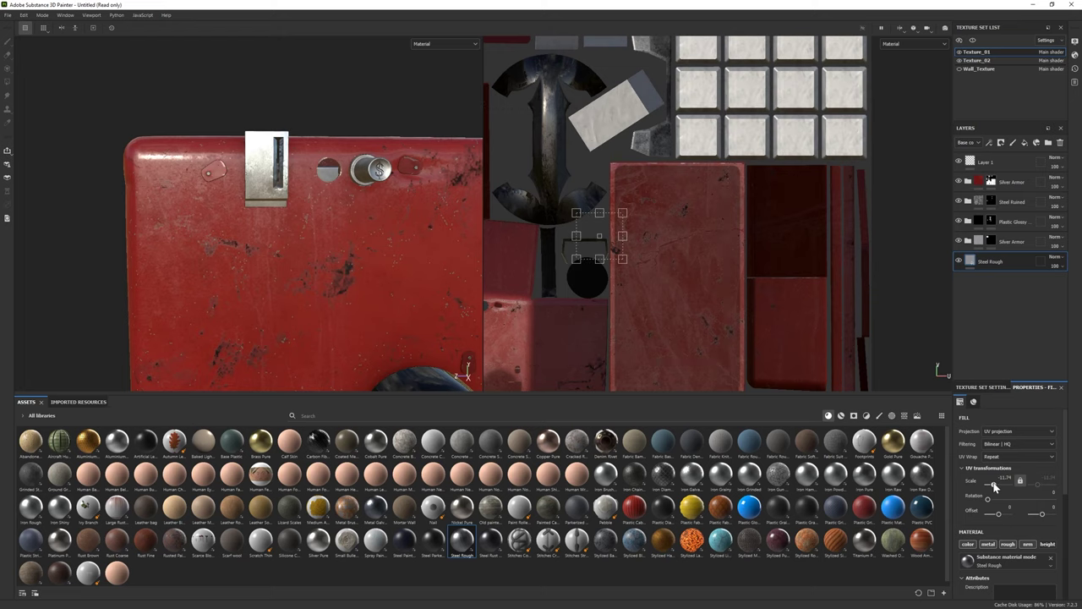
pyautogui.rightClick(1020, 256)
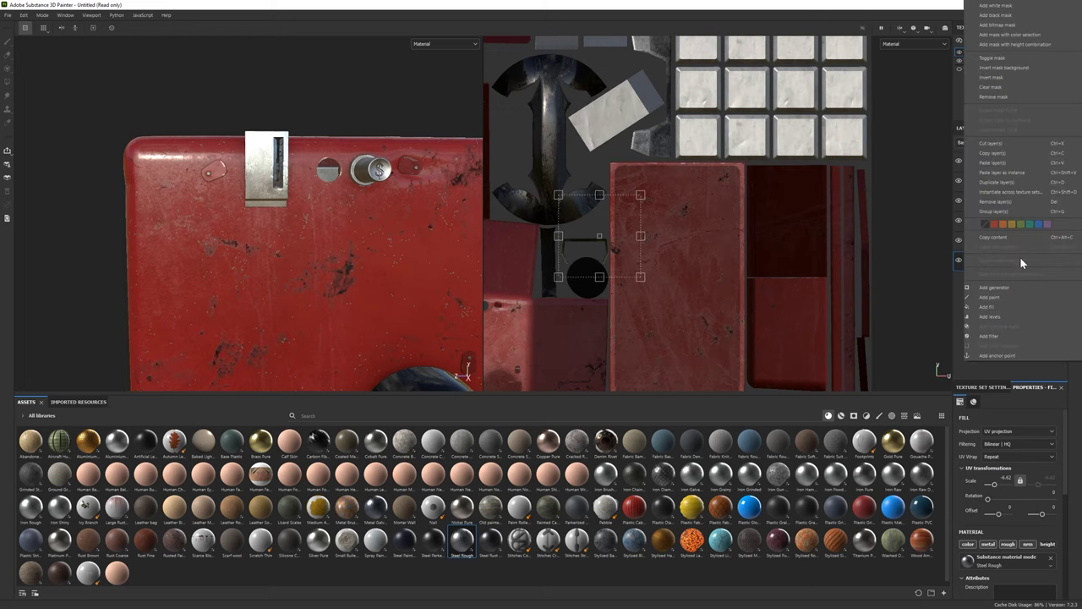
pyautogui.click(1007, 18)
pyautogui.press('p')
# Step: Set Steel Rough's steel roughness to about 0.55 and normal intensity to 2.32
pyautogui.click(970, 260)
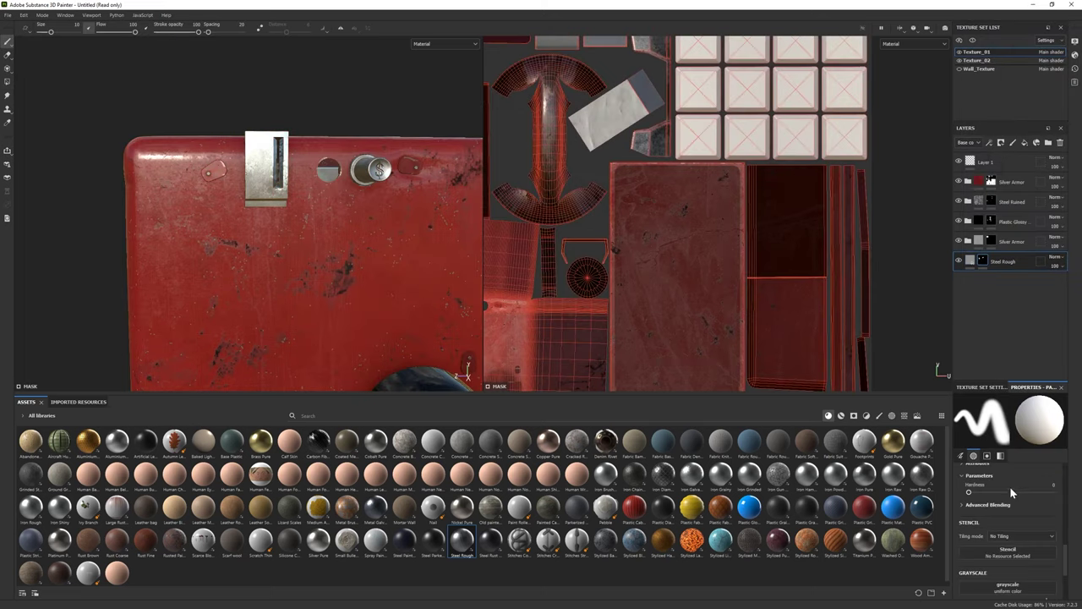
pyautogui.scroll(-3, 1015, 507)
pyautogui.scroll(-3, 1022, 558)
pyautogui.moveTo(1022, 571); pyautogui.dragTo(1024, 559)
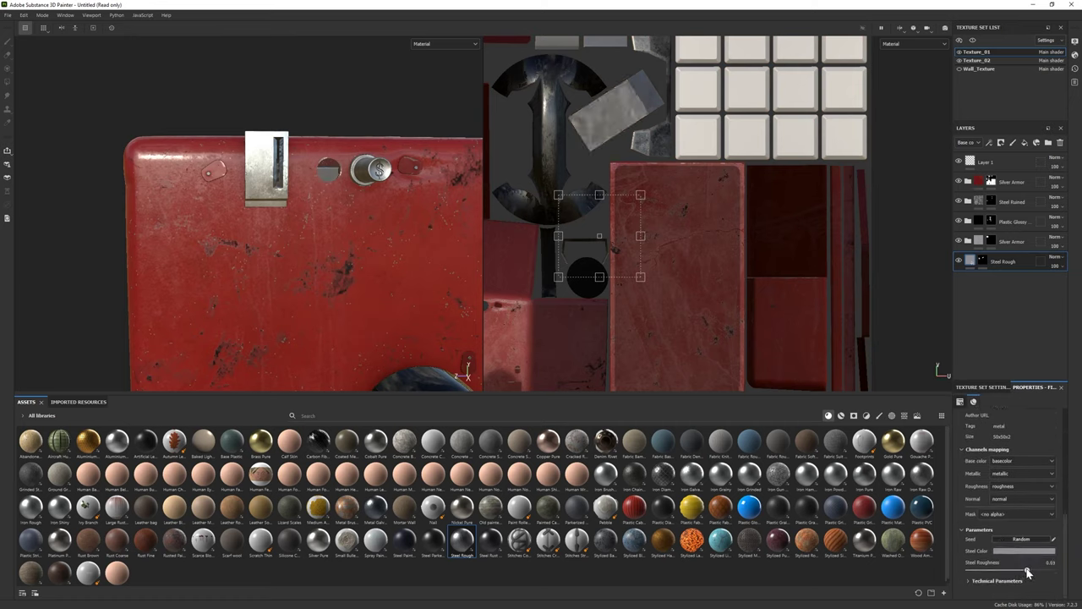
pyautogui.scroll(-1, 1000, 587)
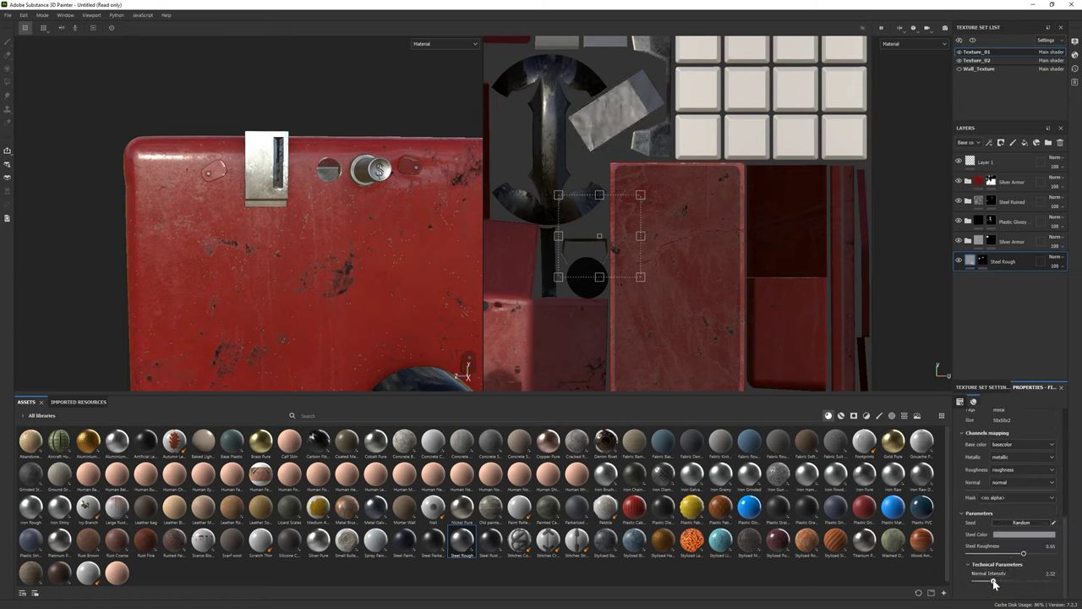
pyautogui.moveTo(160, 257)
pyautogui.keyDown('alt'); pyautogui.mouseDown(button='right')
pyautogui.moveTo(216, 212)
pyautogui.moveTo(275, 204)
pyautogui.moveTo(285, 154)
pyautogui.mouseUp(button='right'); pyautogui.keyUp('alt')
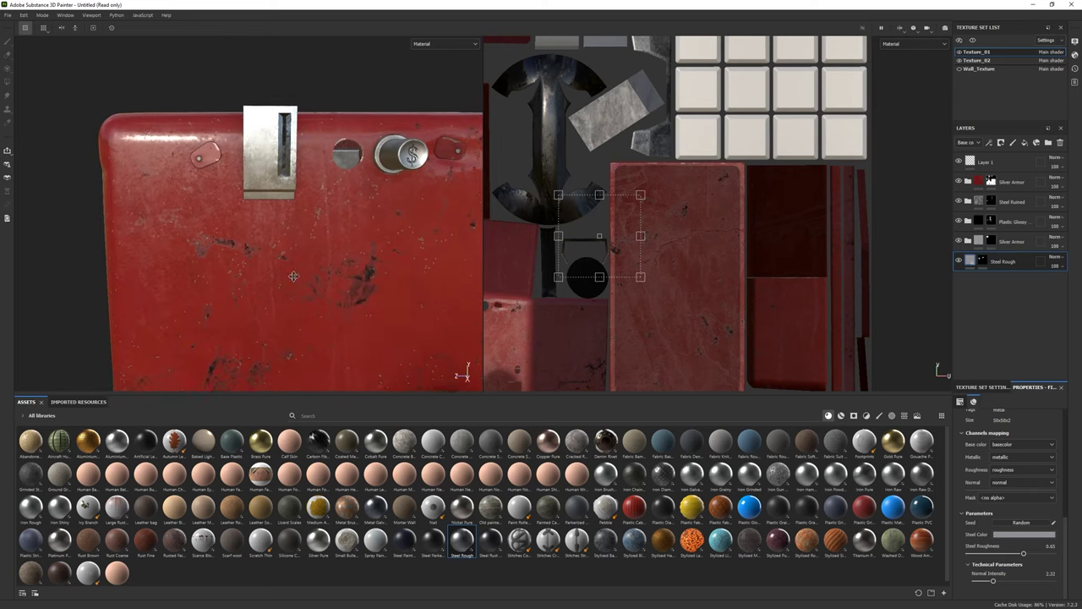
# Step: Review the brush's text stamp and channel settings, then select Layer 2 in Texture_02
pyautogui.press('1')
pyautogui.click(974, 456)
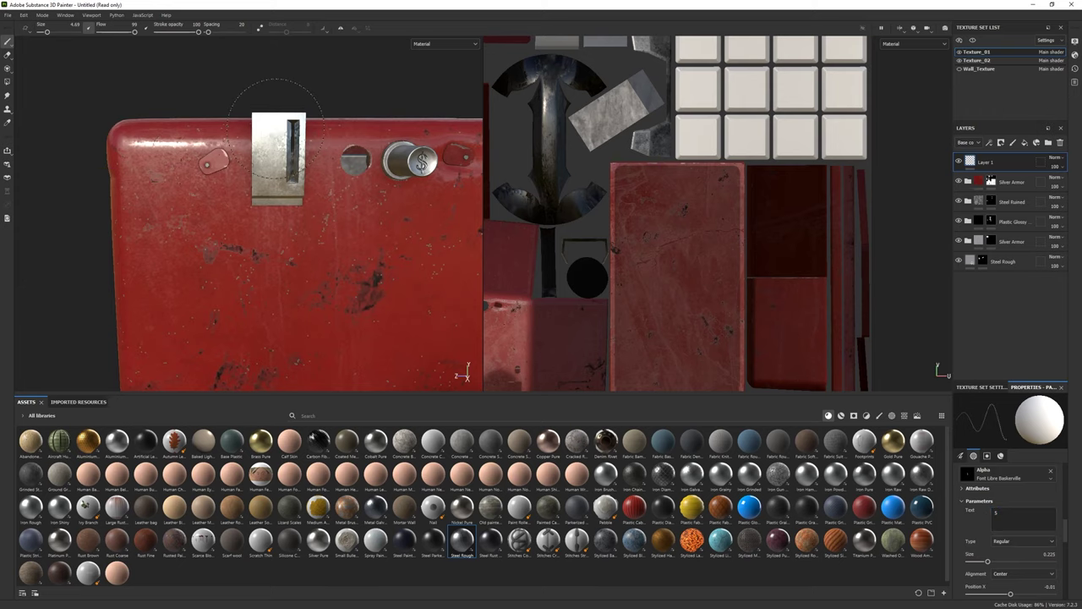
pyautogui.click(1001, 455)
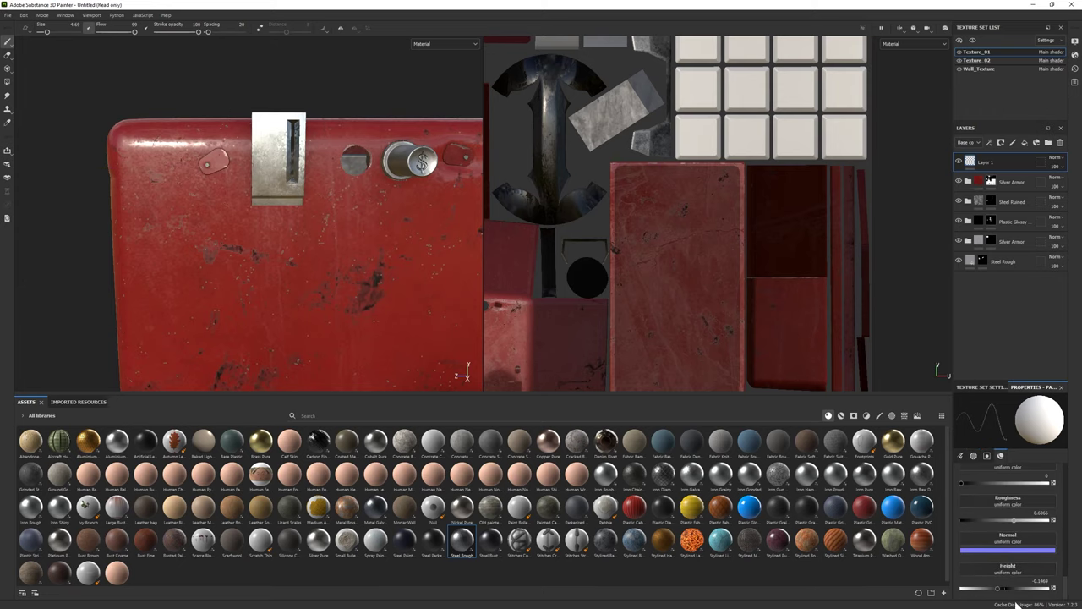
pyautogui.click(991, 62)
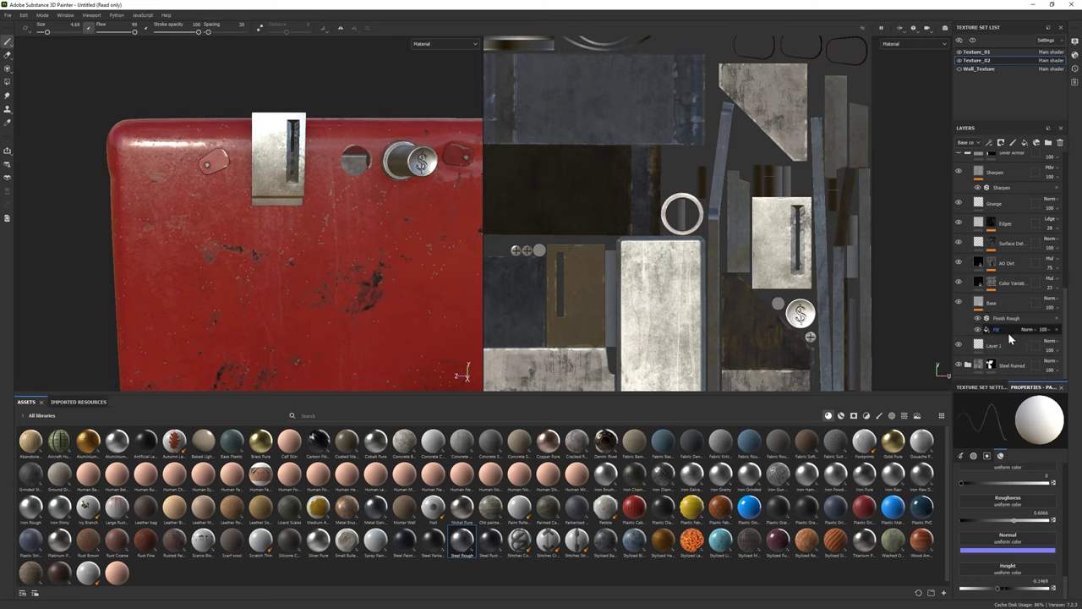
pyautogui.click(968, 346)
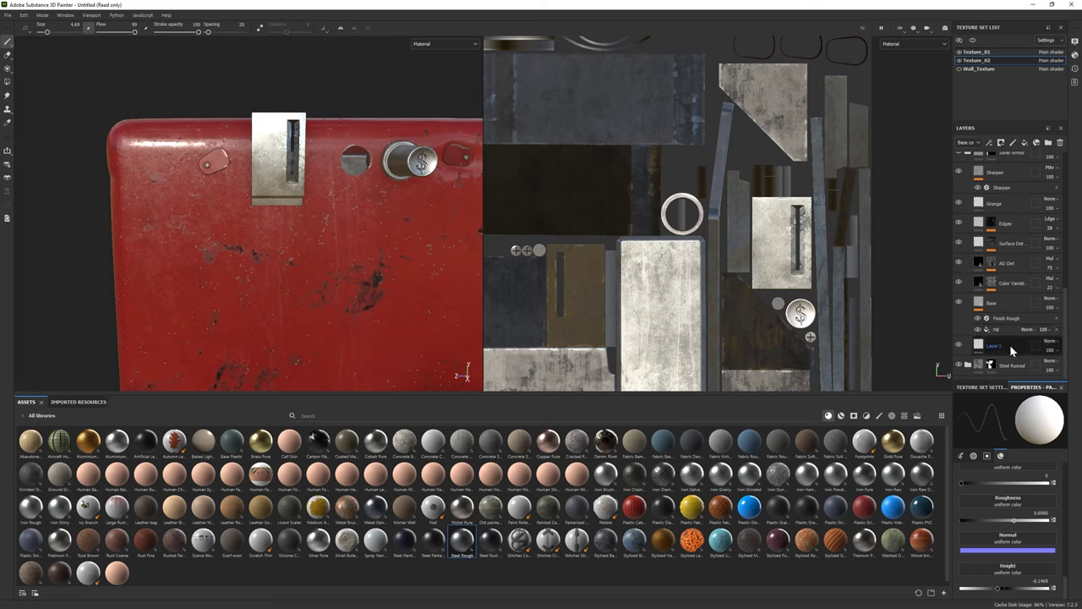
# Step: Test a 5 stamp, undo it, and move Layer 2 below the Base group
pyautogui.click(276, 129)
pyautogui.hotkey('ctrl', 'z')
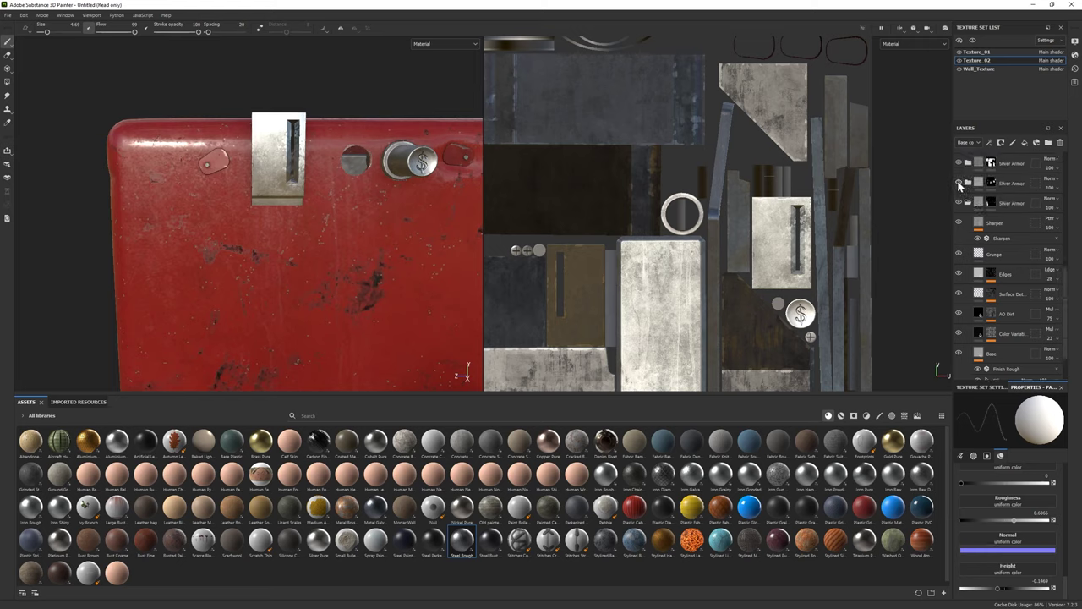
pyautogui.doubleClick(1000, 346)
pyautogui.hotkey('ctrl', 'y')
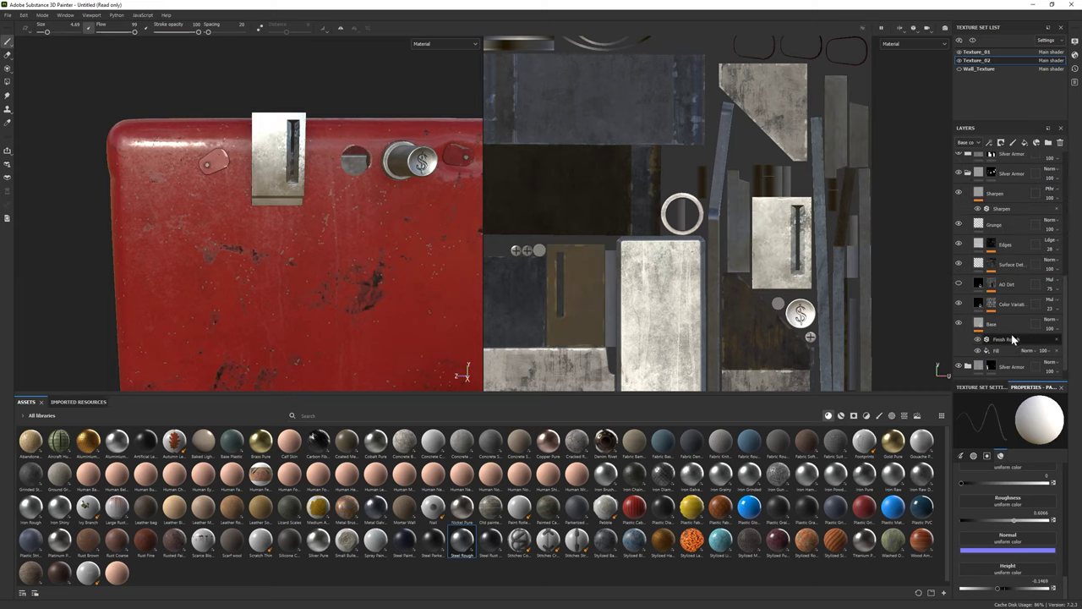
pyautogui.hotkey('ctrl', 'y')
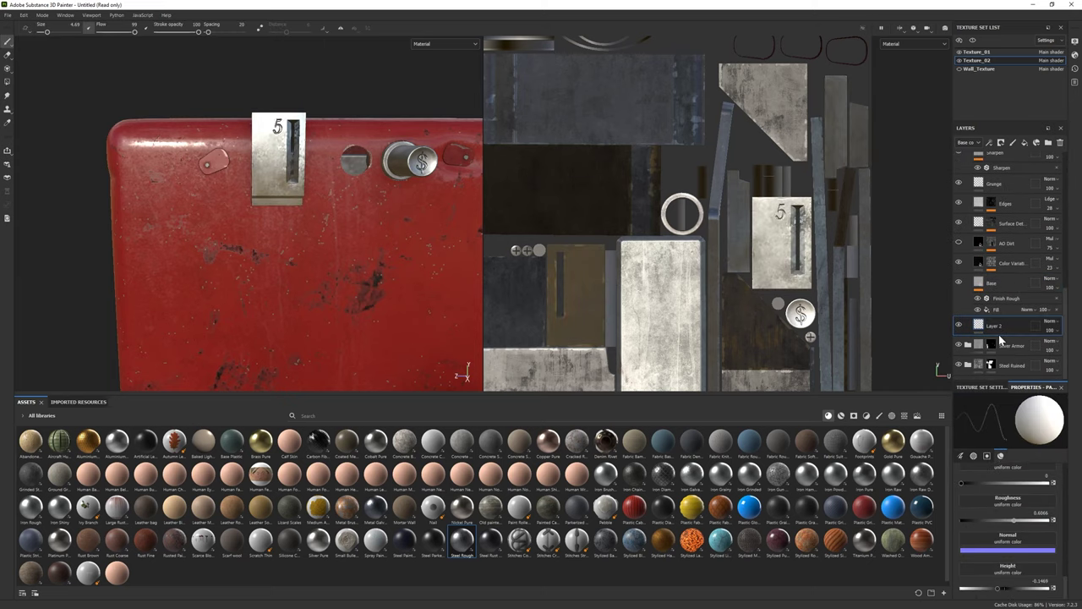
pyautogui.hotkey('ctrl', 'z')
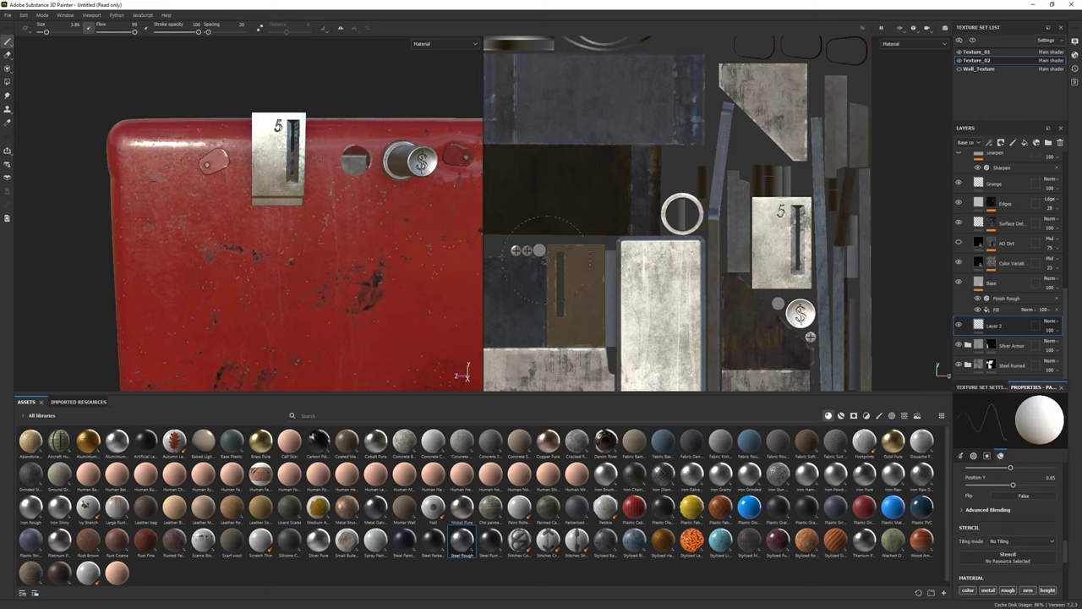
pyautogui.hotkey('ctrl', 'z')
pyautogui.scroll(-5, 1006, 541)
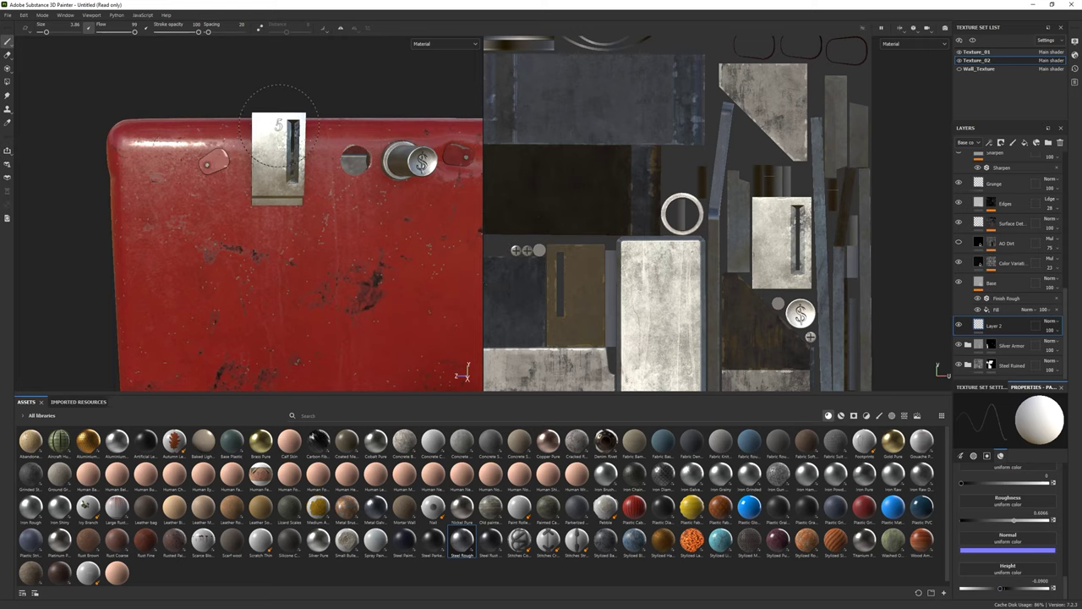
# Step: Stamp 5, 10 and 25 down the coin-slot plate
pyautogui.click(283, 114)
pyautogui.scroll(5, 1011, 524)
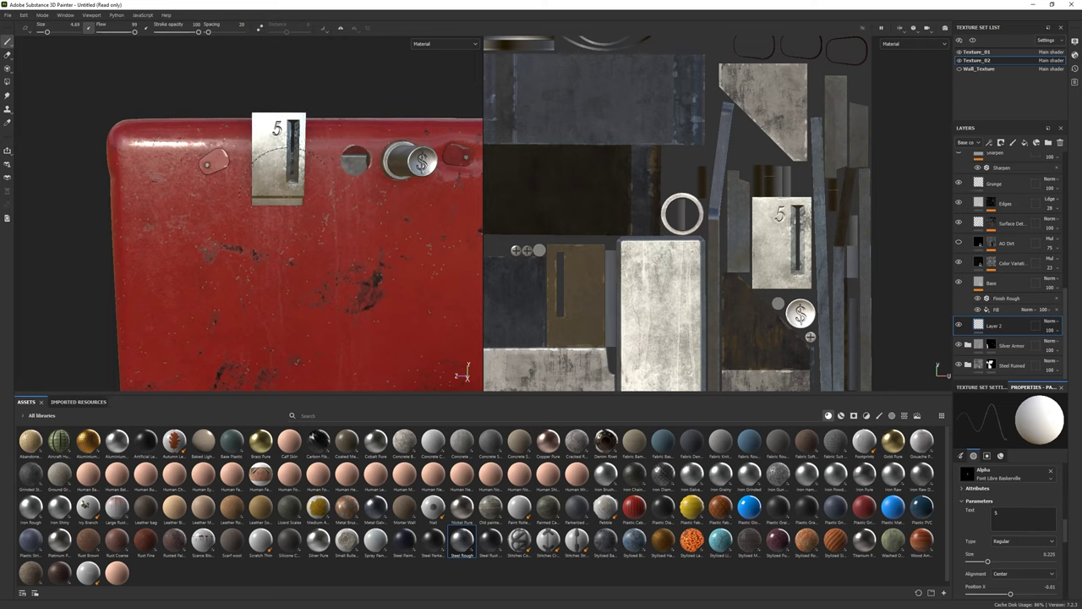
pyautogui.write('10')
pyautogui.press('Return')
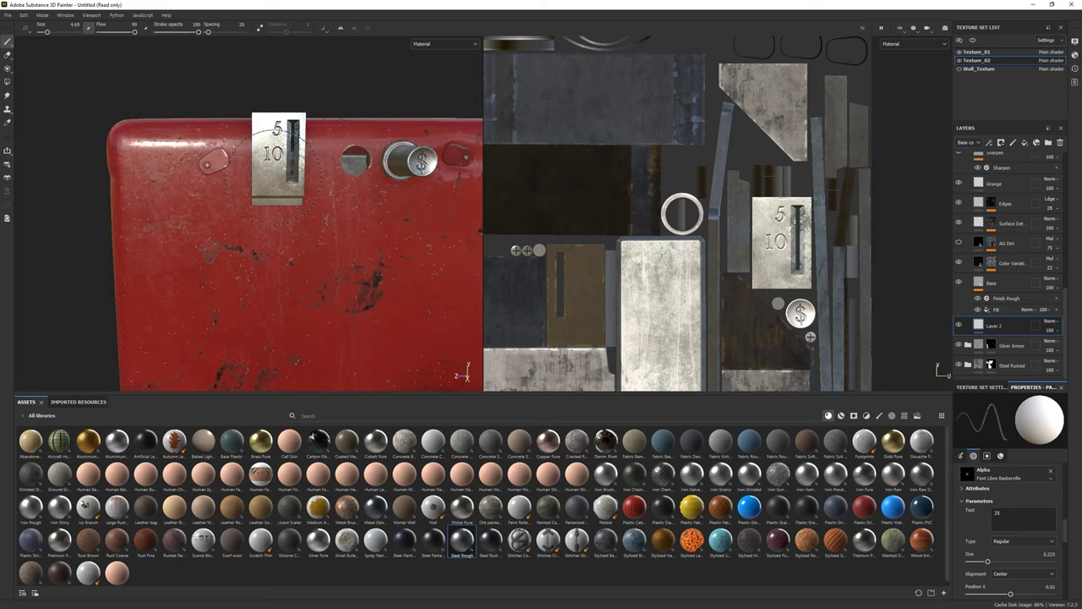
pyautogui.click(273, 175)
# Step: Adjust the stamp text value and bring the coin-slot plate into close view
pyautogui.scroll(-5, 319, 265)
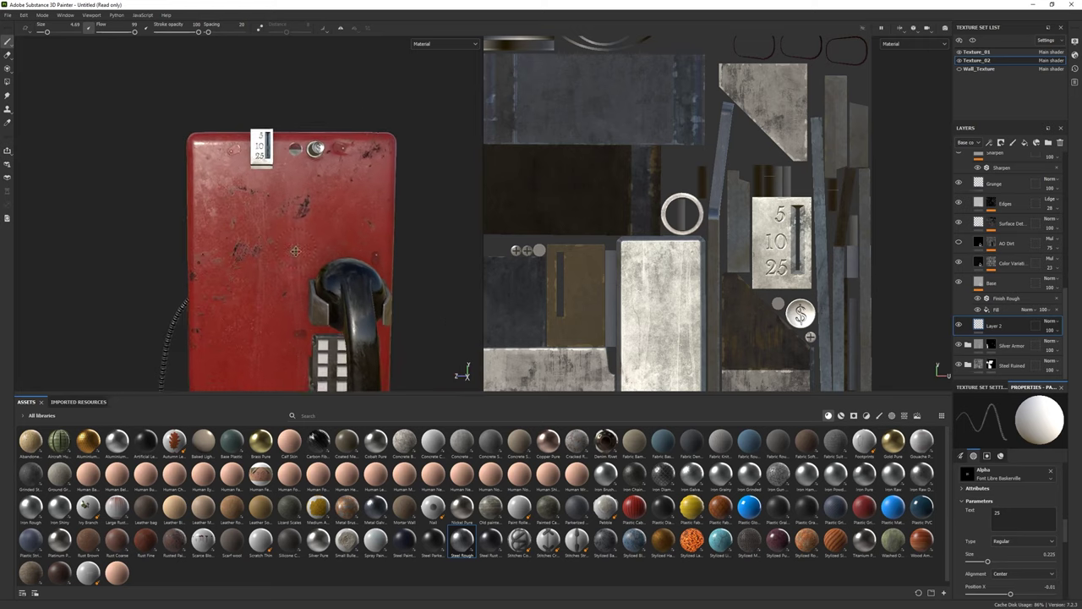
pyautogui.hotkey('ctrl', 'z')
pyautogui.hotkey('ctrl', 'z')
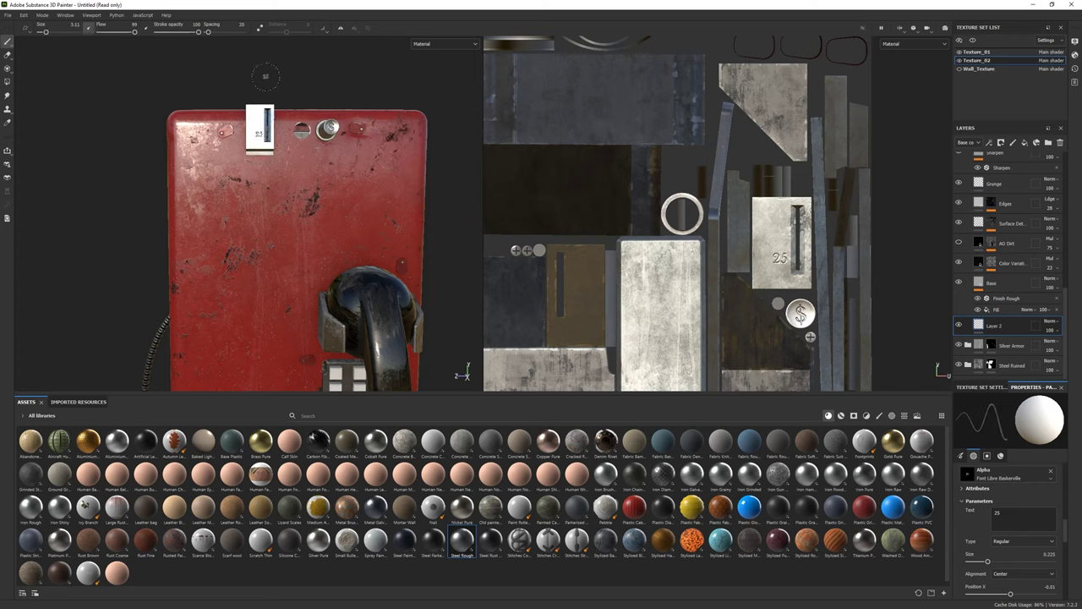
pyautogui.click(981, 518)
pyautogui.moveTo(356, 195)
pyautogui.keyDown('alt'); pyautogui.mouseDown(button='right')
pyautogui.moveTo(244, 161)
pyautogui.moveTo(592, 279)
pyautogui.mouseUp(button='right'); pyautogui.keyUp('alt')
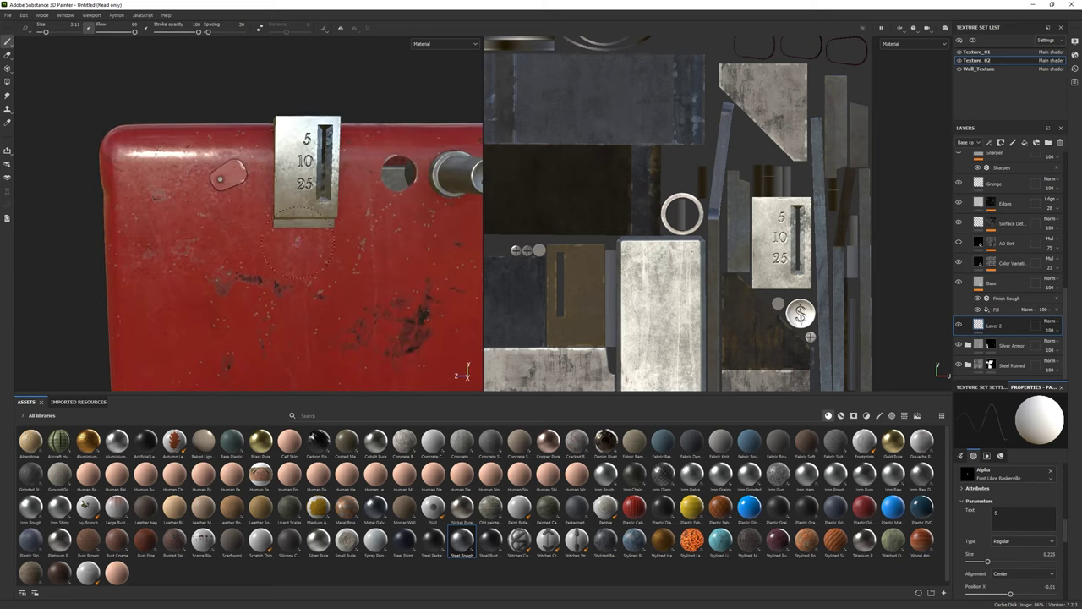
# Step: Add Layer 3 and set up an enlarged eraser with the Dirt 3 alpha
pyautogui.click(1025, 142)
pyautogui.press('2')
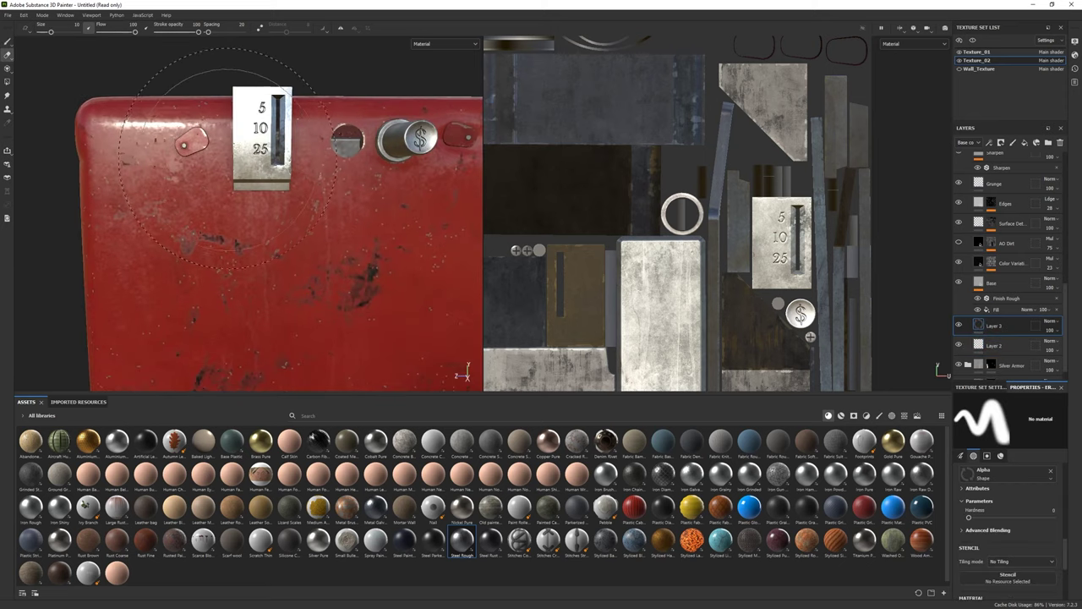
pyautogui.click(841, 415)
pyautogui.click(880, 416)
pyautogui.click(374, 476)
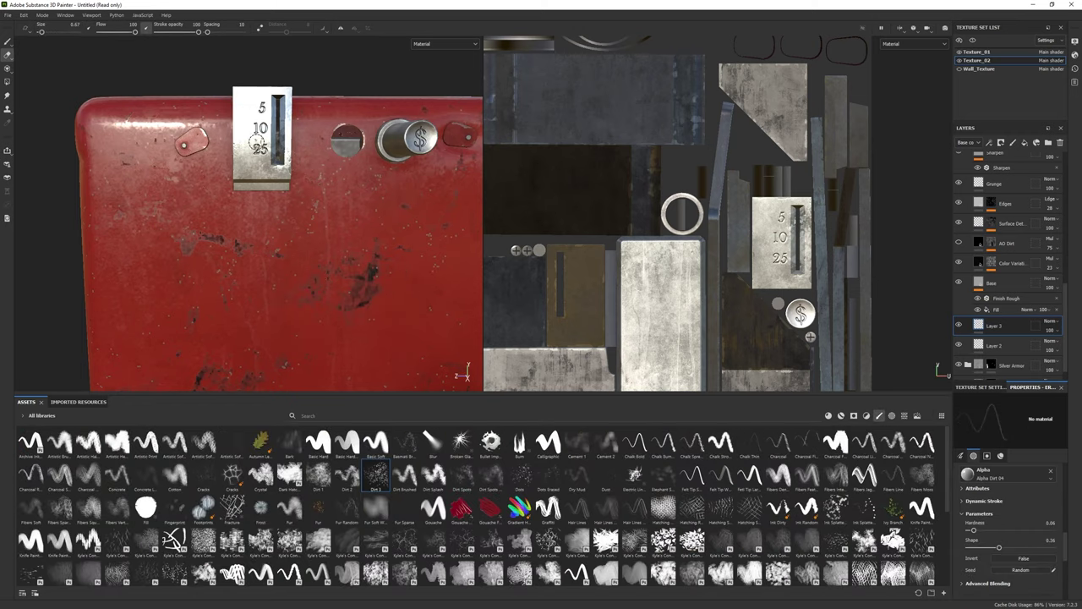
pyautogui.press(']')
pyautogui.press(']')
pyautogui.press(']')
# Step: Move Layer 3 below Layer 2 and wear away parts of the stamped numbers
pyautogui.moveTo(970, 332); pyautogui.dragTo(969, 354)
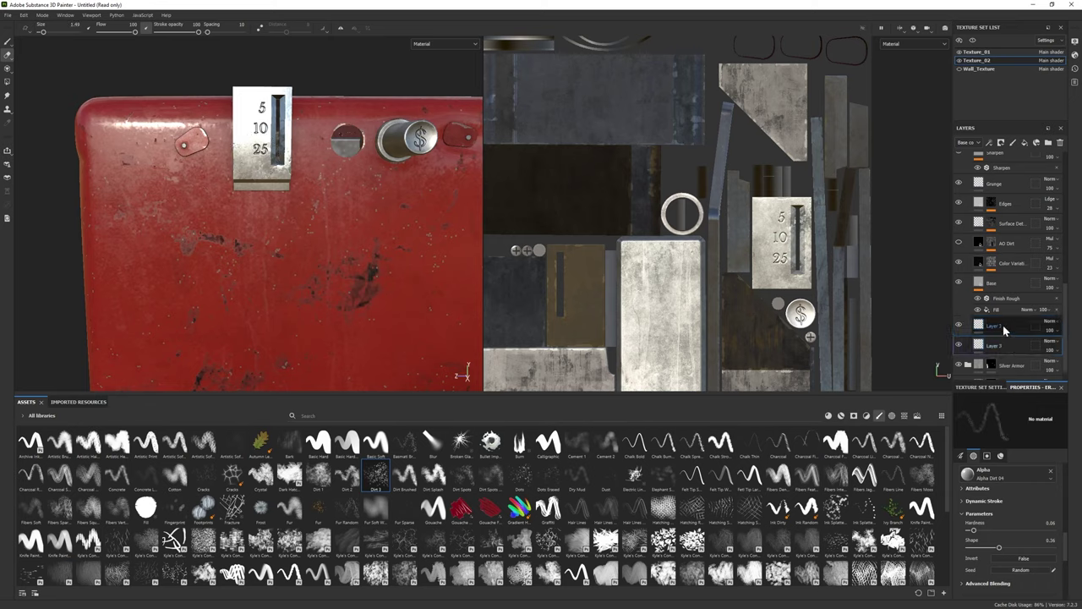
pyautogui.press('[')
pyautogui.press('[')
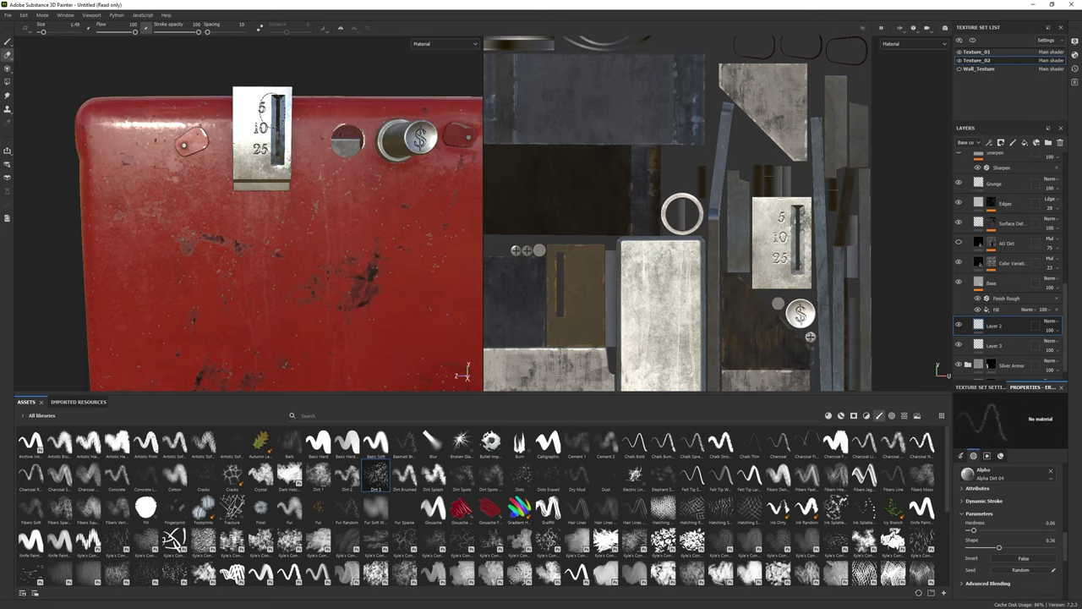
pyautogui.moveTo(244, 103)
pyautogui.mouseDown()
pyautogui.moveTo(242, 82)
pyautogui.moveTo(250, 185)
pyautogui.mouseUp()
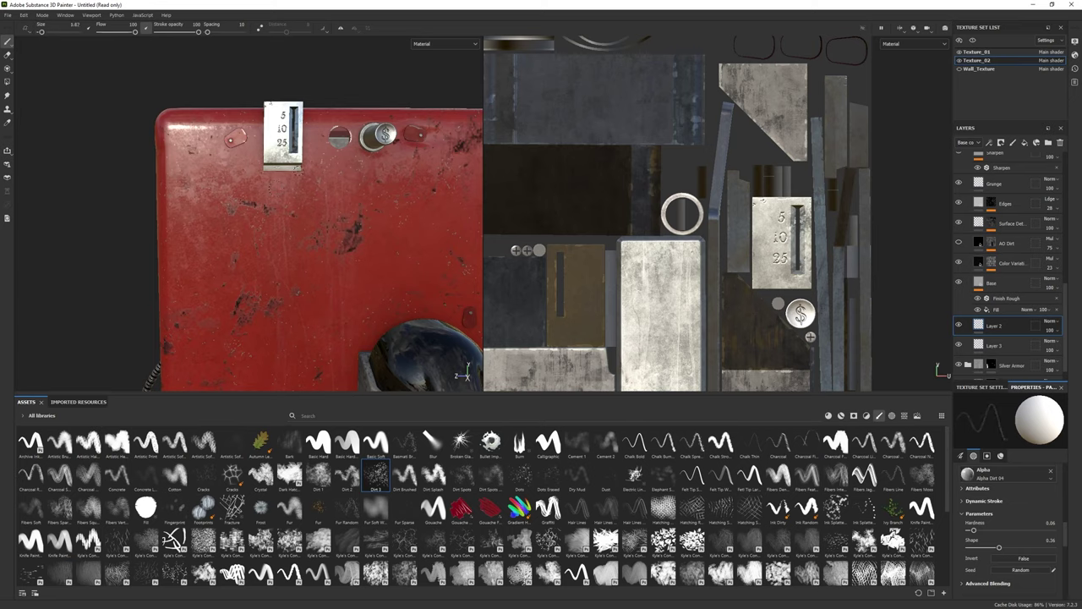
pyautogui.press('[')
# Step: Frame the red panel, switch to the eraser and show Materials in the Assets shelf
pyautogui.scroll(3, 296, 172)
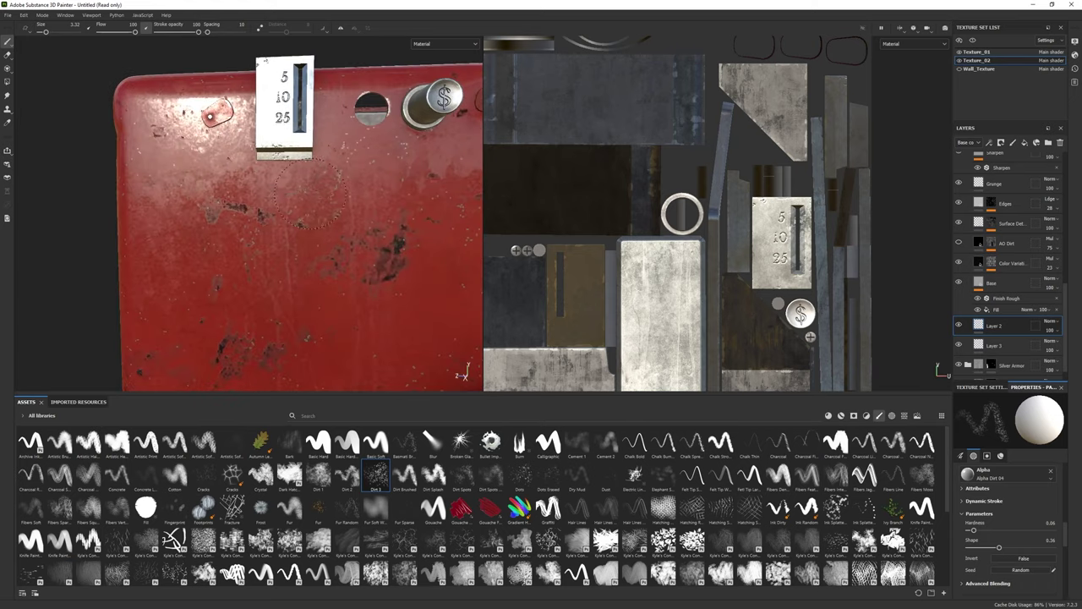
pyautogui.scroll(-2, 281, 165)
pyautogui.scroll(-2, 279, 181)
pyautogui.scroll(-1, 275, 196)
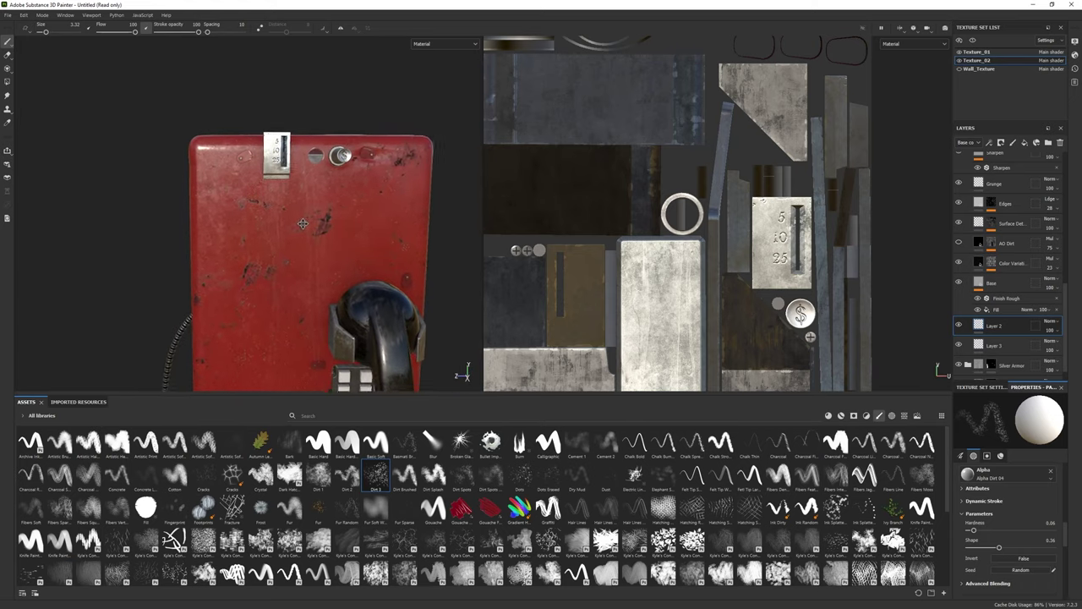
pyautogui.scroll(1, 309, 233)
pyautogui.scroll(1, 317, 208)
pyautogui.keyDown('alt'); pyautogui.moveTo(317, 208); pyautogui.dragTo(353, 212); pyautogui.keyUp('alt')
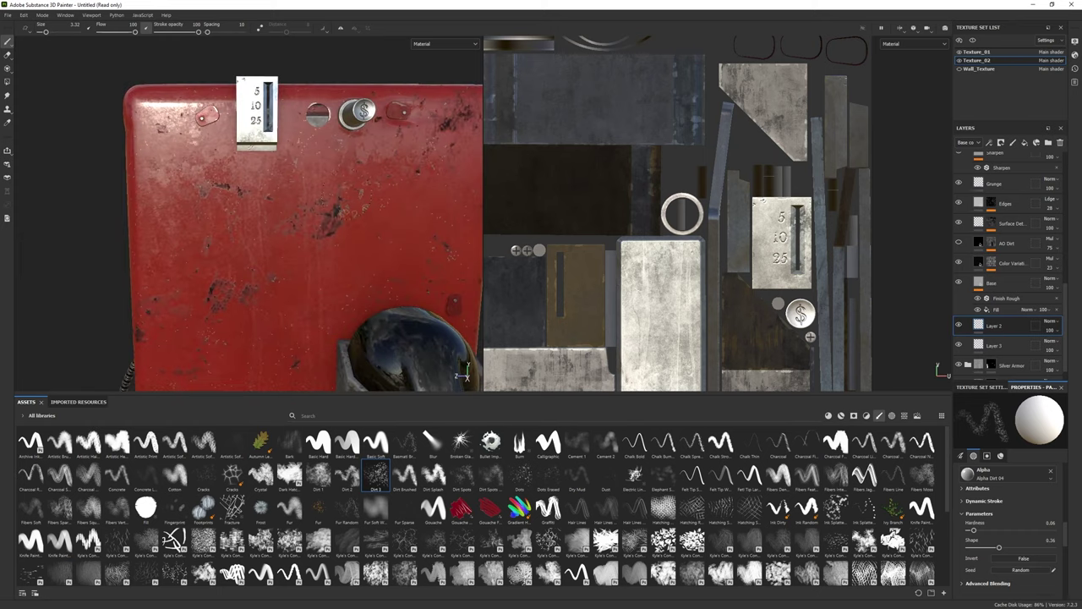
pyautogui.press('e')
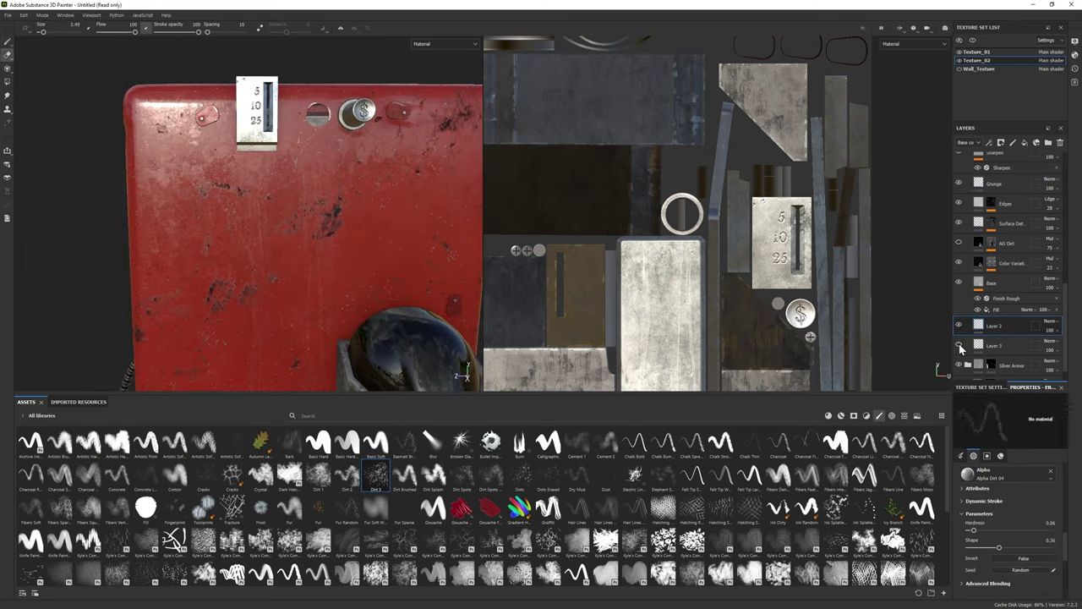
pyautogui.scroll(-2, 332, 280)
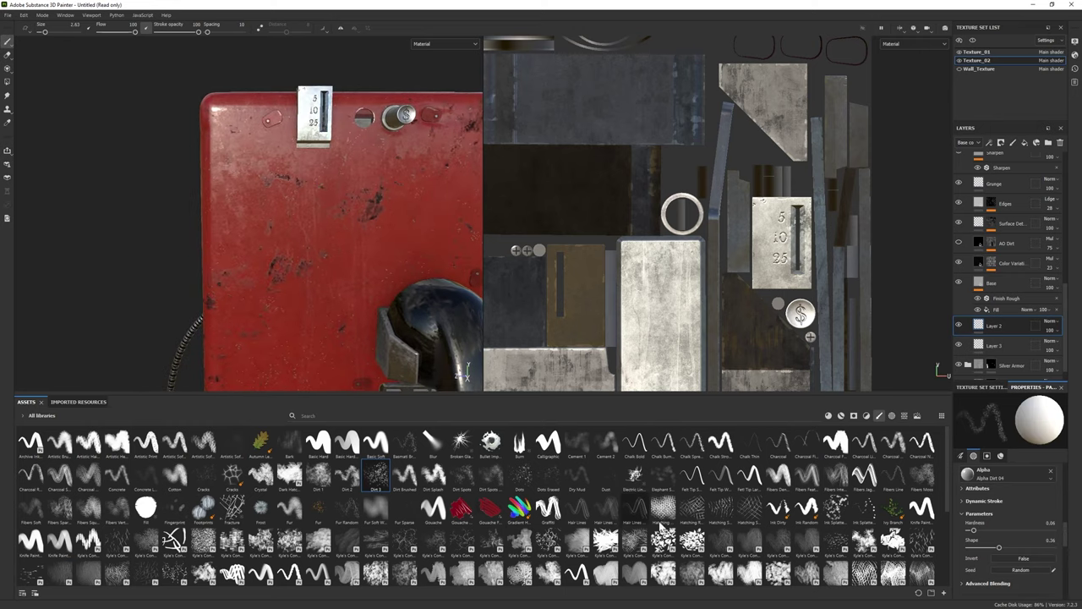
pyautogui.click(841, 416)
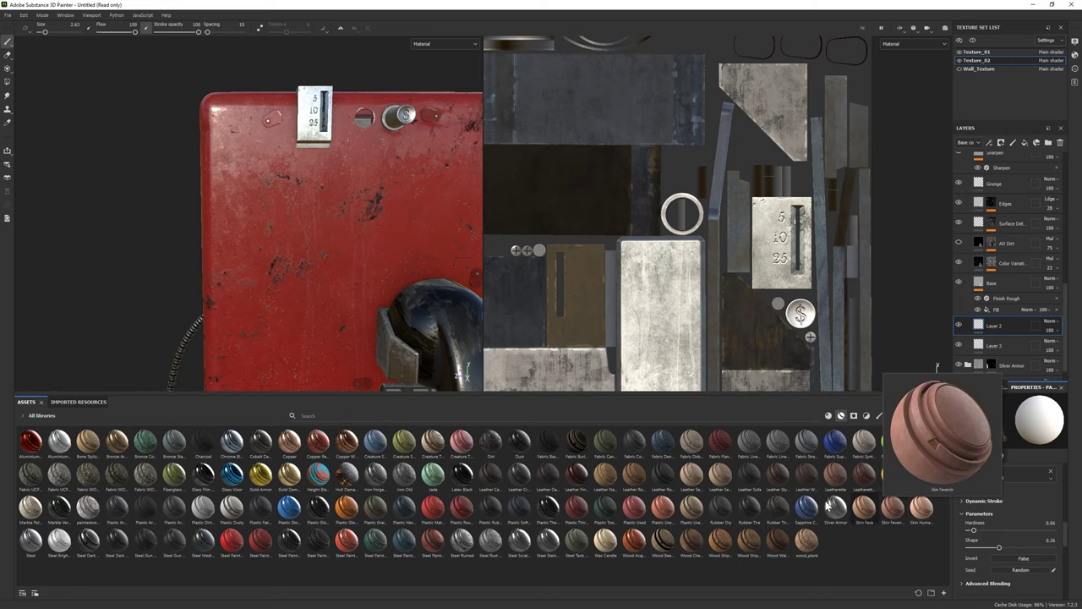
# Step: Add Rust Coarse as a new top layer and check its base colour
pyautogui.click(829, 416)
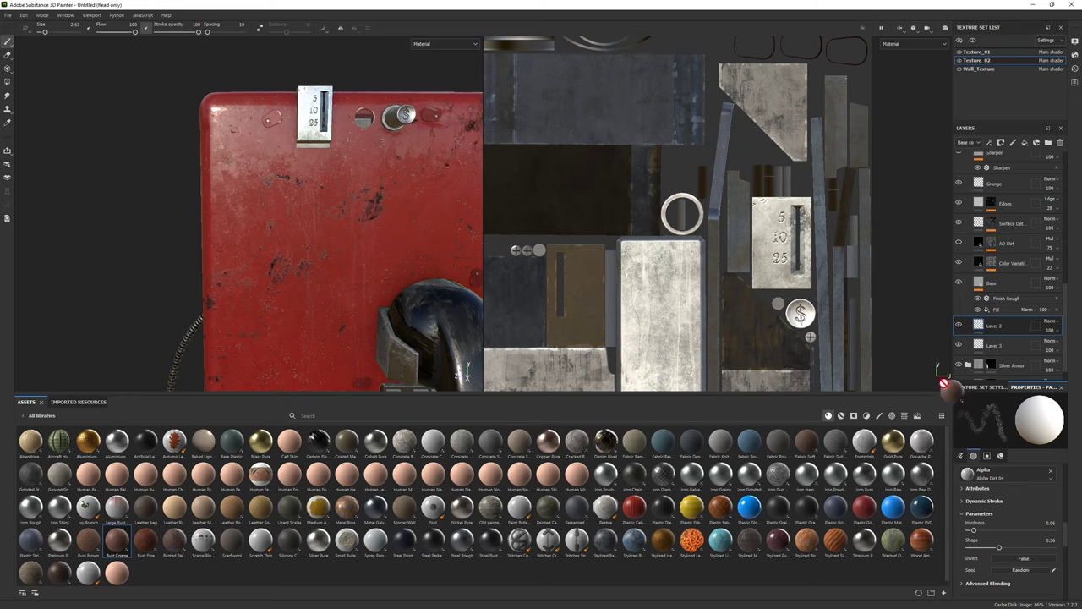
pyautogui.scroll(5, 998, 254)
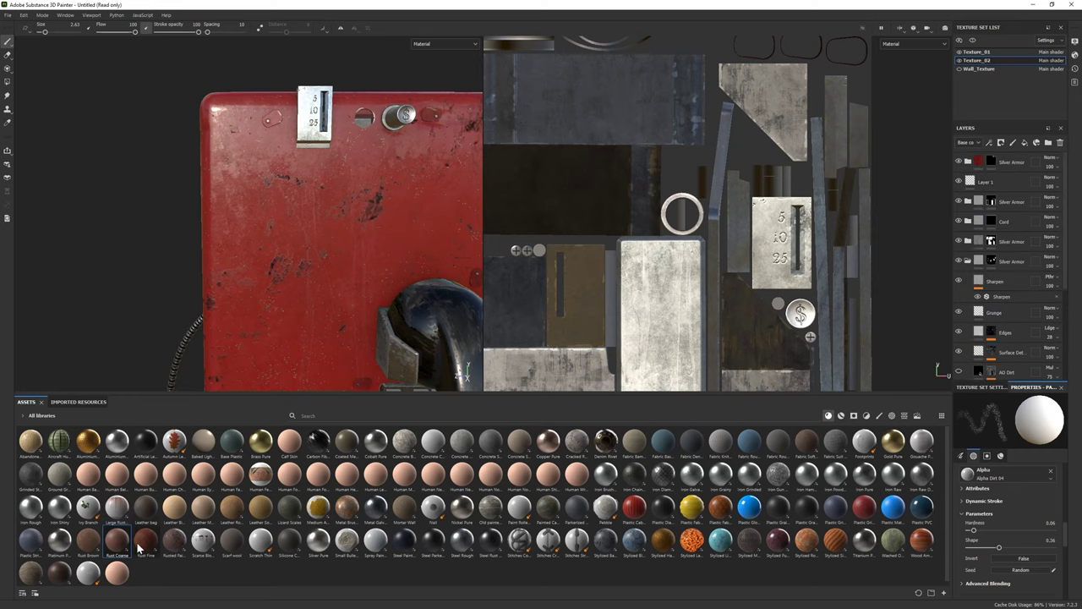
pyautogui.moveTo(117, 540); pyautogui.dragTo(998, 158)
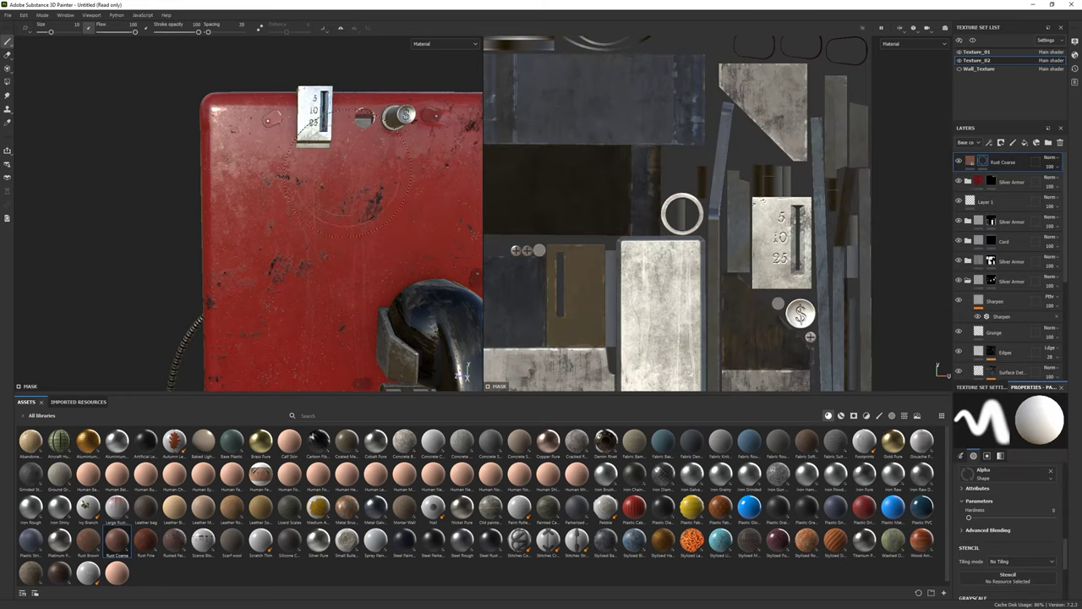
pyautogui.scroll(-3, 1012, 594)
pyautogui.click(1024, 554)
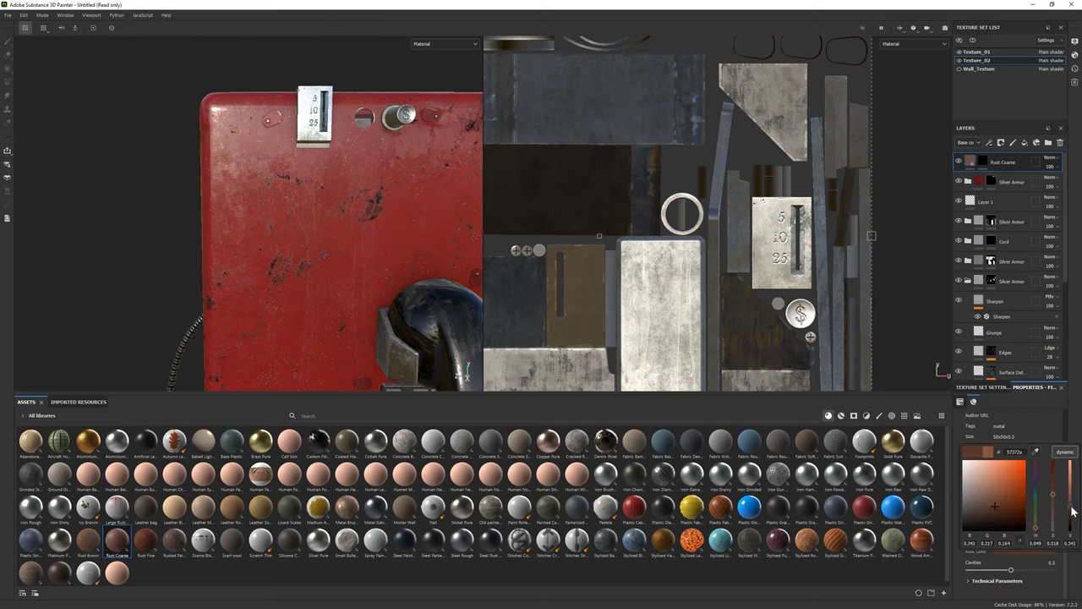
pyautogui.press('1')
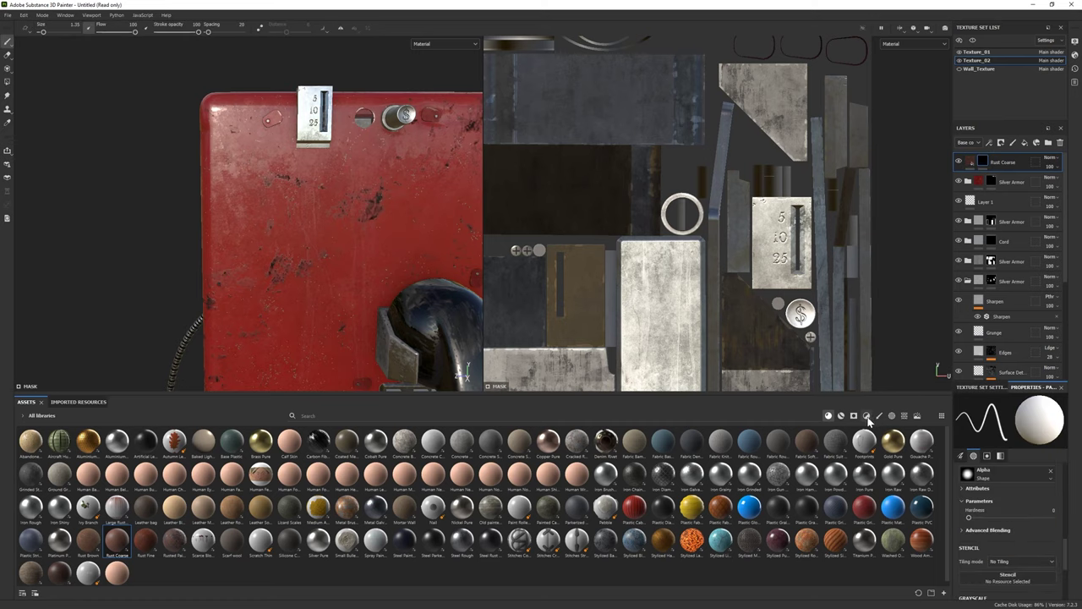
# Step: Pick the Dirt 3 brush and orbit to the coin slot area
pyautogui.click(880, 416)
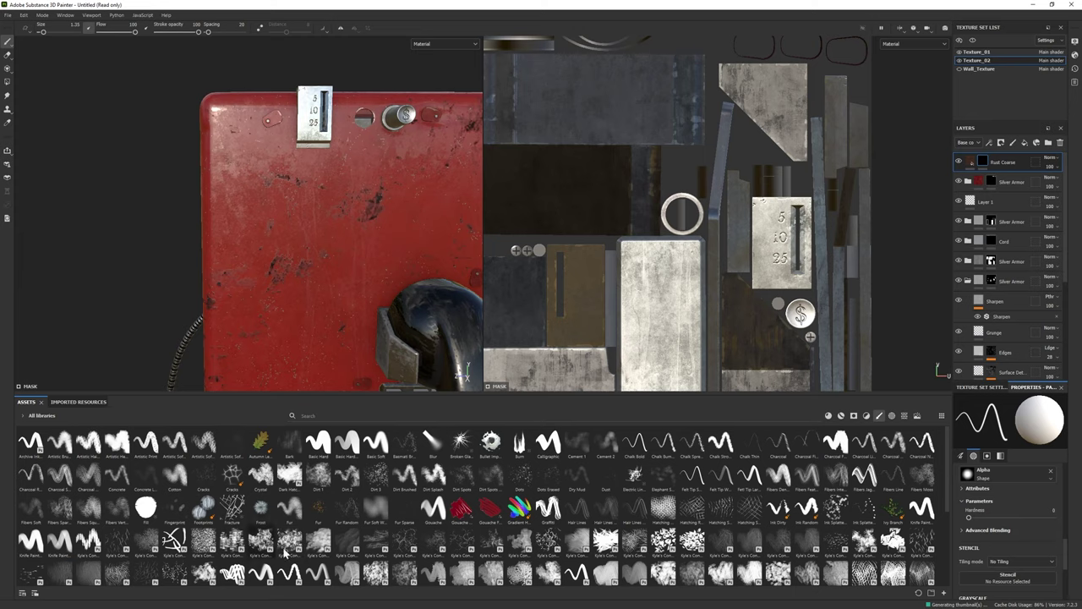
pyautogui.click(318, 476)
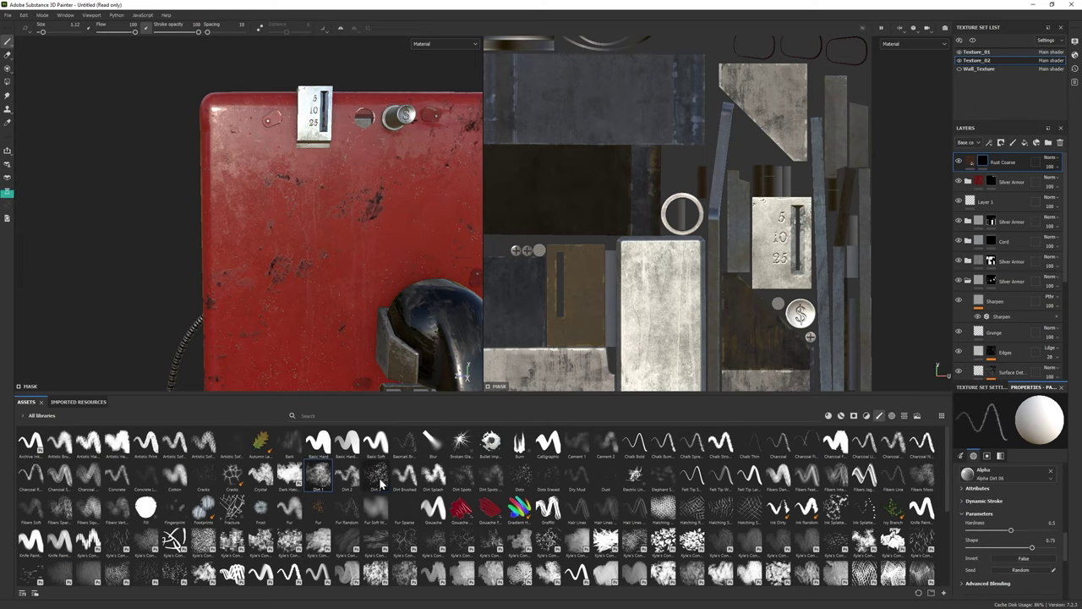
pyautogui.click(375, 473)
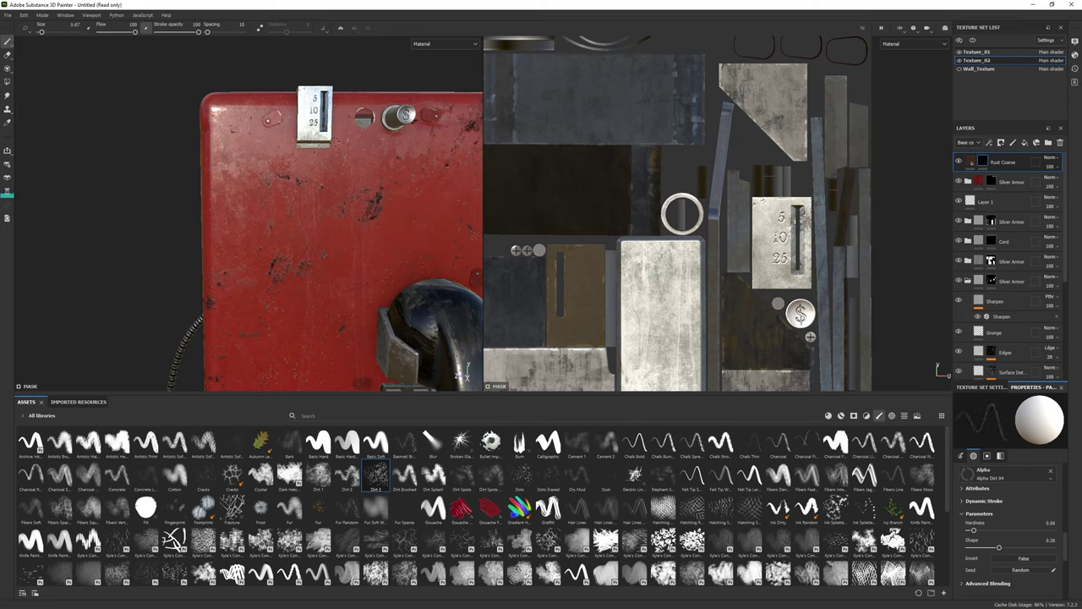
pyautogui.keyDown('alt'); pyautogui.moveTo(334, 160); pyautogui.dragTo(295, 150); pyautogui.keyUp('alt')
pyautogui.scroll(2, 285, 202)
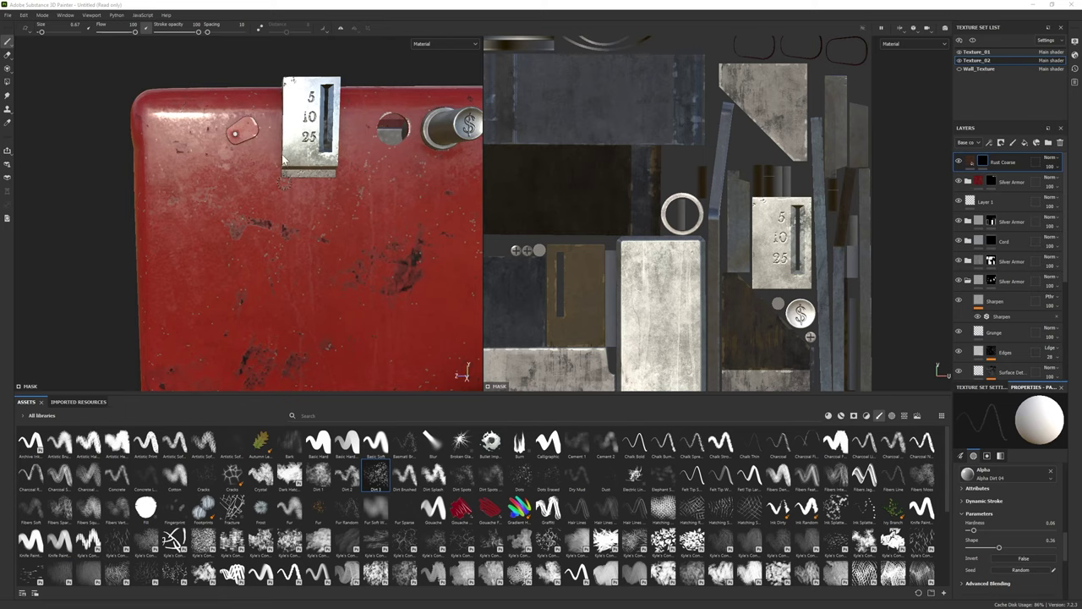
pyautogui.moveTo(284, 161)
pyautogui.keyDown('alt'); pyautogui.mouseDown()
pyautogui.moveTo(285, 81)
pyautogui.moveTo(292, 126)
pyautogui.mouseUp(); pyautogui.keyUp('alt')
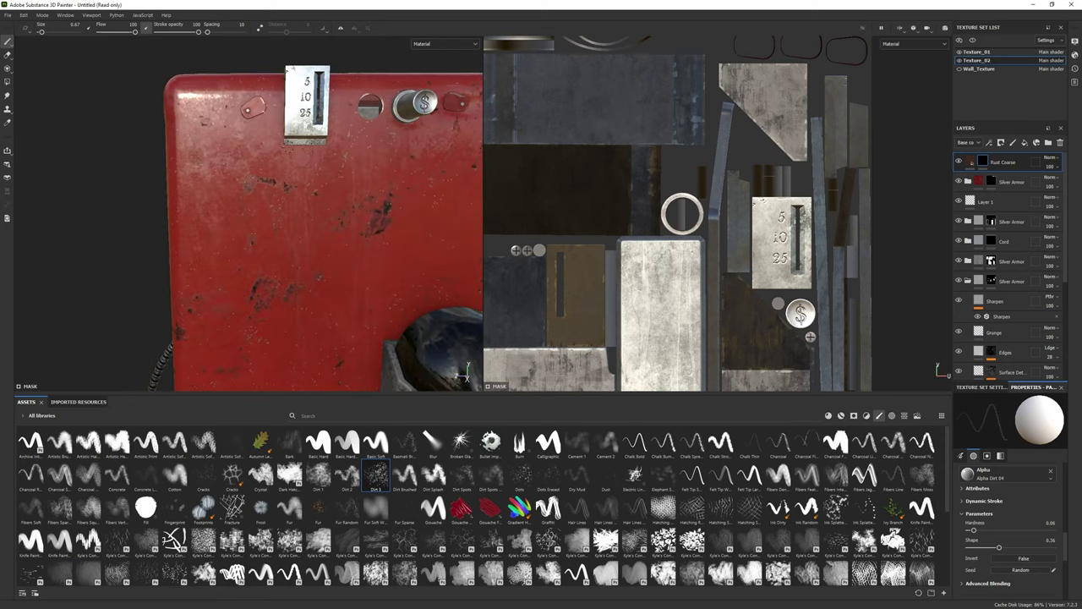
# Step: Switch the Dirt 3 brush to erasing, ready to reveal rust
pyautogui.press('e')
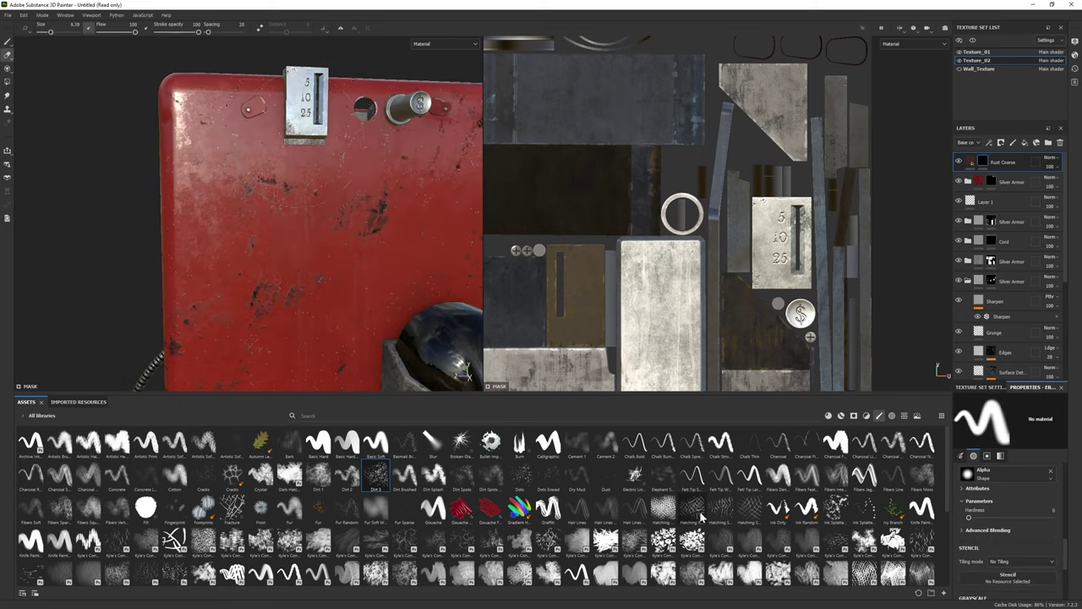
pyautogui.scroll(-5, 295, 127)
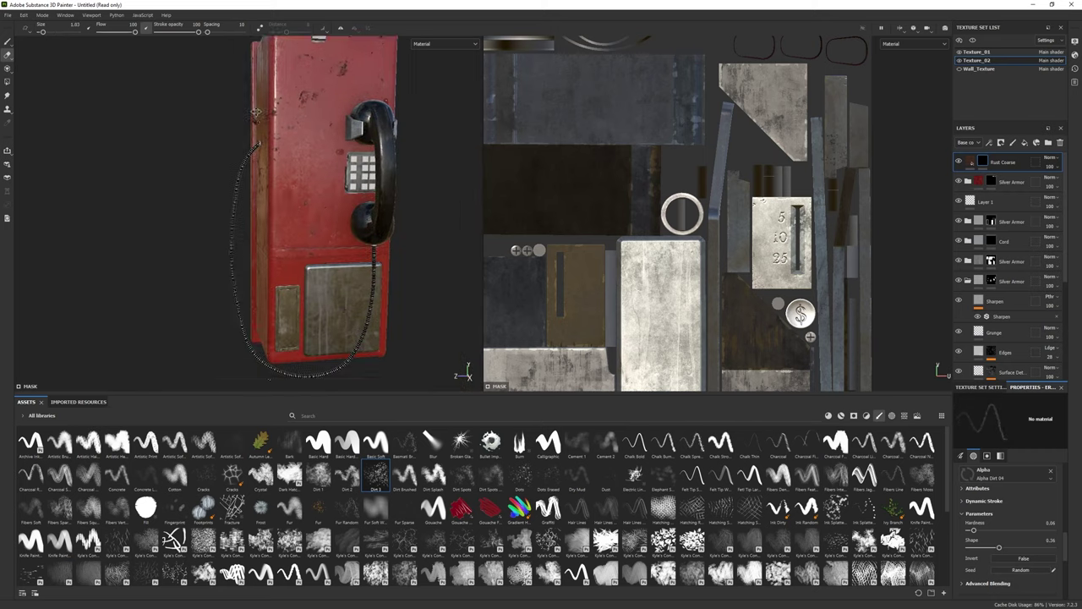
pyautogui.scroll(5, 438, 296)
pyautogui.scroll(2, 461, 300)
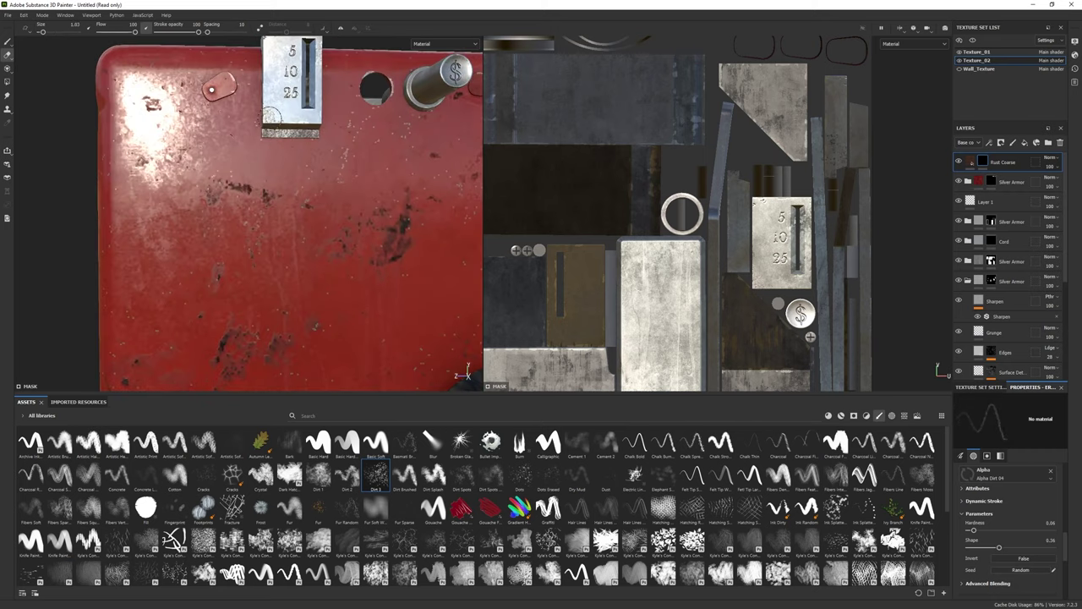
pyautogui.scroll(-3, 289, 214)
pyautogui.scroll(3, 290, 214)
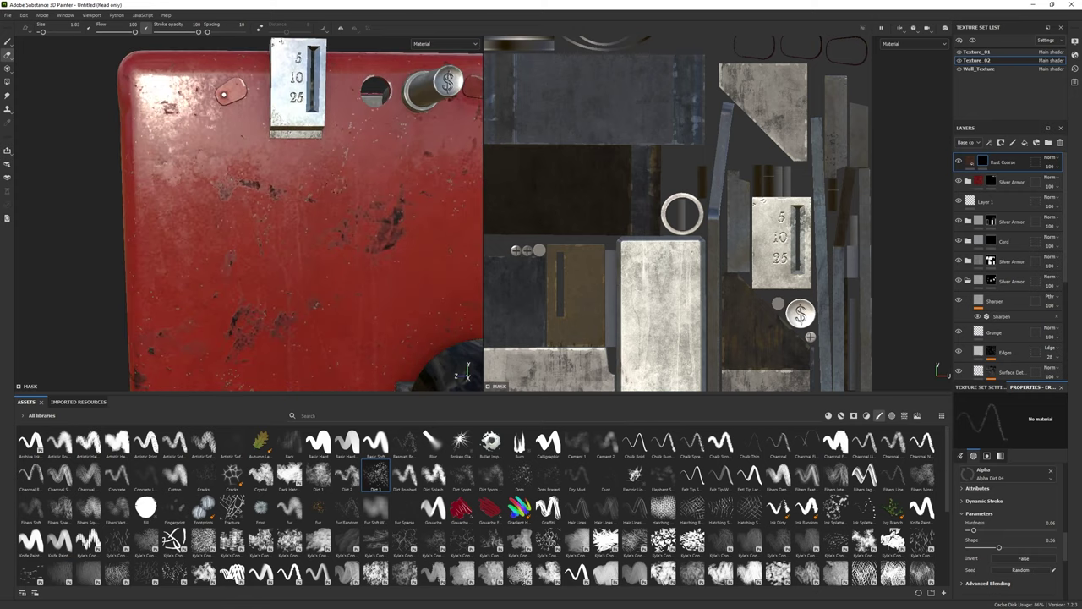
# Step: Paste the Rust Coarse layer above Layer 1 in Texture_01 and select its mask
pyautogui.click(981, 61)
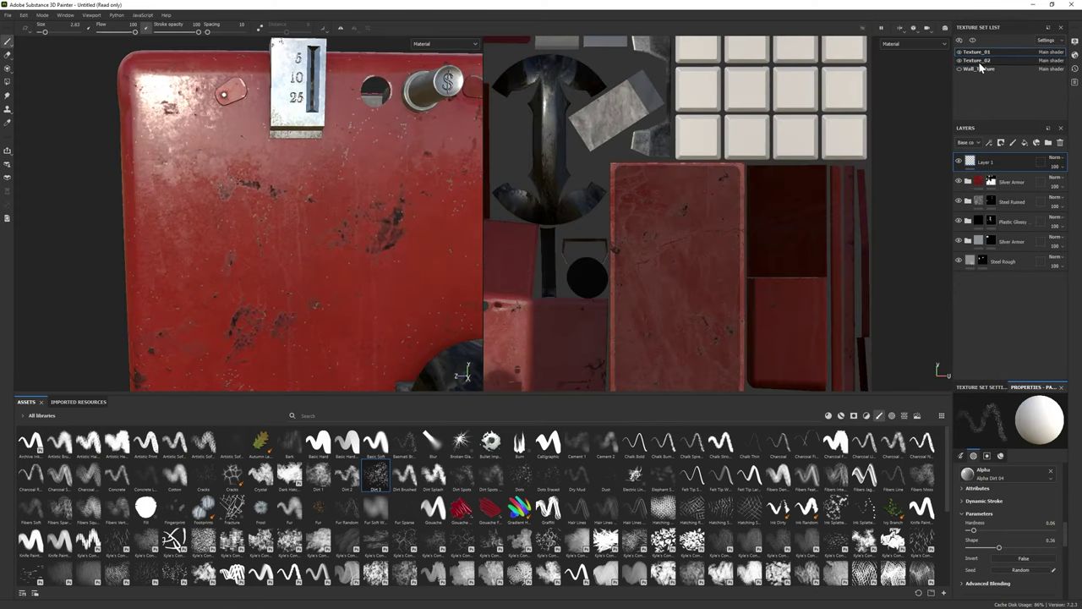
pyautogui.click(979, 69)
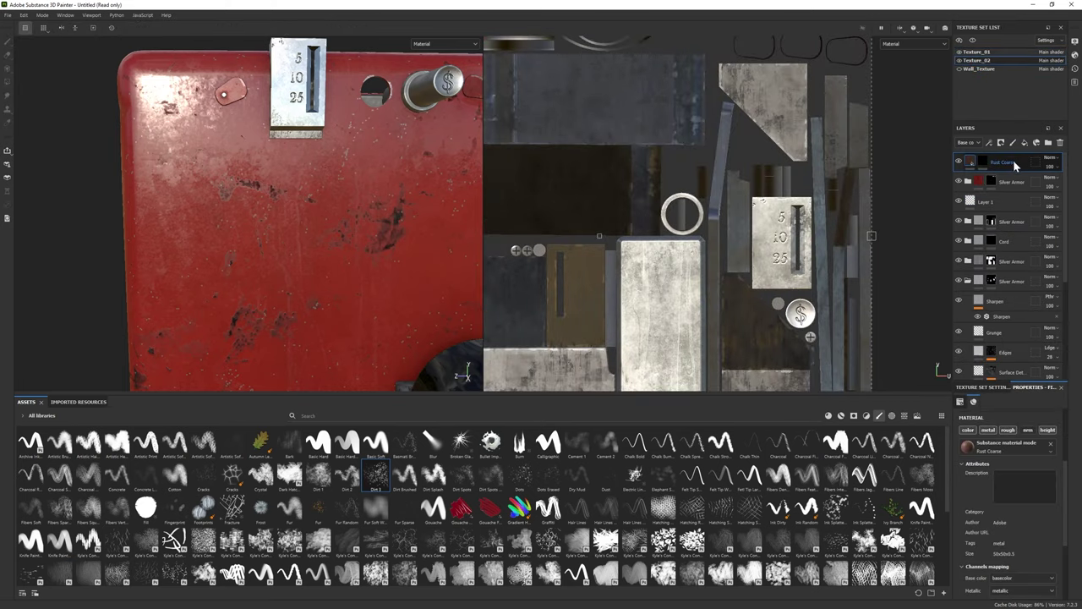
pyautogui.click(984, 53)
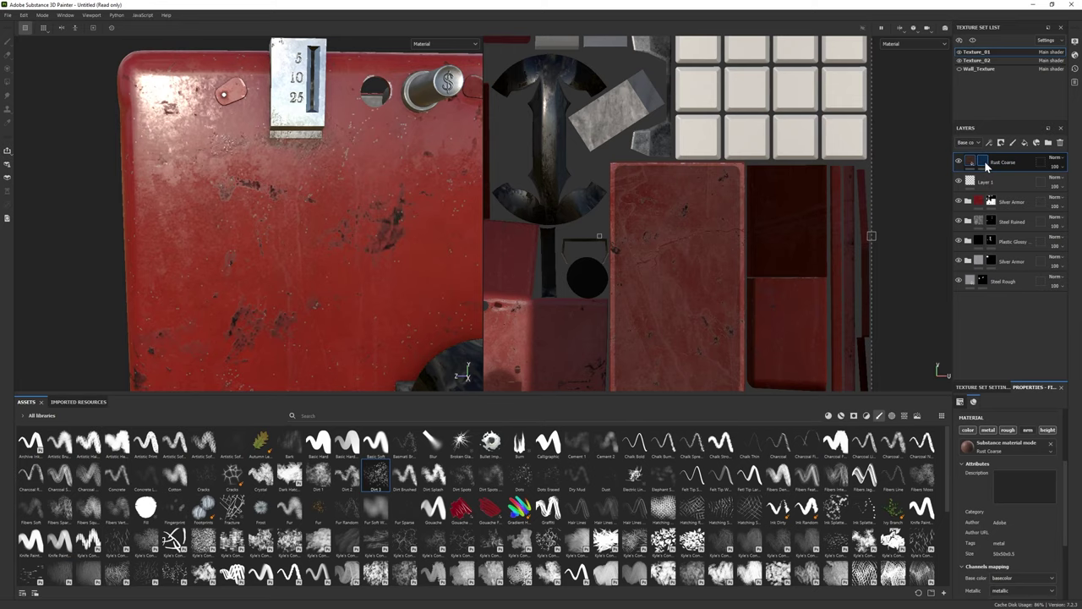
pyautogui.hotkey('ctrl', 'v')
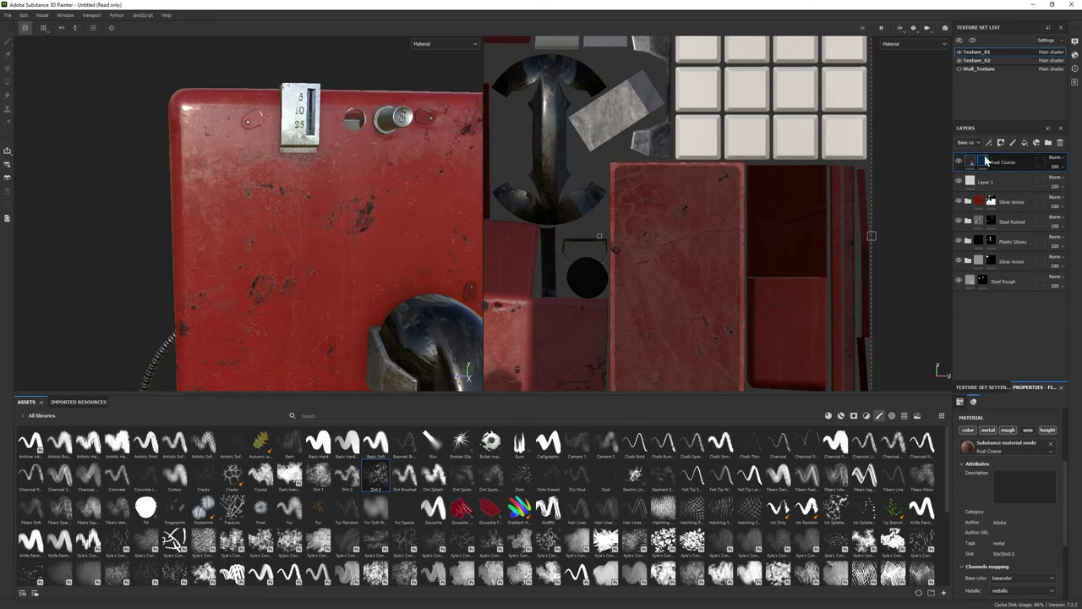
pyautogui.click(983, 160)
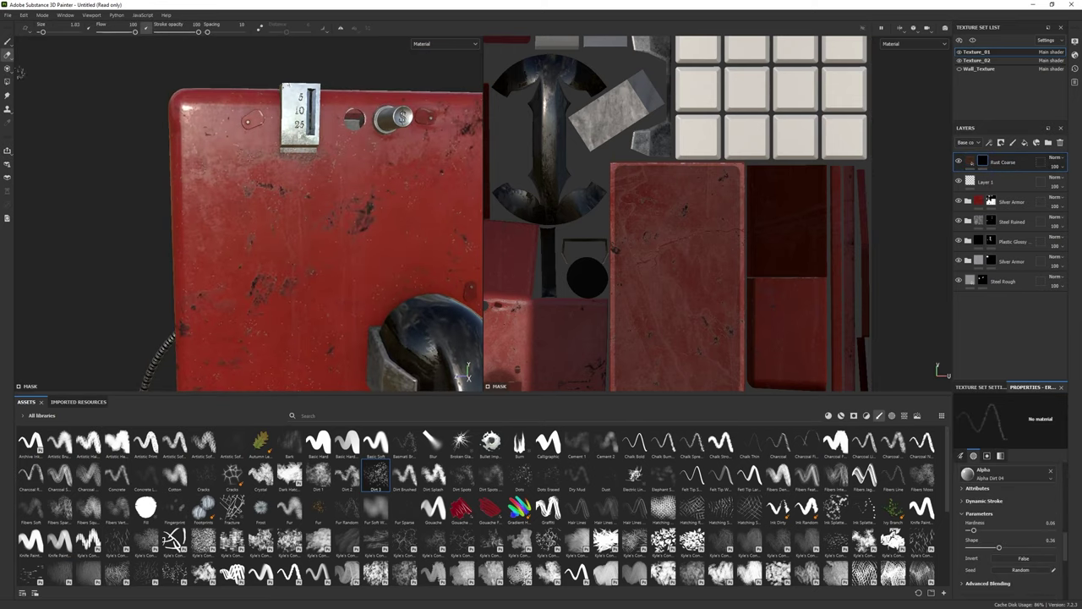
# Step: Turn the red coin box to face the viewer and erase rust with the Dots brush
pyautogui.keyDown('alt'); pyautogui.moveTo(296, 220); pyautogui.dragTo(330, 228); pyautogui.keyUp('alt')
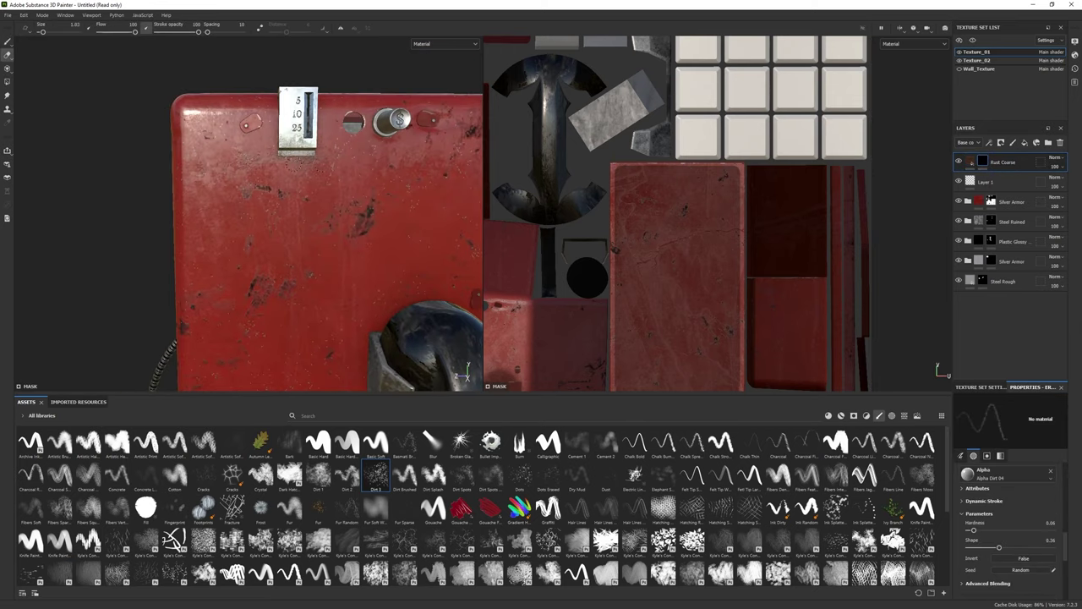
pyautogui.click(8, 42)
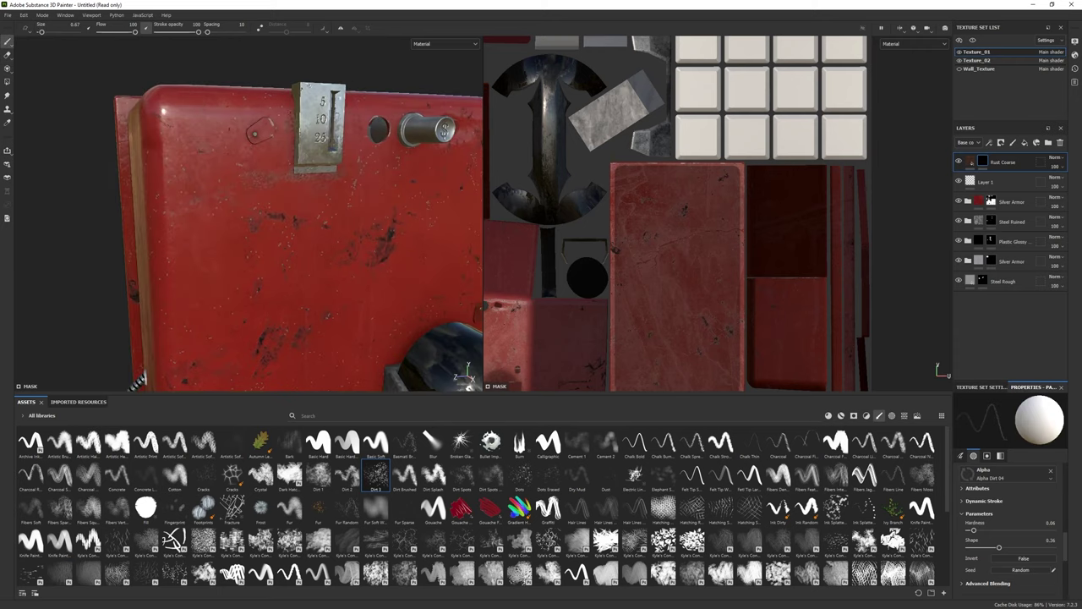
pyautogui.keyDown('alt'); pyautogui.moveTo(135, 382); pyautogui.dragTo(254, 380); pyautogui.keyUp('alt')
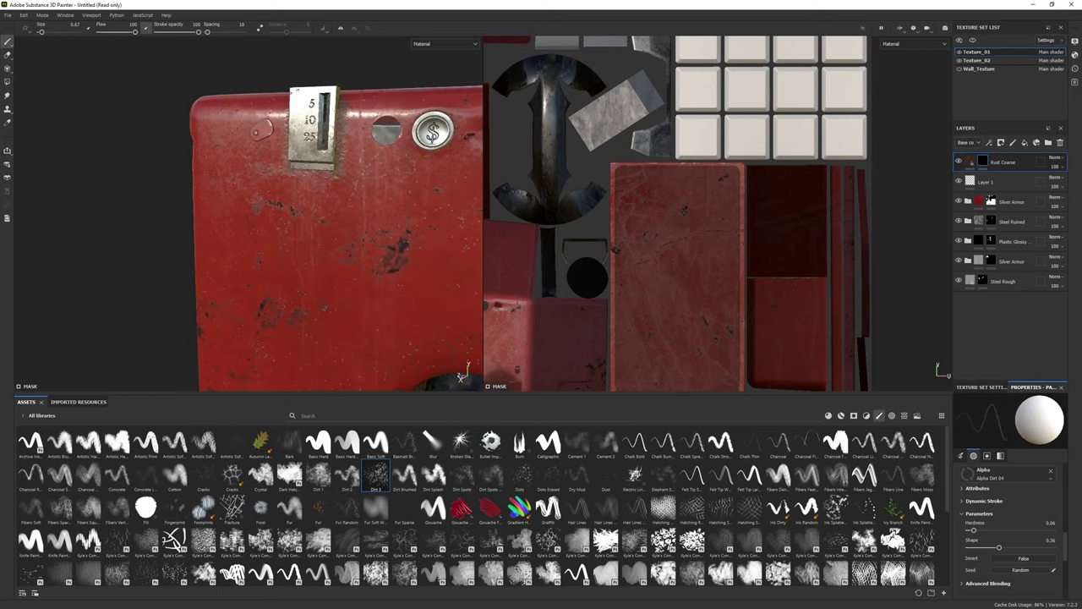
pyautogui.keyDown('alt'); pyautogui.moveTo(321, 228); pyautogui.dragTo(338, 226); pyautogui.keyUp('alt')
pyautogui.keyDown('alt'); pyautogui.moveTo(296, 156); pyautogui.dragTo(321, 188); pyautogui.keyUp('alt')
pyautogui.press('e')
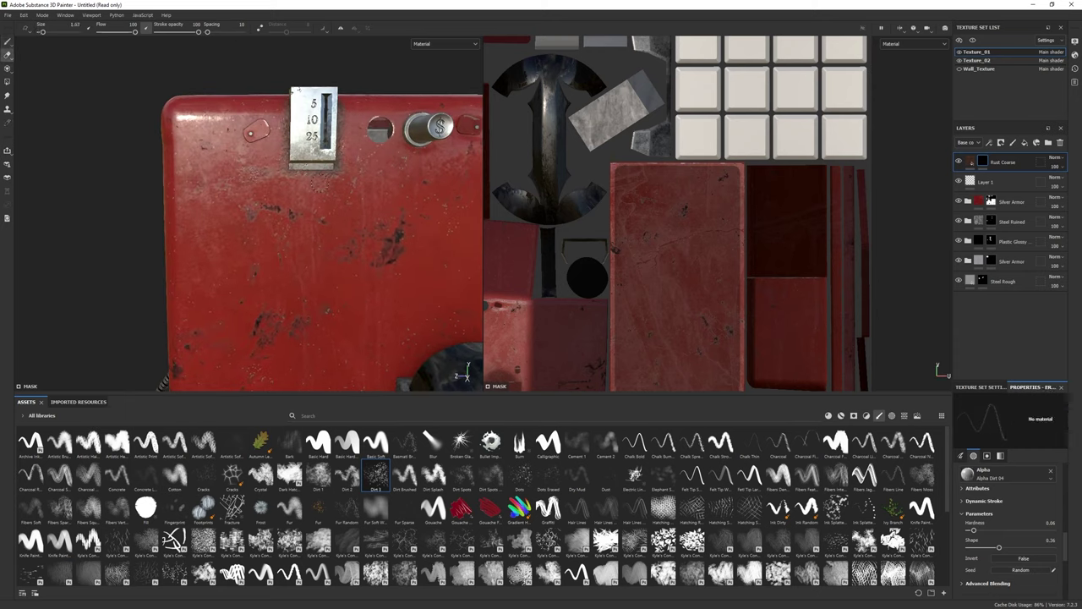
pyautogui.click(520, 476)
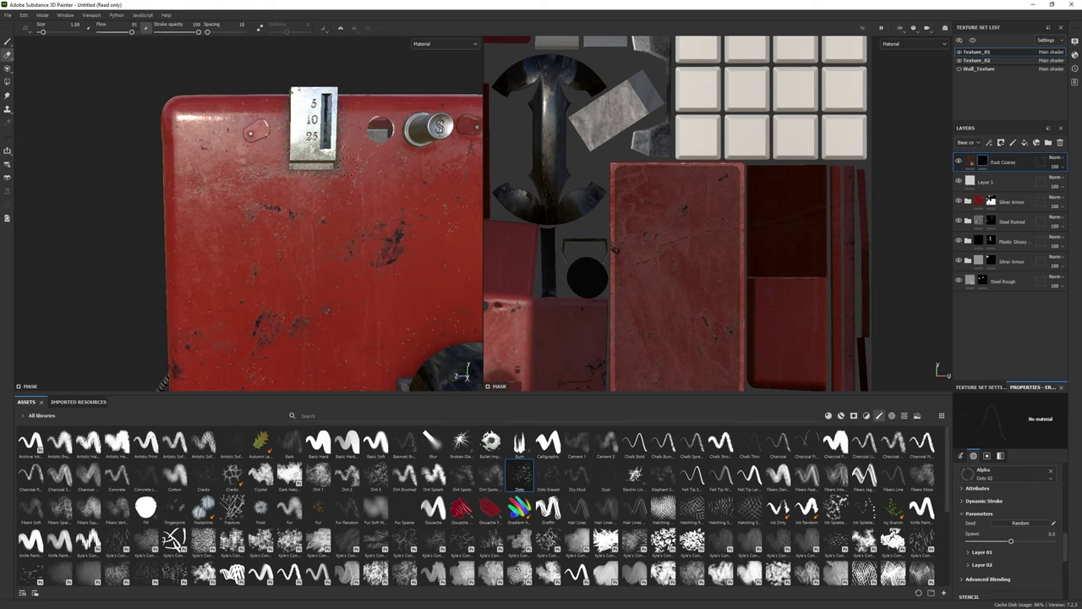
pyautogui.keyDown('alt'); pyautogui.moveTo(331, 201); pyautogui.dragTo(296, 184, button='right'); pyautogui.keyUp('alt')
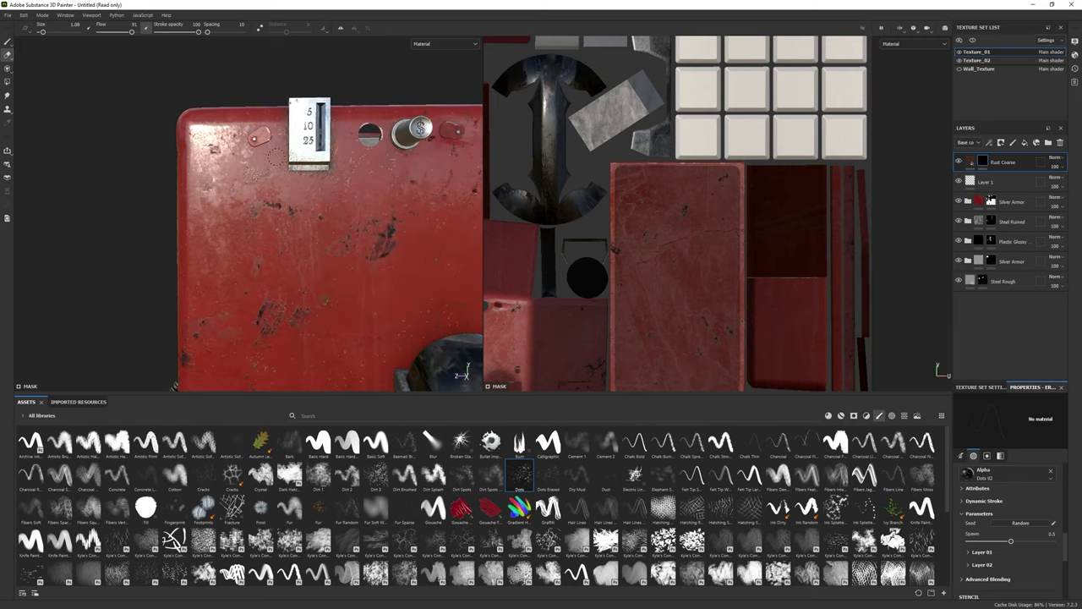
pyautogui.keyDown('alt'); pyautogui.moveTo(359, 154); pyautogui.dragTo(343, 159); pyautogui.keyUp('alt')
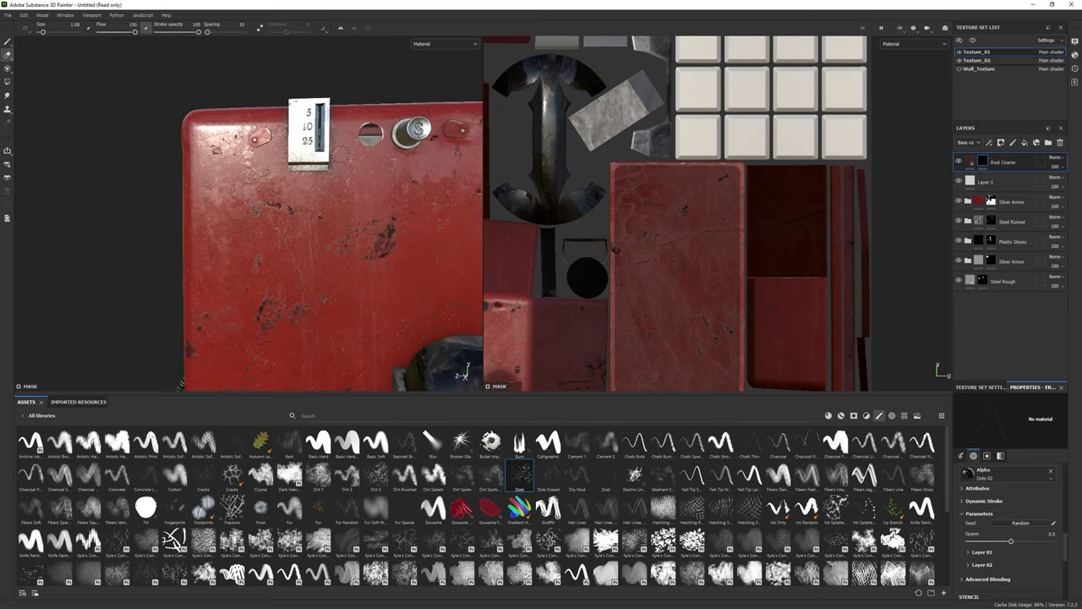
pyautogui.moveTo(338, 155)
pyautogui.keyDown('alt'); pyautogui.mouseDown()
pyautogui.moveTo(279, 159)
pyautogui.moveTo(302, 138)
pyautogui.moveTo(344, 253)
pyautogui.moveTo(305, 254)
pyautogui.mouseUp(); pyautogui.keyUp('alt')
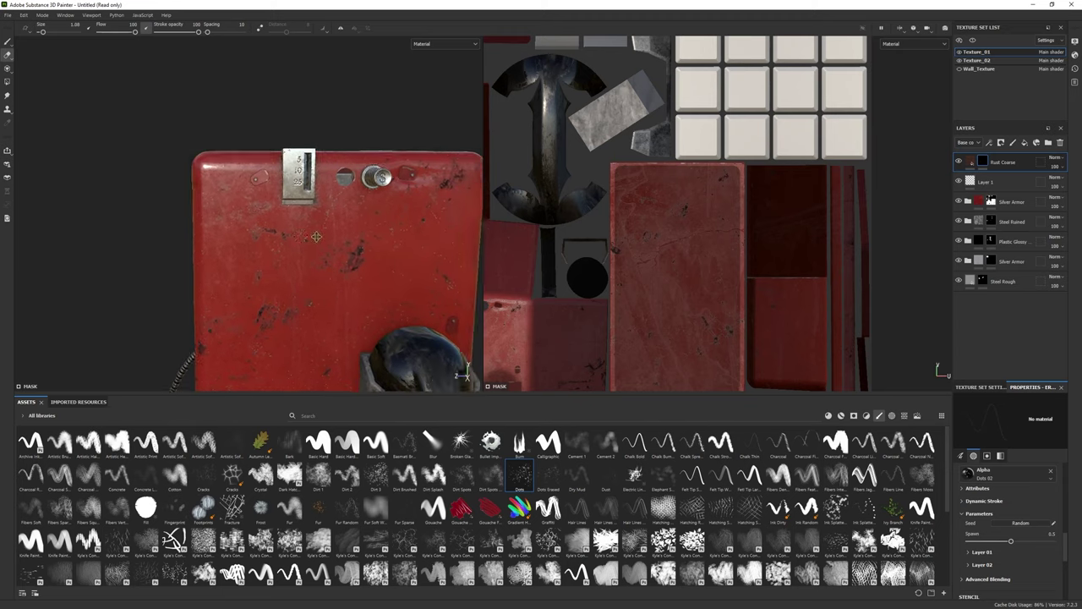
pyautogui.scroll(5, 201, 265)
# Step: Paint and erase rust across the top of the coin box
pyautogui.press('1')
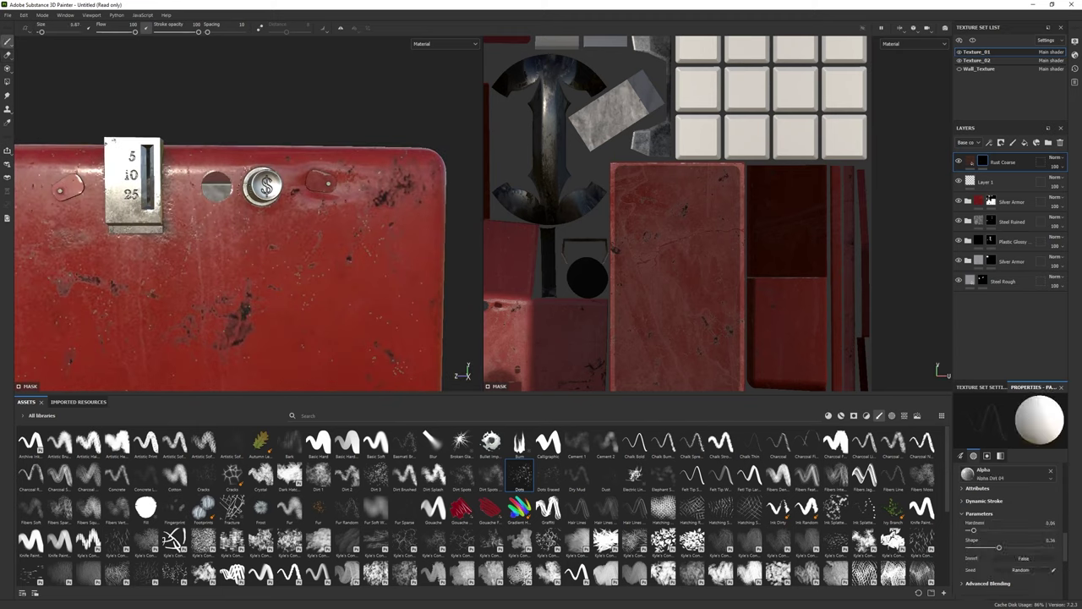
pyautogui.keyDown('alt'); pyautogui.moveTo(304, 254); pyautogui.dragTo(258, 245); pyautogui.keyUp('alt')
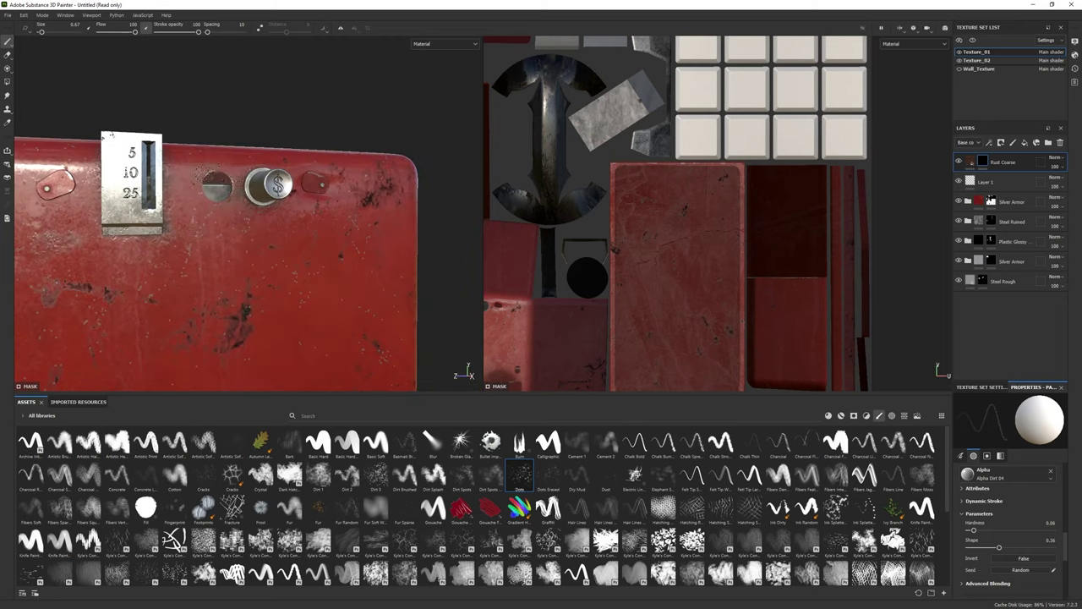
pyautogui.keyDown('alt'); pyautogui.moveTo(110, 135); pyautogui.dragTo(115, 131); pyautogui.keyUp('alt')
pyautogui.press('2')
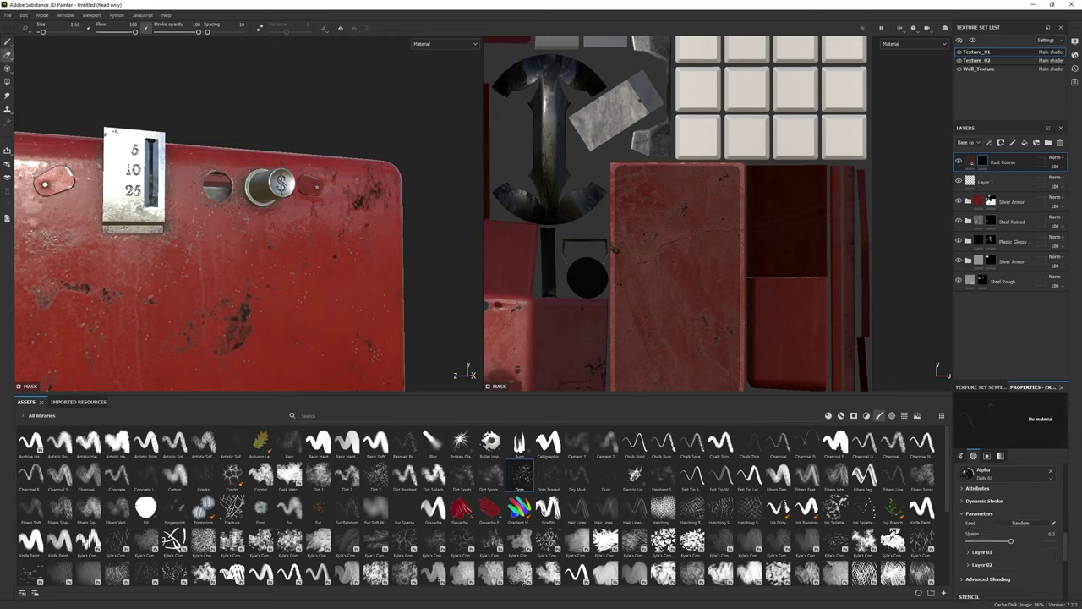
pyautogui.keyDown('alt'); pyautogui.moveTo(114, 133); pyautogui.dragTo(126, 151); pyautogui.keyUp('alt')
# Step: Erase rust around the coin box with the Dirt 06 and Dirt 3 alphas at a smaller size
pyautogui.click(318, 475)
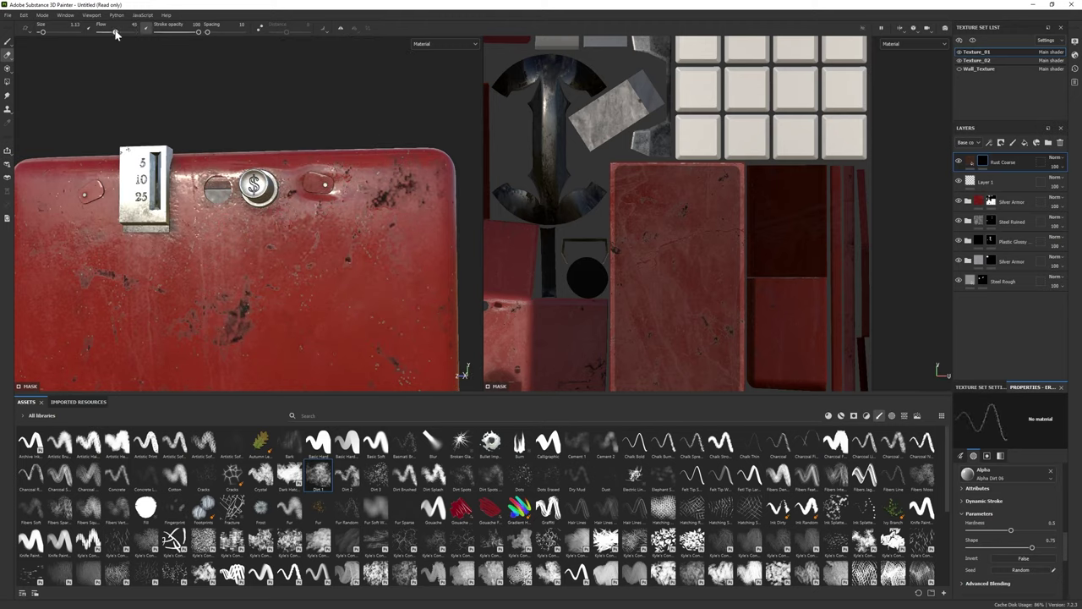
pyautogui.keyDown('alt'); pyautogui.moveTo(119, 150); pyautogui.dragTo(114, 144); pyautogui.keyUp('alt')
pyautogui.scroll(-5, 113, 144)
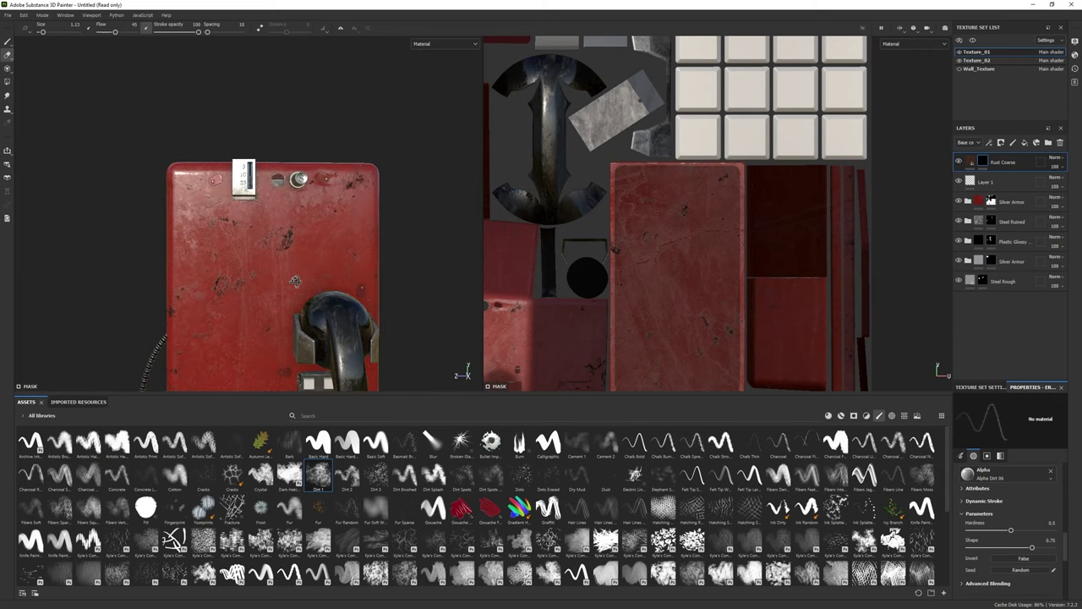
pyautogui.scroll(2, 245, 262)
pyautogui.click(376, 475)
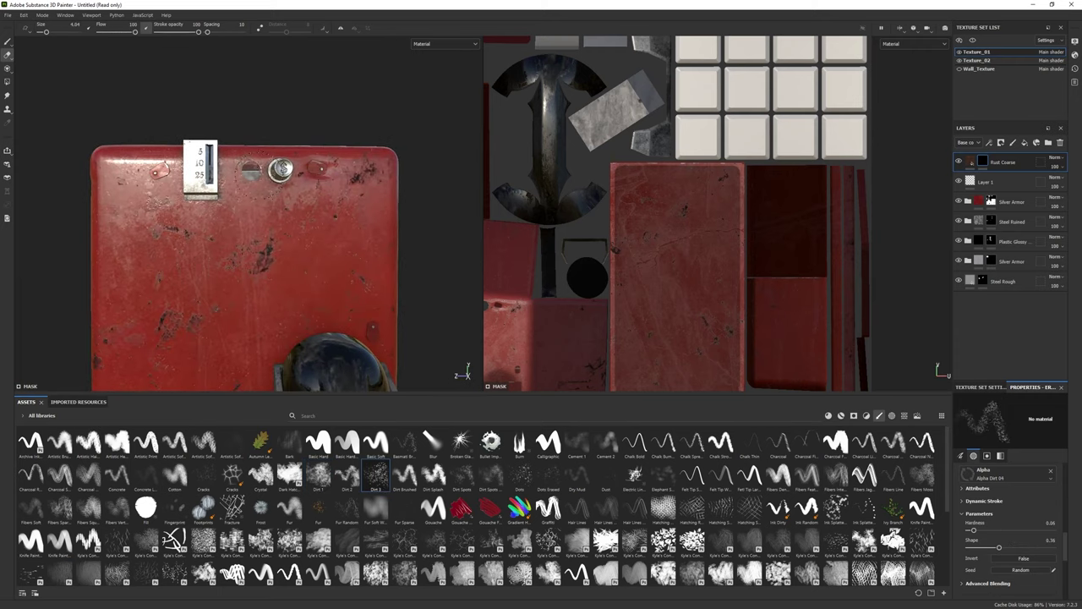
pyautogui.press('[')
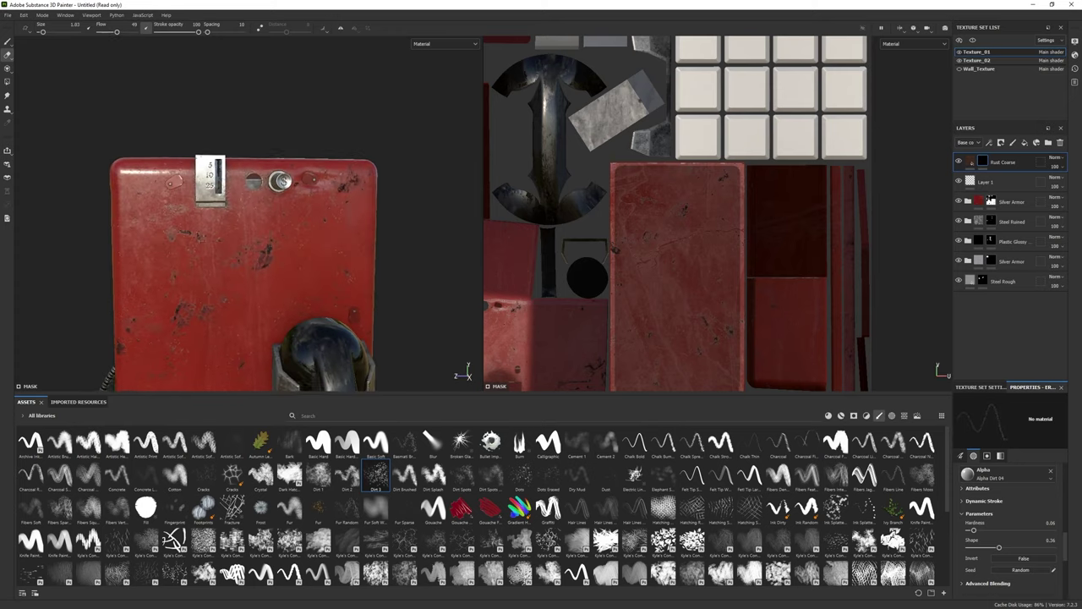
pyautogui.scroll(2, 222, 146)
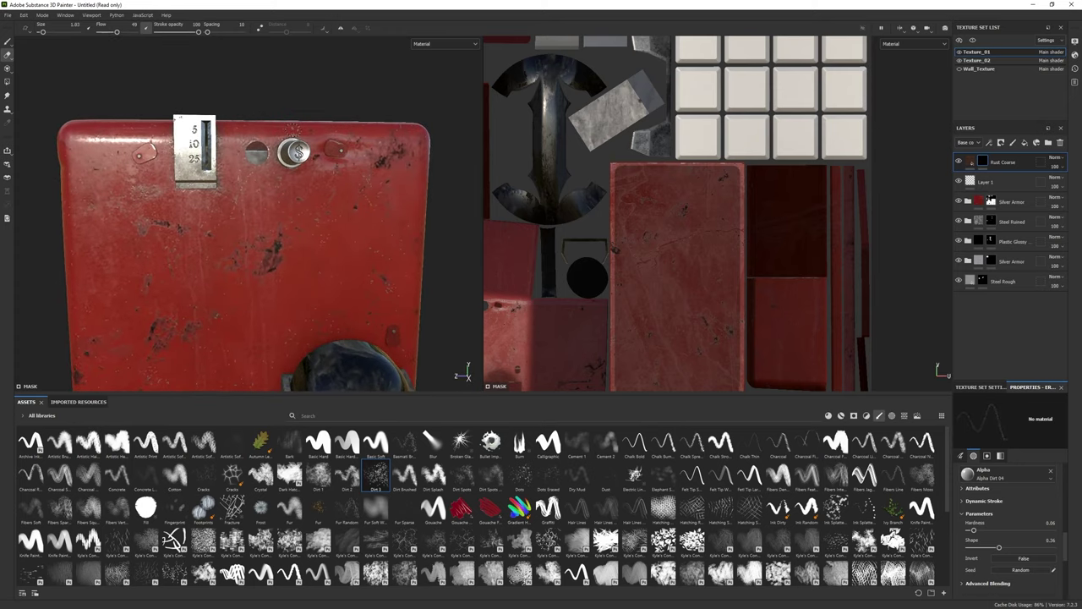
pyautogui.scroll(-3, 296, 152)
pyautogui.scroll(4, 254, 186)
# Step: Paint and erase rust around the handset and keypad
pyautogui.keyDown('alt'); pyautogui.moveTo(205, 203); pyautogui.dragTo(219, 110); pyautogui.keyUp('alt')
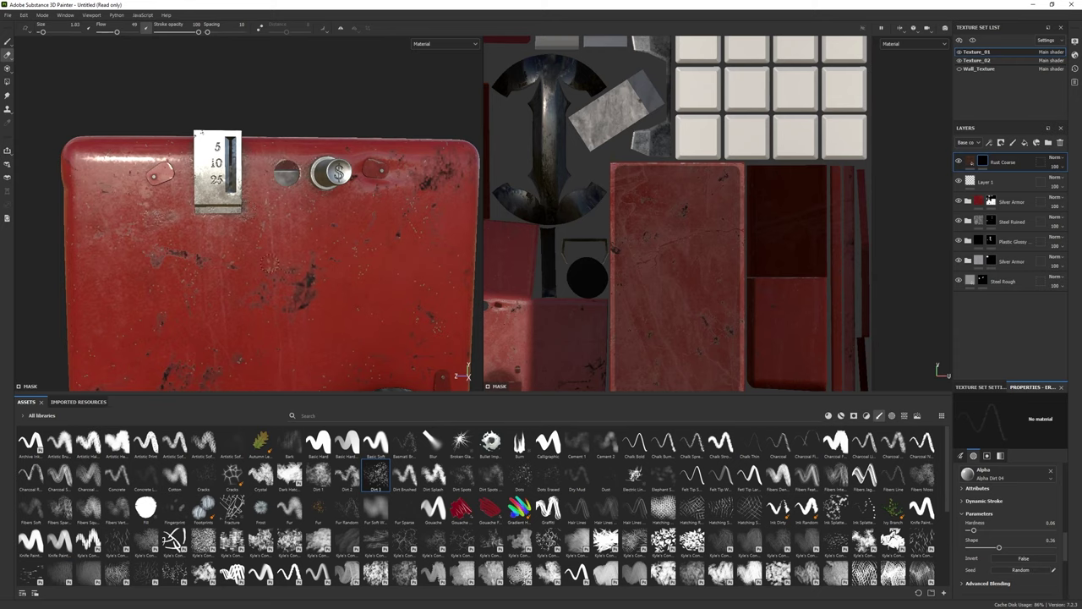
pyautogui.press('p')
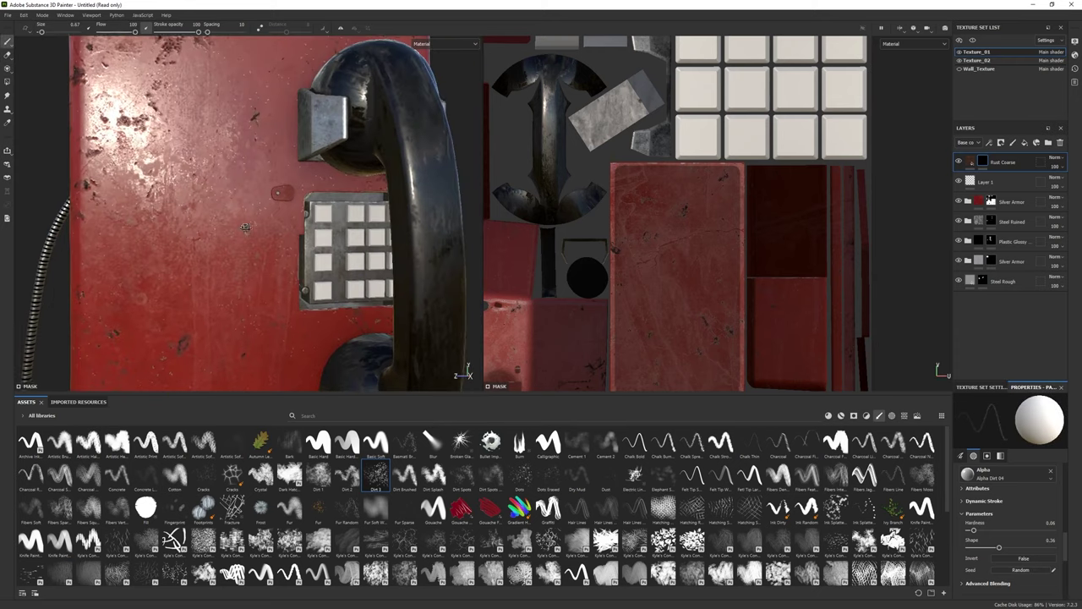
pyautogui.keyDown('alt'); pyautogui.moveTo(142, 296); pyautogui.dragTo(114, 294); pyautogui.keyUp('alt')
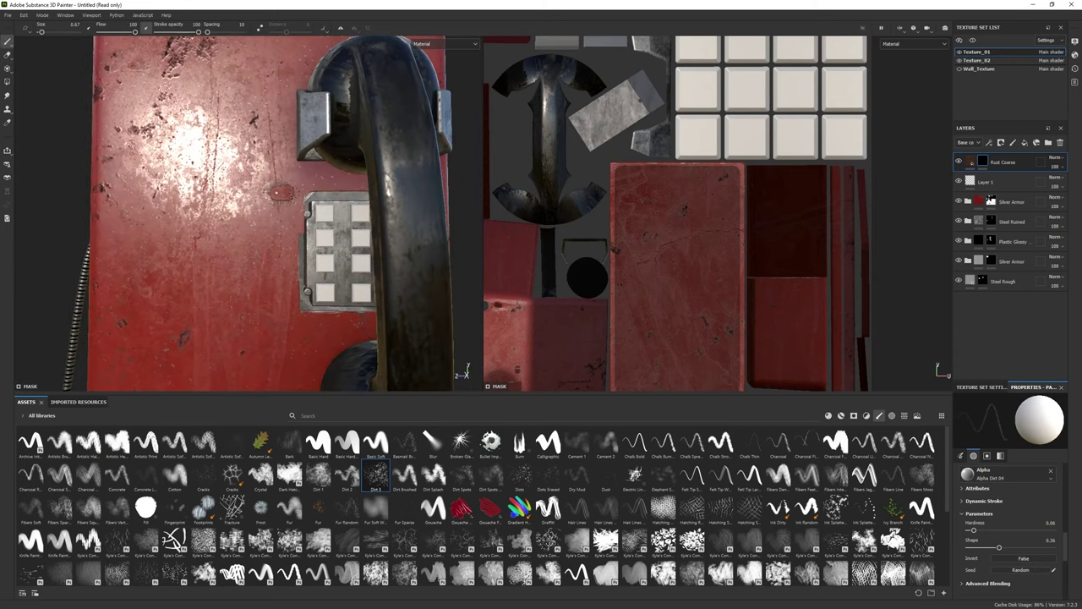
pyautogui.press('e')
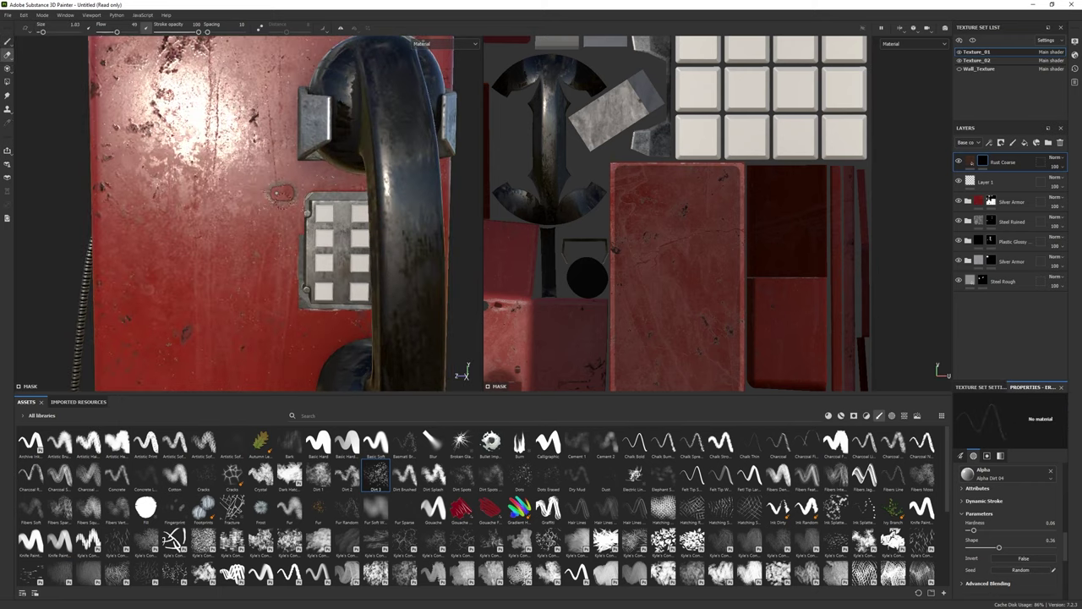
pyautogui.scroll(-3, 271, 212)
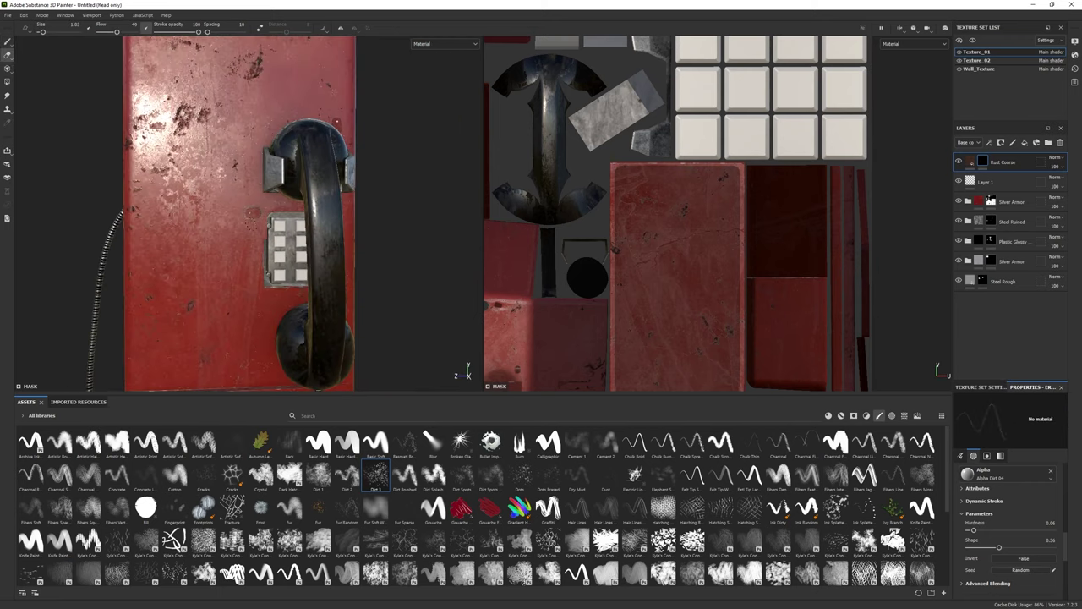
pyautogui.moveTo(254, 211)
pyautogui.keyDown('alt'); pyautogui.mouseDown()
pyautogui.moveTo(212, 220)
pyautogui.moveTo(279, 194)
pyautogui.mouseUp(); pyautogui.keyUp('alt')
pyautogui.scroll(3, 280, 194)
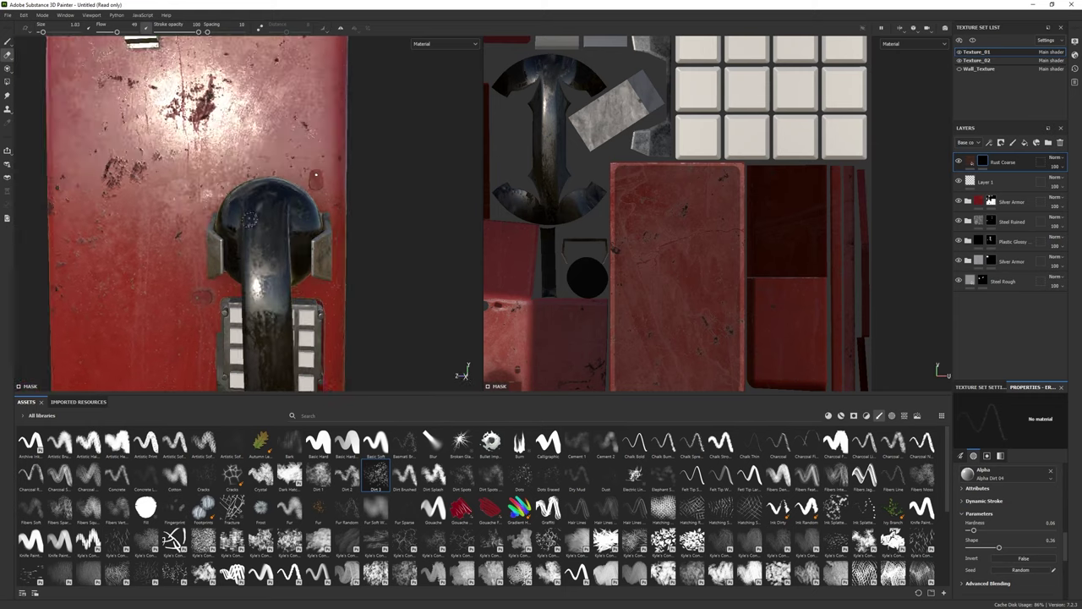
pyautogui.press('1')
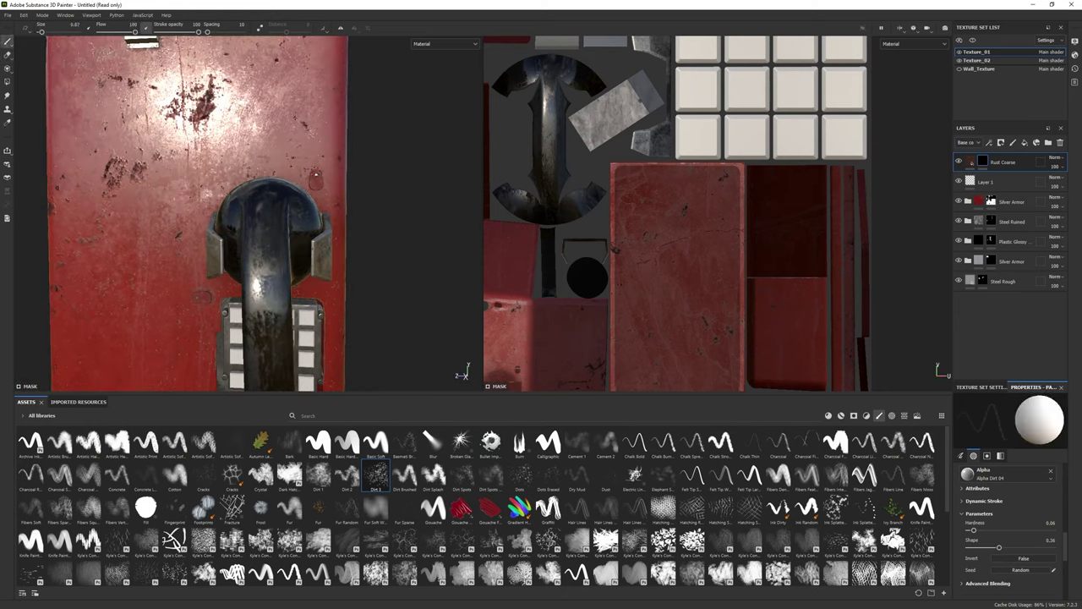
pyautogui.keyDown('alt'); pyautogui.moveTo(315, 180); pyautogui.dragTo(313, 180); pyautogui.keyUp('alt')
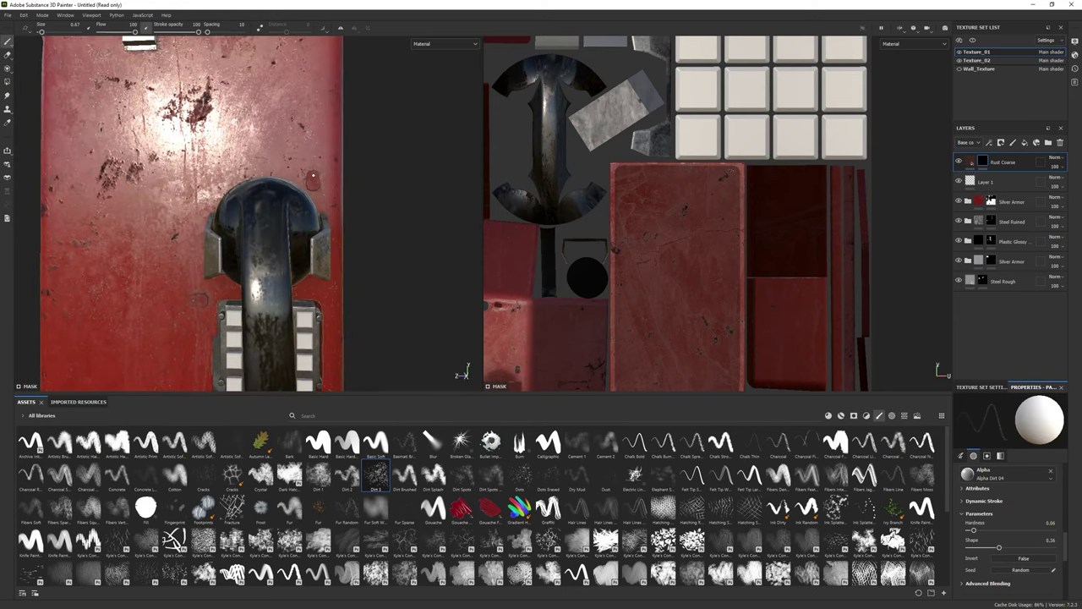
# Step: Switch to Texture_02 and inspect the handset, keypad and coin box
pyautogui.click(977, 60)
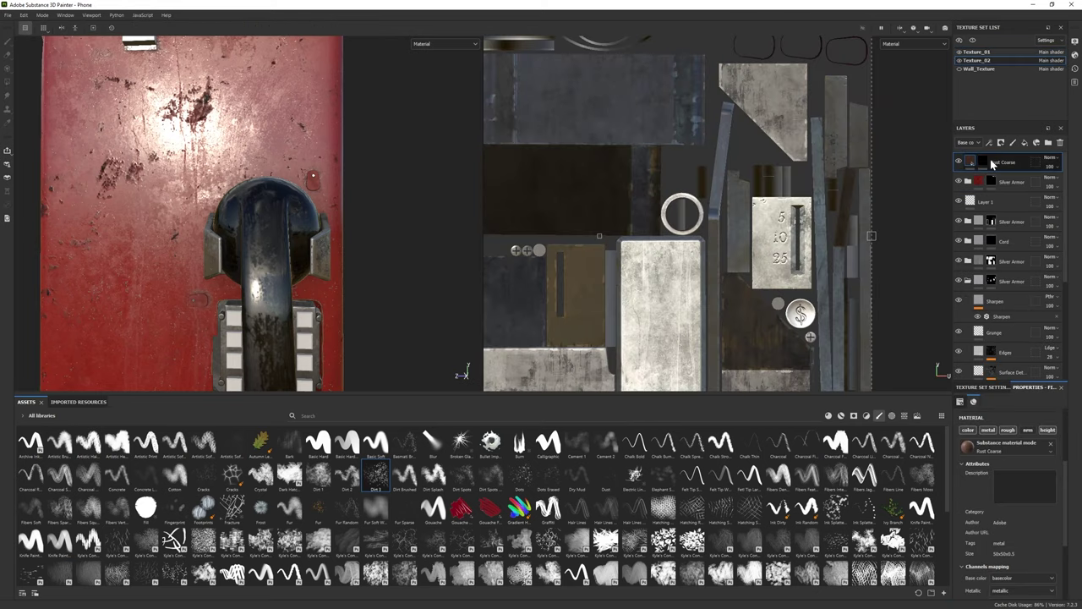
pyautogui.scroll(2, 313, 176)
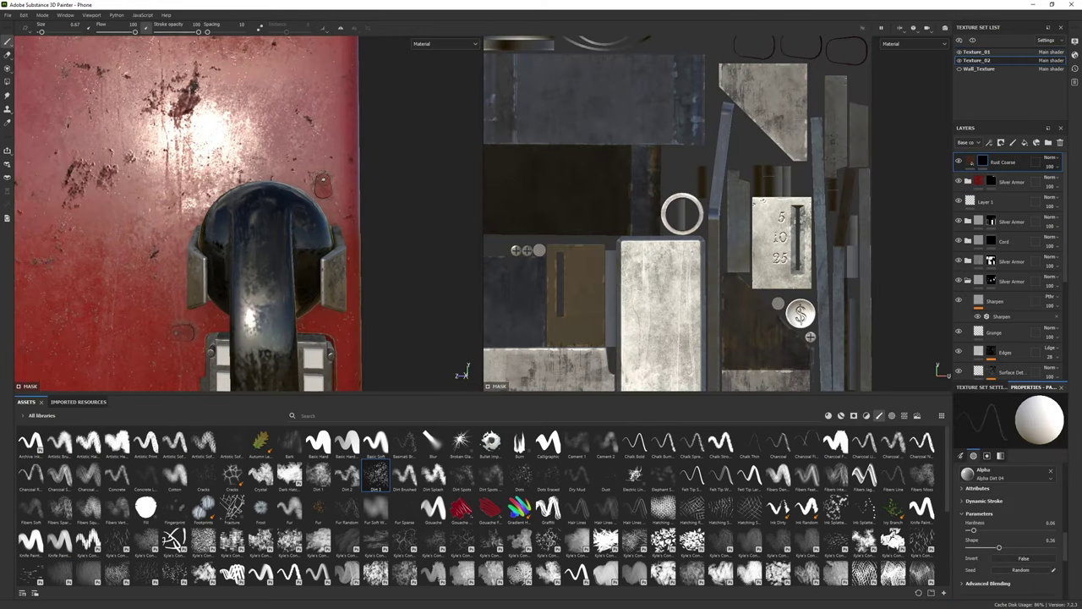
pyautogui.keyDown('alt'); pyautogui.moveTo(324, 182); pyautogui.dragTo(257, 202); pyautogui.keyUp('alt')
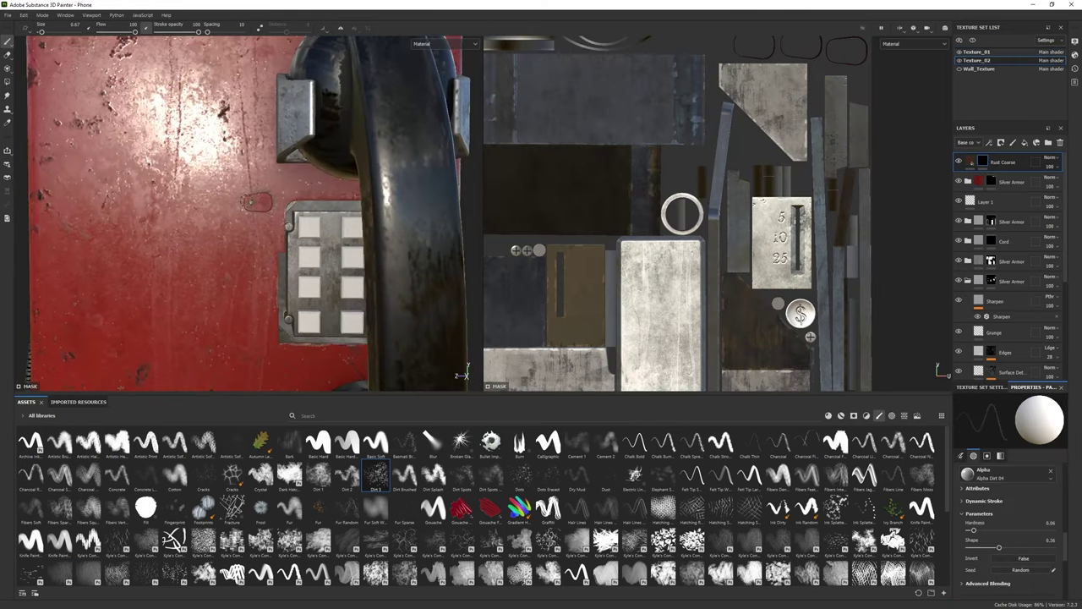
pyautogui.scroll(-2, 246, 212)
pyautogui.scroll(-2, 245, 211)
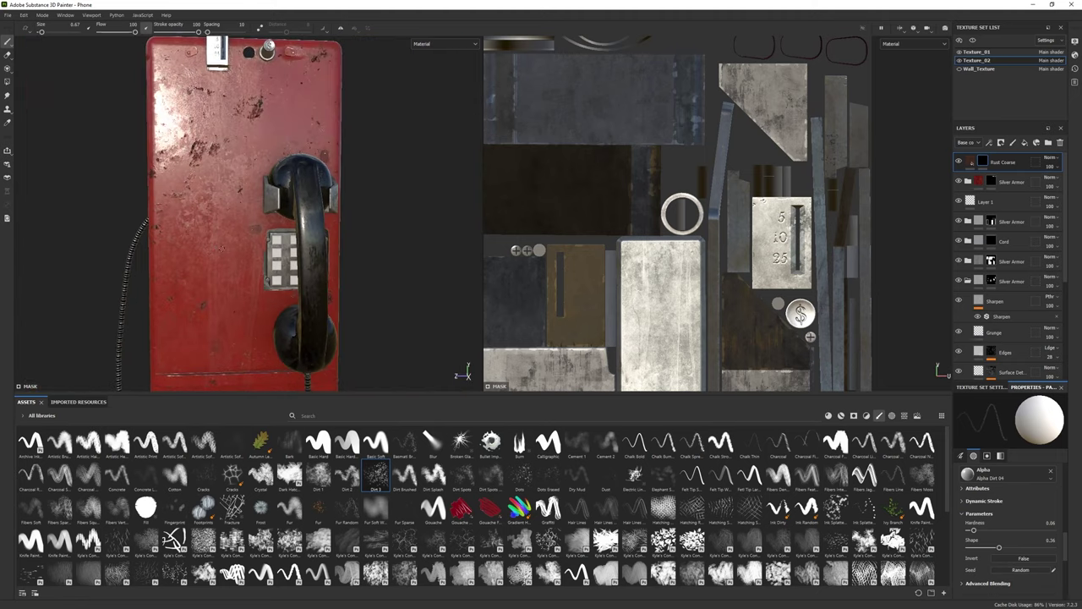
pyautogui.scroll(4, 271, 338)
pyautogui.scroll(1, 270, 338)
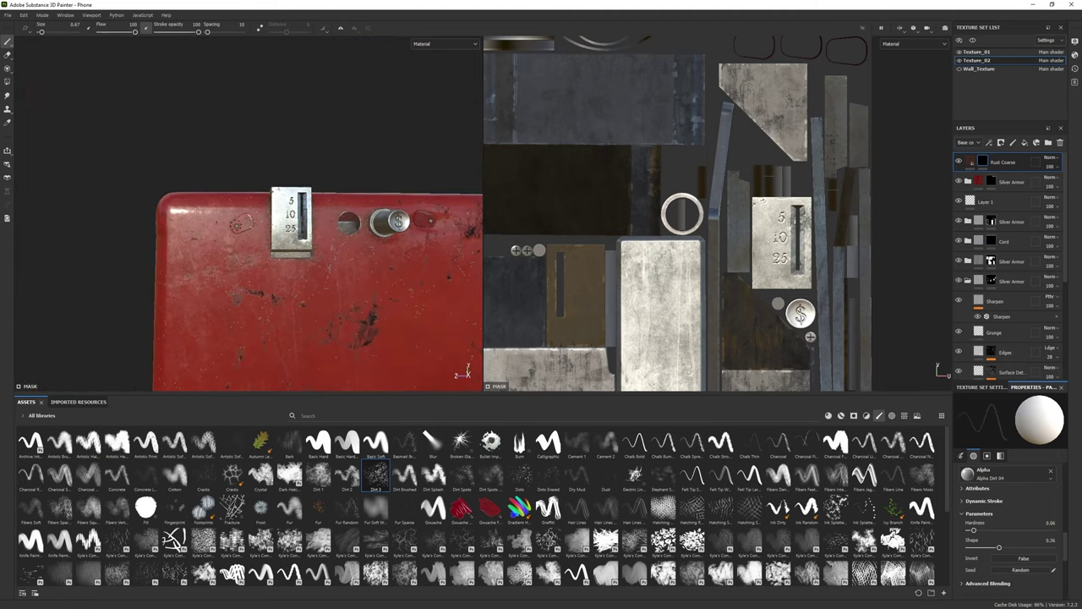
pyautogui.moveTo(296, 280)
pyautogui.keyDown('alt'); pyautogui.mouseDown(button='middle')
pyautogui.moveTo(222, 281)
pyautogui.moveTo(296, 271)
pyautogui.mouseUp(button='middle'); pyautogui.keyUp('alt')
pyautogui.scroll(-2, 270, 279)
pyautogui.keyDown('alt'); pyautogui.moveTo(262, 357); pyautogui.dragTo(262, 196, button='middle'); pyautogui.keyUp('alt')
pyautogui.scroll(2, 263, 196)
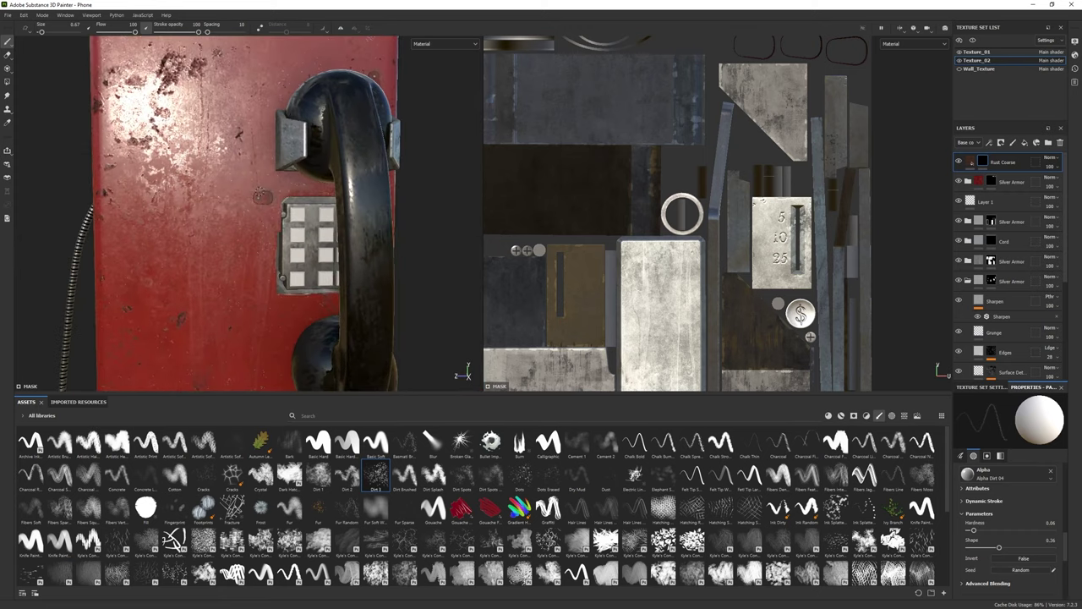
# Step: Erase and paint rust over the phone's lower half and coin box
pyautogui.press('e')
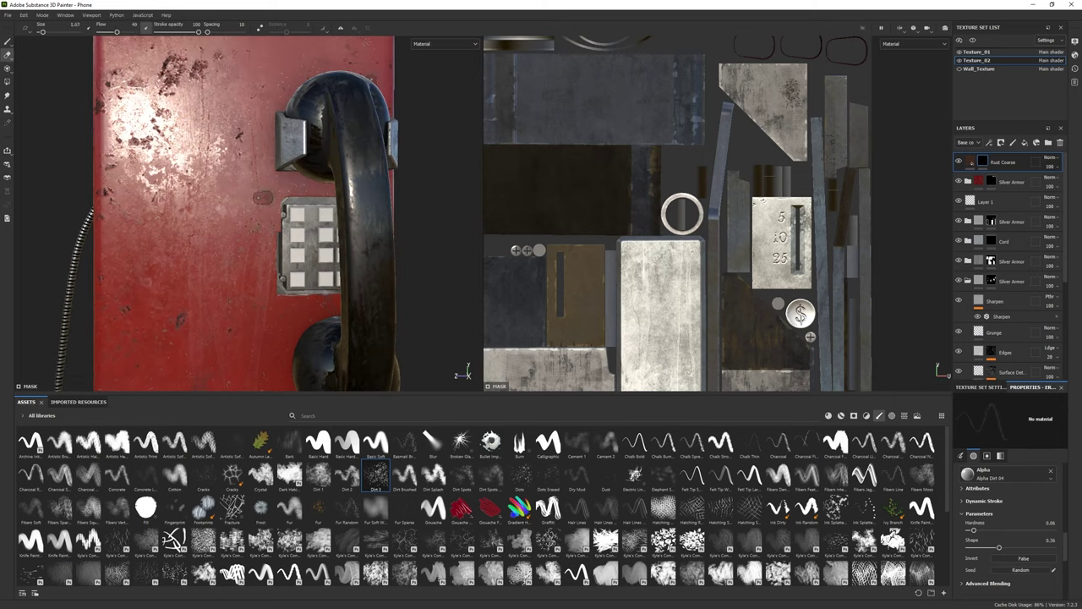
pyautogui.scroll(2, 263, 220)
pyautogui.scroll(-4, 265, 191)
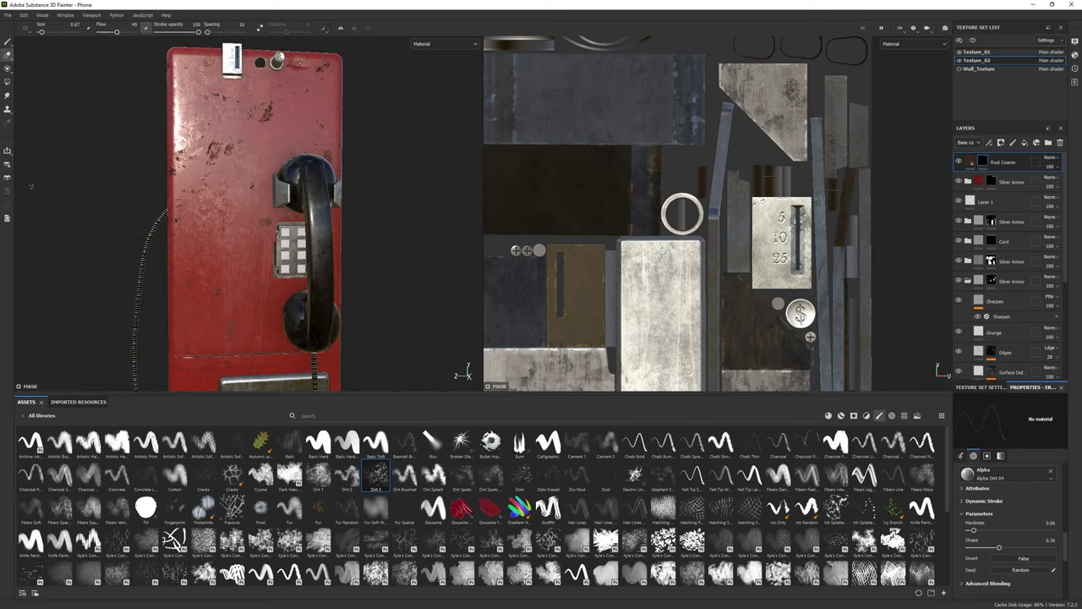
pyautogui.keyDown('alt'); pyautogui.moveTo(199, 355); pyautogui.dragTo(200, 232, button='middle'); pyautogui.keyUp('alt')
pyautogui.press('p')
pyautogui.keyDown('alt'); pyautogui.moveTo(199, 232); pyautogui.dragTo(133, 227); pyautogui.keyUp('alt')
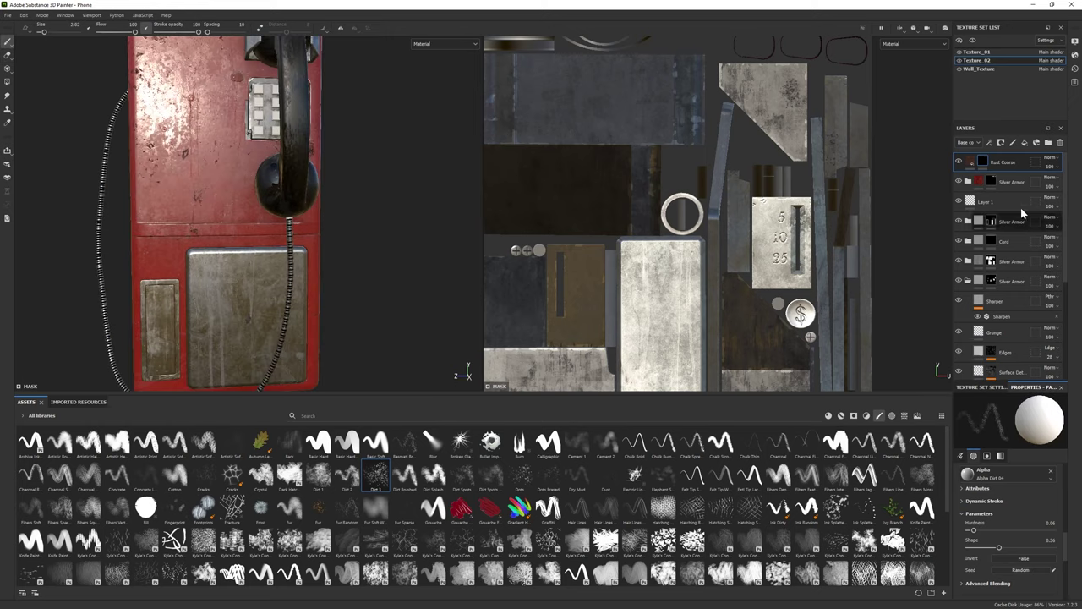
# Step: Return to Texture_01 and paint rust with the Dirt 04 alpha across the phone
pyautogui.click(977, 52)
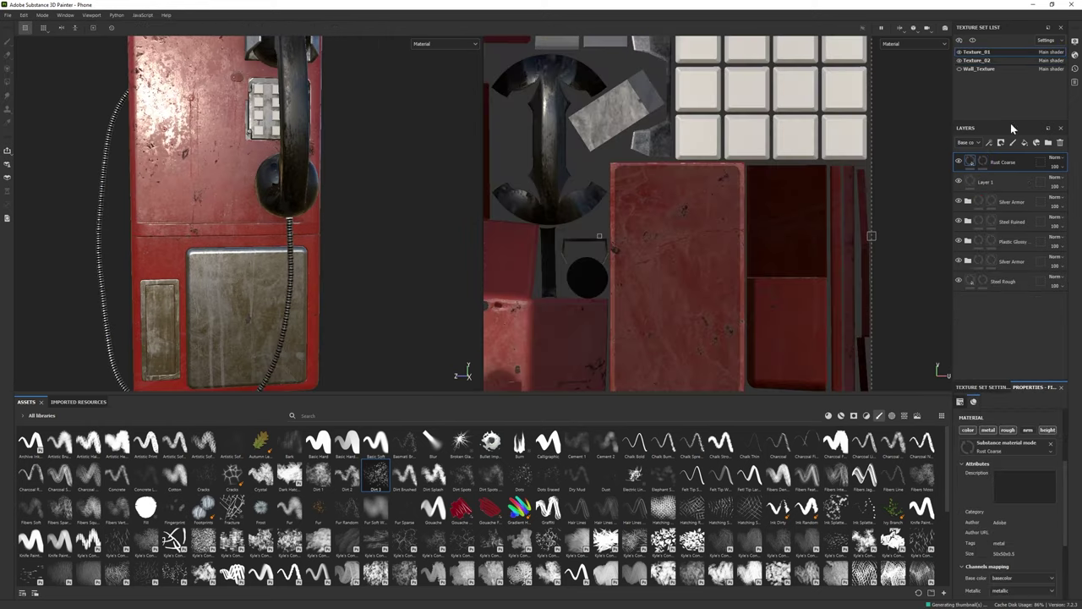
pyautogui.scroll(3, 312, 286)
pyautogui.moveTo(312, 286); pyautogui.dragTo(354, 222, button='middle')
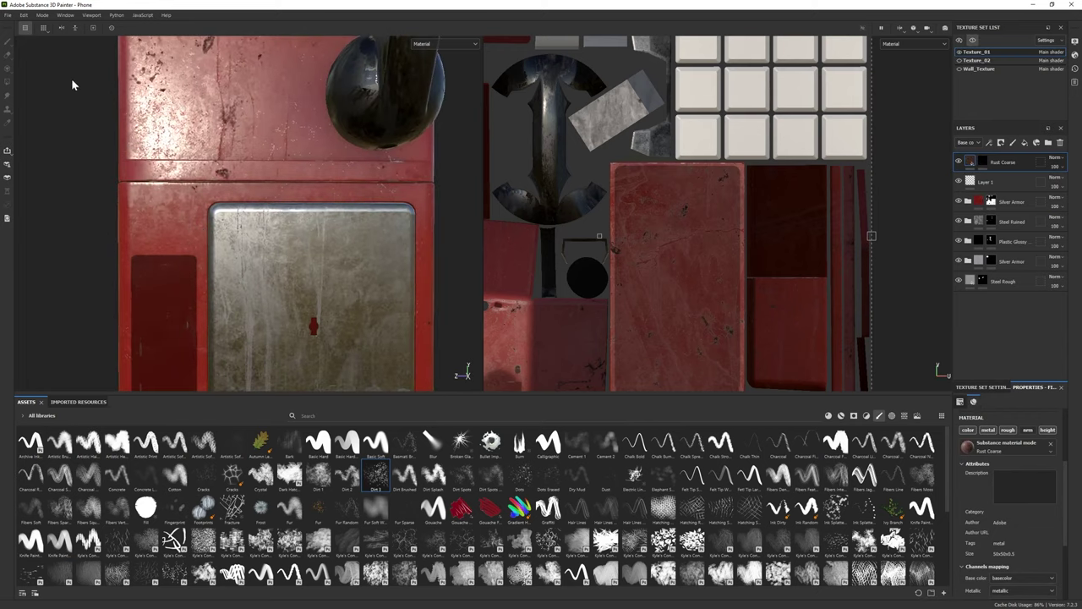
pyautogui.scroll(1, 617, 239)
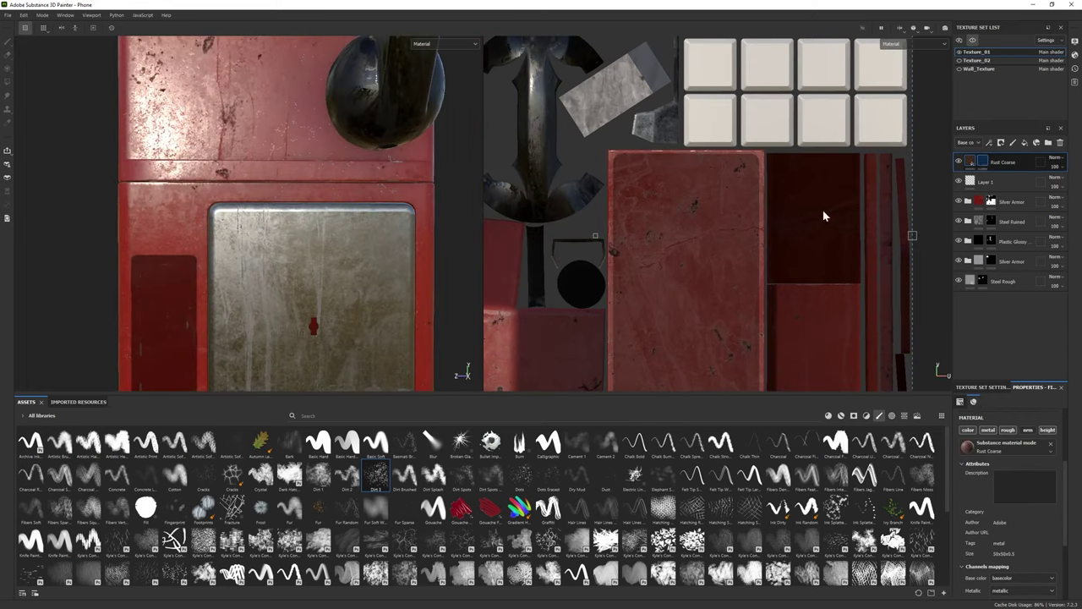
pyautogui.press('1')
pyautogui.scroll(-1, 618, 173)
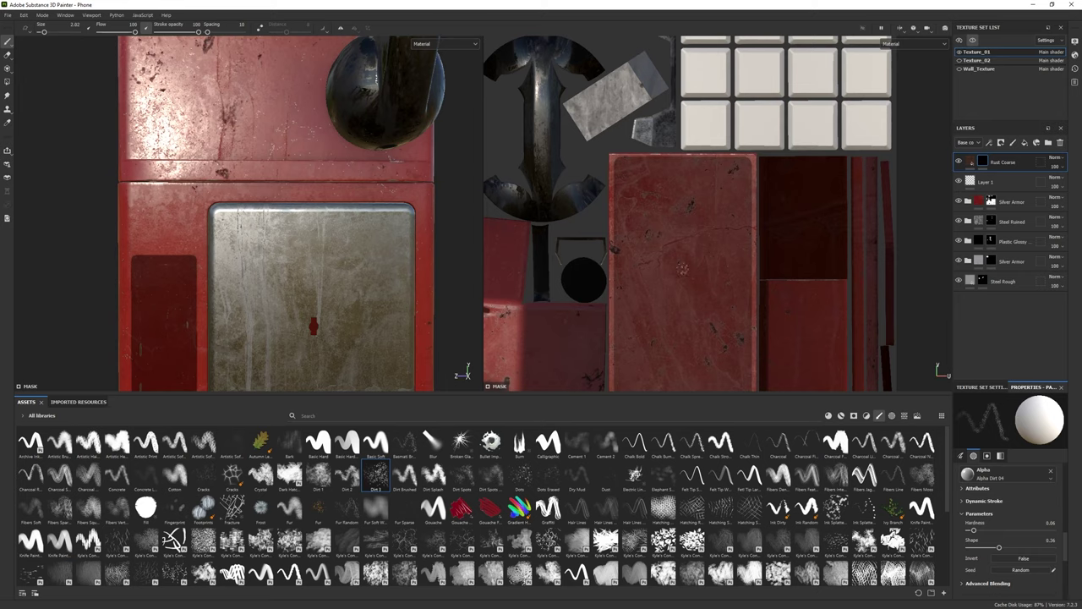
pyautogui.scroll(2, 683, 269)
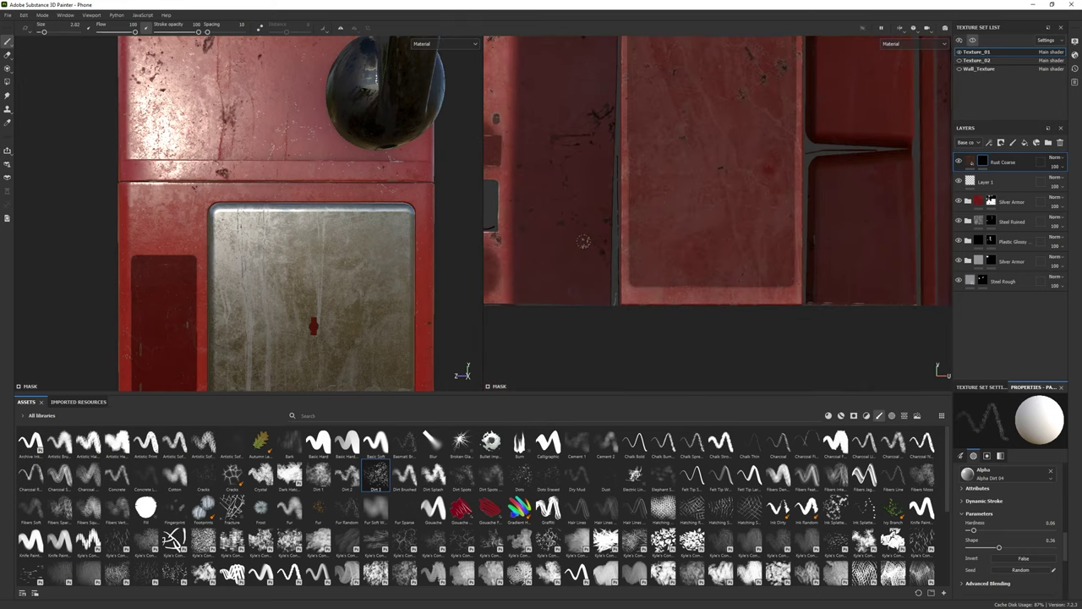
pyautogui.moveTo(246, 238); pyautogui.dragTo(246, 203, button='middle')
pyautogui.scroll(-3, 785, 207)
pyautogui.scroll(-1, 786, 206)
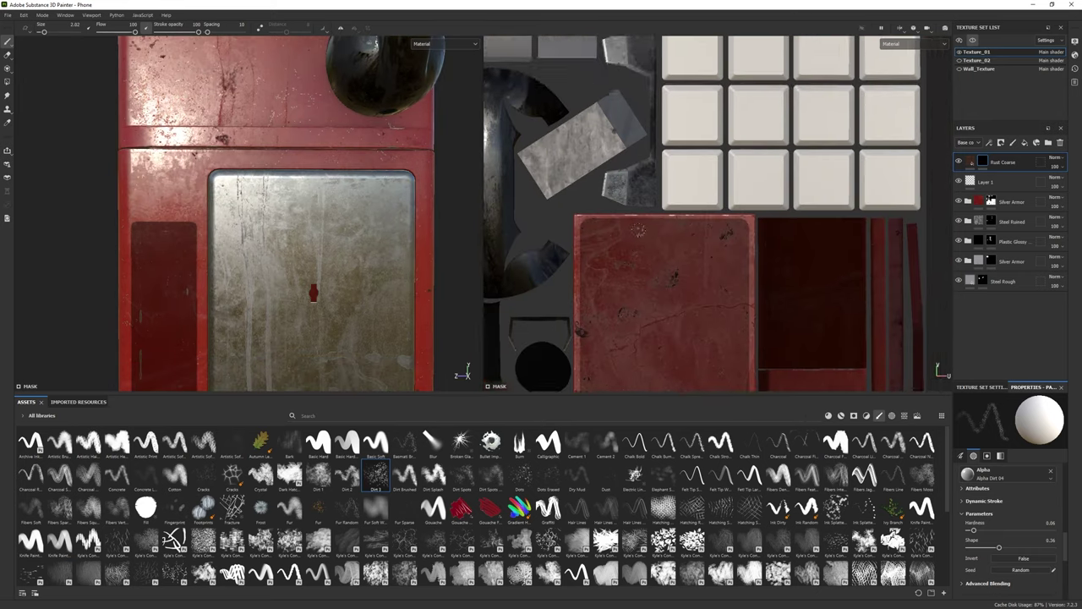
pyautogui.scroll(4, 795, 203)
pyautogui.scroll(-2, 795, 203)
pyautogui.scroll(-2, 790, 206)
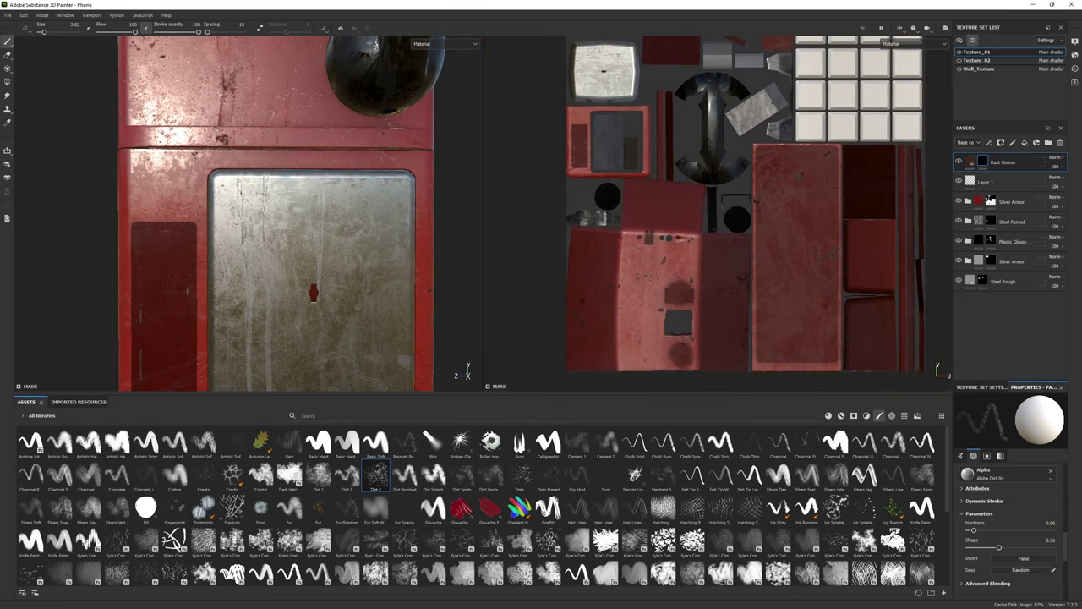
pyautogui.moveTo(253, 212)
pyautogui.keyDown('alt'); pyautogui.mouseDown()
pyautogui.moveTo(324, 243)
pyautogui.moveTo(347, 285)
pyautogui.mouseUp(); pyautogui.keyUp('alt')
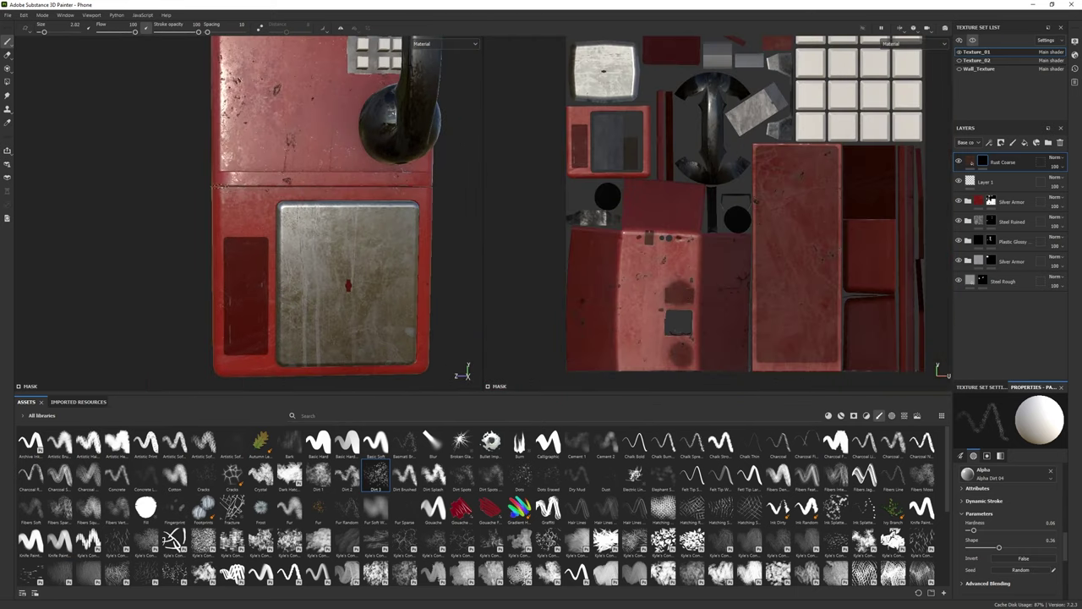
# Step: Drag the Rust Coarse material from the Materials shelf onto the top of the layer stack
pyautogui.click(972, 162)
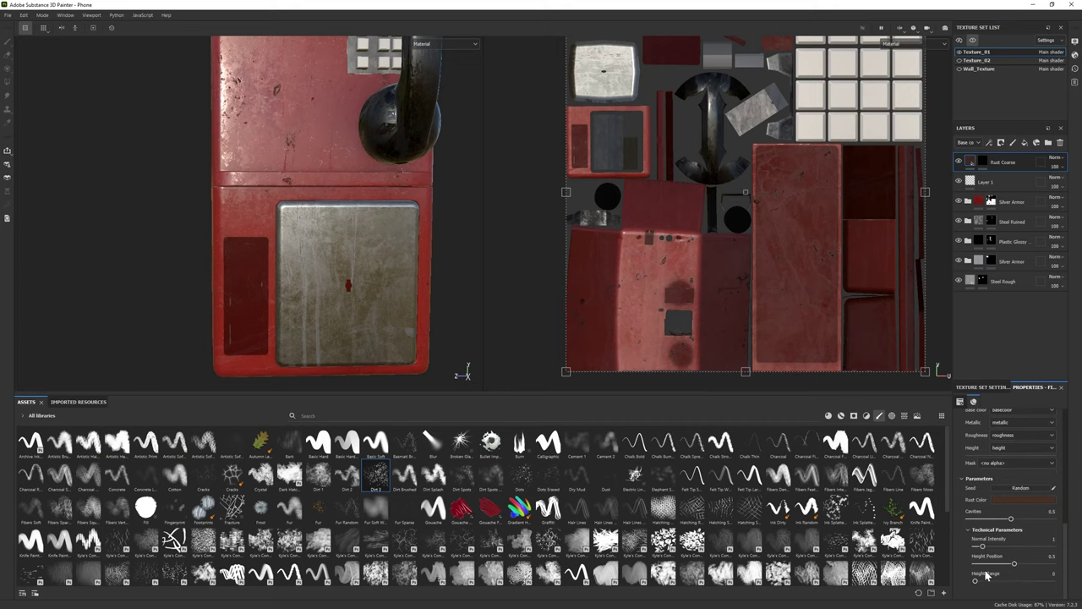
pyautogui.press('f')
pyautogui.scroll(5, 374, 266)
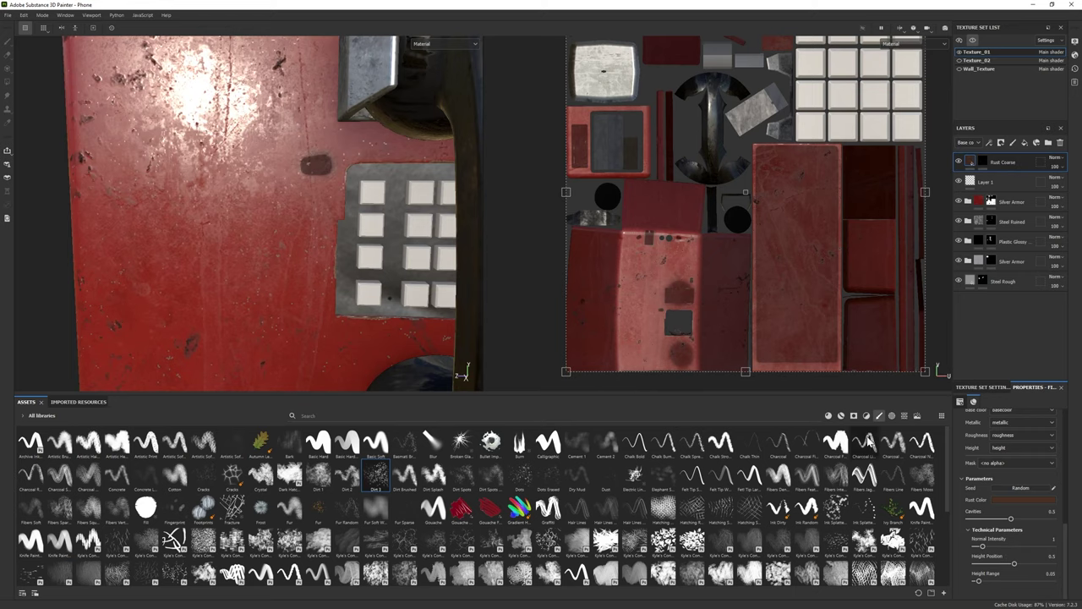
pyautogui.click(829, 415)
pyautogui.moveTo(116, 540)
pyautogui.mouseDown()
pyautogui.moveTo(912, 345)
pyautogui.moveTo(1013, 166)
pyautogui.mouseUp()
# Step: Add a black mask to the new rust layer, test a stroke, then delete it
pyautogui.press('f')
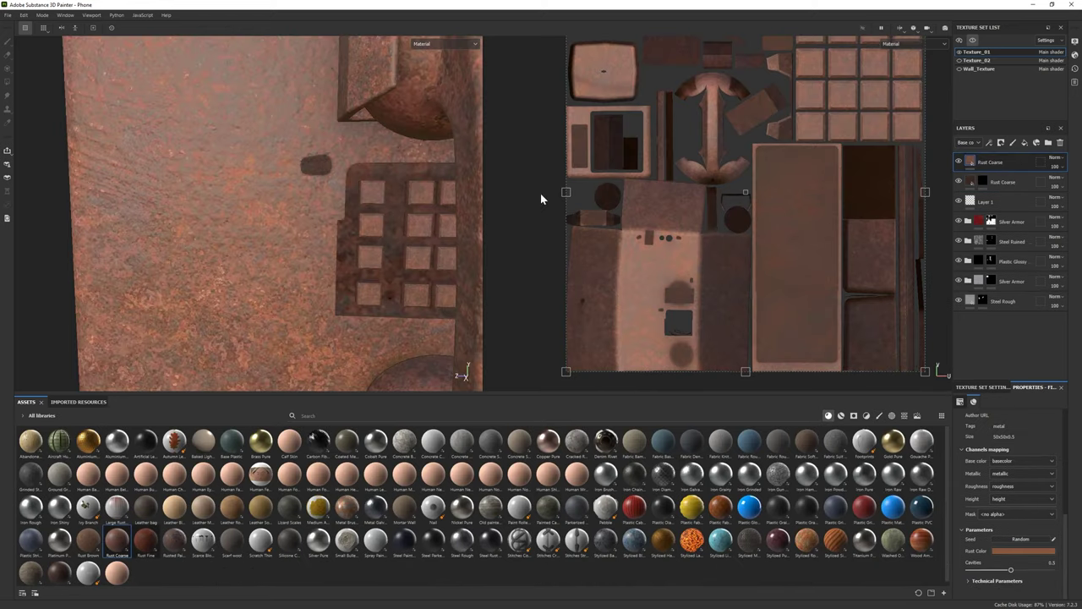
pyautogui.rightClick(1019, 165)
pyautogui.click(1021, 180)
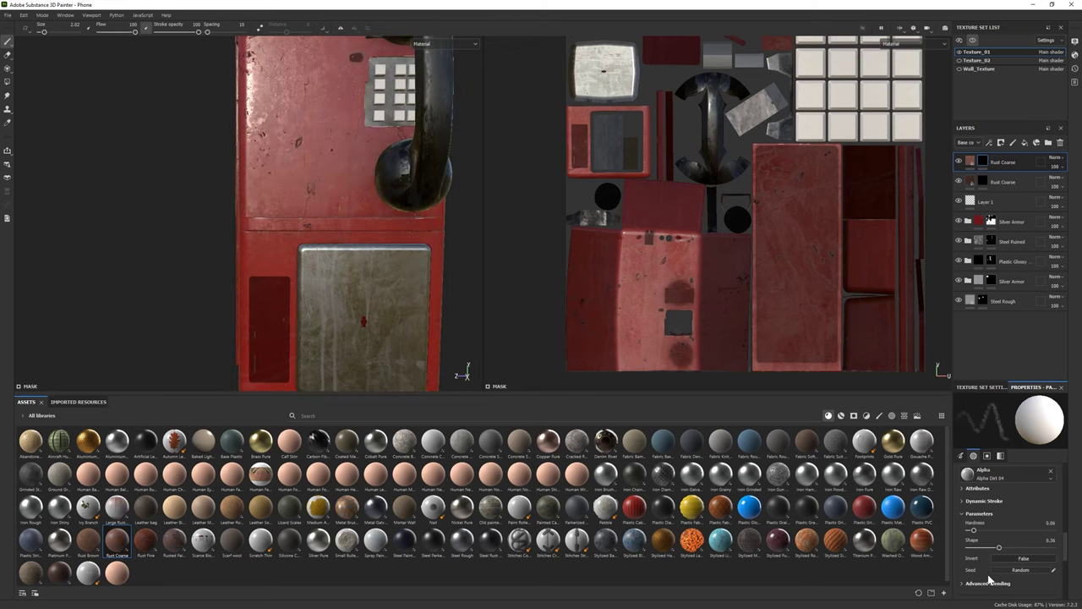
pyautogui.scroll(-5, 1038, 539)
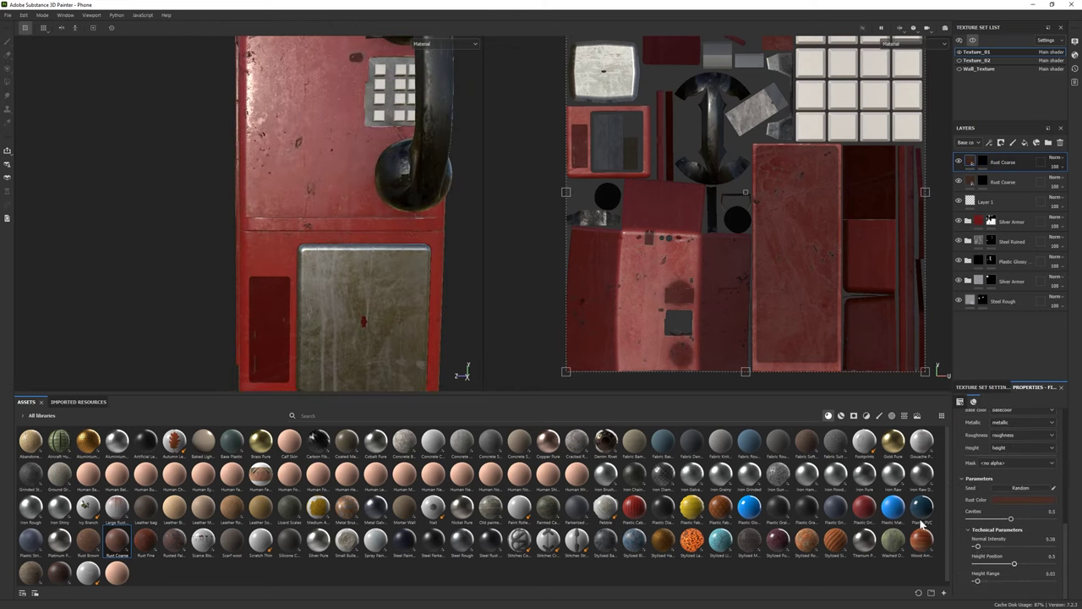
pyautogui.click(983, 162)
pyautogui.press('1')
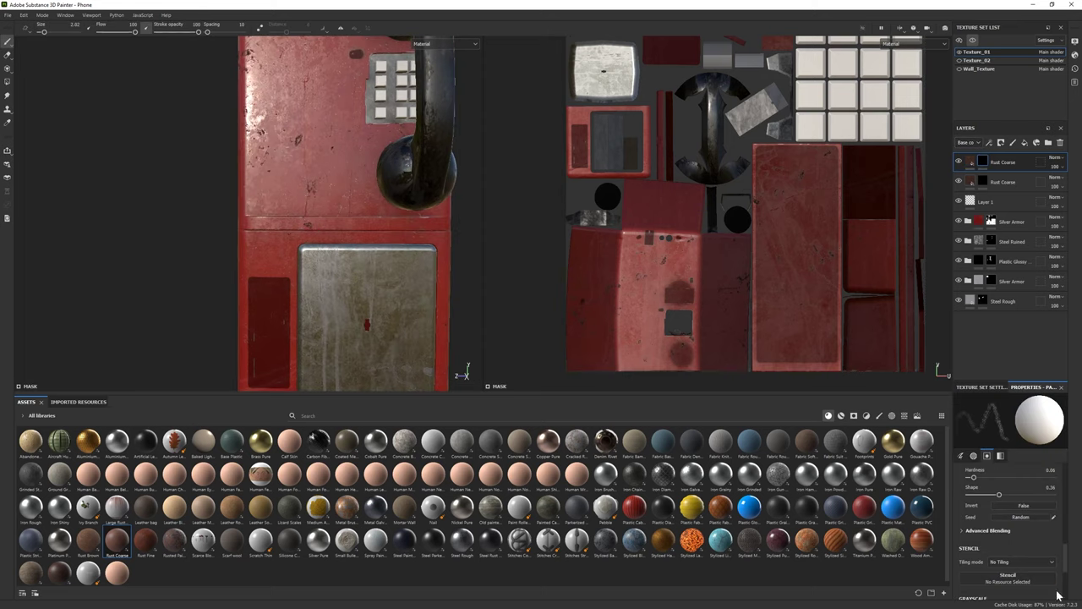
pyautogui.click(971, 162)
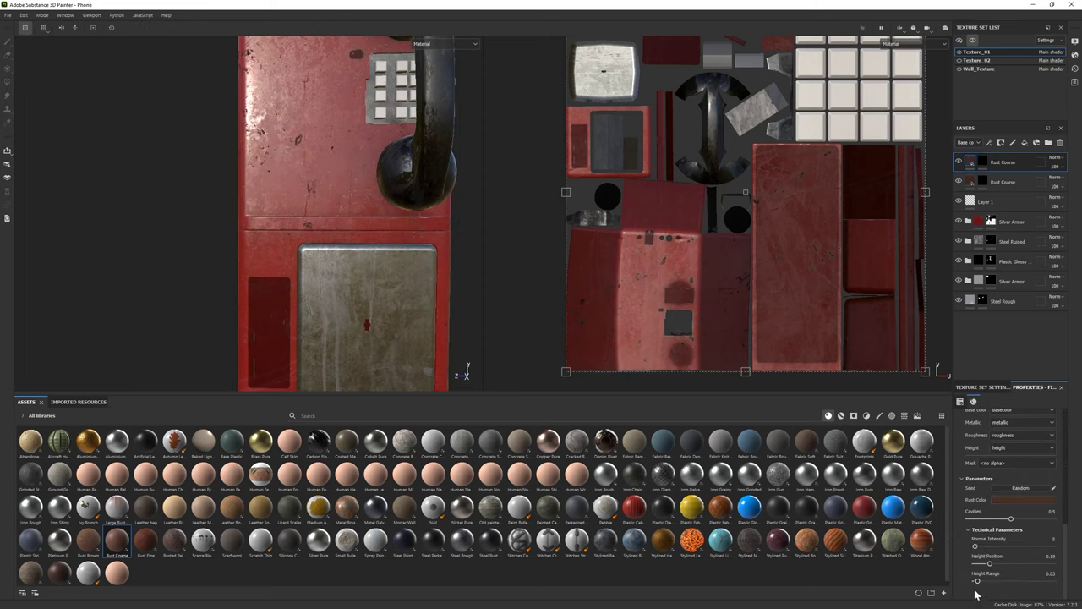
pyautogui.press('1')
pyautogui.moveTo(316, 225); pyautogui.dragTo(245, 223)
pyautogui.scroll(3, 279, 228)
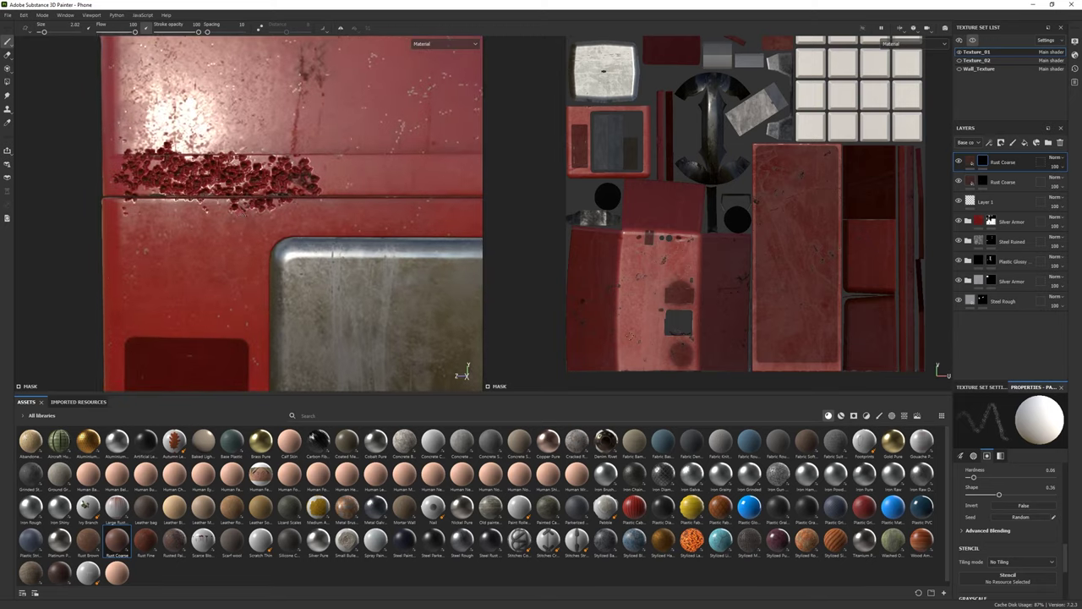
pyautogui.press('Delete')
# Step: Re-add a black-masked Rust Coarse layer and lower its Normal Intensity to 0.49
pyautogui.click(998, 162)
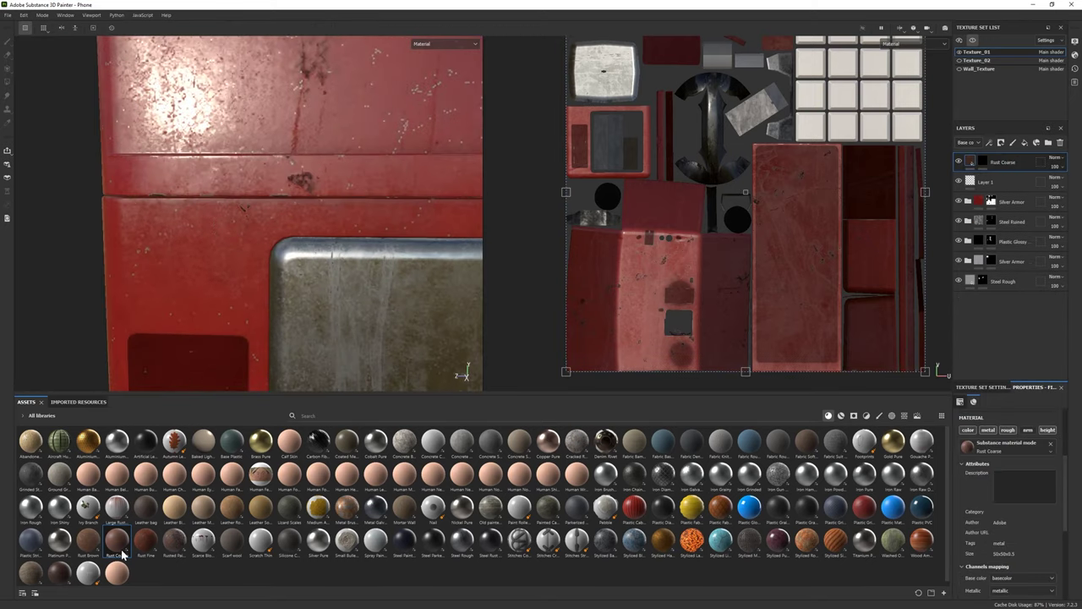
pyautogui.moveTo(998, 162); pyautogui.dragTo(999, 164)
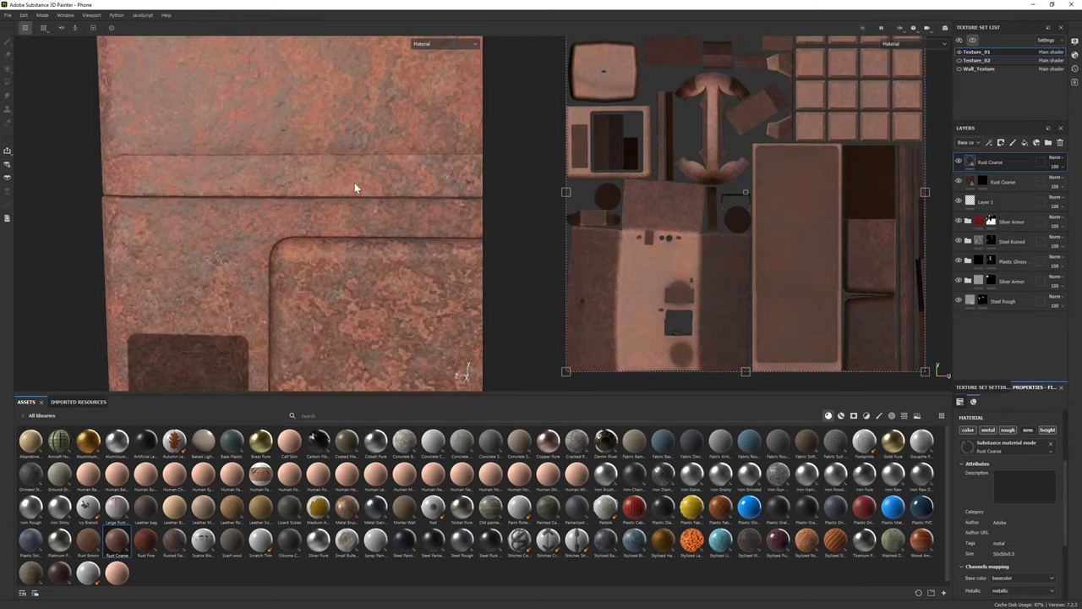
pyautogui.rightClick(977, 161)
pyautogui.click(1004, 176)
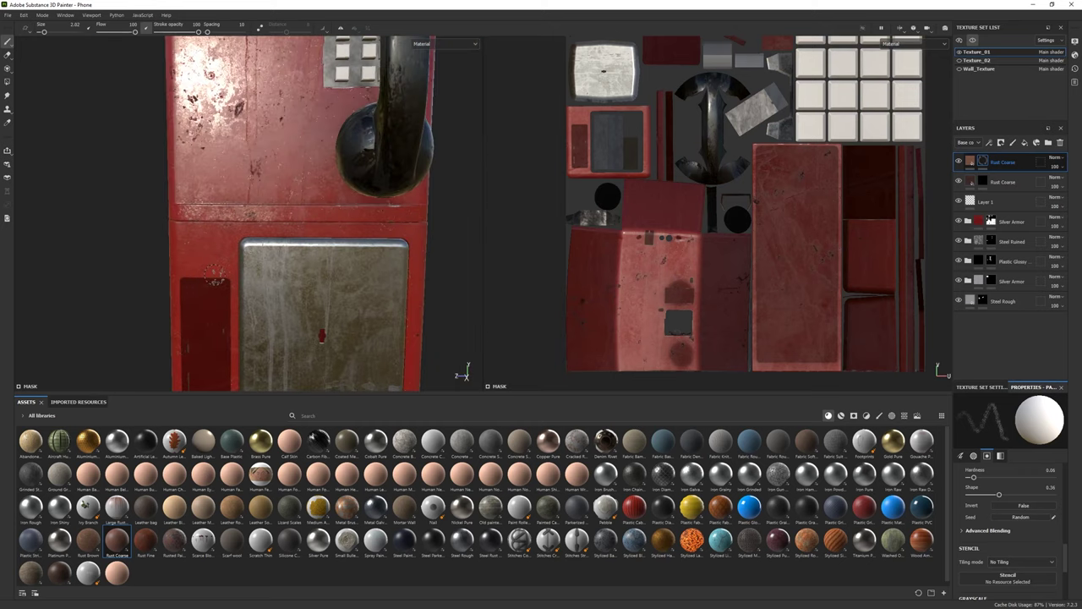
pyautogui.click(970, 161)
pyautogui.click(1010, 549)
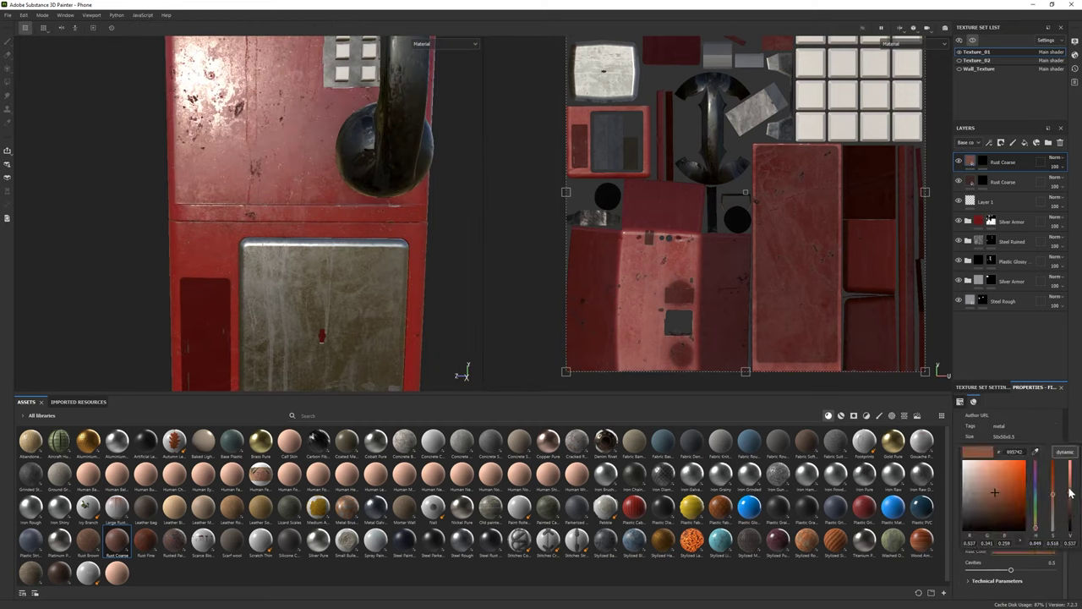
pyautogui.click(995, 581)
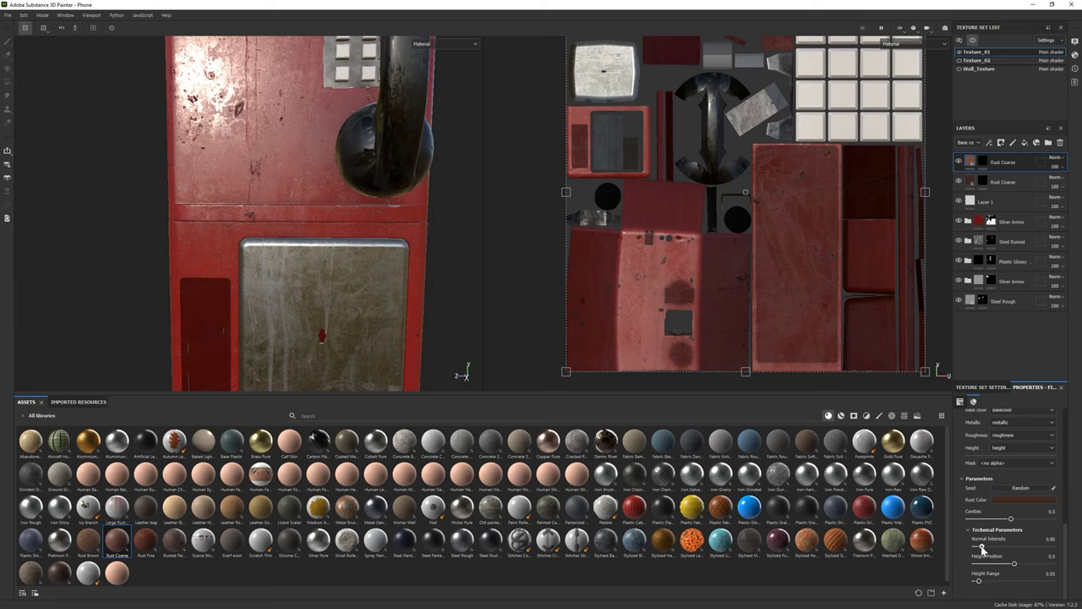
pyautogui.moveTo(981, 548); pyautogui.dragTo(978, 546)
# Step: Undo the last change and compare the rust layer's mask and fill settings
pyautogui.click(983, 162)
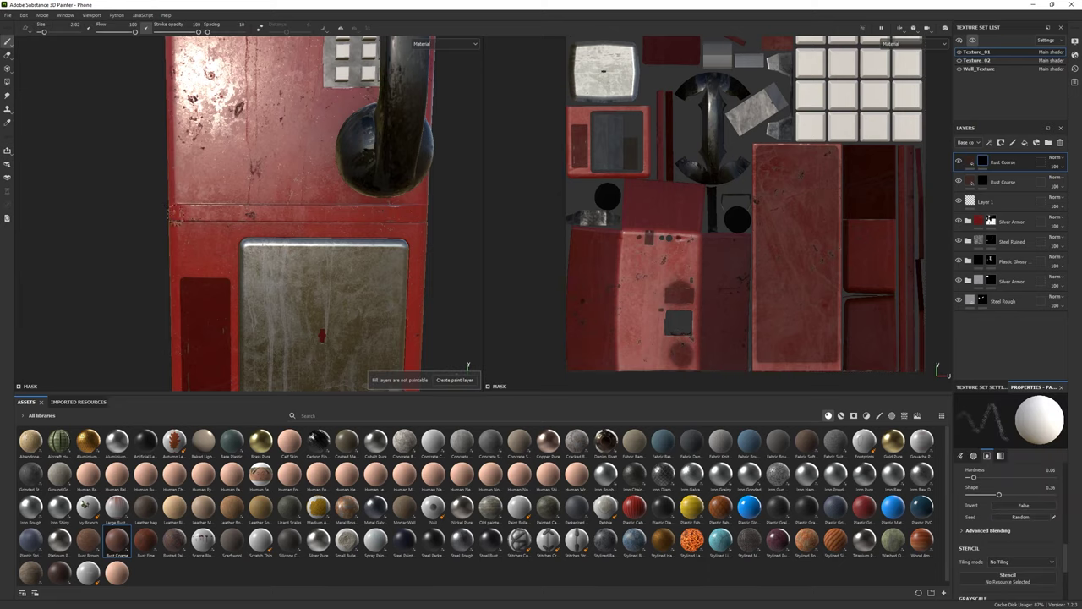
pyautogui.scroll(2, 319, 256)
pyautogui.hotkey('ctrl', 'z')
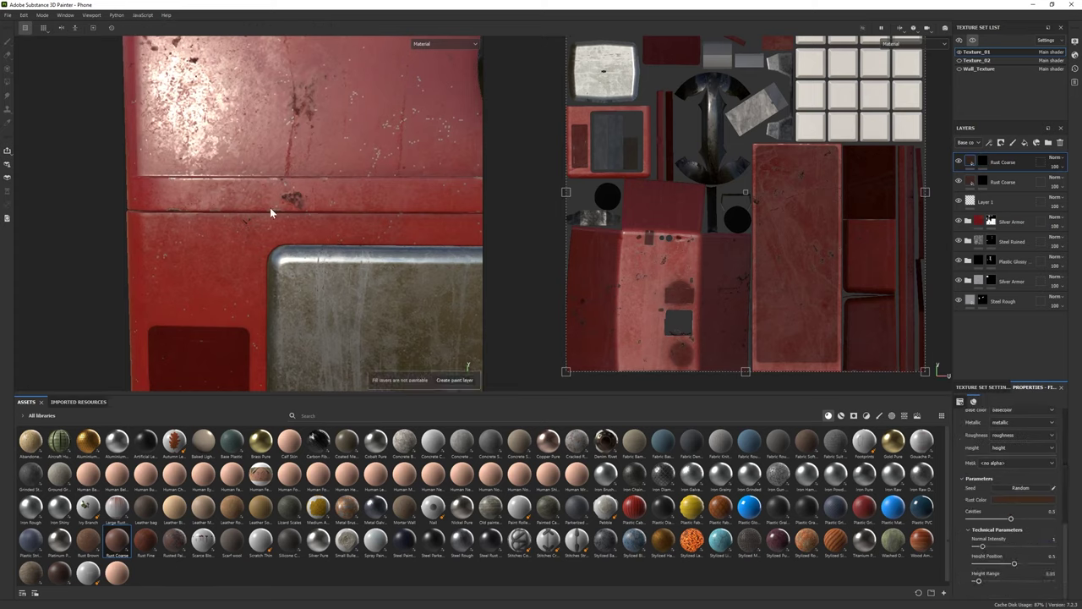
pyautogui.click(982, 162)
pyautogui.scroll(-2, 373, 203)
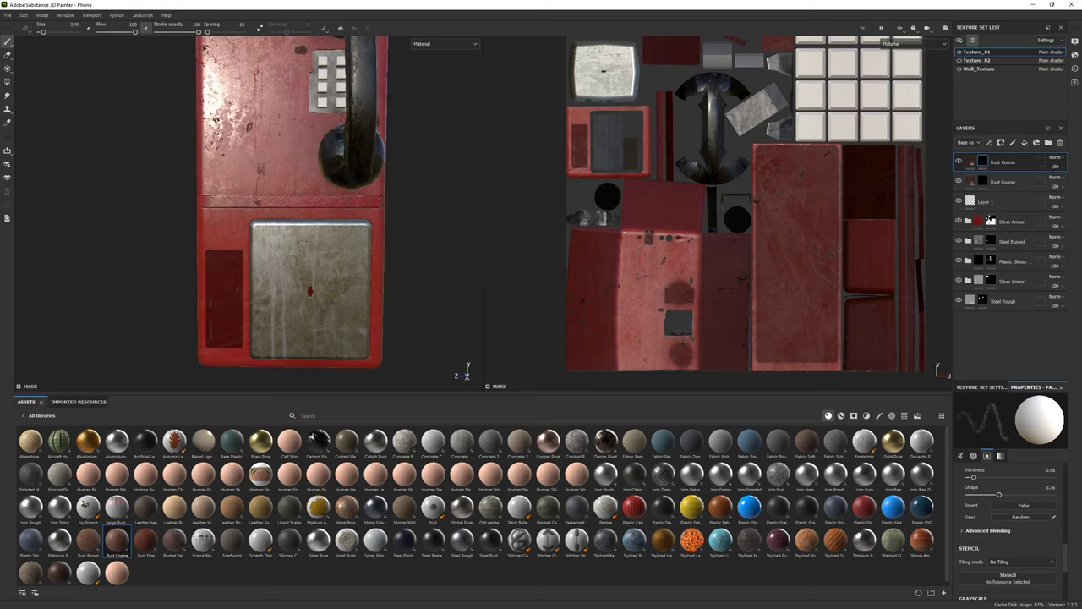
pyautogui.scroll(-3, 1002, 536)
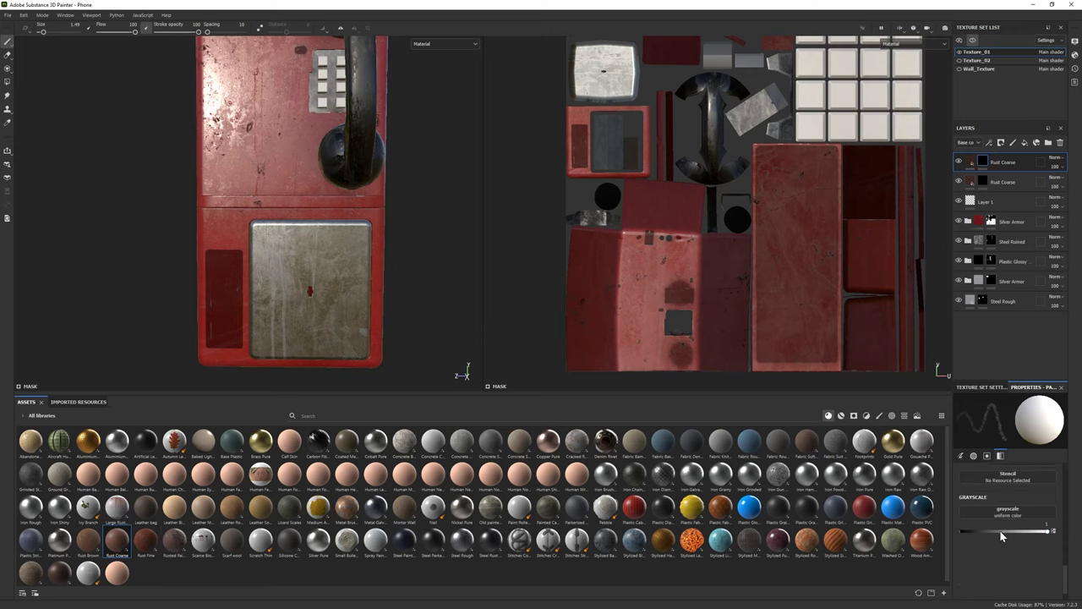
pyautogui.click(971, 161)
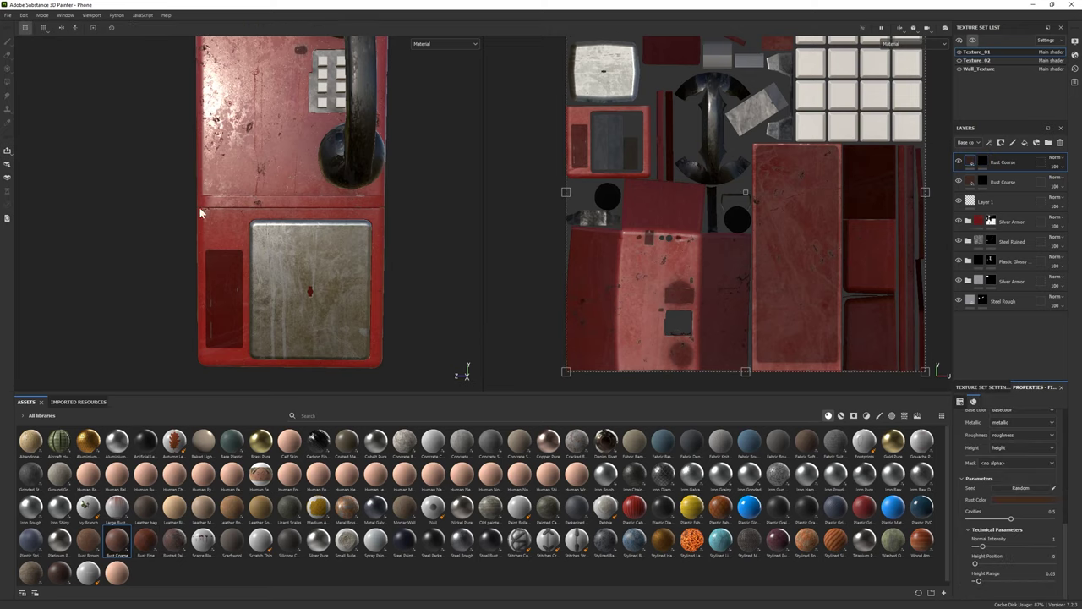
pyautogui.click(983, 161)
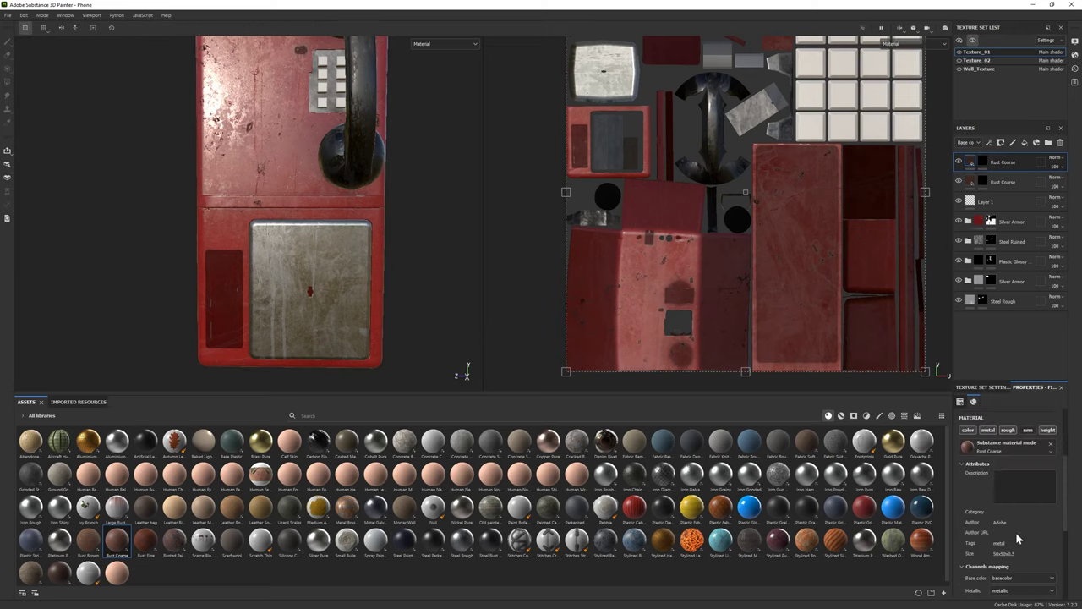
# Step: Review the top rust layer's fill settings and leave its mask selected
pyautogui.scroll(-5, 1015, 560)
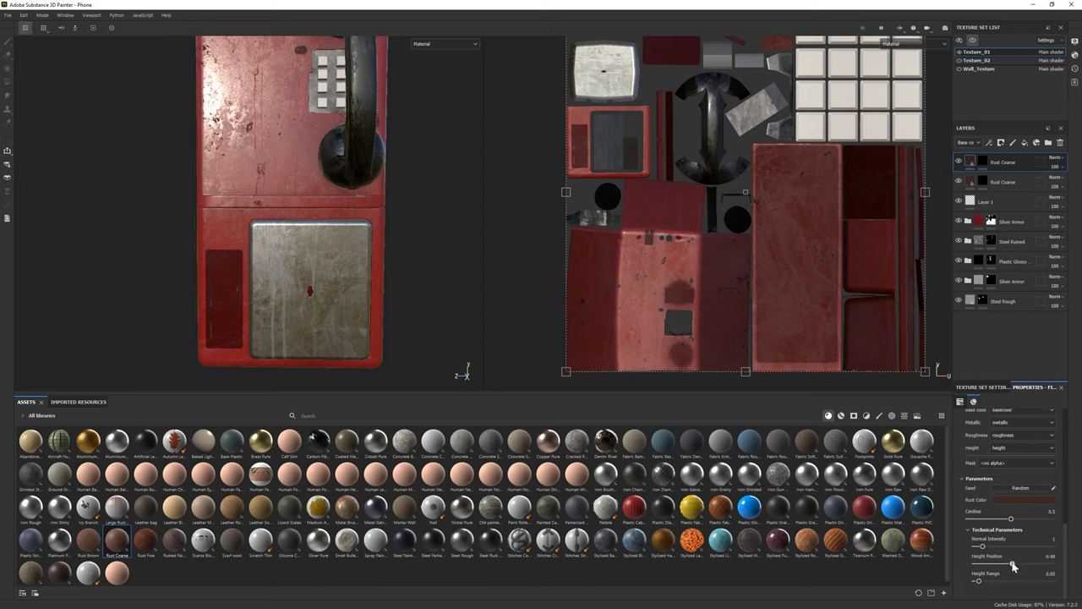
pyautogui.click(982, 161)
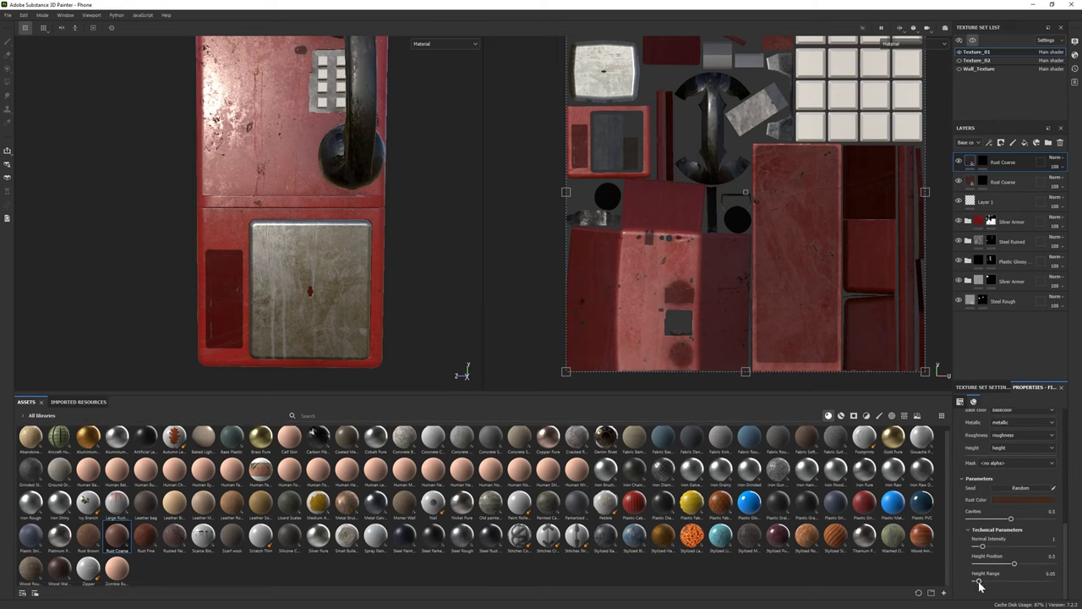
pyautogui.click(982, 161)
pyautogui.scroll(2, 328, 270)
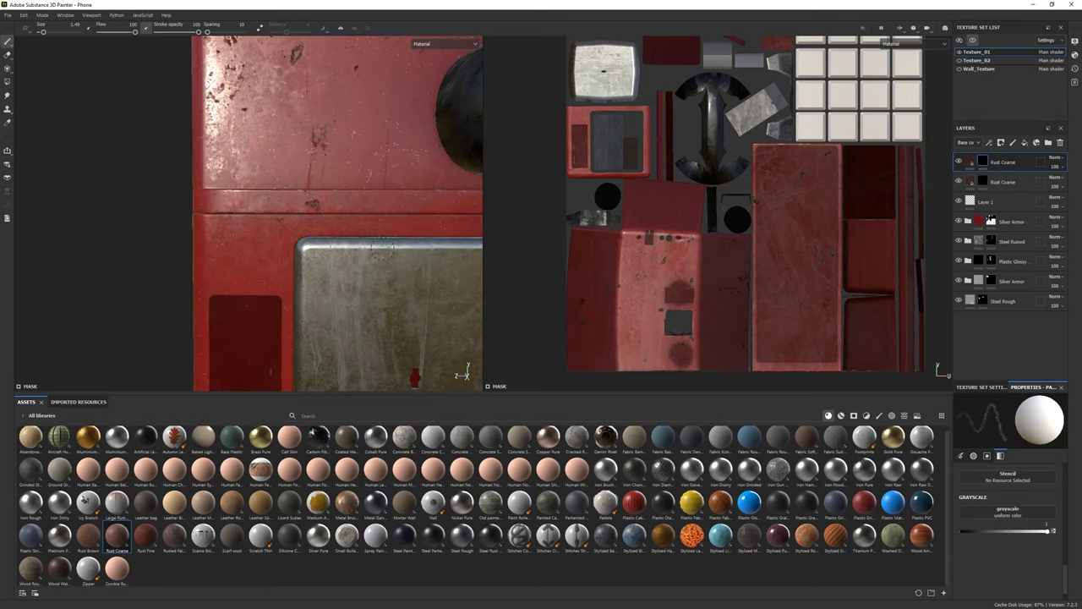
pyautogui.click(971, 161)
pyautogui.scroll(2, 989, 533)
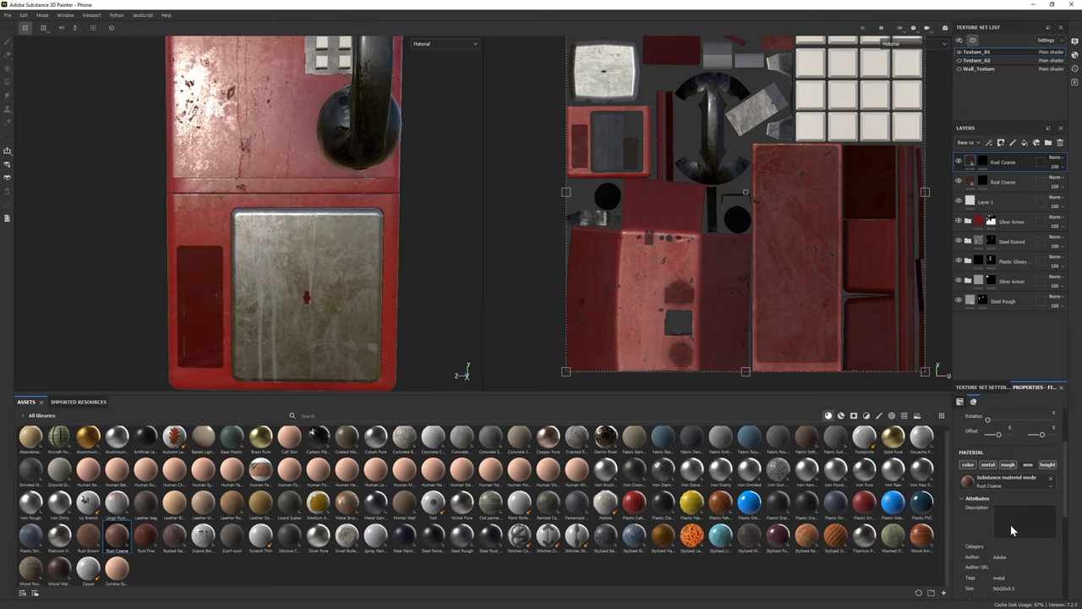
pyautogui.scroll(3, 988, 533)
pyautogui.scroll(3, 988, 533)
pyautogui.scroll(-5, 1011, 507)
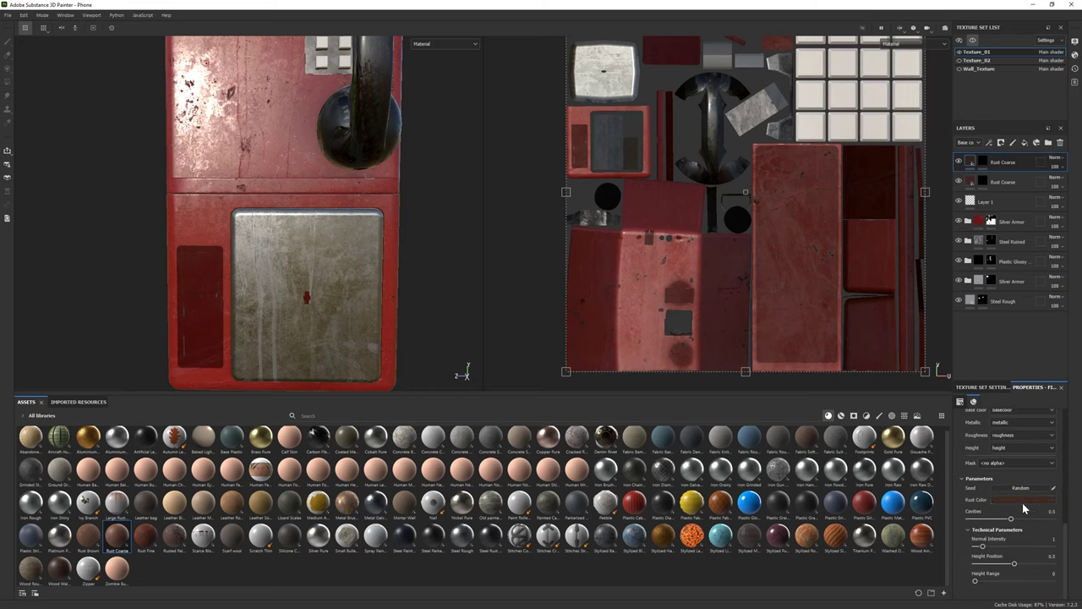
pyautogui.click(1022, 501)
pyautogui.click(983, 162)
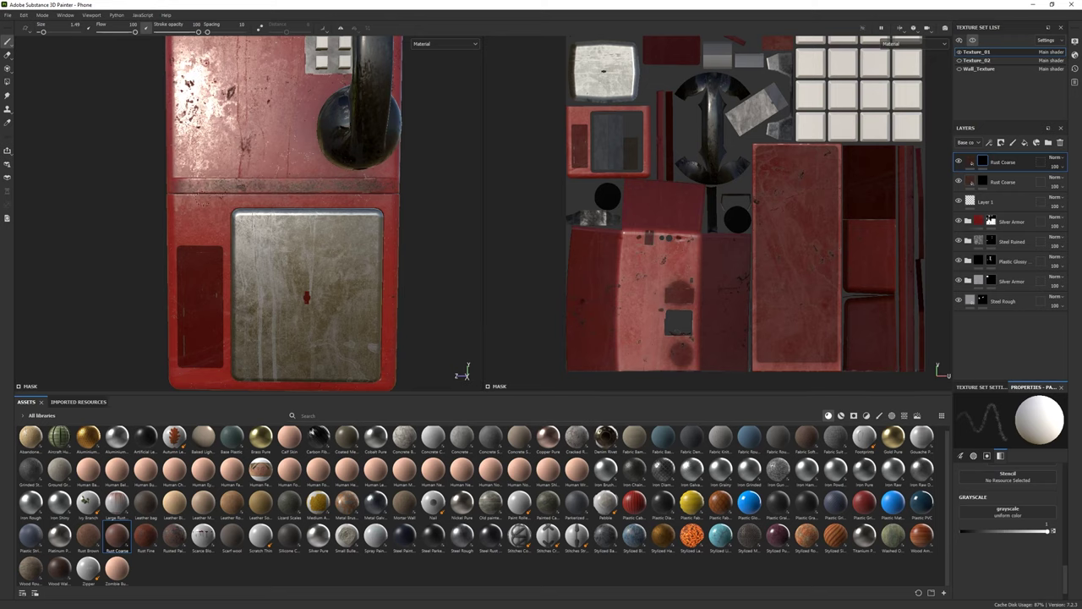
# Step: Show brushes in the Assets shelf, enlarge the brush to size 39, and switch to Paint
pyautogui.press('e')
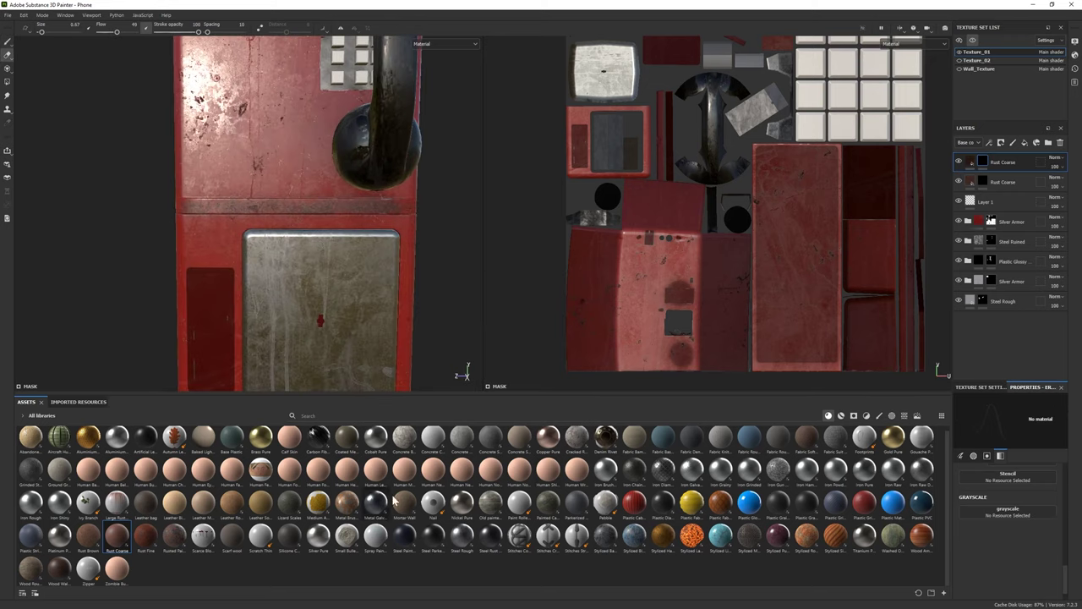
pyautogui.click(879, 415)
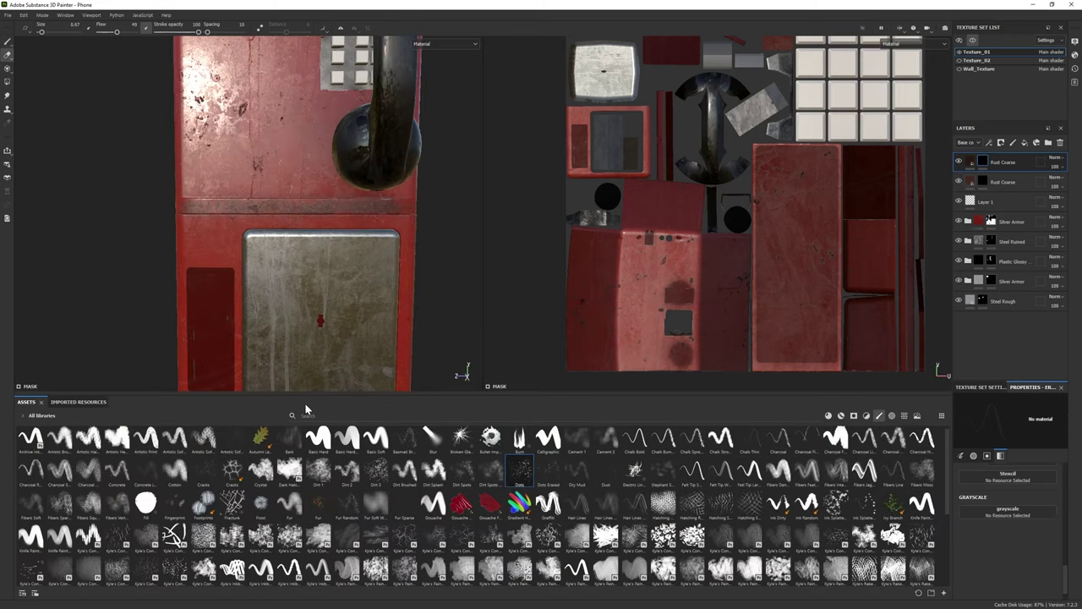
pyautogui.keyDown('ctrl'); pyautogui.moveTo(102, 208); pyautogui.dragTo(142, 207, button='right'); pyautogui.keyUp('ctrl')
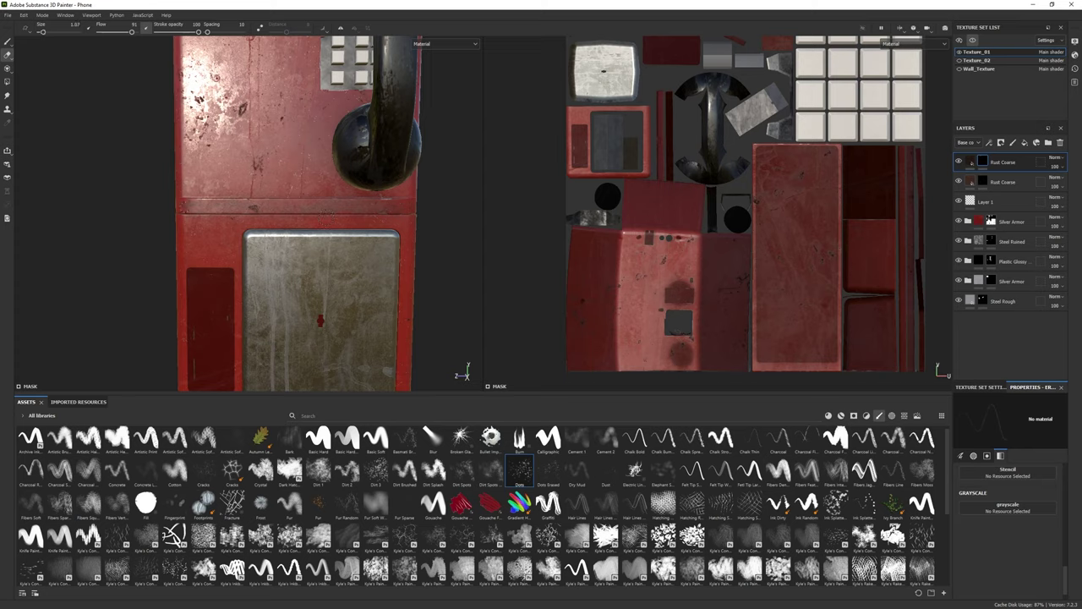
pyautogui.scroll(-5, 320, 320)
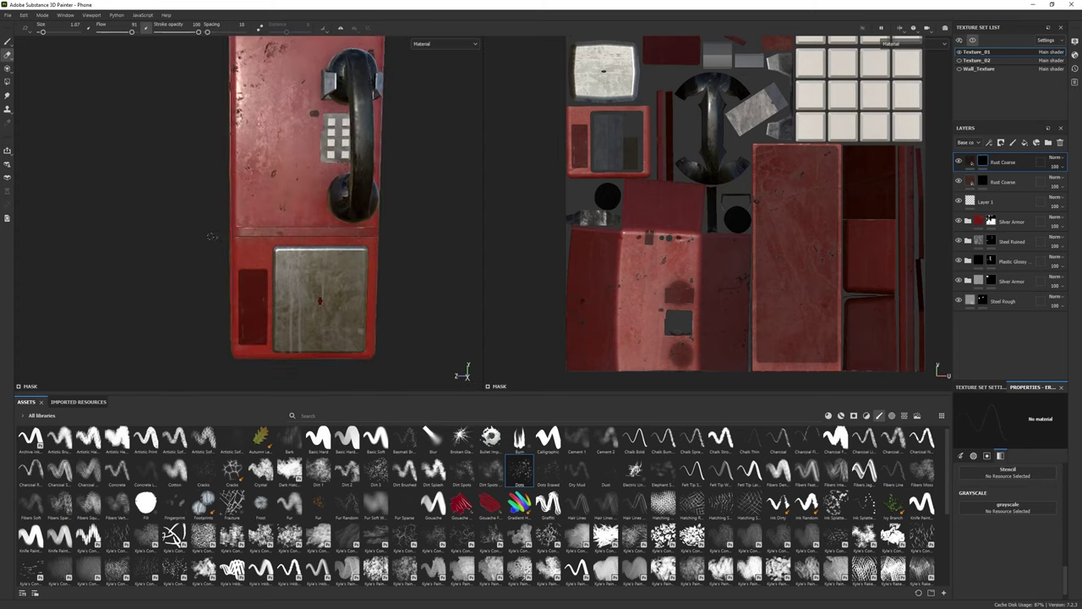
pyautogui.scroll(5, 319, 324)
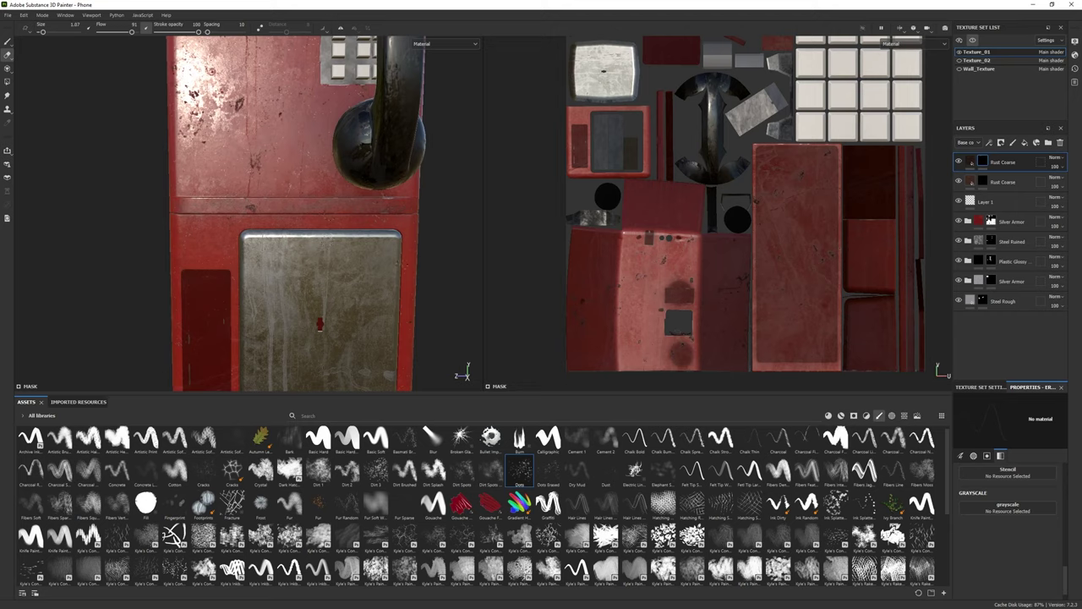
pyautogui.scroll(-5, 320, 324)
pyautogui.scroll(2, 290, 313)
pyautogui.scroll(3, 290, 313)
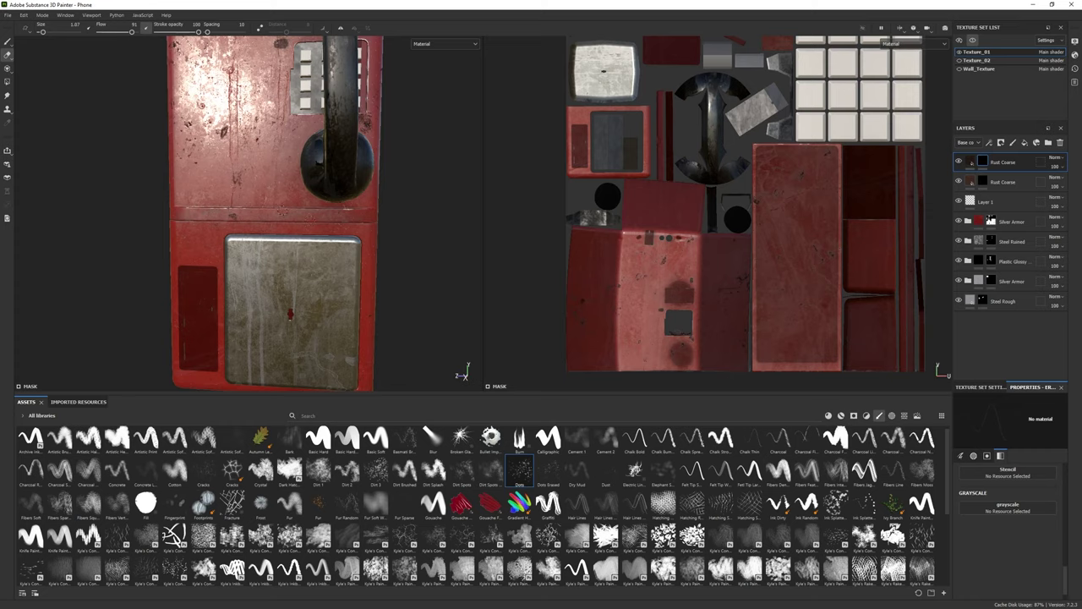
pyautogui.scroll(-3, 290, 315)
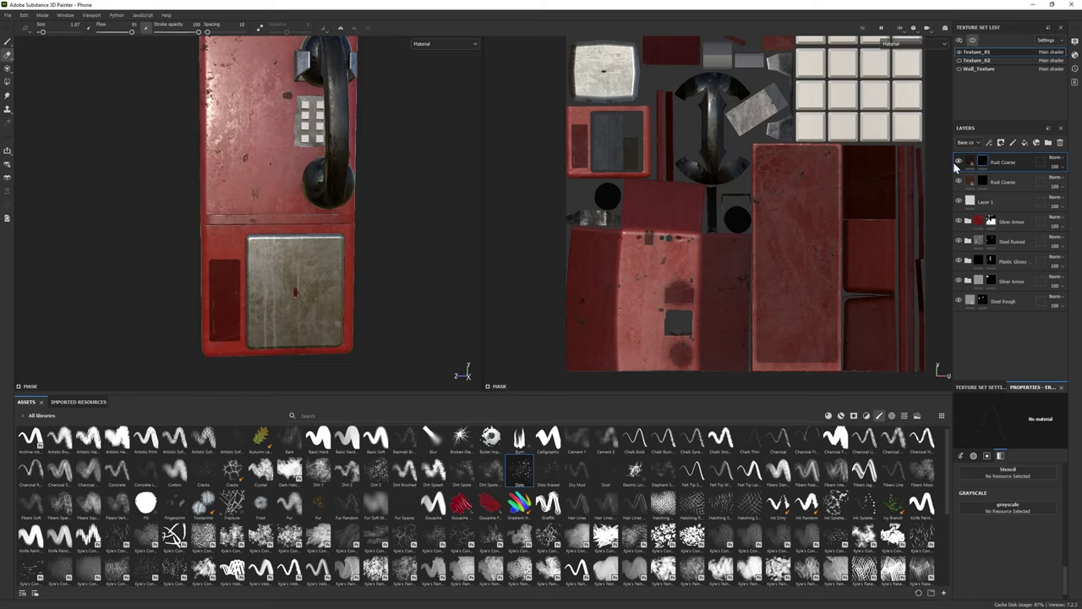
pyautogui.scroll(2, 261, 259)
pyautogui.scroll(2, 261, 259)
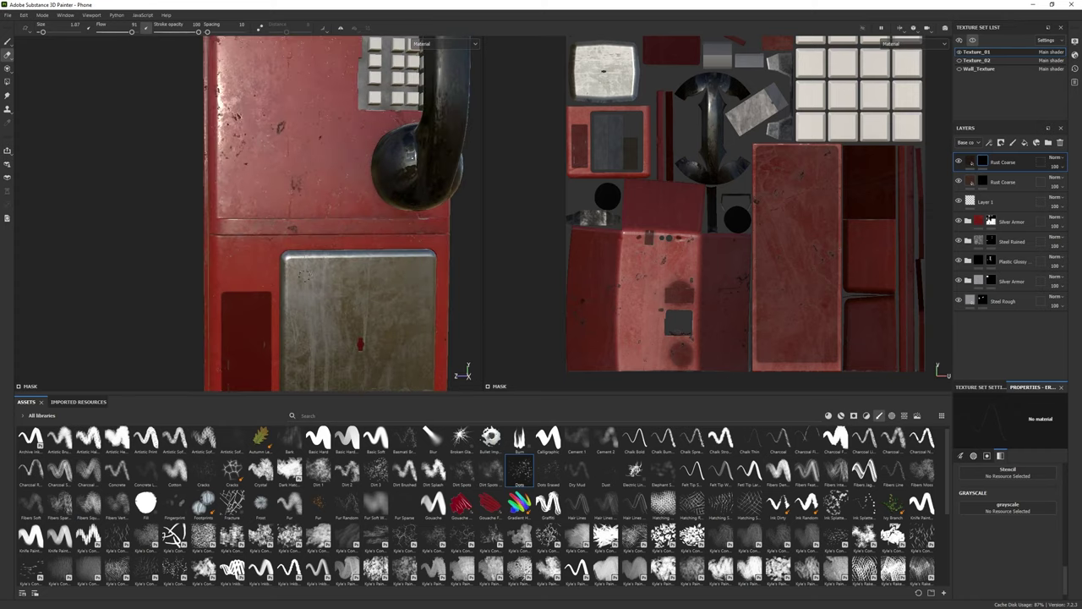
pyautogui.scroll(1, 261, 259)
pyautogui.click(8, 40)
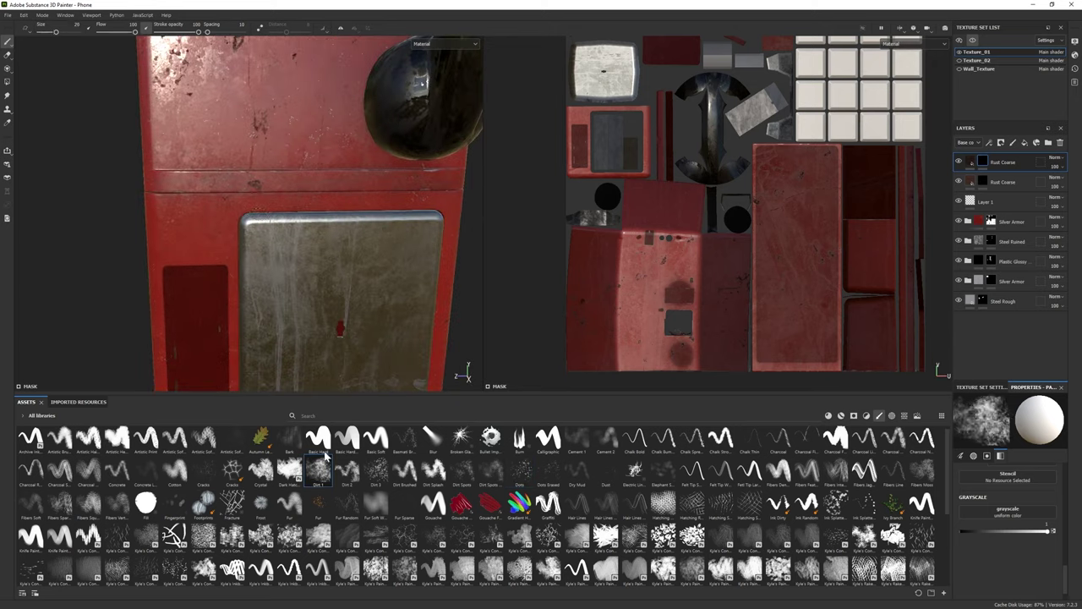
# Step: Reduce the brush size, view the coin plate frontally, and return to the Eraser
pyautogui.press('[')
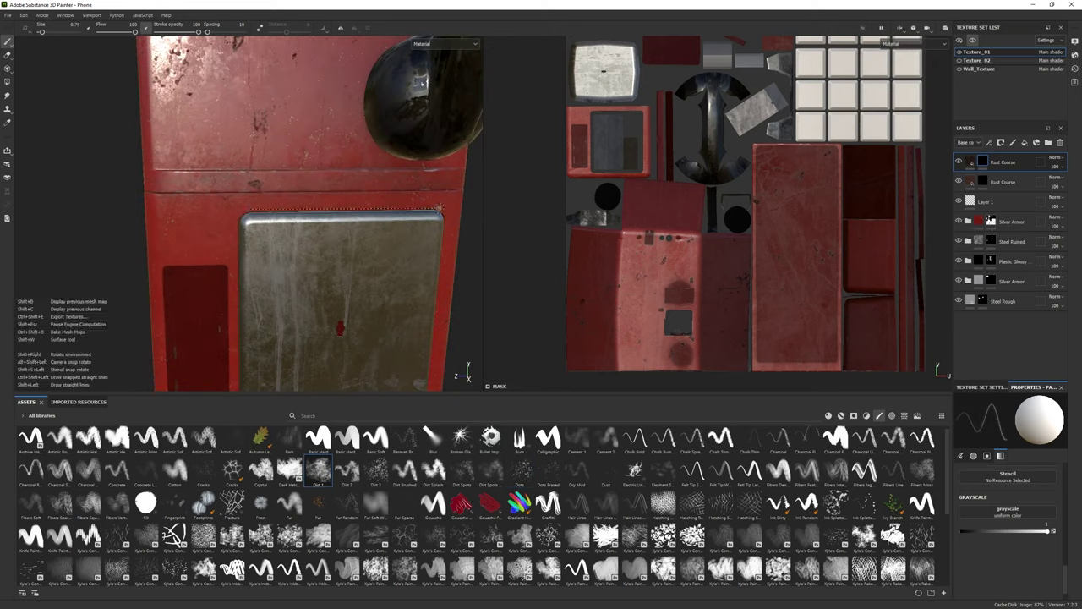
pyautogui.moveTo(248, 210)
pyautogui.keyDown('alt'); pyautogui.mouseDown()
pyautogui.moveTo(290, 222)
pyautogui.moveTo(253, 176)
pyautogui.mouseUp(); pyautogui.keyUp('alt')
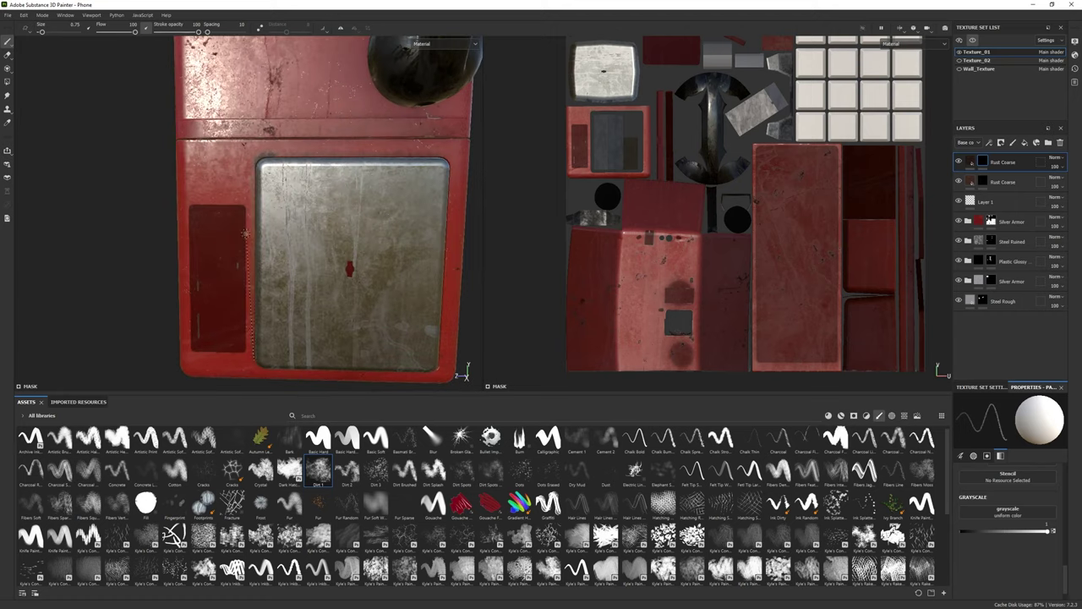
pyautogui.keyDown('alt'); pyautogui.moveTo(254, 168); pyautogui.dragTo(231, 251); pyautogui.keyUp('alt')
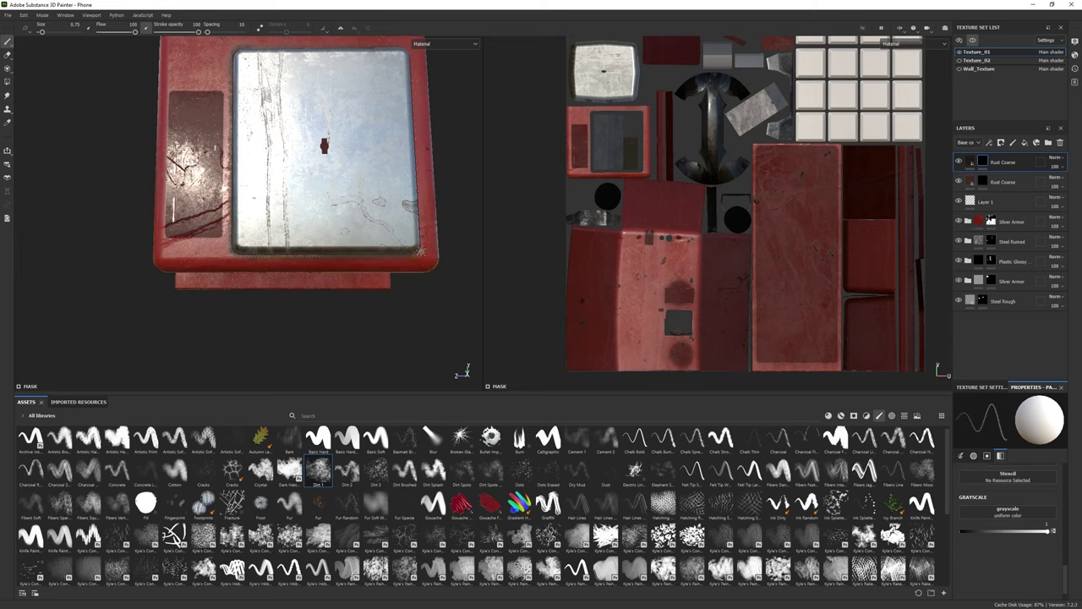
pyautogui.moveTo(420, 253)
pyautogui.keyDown('alt'); pyautogui.mouseDown()
pyautogui.moveTo(268, 118)
pyautogui.moveTo(268, 178)
pyautogui.mouseUp(); pyautogui.keyUp('alt')
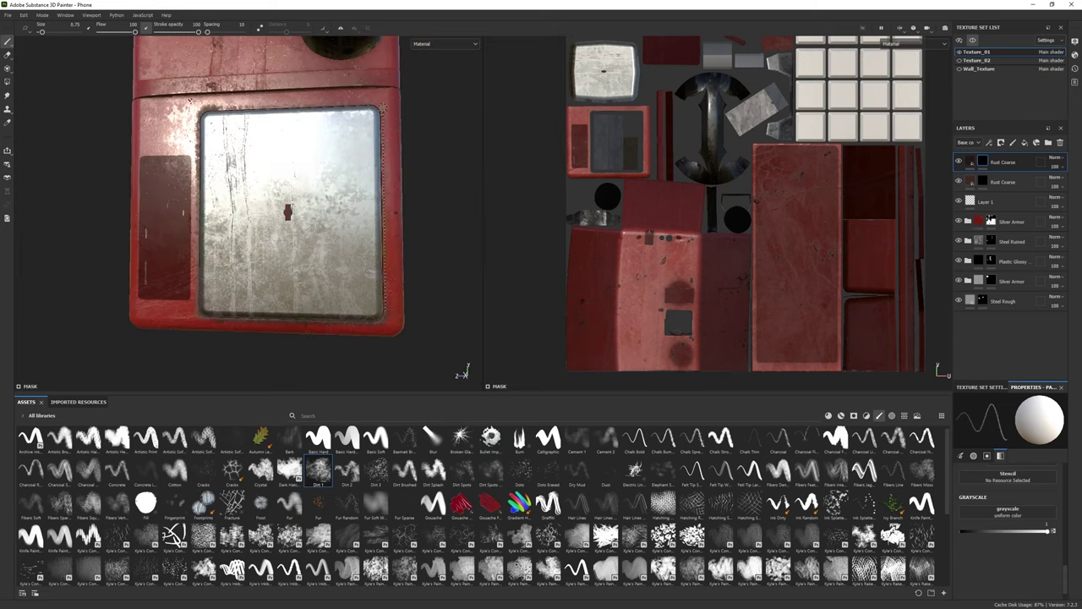
pyautogui.keyDown('alt'); pyautogui.moveTo(268, 178); pyautogui.dragTo(242, 163); pyautogui.keyUp('alt')
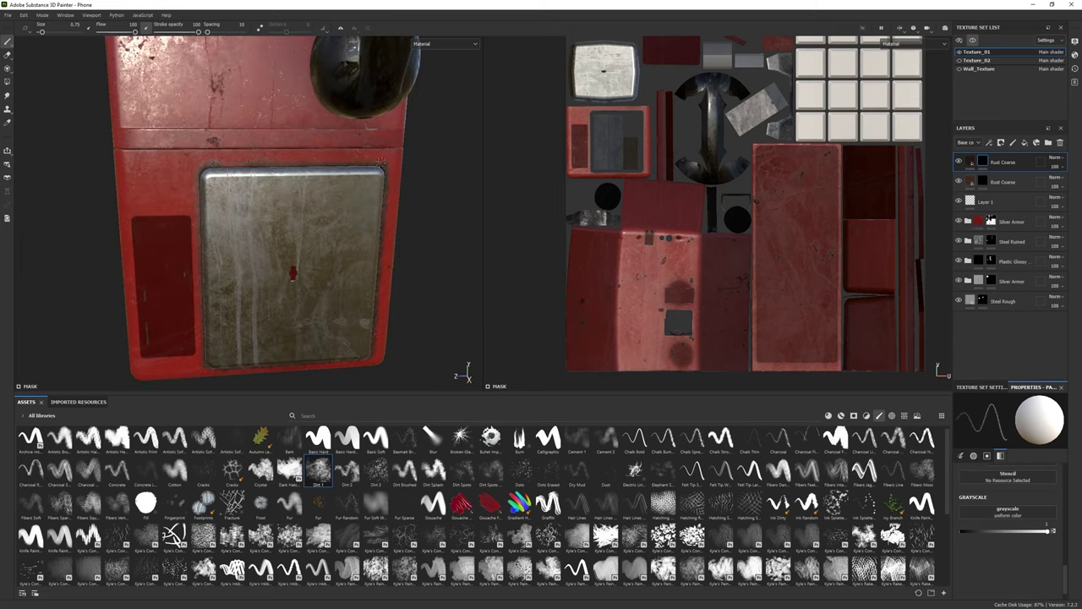
pyautogui.press('e')
pyautogui.keyDown('alt'); pyautogui.moveTo(292, 272); pyautogui.dragTo(349, 238); pyautogui.keyUp('alt')
pyautogui.scroll(3, 668, 209)
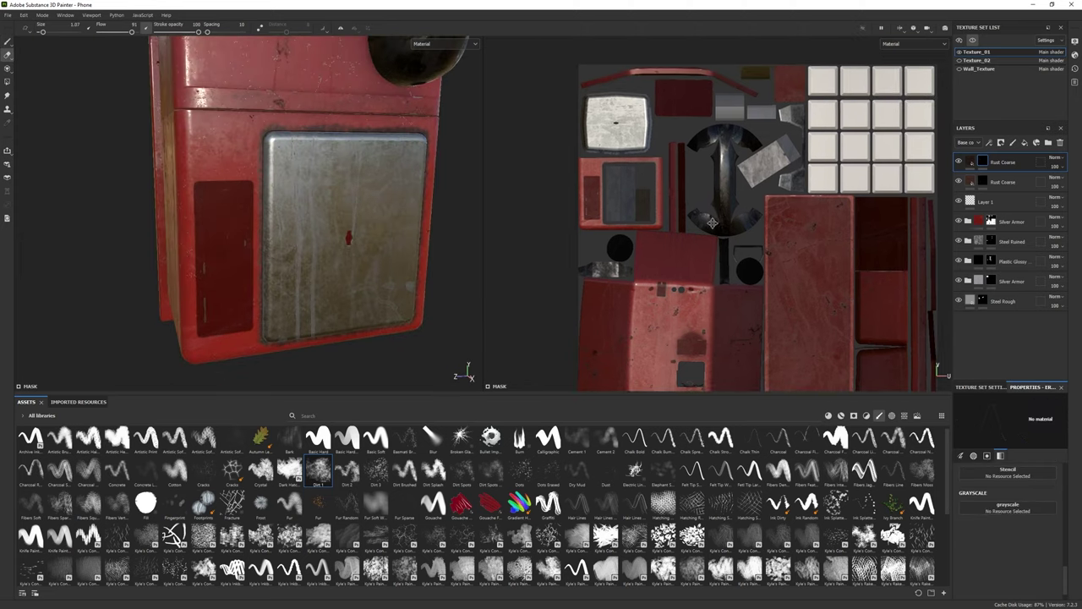
pyautogui.scroll(2, 668, 209)
pyautogui.scroll(2, 668, 208)
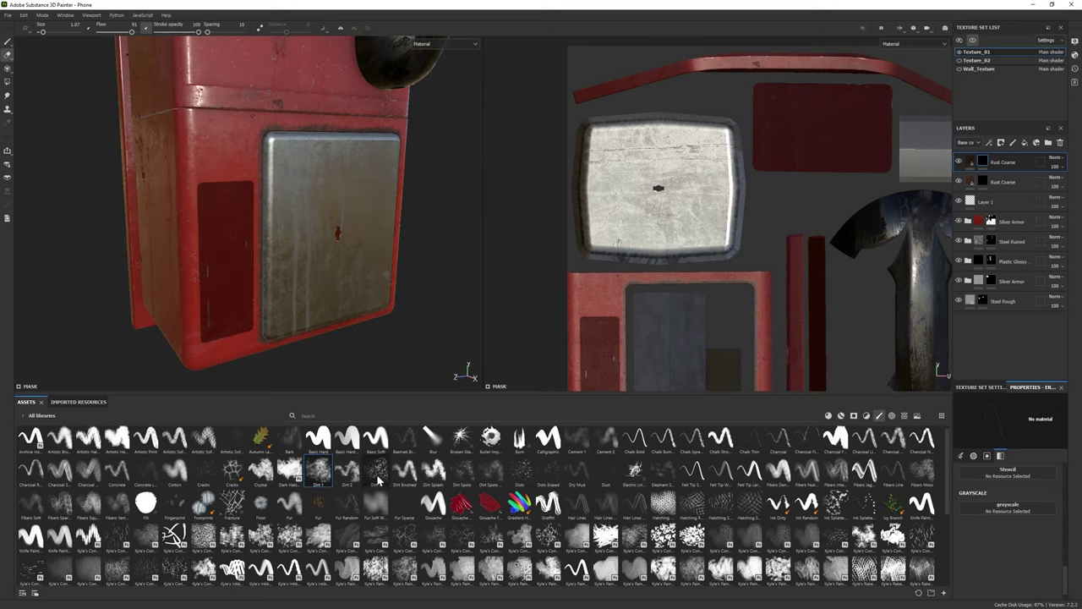
# Step: Pick the Dirt 3 brush alpha and turn the phone so its metal panel faces the camera
pyautogui.click(376, 472)
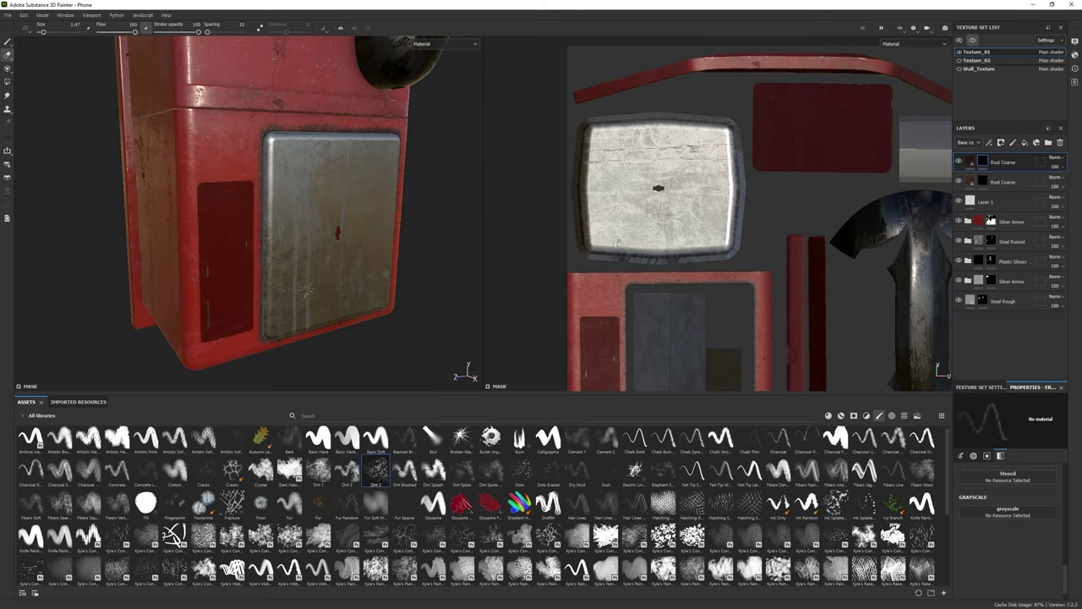
pyautogui.keyDown('alt'); pyautogui.moveTo(304, 290); pyautogui.dragTo(249, 256); pyautogui.keyUp('alt')
pyautogui.keyDown('alt'); pyautogui.moveTo(245, 148); pyautogui.dragTo(326, 159); pyautogui.keyUp('alt')
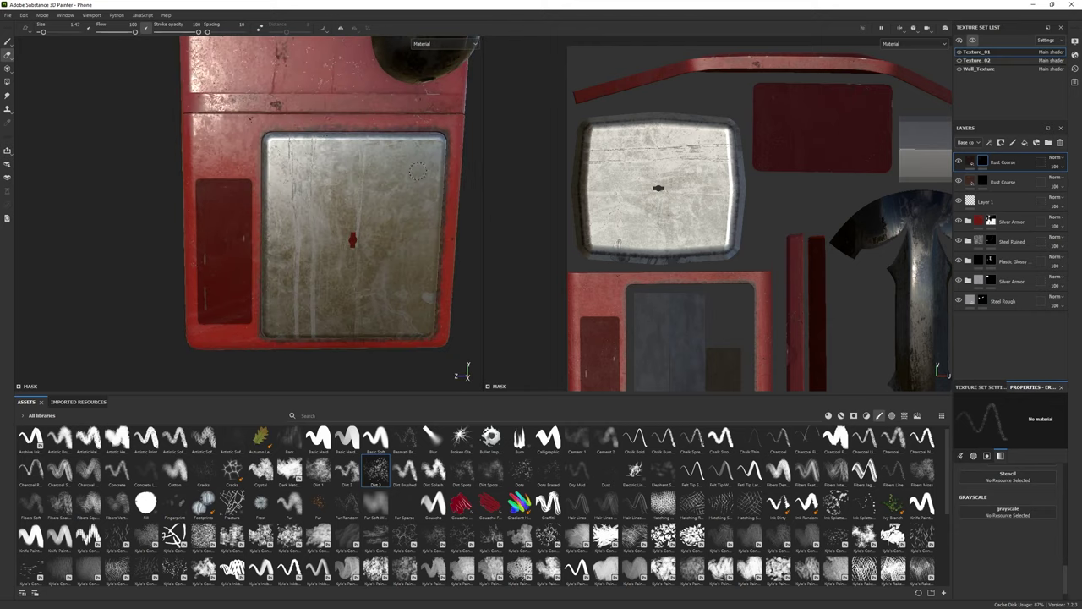
pyautogui.keyDown('alt'); pyautogui.moveTo(417, 172); pyautogui.dragTo(260, 154); pyautogui.keyUp('alt')
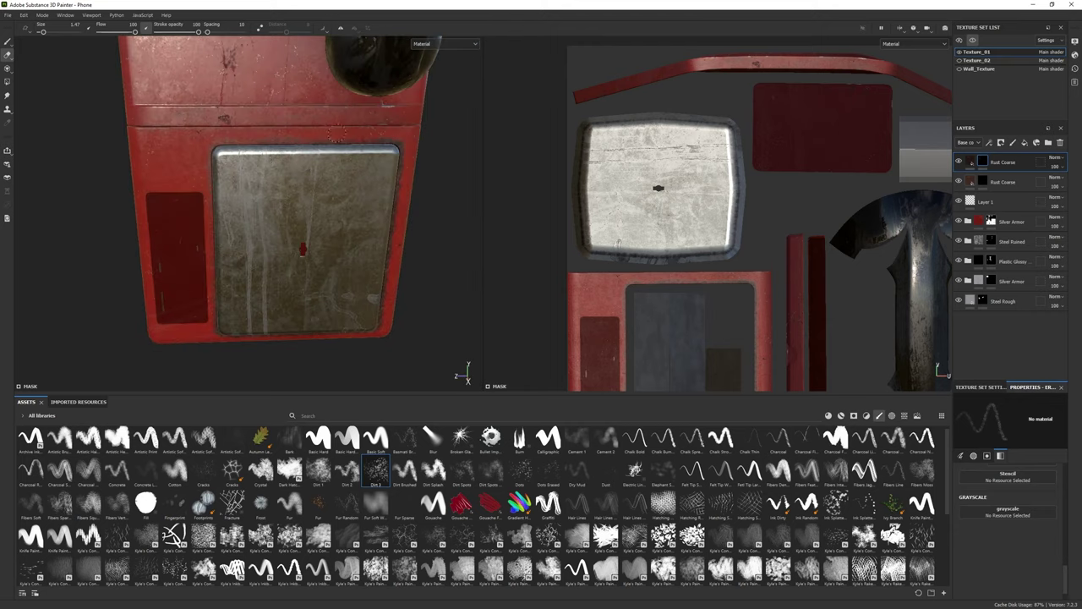
pyautogui.moveTo(335, 133)
pyautogui.keyDown('alt'); pyautogui.mouseDown()
pyautogui.moveTo(314, 177)
pyautogui.moveTo(217, 194)
pyautogui.mouseUp(); pyautogui.keyUp('alt')
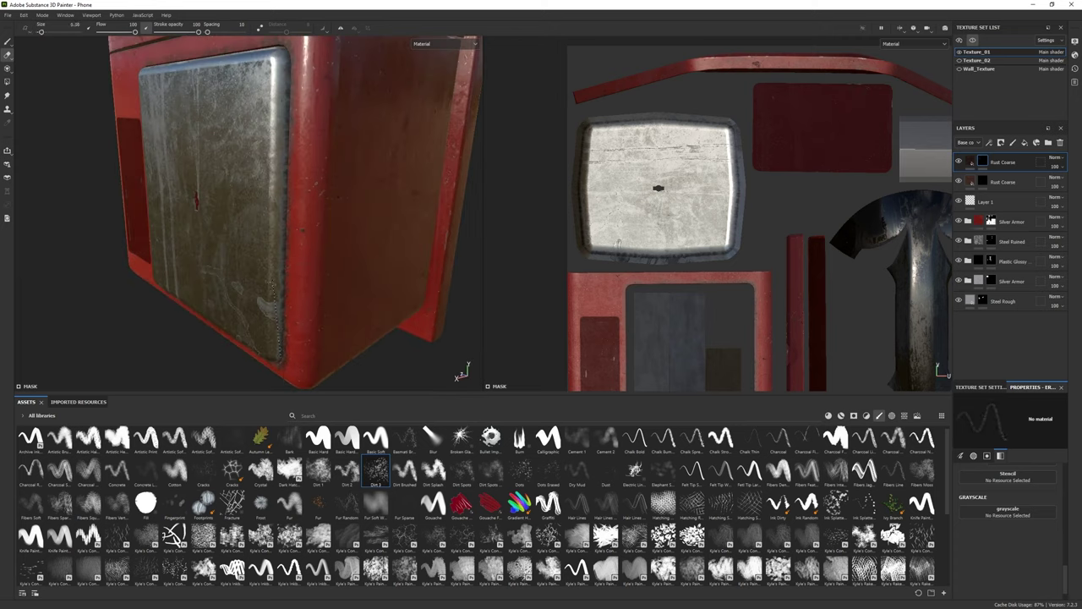
# Step: Wear down the metal panel's right edge, then its top edge with a straight line
pyautogui.moveTo(282, 355); pyautogui.dragTo(288, 75)
pyautogui.moveTo(281, 333)
pyautogui.mouseDown()
pyautogui.moveTo(287, 66)
pyautogui.moveTo(222, 169)
pyautogui.mouseUp()
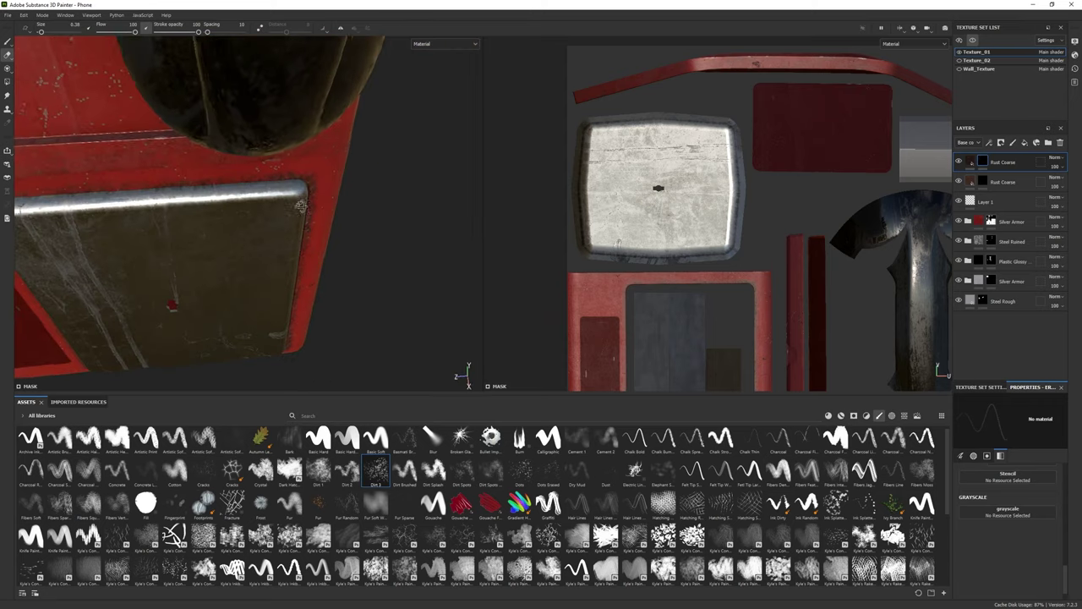
pyautogui.keyDown('shift'); pyautogui.click(463, 148); pyautogui.keyUp('shift')
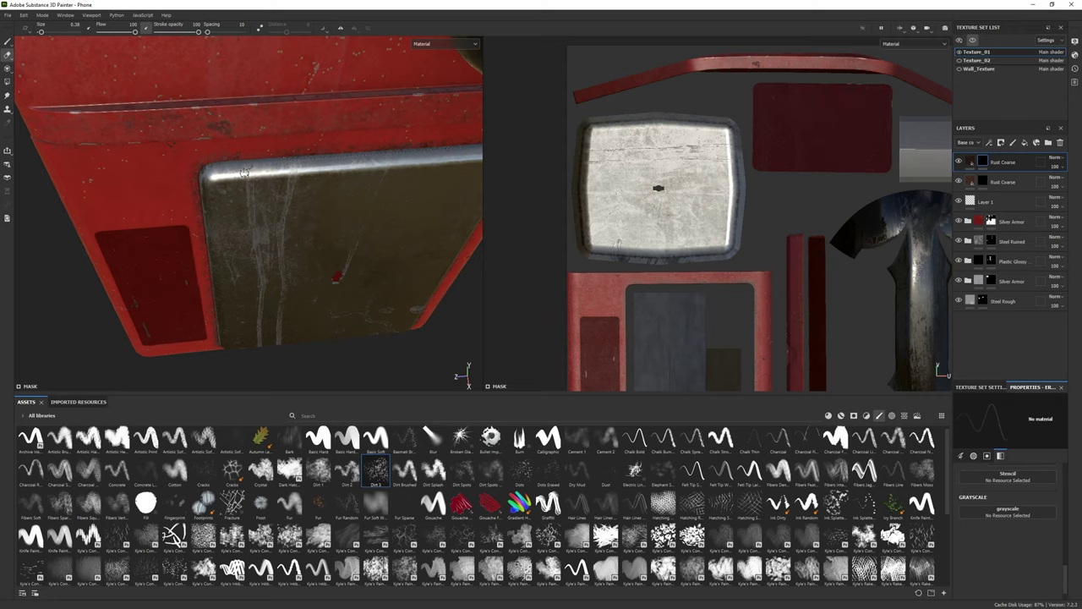
# Step: Lower the brush flow to 49 and inspect the phone's top and receiver
pyautogui.moveTo(245, 172)
pyautogui.keyDown('alt'); pyautogui.mouseDown()
pyautogui.moveTo(288, 158)
pyautogui.moveTo(263, 87)
pyautogui.mouseUp(); pyautogui.keyUp('alt')
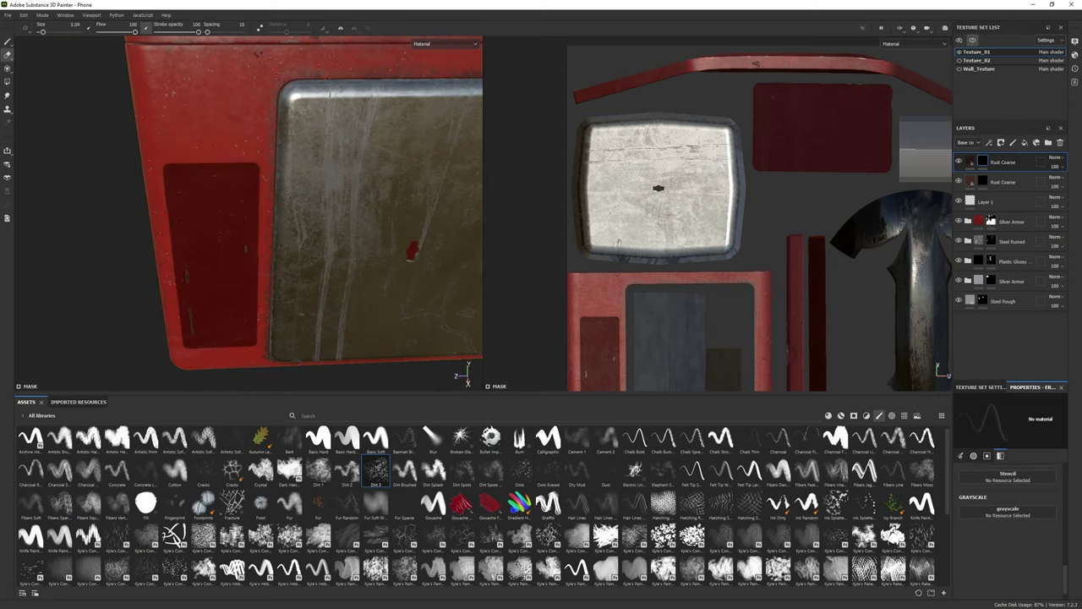
pyautogui.moveTo(284, 217)
pyautogui.keyDown('alt'); pyautogui.mouseDown()
pyautogui.moveTo(201, 294)
pyautogui.moveTo(391, 267)
pyautogui.mouseUp(); pyautogui.keyUp('alt')
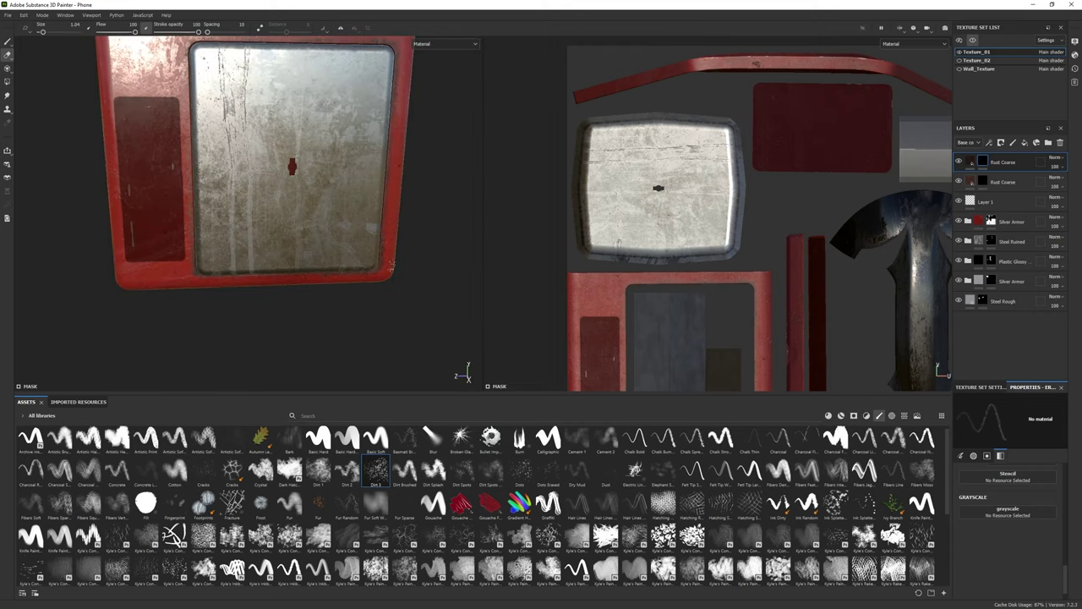
pyautogui.moveTo(125, 31); pyautogui.dragTo(117, 32)
pyautogui.moveTo(292, 167)
pyautogui.keyDown('alt'); pyautogui.mouseDown()
pyautogui.moveTo(285, 280)
pyautogui.moveTo(278, 255)
pyautogui.moveTo(187, 208)
pyautogui.mouseUp(); pyautogui.keyUp('alt')
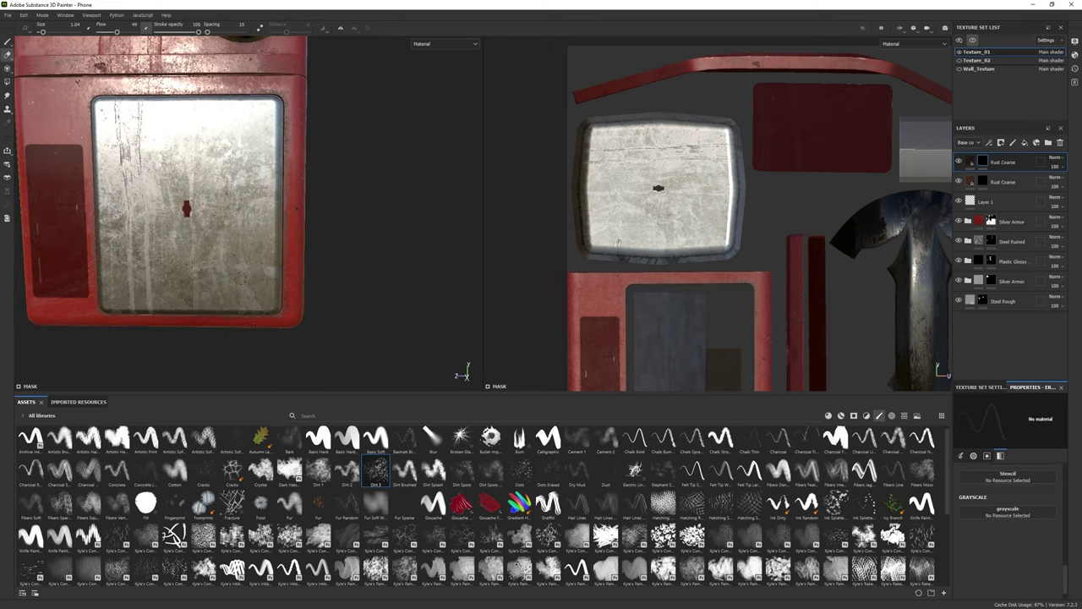
pyautogui.keyDown('alt'); pyautogui.moveTo(187, 208); pyautogui.dragTo(296, 227); pyautogui.keyUp('alt')
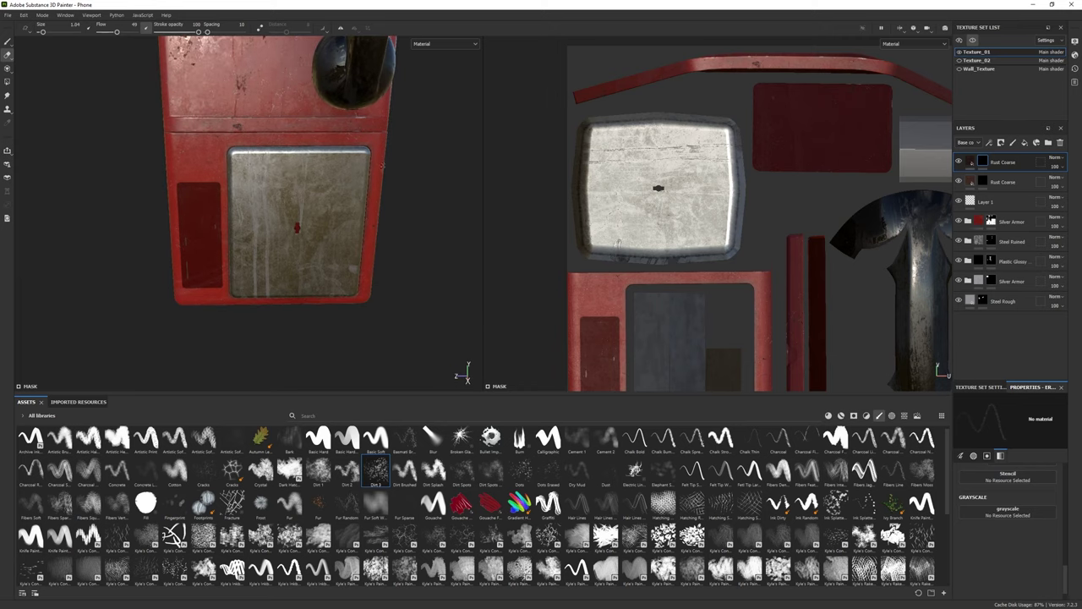
pyautogui.keyDown('alt'); pyautogui.moveTo(387, 195); pyautogui.dragTo(284, 217); pyautogui.keyUp('alt')
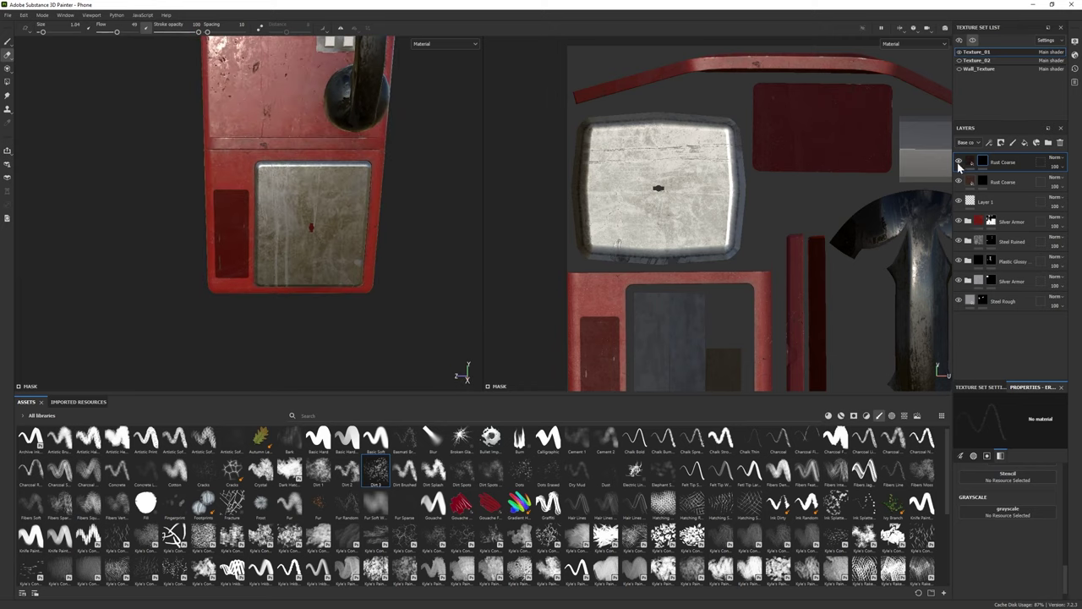
# Step: Frame the phone, switch to Wall_Texture, and try then hide the Washed Out Paint Door material
pyautogui.press('f')
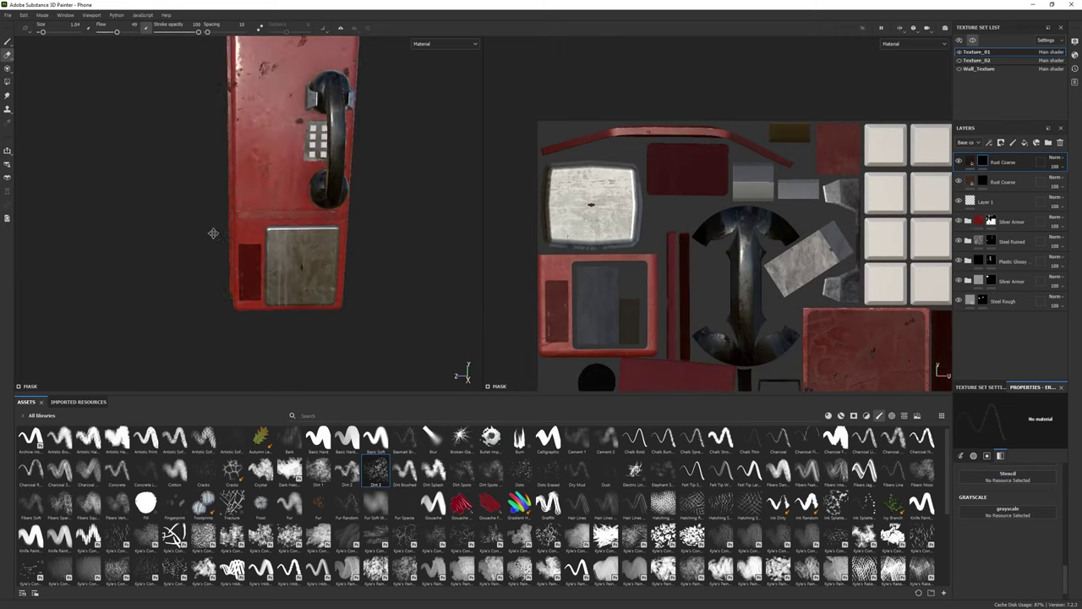
pyautogui.click(973, 69)
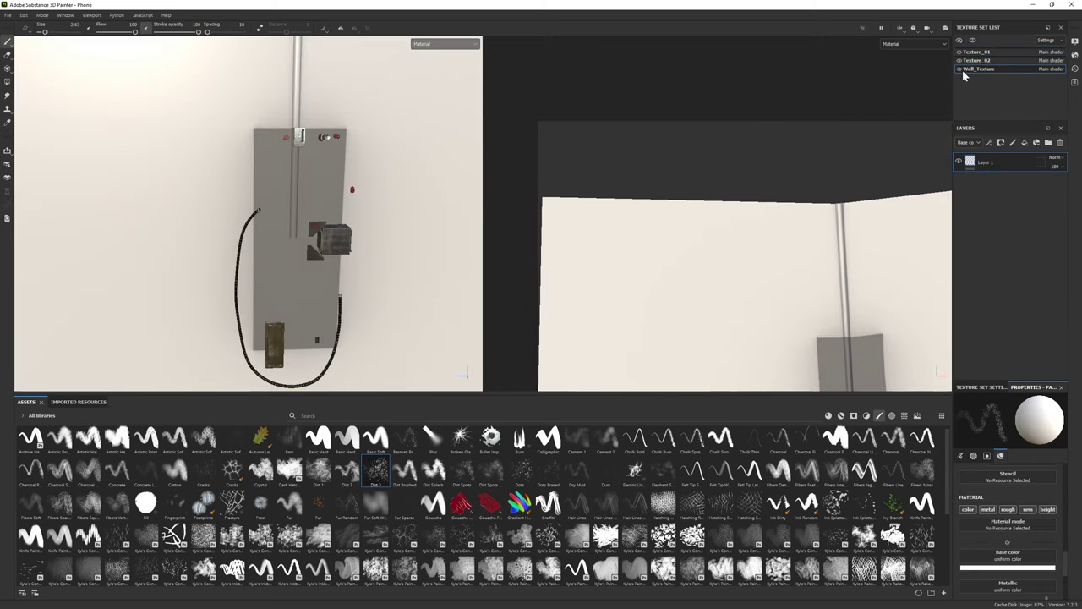
pyautogui.click(828, 415)
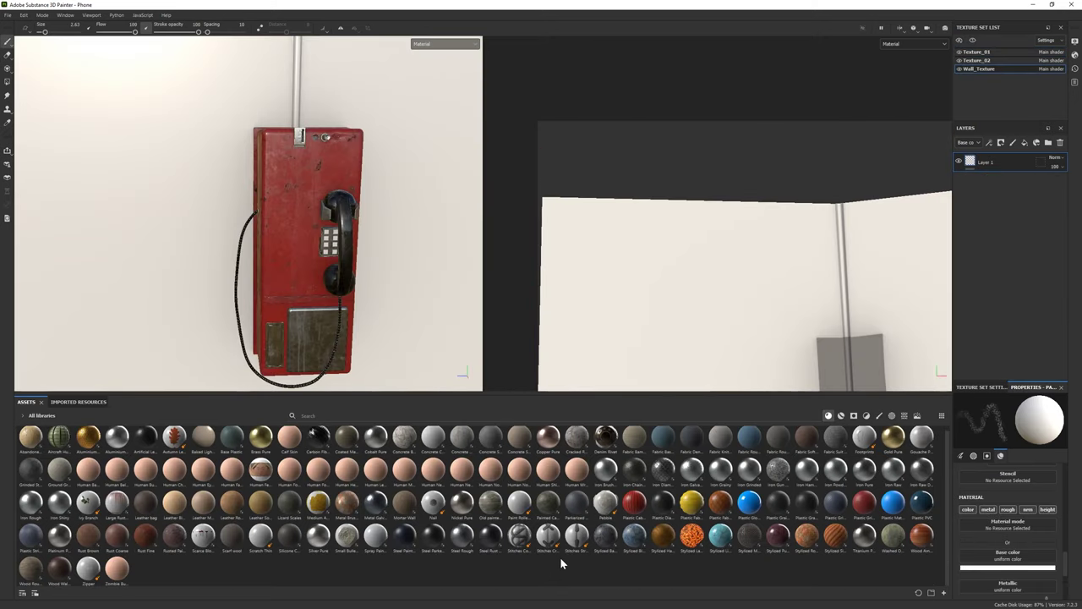
pyautogui.moveTo(893, 534); pyautogui.dragTo(1027, 193)
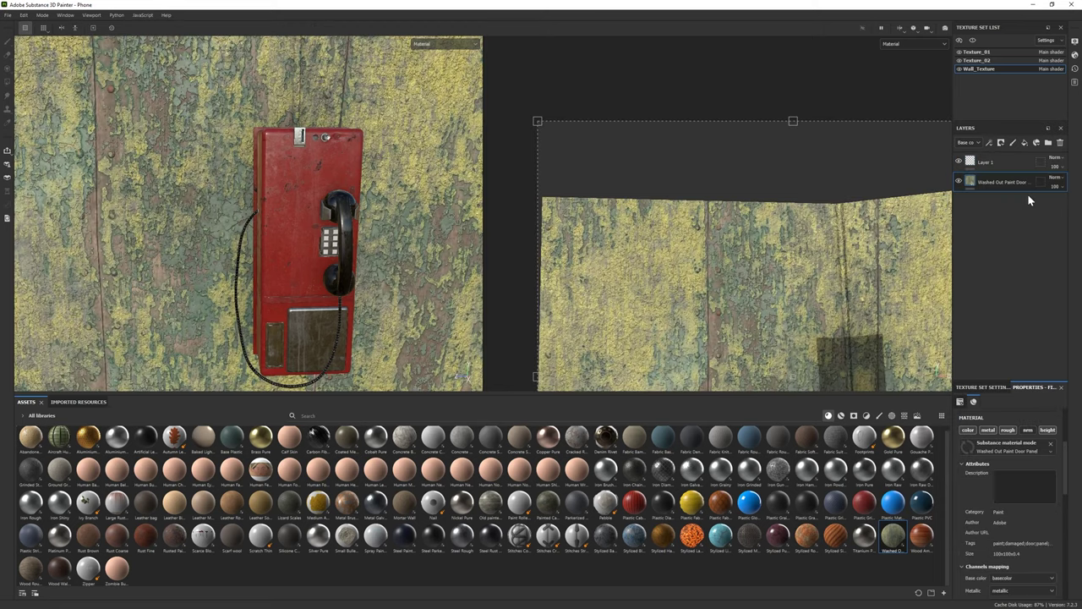
pyautogui.keyDown('alt'); pyautogui.moveTo(206, 242); pyautogui.dragTo(273, 198, button='middle'); pyautogui.keyUp('alt')
pyautogui.click(959, 181)
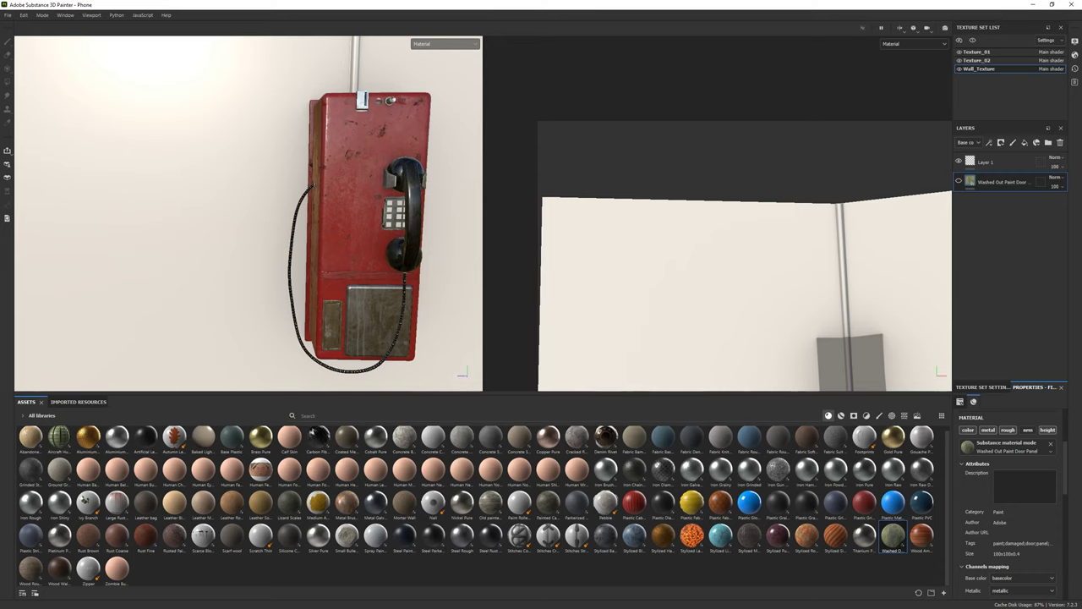
# Step: Apply the peeling paint material to the wall and change its colour from mint to light blue
pyautogui.moveTo(893, 535); pyautogui.dragTo(1007, 215)
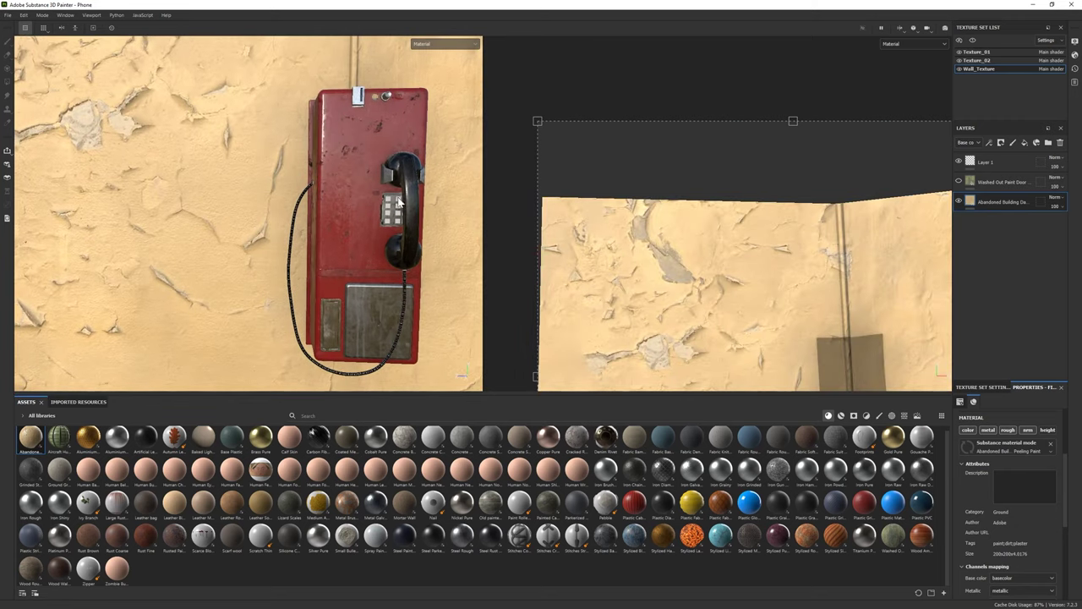
pyautogui.scroll(-3, 973, 443)
pyautogui.click(1023, 562)
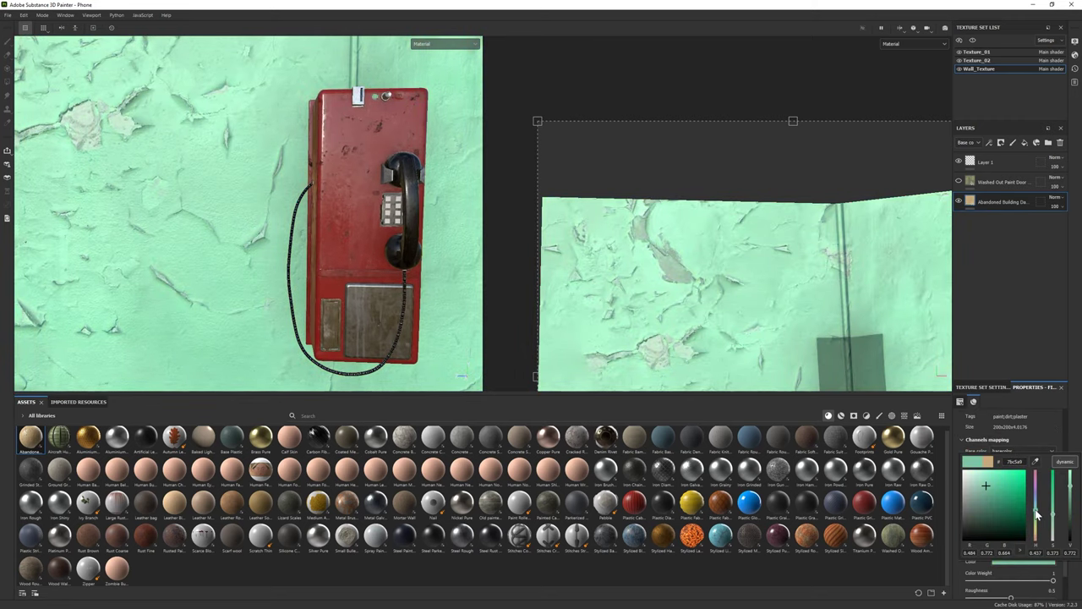
pyautogui.moveTo(1037, 514)
pyautogui.mouseDown()
pyautogui.moveTo(1036, 500)
pyautogui.moveTo(1055, 507)
pyautogui.moveTo(1072, 496)
pyautogui.mouseUp()
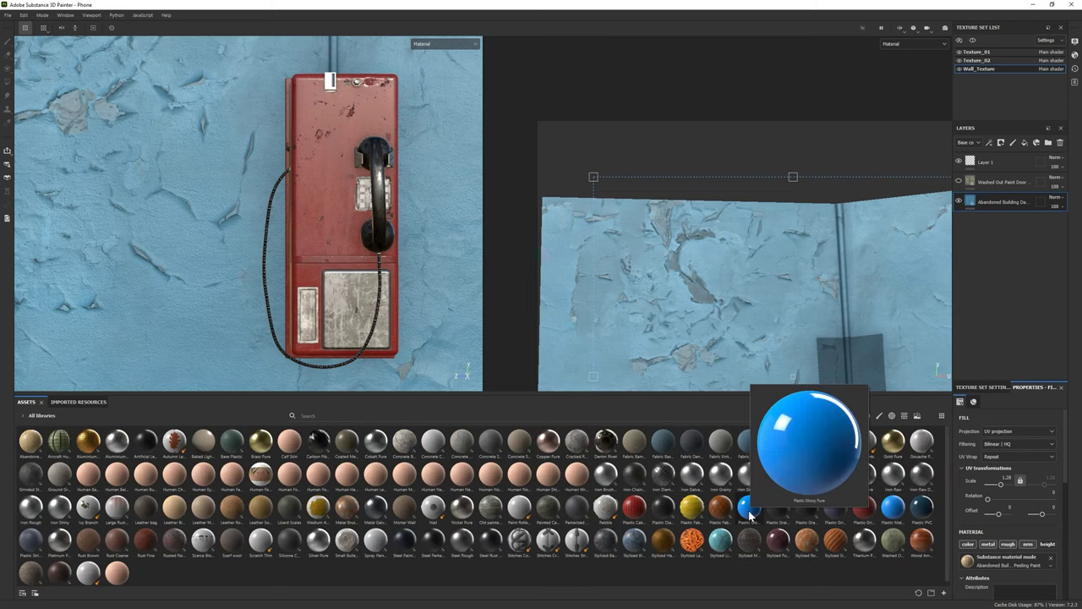
# Step: Add a Plastic Glossy Pure layer with a yellow base colour and target its mask
pyautogui.moveTo(750, 507); pyautogui.dragTo(995, 194)
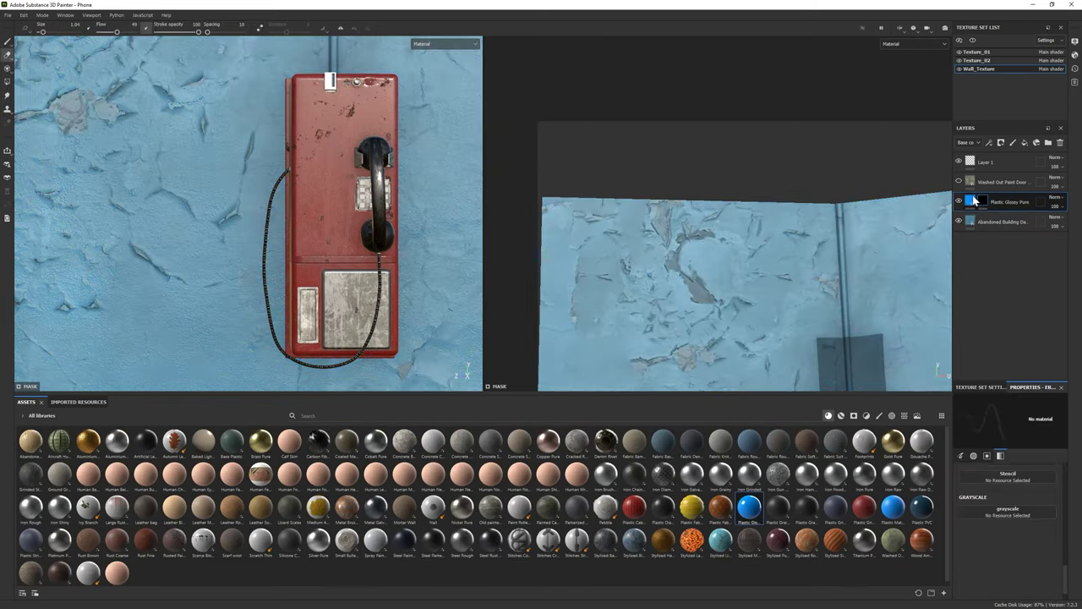
pyautogui.click(1006, 488)
pyautogui.moveTo(1036, 538); pyautogui.dragTo(1036, 576)
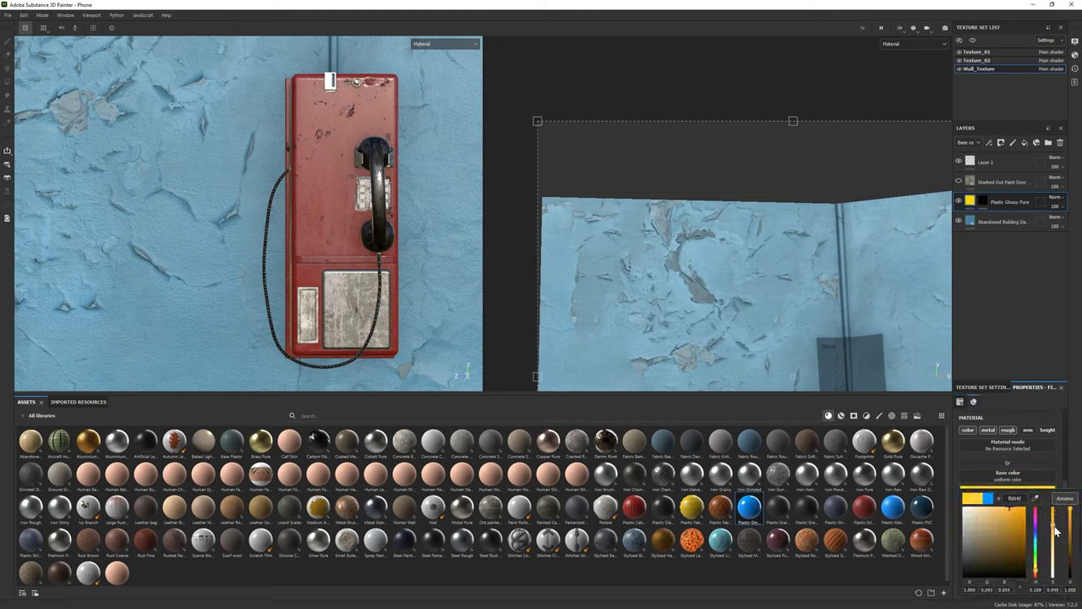
pyautogui.click(997, 259)
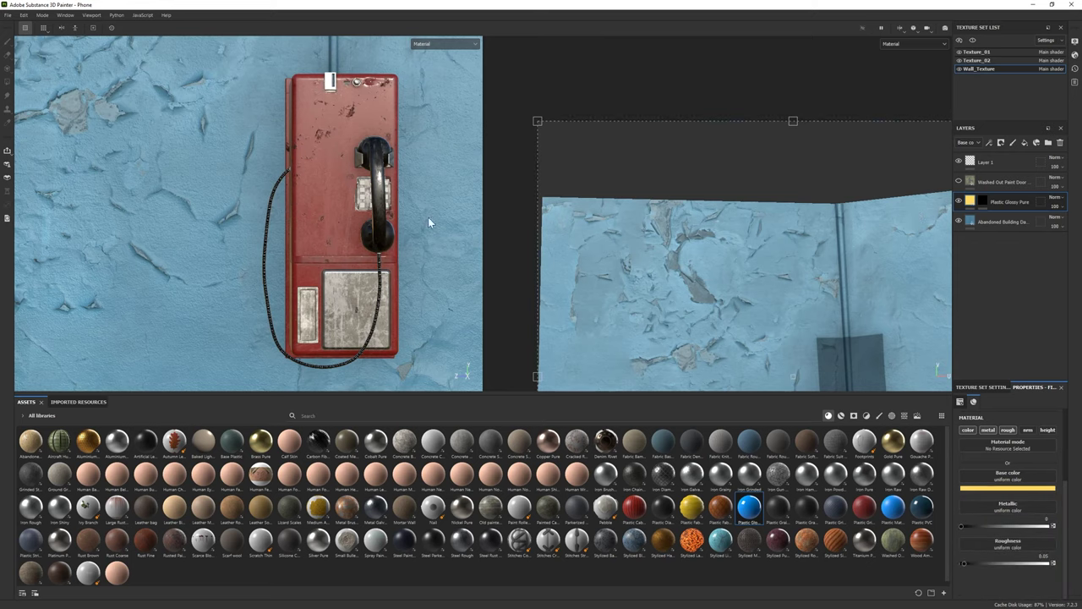
pyautogui.click(983, 200)
pyautogui.press('1')
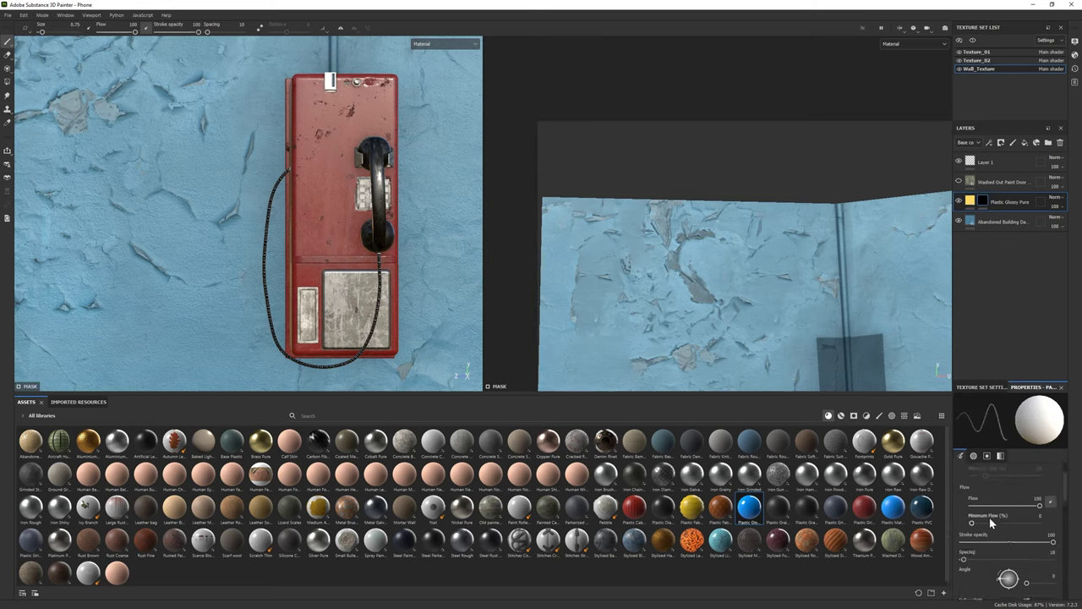
# Step: With the Dirt 1 brush, paint yellow along a crack and into the next chipped area
pyautogui.scroll(2, 989, 522)
pyautogui.scroll(5, 200, 240)
pyautogui.moveTo(195, 239)
pyautogui.mouseDown()
pyautogui.moveTo(227, 215)
pyautogui.moveTo(200, 240)
pyautogui.moveTo(214, 226)
pyautogui.mouseUp()
pyautogui.click(878, 415)
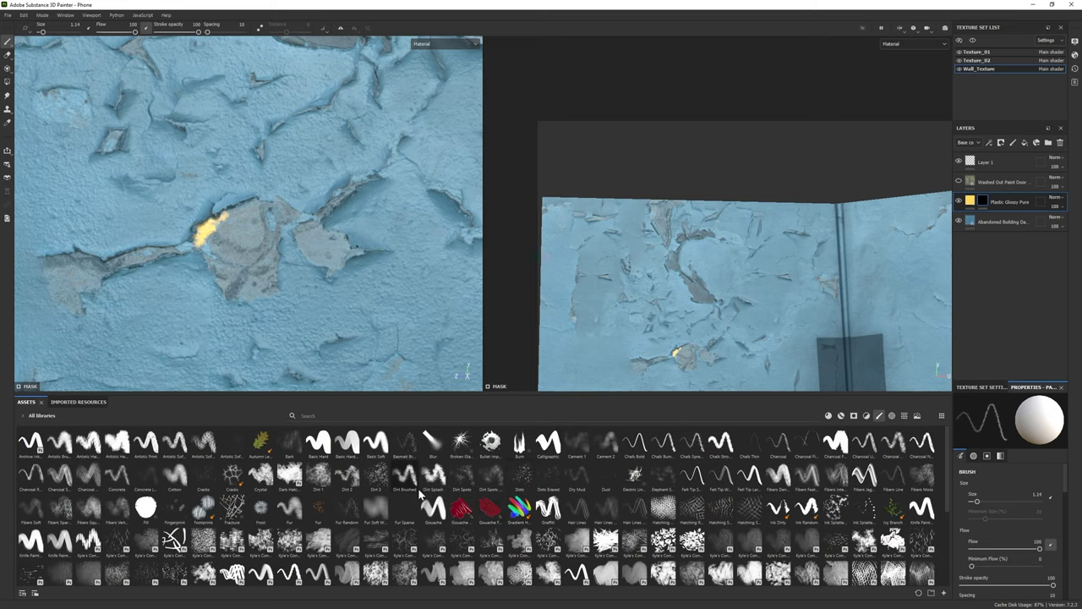
pyautogui.click(318, 441)
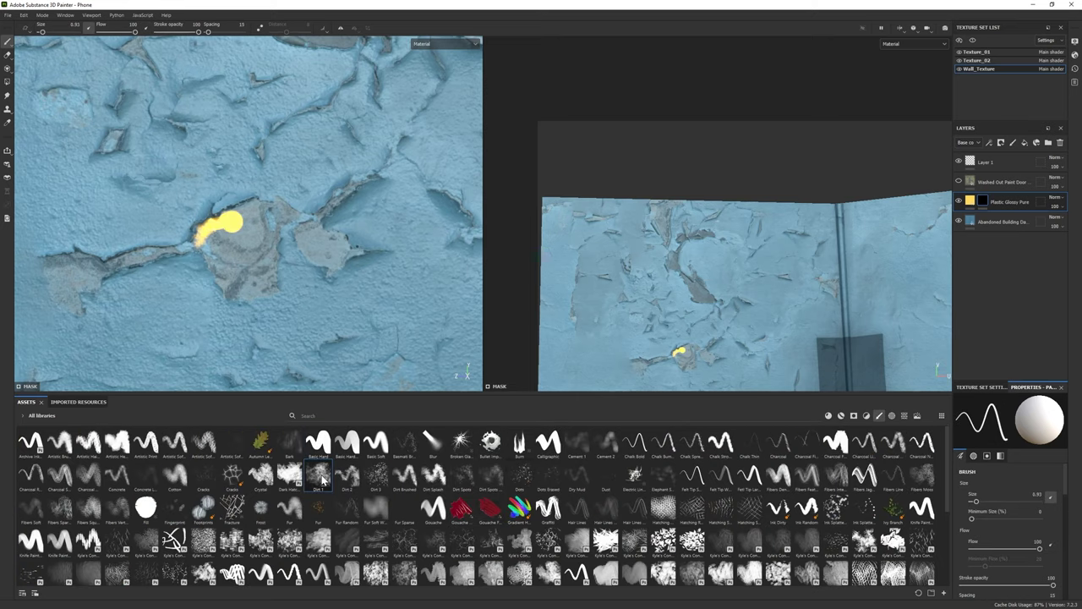
pyautogui.click(318, 475)
pyautogui.moveTo(218, 228)
pyautogui.mouseDown()
pyautogui.moveTo(224, 290)
pyautogui.moveTo(207, 245)
pyautogui.moveTo(250, 239)
pyautogui.moveTo(285, 206)
pyautogui.moveTo(269, 286)
pyautogui.mouseUp()
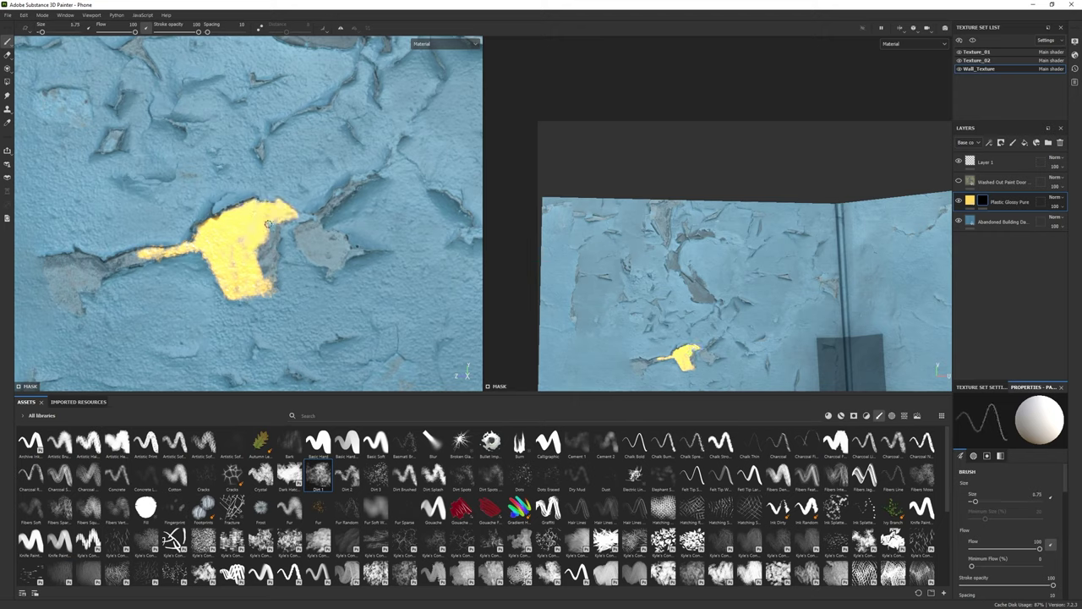
pyautogui.moveTo(276, 239); pyautogui.dragTo(272, 221)
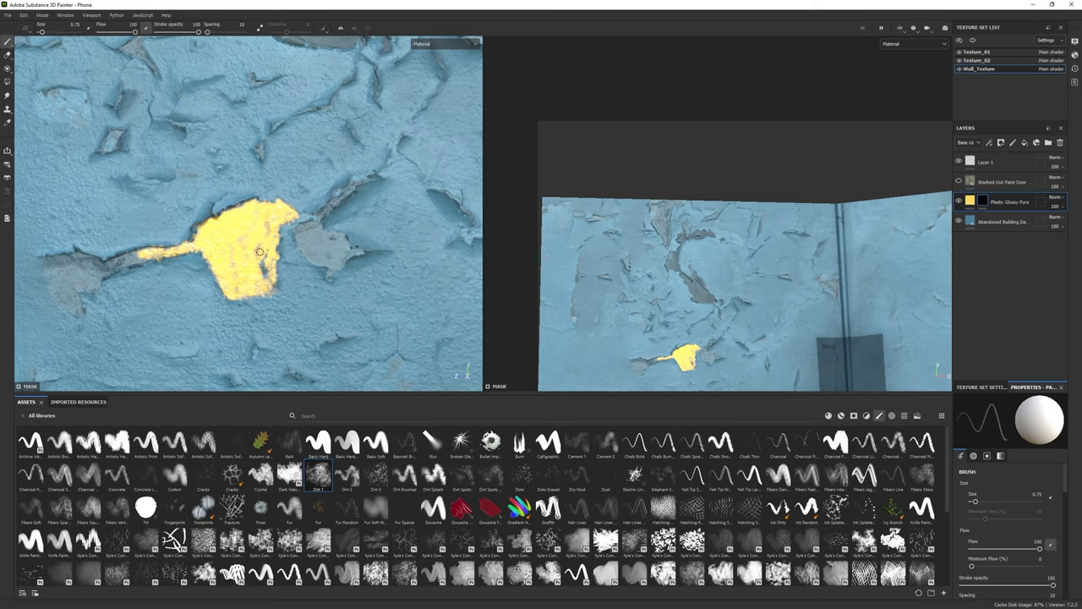
pyautogui.moveTo(273, 220); pyautogui.dragTo(199, 207, button='middle')
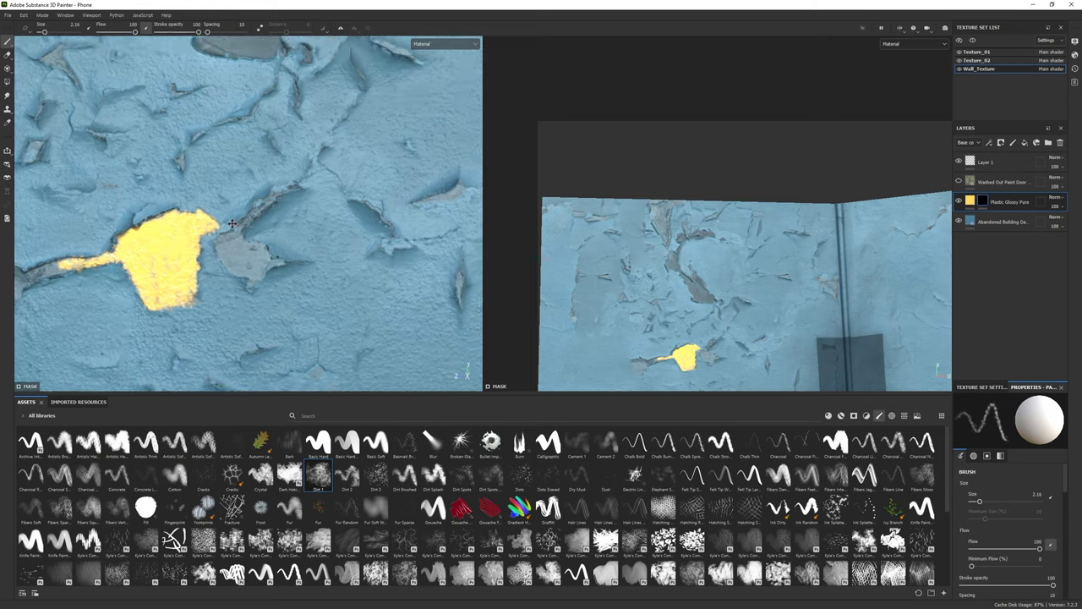
pyautogui.moveTo(222, 216)
pyautogui.mouseDown()
pyautogui.moveTo(233, 233)
pyautogui.moveTo(228, 216)
pyautogui.moveTo(273, 236)
pyautogui.mouseUp()
# Step: Shrink an Artistic Hard brush to about 0.48 and fill two narrow cracks with yellow
pyautogui.click(116, 441)
pyautogui.press(']')
pyautogui.press(']')
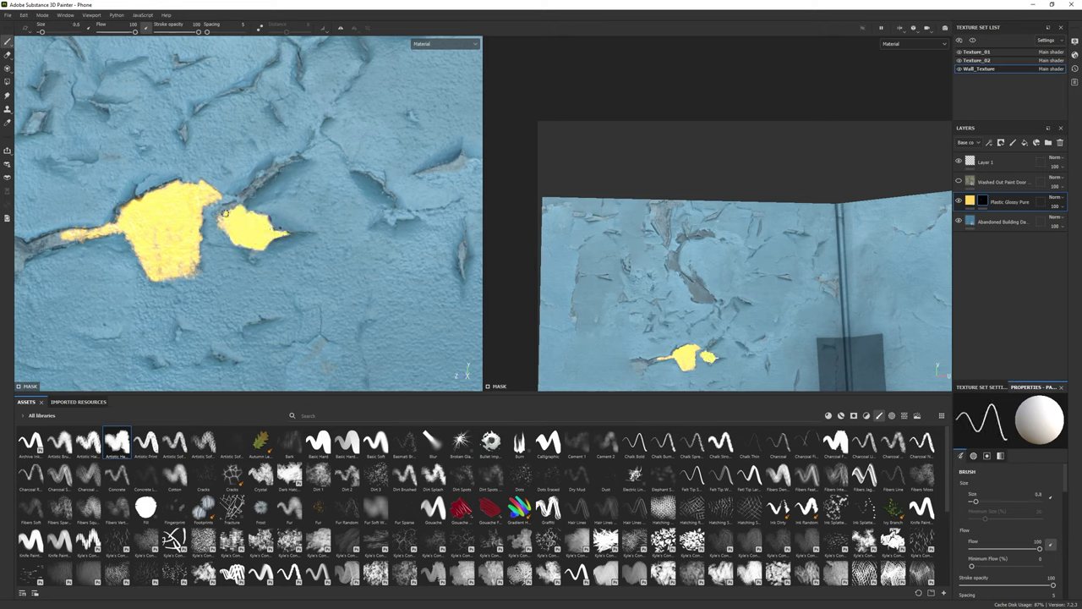
pyautogui.press('[')
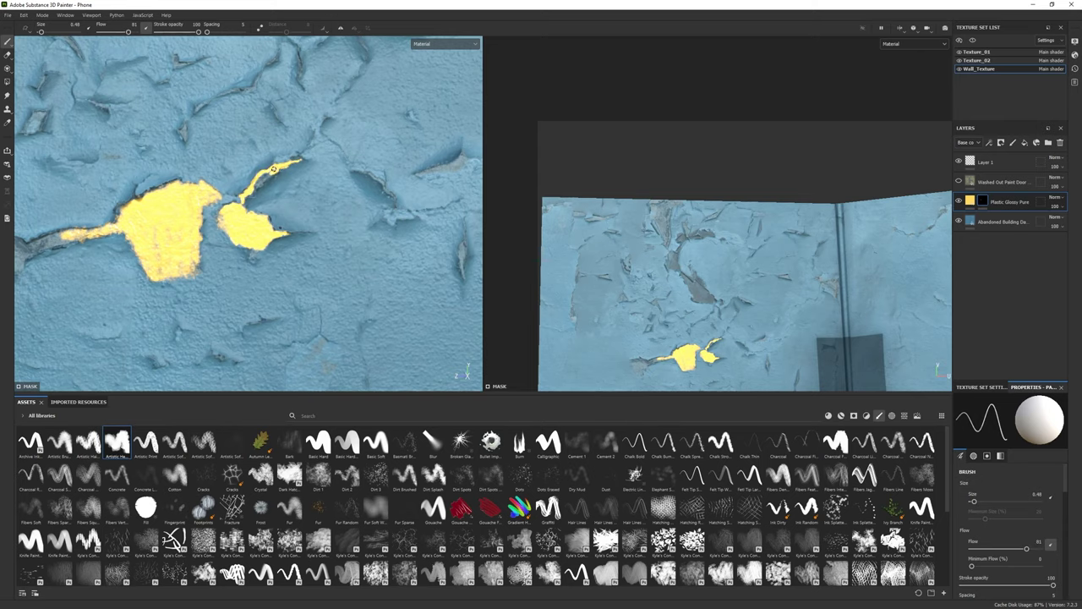
pyautogui.scroll(-3, 287, 183)
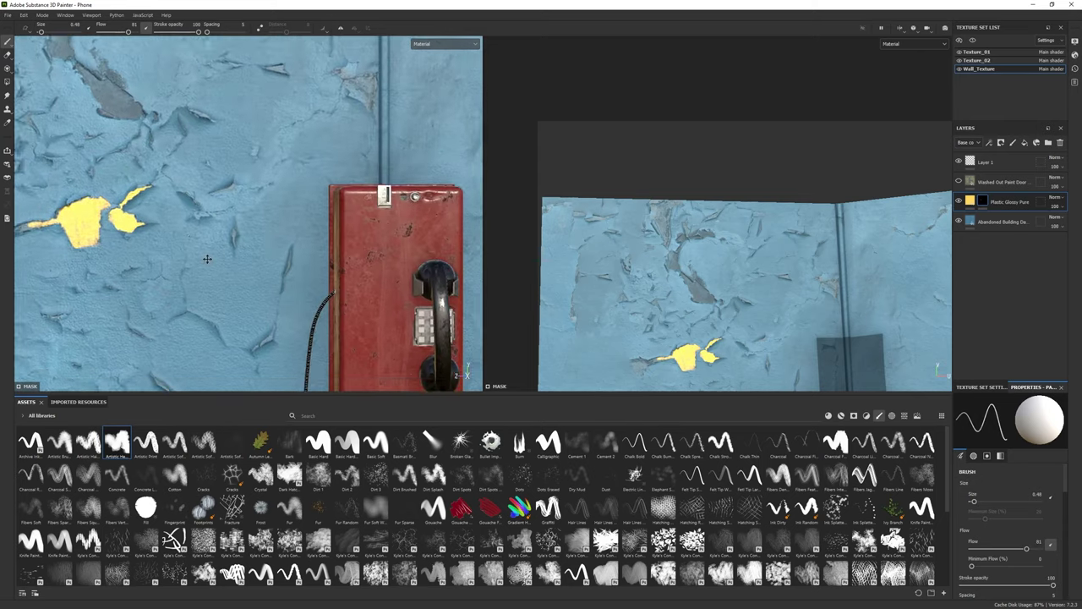
pyautogui.scroll(3, 219, 203)
pyautogui.scroll(2, 157, 218)
pyautogui.press('[')
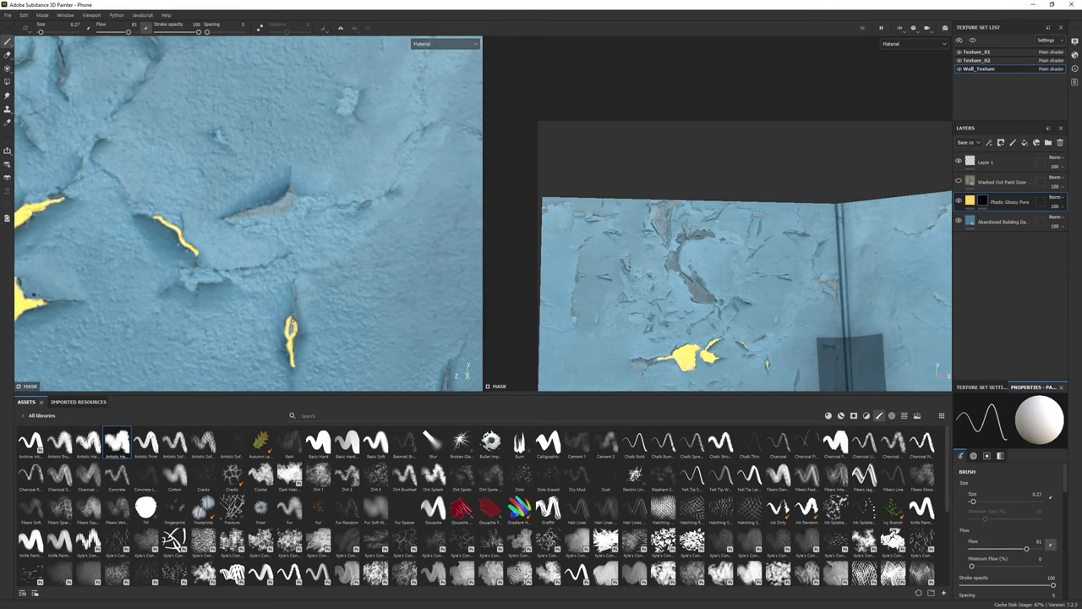
pyautogui.moveTo(290, 322); pyautogui.dragTo(285, 300)
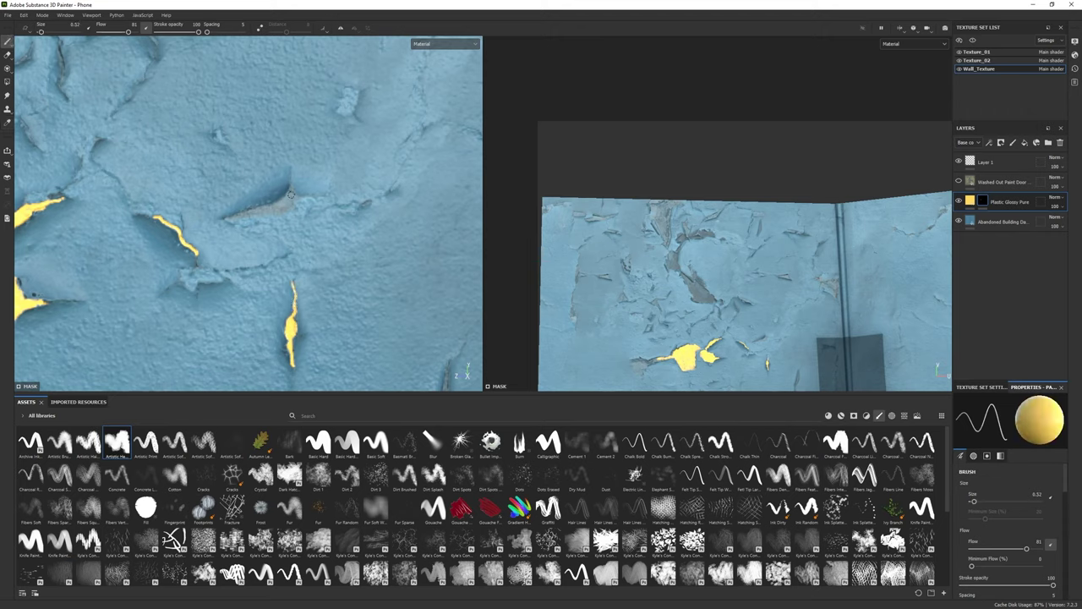
pyautogui.moveTo(263, 205); pyautogui.dragTo(291, 201)
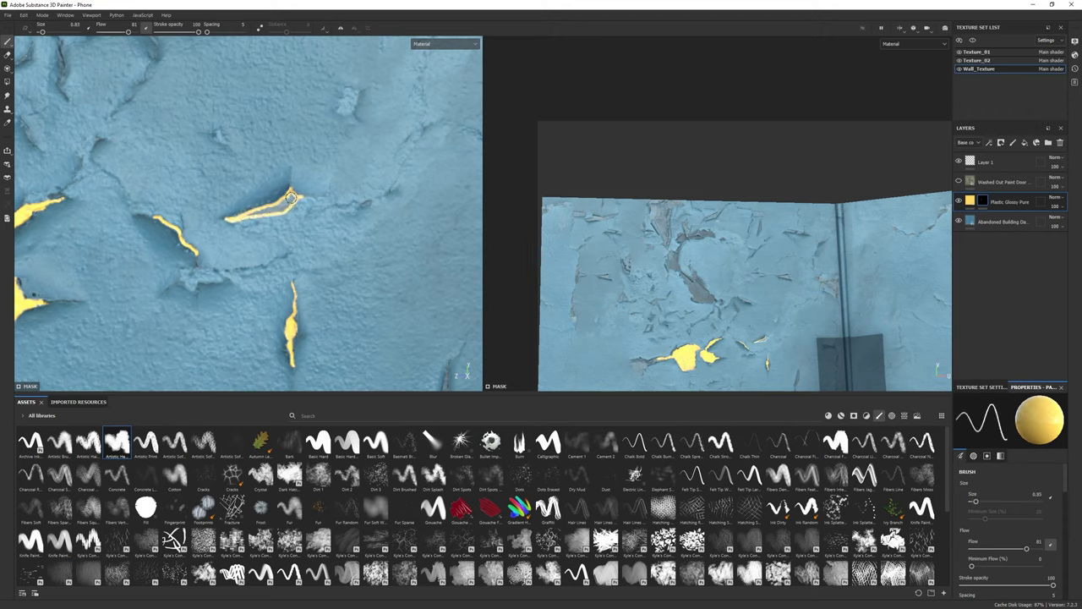
pyautogui.click(318, 475)
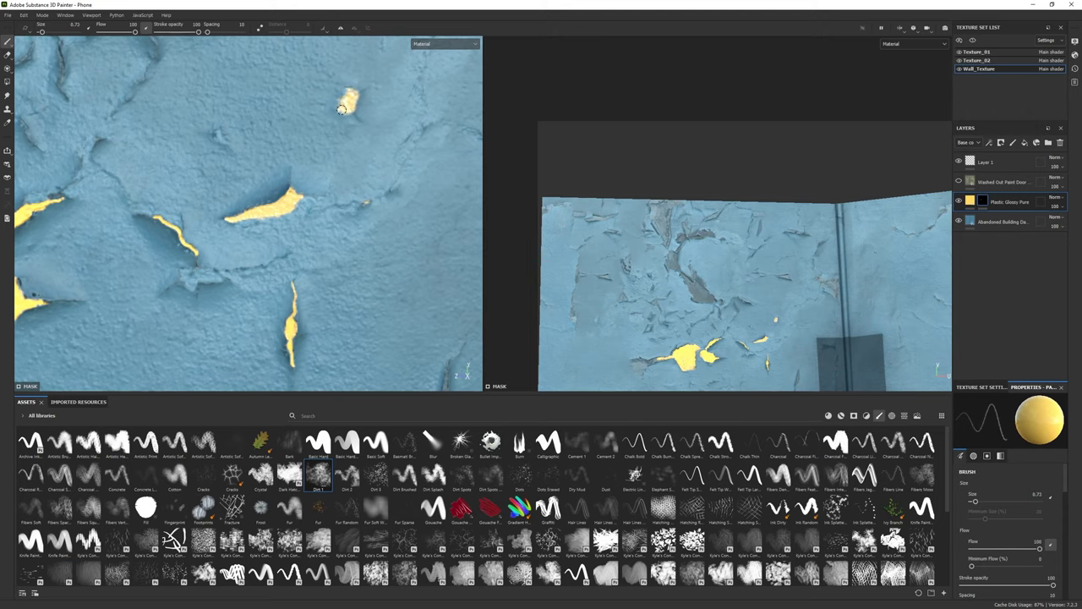
# Step: Paint yellow along a wall crack, then pick the Artistic Hard brush
pyautogui.scroll(-5, 208, 252)
pyautogui.scroll(2, 53, 117)
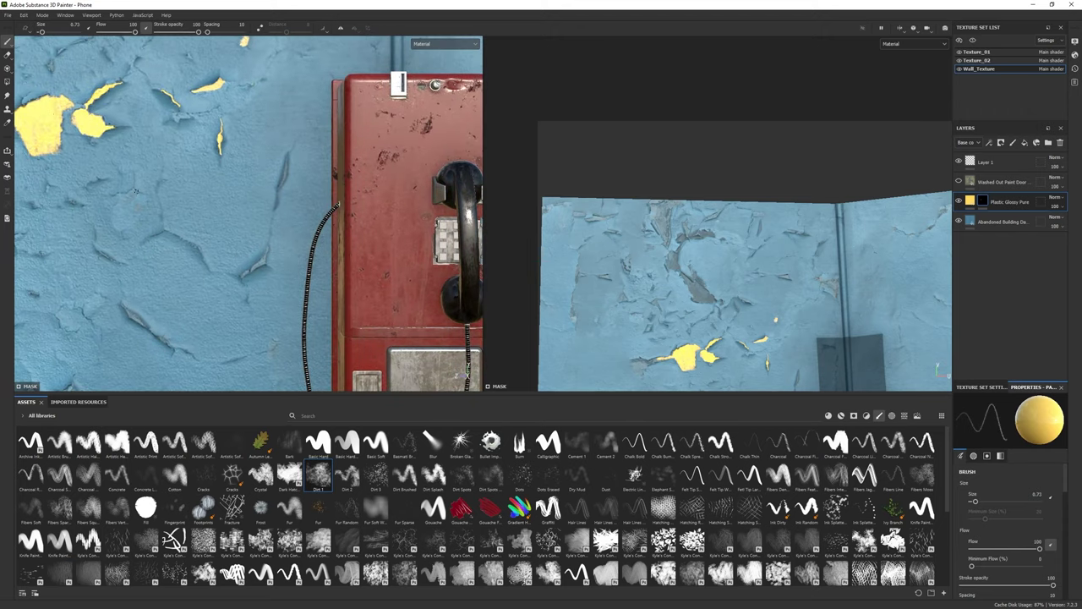
pyautogui.scroll(2, 136, 190)
pyautogui.scroll(2, 135, 191)
pyautogui.moveTo(284, 174)
pyautogui.mouseDown()
pyautogui.moveTo(271, 215)
pyautogui.moveTo(199, 261)
pyautogui.mouseUp()
pyautogui.press('e')
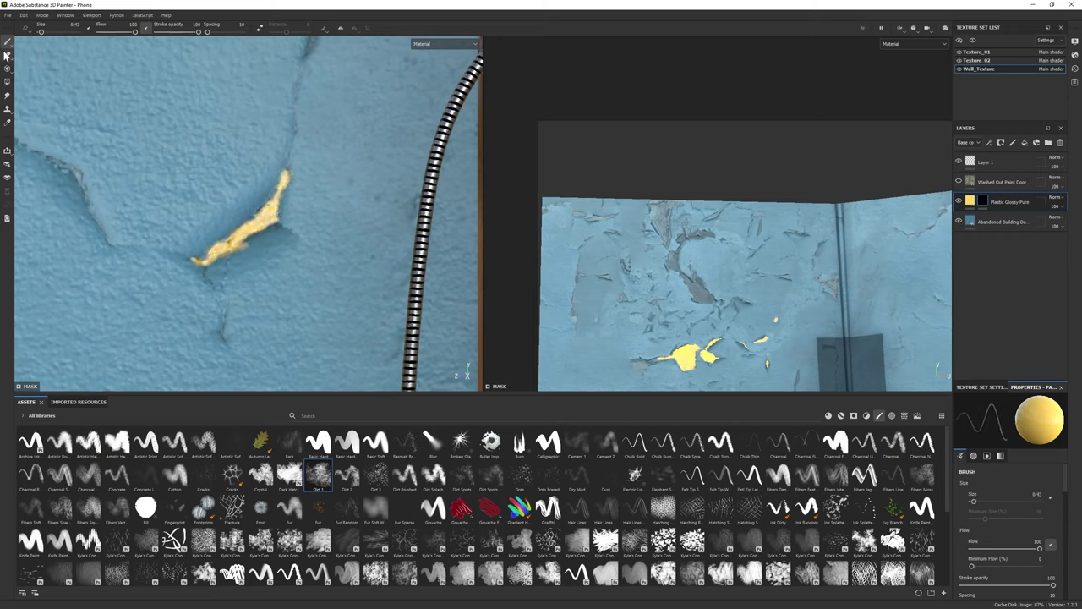
pyautogui.press('p')
pyautogui.scroll(-2, 245, 246)
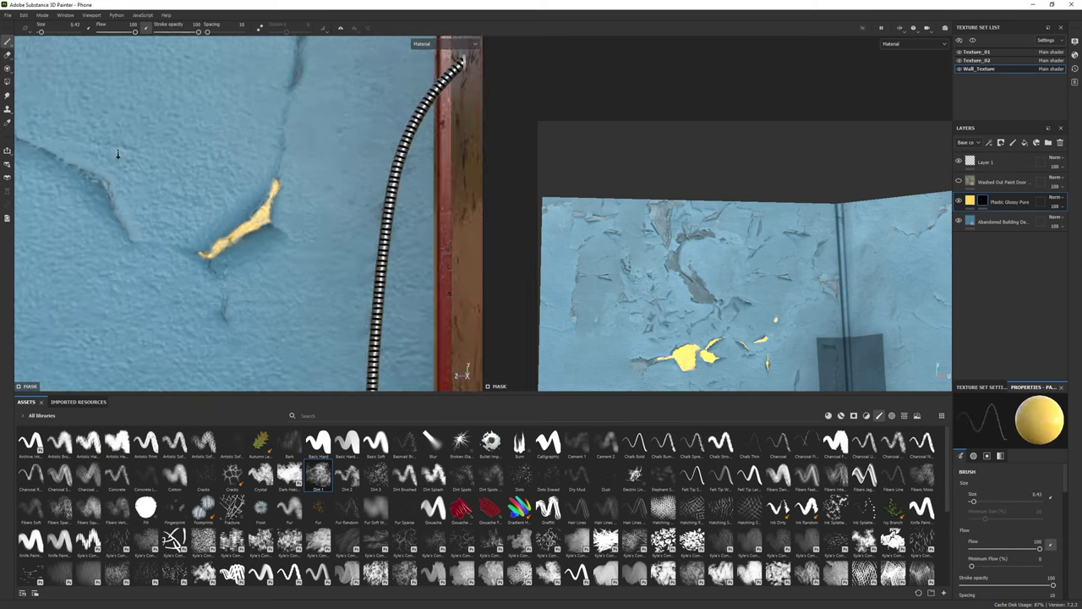
pyautogui.click(117, 442)
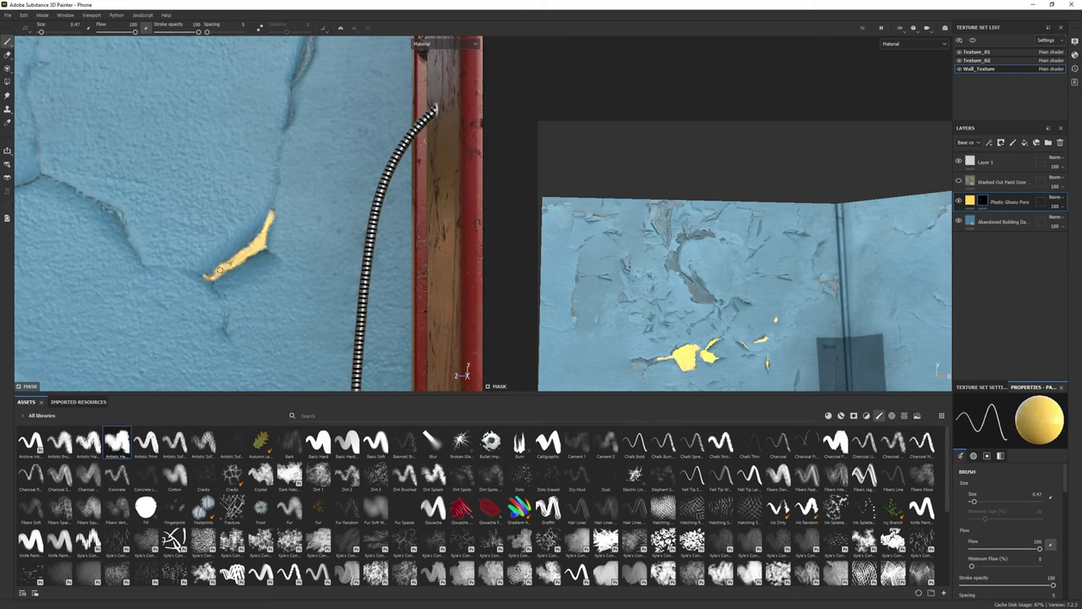
# Step: Paint yellow along the branching crack
pyautogui.moveTo(219, 269); pyautogui.dragTo(266, 250, button='middle')
pyautogui.scroll(2, 243, 262)
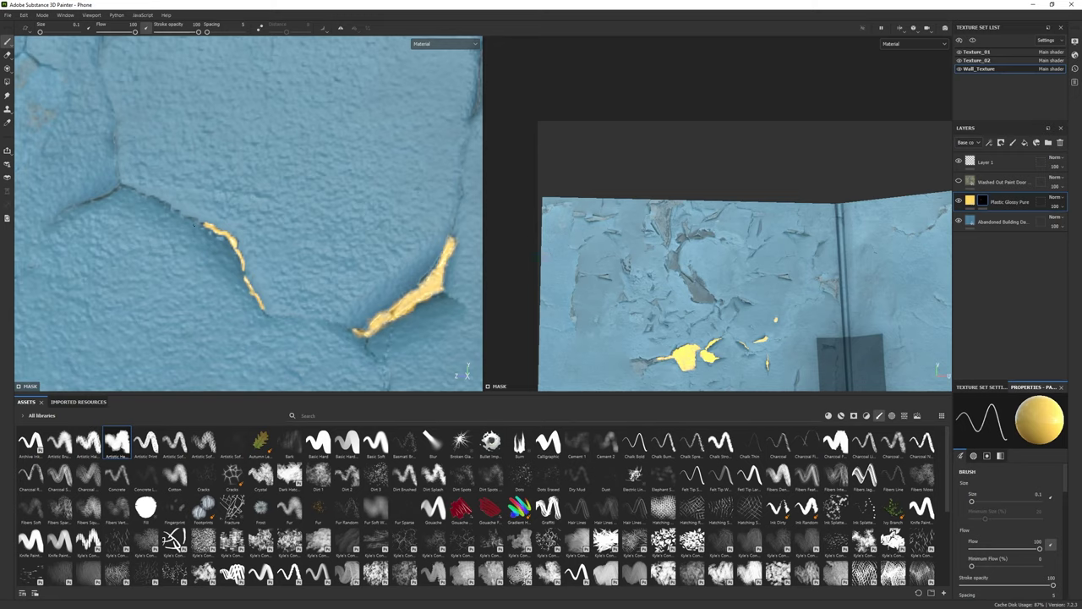
pyautogui.scroll(-2, 248, 214)
pyautogui.moveTo(339, 211)
pyautogui.mouseDown(button='middle')
pyautogui.moveTo(169, 211)
pyautogui.moveTo(356, 220)
pyautogui.mouseUp(button='middle')
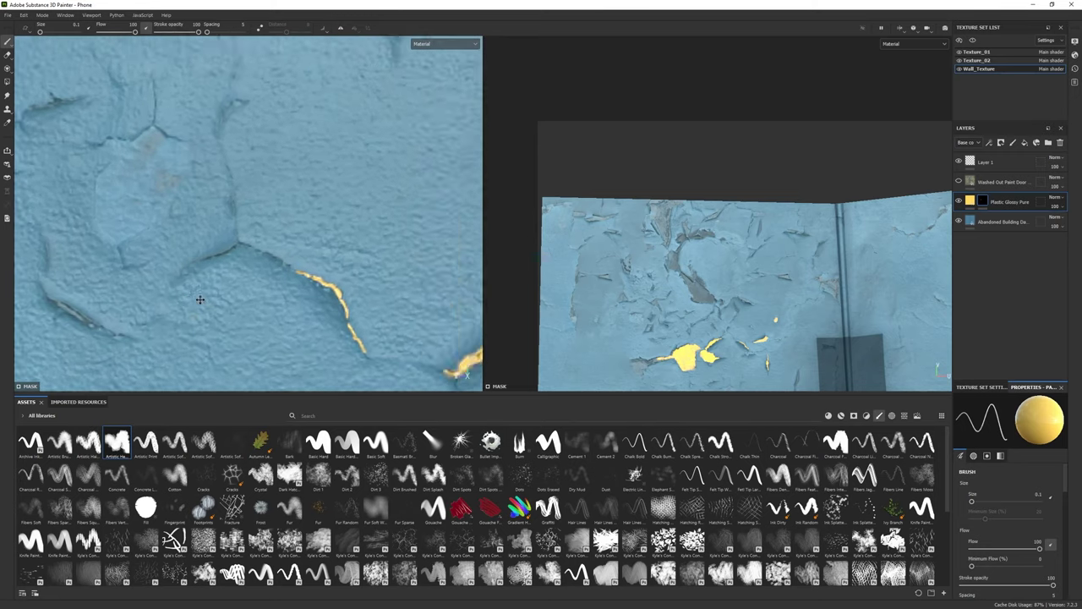
pyautogui.scroll(3, 248, 214)
pyautogui.moveTo(230, 224)
pyautogui.mouseDown()
pyautogui.moveTo(116, 272)
pyautogui.moveTo(348, 280)
pyautogui.mouseUp()
# Step: Erase gaps into the yellow crack line with the Dirt 1 brush
pyautogui.click(8, 55)
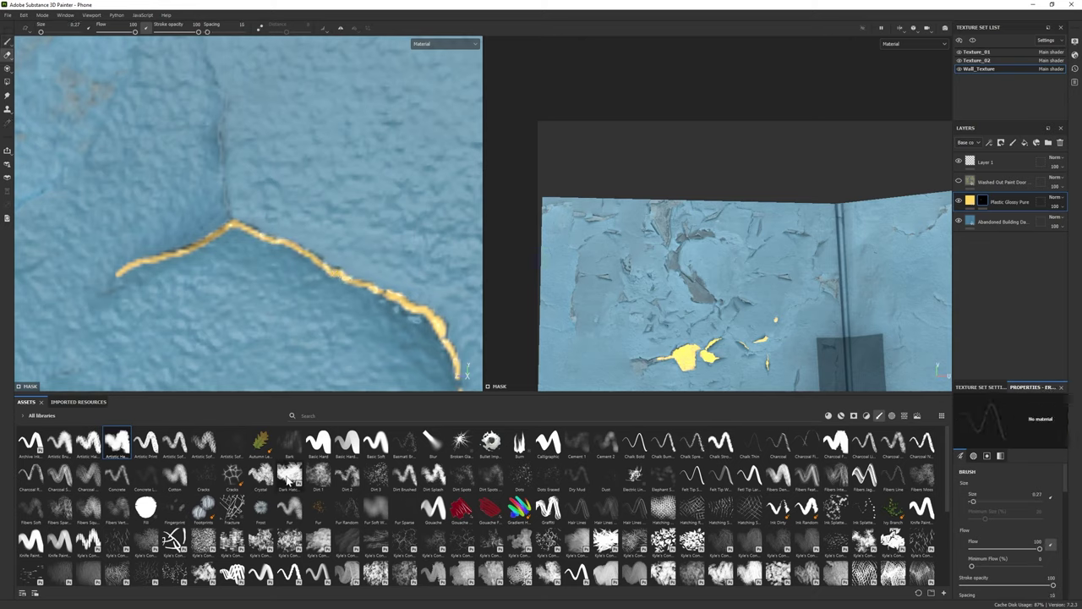
pyautogui.click(318, 474)
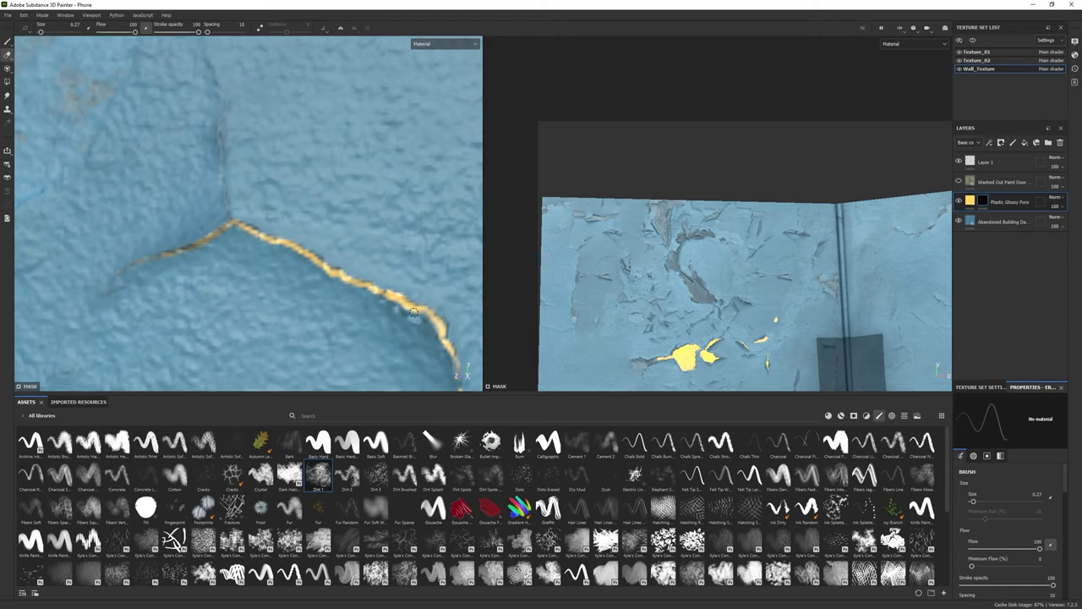
pyautogui.moveTo(413, 314); pyautogui.dragTo(325, 270)
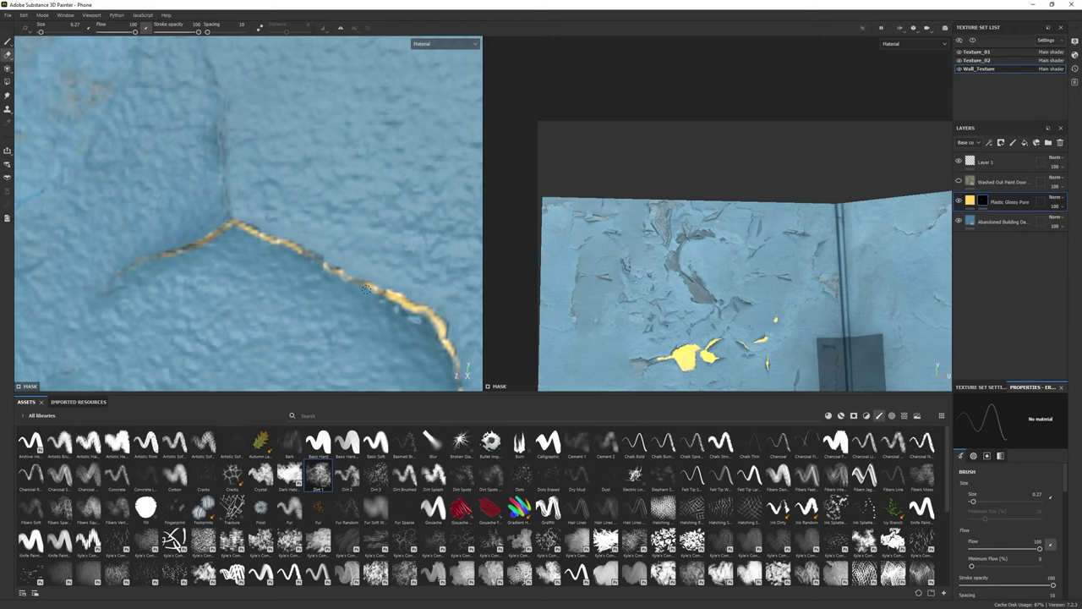
# Step: Refine and extend the yellow paint along the crack near the payphone
pyautogui.moveTo(365, 289); pyautogui.dragTo(279, 186, button='middle')
pyautogui.scroll(3, 279, 186)
pyautogui.press('1')
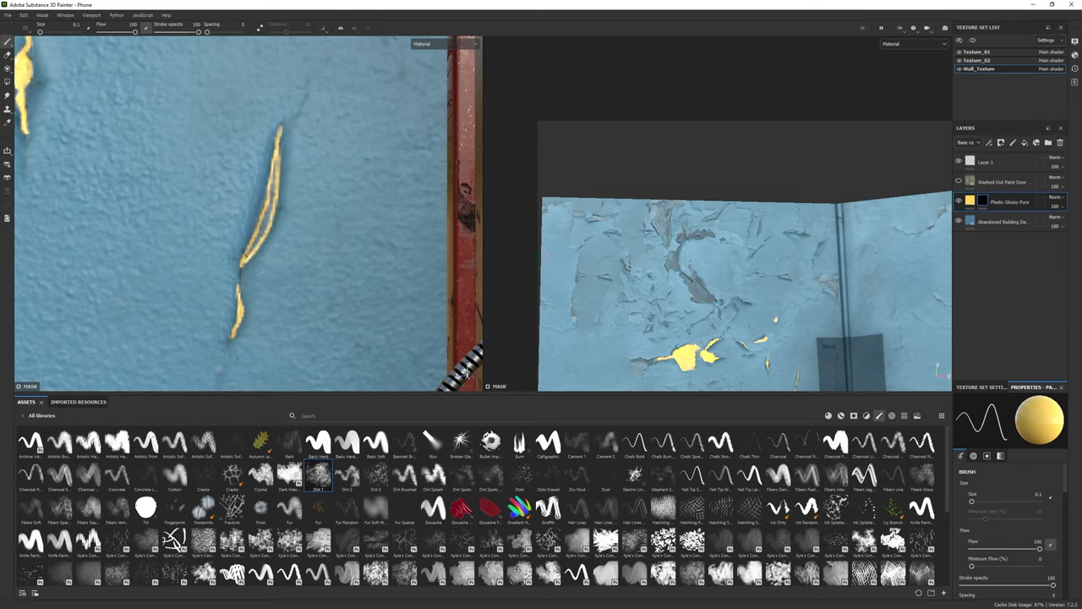
pyautogui.moveTo(269, 212); pyautogui.dragTo(258, 246)
pyautogui.scroll(-3, 381, 296)
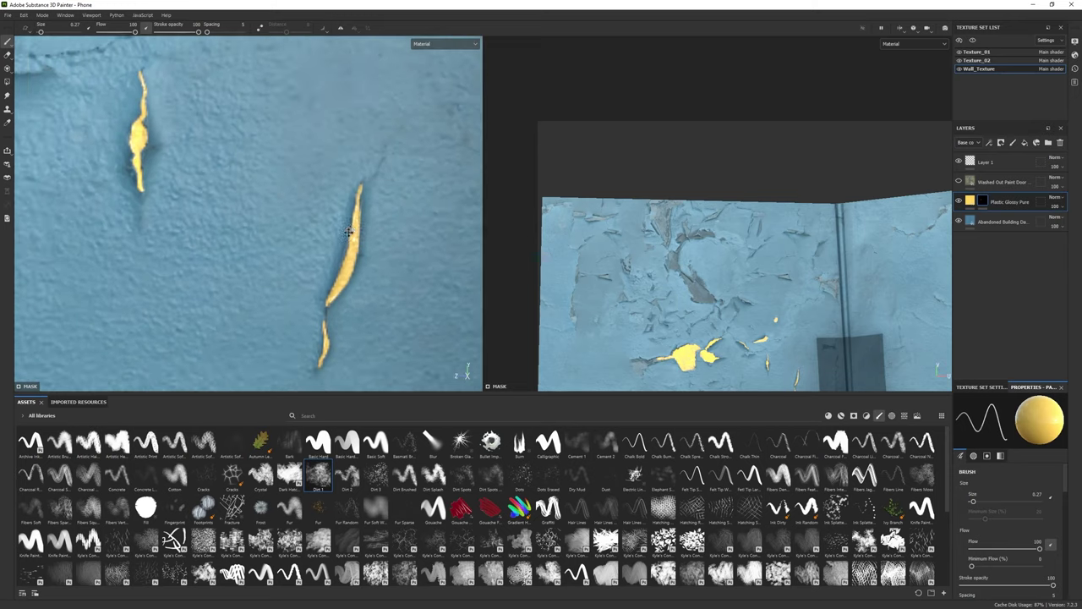
pyautogui.scroll(2, 206, 233)
pyautogui.scroll(3, 206, 232)
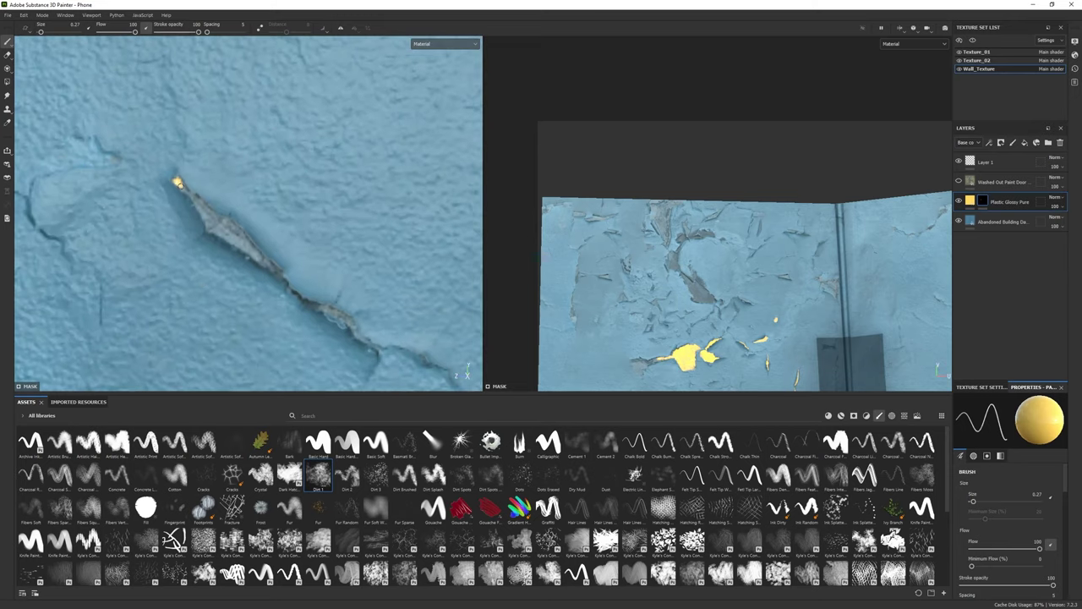
pyautogui.moveTo(177, 183)
pyautogui.mouseDown()
pyautogui.moveTo(279, 272)
pyautogui.moveTo(197, 199)
pyautogui.moveTo(243, 242)
pyautogui.mouseUp()
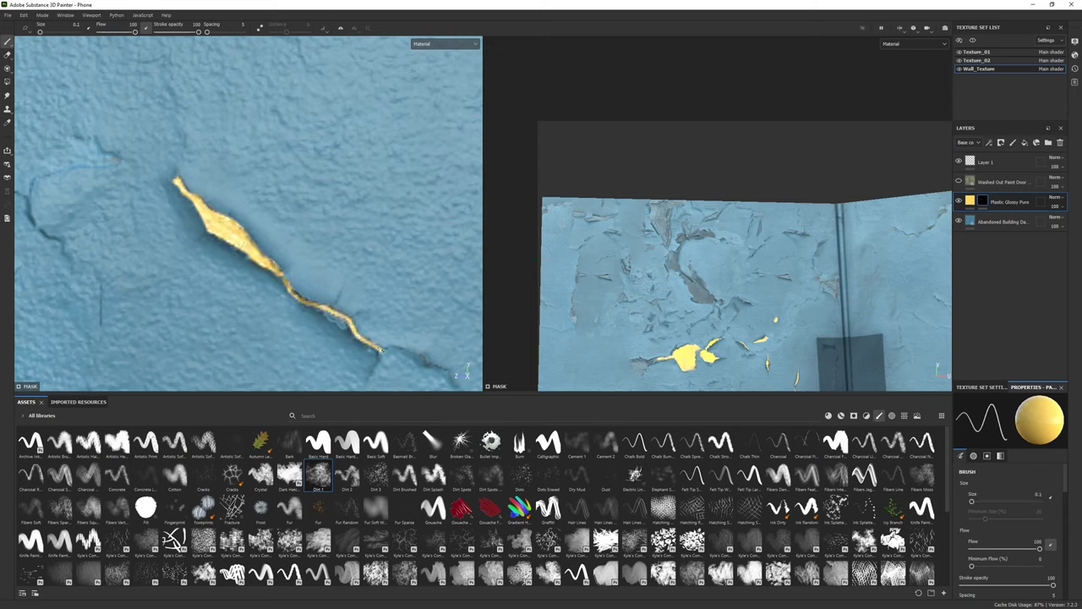
pyautogui.scroll(-3, 325, 309)
pyautogui.scroll(3, 165, 215)
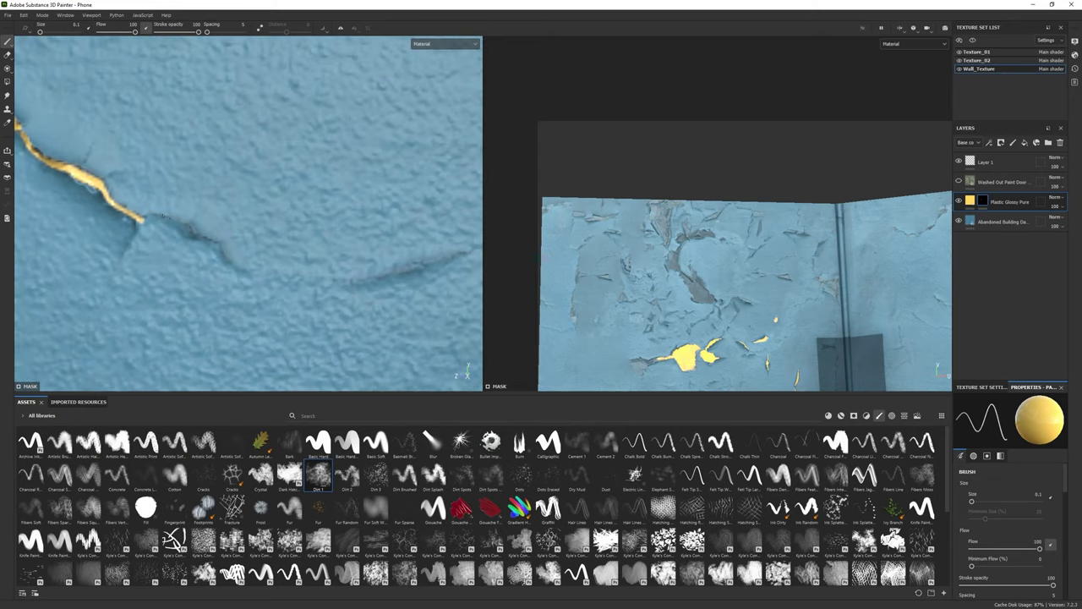
pyautogui.moveTo(219, 250); pyautogui.dragTo(227, 258)
pyautogui.press('e')
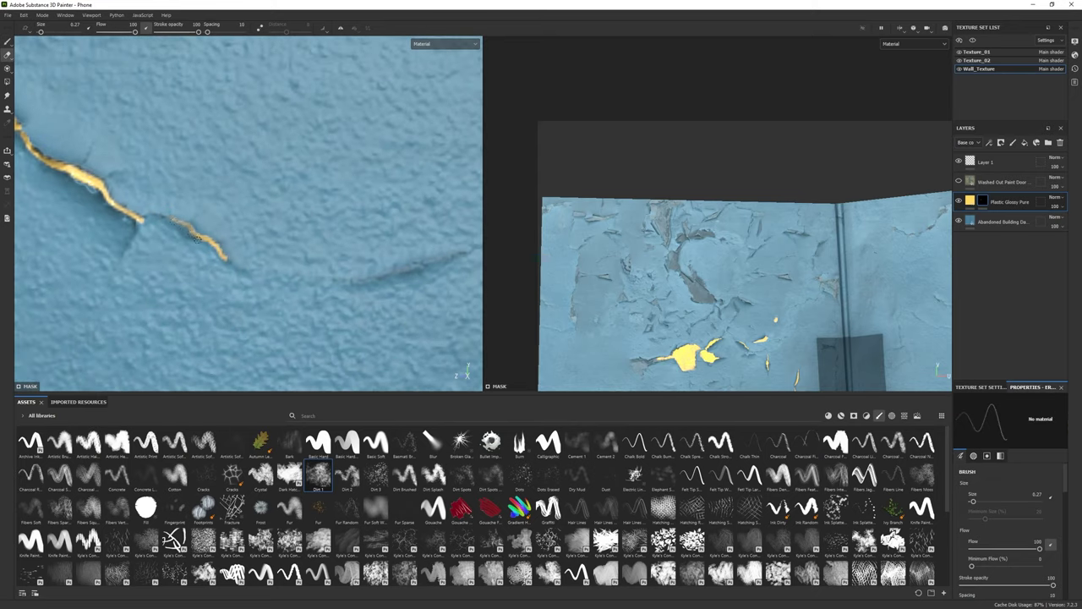
pyautogui.scroll(-4, 230, 256)
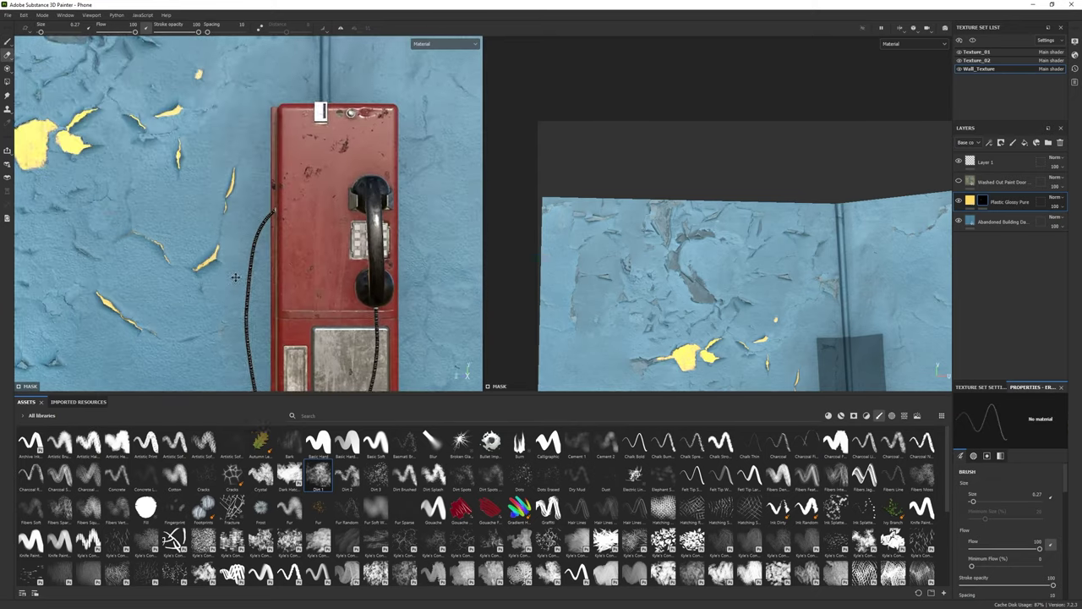
# Step: Paint a yellow stroke along a crack and shrink the brush for finer detail
pyautogui.scroll(4, 51, 85)
pyautogui.press('1')
pyautogui.moveTo(292, 247)
pyautogui.mouseDown()
pyautogui.moveTo(163, 162)
pyautogui.moveTo(307, 264)
pyautogui.mouseUp()
pyautogui.press('[')
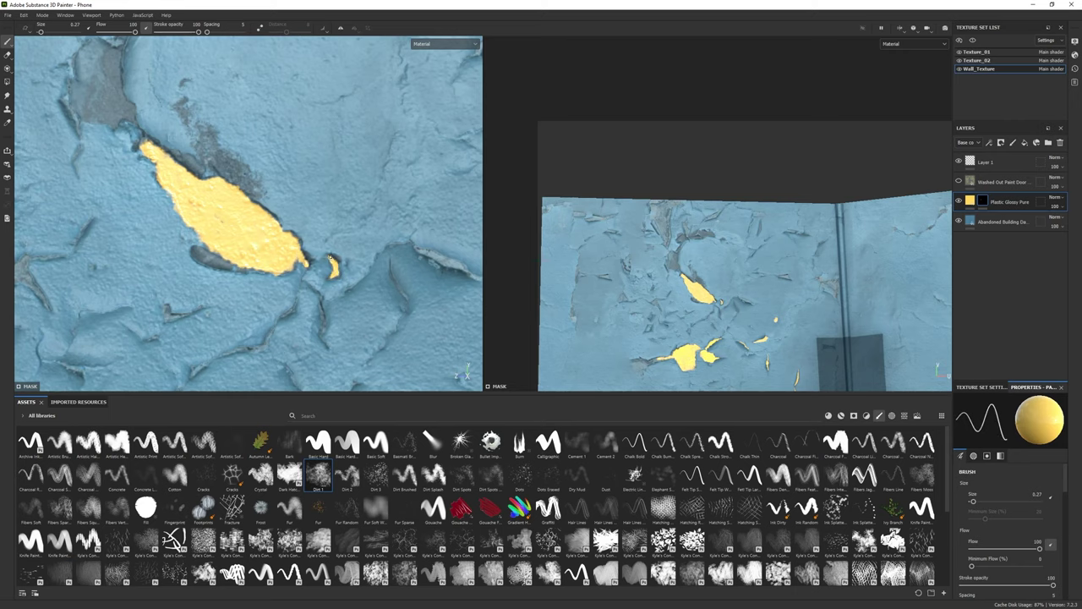
pyautogui.moveTo(331, 319); pyautogui.dragTo(241, 225, button='middle')
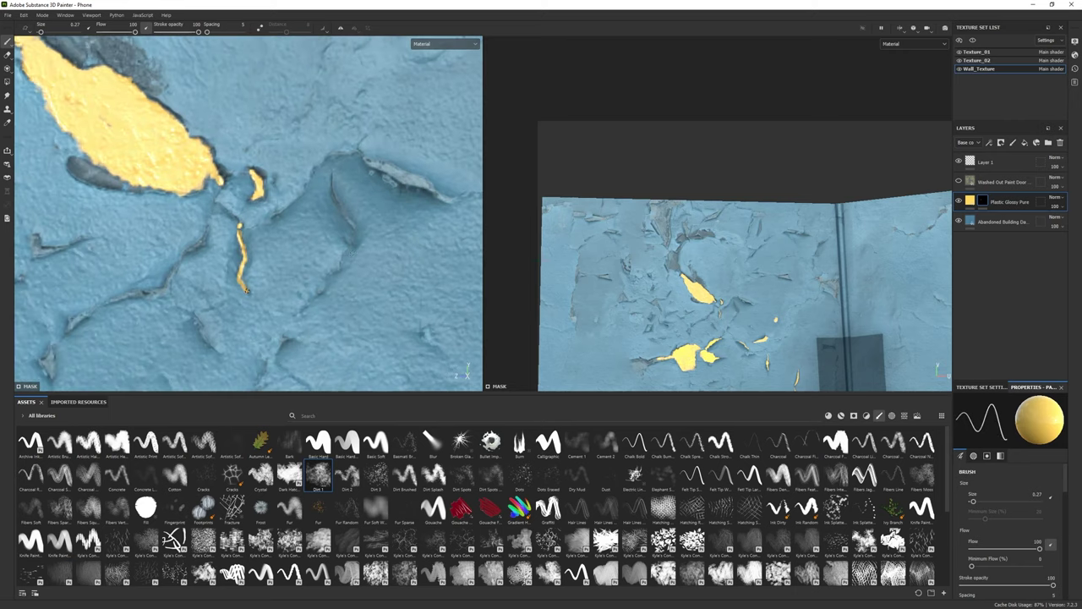
# Step: Paint yellow leftward along another crack, then preview the scene in Iray
pyautogui.press('e')
pyautogui.scroll(-5, 248, 246)
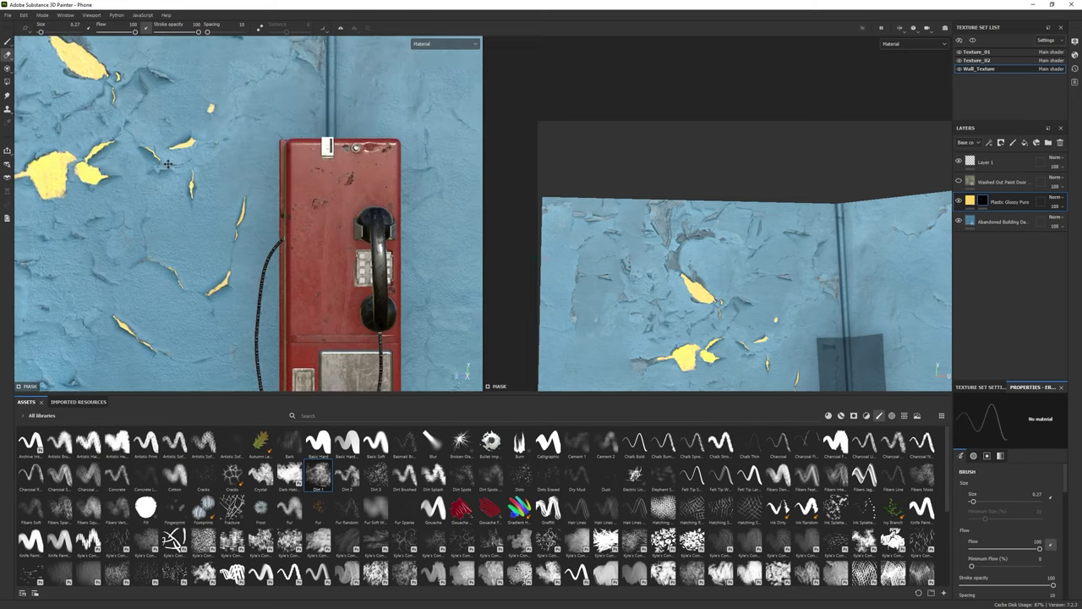
pyautogui.scroll(5, 254, 220)
pyautogui.press('p')
pyautogui.moveTo(266, 199)
pyautogui.mouseDown()
pyautogui.moveTo(230, 209)
pyautogui.moveTo(292, 200)
pyautogui.moveTo(196, 216)
pyautogui.mouseUp()
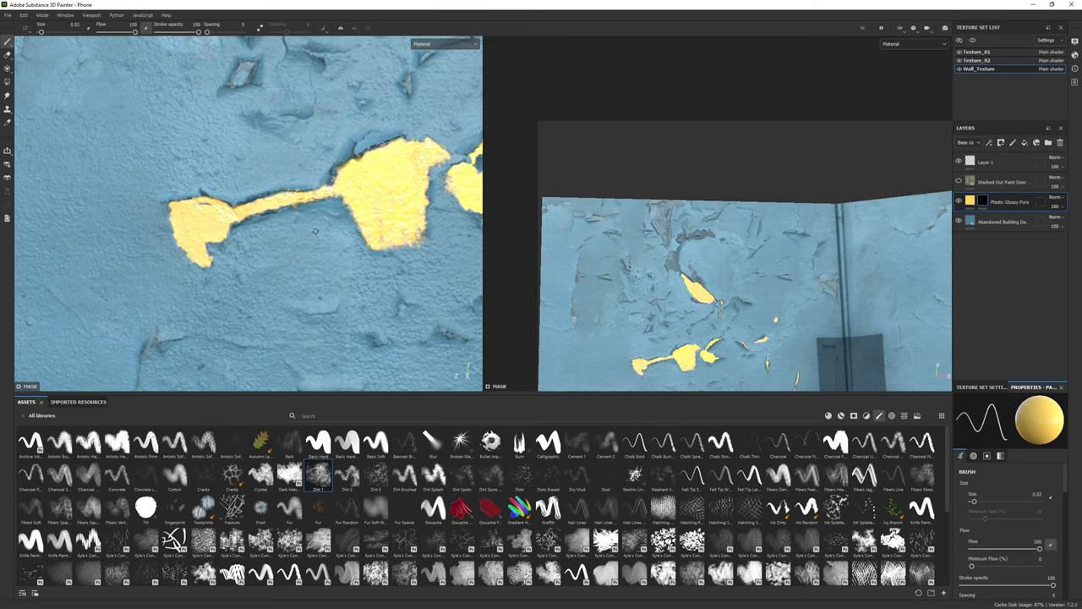
pyautogui.moveTo(225, 234); pyautogui.dragTo(321, 334, button='middle')
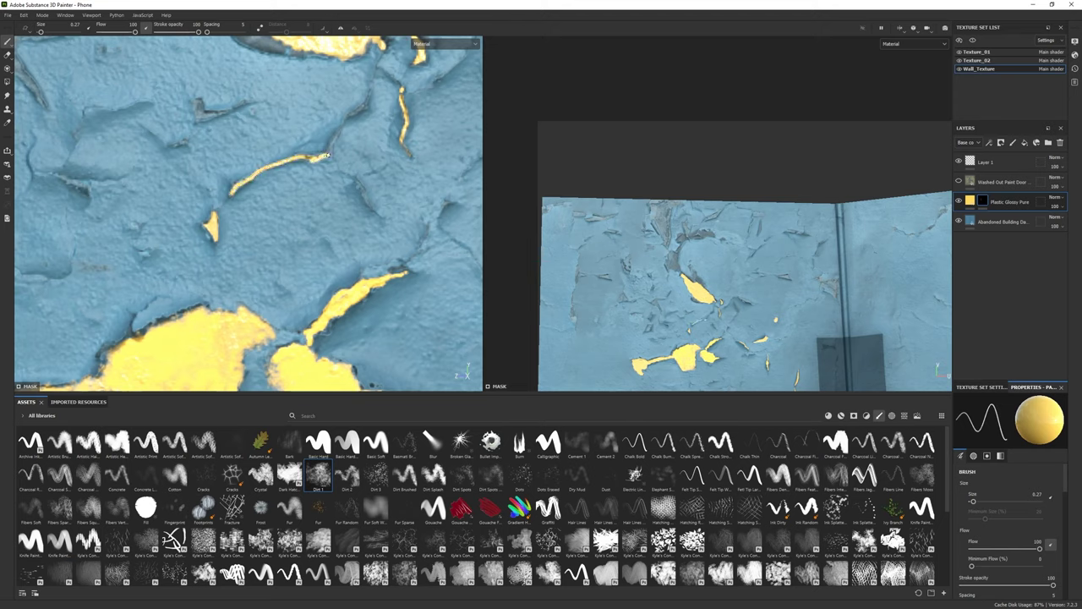
pyautogui.click(9, 54)
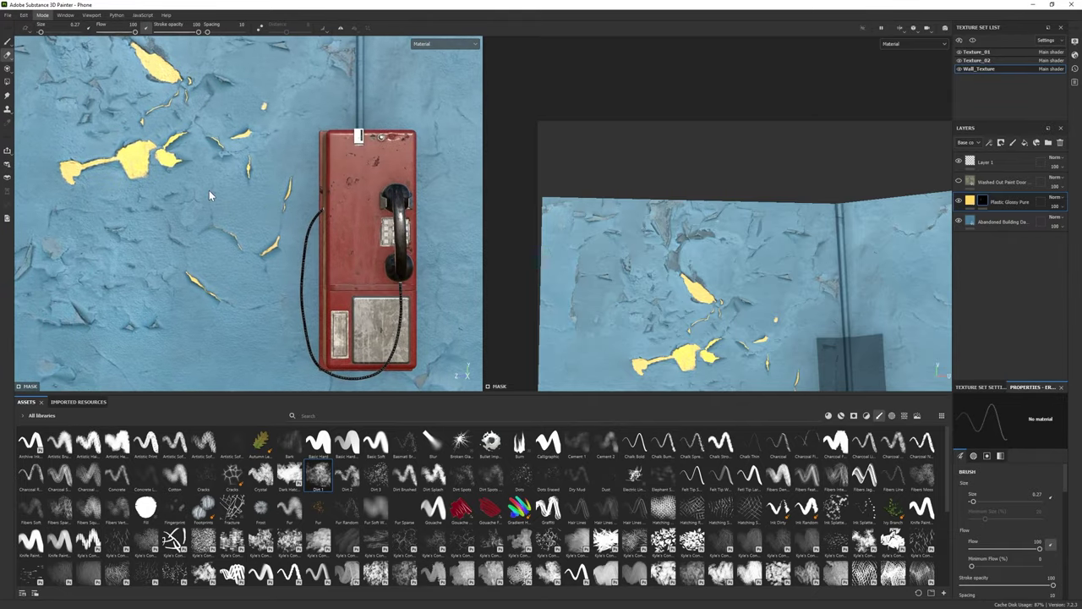
pyautogui.press('F10')
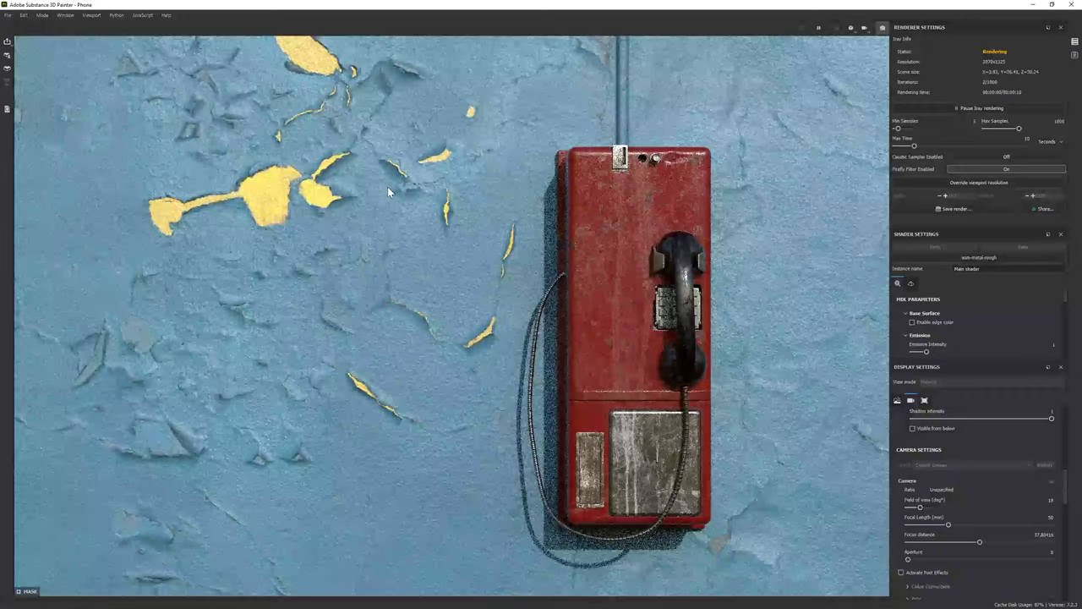
# Step: Darken the wall's yellow paint toward orange and check the result in the Iray preview
pyautogui.click(42, 15)
pyautogui.click(55, 31)
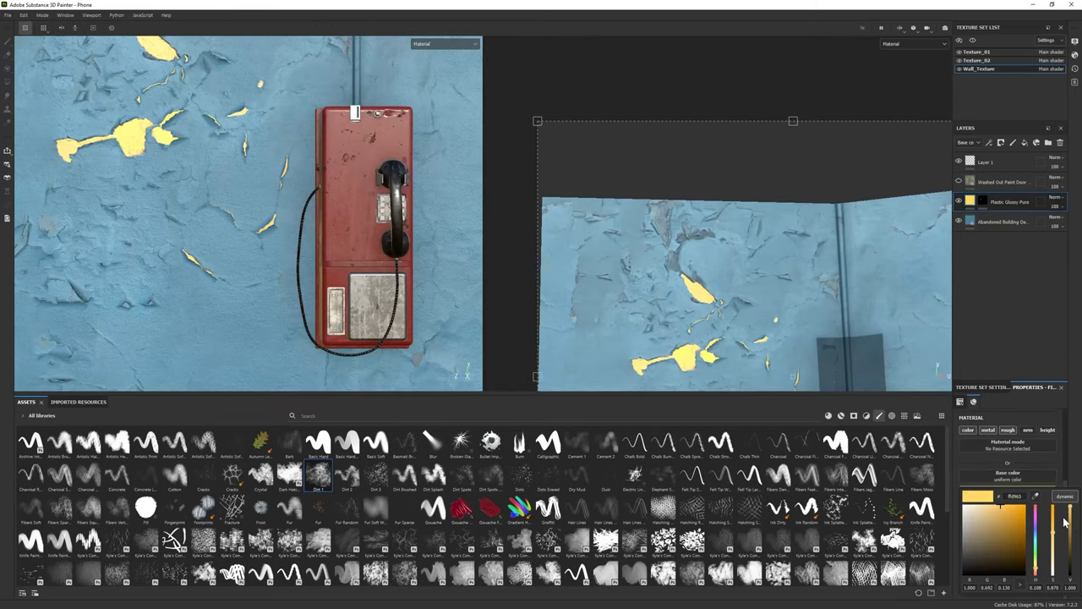
pyautogui.moveTo(1070, 510); pyautogui.dragTo(1072, 525)
pyautogui.click(43, 15)
pyautogui.click(59, 42)
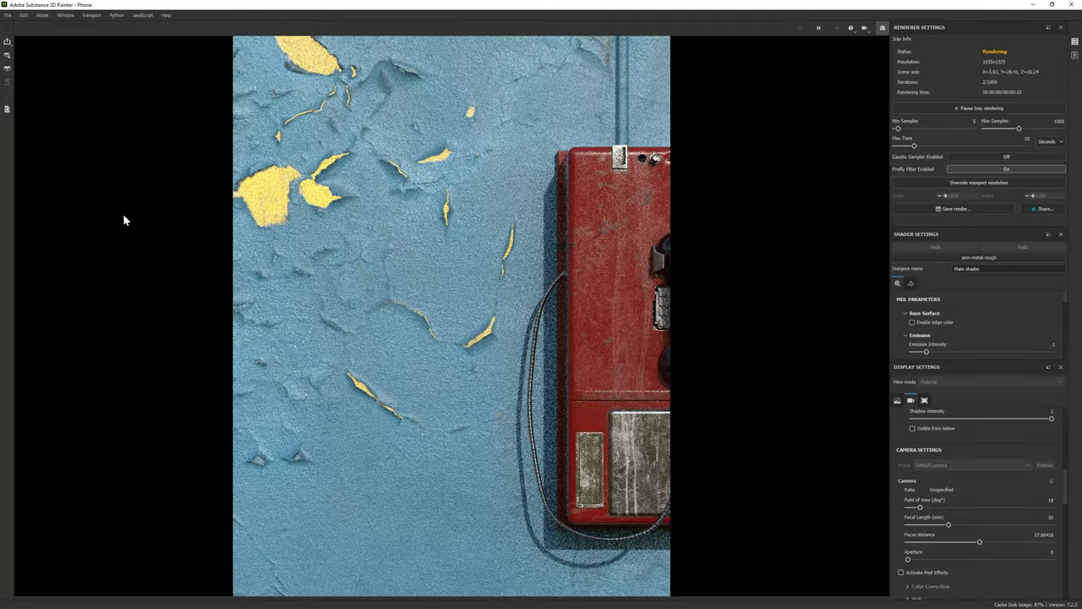
pyautogui.scroll(2, 401, 260)
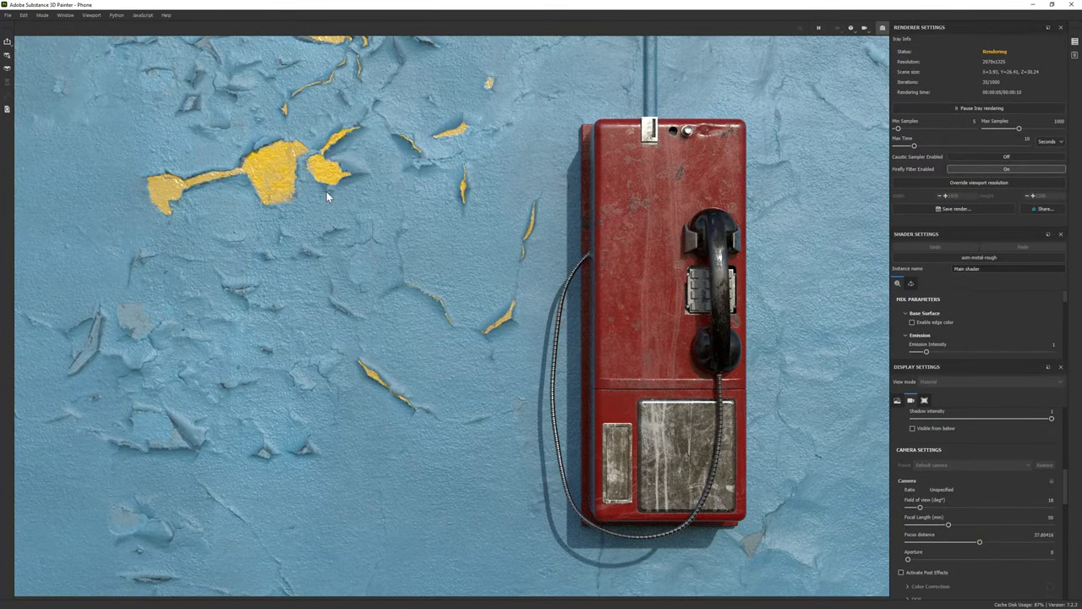
pyautogui.click(43, 15)
pyautogui.click(60, 28)
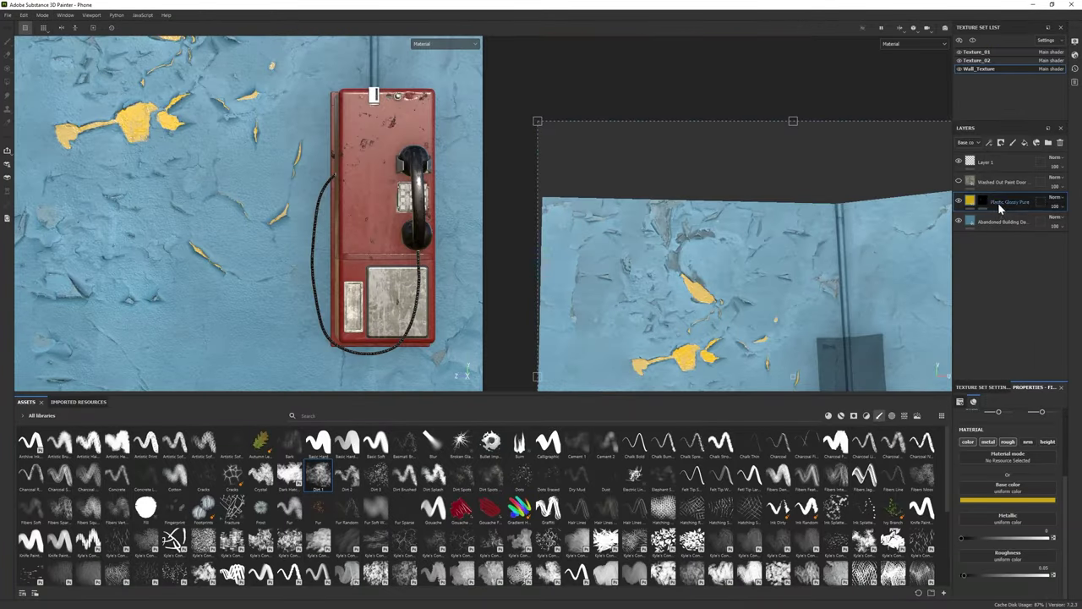
# Step: Switch to the phone's texture set and add Silver Armor as a new material layer
pyautogui.click(979, 60)
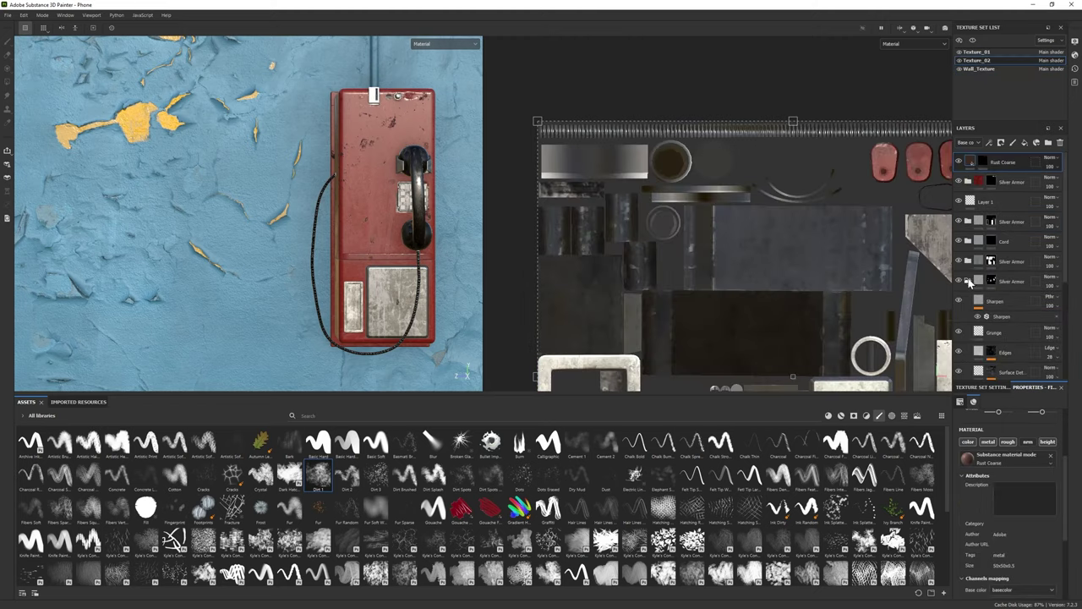
pyautogui.click(970, 284)
pyautogui.moveTo(897, 257)
pyautogui.mouseDown(button='middle')
pyautogui.moveTo(728, 227)
pyautogui.moveTo(760, 205)
pyautogui.mouseUp(button='middle')
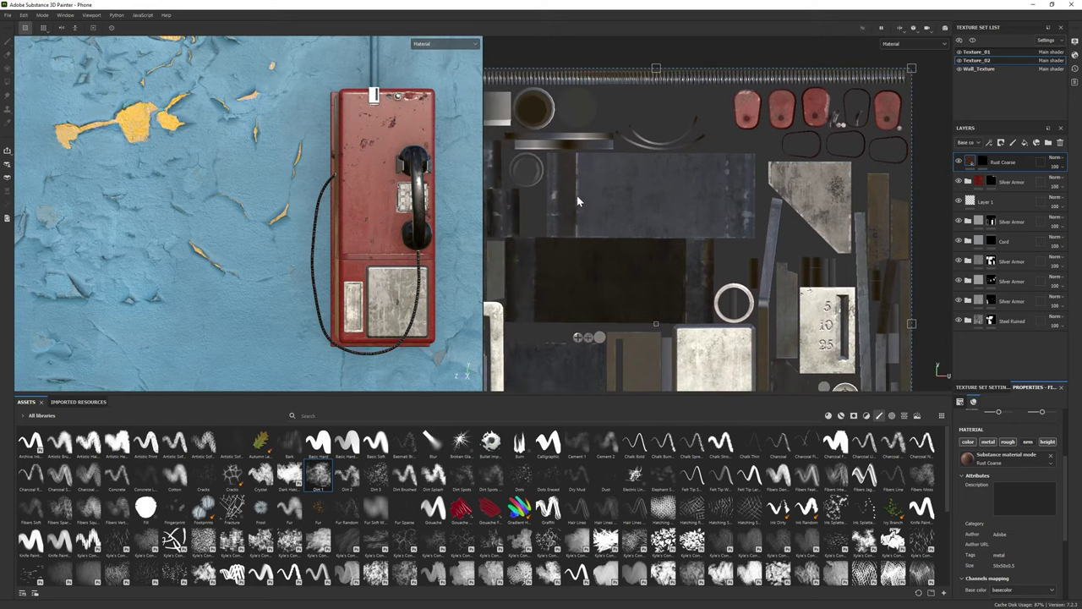
pyautogui.scroll(3, 715, 278)
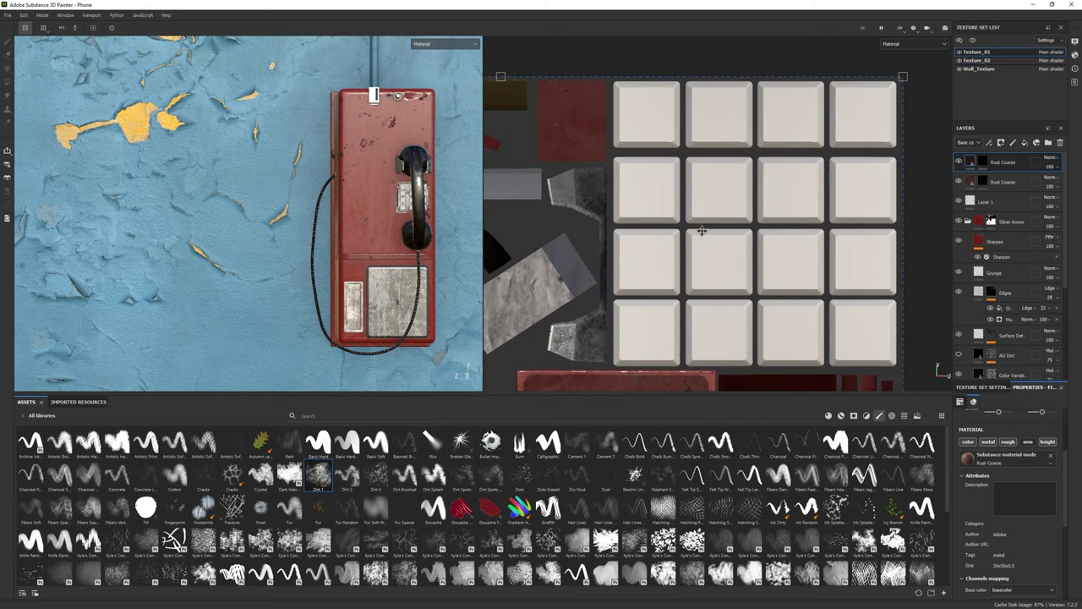
pyautogui.click(841, 415)
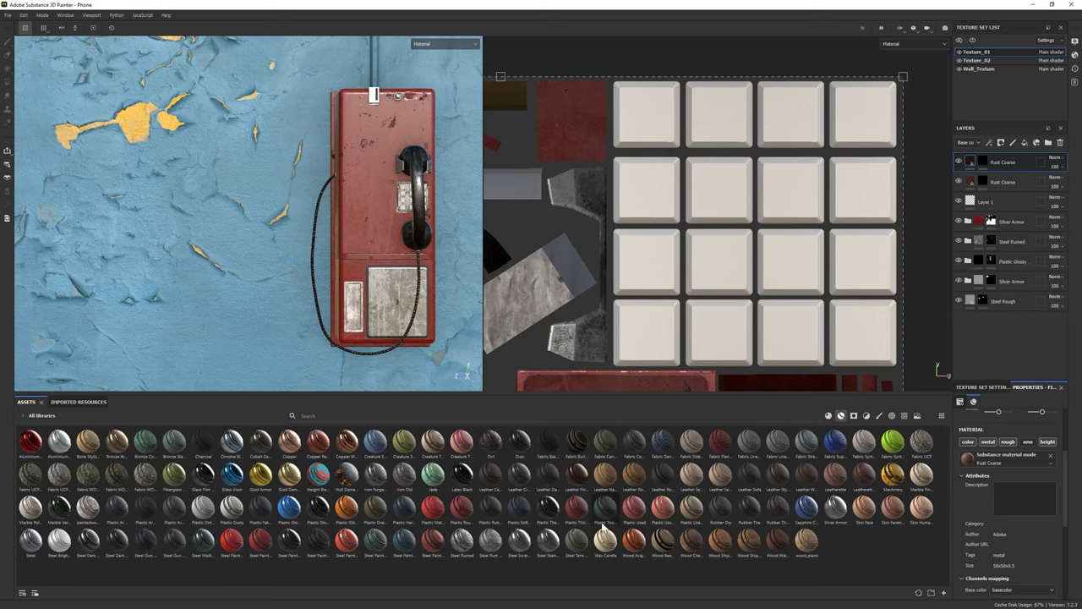
pyautogui.moveTo(836, 508)
pyautogui.mouseDown()
pyautogui.moveTo(873, 493)
pyautogui.moveTo(993, 324)
pyautogui.mouseUp()
# Step: Hide a dirt layer and lower the Base fill's roughness to about 0.1991, then face the keypad
pyautogui.scroll(5, 285, 278)
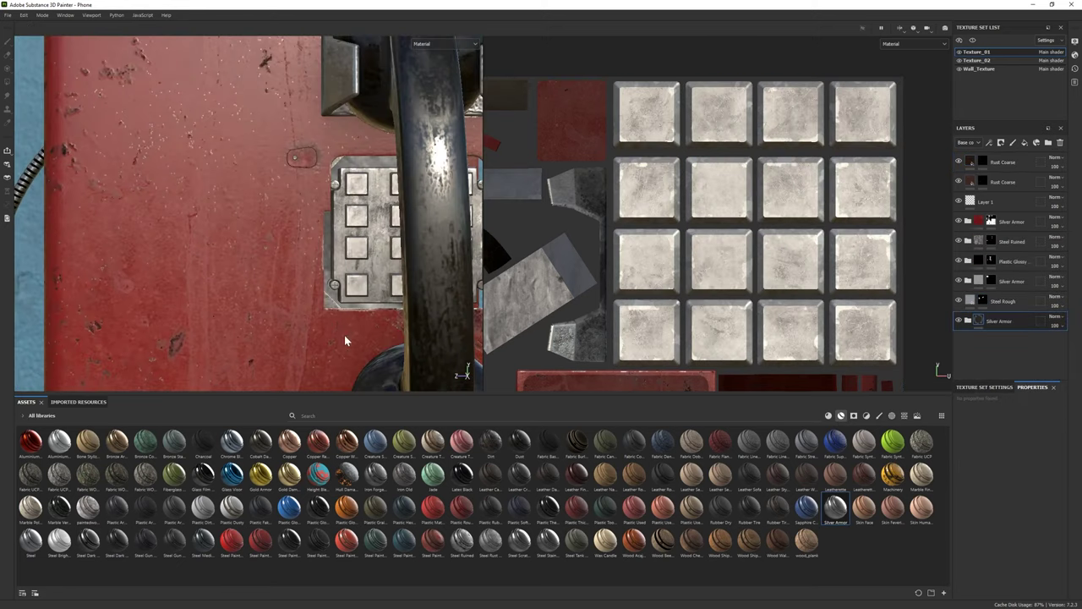
pyautogui.scroll(-2, 970, 348)
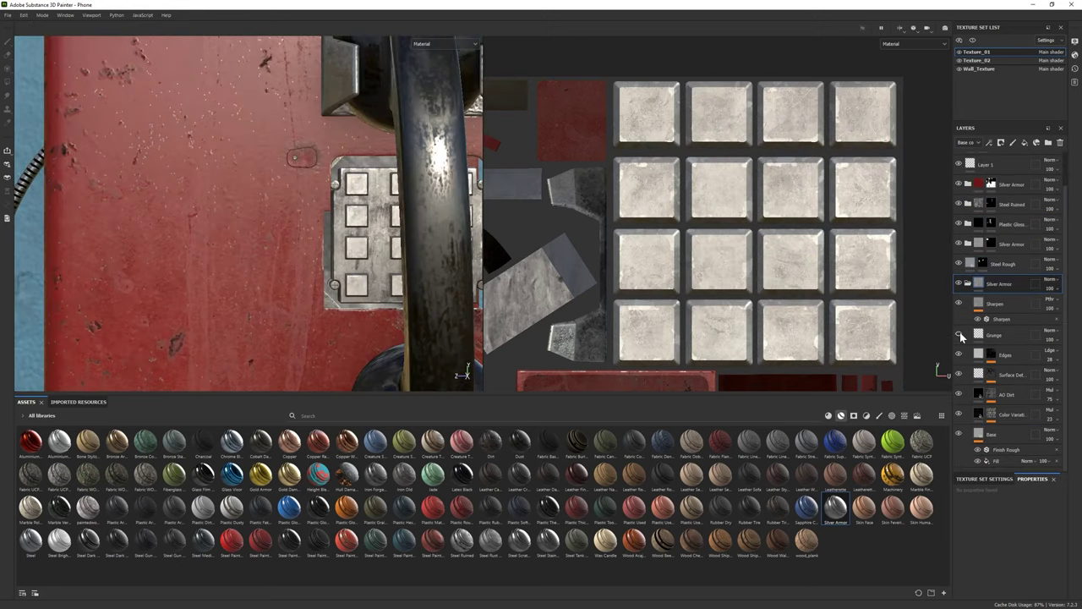
pyautogui.click(958, 394)
pyautogui.click(994, 434)
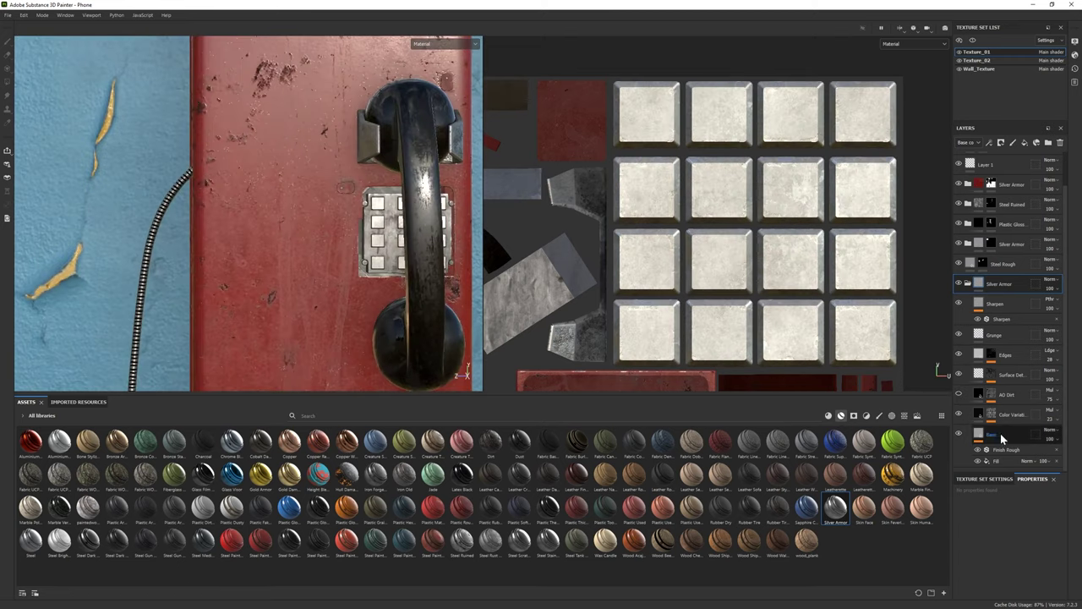
pyautogui.scroll(-3, 996, 598)
pyautogui.click(982, 567)
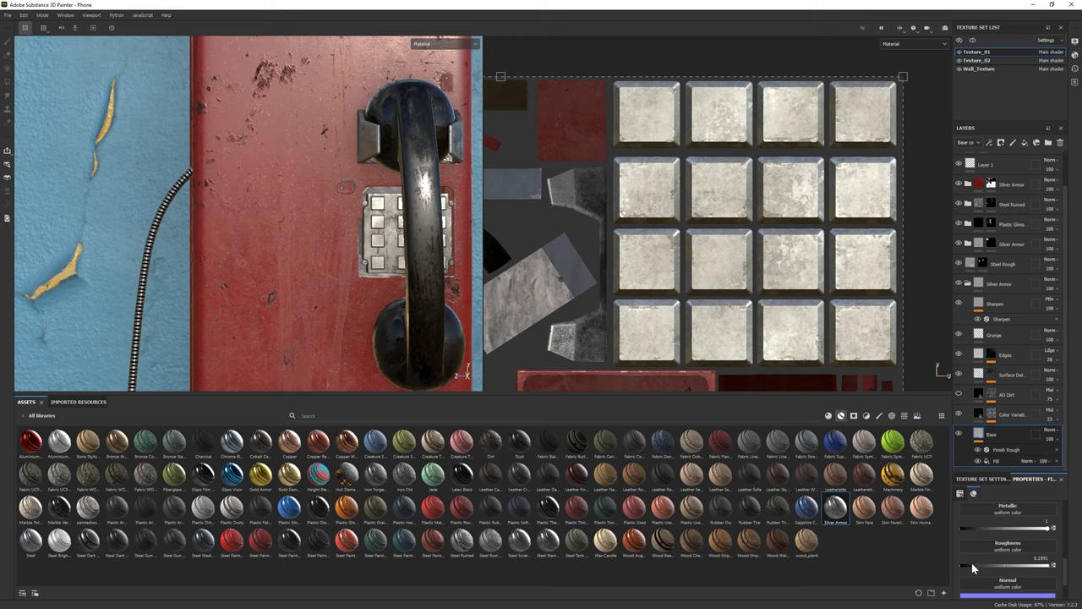
pyautogui.moveTo(973, 566); pyautogui.dragTo(975, 566)
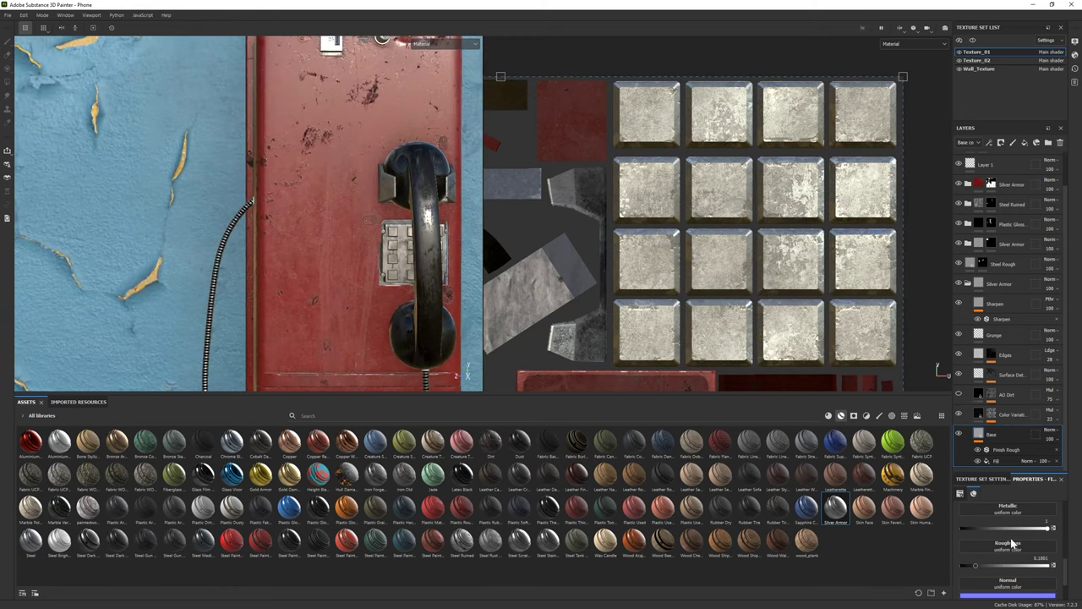
pyautogui.scroll(2, 1023, 513)
pyautogui.click(1023, 513)
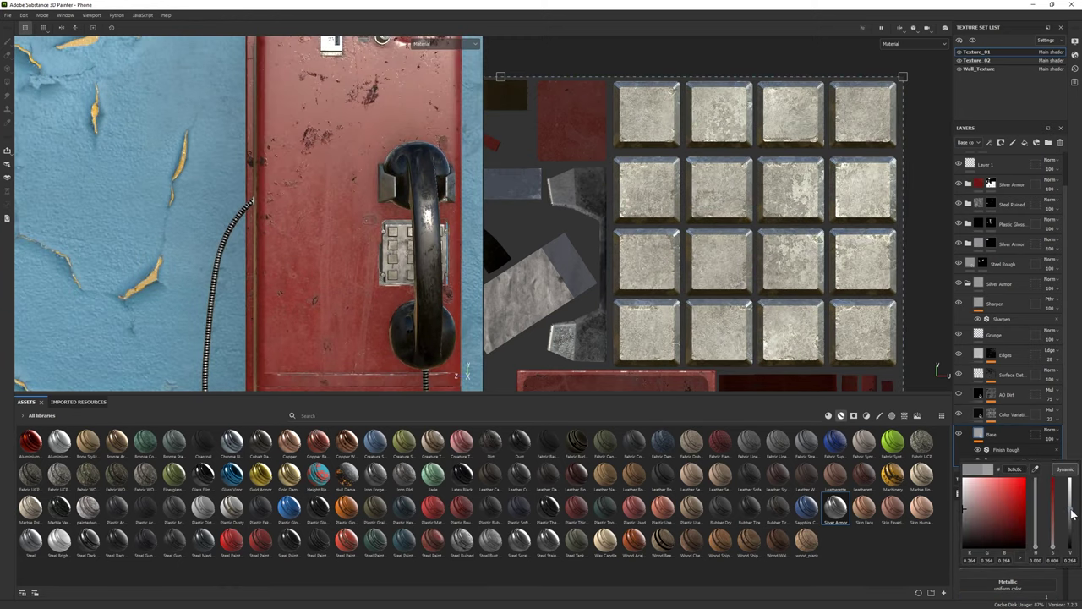
pyautogui.click(977, 462)
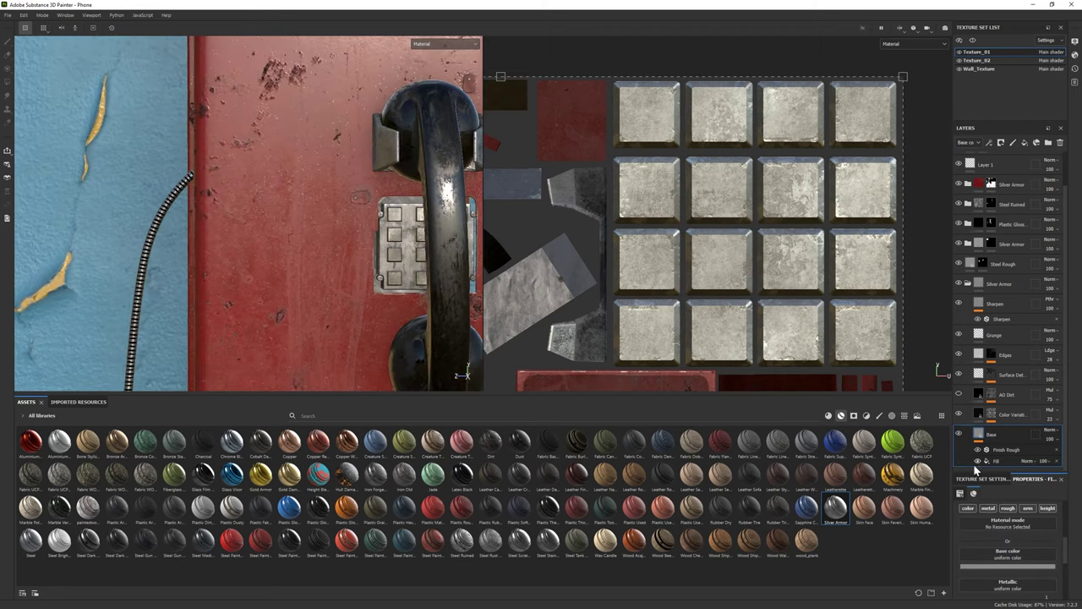
pyautogui.scroll(3, 318, 206)
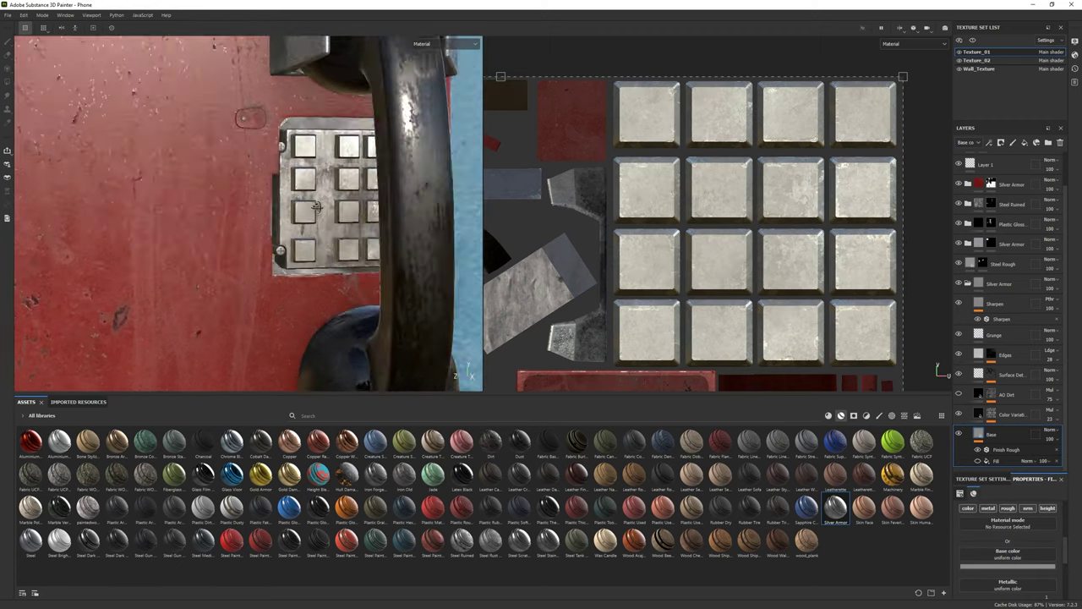
pyautogui.keyDown('alt'); pyautogui.moveTo(317, 207); pyautogui.dragTo(249, 218); pyautogui.keyUp('alt')
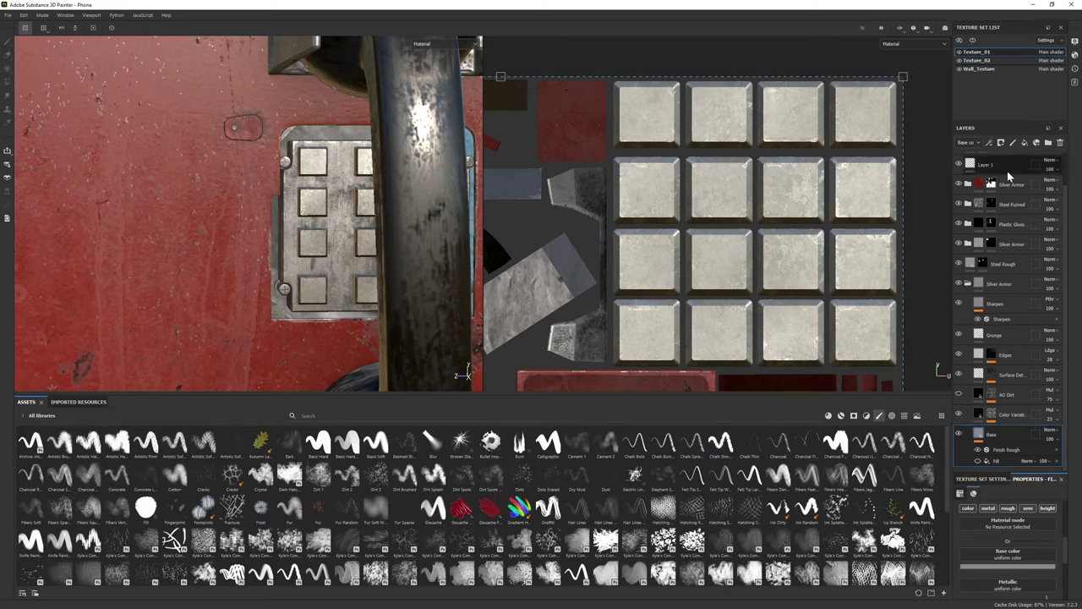
# Step: Choose the Libre Baskerville font alpha for the brush and make it much larger
pyautogui.scroll(-5, 748, 468)
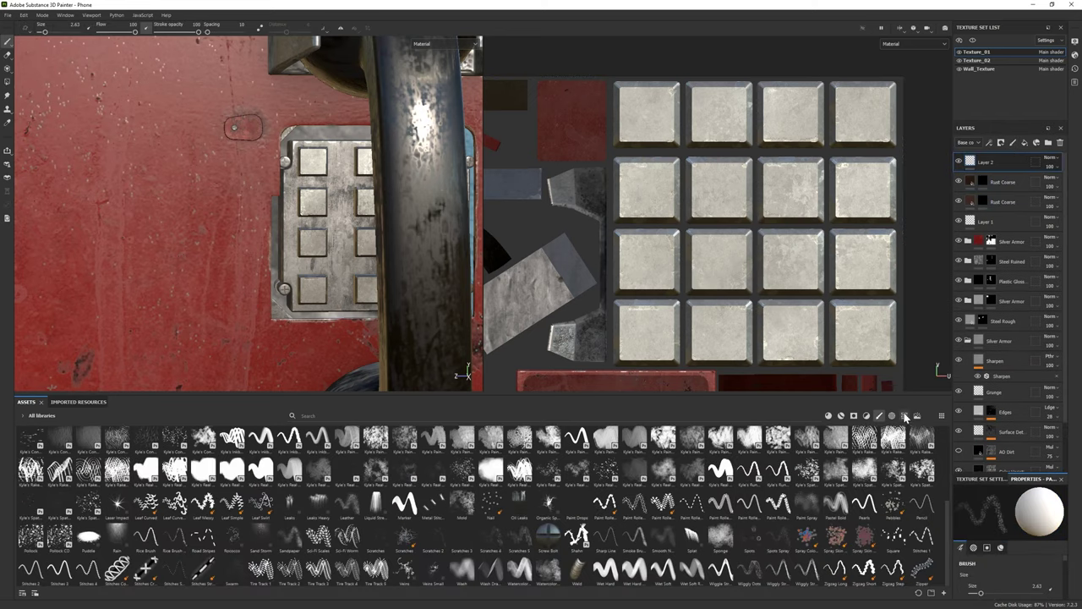
pyautogui.scroll(-5, 474, 478)
pyautogui.scroll(-5, 209, 489)
pyautogui.scroll(5, 508, 520)
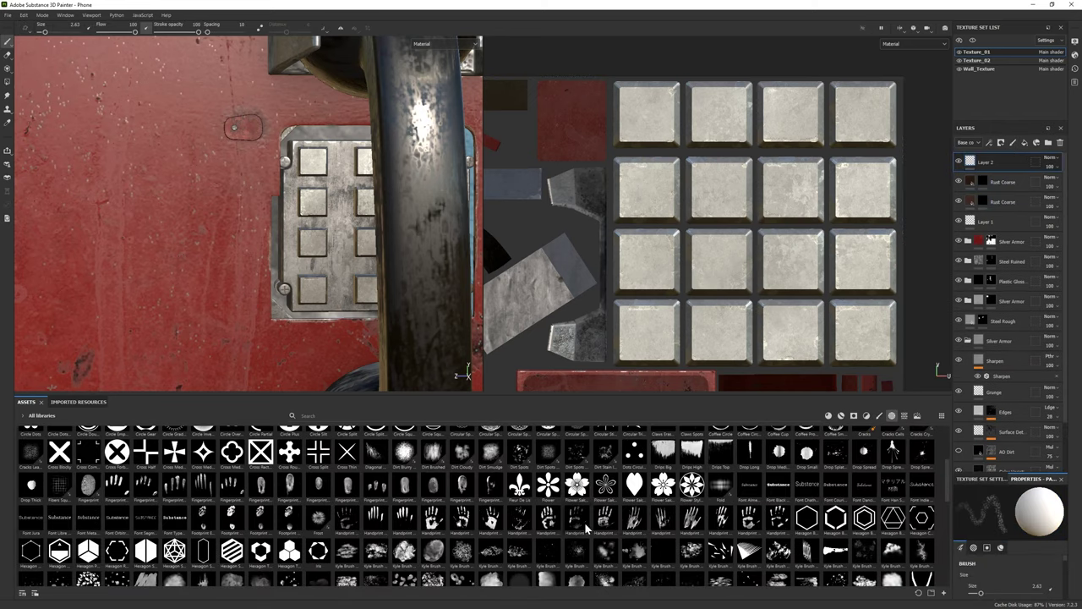
pyautogui.click(59, 517)
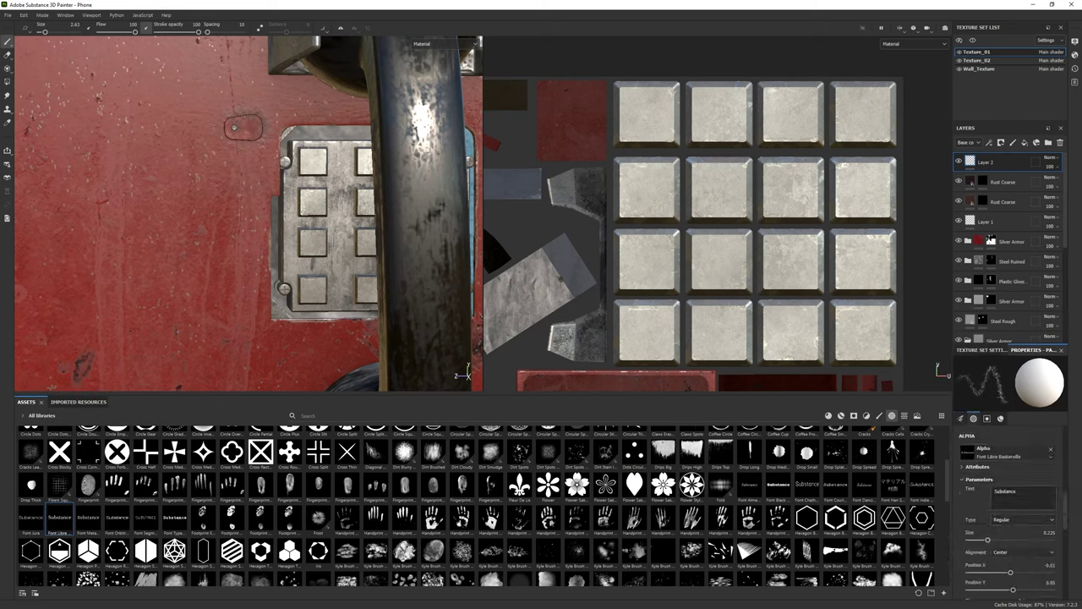
pyautogui.scroll(-3, 1007, 507)
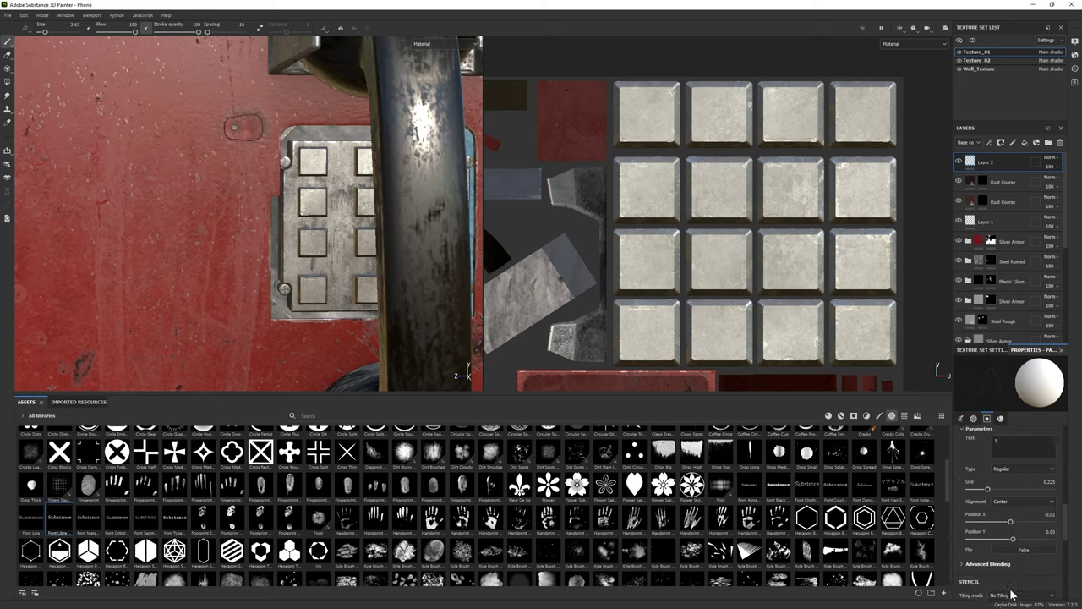
pyautogui.scroll(-3, 1007, 507)
pyautogui.keyDown('ctrl'); pyautogui.moveTo(647, 114); pyautogui.dragTo(644, 112, button='right'); pyautogui.keyUp('ctrl')
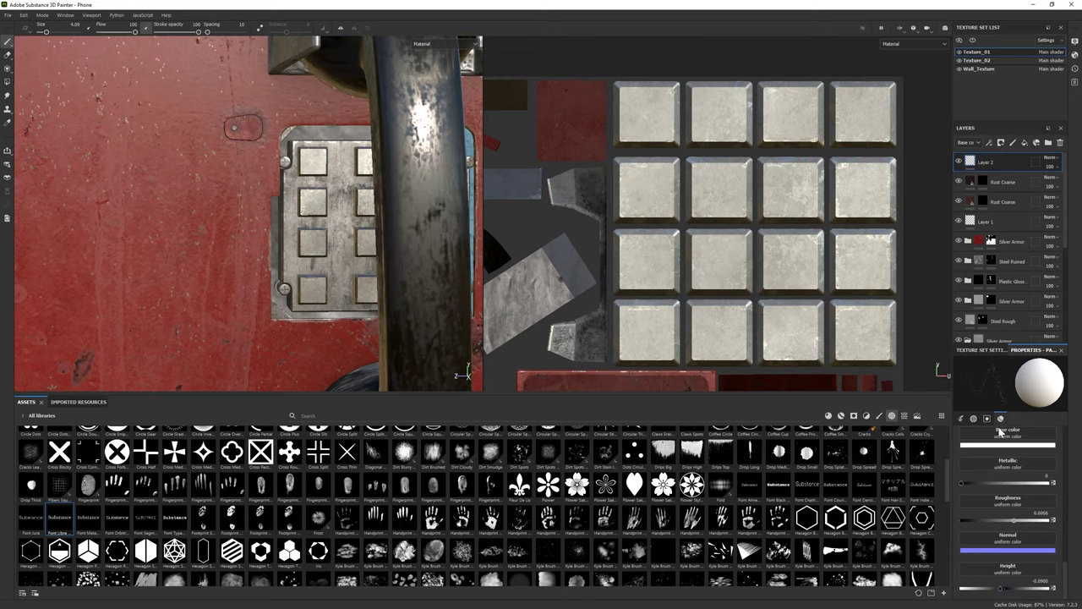
# Step: Compare a test stamp on the first key, then undo it
pyautogui.scroll(3, 1006, 513)
pyautogui.scroll(3, 1006, 512)
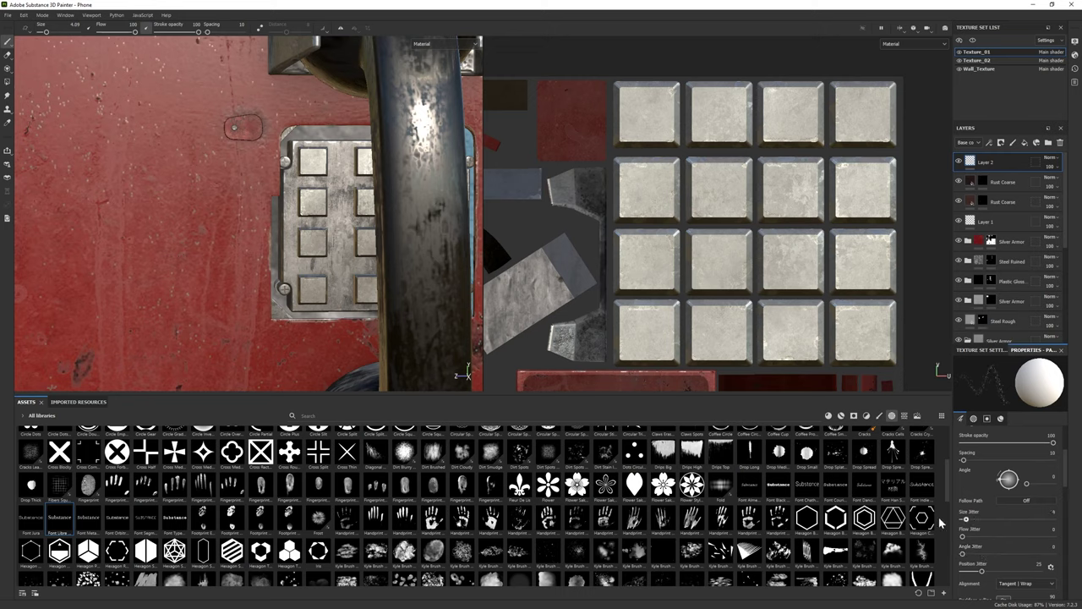
pyautogui.scroll(1, 1008, 518)
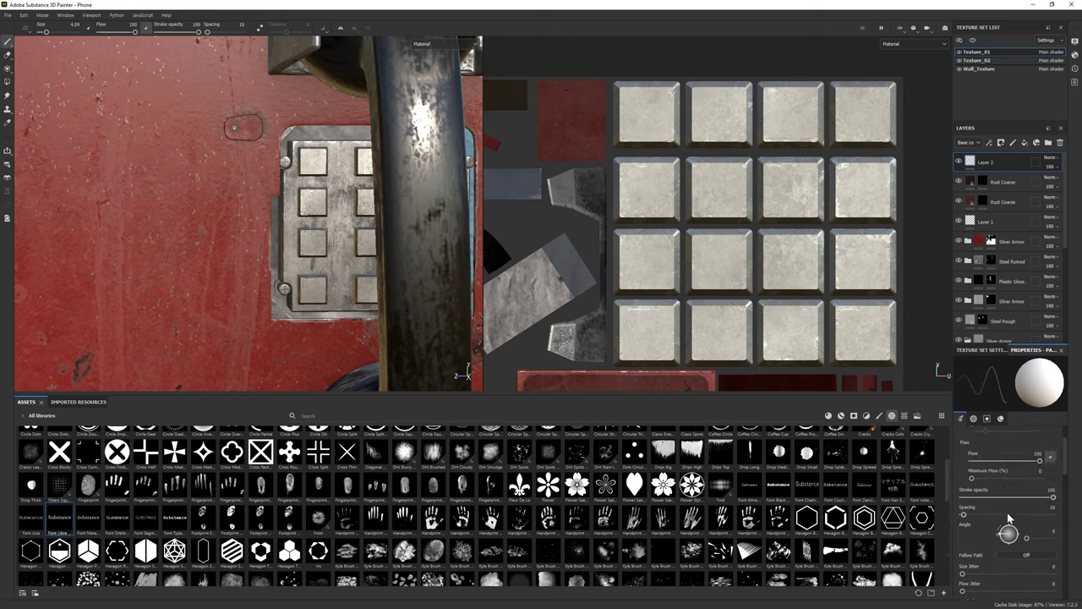
pyautogui.scroll(-5, 1008, 518)
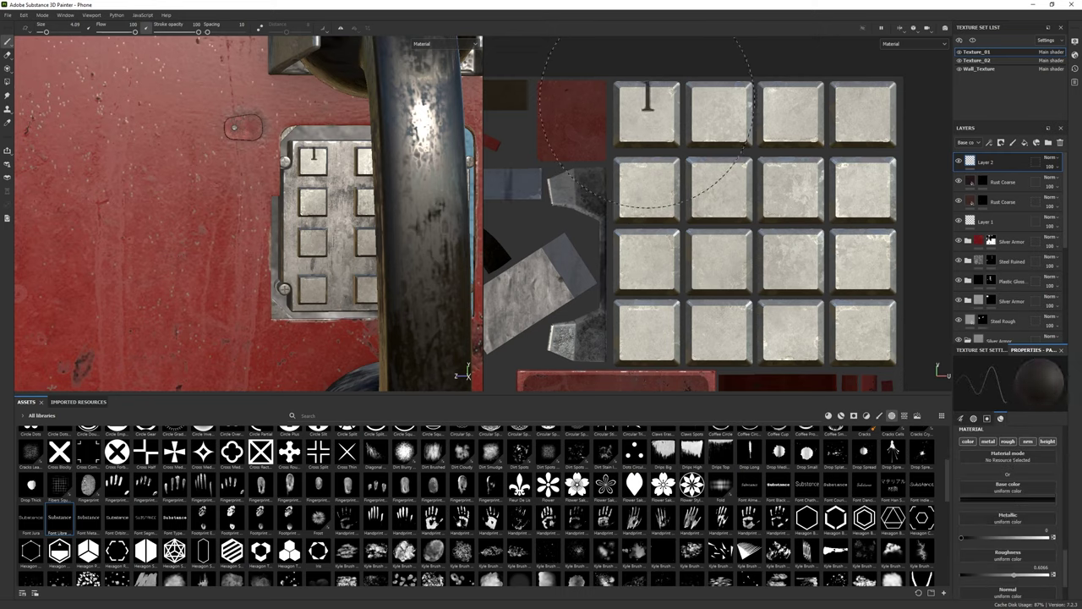
pyautogui.hotkey('ctrl', 'z')
pyautogui.hotkey('ctrl', 'y')
pyautogui.hotkey('ctrl', 'z')
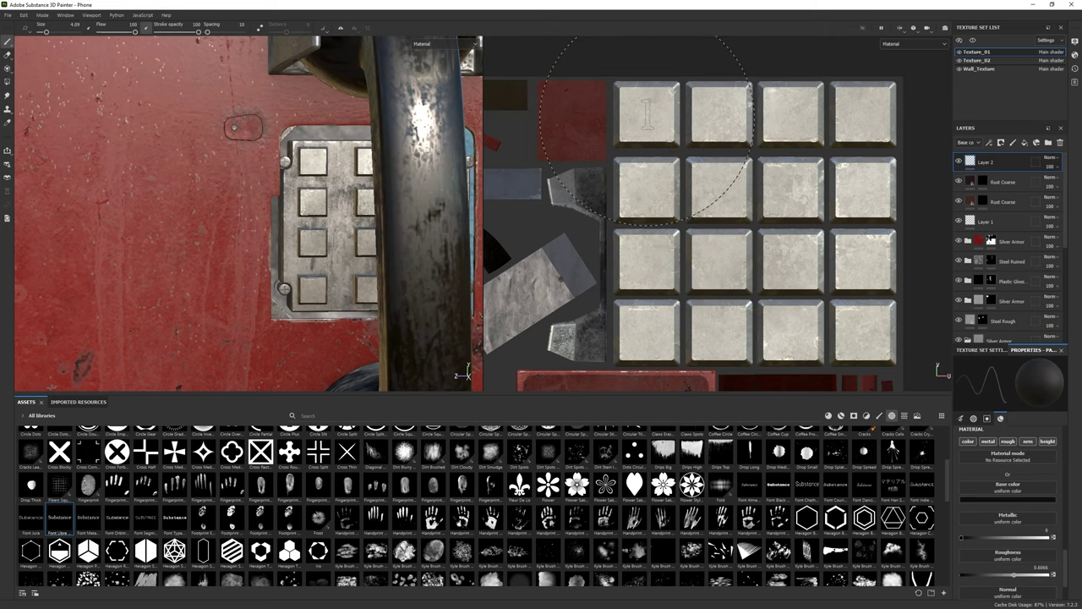
pyautogui.scroll(2, 1006, 506)
pyautogui.scroll(1, 1006, 506)
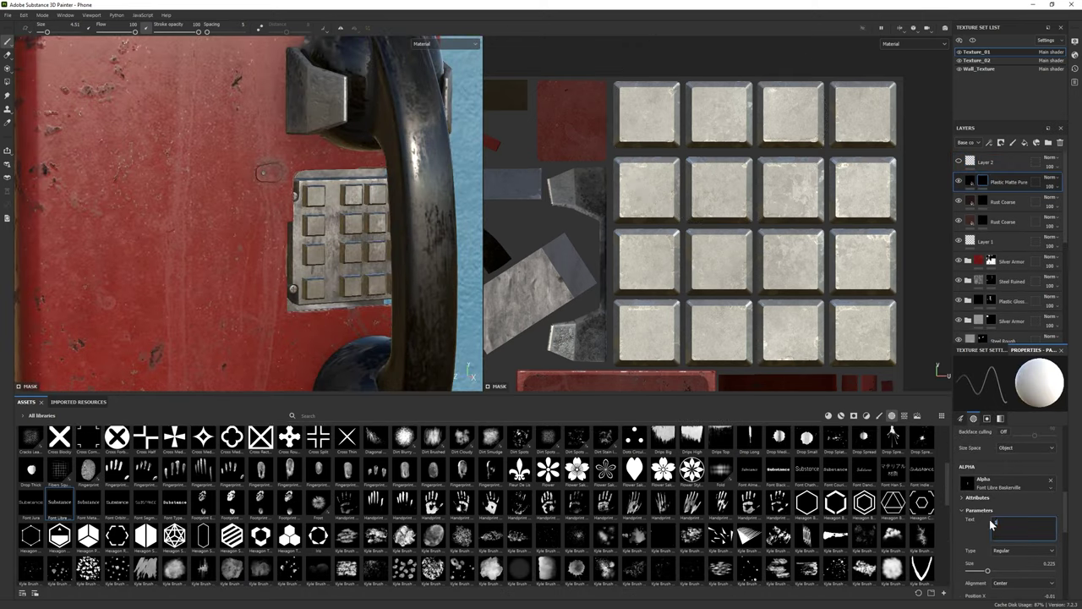
pyautogui.write('1')
# Step: Shrink the brush slightly and stamp 1, 2 and 3 across the top keypad keys
pyautogui.press('[')
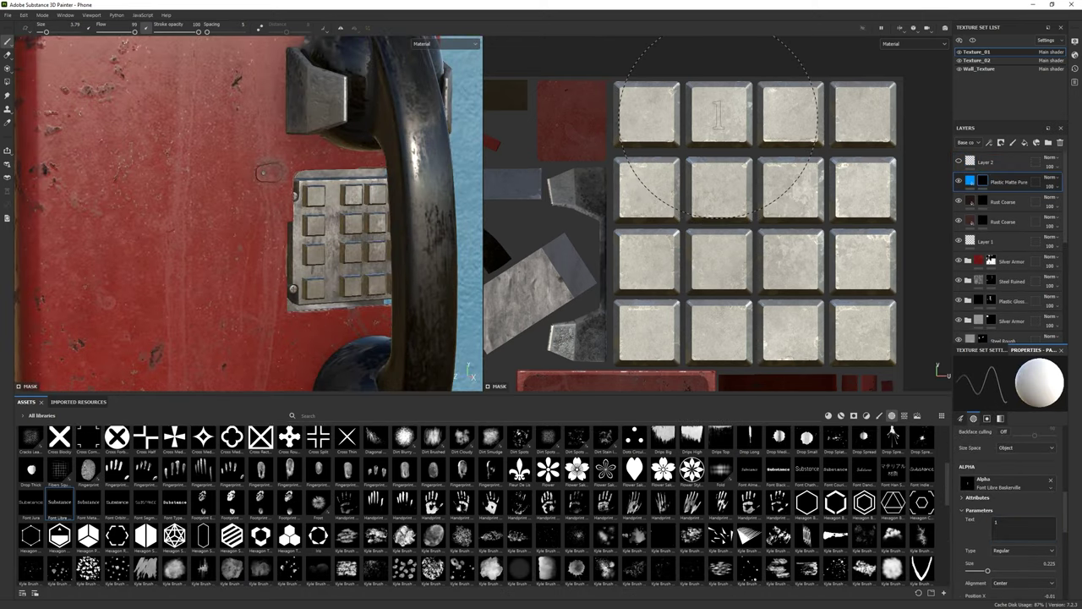
pyautogui.click(718, 117)
pyautogui.click(719, 125)
pyautogui.write('2')
pyautogui.click(790, 117)
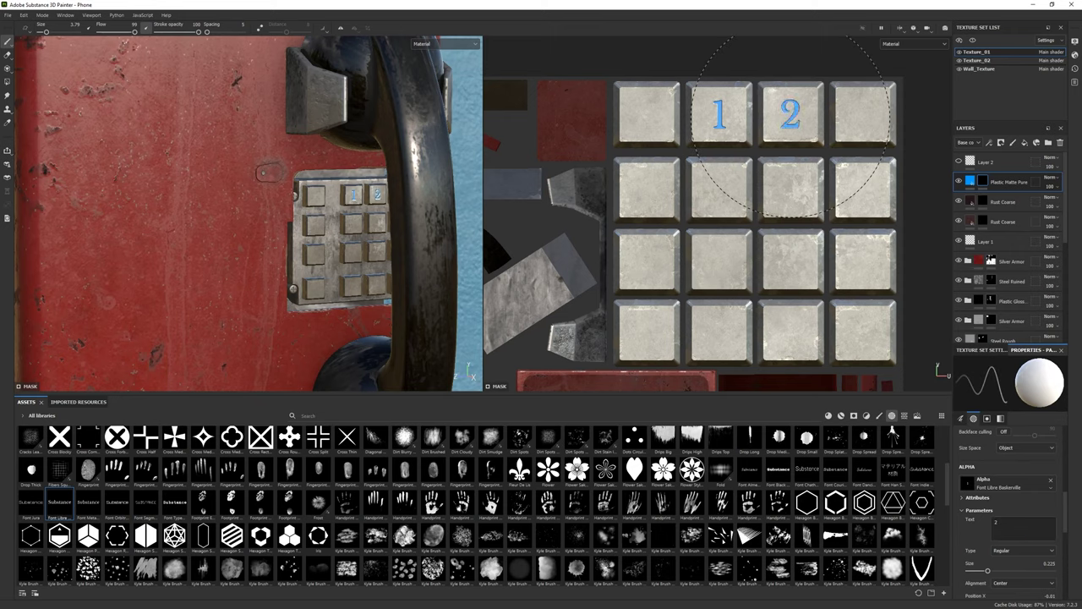
pyautogui.write('3')
pyautogui.click(862, 116)
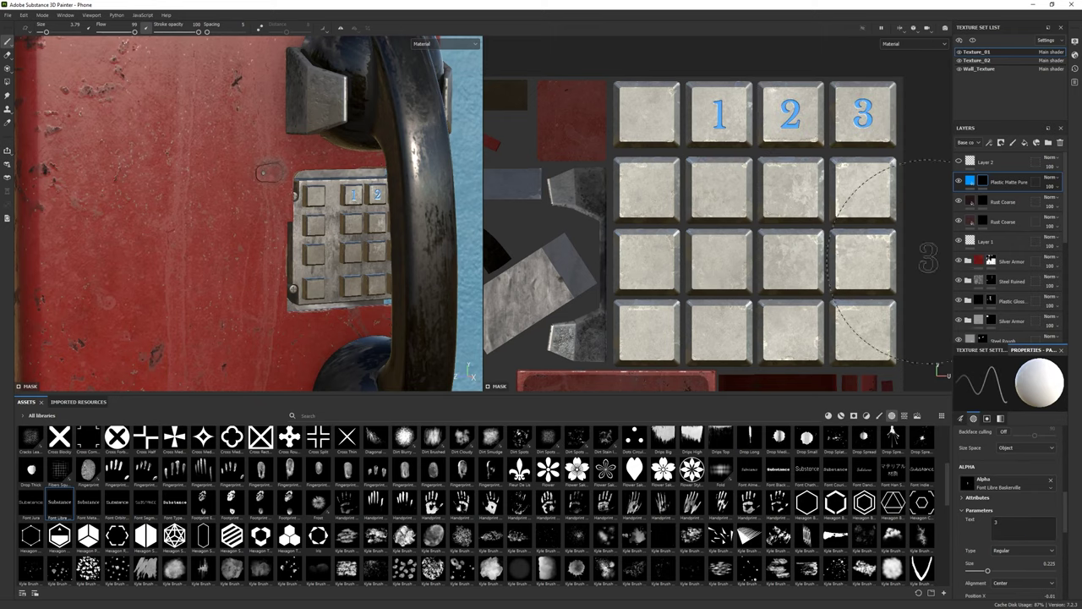
# Step: Stamp 4, 5 and 6 across the second row of keys
pyautogui.write('4')
pyautogui.click(719, 190)
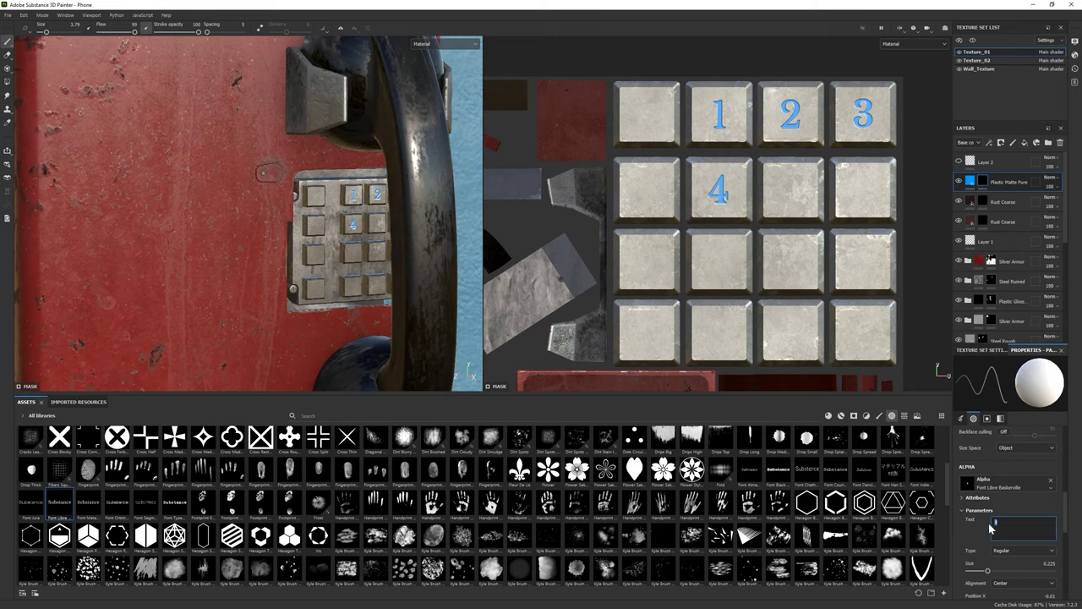
pyautogui.press('2')
pyautogui.click(12, 41)
pyautogui.write('5')
pyautogui.click(791, 192)
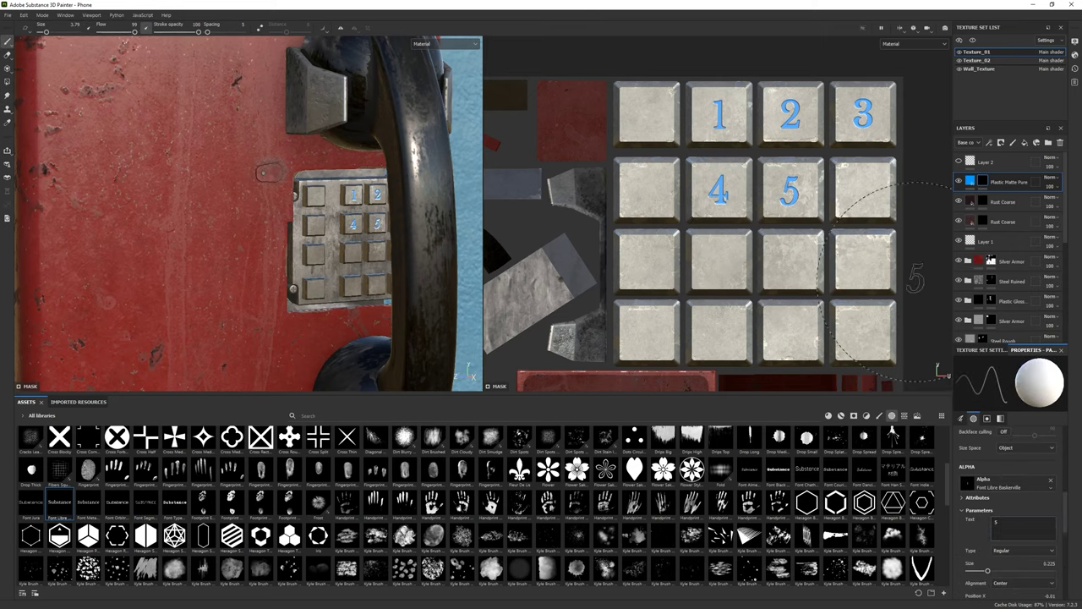
pyautogui.doubleClick(995, 522)
pyautogui.write('6')
pyautogui.click(863, 190)
# Step: Stamp 7, 8 and 9 across the third row of keys
pyautogui.write('7')
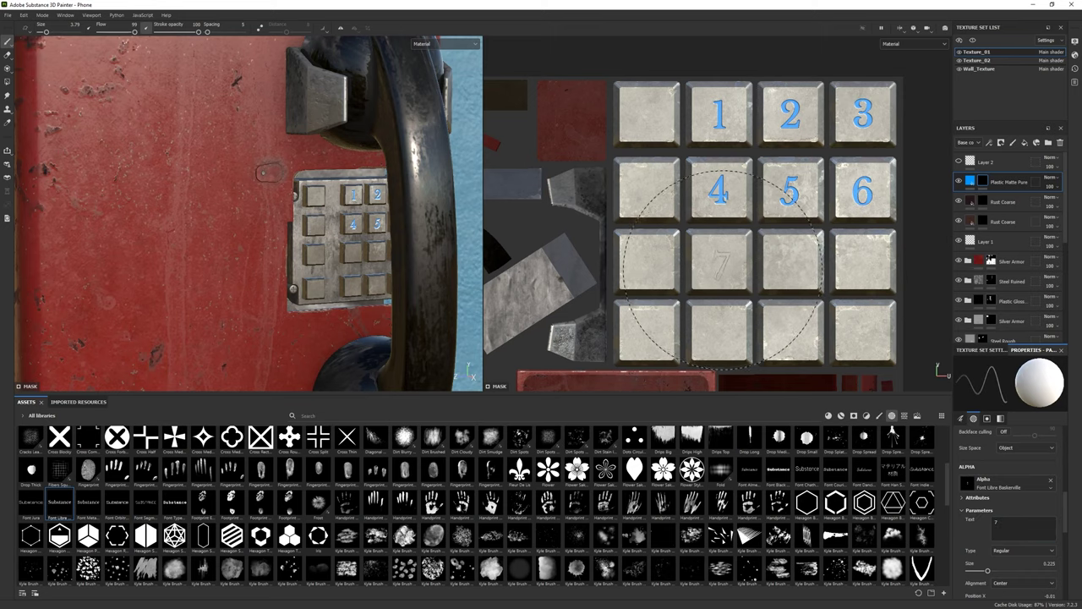
pyautogui.click(719, 262)
pyautogui.doubleClick(1006, 526)
pyautogui.write('8')
pyautogui.click(789, 262)
pyautogui.doubleClick(996, 522)
pyautogui.write('9')
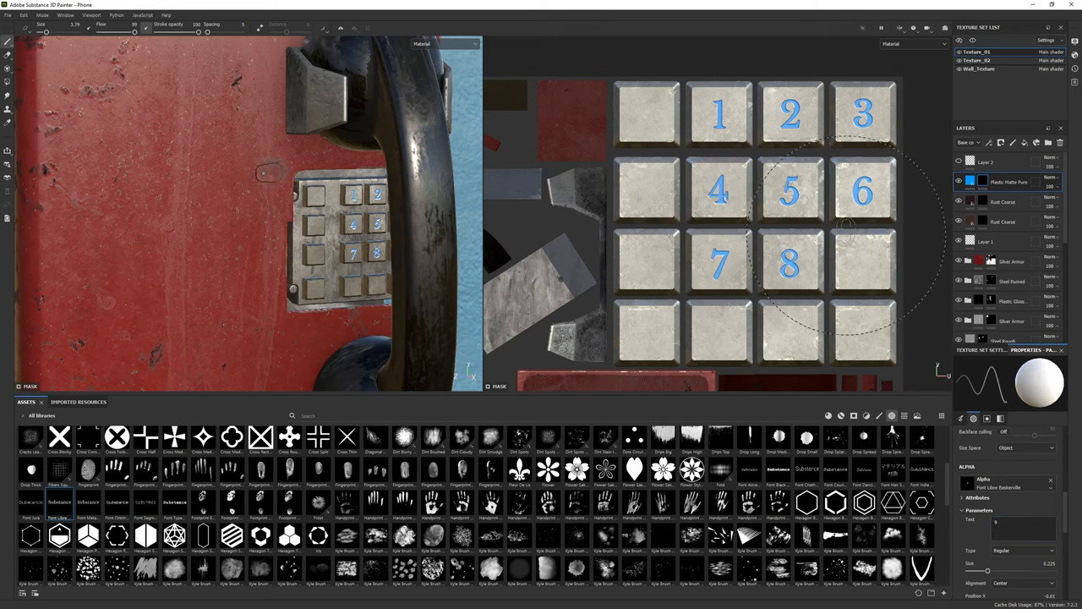
pyautogui.click(863, 262)
pyautogui.write('0')
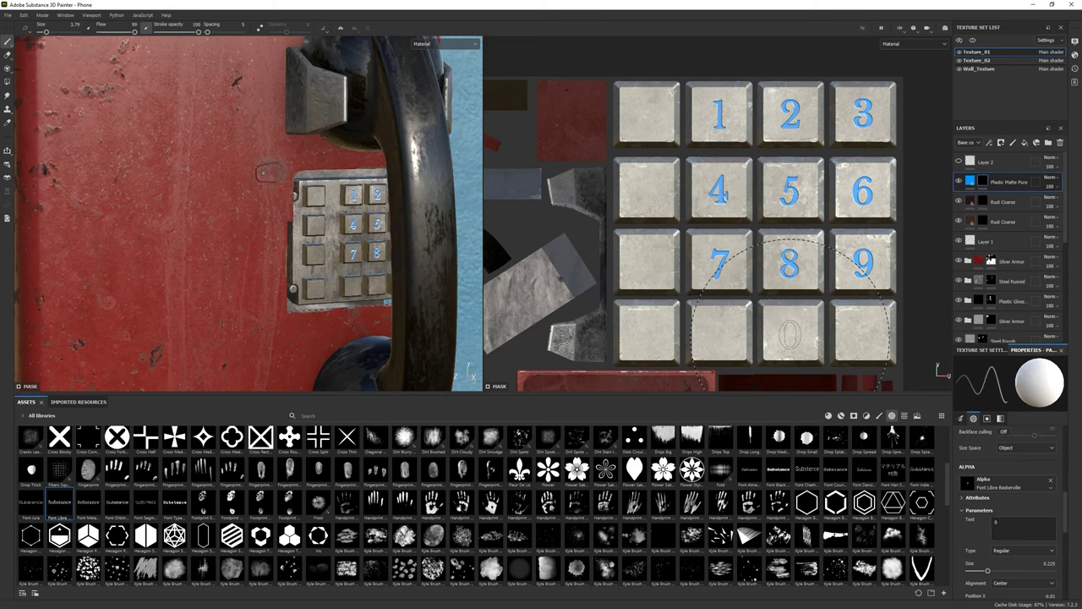
# Step: Stamp 0, * and # on the bottom row, then set the text to C
pyautogui.click(790, 334)
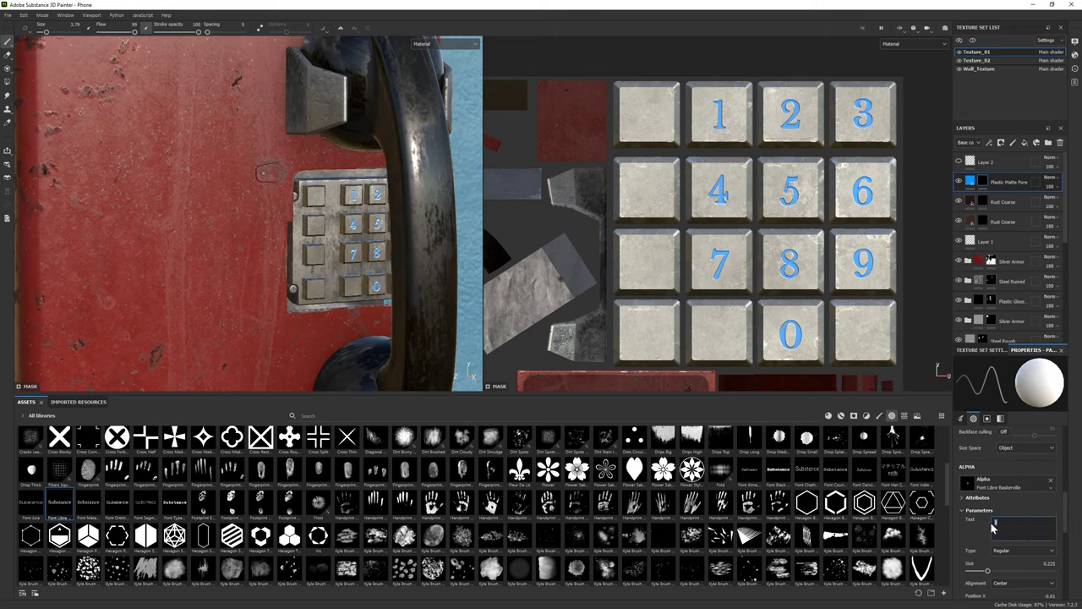
pyautogui.write('*')
pyautogui.click(719, 334)
pyautogui.write('#')
pyautogui.click(862, 334)
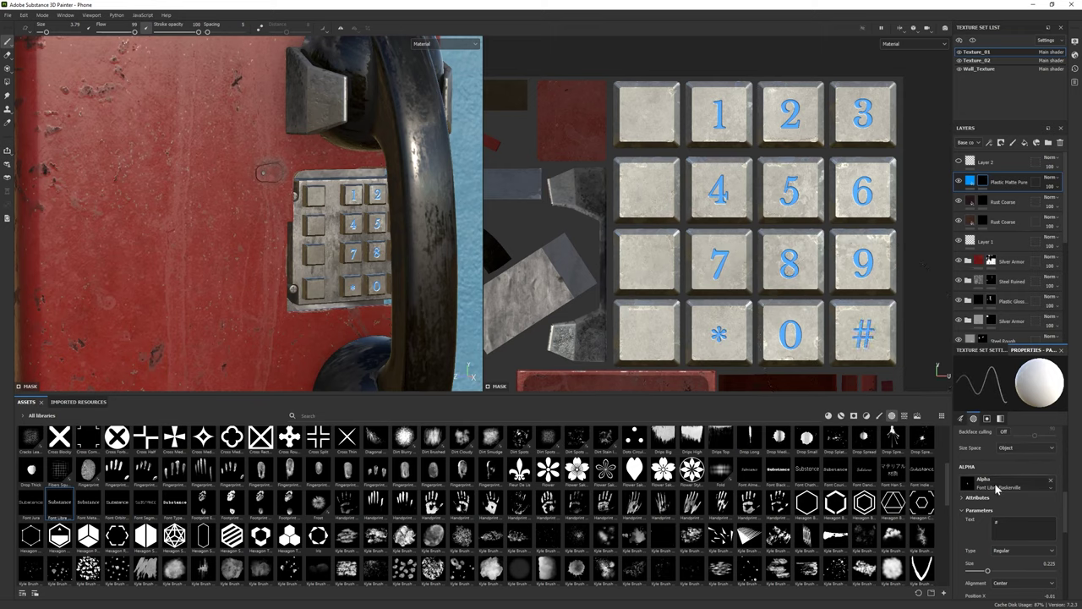
pyautogui.write('C')
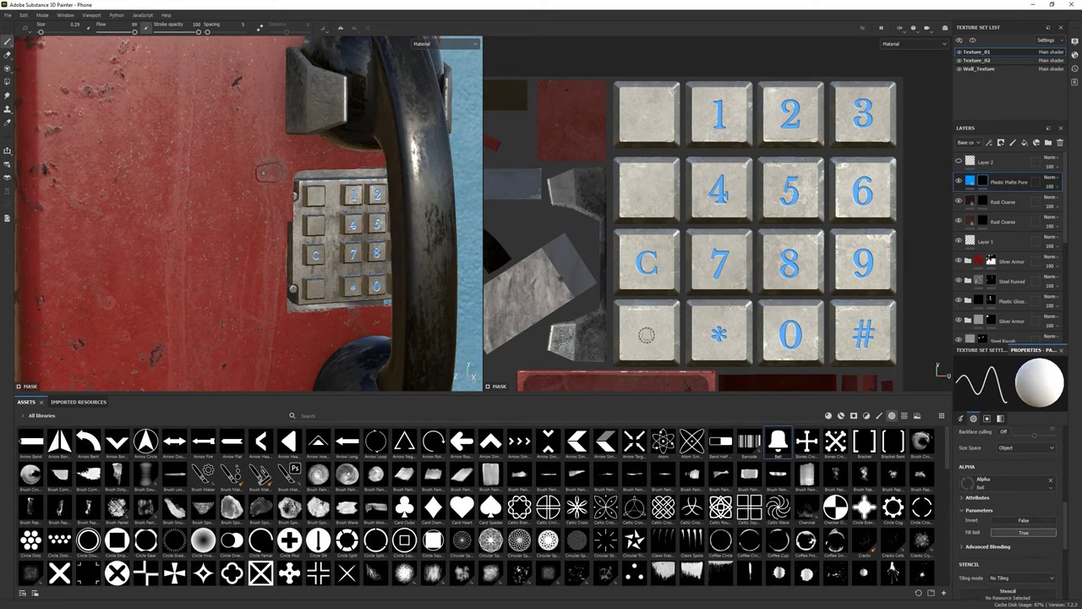
# Step: Stamp a bell on the bottom-left key and a left arrow beside the 4
pyautogui.click(646, 334)
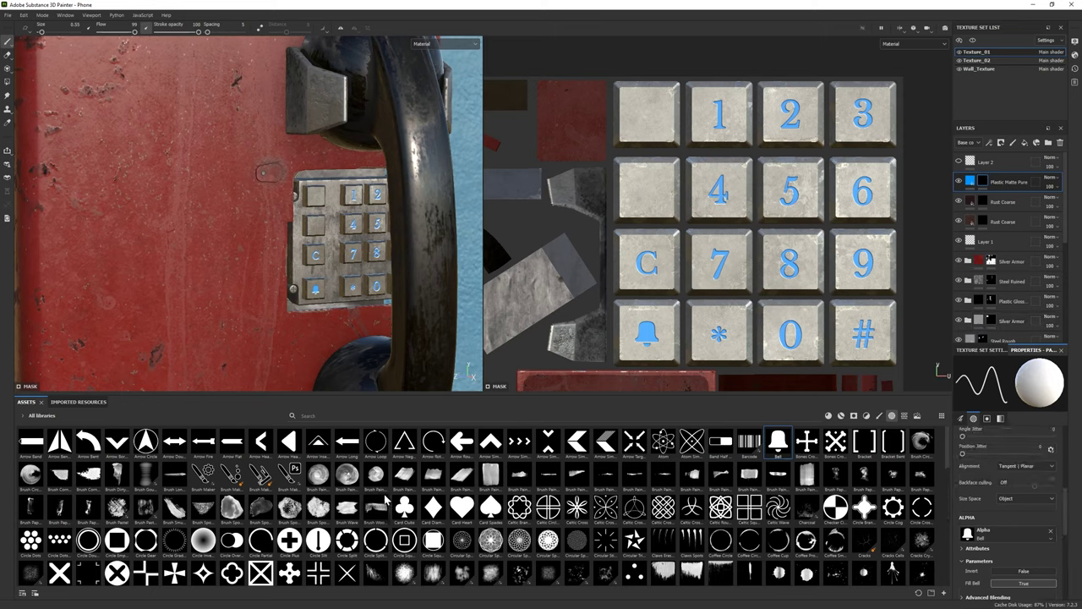
pyautogui.click(289, 441)
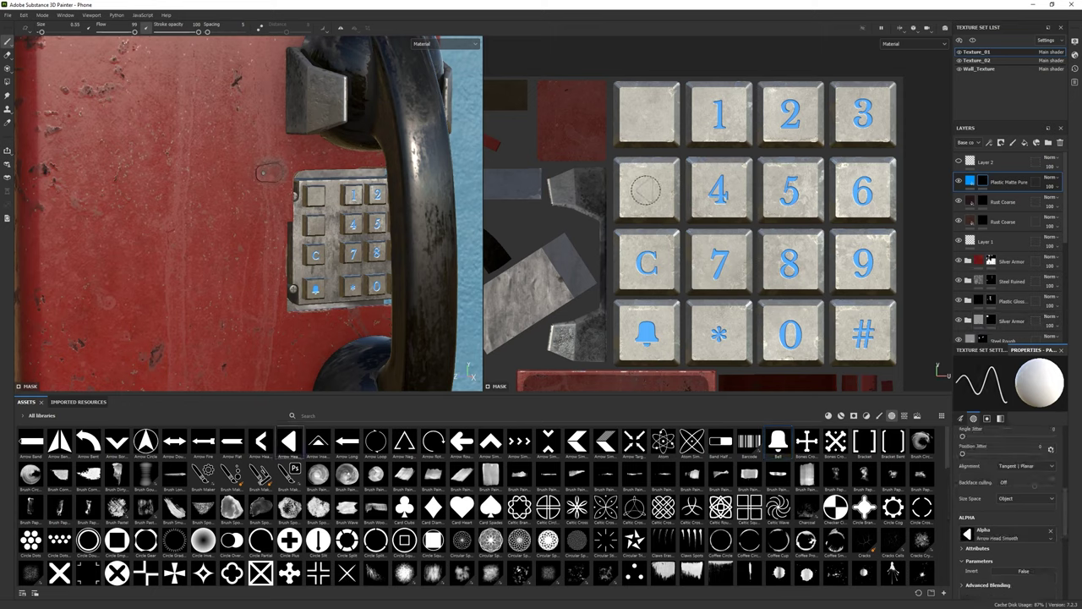
pyautogui.click(646, 190)
# Step: Set the marking fill layer's base colour to black
pyautogui.scroll(2, 1007, 507)
pyautogui.scroll(3, 1006, 508)
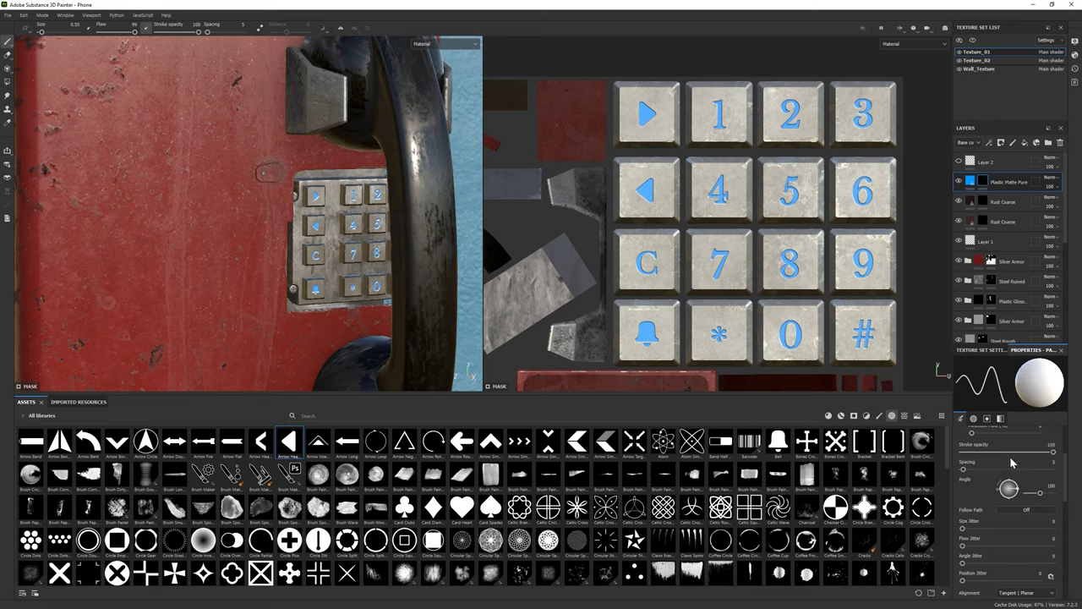
pyautogui.click(971, 181)
pyautogui.click(1008, 438)
pyautogui.moveTo(1053, 474); pyautogui.dragTo(1053, 538)
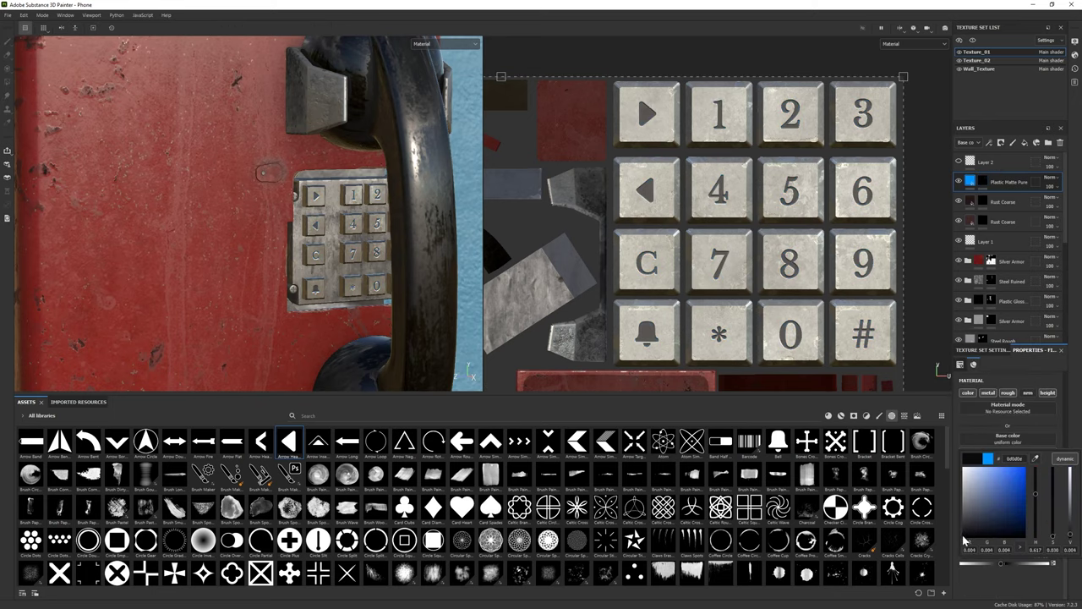
# Step: Confirm the black marking colour and switch to the Iray render preview with F10
pyautogui.click(1072, 404)
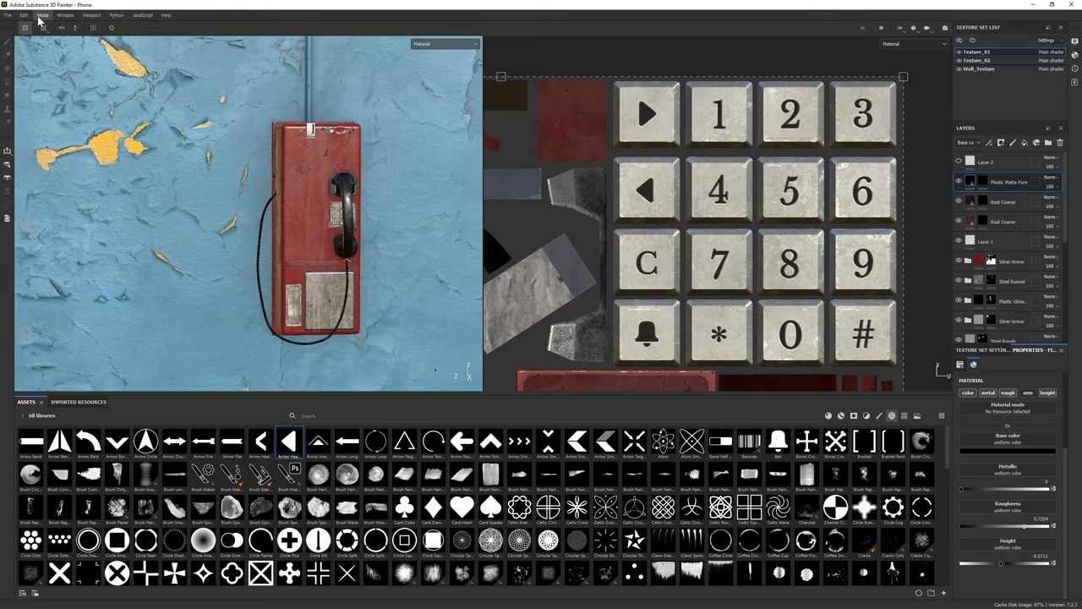
pyautogui.press('F10')
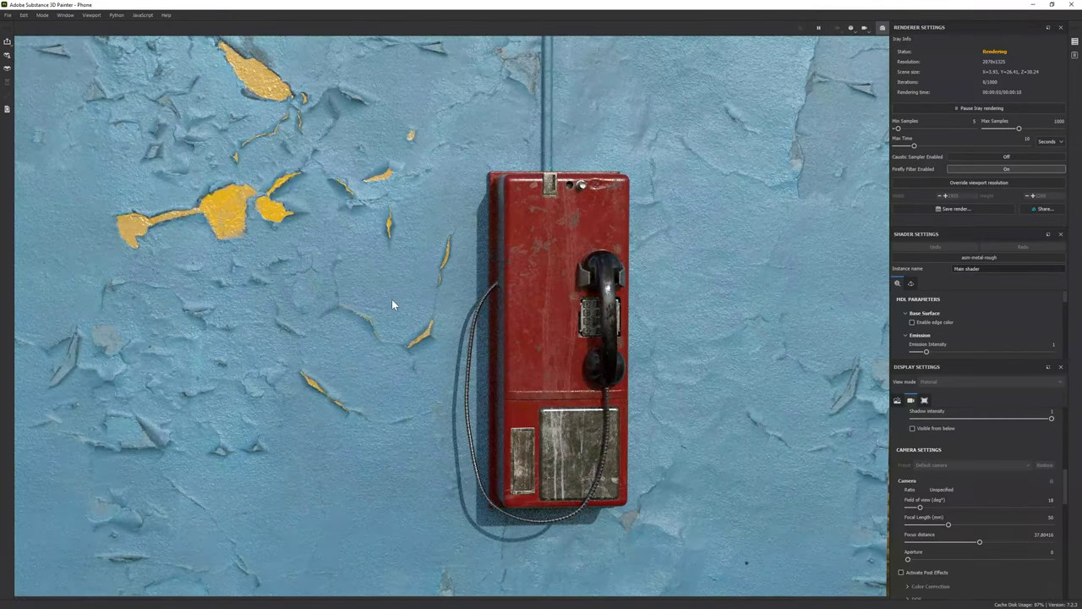
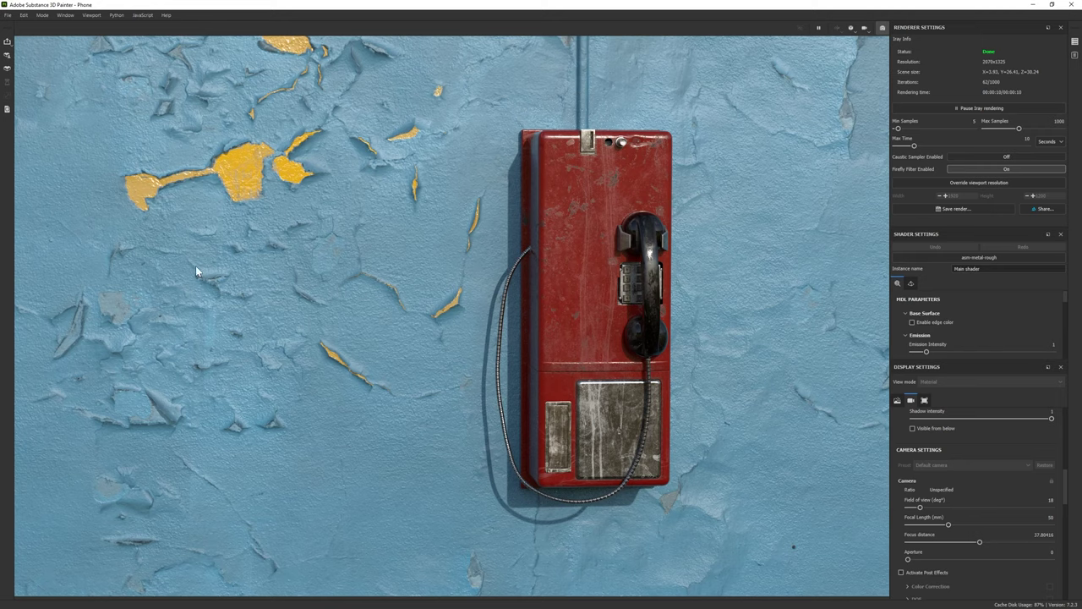
# Step: Switch from Iray rendering back to Painting mode through the Mode menu
pyautogui.click(41, 14)
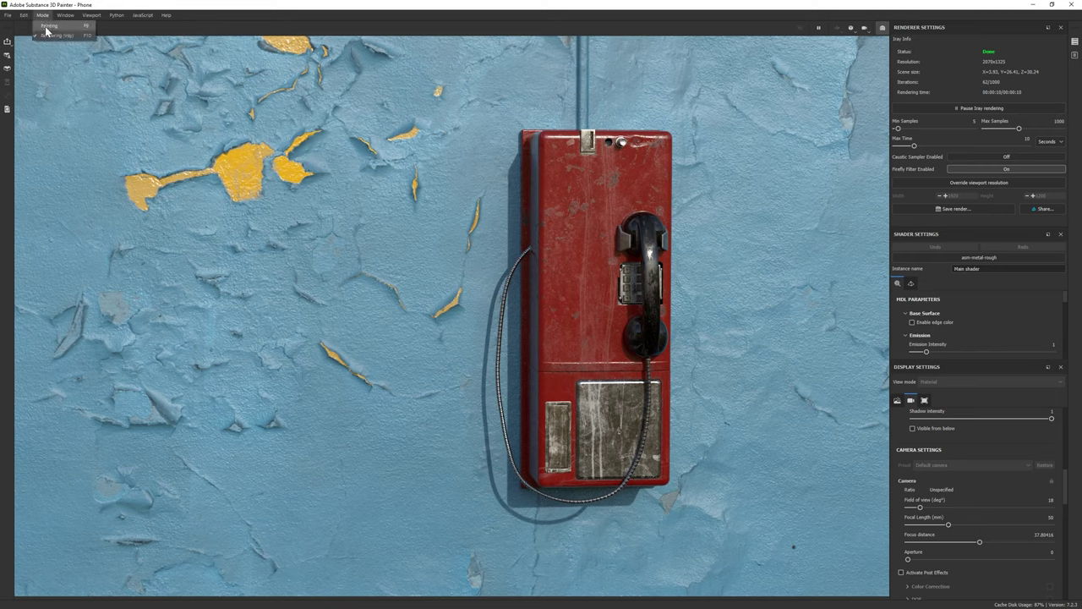
pyautogui.click(52, 26)
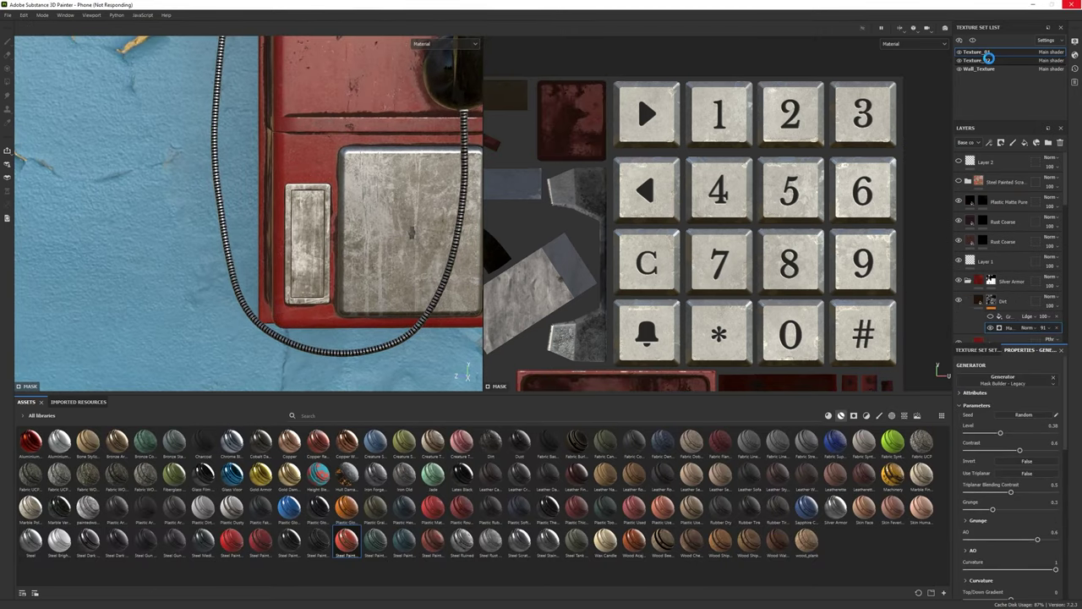
# Step: Add a new paint layer with an alpha shape and stamp a round button on the small plate
pyautogui.click(880, 416)
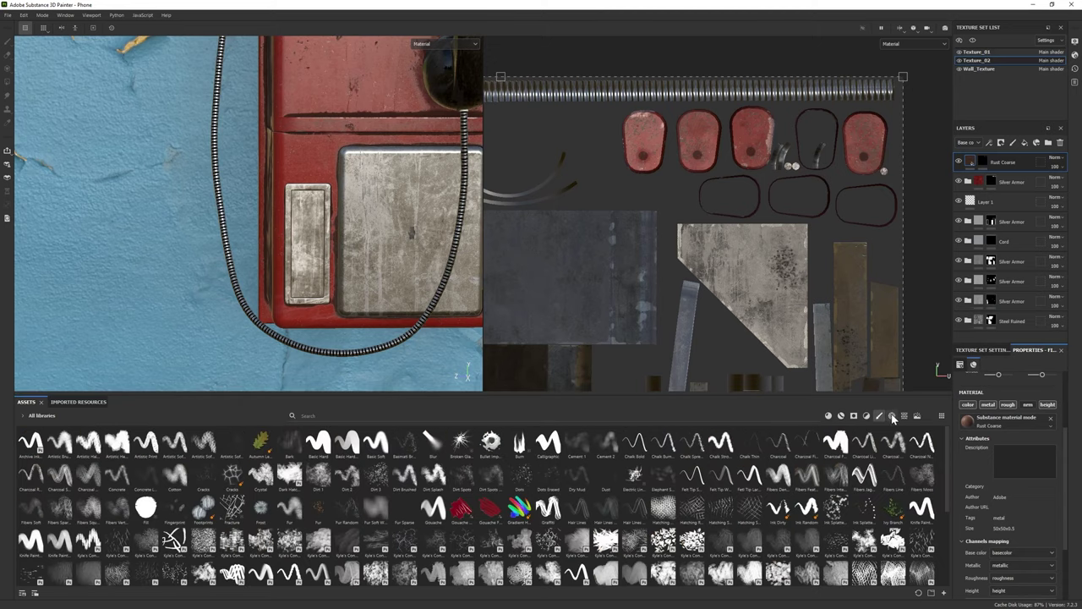
pyautogui.click(892, 417)
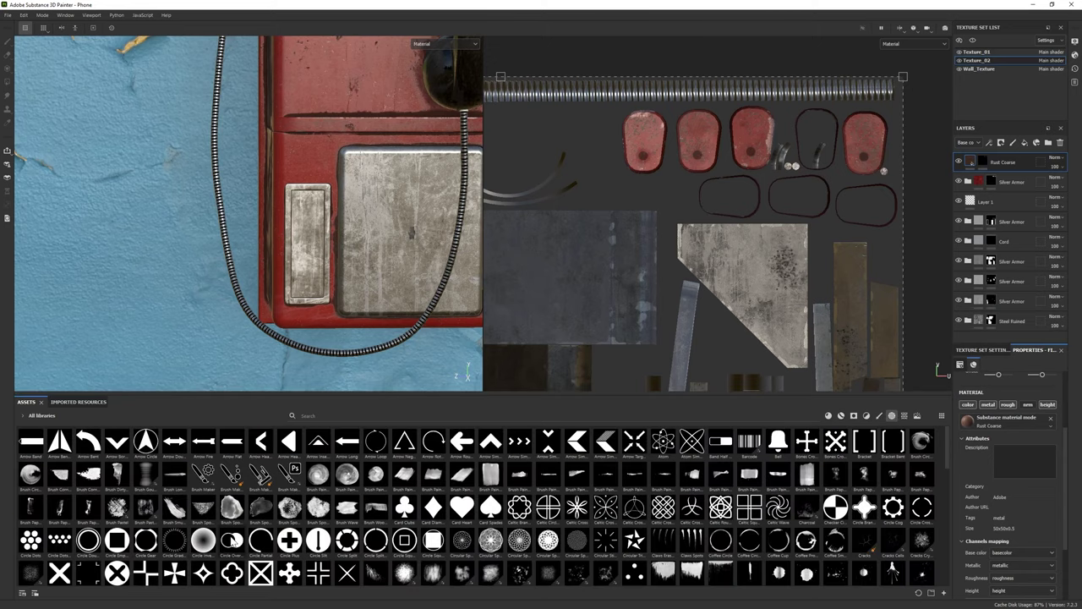
pyautogui.click(1013, 142)
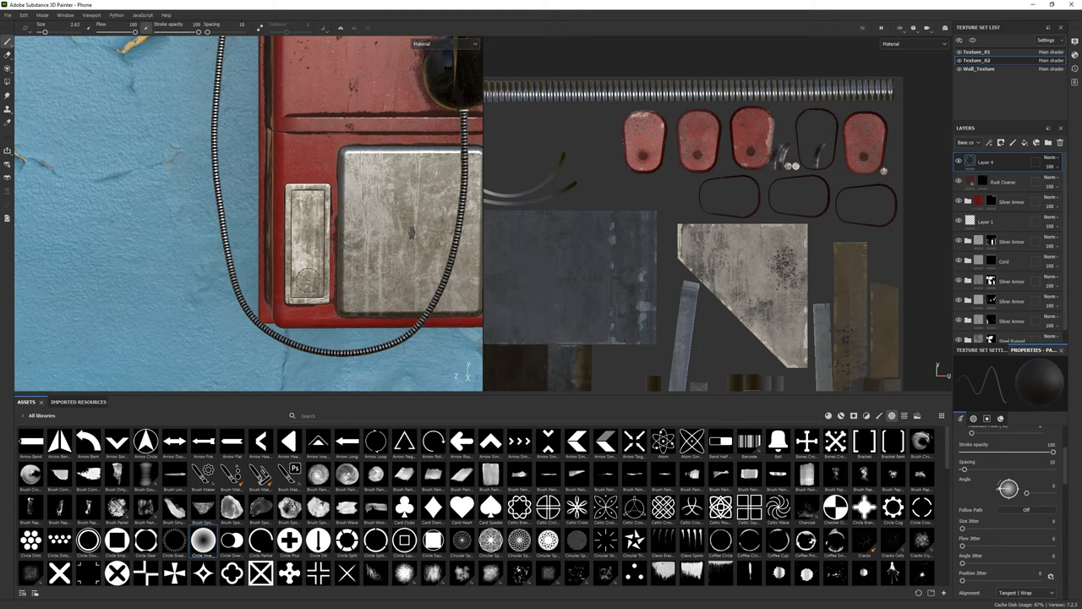
pyautogui.scroll(-5, 1007, 508)
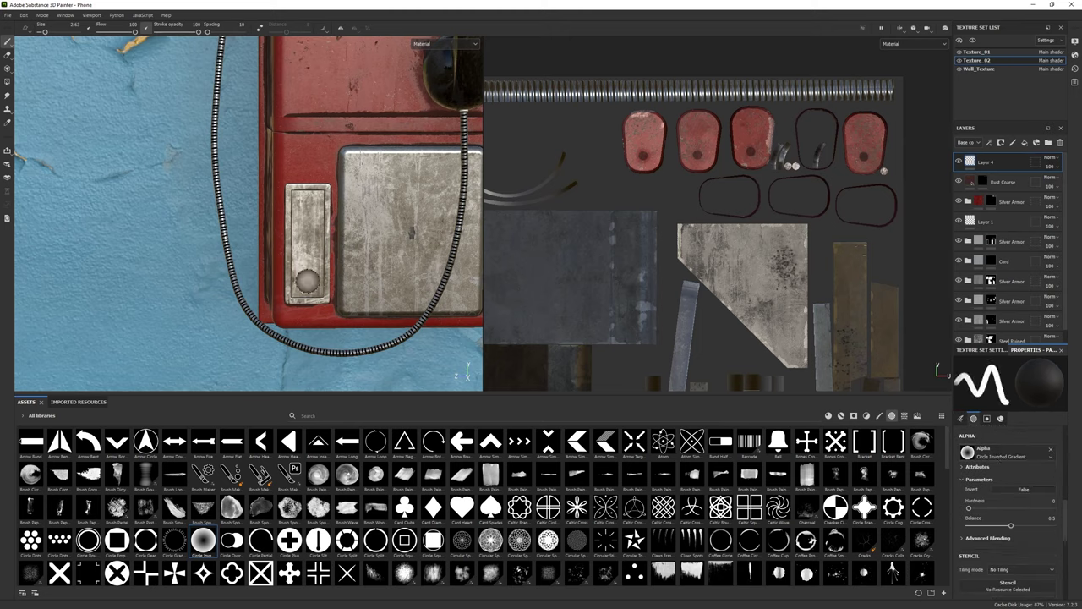
pyautogui.scroll(-5, 1004, 575)
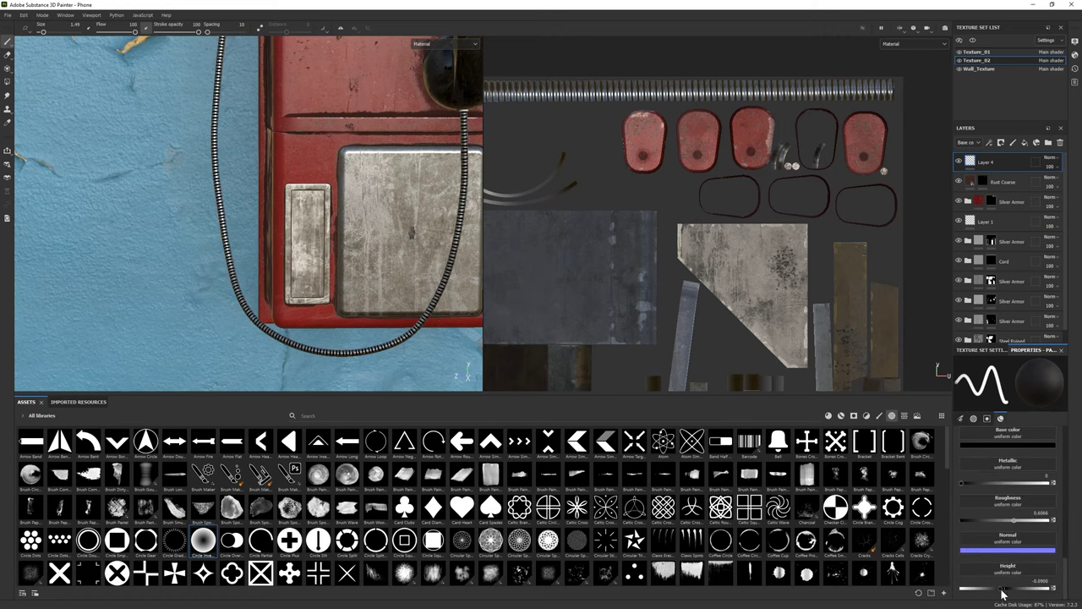
pyautogui.click(307, 282)
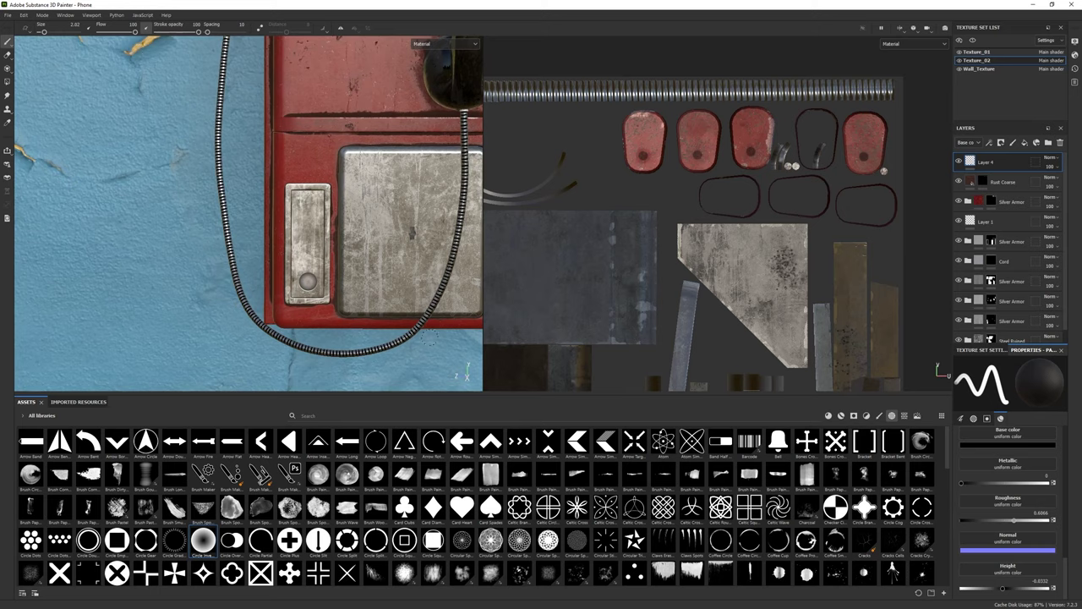
# Step: Undo the stamp, set height to -0.01, and restamp the recessed button on the small plate
pyautogui.hotkey('ctrl', 'z')
pyautogui.write('-0.01')
pyautogui.press('Return')
pyautogui.scroll(3, 369, 332)
pyautogui.scroll(-3, 368, 332)
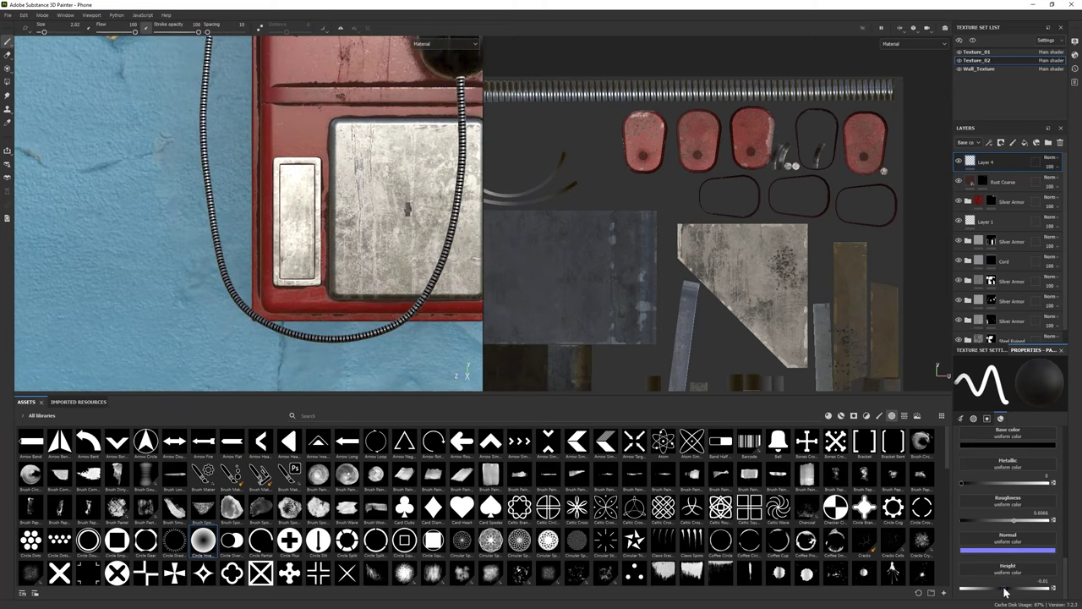
pyautogui.click(306, 263)
# Step: Pick the Dirt 1 brush from the brush library
pyautogui.scroll(-1, 360, 285)
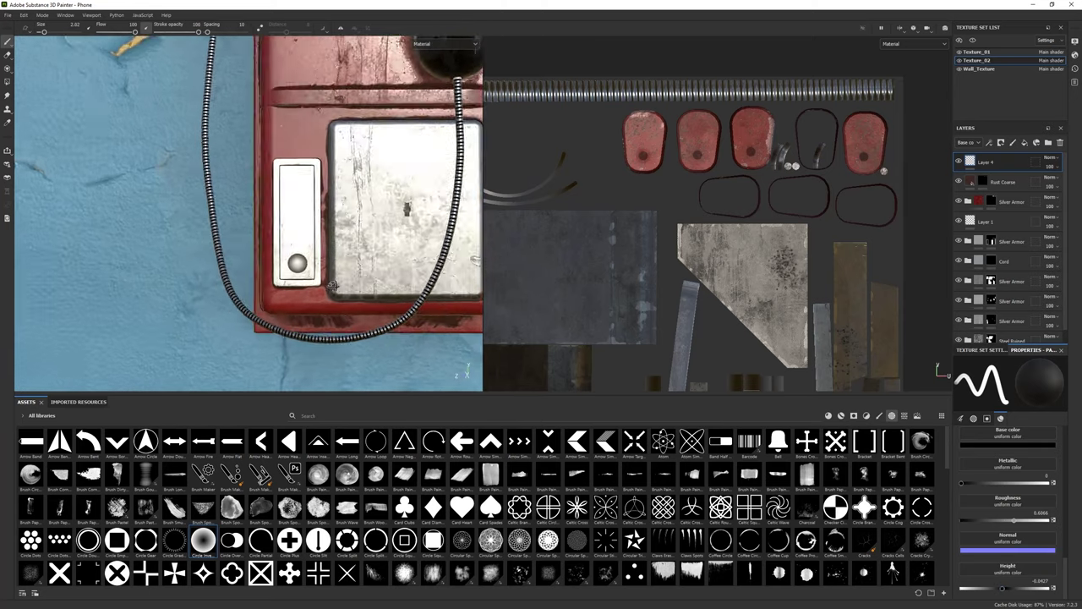
pyautogui.scroll(1, 312, 284)
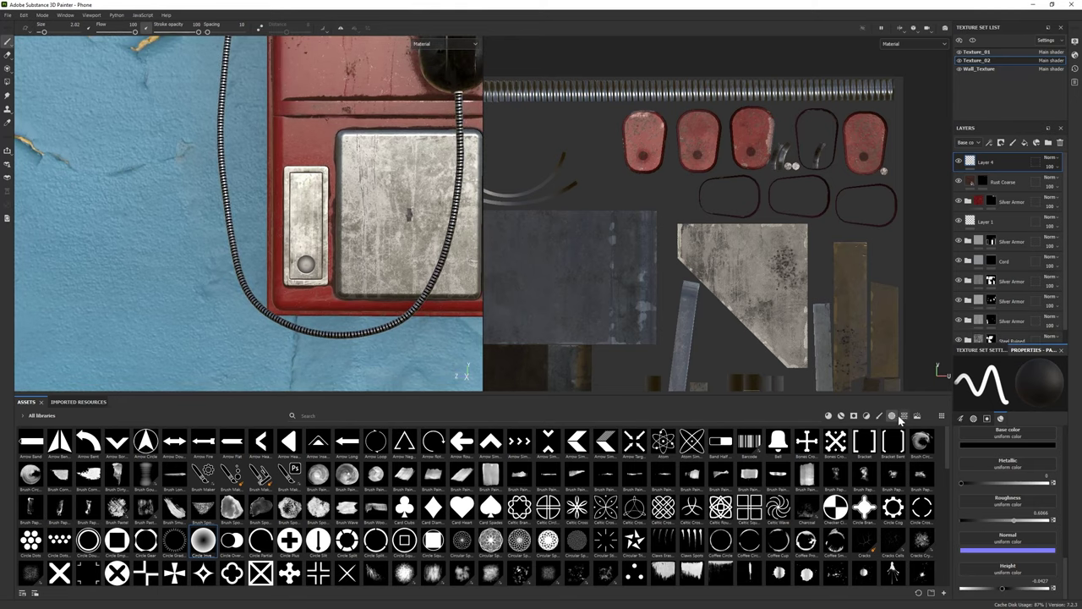
pyautogui.click(880, 415)
pyautogui.click(318, 475)
# Step: Make the brush stamp the letter S with the Font Libre Baskerville alpha at size about 7
pyautogui.keyDown('ctrl'); pyautogui.moveTo(319, 228); pyautogui.dragTo(304, 260, button='right'); pyautogui.keyUp('ctrl')
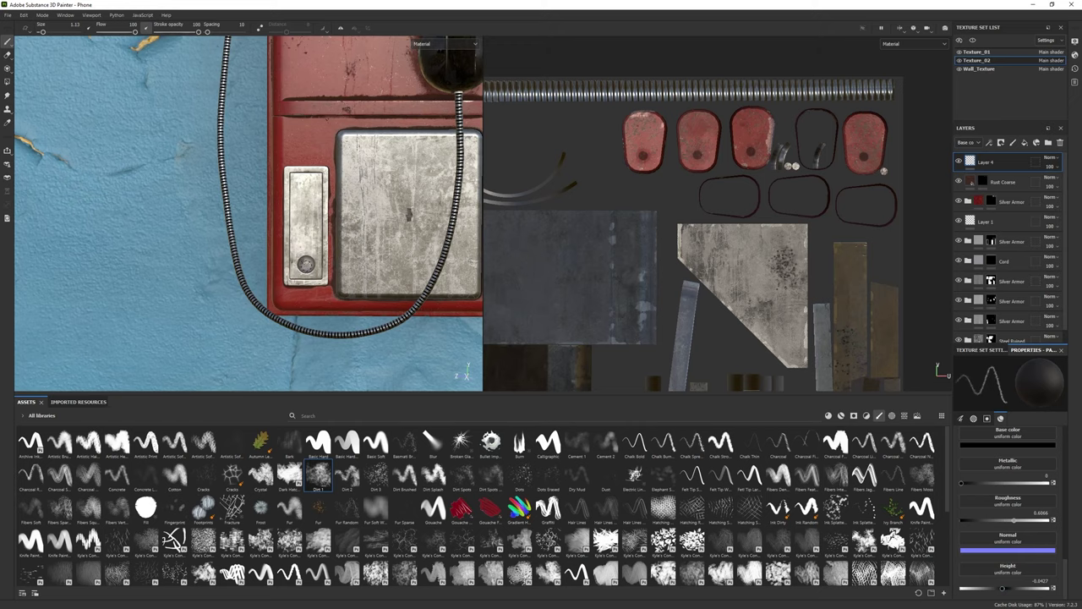
pyautogui.moveTo(315, 266)
pyautogui.keyDown('alt'); pyautogui.mouseDown()
pyautogui.moveTo(172, 222)
pyautogui.moveTo(194, 237)
pyautogui.mouseUp(); pyautogui.keyUp('alt')
pyautogui.scroll(5, 254, 212)
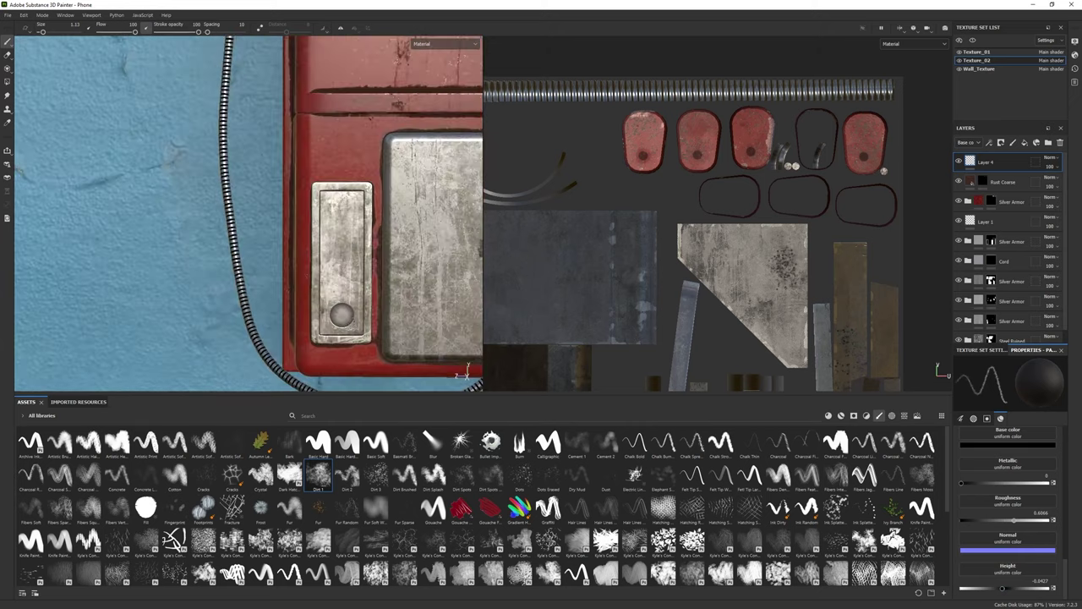
pyautogui.click(880, 415)
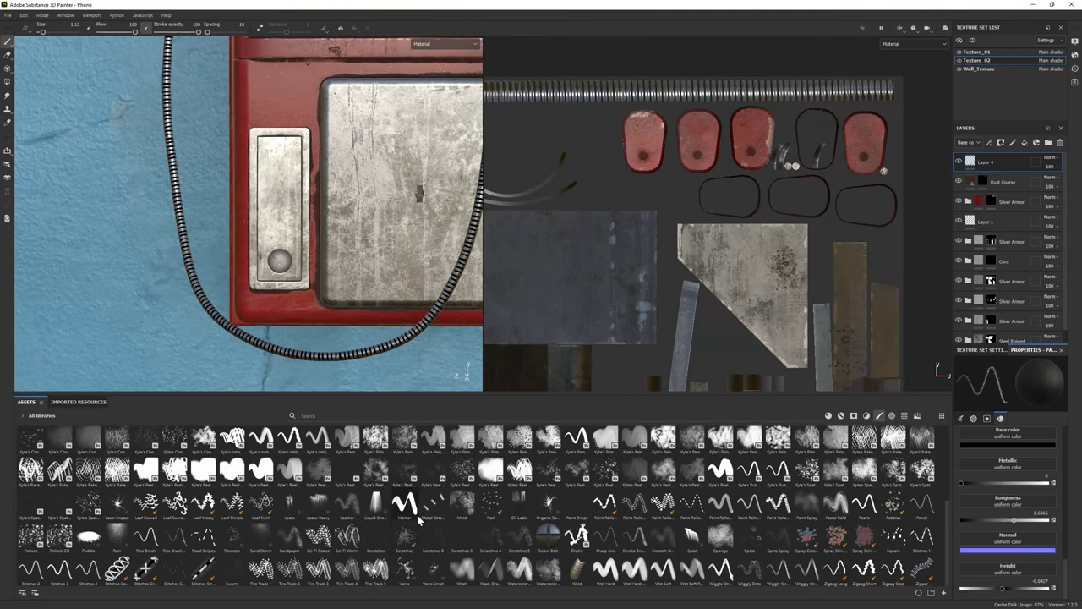
pyautogui.click(892, 415)
pyautogui.click(59, 502)
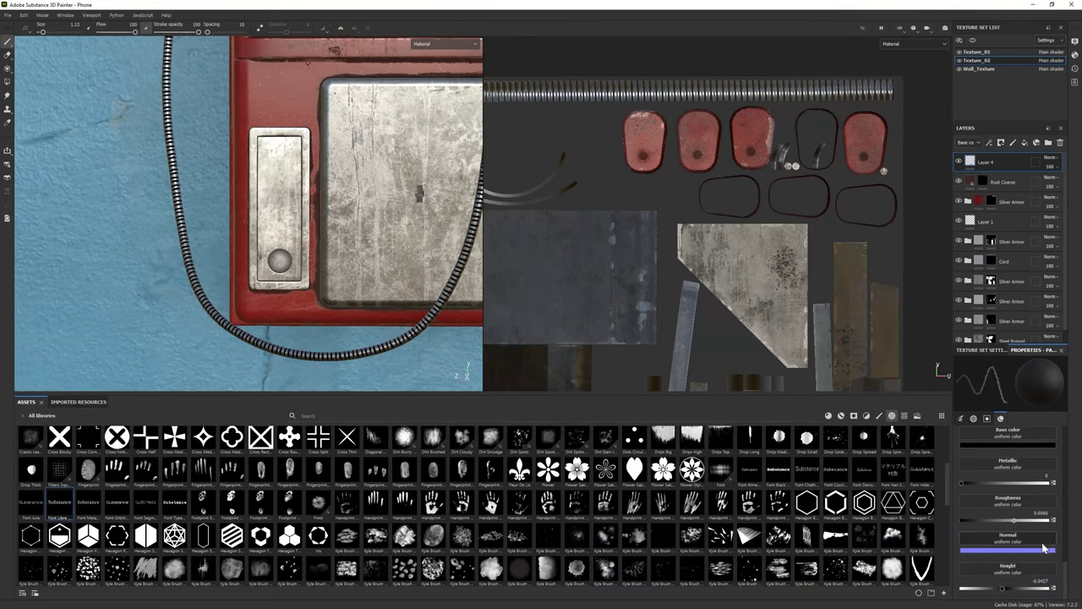
pyautogui.scroll(5, 960, 513)
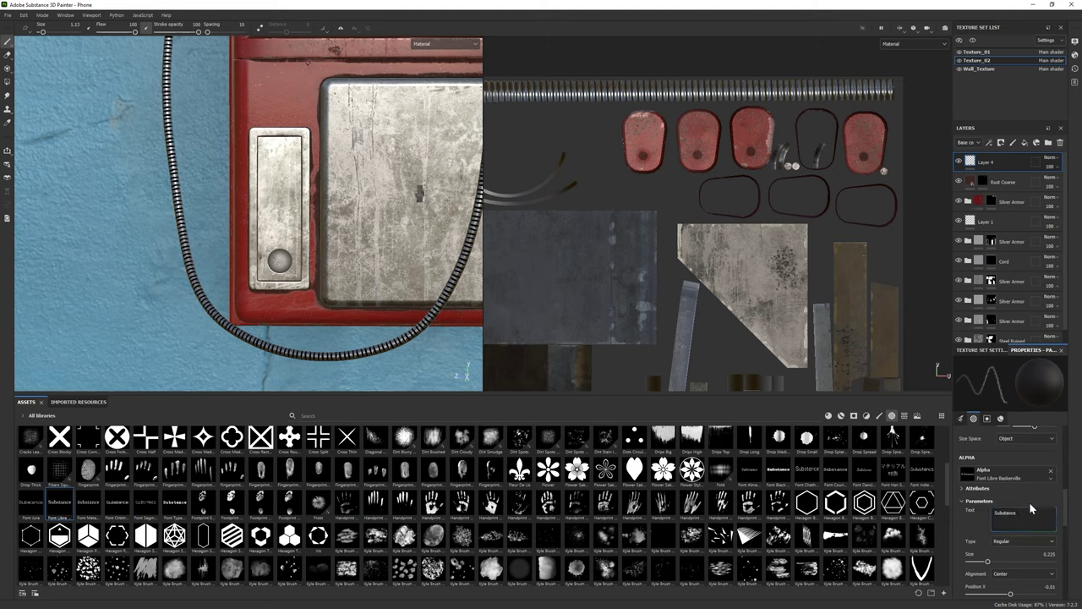
pyautogui.write('S')
pyautogui.keyDown('ctrl'); pyautogui.moveTo(279, 253); pyautogui.dragTo(291, 254, button='right'); pyautogui.keyUp('ctrl')
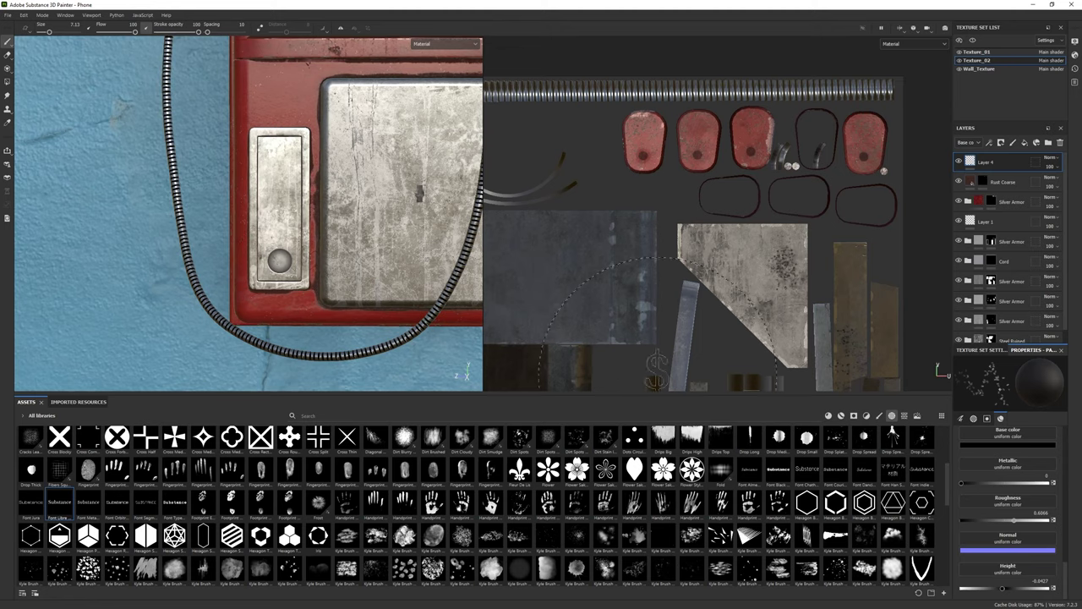
pyautogui.scroll(5, 1002, 389)
pyautogui.scroll(-1, 1004, 199)
# Step: In the Silver Armor folder, move the paint layer below Base's fill layer
pyautogui.click(959, 307)
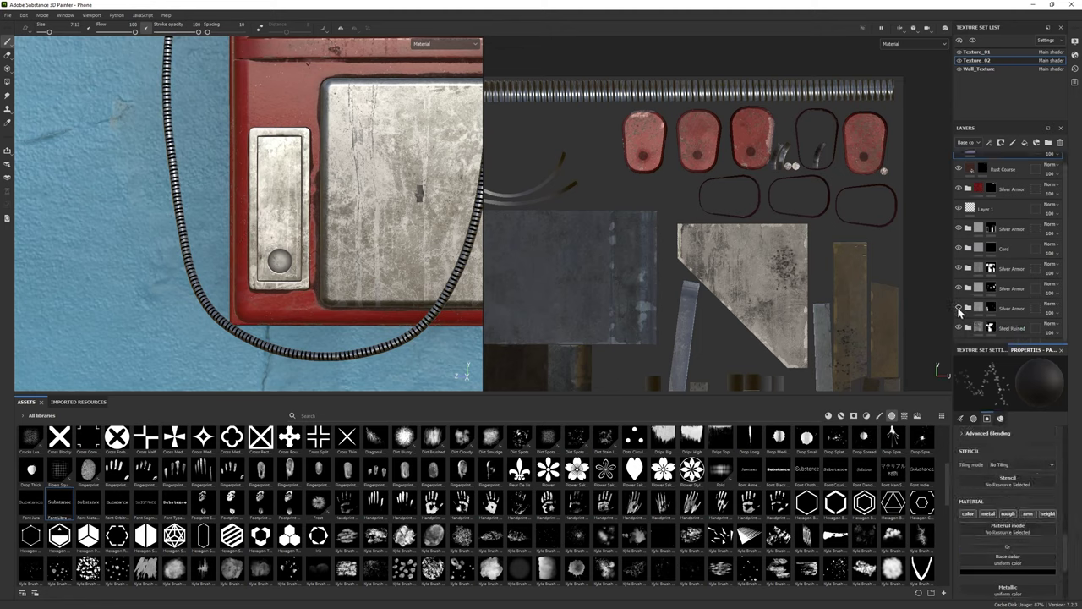
pyautogui.click(960, 290)
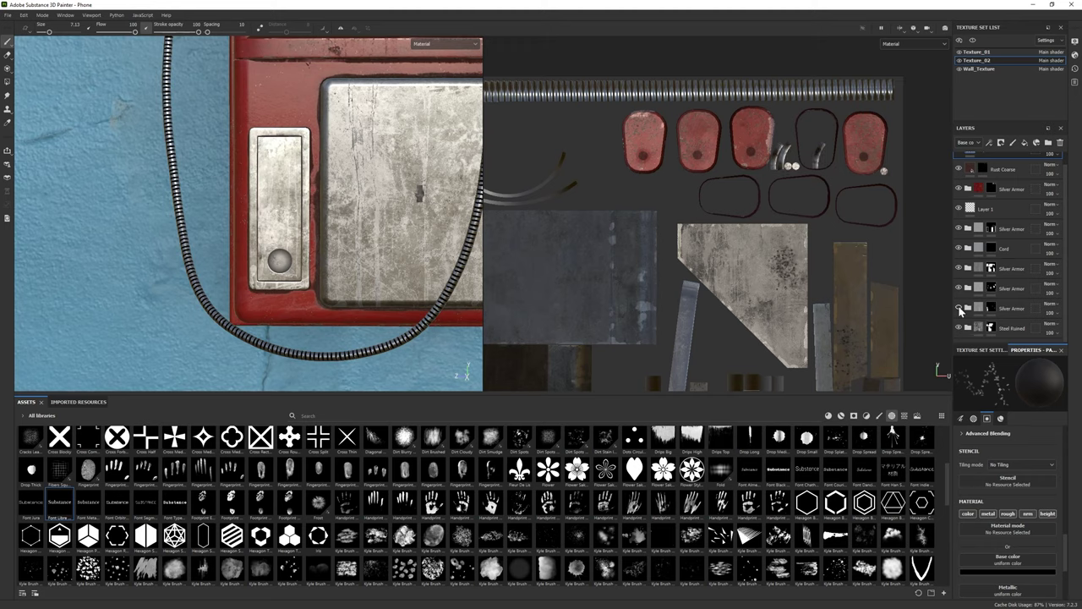
pyautogui.click(968, 229)
pyautogui.click(1003, 258)
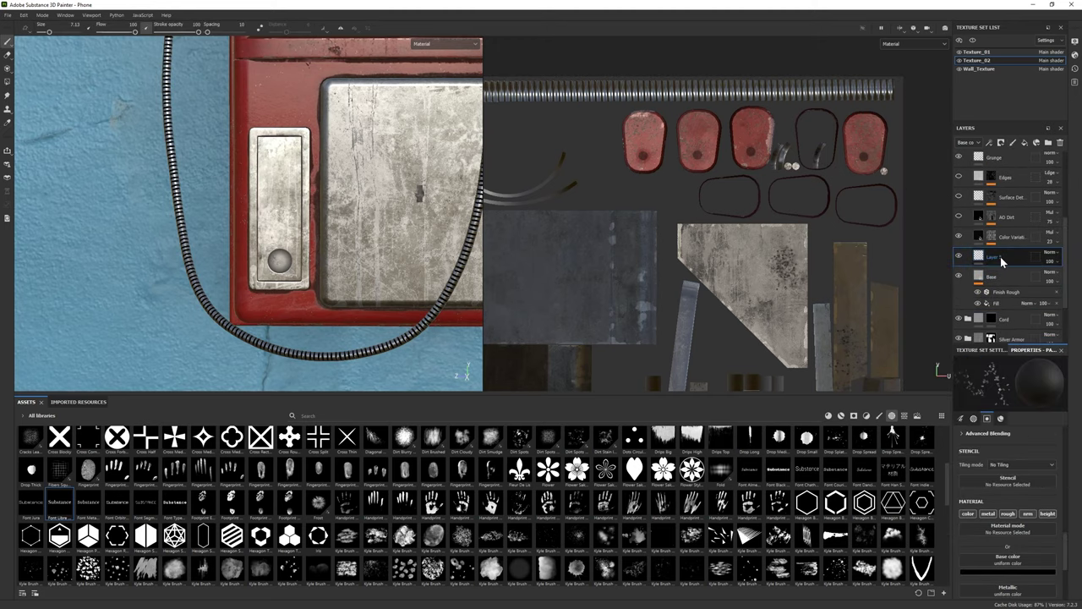
pyautogui.moveTo(1003, 262); pyautogui.dragTo(1002, 306)
pyautogui.scroll(3, 1001, 519)
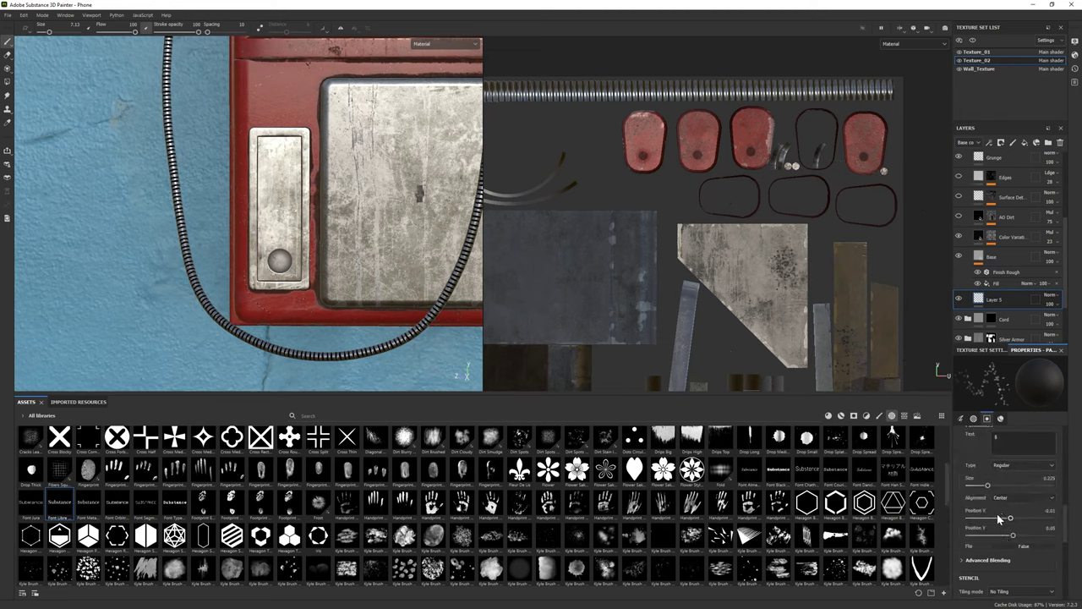
pyautogui.scroll(2, 1001, 519)
pyautogui.scroll(1, 1008, 558)
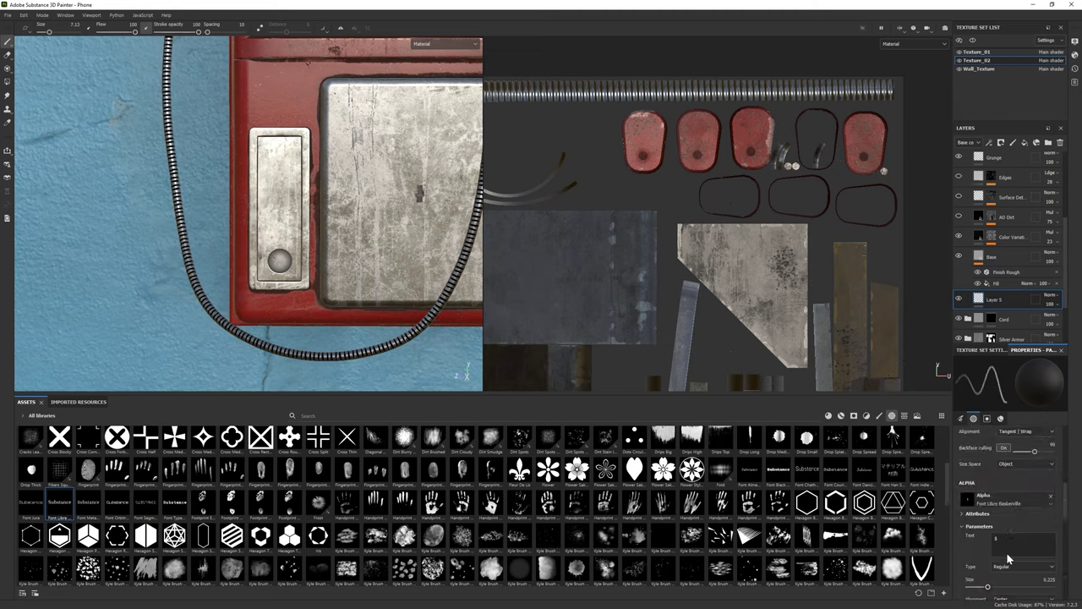
pyautogui.scroll(-3, 1008, 558)
pyautogui.scroll(-3, 1008, 558)
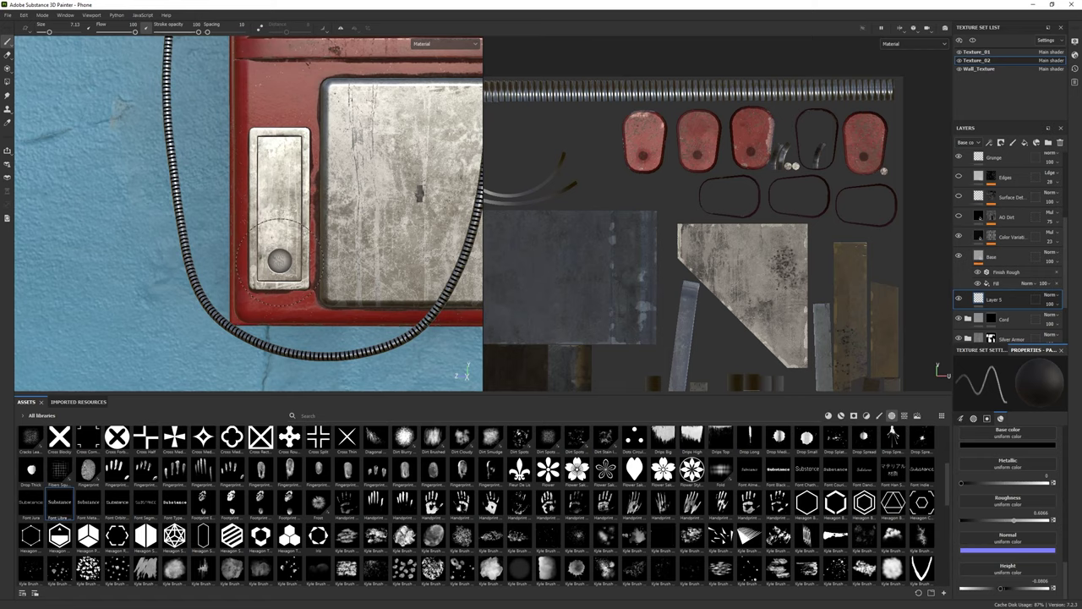
pyautogui.scroll(-5, 279, 258)
pyautogui.scroll(5, 280, 220)
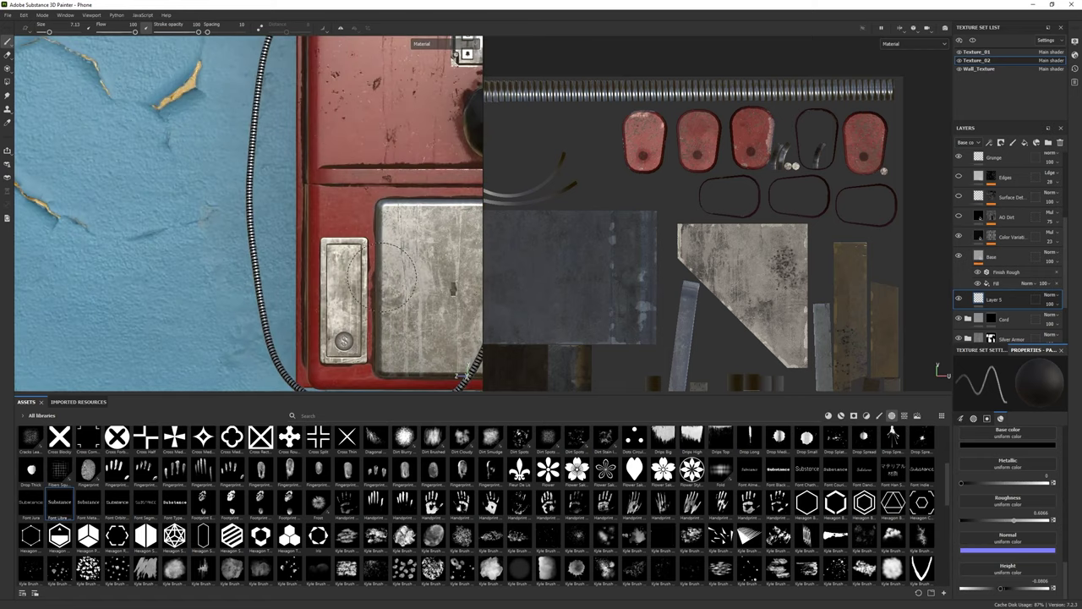
pyautogui.scroll(-2, 282, 200)
pyautogui.scroll(-2, 280, 200)
pyautogui.scroll(-2, 205, 225)
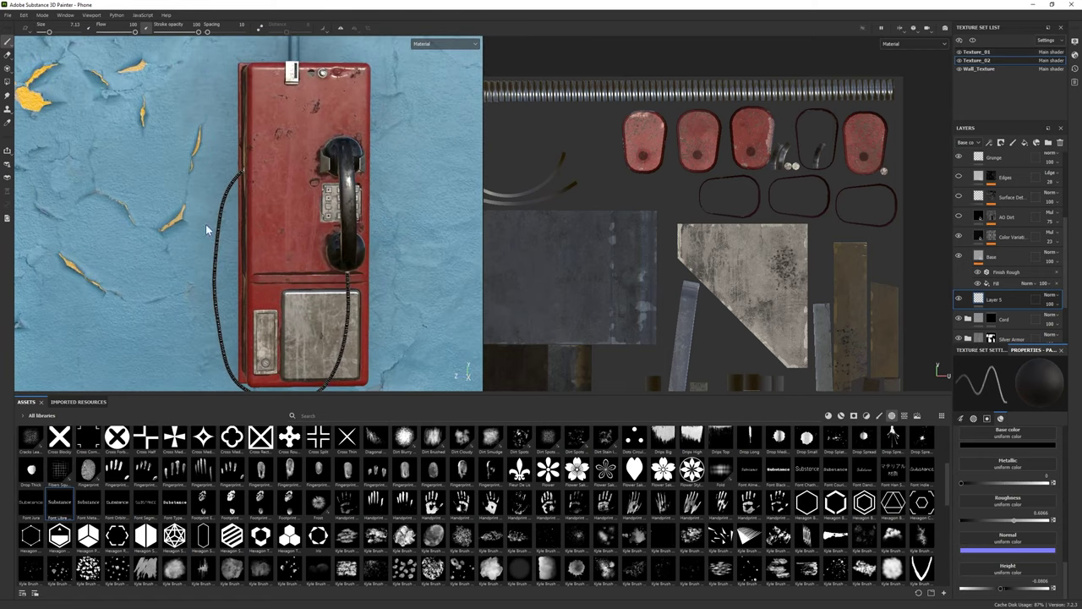
# Step: Switch to the Texture_01 texture set
pyautogui.keyDown('ctrl'); pyautogui.keyDown('alt'); pyautogui.rightClick(300, 249); pyautogui.keyUp('alt'); pyautogui.keyUp('ctrl')
pyautogui.scroll(3, 312, 212)
pyautogui.scroll(-1, 325, 184)
pyautogui.scroll(-2, 325, 184)
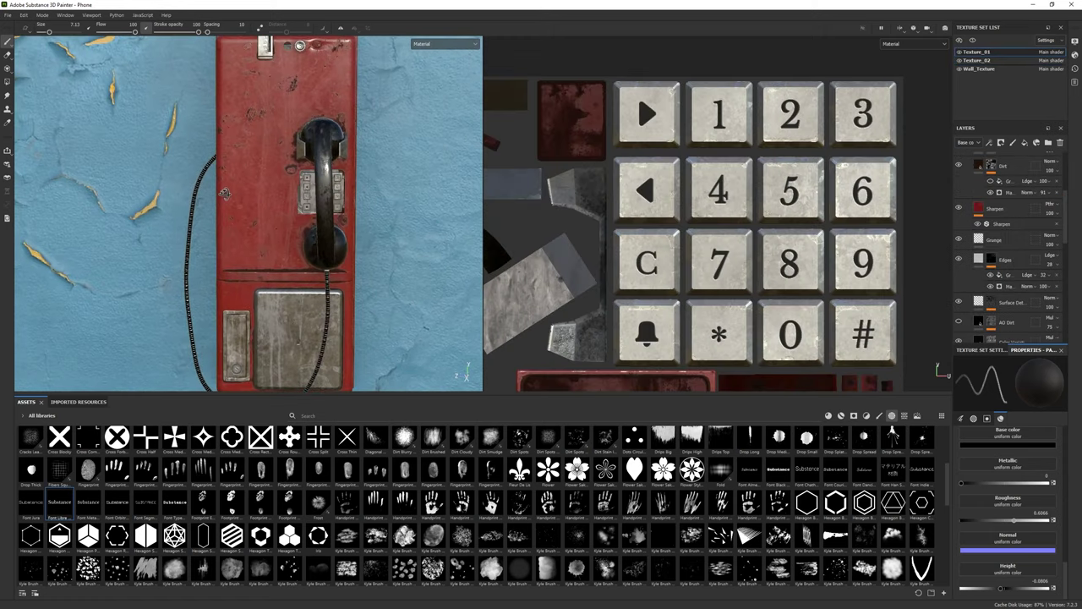
pyautogui.scroll(-2, 1002, 294)
# Step: Duplicate the Base layer with Ctrl+D to create Base copy 1
pyautogui.scroll(-2, 1007, 279)
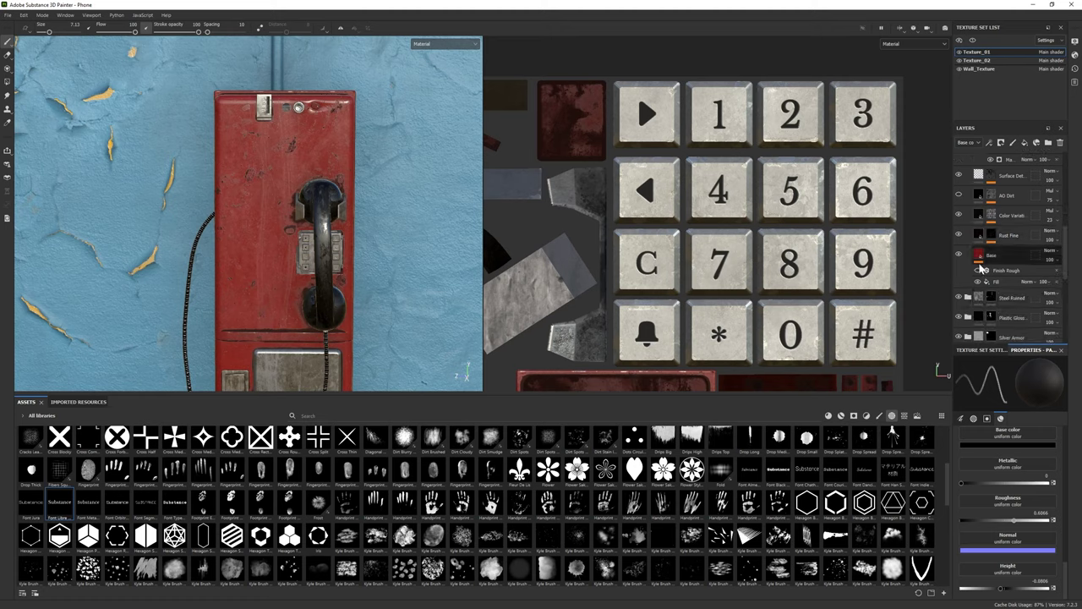
pyautogui.click(959, 253)
pyautogui.click(959, 254)
pyautogui.click(1007, 280)
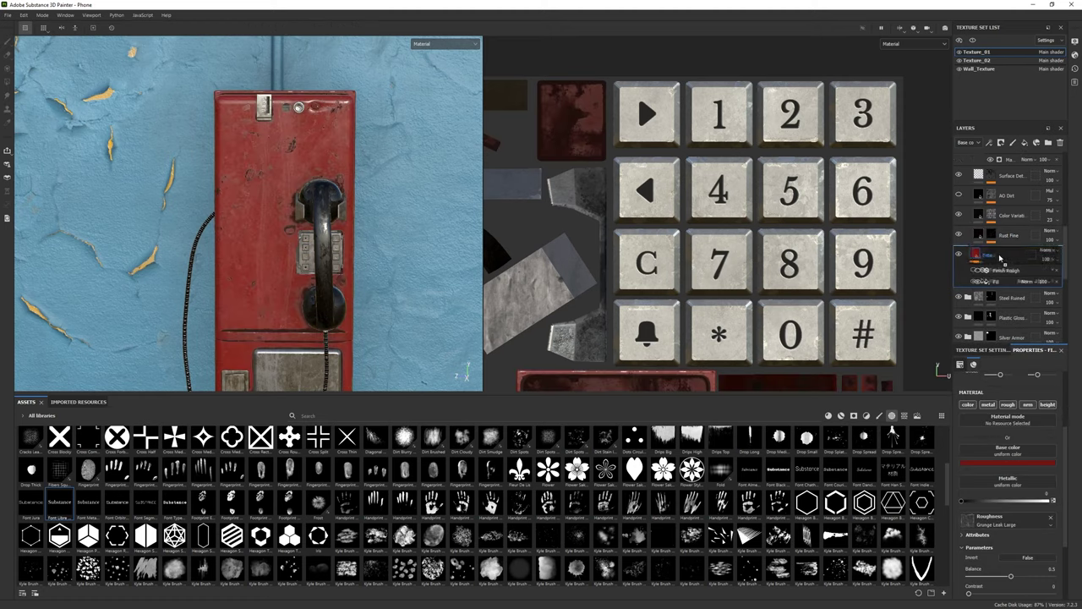
pyautogui.hotkey('ctrl', 'd')
pyautogui.scroll(-2, 984, 489)
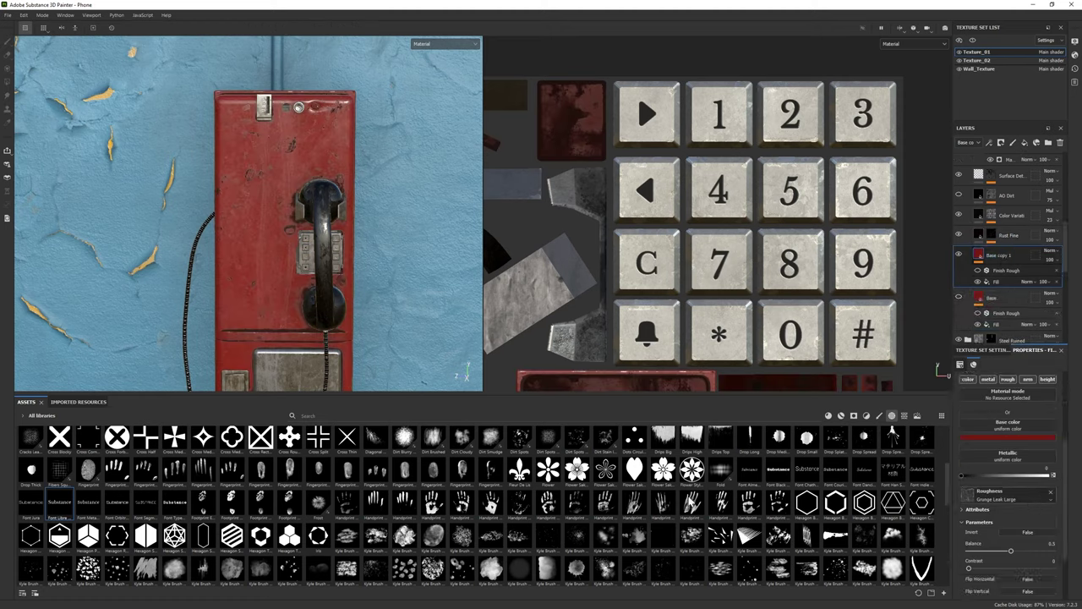
# Step: Apply Grunge Stains Heavy to the copy's roughness and compare against the original Base
pyautogui.click(904, 415)
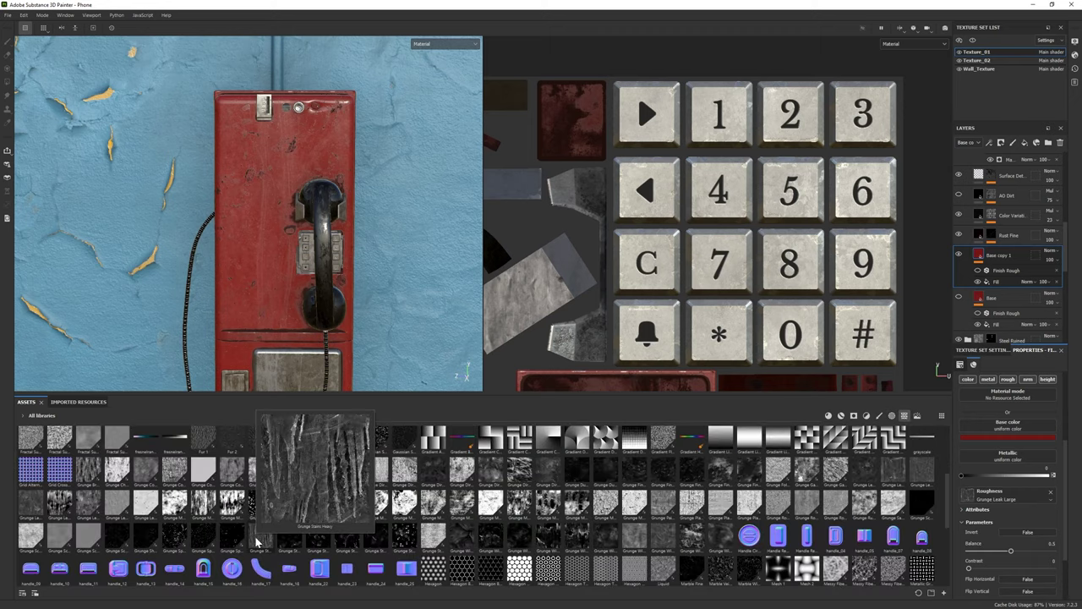
pyautogui.moveTo(260, 536); pyautogui.dragTo(994, 499)
pyautogui.keyDown('alt'); pyautogui.moveTo(203, 253); pyautogui.dragTo(217, 264); pyautogui.keyUp('alt')
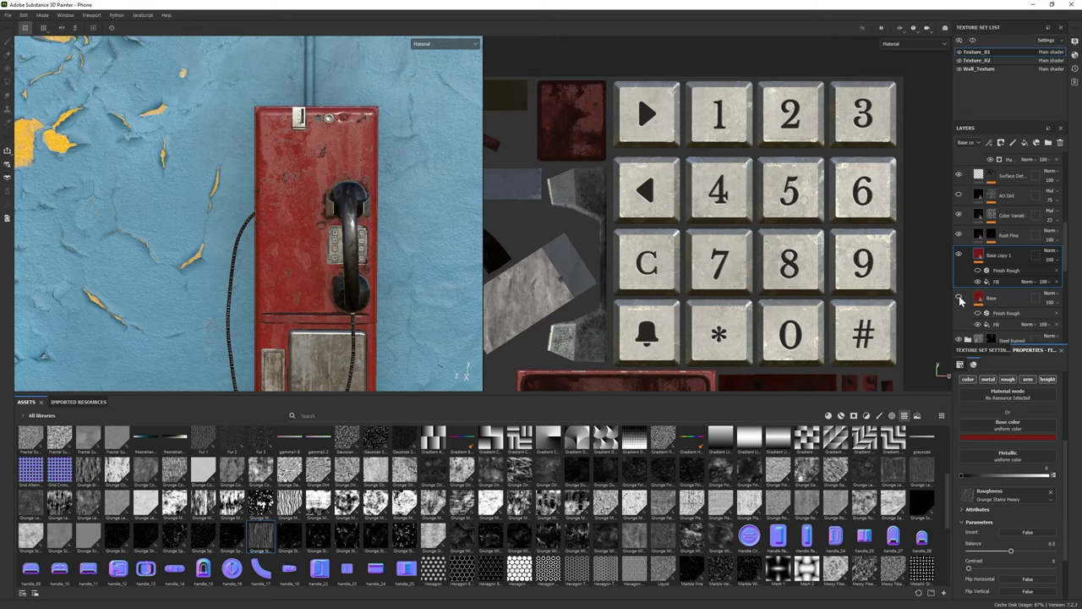
pyautogui.click(959, 255)
pyautogui.click(959, 255)
# Step: Try Grunge Map 002, Brushed, Dirt Scratched, Rough Dirty and Leak Large, settling on Grunge Leak Small
pyautogui.moveTo(267, 539); pyautogui.dragTo(1007, 505)
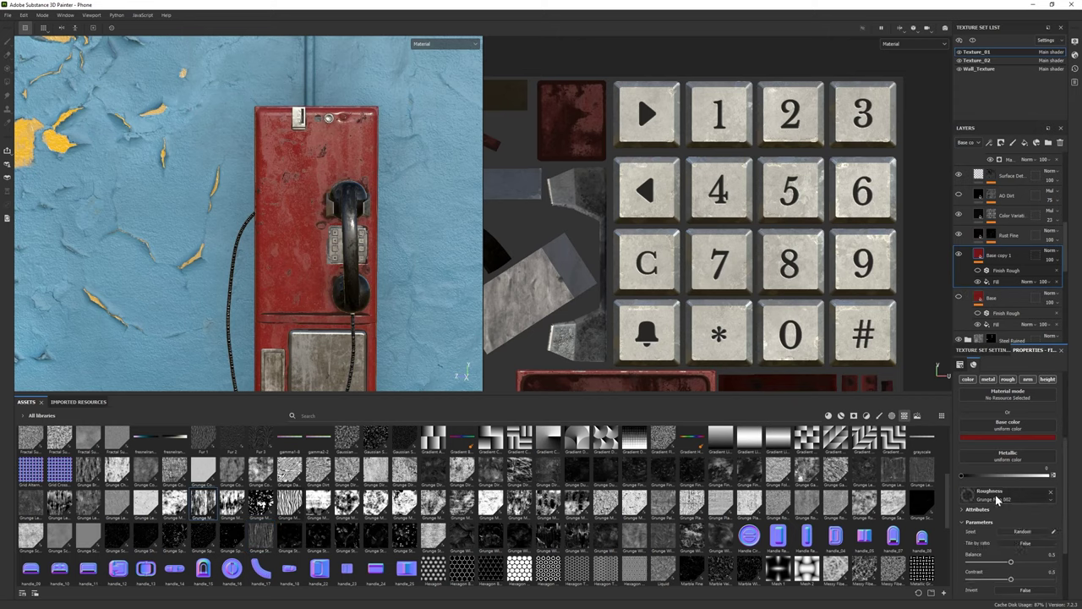
pyautogui.moveTo(88, 470); pyautogui.dragTo(1010, 511)
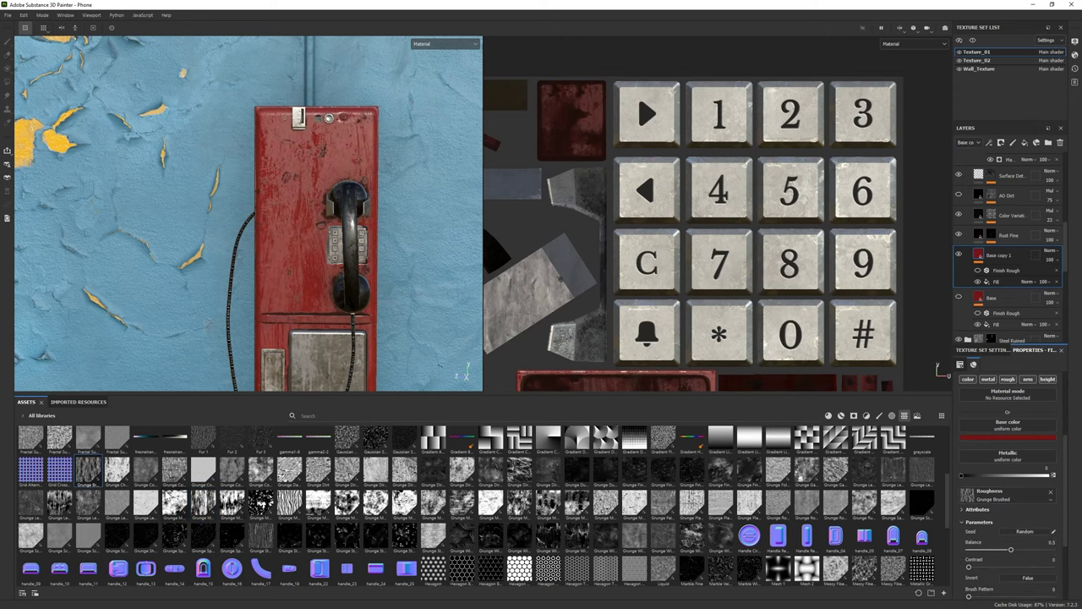
pyautogui.moveTo(59, 505); pyautogui.dragTo(998, 501)
pyautogui.moveTo(461, 469); pyautogui.dragTo(1009, 504)
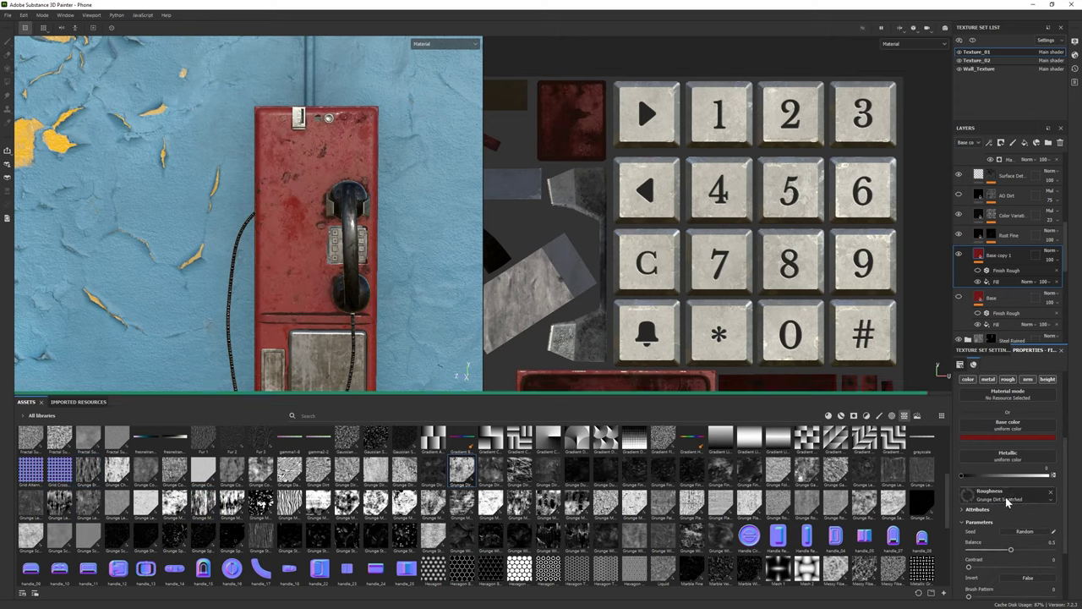
pyautogui.moveTo(807, 503); pyautogui.dragTo(1006, 497)
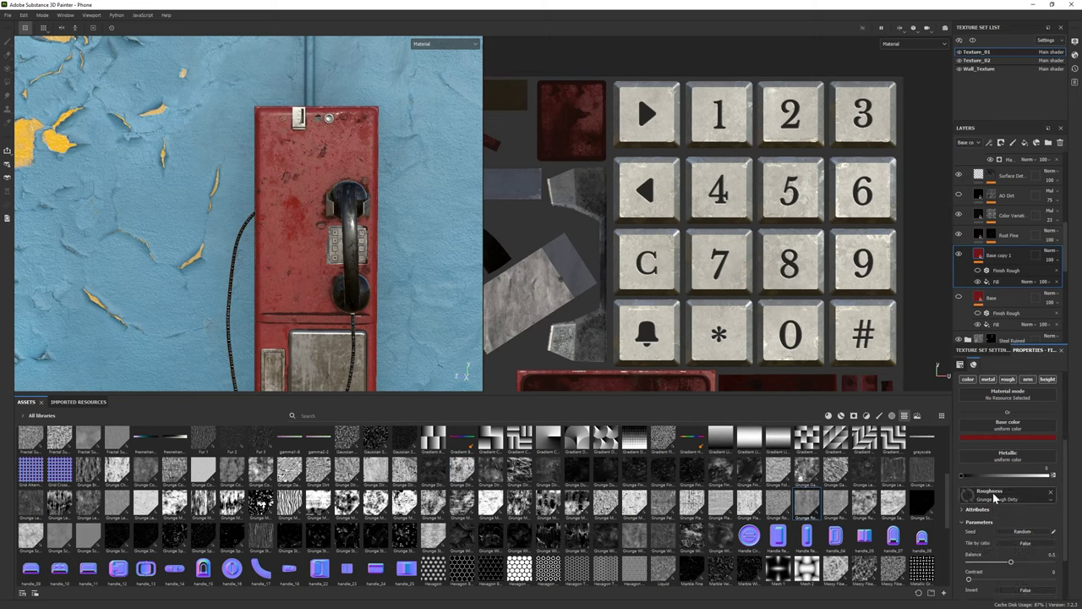
pyautogui.moveTo(893, 470); pyautogui.dragTo(996, 498)
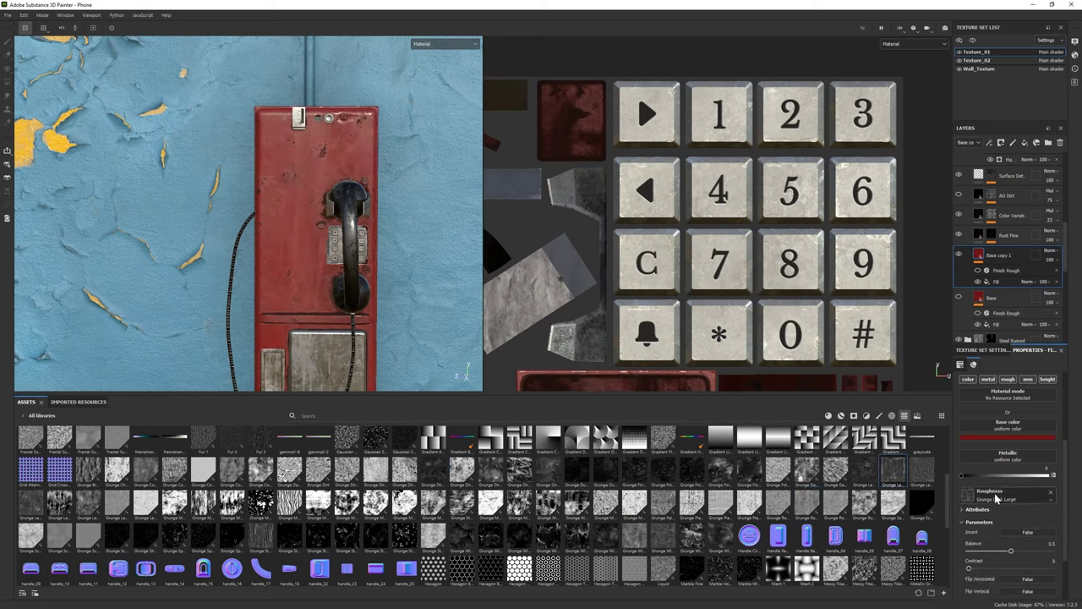
pyautogui.moveTo(922, 469); pyautogui.dragTo(1006, 497)
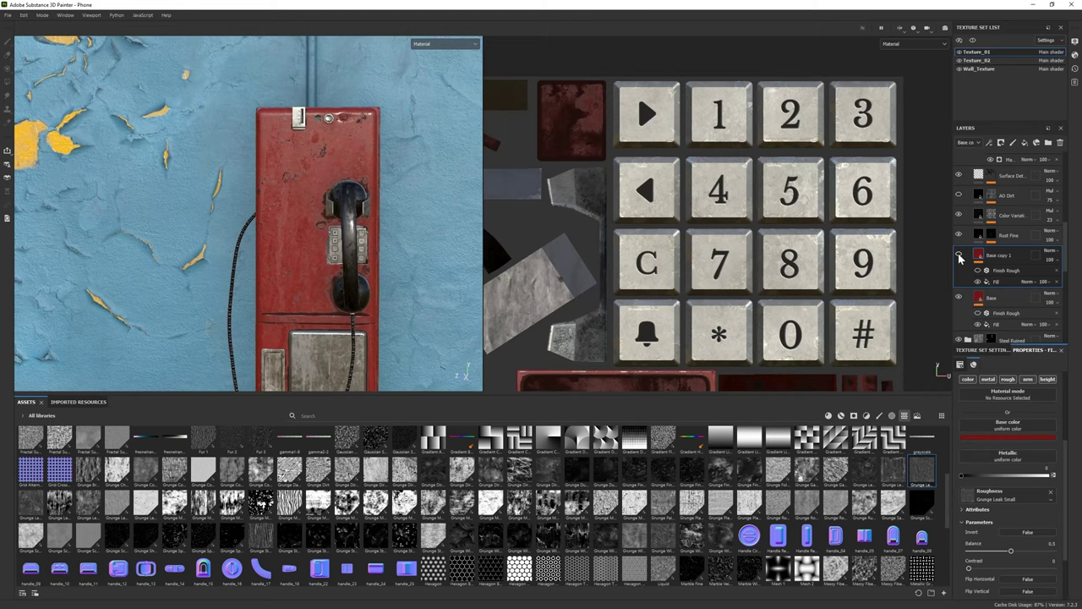
pyautogui.keyDown('alt'); pyautogui.moveTo(361, 327); pyautogui.dragTo(383, 320, button='middle'); pyautogui.keyUp('alt')
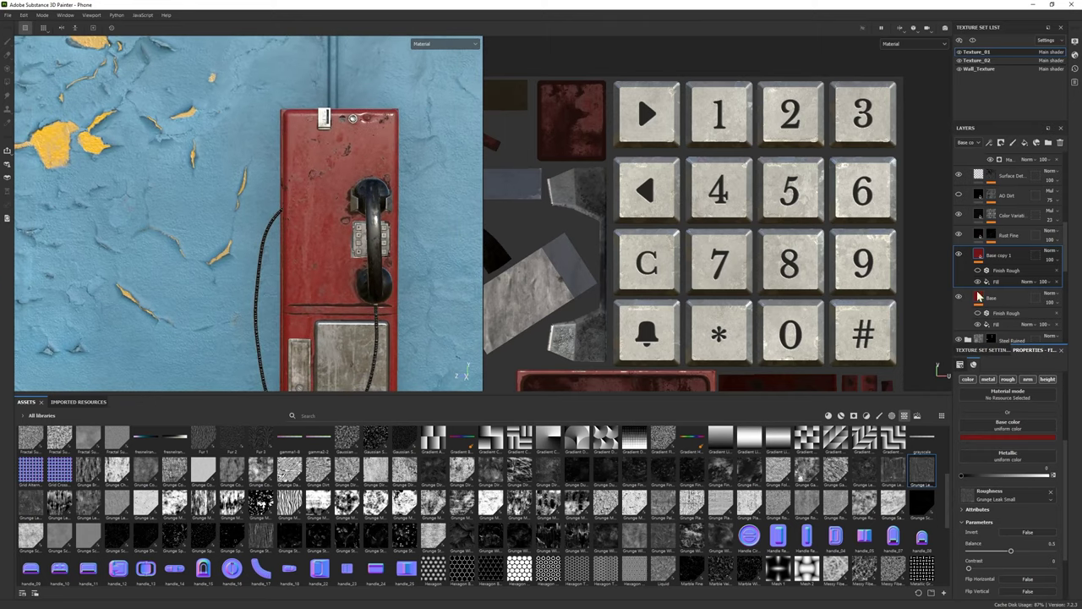
pyautogui.hotkey('ctrl', 'd')
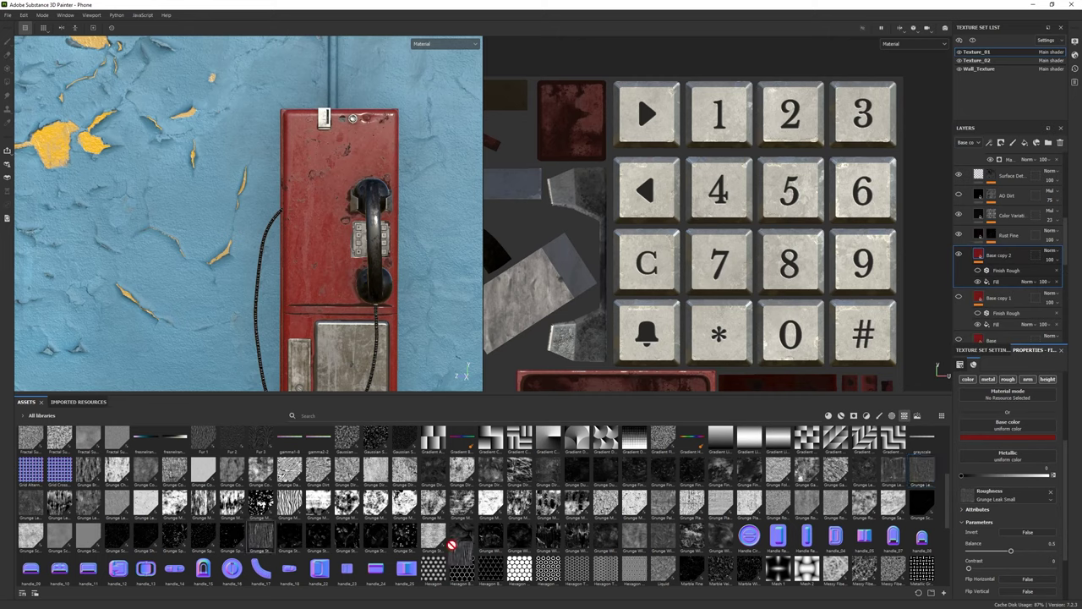
pyautogui.moveTo(262, 534); pyautogui.dragTo(1006, 498)
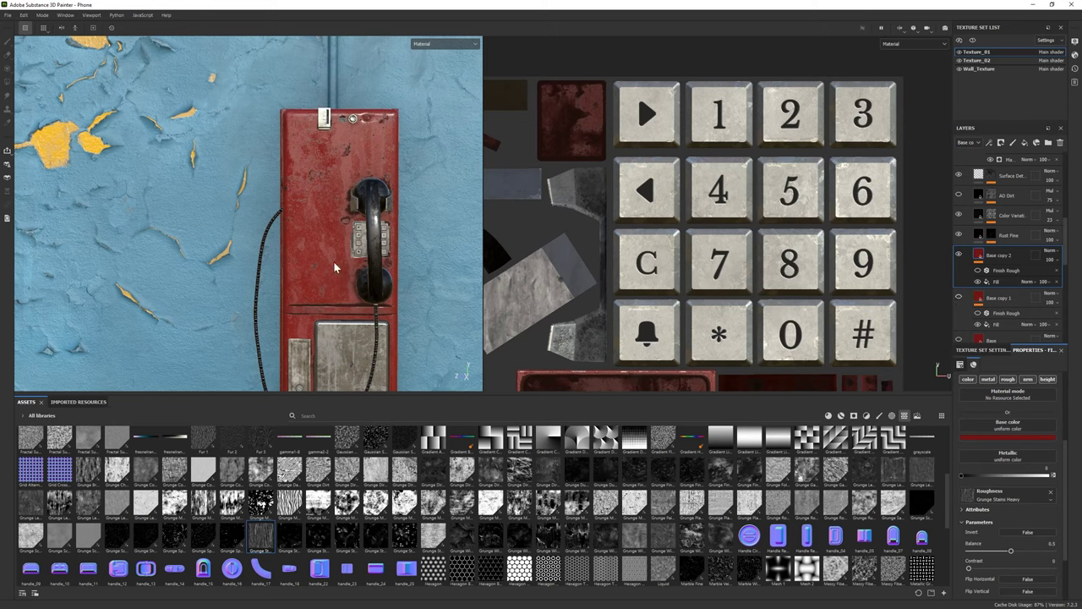
pyautogui.click(959, 254)
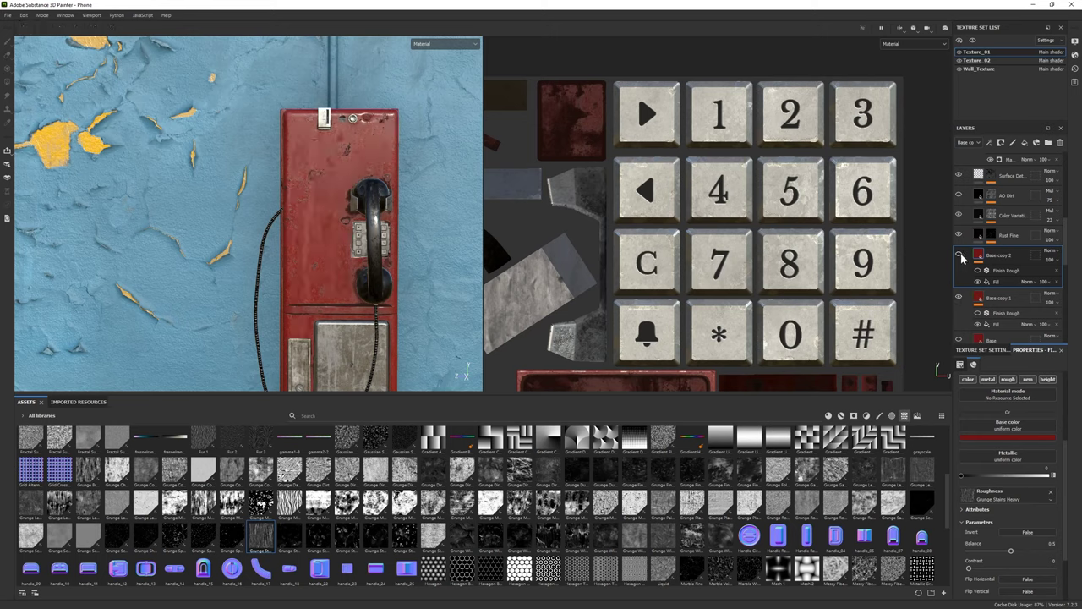
pyautogui.click(960, 299)
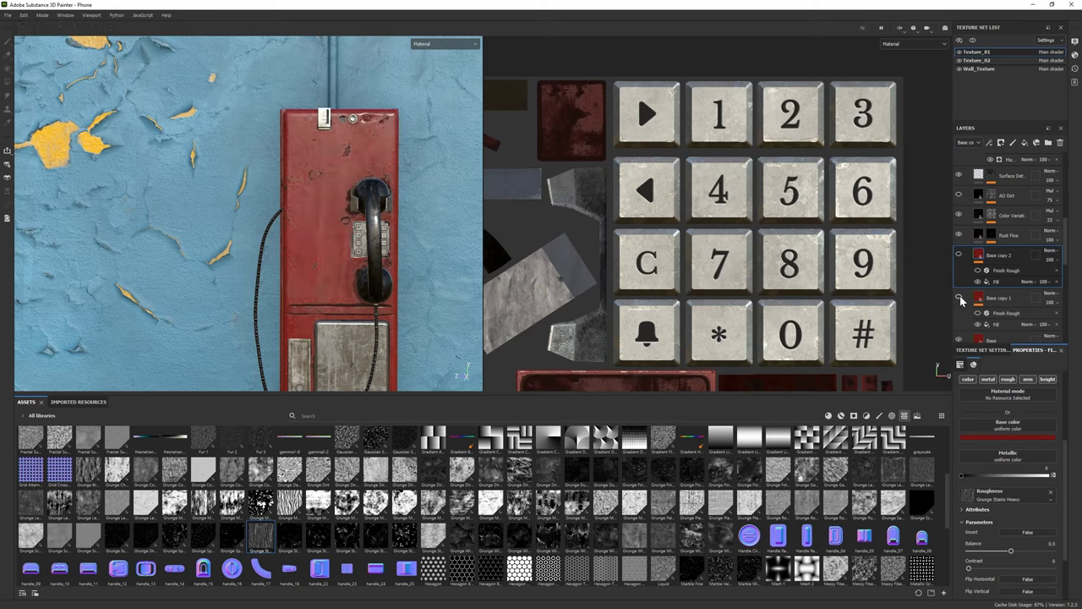
pyautogui.click(959, 298)
pyautogui.click(959, 298)
pyautogui.click(959, 299)
pyautogui.click(959, 299)
pyautogui.click(959, 298)
pyautogui.click(959, 298)
pyautogui.click(959, 298)
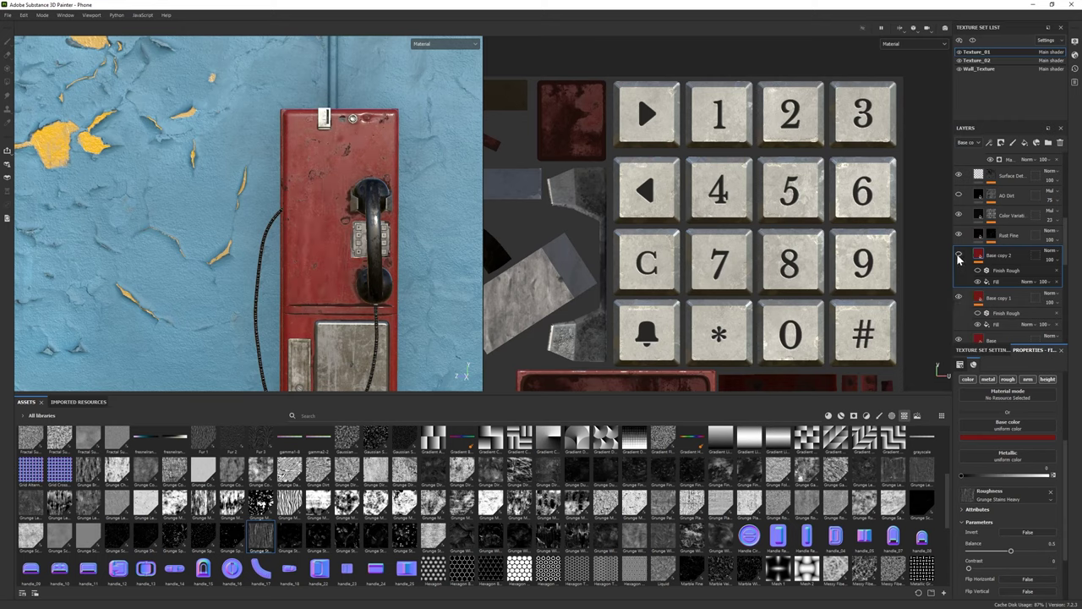
pyautogui.click(959, 254)
pyautogui.click(959, 255)
pyautogui.press('Delete')
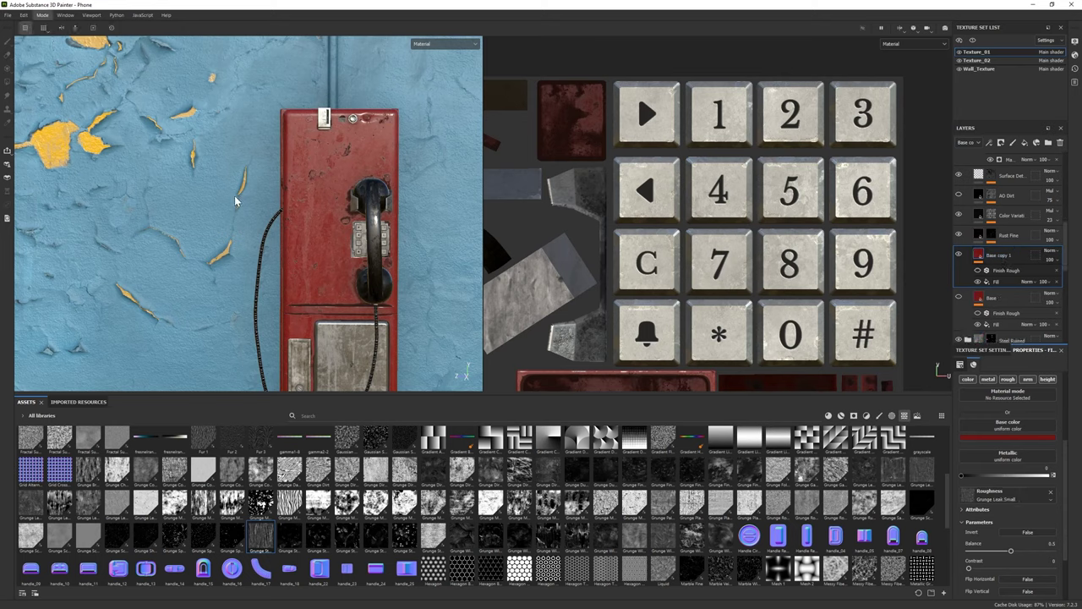
pyautogui.press('F10')
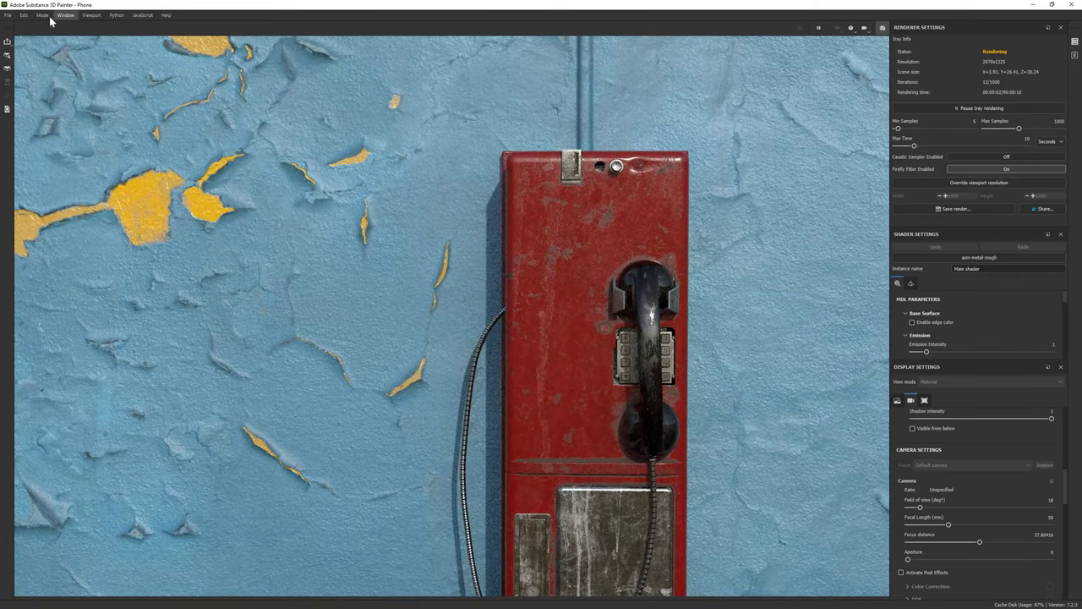
pyautogui.press('F10')
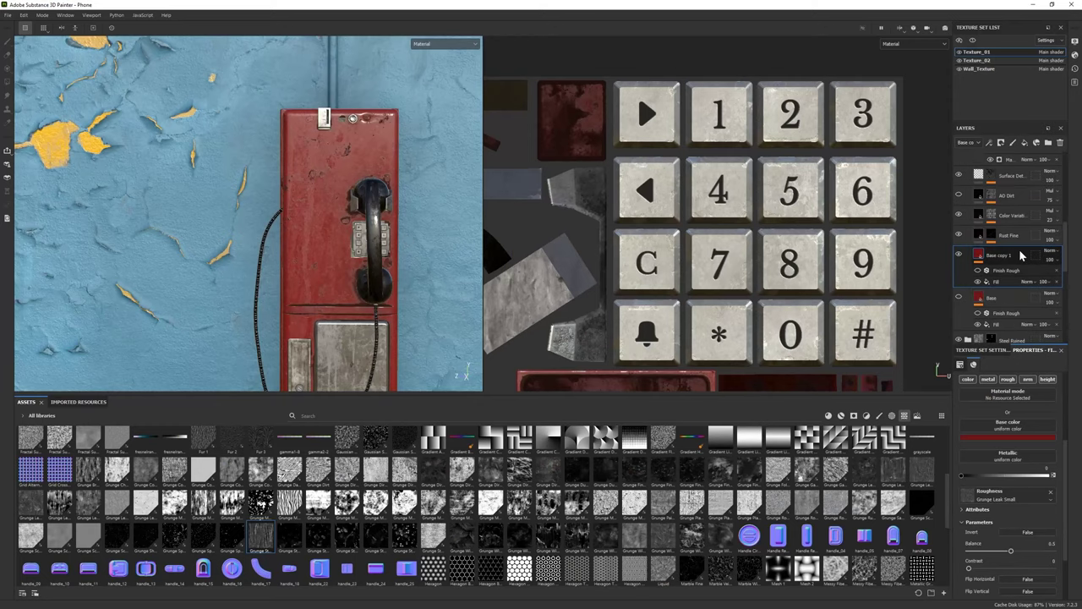
pyautogui.scroll(5, 1016, 293)
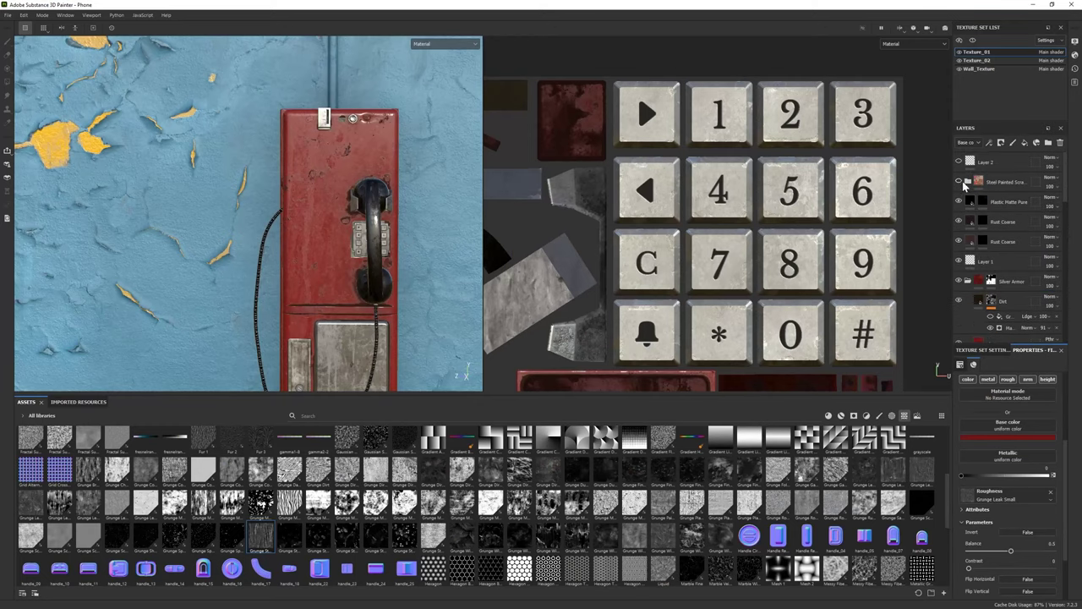
# Step: Delete the Steel Painted Scratched layer, select the Dirt folder, and switch to Iray rendering mode
pyautogui.click(960, 182)
pyautogui.press('Delete')
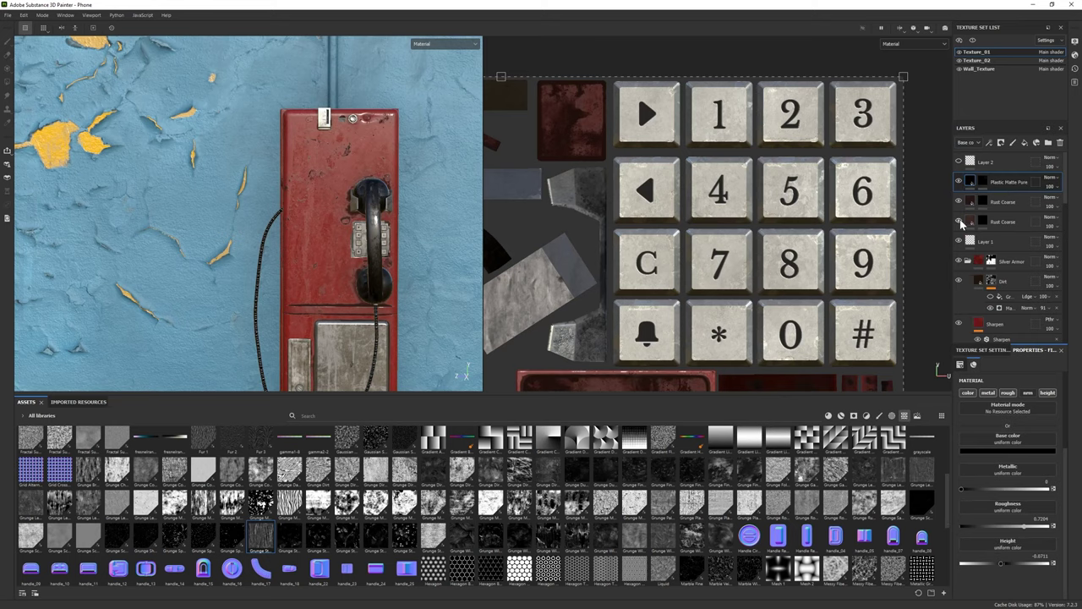
pyautogui.click(968, 281)
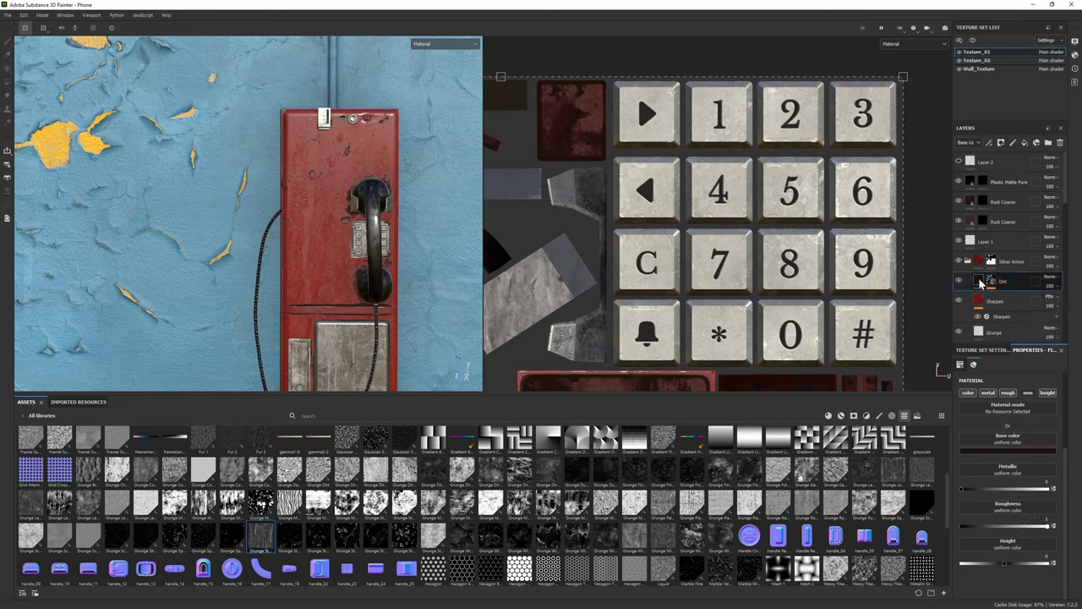
pyautogui.moveTo(1008, 489)
pyautogui.click(42, 15)
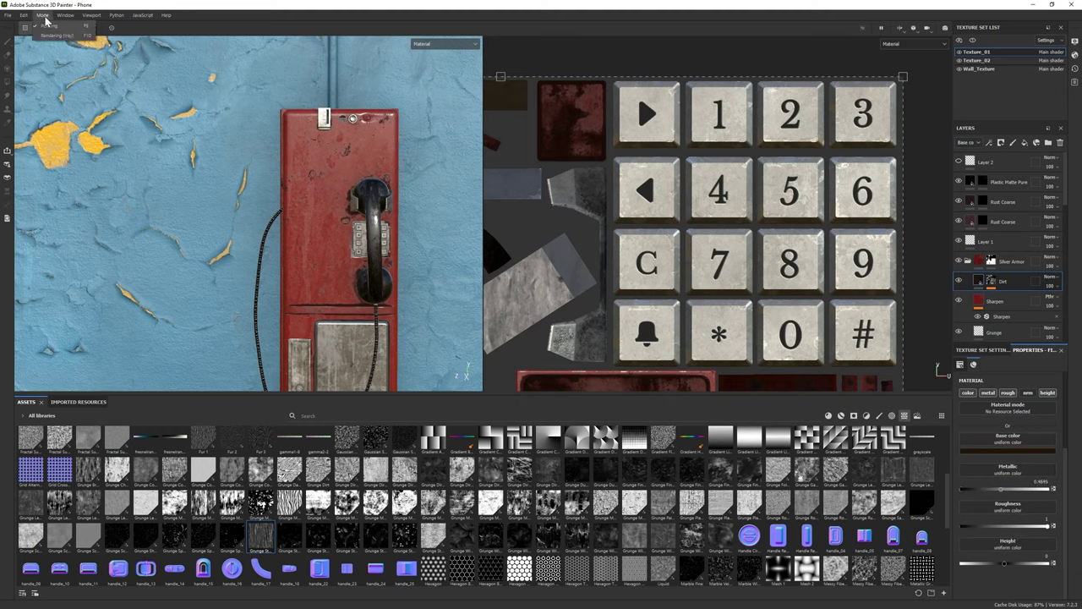
pyautogui.click(59, 40)
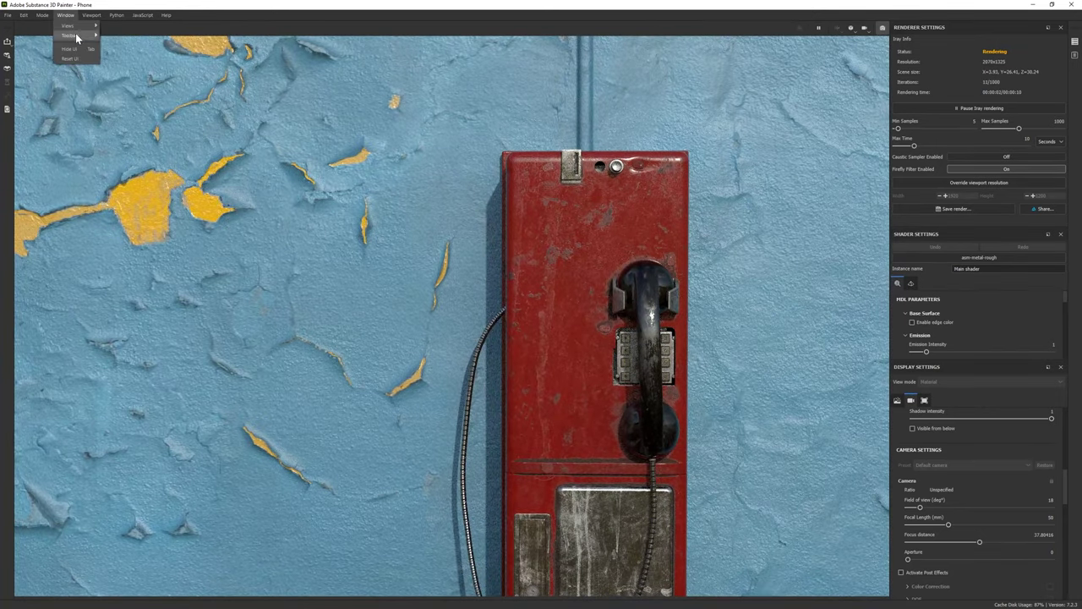